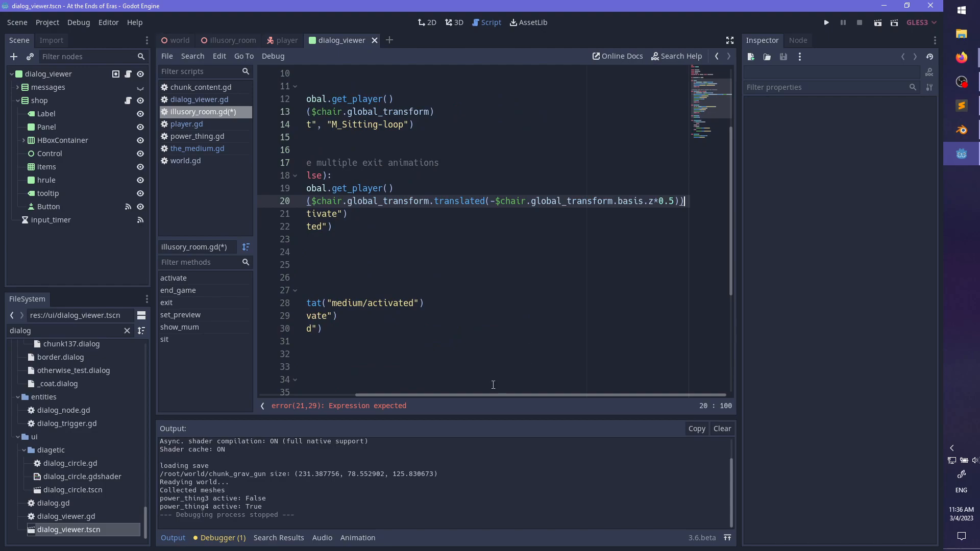
- Switch to Sublime Text and bring up the _exit section at the end of medium.dialog
left_click_drag(448, 396, 352, 396)
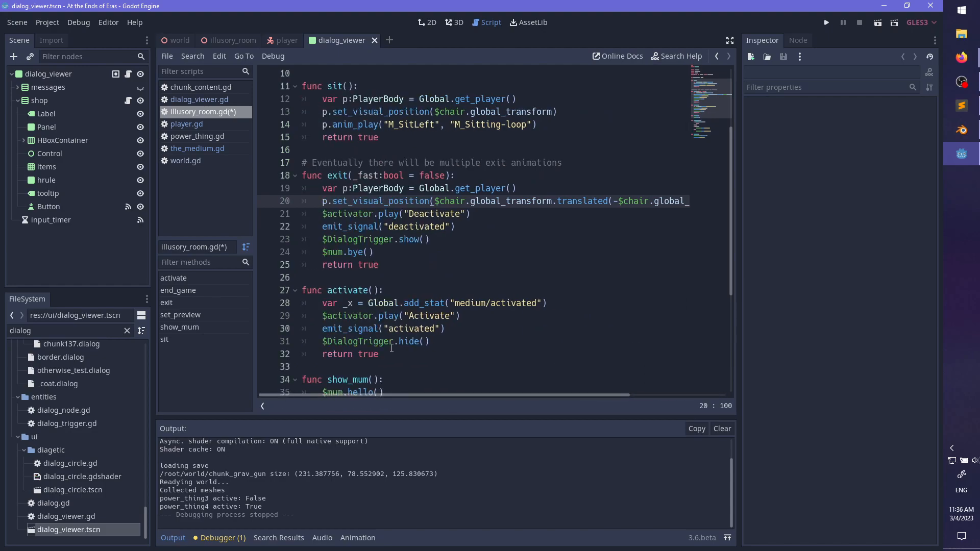
left_click(963, 132)
left_click(962, 132)
left_click(962, 106)
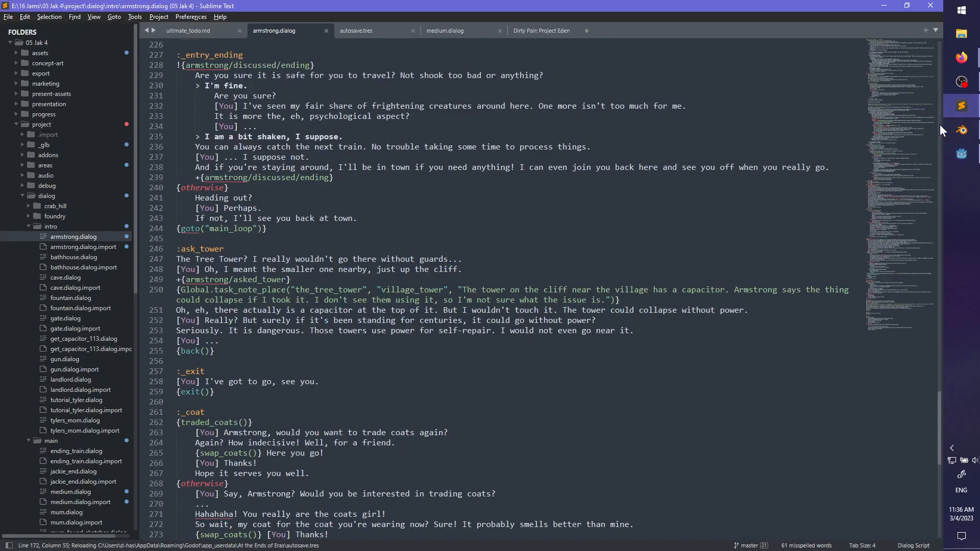
scroll(488, 338, "down", 10)
scroll(488, 338, "up", 3)
left_click(188, 28)
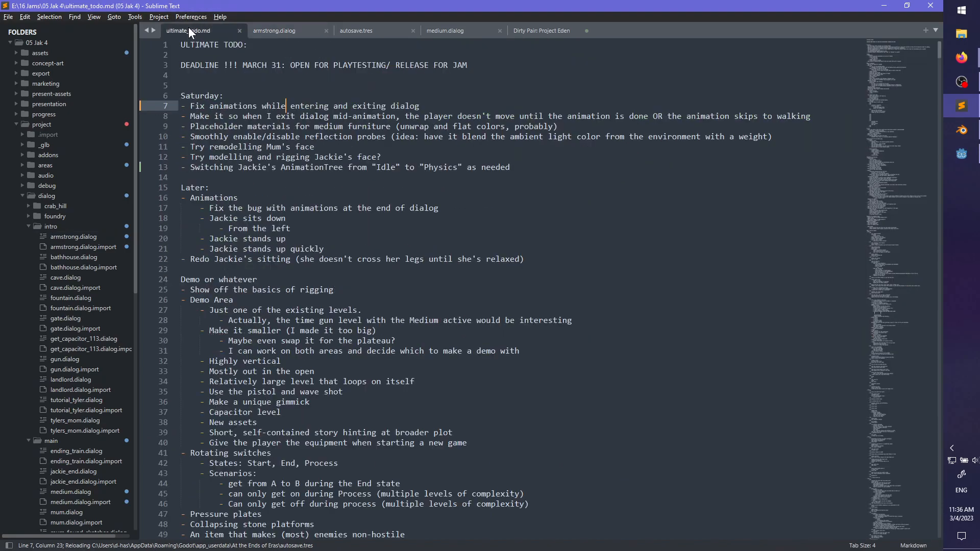
left_click(383, 32)
left_click(445, 31)
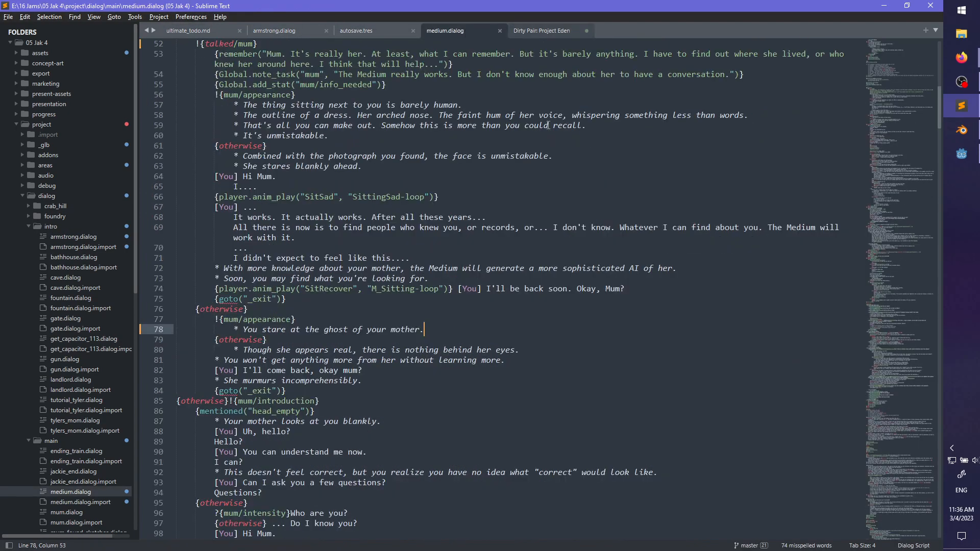
scroll(884, 177, "down", 10)
left_click(896, 518)
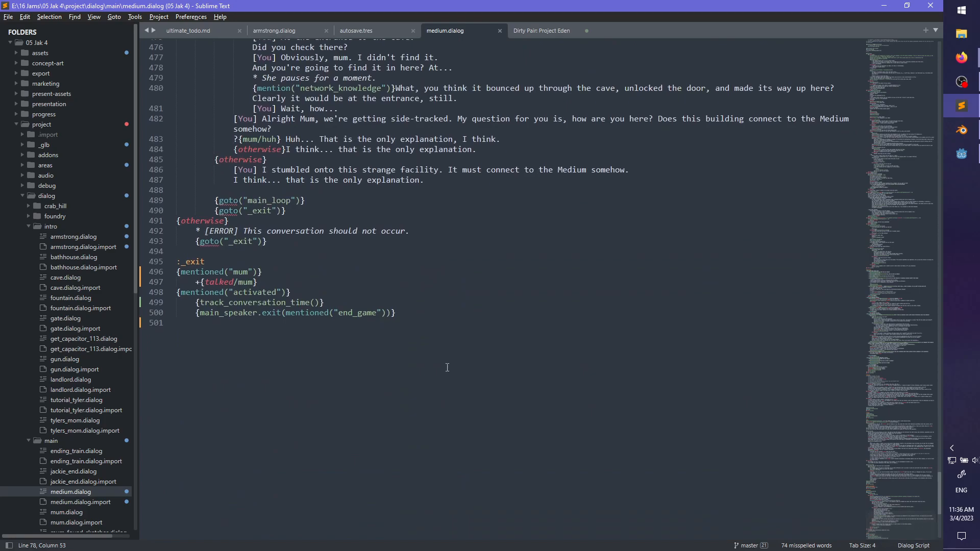
- Add the indented line {exit_anim("M_StandCalm")} below the main_speaker.exit call in the _exit section
left_click(466, 317)
key("Return")
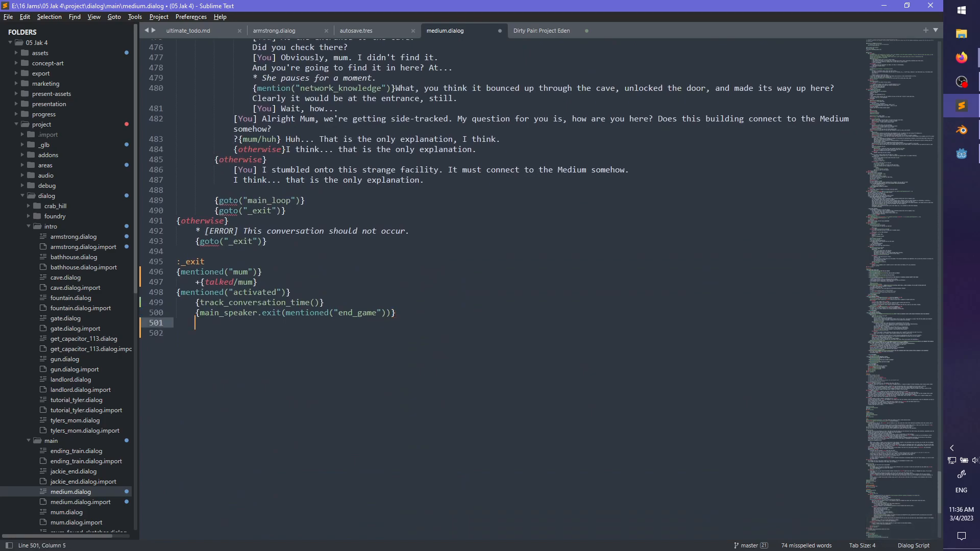
key("BackSpace")
key("Tab")
type("{exit_anim(\"\"M_StandCalm\"")
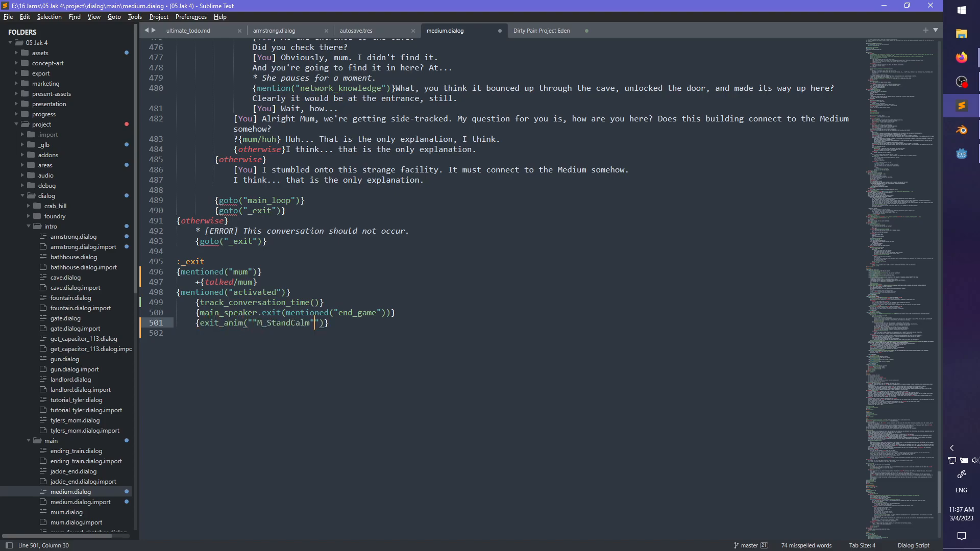
key("BackSpace")
key("ctrl+Left")
key("BackSpace")
key("ctrl+Right")
type("\"")
key("Left")
- Cut the mentioned("end_game") argument out of the main_speaker.exit call
key("Up")
key("Left")
key("Left")
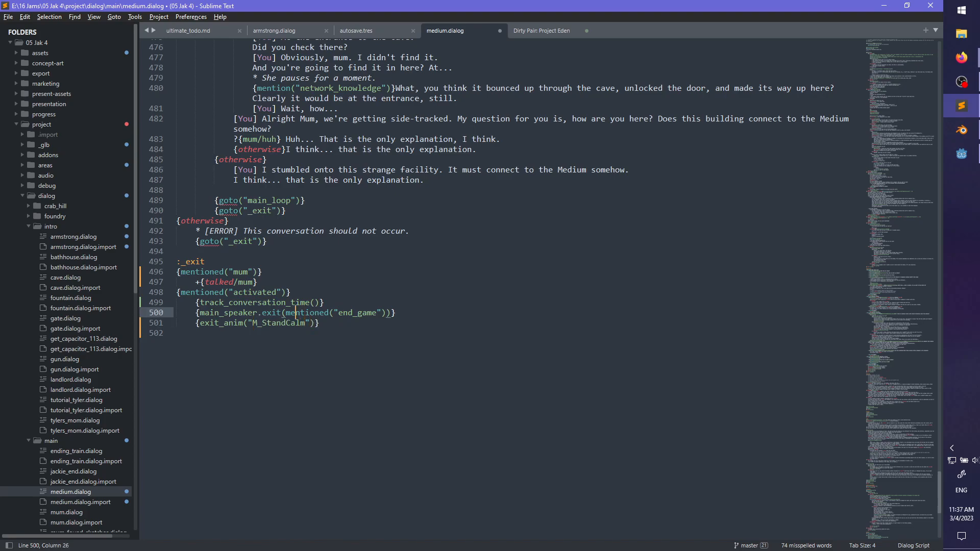
key("ctrl+Left")
key("ctrl+shift+Right")
key("ctrl+shift+Right")
key("ctrl+shift+Right")
key("shift+Right")
key("shift+Right")
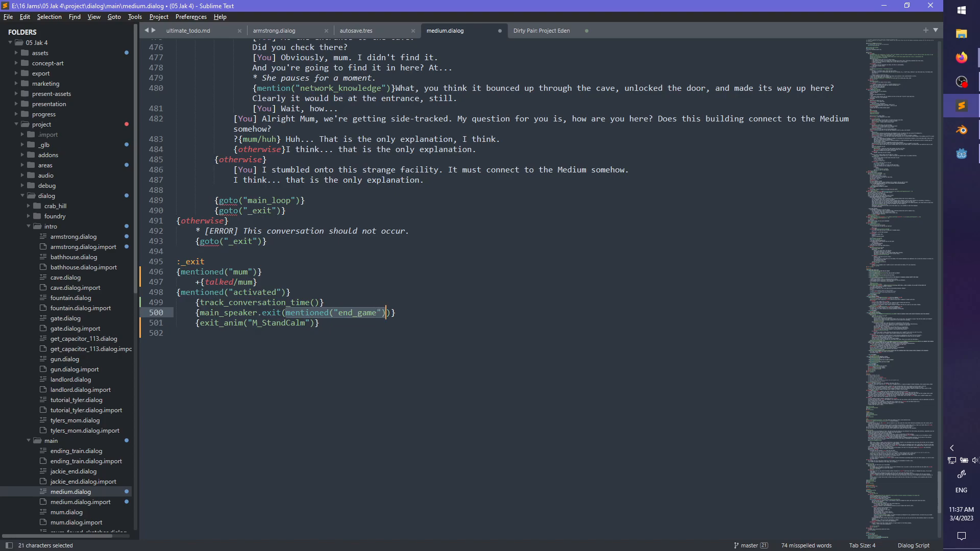
key("ctrl+x")
- Try to place mentioned("end_game") in braces on its own line above the exit_anim line
key("Down")
key("ctrl+Right")
key("Up")
key("Return")
key("ctrl+v")
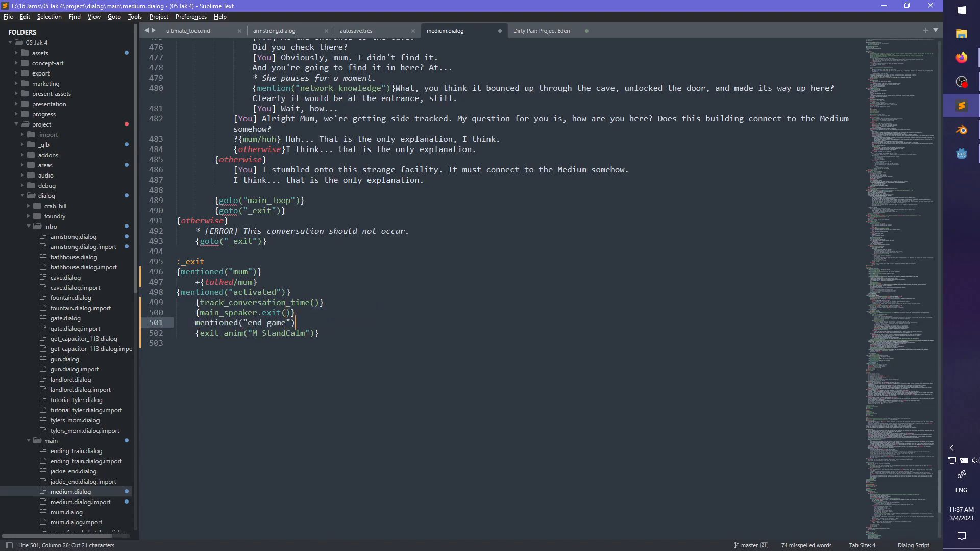
key("ctrl+z")
type("{")
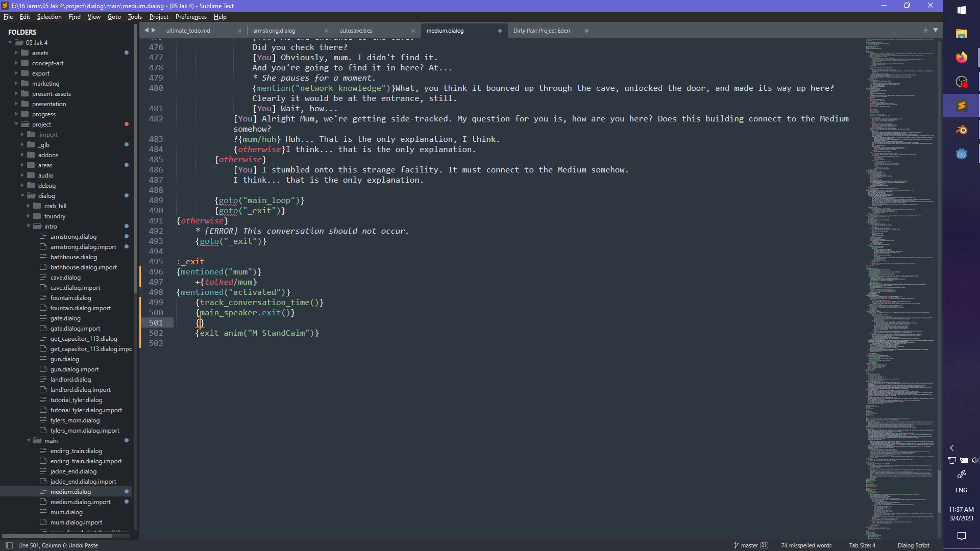
key("ctrl+v")
key("ctrl+z")
key("ctrl+z")
key("ctrl+z")
- Switch to Godot, remove the _fast parameter from exit() in illusory_room.gd, and save the script
key("alt+Tab")
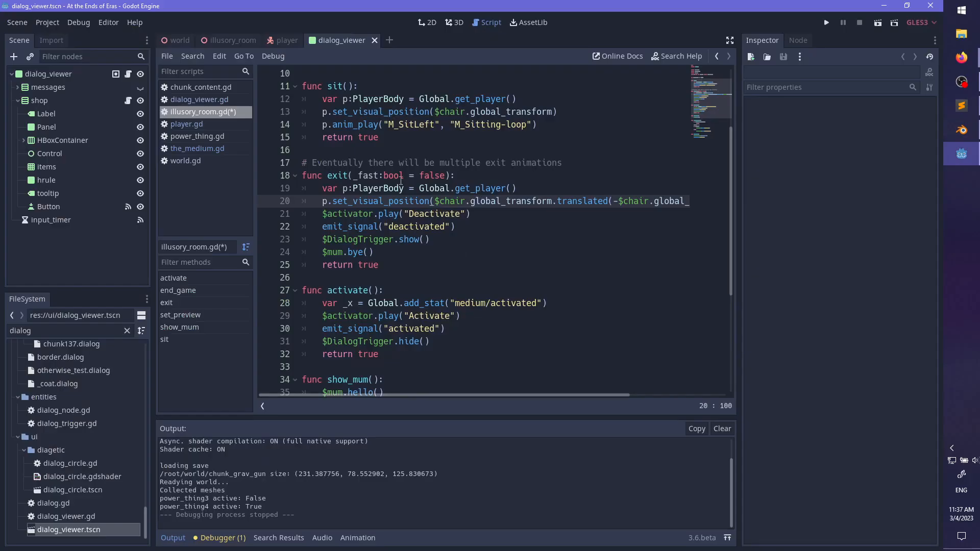
left_click_drag(446, 175, 353, 175)
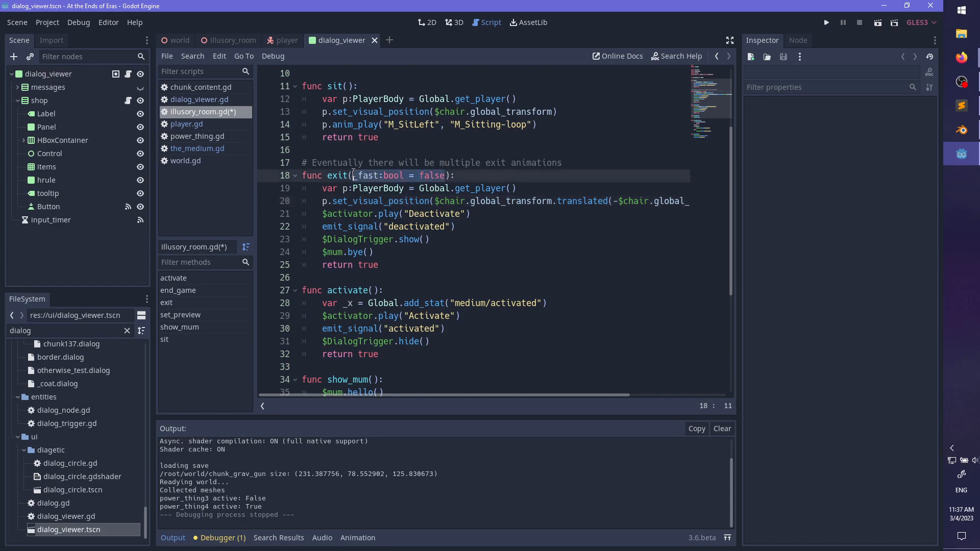
key("BackSpace")
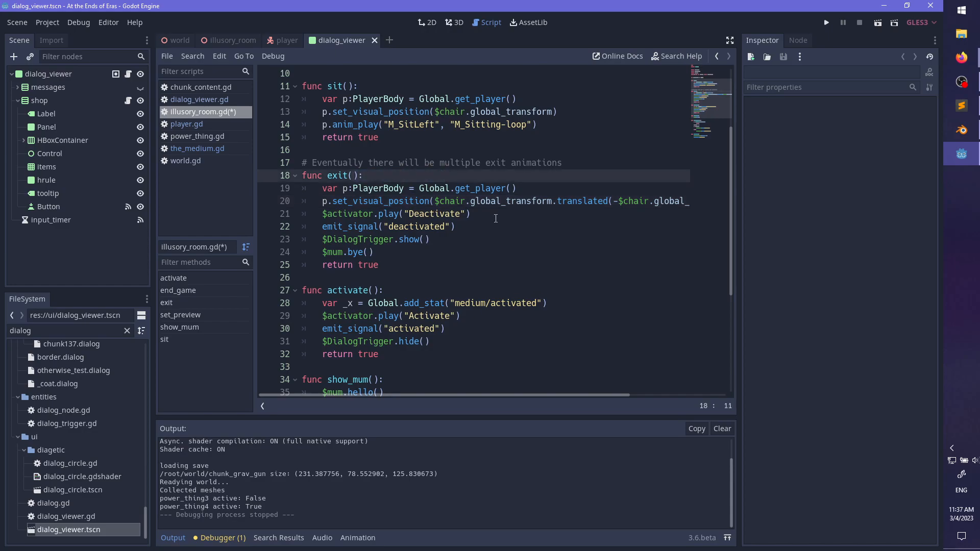
left_click(521, 191)
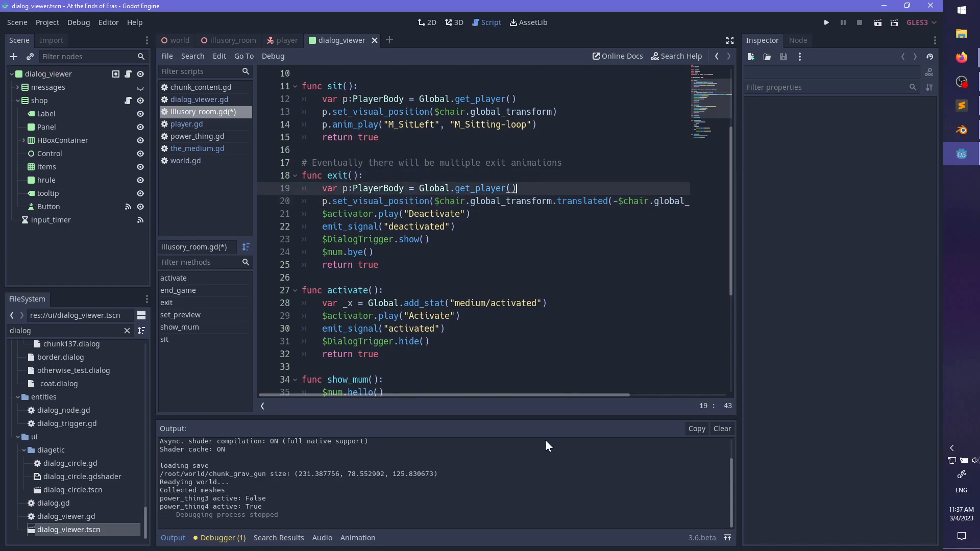
left_click_drag(556, 396, 489, 394)
left_click(439, 265)
key("ctrl+s")
- Open player.gd and go to the definition of the unlock() function called in _on_dialog_exited
scroll(451, 288, "up", 2)
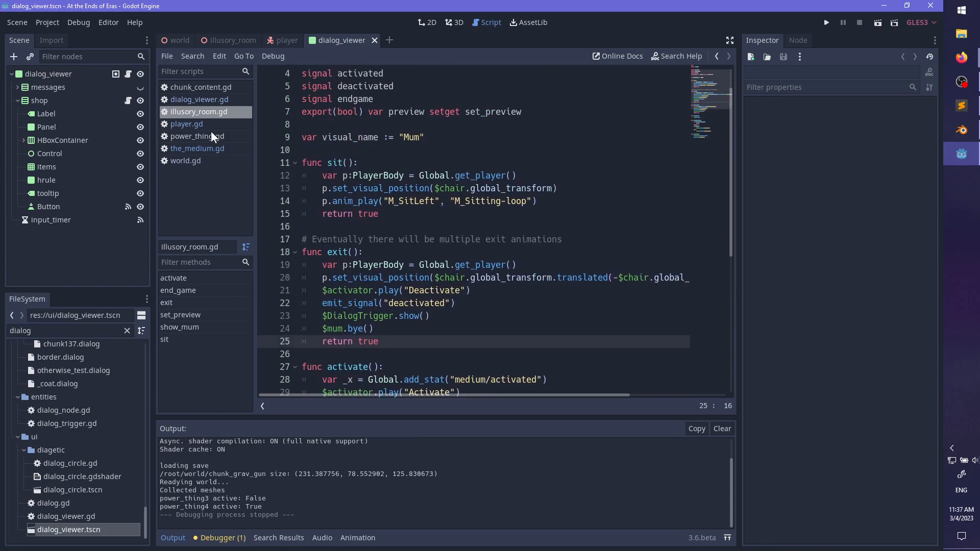
left_click(183, 125)
left_click(347, 265)
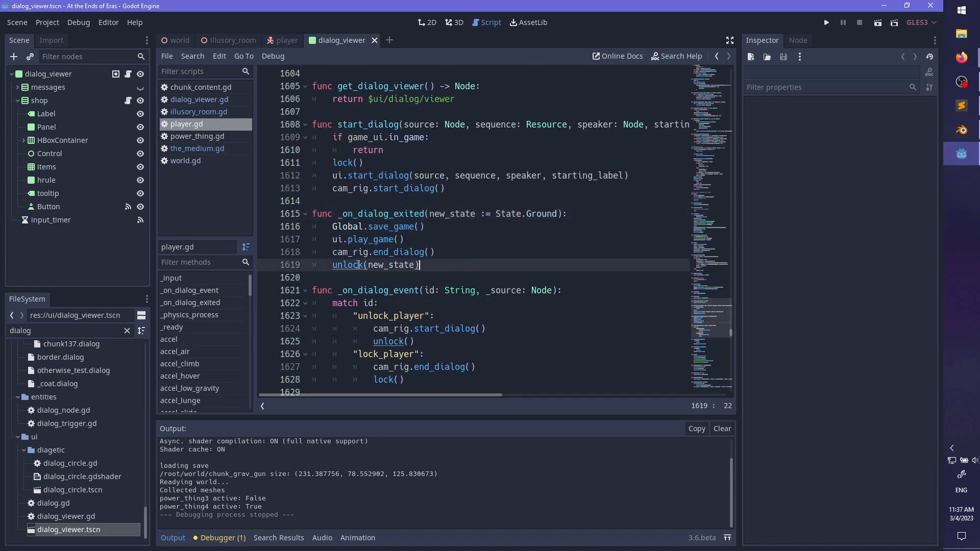
left_click(343, 265, "ctrl")
left_click(556, 206)
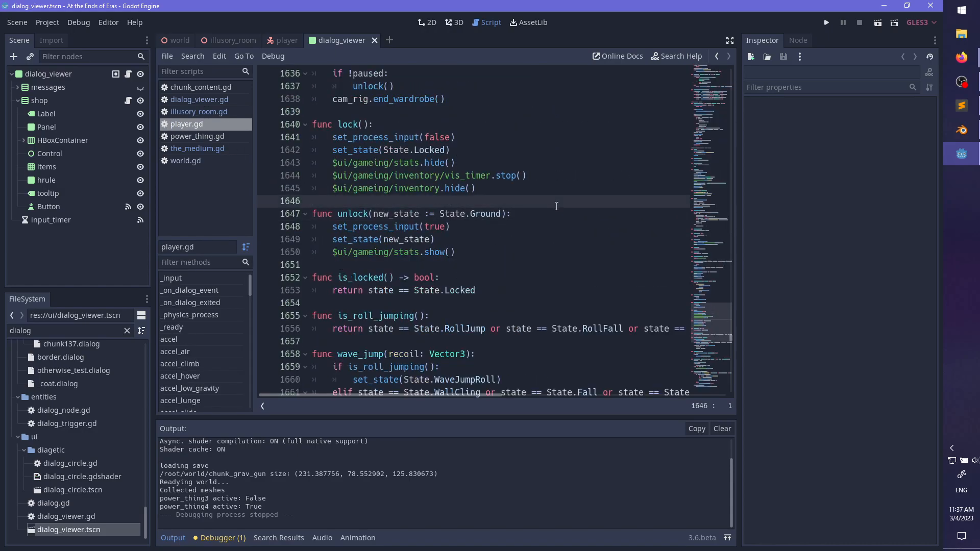
left_click(545, 214)
- Insert a mesh.lock() call as the first line of the lock() function
left_click(462, 128)
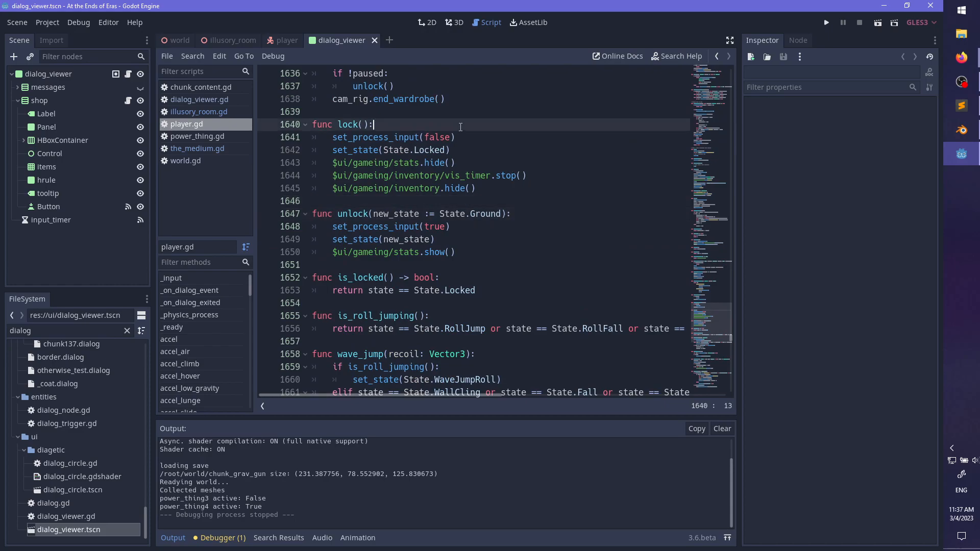
key("Return")
type("$ani")
key("BackSpace")
key("BackSpace")
key("BackSpace")
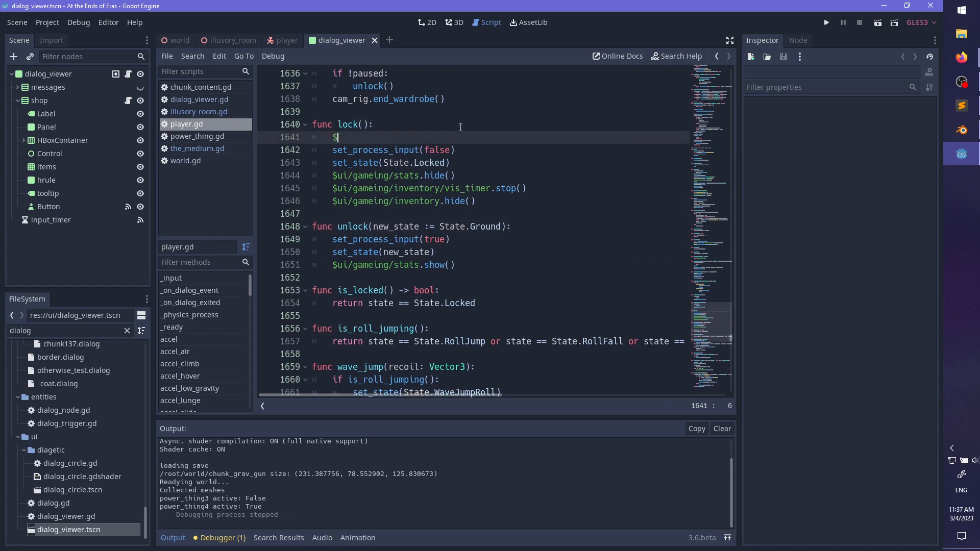
type("nim")
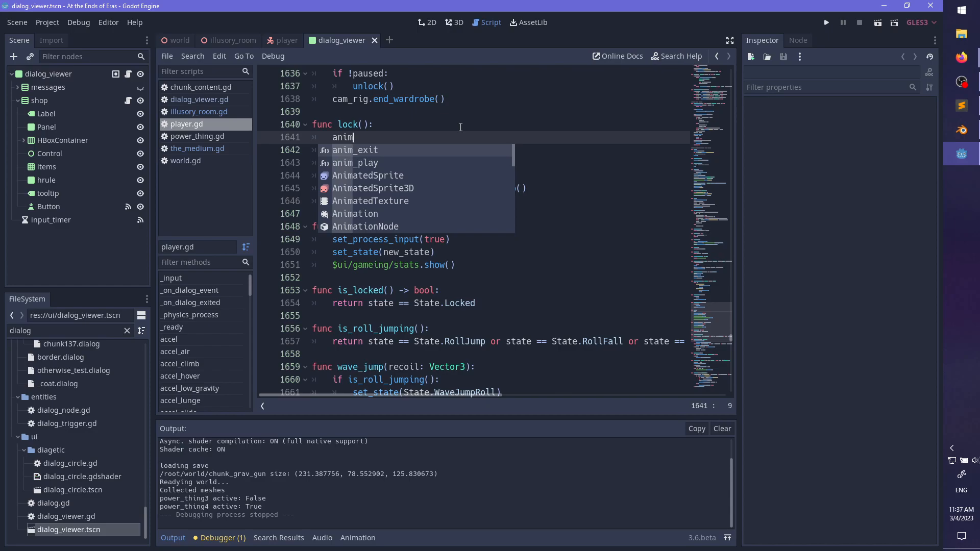
type("T")
key("ctrl+BackSpace")
type("vis")
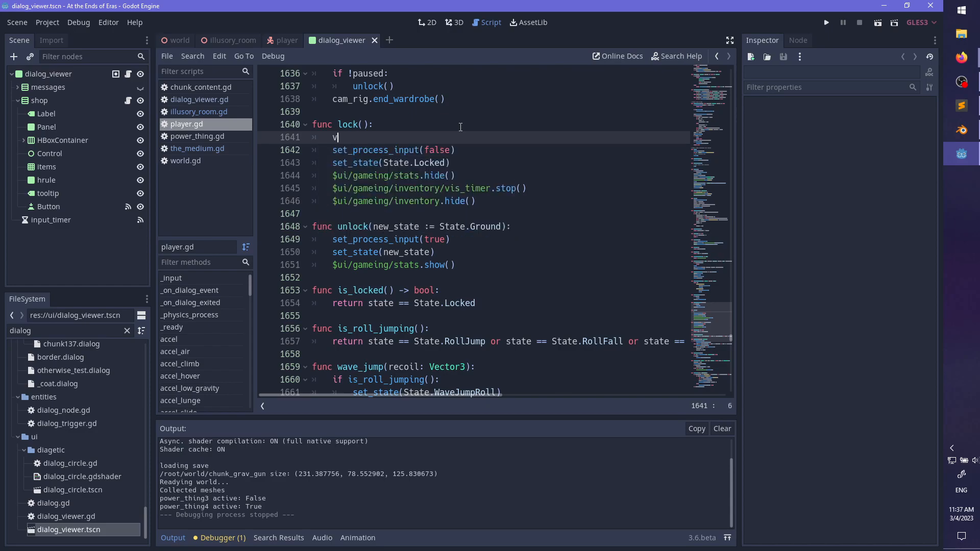
key("BackSpace")
key("BackSpace")
key("BackSpace")
type("me")
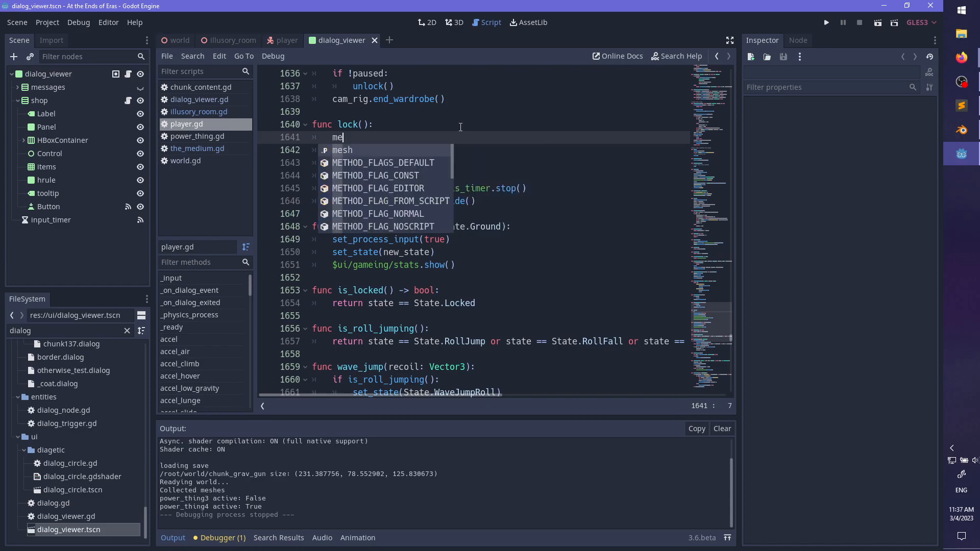
type("sh.lock")
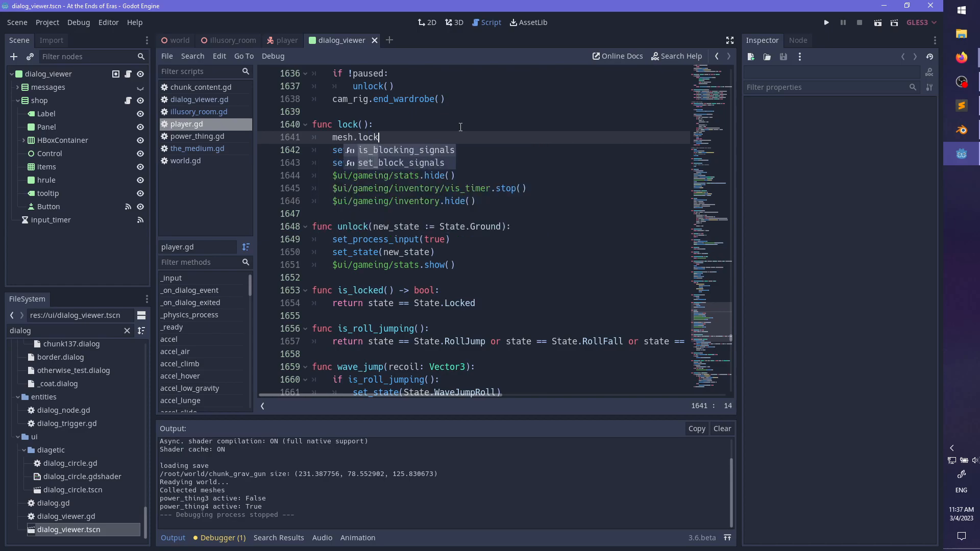
key("Return")
- Insert a mesh.unlock() call as the first line of the unlock() function and save player.gd
left_click(550, 230)
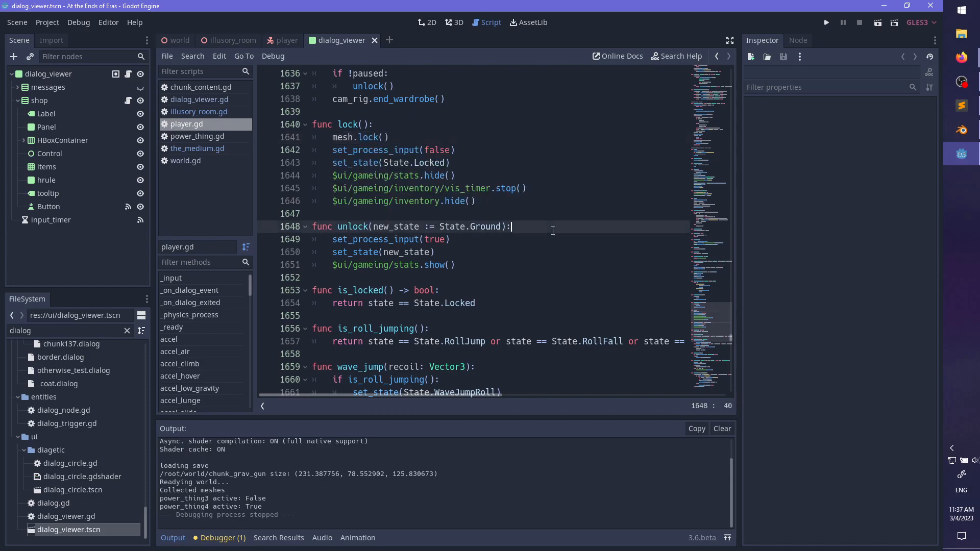
key("Return")
type("mesh.unlo")
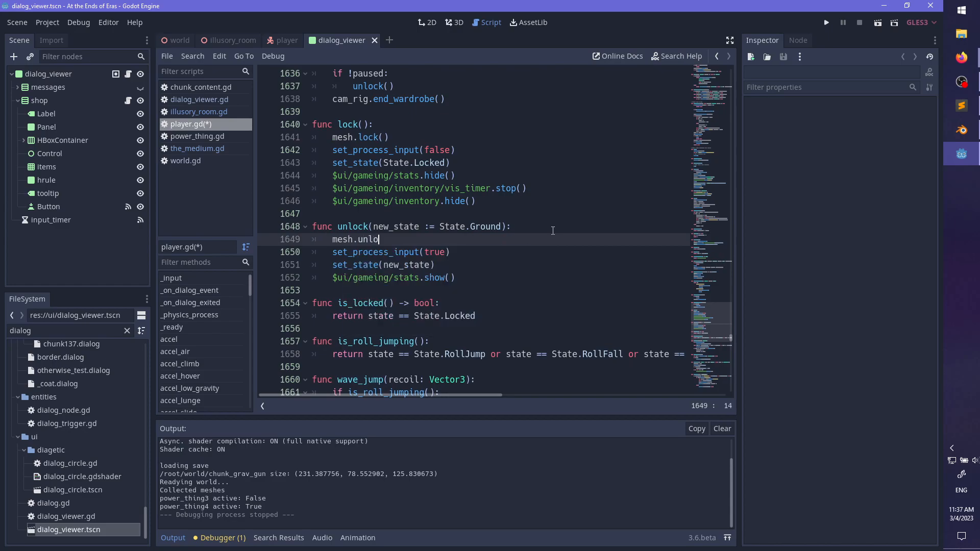
key("Return")
key("ctrl+s")
- Find and open player/animator.gd in the project files, and search the script for "lock"
double_click(103, 330)
type("an")
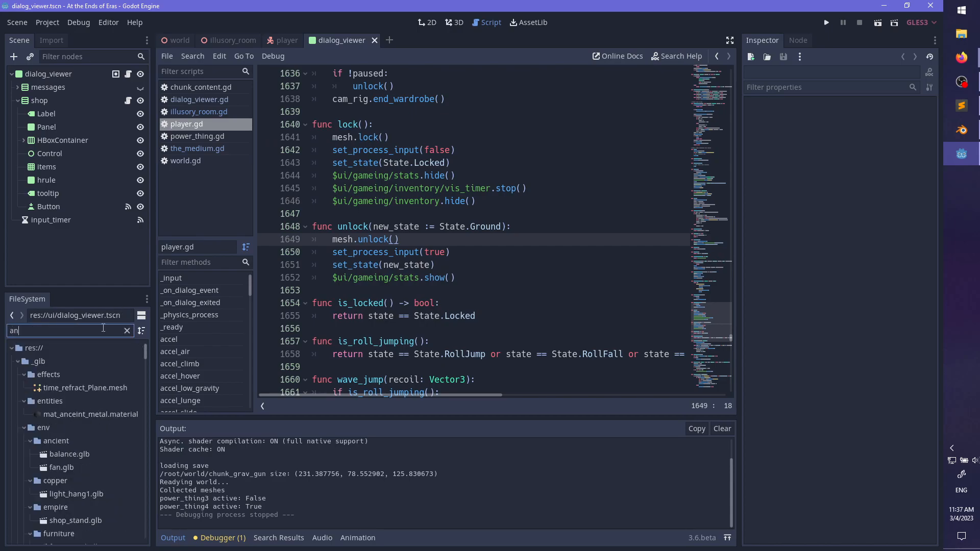
type("imator")
double_click(58, 454)
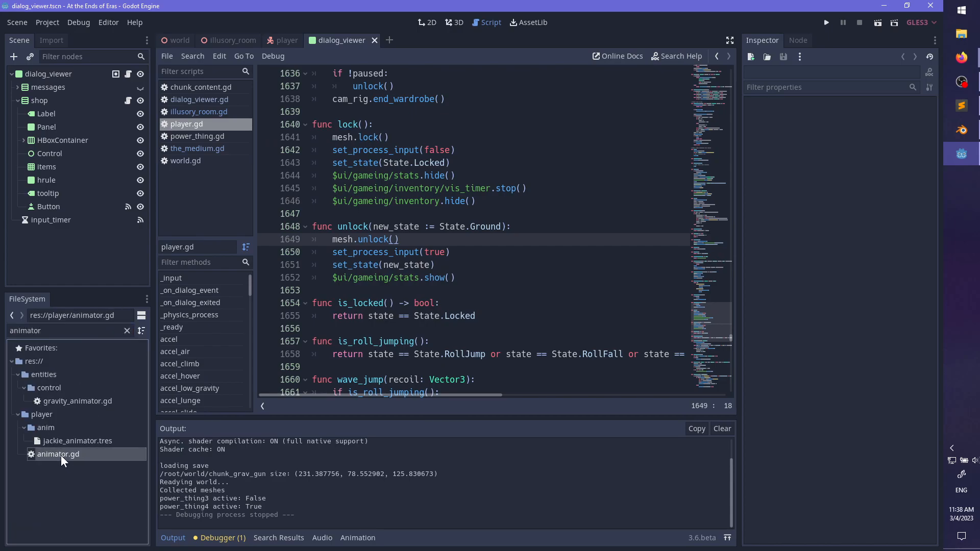
left_click_drag(714, 99, 721, 175)
key("ctrl+f")
type("lock")
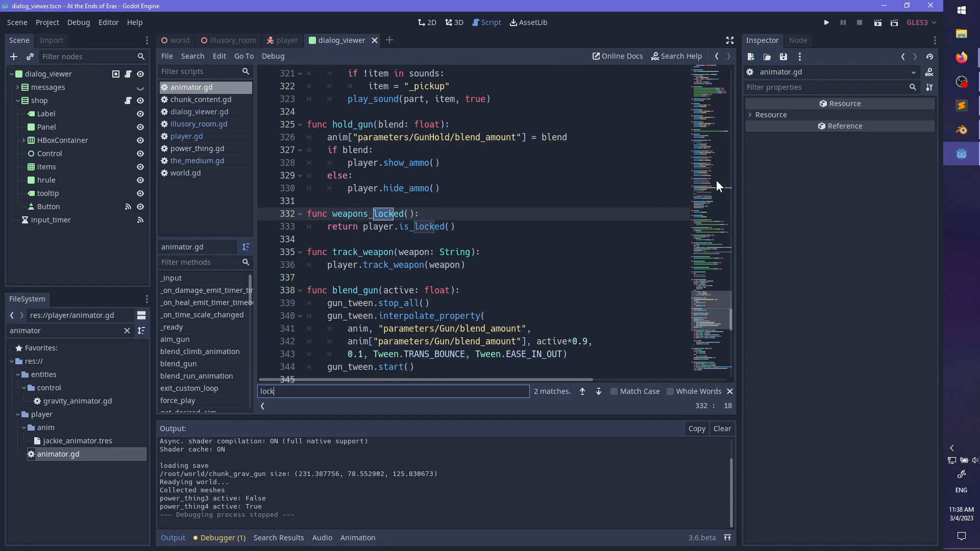
key("Escape")
left_click(410, 204)
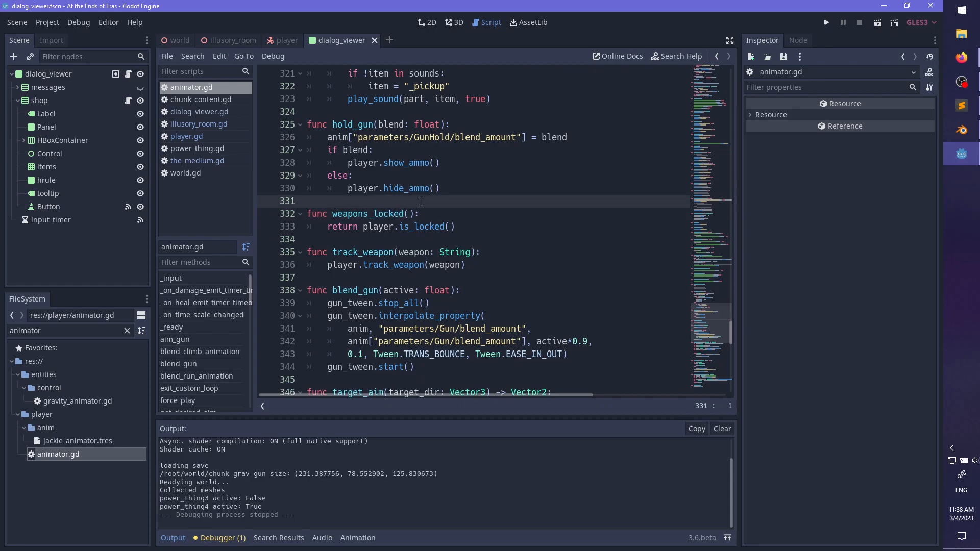
- Add a new function header lock() below play_pickup_sound() in animator.gd
scroll(404, 224, "up", 8)
scroll(362, 307, "down", 3)
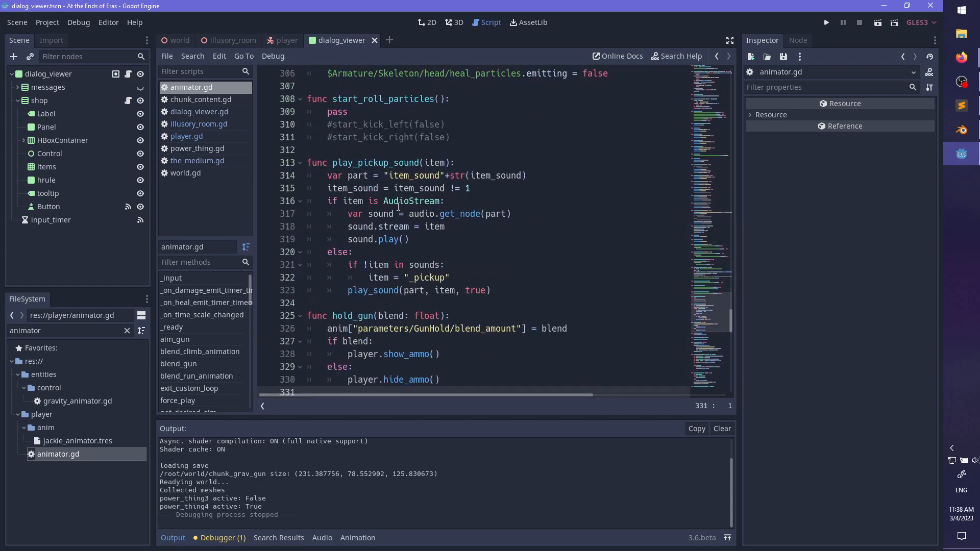
left_click(362, 305)
key("Return")
key("Up")
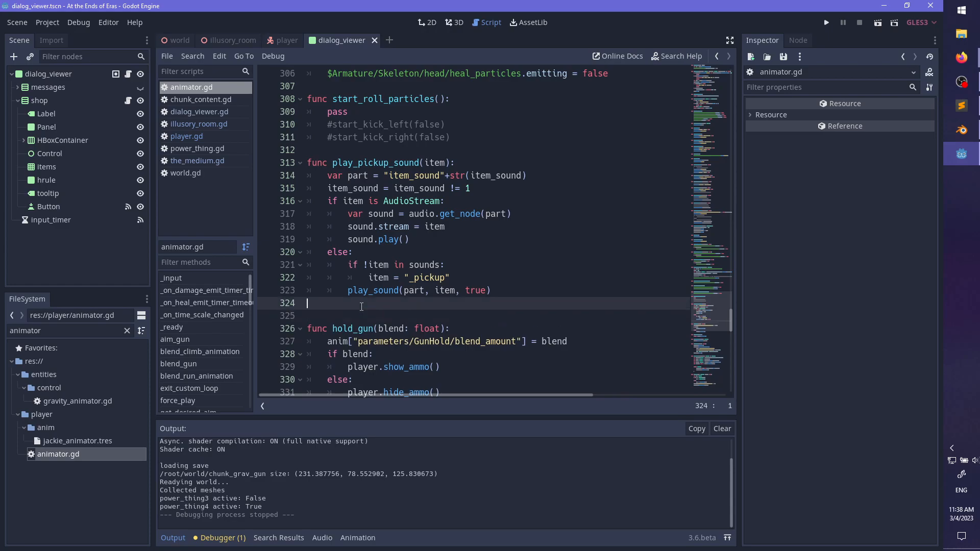
key("Return")
type("func lock():")
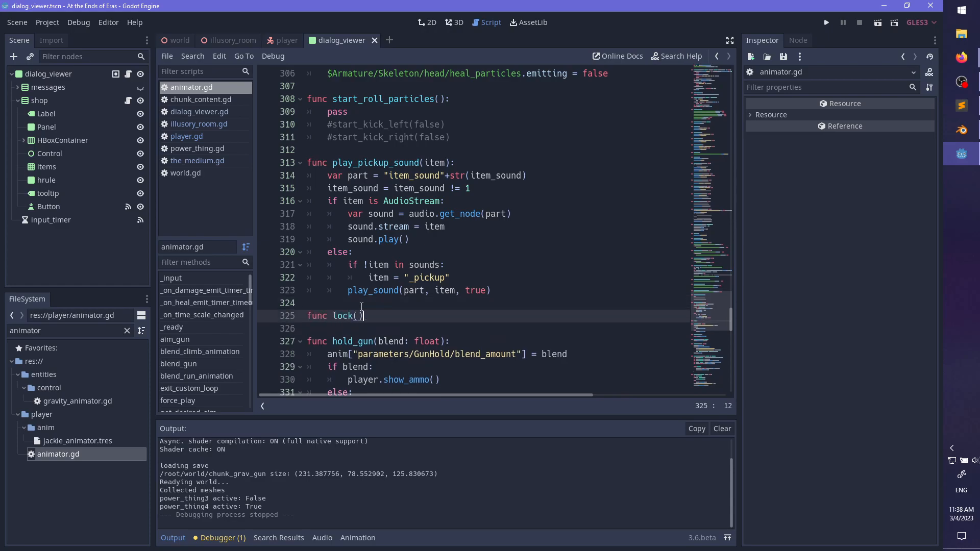
key("Return")
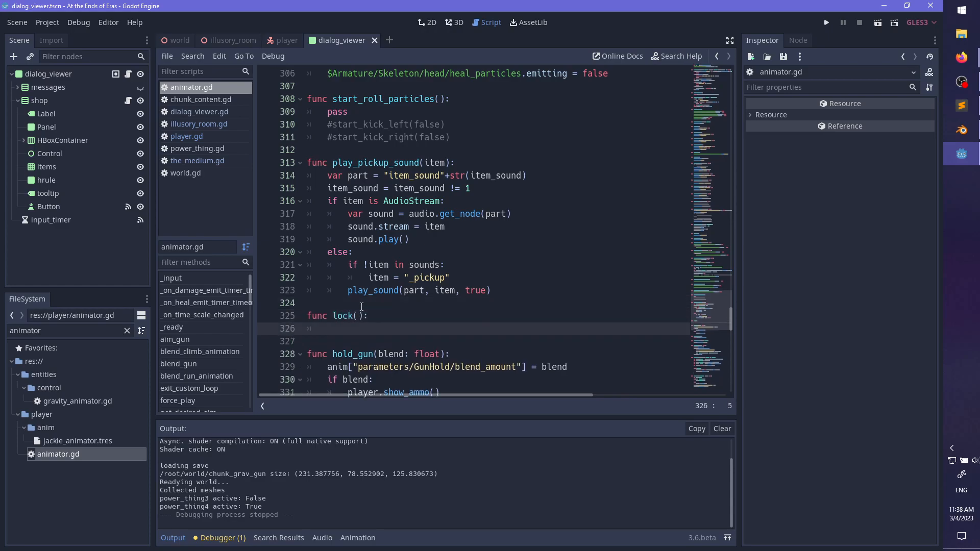
type("anim.proce")
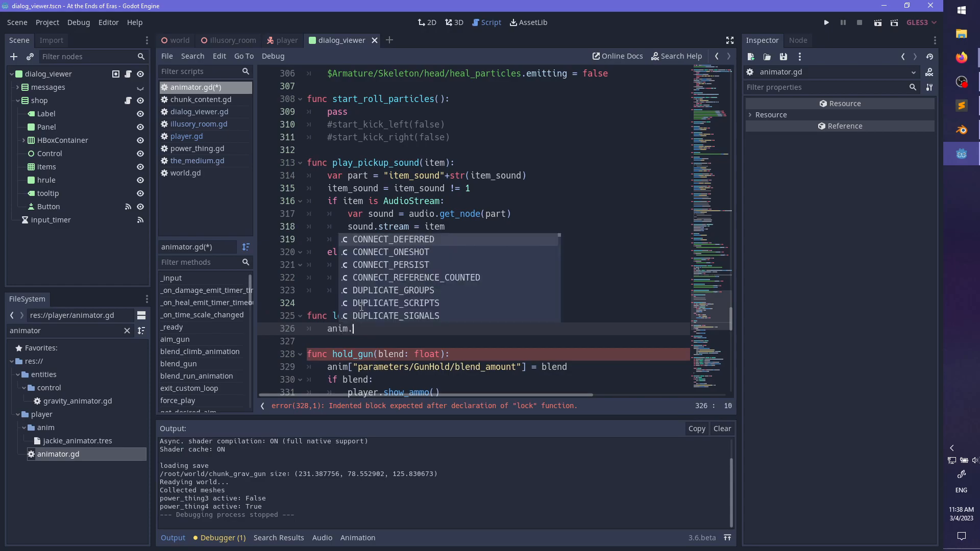
key("BackSpace")
key("BackSpace")
key("BackSpace")
key("BackSpace")
key("BackSpace")
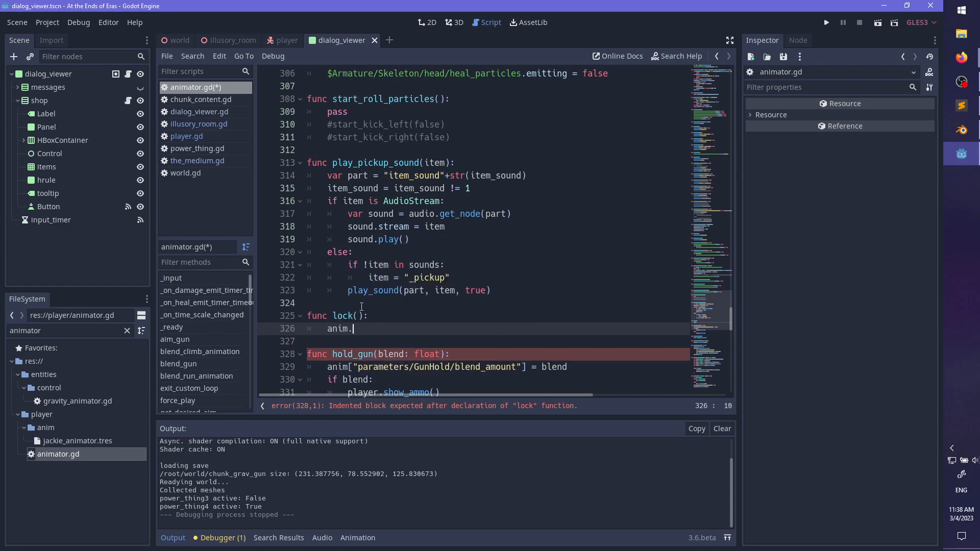
key("BackSpace")
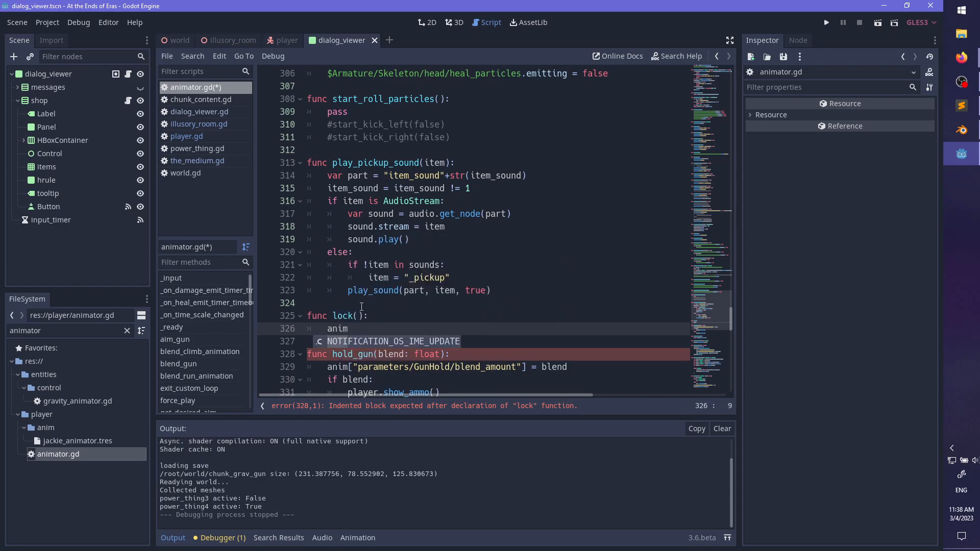
type("_tree.pr")
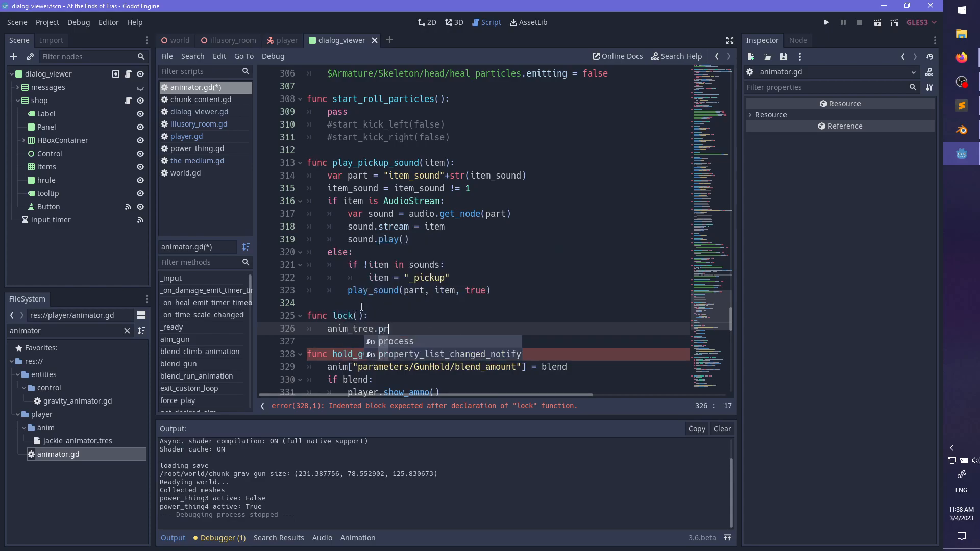
key("Return")
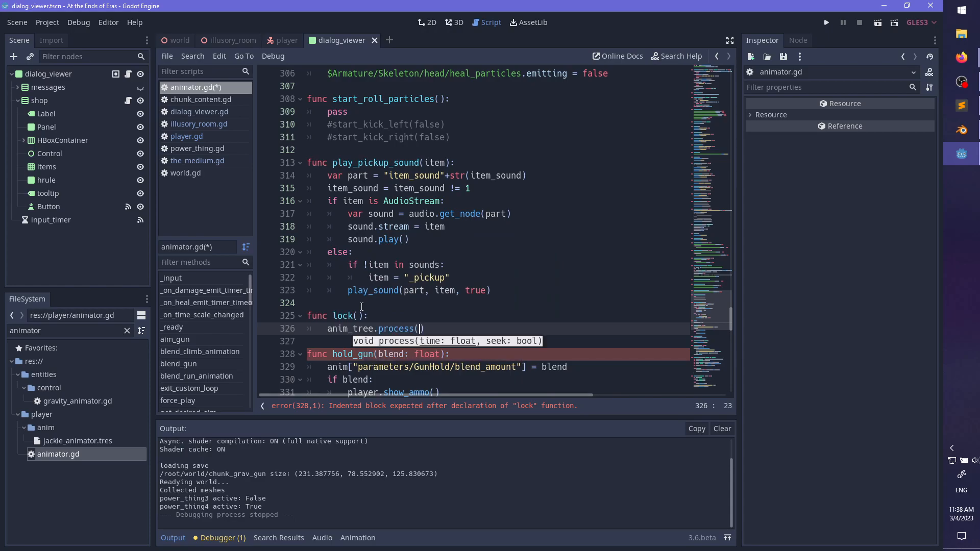
key("BackSpace")
key("BackSpace")
key("BackSpace")
key("BackSpace")
key("BackSpace")
key("BackSpace")
key("BackSpace")
key("BackSpace")
type("pro")
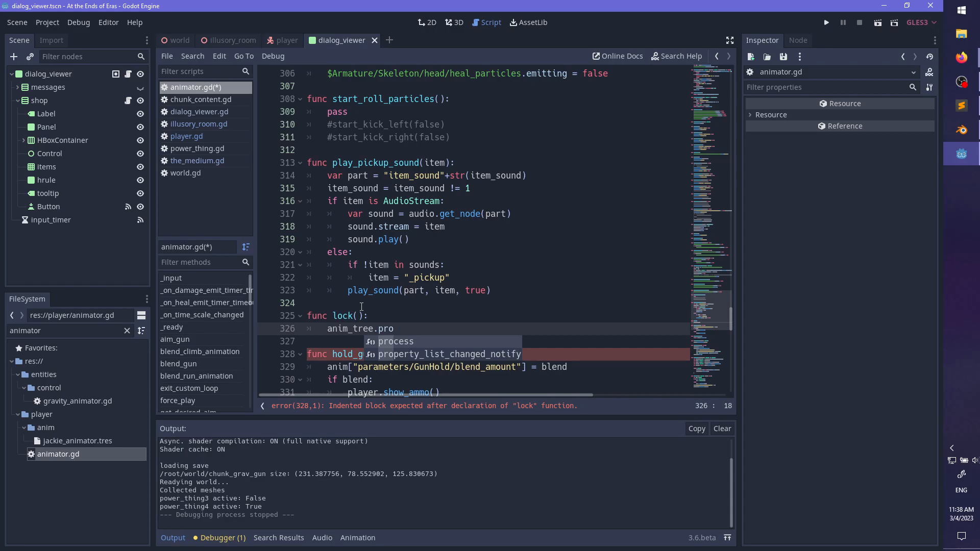
key("BackSpace")
key("BackSpace")
key("BackSpace")
key("BackSpace")
- Open the jackie scene from the player scene and examine the AnimationTree node's process mode, returning to animator.gd
left_click(286, 40)
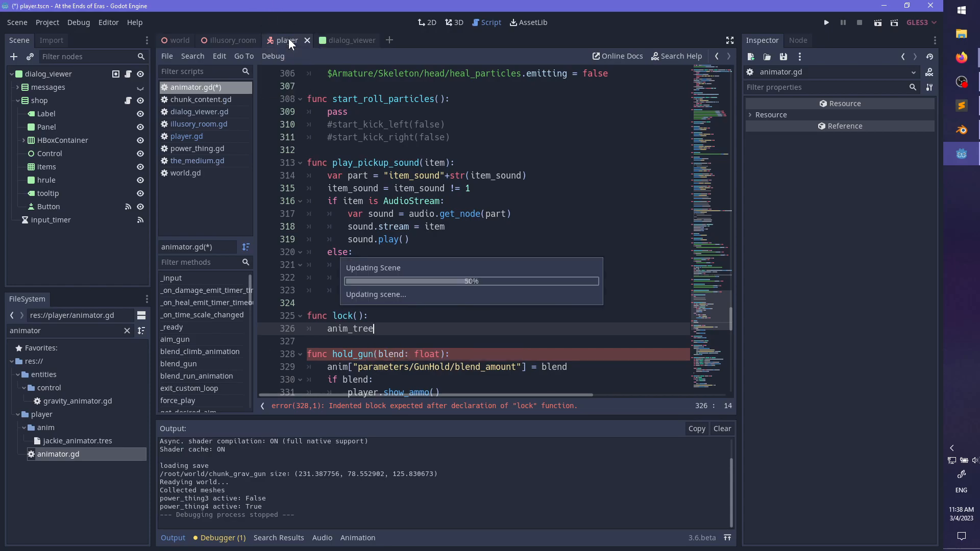
left_click(47, 99)
left_click(109, 101)
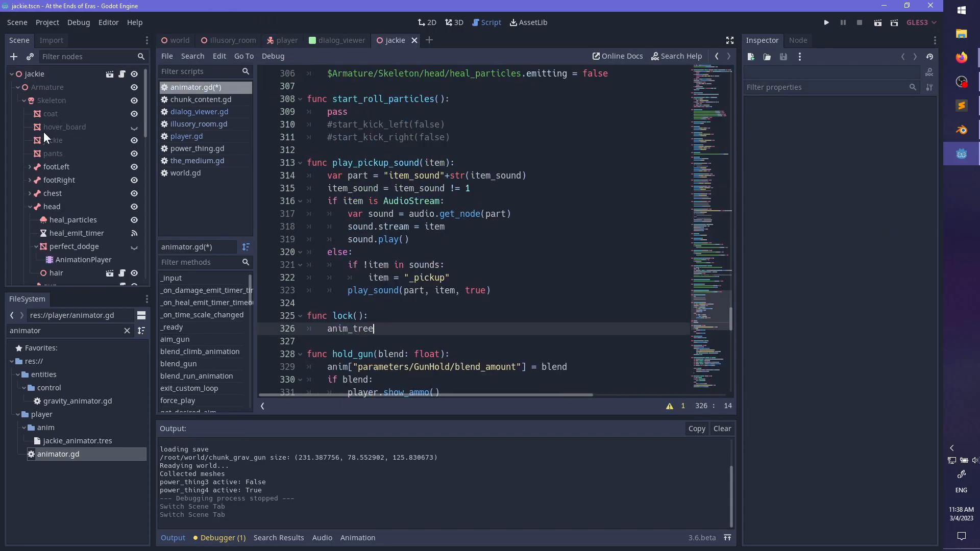
scroll(84, 245, "down", 8)
left_click(55, 143)
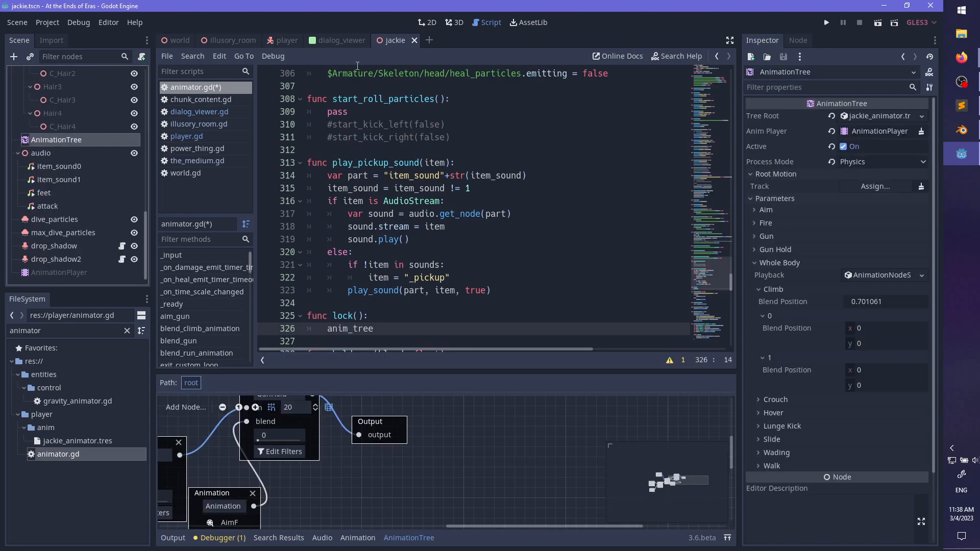
left_click(453, 23)
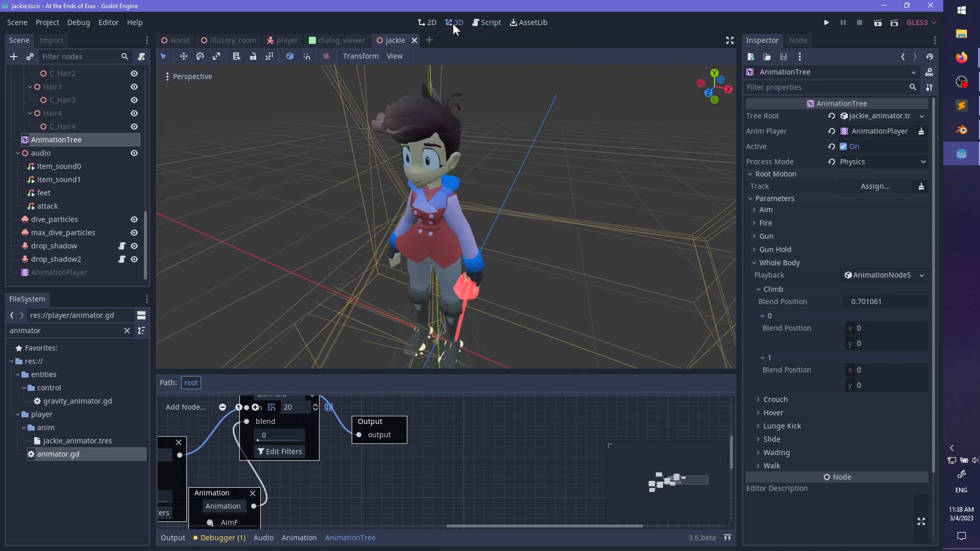
left_click(490, 25)
scroll(703, 263, "up", 5)
left_click_drag(702, 262, 713, 288)
- Replace the unfinished line in lock() with anim.process_mode = AnimationTree.ANIMATION_PROCESS_IDLE
key("ctrl+BackSpace")
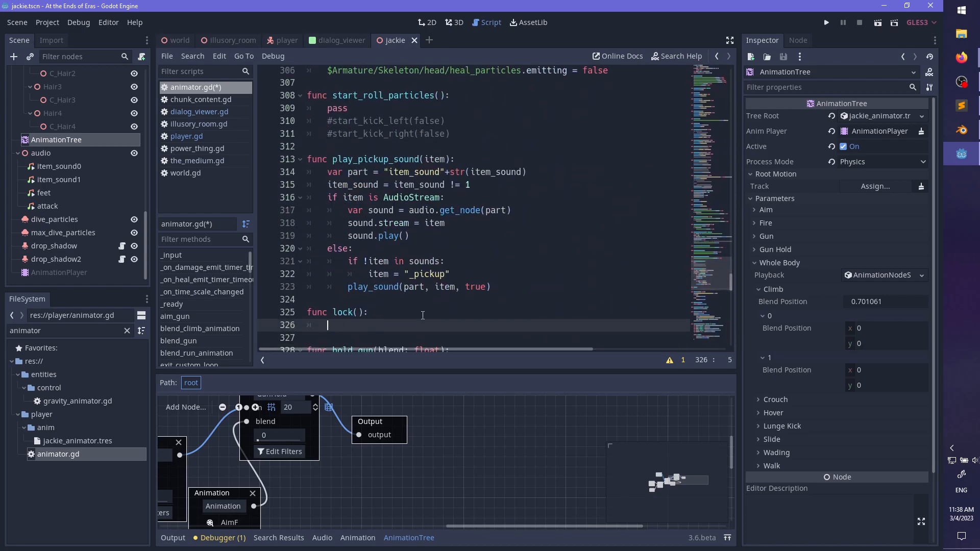
type("anim.process_ode")
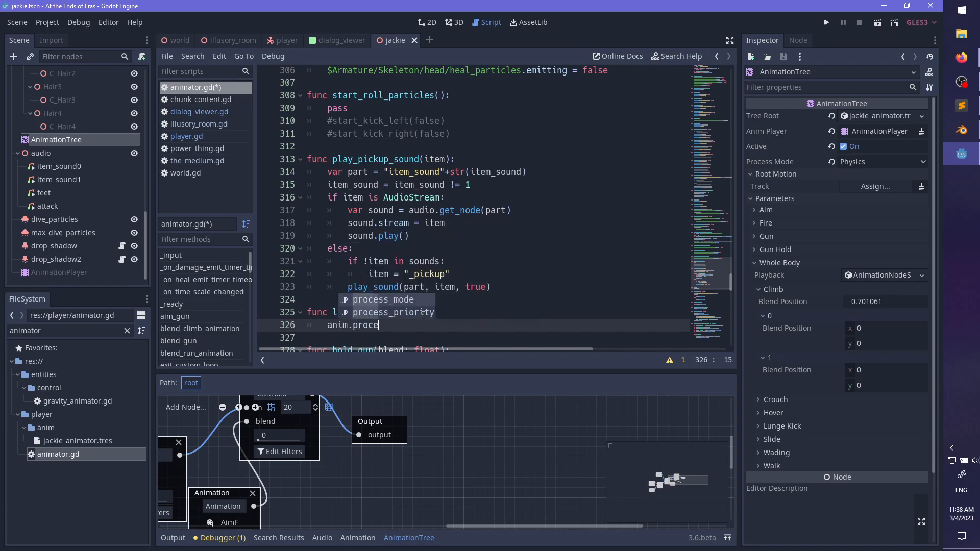
key("BackSpace")
key("BackSpace")
key("BackSpace")
type("mode =")
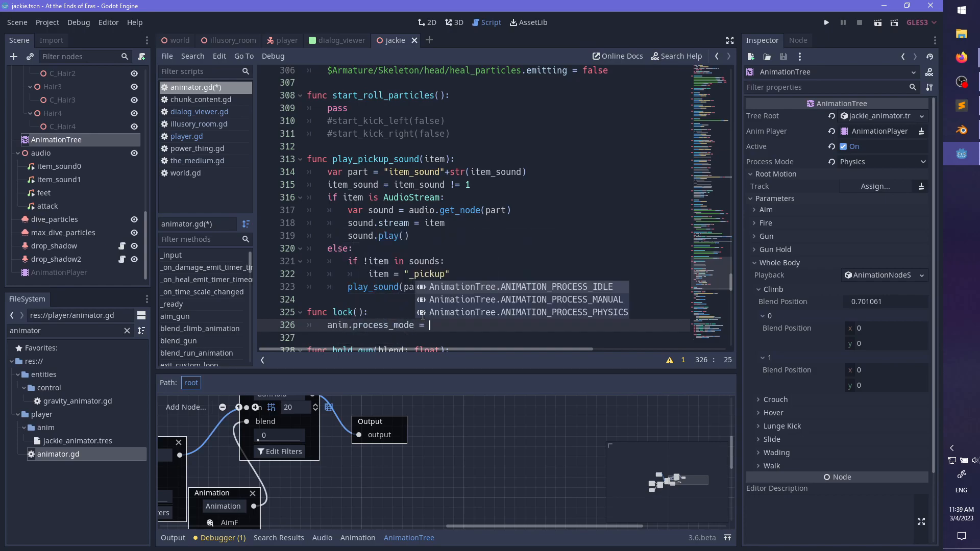
key("Return")
- Add a new function header unlock() below lock() in animator.gd, separated by a blank line
key("Return")
key("Return")
key("BackSpace")
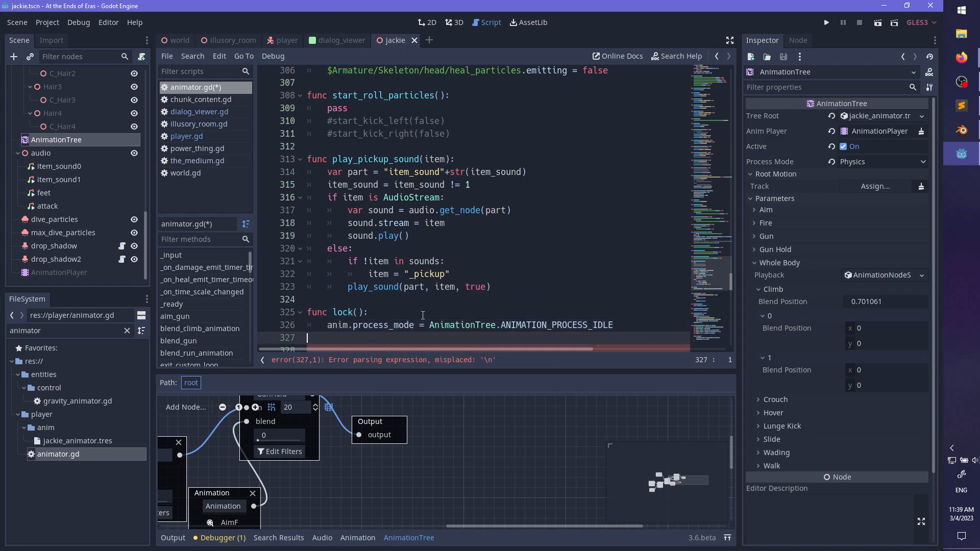
type("func unlock():")
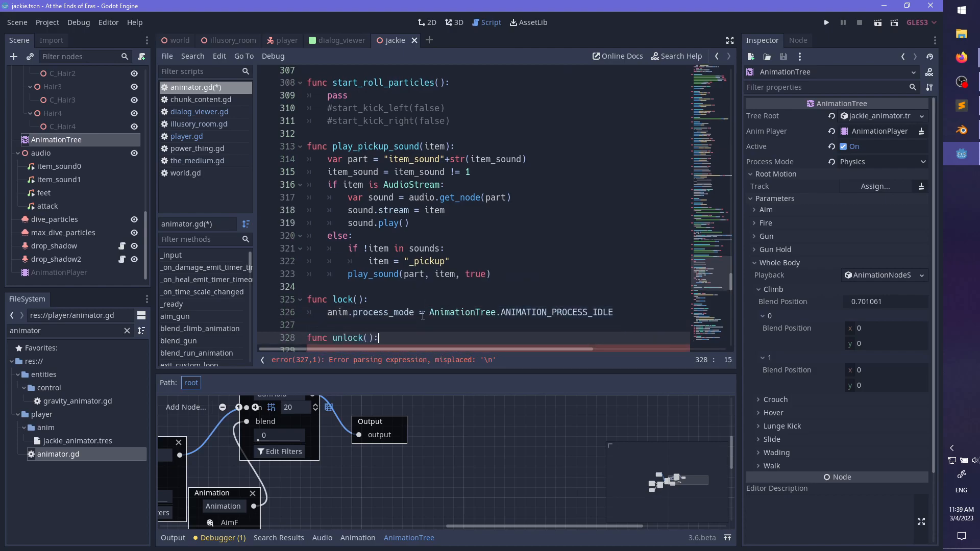
key("Return")
- Set anim.process_mode = AnimationTree.ANIMATION_PROCESS_PHYSICS inside unlock() and save the script
type("anim.")
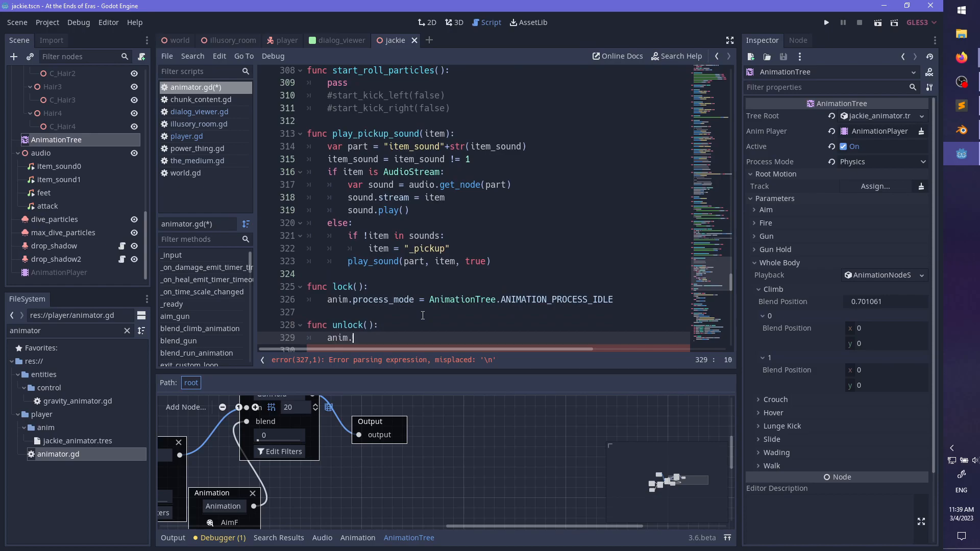
type("process")
key("Return")
type("= AnimationTr")
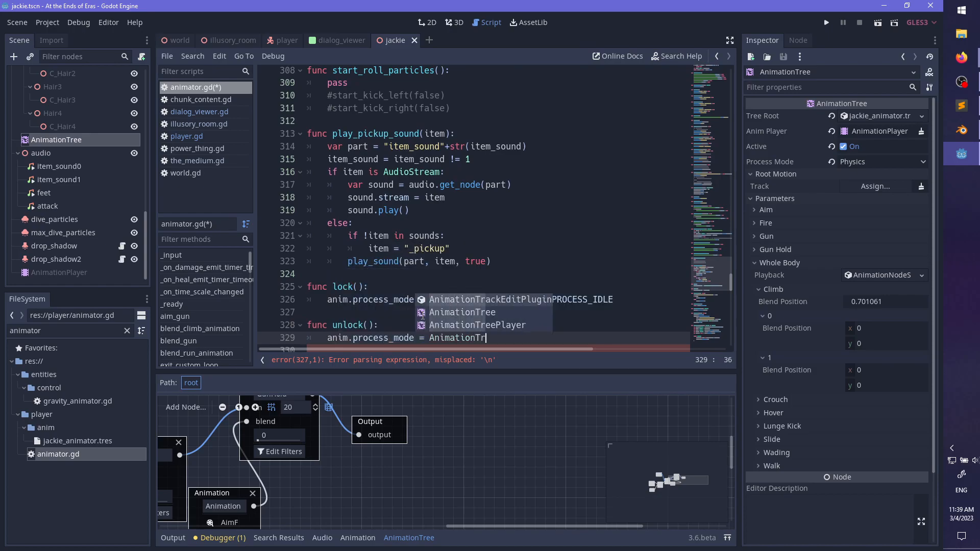
type("ee.ANI")
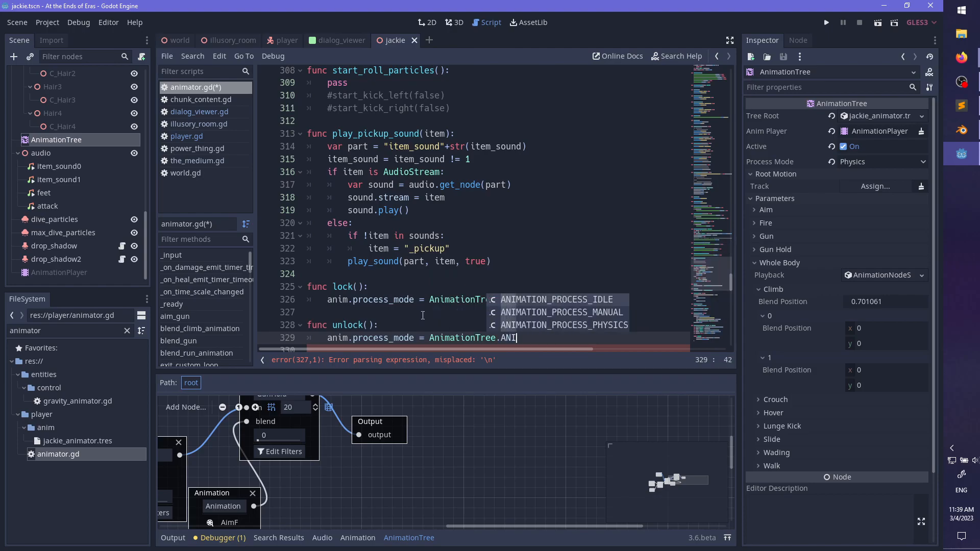
key("Down")
key("Down")
key("Return")
key("ctrl+s")
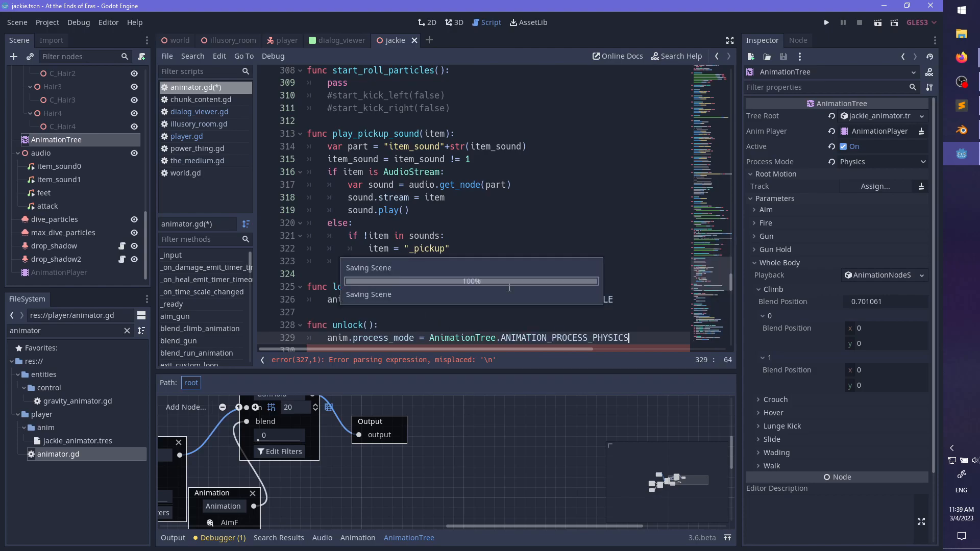
- Open player.gd to review its lock() and unlock() functions
scroll(475, 230, "down", 1)
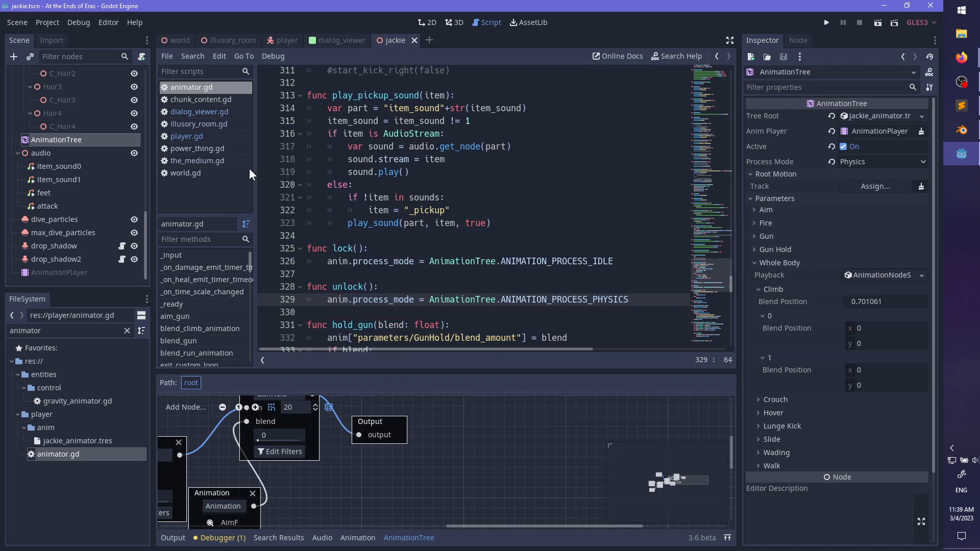
left_click(199, 138)
scroll(475, 239, "down", 1)
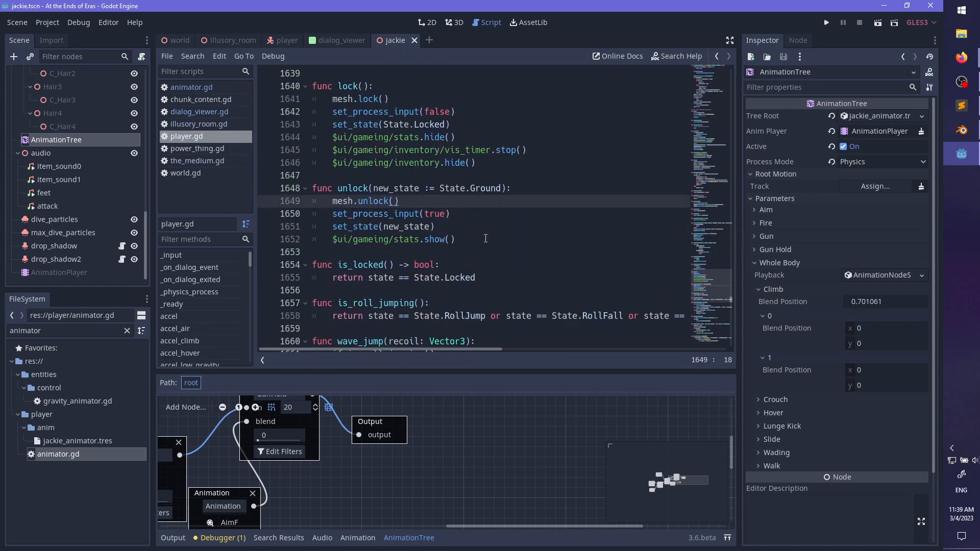
- Switch to Sublime Text to check the exit_anim call in medium.dialog's _exit section, and return to Godot
key("alt+Tab")
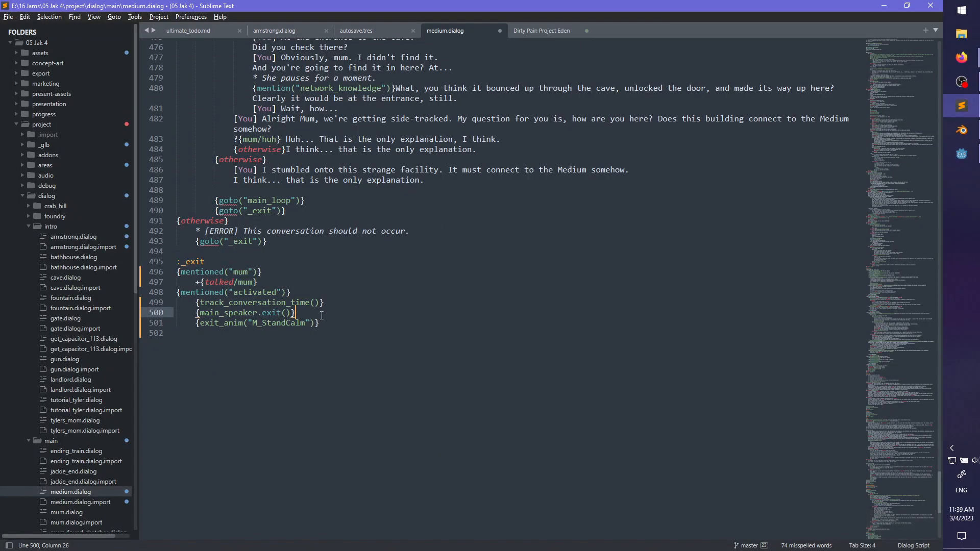
left_click(335, 325)
left_click(345, 310)
left_click(344, 322)
key("alt+Tab")
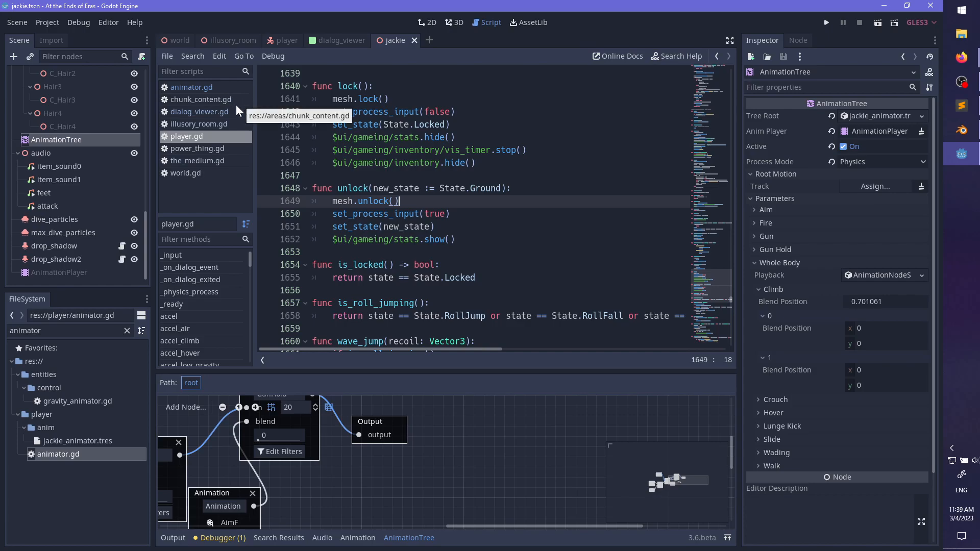
- Open dialog_viewer.gd, search for "exit()", and go to the definition of the exit() function
left_click(194, 112)
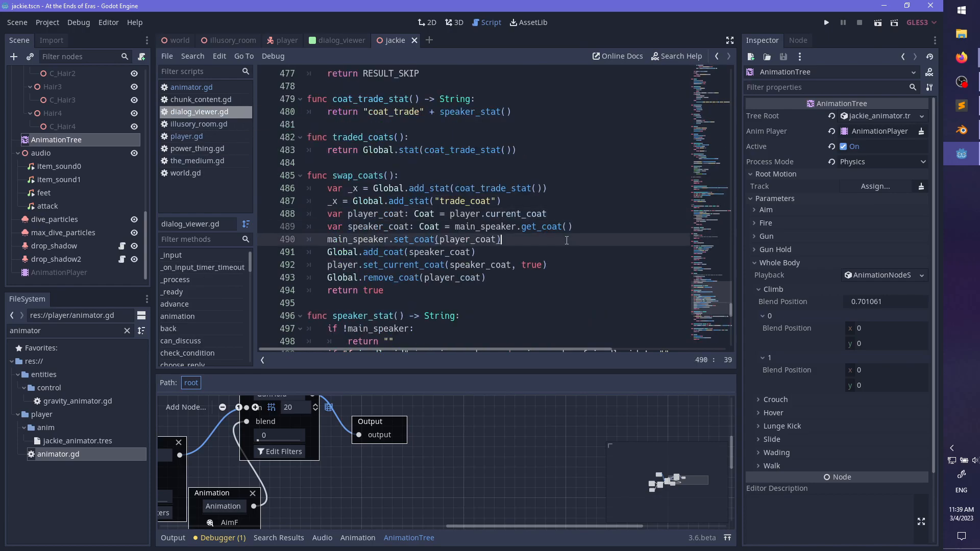
key("ctrl+f")
type("exit()")
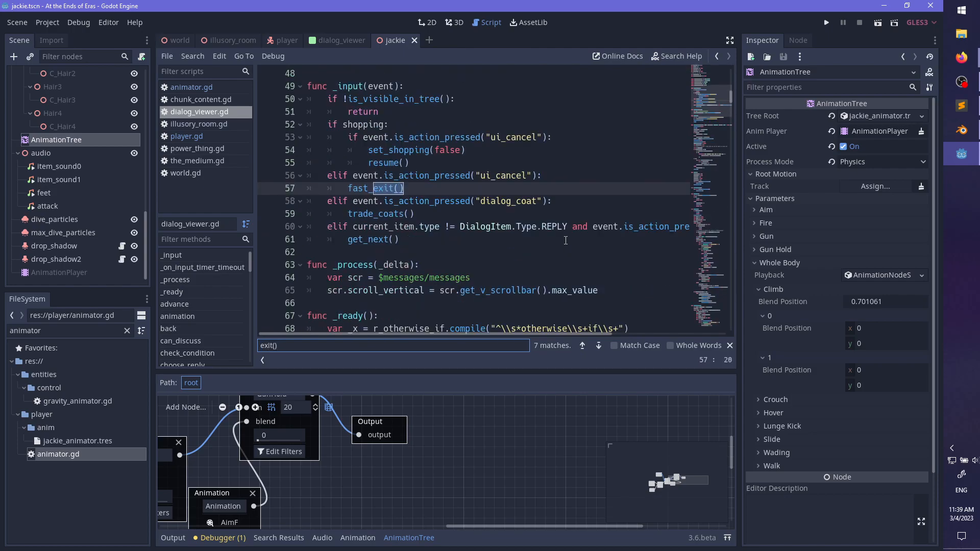
key("Return")
key("Escape")
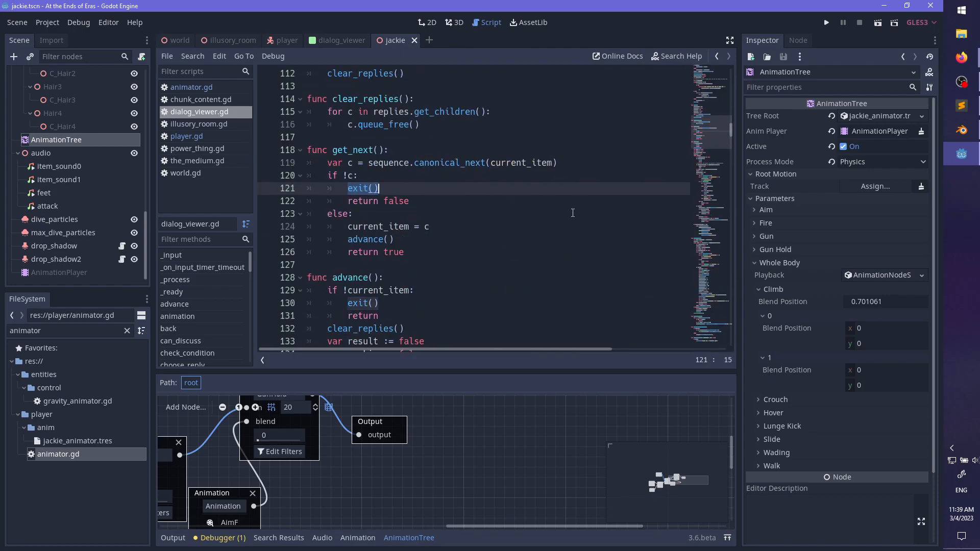
left_click(363, 189, "ctrl")
- Add a new function header exit_anim(animation:String) directly below exit() in dialog_viewer.gd
left_click(481, 257)
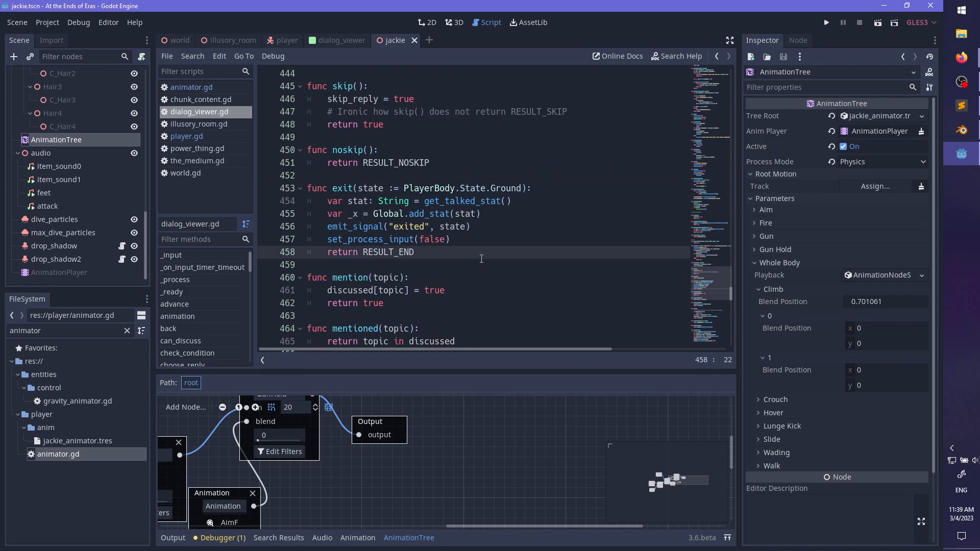
key("Return")
key("Return")
key("BackSpace")
type("func exit")
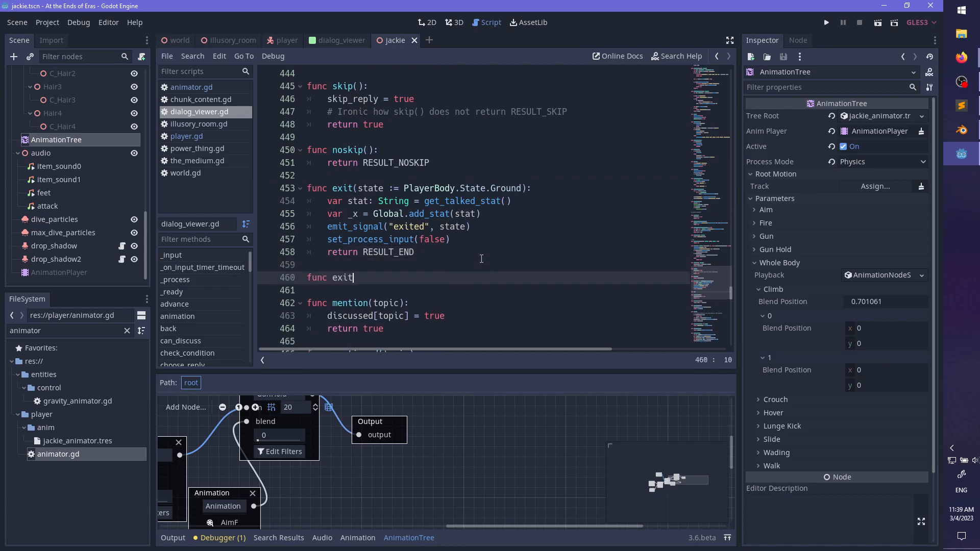
type("_anim(animation:String")
key("End")
type(":")
key("Return")
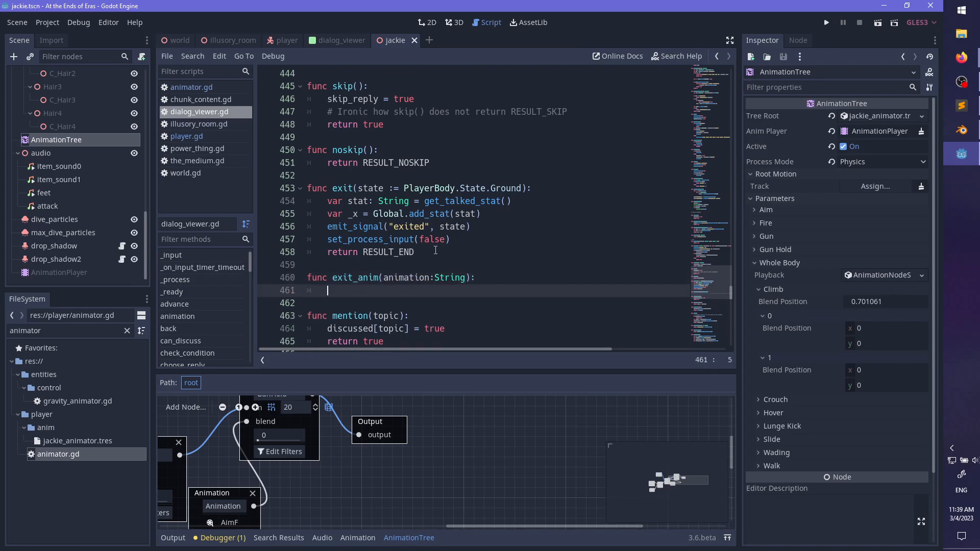
- Copy the body of exit() into the new exit_anim() function
left_click_drag(481, 256, 541, 189)
key("ctrl+c")
left_click(493, 282)
key("ctrl+v")
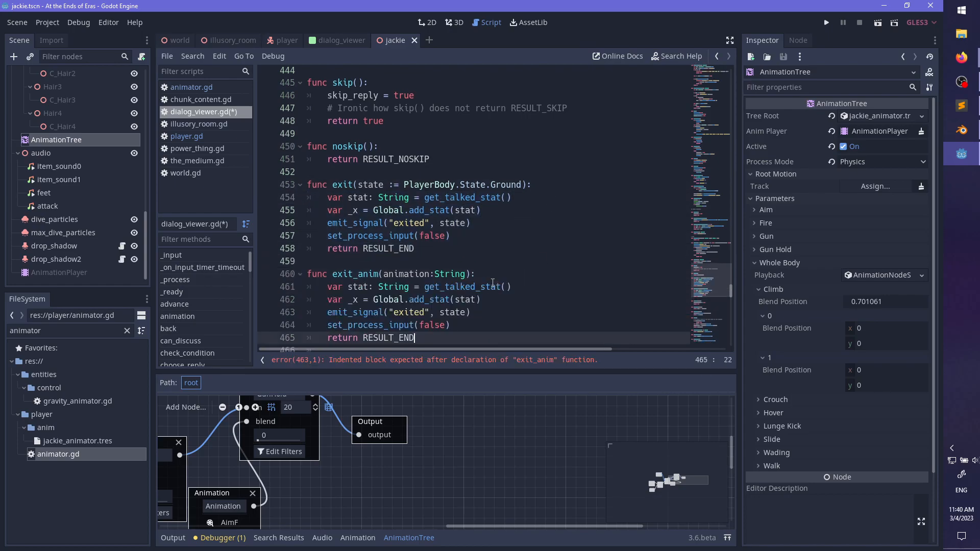
scroll(511, 304, "down", 1)
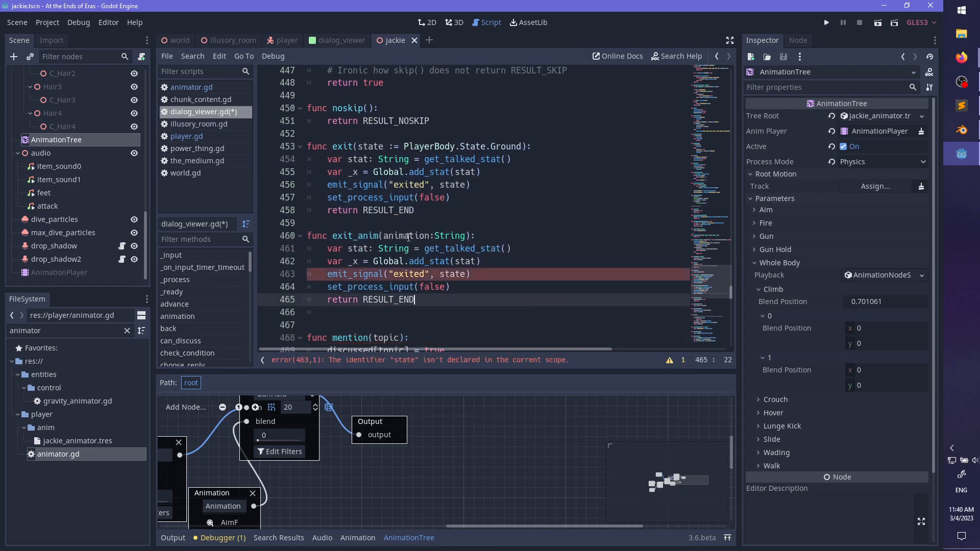
- Change the emit_signal call in exit_anim() to emit "exited_anim" with animation as its argument, and save the script
double_click(418, 238)
left_click(465, 278)
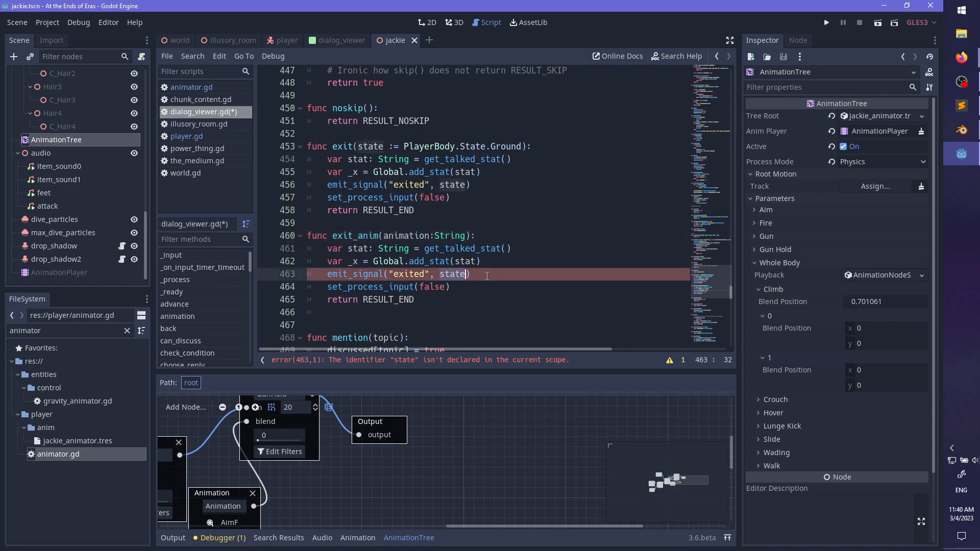
left_click(424, 273)
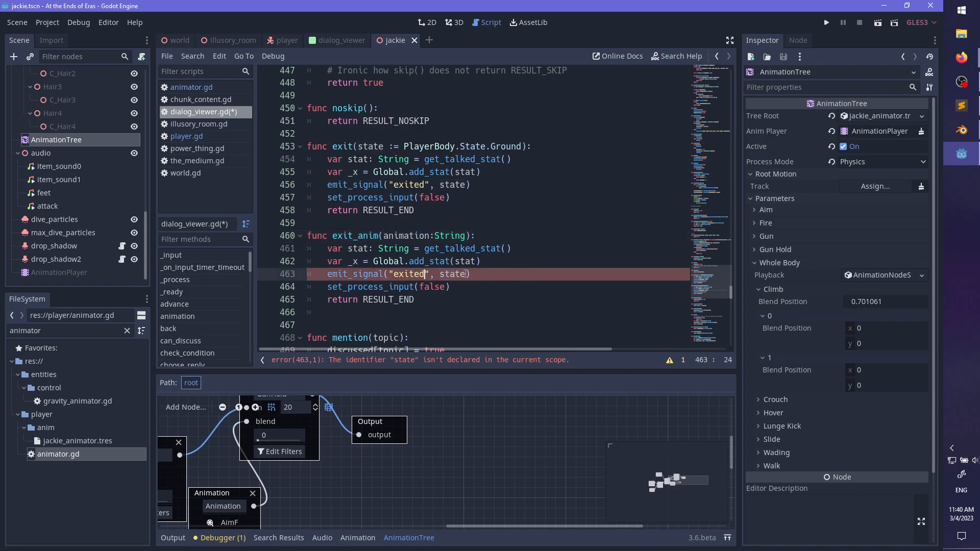
type("_anim")
double_click(466, 274)
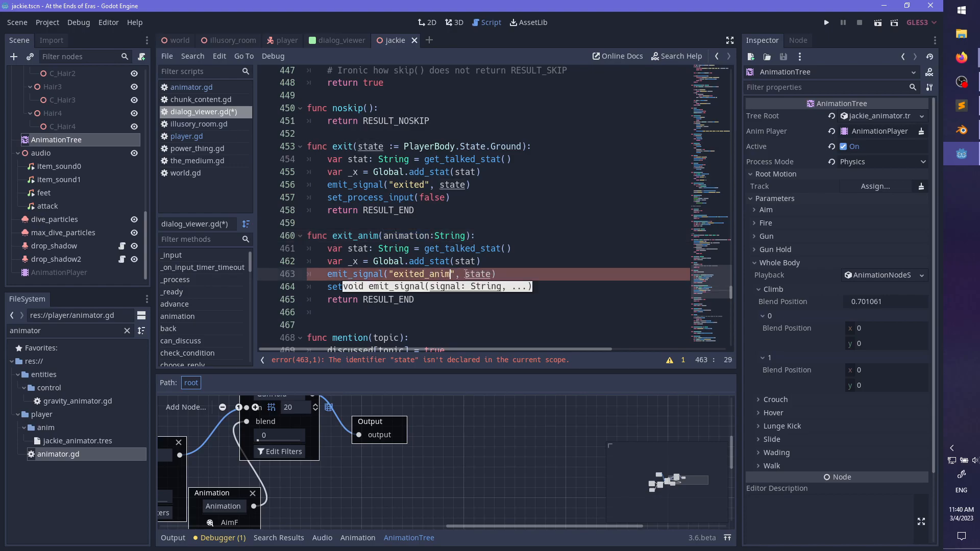
type("animation")
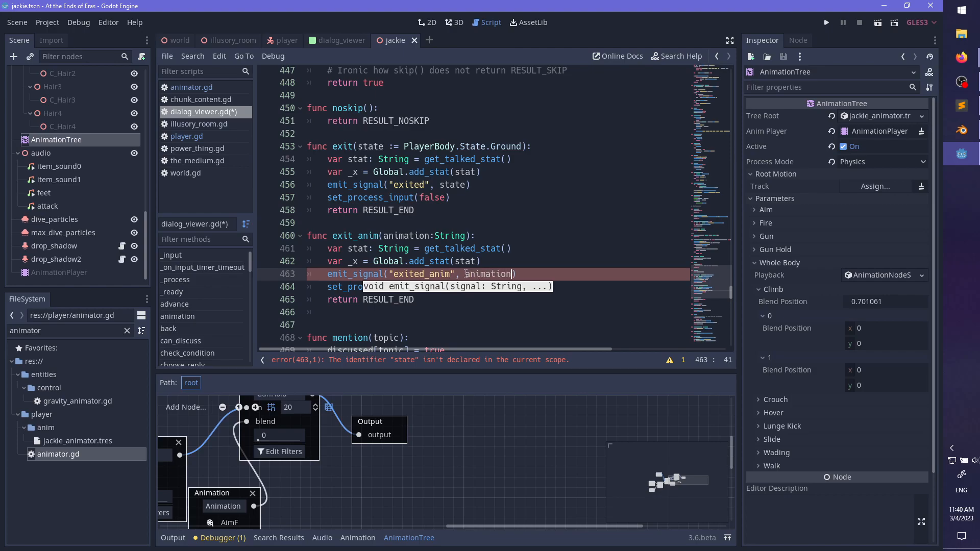
key("ctrl+s")
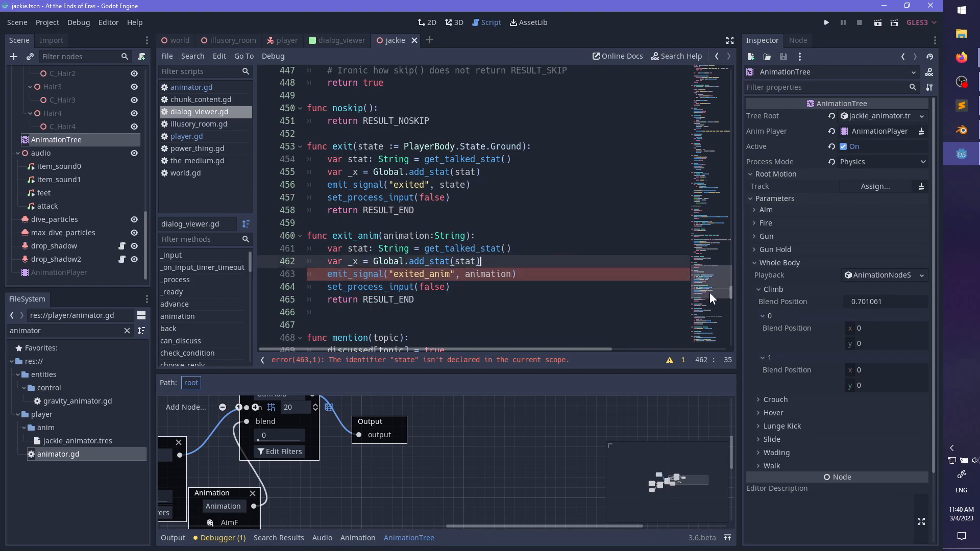
- Declare signal exited_anim(animation) directly below signal exited(state) at the start of dialog_viewer.gd
left_click_drag(709, 292, 711, 72)
left_click(475, 102)
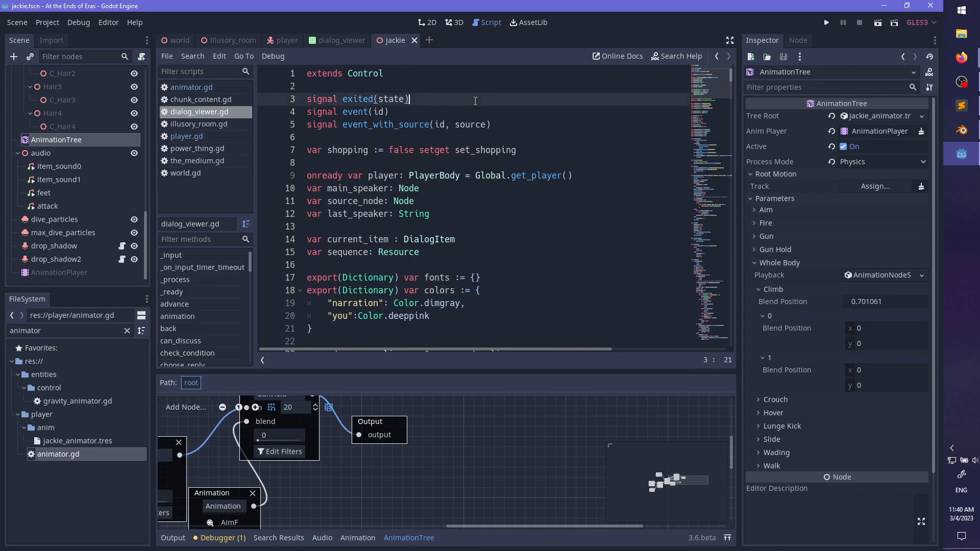
key("Return")
type("signal exite")
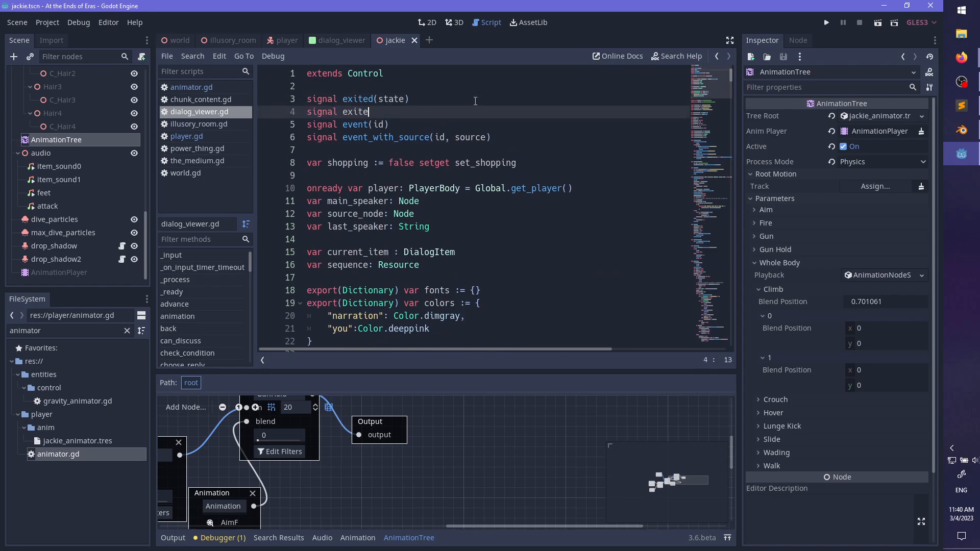
type("d_anim(animation")
- Open the player scene and show the signals of the viewer node inside ui/dialog
left_click(265, 42)
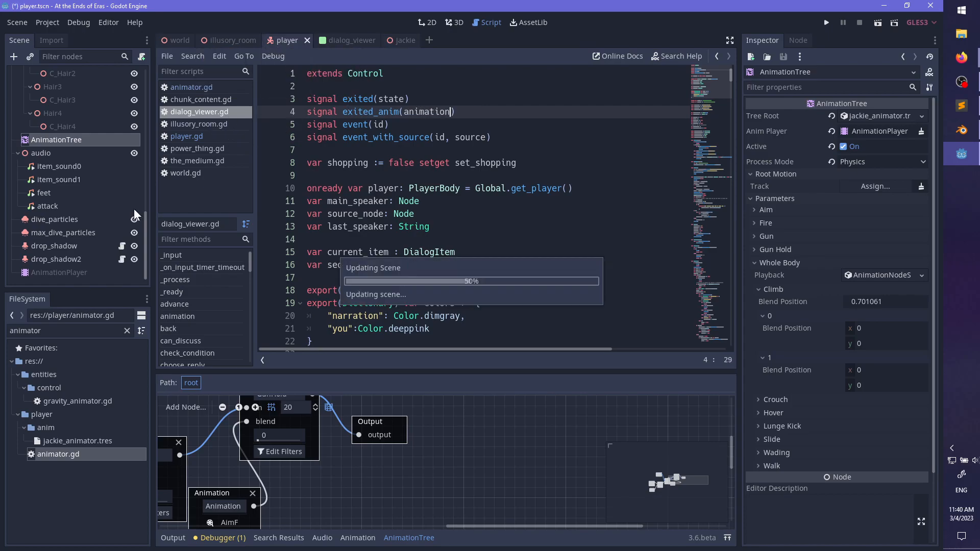
left_click(18, 101)
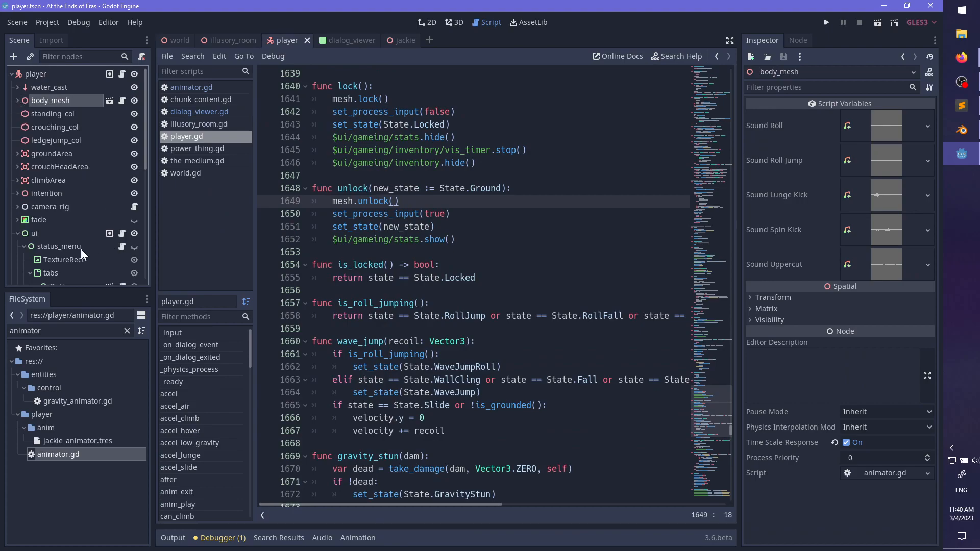
scroll(81, 249, "down", 6)
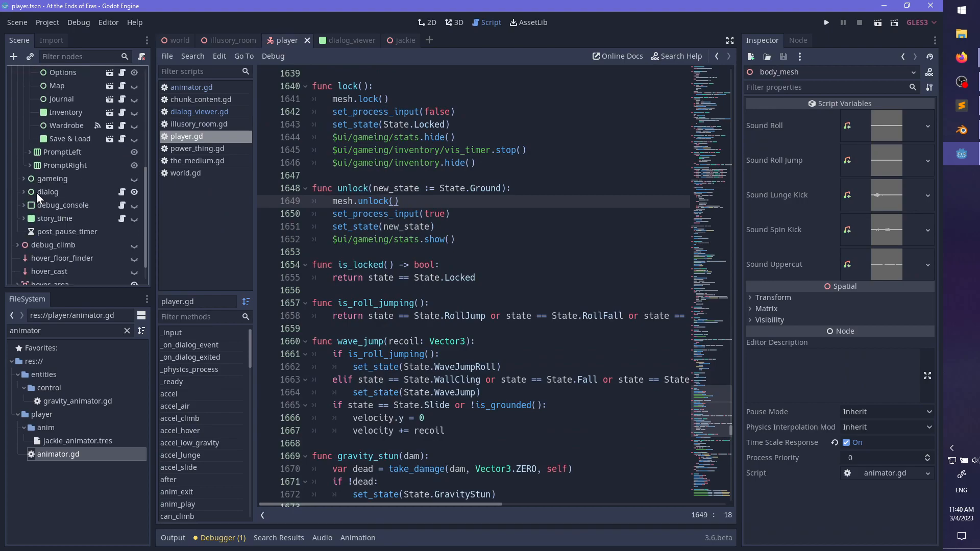
left_click(36, 192)
left_click(794, 41)
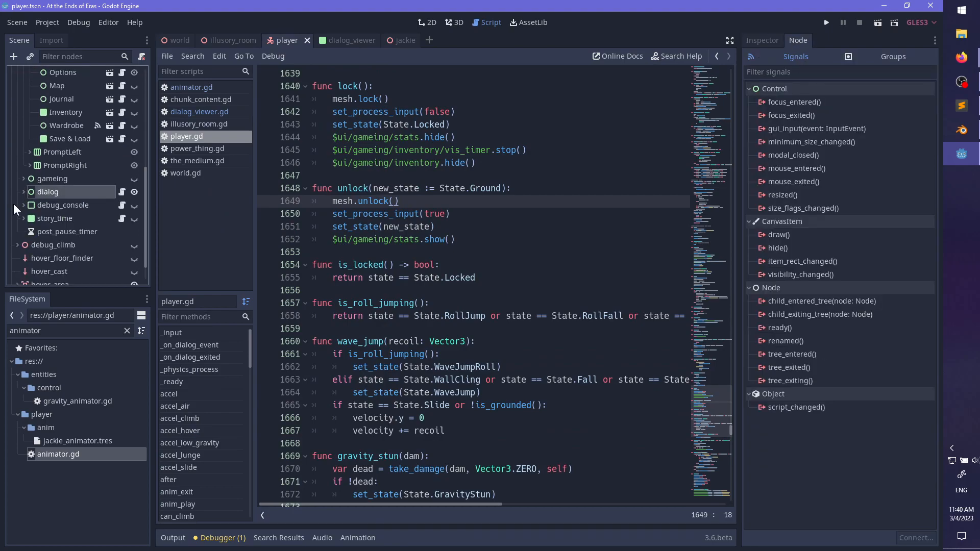
left_click(21, 192)
left_click(45, 204)
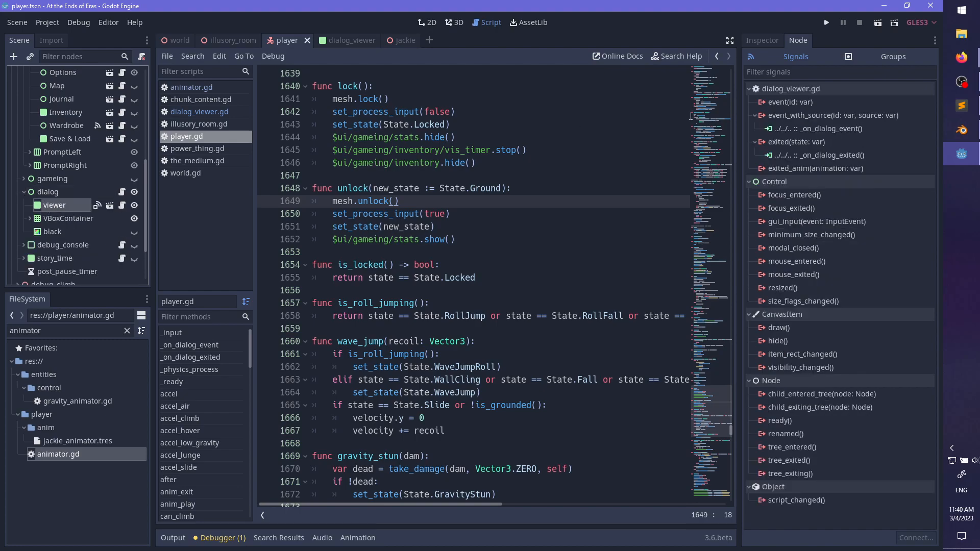
- Connect the viewer's exited_anim signal to the player node with the receiver method _on_dialog_exited_anim
left_click(788, 166)
double_click(788, 166)
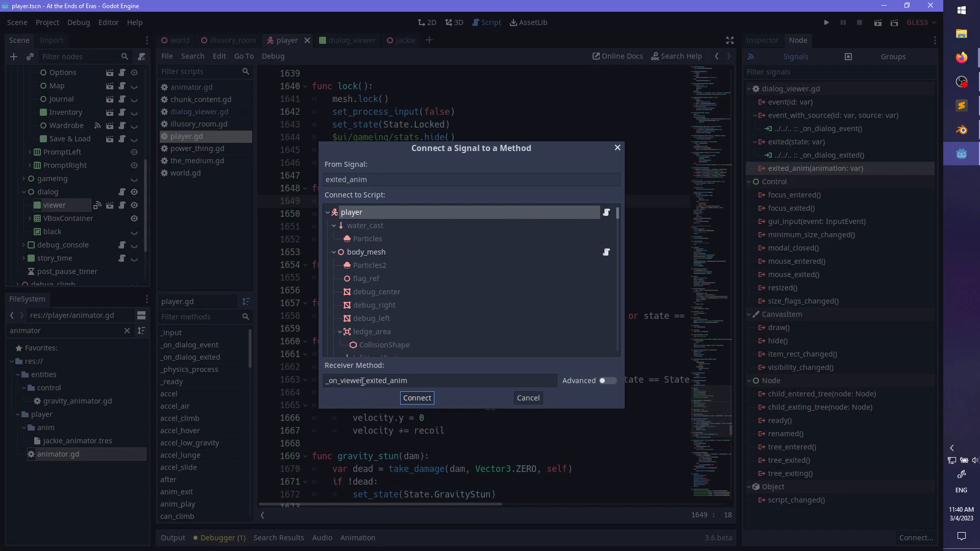
mouse_move(361, 382)
left_mouse_down()
mouse_move(339, 382)
mouse_move(352, 379)
left_mouse_up()
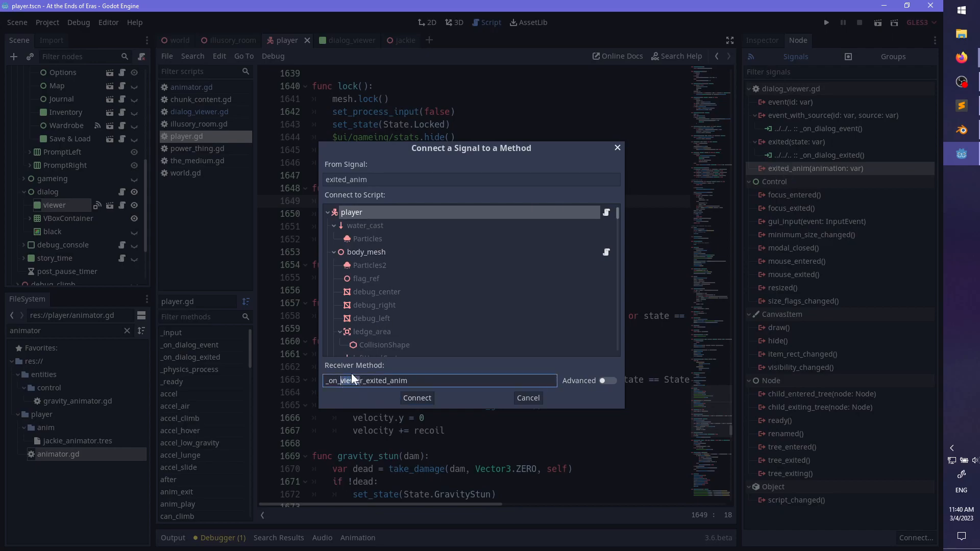
type("dialog")
left_click(417, 398)
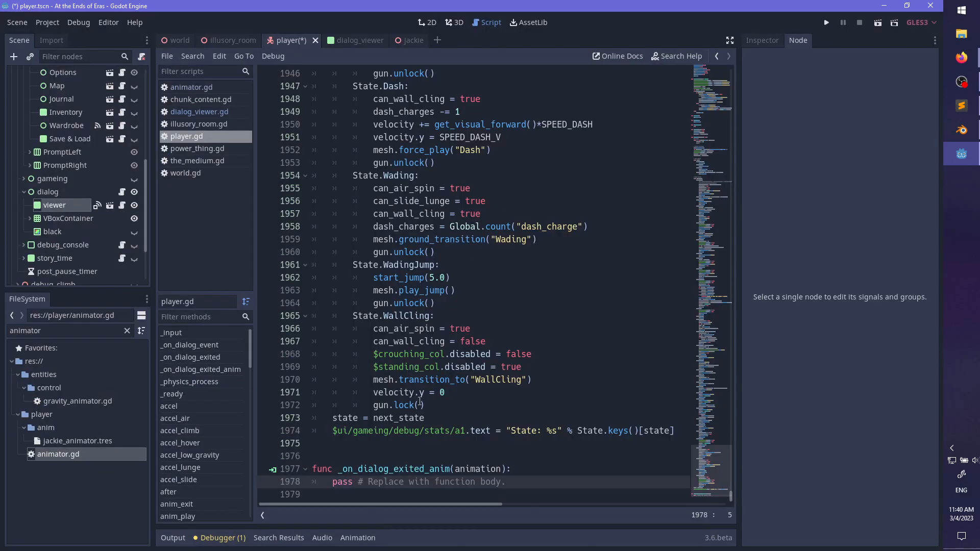
- Move the generated _on_dialog_exited_anim() function from the end of player.gd to directly below _on_dialog_exited(), keeping single blank lines between functions
left_click_drag(327, 494, 361, 449)
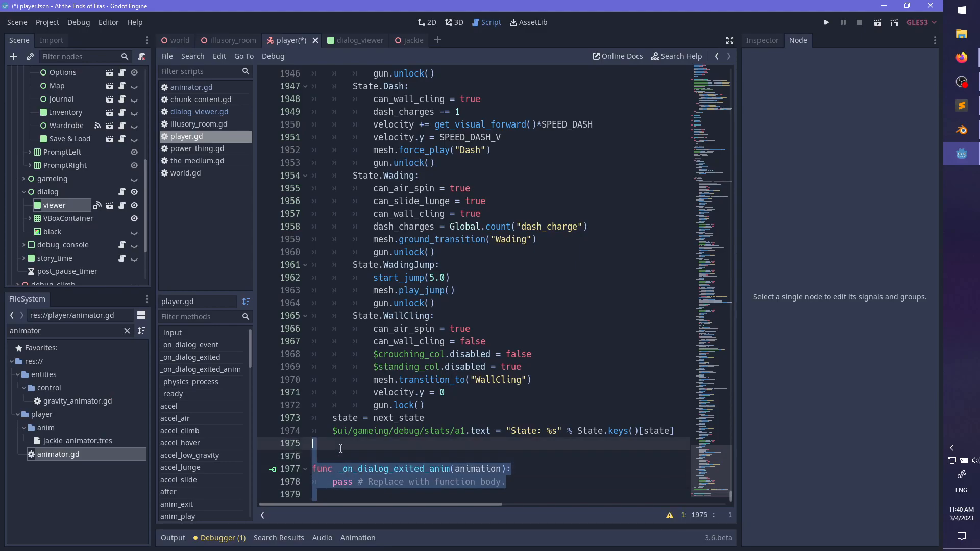
key("BackSpace")
key("ctrl+f")
type("_on_dialog")
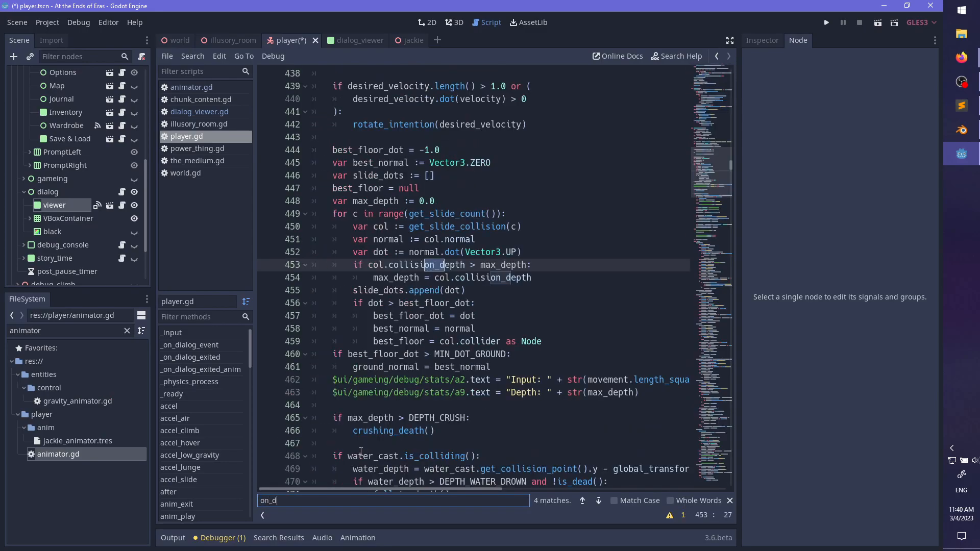
key("Escape")
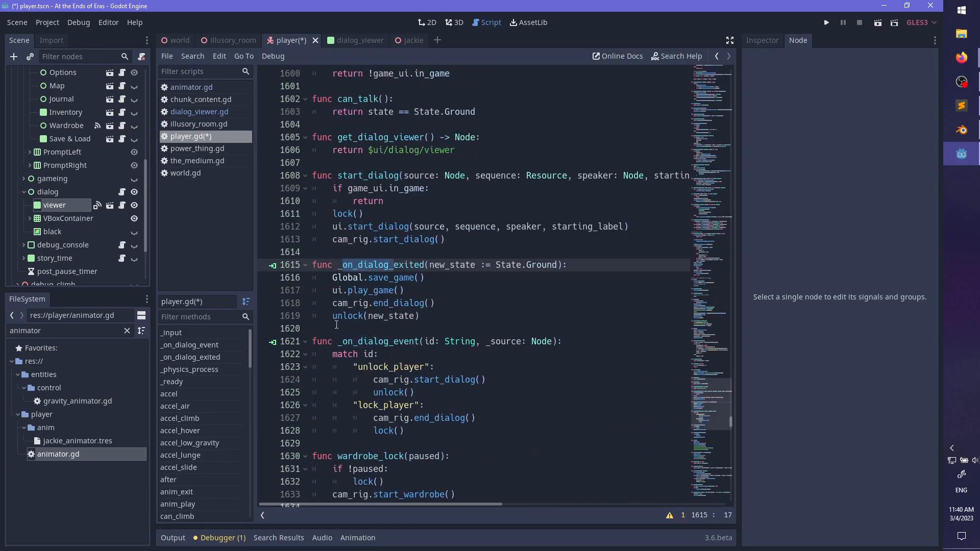
left_click(336, 328)
key("ctrl+v")
key("Return")
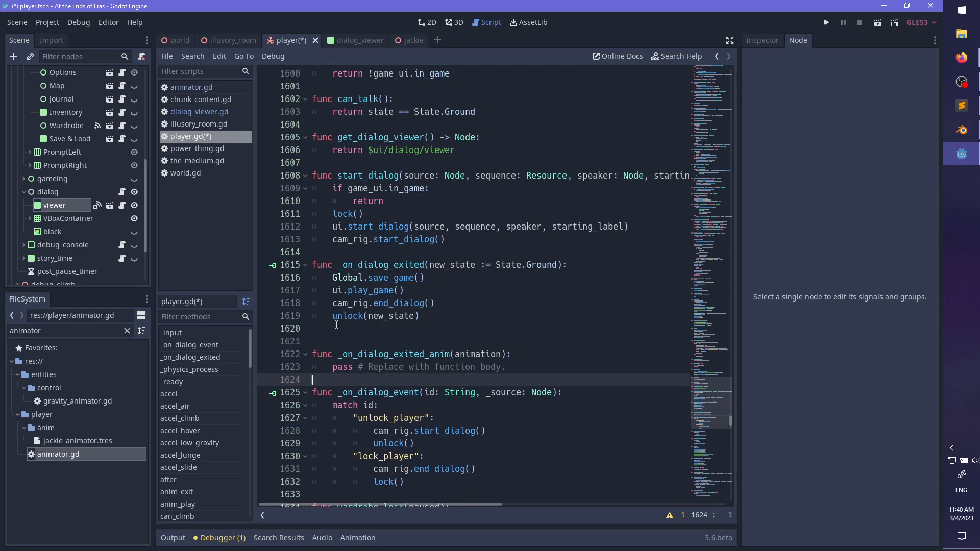
key("Up")
key("Up")
key("Up")
key("BackSpace")
key("Down")
key("Down")
key("Down")
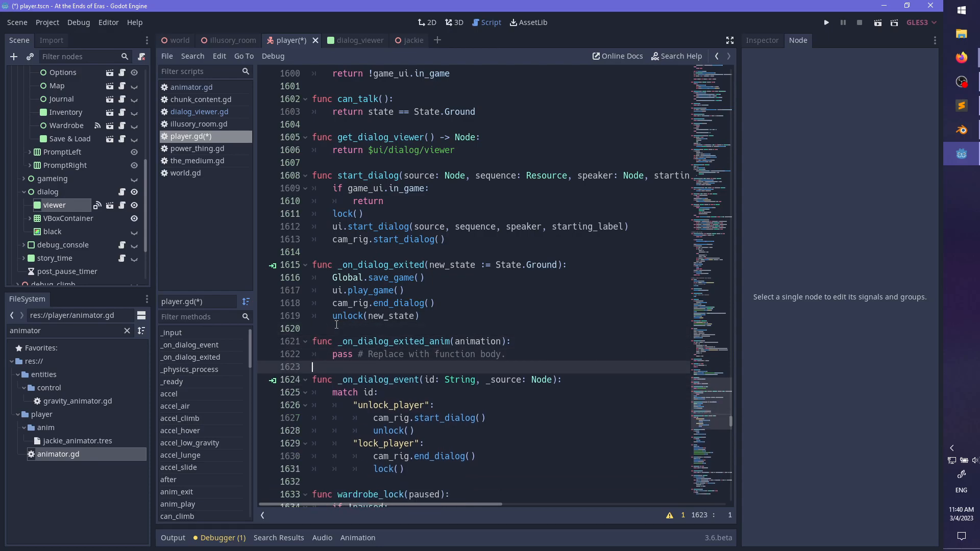
- Replace the placeholder body of _on_dialog_exited_anim() with a call to _on_dialog_exited() and start a new line below it
key("Up")
key("Home")
key("ctrl+shift+Right")
key("ctrl+shift+Right")
key("ctrl+shift+Right")
key("ctrl+shift+Right")
key("ctrl+shift+Right")
key("ctrl+shift+Right")
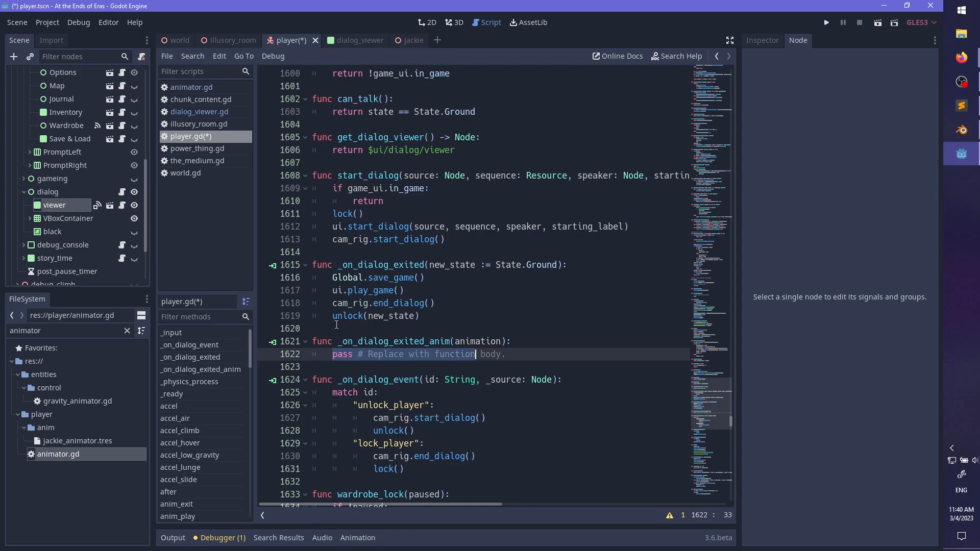
key("BackSpace")
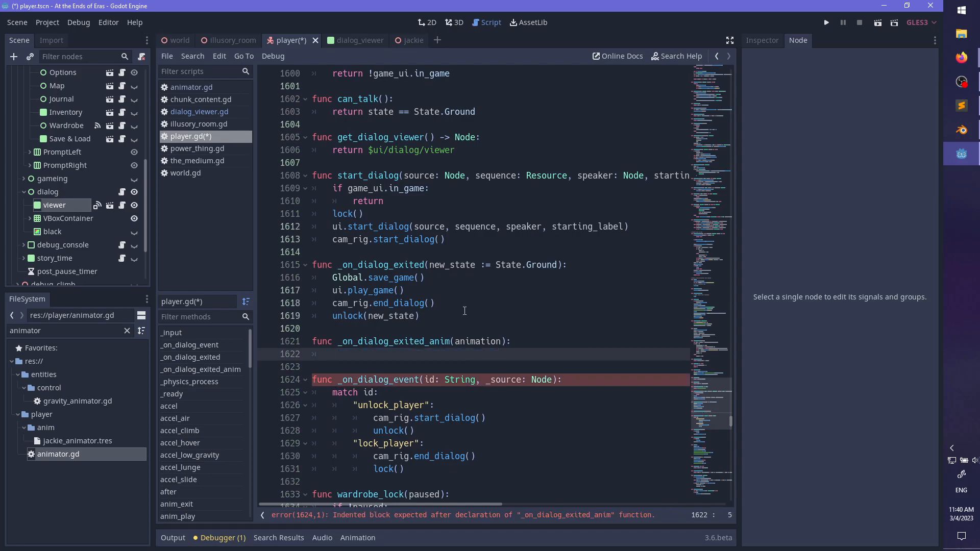
type("_on_dial")
key("Down")
key("Return")
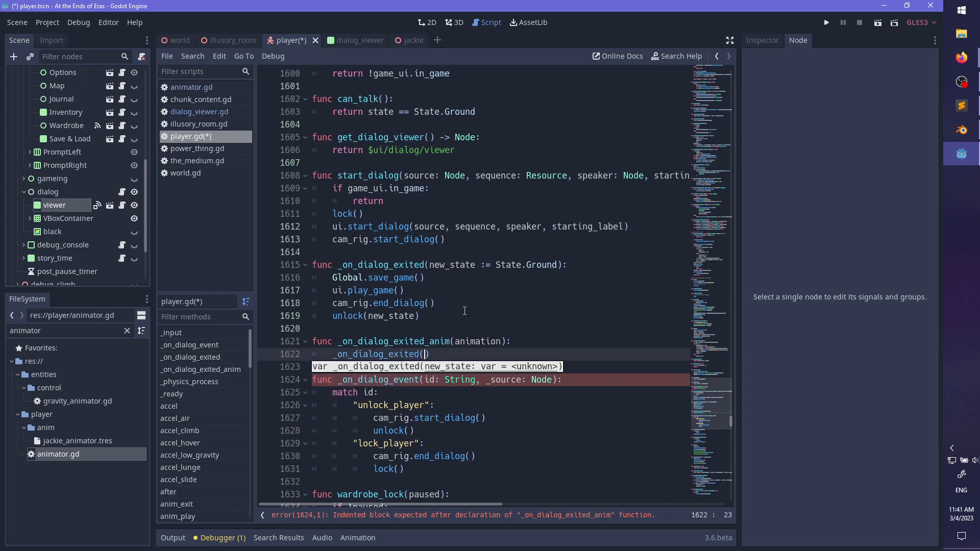
key("Return")
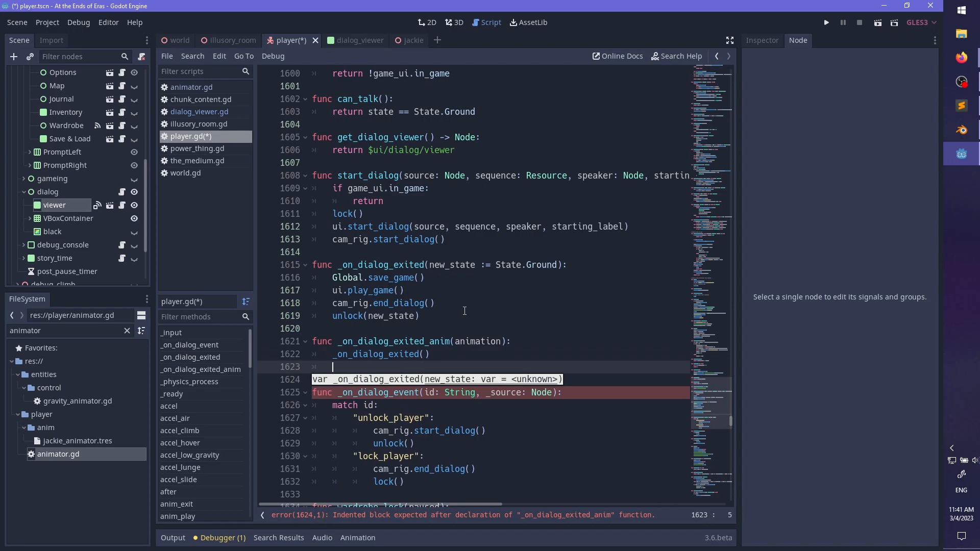
type("play")
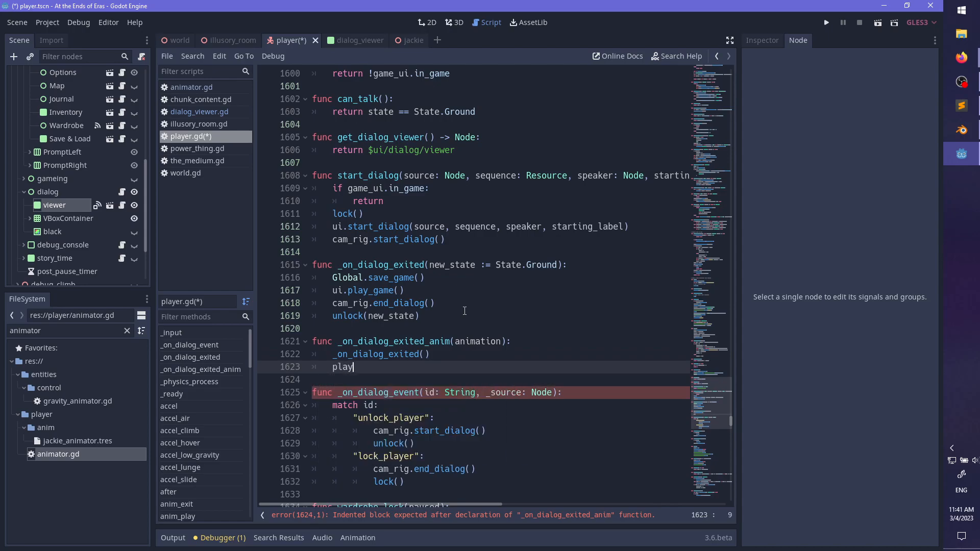
key("BackSpace")
key("BackSpace")
key("BackSpace")
key("BackSpace")
type("$")
key("BackSpace")
type("mesh.play_exi")
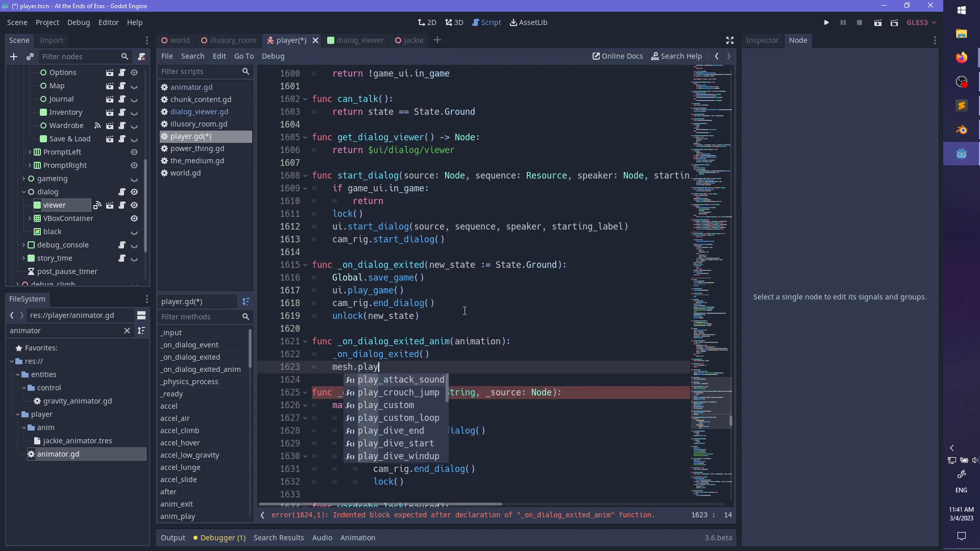
key("ctrl+BackSpace")
key("BackSpace")
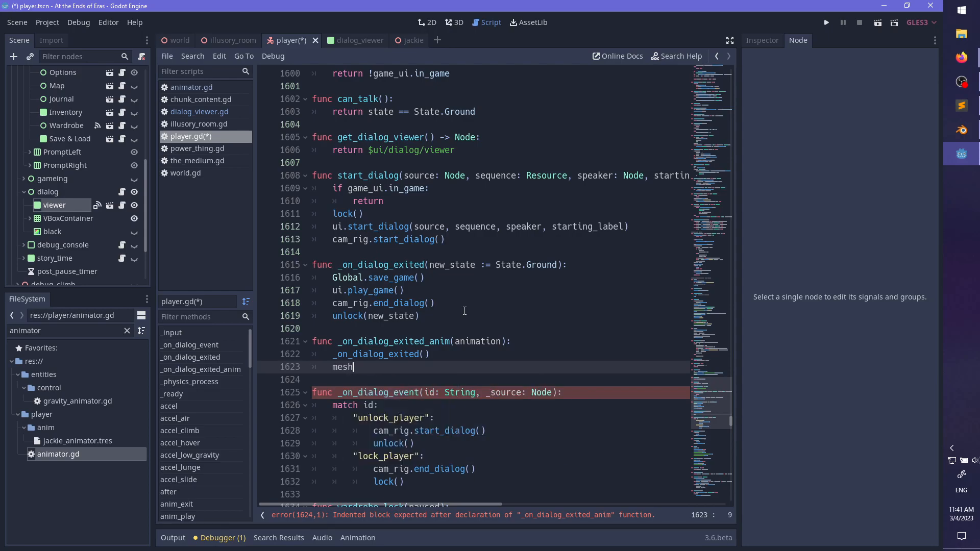
key("ctrl+BackSpace")
type("exit")
key("ctrl+BackSpace")
- Add the call anim_exit(animation) as the last line of _on_dialog_exited_anim() and save
type("anim_")
key("Return")
type("animation")
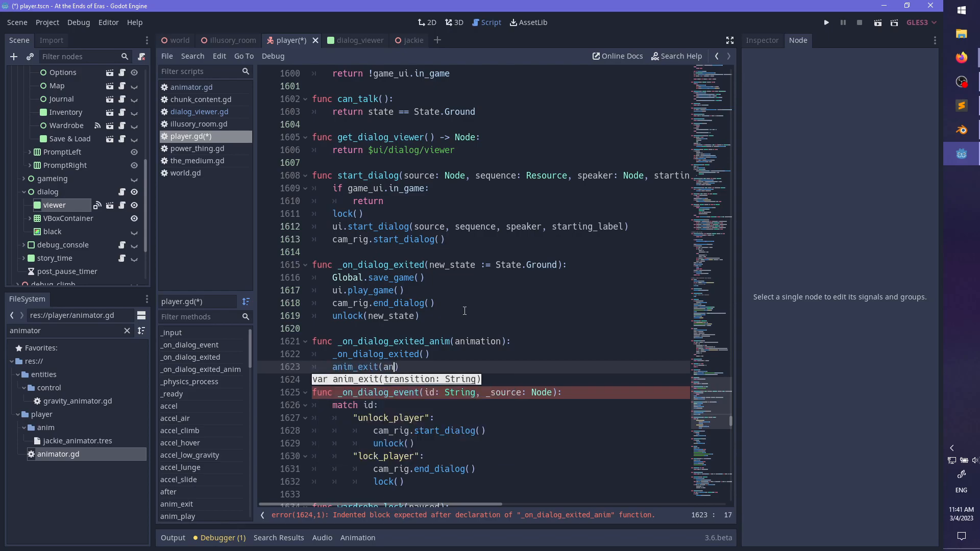
key("ctrl+s")
key("End")
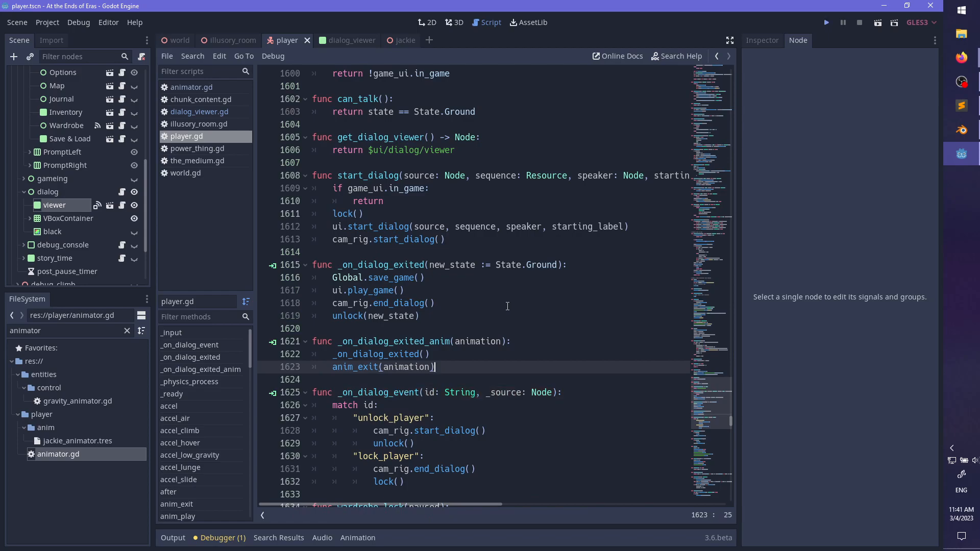
- Save and run the game, talk to the white figure to test the player's dialog exit animation, and stop the game
key("ctrl+s")
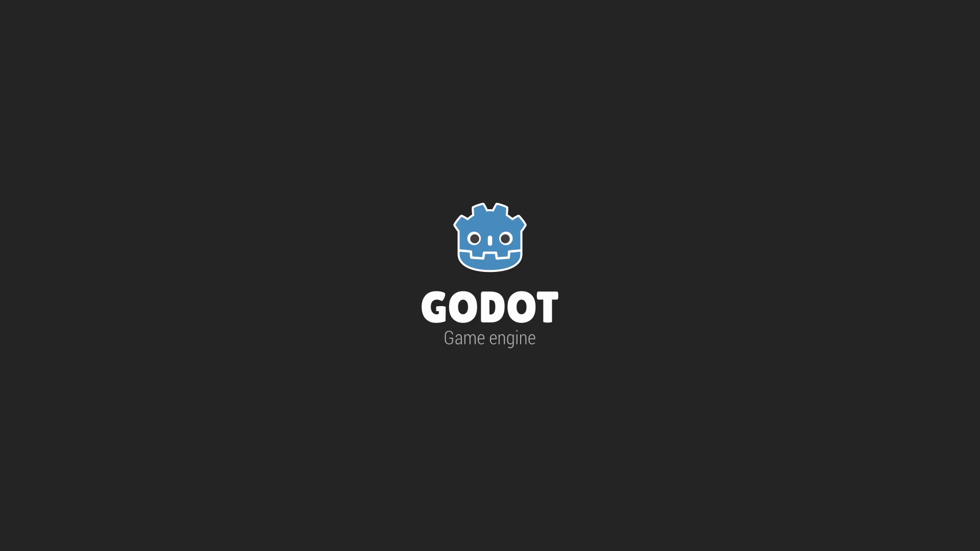
key("w")
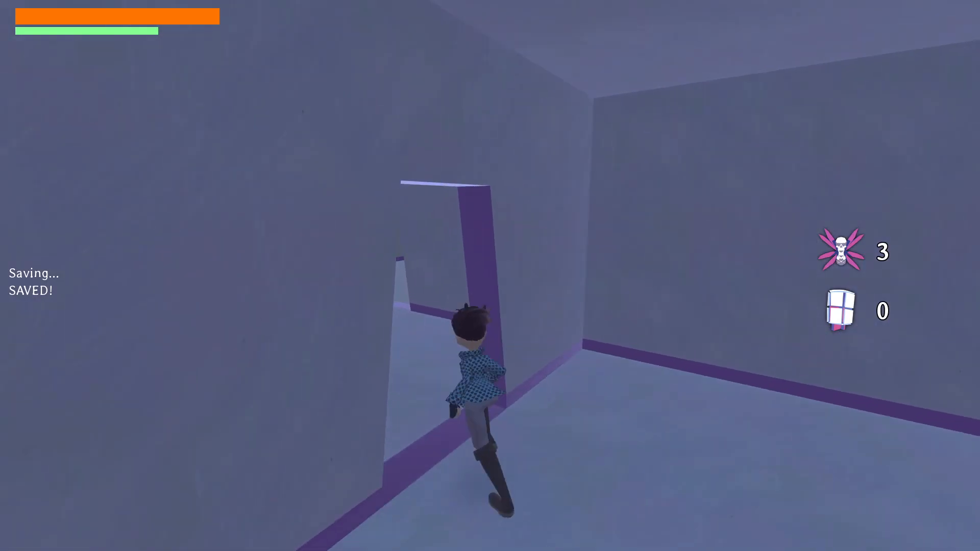
key("e")
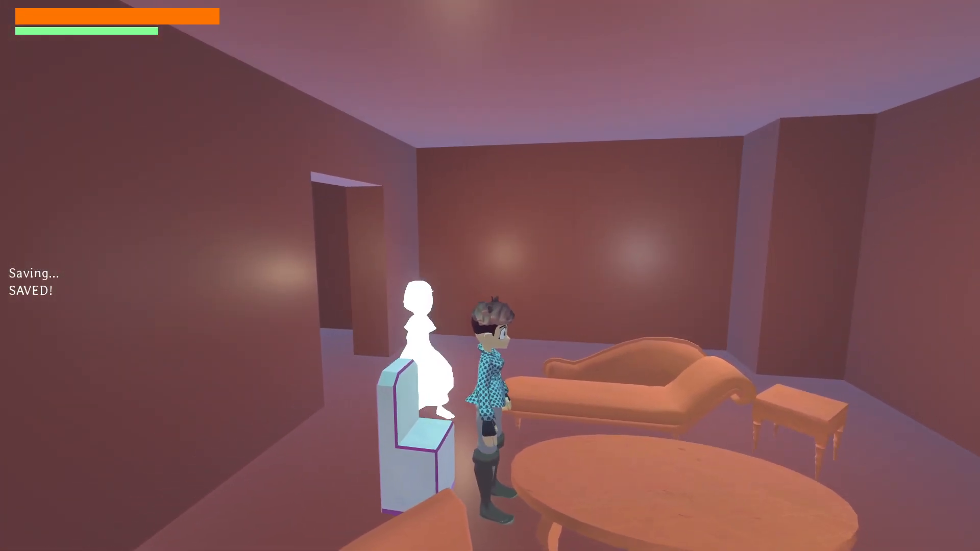
key("s")
key("a")
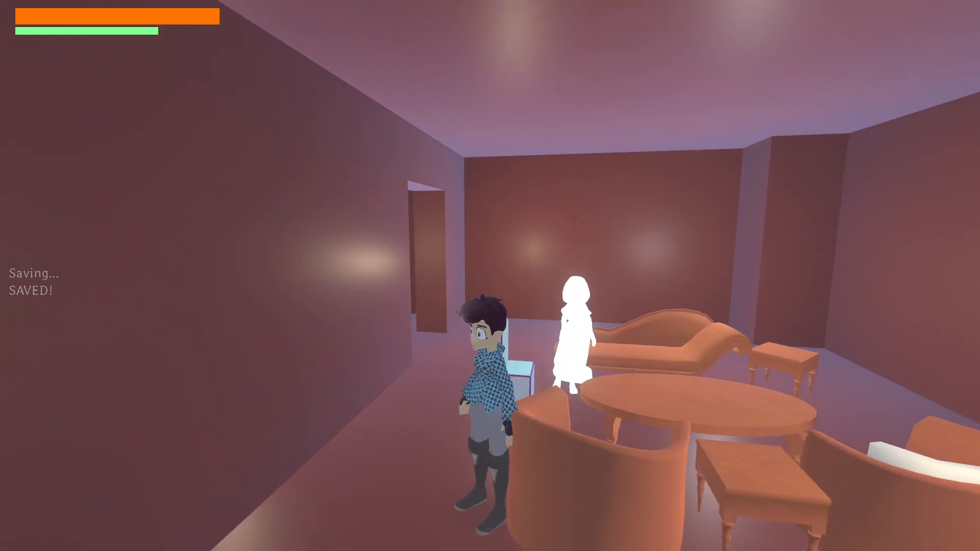
key("F8")
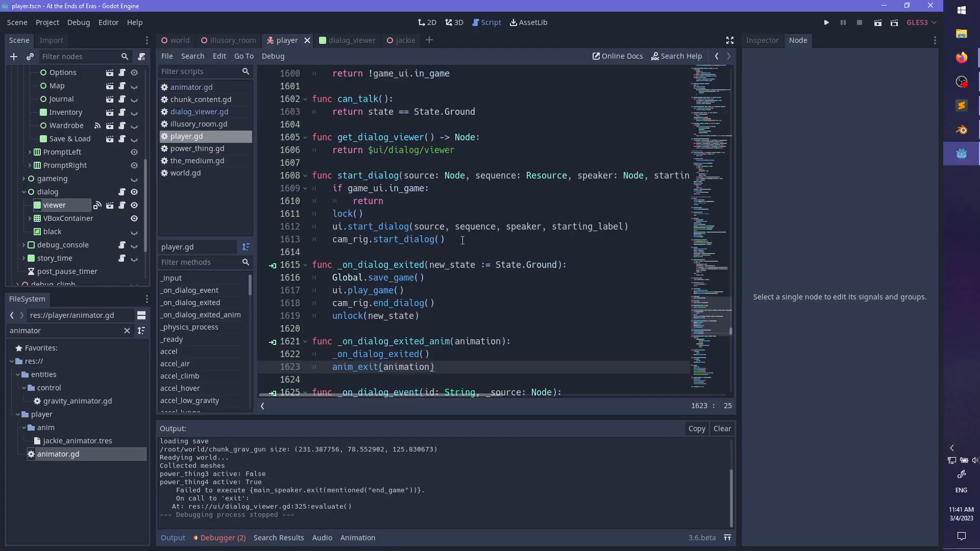
- Replace the _on_dialog_exited() call in _on_dialog_exited_anim() with the save_game, play_game and end_dialog lines copied from _on_dialog_exited()
left_click(439, 356)
left_click_drag(456, 302, 323, 283)
key("ctrl+c")
left_click_drag(433, 353, 332, 353)
key("ctrl+v")
left_click(349, 359)
key("BackSpace")
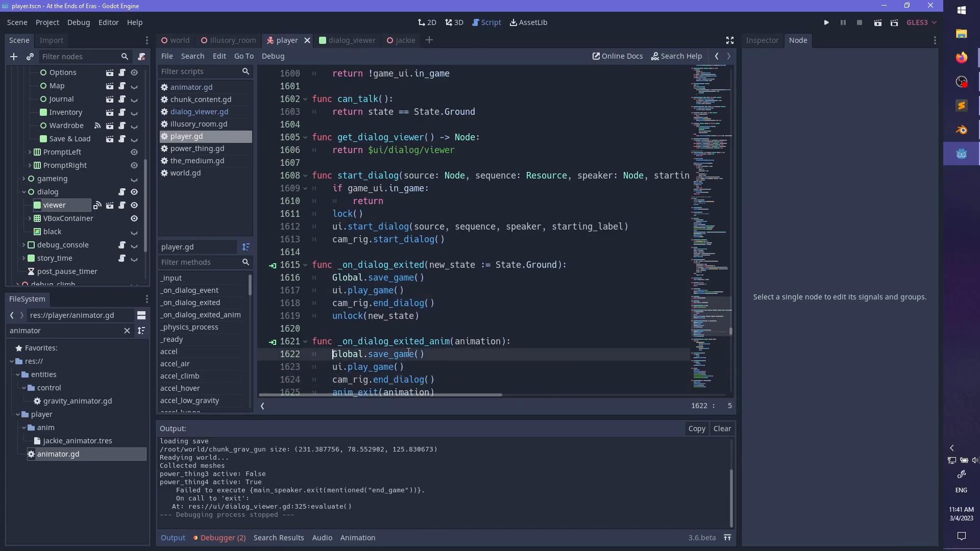
- Save player.gd with the completed _on_dialog_exited_anim() function ending in anim_exit(animation)
scroll(465, 322, "down", 2)
left_click(465, 316)
key("ctrl+s")
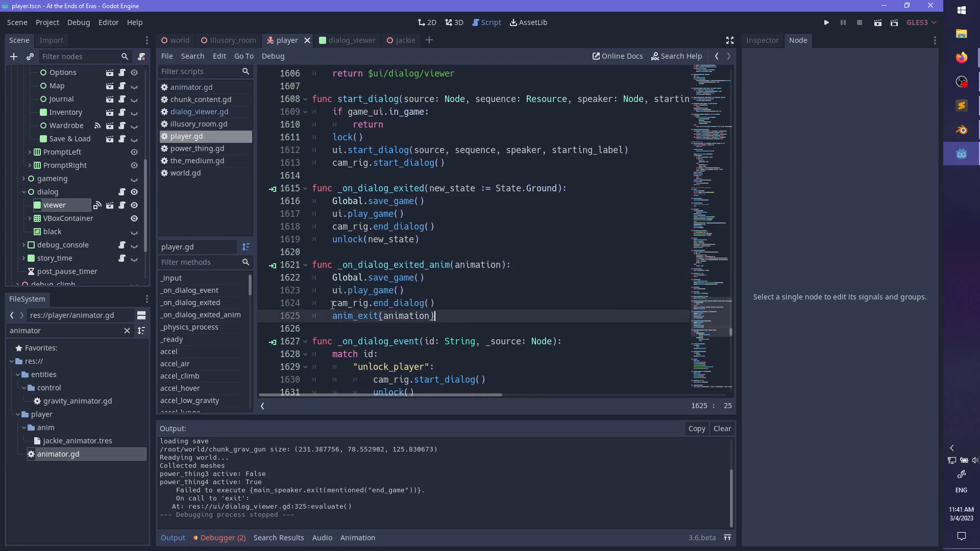
left_click_drag(333, 319, 479, 313)
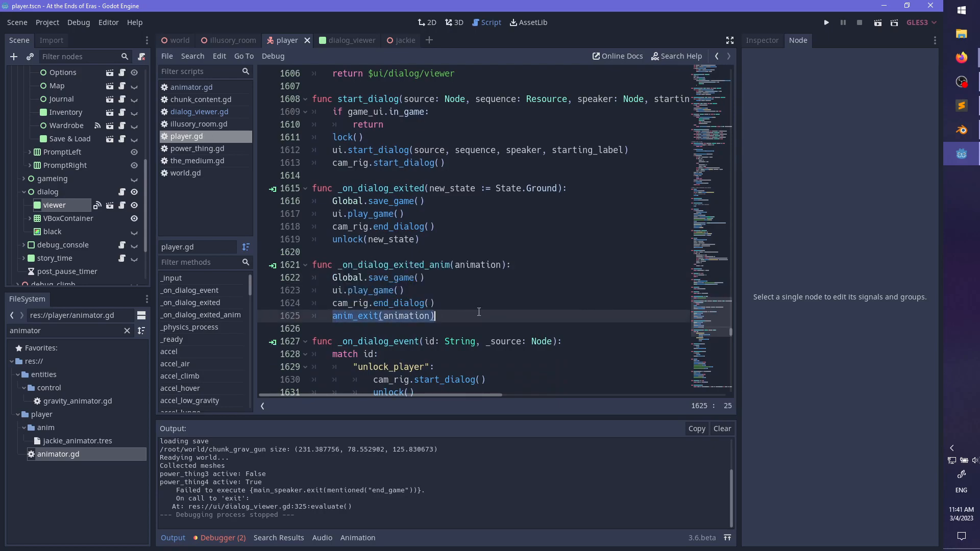
left_click(479, 313)
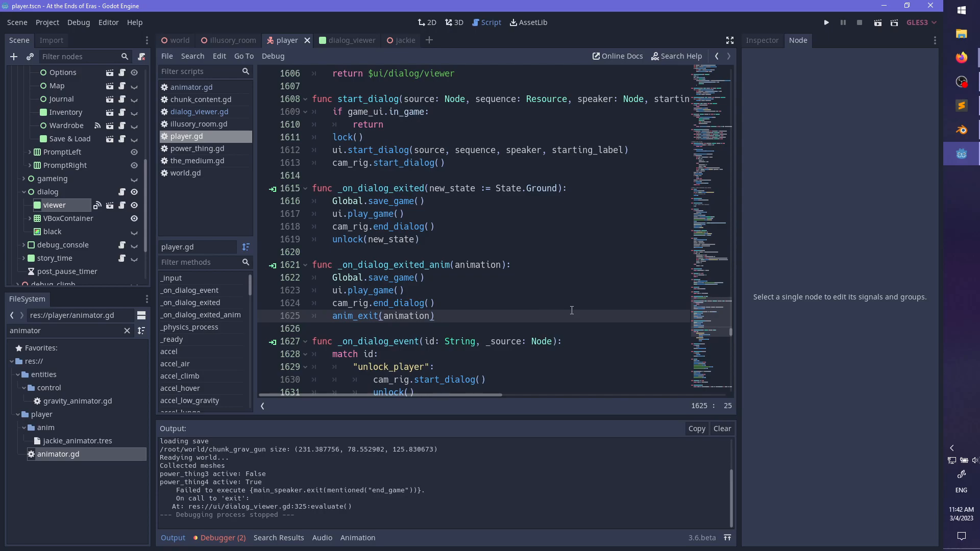
key("ctrl+s")
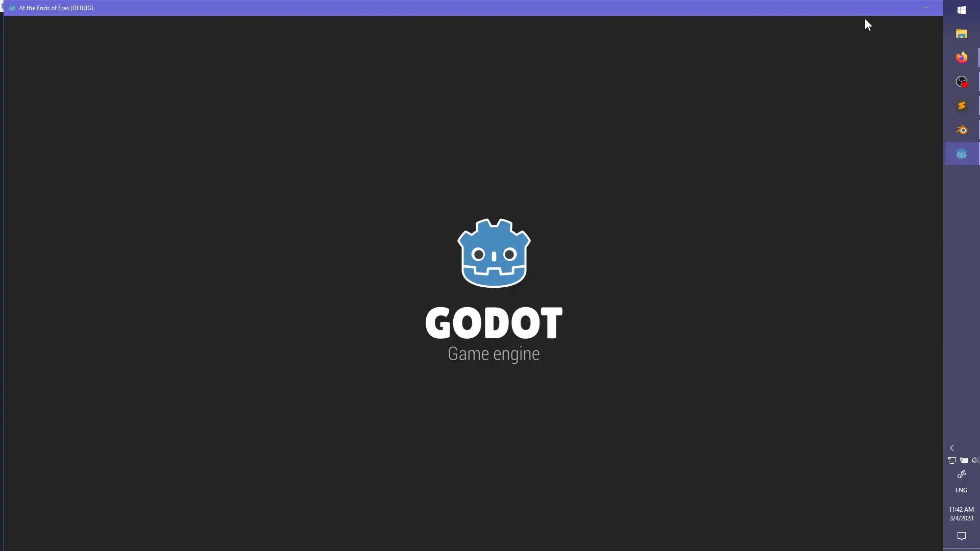
key("alt+Tab")
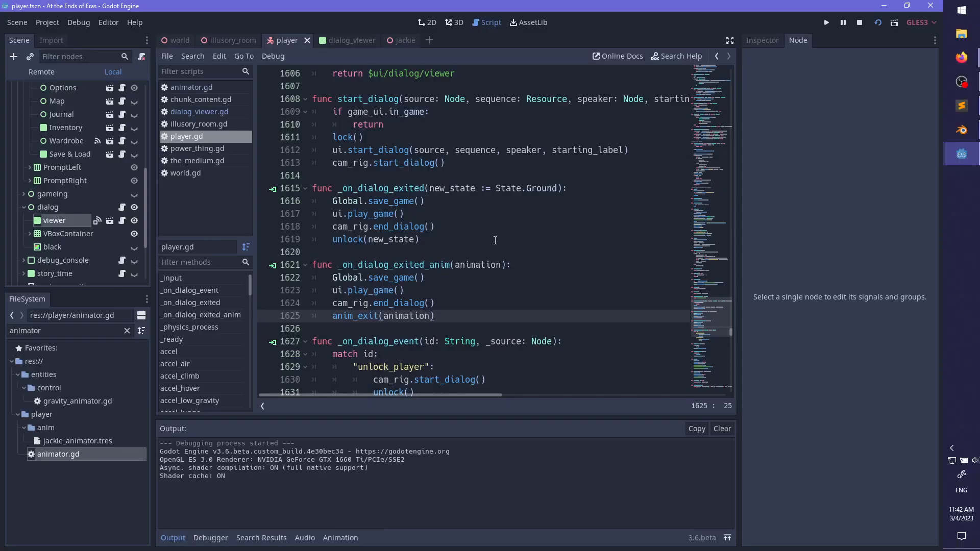
left_click(864, 23)
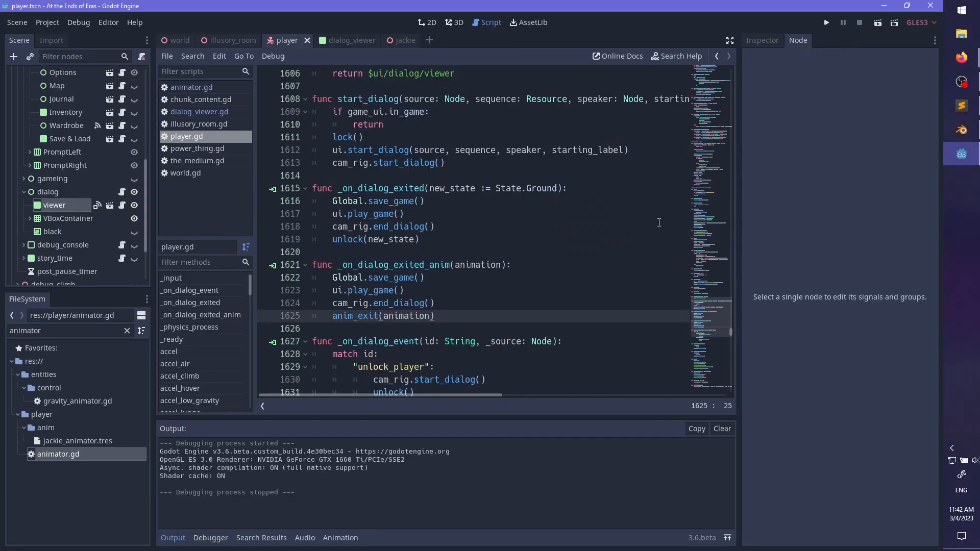
- Run the game, walk through the doorway to test the Medium chair's dialog exit, and stop the game
key("ctrl+s")
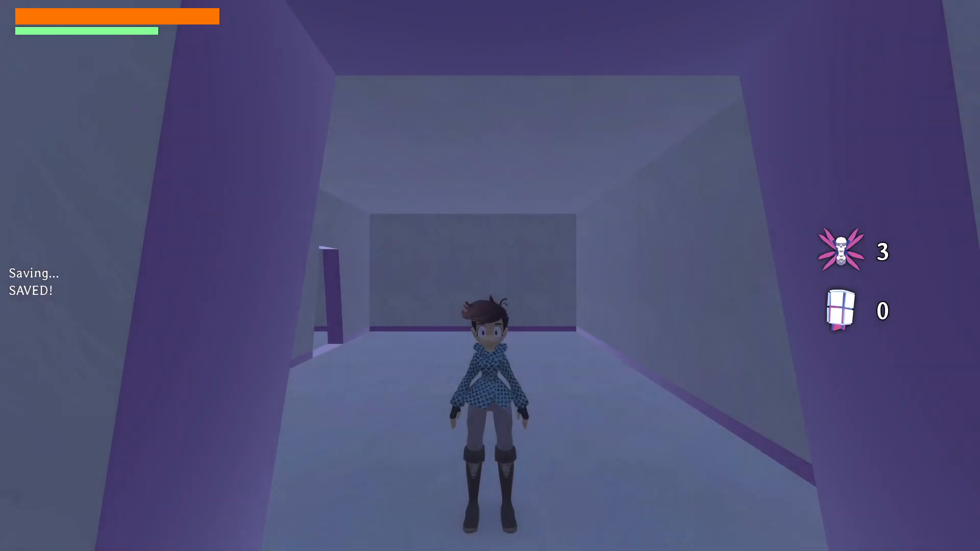
key("w")
key("w")
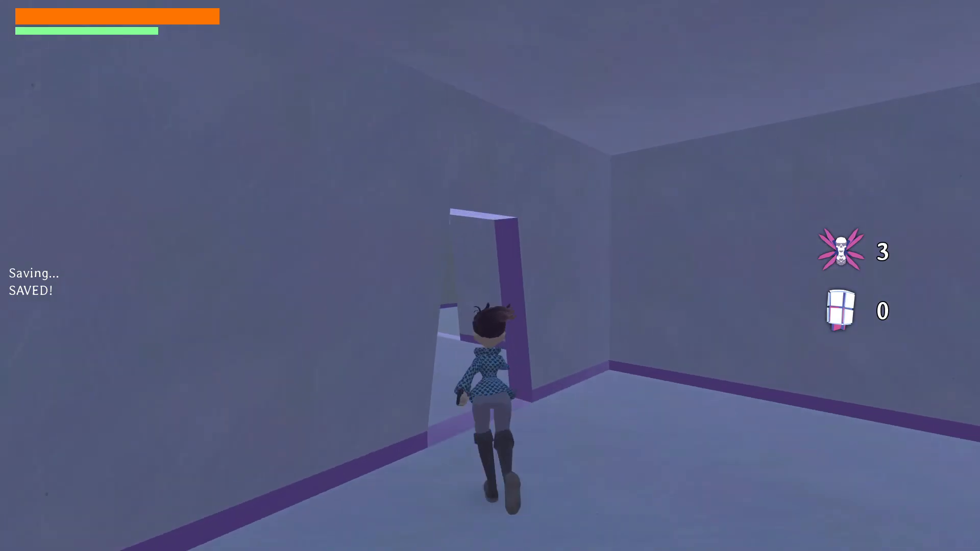
key("w")
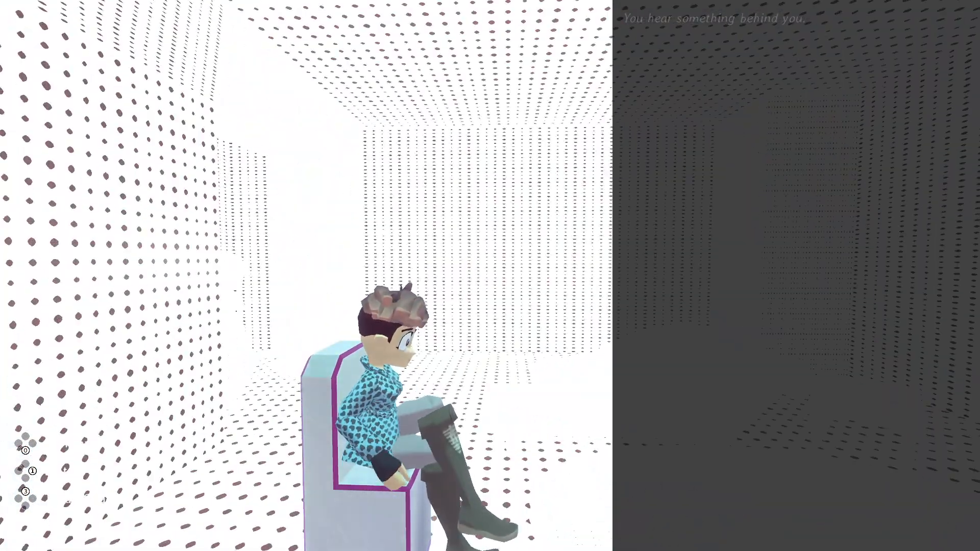
key("Escape")
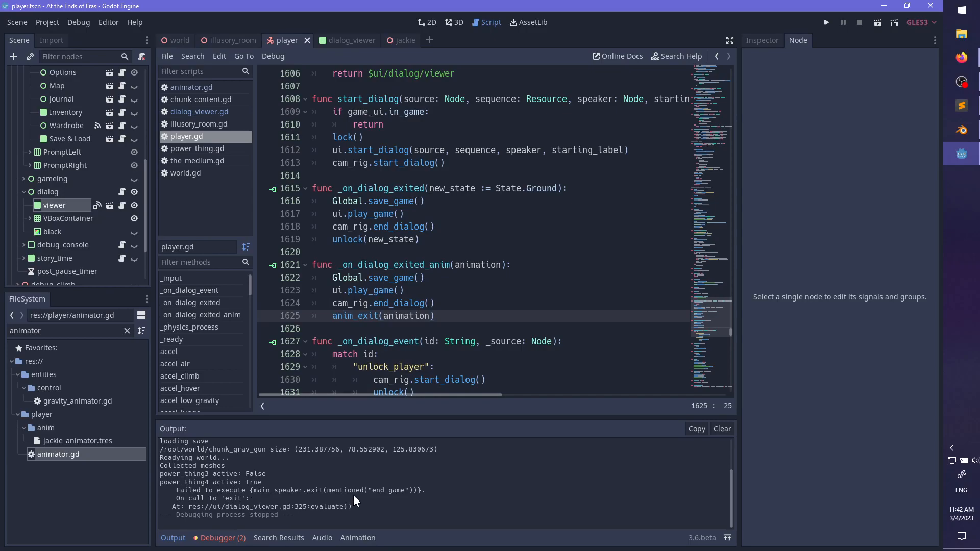
- Switch to Sublime Text, search medium.dialog for "exit", and return to Godot to check the output log
left_click(962, 106)
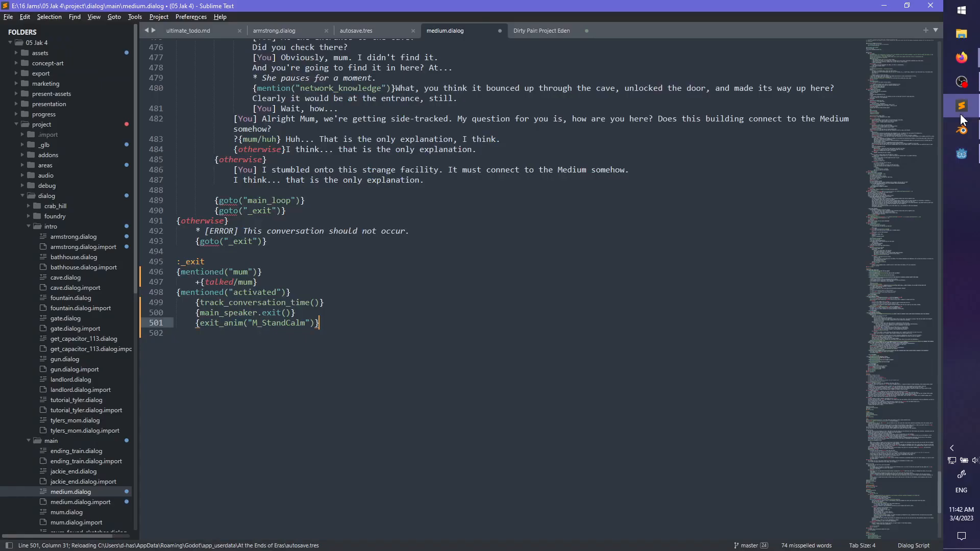
left_click(305, 316)
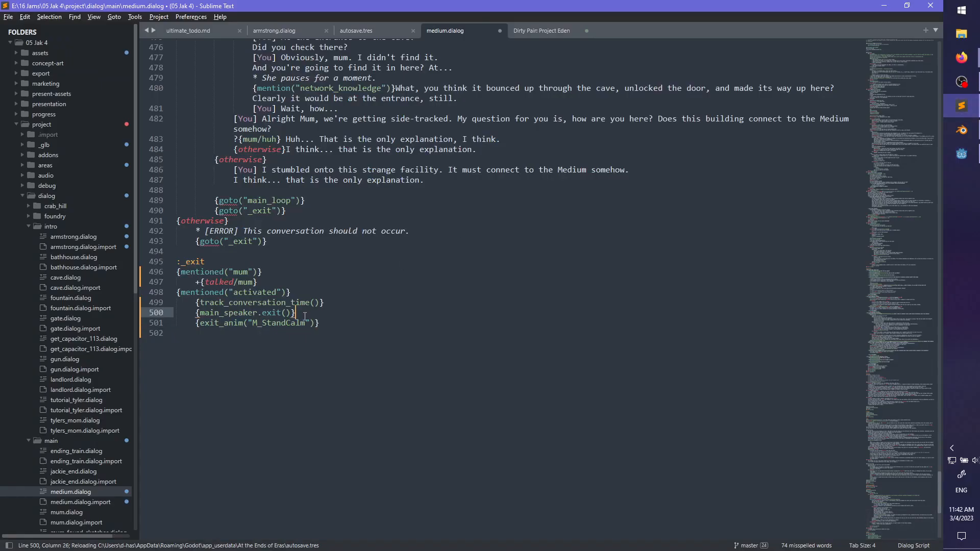
key("ctrl+f")
type("exit")
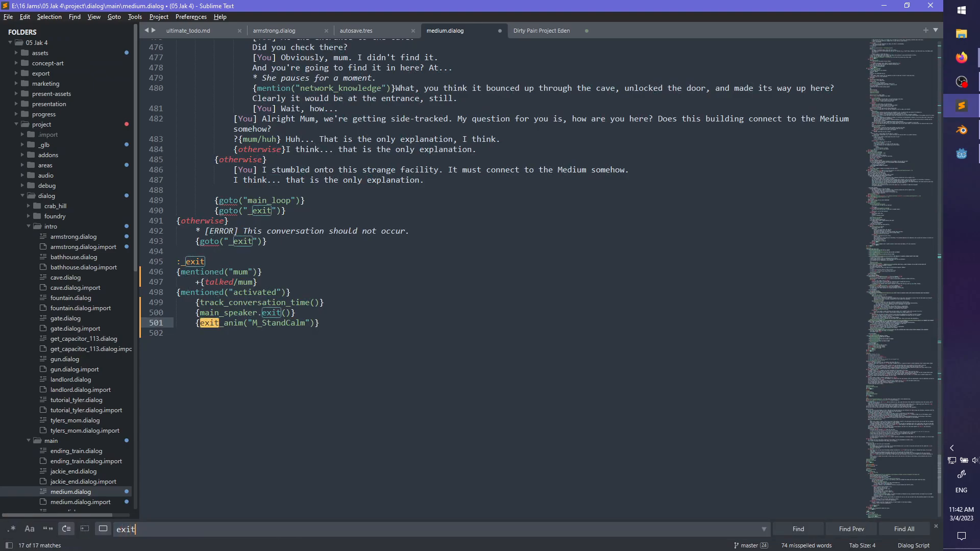
key("alt+Tab")
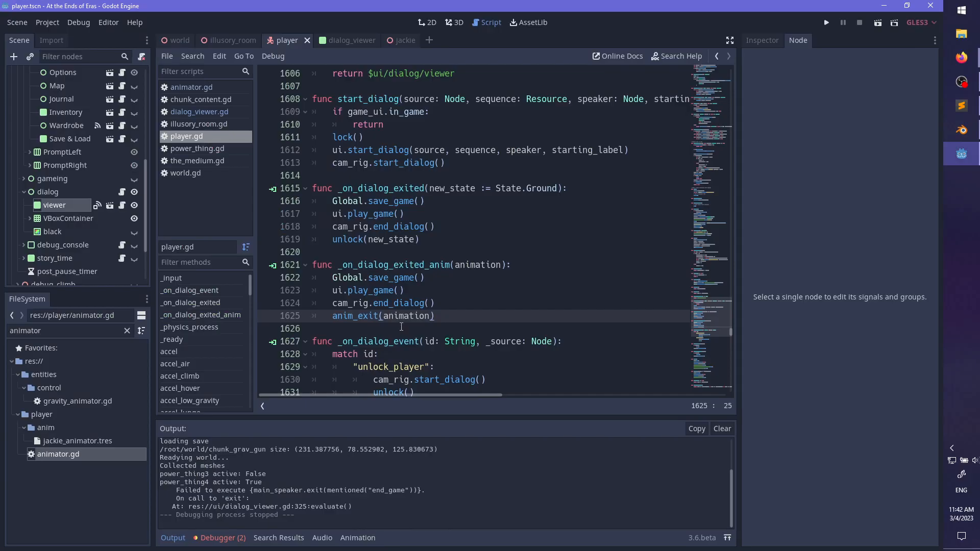
- In Sublime Text, search medium.dialog for main_speaker.exit and save the file
key("alt+Tab")
key("ctrl+f")
type(",")
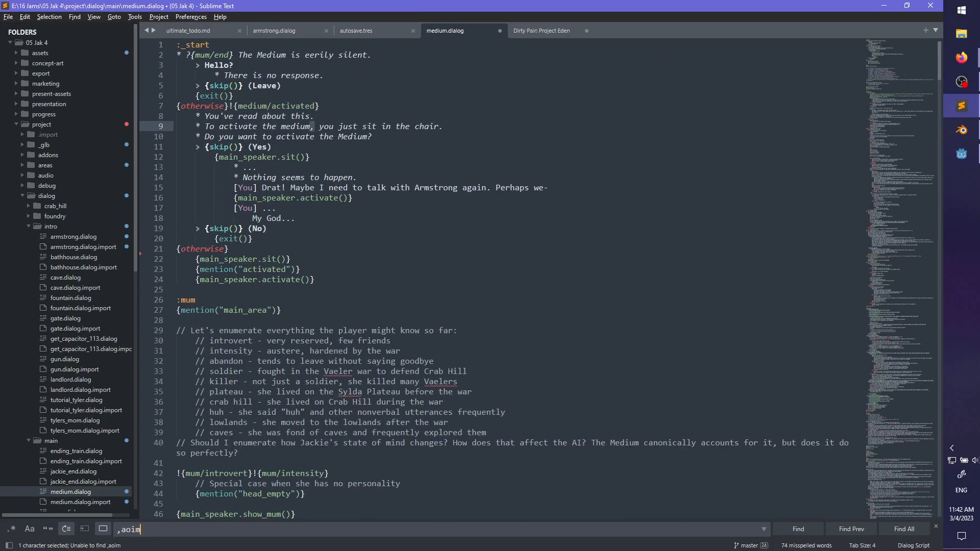
key("BackSpace")
type("main_s")
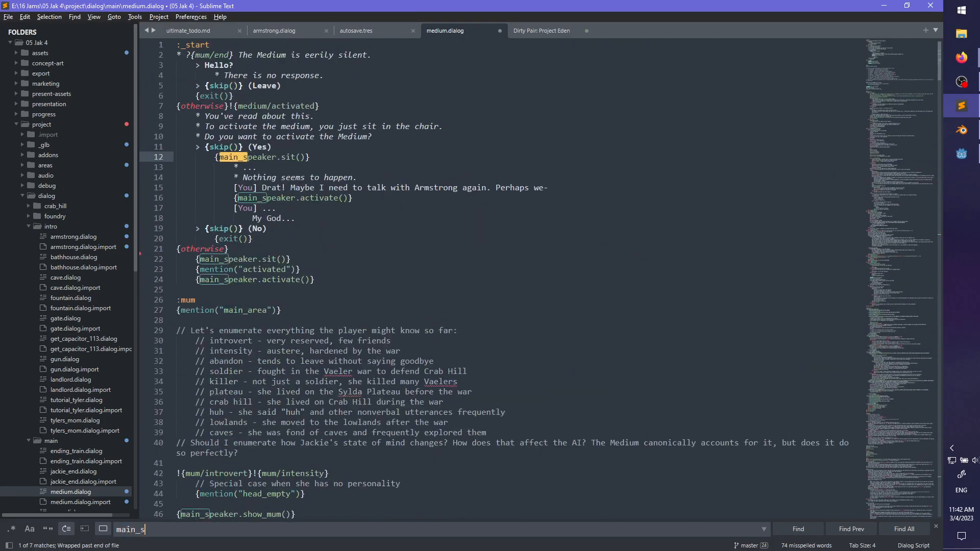
type("peaker.exit")
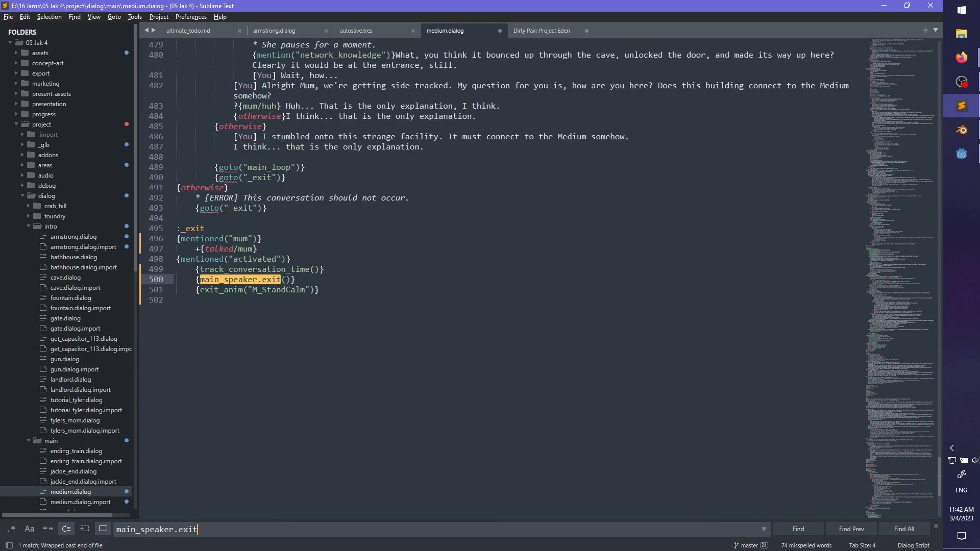
key("Return")
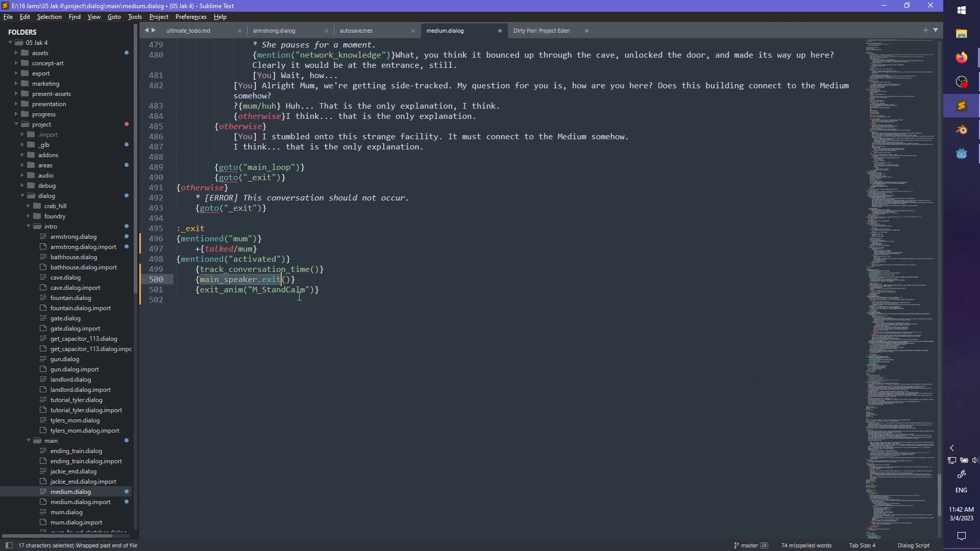
left_click(337, 289)
key("ctrl+s")
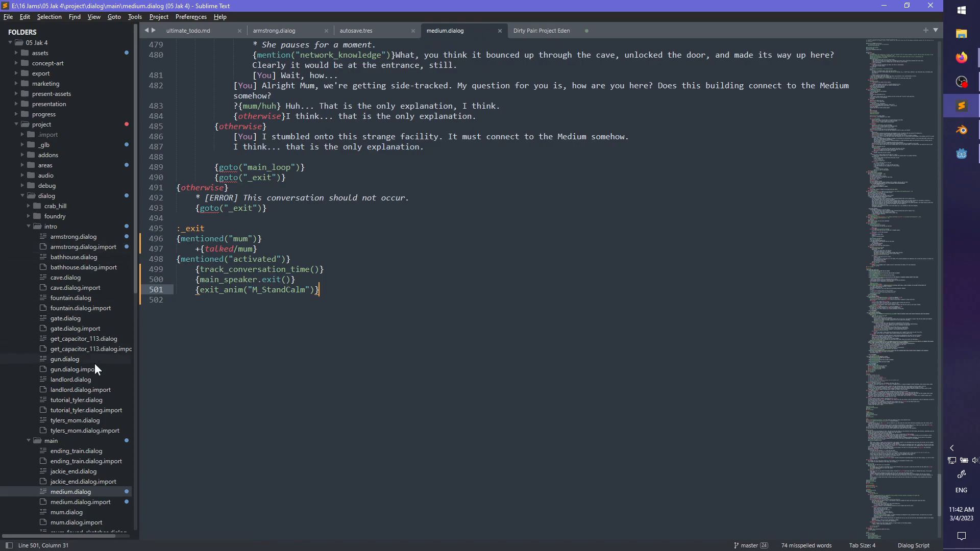
- Open mum.dialog from the dialog/main folder to inspect its contents
scroll(96, 368, "down", 5)
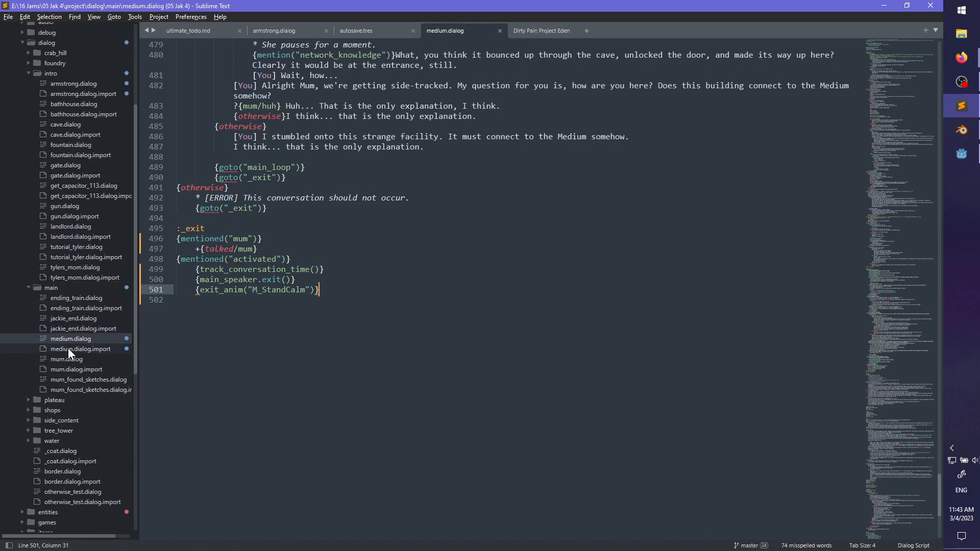
left_click(74, 360)
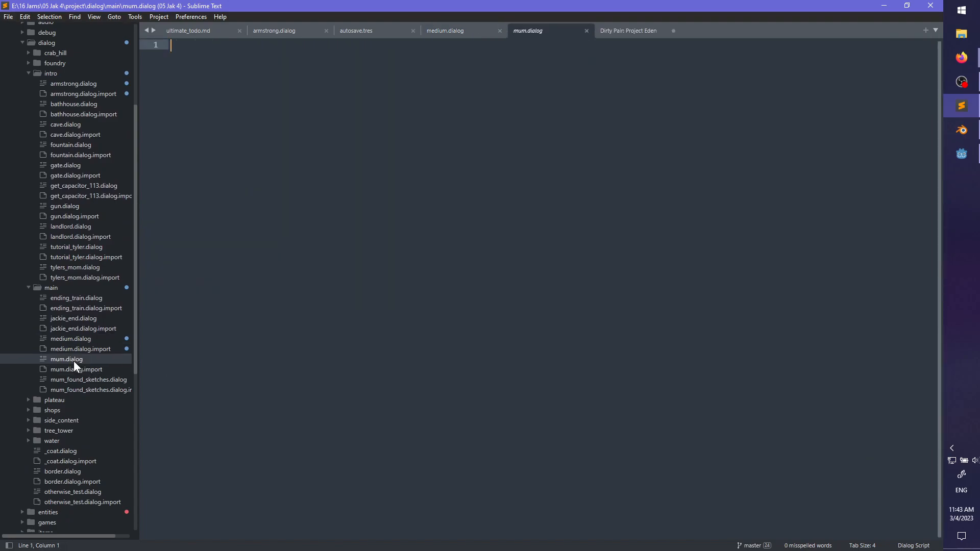
right_click(73, 360)
left_click(104, 372)
key("Escape")
- Switch to Godot, find mum.dialog by filtering the project files for "mum", and remove it from the project
key("alt+Tab")
left_click(127, 331)
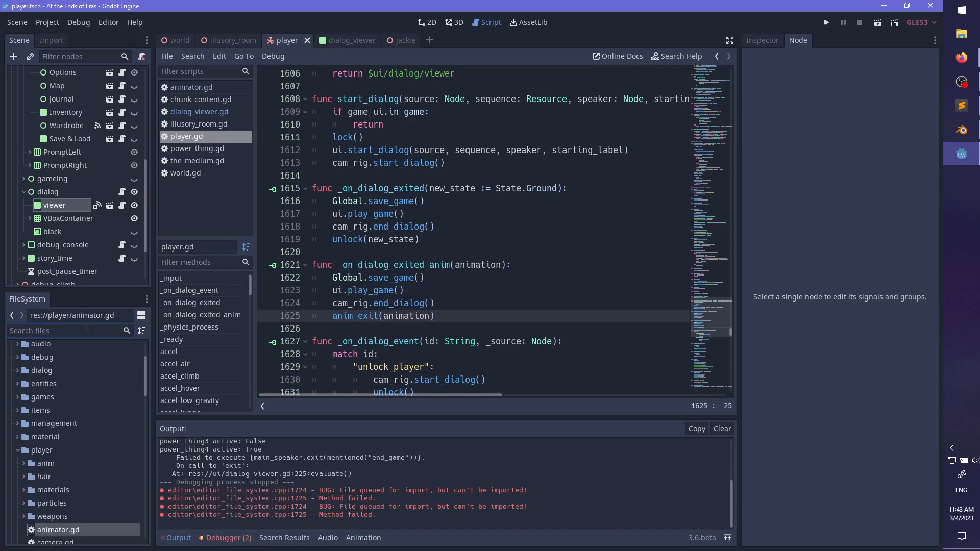
type("mum")
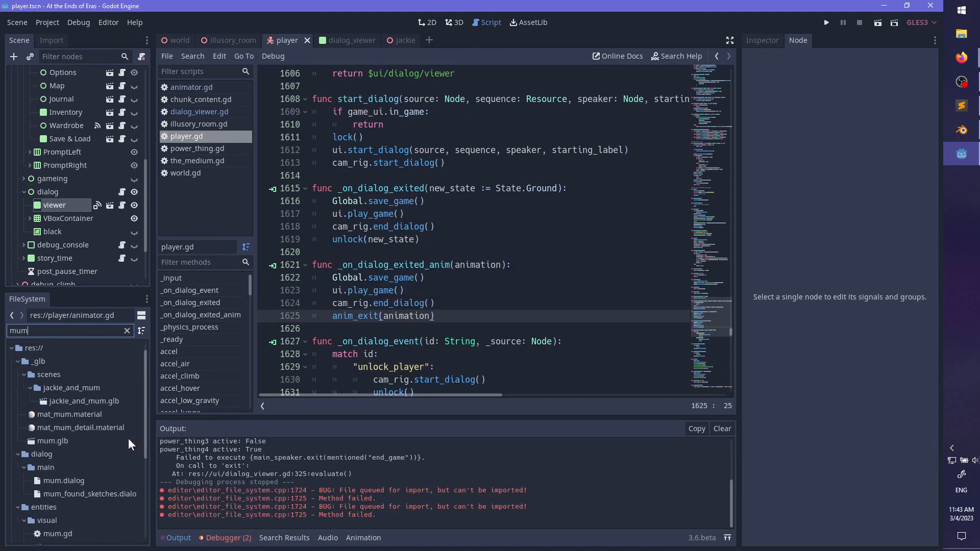
scroll(128, 438, "down", 3)
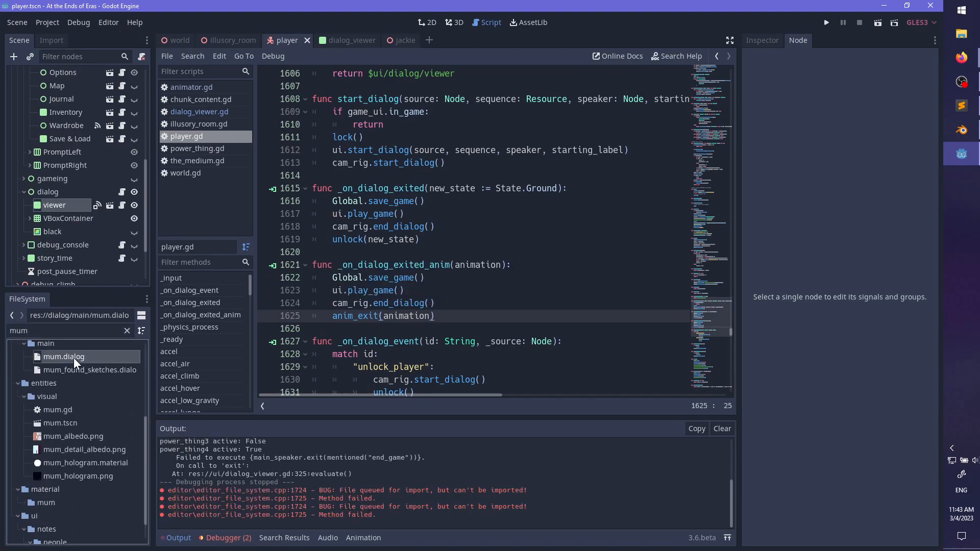
right_click(73, 357)
left_click(120, 459)
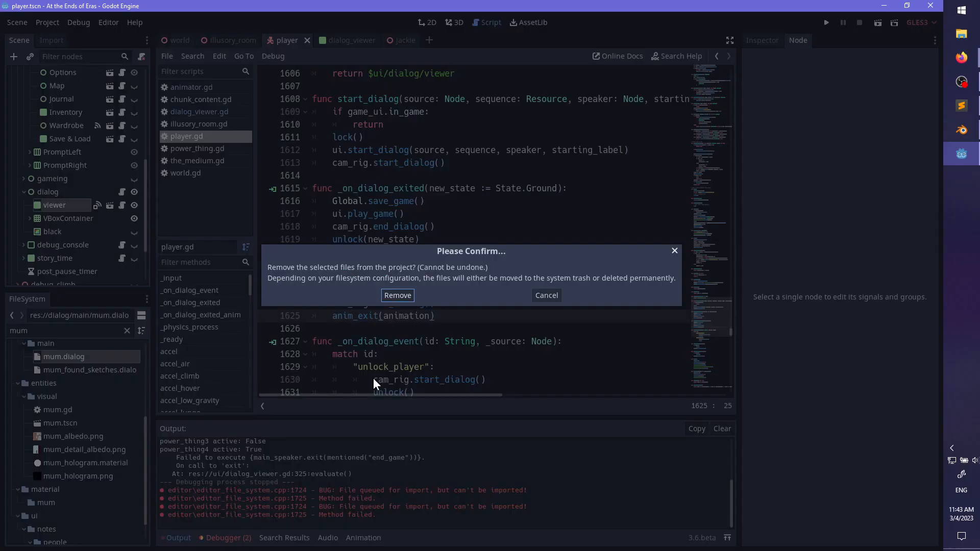
key("Return")
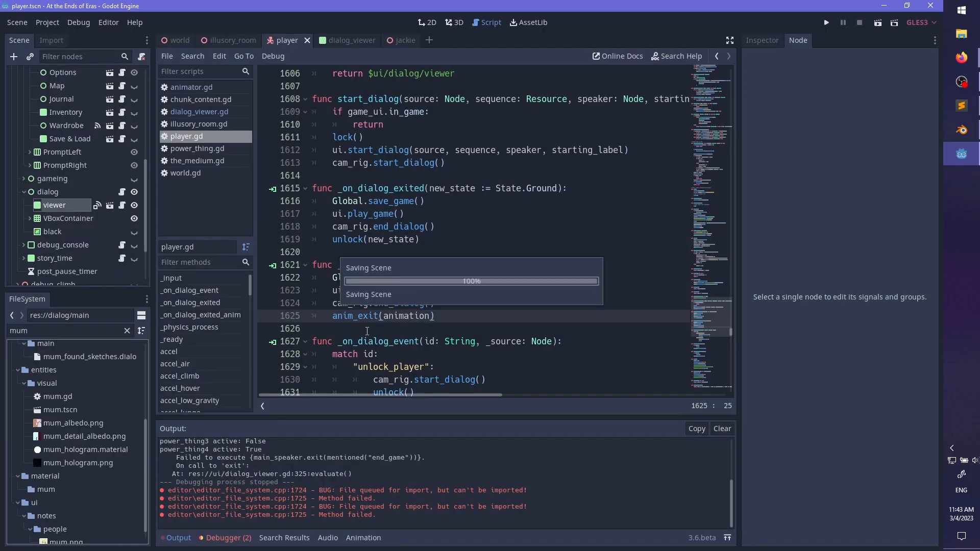
- Switch to Sublime Text and return to the end of medium.dialog to check its _exit section
key("alt+Tab")
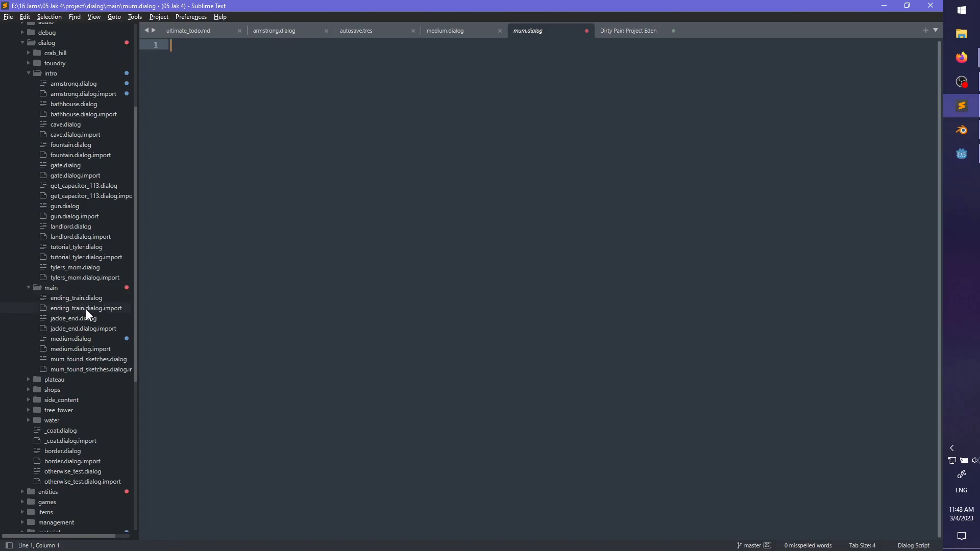
left_click(90, 338)
left_click(453, 371)
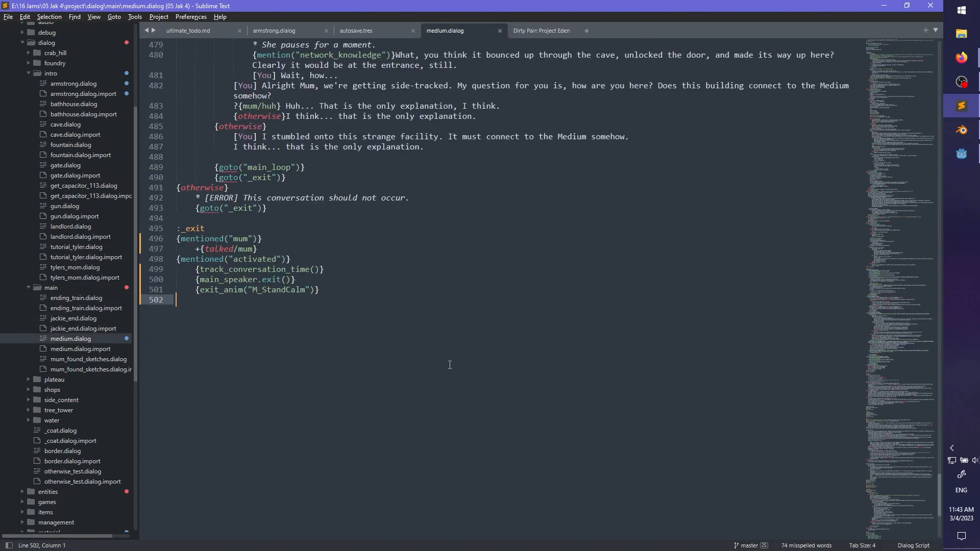
- Switch to Godot, clear the output log, and reimport medium.dialog after filtering the project files for "medium"
key("alt+Tab")
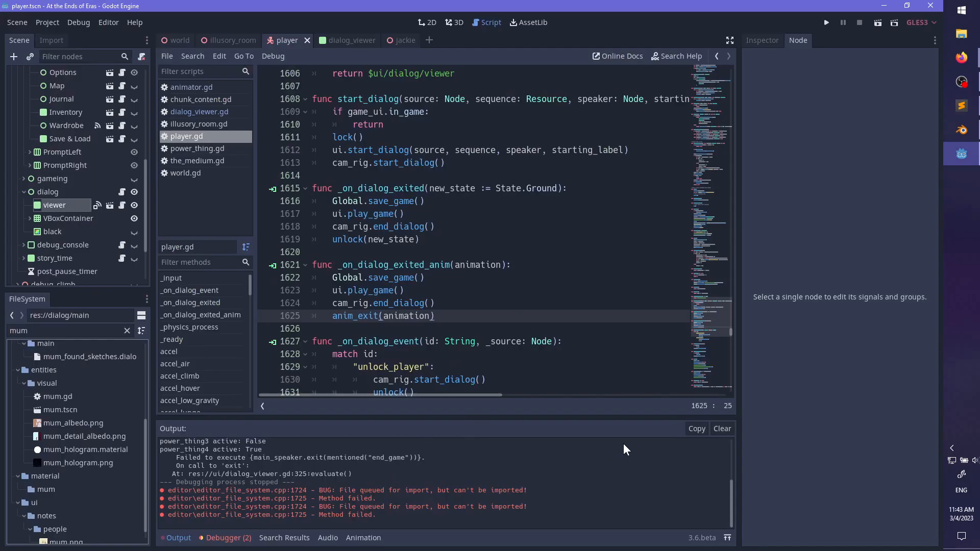
left_click(724, 429)
scroll(97, 472, "down", 1)
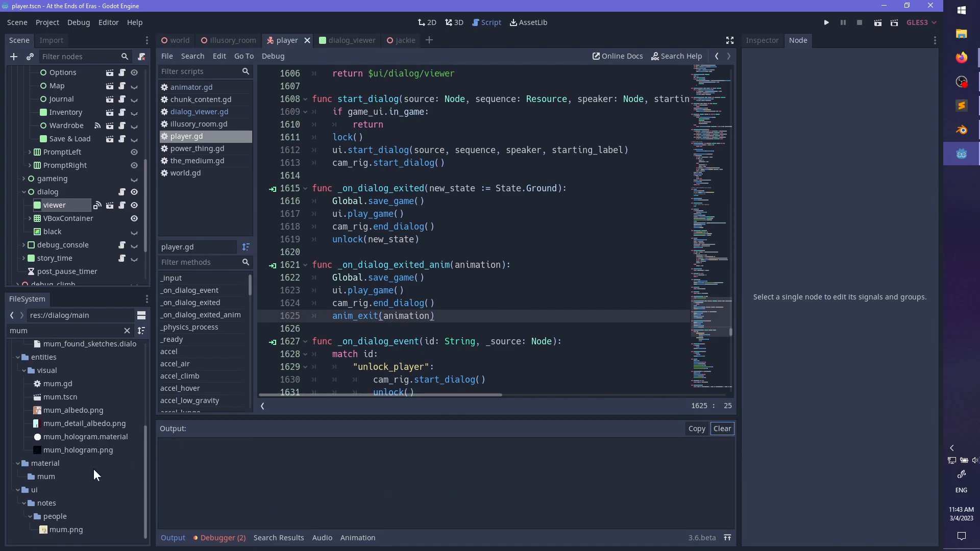
left_click(127, 331)
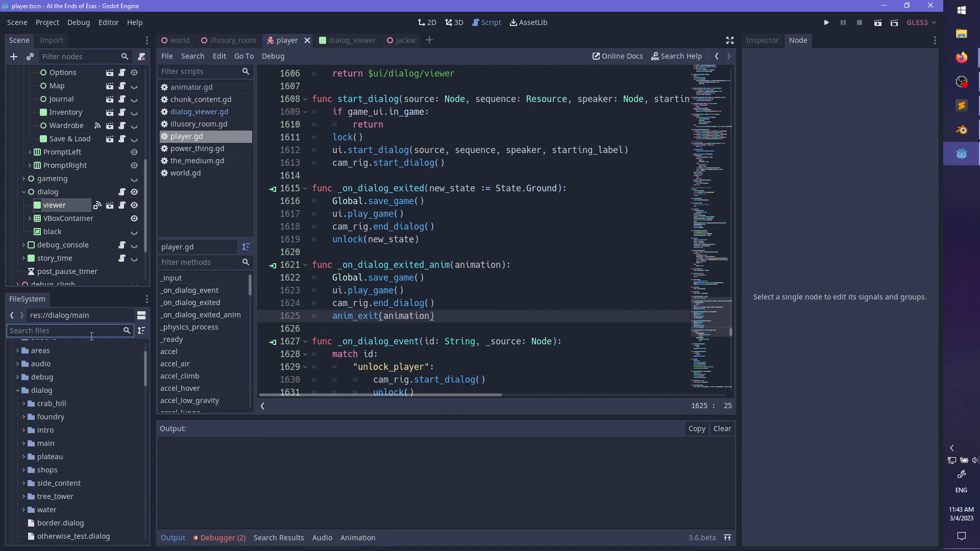
type("medium")
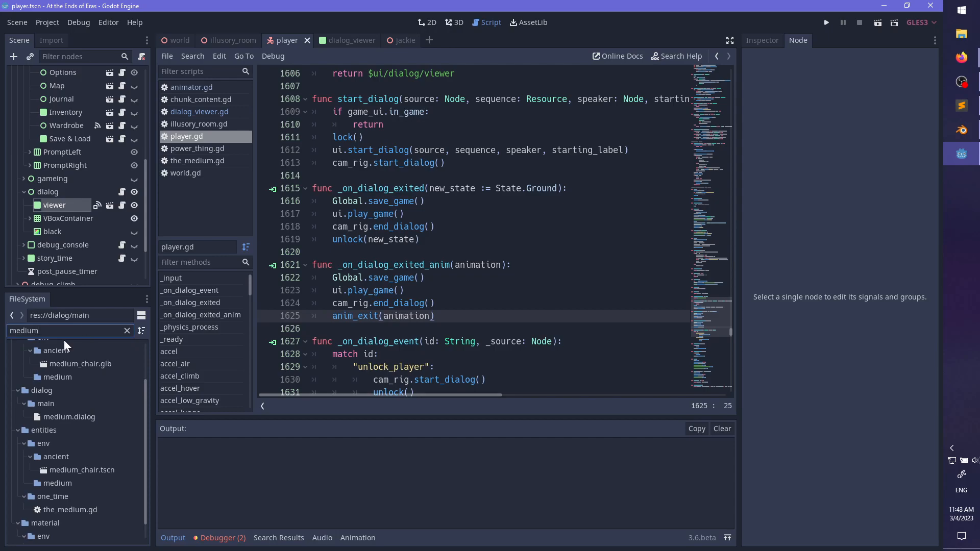
left_click(77, 416)
left_click(51, 40)
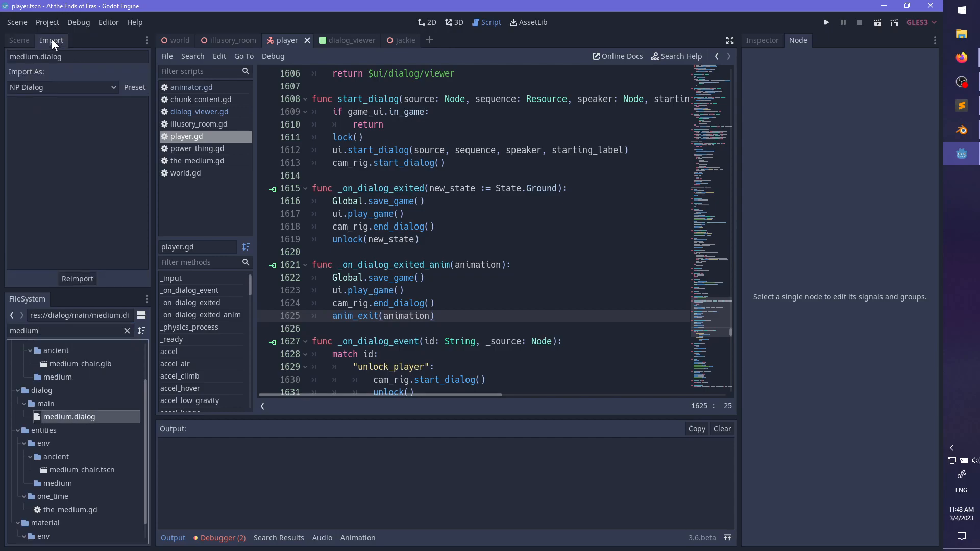
left_click(83, 274)
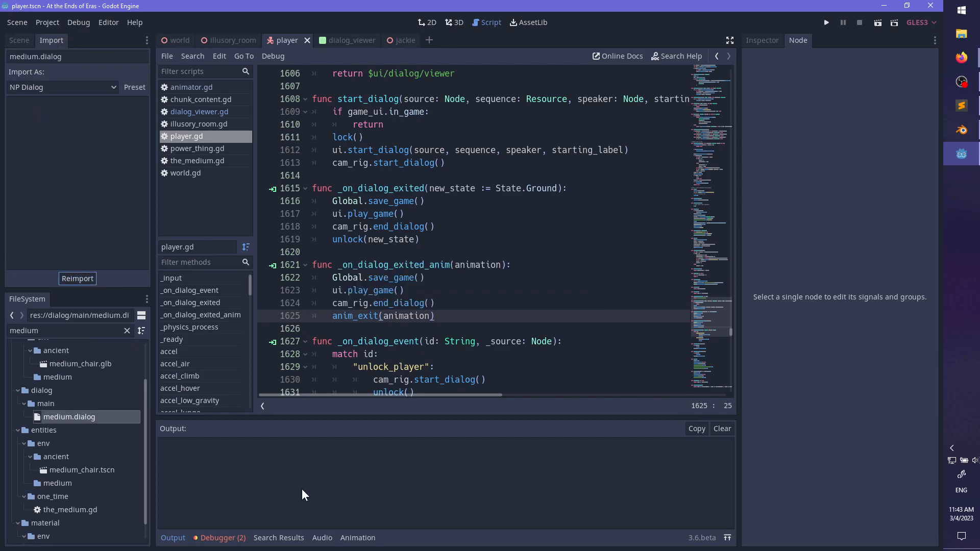
- Show the debugger's error list from the last game run
left_click(223, 537)
left_click(221, 408)
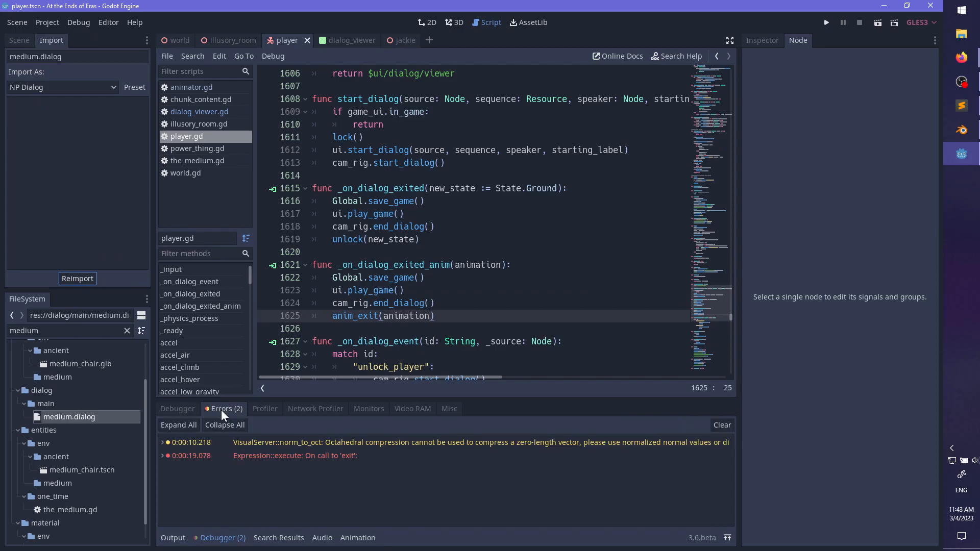
- Open the code behind the 'exit' call error, check the _exit section of medium.dialog in Sublime Text, and return to Godot
left_click(327, 455)
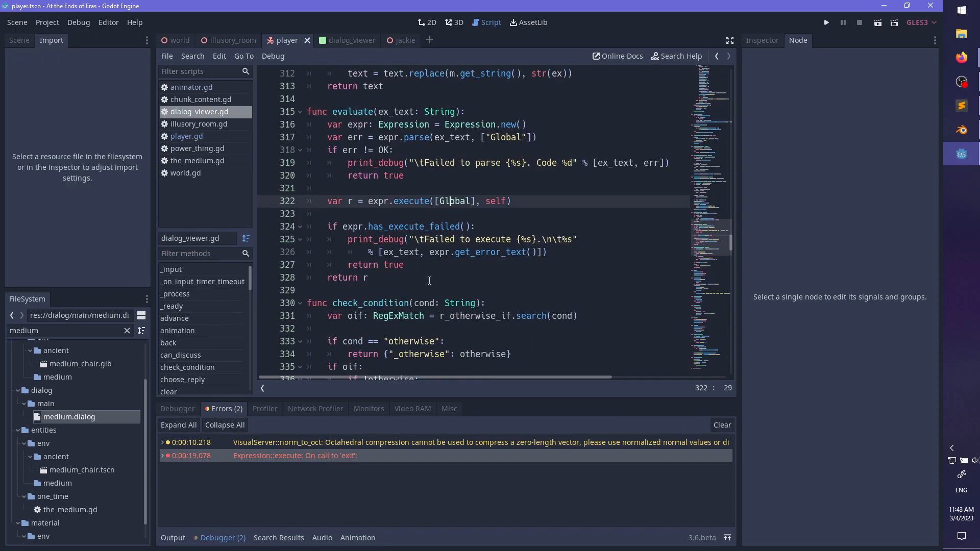
key("alt+Tab")
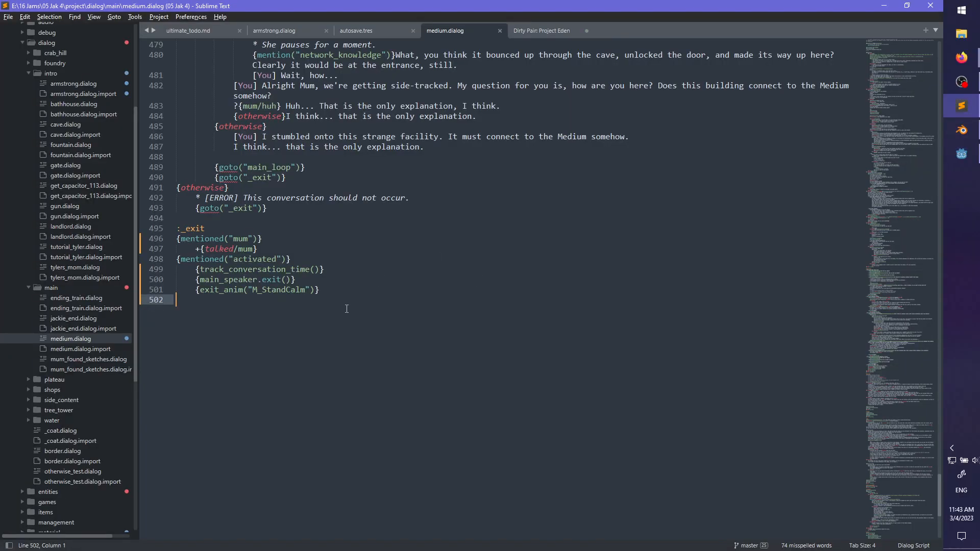
key("alt+Tab")
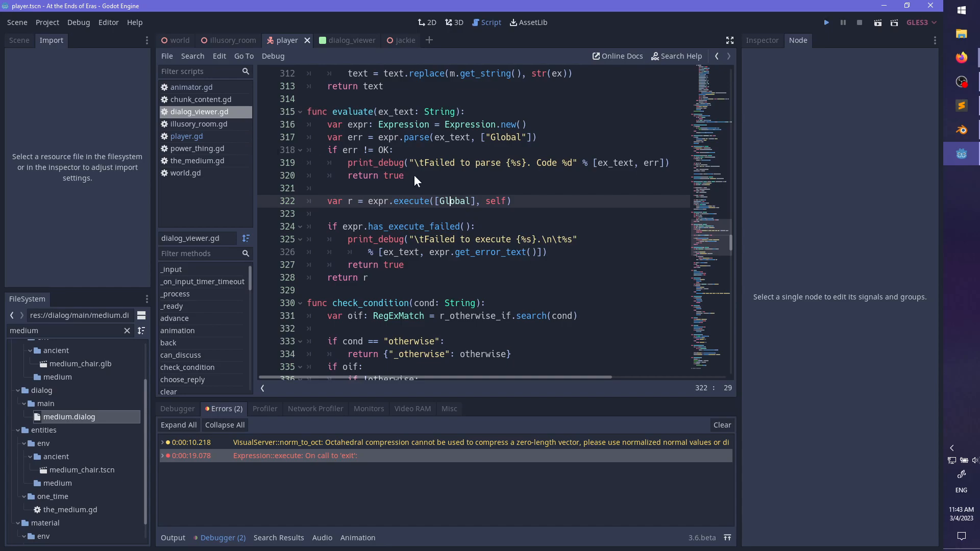
- Run the game, walk to the chair, play the medium dialog through to its exit, and stop the game
key("F5")
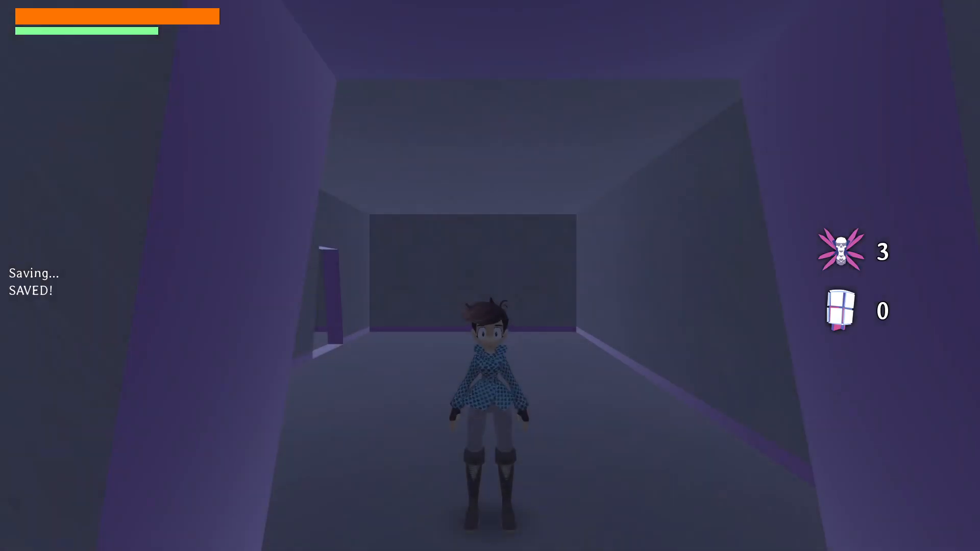
key("w")
key("w")
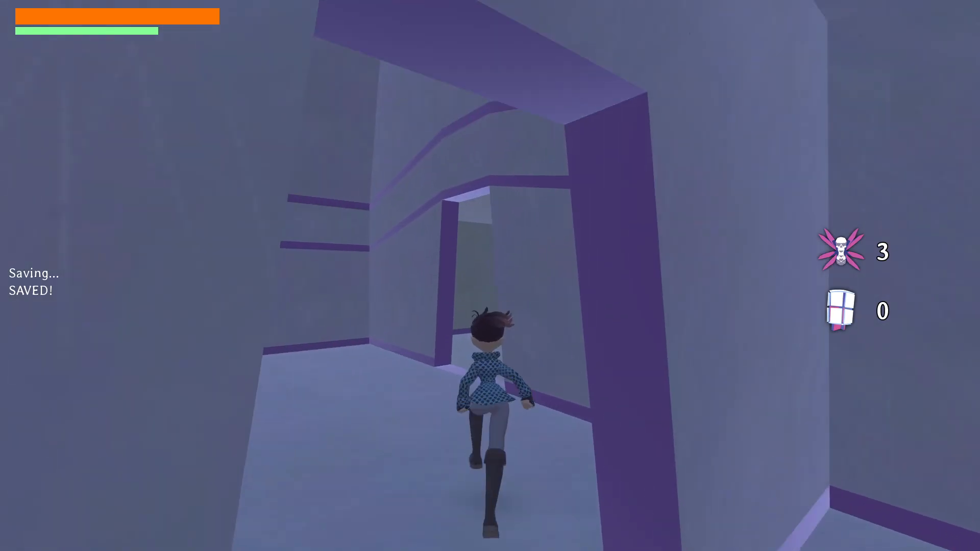
key("w")
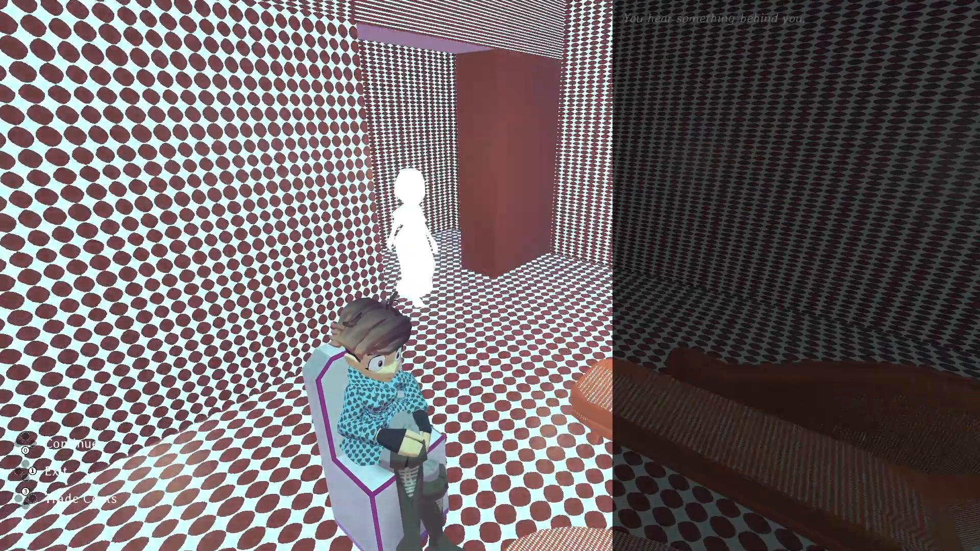
key("space")
key("space")
key("space")
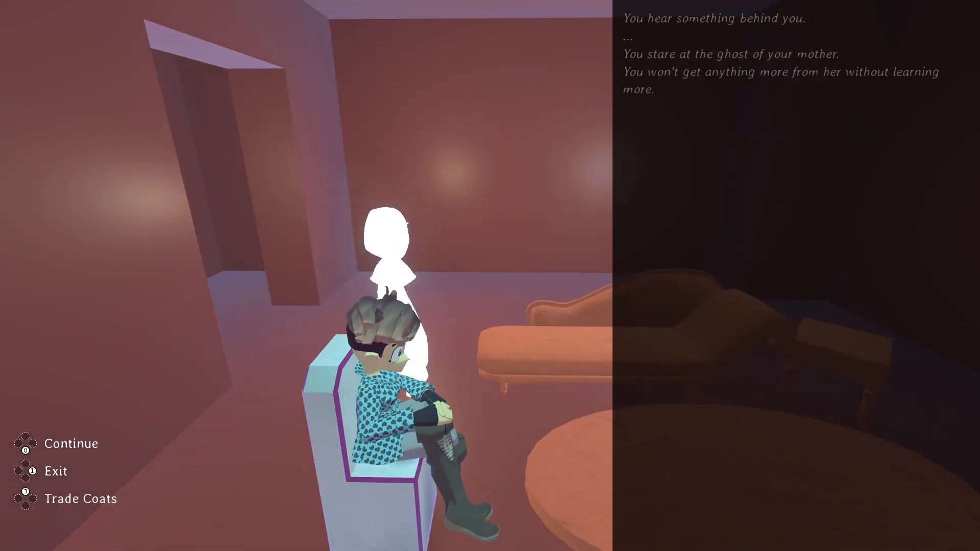
key("space")
key("space")
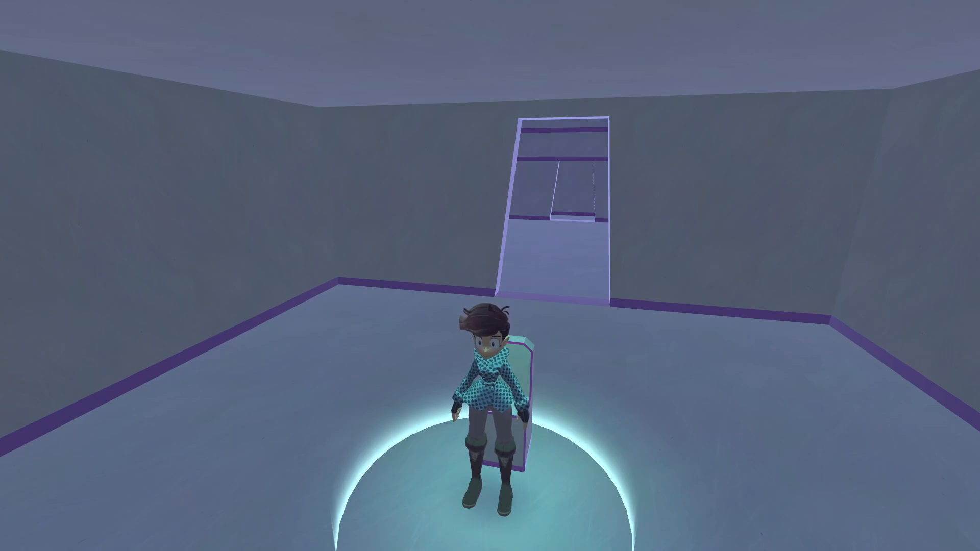
key("F8")
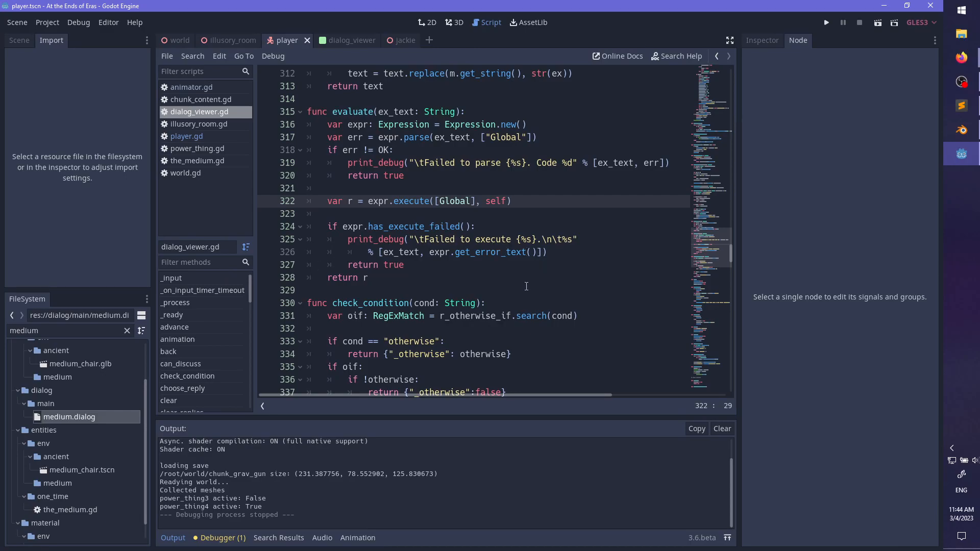
- Go to the definition of anim_exit() in player.gd from its call in _on_dialog_exited_anim()
left_click(188, 137)
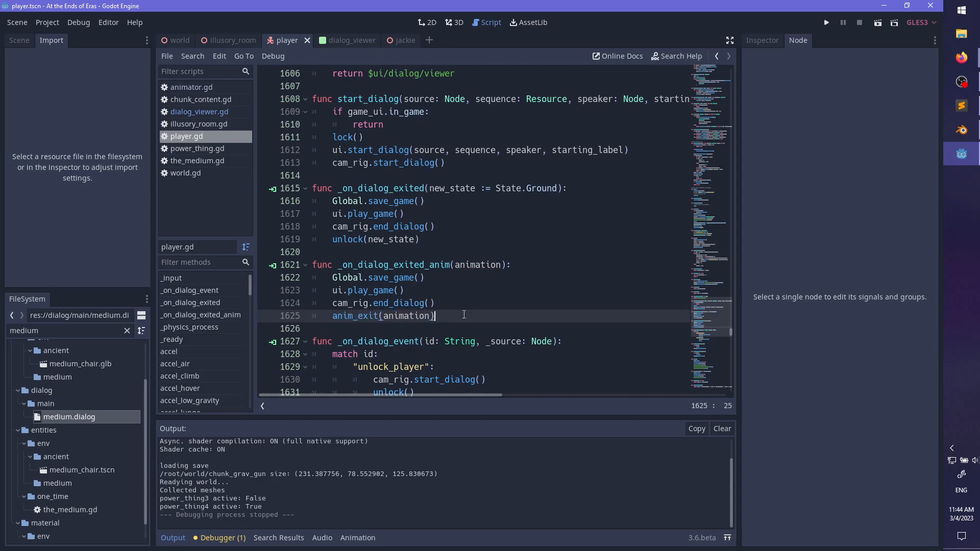
left_click(360, 321, "ctrl")
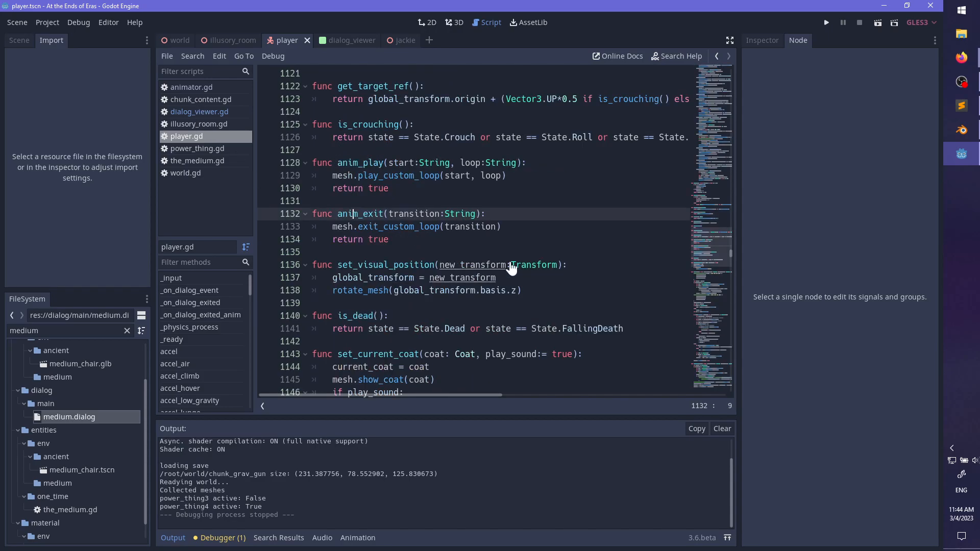
left_click(442, 238)
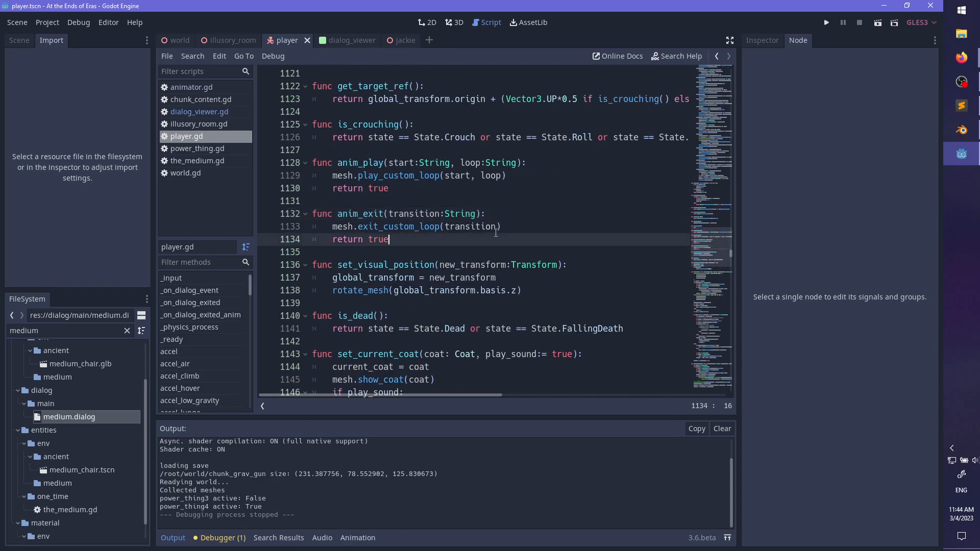
left_click(522, 229)
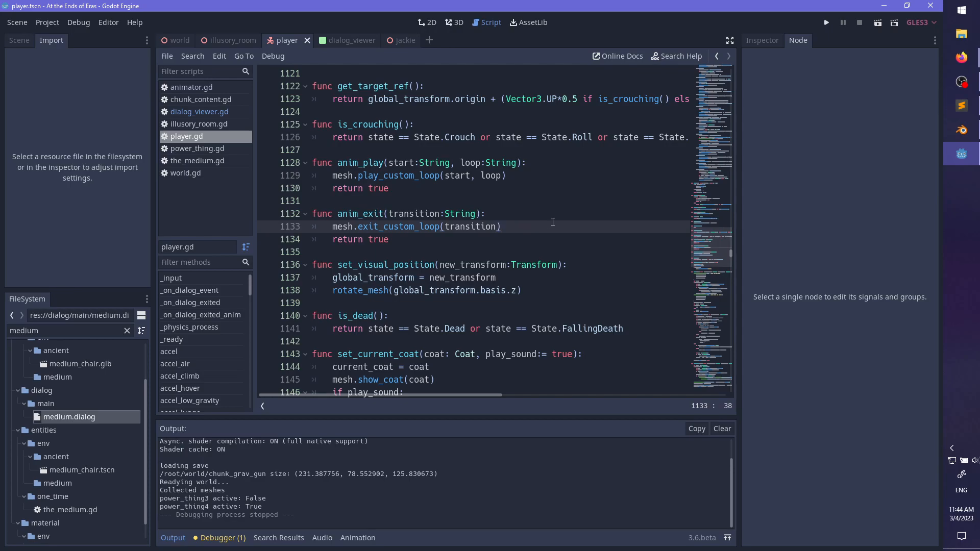
key("Return")
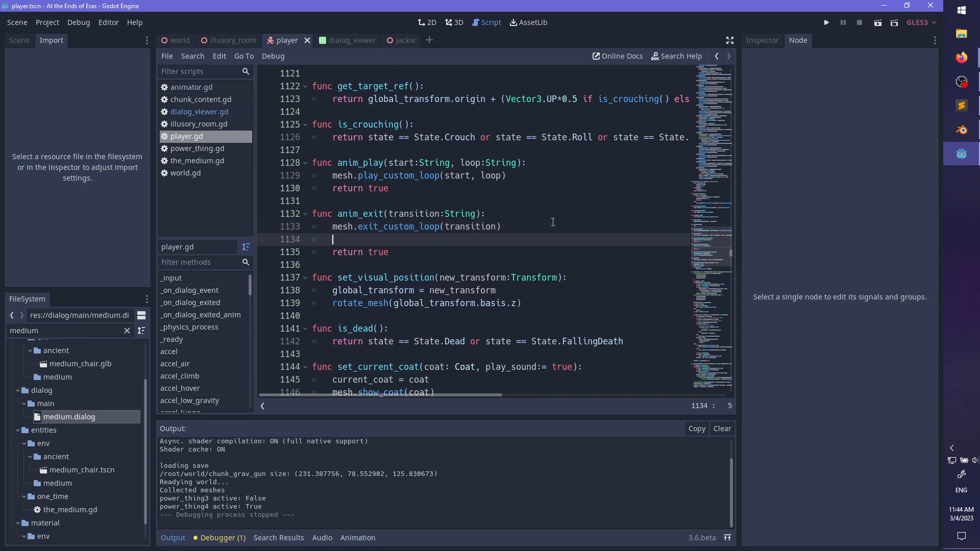
type("if locked")
key("BackSpace")
key("BackSpace")
key("BackSpace")
key("BackSpace")
key("BackSpace")
key("BackSpace")
type("is_locke")
key("ctrl+BackSpace")
key("ctrl+BackSpace")
key("BackSpace")
key("BackSpace")
- Add a second parameter, unlock := false, to the anim_exit() function signature
key("Up")
key("Left")
key("Left")
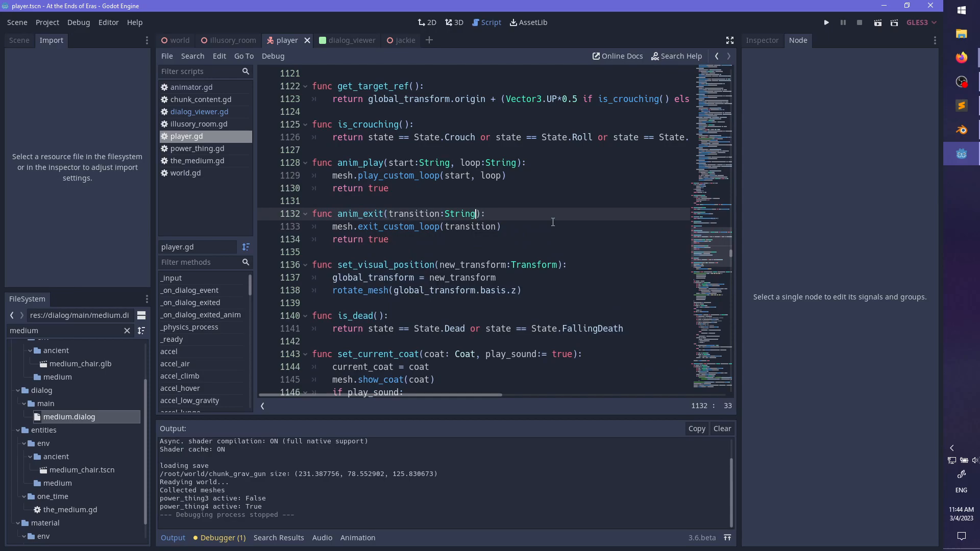
type(", unlock := false")
- Find the anim_exit call in _on_dialog_exited_anim(), pass true as its second argument, and save the script
scroll(542, 216, "up", 4)
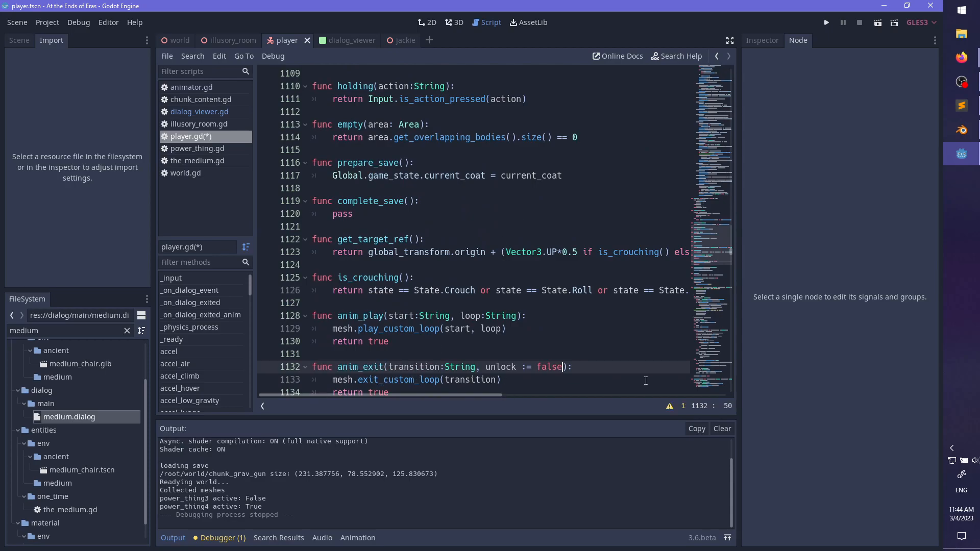
scroll(455, 244, "up", 5)
scroll(454, 244, "up", 8)
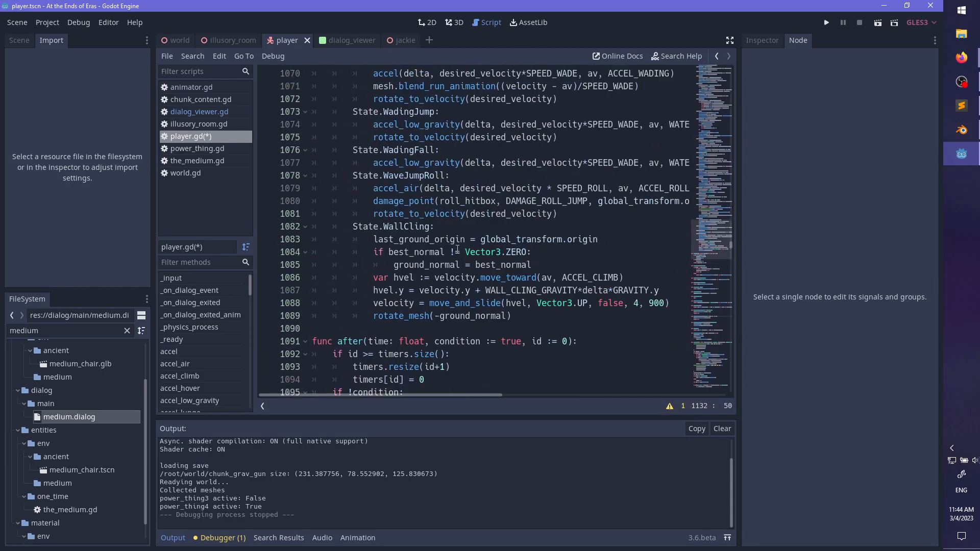
key("ctrl+f")
type("anim_exit")
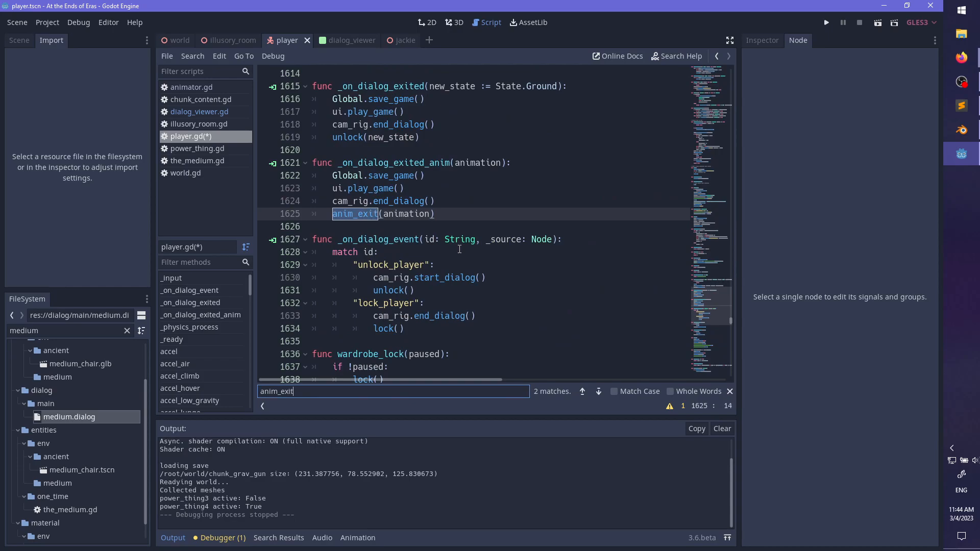
key("Escape")
left_click(430, 218)
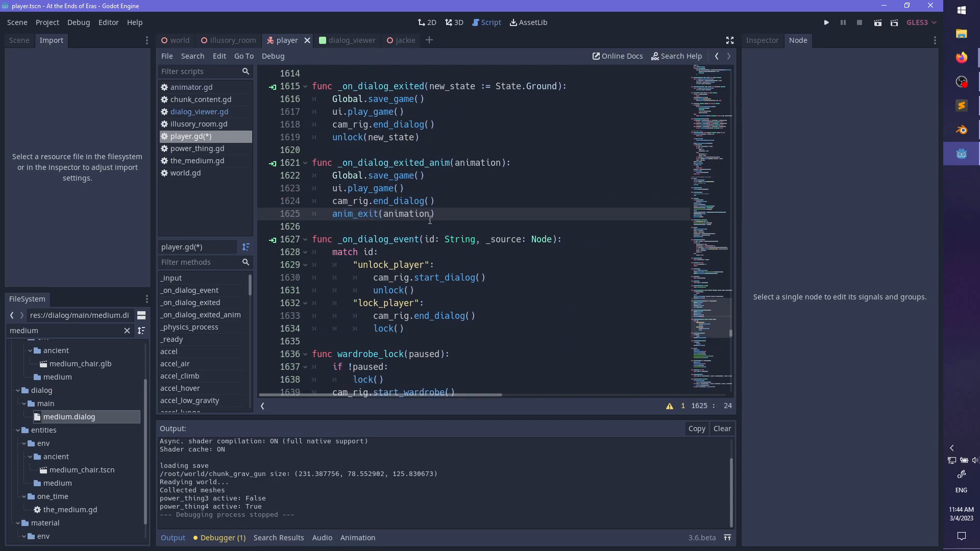
type(", true")
scroll(522, 277, "down", 4)
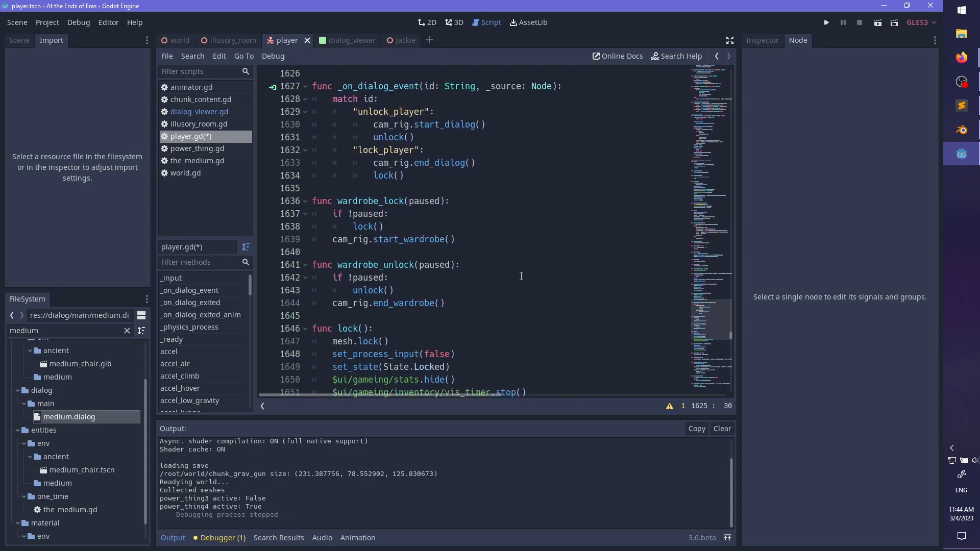
scroll(521, 276, "down", 1)
key("ctrl+s")
- Find the anim_exit() definition again and start an "if unlock:" block after the exit_custom_loop call
key("ctrl+f")
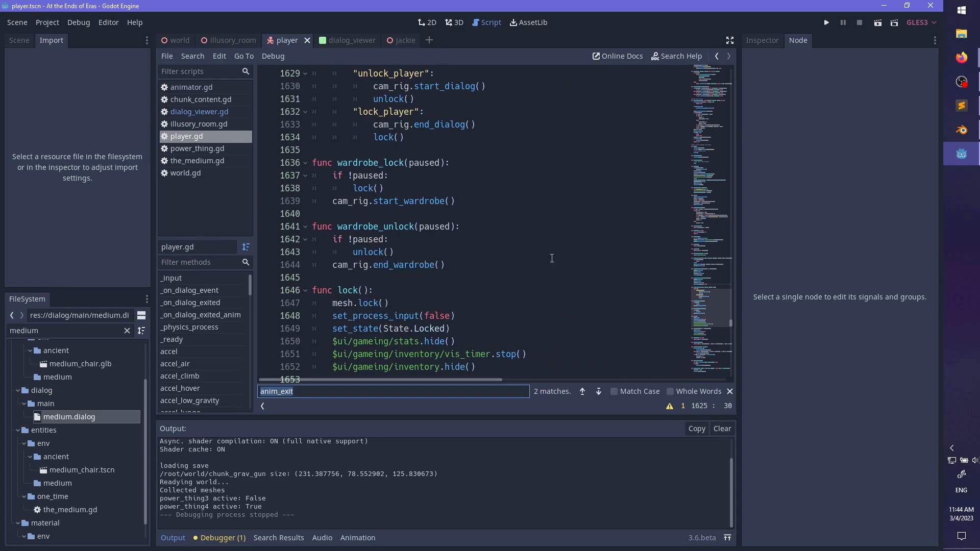
key("Return")
key("Escape")
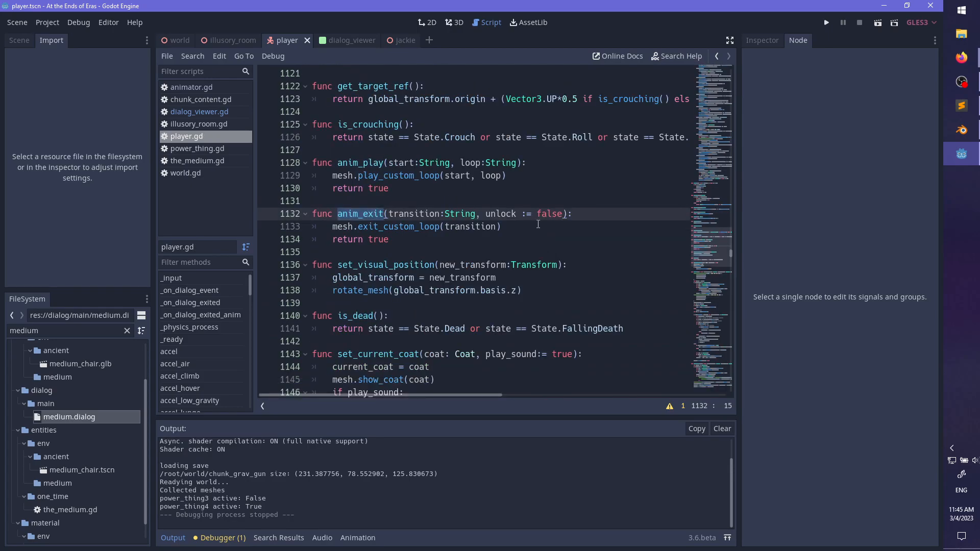
left_click(532, 227)
key("Return")
type("if un")
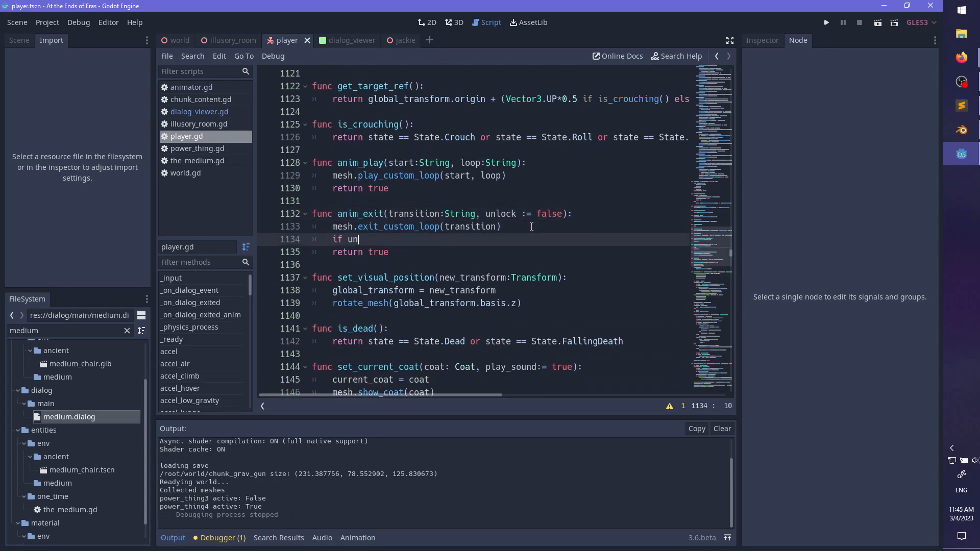
type("lock:")
key("Return")
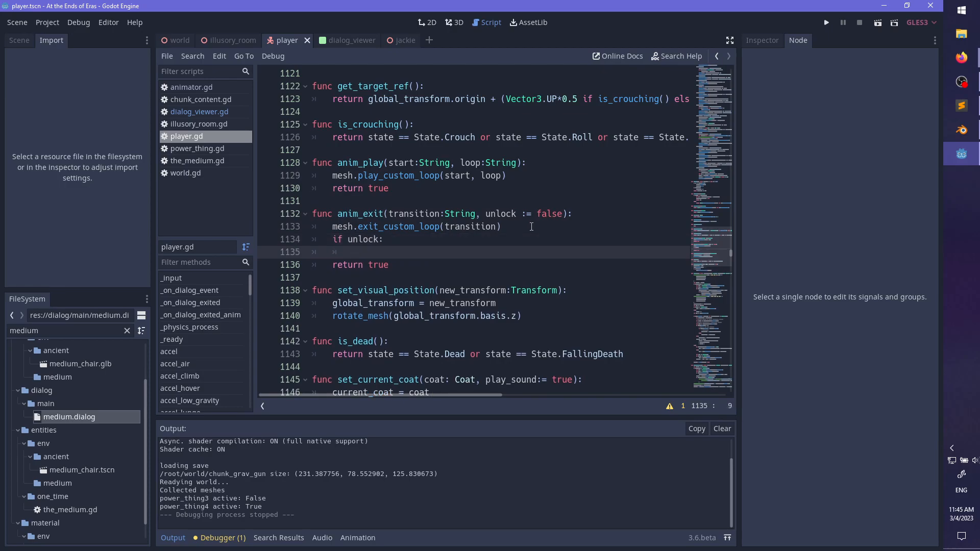
- Inside the if unlock block, add the line var _x = mesh.anim.connect() with its arguments left empty
left_click(456, 21)
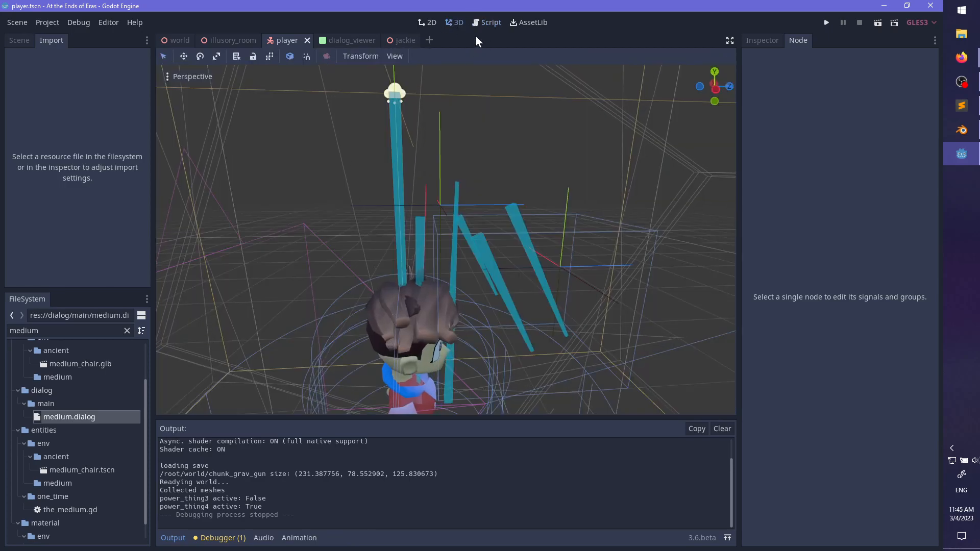
left_click(486, 23)
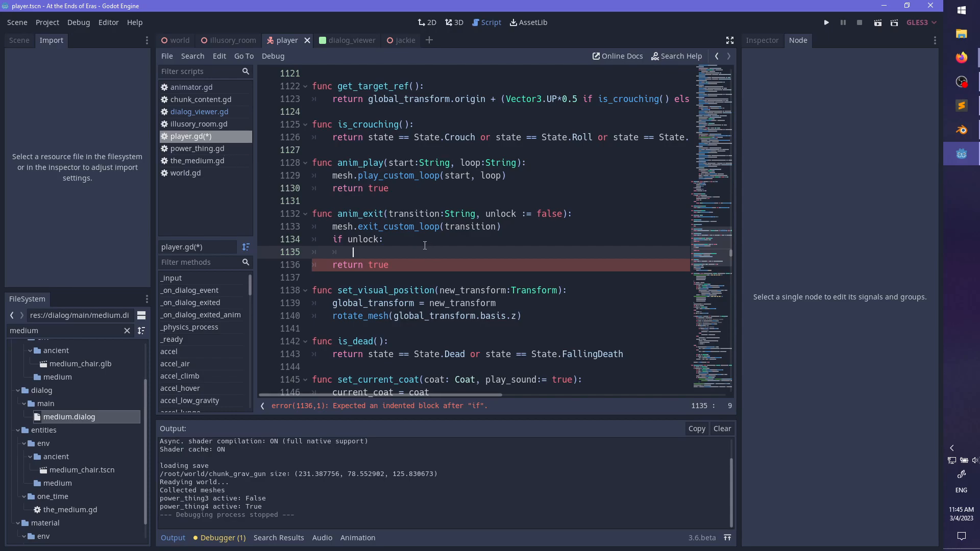
type("mesh.ani")
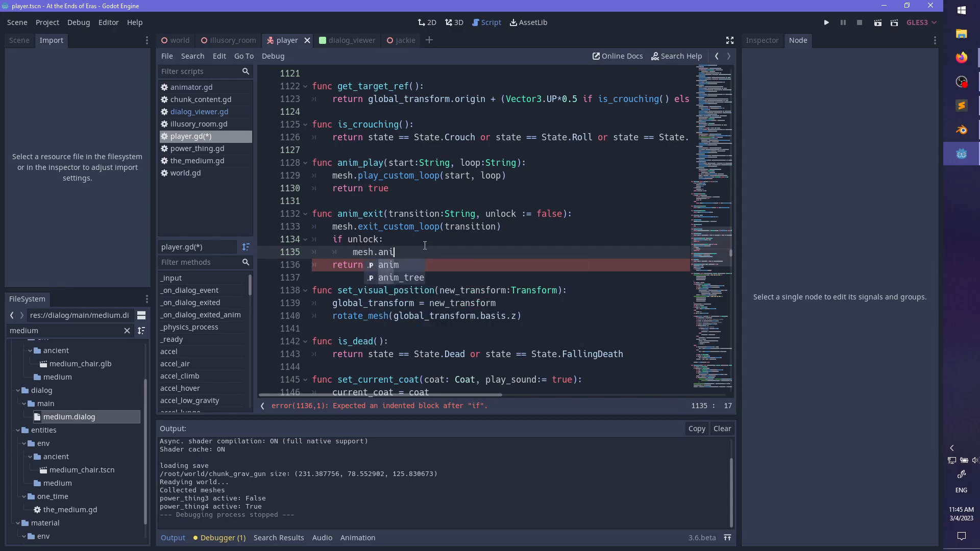
type("m.conn")
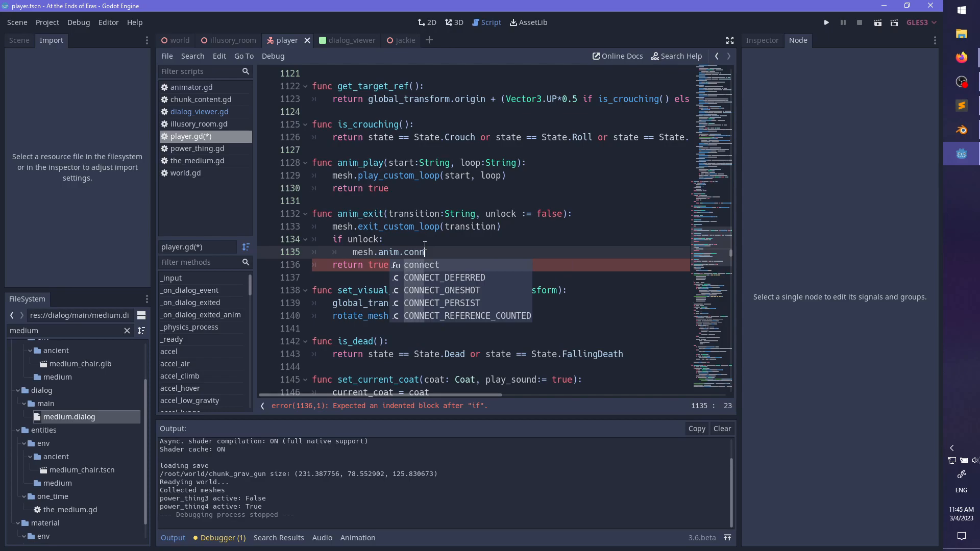
key("Return")
key("Home")
type("var")
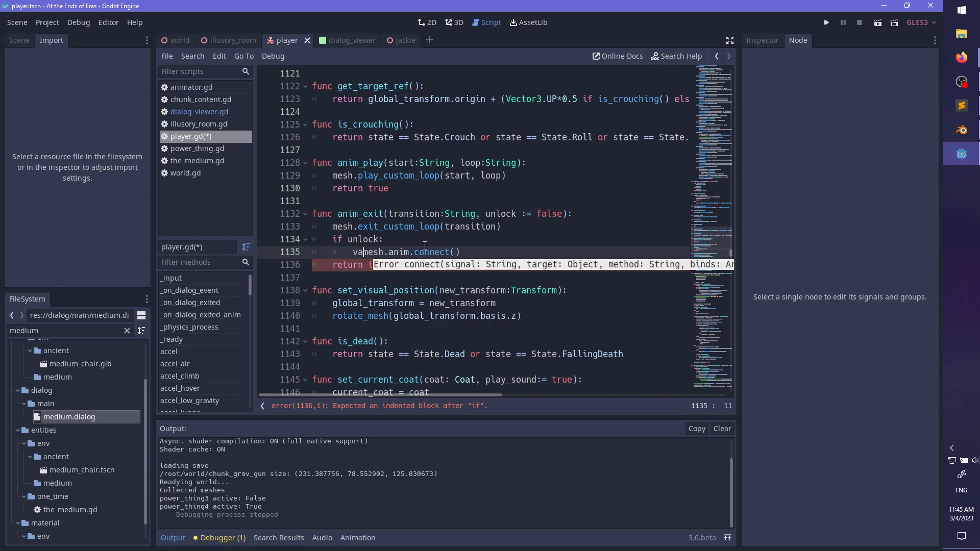
type(" _x =")
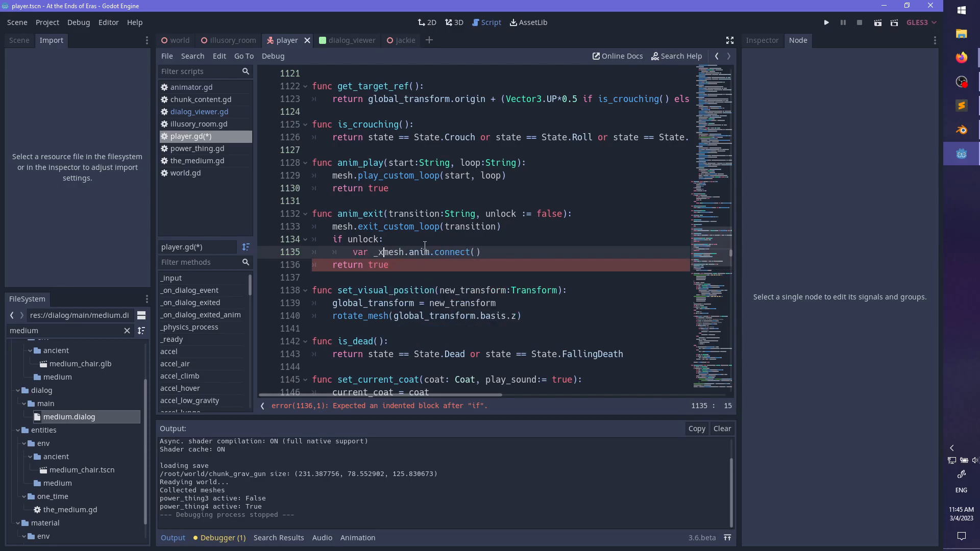
- Examine the jackie scene's AnimationTree graph and the body variable's type in animator.gd, and return to anim_exit() in player.gd
left_click(191, 112)
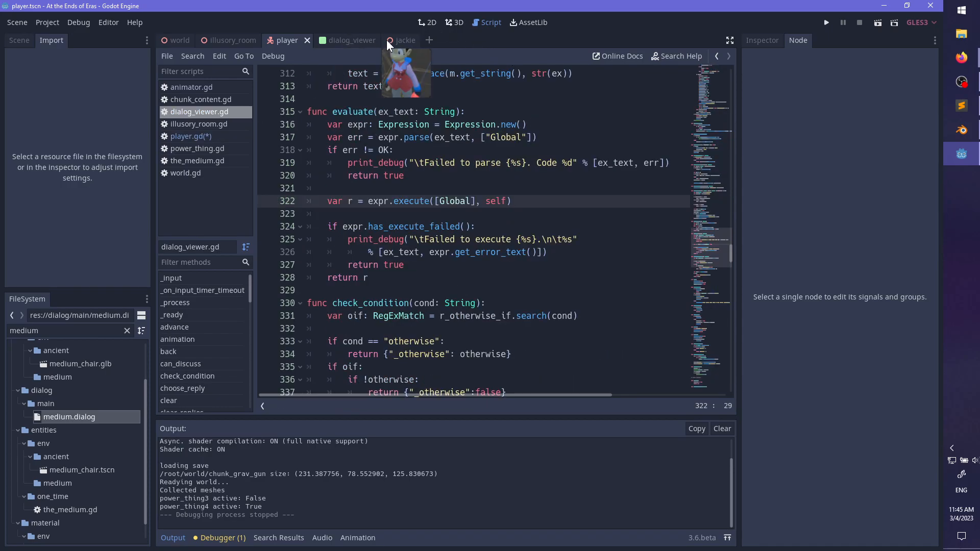
left_click(405, 41)
left_click(452, 22)
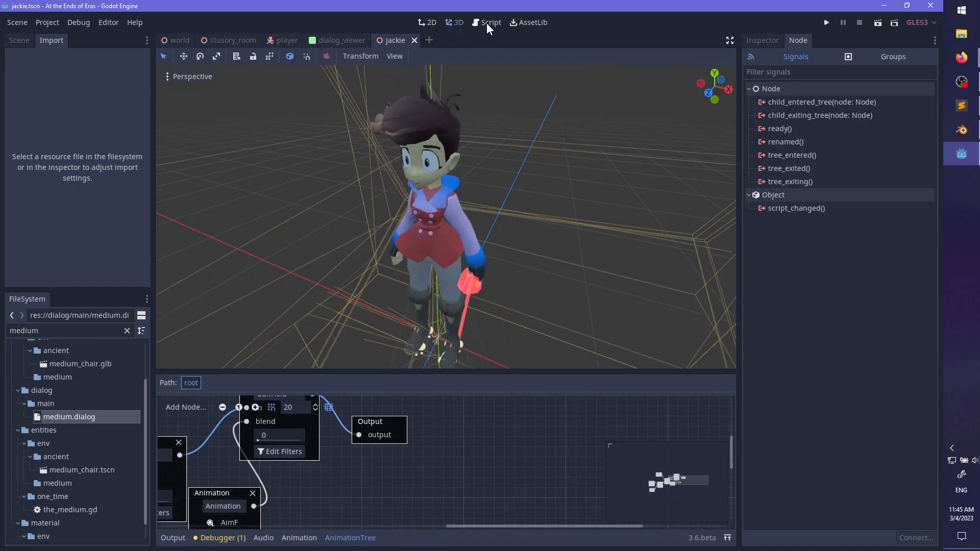
left_click(486, 23)
middle_click_drag(381, 481, 569, 495)
middle_click_drag(354, 412, 381, 461)
scroll(704, 260, "up", 6)
left_click_drag(705, 259, 718, 111)
double_click(440, 202)
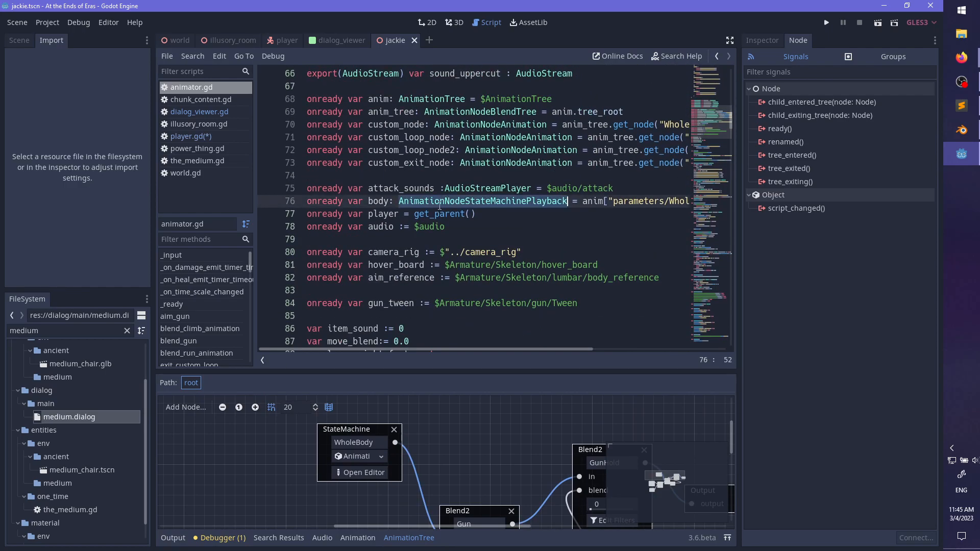
left_click(223, 41)
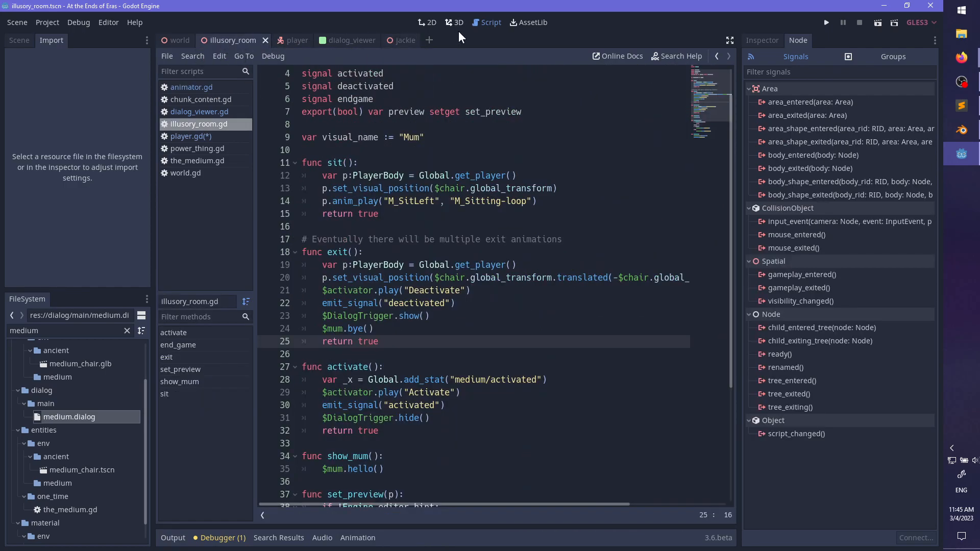
left_click(297, 40)
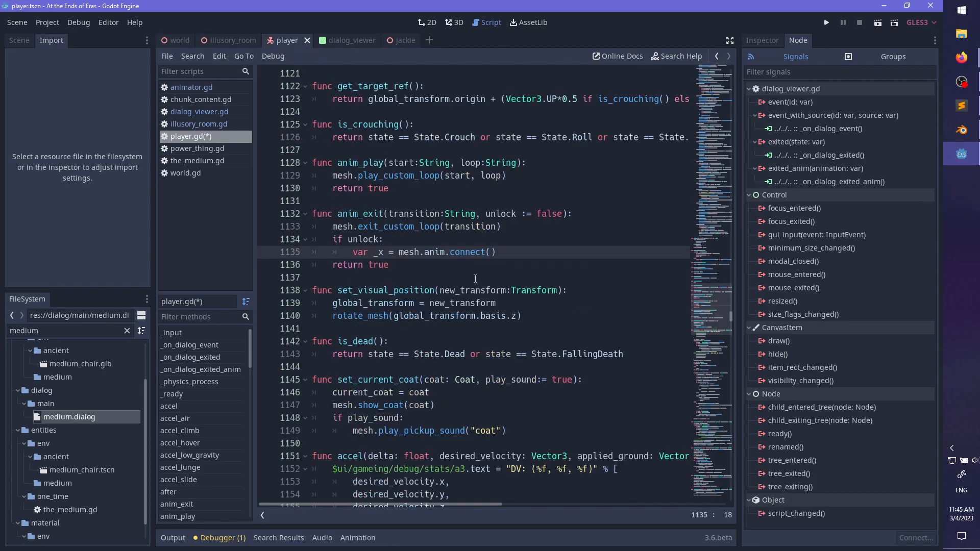
- In anim_exit(), point the connect call at mesh.body and try the "changed" signal as its first argument
double_click(438, 252)
type("boot")
key("BackSpace")
type("y")
key("End")
key("ctrl+BackSpace")
key("ctrl+BackSpace")
type("con")
key("Return")
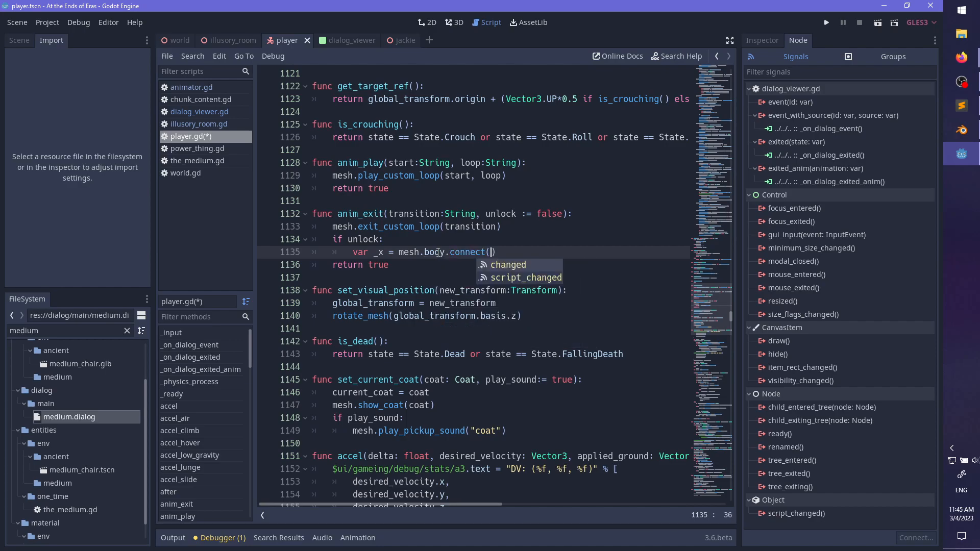
key("Return")
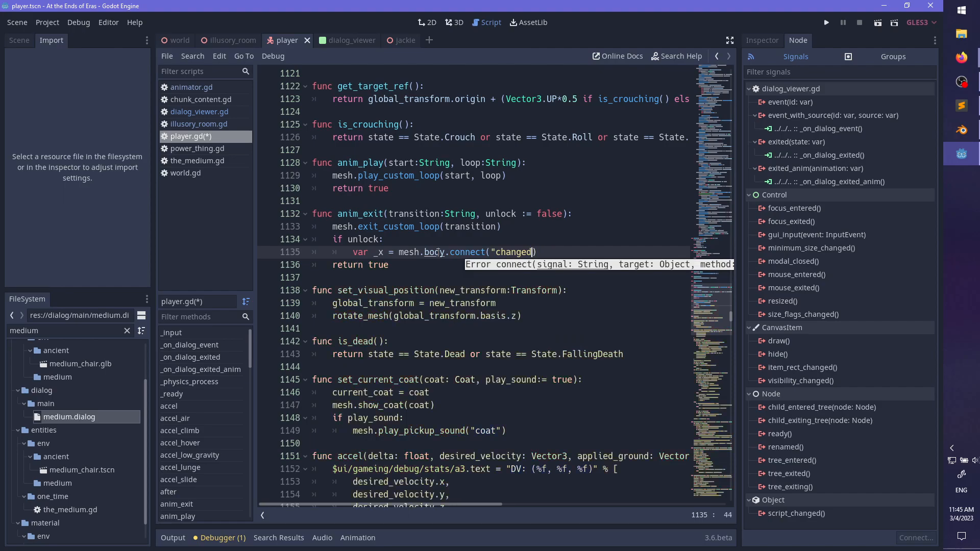
- Strip the connect call from the _x line in anim_exit(), leaving only mesh.body
key("ctrl+BackSpace")
key("BackSpace")
key("BackSpace")
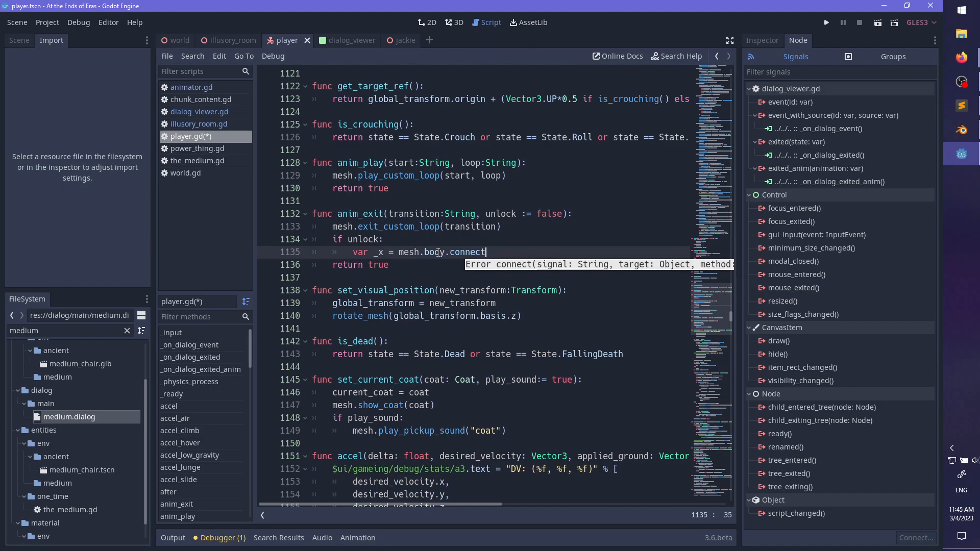
key("ctrl+BackSpace")
key("BackSpace")
- Follow body to its declaration, check the AnimationNodeStateMachinePlayback class reference for its methods including get_current_node(), and return to player.gd
left_click(436, 252, "ctrl")
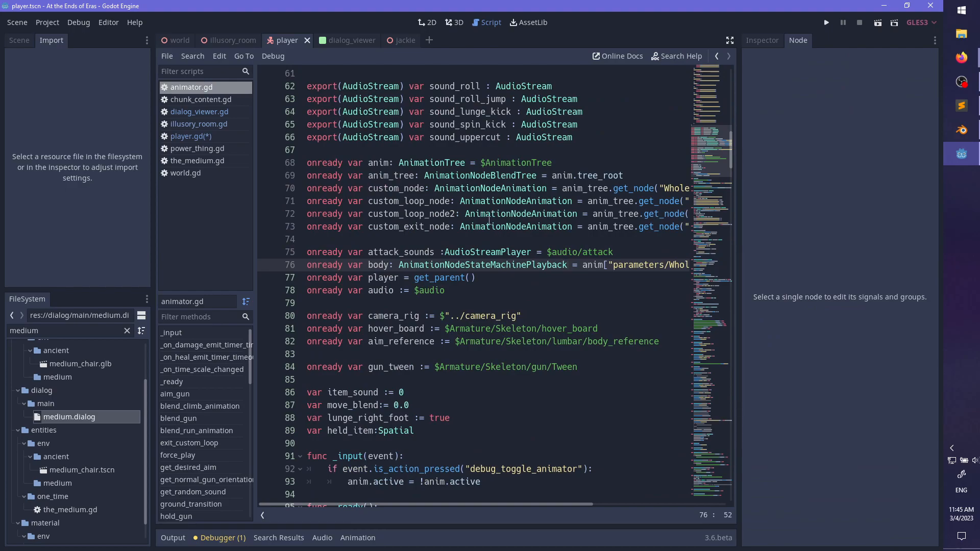
left_click(435, 267, "ctrl")
left_click(465, 267, "ctrl")
left_click(465, 268, "ctrl")
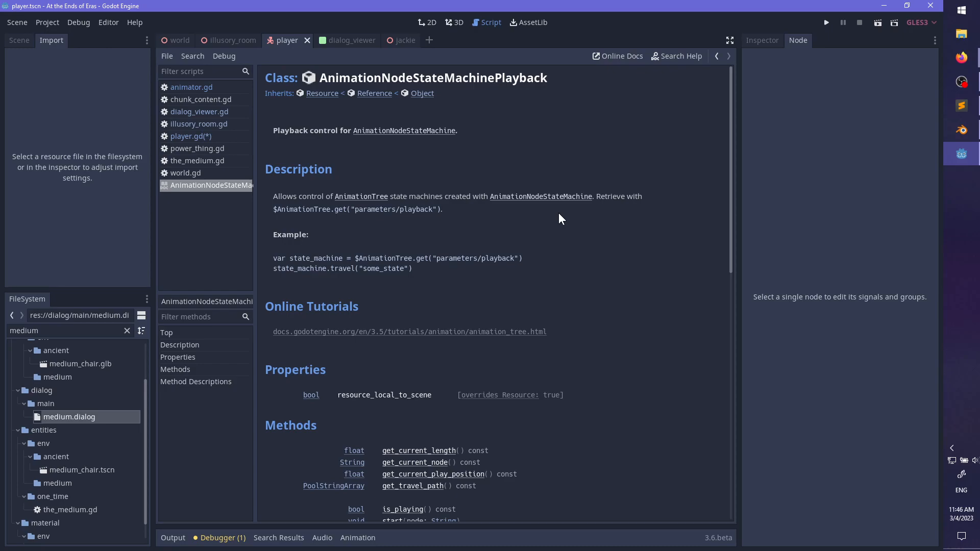
scroll(583, 148, "down", 5)
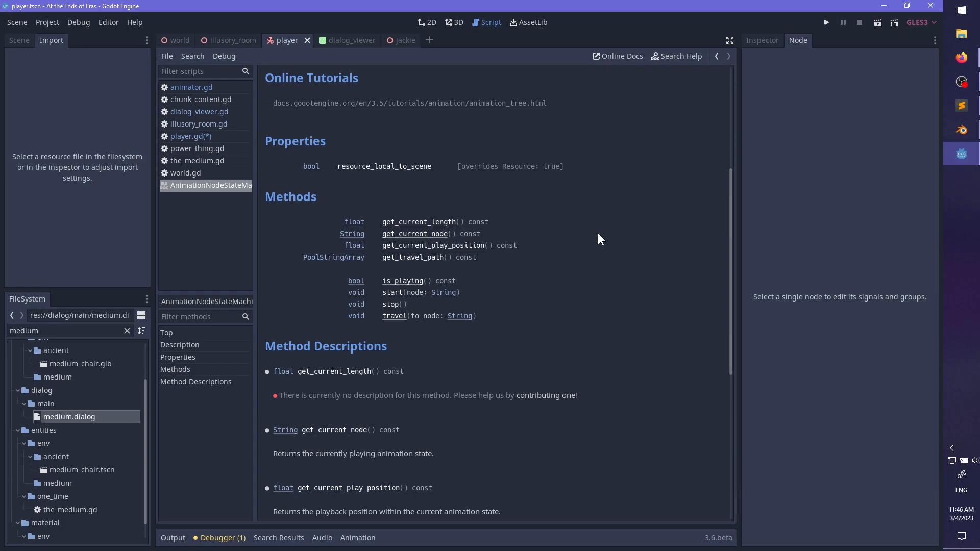
scroll(598, 235, "down", 1)
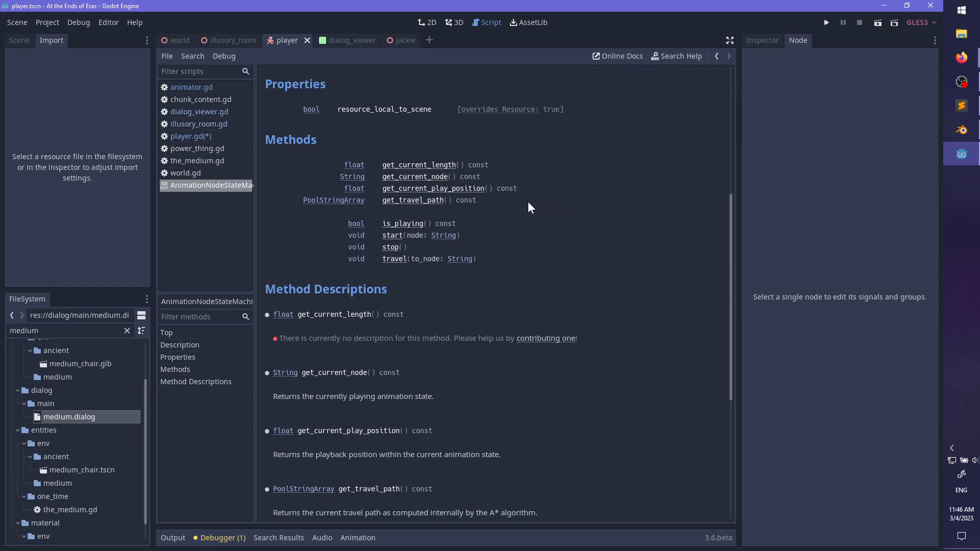
left_click(413, 183)
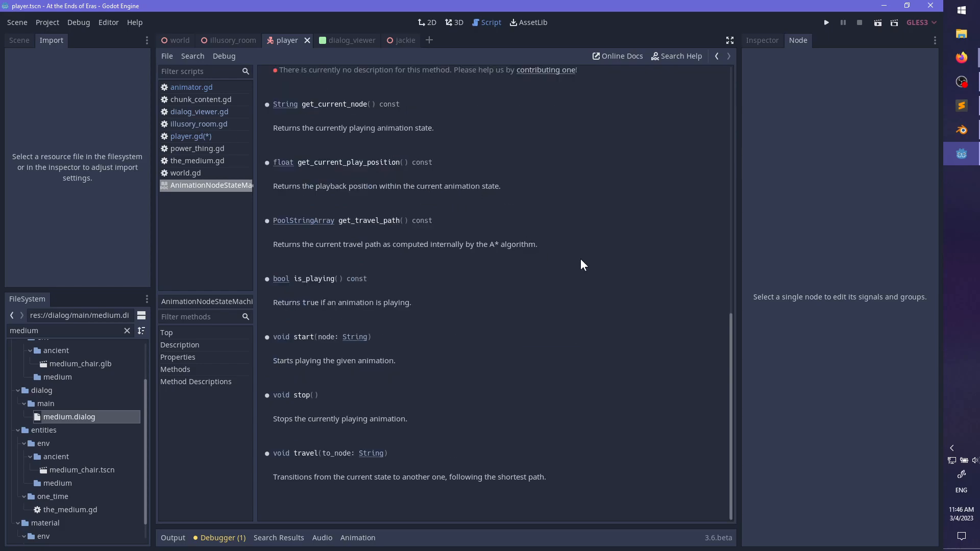
left_click(207, 137)
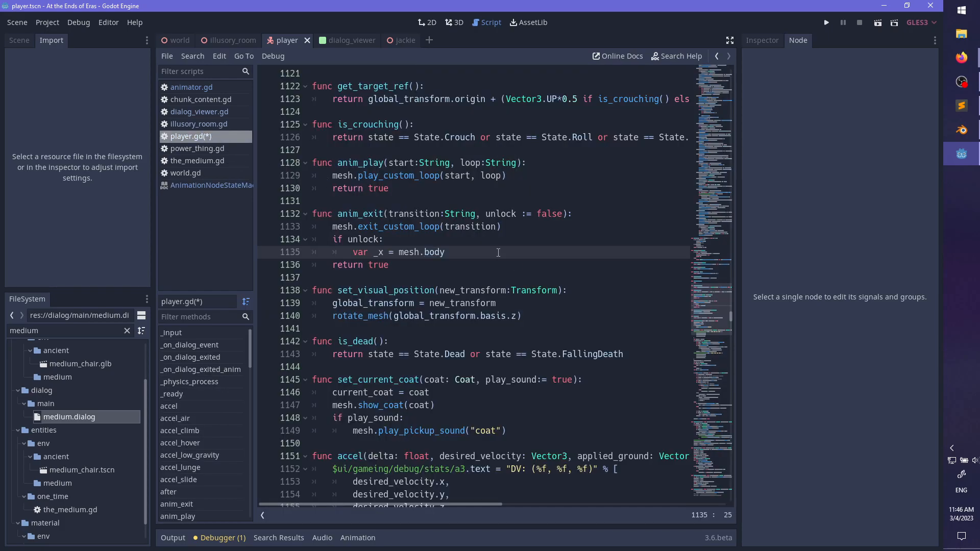
- Save the script and add a LockedWaiting entry directly after Locked in the State enum
key("Up")
left_click(470, 251)
key("ctrl+s")
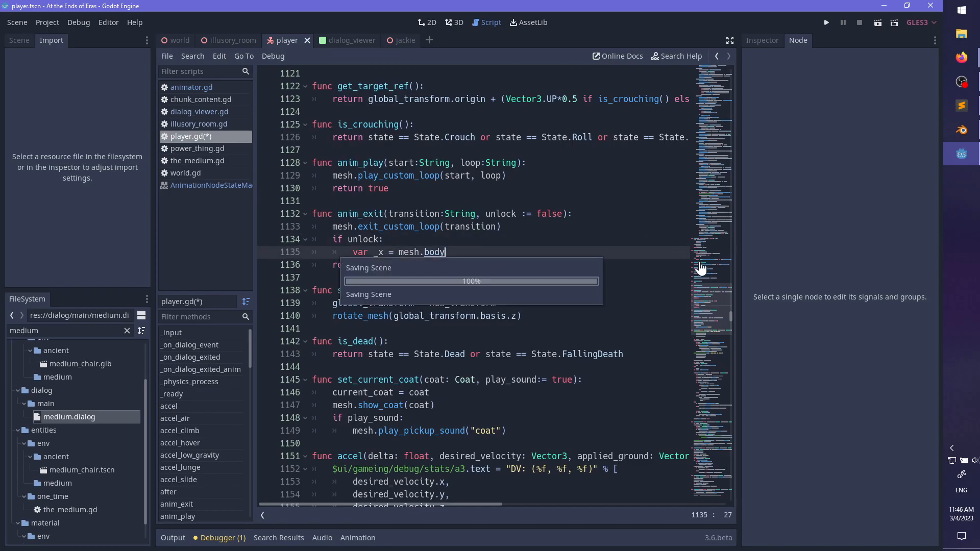
left_click_drag(713, 284, 718, 127)
left_click(439, 308)
scroll(439, 296, "up", 3)
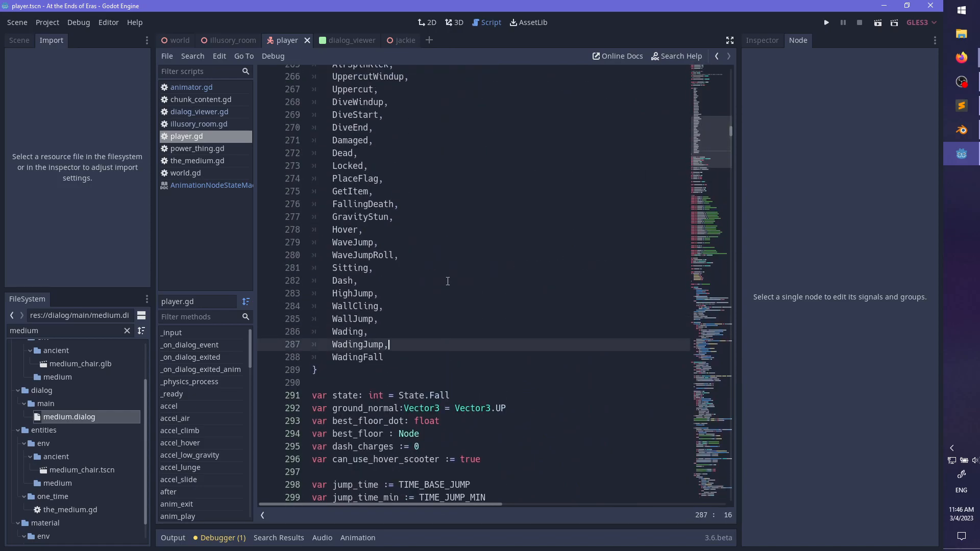
left_click(398, 243)
key("Return")
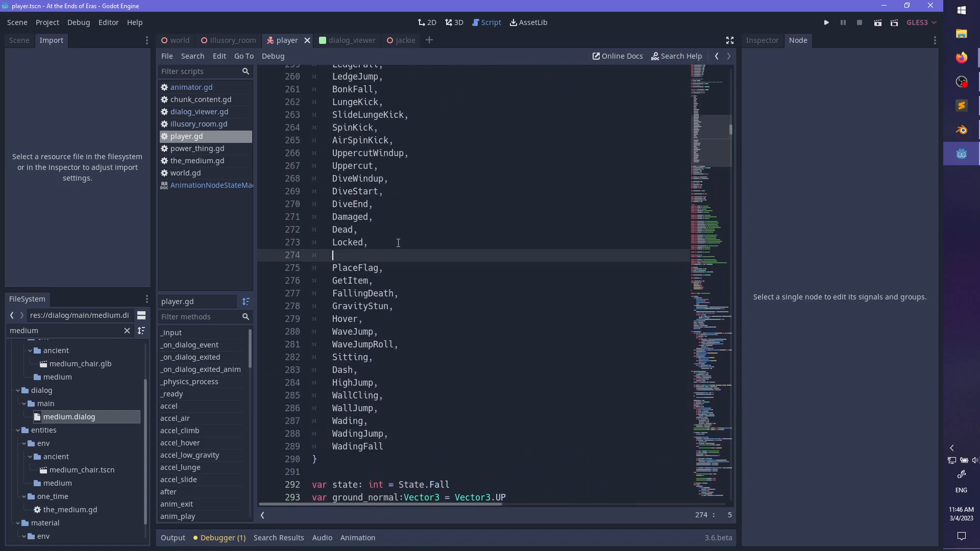
type("LockedWaiting,")
- Find is_locked(), extend its return condition with "or state == State.LockedWaiting", and save the script
scroll(541, 276, "down", 1)
key("ctrl+f")
type("is_lo")
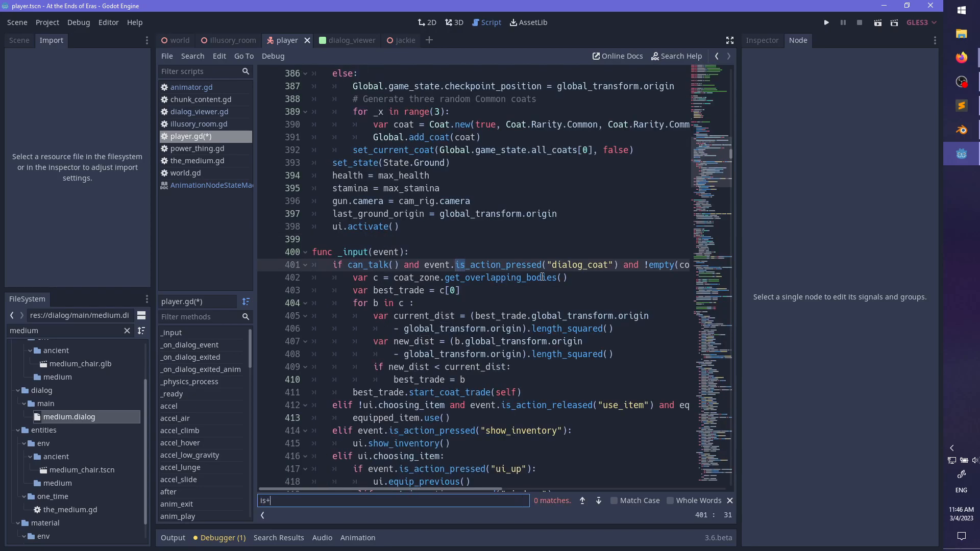
key("Escape")
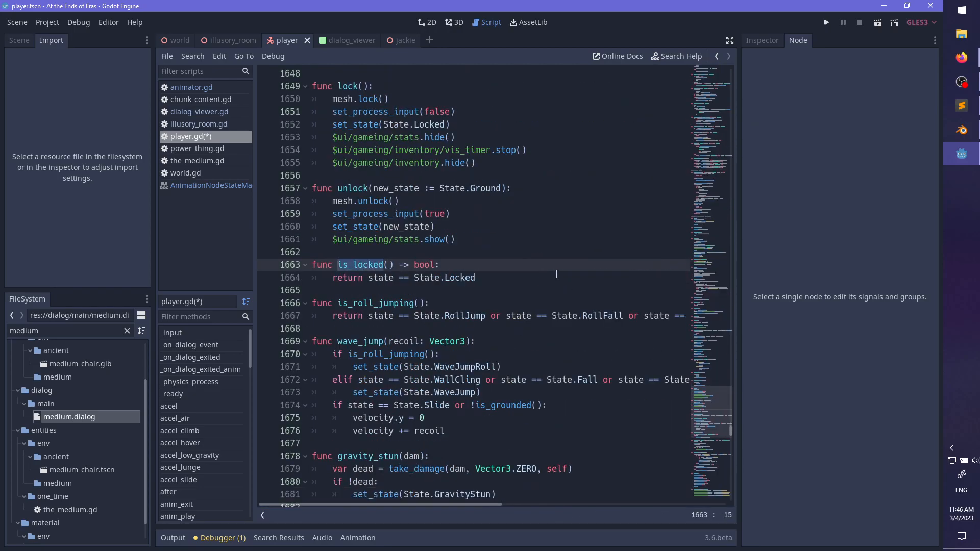
left_click(497, 278)
type("or state == L")
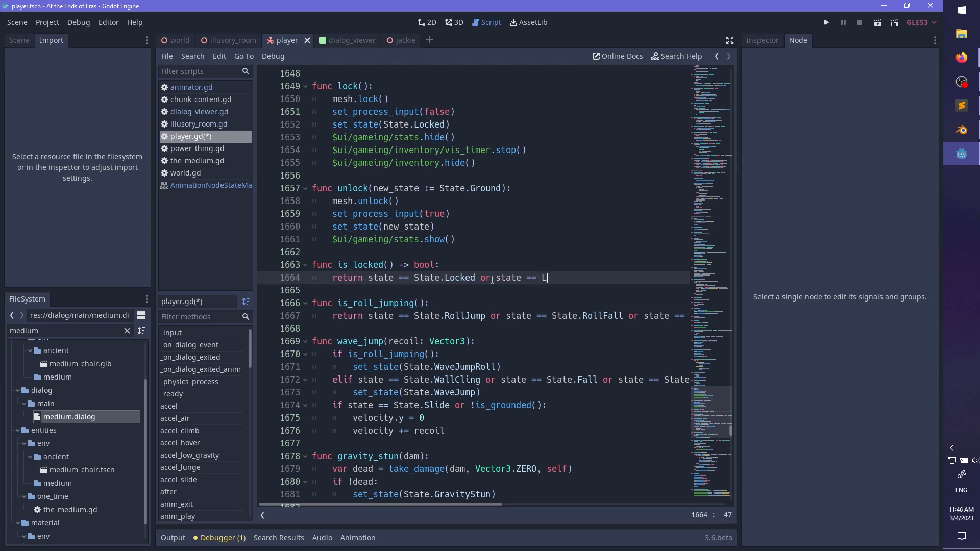
key("BackSpace")
type("State.LockedW")
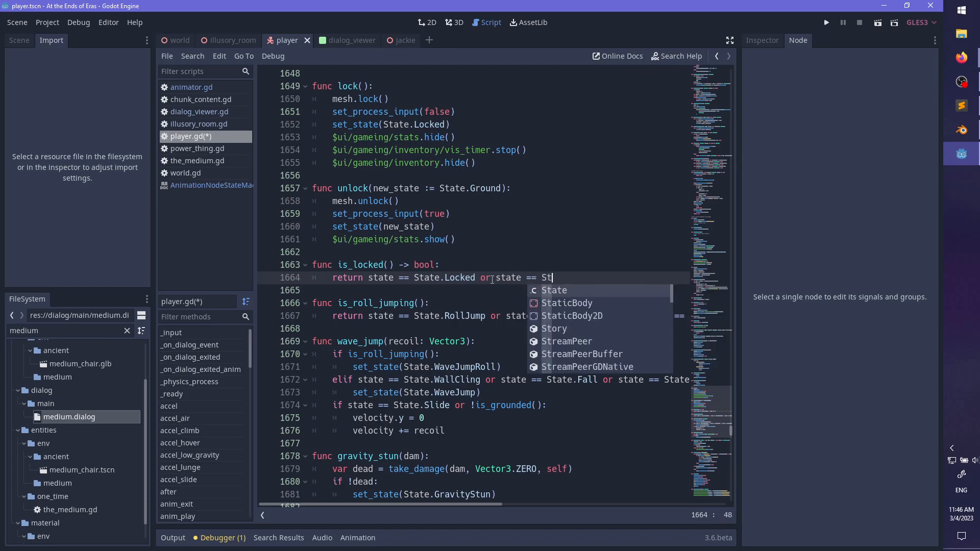
type("aiting")
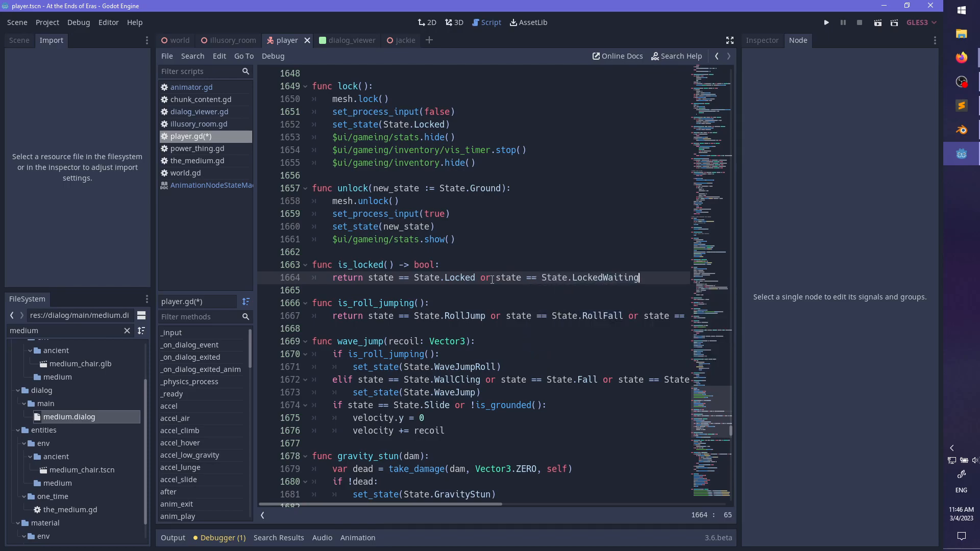
key("ctrl+s")
- Find the anim_exit() definition and delete the var _x = mesh.body statement inside its if unlock block
key("ctrl+f")
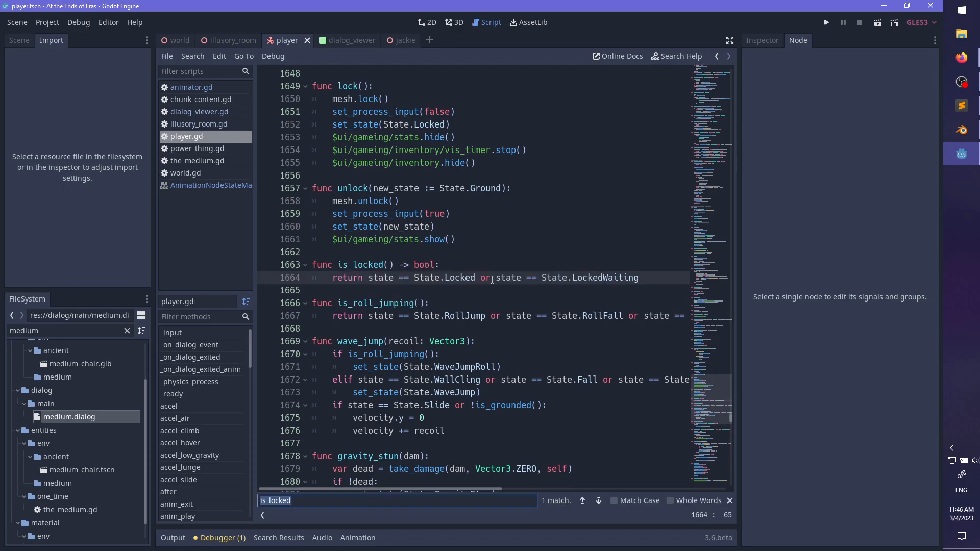
type("exit_anim")
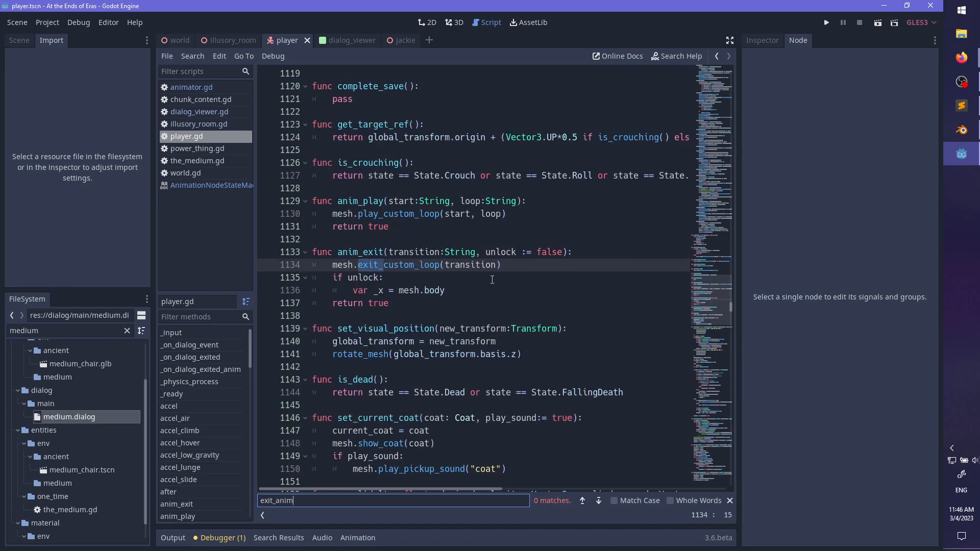
key("ctrl+a")
type("anim_exit")
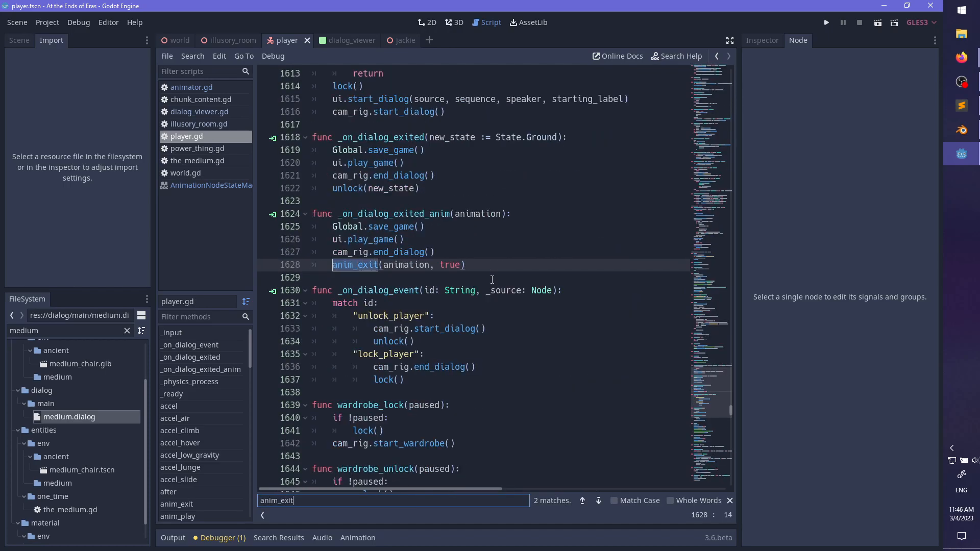
key("Escape")
scroll(386, 275, "down", 4)
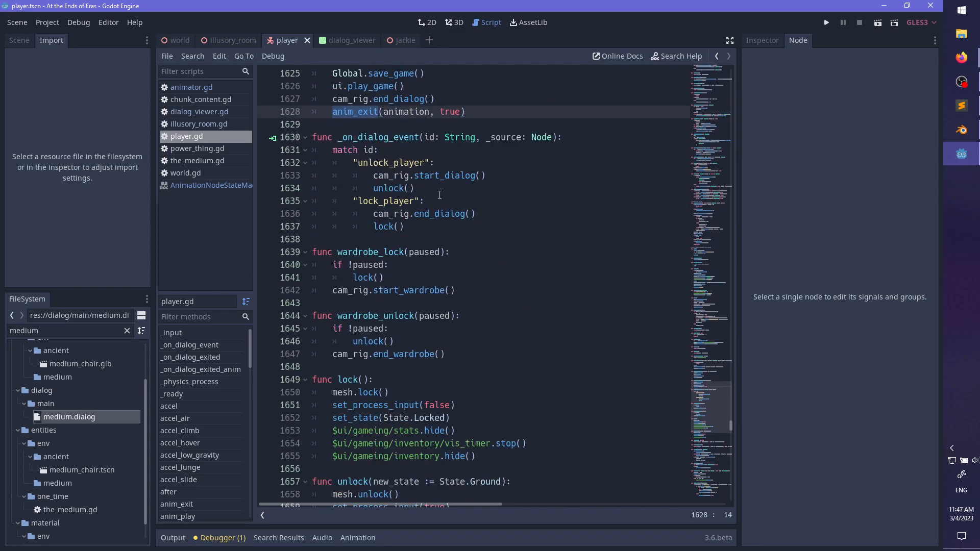
left_click(350, 112, "ctrl")
left_click(487, 295)
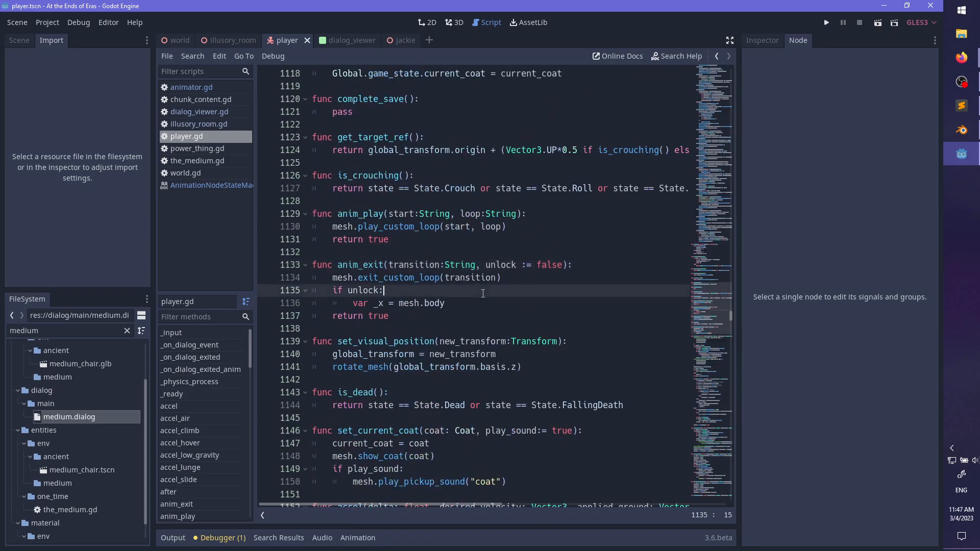
left_click(486, 299)
key("BackSpace")
key("BackSpace")
key("BackSpace")
key("BackSpace")
key("BackSpace")
key("BackSpace")
key("BackSpace")
key("BackSpace")
key("BackSpace")
key("BackSpace")
key("BackSpace")
key("BackSpace")
key("BackSpace")
key("BackSpace")
key("BackSpace")
key("BackSpace")
key("BackSpace")
key("BackSpace")
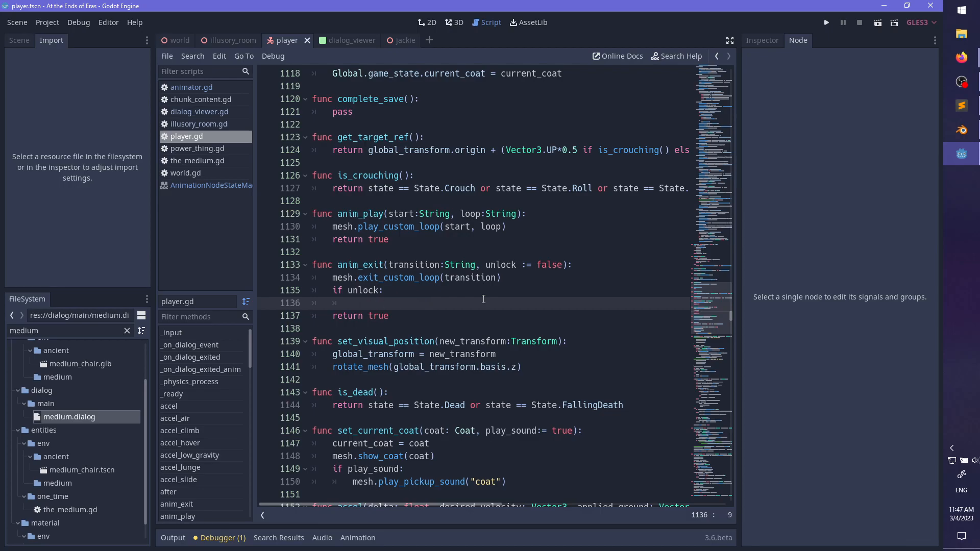
type("state =")
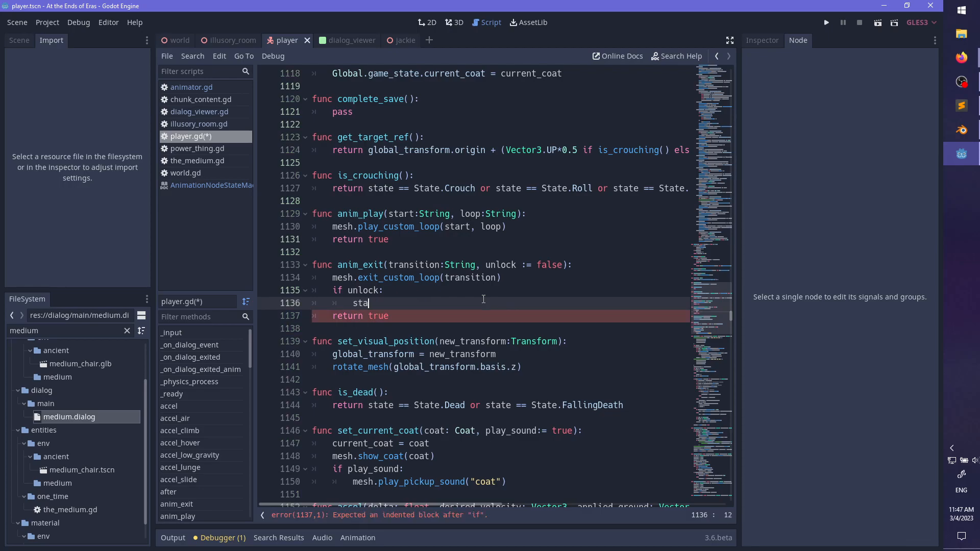
key("BackSpace")
key("BackSpace")
key("BackSpace")
key("BackSpace")
key("BackSpace")
key("BackSpace")
key("BackSpace")
key("BackSpace")
- Add set_state(State.LockedWaiting) inside the if unlock block of anim_exit() and save the script
type("set_state")
type("(State.Loc")
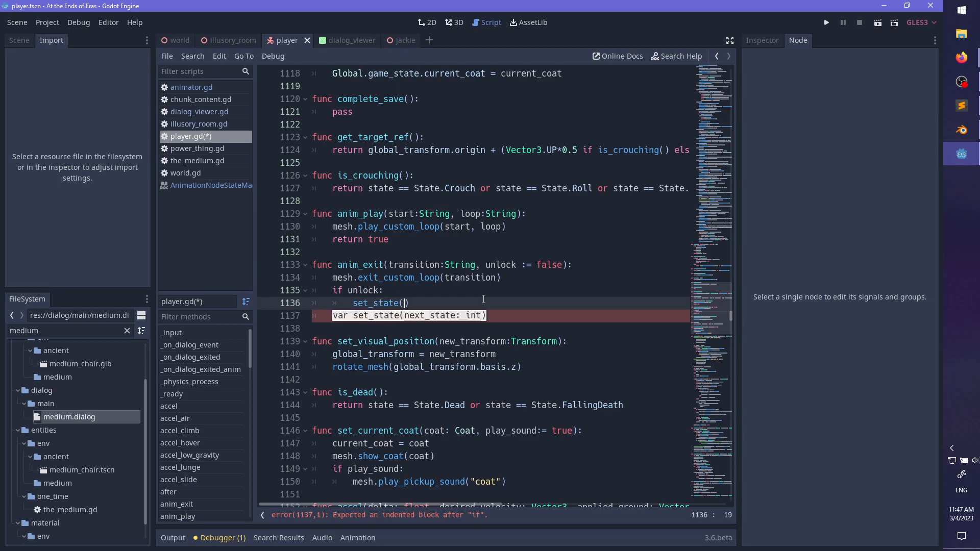
type("kedWaiting")
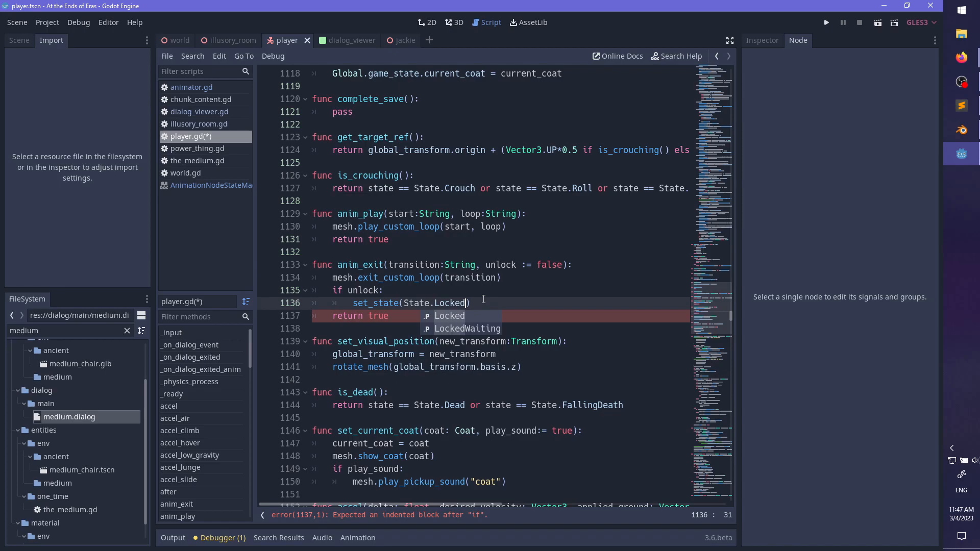
key("ctrl+s")
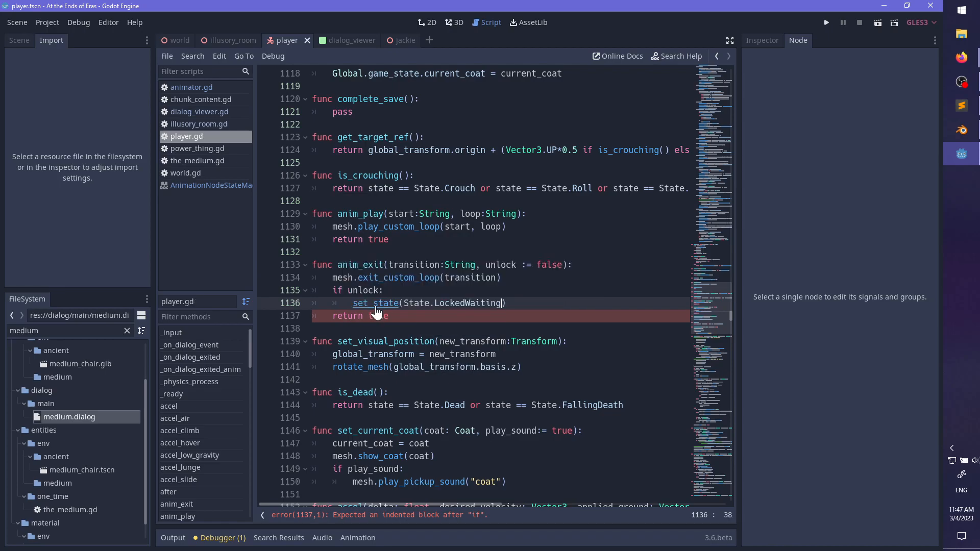
- Open the set_state() definition and examine its exit and entry effects, including the State.Locked case
left_click(375, 303, "ctrl")
scroll(510, 300, "down", 5)
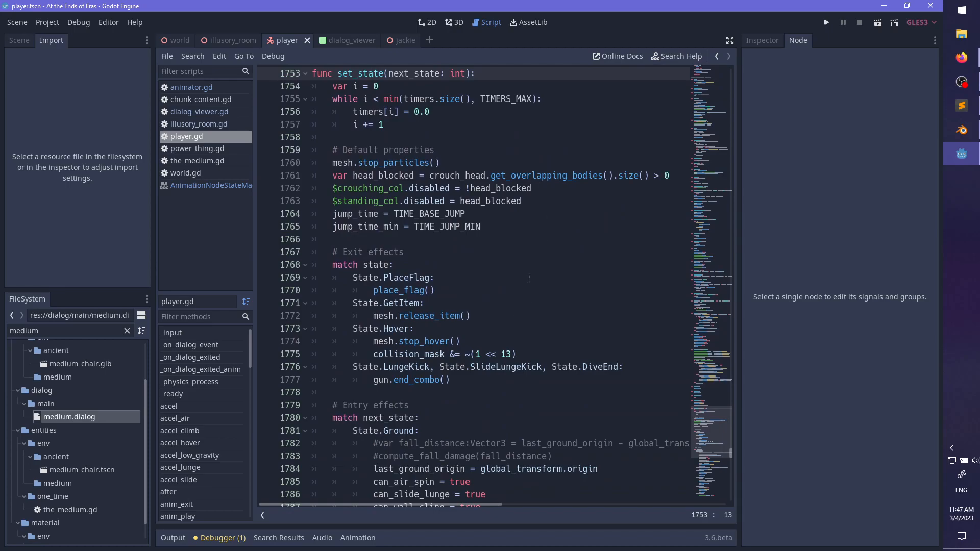
scroll(528, 278, "down", 14)
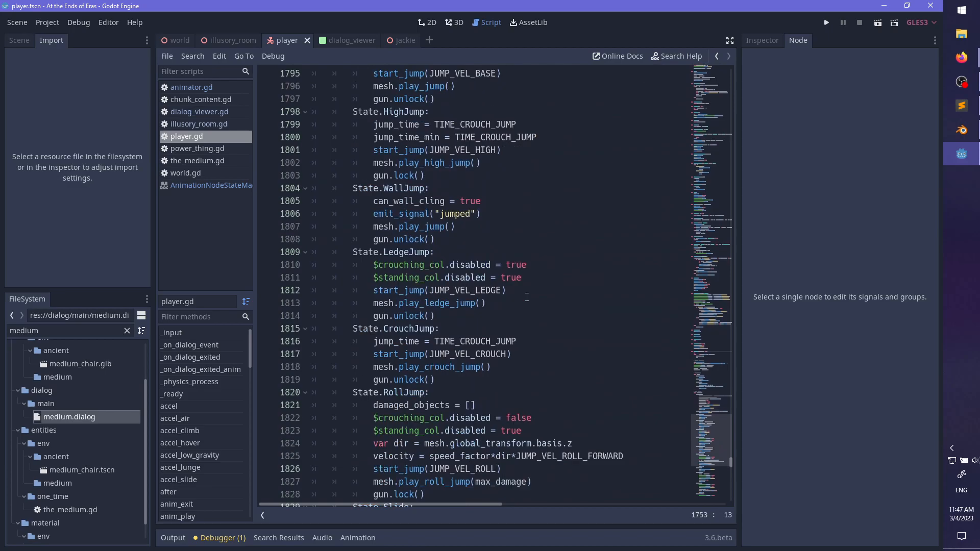
scroll(527, 296, "down", 6)
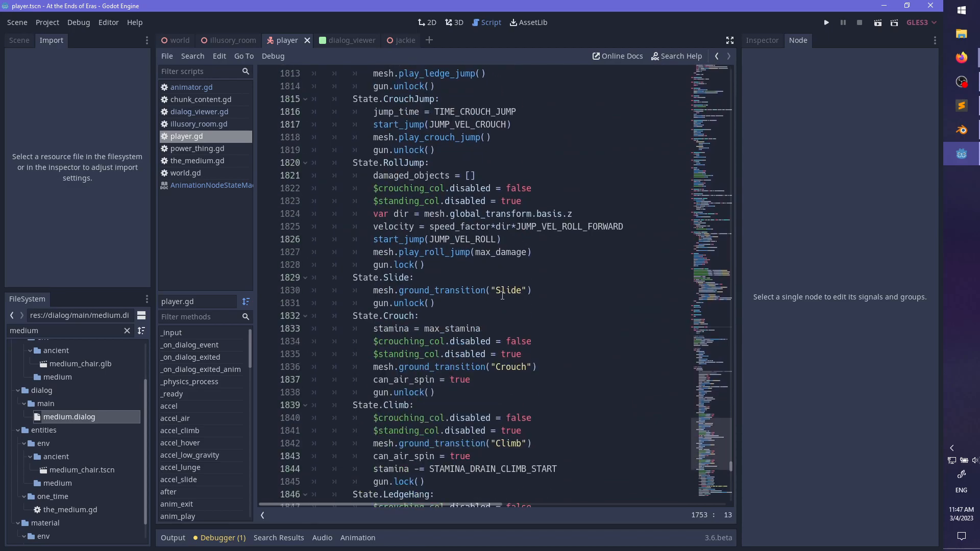
scroll(503, 295, "down", 17)
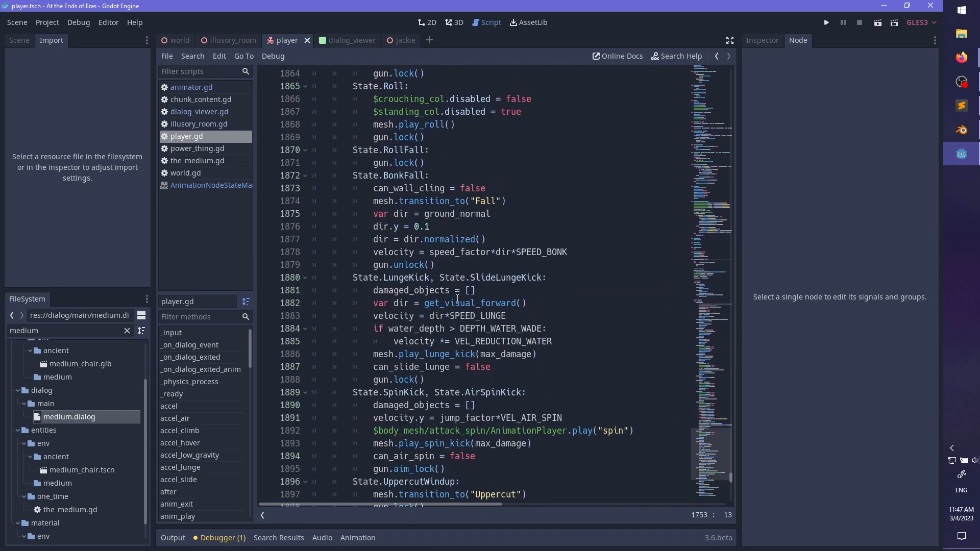
scroll(458, 299, "down", 18)
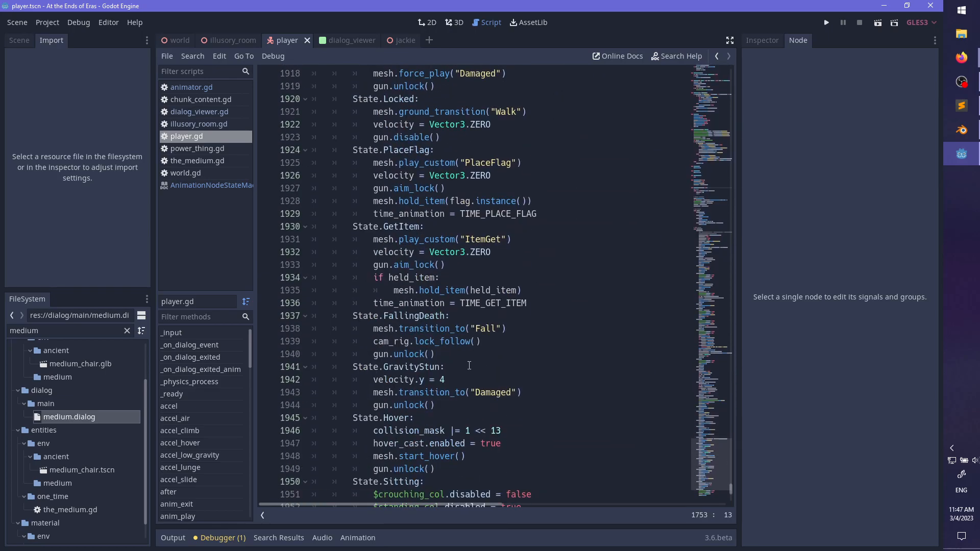
scroll(473, 317, "down", 4)
- Search player.gd for State.Locked and step through its uses as far as the State.Locked case in set_state()
left_click(590, 341)
key("ctrl+f")
type("State")
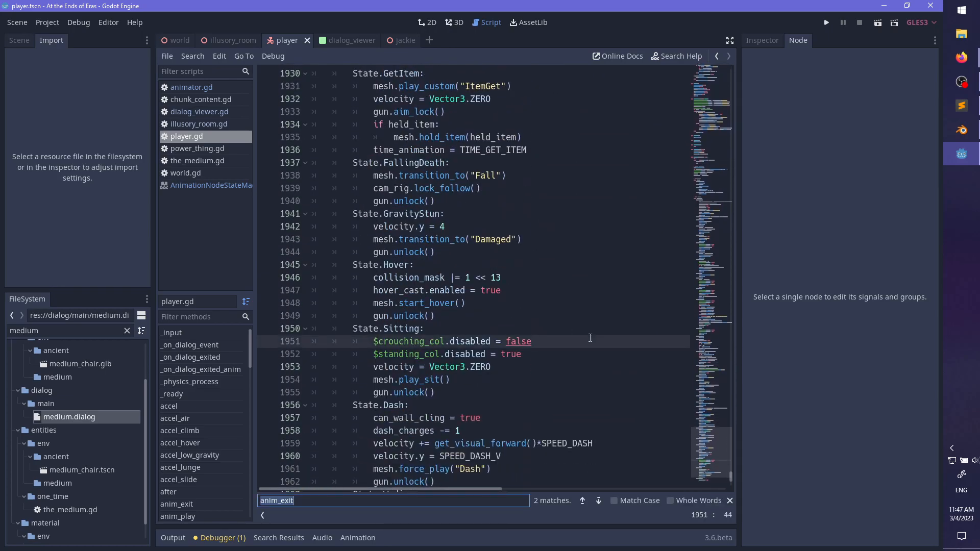
type(".Locked")
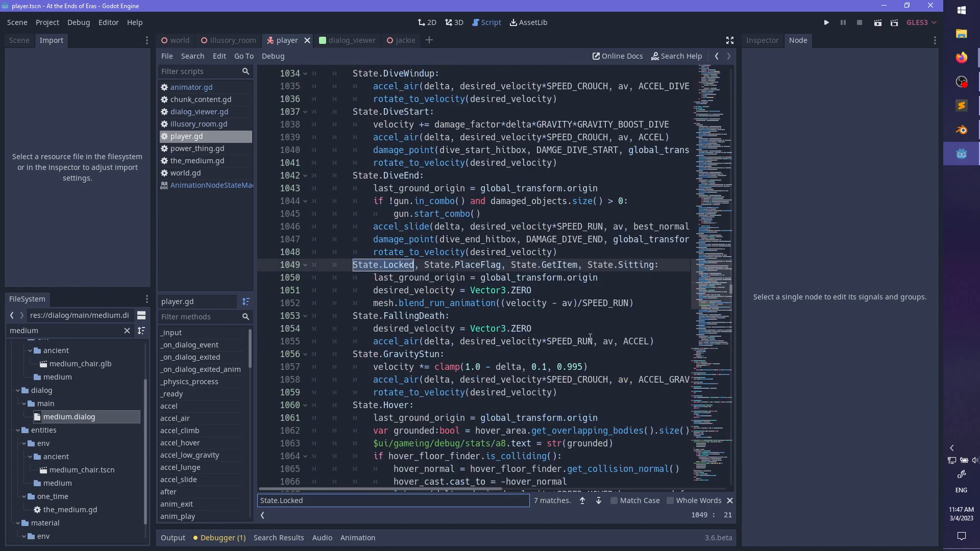
key("Return")
key("Return")
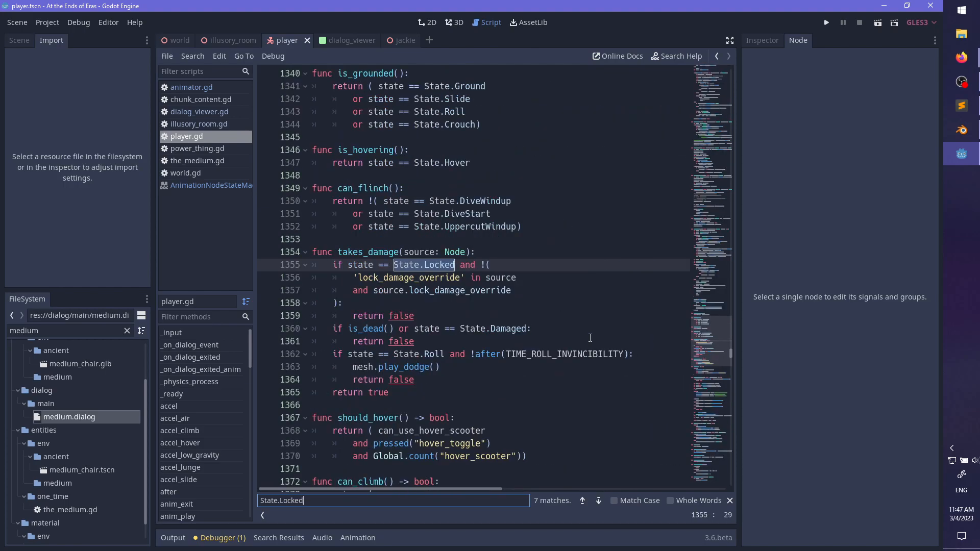
key("Return")
key("Return")
key("Return")
key("Return")
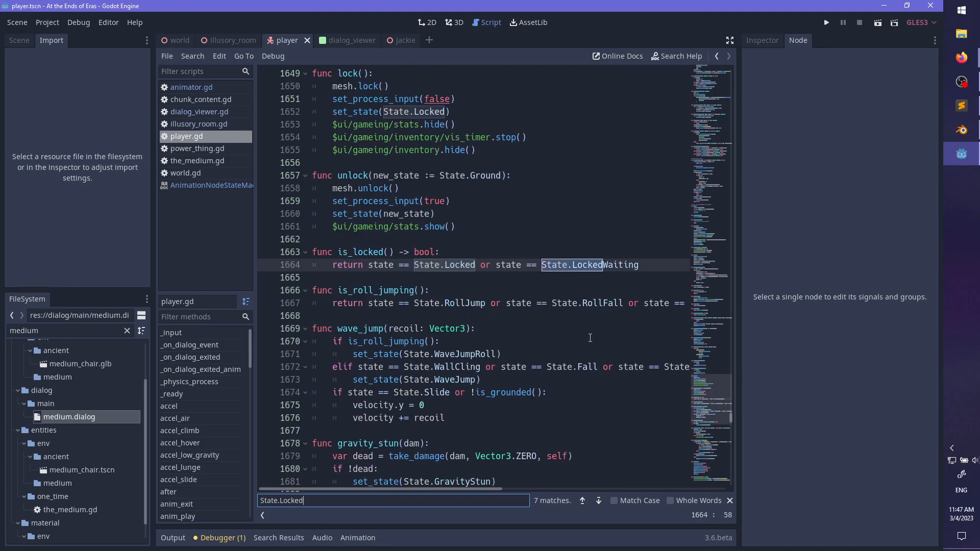
key("Escape")
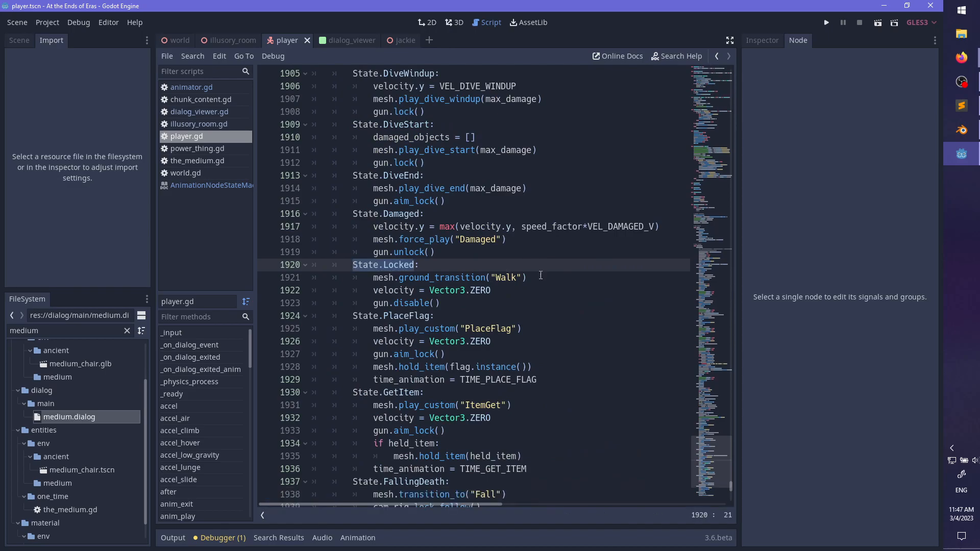
- Delete mesh.ground_transition("Walk") from set_state()'s State.Locked case, extend the case label with State.LockedWaiting, and save the script
left_click_drag(541, 276, 546, 266)
key("BackSpace")
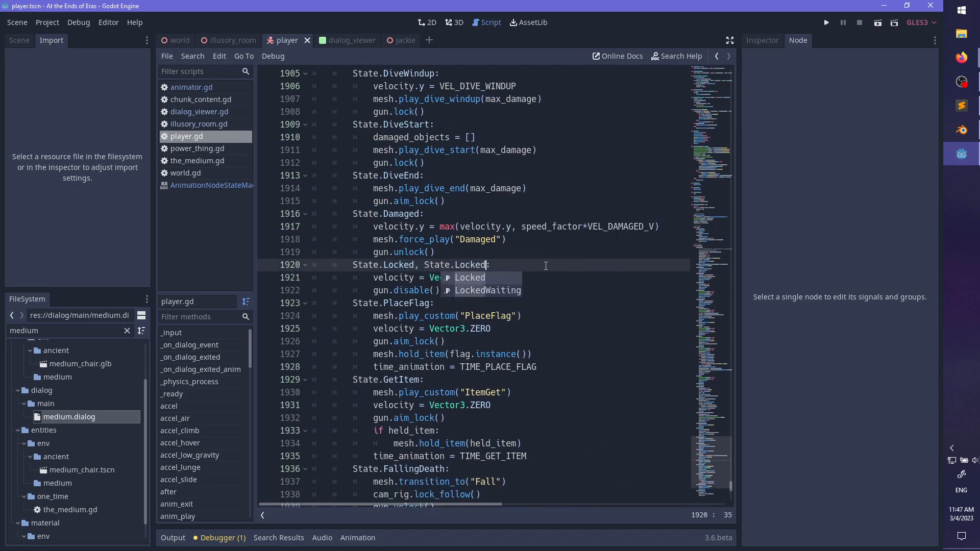
key("ctrl+s")
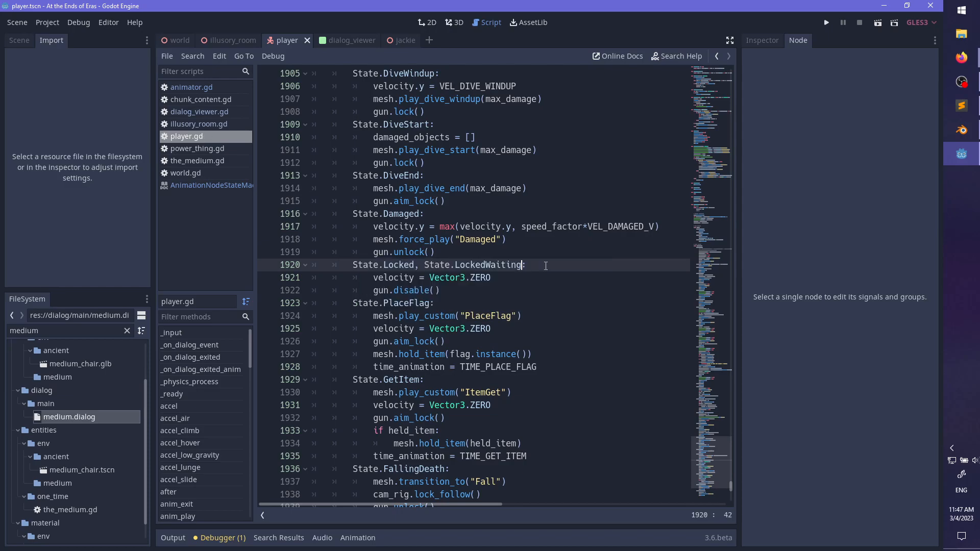
left_click(515, 294)
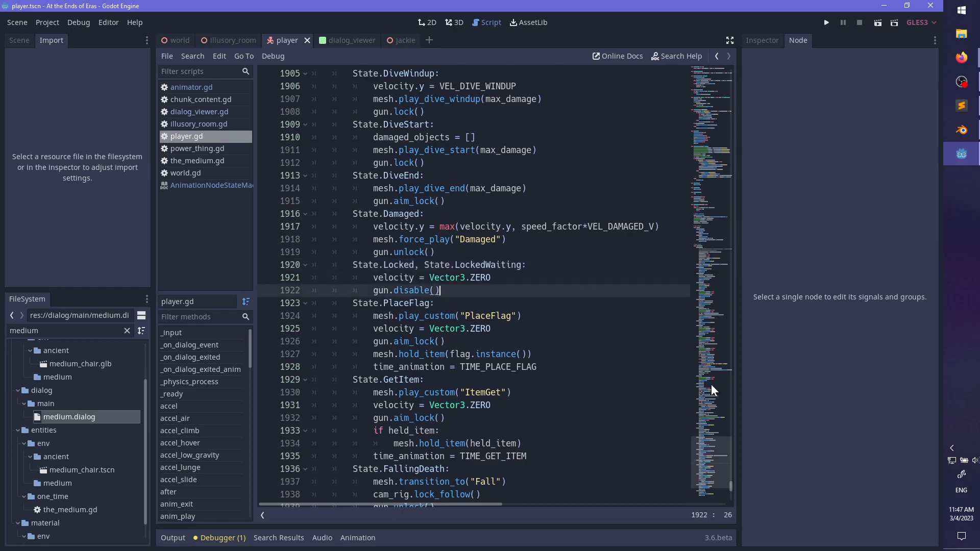
- Add a State.LockedWaiting: case at the end of the state-transition match, just before the if next_state != State.None check
left_click_drag(712, 386, 715, 249)
left_click(532, 366)
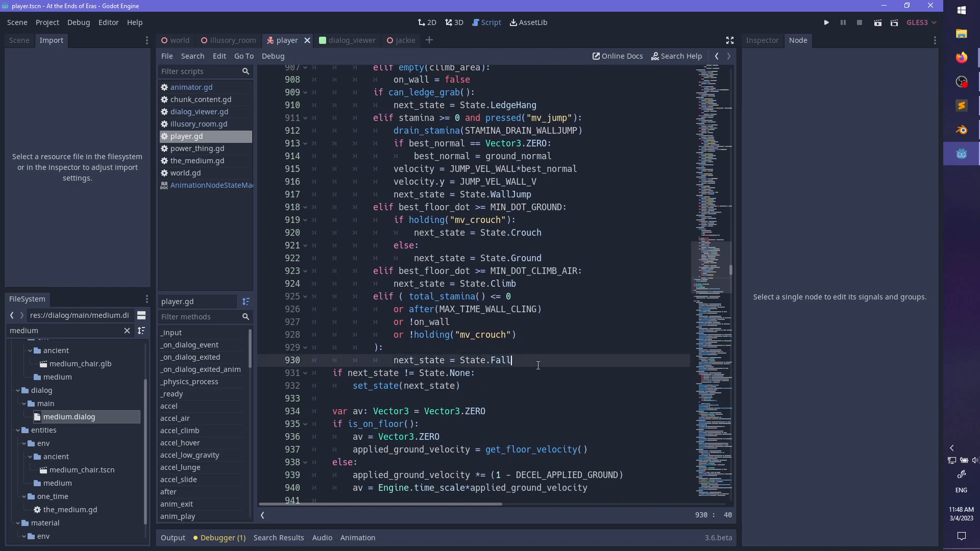
key("Return")
key("BackSpace")
key("BackSpace")
type("State.Locked")
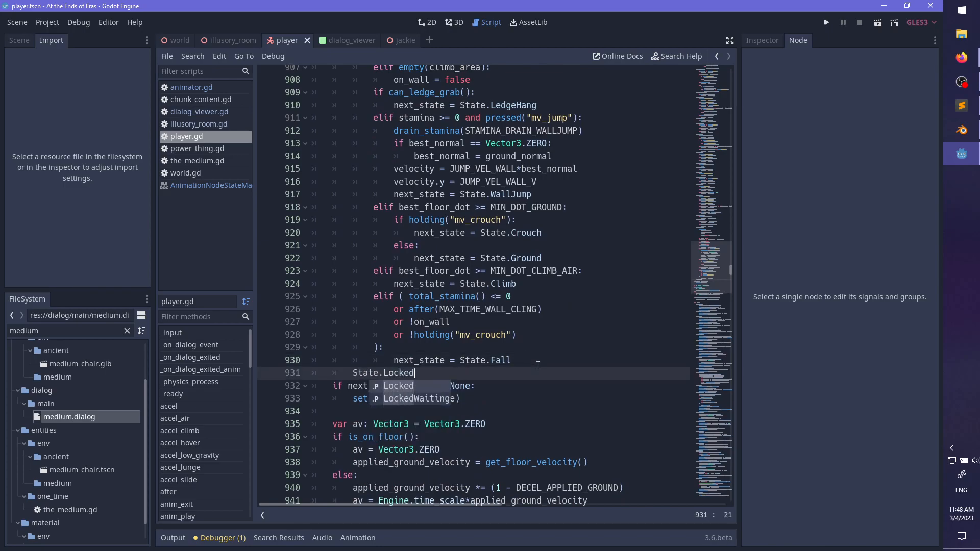
key("Escape")
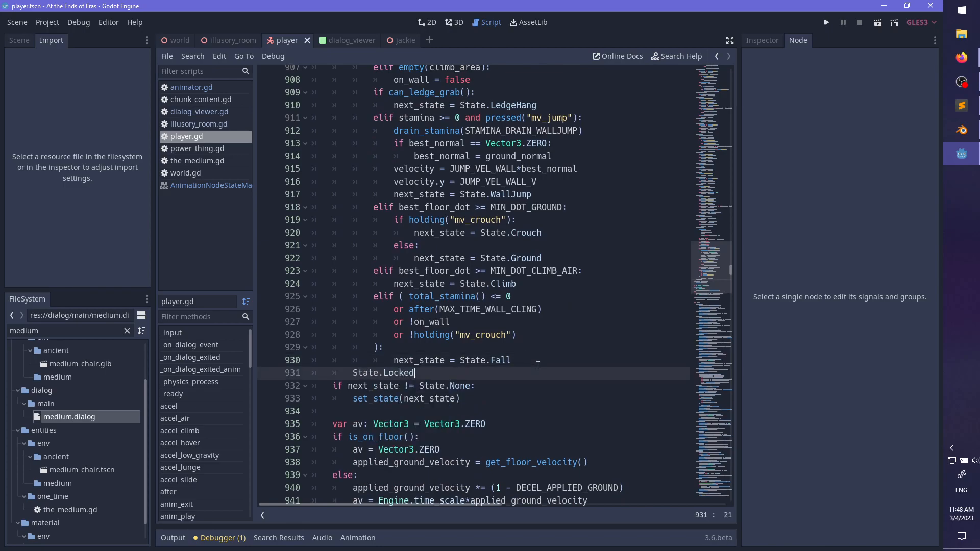
type("Waiting:")
key("Return")
- Inside the new State.LockedWaiting case, set next_state = State.Ground if mesh.body.get_current_node() == "Walk", and save the script
type("if ")
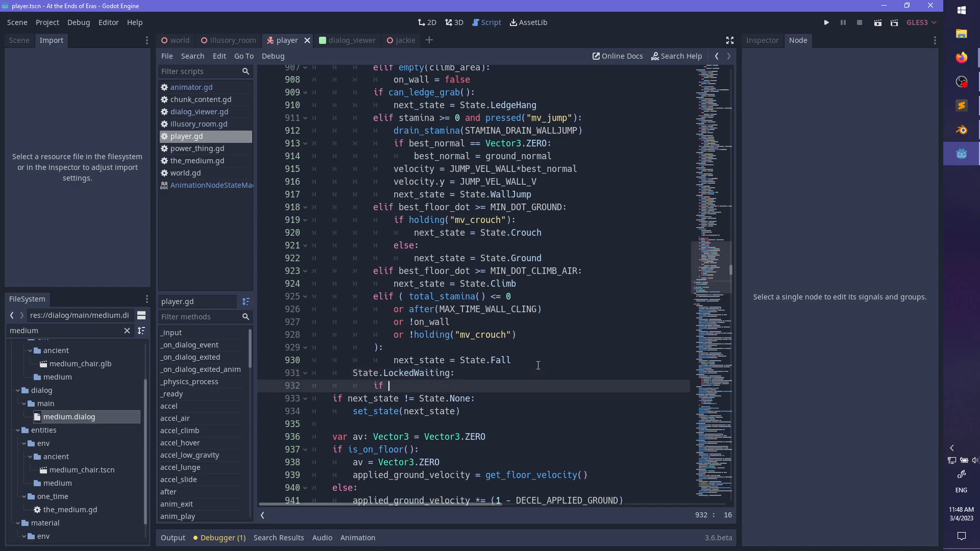
type("mesh.b")
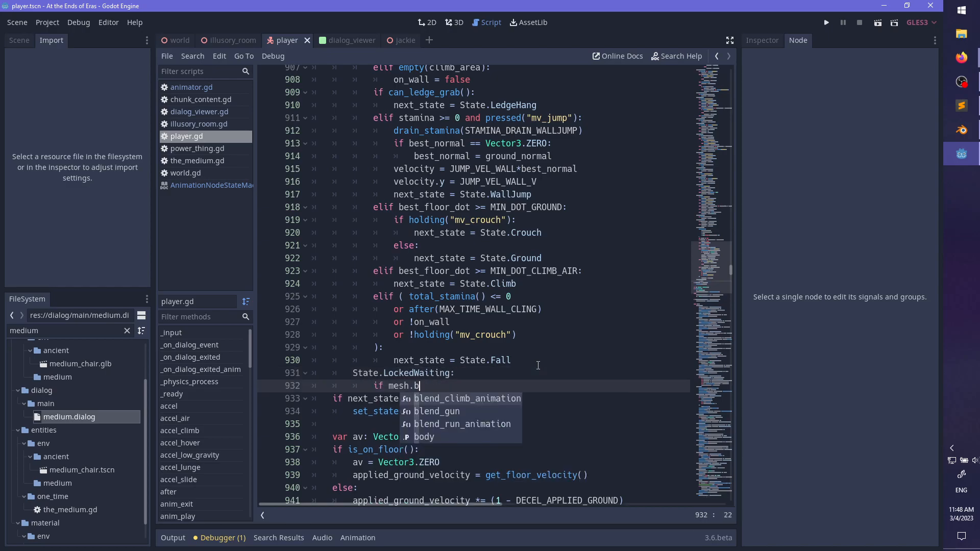
type("ody.get_curre")
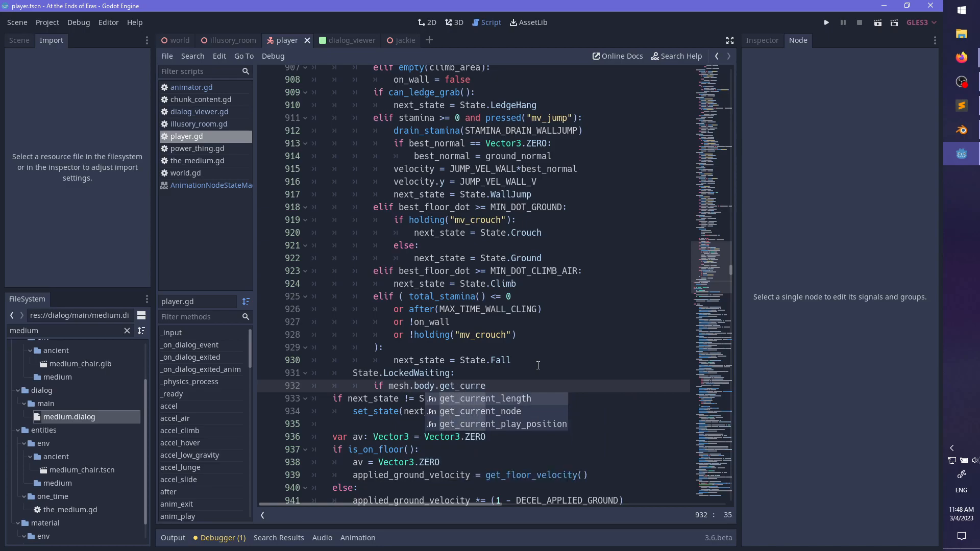
key("Down")
key("Return")
type("=")
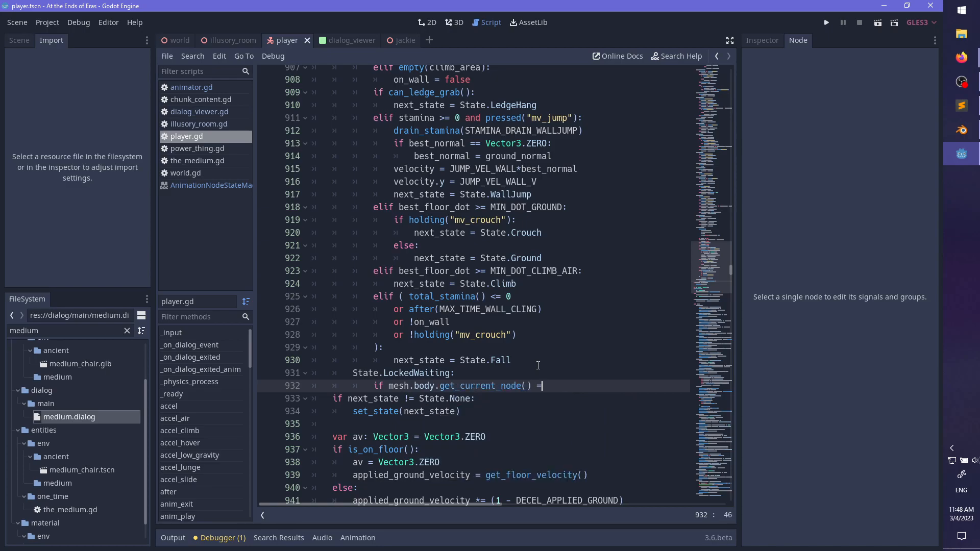
type("= \"Walk\":")
key("Return")
type("ne")
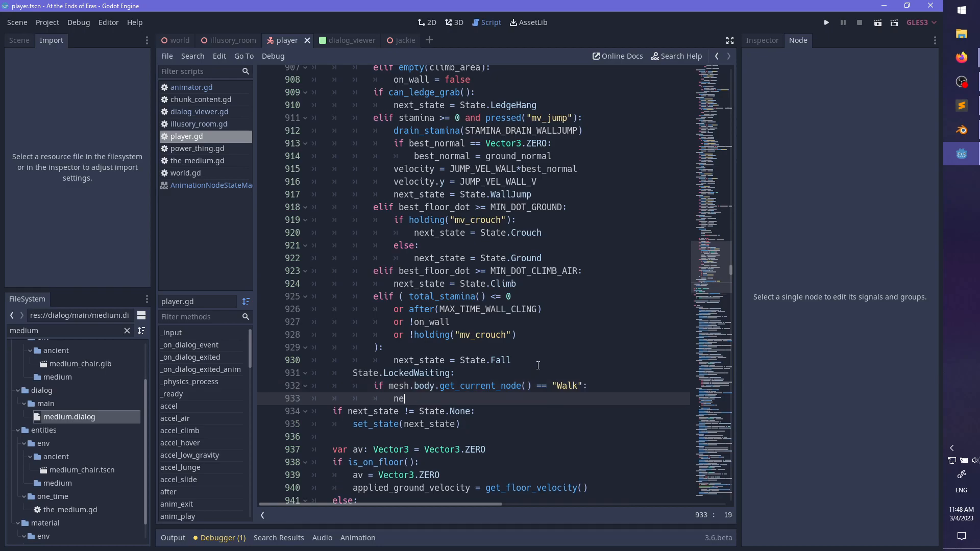
type("xt_state = State.Ground")
scroll(567, 358, "down", 3)
scroll(561, 296, "down", 1)
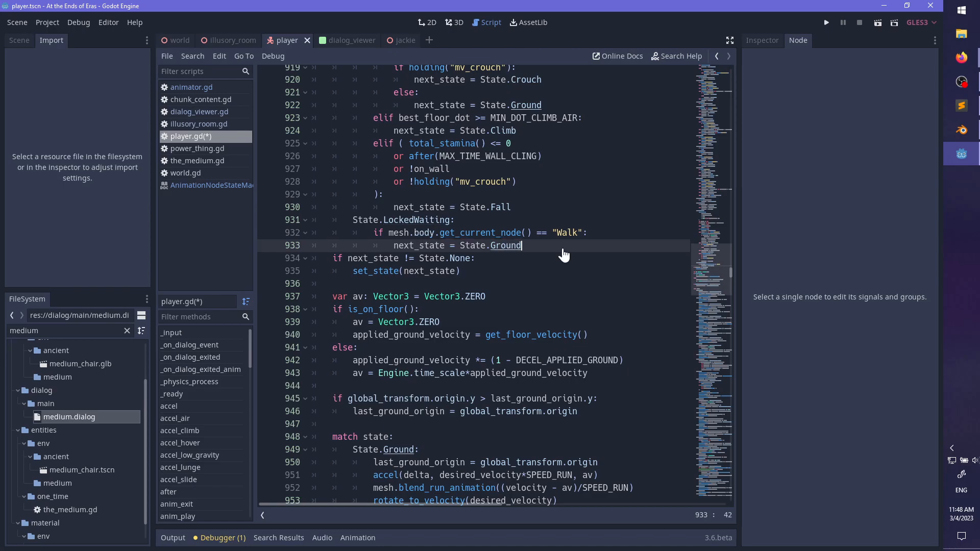
key("ctrl+s")
- Find the anim_exit() definition and insert mesh.unlock() as the first statement of its if unlock block
key("ctrl+f")
type("exit_anim")
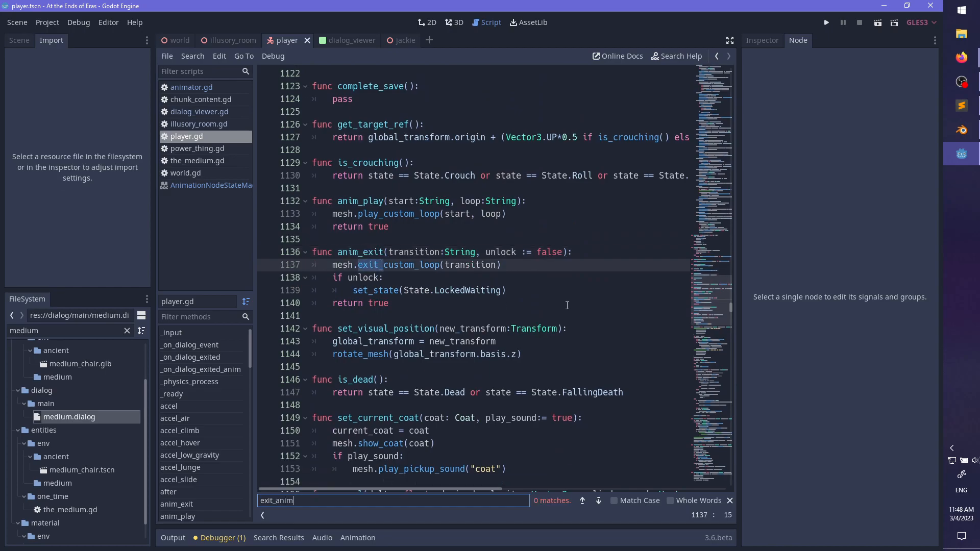
key("BackSpace")
key("BackSpace")
key("BackSpace")
key("BackSpace")
key("BackSpace")
key("BackSpace")
key("BackSpace")
key("BackSpace")
key("BackSpace")
type("anim_exit")
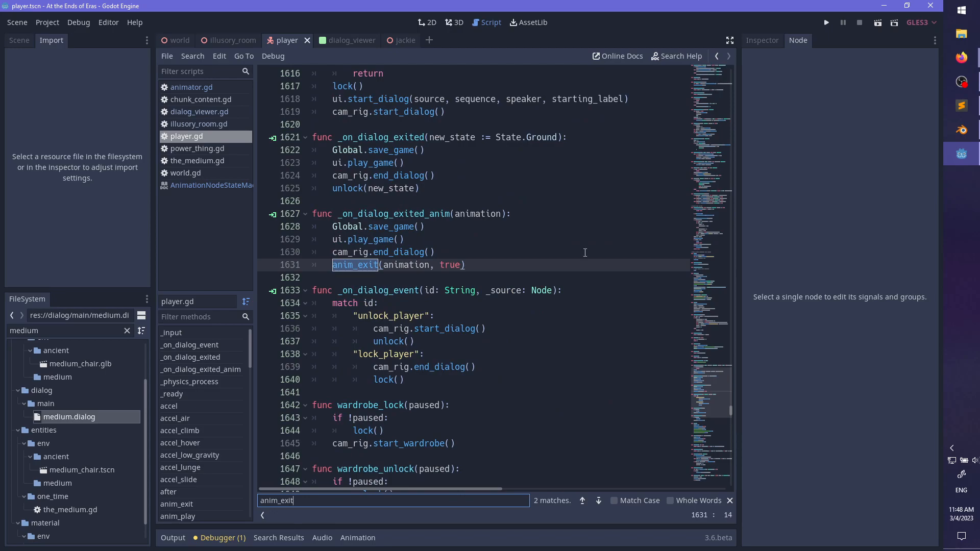
key("Return")
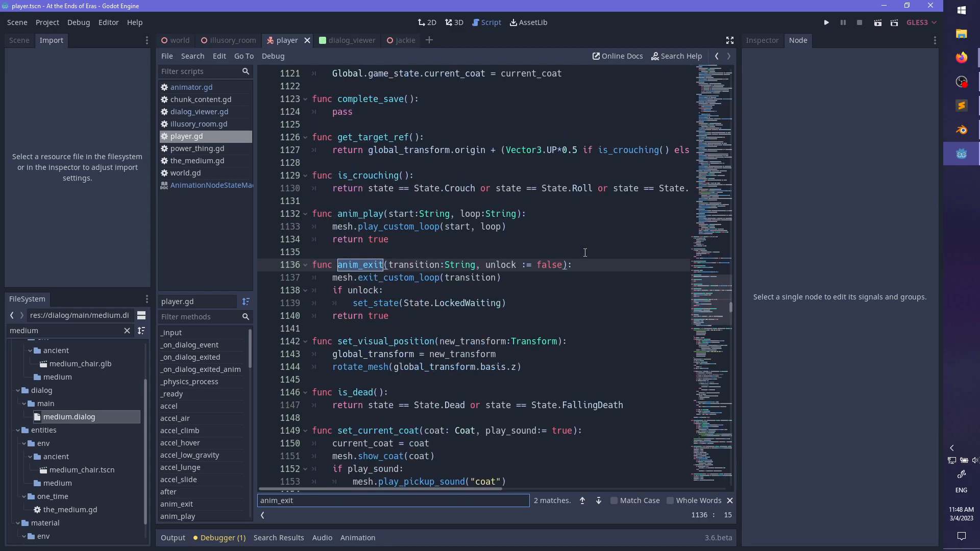
left_click(463, 290)
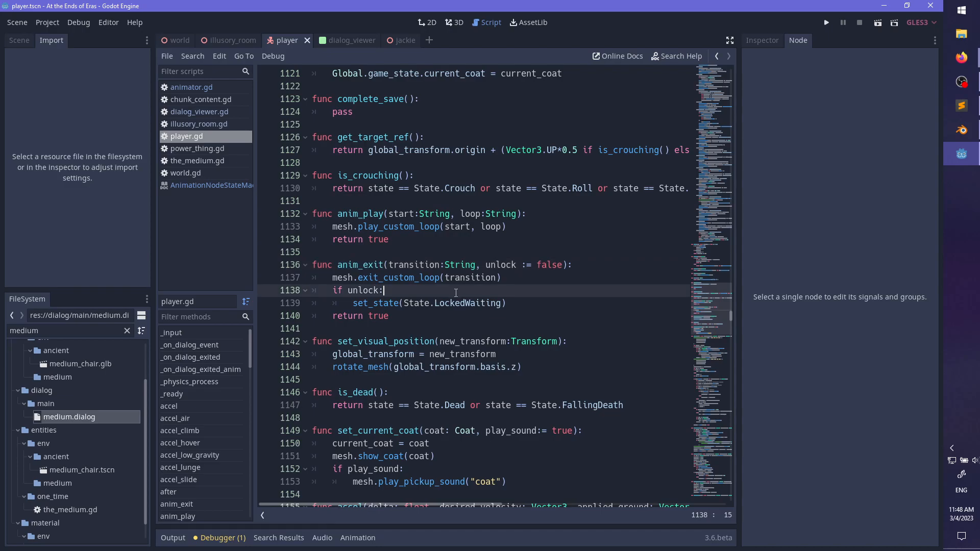
key("Return")
type("mesh.unlock()")
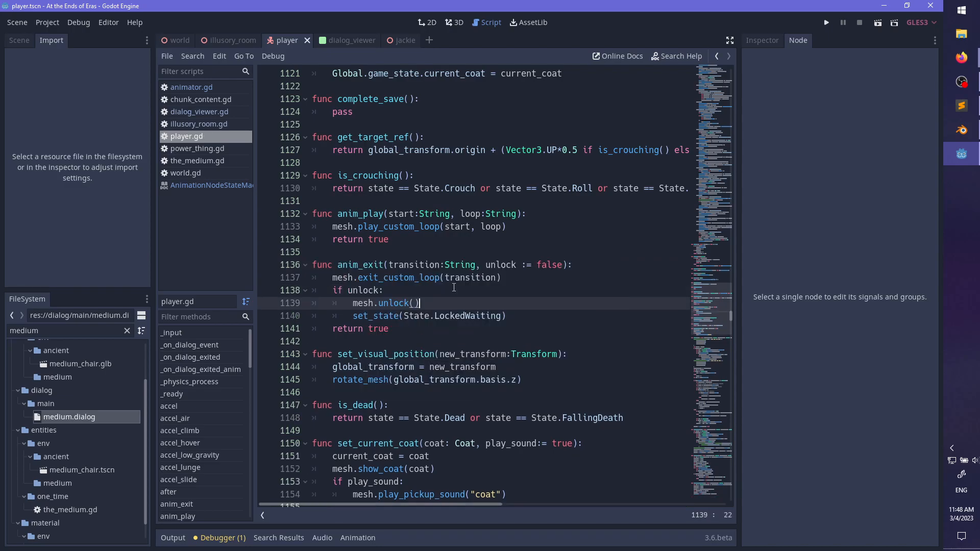
- Find the unlock() function definition and examine the calls it makes, starting with mesh.unlock()
key("ctrl+f")
type("unlock")
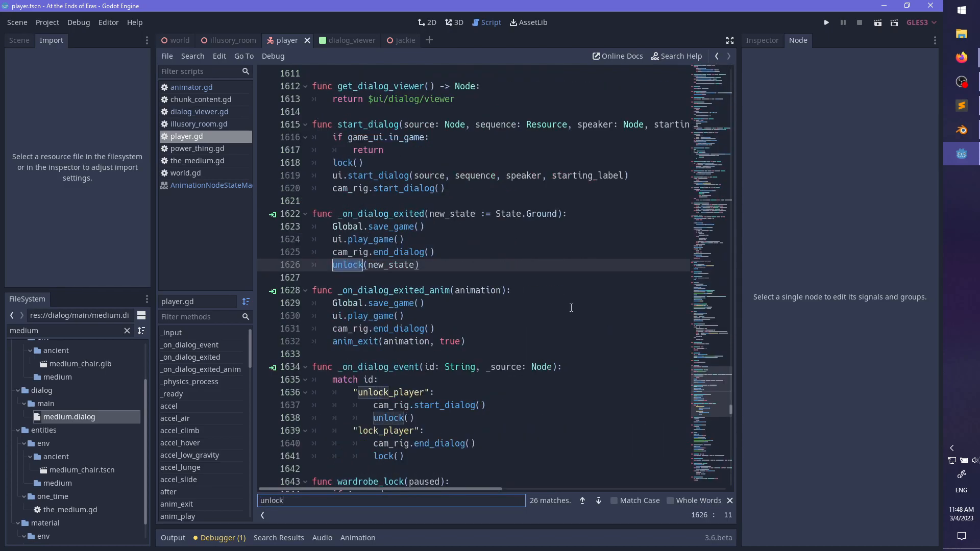
key("Escape")
left_click(361, 267, "ctrl")
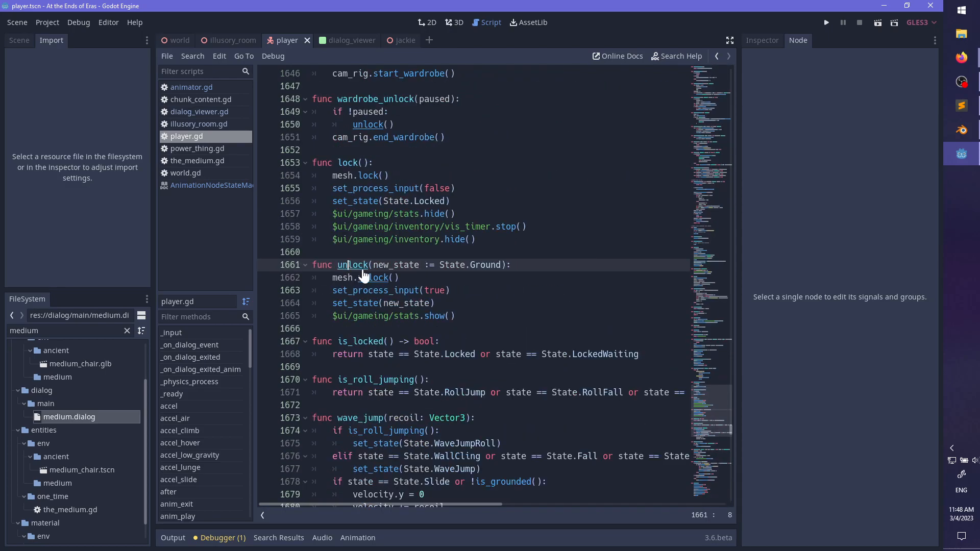
left_click_drag(400, 278, 326, 278)
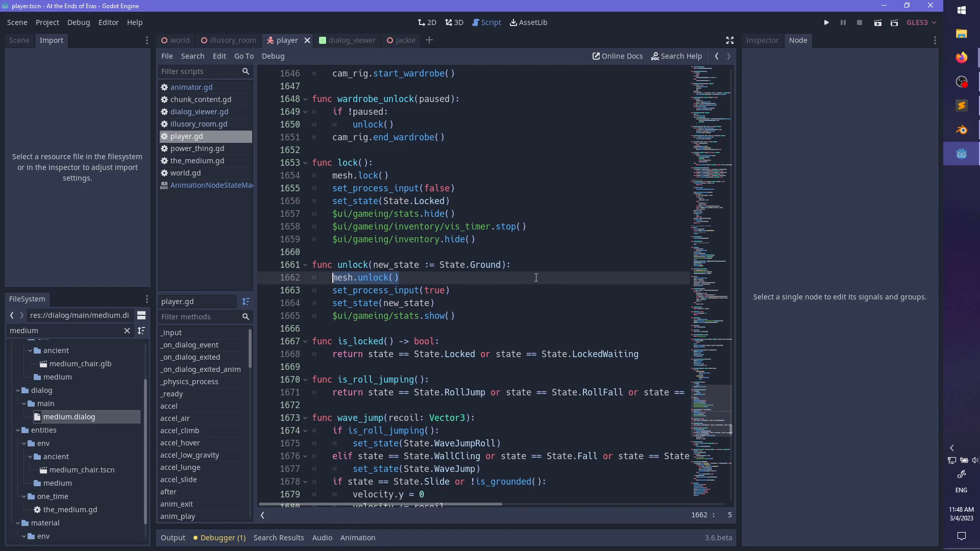
- Search the script for lockedWaiting and review its uses as far as the case in set_state()
key("ctrl+f")
type("l")
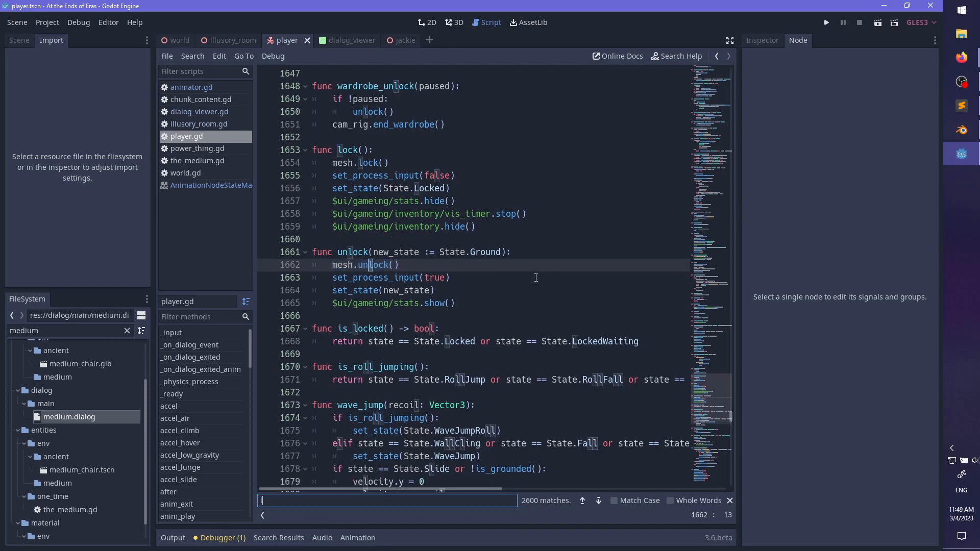
type("ockedWaiting")
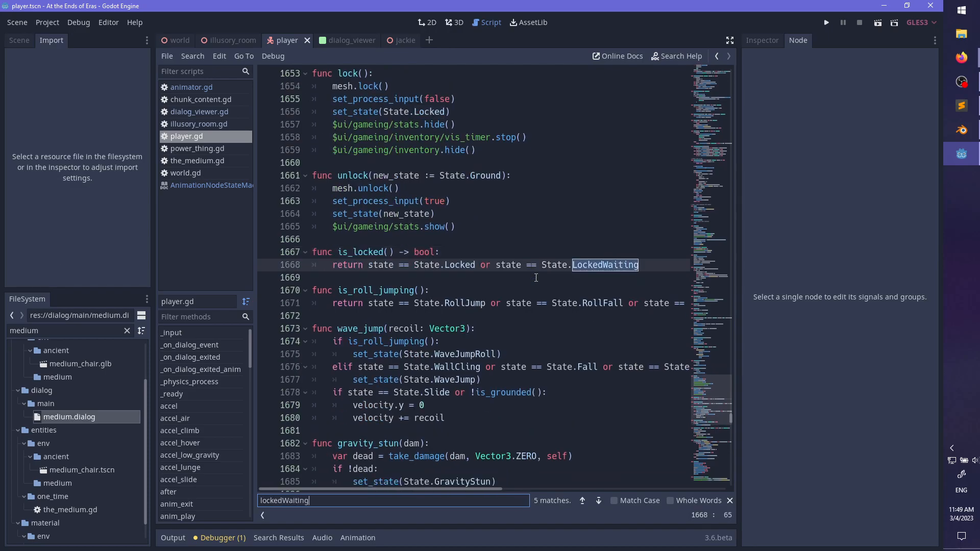
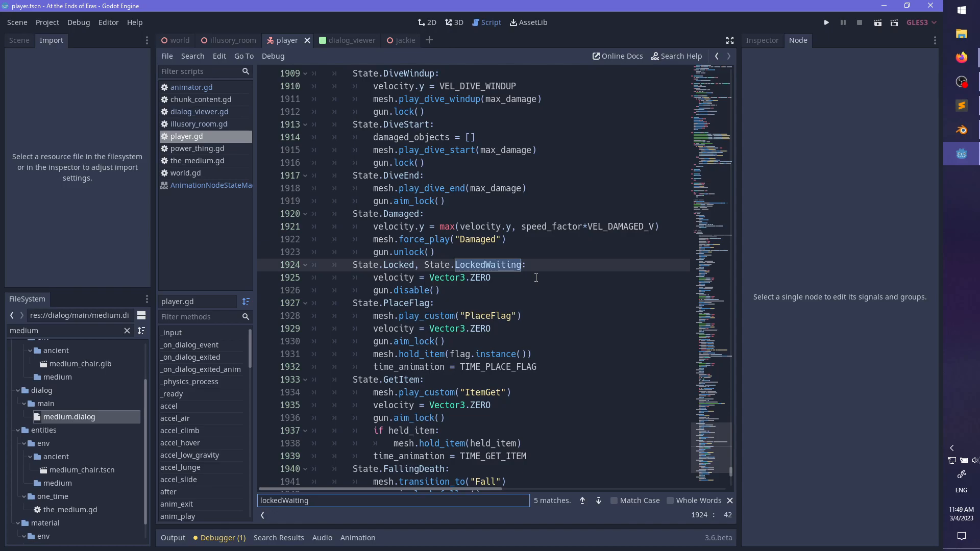
- Search the script for State.Locked and review its uses as far as the shared State.Locked case in the physics match block
key("ctrl+a")
type("State.")
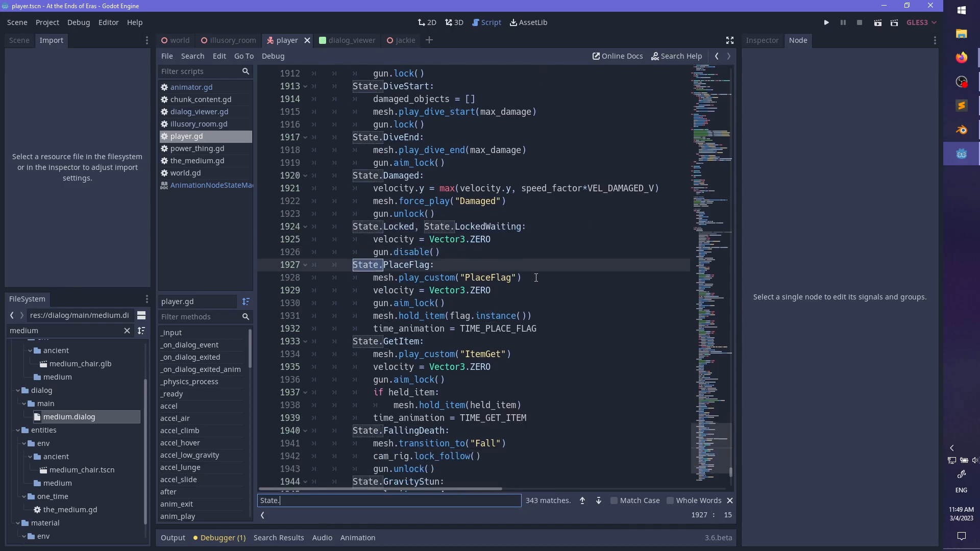
type("Locked:")
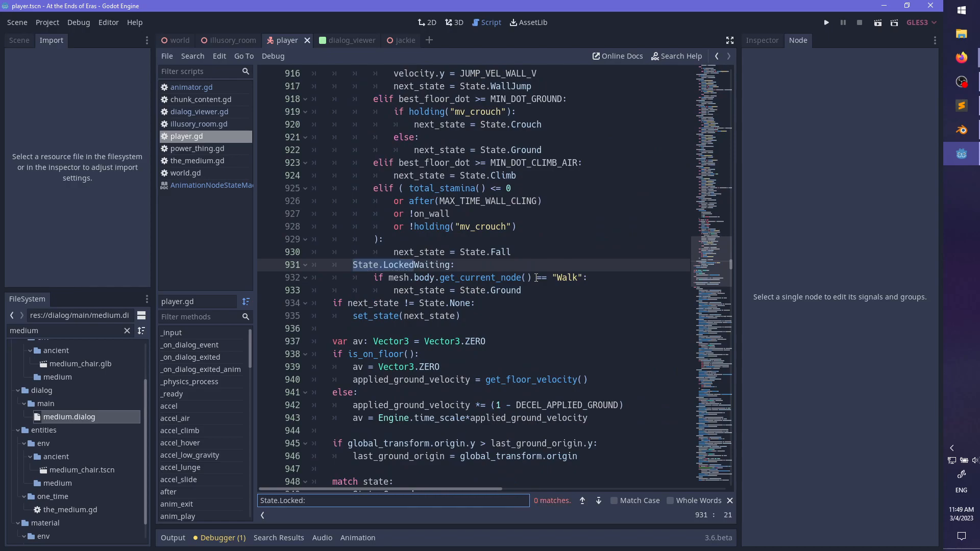
key("BackSpace")
key("Return")
key("Return")
key("Return")
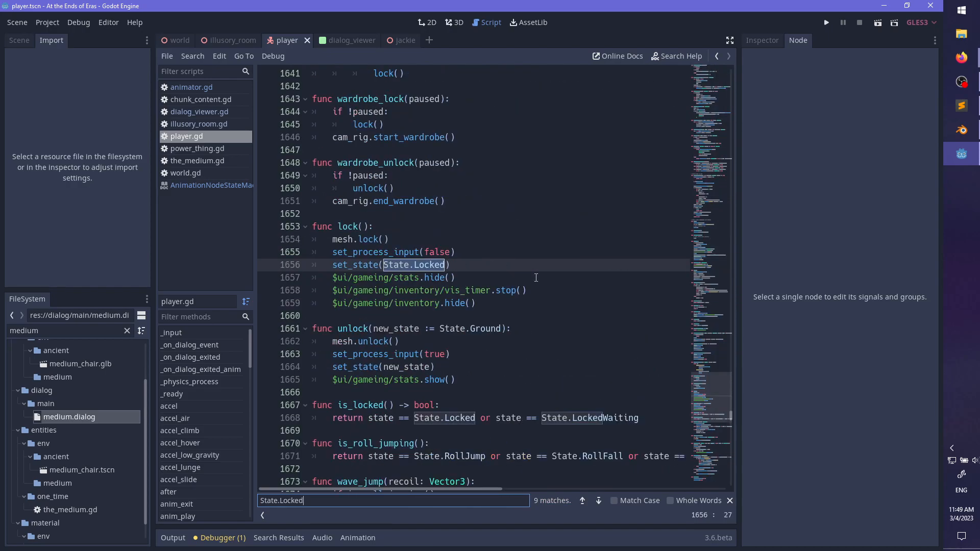
key("Return")
key("Return")
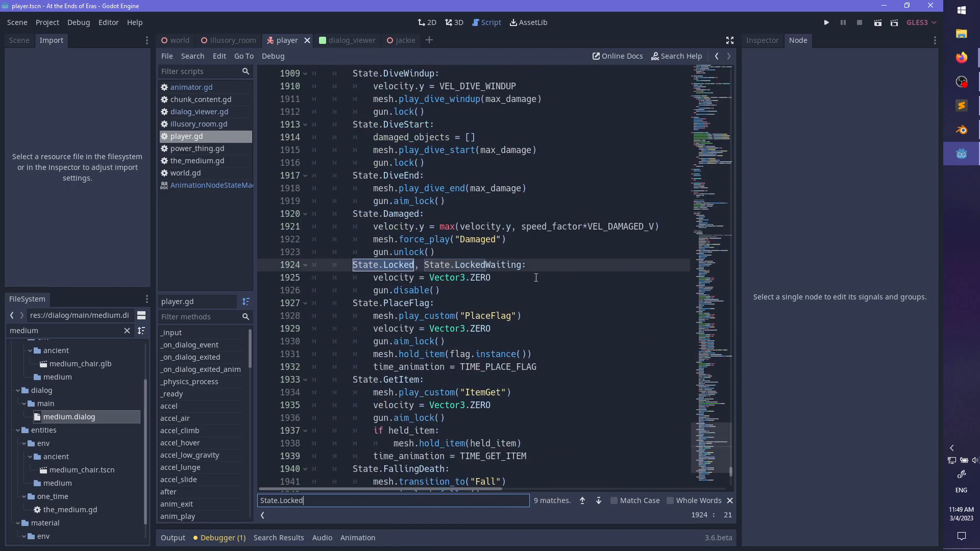
key("Return")
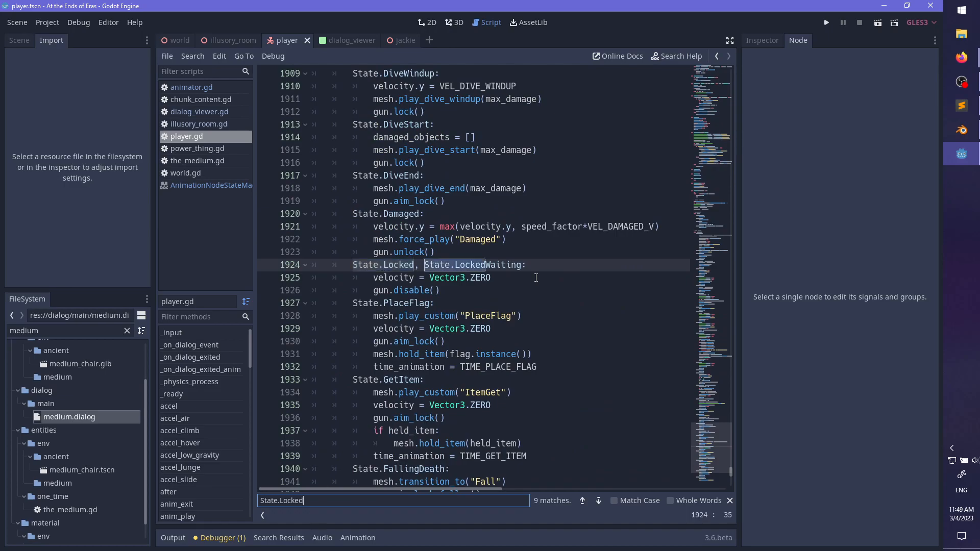
key("Return")
scroll(536, 278, "down", 15)
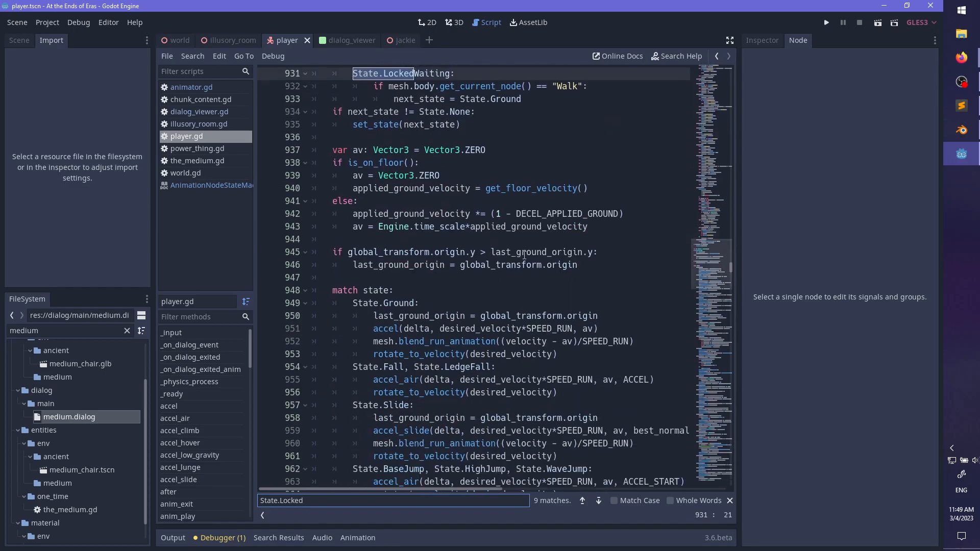
scroll(437, 295, "down", 17)
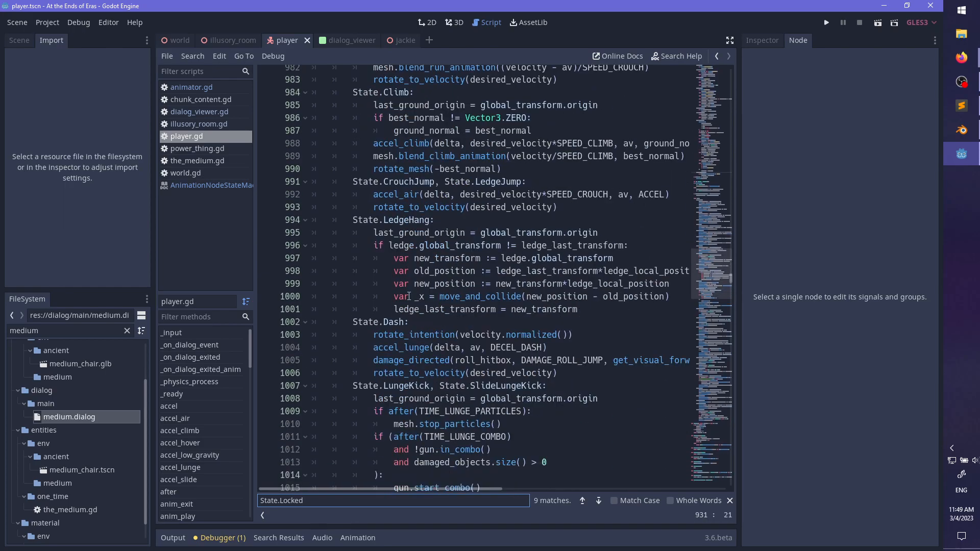
key("Escape")
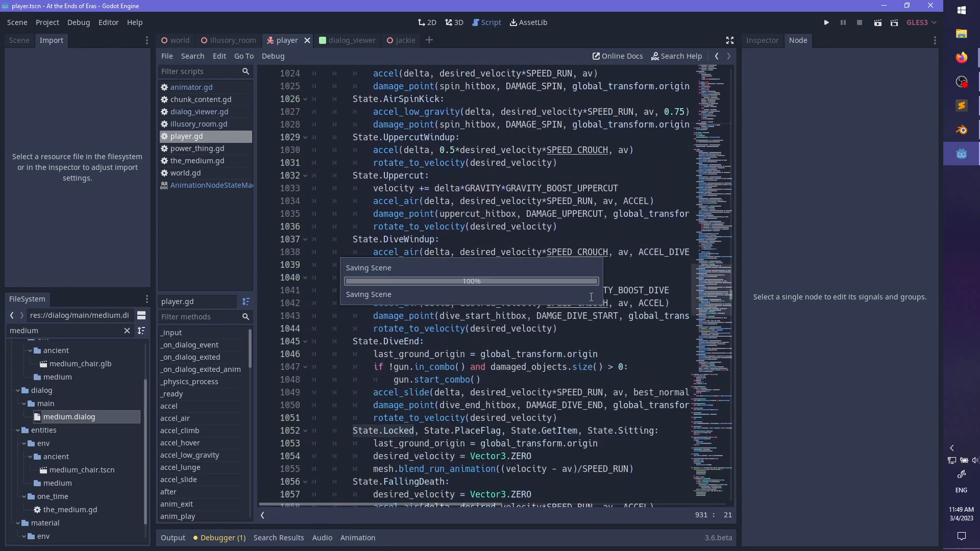
- Add State.LockedWaiting after State.Locked in the case shared with State.PlaceFlag, State.GetItem and State.Sitting, and save the script
left_click(416, 431)
type("State.Locked")
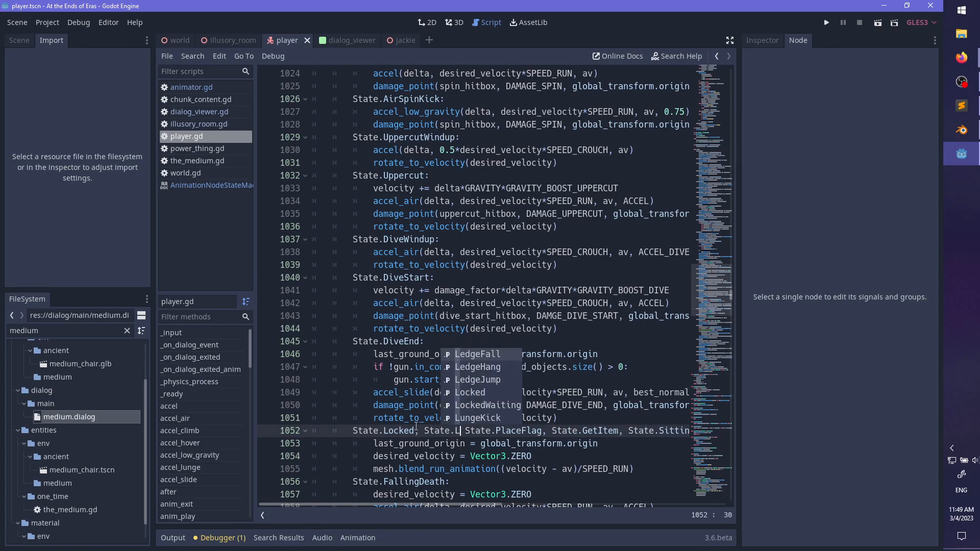
type("Waiting,")
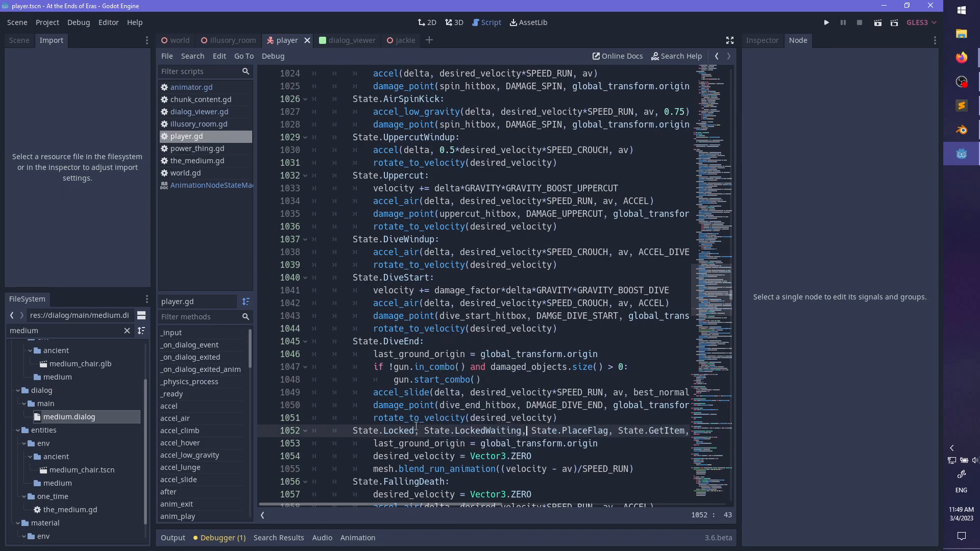
left_click_drag(464, 506, 523, 507)
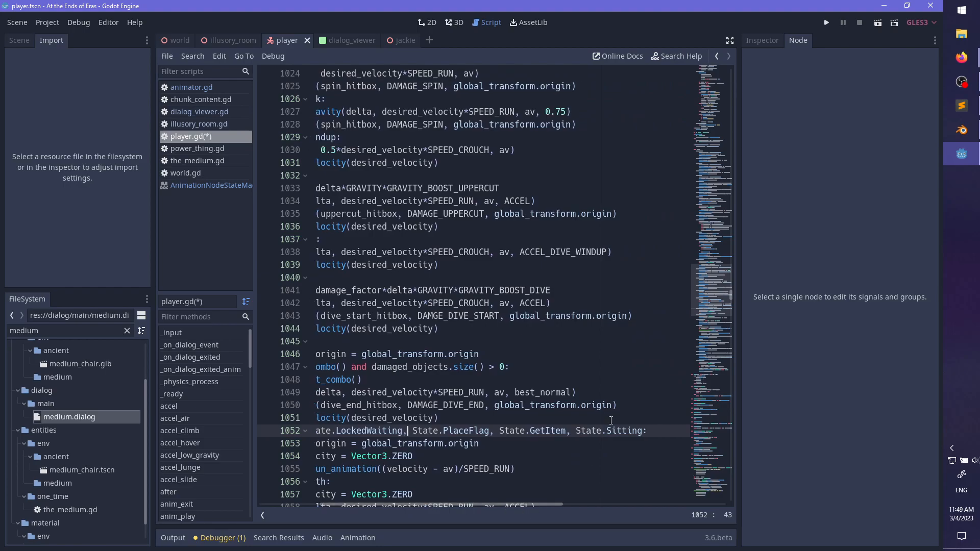
left_click_drag(642, 432, 408, 432)
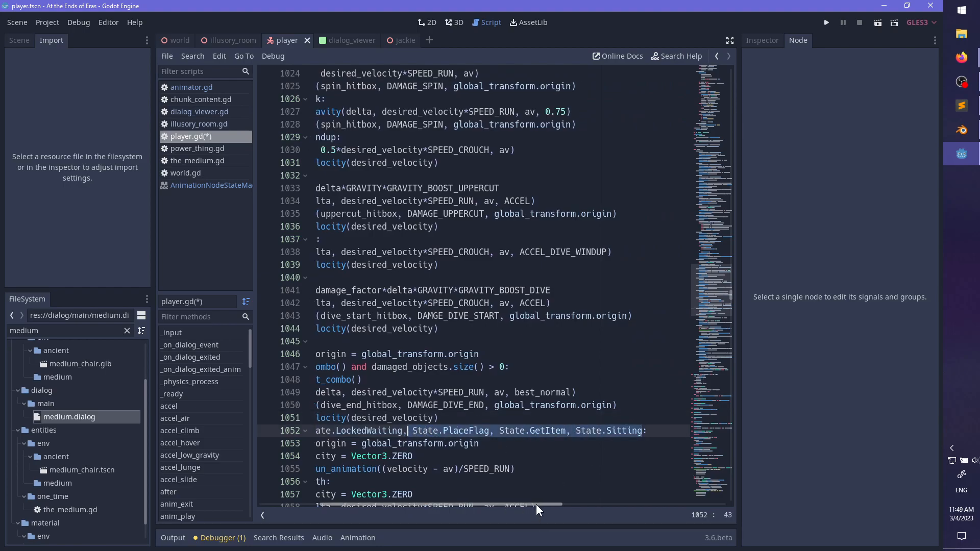
left_click_drag(536, 505, 480, 504)
scroll(535, 437, "down", 2)
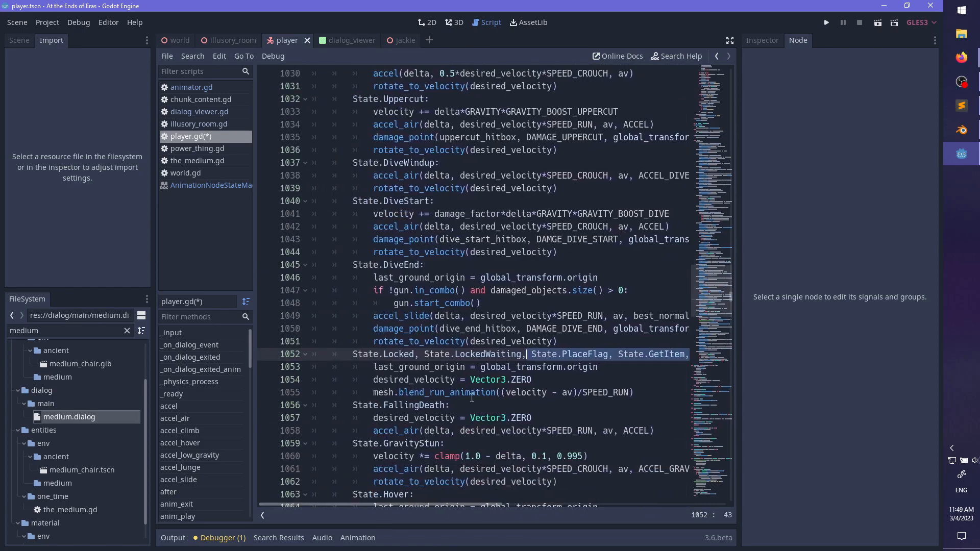
left_click(461, 380)
key("ctrl+s")
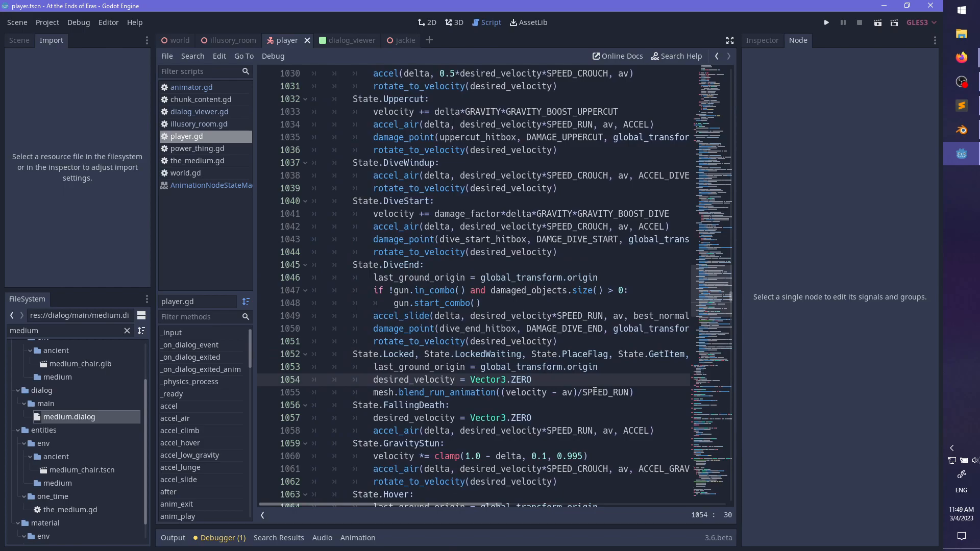
key("ctrl+s")
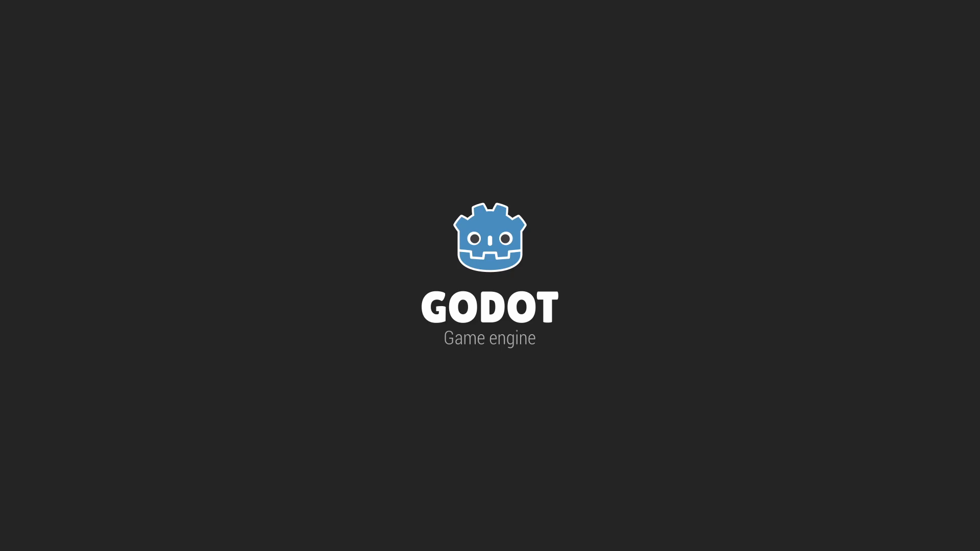
- Playtest leaving the chair dialog in the running game, and stop the game
key("w")
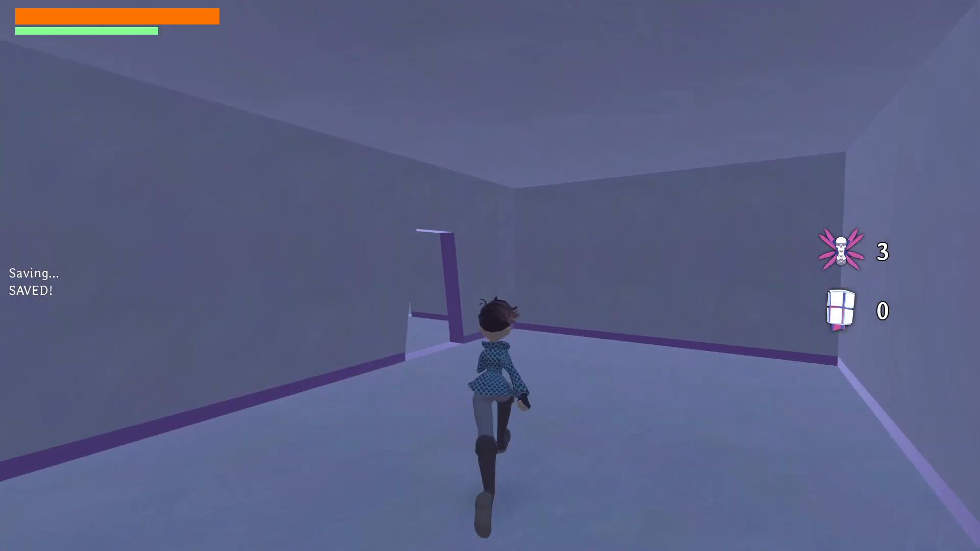
key("w")
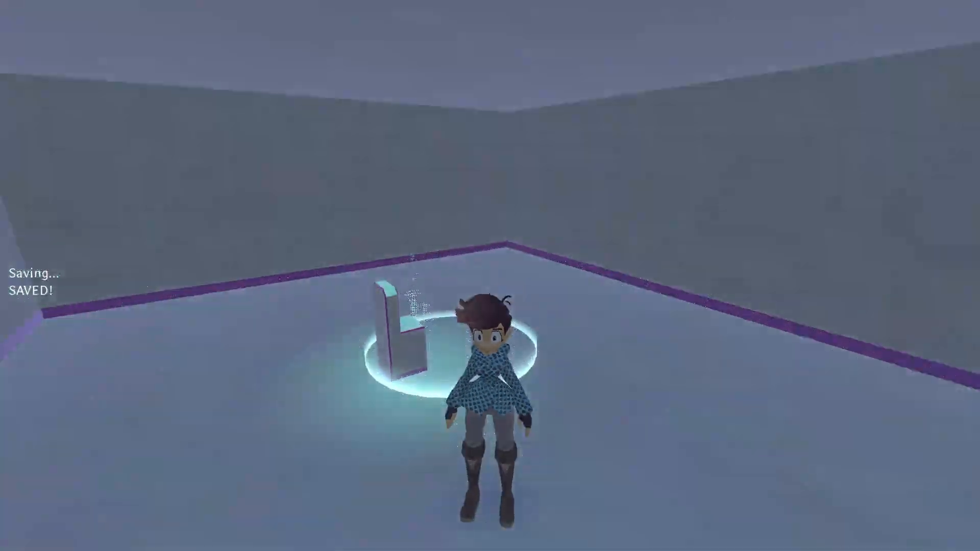
key("F8")
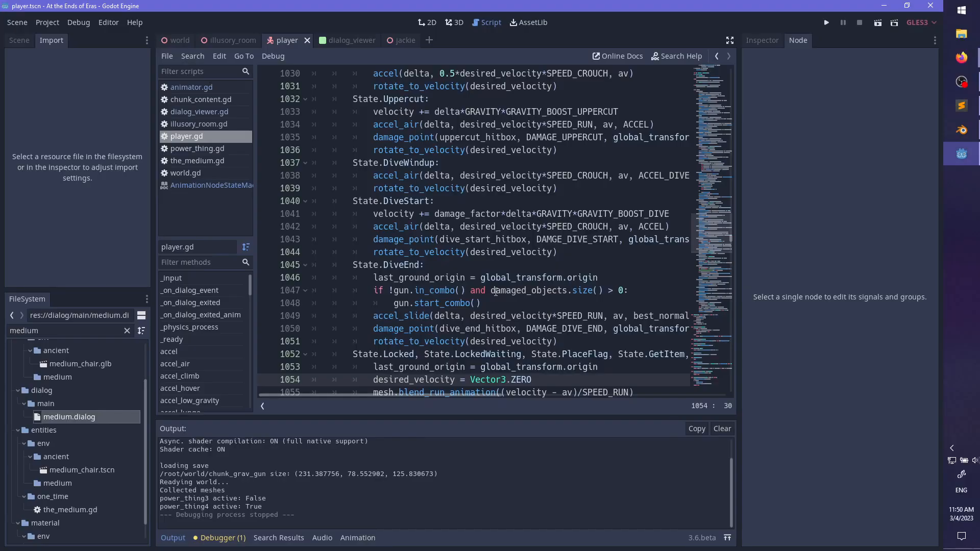
- Search the script for LockedWai and review each use, from anim_exit() around to the state transition case
left_click(502, 307)
key("ctrl+f")
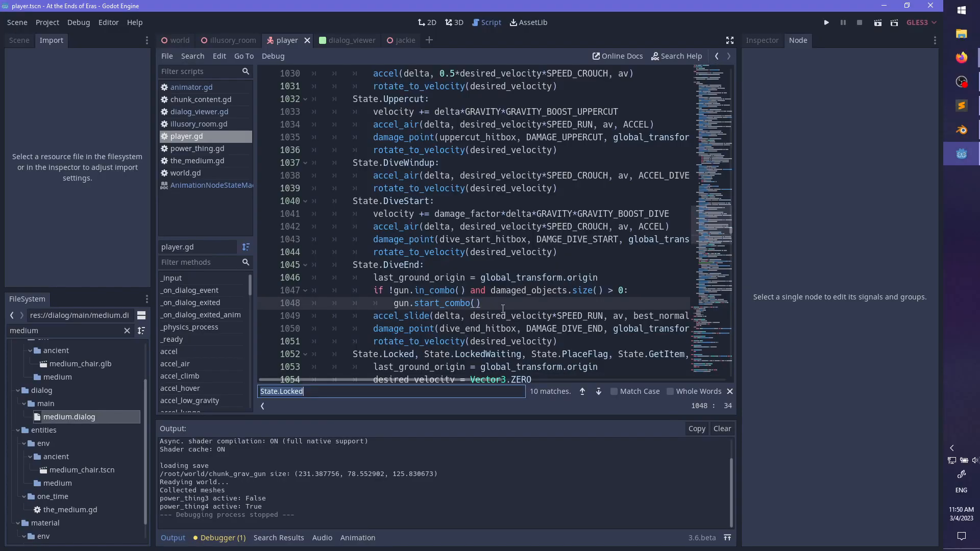
type("LockeWa")
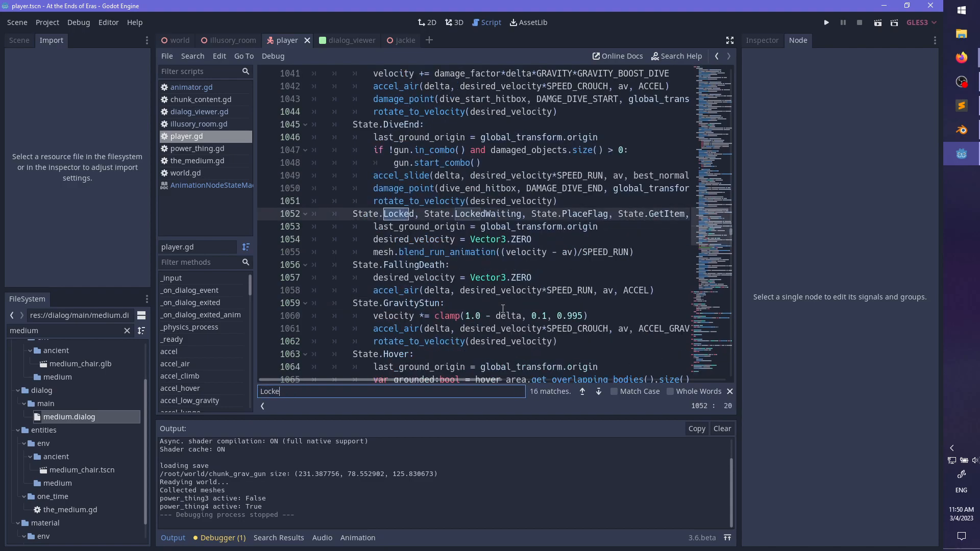
key("BackSpace")
key("BackSpace")
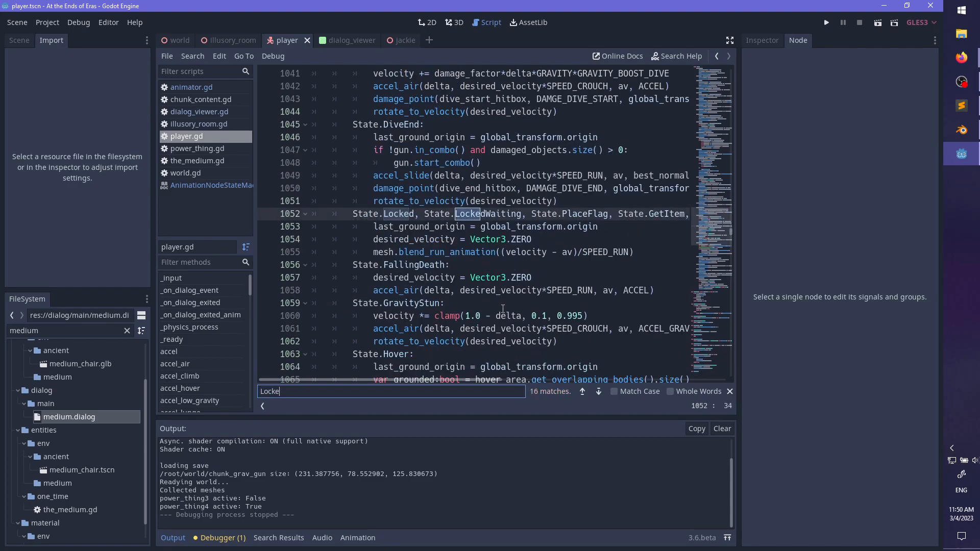
key("Escape")
key("ctrl+f")
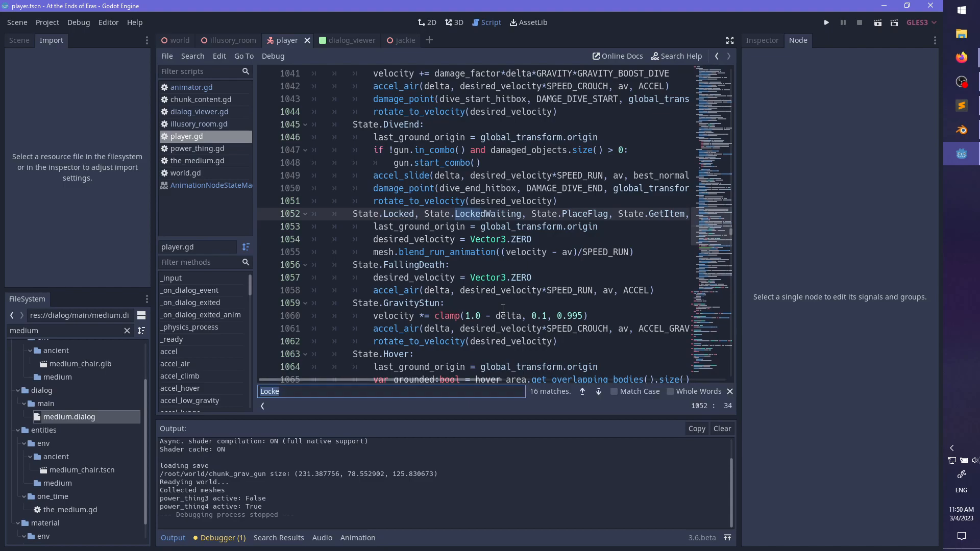
type("LockedWai")
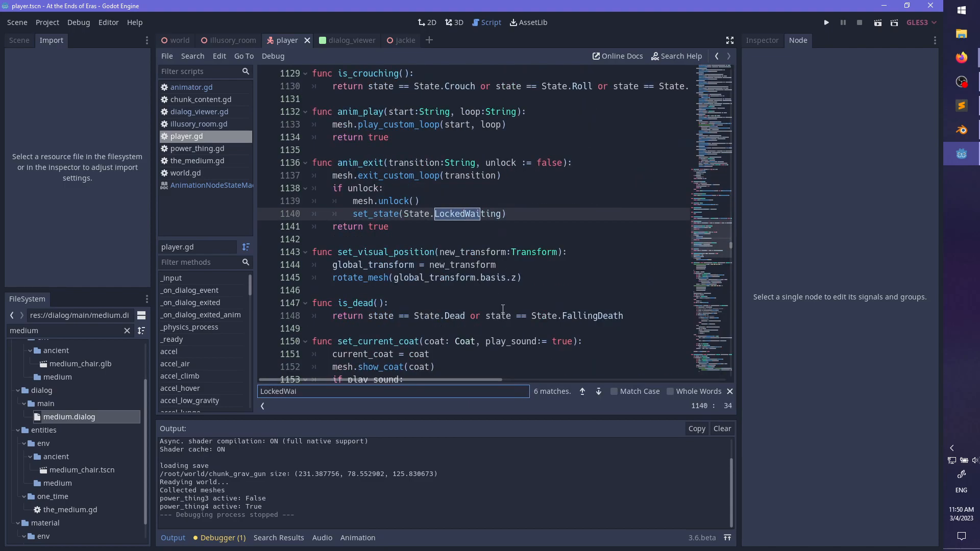
key("Return")
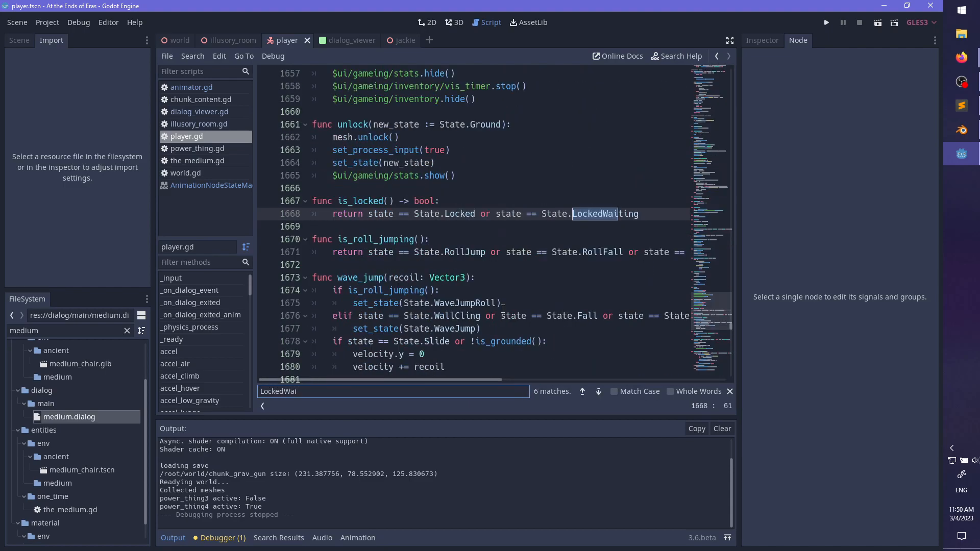
key("Return")
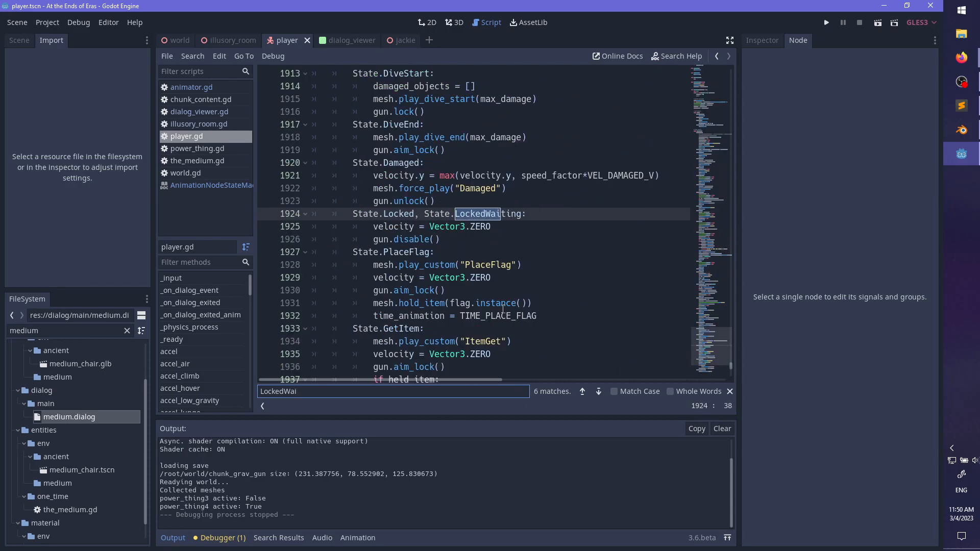
key("Return")
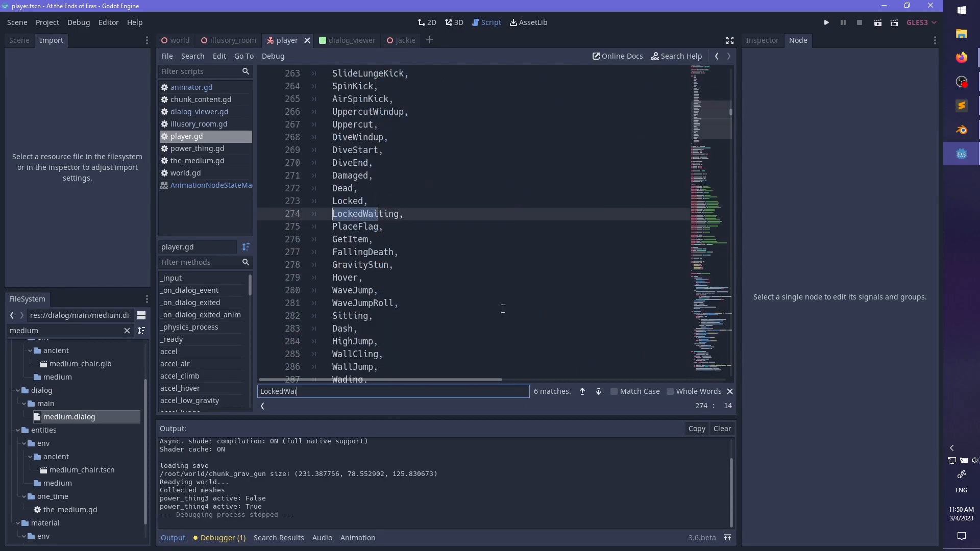
key("Return")
- In anim_exit(), replace the set_state call with the direct assignment state = State.LockedWaiting, and save the script
key("ctrl+a")
key("BackSpace")
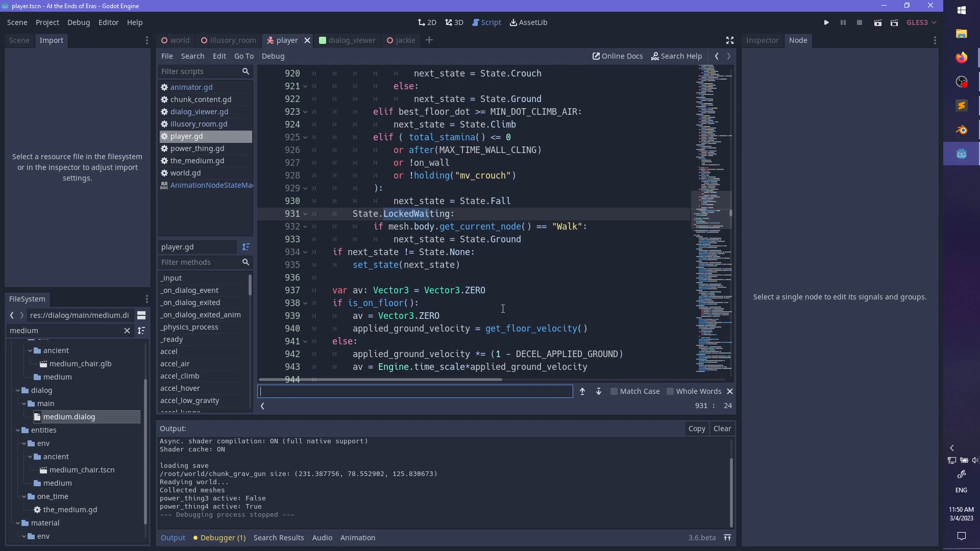
type("set_state9")
key("BackSpace")
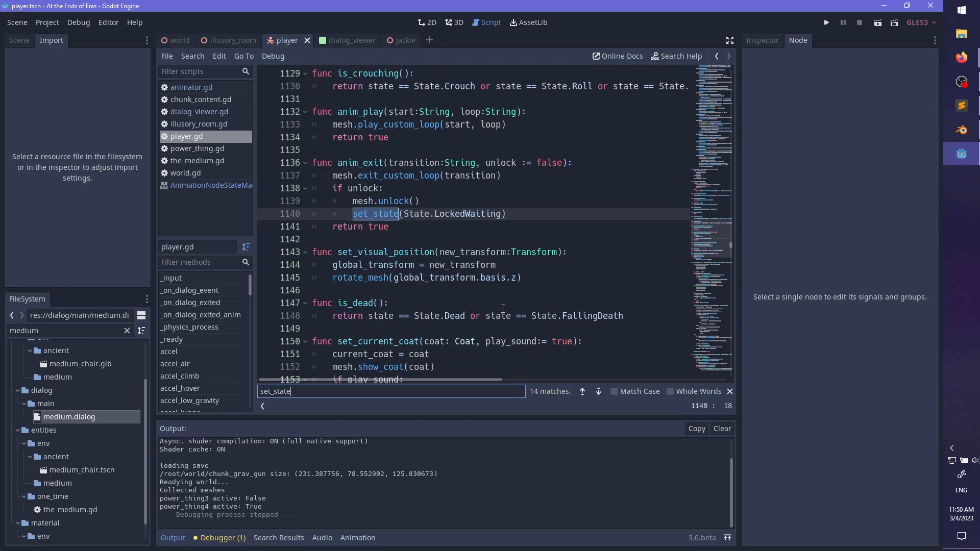
type(")S")
key("Escape")
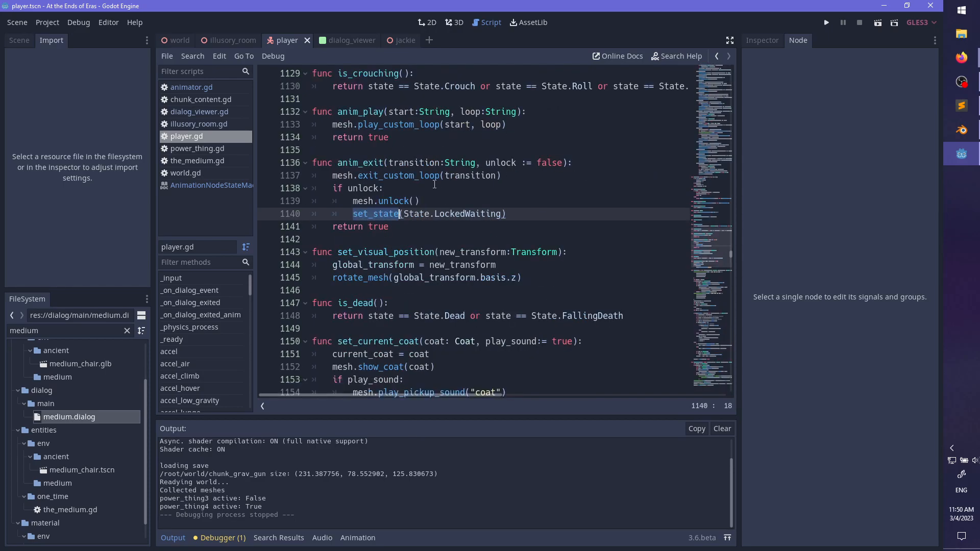
type("ss")
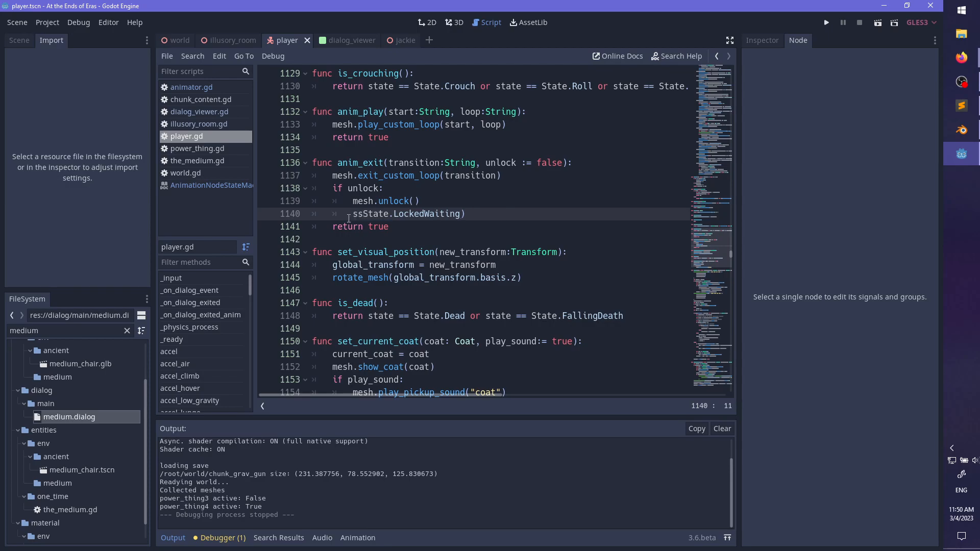
key("Delete")
key("Delete")
key("BackSpace")
key("BackSpace")
type("state = St")
key("Escape")
key("End")
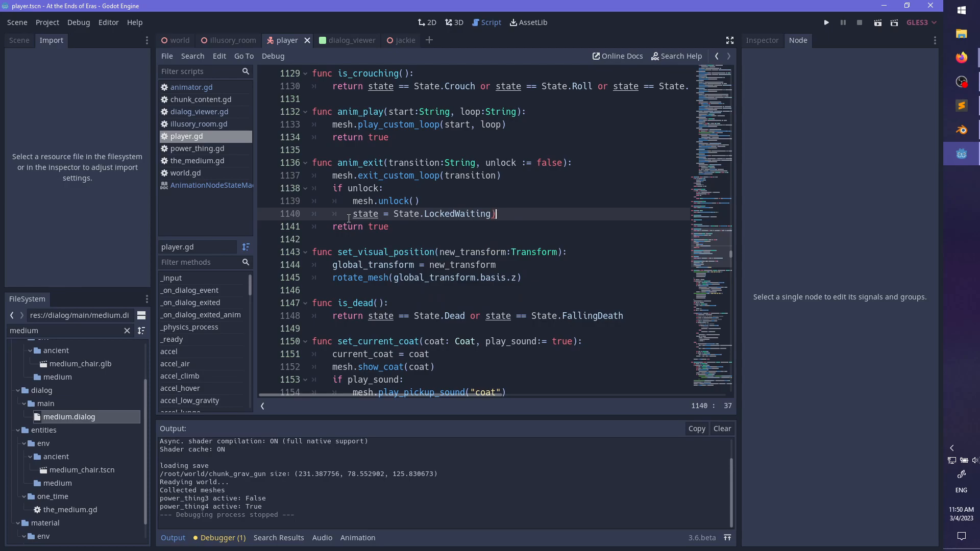
key("BackSpace")
key("ctrl+s")
key("ctrl+s")
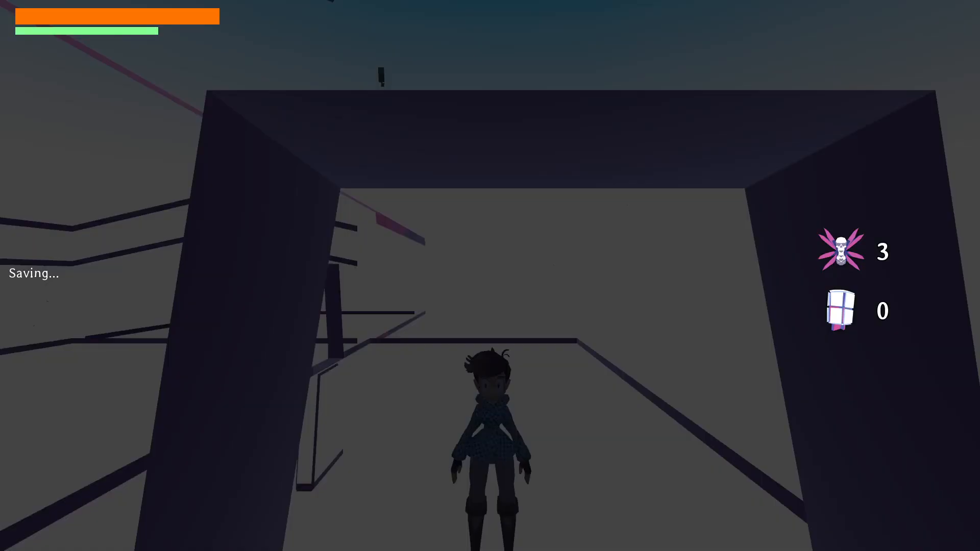
- Playtest the chair dialog in the running game, exit it to check the stand-up animation, and close the game
key("w")
key("w")
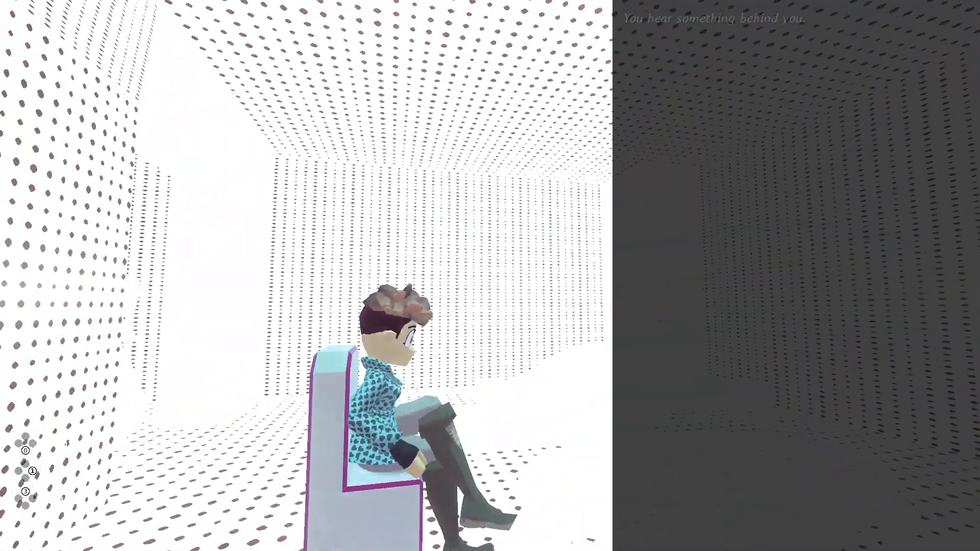
key("Escape")
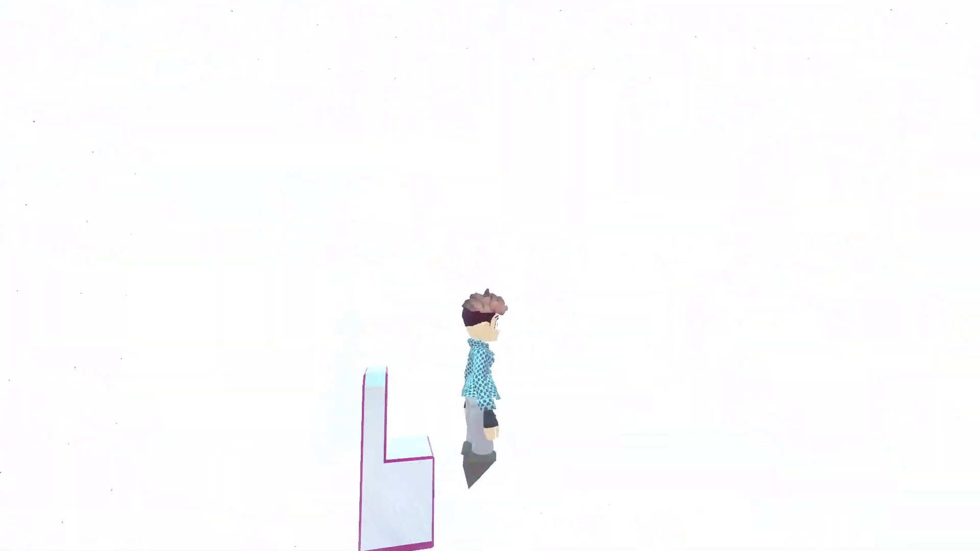
key("alt+F4")
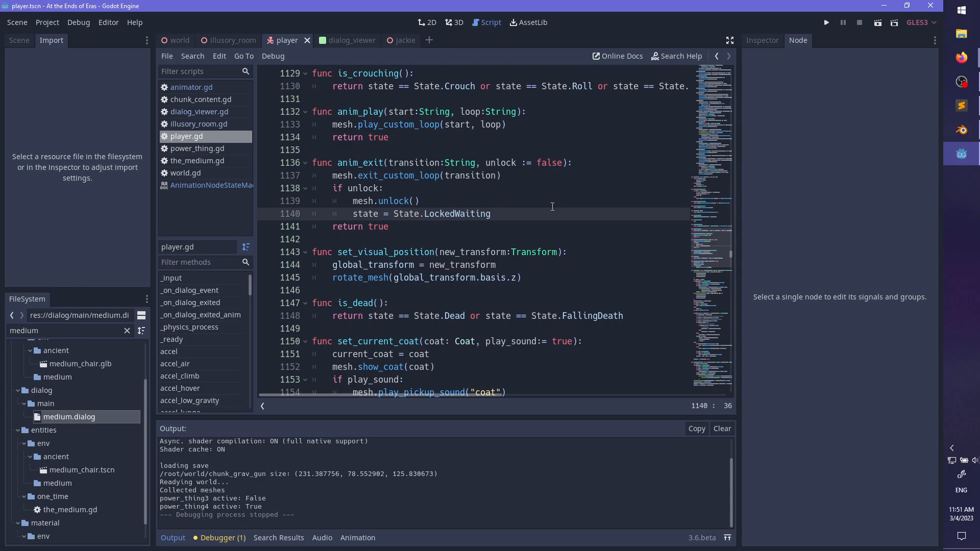
double_click(414, 176)
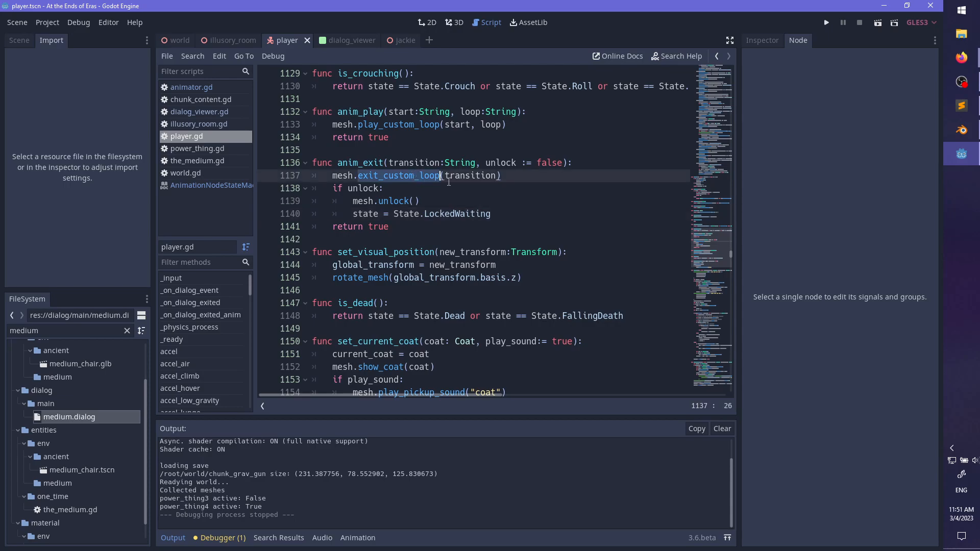
left_click(517, 208)
scroll(518, 209, "up", 3)
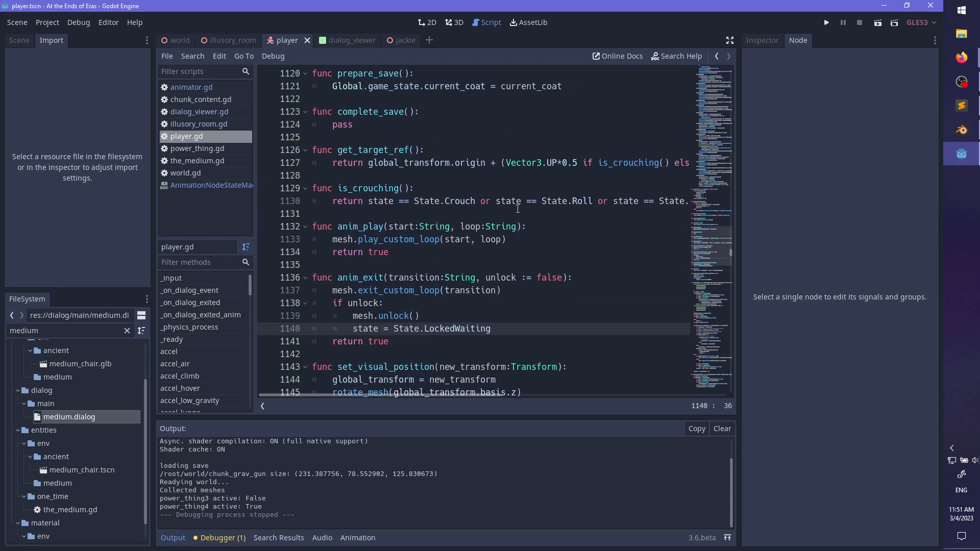
scroll(517, 208, "down", 3)
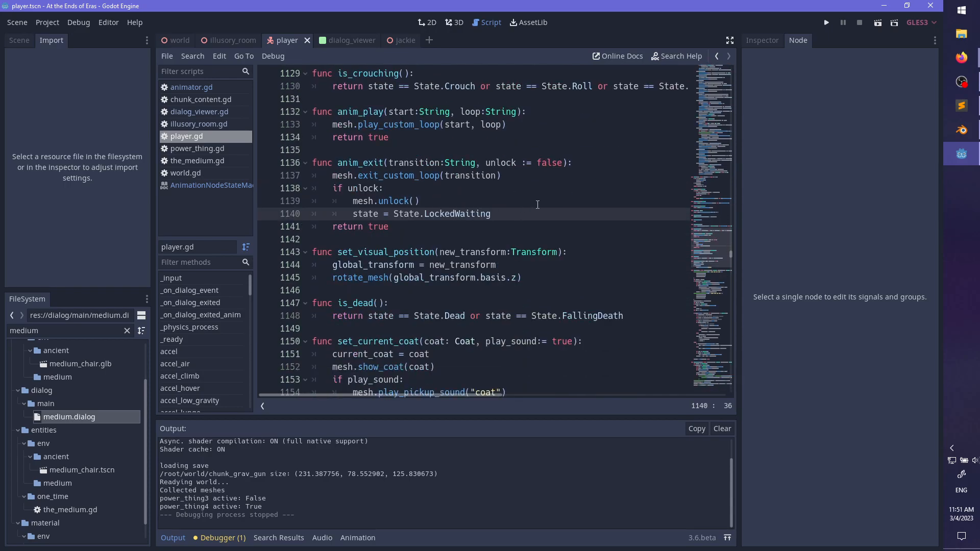
scroll(538, 204, "up", 4)
scroll(544, 210, "down", 4)
- Search the player script for dialog_exit to locate the dialog exit handlers
key("ctrl+f")
type("exit_")
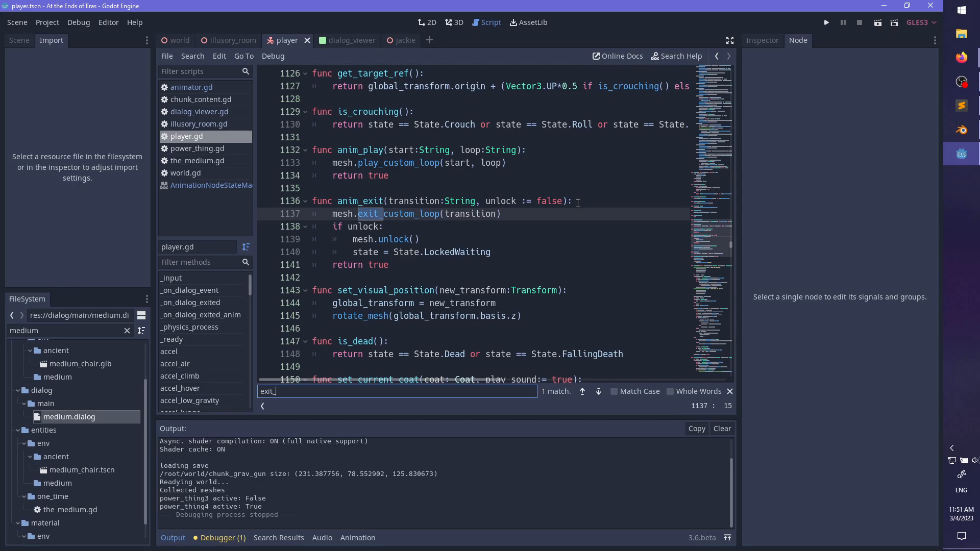
type("a")
key("BackSpace")
key("BackSpace")
key("BackSpace")
key("BackSpace")
key("BackSpace")
key("BackSpace")
type("d")
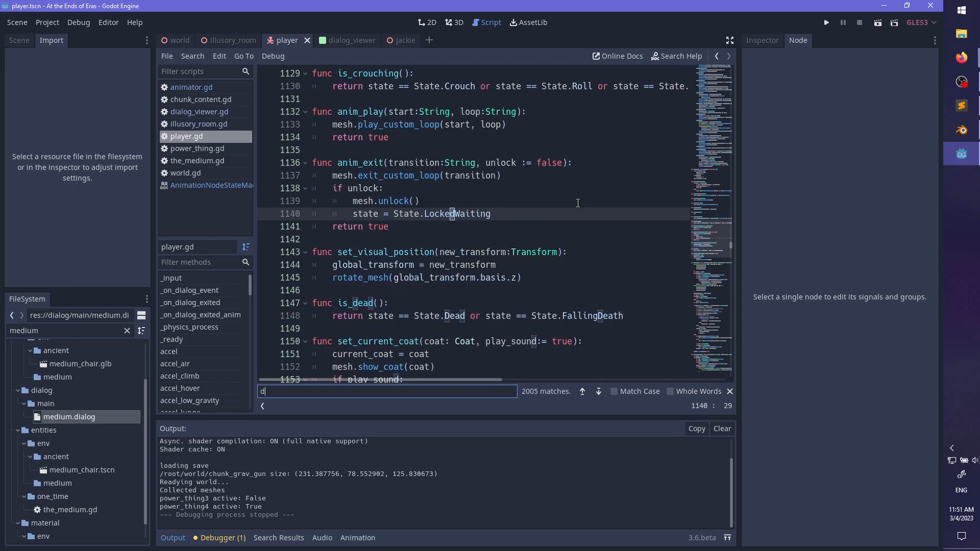
type("ialog_ex")
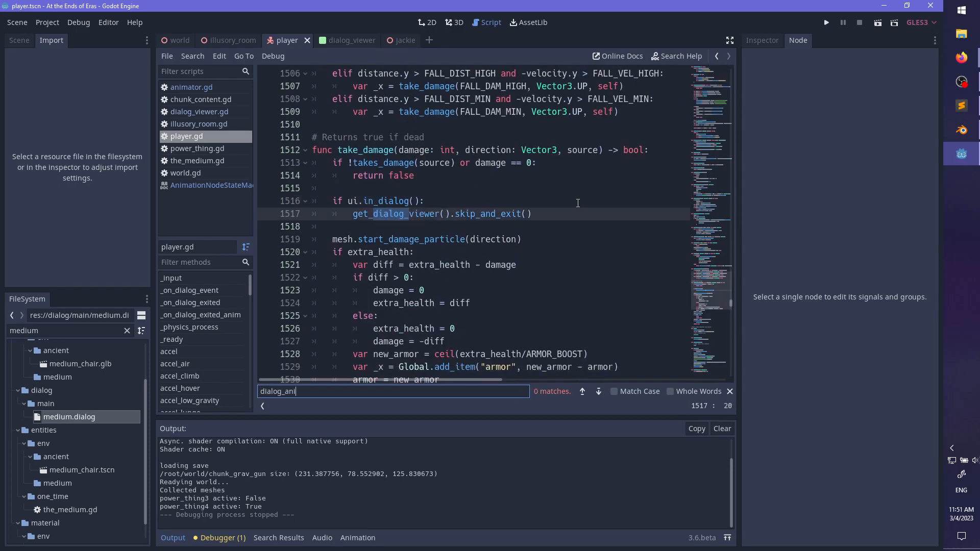
type("it")
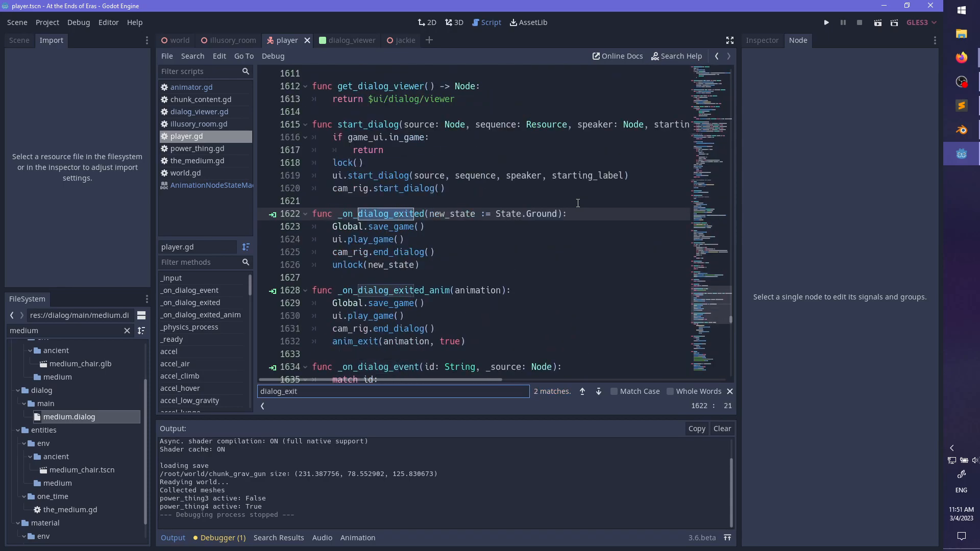
key("Escape")
scroll(575, 199, "down", 1)
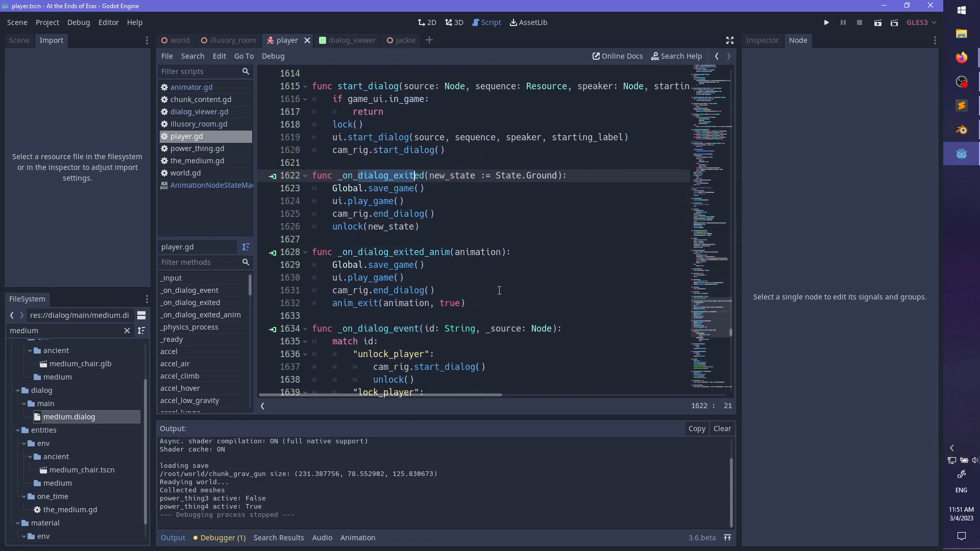
- Examine the calls in _on_dialog_exited_anim(), from saving the game and ending the camera dialog to anim_exit(animation, true)
left_click(497, 298)
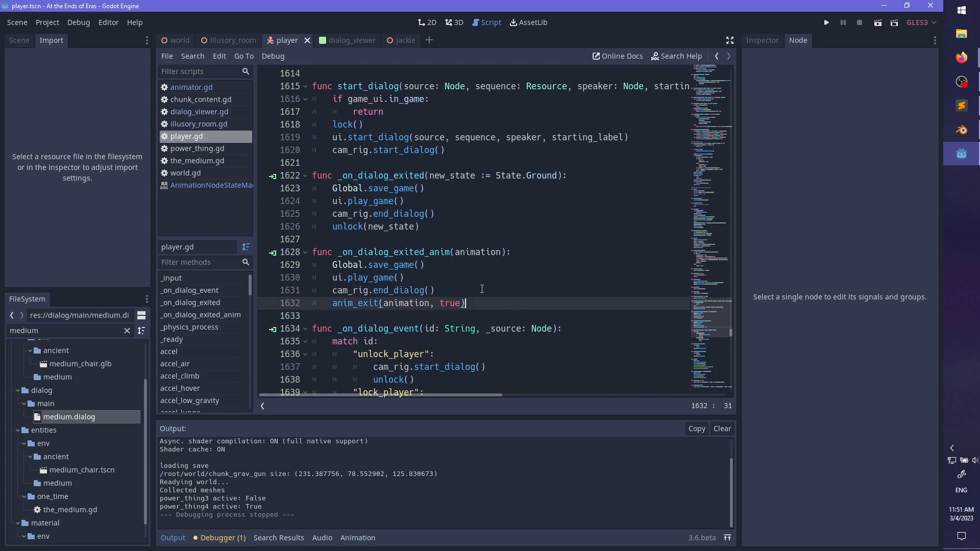
key("Up")
left_click_drag(458, 265, 462, 287)
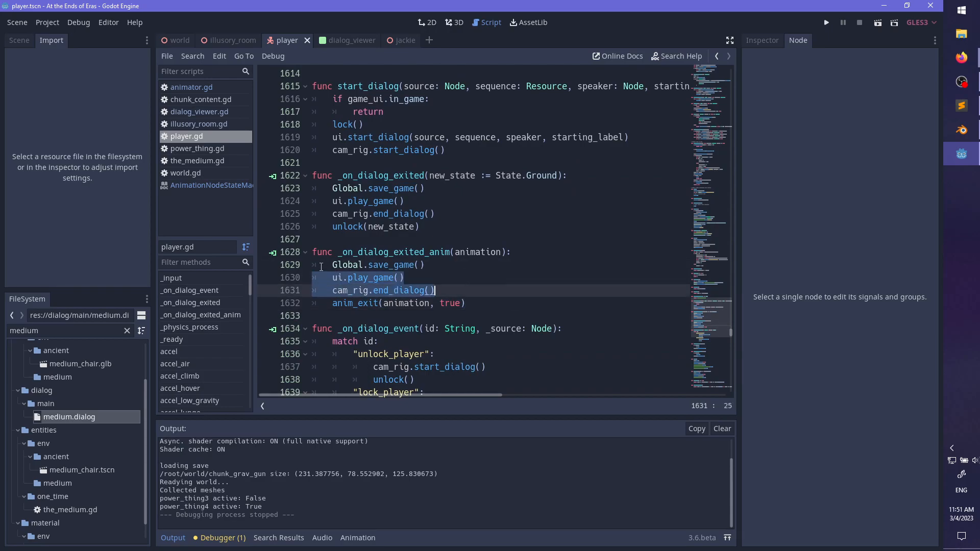
left_click_drag(331, 266, 495, 289)
left_click(495, 289)
scroll(506, 293, "down", 1)
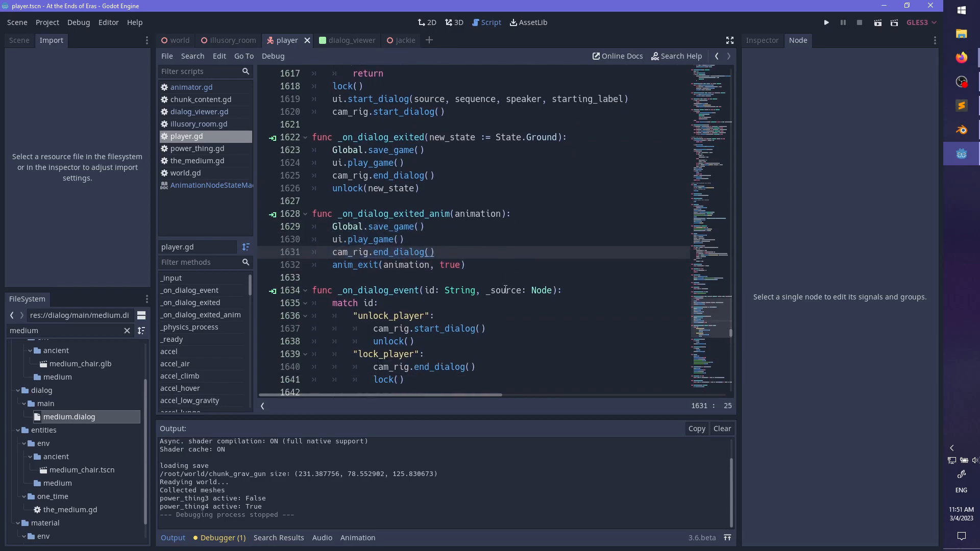
double_click(352, 266)
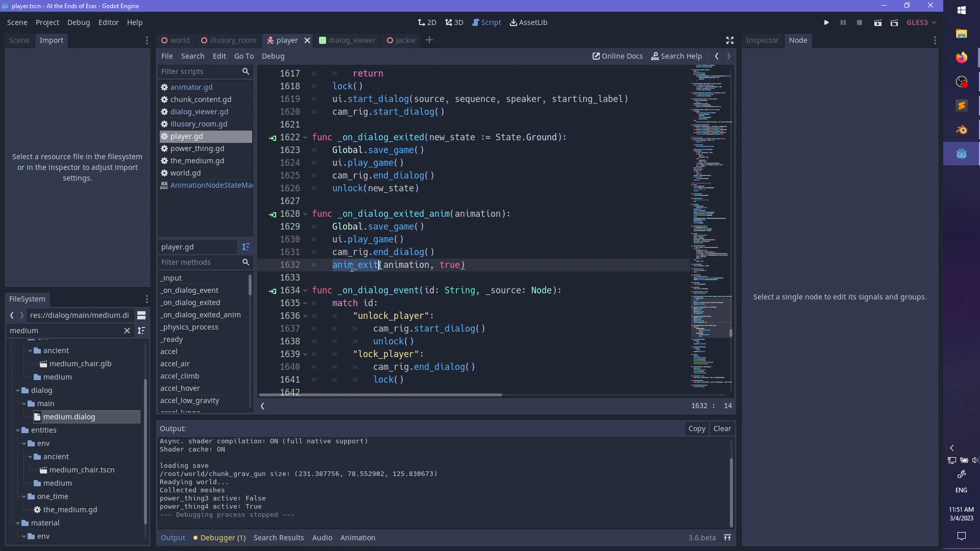
left_click(466, 266)
left_click(482, 256)
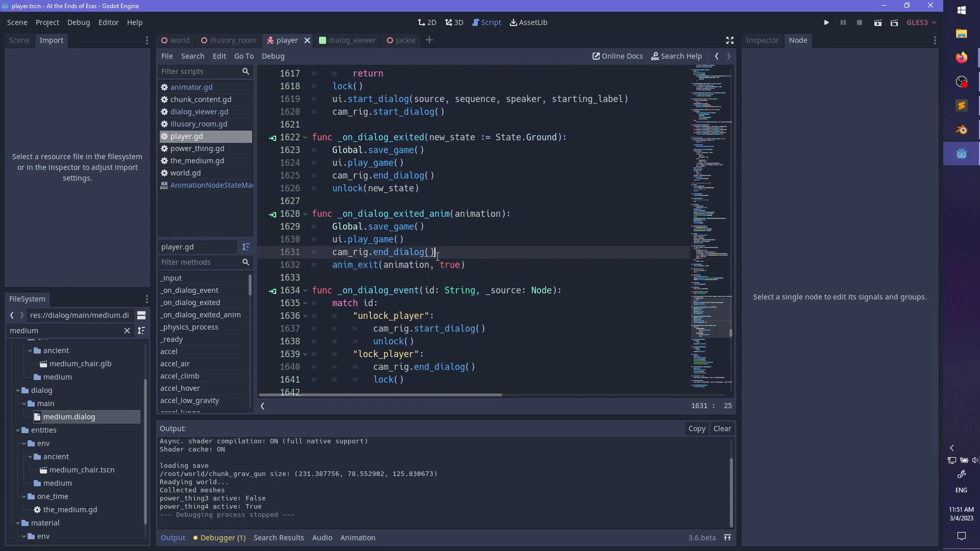
- Go to the anim_exit() definition and add print("Unlocking... ") directly after mesh.unlock()
left_click(353, 266, "ctrl")
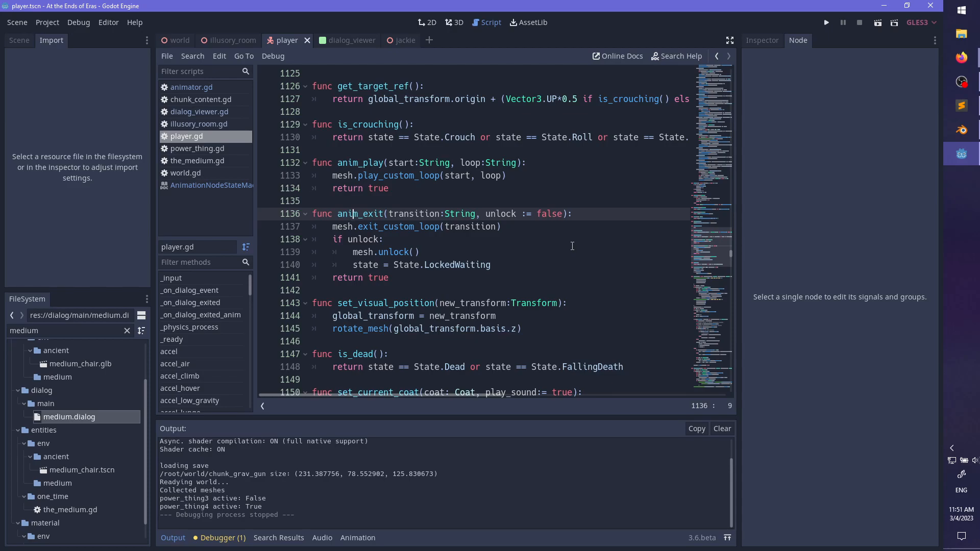
left_click(470, 263)
key("Up")
key("Return")
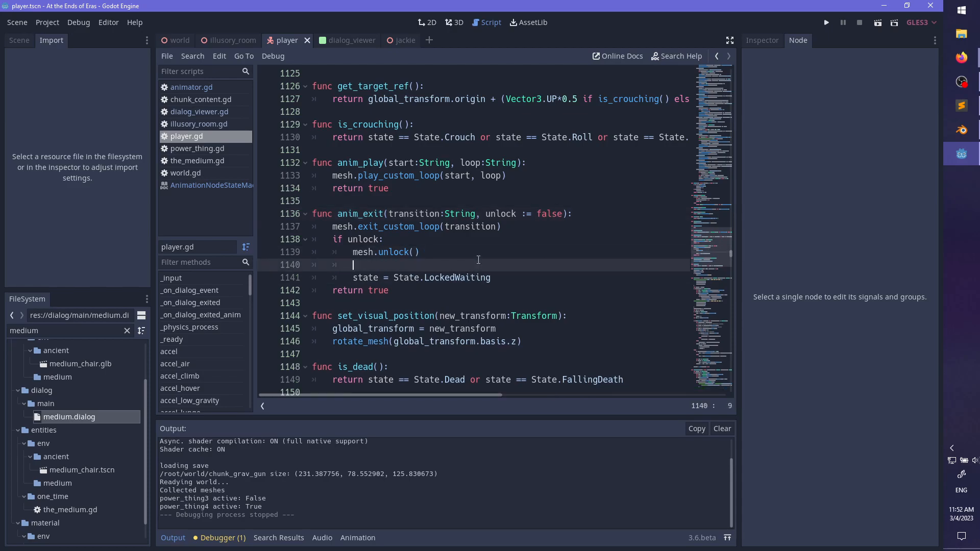
type("print(\"Unlo")
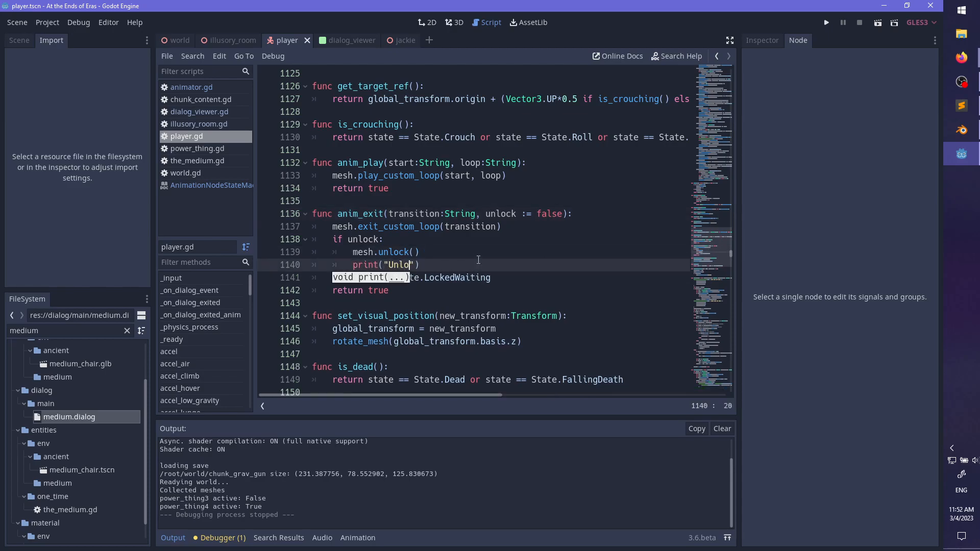
type("cking...")
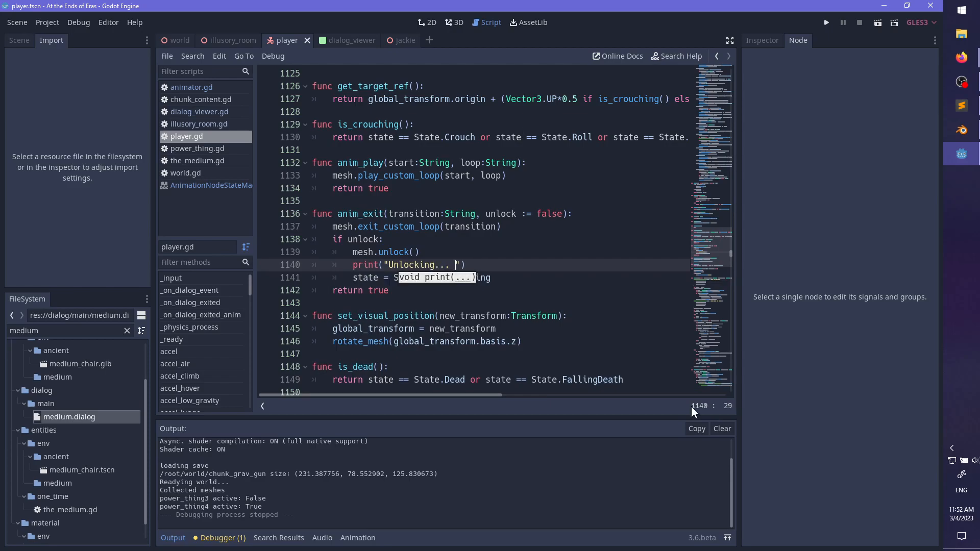
- In the State.LockedWaiting transition case, add print("Unlocked!") below next_state = State.Ground, and save the script
left_click_drag(707, 237, 707, 250)
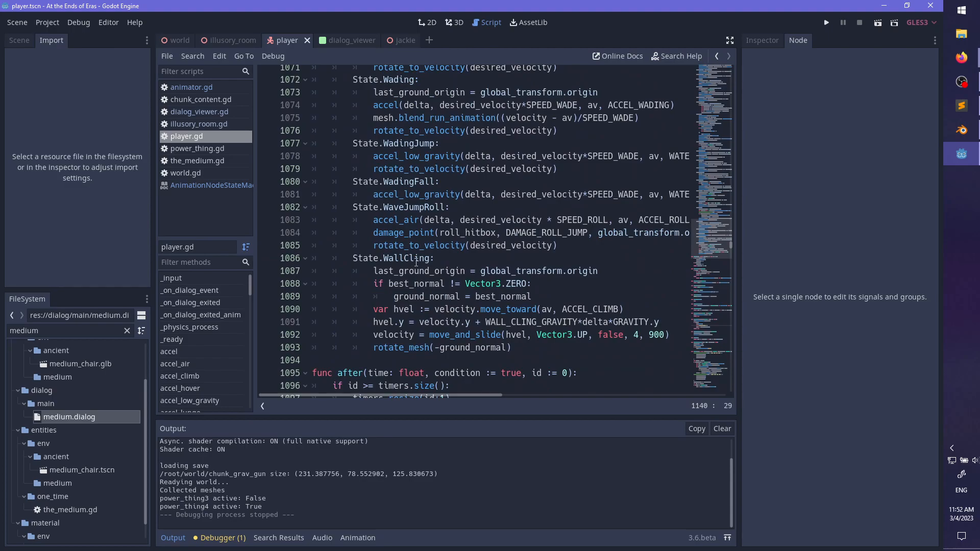
scroll(412, 263, "up", 11)
left_click_drag(710, 228, 710, 209)
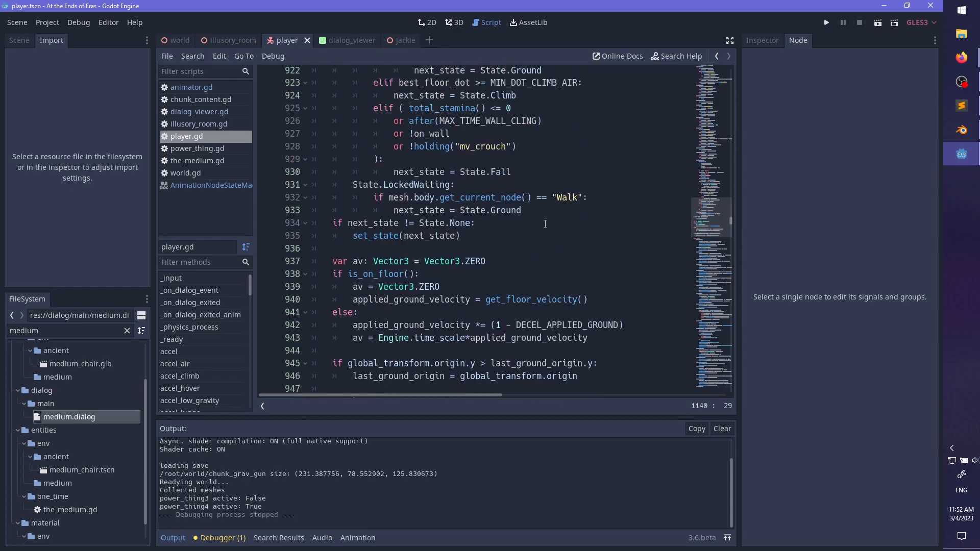
scroll(523, 245, "up", 2)
left_click(555, 250)
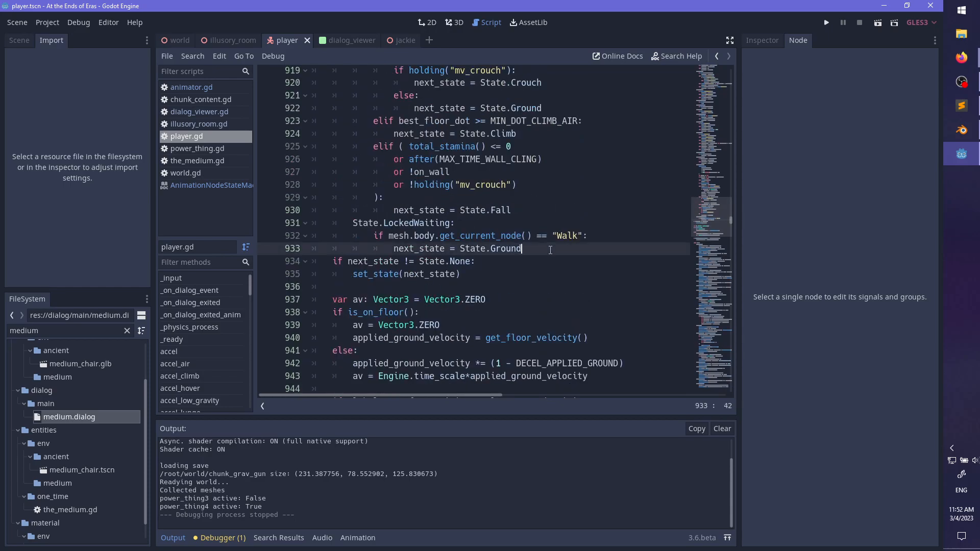
key("Down")
key("Down")
key("Down")
key("Return")
type("pr")
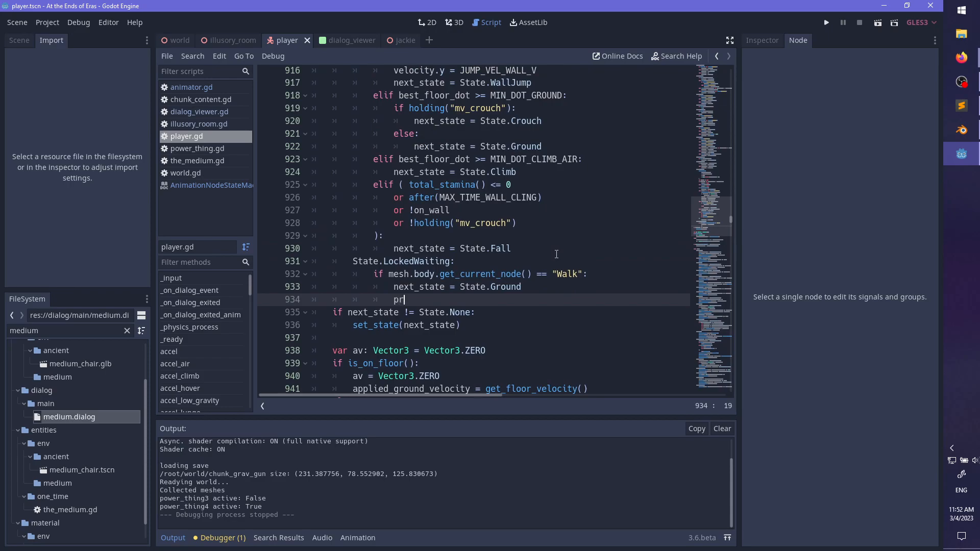
type("int(\"Unlocked")
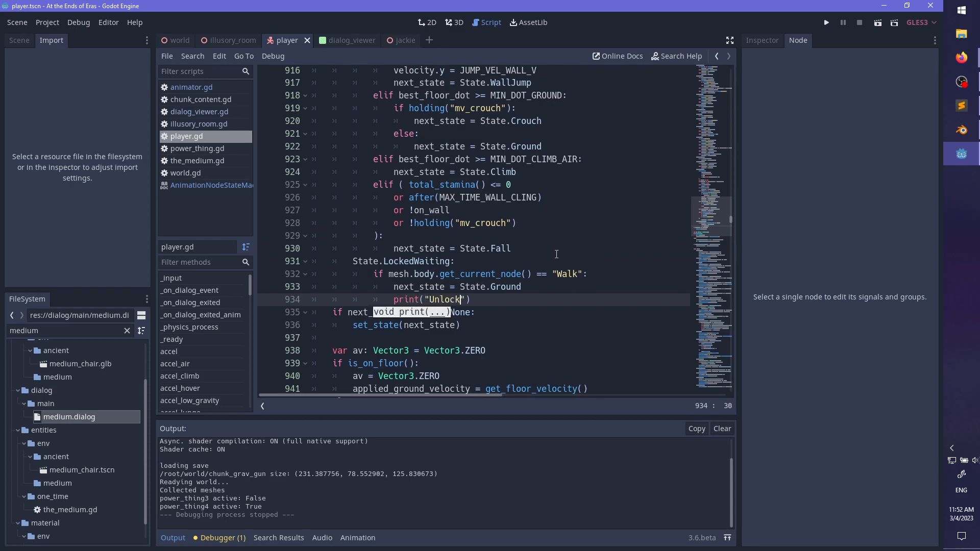
type("!")
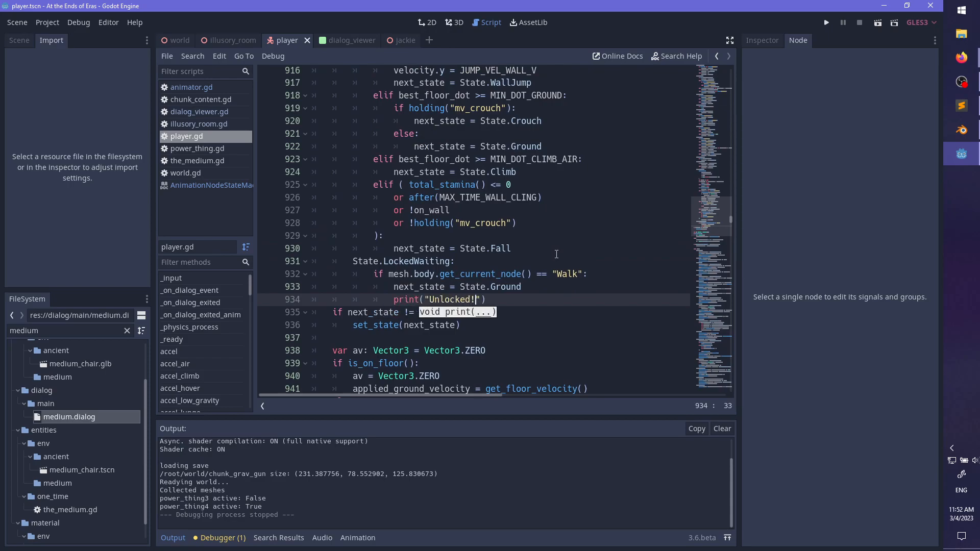
type("\")")
key("ctrl+s")
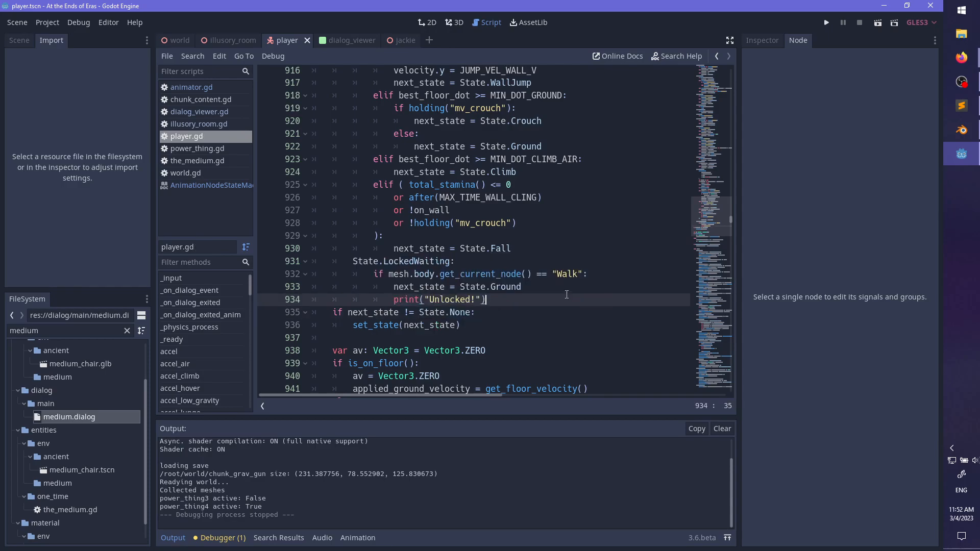
- Look up get_current_node() in the built-in class documentation, and save
left_click(468, 274, "ctrl")
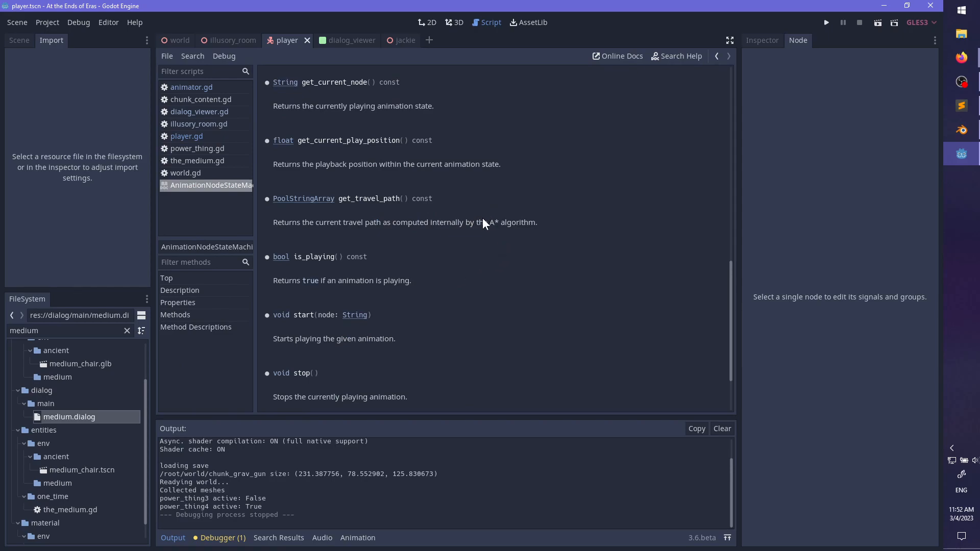
key("ctrl+s")
key("ctrl+s")
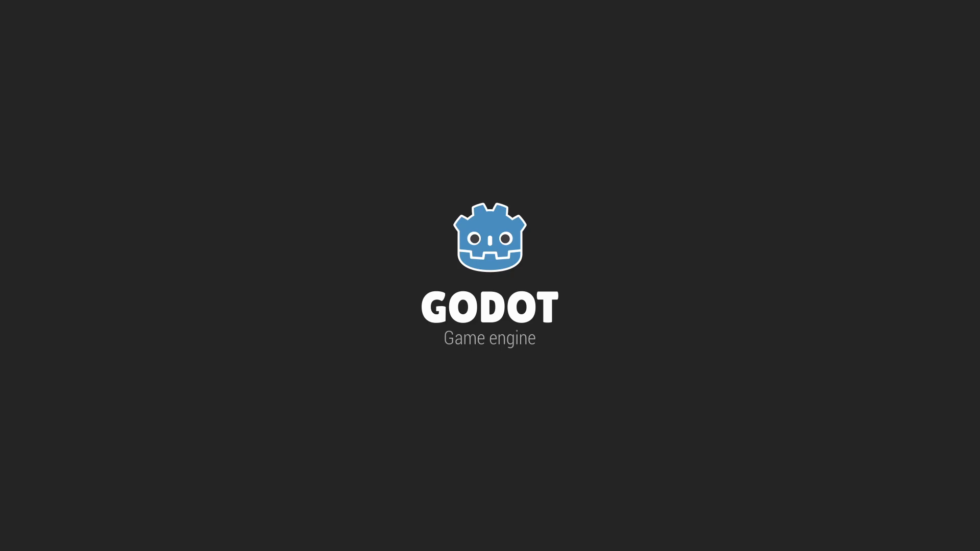
- Playtest the chair dialog and its exit in the running game, and return to the editor to read the printed output
key("w")
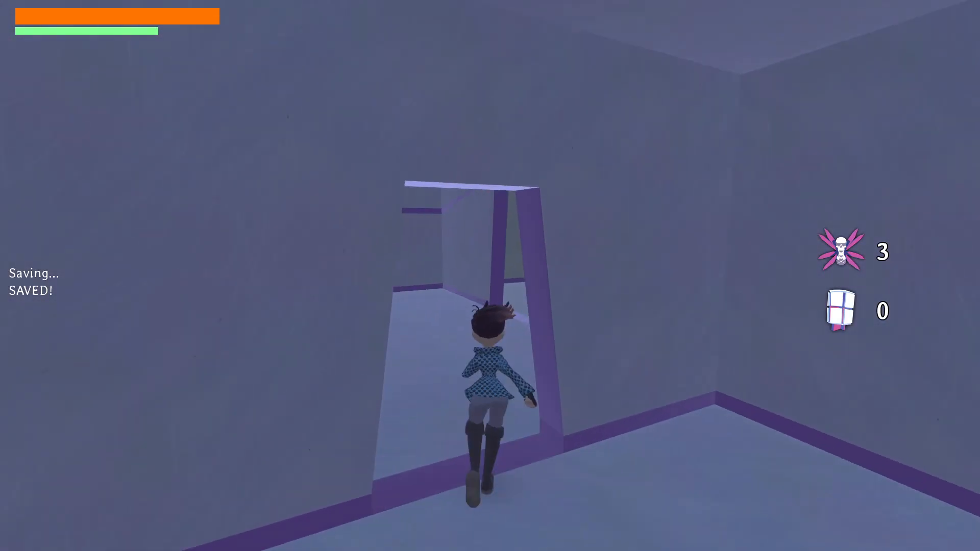
key("w")
key("e")
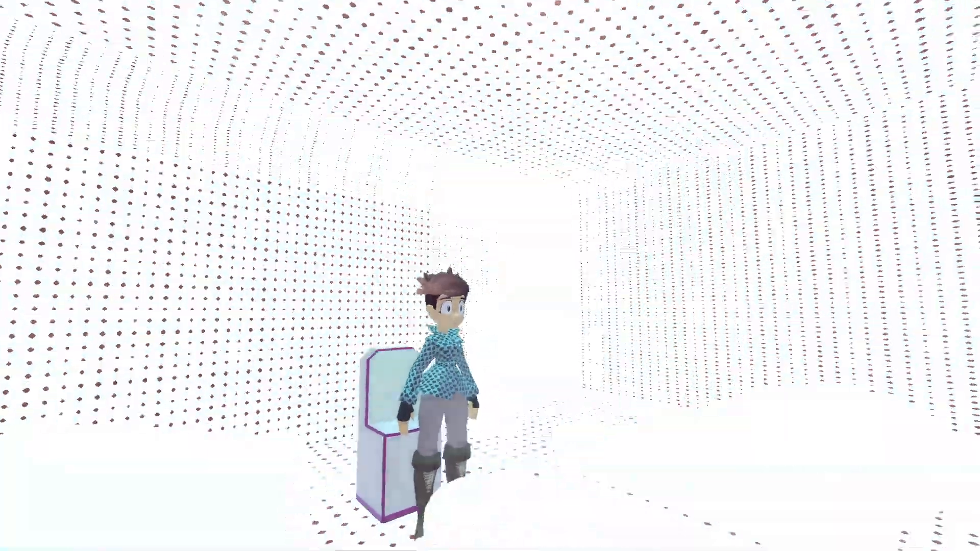
key("alt+Tab")
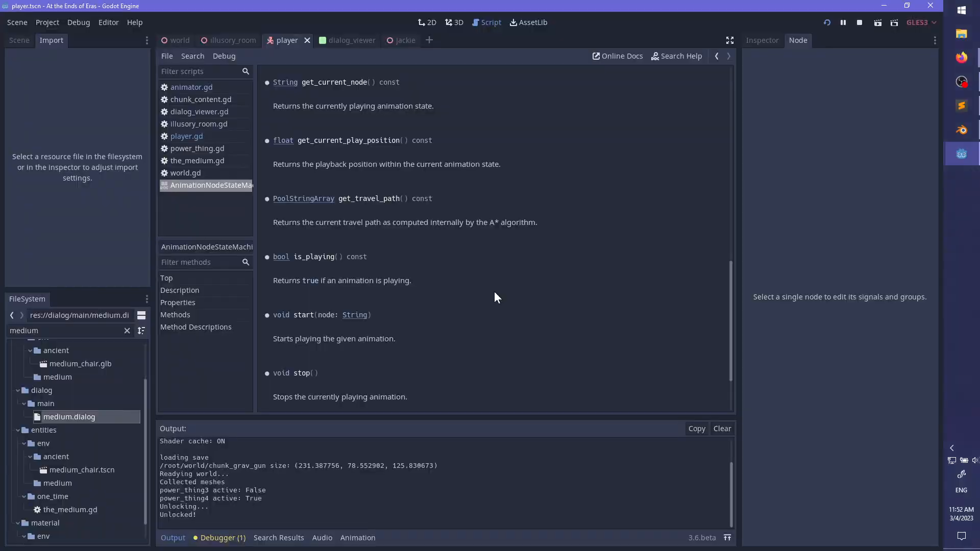
- In player.gd, comment out next_state = State.Ground inside the State.LockedWaiting case, and save
left_click(204, 136)
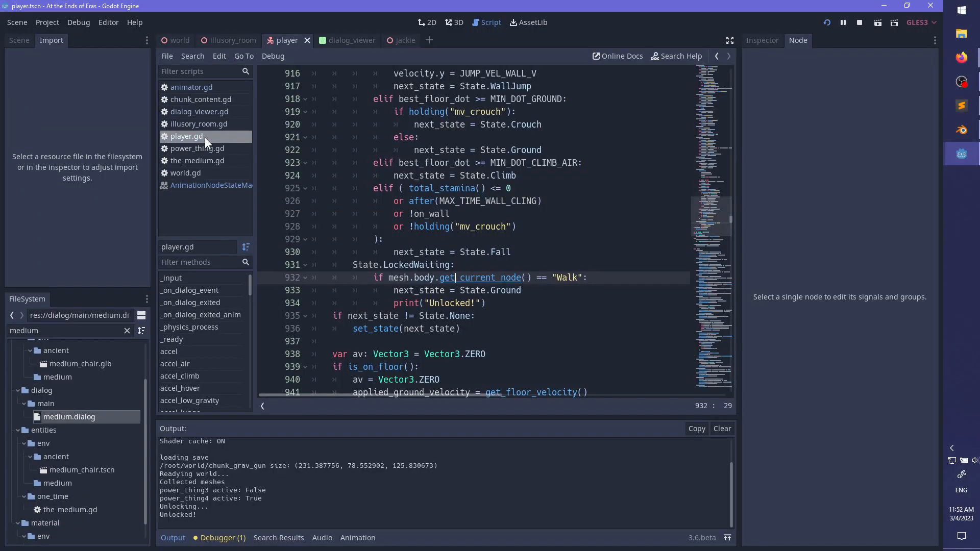
left_click(540, 266)
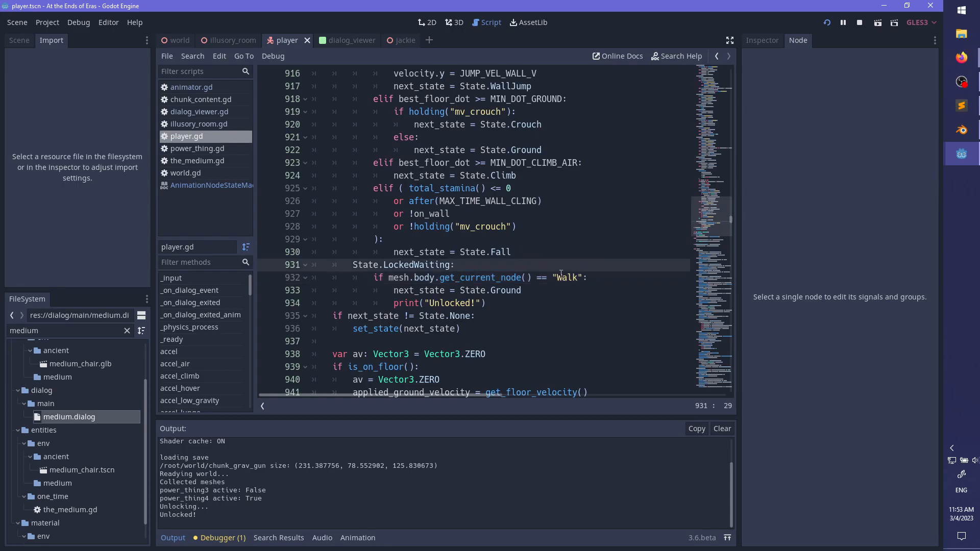
key("Down")
key("Down")
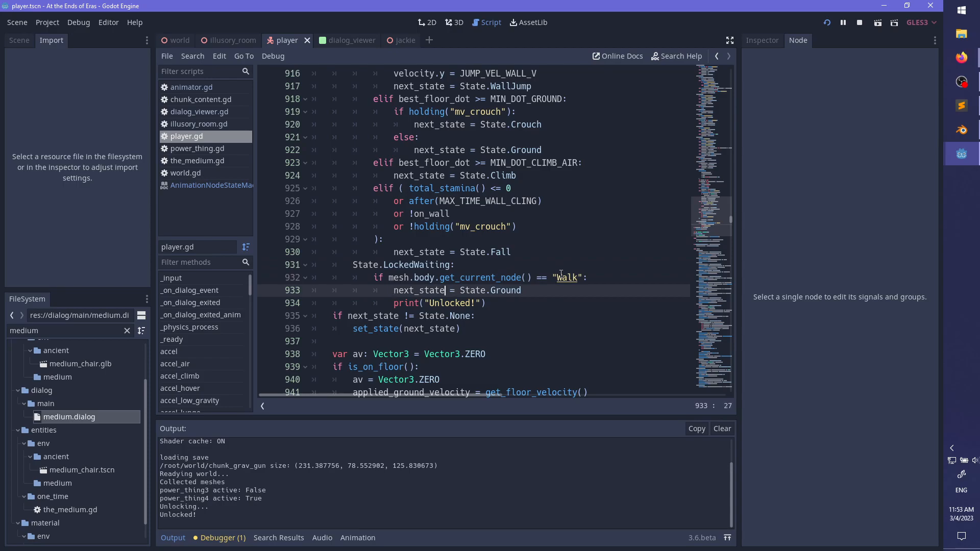
type("#")
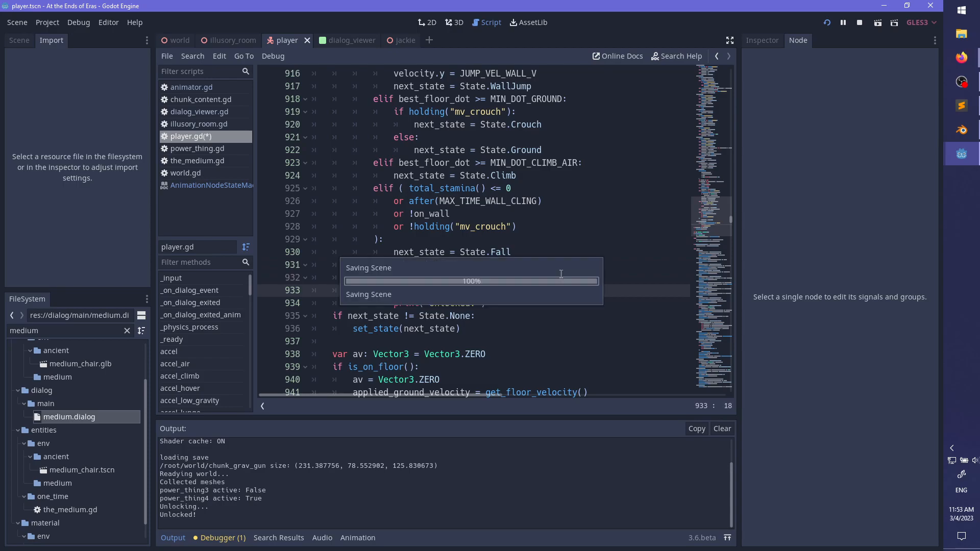
- Run the game again and exit the chair dialog to check the stand-up behaviour
key("F5")
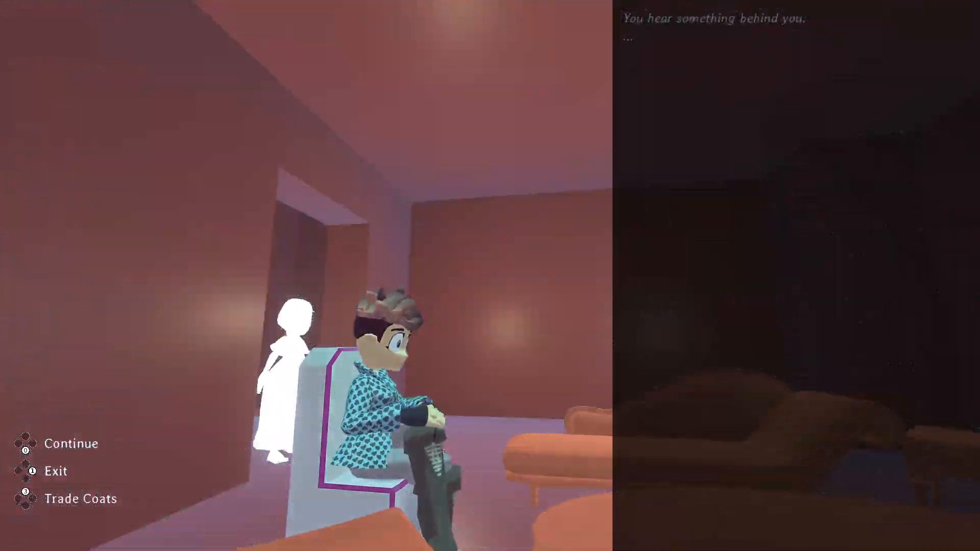
key("Escape")
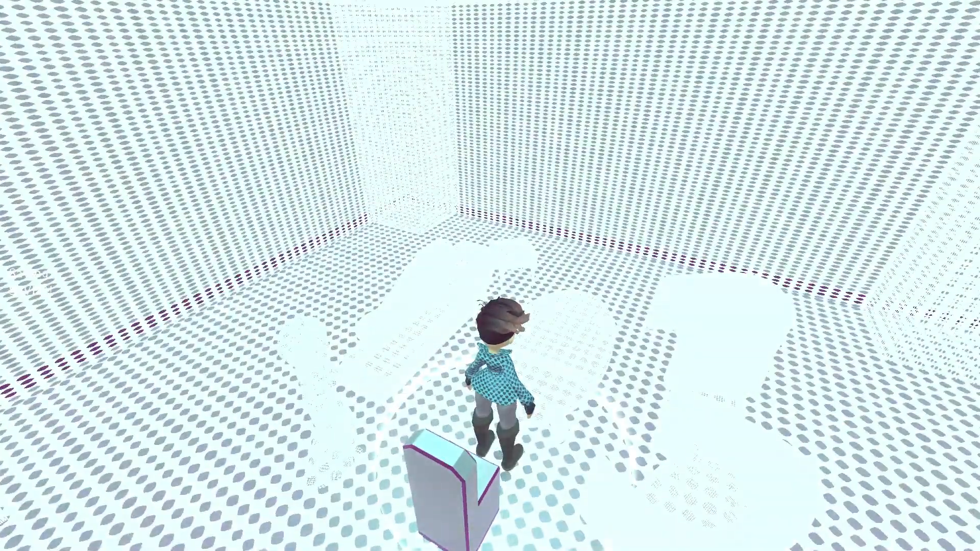
- Stop the running game, check the _exit section of medium.dialog in Sublime Text, and return to Godot
key("F8")
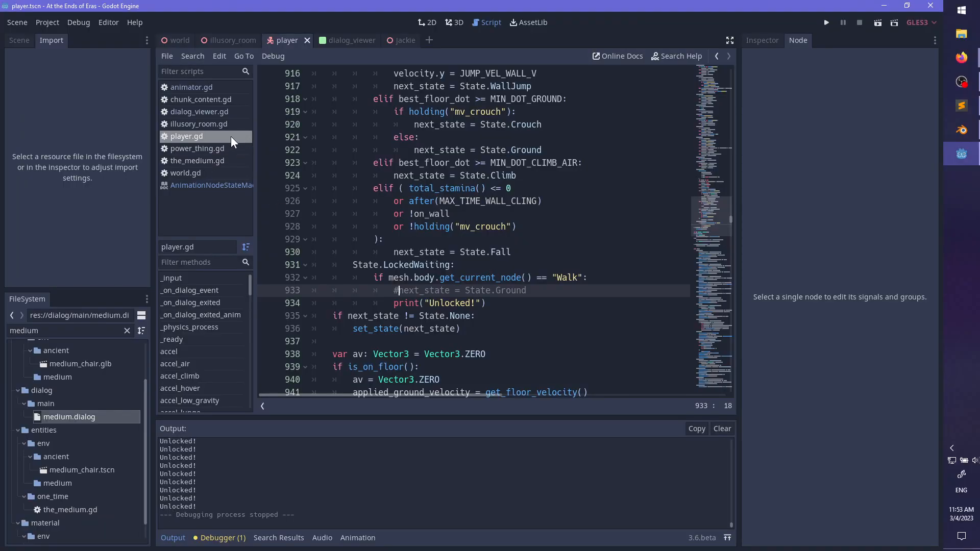
left_click(962, 105)
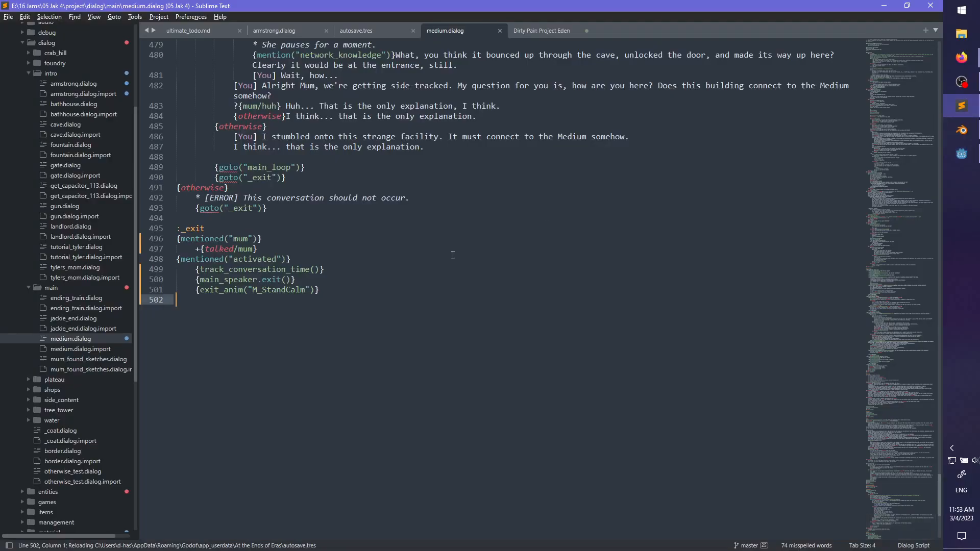
key("alt+Tab")
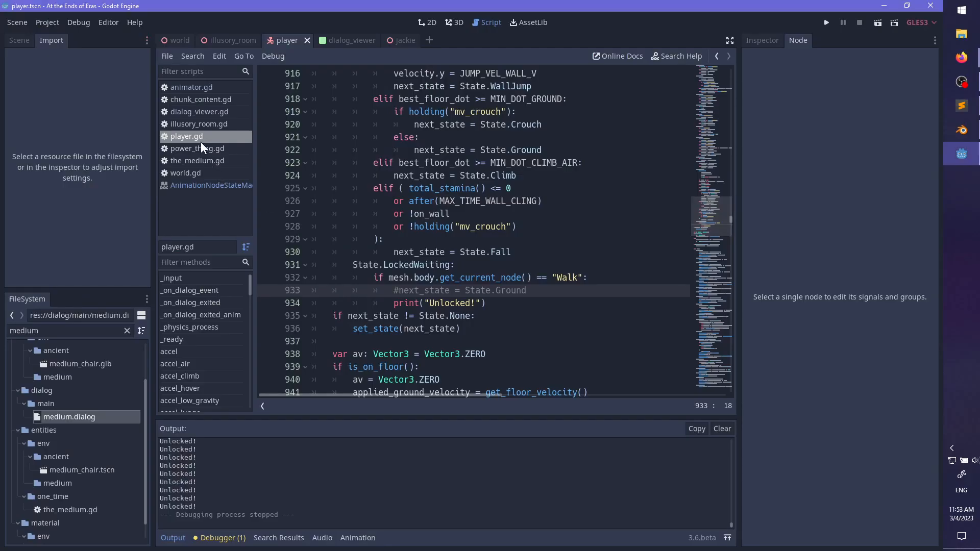
- Find the exit_anim function in dialog_viewer.gd and check the animation argument passed to the exited_anim signal
left_click(193, 174)
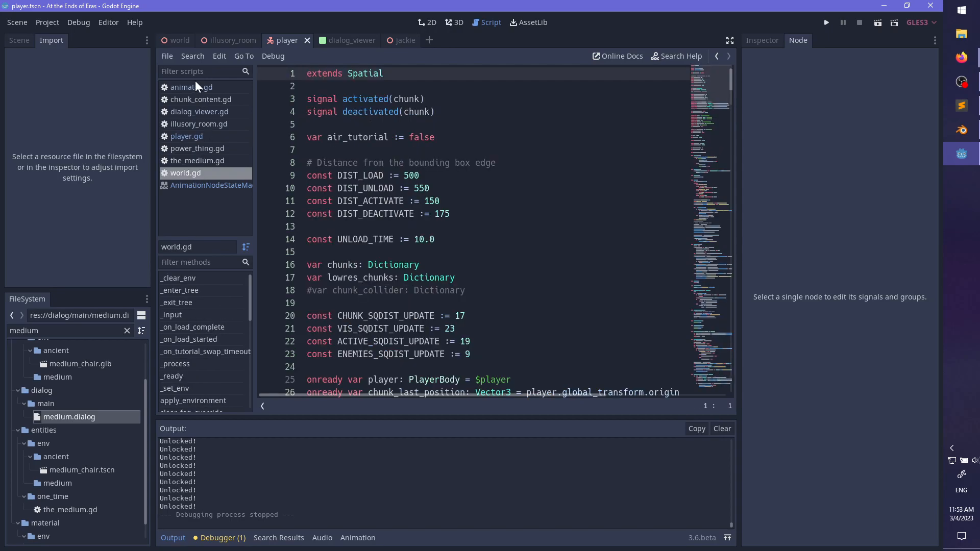
left_click(204, 113)
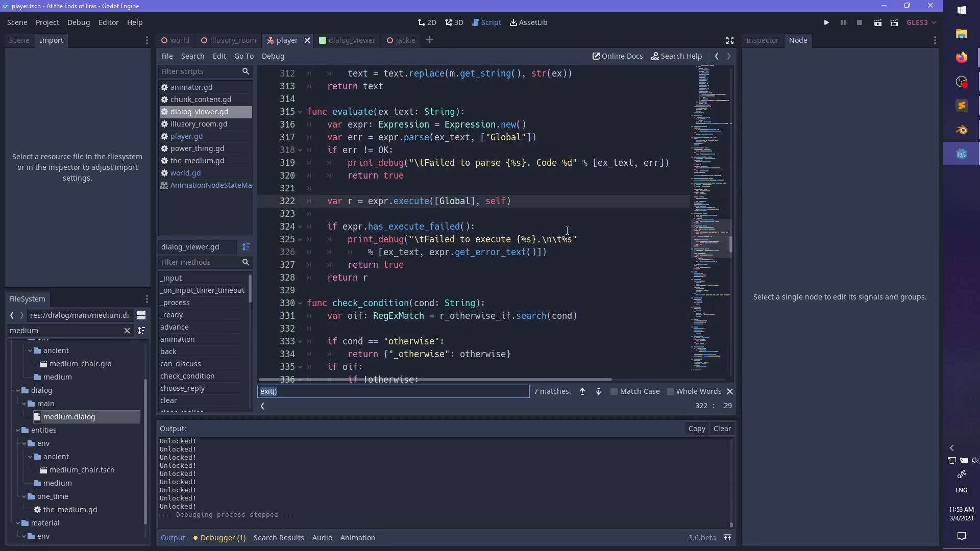
type("exit_anim")
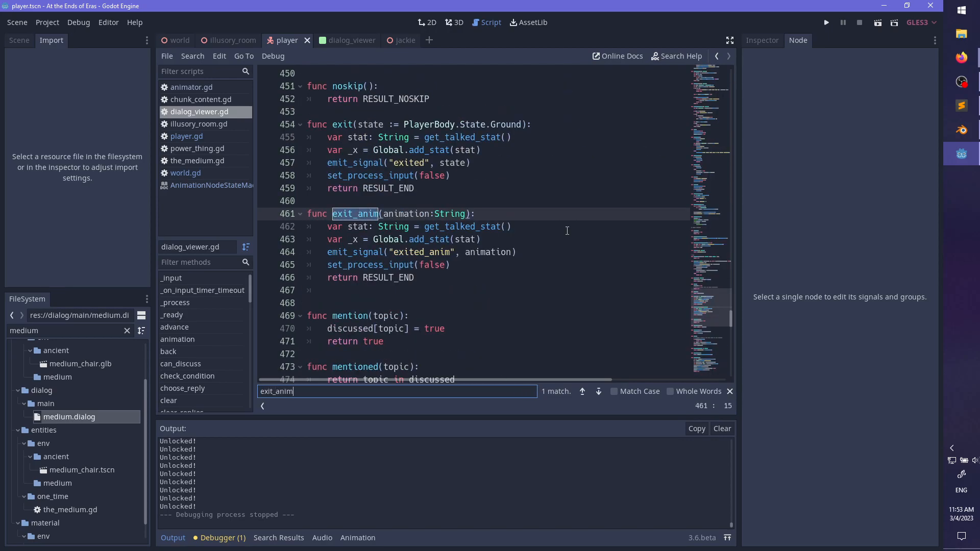
key("Escape")
double_click(479, 252)
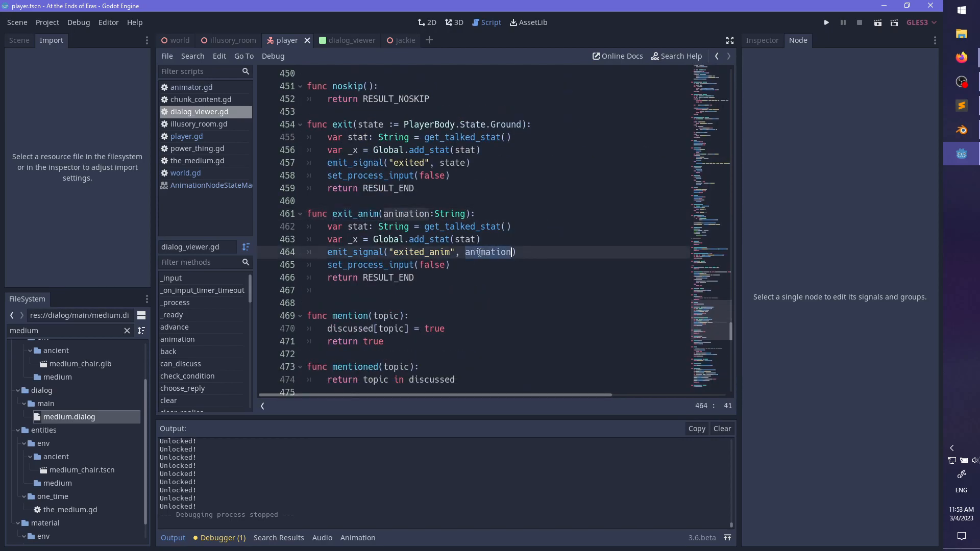
- In player.gd, search for on_dialog_exit and follow the anim_exit call in _on_dialog_exited_anim to its definition
key("alt+Left")
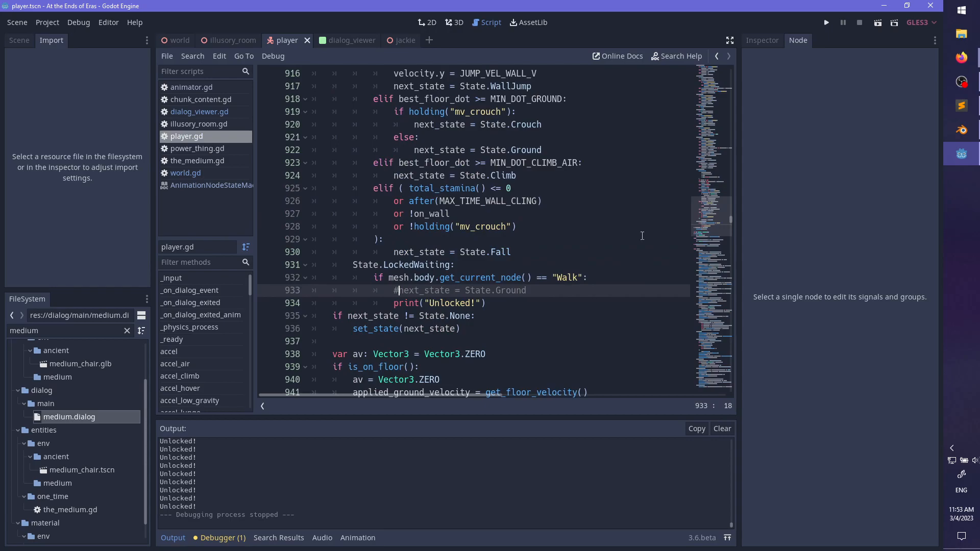
key("ctrl+f")
type("on_dialog_exit")
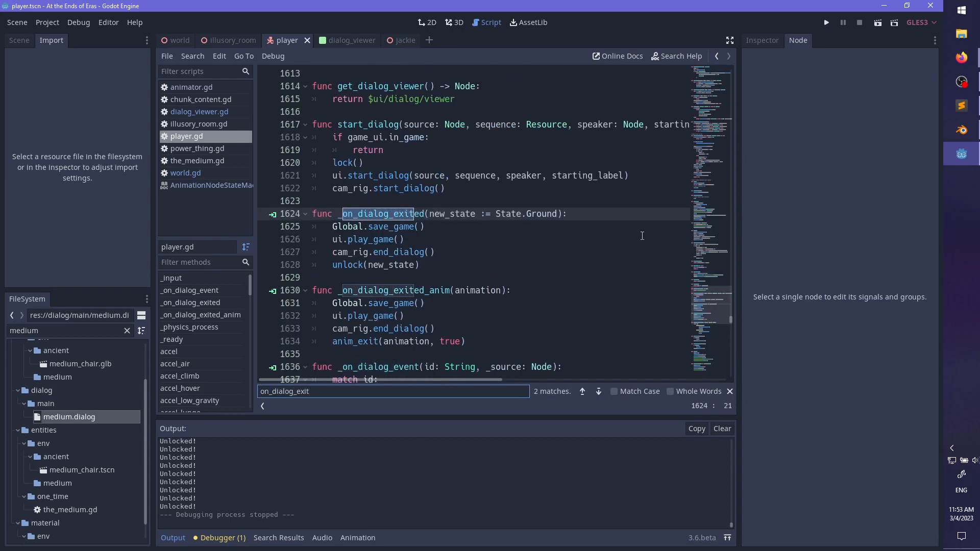
key("Escape")
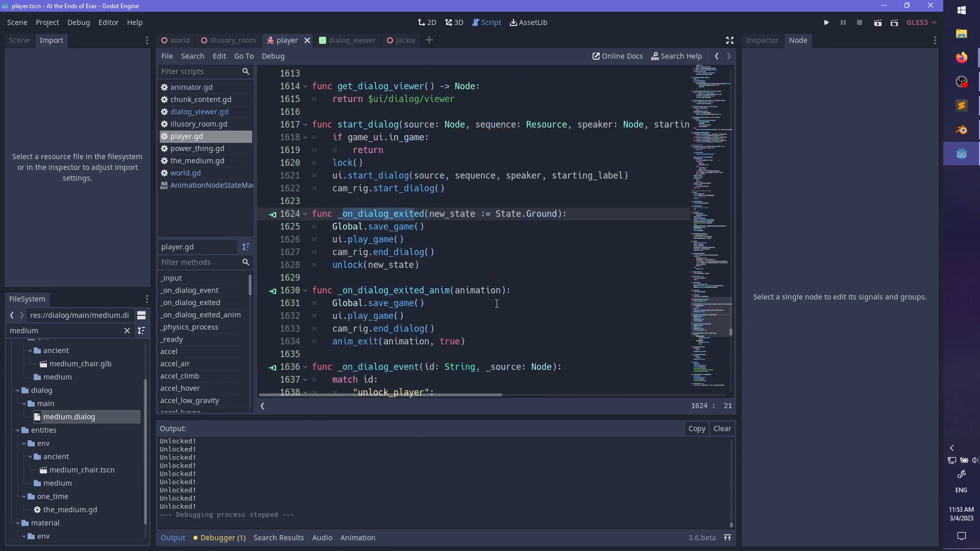
left_click(508, 299)
left_click(477, 328)
left_click(357, 342, "ctrl")
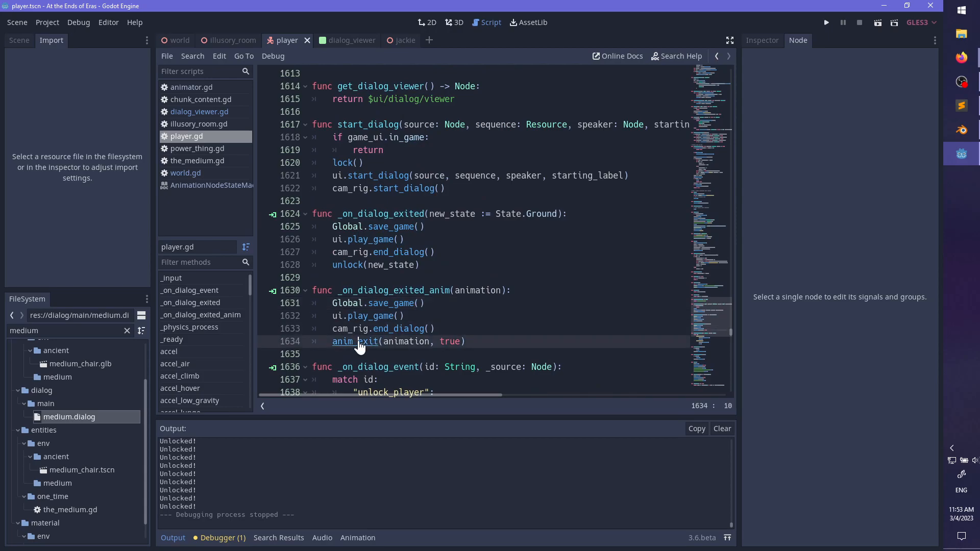
- Change the print statement in anim_exit to print("Unlocking via ", transition), and save
left_click(462, 264)
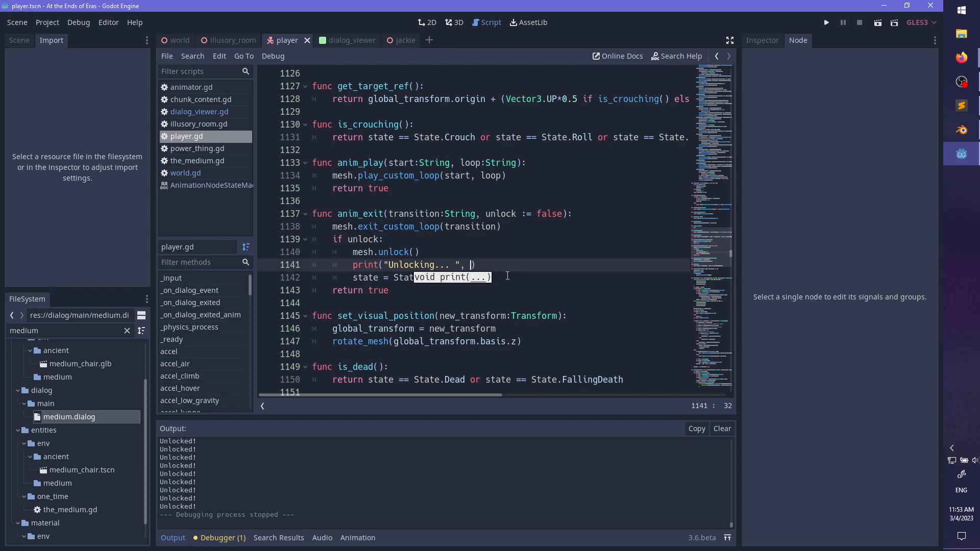
type(", transiti")
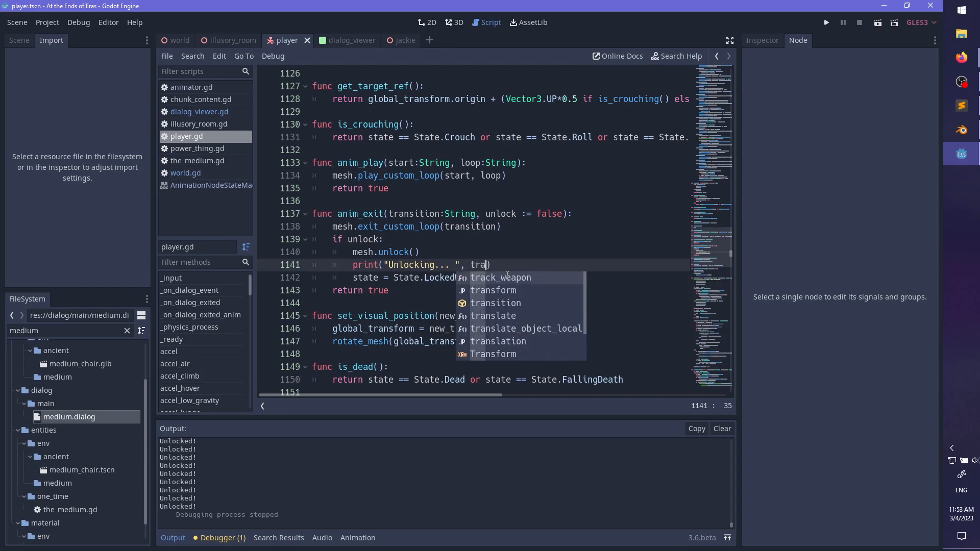
type("on")
key("ctrl+Left")
key("ctrl+Left")
key("ctrl+Right")
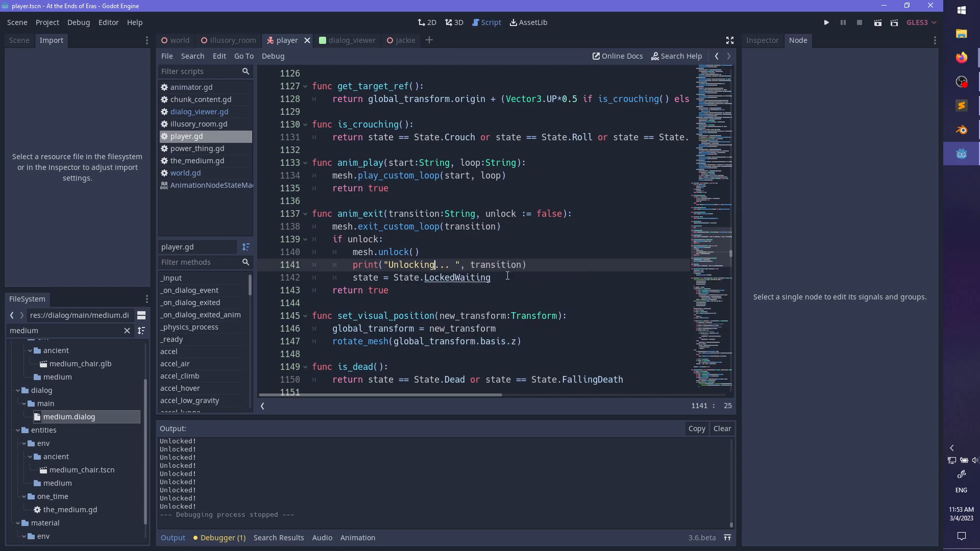
key("Right")
key("Right")
key("Right")
key("ctrl+BackSpace")
type("via")
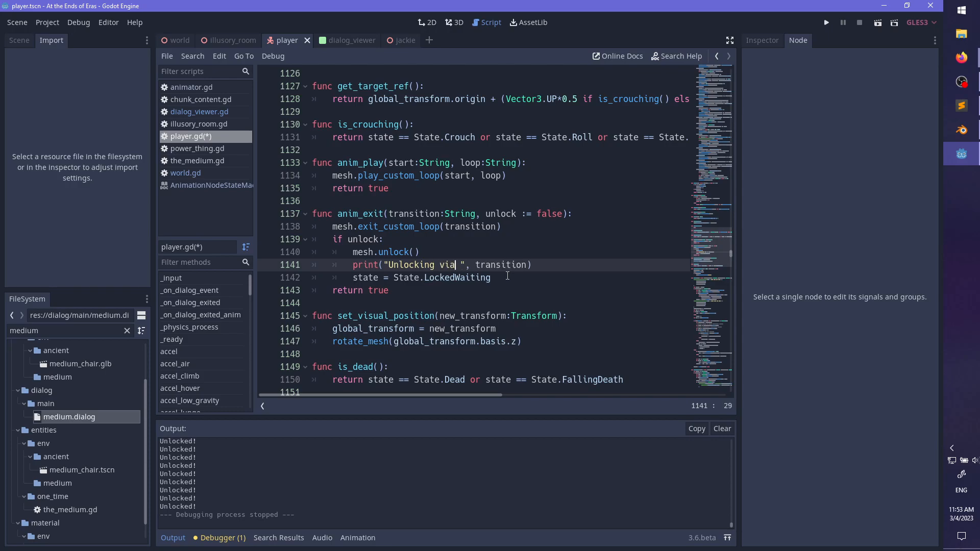
key("ctrl+s")
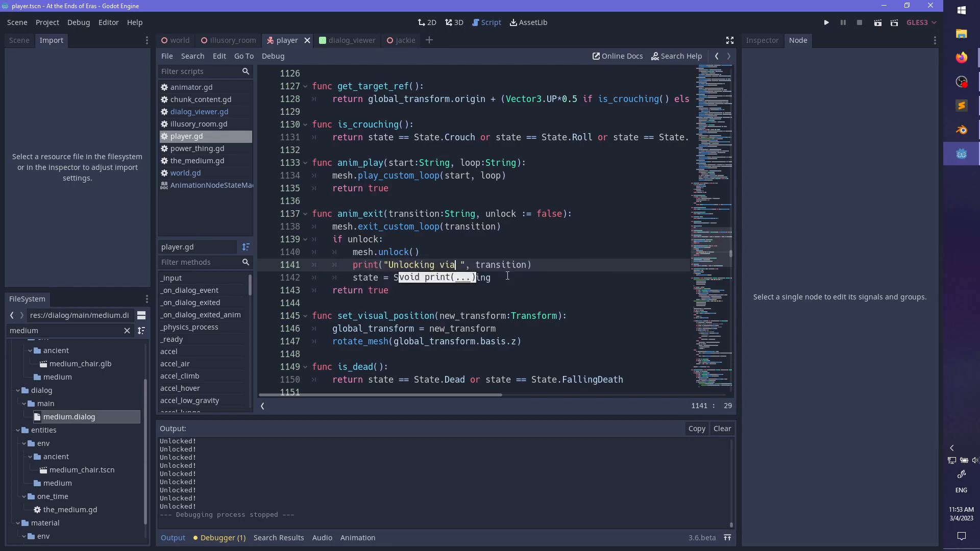
- Examine exit_custom_loop in animator.gd and the earlier printed output, and return to anim_exit in player.gd
left_click(400, 226, "ctrl")
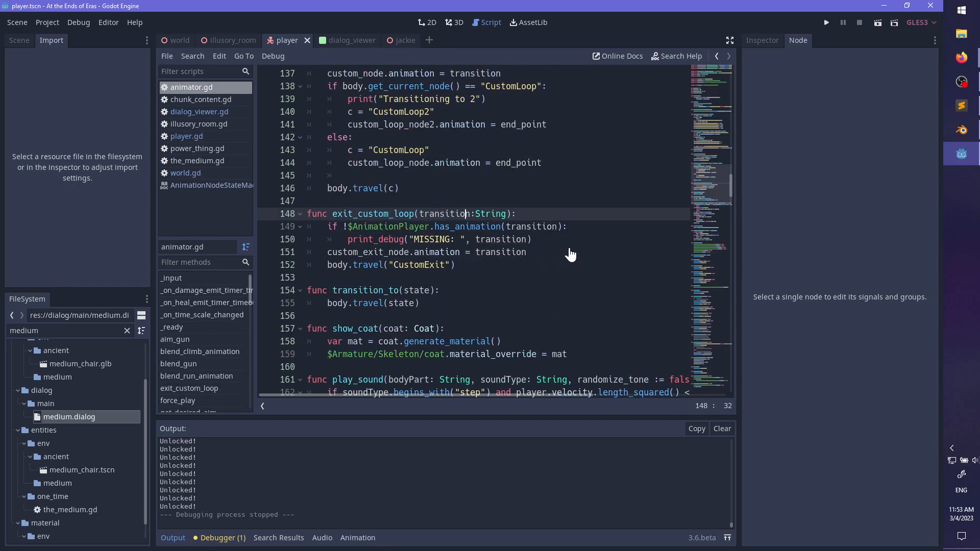
scroll(263, 515, "up", 3)
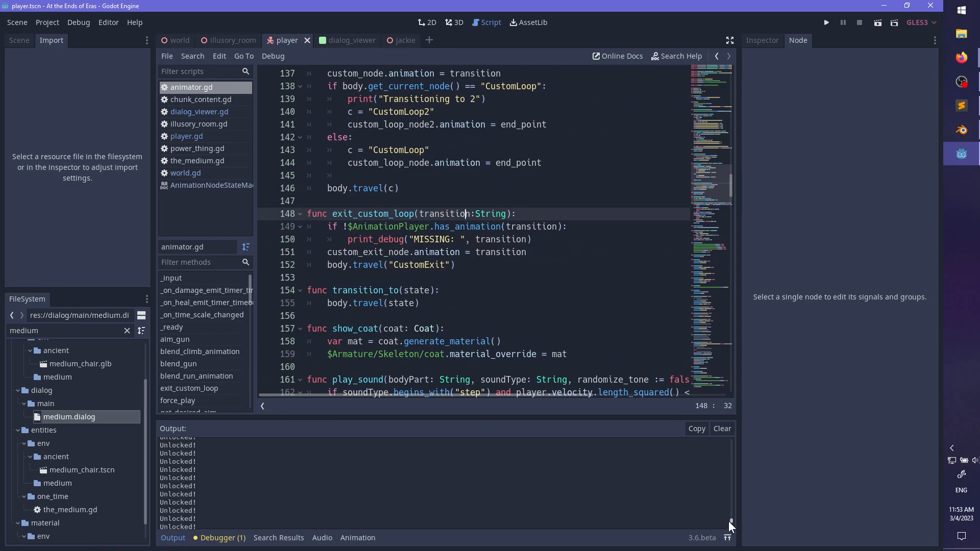
left_click_drag(731, 522, 741, 429)
scroll(738, 444, "down", 3)
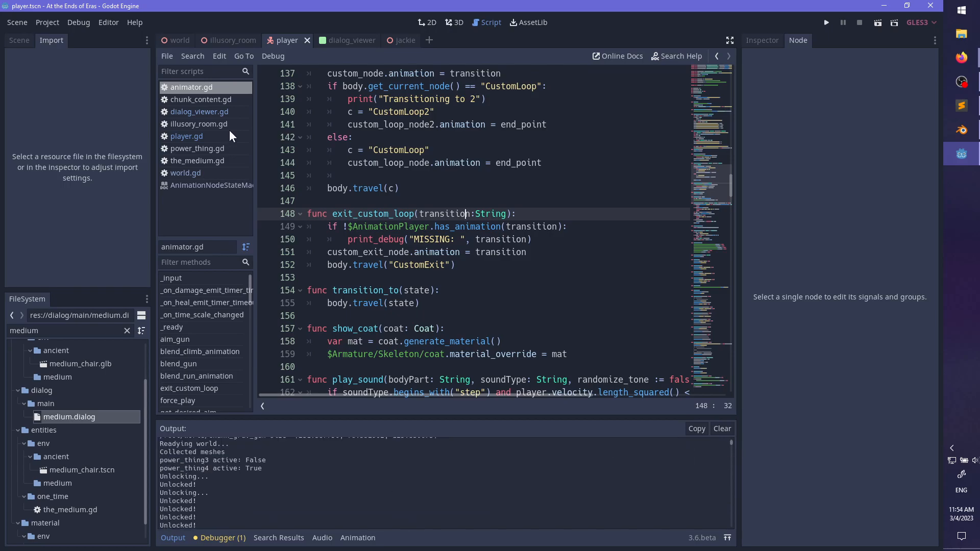
left_click(185, 139)
left_click(209, 112)
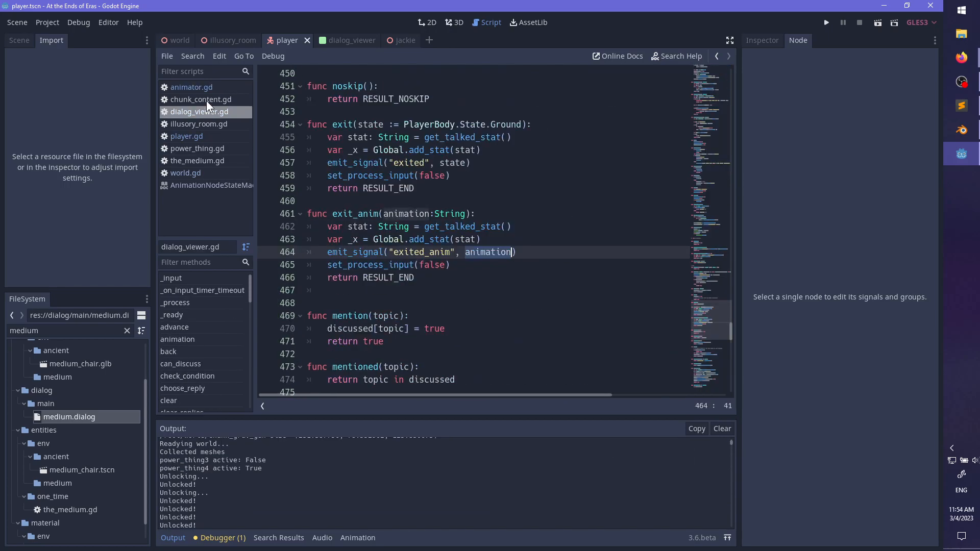
left_click(205, 89)
left_click(200, 138)
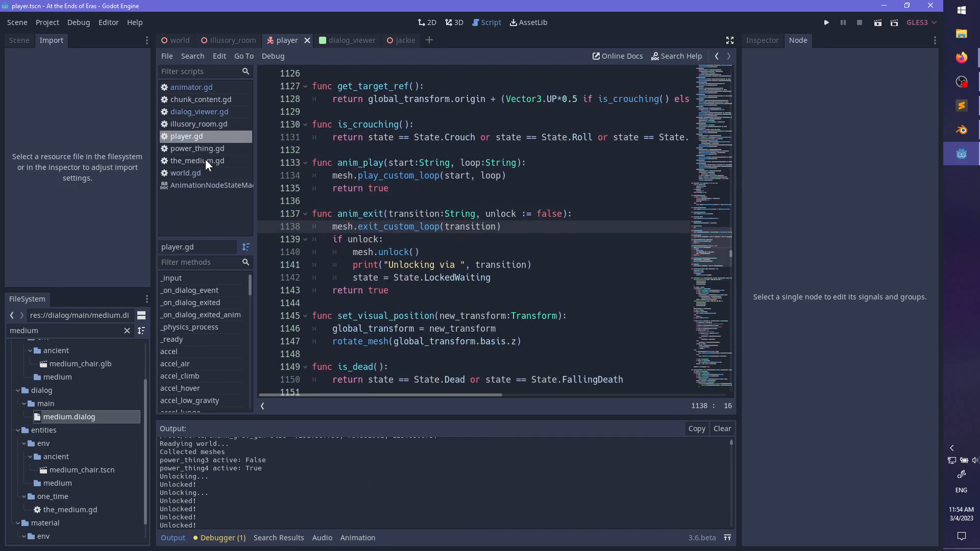
- In the State.LockedWaiting case of player.gd, uncomment the next_state line, set it to State.Locked, and save
key("ctrl+f")
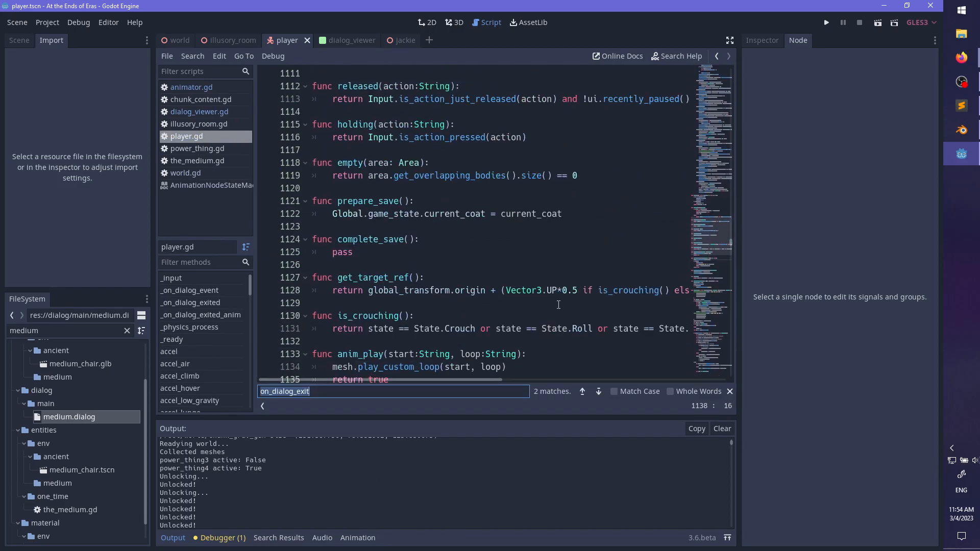
type("Unlocked!")
key("Escape")
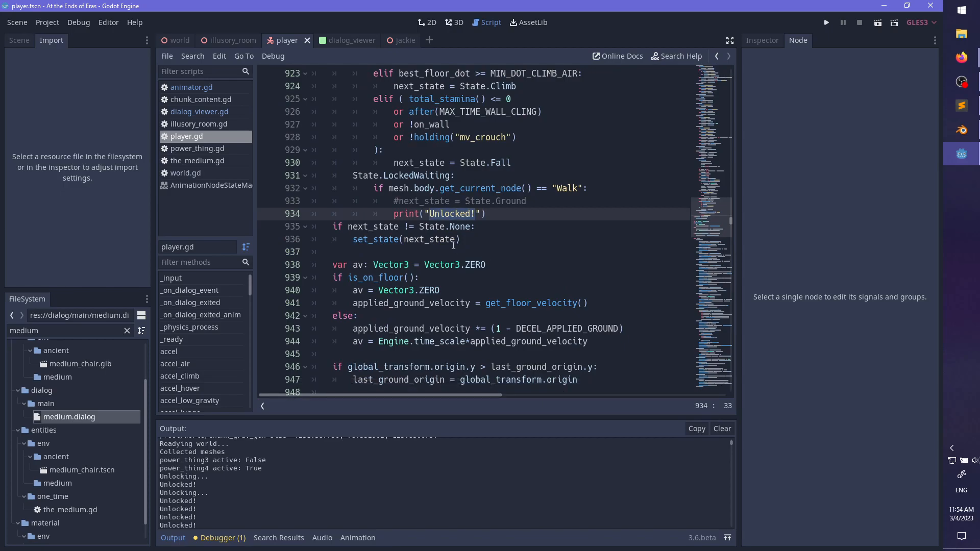
left_click(500, 212)
left_click(398, 202)
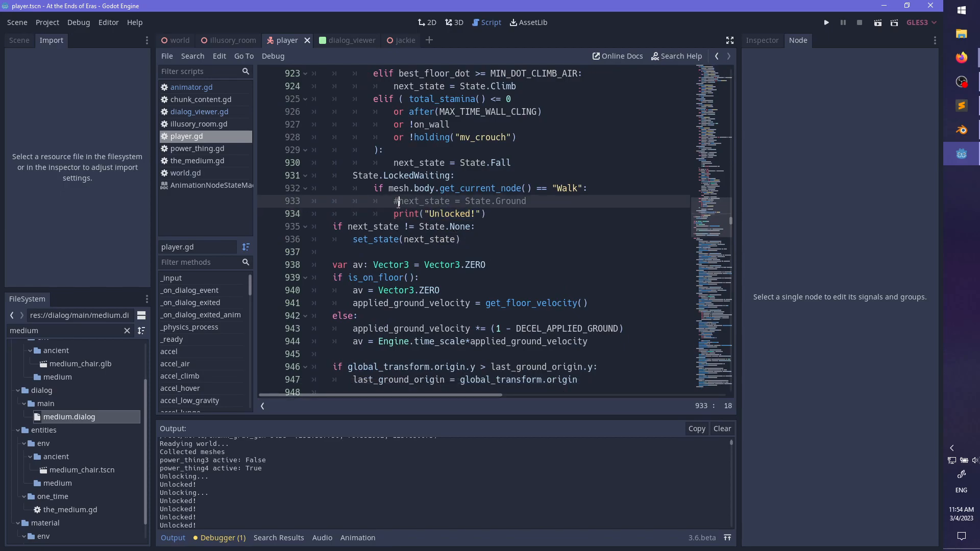
key("BackSpace")
key("ctrl+BackSpace")
type("Locked")
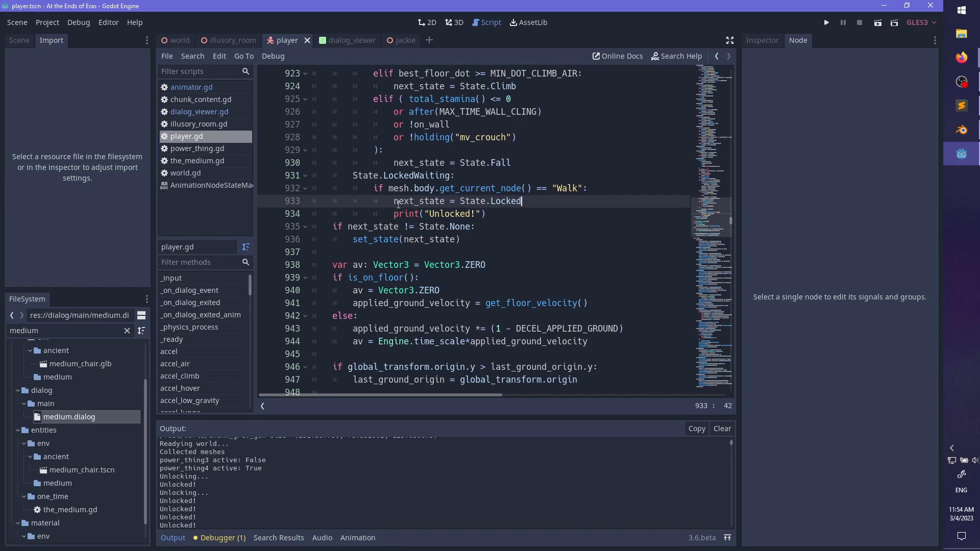
key("ctrl+s")
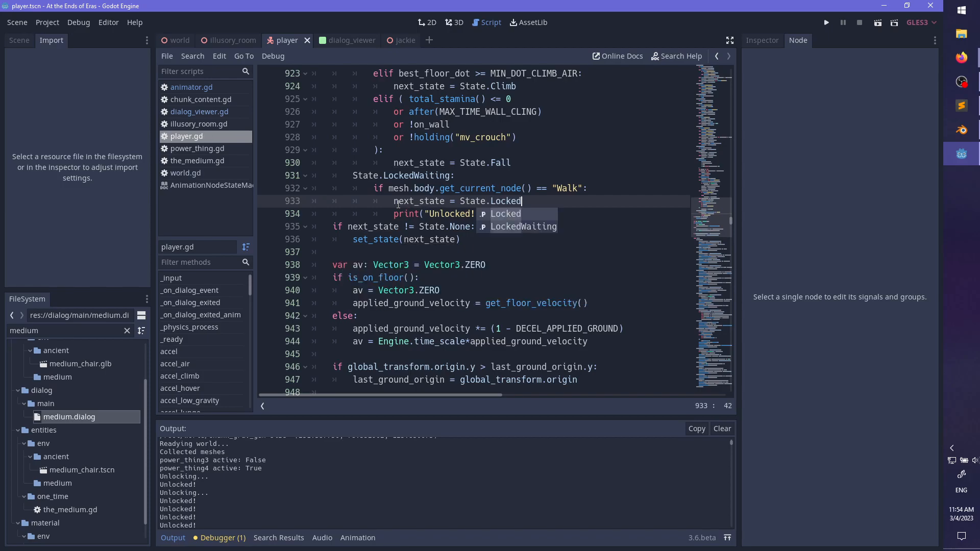
key("Escape")
key("ctrl+s")
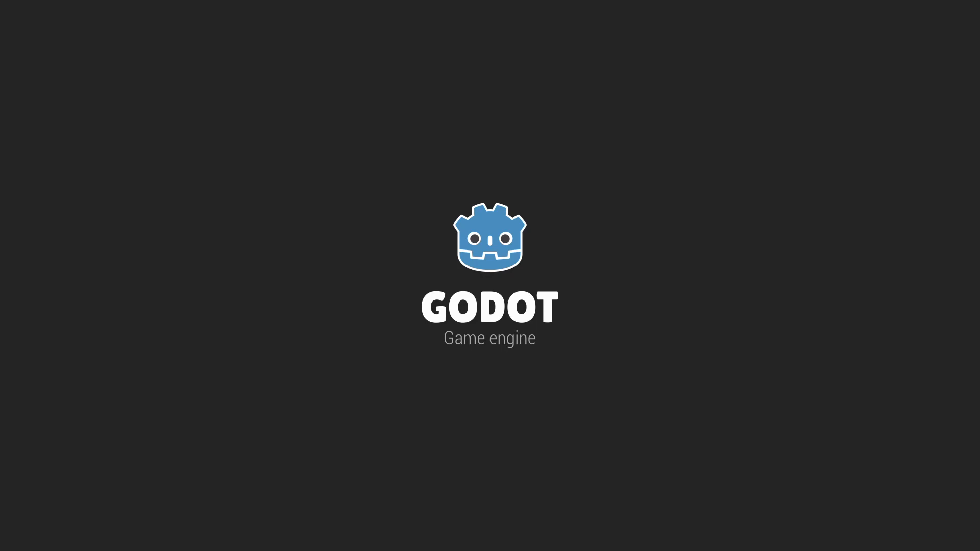
- Playtest sitting in the chair and exiting its dialog, and stop the game to read the printed output
key("w")
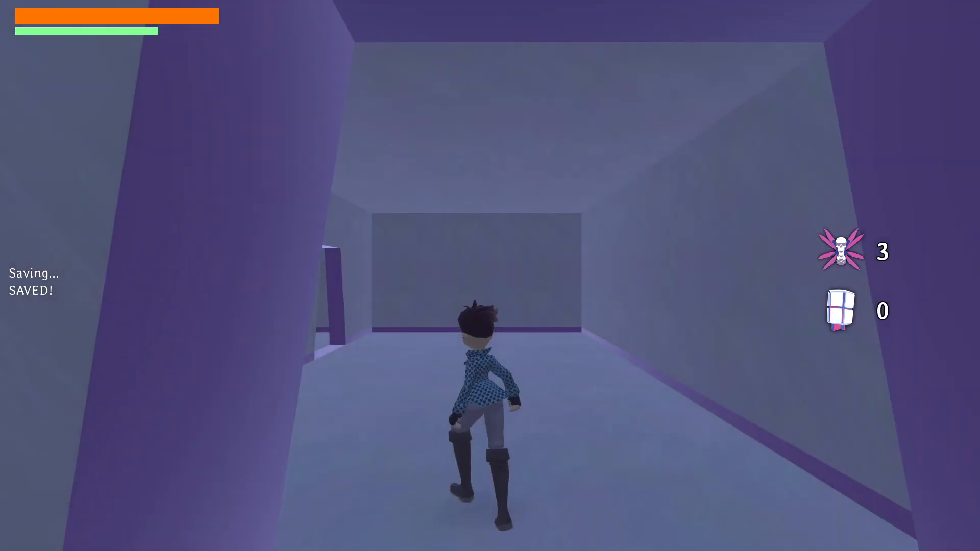
key("w")
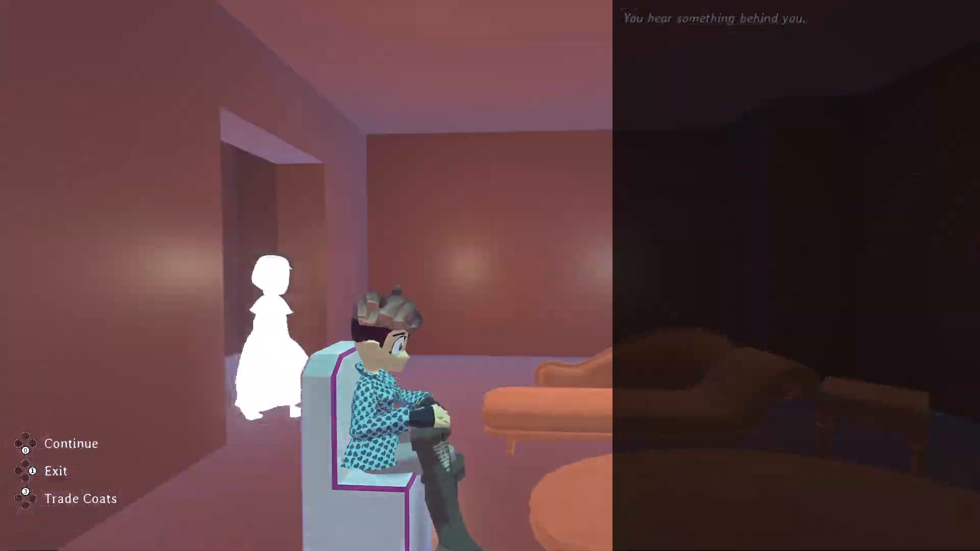
key("Escape")
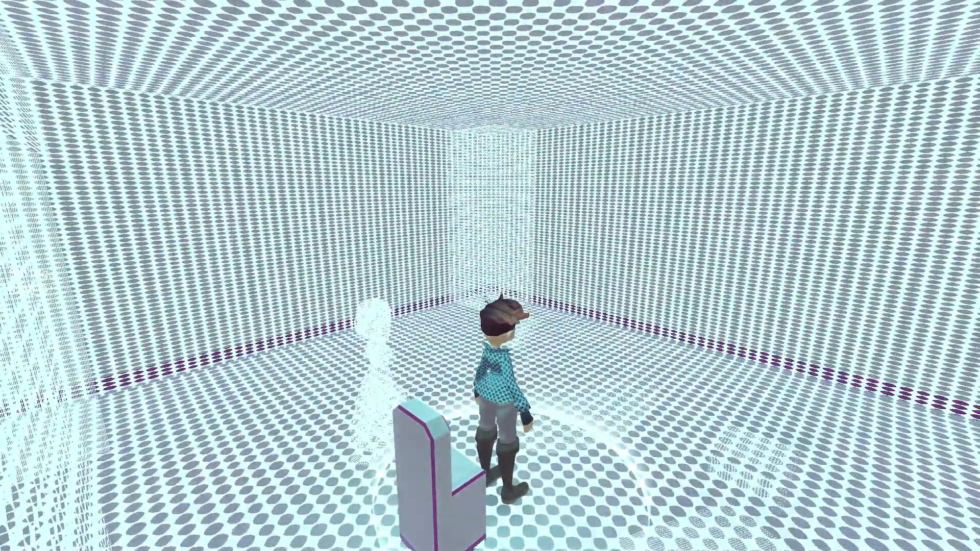
key("F8")
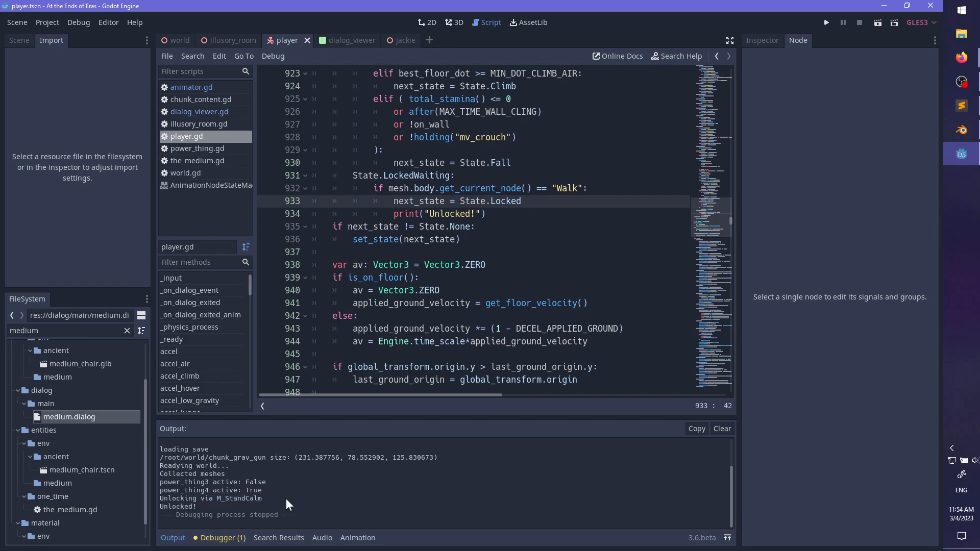
- Review the _exit block in medium.dialog and the LockedWaiting state code in player.gd
left_click(961, 130)
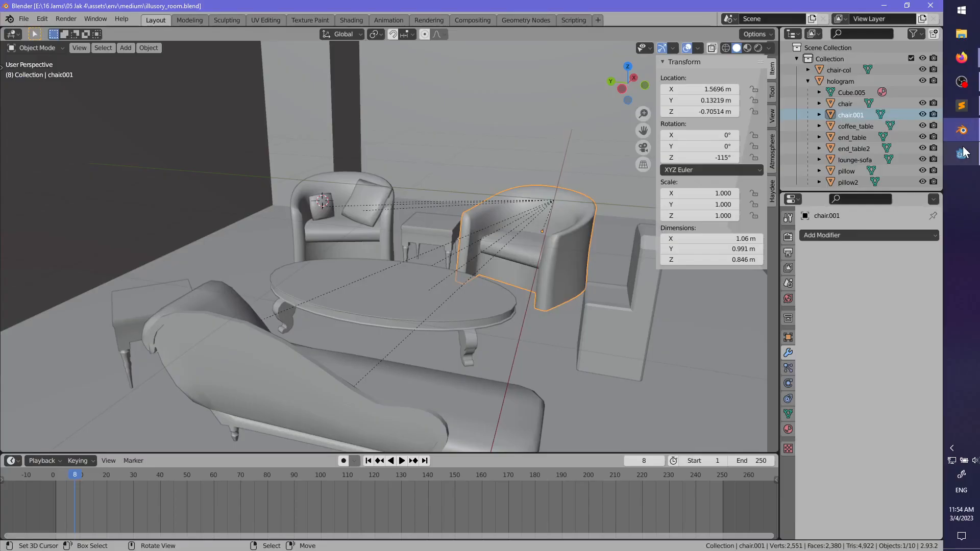
left_click(962, 153)
left_click(962, 105)
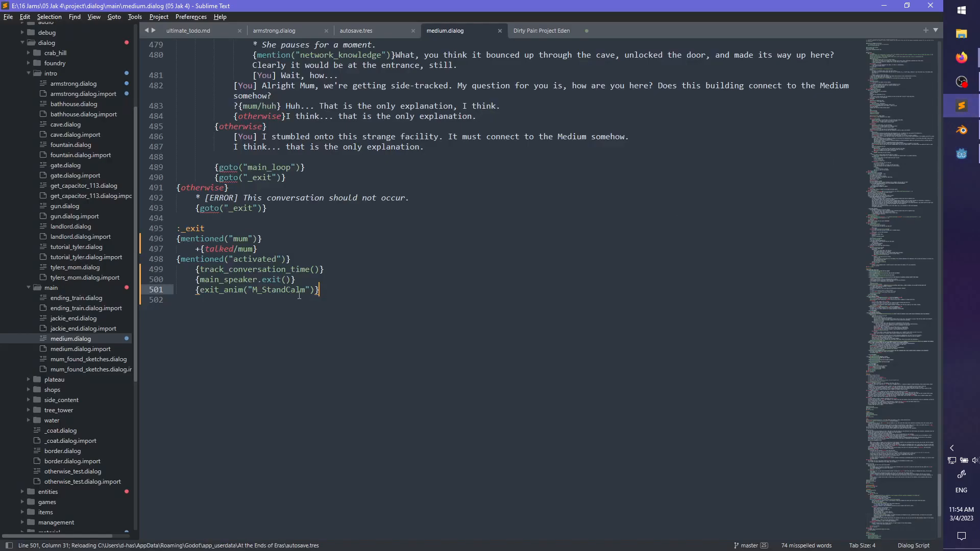
key("alt+Tab")
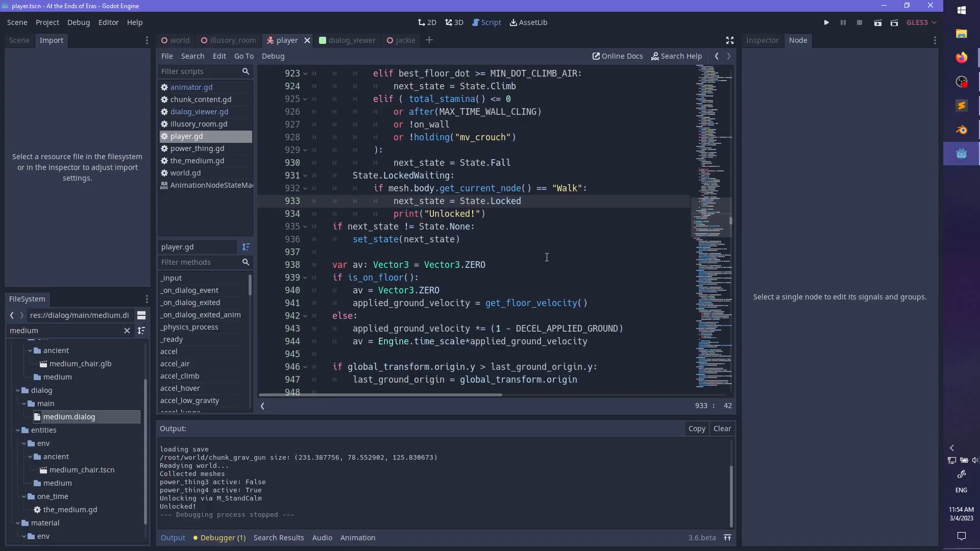
scroll(548, 259, "up", 5)
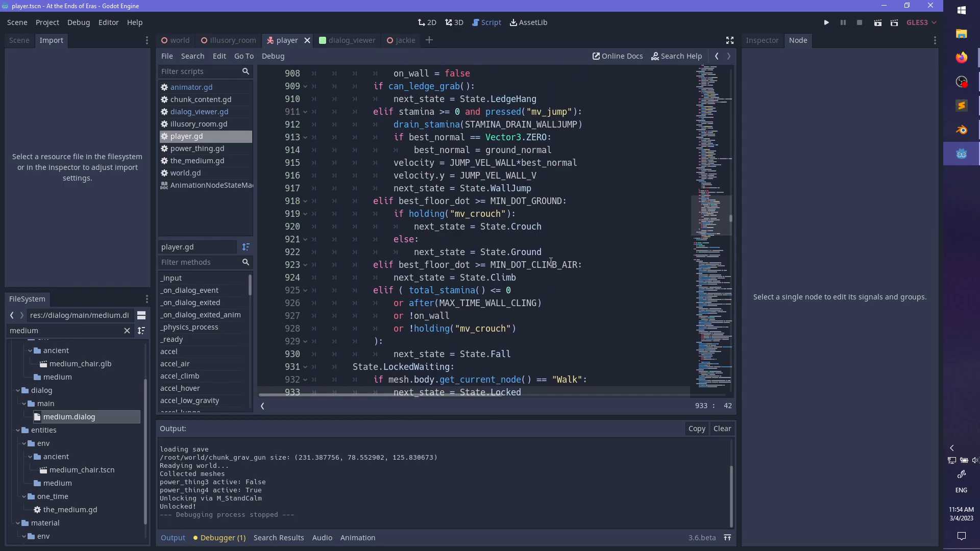
scroll(551, 262, "down", 8)
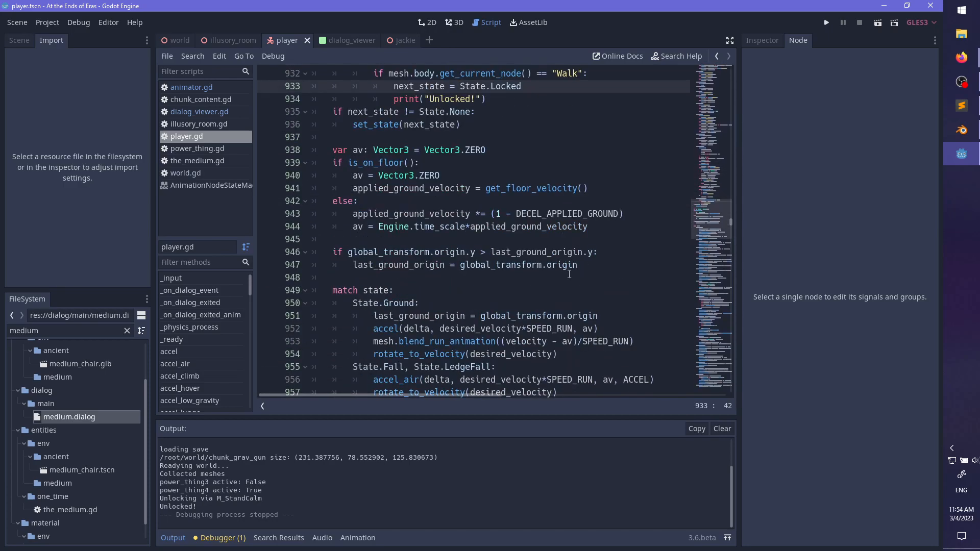
scroll(569, 274, "down", 6)
- In dialog_viewer.gd, remove the extra blank line after the exit_anim function and save the script
left_click(199, 112)
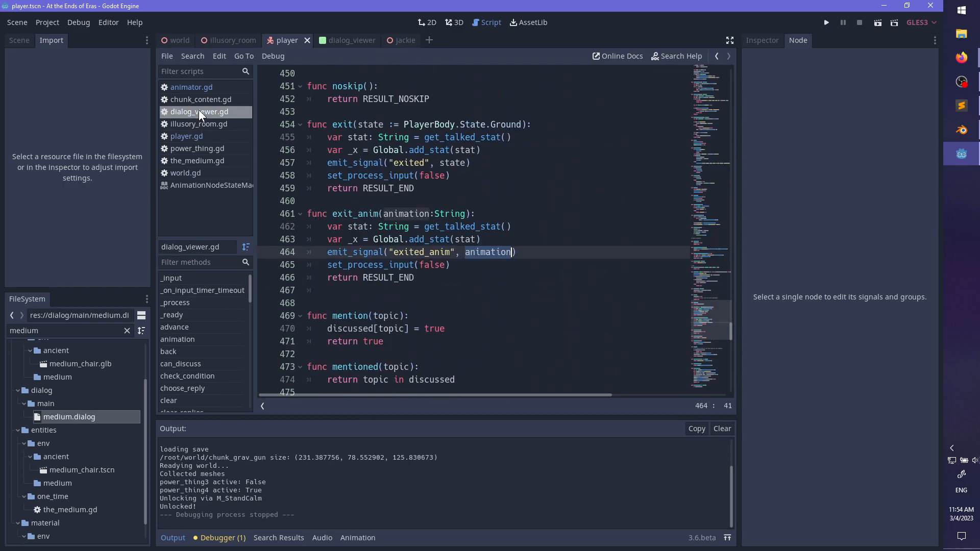
left_click(480, 277)
key("ctrl+f")
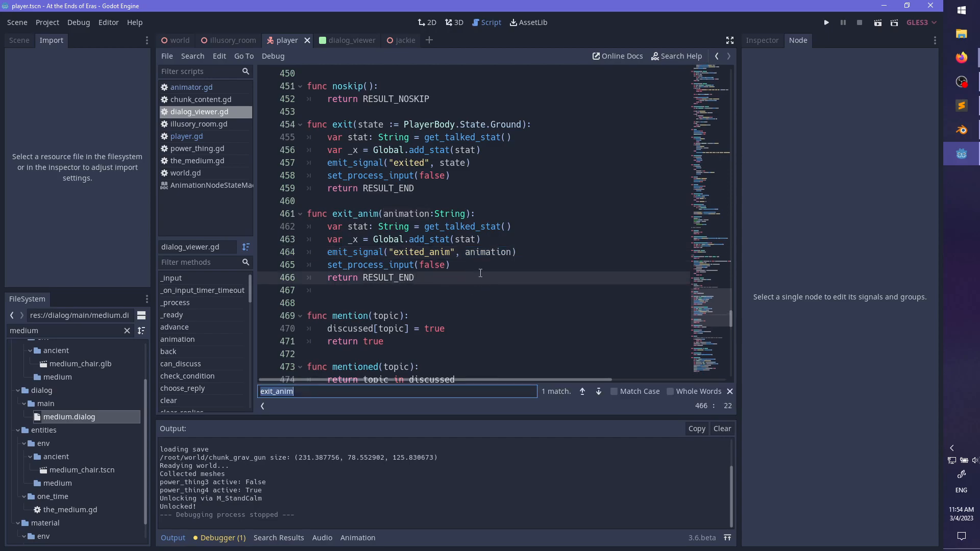
key("Escape")
left_click(409, 293)
key("BackSpace")
key("BackSpace")
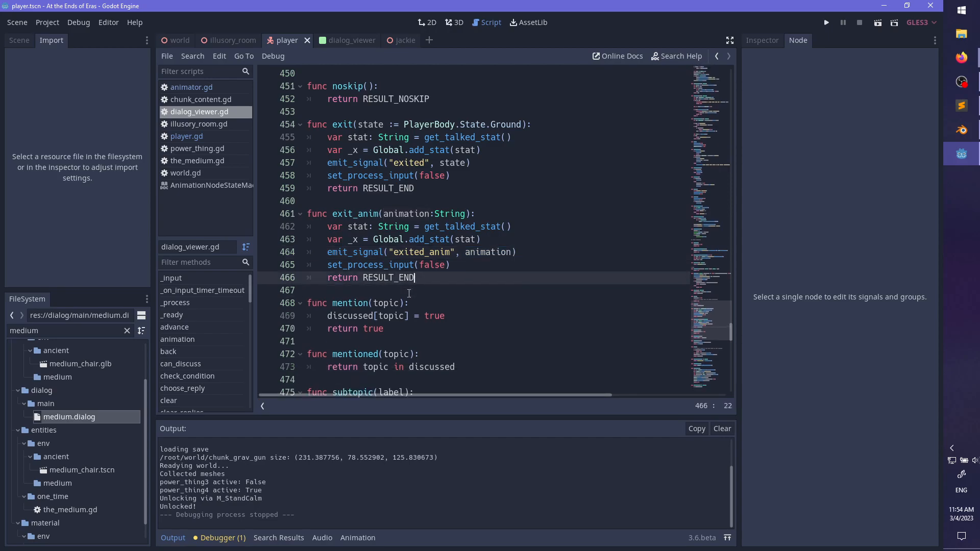
key("ctrl+s")
key("ctrl+f")
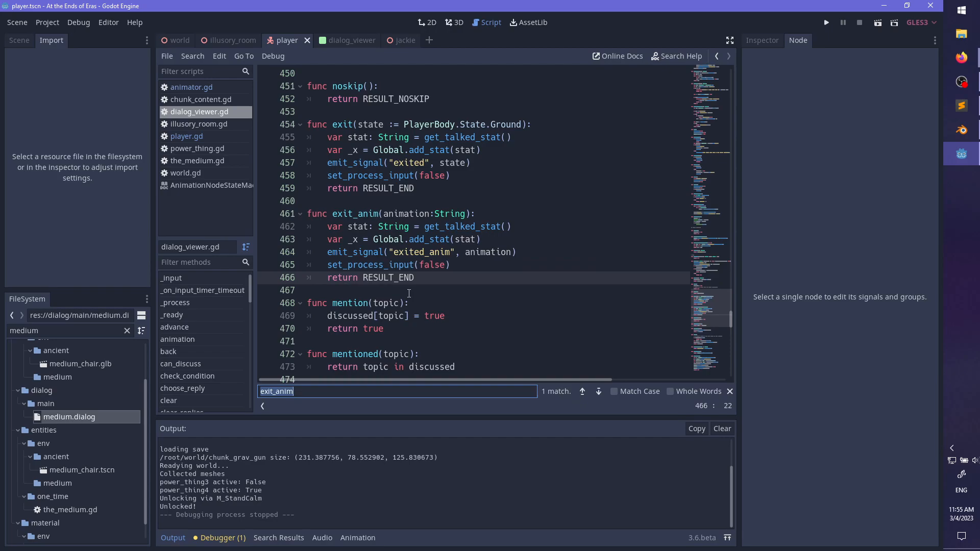
key("Escape")
- In player.gd, find the _on_dialog_exited function and add print("Unlocked as normal") as its first line
left_click(206, 136)
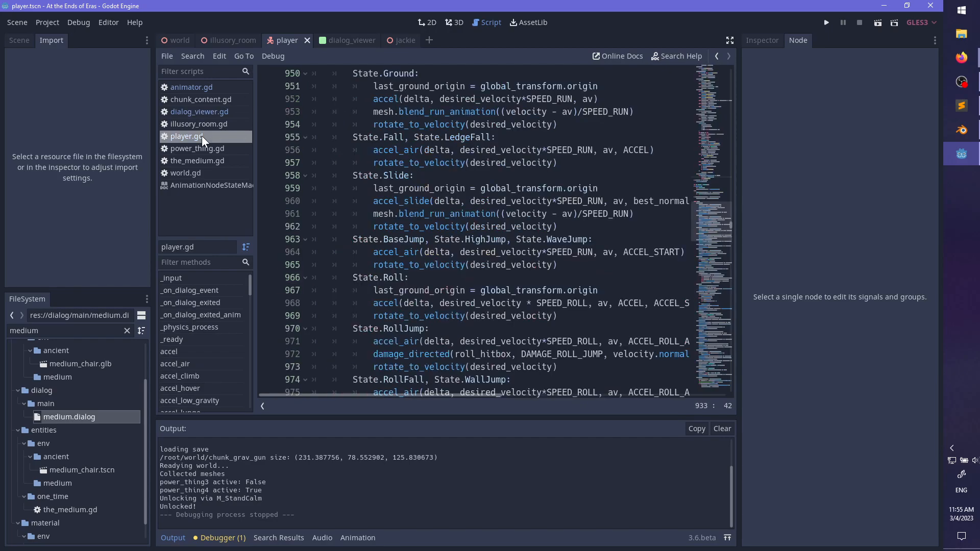
scroll(541, 271, "up", 2)
key("ctrl+f")
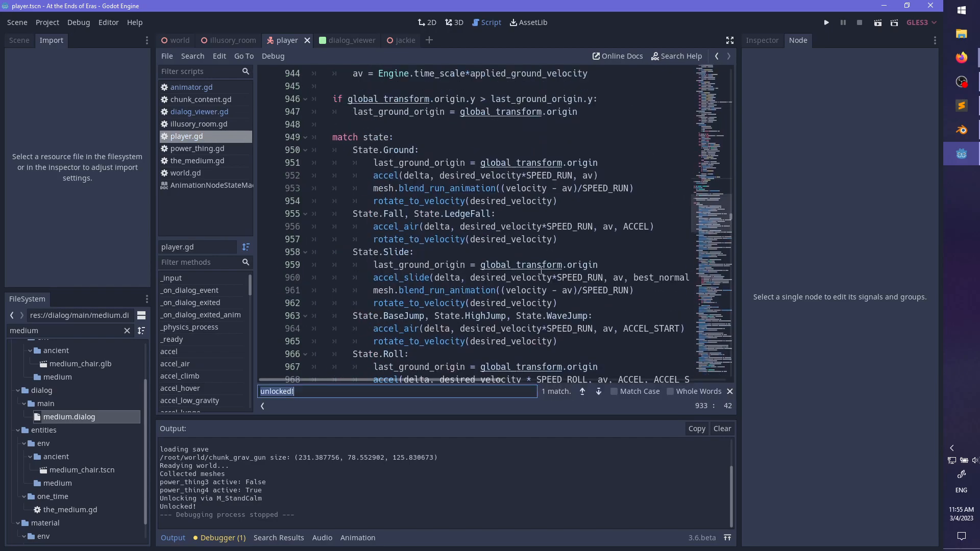
type("_on_dialog")
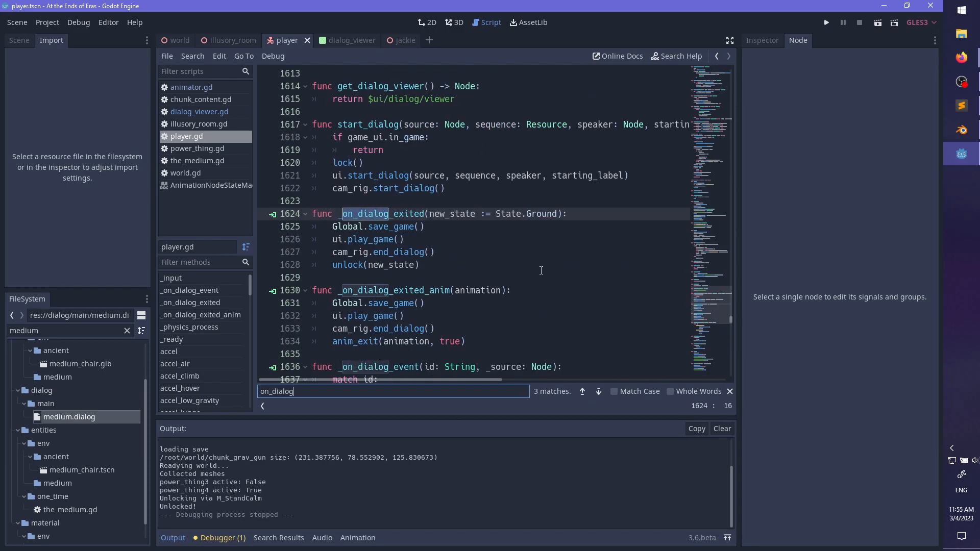
key("Escape")
key("Down")
key("Down")
key("Up")
key("Up")
key("End")
key("Return")
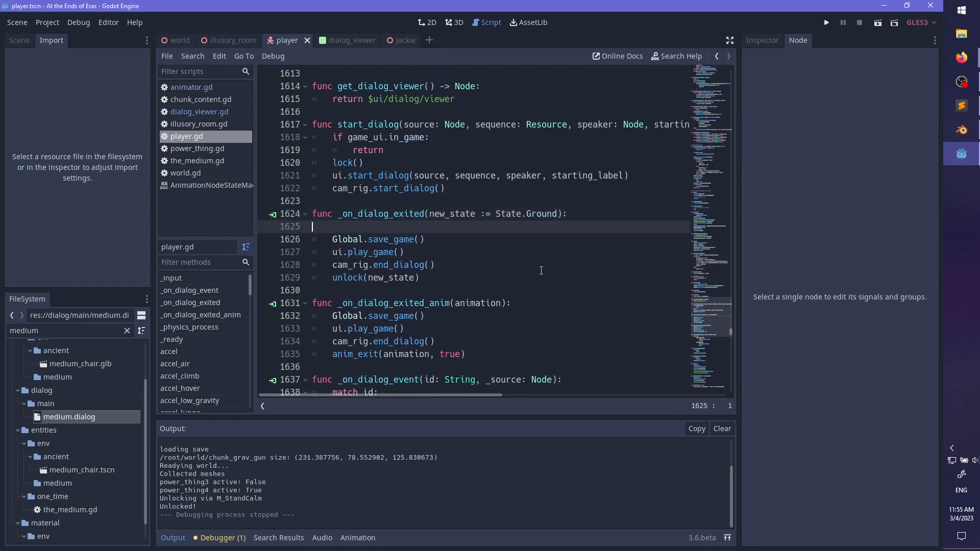
type("print(\"Unlocked by")
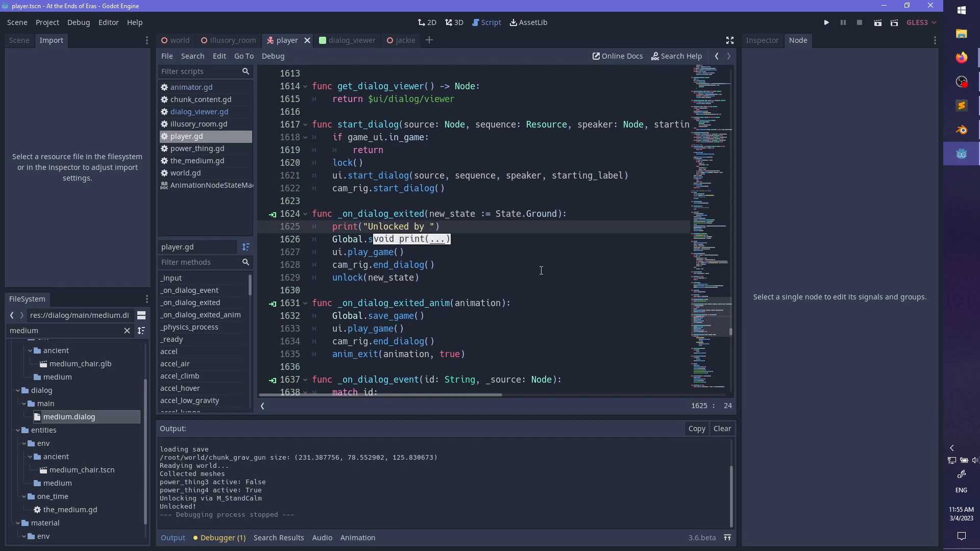
key("BackSpace")
key("BackSpace")
key("BackSpace")
type("as normal")
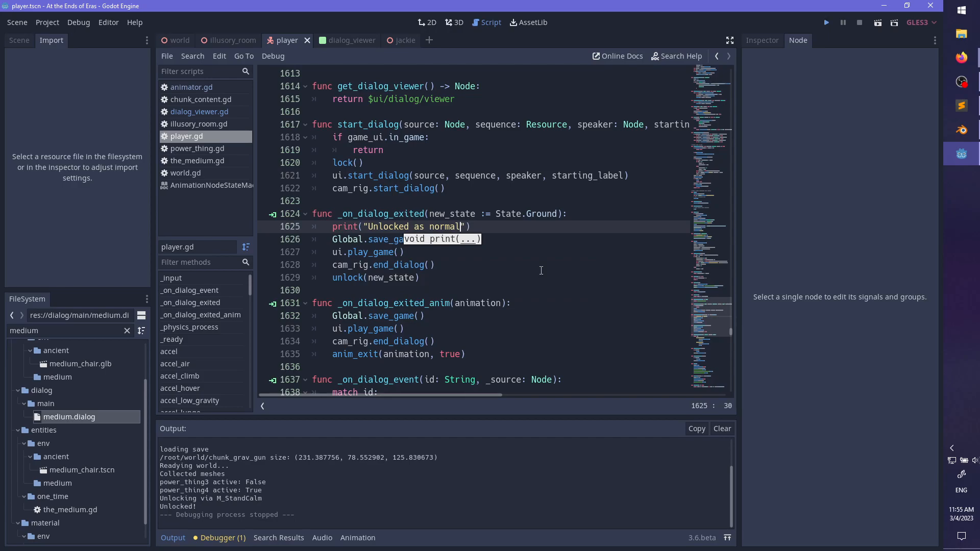
- Run the game to test getting up from the Medium chair, check the output log, and stop the game
key("F5")
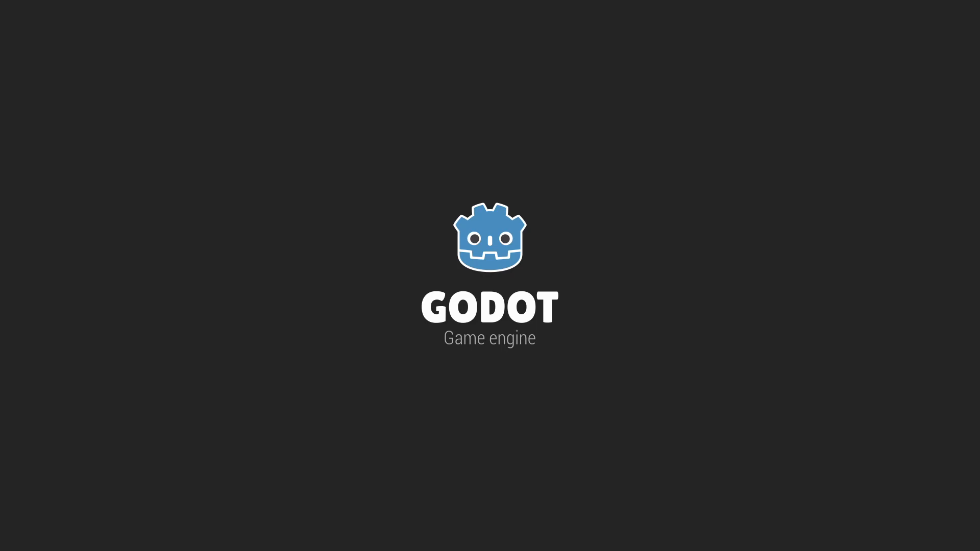
key("w")
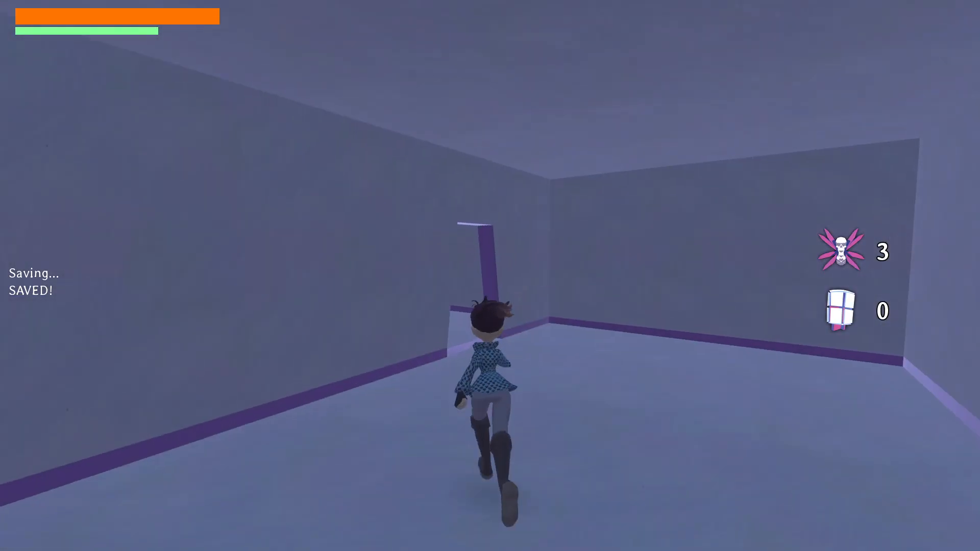
key("w")
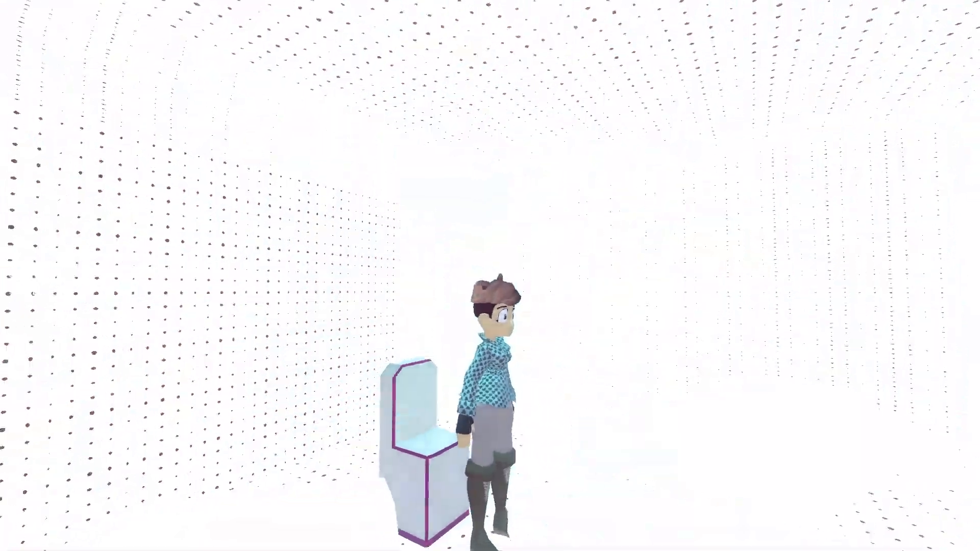
key("alt+Tab")
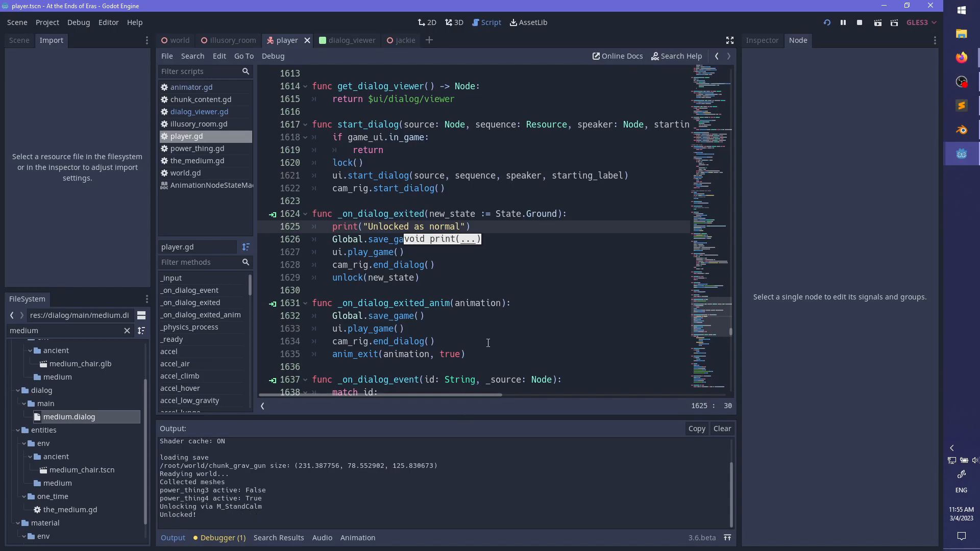
left_click(860, 23)
left_click(554, 231)
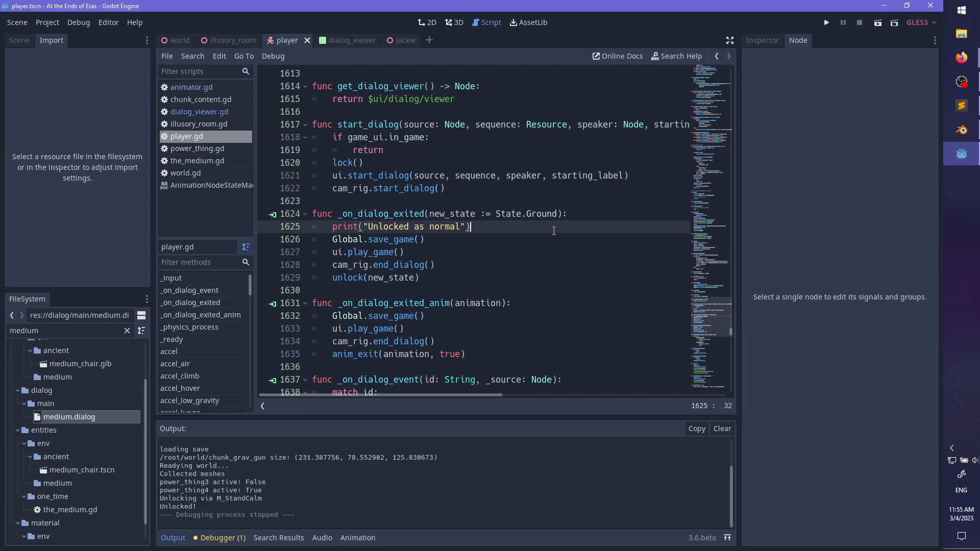
- Switch to medium.dialog in Sublime Text and insert a {player.} call marked * Testing below {main_speaker.exit()} in the _exit block
left_click(962, 129)
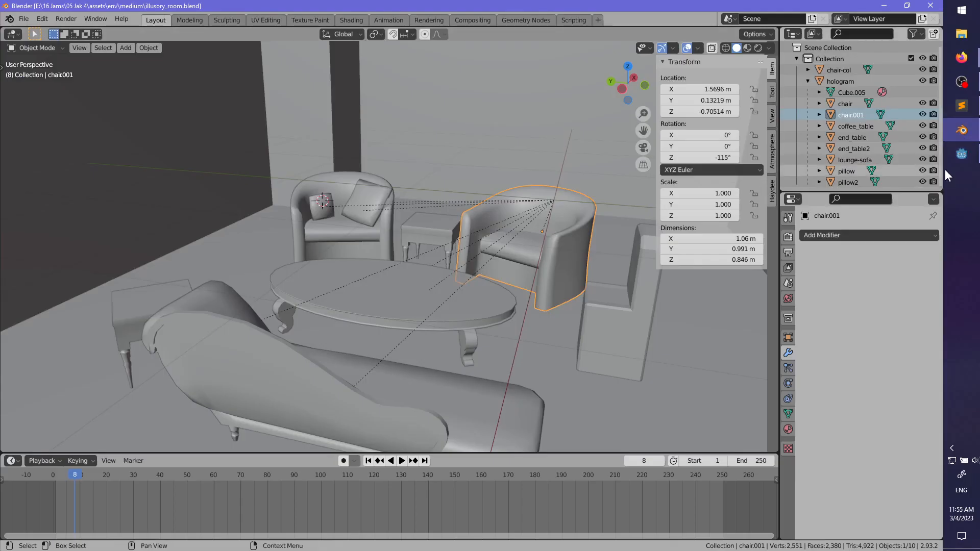
left_click(962, 105)
left_click(378, 305)
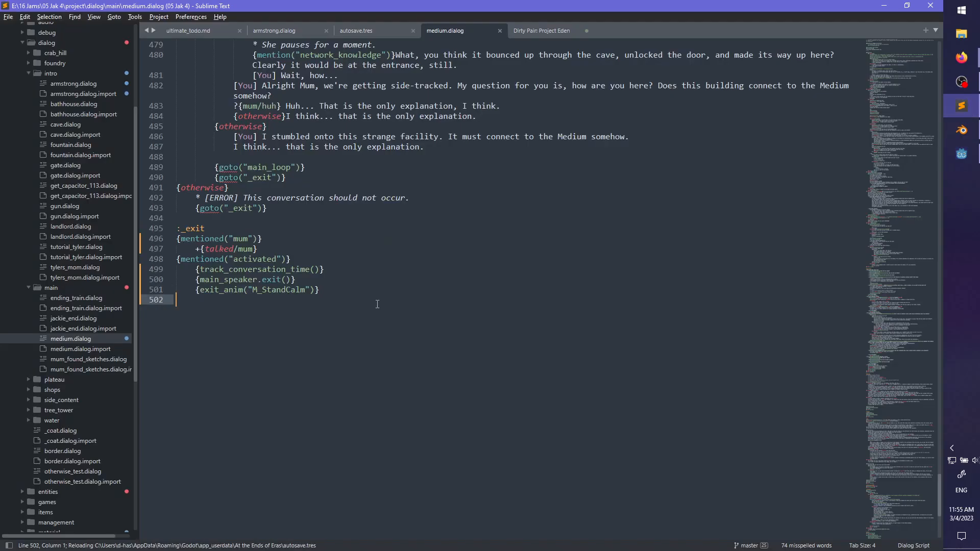
left_click(350, 288)
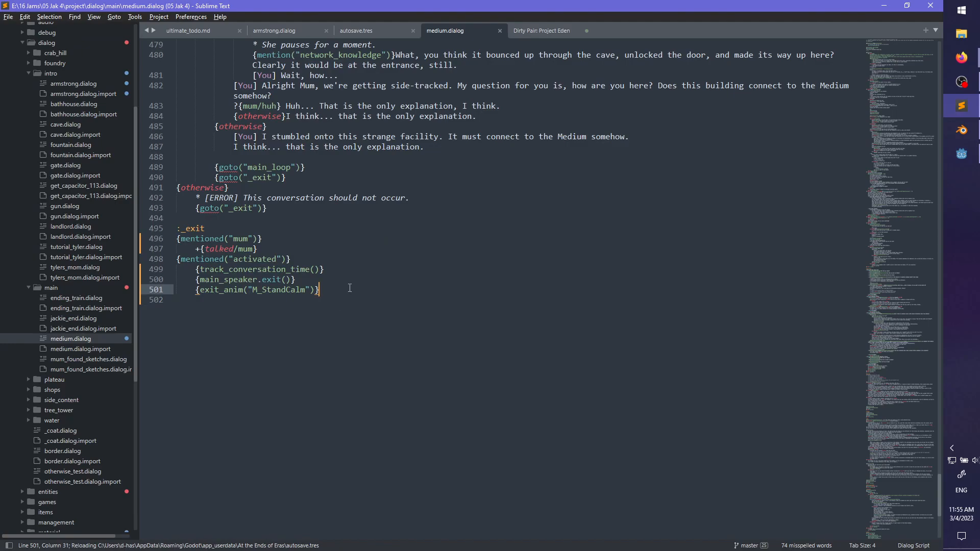
left_click(353, 278)
scroll(353, 277, "up", 4)
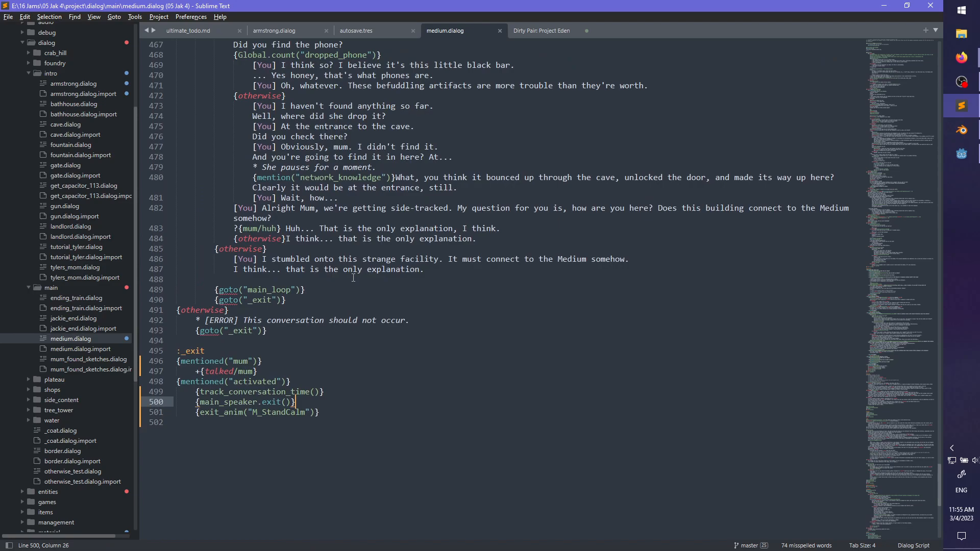
key("Return")
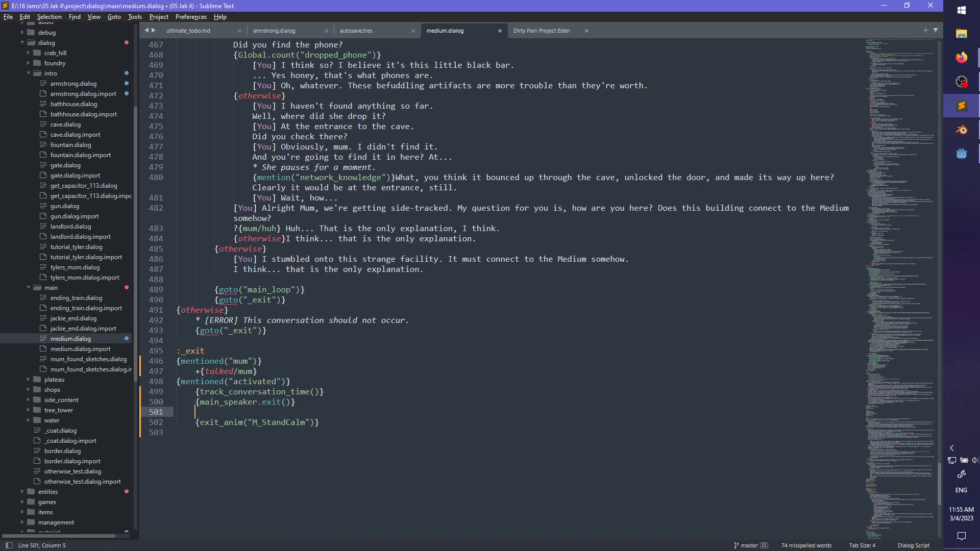
type("{ ... Testing*")
key("BackSpace")
key("BackSpace")
key("BackSpace")
key("BackSpace")
key("Left")
key("Left")
type("player.")
- Complete the test call as {player.anim_exit("M_StandCalm")}, checking the function name in player.gd in Godot
key("alt+Tab")
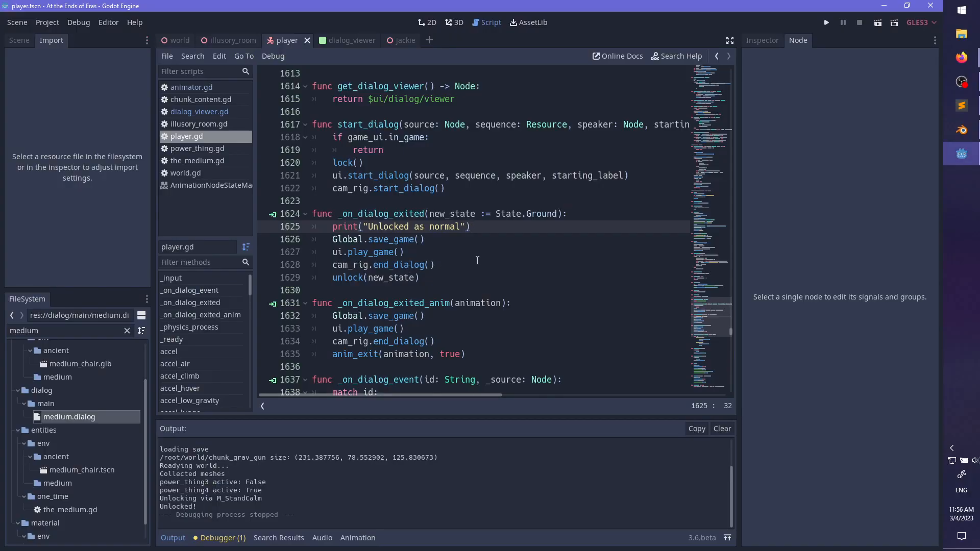
key("alt+Tab")
type("a")
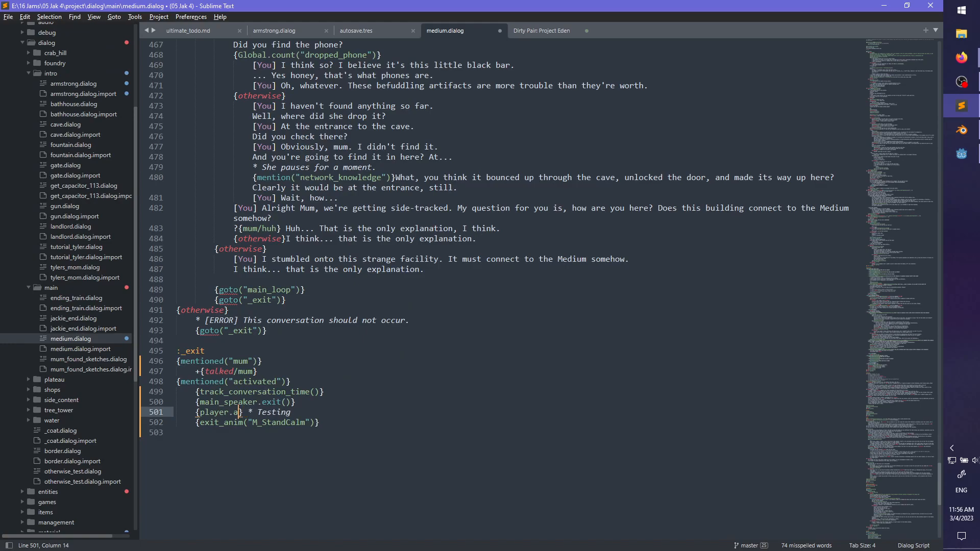
type("nim_exit(\"M_stand")
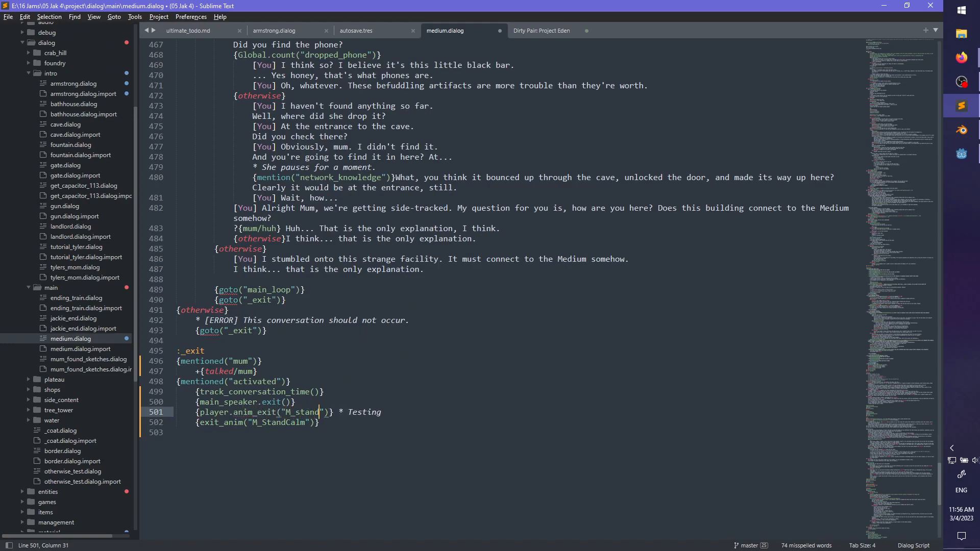
key("BackSpace")
key("BackSpace")
type("StandCalm\")} * Testing")
- Start a second {player.} call below the Testing line in the _exit block and look through medium.dialog for the sitting call
key("Return")
type("{player.")
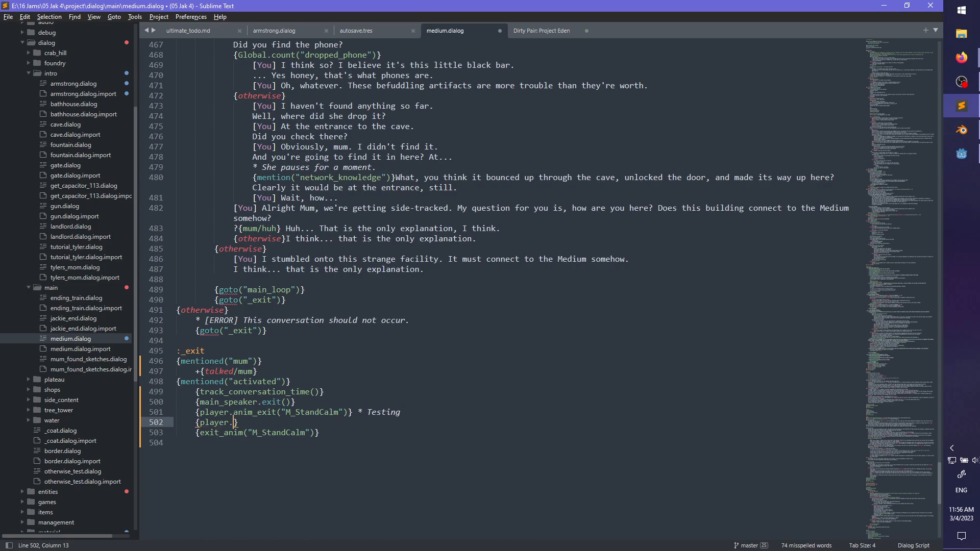
scroll(483, 254, "up", 20)
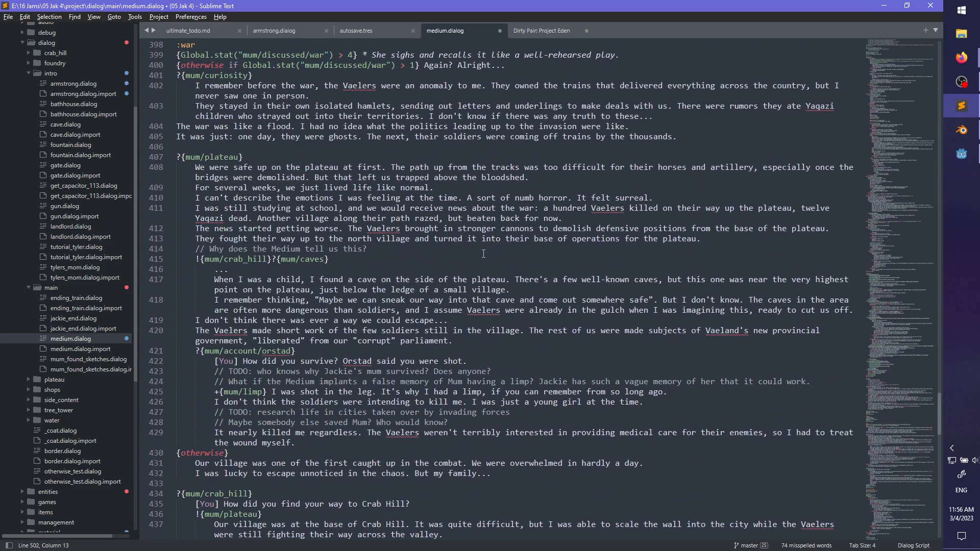
scroll(484, 254, "up", 20)
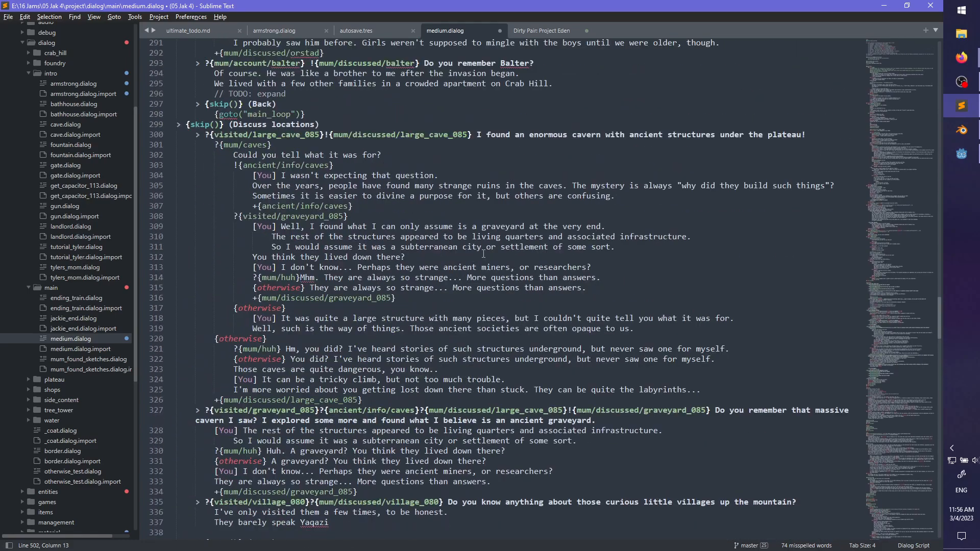
left_click_drag(888, 322, 899, 114)
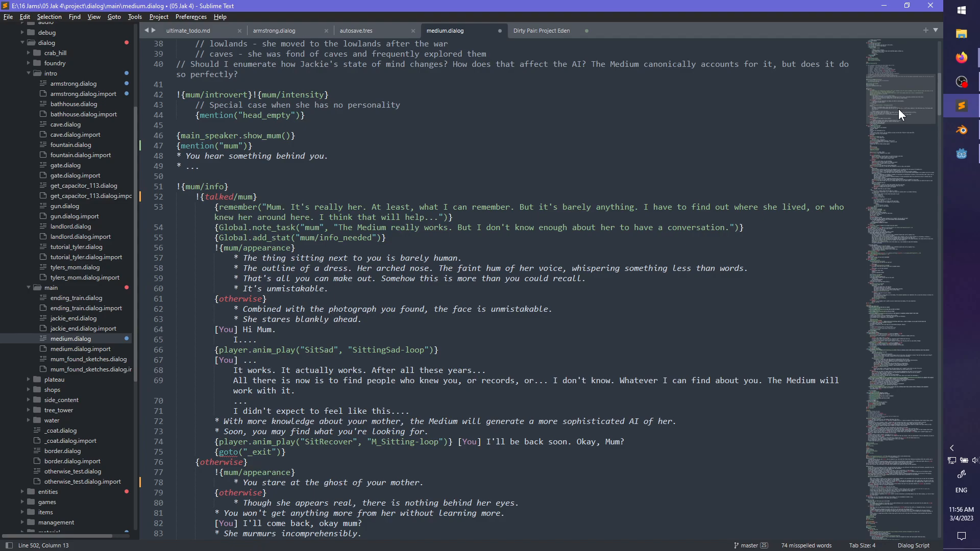
mouse_move(900, 114)
left_mouse_down()
mouse_move(899, 105)
mouse_move(900, 125)
left_mouse_up()
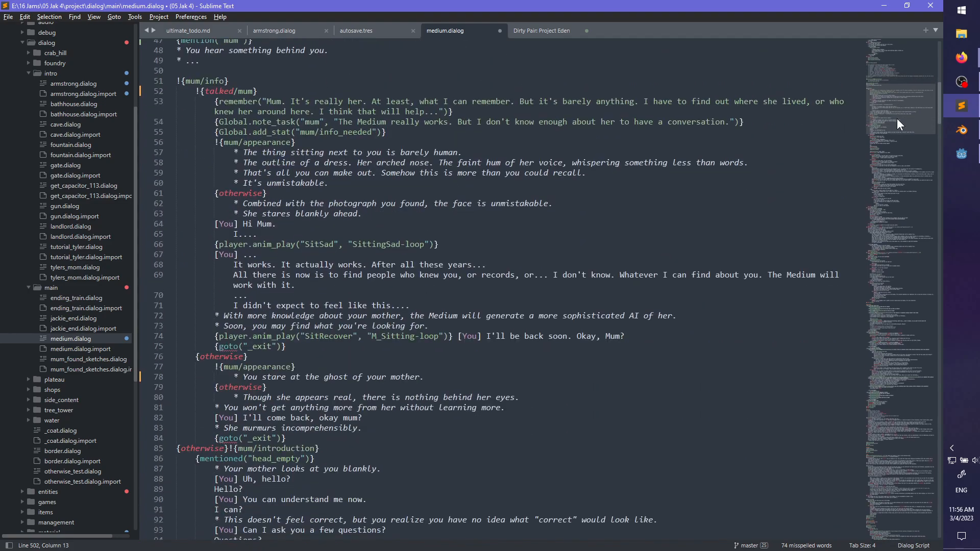
left_click_drag(895, 132, 898, 81)
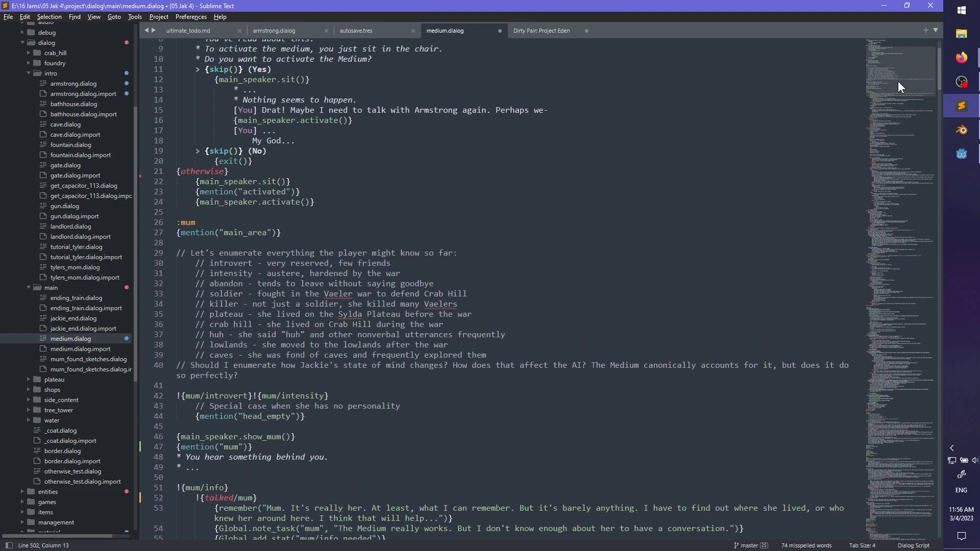
- Switch to Godot and copy anim_play("M_SitLeft", "M_Sitting-loop") from the sit() function in illusory_room.gd
left_click(962, 153)
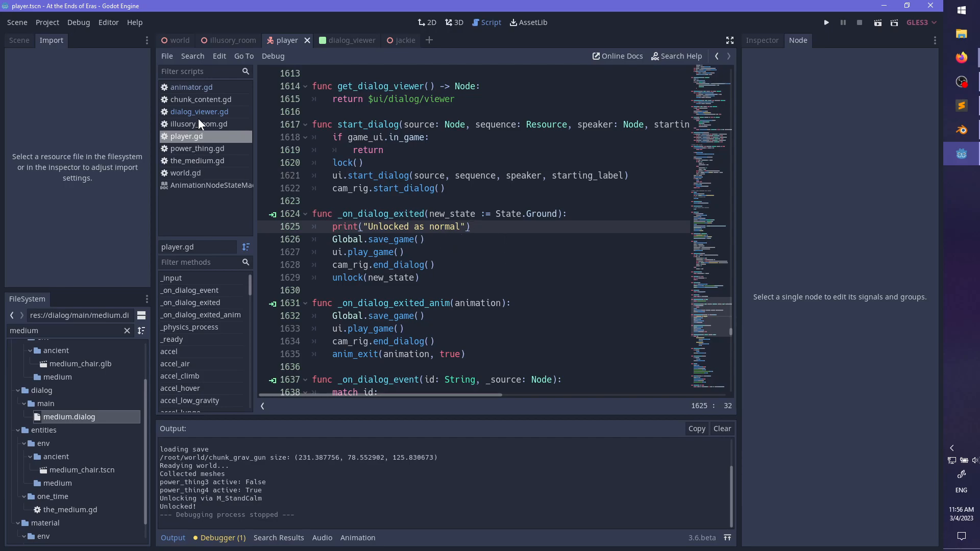
left_click(215, 125)
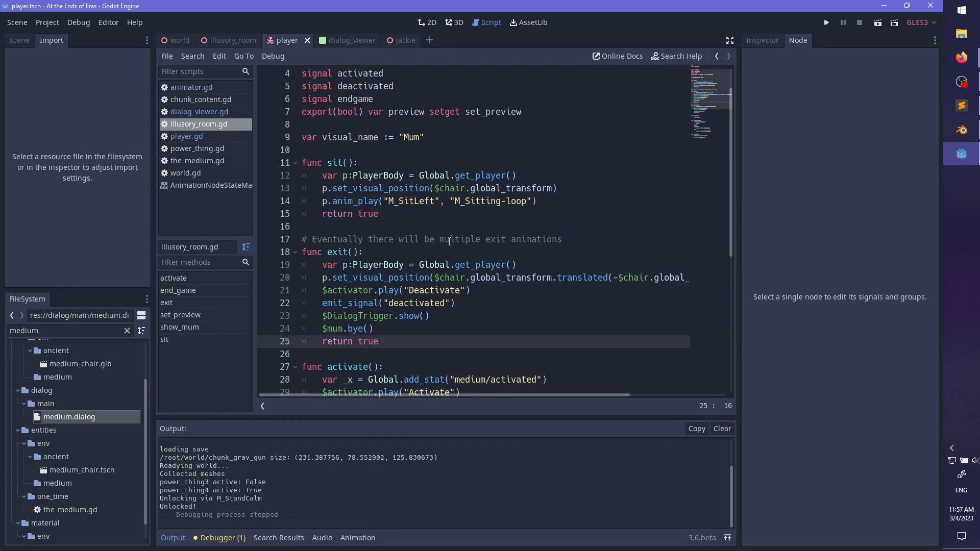
left_click(373, 201)
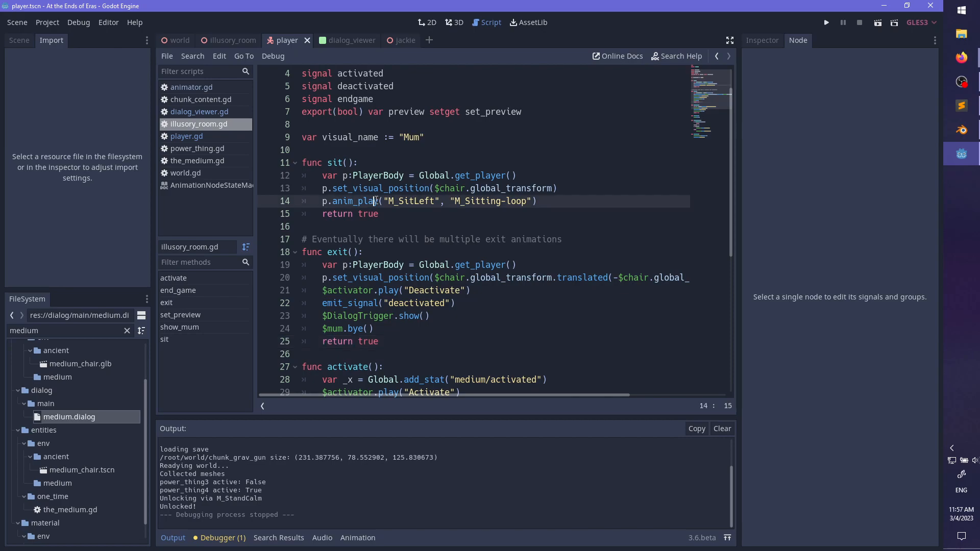
left_click(338, 201)
key("shift+End")
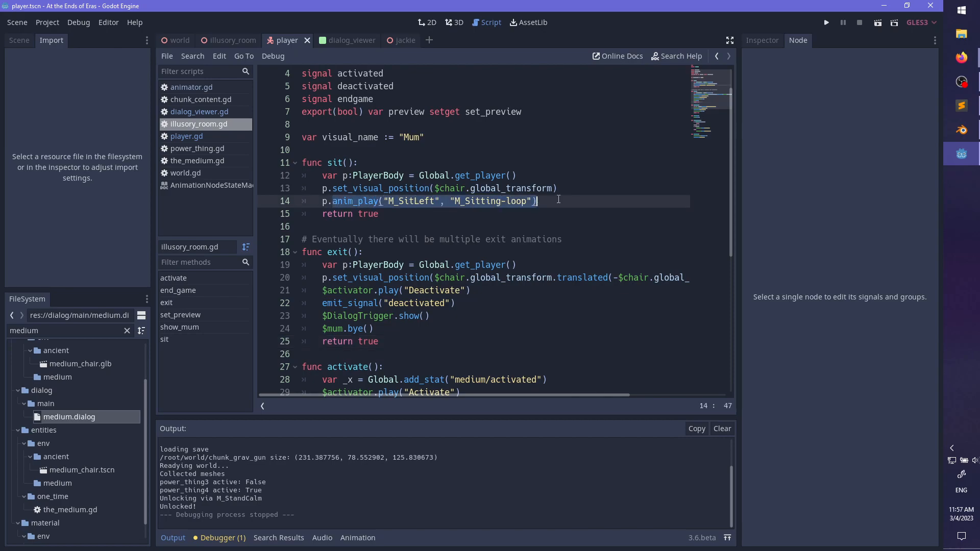
- In Sublime Text, complete the line as {player.anim_play("M_SitLeft", "M_Sitting-loop")} * Sitting back down in medium.dialog's _exit block and save the file
key("alt+Tab")
scroll(398, 420, "down", 20)
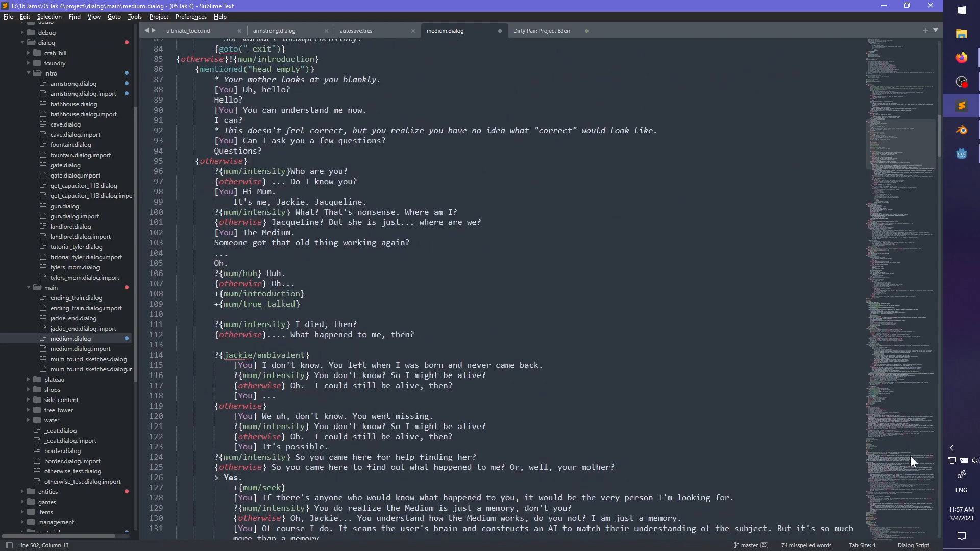
left_click_drag(889, 146, 887, 542)
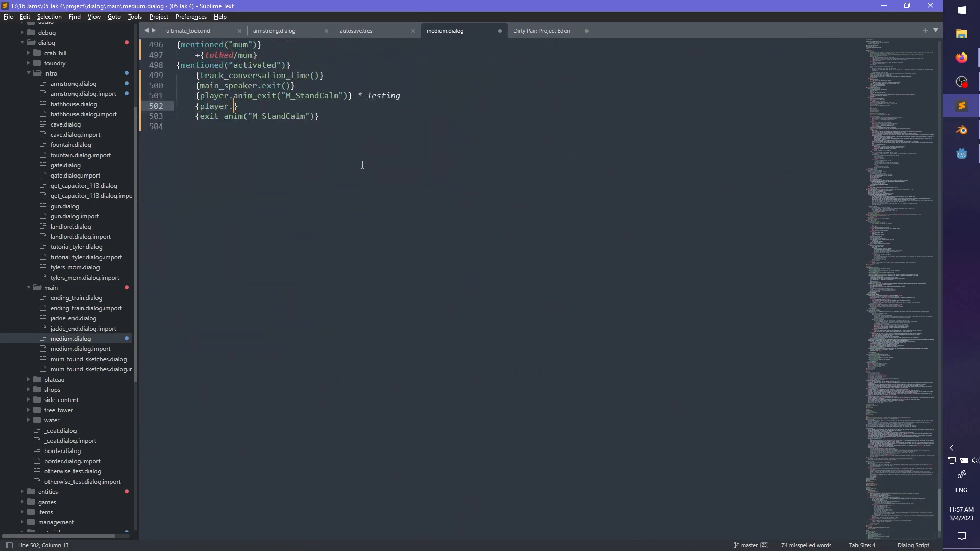
type("anim_play(\"M_SitLeft\", \"M_Sitting-loop\")")
key("Right")
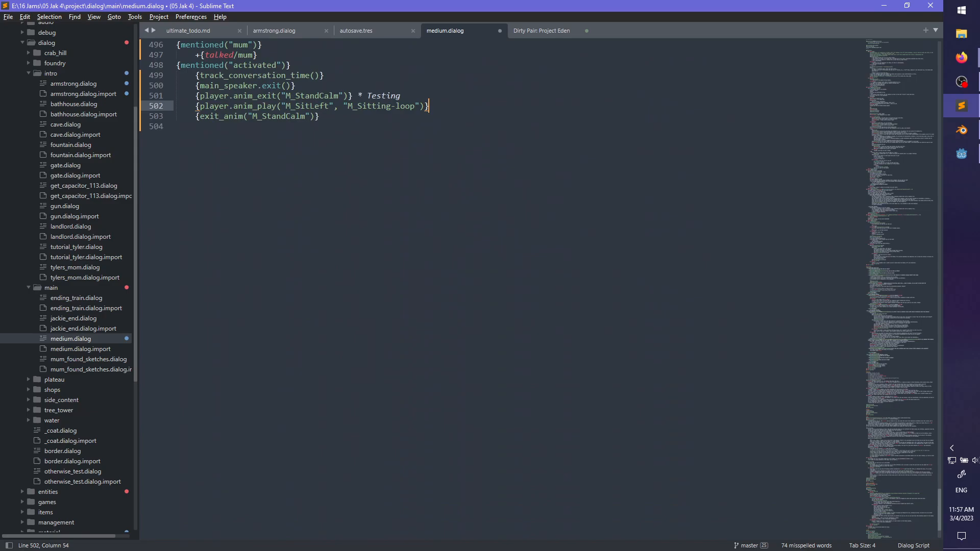
type("* Sitting back down")
key("ctrl+s")
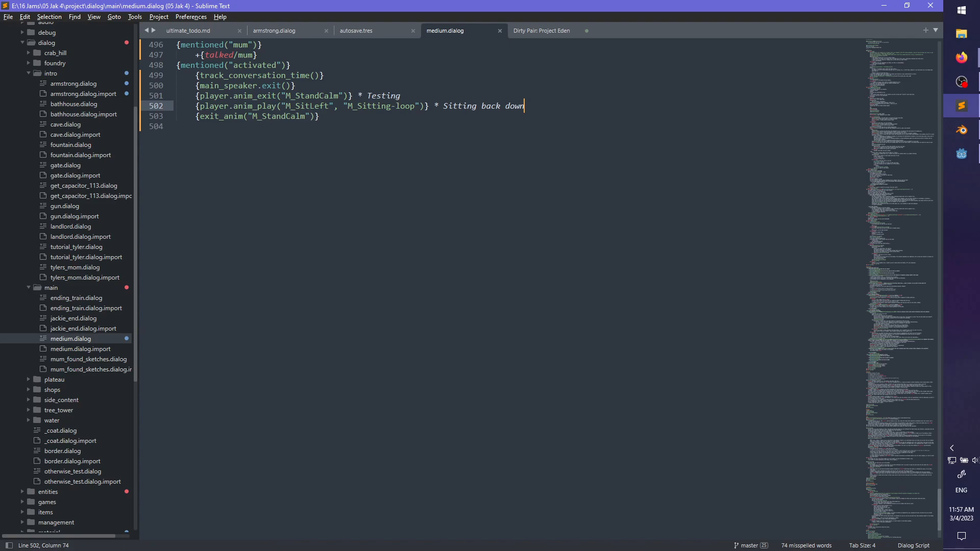
- Return to Godot to reimport medium.dialog and compare exit() in illusory_room.gd with the dialog's _exit block
key("alt+Tab")
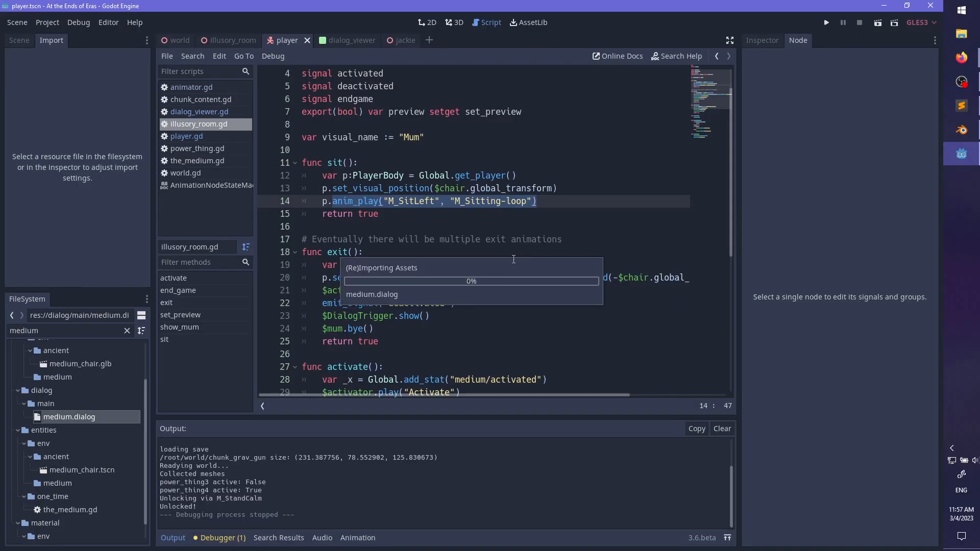
left_click(438, 213)
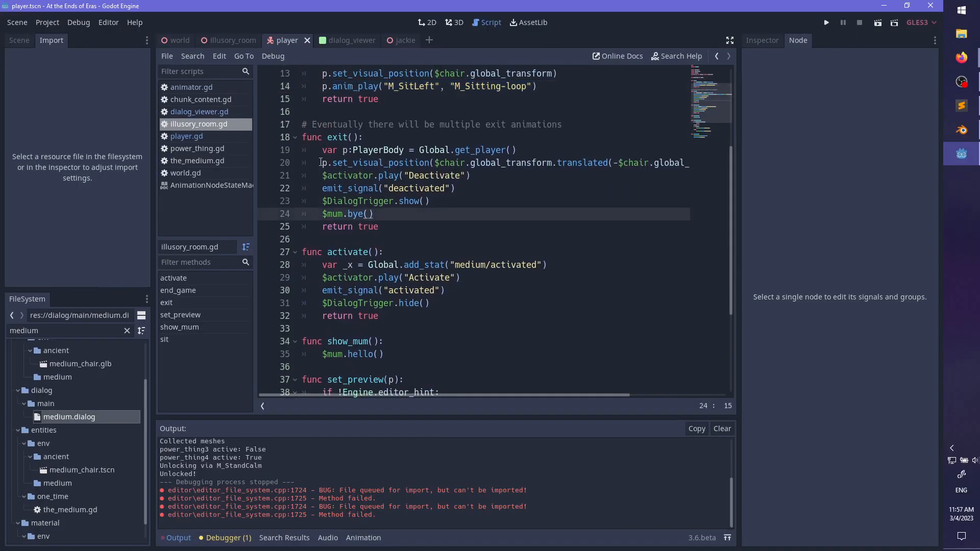
left_click_drag(592, 395, 564, 293)
key("alt+Tab")
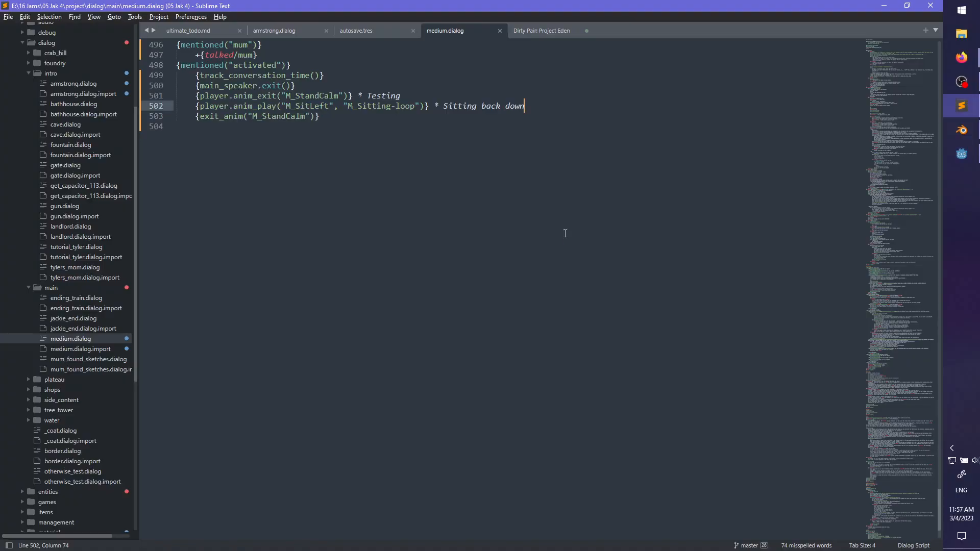
key("alt+Tab")
key("alt+Tab")
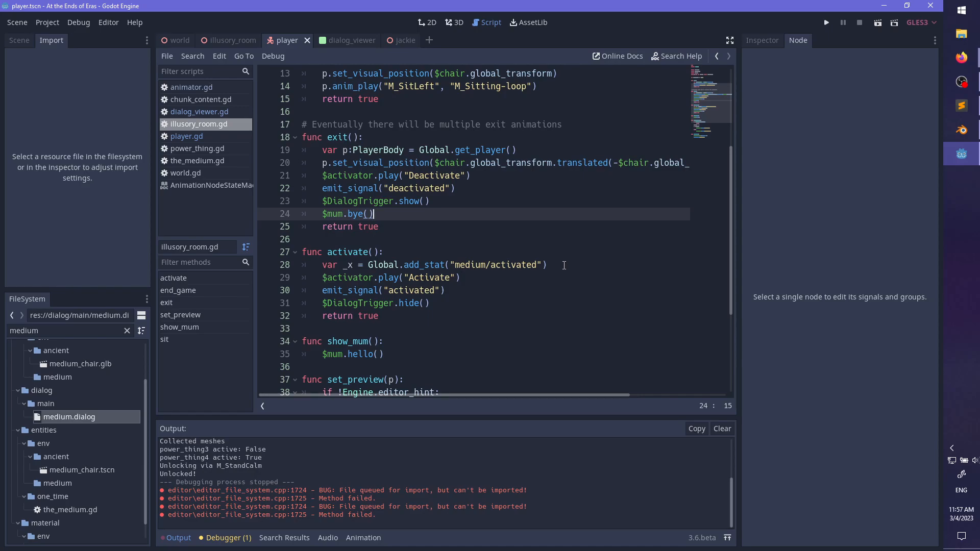
- Run the game, sit in the Medium chair, go through the Testing and Sitting back down lines, exit the dialog, and stop the game
key("ctrl+s")
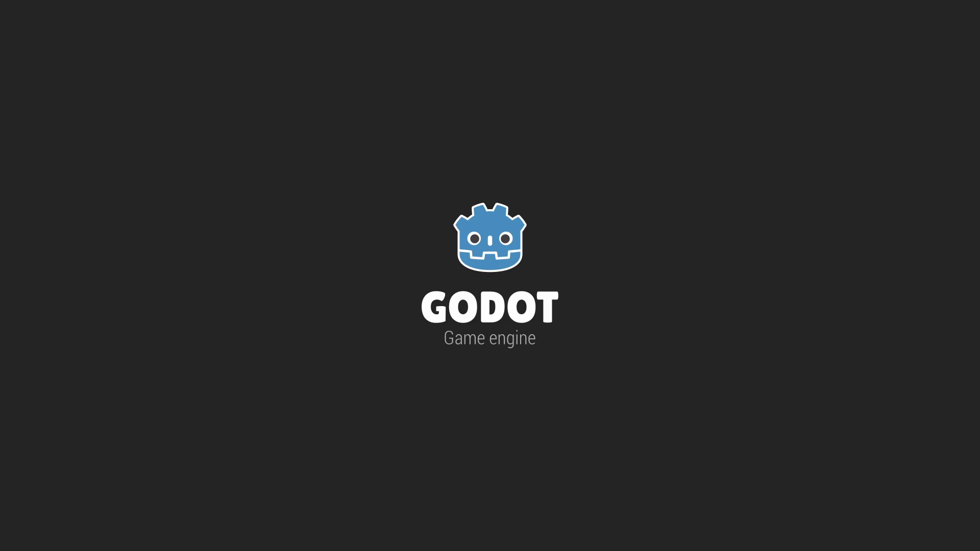
key("w")
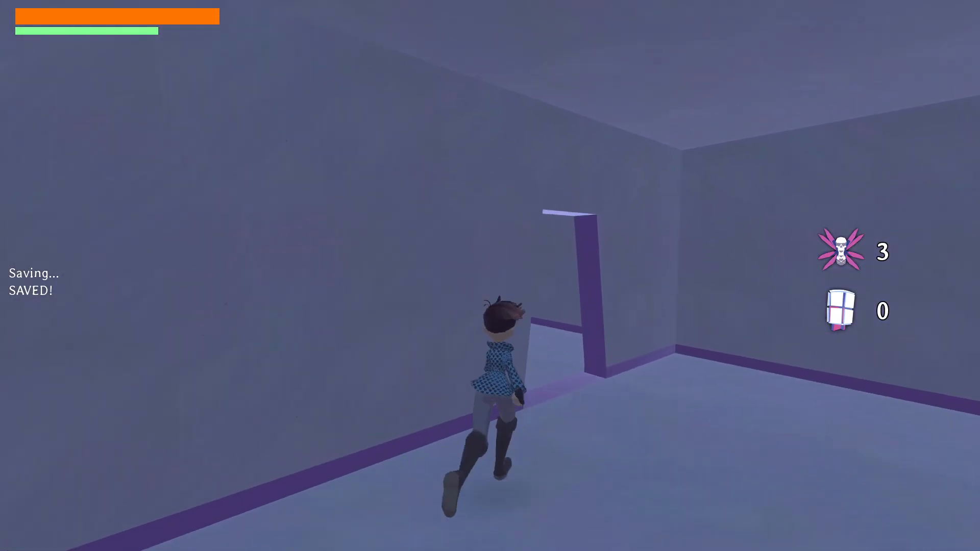
key("w")
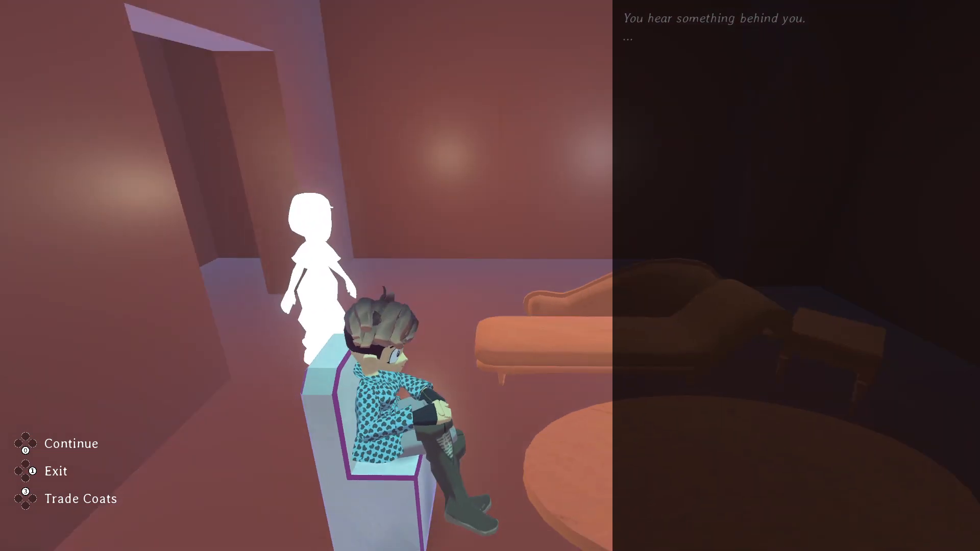
key("space")
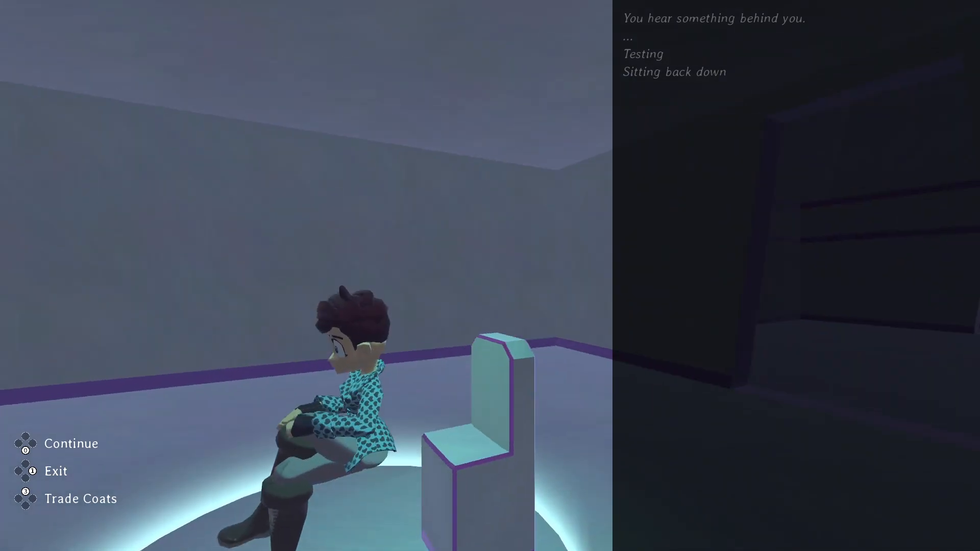
key("Escape")
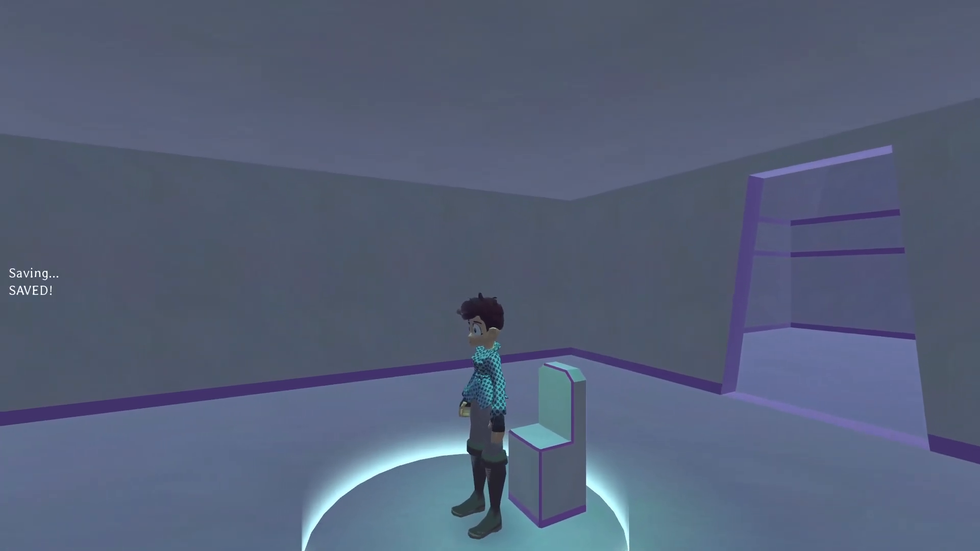
key("F8")
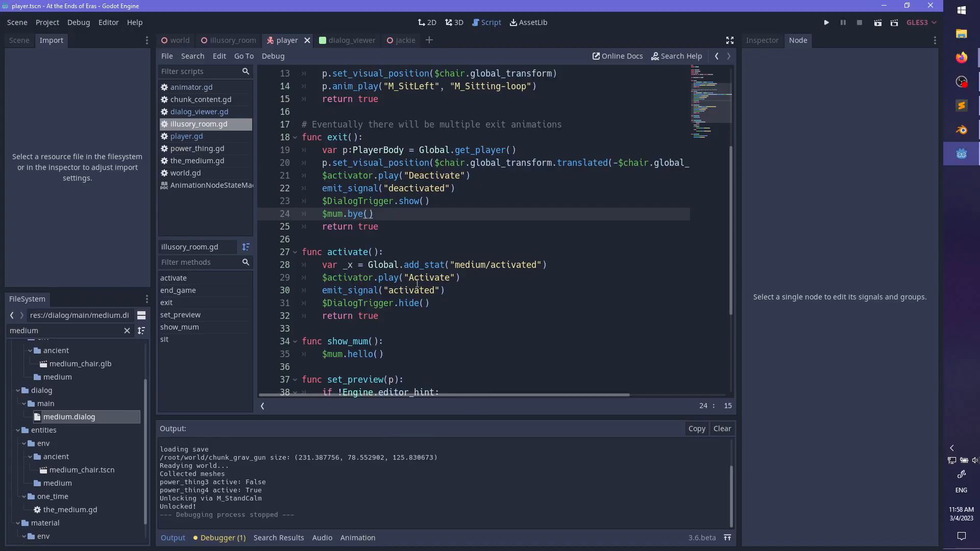
- In player.gd, find the set_state function and start a print("New state: ", ) call as its first line
left_click(218, 139)
scroll(527, 320, "down", 6)
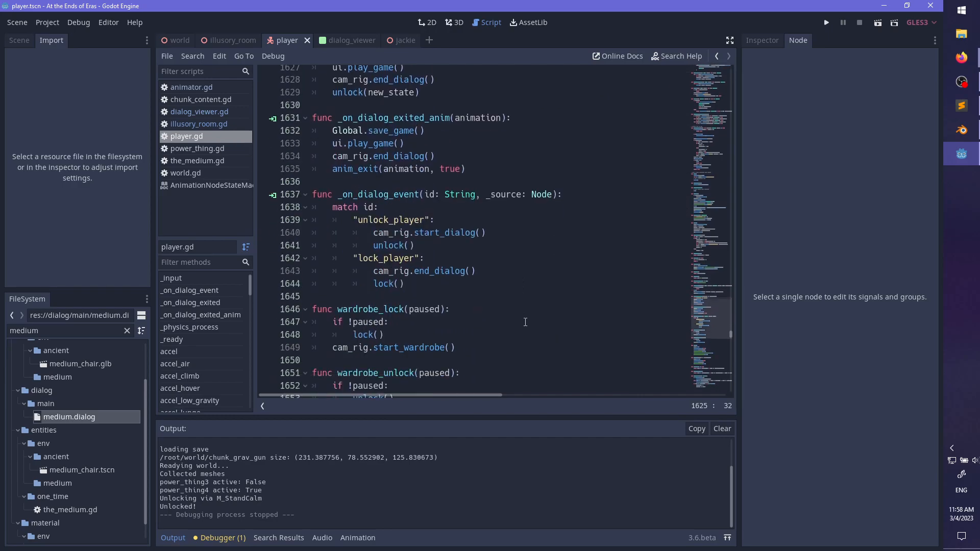
left_click_drag(714, 312, 712, 344)
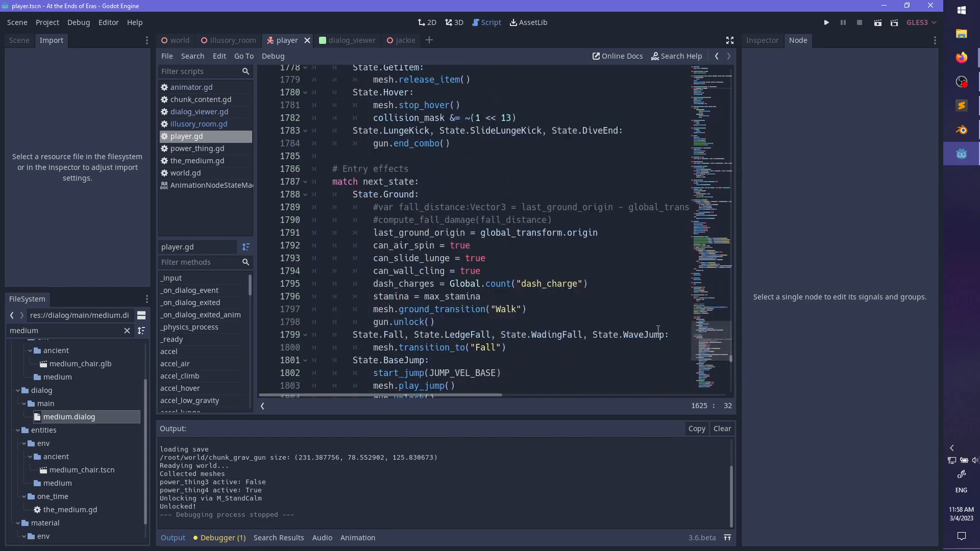
scroll(512, 267, "up", 6)
scroll(472, 244, "up", 4)
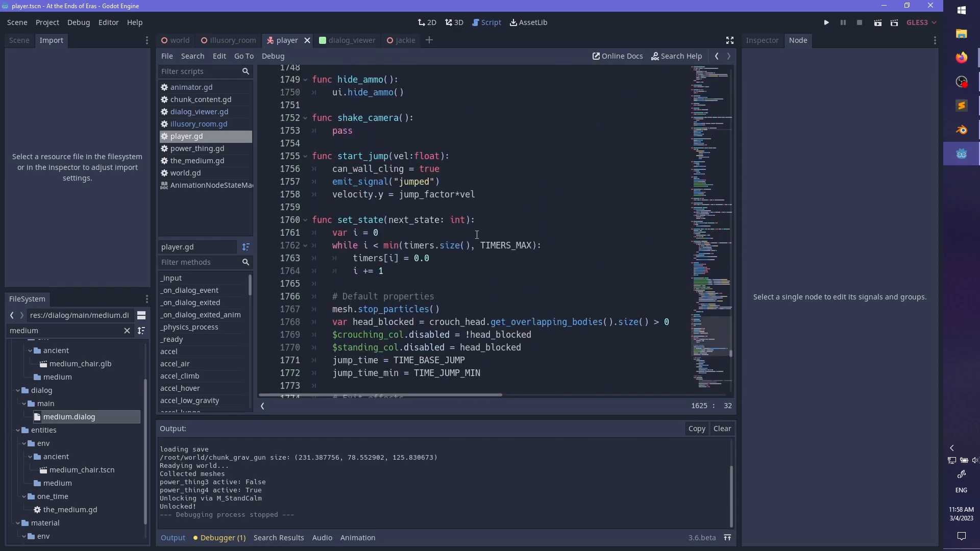
left_click(498, 219)
key("Return")
type("fur")
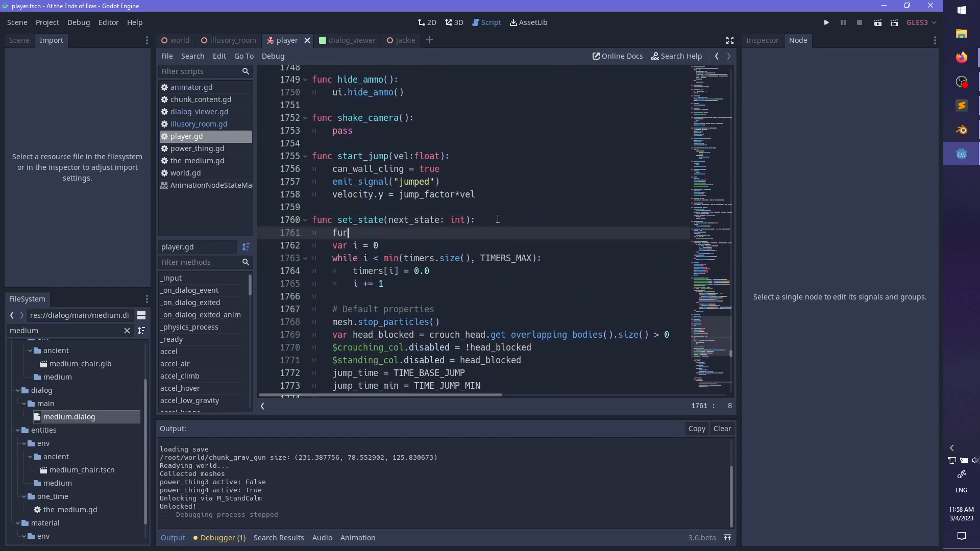
key("BackSpace")
key("BackSpace")
key("BackSpace")
type("print(\"New state: \"")
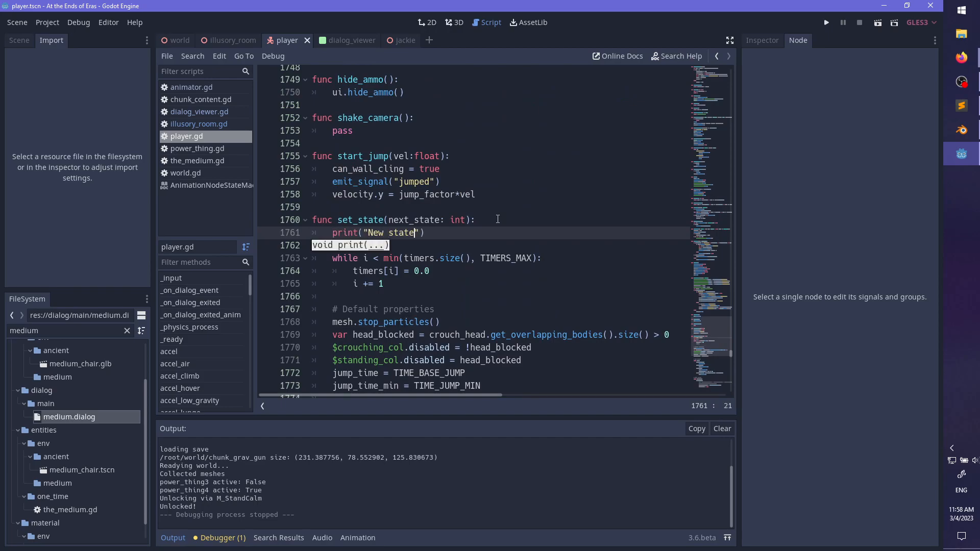
type(", ")
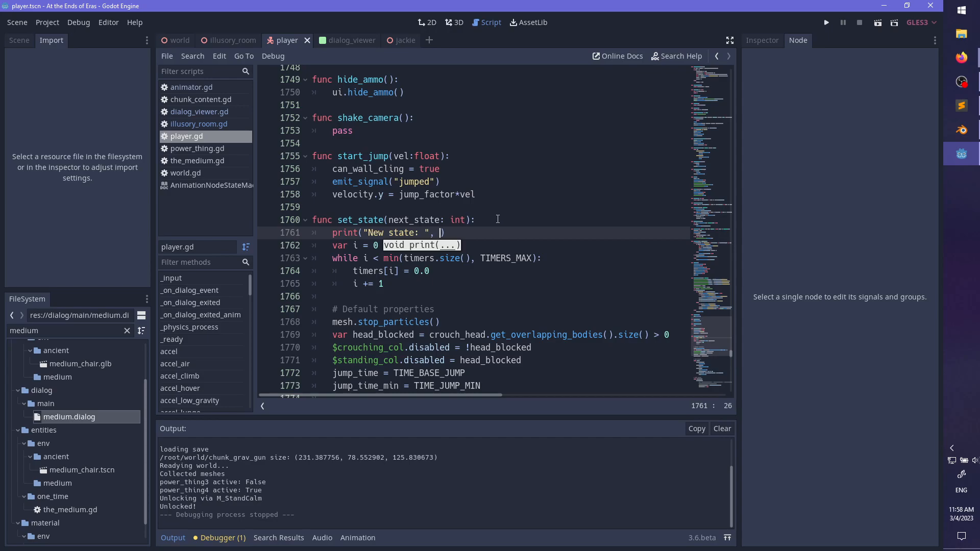
- Complete the print call in set_state with State.keys()[next_state] as its second argument
type("State.keys")
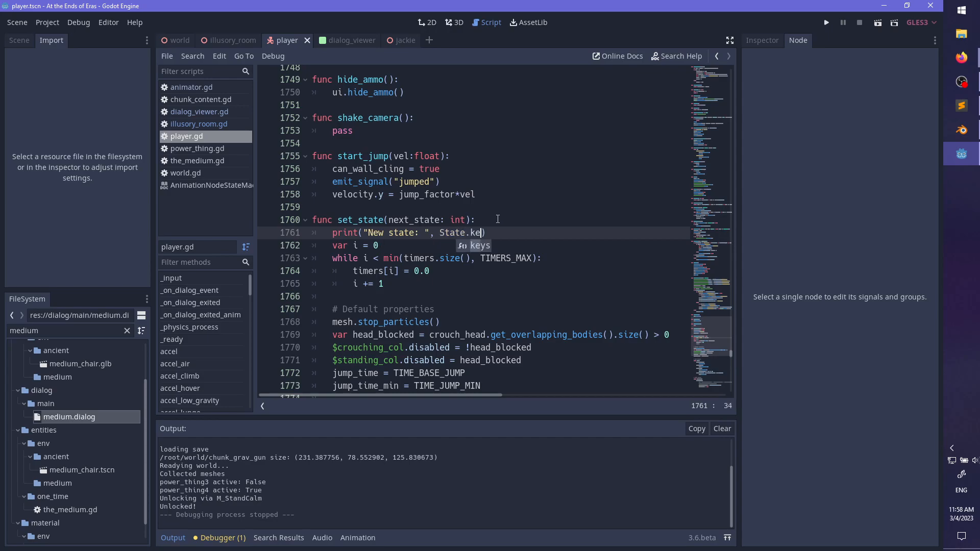
type("()[")
type("next_state")
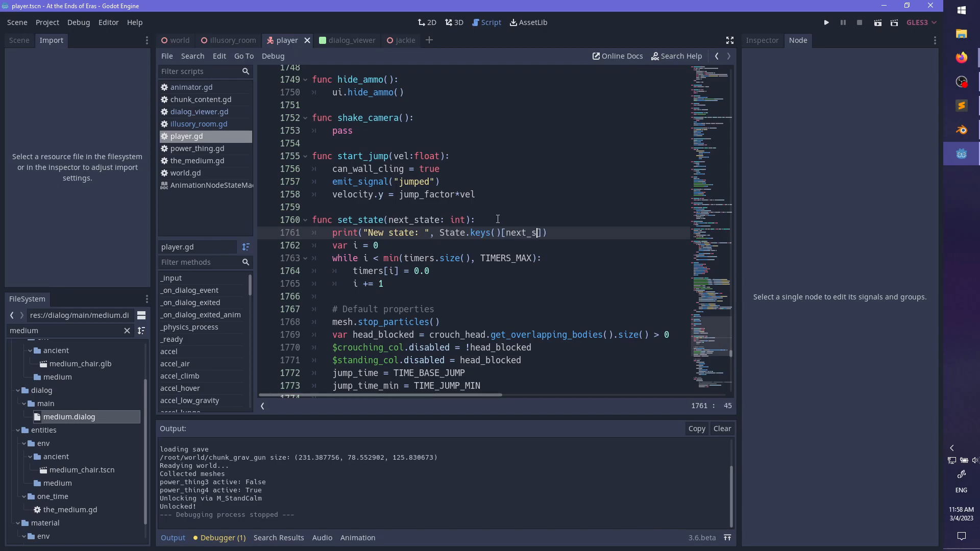
key("Escape")
- Save player.gd, run the game through the Medium chair dialog to its exit, and examine the New state lines in the output
key("ctrl+s")
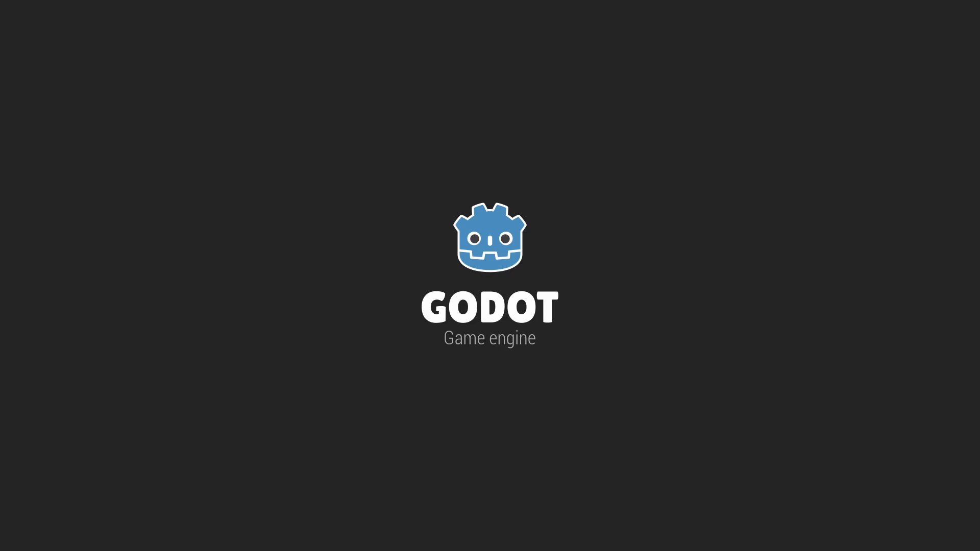
key("w")
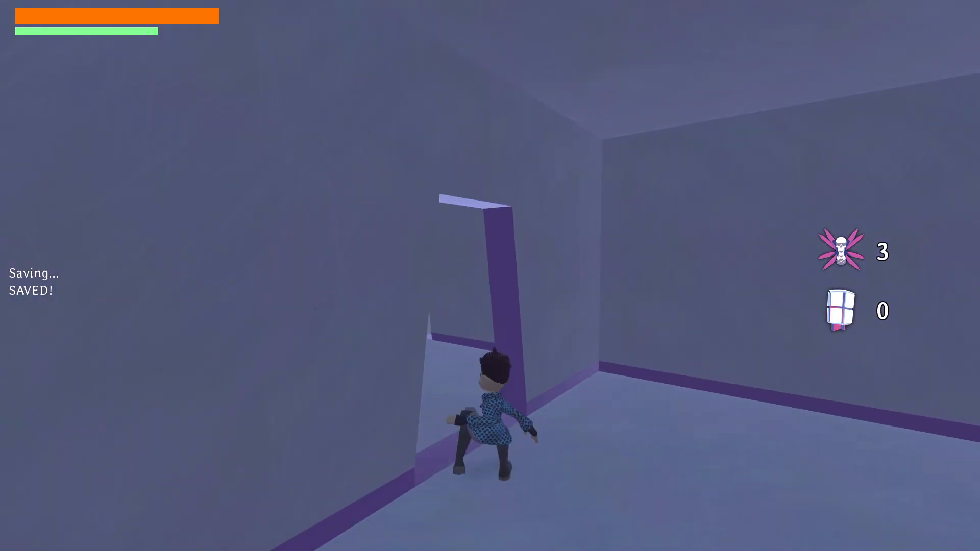
key("w")
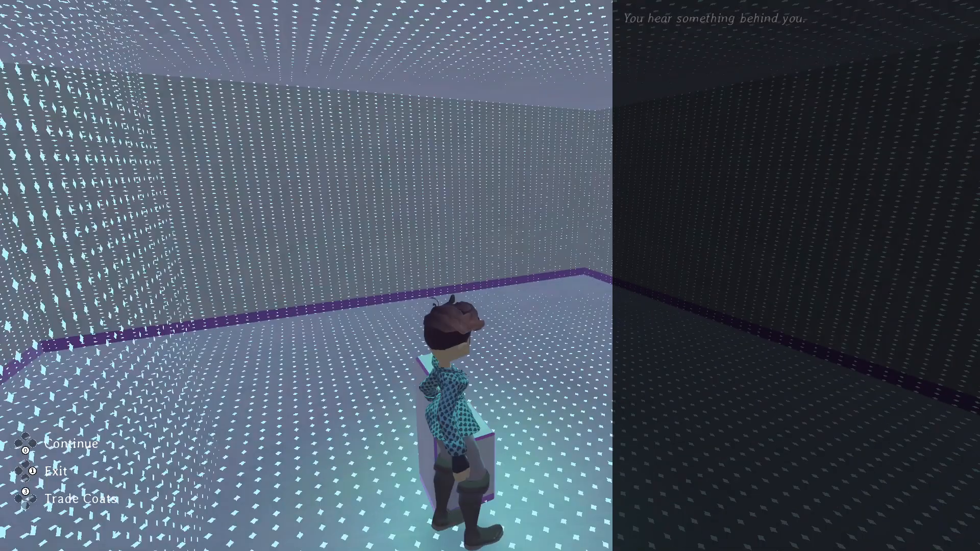
key("0")
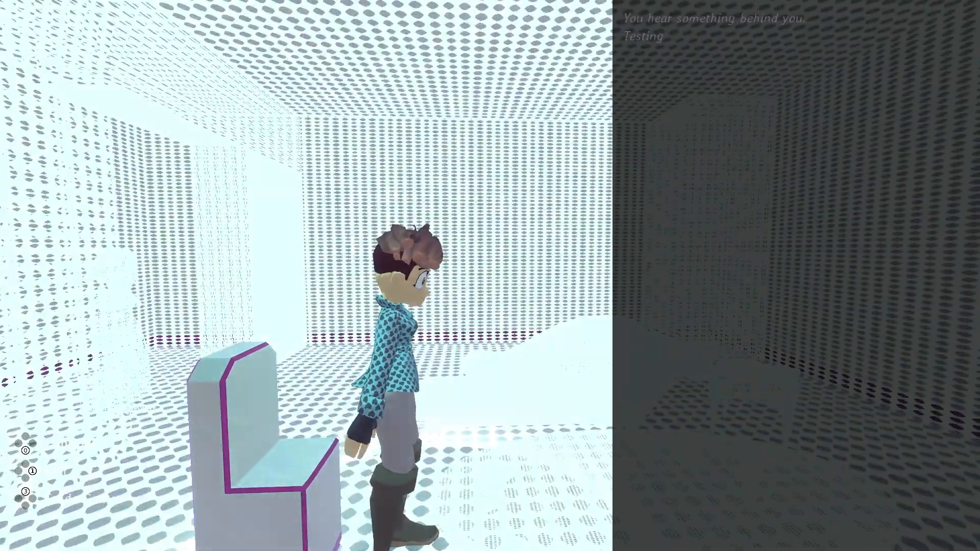
key("space")
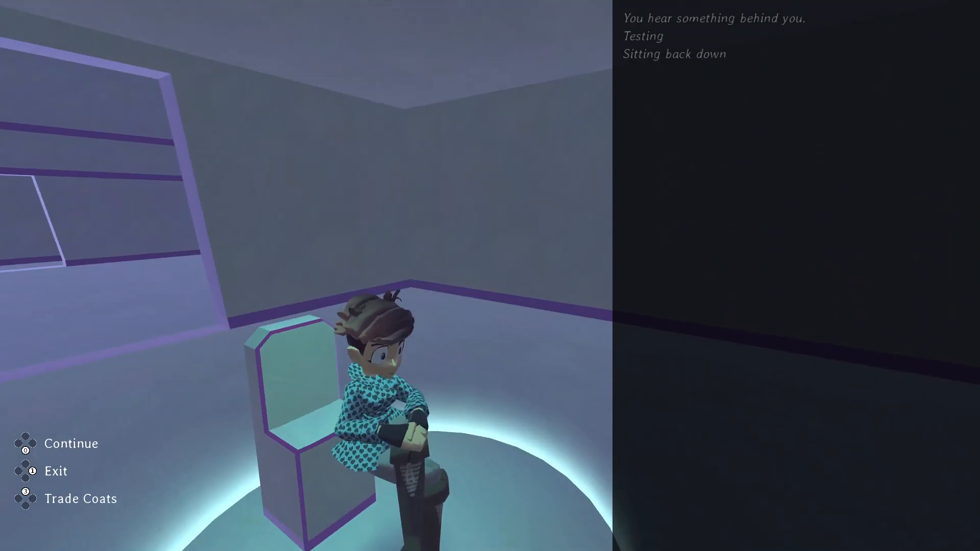
key("1")
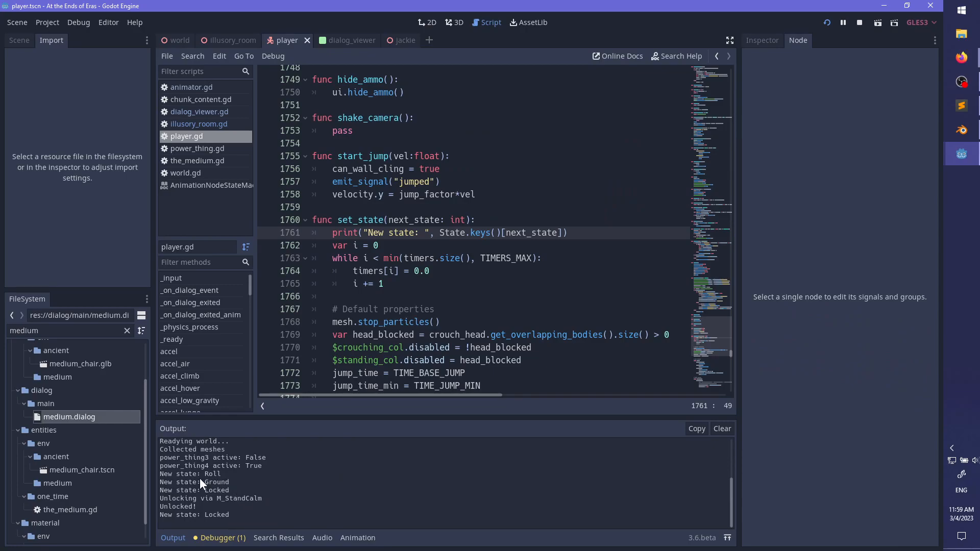
left_click_drag(160, 473, 225, 483)
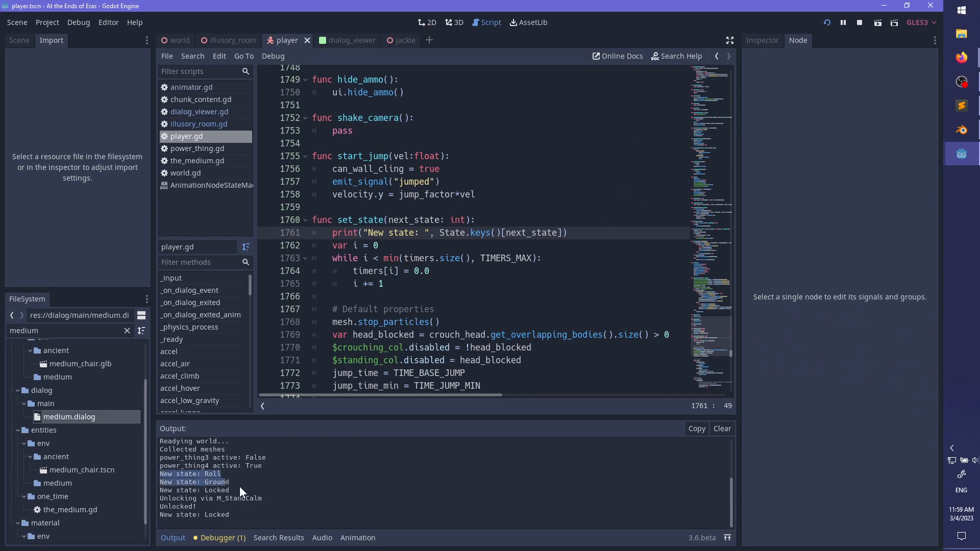
left_click(233, 493)
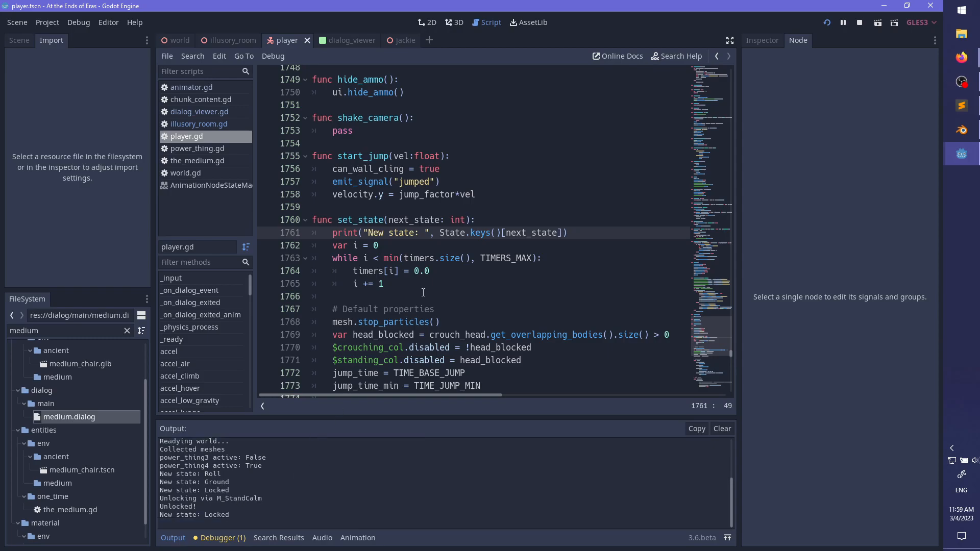
- Delete the print(name, " active: ", active) line from _ready in power_thing.gd, and save and close that script
left_click(198, 148)
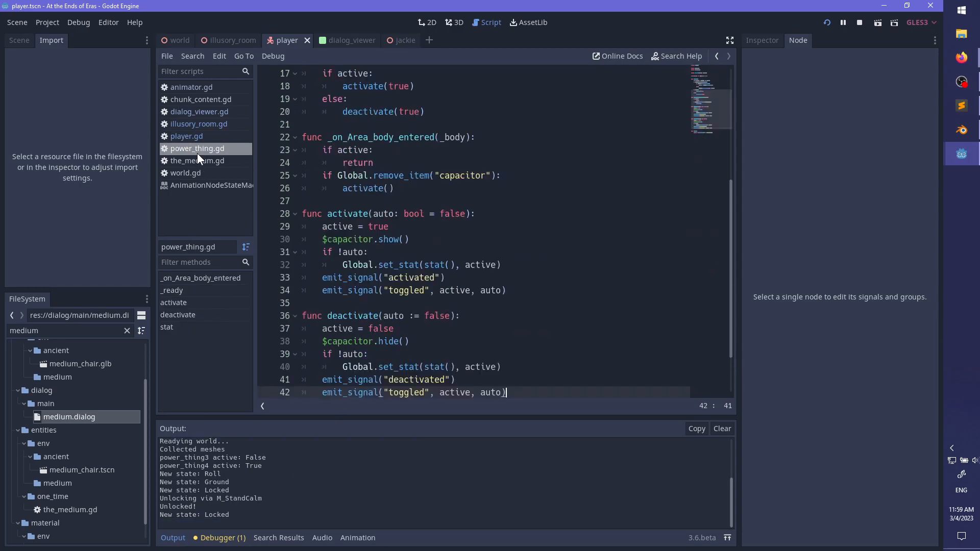
scroll(536, 199, "down", 2)
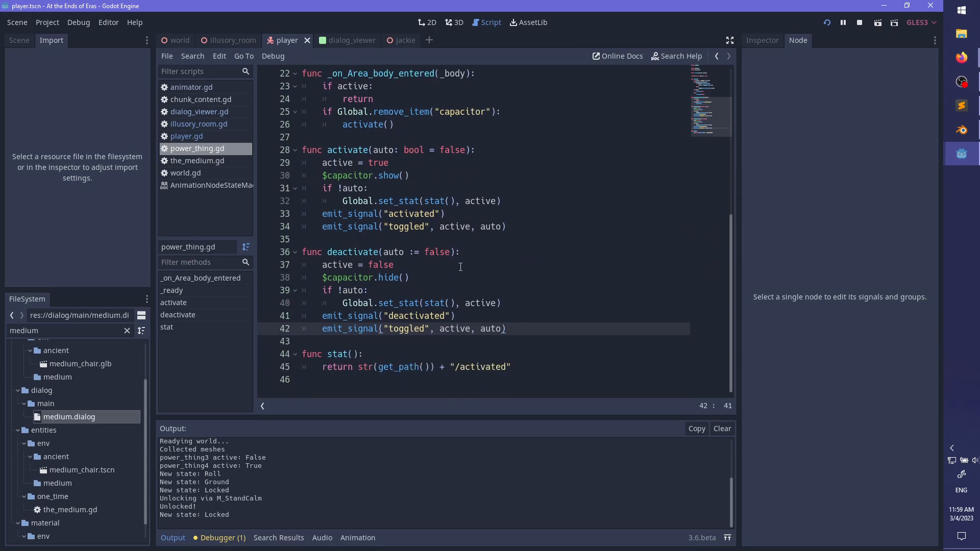
scroll(461, 267, "up", 6)
left_click(508, 165)
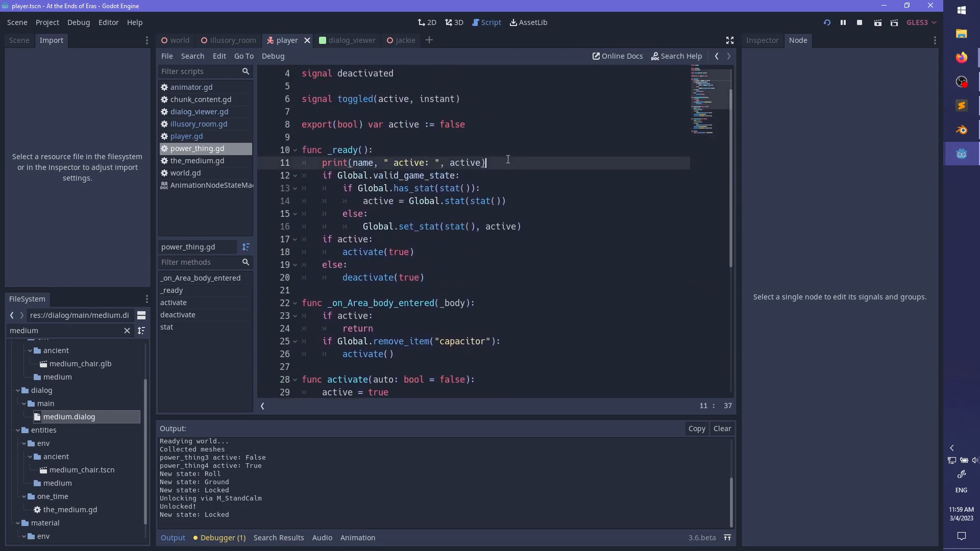
left_click_drag(507, 163, 492, 149)
key("BackSpace")
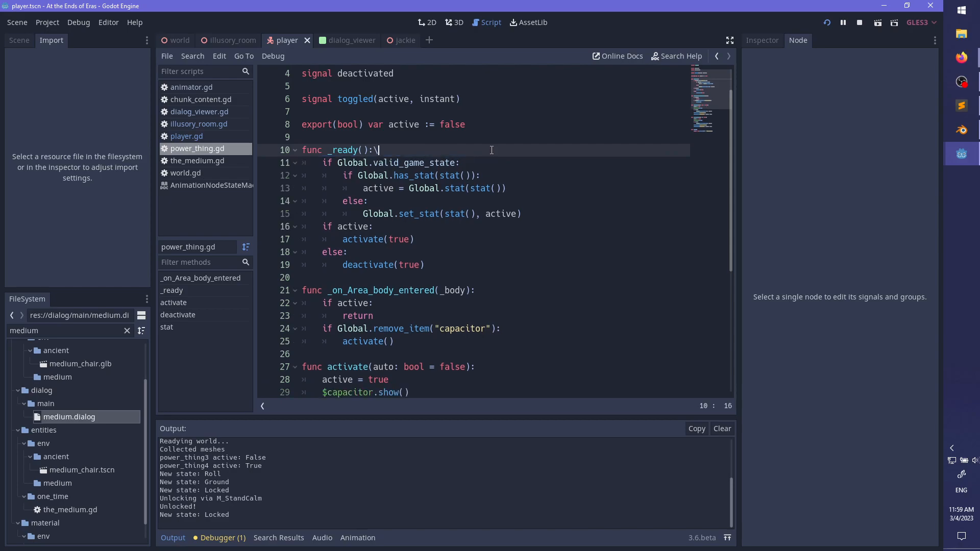
key("F5")
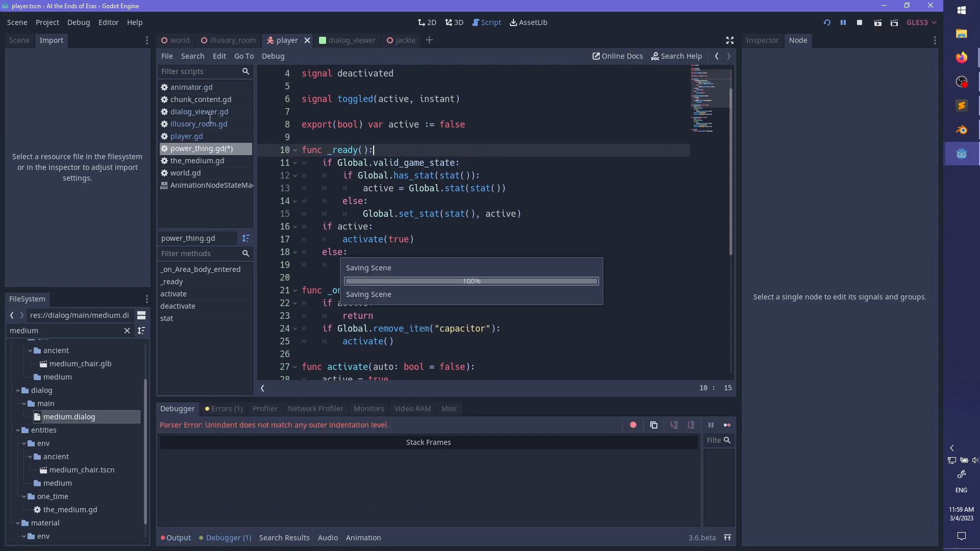
right_click(201, 149)
left_click(228, 183)
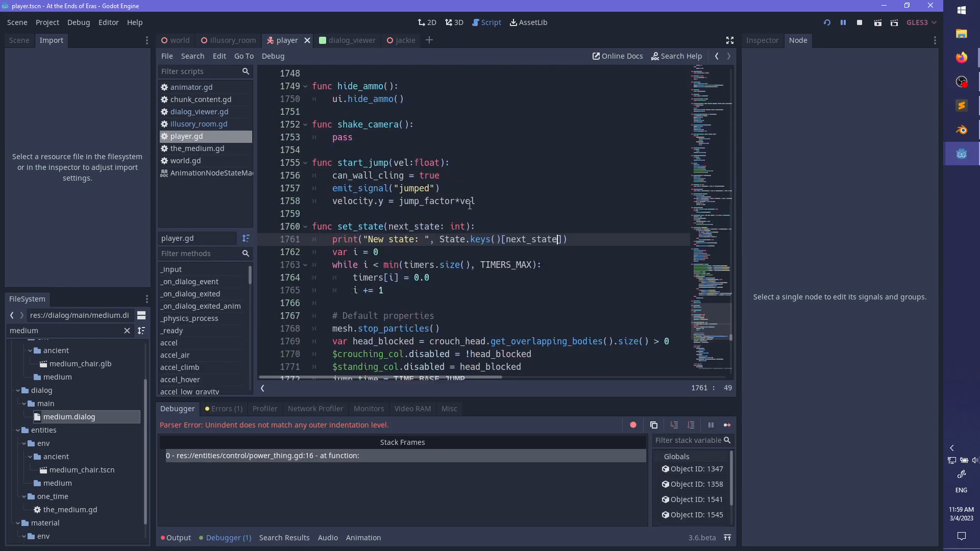
- Return to player.gd and stop the running game
left_click(211, 149)
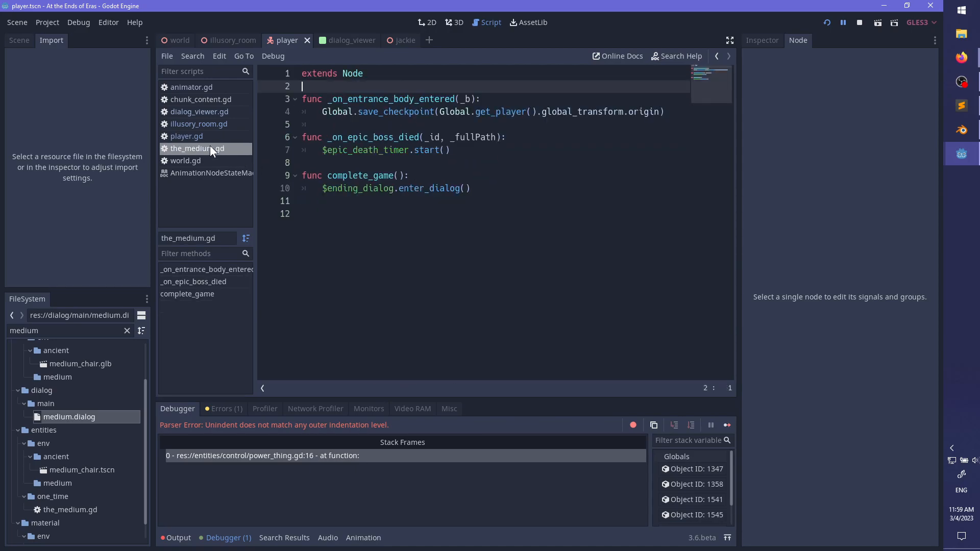
left_click(198, 138)
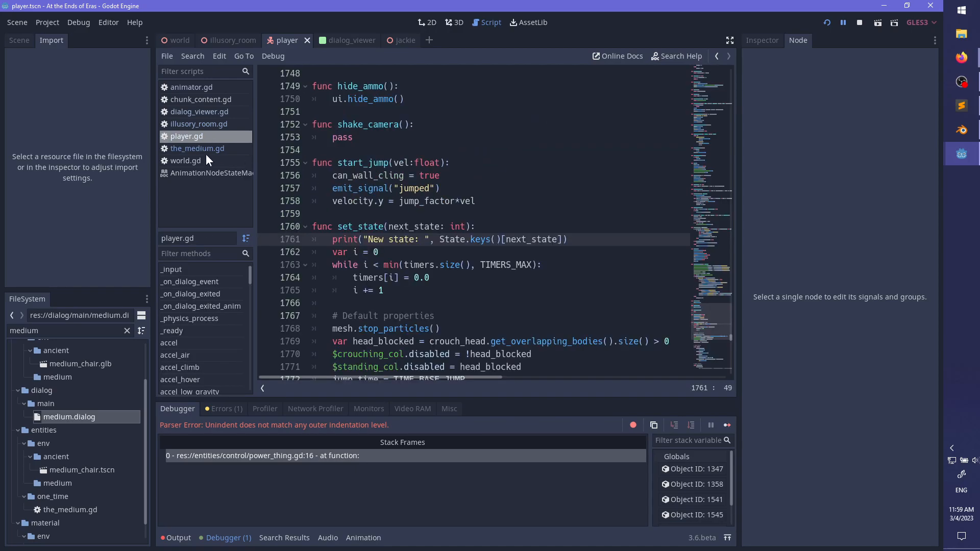
left_click(860, 22)
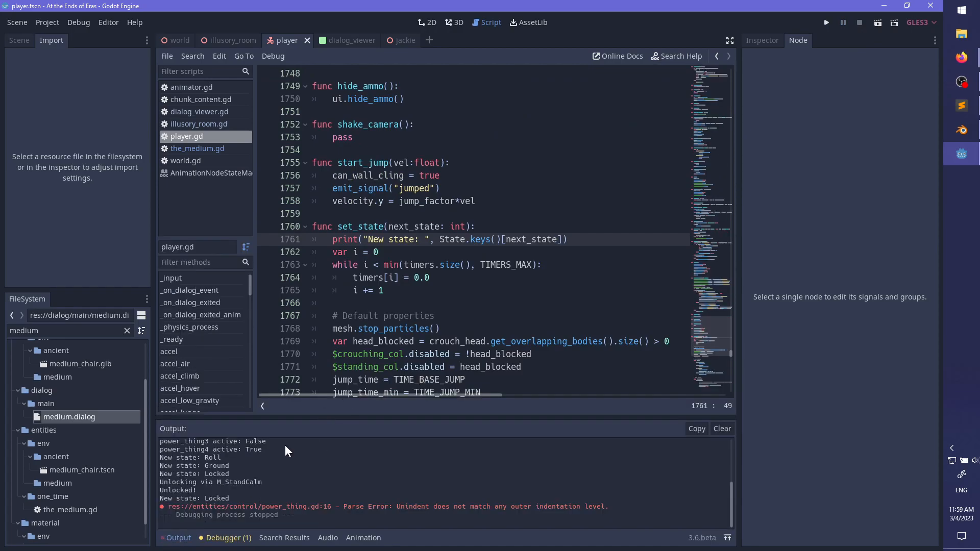
- Search player.gd for start_dialog to locate the function that starts a dialog
scroll(443, 210, "down", 2)
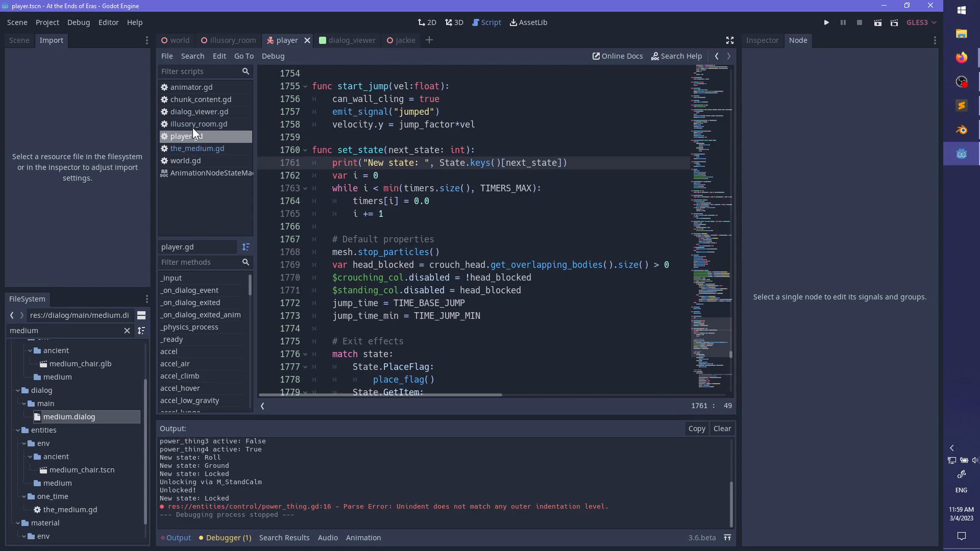
left_click(534, 148)
key("ctrl+f")
type("st")
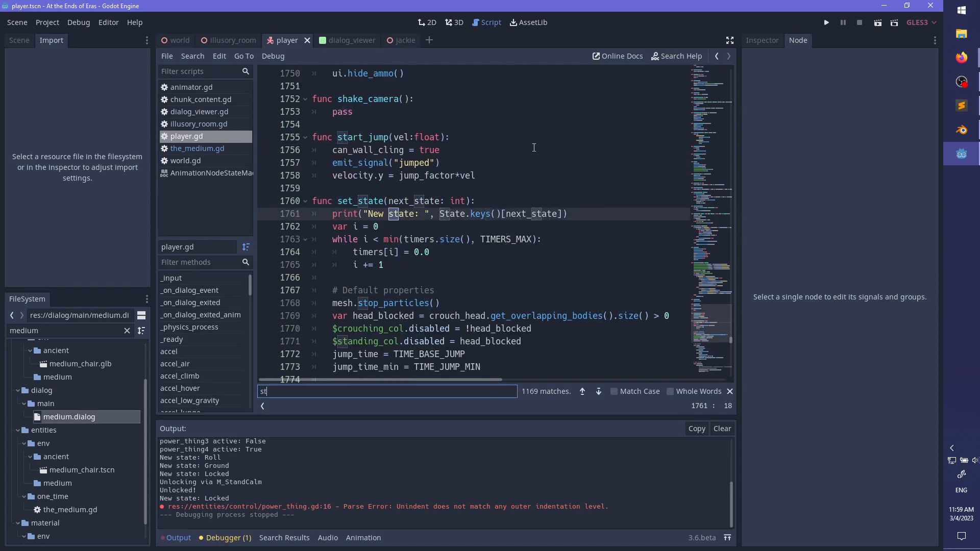
type("art_dl")
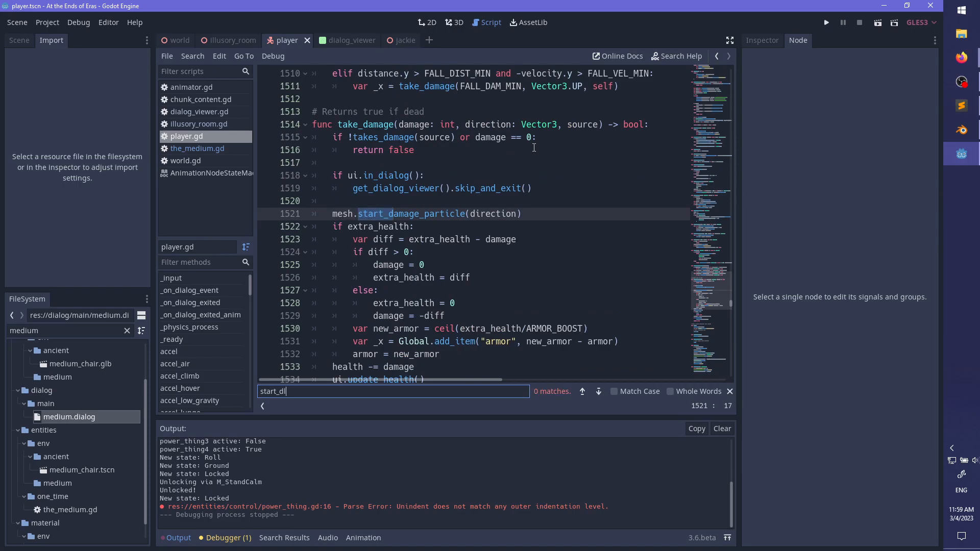
key("BackSpace")
type("ialog")
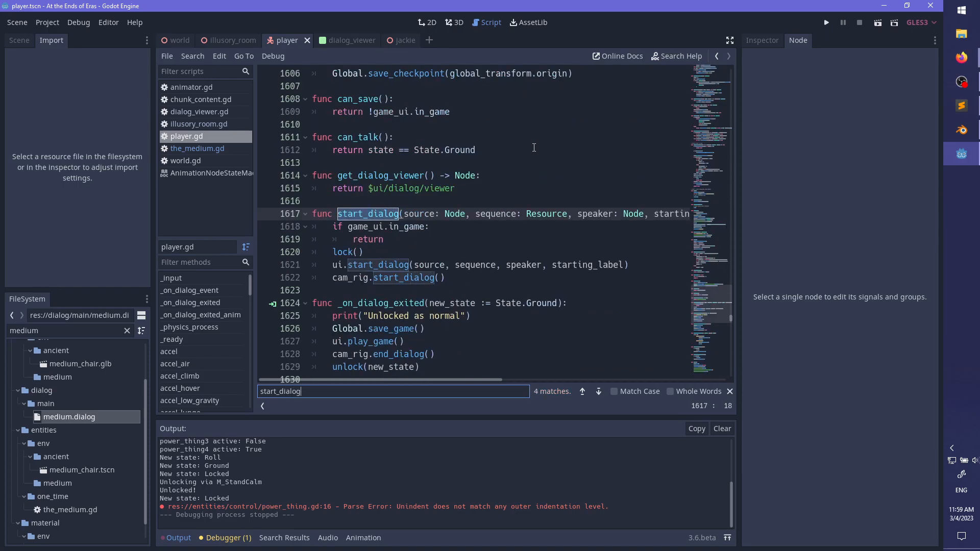
key("Escape")
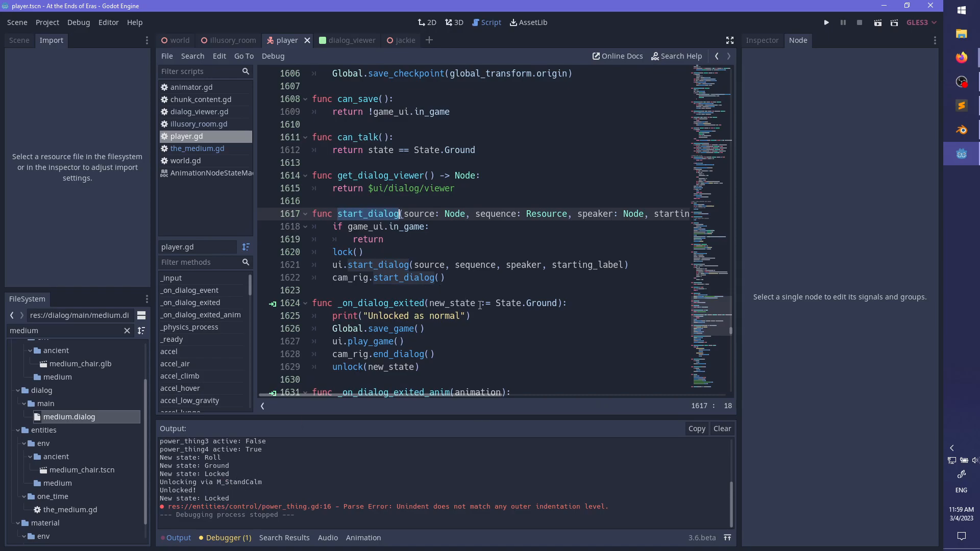
- Look through the damage, respawn and healing functions above start_dialog in player.gd, and return to start_dialog
scroll(480, 305, "up", 10)
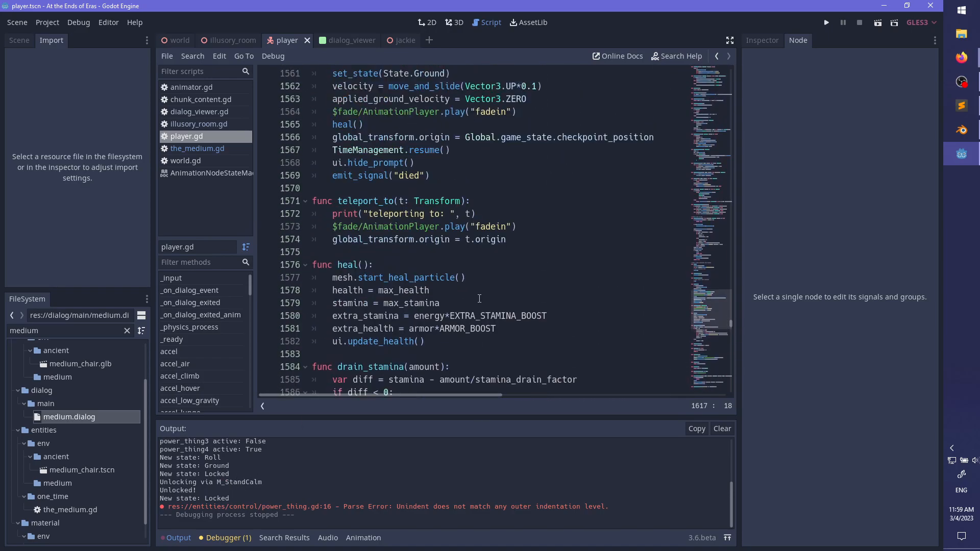
scroll(480, 299, "up", 2)
scroll(480, 299, "up", 9)
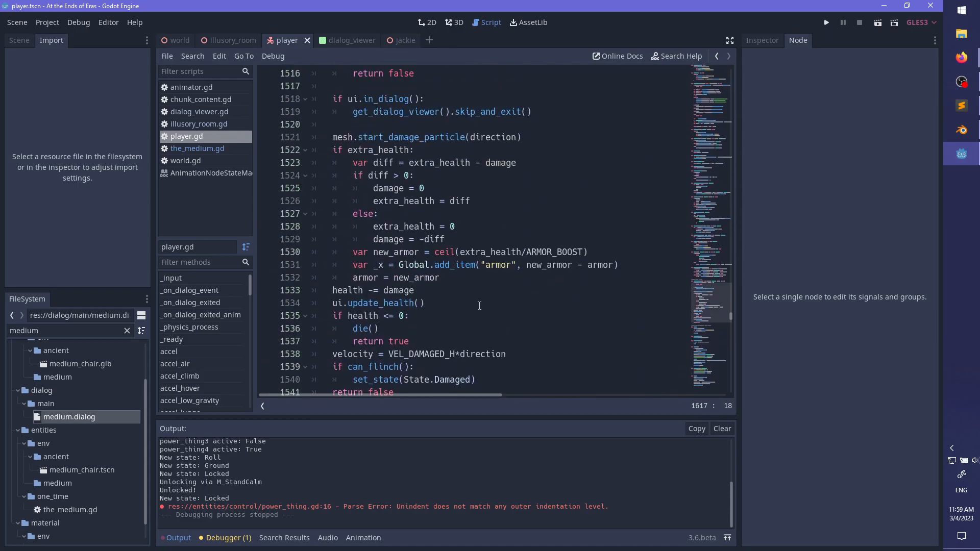
scroll(500, 303, "up", 7)
scroll(543, 305, "up", 4)
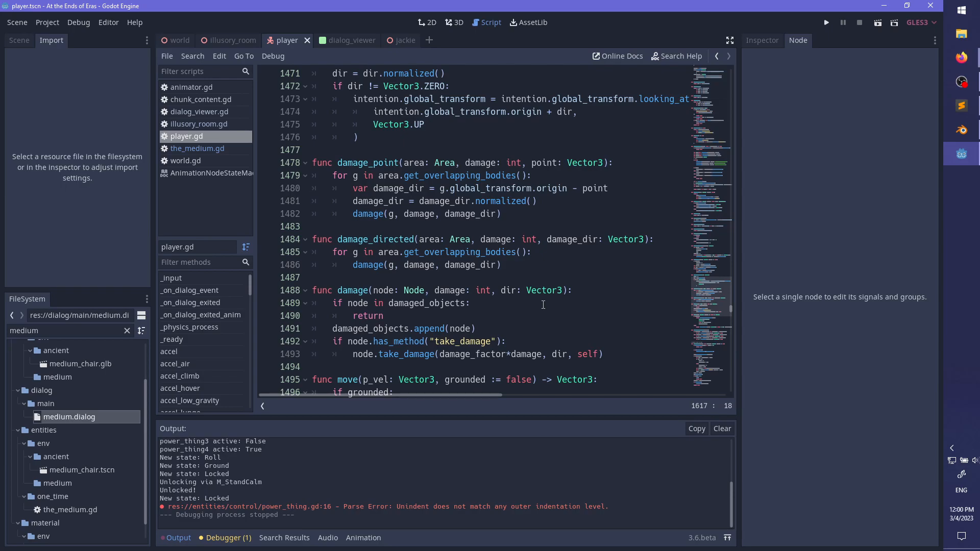
scroll(543, 305, "down", 16)
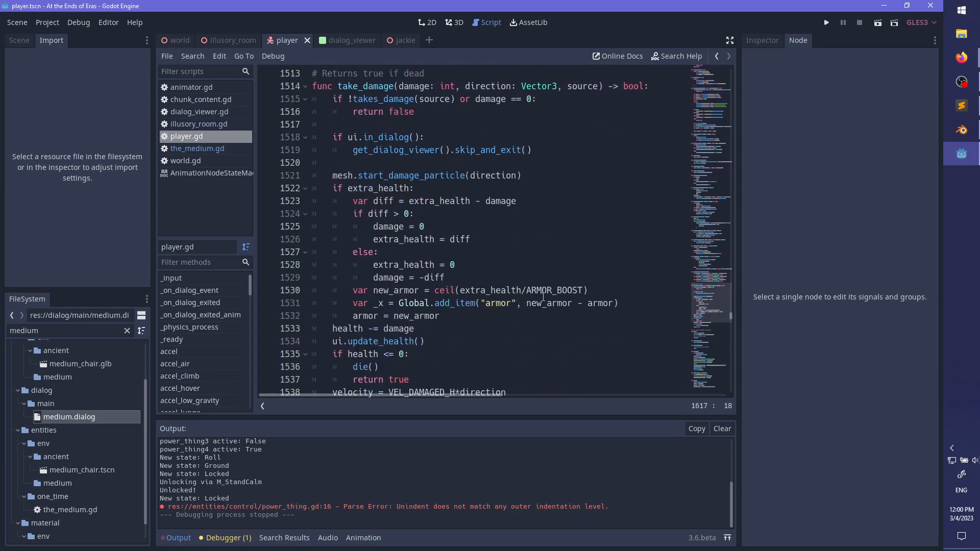
scroll(543, 289, "down", 9)
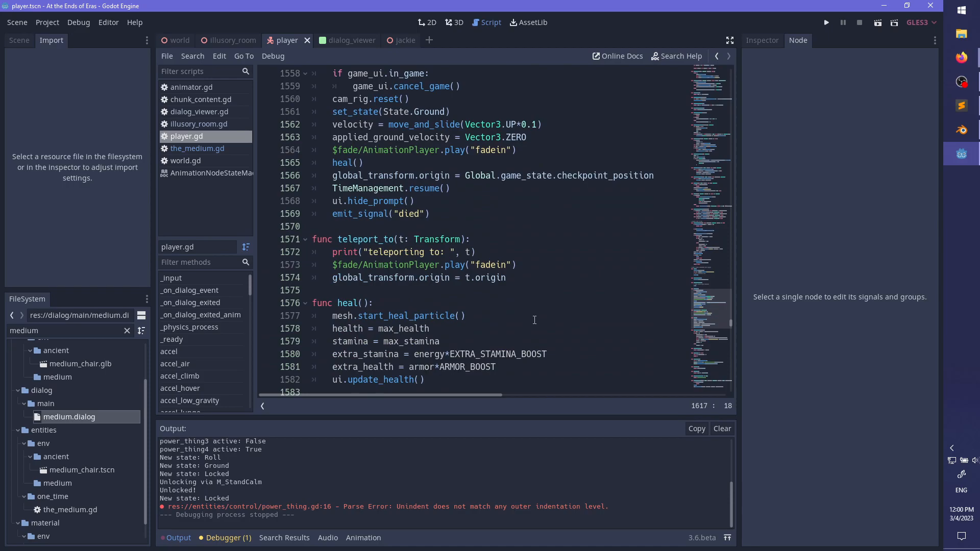
scroll(534, 320, "down", 4)
scroll(564, 296, "down", 4)
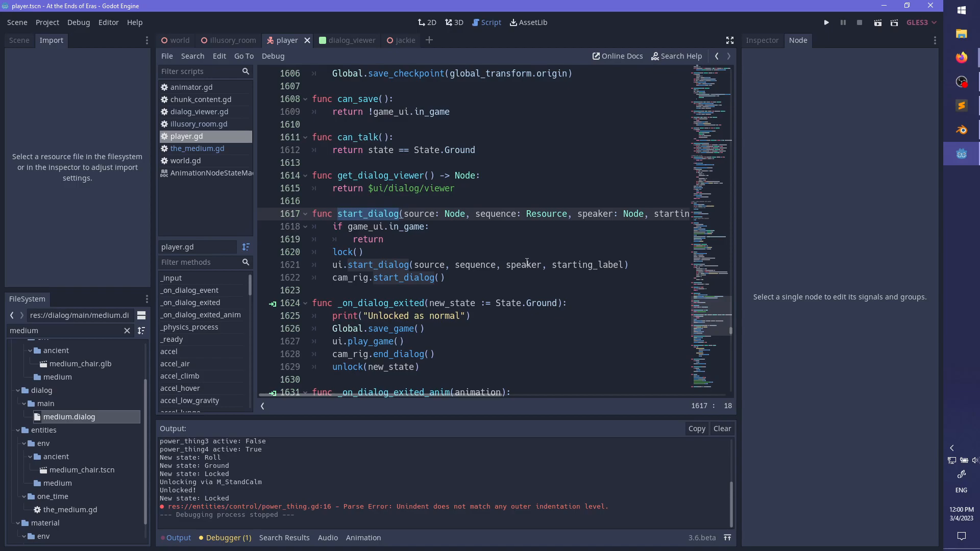
- Change the second argument of the anim_exit call in _on_dialog_exited_anim to false and save player.gd
scroll(527, 262, "down", 4)
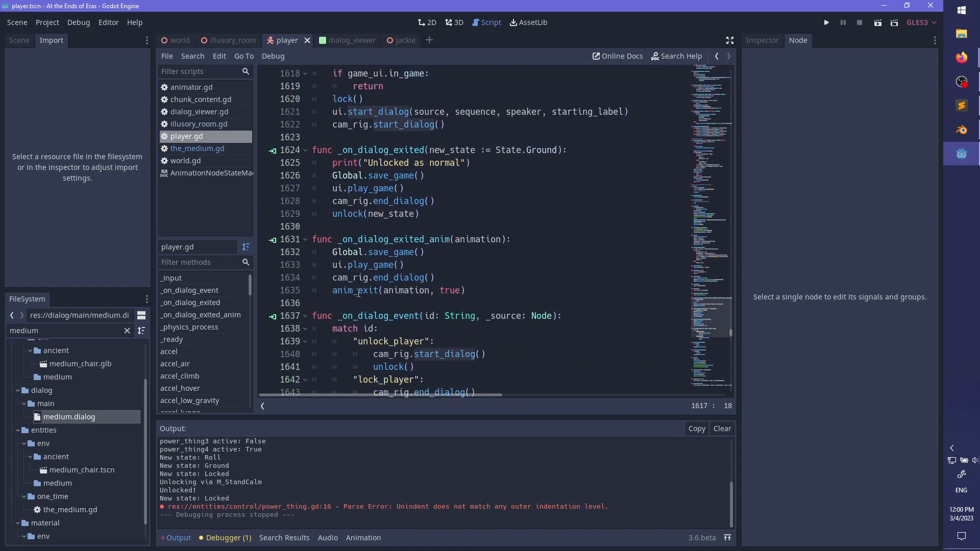
left_click(469, 292)
key("ctrl+k")
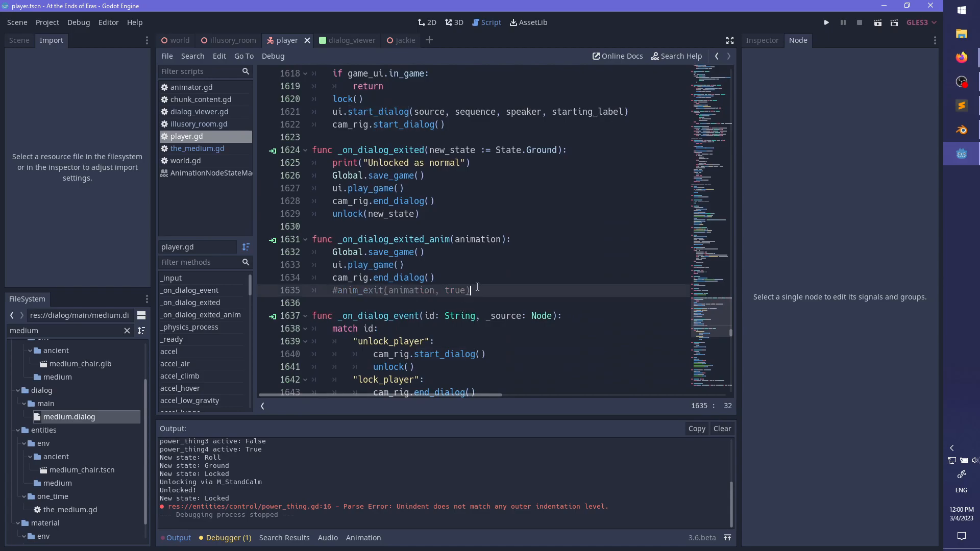
key("ctrl+k")
double_click(448, 291)
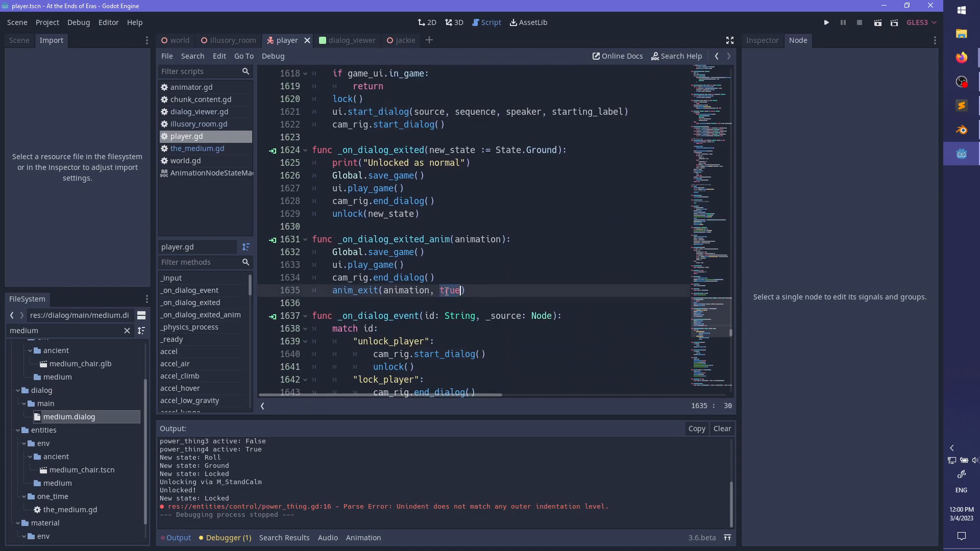
type("false")
scroll(584, 246, "down", 2)
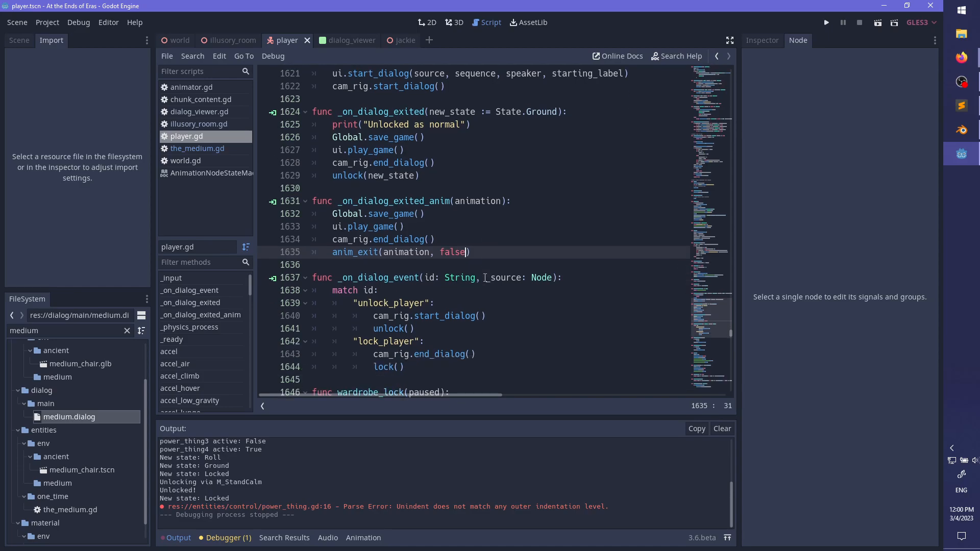
key("ctrl+s")
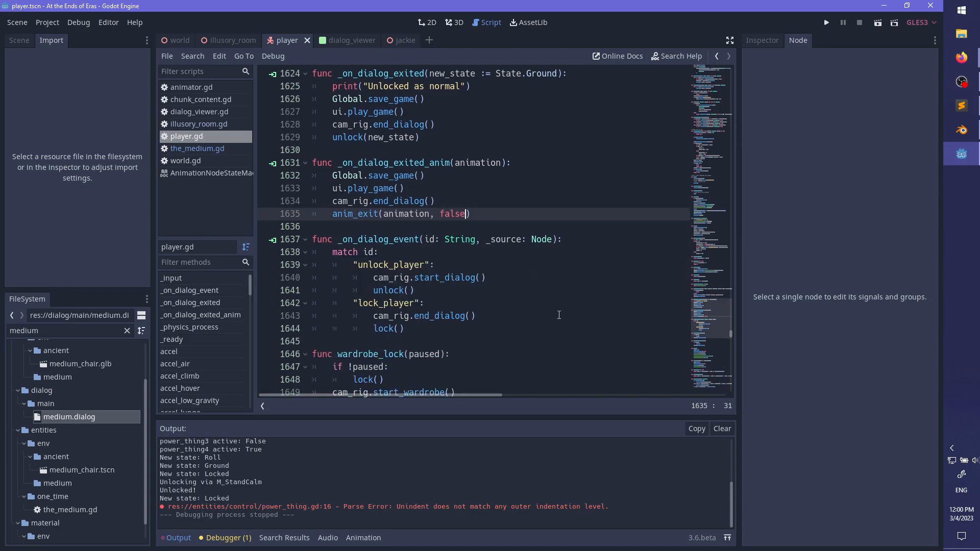
- Review the lock and unlock functions below _on_dialog_exited_anim in player.gd, and run the game
scroll(546, 312, "down", 8)
scroll(541, 289, "up", 4)
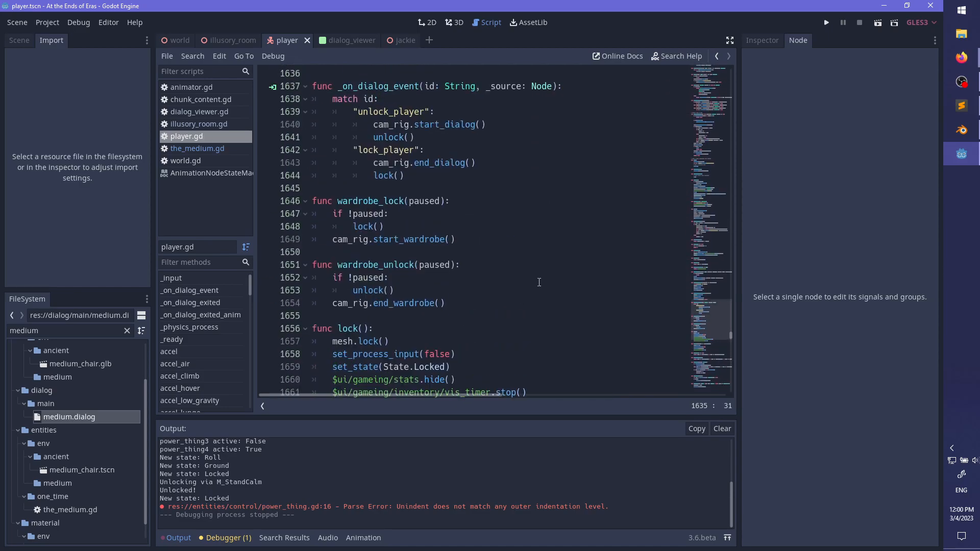
scroll(523, 286, "down", 8)
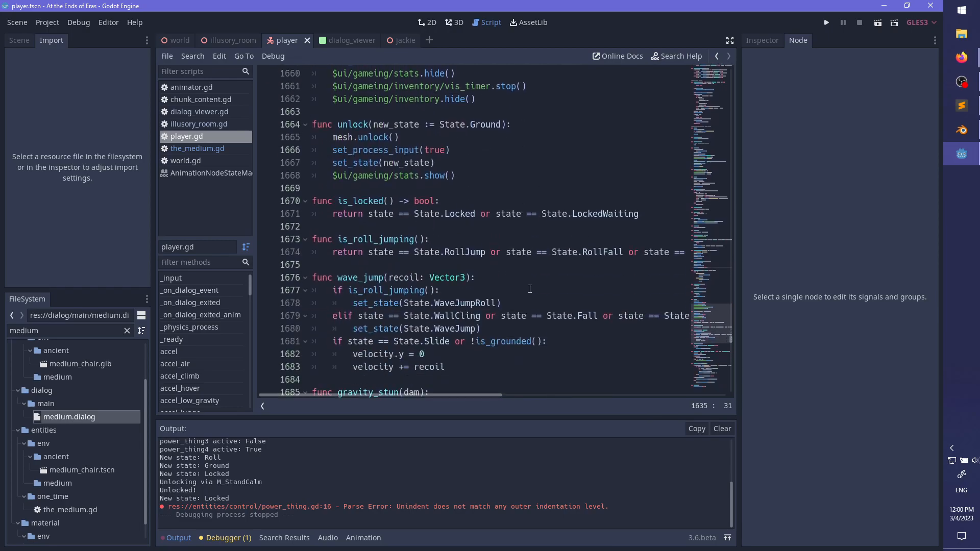
scroll(526, 290, "up", 10)
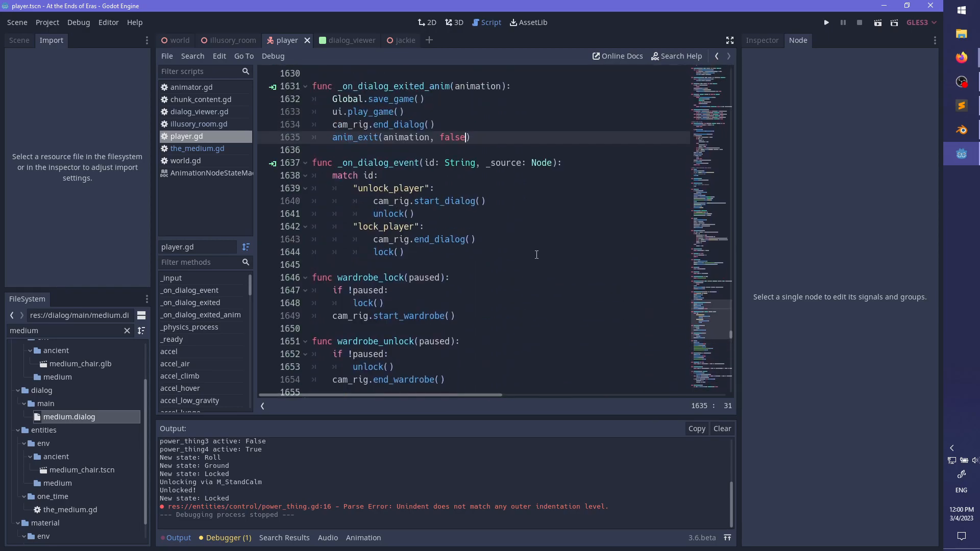
key("ctrl+s")
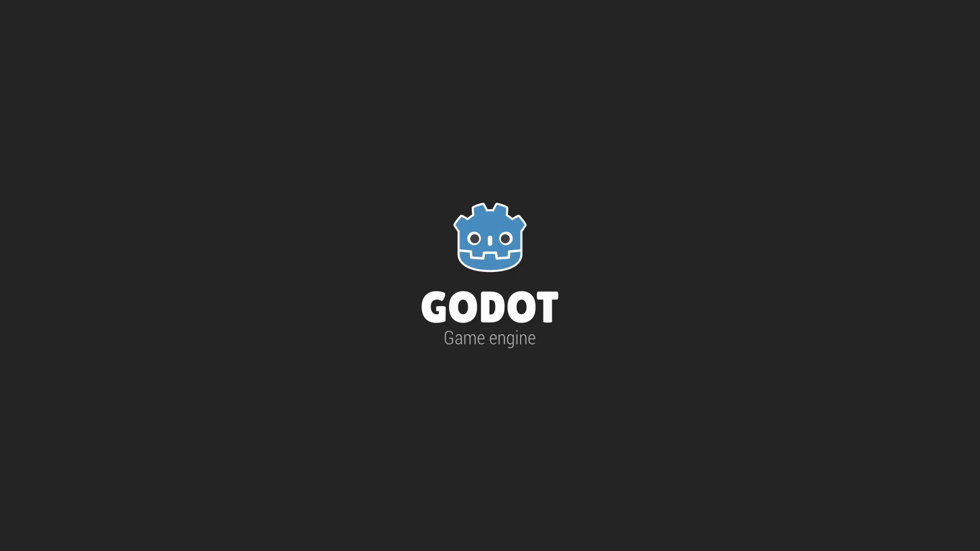
- In Sublime Text, delete the player.anim_exit "Testing" and player.anim_play "Sitting back down" lines from the "activated" block of medium.dialog and save it
key("alt+Tab")
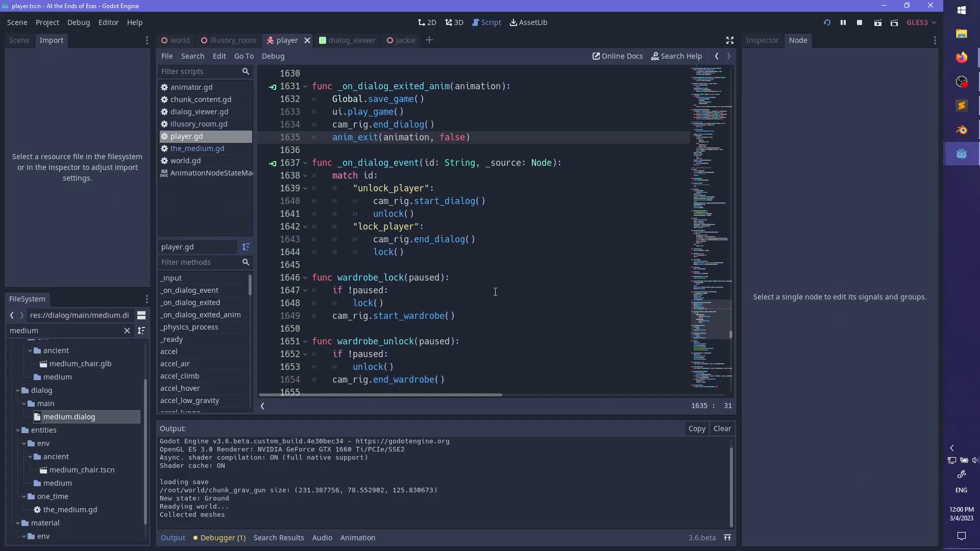
left_click(973, 115)
left_click(331, 120)
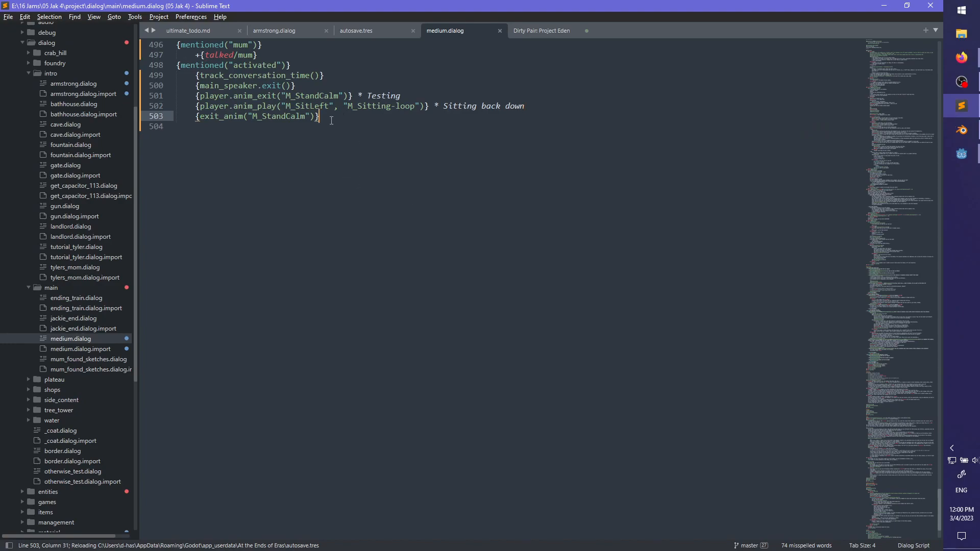
left_click_drag(518, 108, 546, 87)
key("BackSpace")
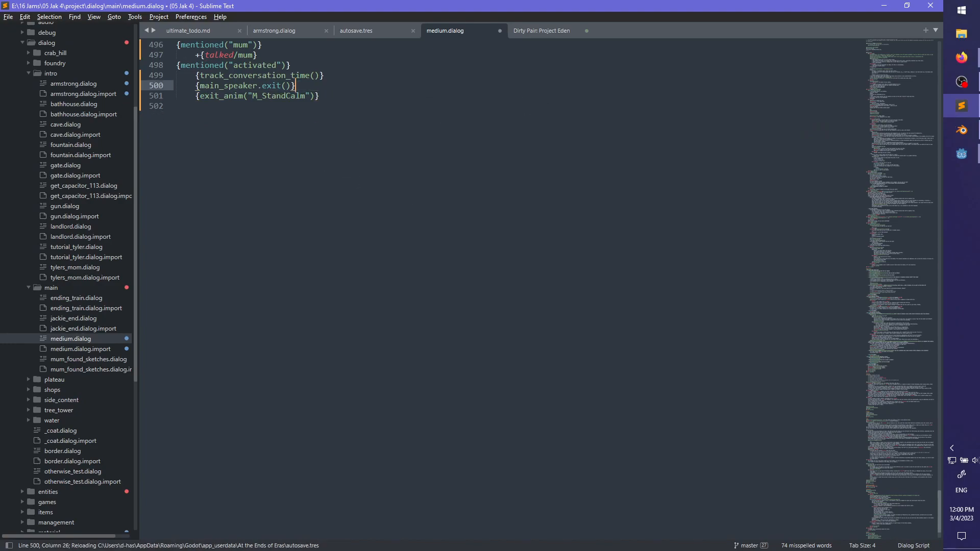
key("ctrl+s")
- Return to Godot, restart the game to test the player at the chair on the glowing circle, and stop it
key("alt+Tab")
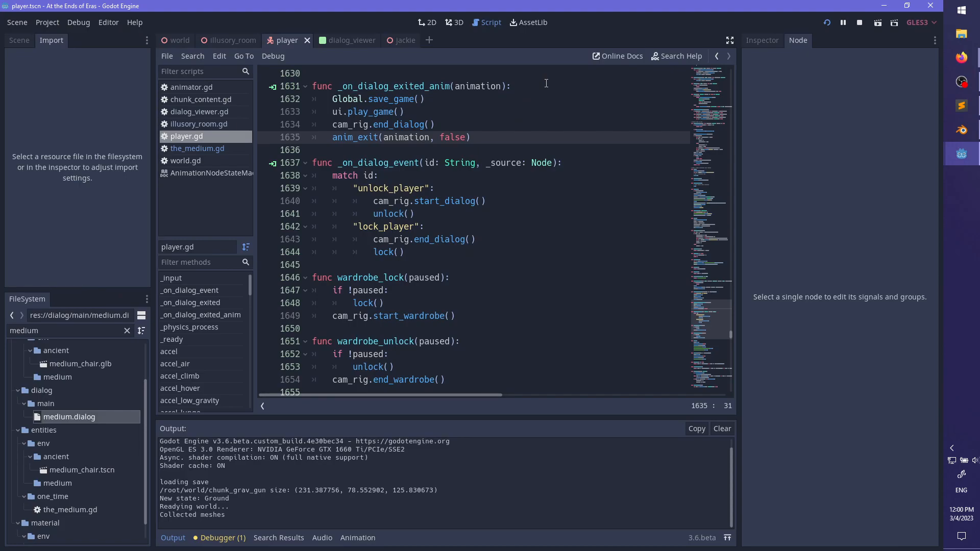
key("F8")
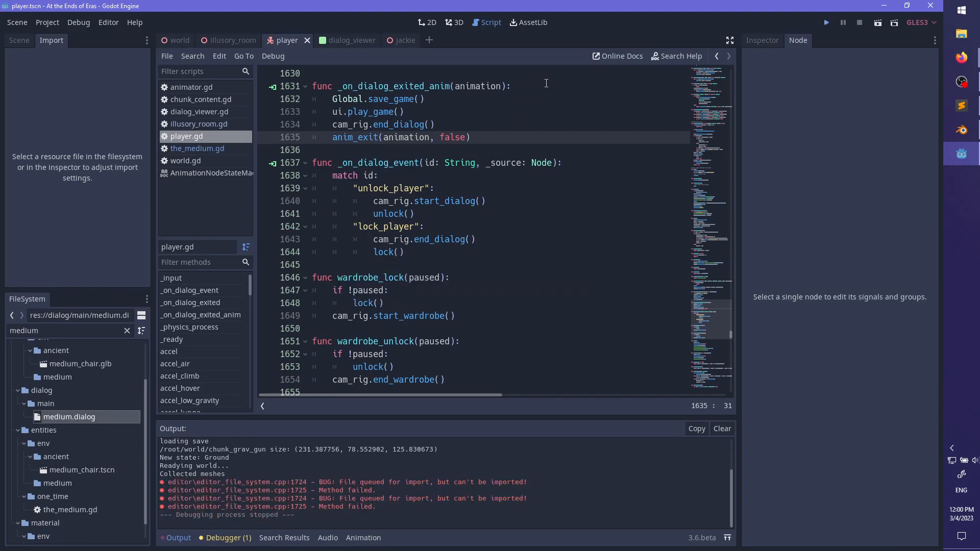
key("ctrl+s")
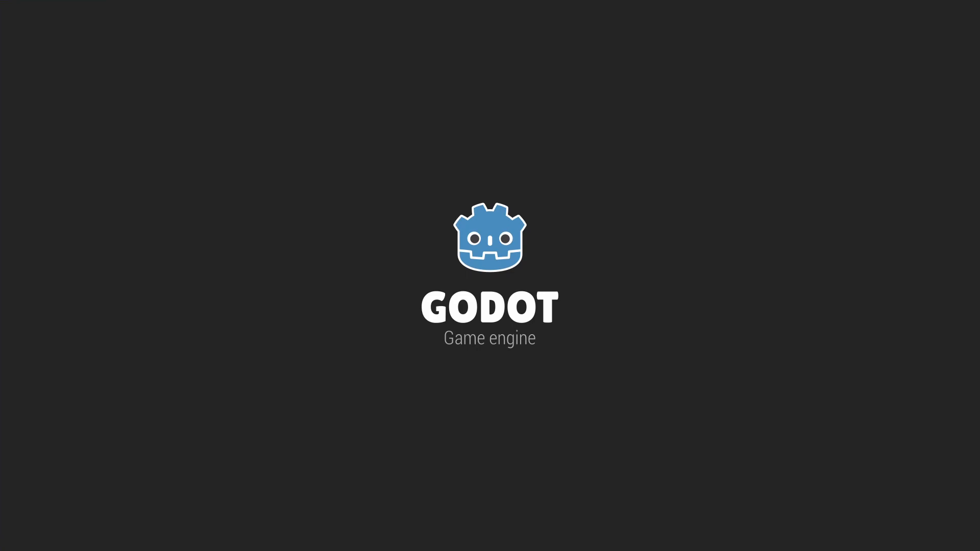
key("w")
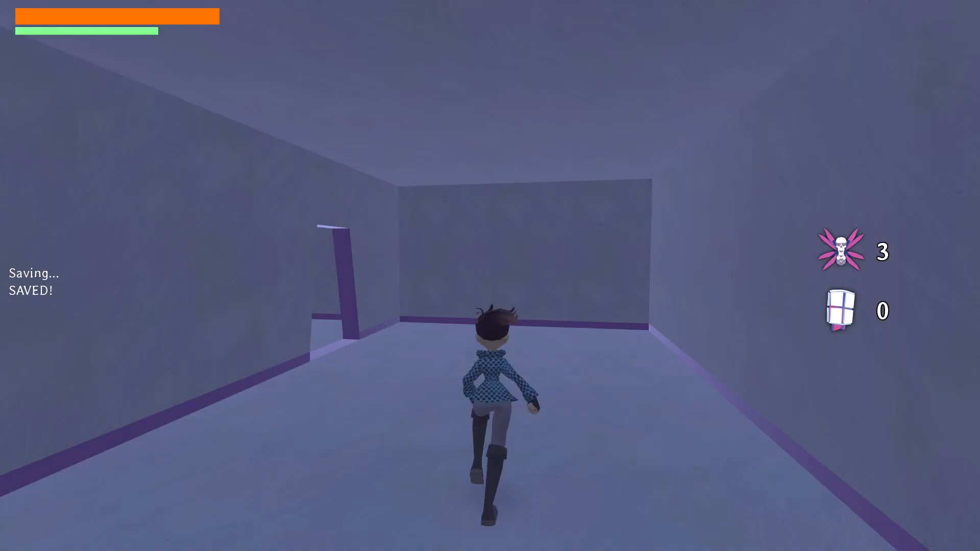
key("w")
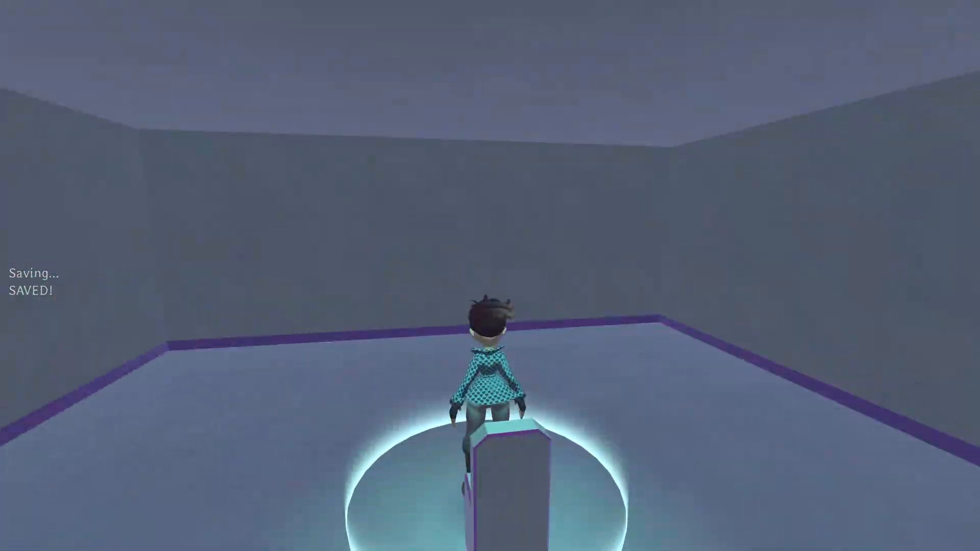
key("F8")
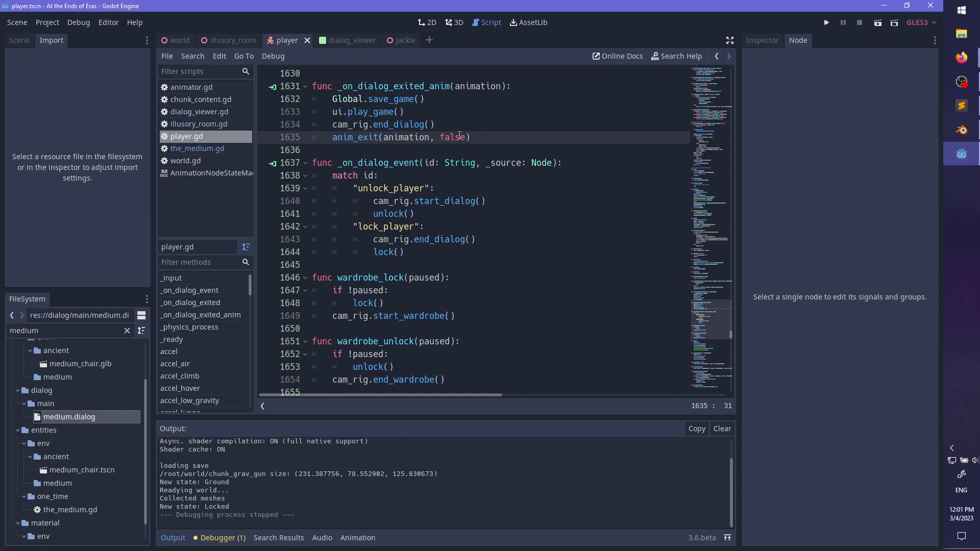
- Rename the unlock parameter of the anim_exit function to wait_to_unlock, and use the new name in its if condition
scroll(397, 169, "down", 6)
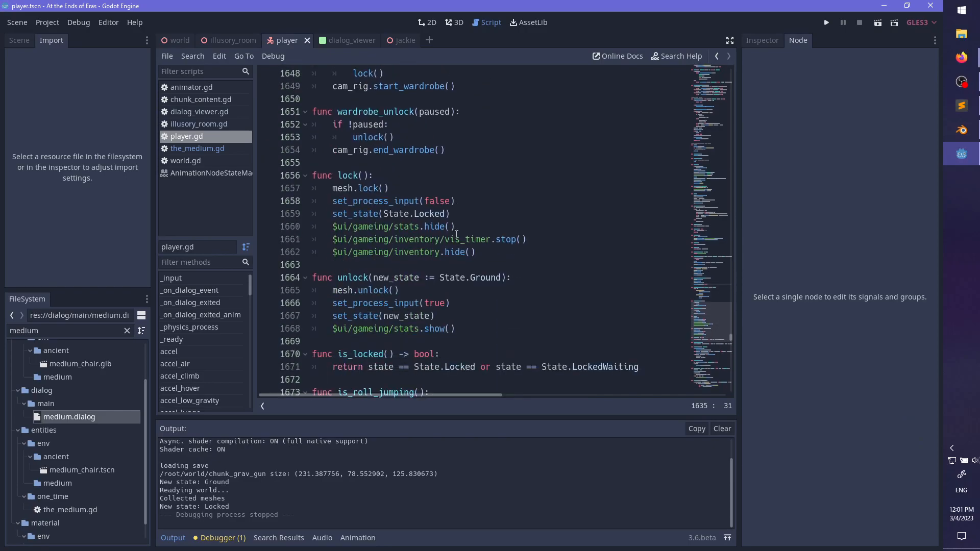
scroll(533, 280, "down", 3)
scroll(511, 282, "up", 6)
scroll(406, 266, "up", 3)
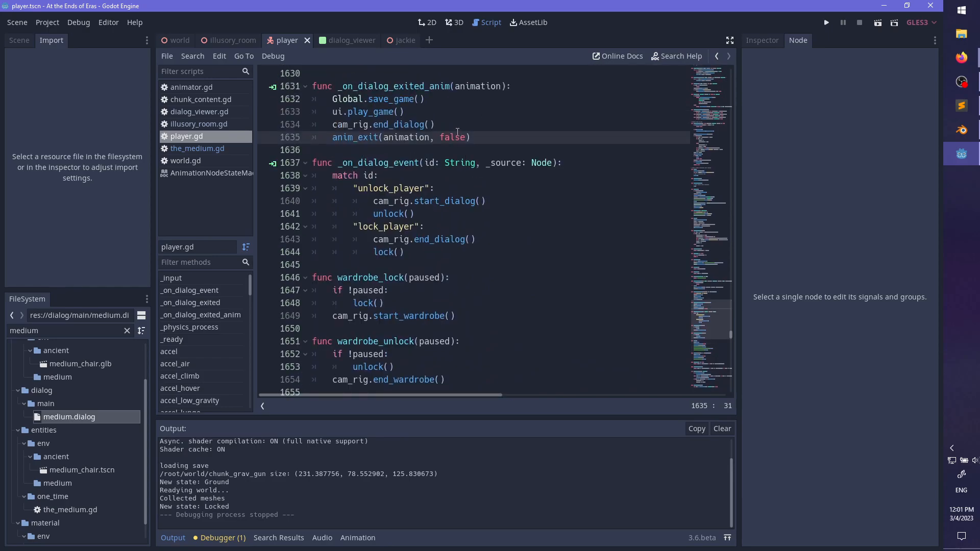
left_click(358, 138, "ctrl")
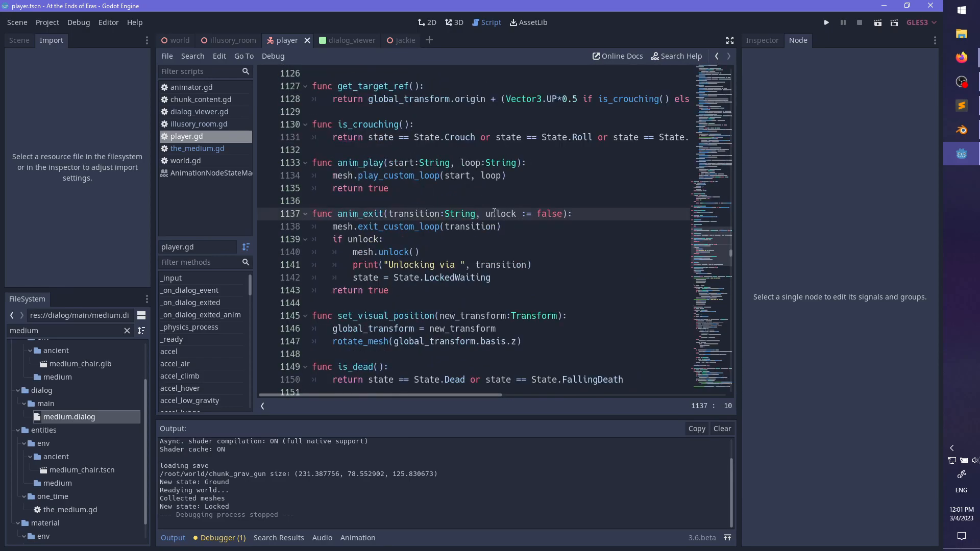
left_click_drag(486, 215, 513, 217)
type("wait_to_unlock")
key("ctrl+shift+Left")
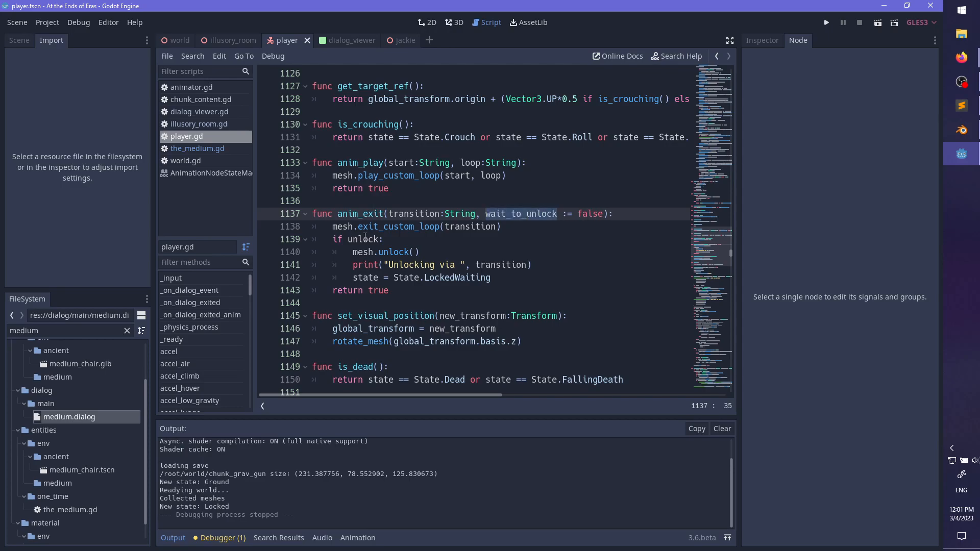
key("ctrl+c")
double_click(365, 237)
key("ctrl+v")
left_click(436, 249)
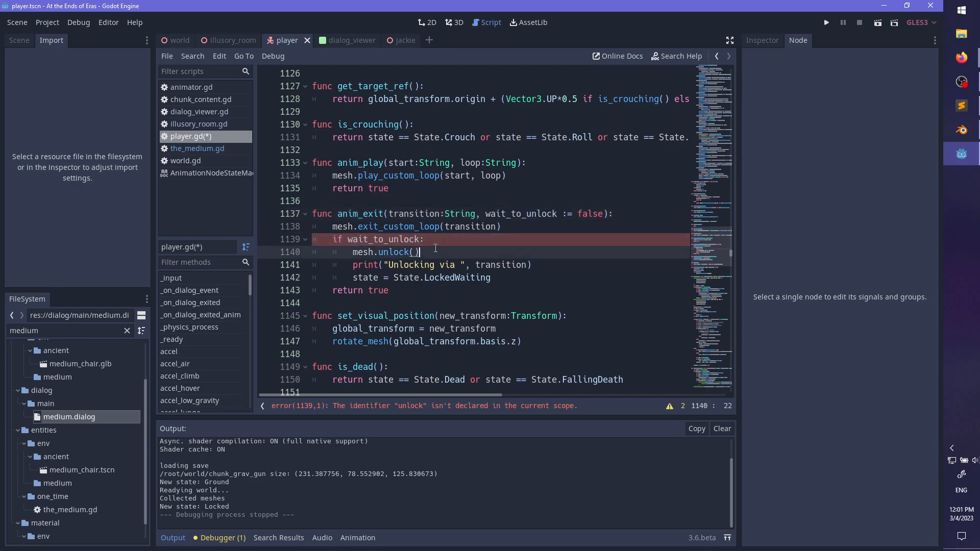
- Delete the mesh.unlock() line from the wait_to_unlock block of anim_exit
left_click_drag(351, 248, 474, 250)
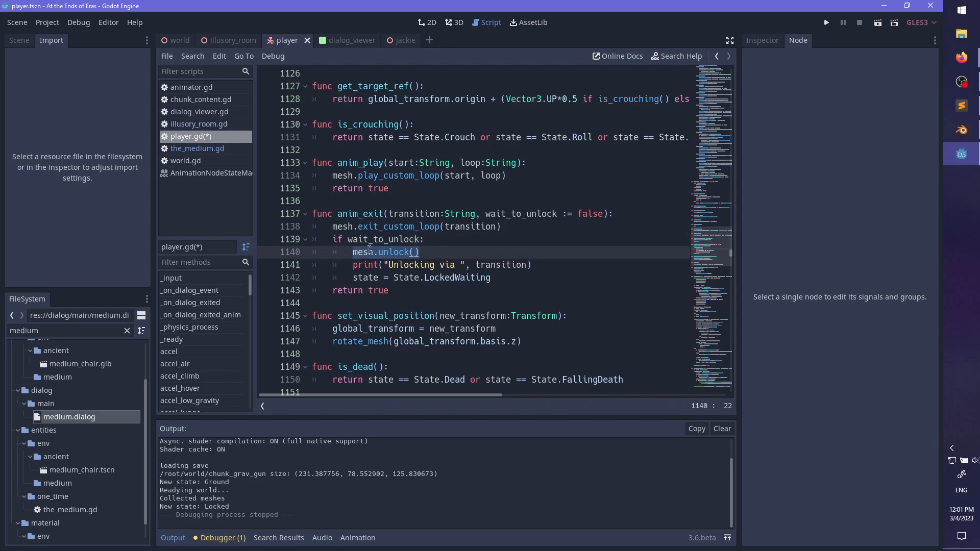
key("BackSpace")
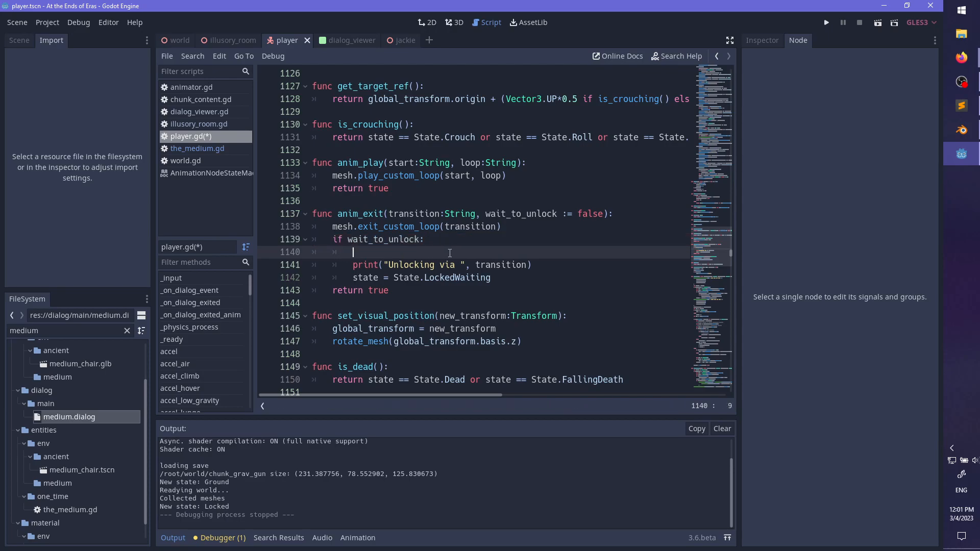
key("BackSpace")
key("BackSpace")
key("BackSpace")
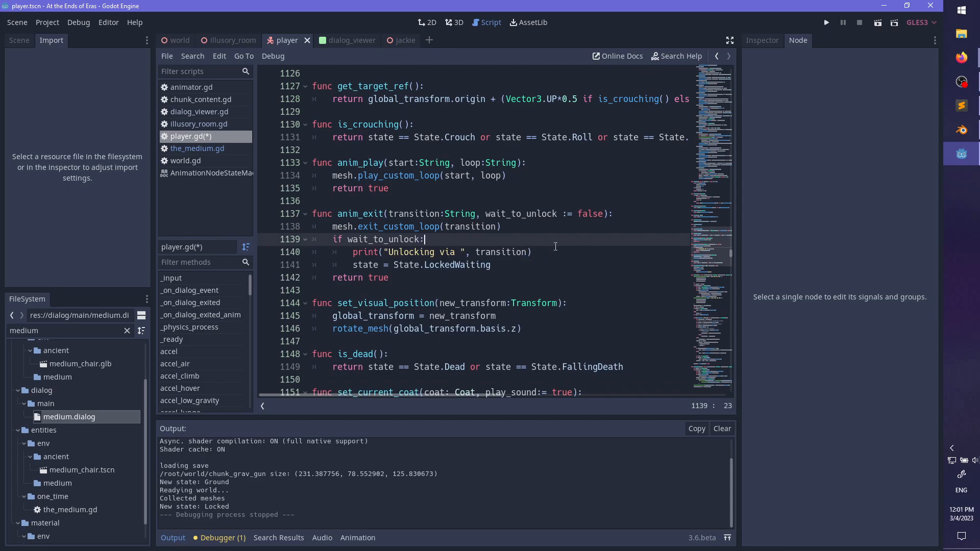
- Search player.gd for LockedWaiting to locate the state's check for the "Walk" animation node
left_click(536, 252)
scroll(566, 247, "up", 4)
scroll(566, 247, "up", 13)
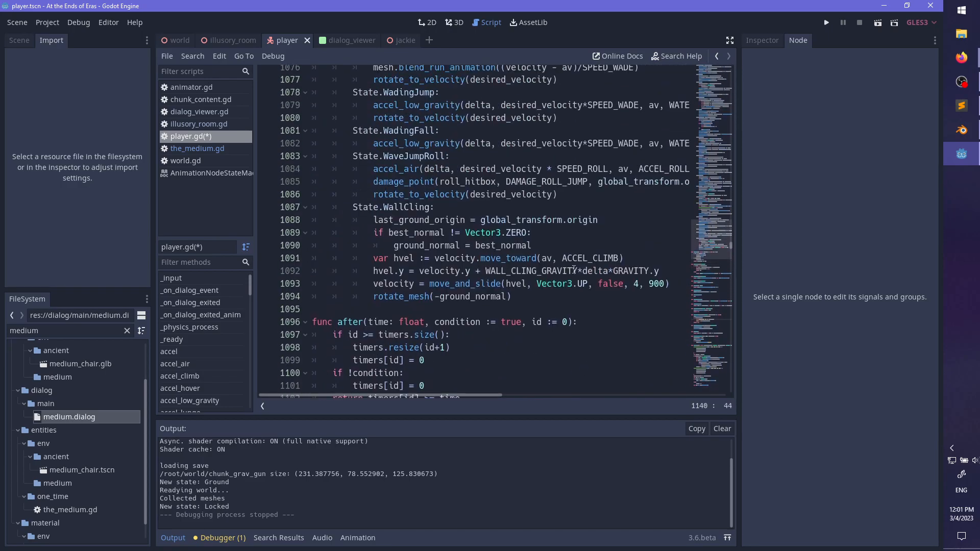
scroll(573, 270, "up", 20)
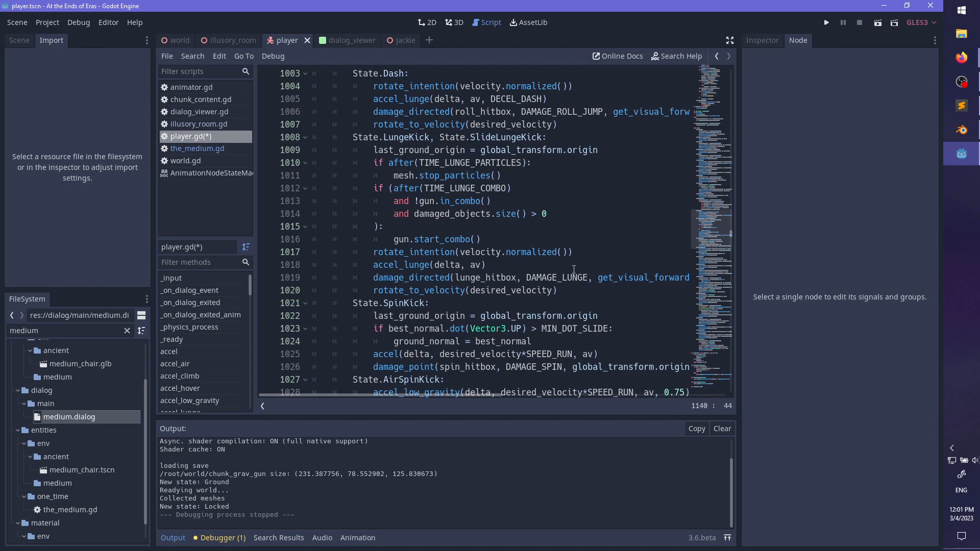
scroll(571, 265, "up", 5)
key("ctrl+f")
type("LockedWaa")
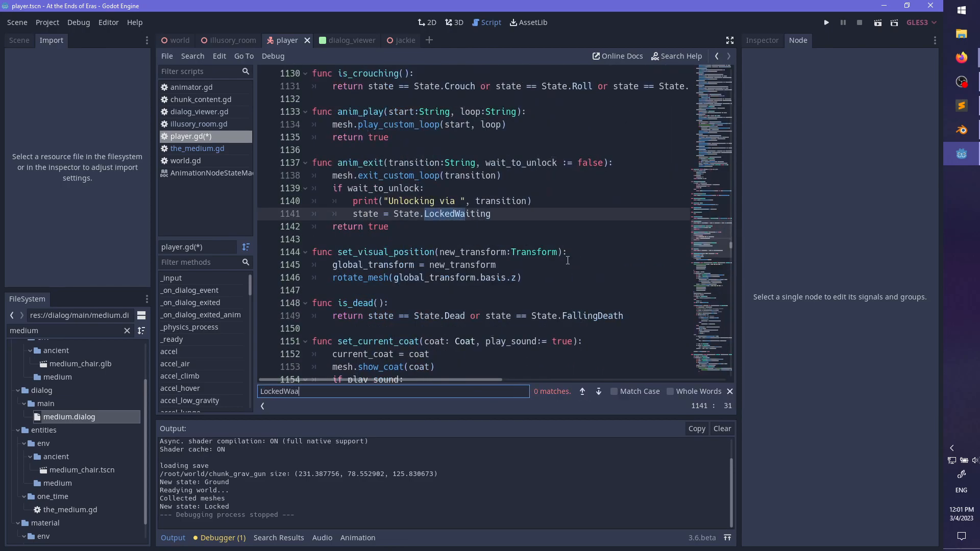
key("BackSpace")
type("iting")
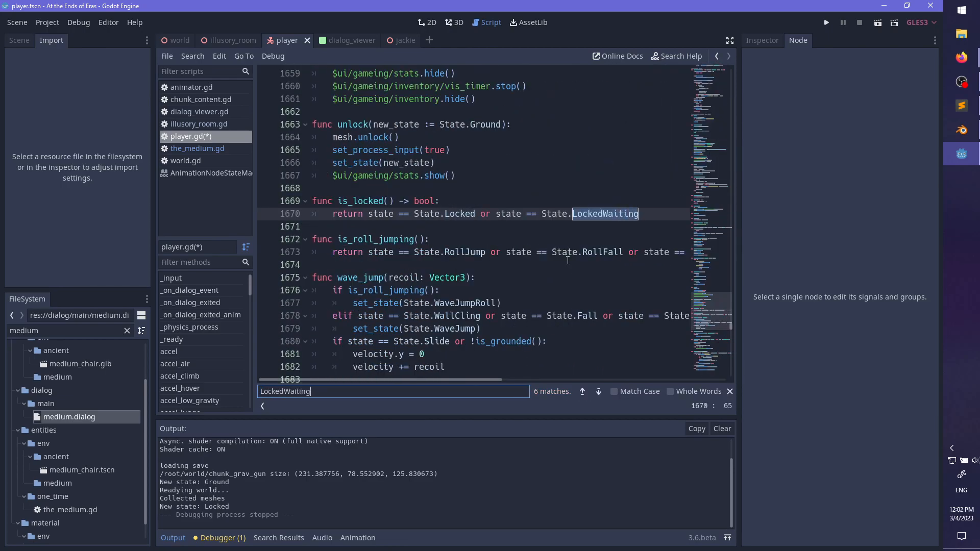
key("Return")
key("Escape")
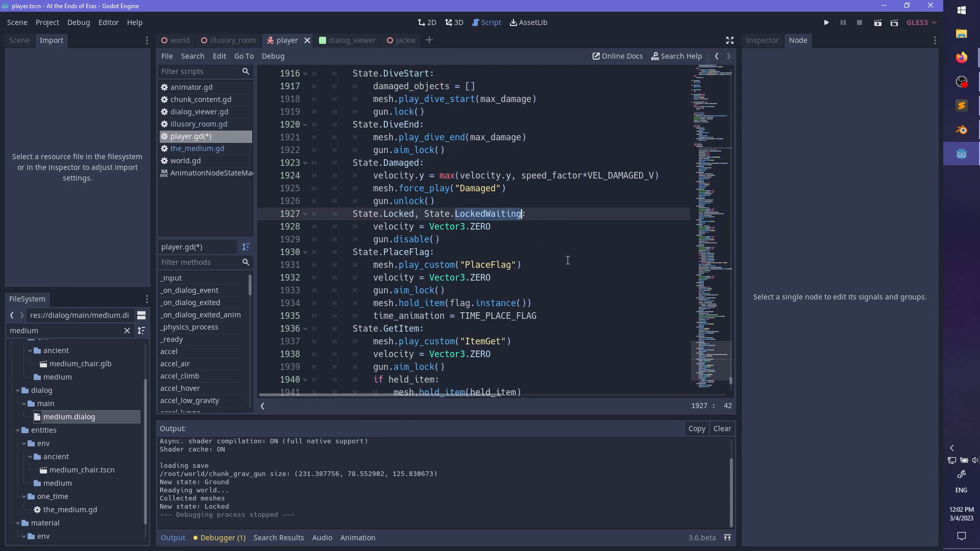
key("ctrl+f")
key("Return")
key("Escape")
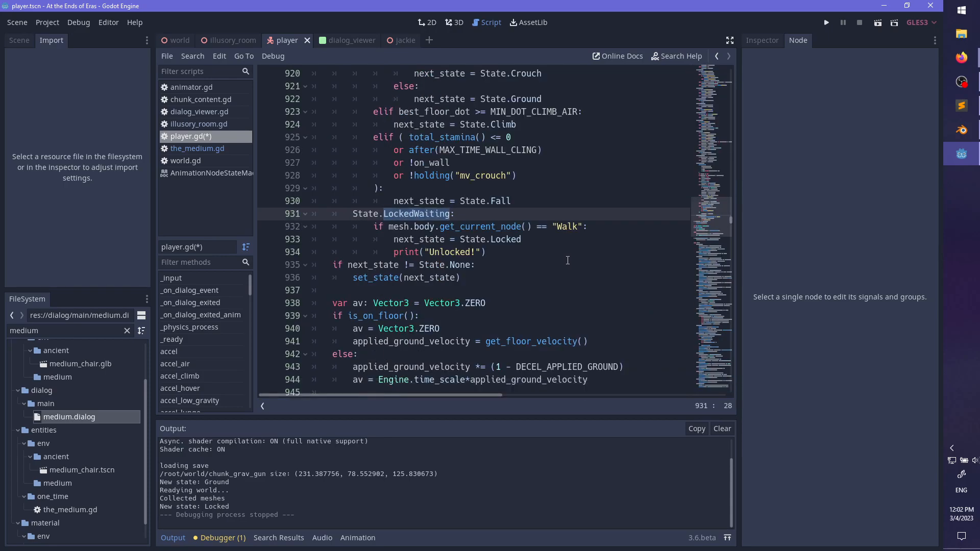
- Add mesh.unlock() as the first line under the "Walk" check of State.LockedWaiting, save player.gd and run the game
key("Down")
key("End")
key("Return")
type("mesh.un")
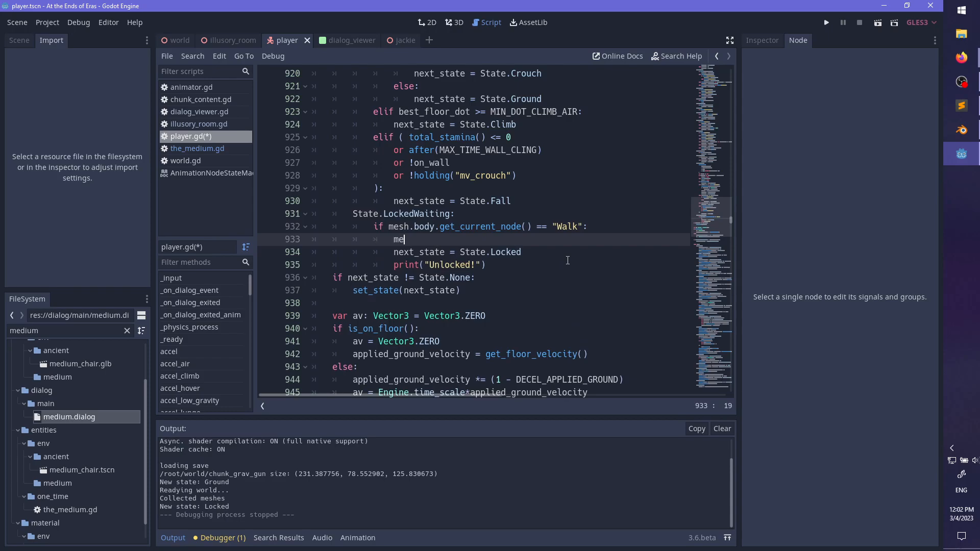
type("lock()")
key("ctrl+s")
key("ctrl+s")
key("ctrl+s")
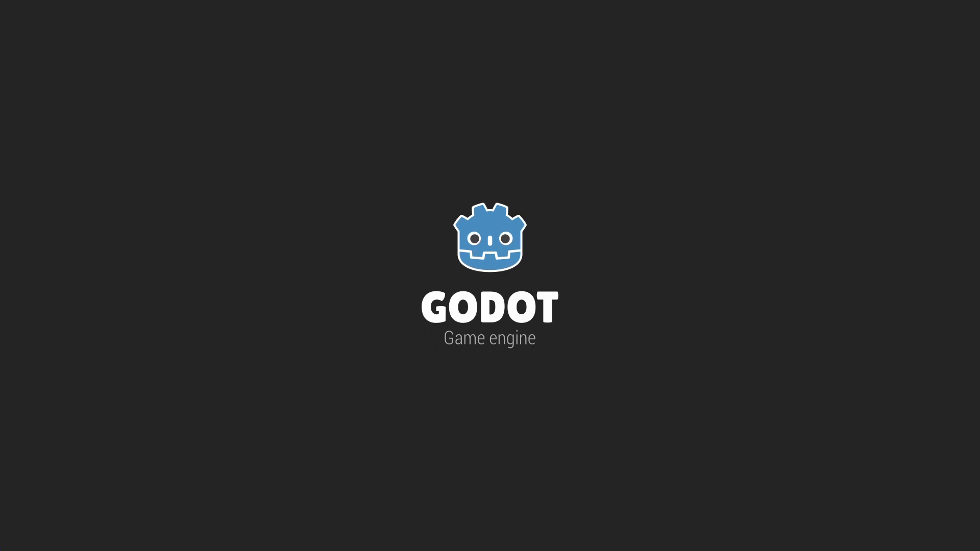
- Search player.gd for print and delete the "Unlocked as normal" print line from _on_dialog_exited
key("alt+Tab")
key("ctrl+f")
type("print")
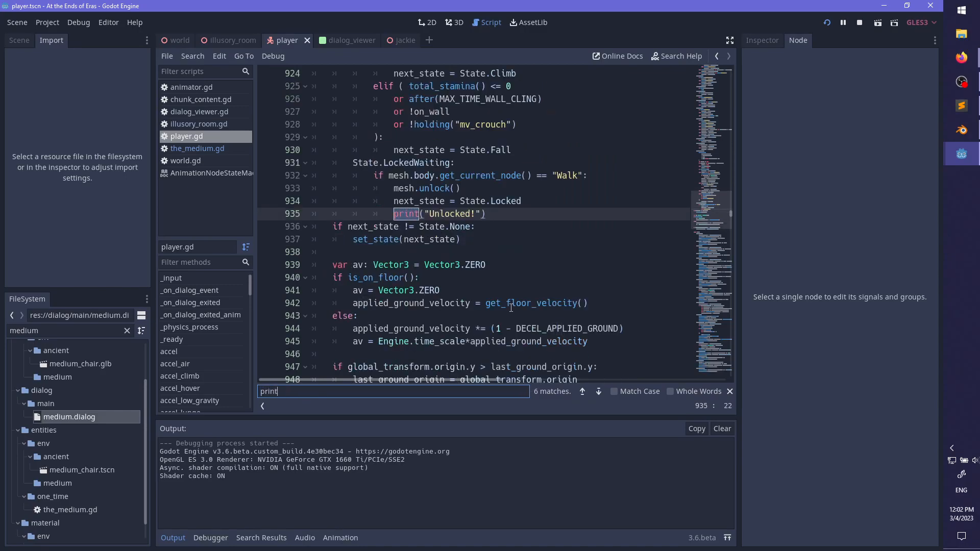
key("Return")
key("Return")
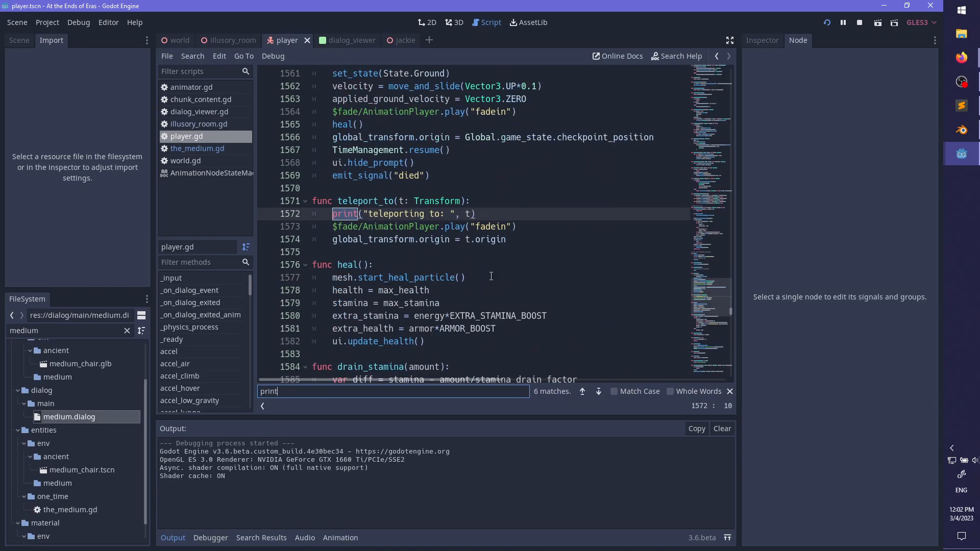
key("Return")
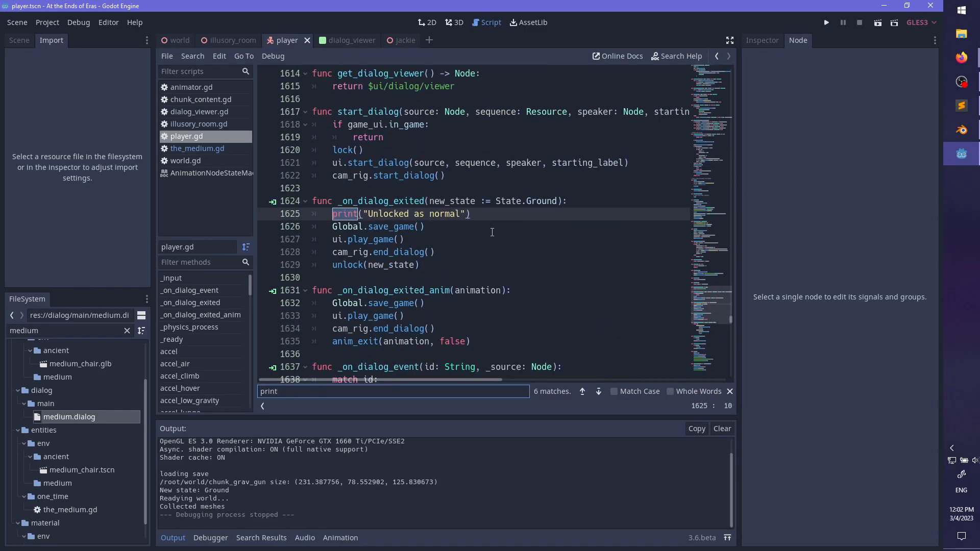
left_click_drag(547, 216, 602, 206)
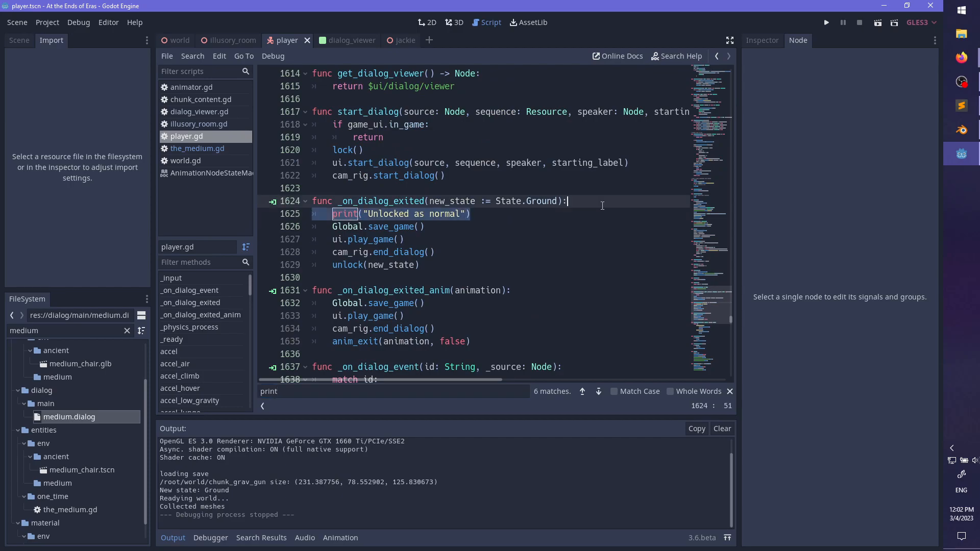
key("BackSpace")
- Find the next print call and delete the "New state: " print line from set_state
left_click(430, 391)
key("Return")
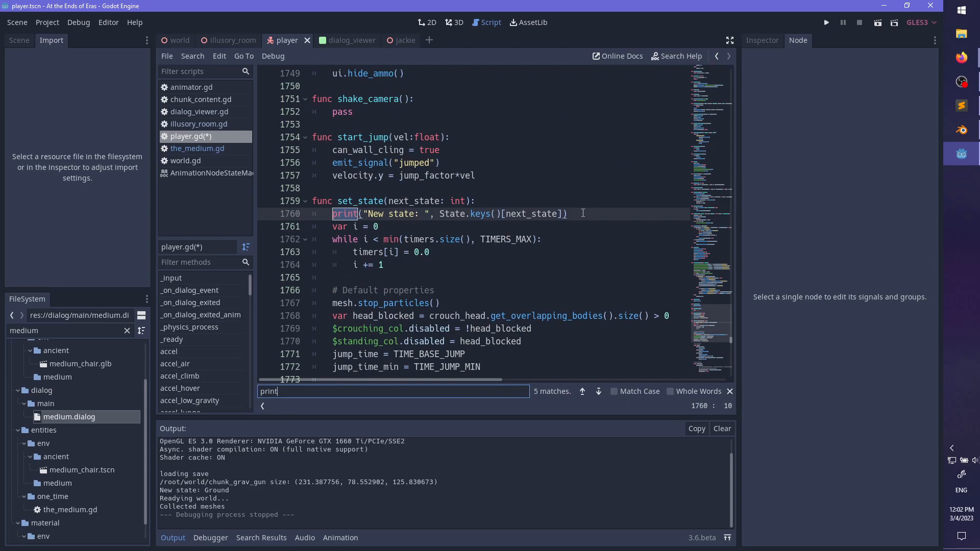
left_click_drag(583, 214, 583, 205)
key("BackSpace")
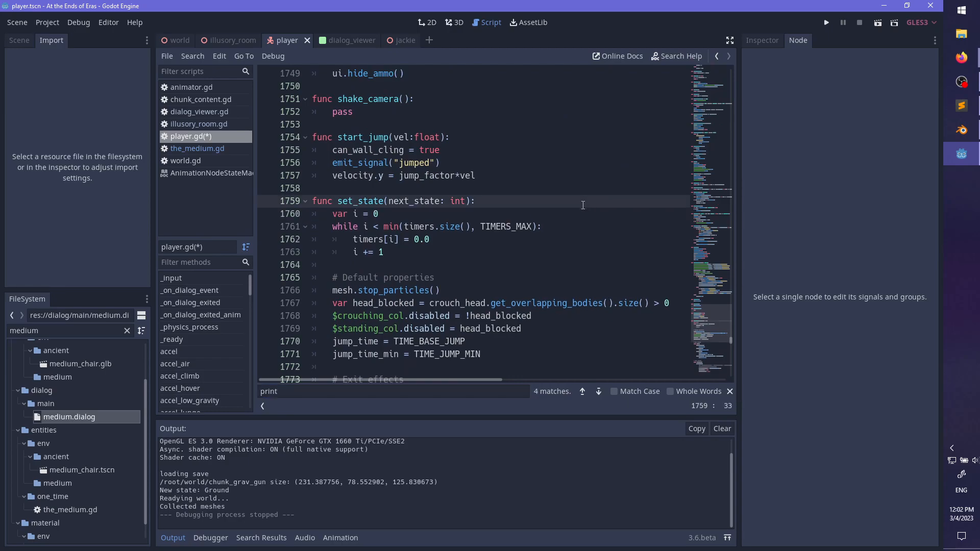
- Step through the remaining print calls in player.gd and examine the "Unlocking via " line and its surrounding code in anim_exit
left_click(358, 393)
key("Return")
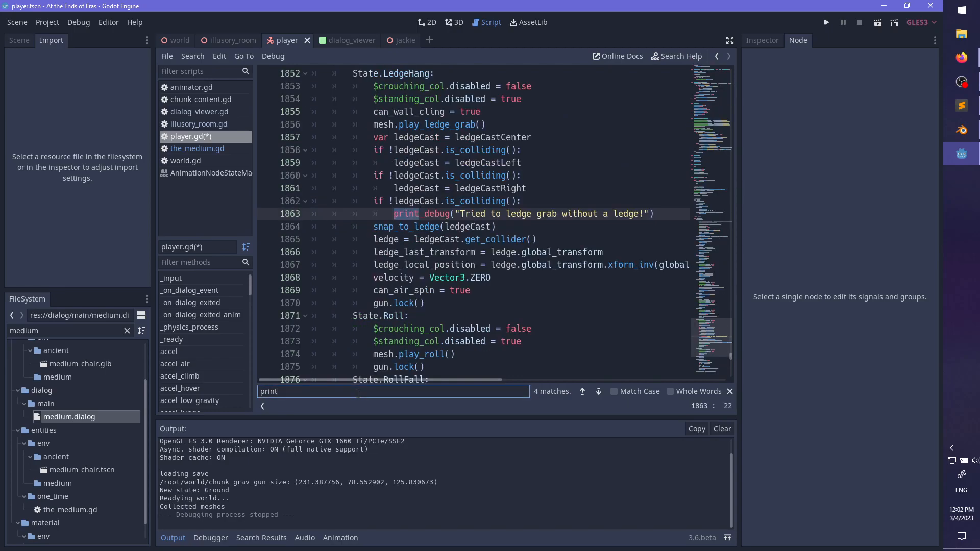
key("Return")
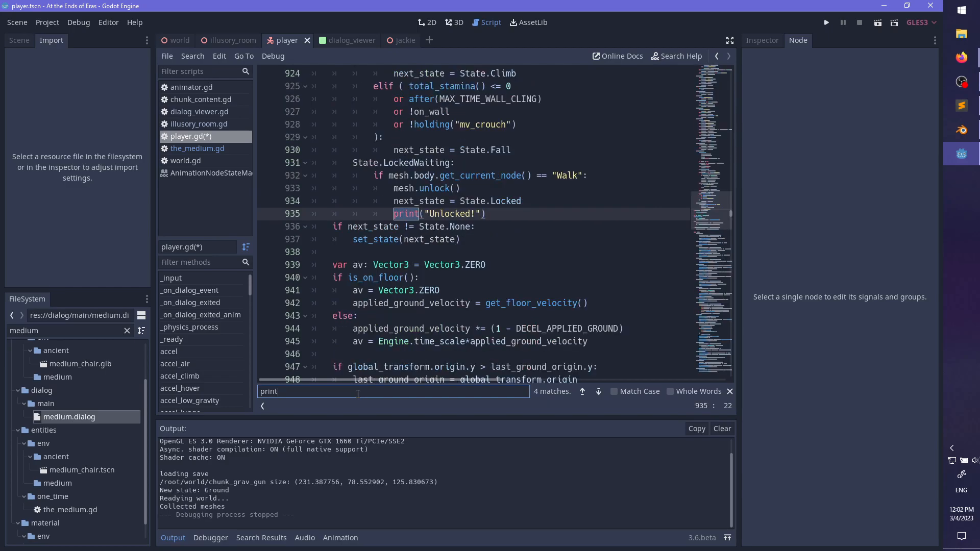
key("Return")
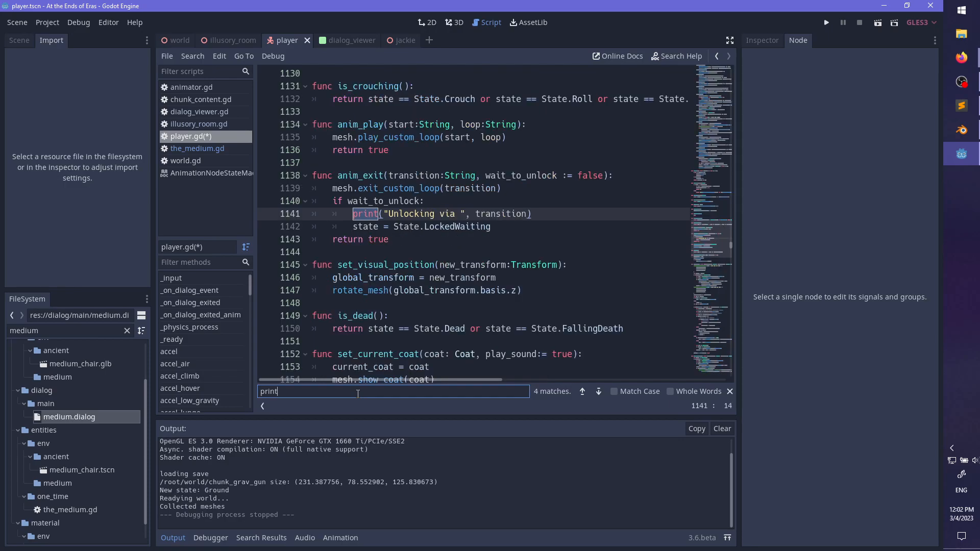
key("Escape")
scroll(450, 242, "up", 6)
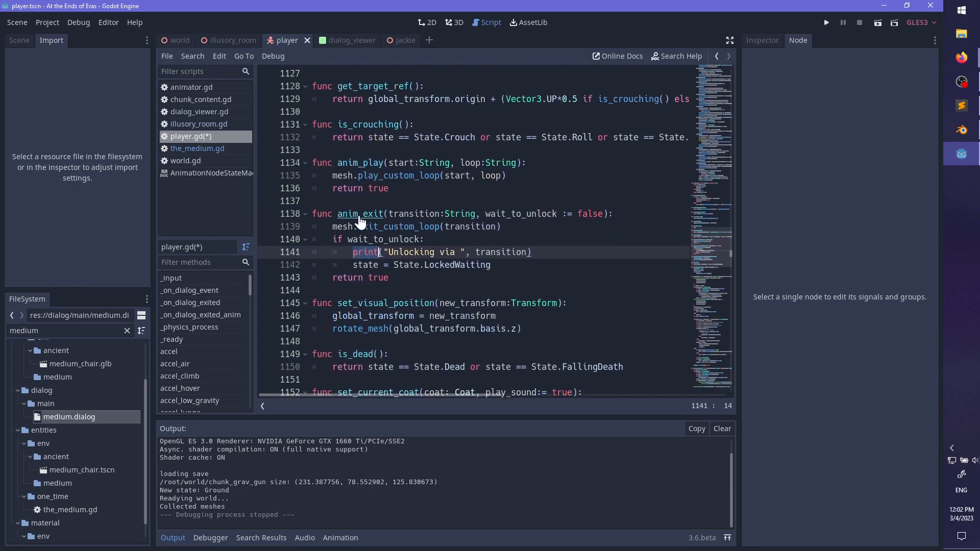
scroll(465, 257, "down", 16)
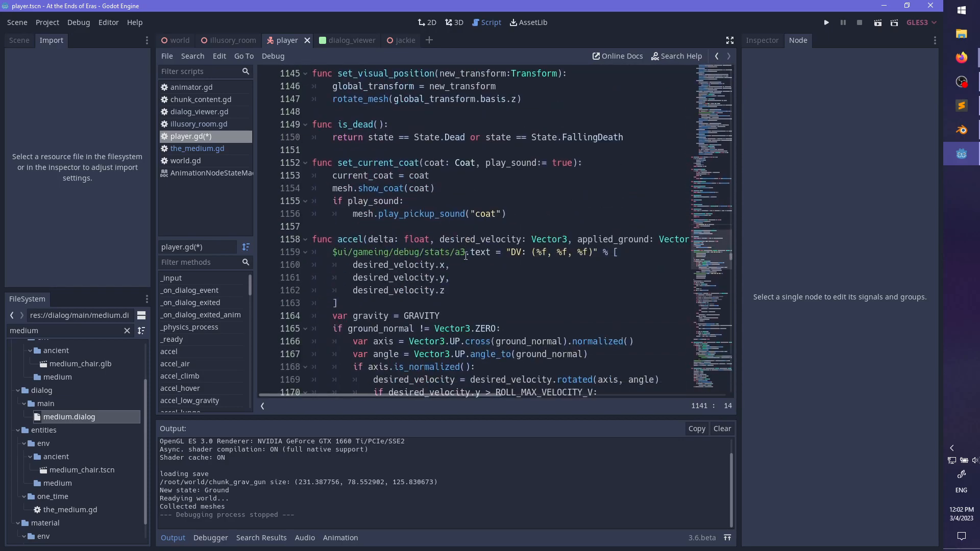
- Find _on_dialog_exited_anim in player.gd, set the second argument of its anim_exit call to true, and save
key("ctrl+f")
type("exited")
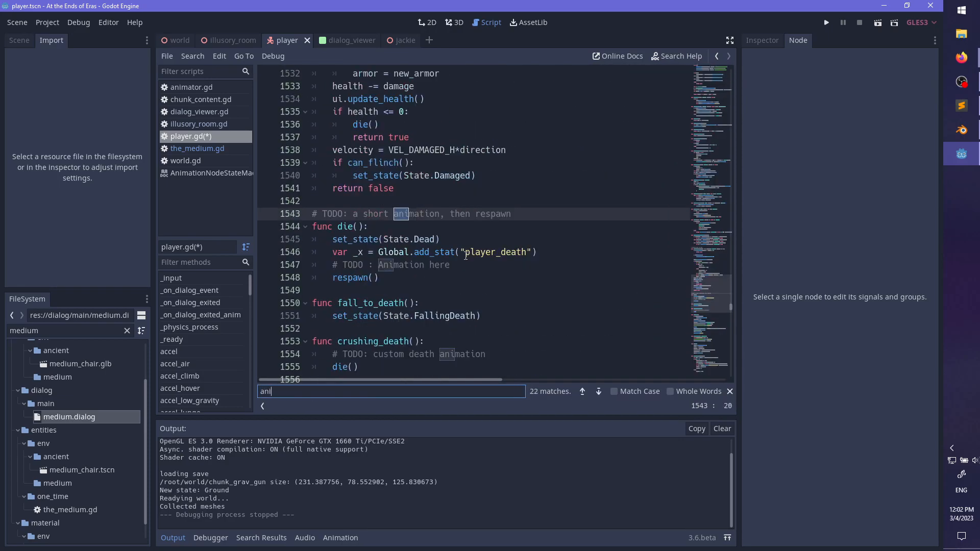
key("Escape")
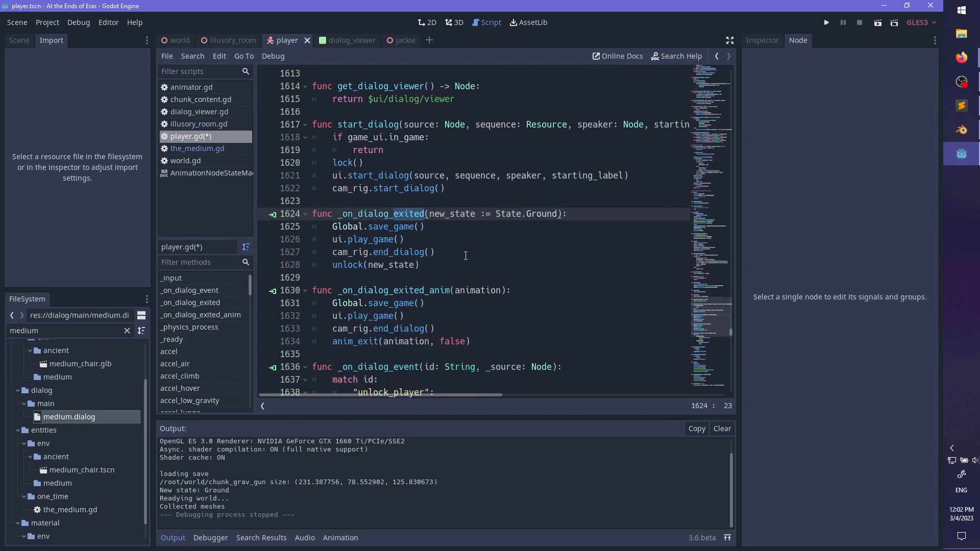
double_click(452, 341)
type("true")
key("ctrl+s")
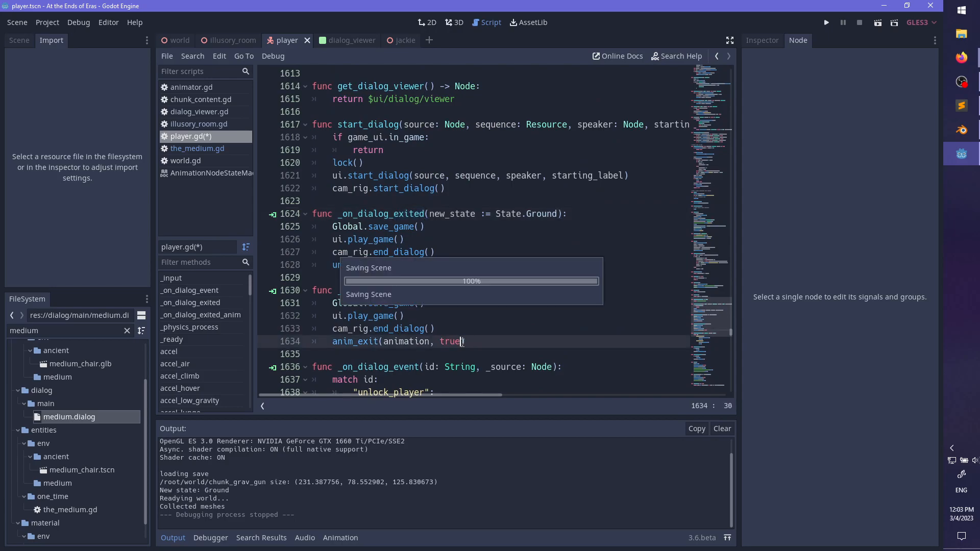
- Go to the anim_exit definition and examine its mesh.exit_custom_loop(transition) call and LockedWaiting state assignment
scroll(565, 256, "down", 5)
left_click(360, 150, "ctrl")
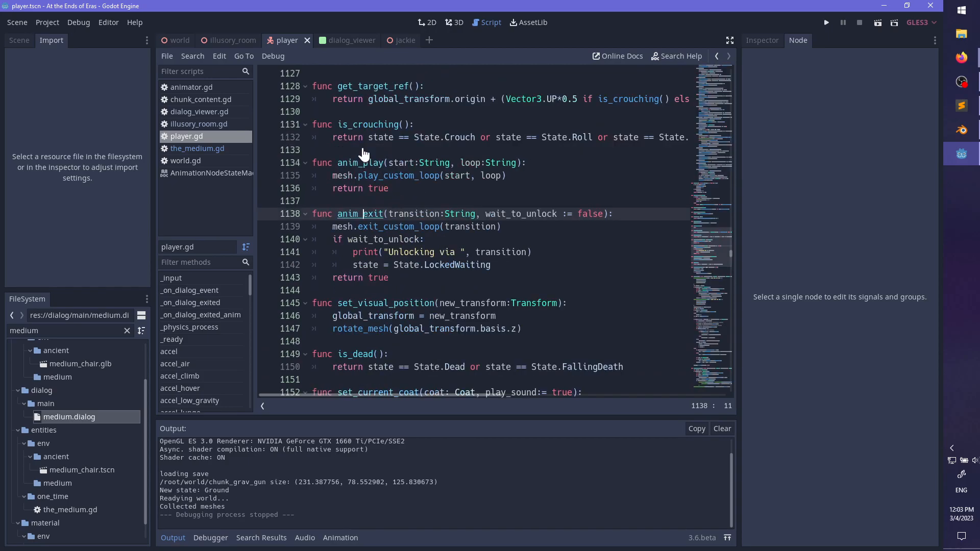
left_click_drag(352, 265, 524, 262)
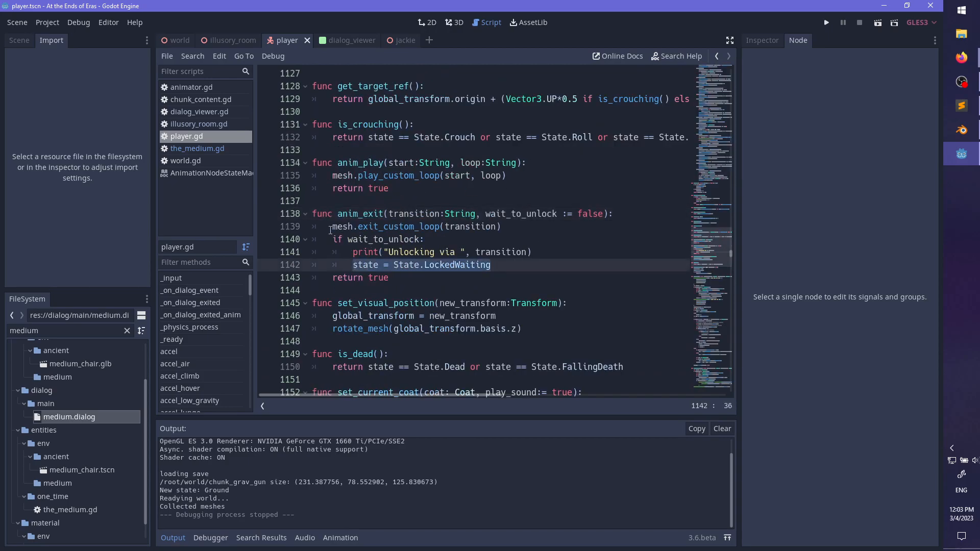
left_click_drag(330, 228, 520, 230)
left_click(513, 269)
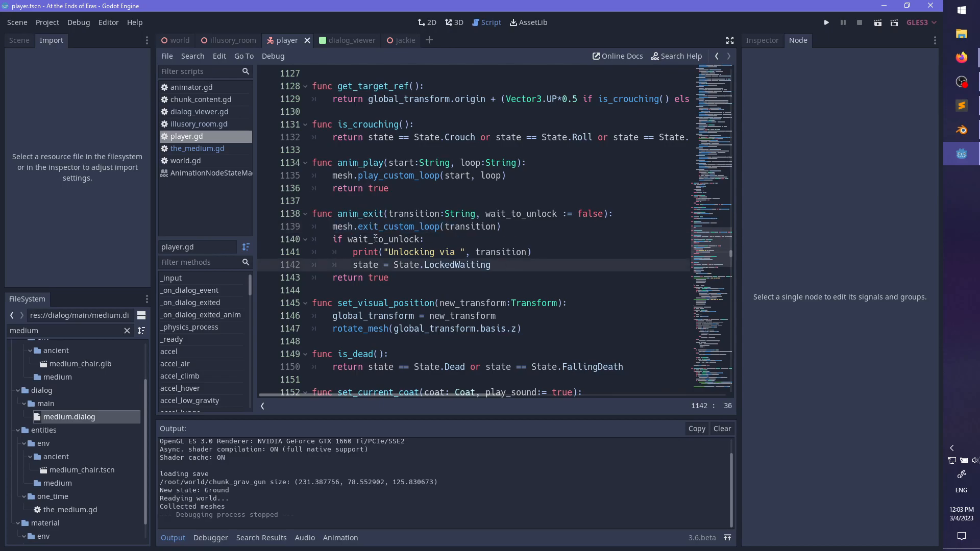
left_click_drag(334, 227, 525, 225)
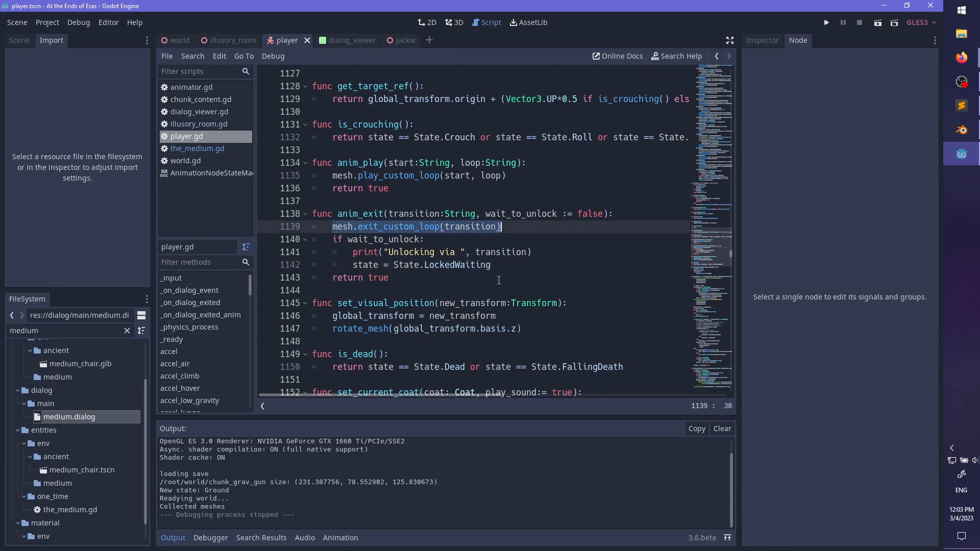
- Save and run the game, test the player's exit from the Medium chair dialog, and stop the game
key("ctrl+s")
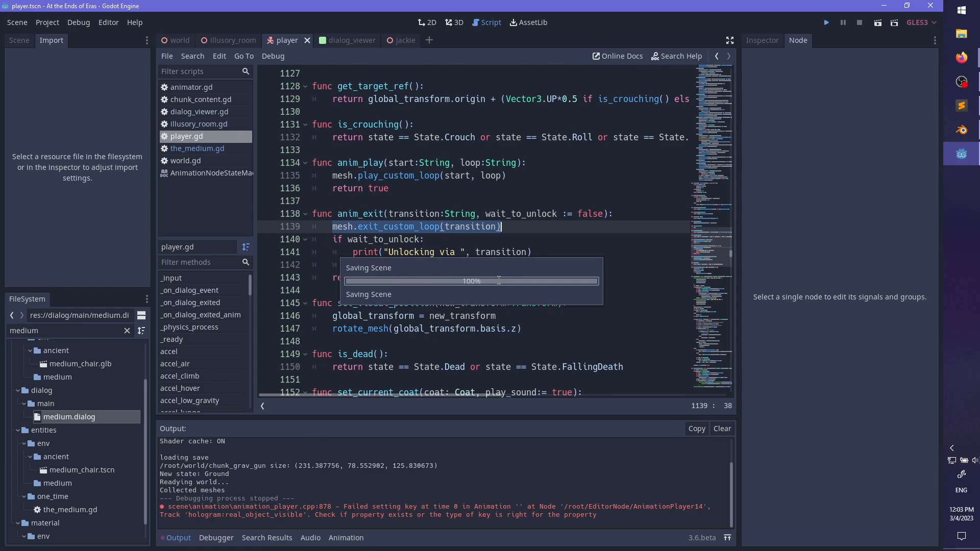
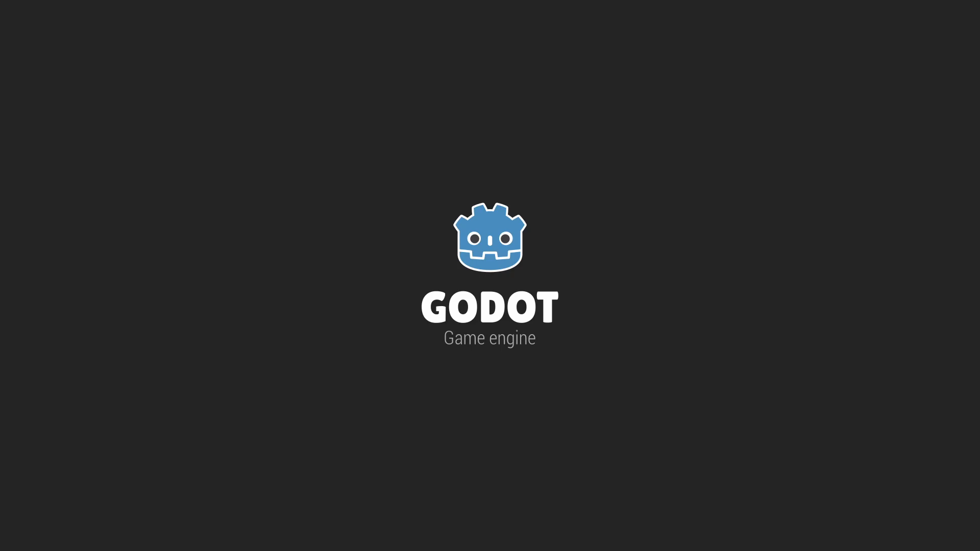
key("w")
key("a")
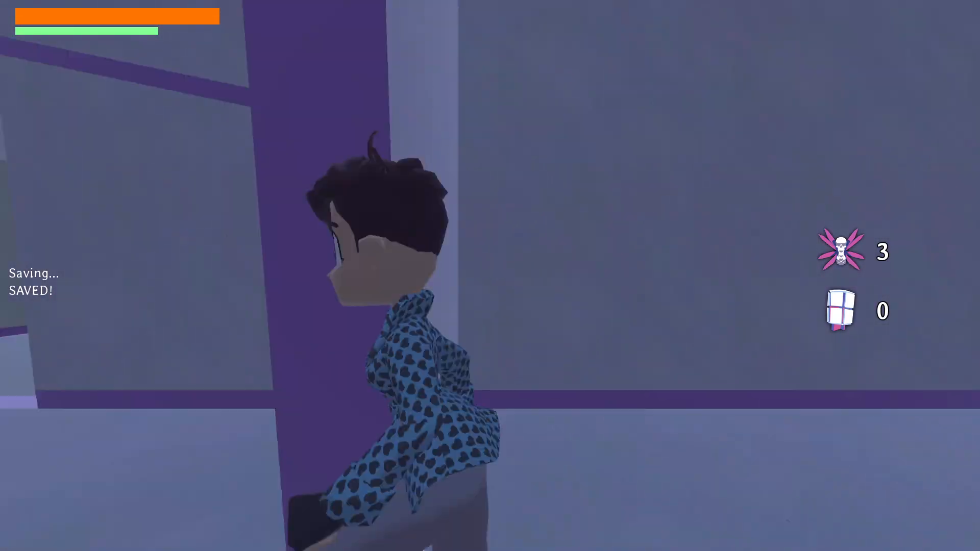
key("w")
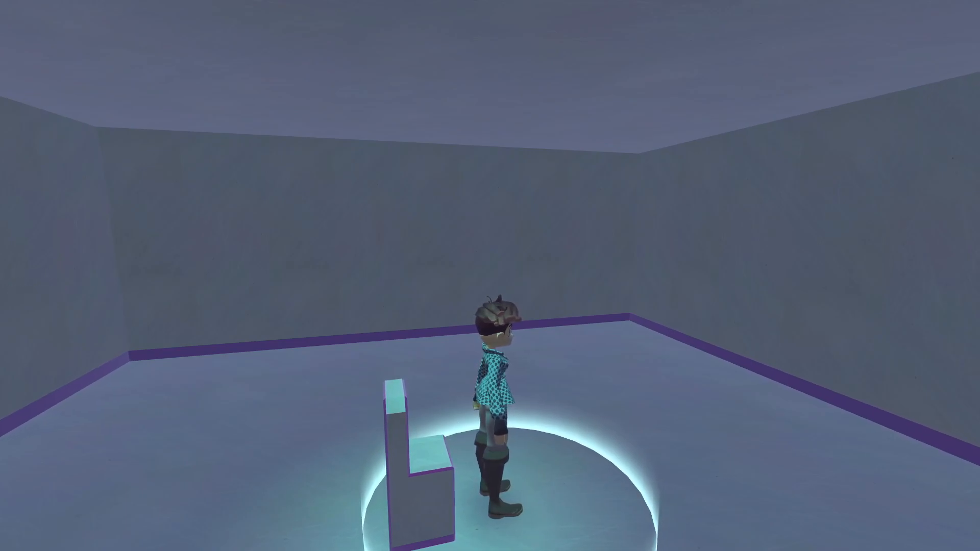
key("F8")
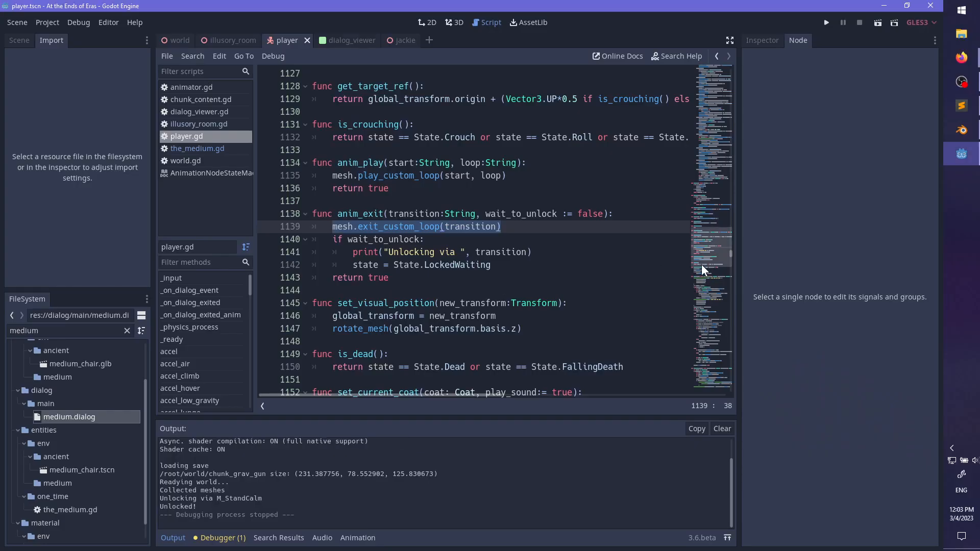
- Find the "Unlocked!" print, set next_state on the line above it to State.Ground, and save player.gd
left_click_drag(711, 253, 713, 161)
scroll(673, 206, "down", 3)
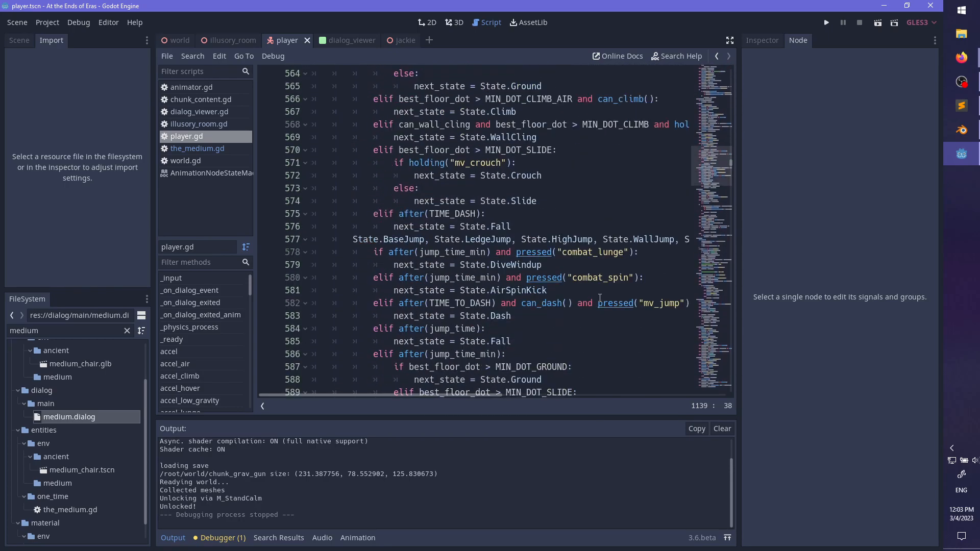
key("ctrl+f")
type("unlocke")
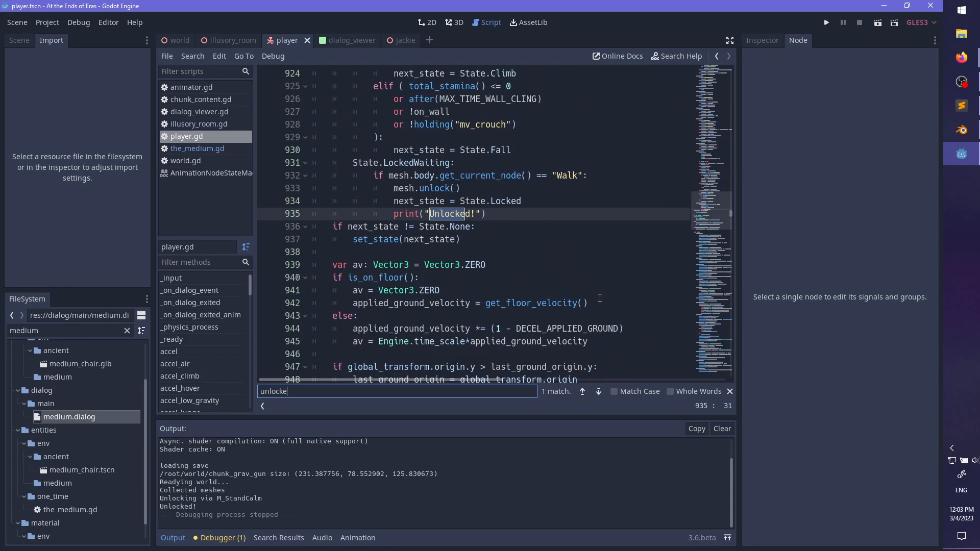
type("d!")
key("Escape")
left_click(553, 205)
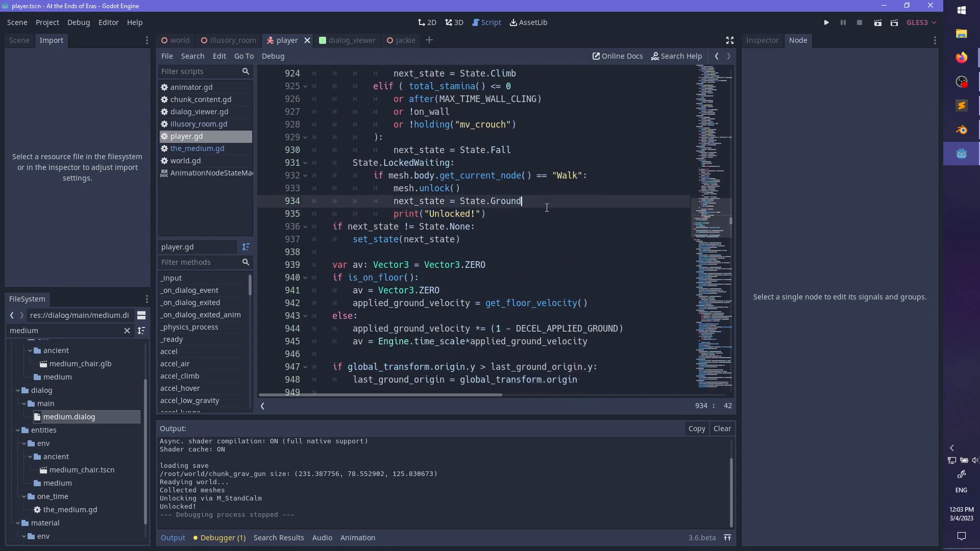
key("ctrl+s")
- Run the game, exit the Medium chair dialog, and move the player around the room to test unlocking
key("F5")
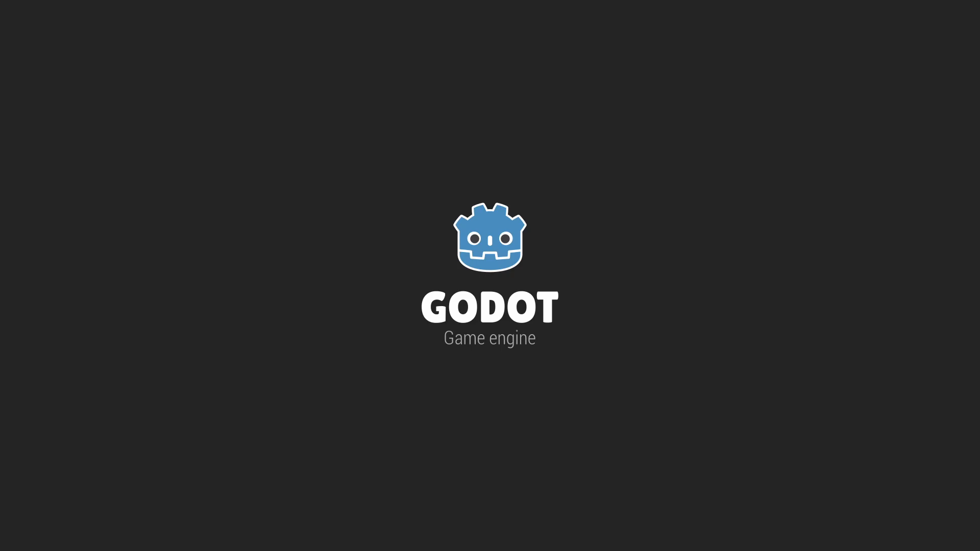
key("w")
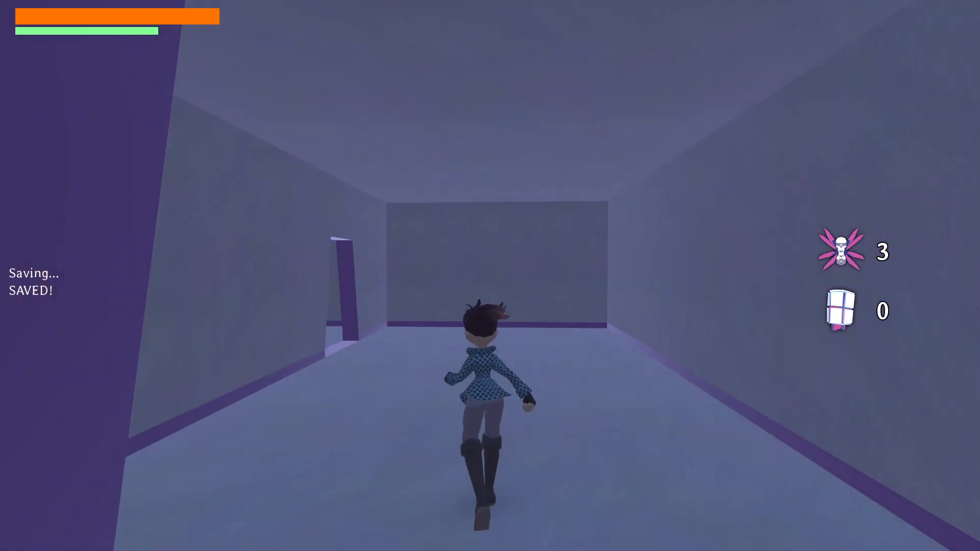
key("w")
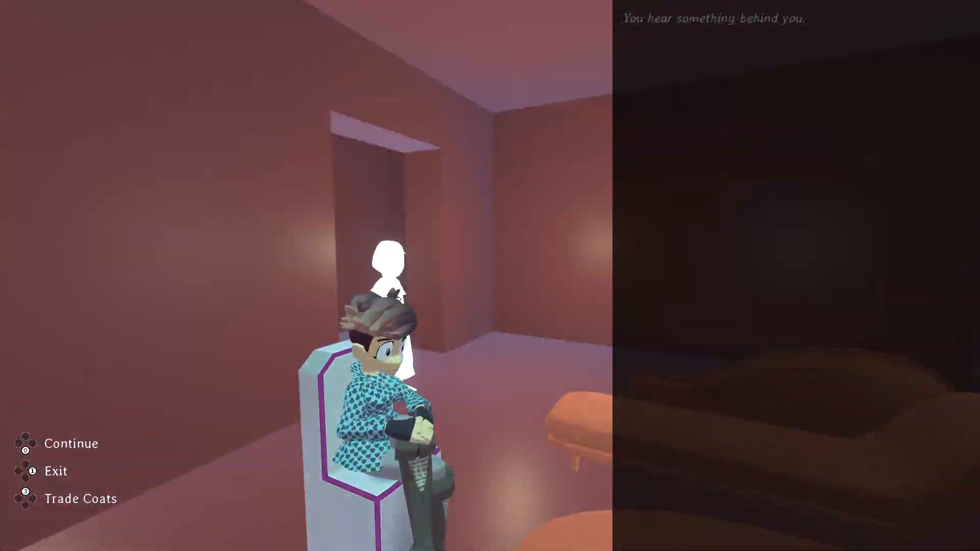
key("Escape")
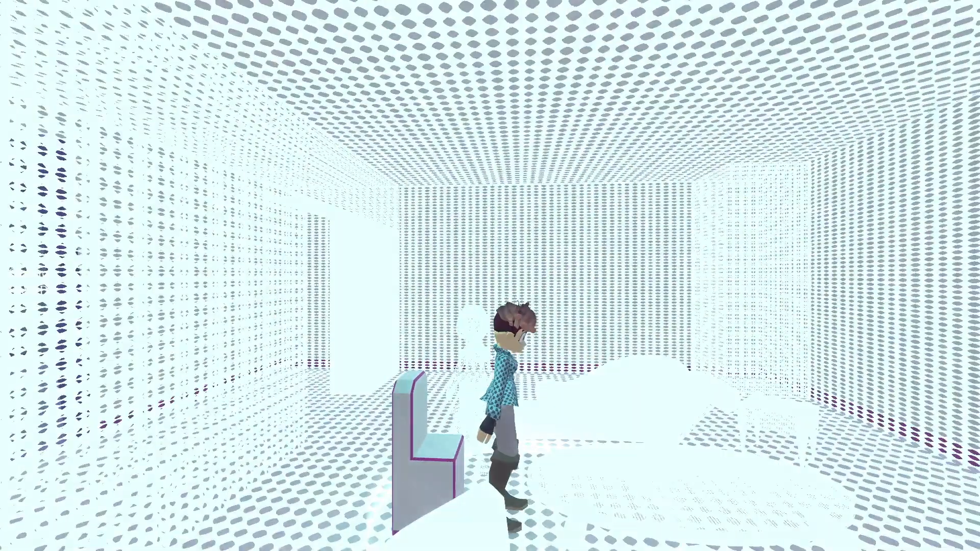
key("w")
key("s")
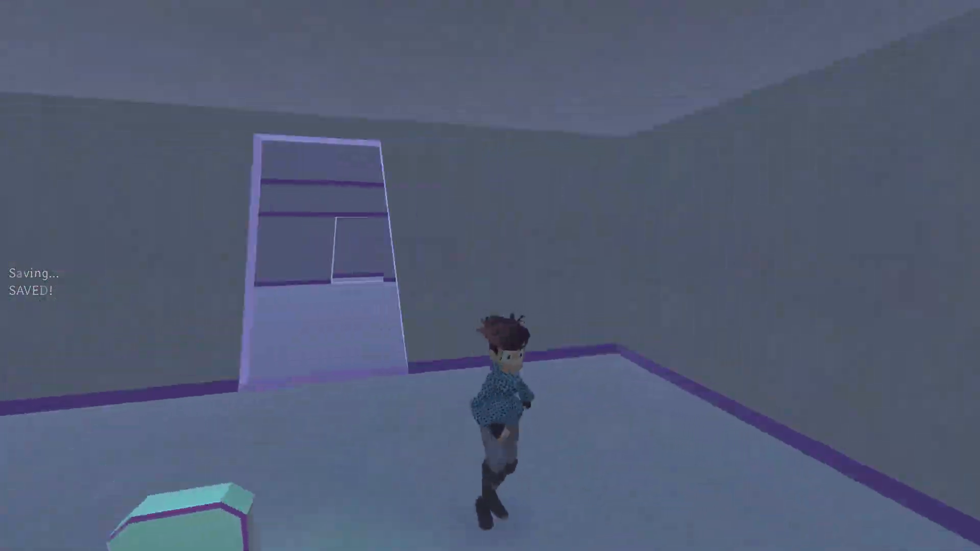
key("a")
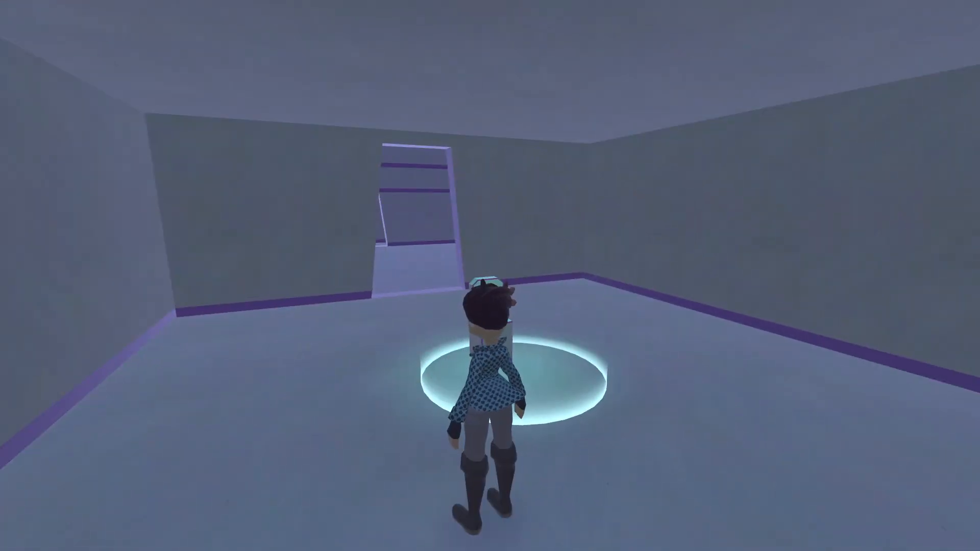
- Sit in the Medium chair again and exit its dialog to retest the stand-up animation and movement
key("w")
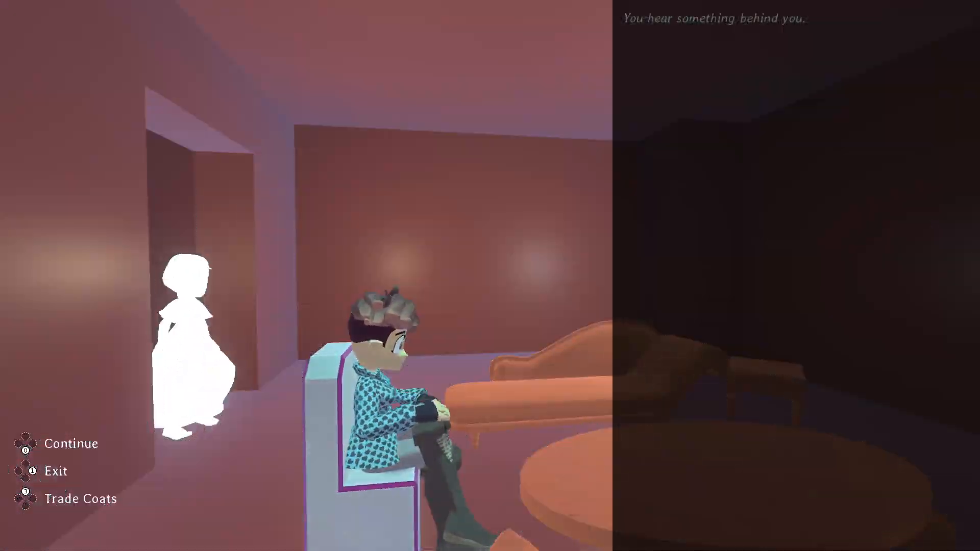
key("Return")
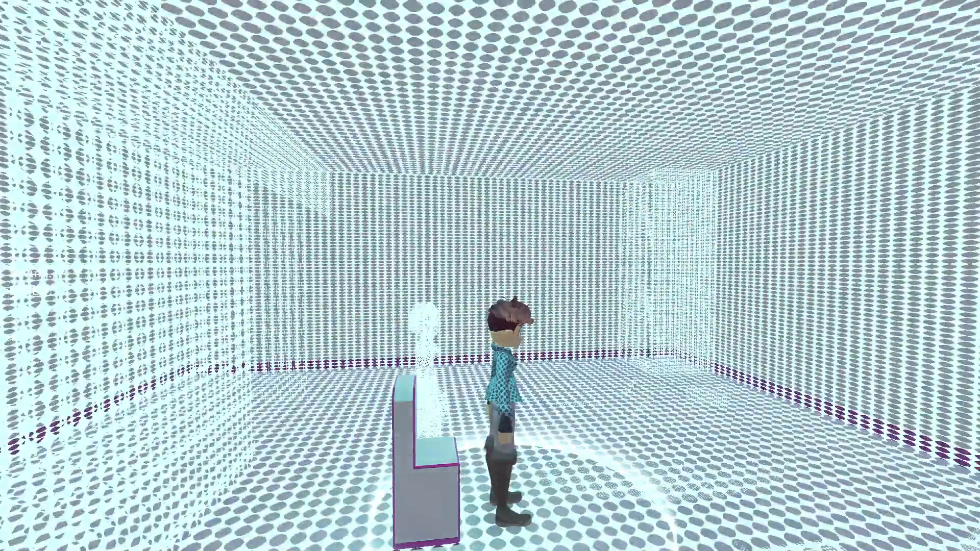
key("w")
key("w")
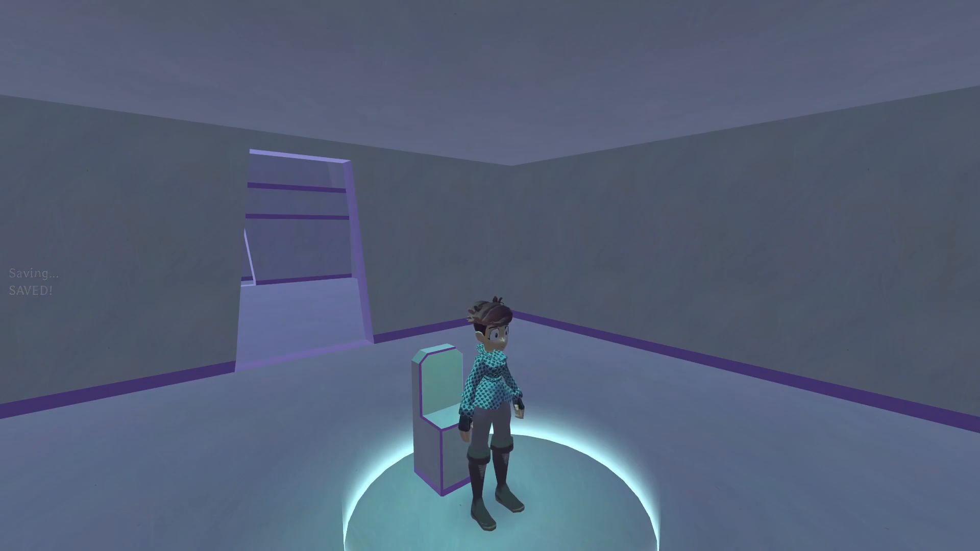
- Run the player out of the building and across the ground outside to test normal movement after the dialog
key("w")
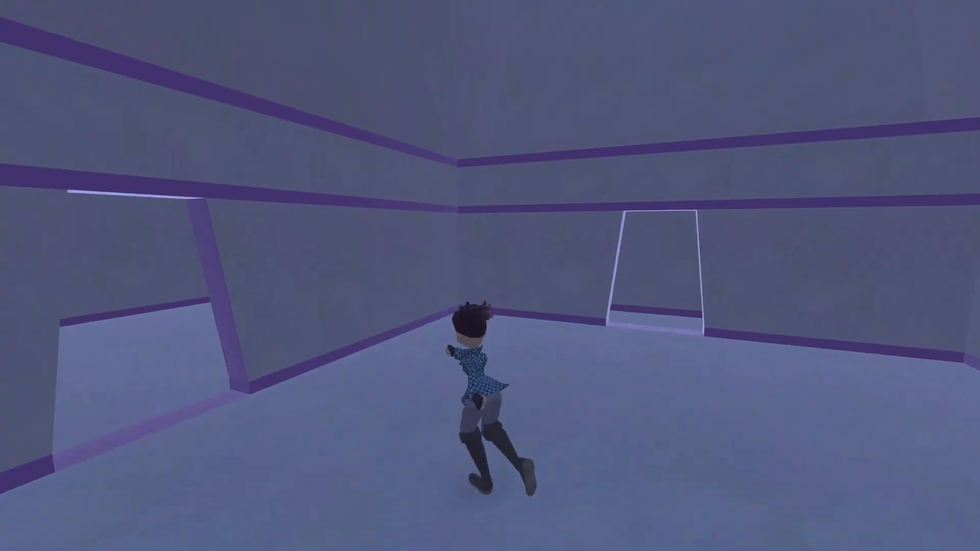
key("w")
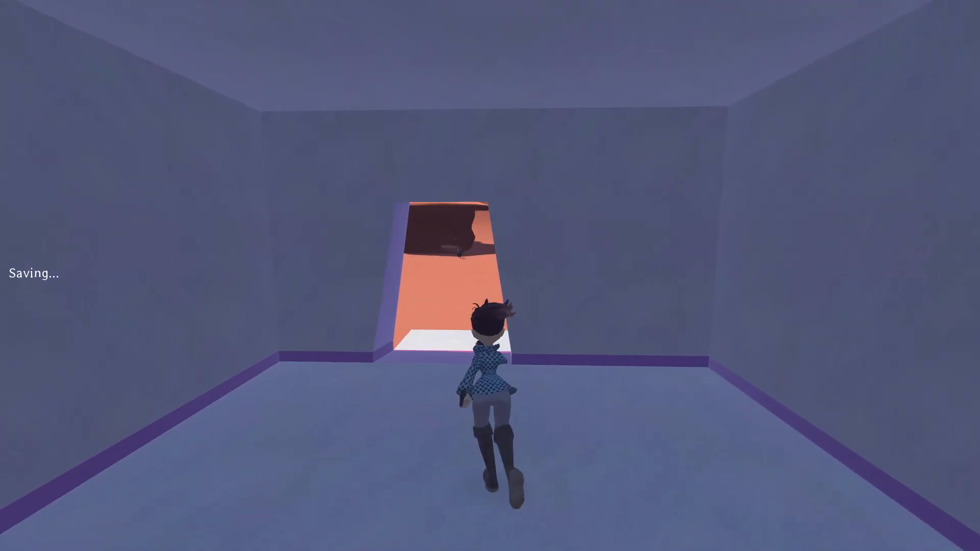
key("w")
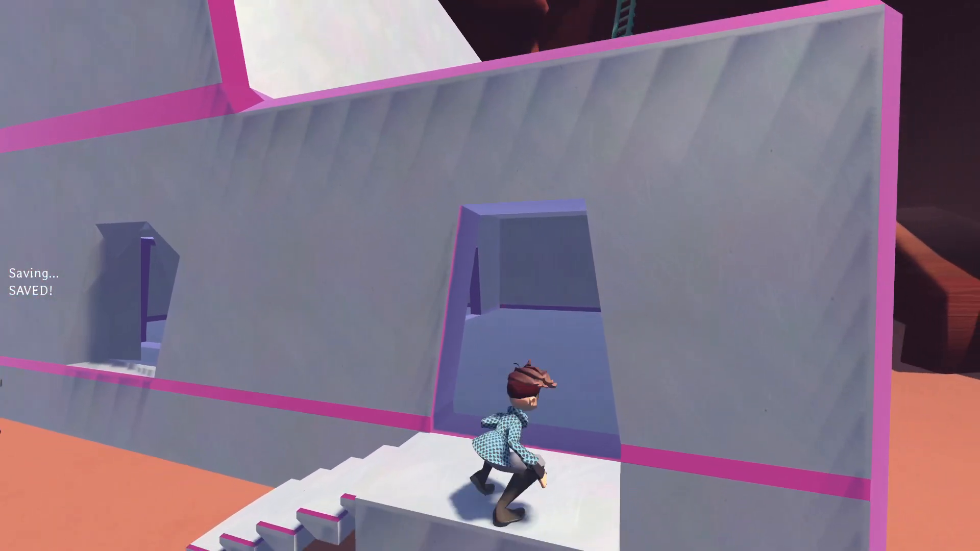
key("w")
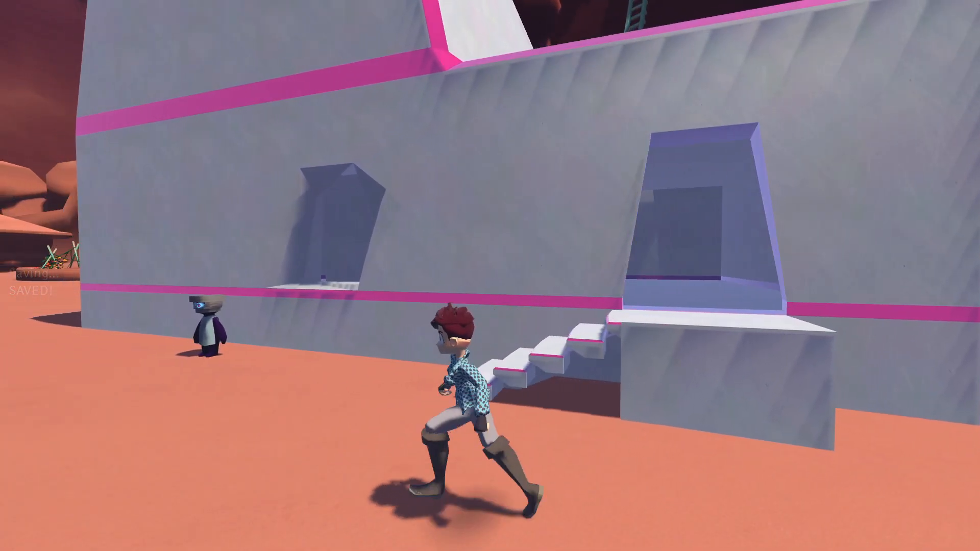
key("w")
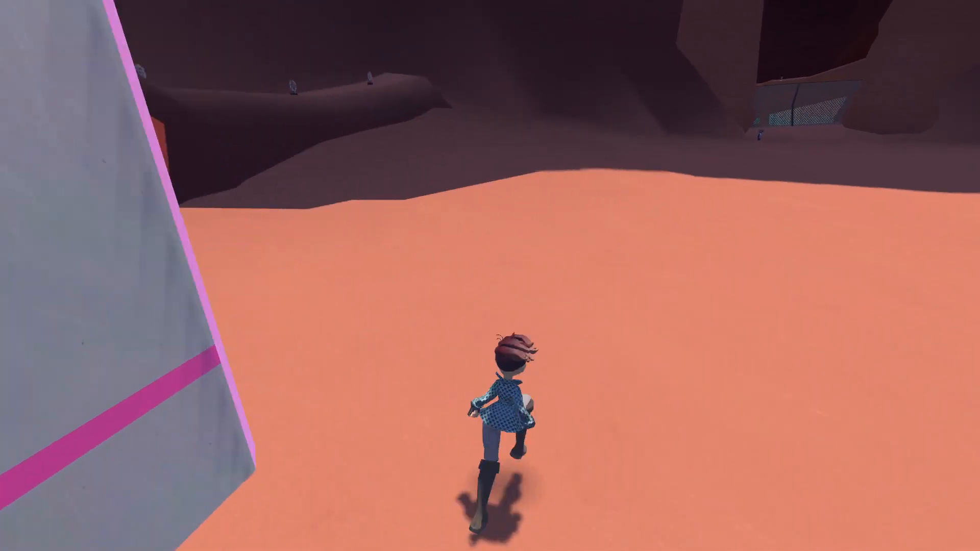
key("s")
key("space")
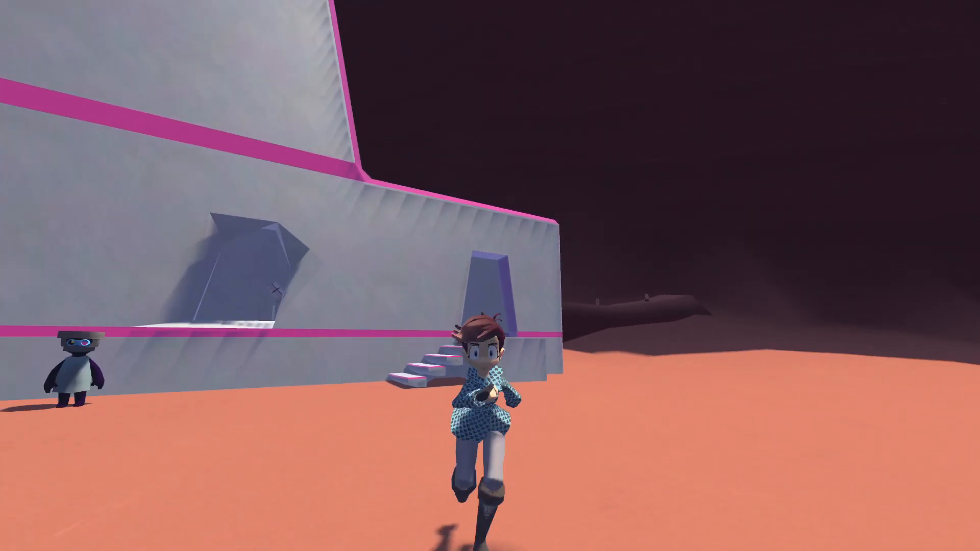
- Run the player around outside the building, jump, and climb its outer wall to test movement after the dialog
key("w")
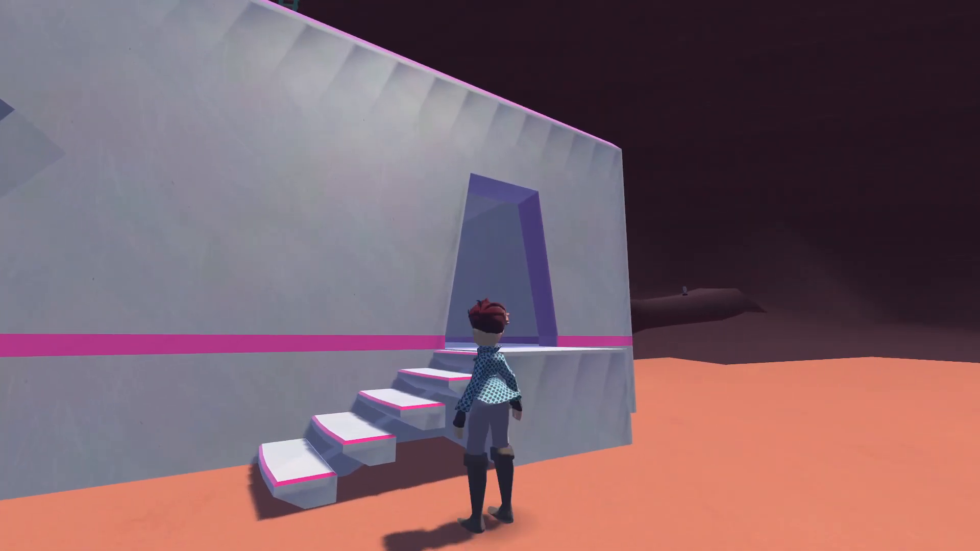
key("s")
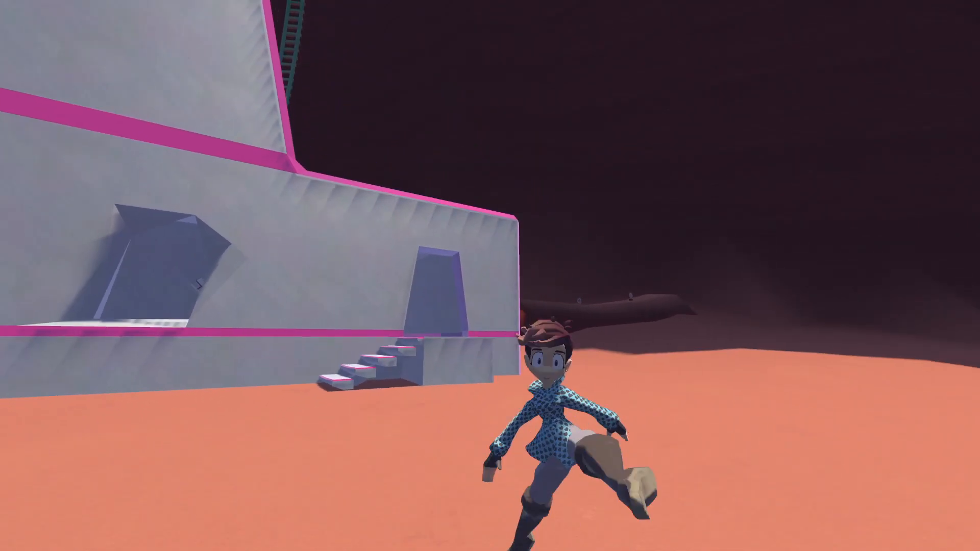
key("s")
key("a")
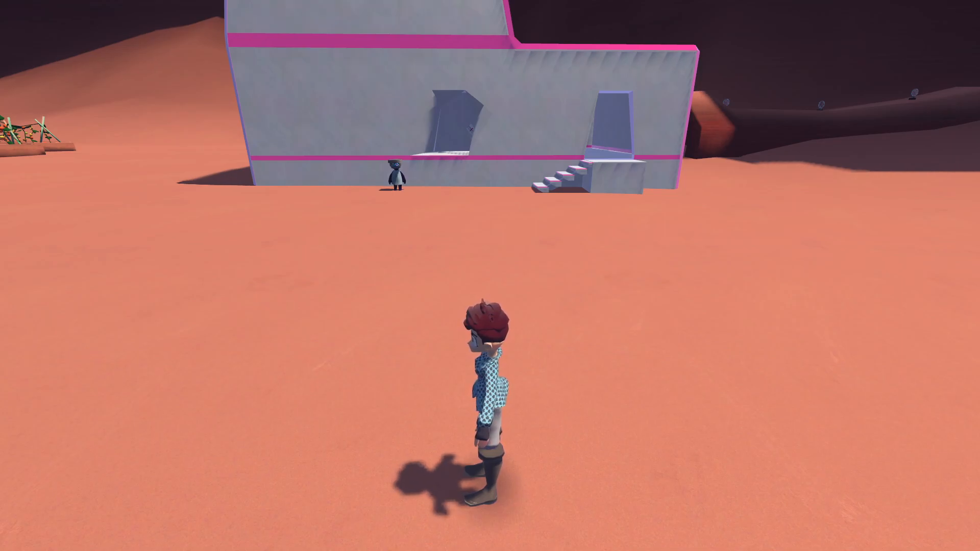
key("w")
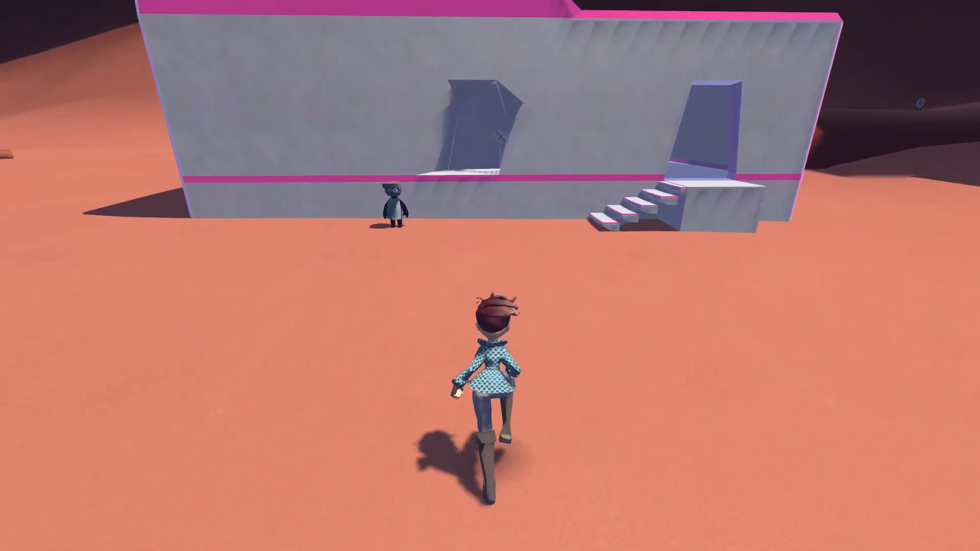
key("space")
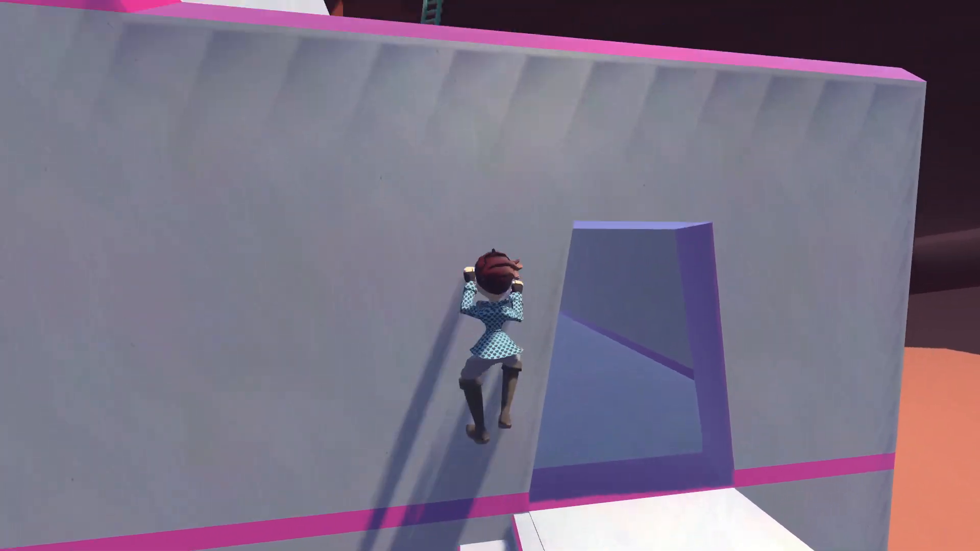
key("a")
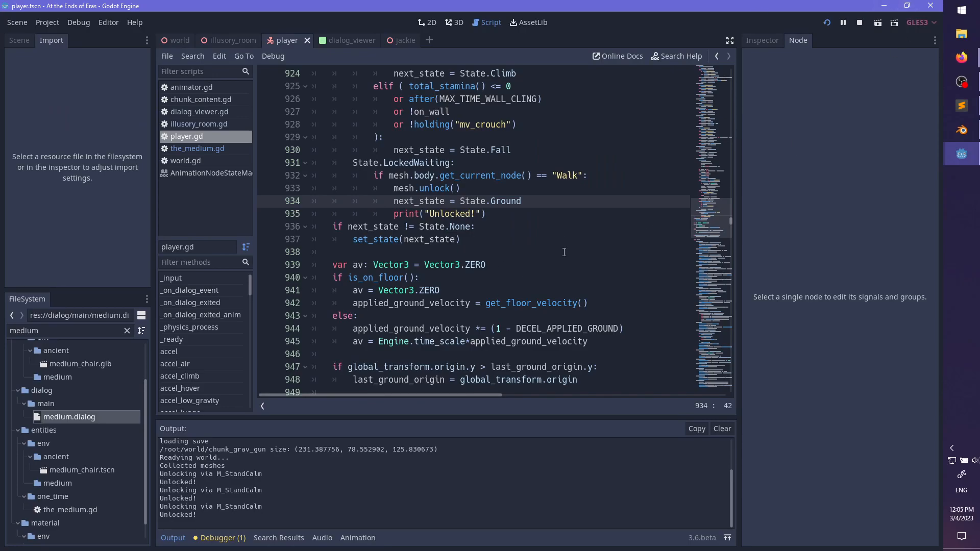
- Delete the "Unlocked!" print from the State.LockedWaiting case in player.gd, and search the script for "jump"
left_click_drag(520, 216, 540, 202)
key("BackSpace")
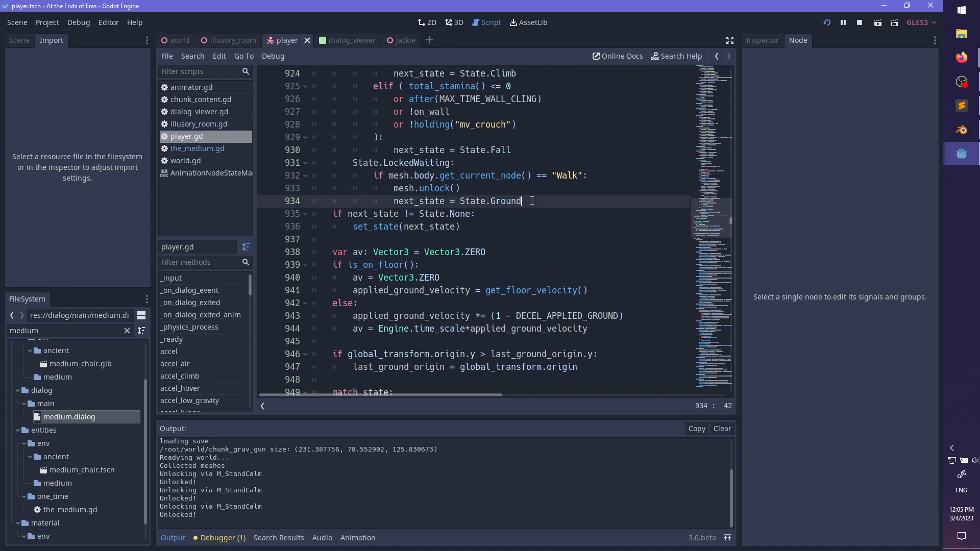
key("ctrl+f")
type("jump")
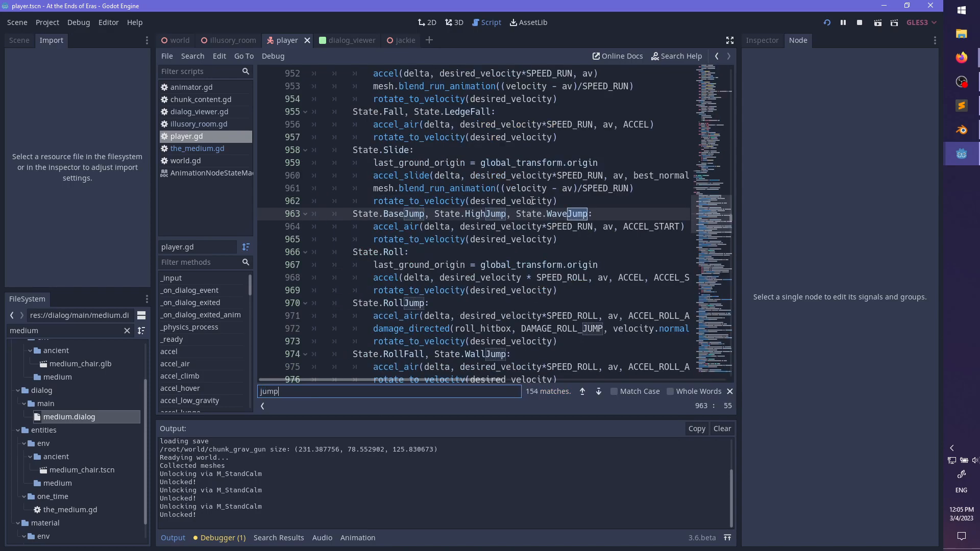
key("Return")
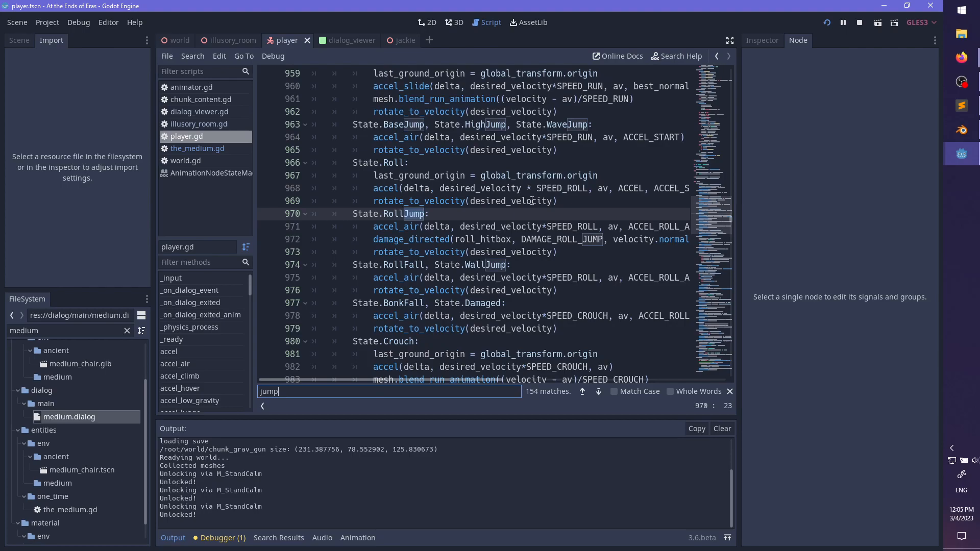
key("Return")
key("Return")
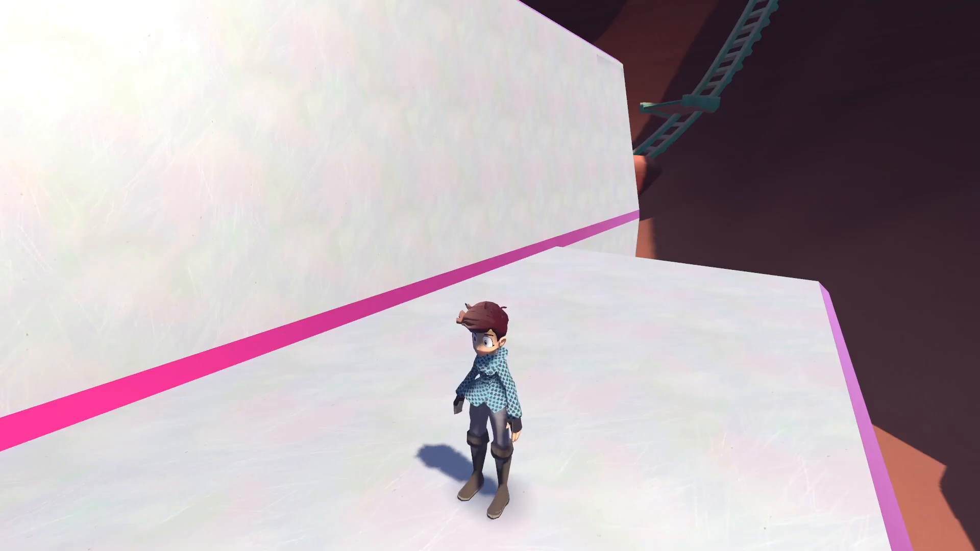
- Return to the game and test running and jumping with the player on the building's roof
key("w")
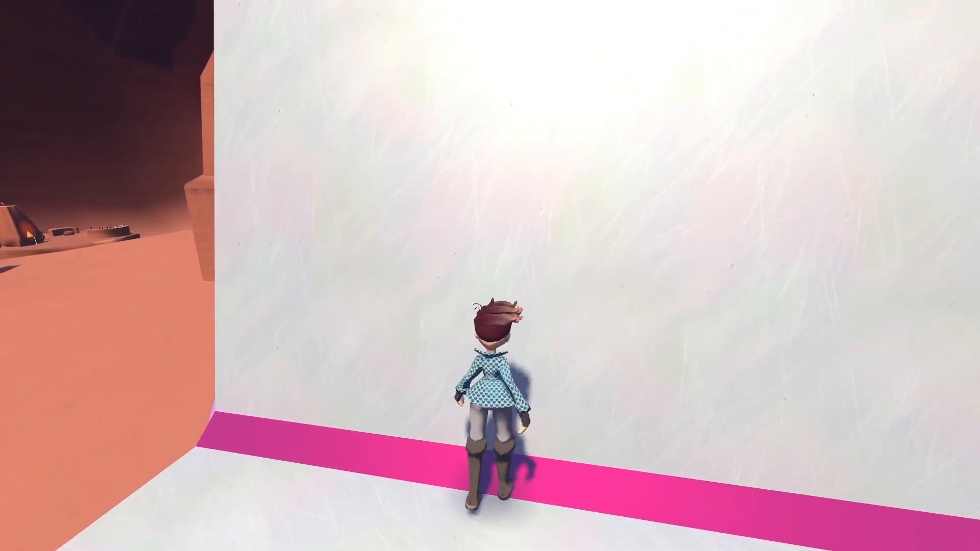
key("space")
key("w")
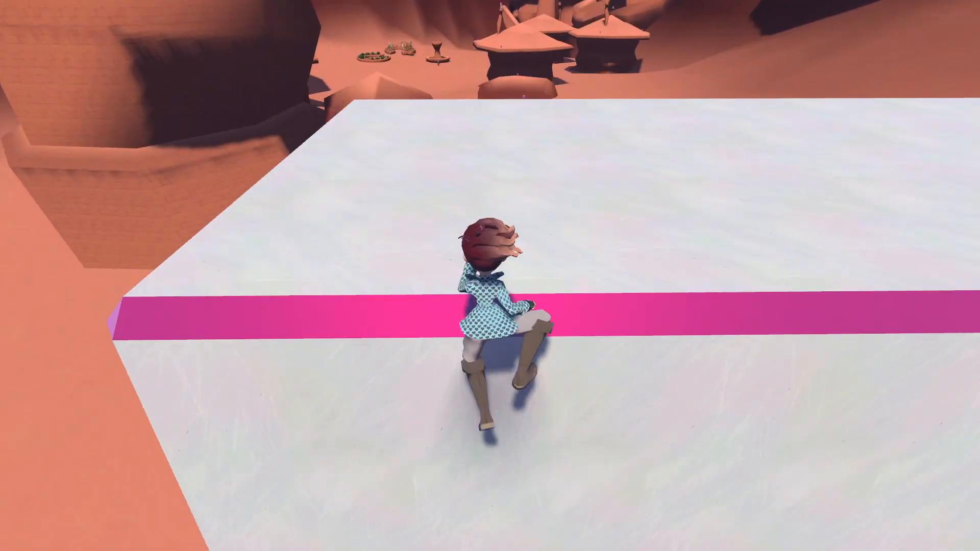
key("w")
key("s")
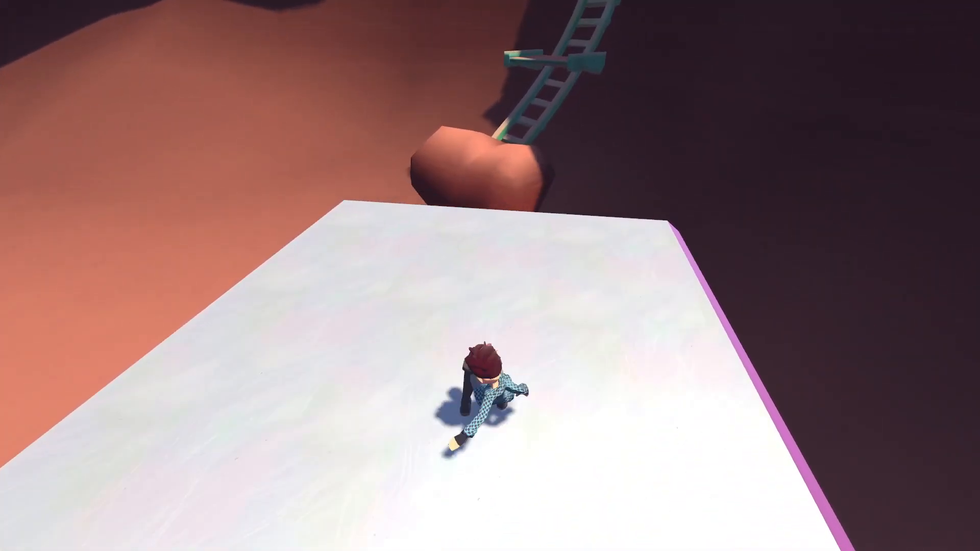
key("a")
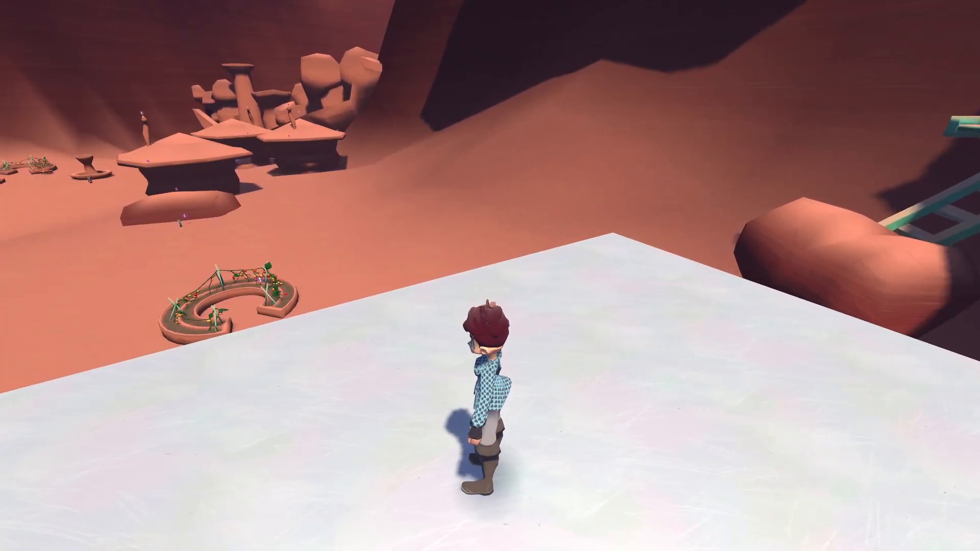
key("w")
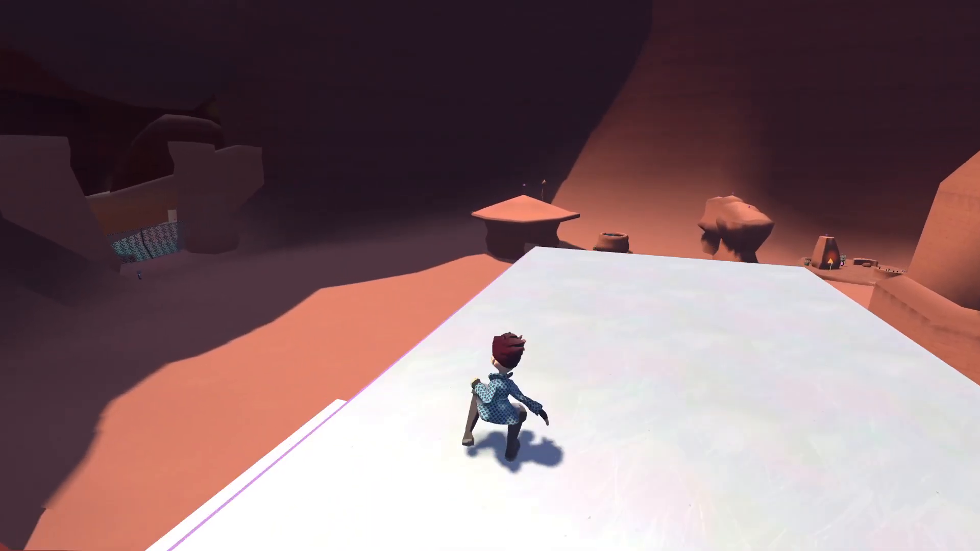
key("w")
key("space")
key("a")
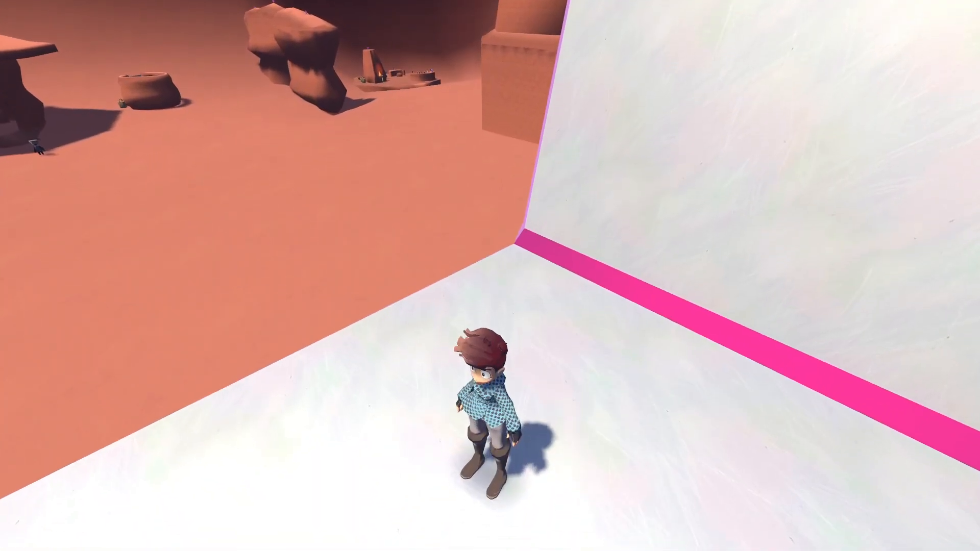
- Switch back to the Godot editor and locate the State.Ground case of the state match in player.gd
key("alt+Tab")
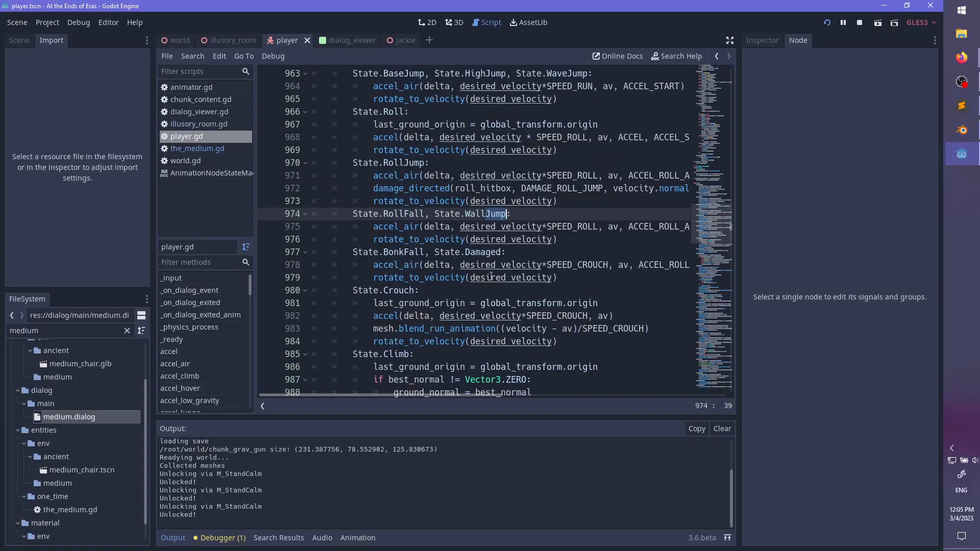
scroll(637, 197, "up", 6)
left_click_drag(710, 231, 709, 143)
scroll(578, 207, "up", 4)
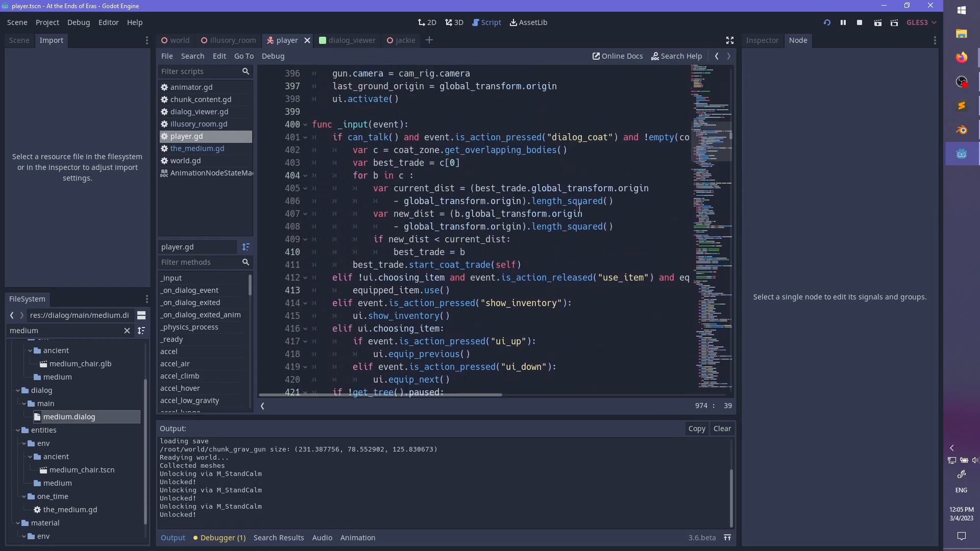
scroll(569, 224, "down", 7)
scroll(569, 243, "down", 16)
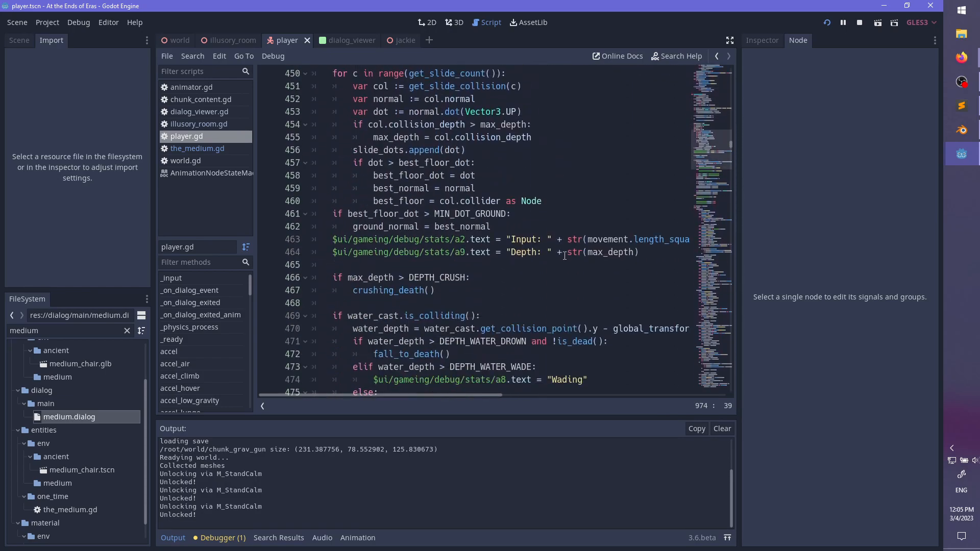
scroll(565, 239, "down", 11)
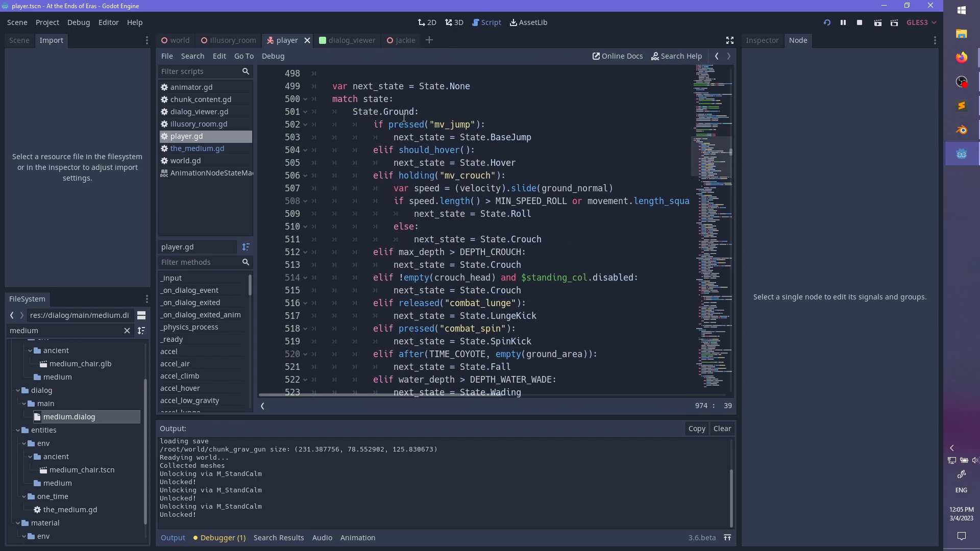
double_click(404, 113)
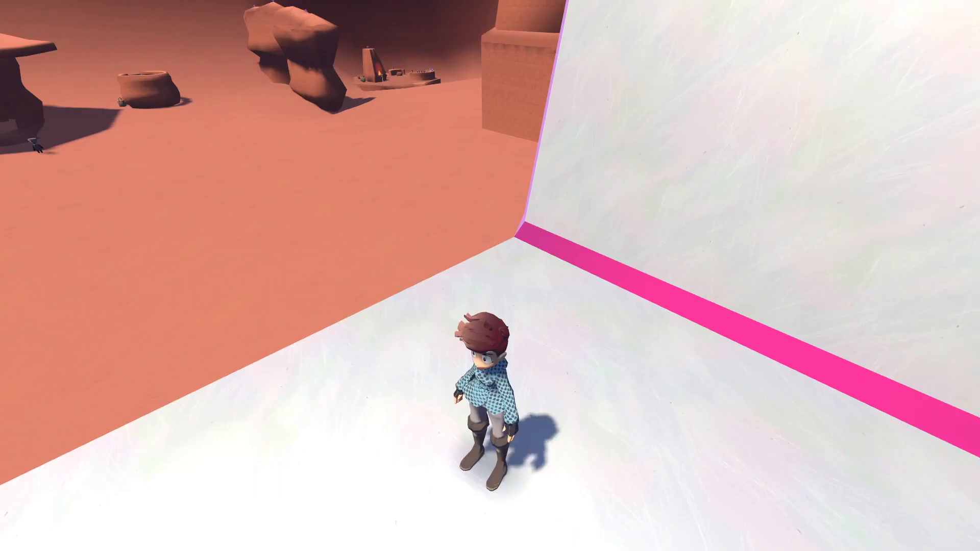
- In the running game, show the debug data overlay and test jumping at the roof's wall while watching the player state
key("grave")
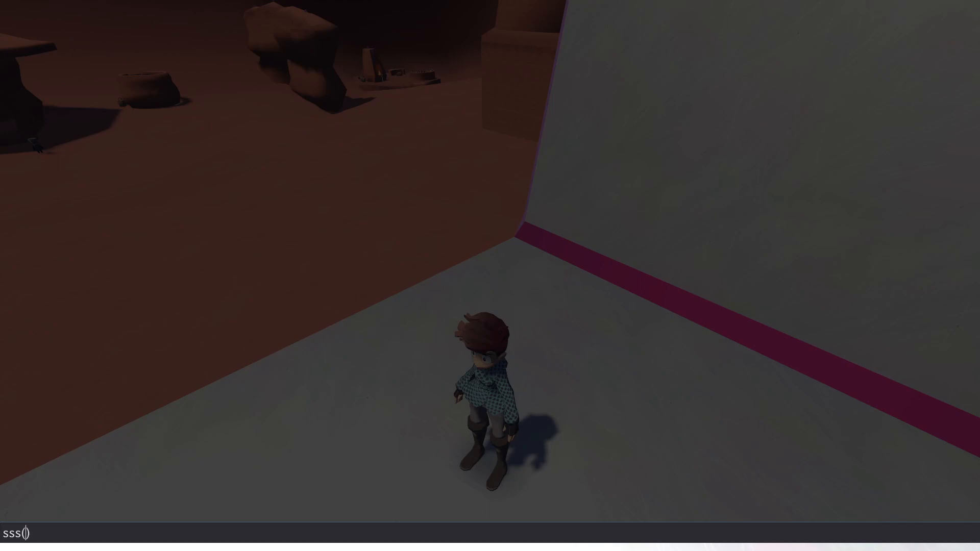
key("grave")
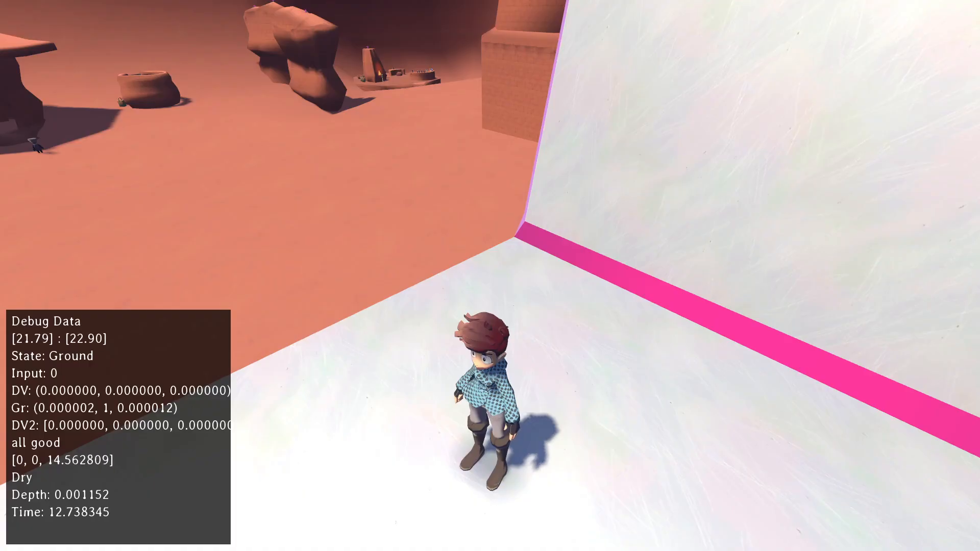
key("w")
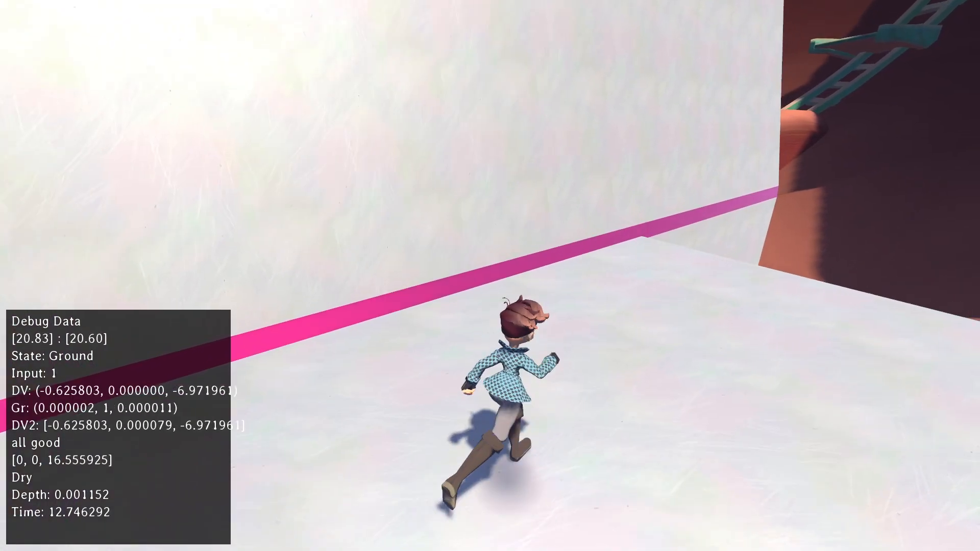
key("space")
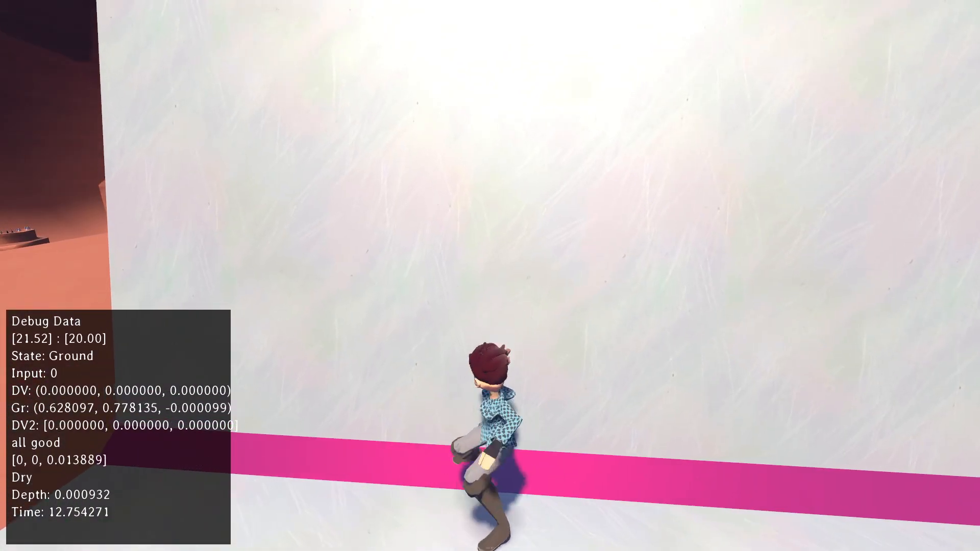
key("s")
key("w")
key("space")
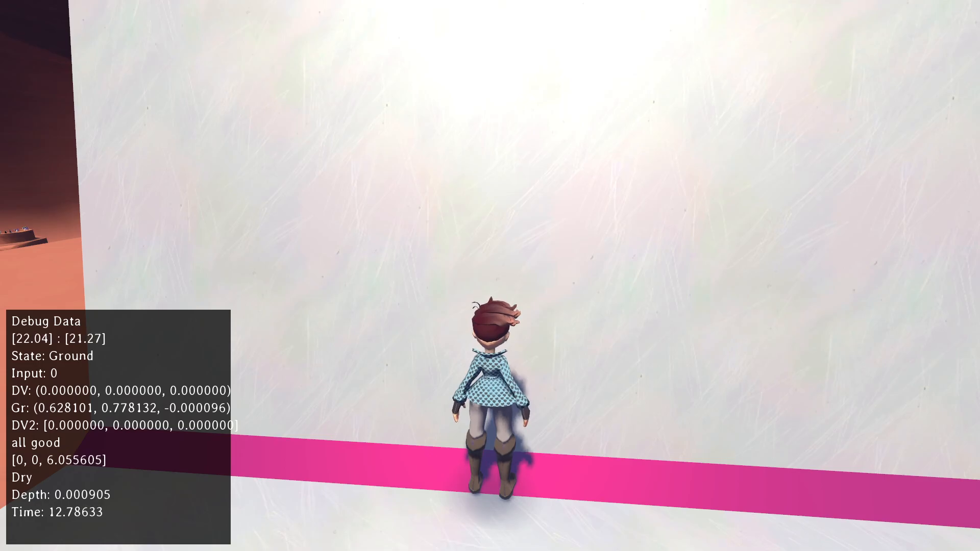
- Back in player.gd, examine the input conditions in the State.Ground case and go to the definition of pressed()
key("alt+Tab")
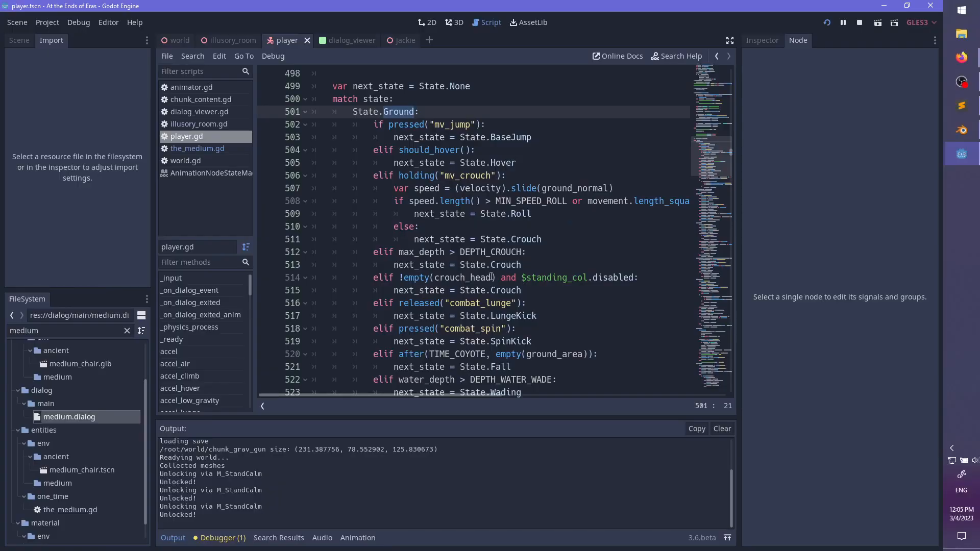
scroll(477, 250, "down", 1)
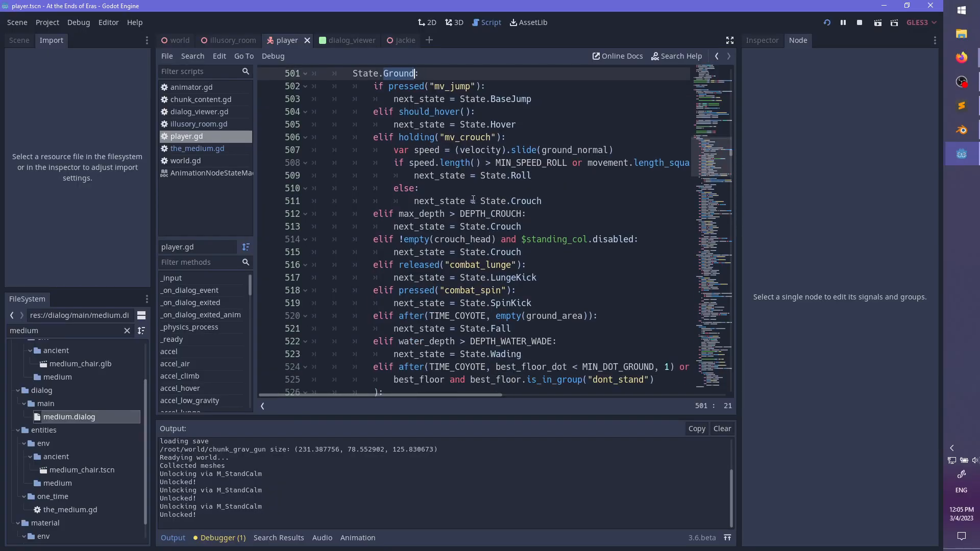
double_click(420, 265)
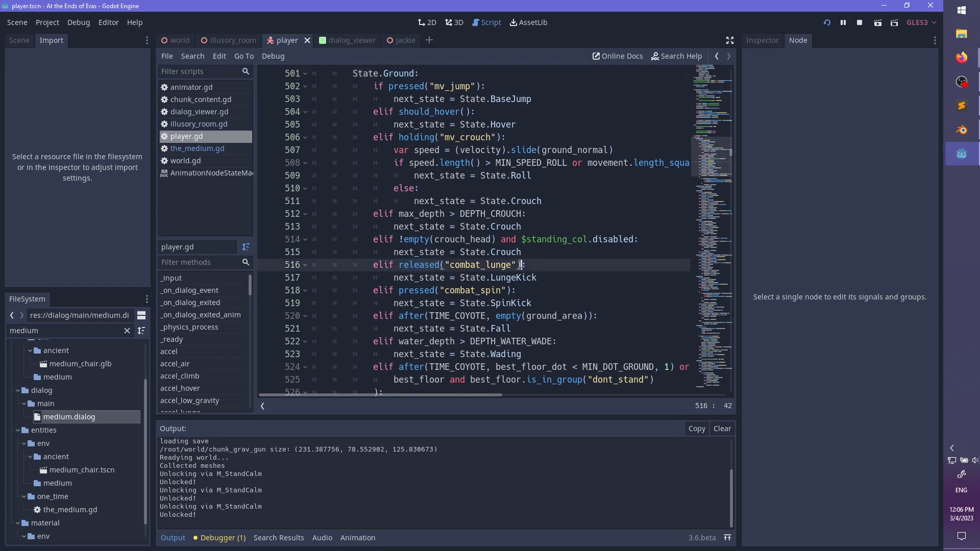
left_click_drag(520, 264, 409, 265)
double_click(415, 290)
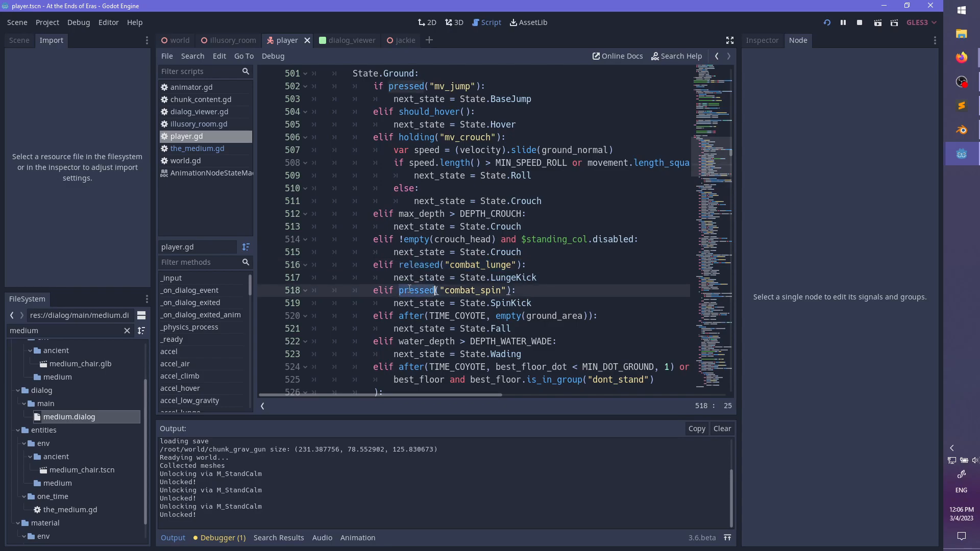
scroll(551, 303, "down", 1)
scroll(541, 250, "up", 1)
left_click(414, 292, "ctrl")
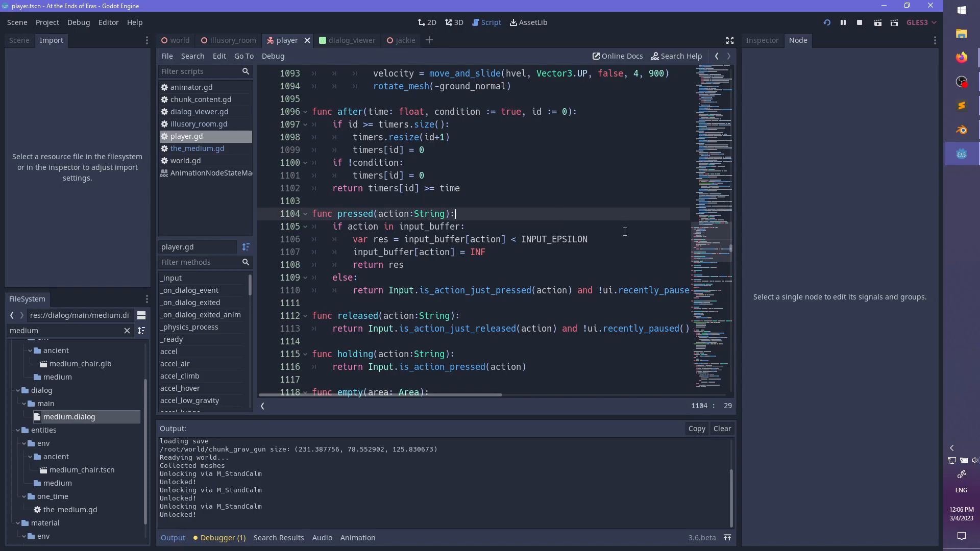
- Examine how the _input function in player.gd fills input_buffer for pressed actions
left_click_drag(709, 247, 718, 135)
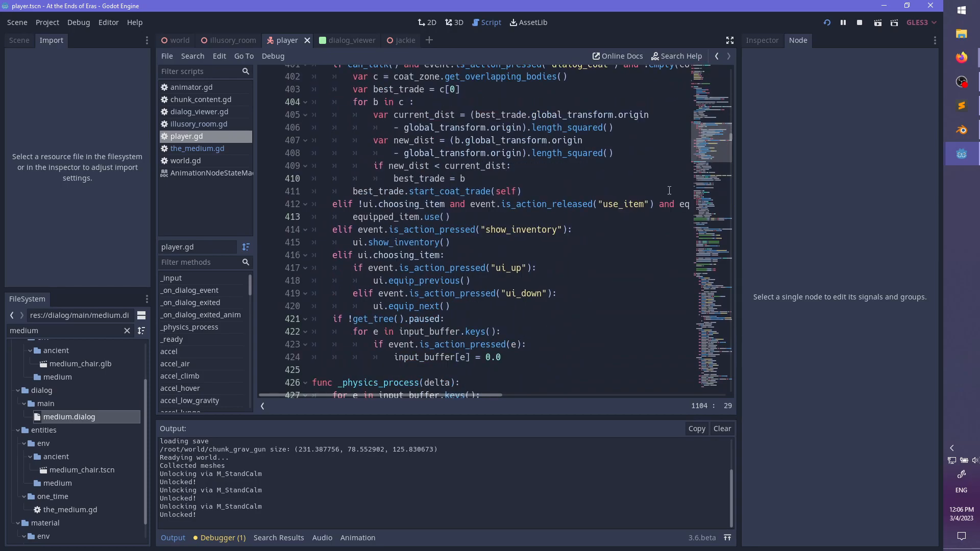
left_click_drag(532, 357, 530, 302)
scroll(536, 316, "up", 2)
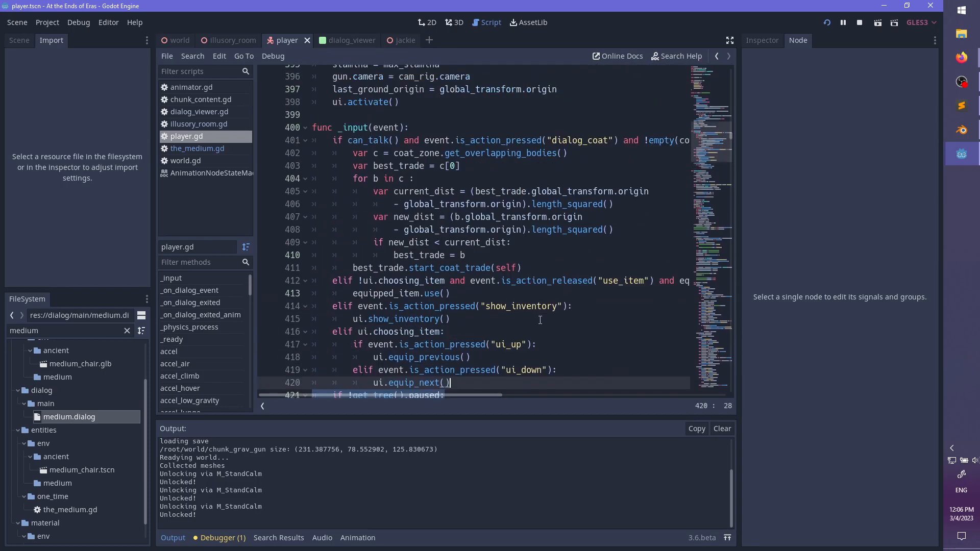
scroll(536, 317, "down", 1)
- Search player.gd for "set_process_input" to find the lock and unlock code
key("ctrl+f")
type("set")
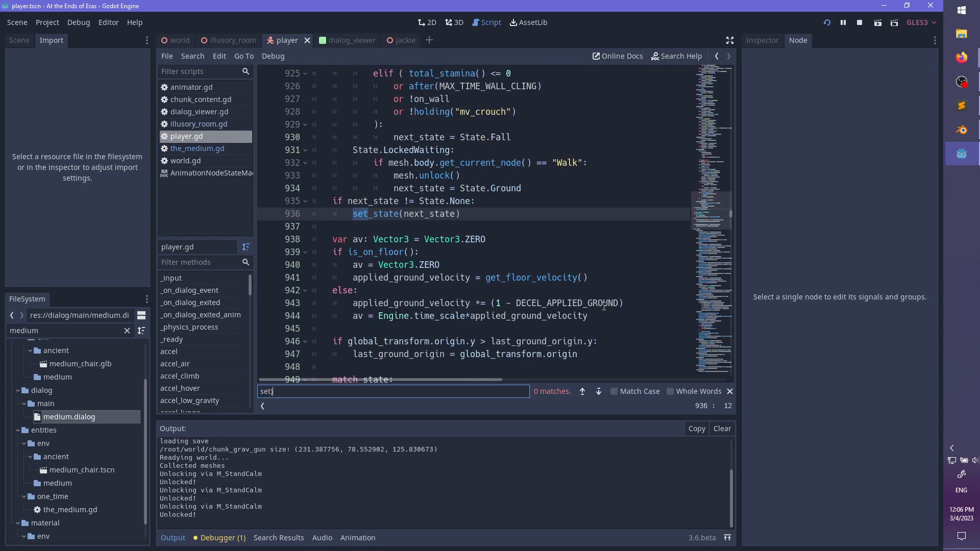
type("_process_input")
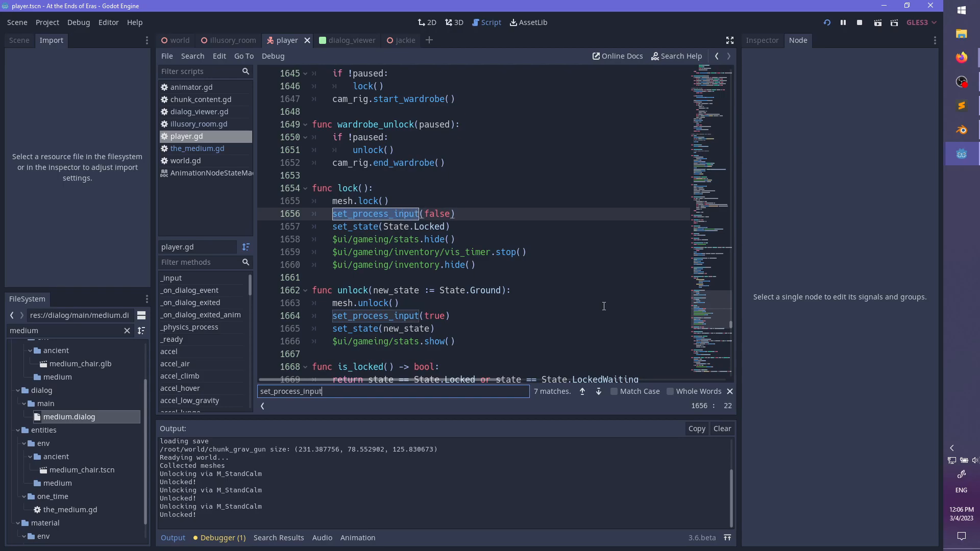
- Examine the lock() and unlock() functions in player.gd for their set_process_input and set_state calls
key("Return")
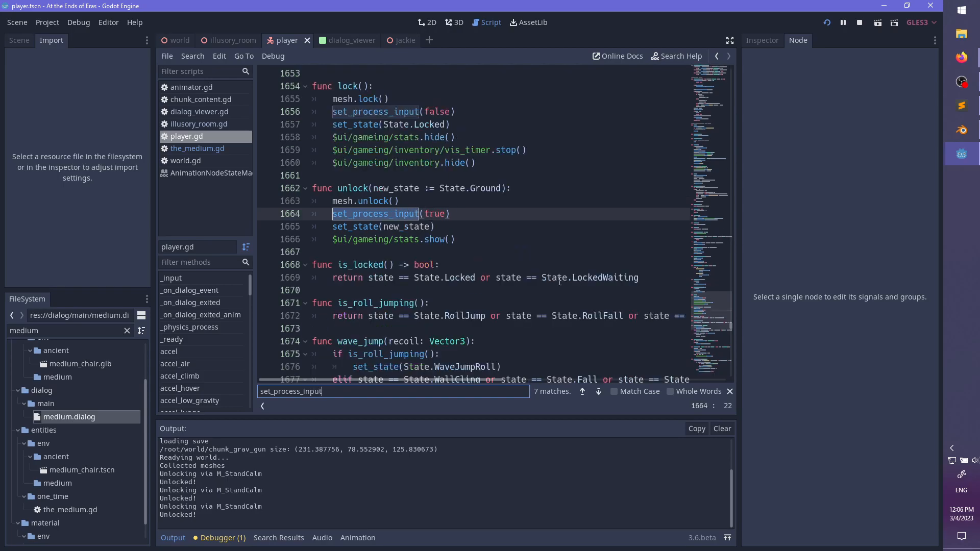
key("Escape")
left_click_drag(468, 214, 471, 205)
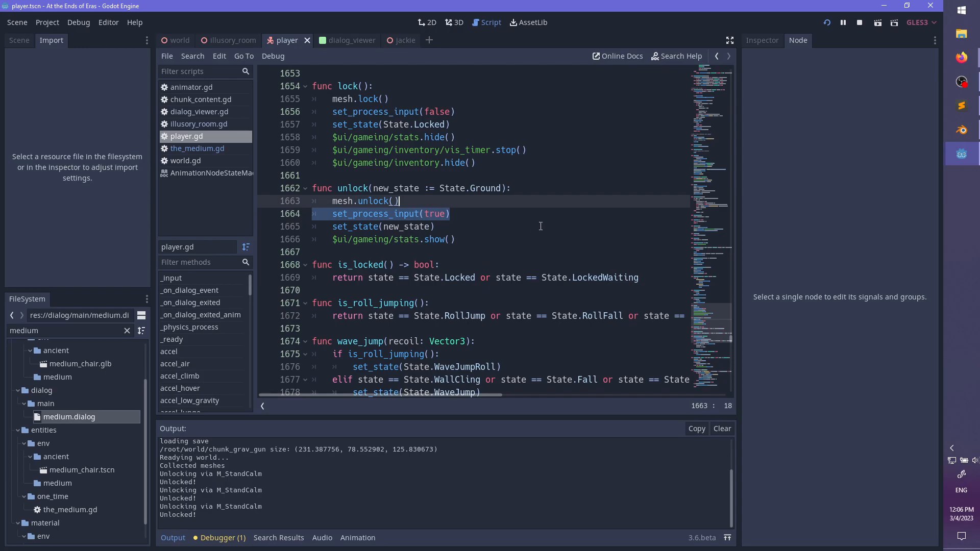
left_click(488, 234)
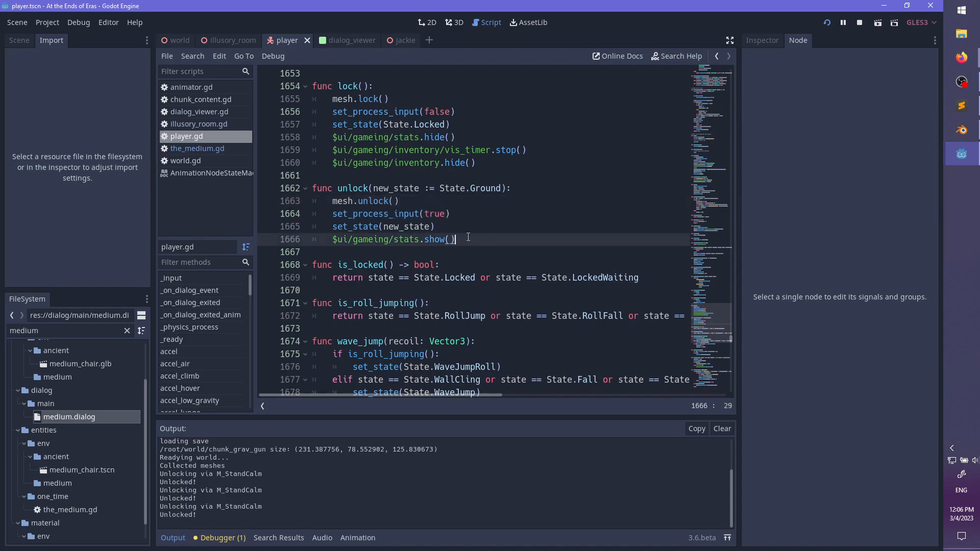
scroll(469, 232, "up", 2)
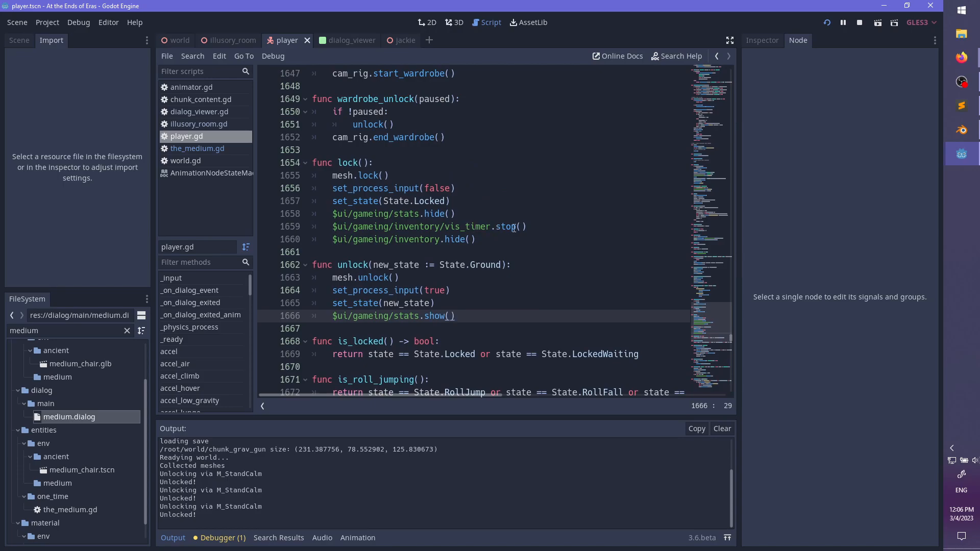
- Search player.gd for "LockedWaiting" and go to the State.LockedWaiting case that checks for the "Walk" node
key("ctrl+f")
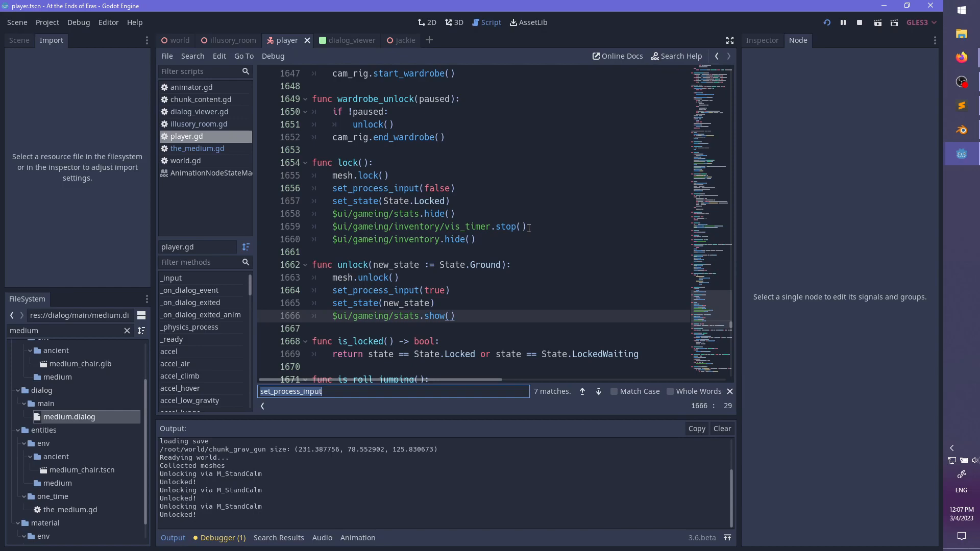
type("pl")
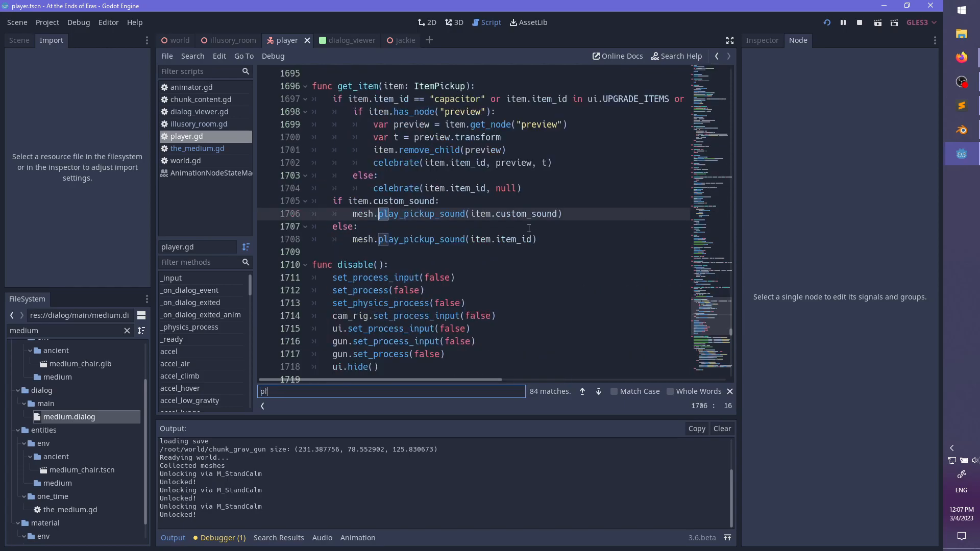
key("BackSpace")
key("BackSpace")
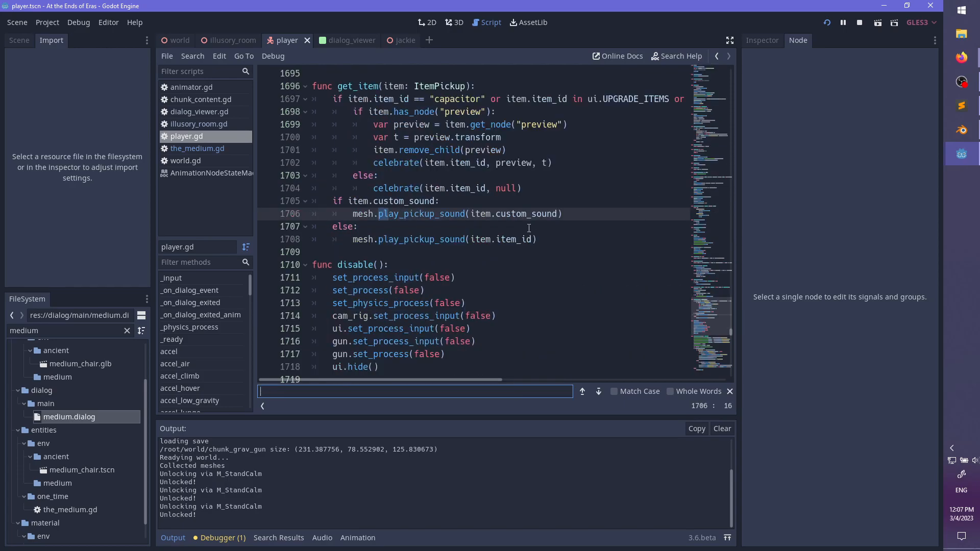
type("LockedWaiting")
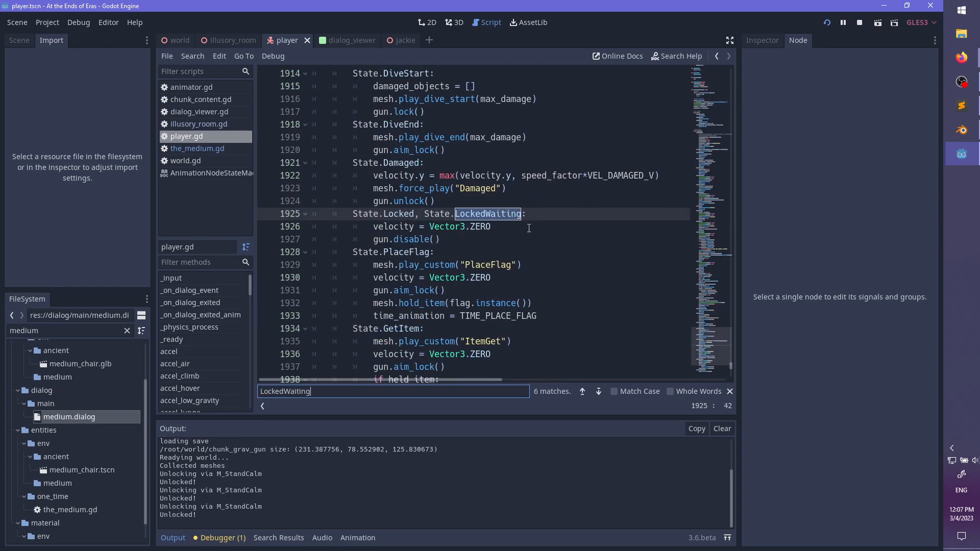
key("Return")
key("Return")
key("Escape")
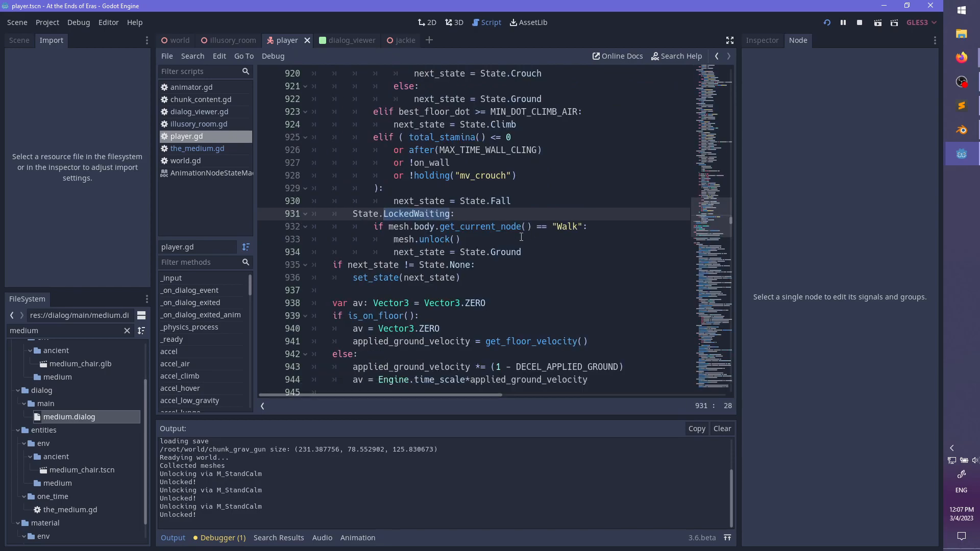
- In the State.LockedWaiting case, replace mesh.unlock() with unlock()
left_click_drag(461, 239, 393, 241)
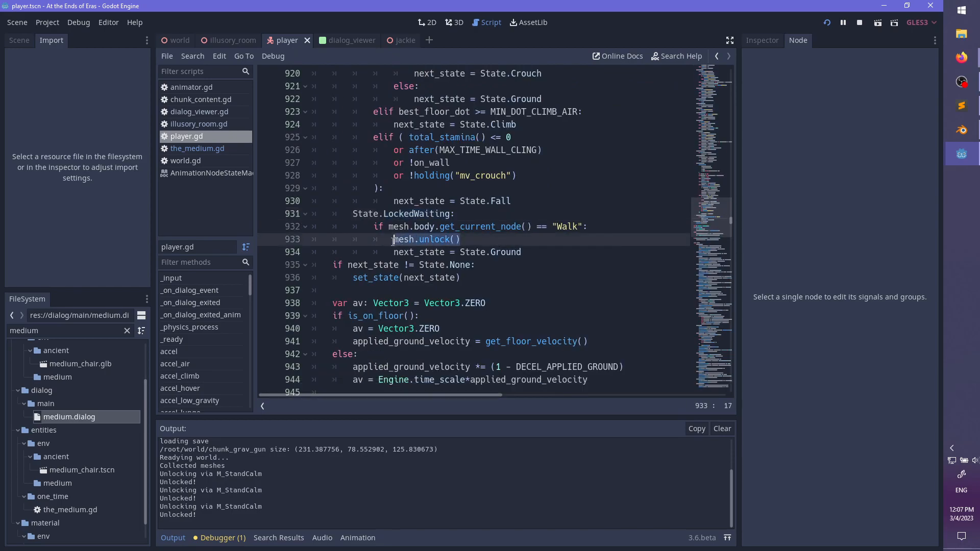
key("BackSpace")
type("unlock()")
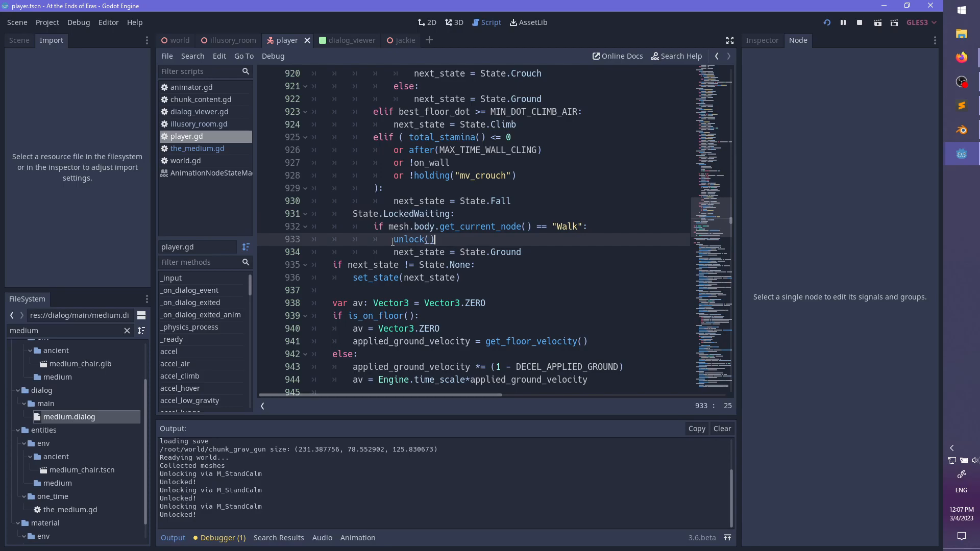
- Delete the next_state = State.Ground line below unlock() in the State.LockedWaiting case and save the script
key("Home")
key("Down")
key("ctrl+shift+Right")
key("ctrl+shift+Right")
key("ctrl+shift+Right")
key("ctrl+shift+Right")
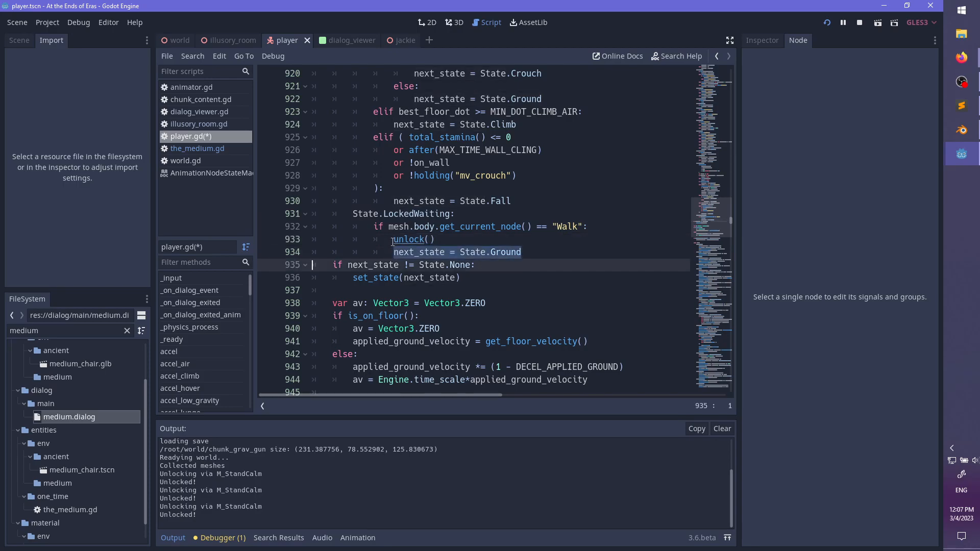
key("BackSpace")
key("BackSpace")
key("ctrl+s")
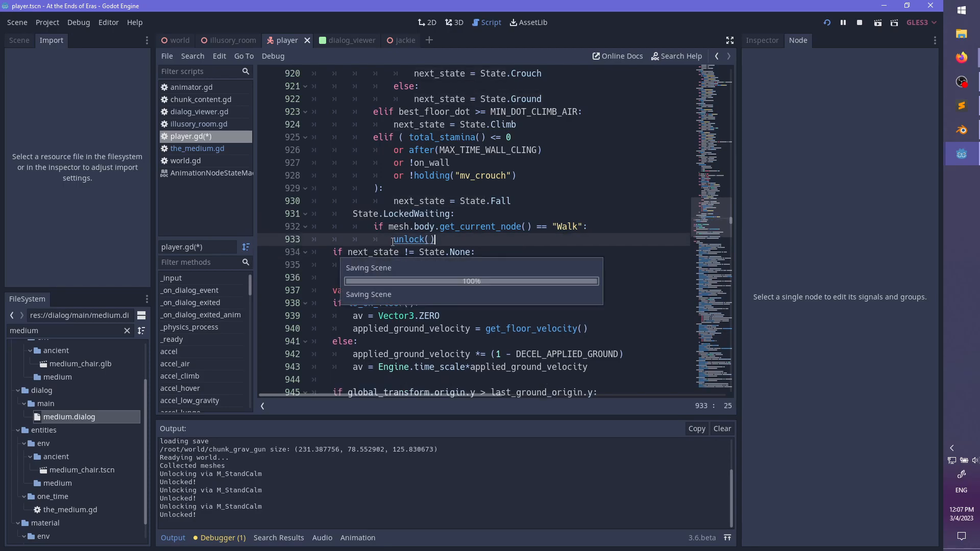
- Switch to the running game, enter the building, go through the Medium chair dialog and test jumping after standing up
key("alt+Tab")
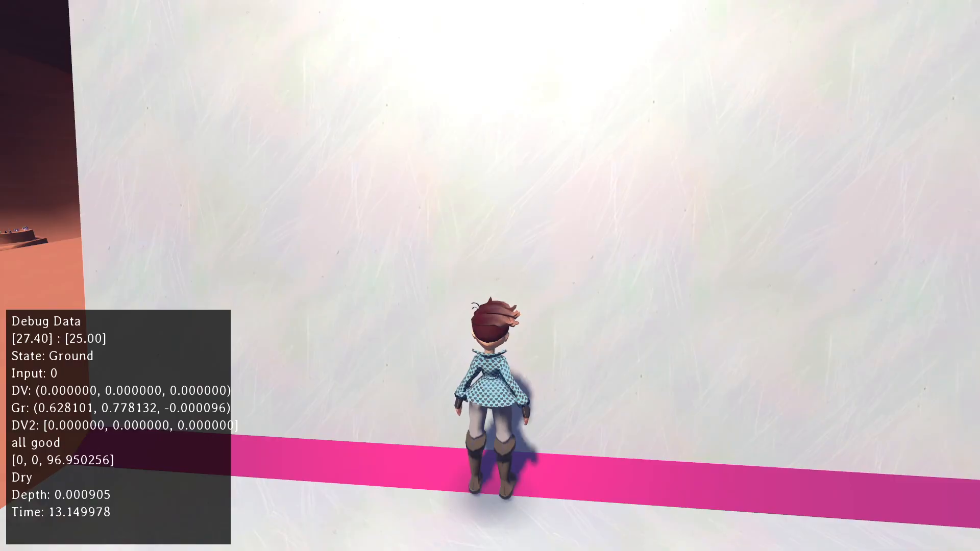
key("a")
key("w")
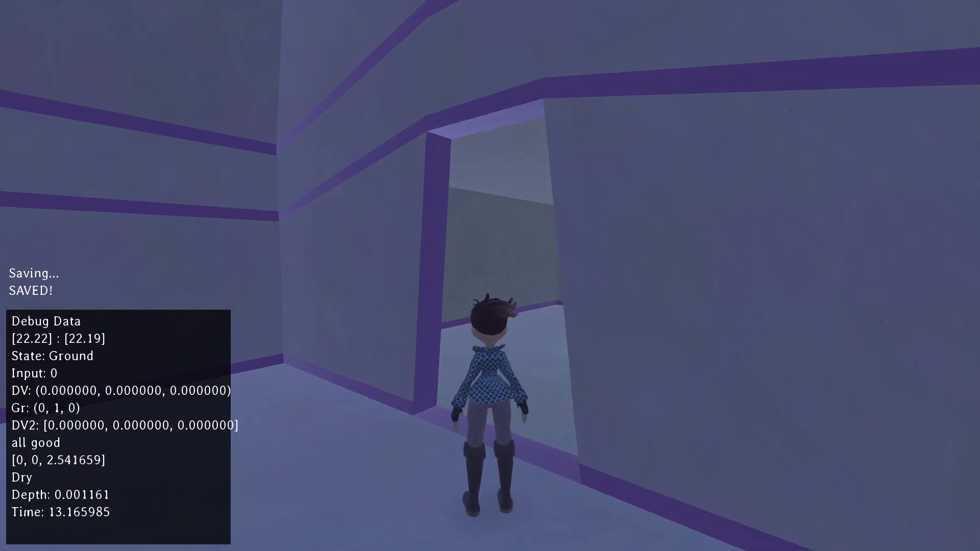
key("e")
key("d")
key("e")
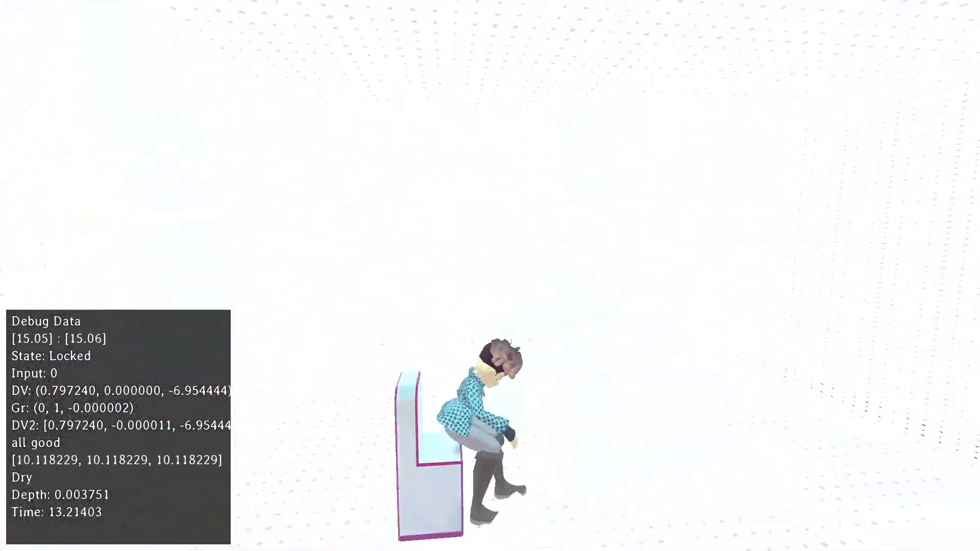
key("d")
key("space")
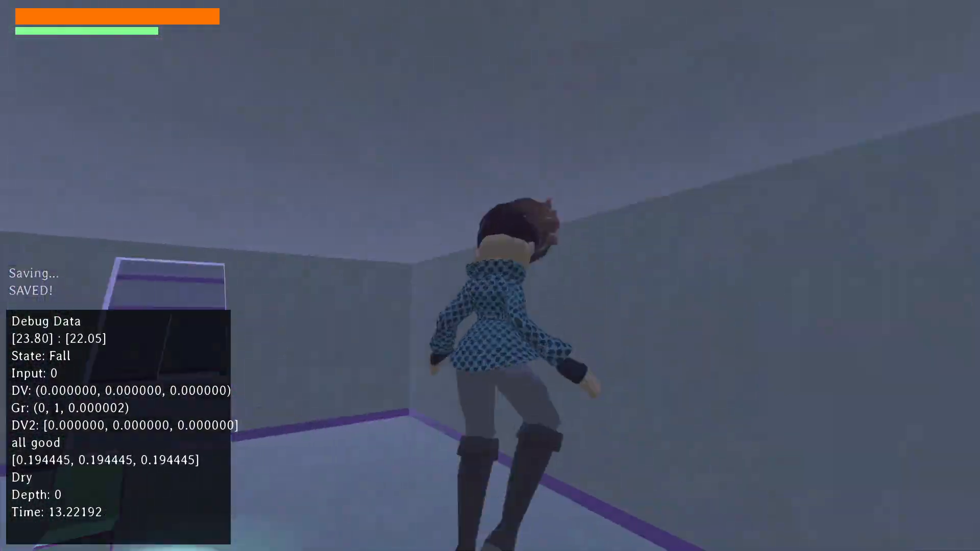
- Test running, jumping and climbing around the corridor and the broken wall opening while watching the player state
key("w")
key("space")
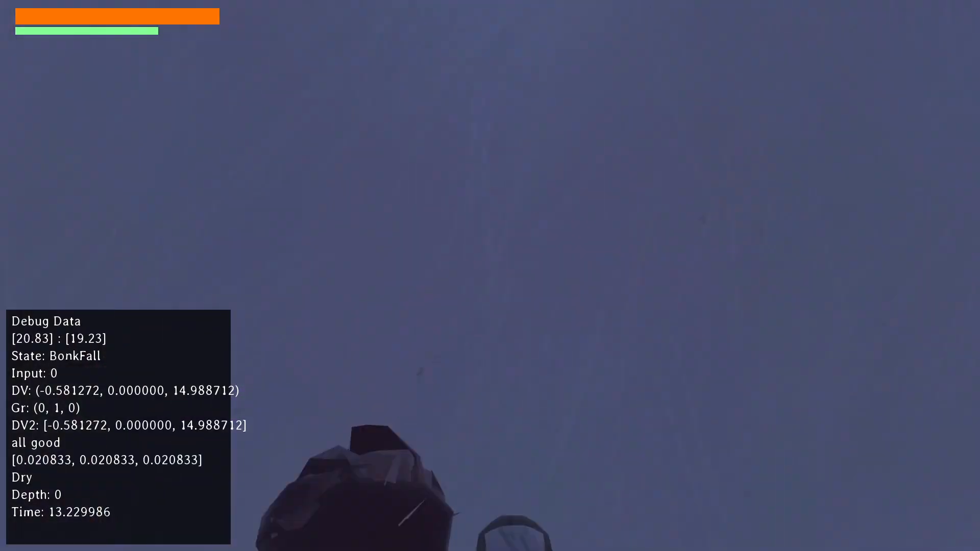
key("w")
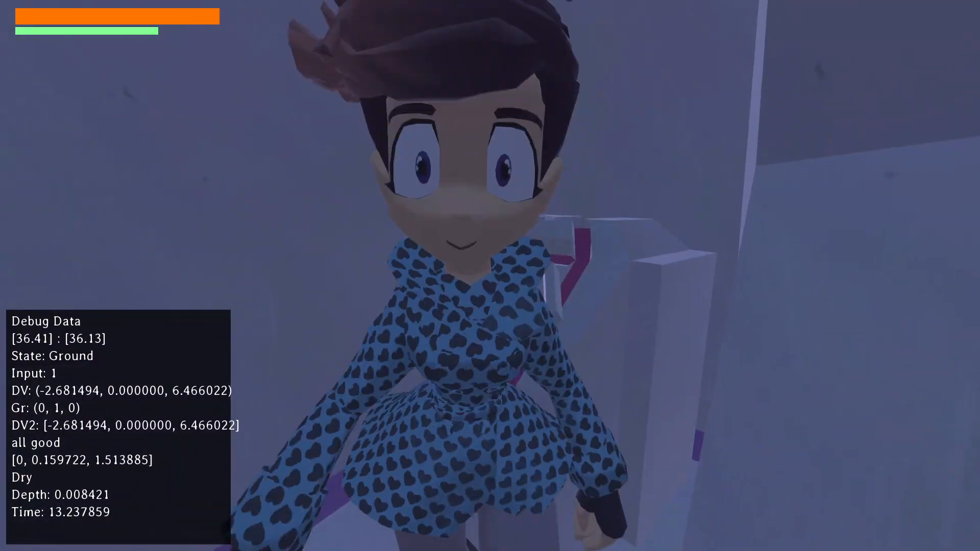
key("space")
key("w")
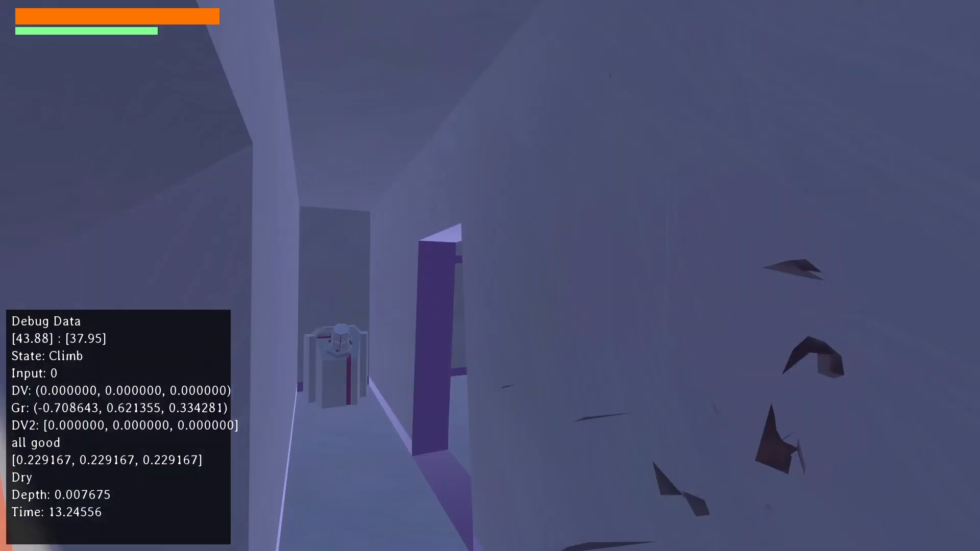
key("w")
key("w")
key("space")
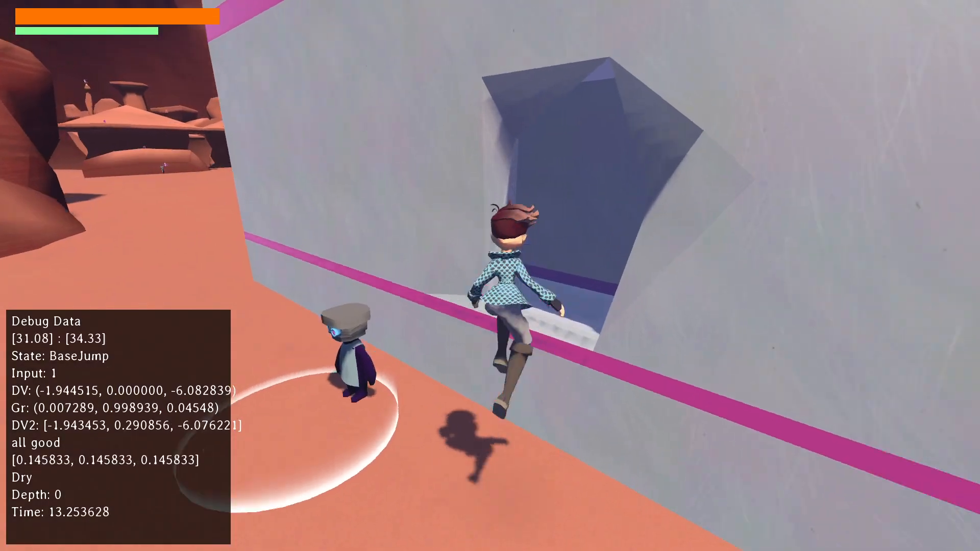
key("s")
key("w")
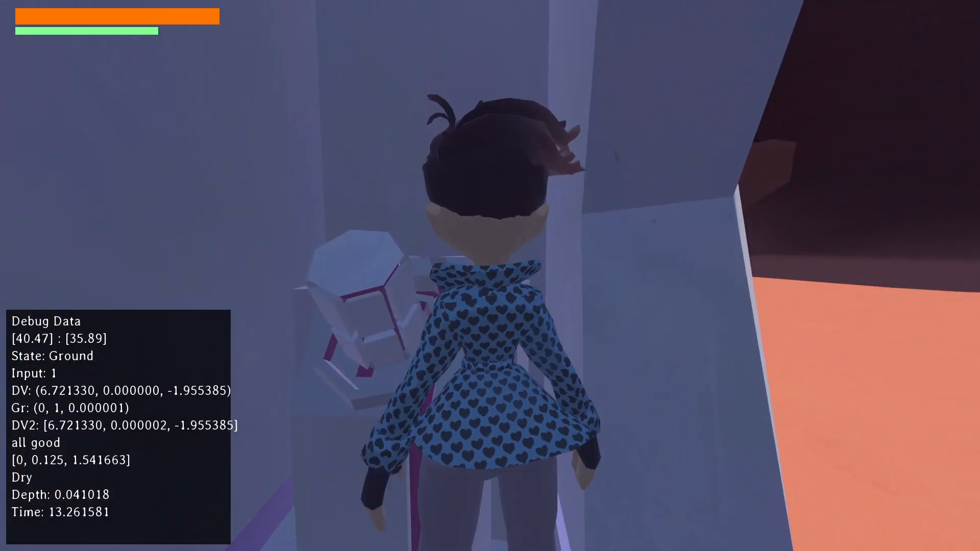
key("space")
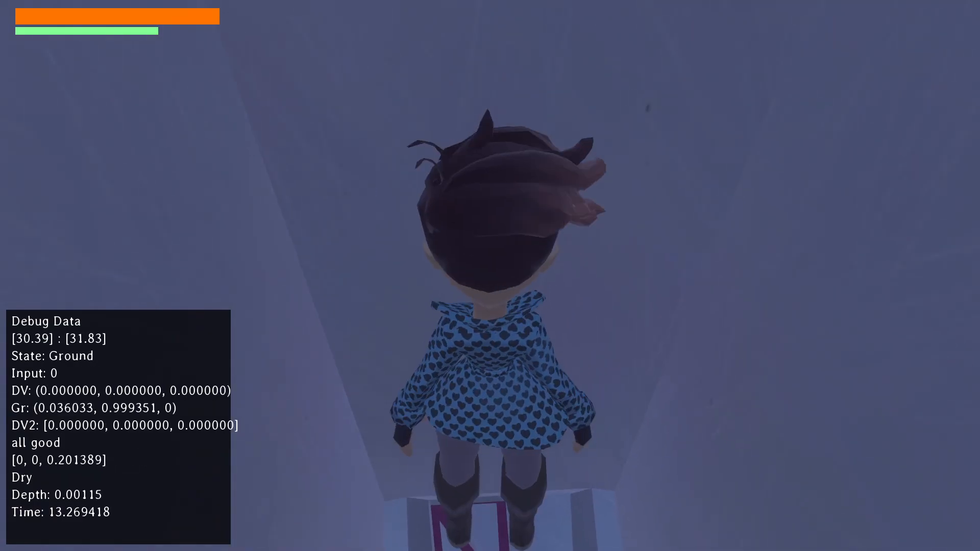
- Walk the player out of the corridor and up the building's outside steps, and stop the running game
key("s")
key("w")
key("w")
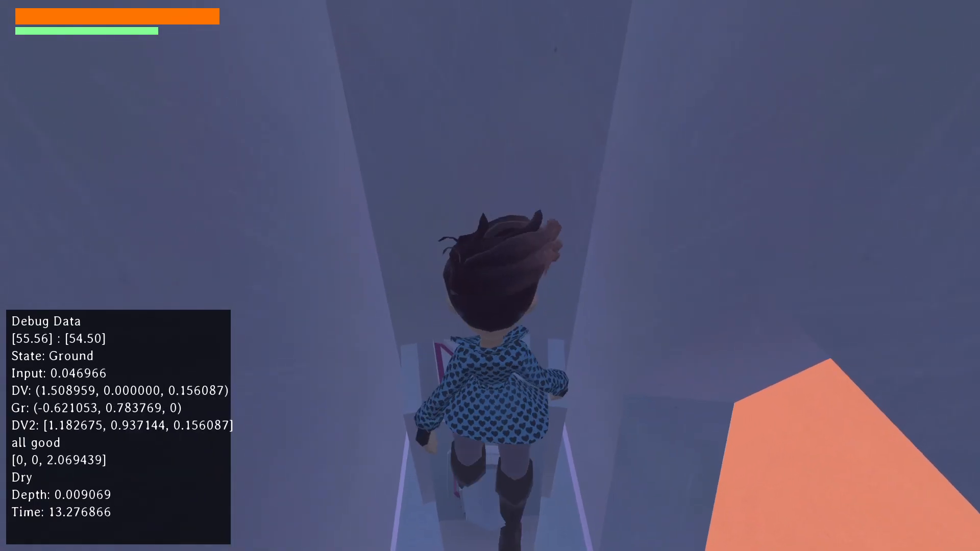
key("w")
key("s")
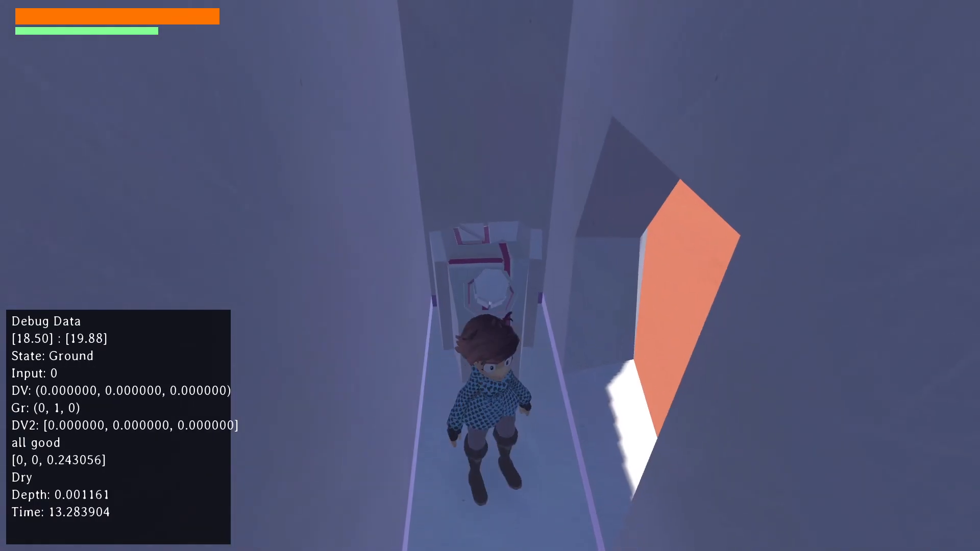
key("w")
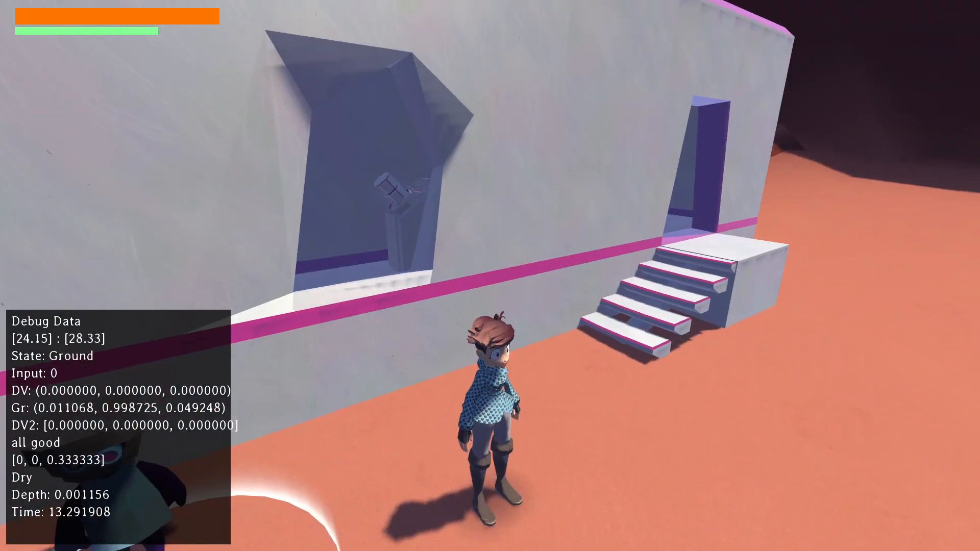
key("w")
key("Escape")
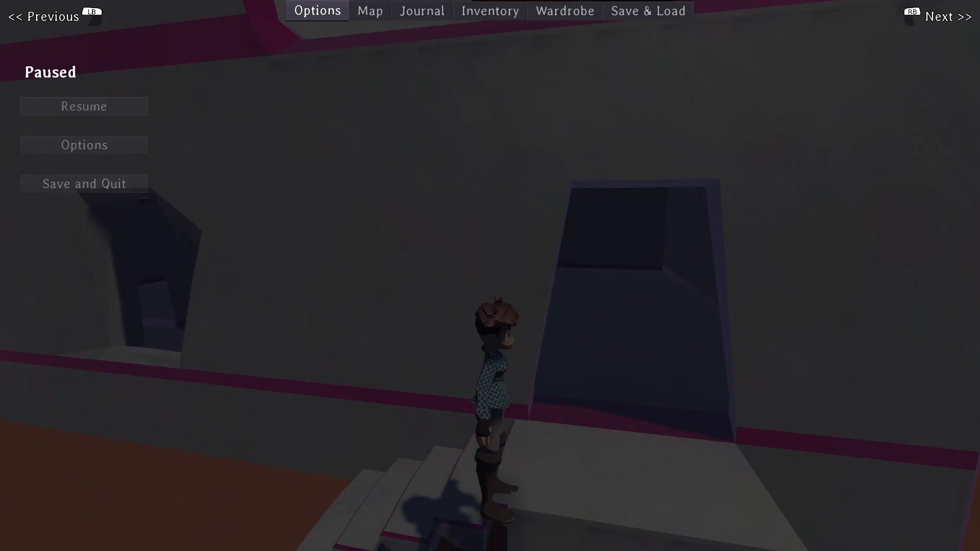
key("F8")
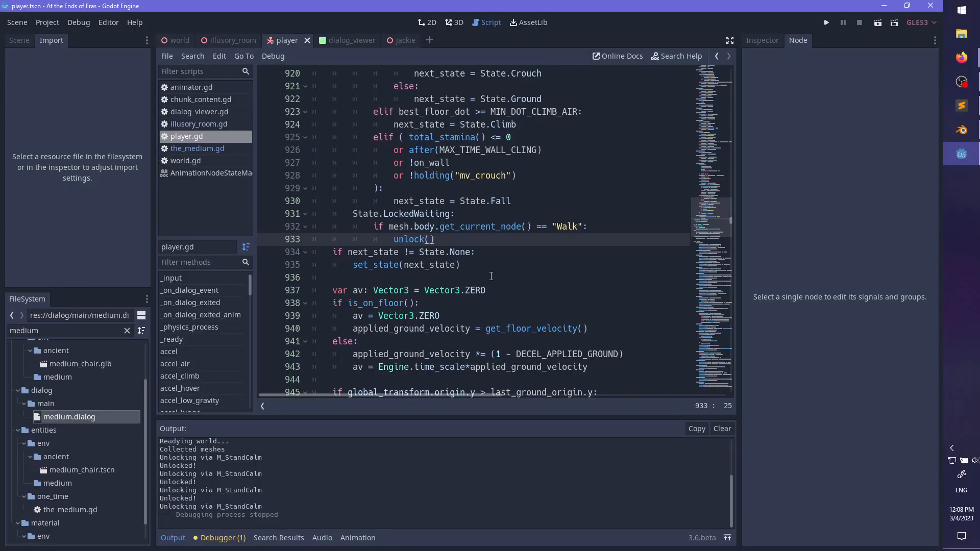
- Open Windows PowerShell and change to the E:\16 Jams\05 Jak 4\project directory
key("super")
type("powershell")
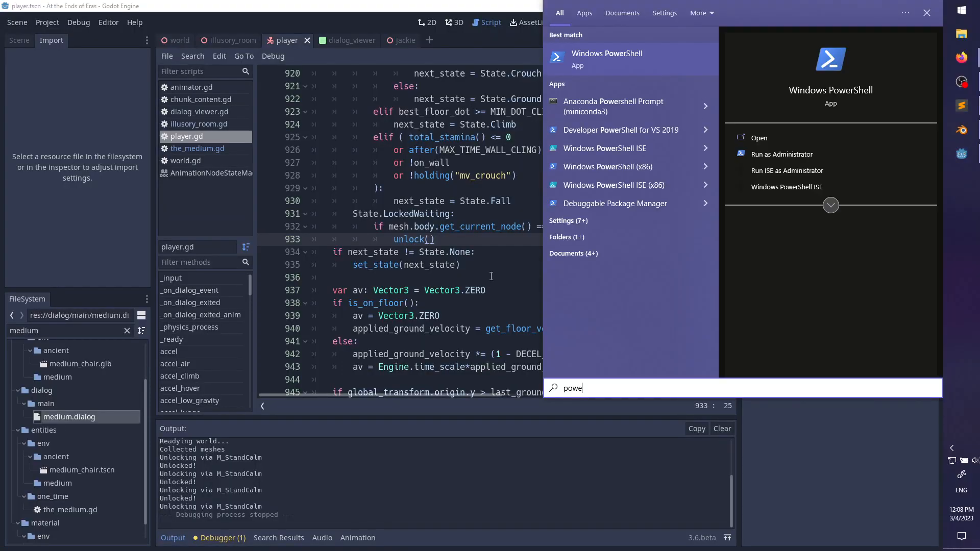
key("Return")
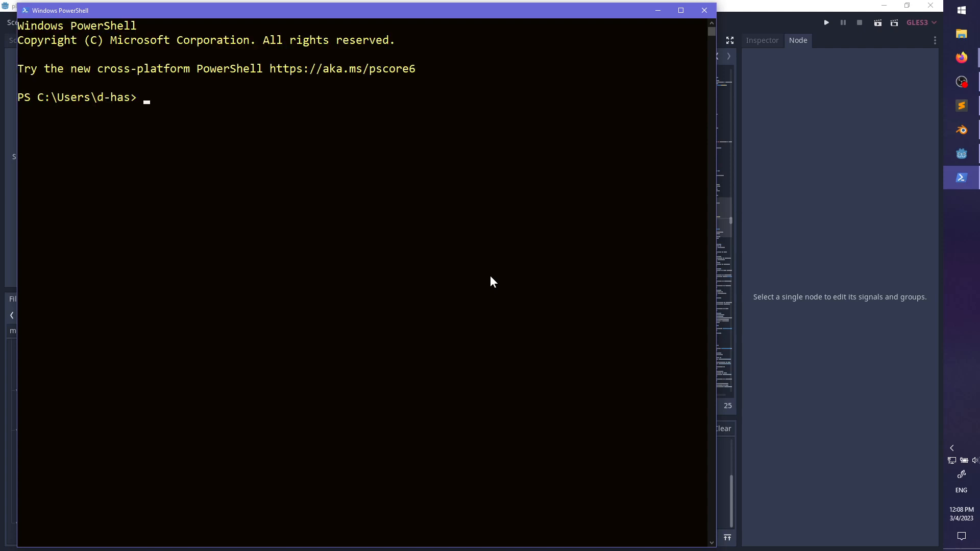
type("cd E:\\16")
key("Tab")
type("05")
key("Tab")
type("pro")
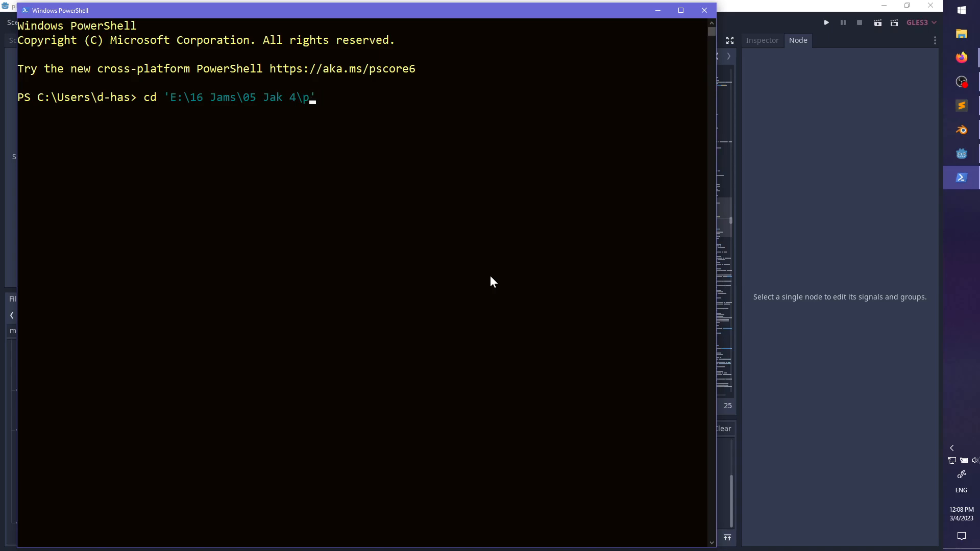
key("Tab")
key("Return")
- Check the Git status of the project and stage the player and ui folders
type("git status")
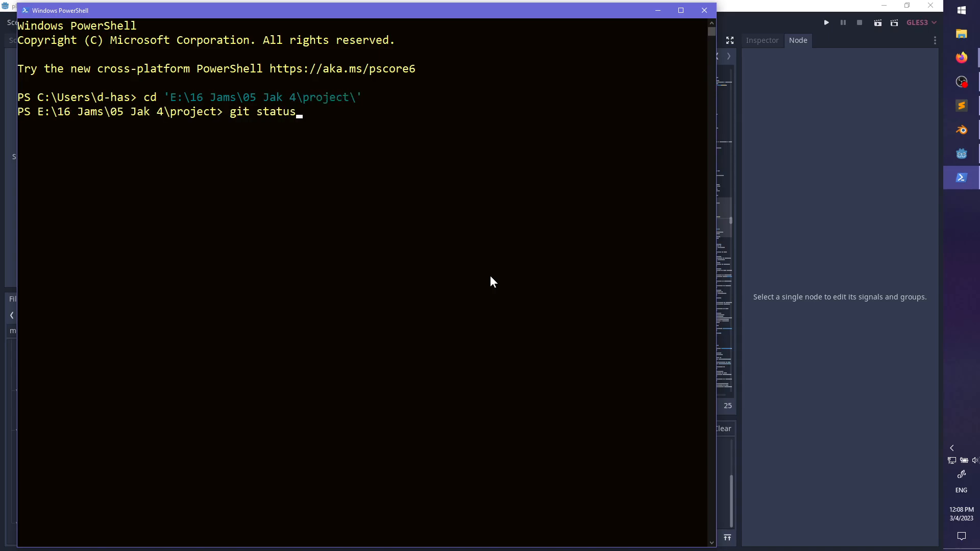
key("Return")
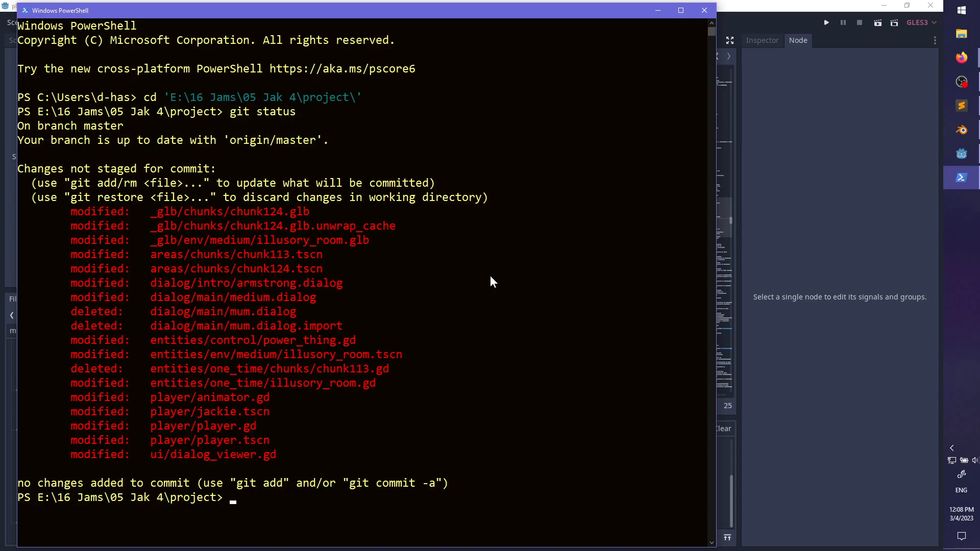
type("git add player")
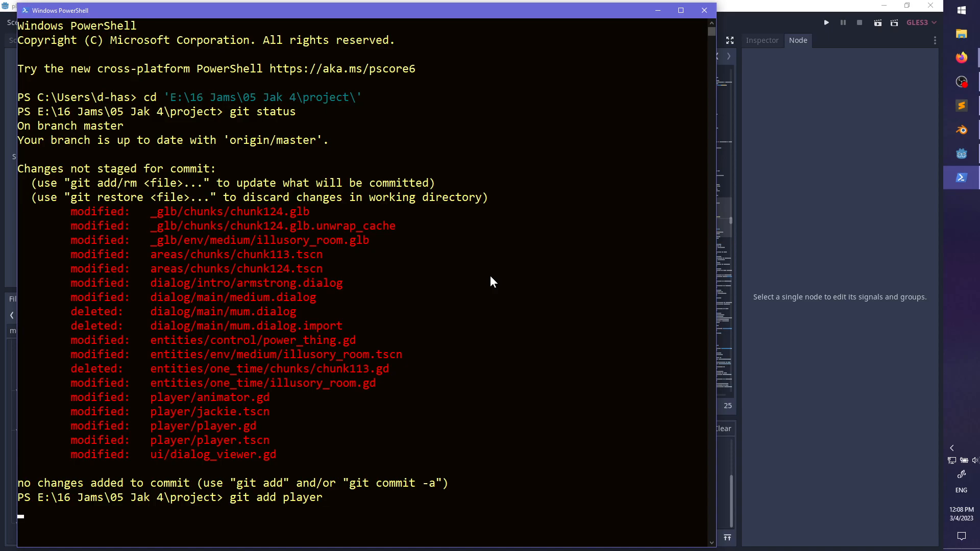
type("git add ui")
key("Return")
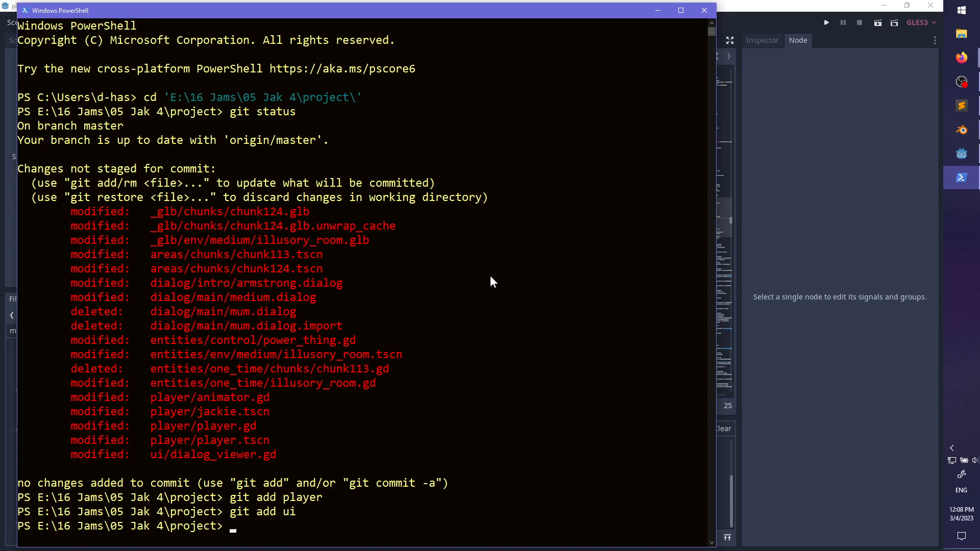
type("git commit -m \"Fixed animation b")
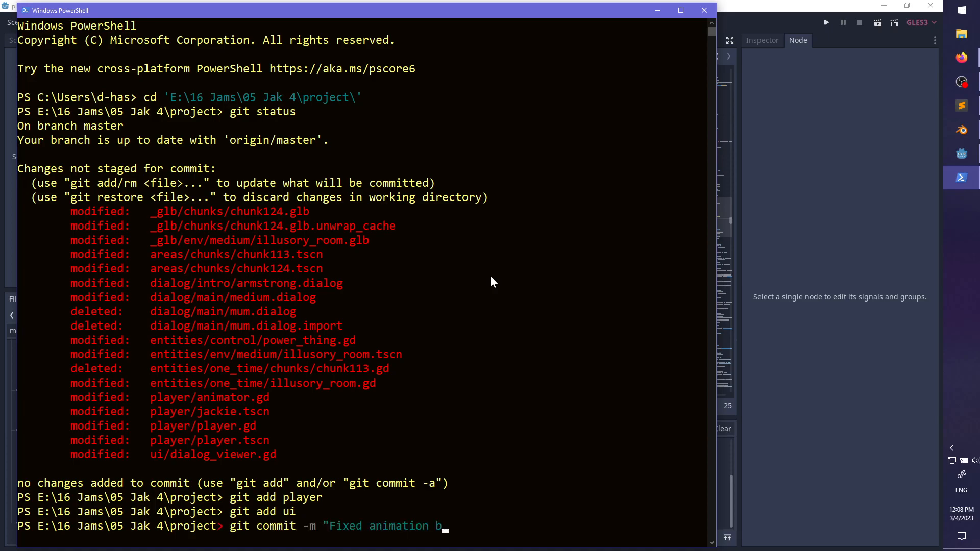
type("ug")
key("BackSpace")
key("BackSpace")
key("BackSpace")
key("BackSpace")
key("BackSpace")
key("BackSpace")
key("BackSpace")
key("BackSpace")
key("BackSpace")
key("BackSpace")
key("BackSpace")
key("BackSpace")
key("BackSpace")
key("BackSpace")
key("BackSpace")
key("BackSpace")
key("BackSpace")
key("BackSpace")
key("BackSpace")
key("BackSpace")
- Stage the project's dialog folder in Git
type("git ")
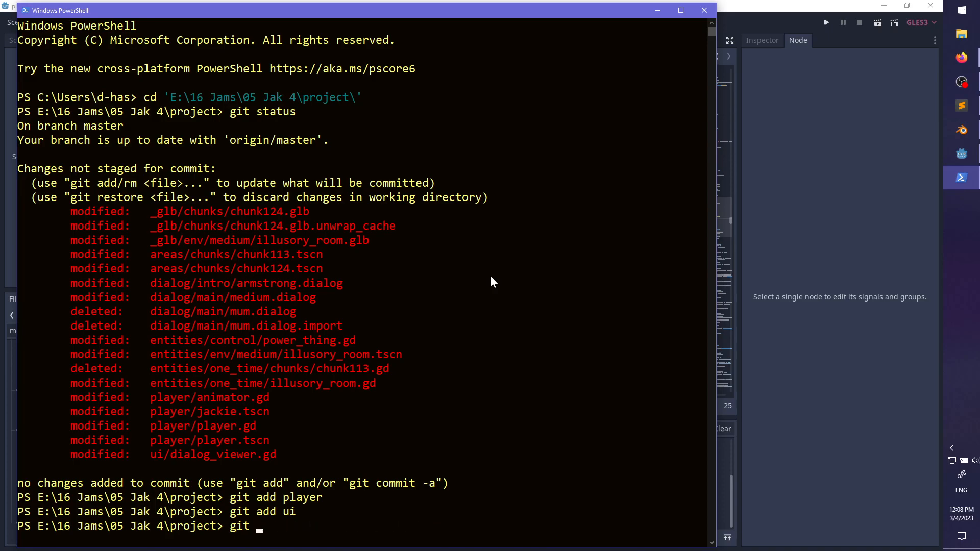
type("add dialog")
key("Return")
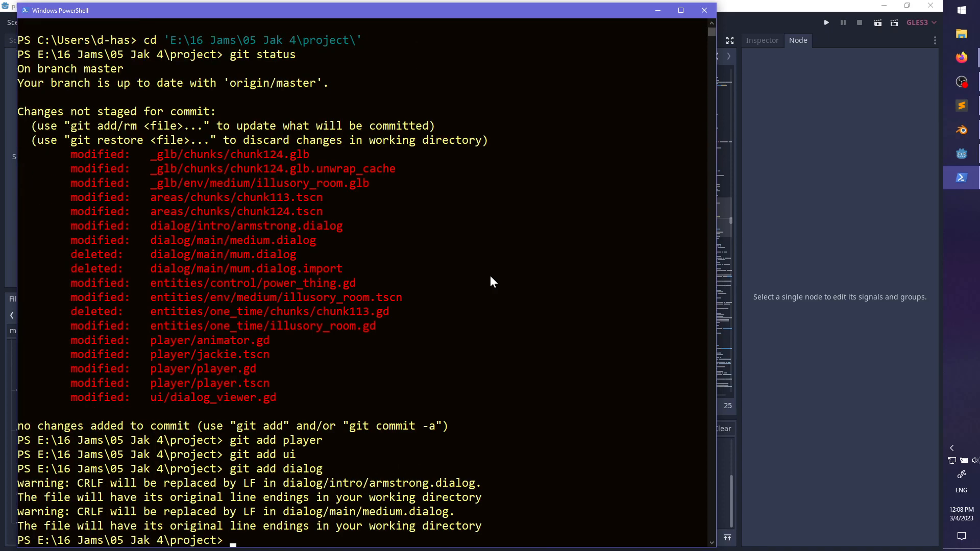
- Commit the staged player, ui and dialog changes with the message "Fixed animation bug in dialog"
type("git commit -m \"F")
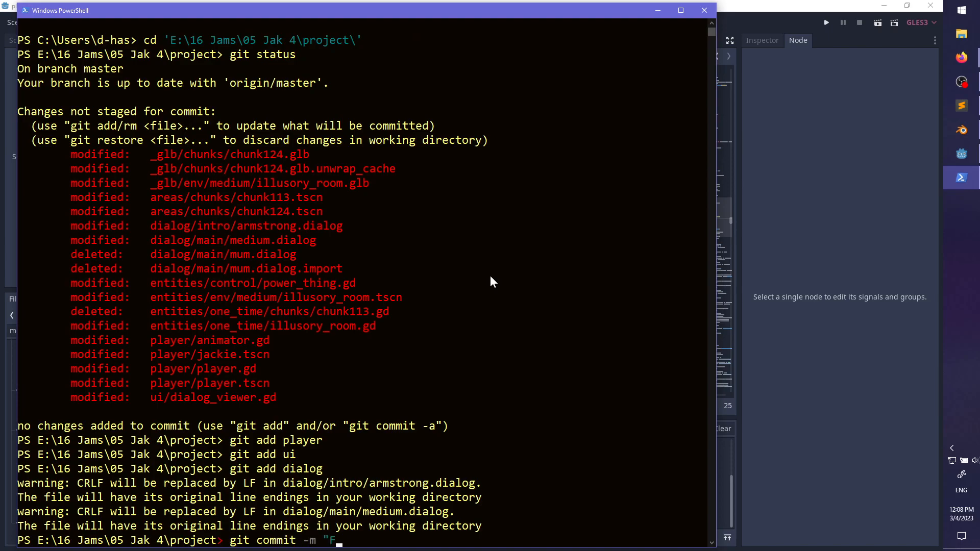
type("ixed animation bu")
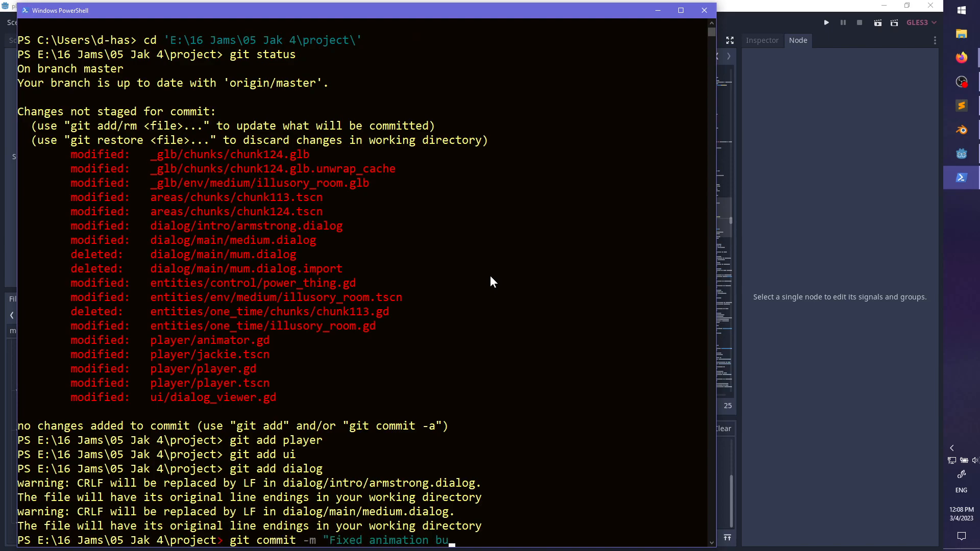
type("g in dialog")
key("BackSpace")
key("Return")
type("\"")
key("Return")
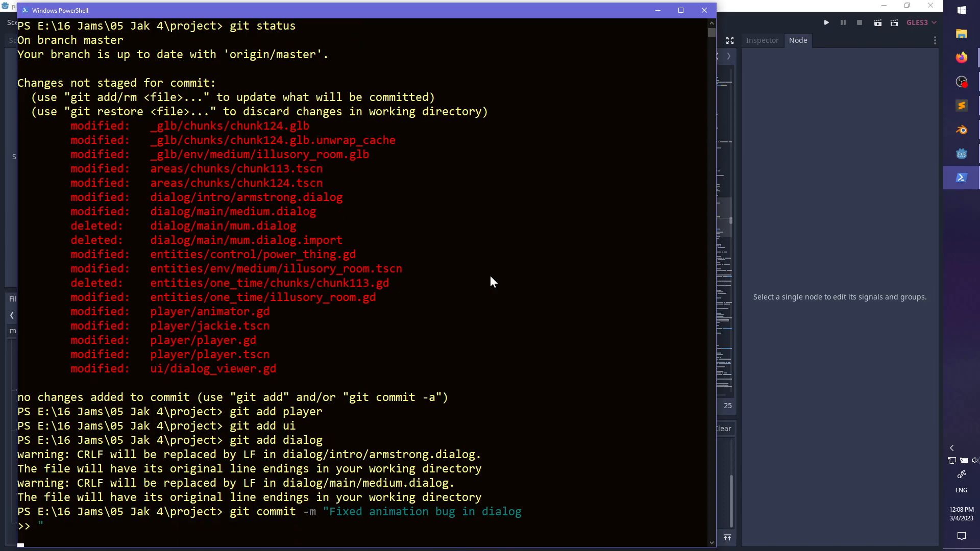
- Check the Git status and stage all remaining changes in the project directory
type("git sta")
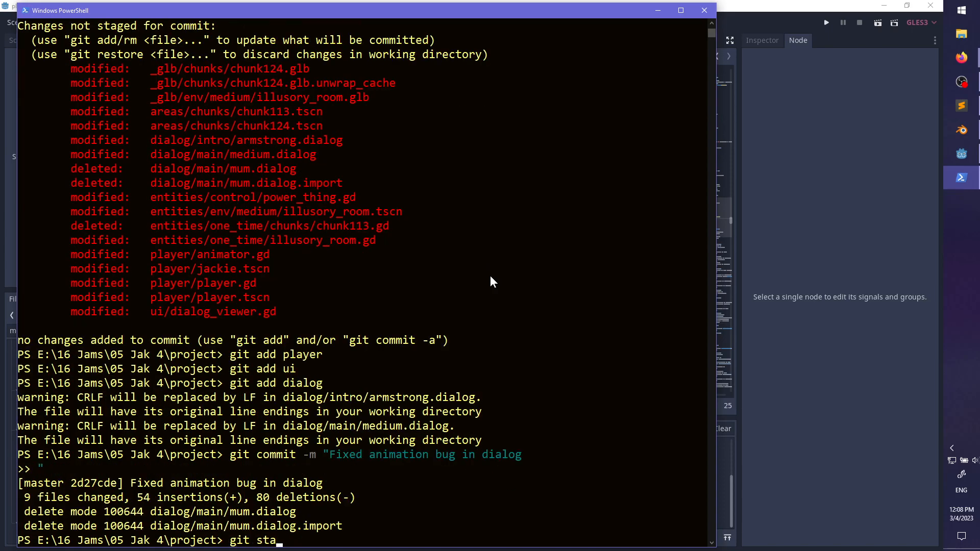
type("tsus")
key("Return")
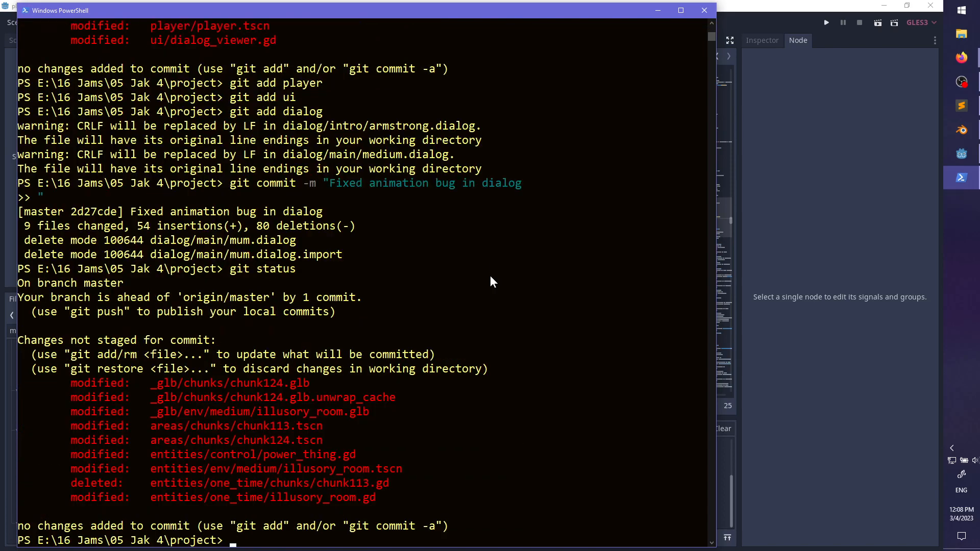
type("git add .")
key("Return")
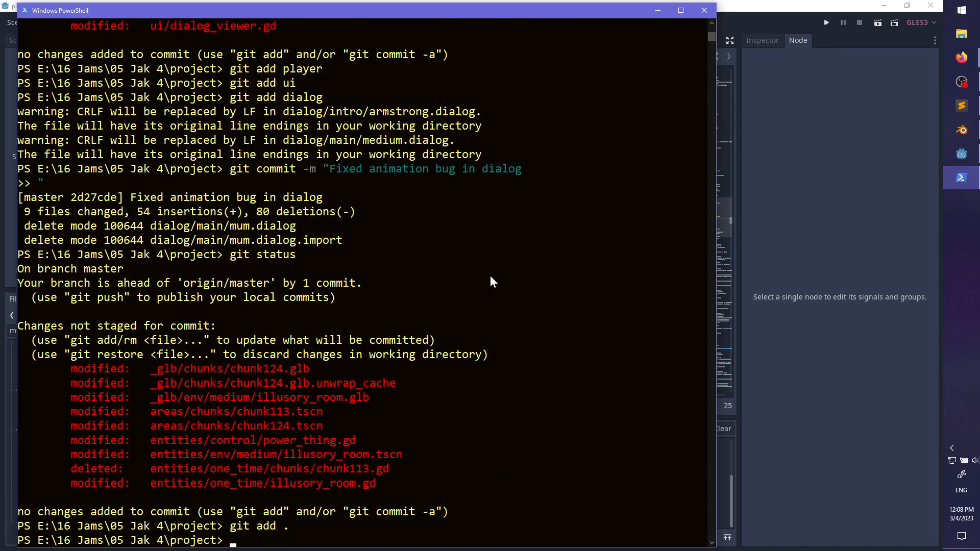
- Commit the staged files with the message "Medium: Reimplemented doors and continued visual work" and push to the remote
type("git commit -m \"Remi")
key("BackSpace")
key("BackSpace")
type("imple")
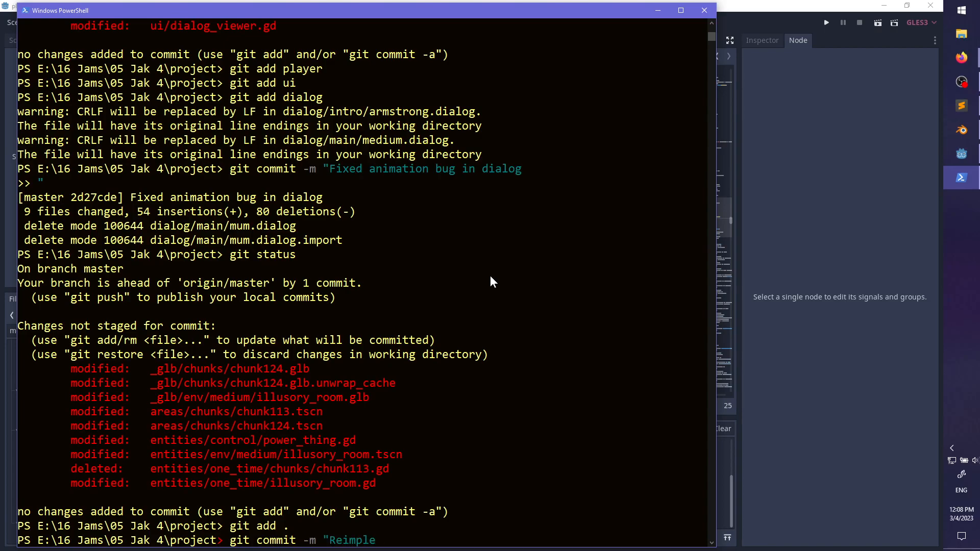
type("mented doors, added")
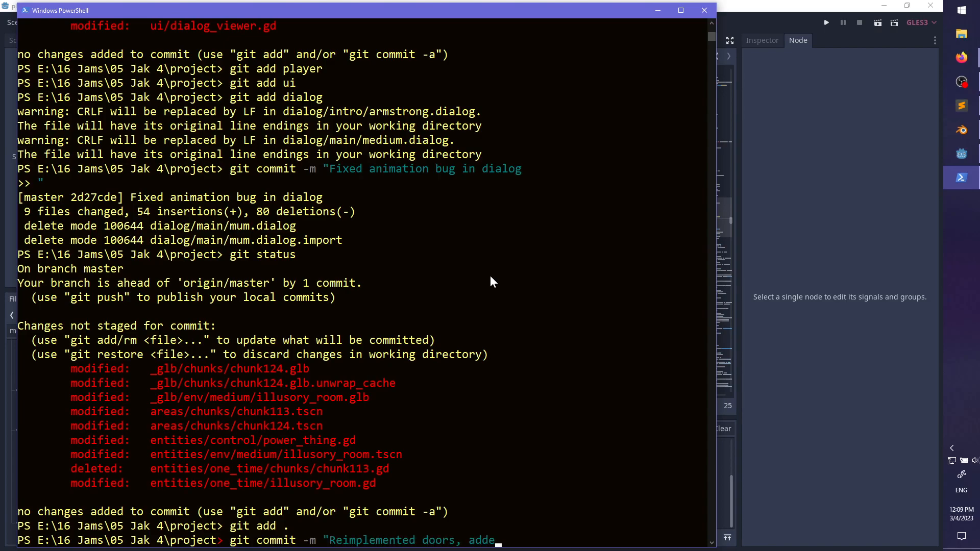
key("BackSpace")
key("BackSpace")
key("BackSpace")
key("BackSpace")
key("BackSpace")
key("BackSpace")
type("and continued visual work")
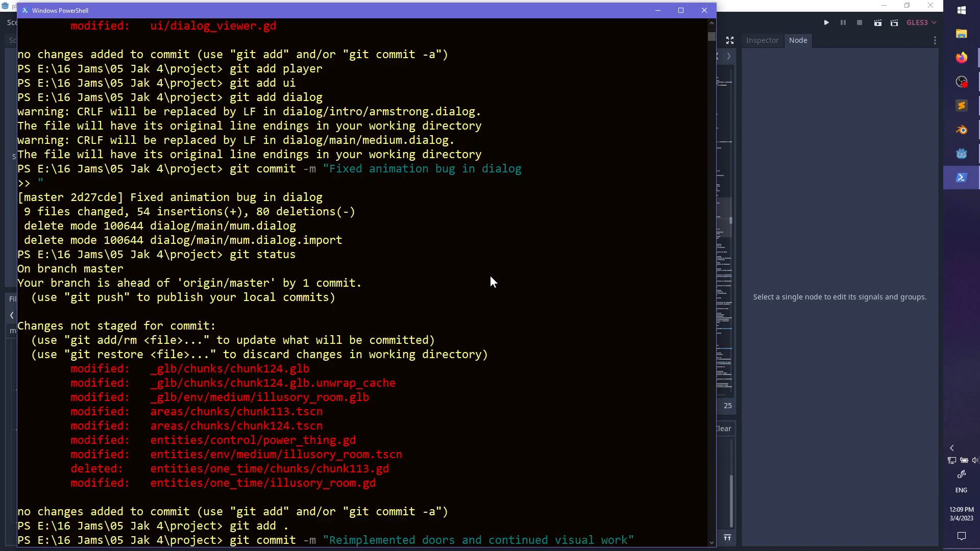
type("Me")
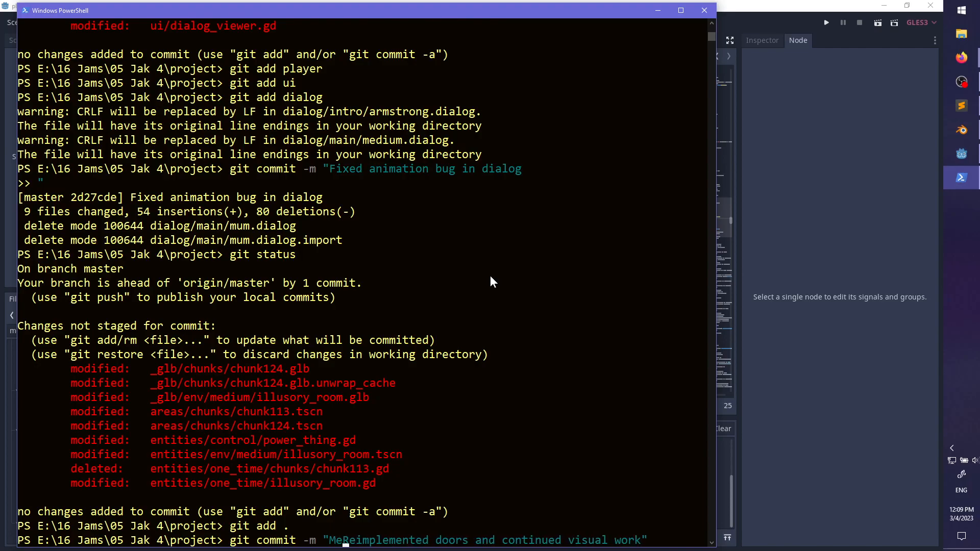
type("dium:")
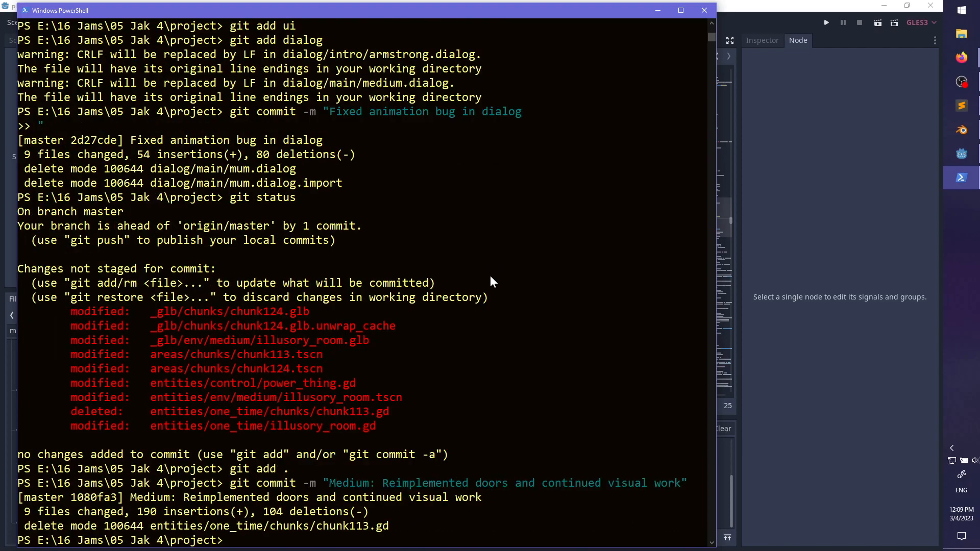
type(" git push")
key("Return")
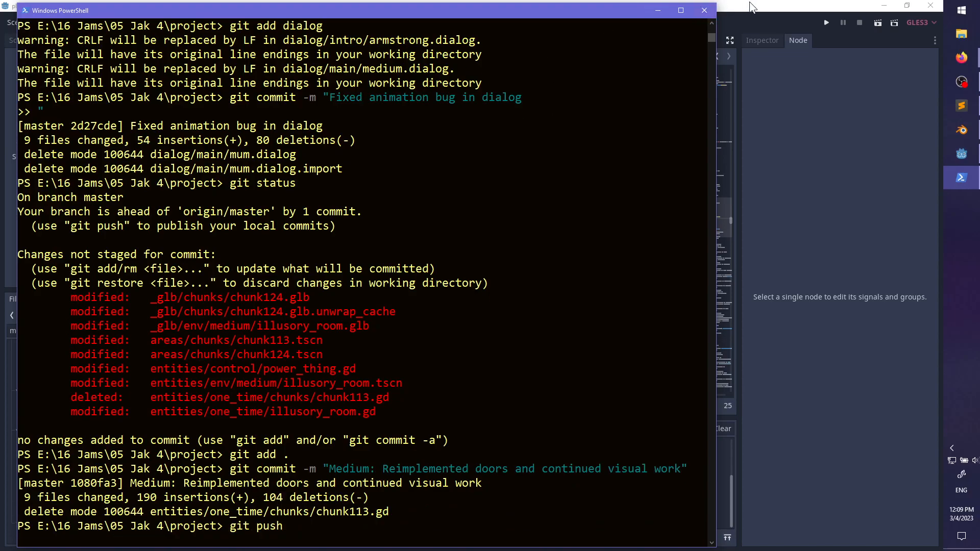
- Switch to Sublime Text and delete the two dialog animation items from the Saturday list in ultimate_todo.md, saving the file
left_click(961, 105)
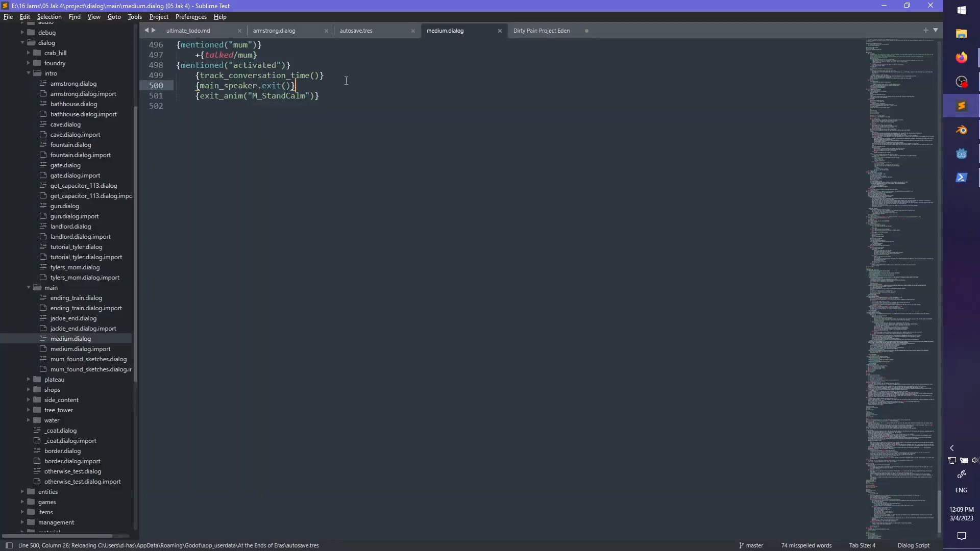
left_click(200, 34)
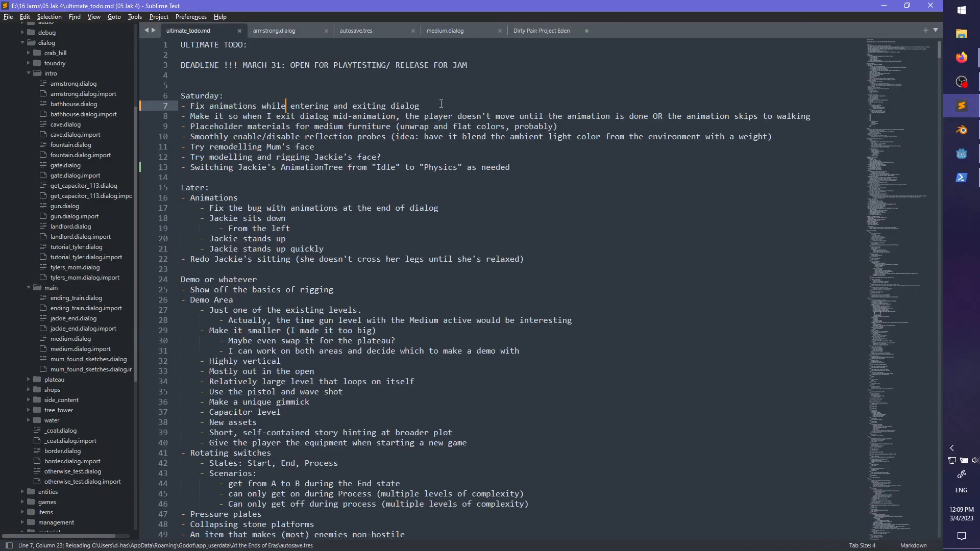
key("alt+Tab")
key("alt+Tab")
mouse_move(437, 106)
left_mouse_down()
mouse_move(439, 90)
mouse_move(442, 103)
left_mouse_up()
key("BackSpace")
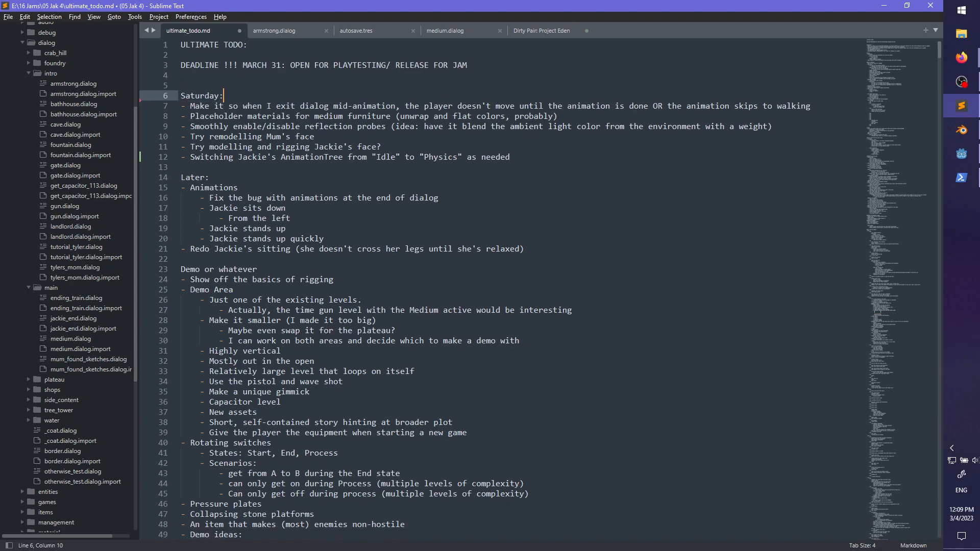
left_click_drag(820, 107, 818, 97)
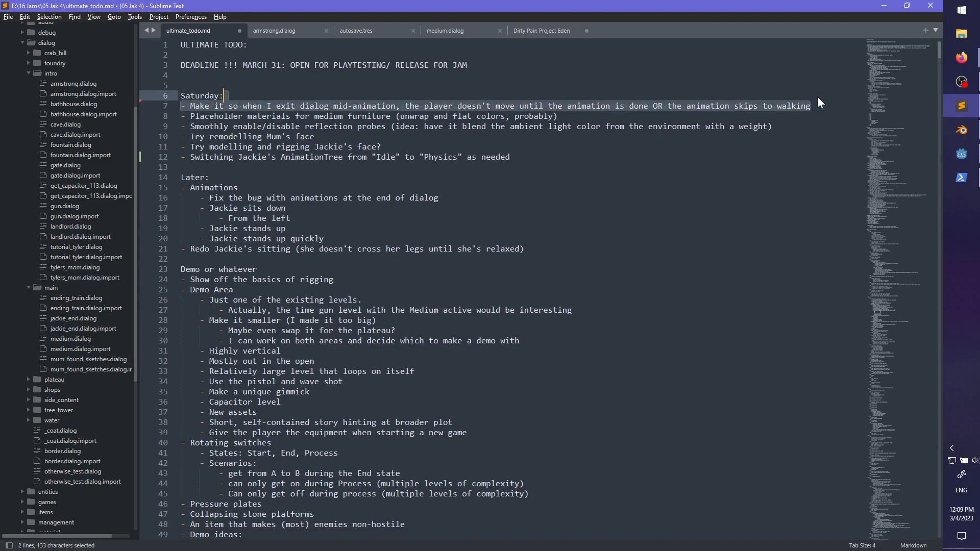
key("BackSpace")
key("ctrl+s")
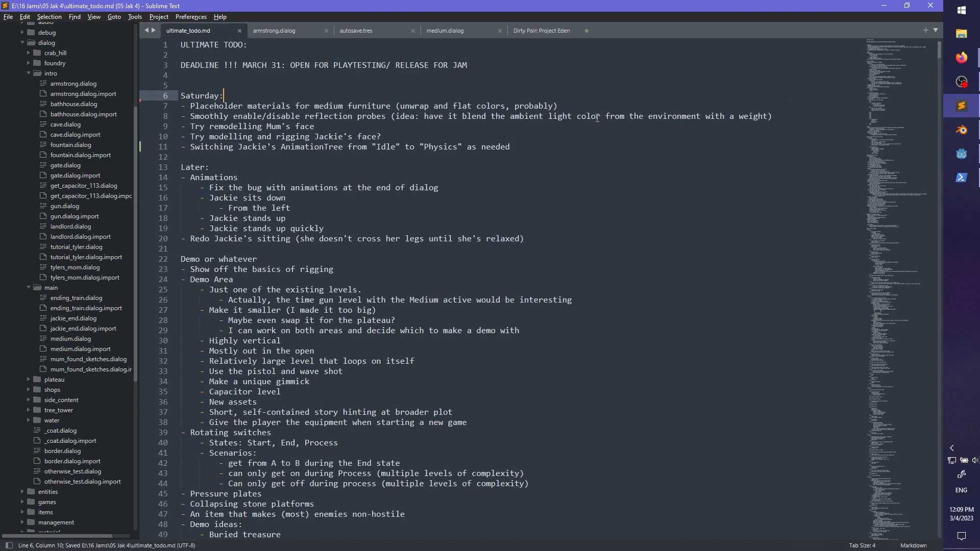
- Delete the reflection probes item and the AnimationTree switching item from the Saturday list, and save ultimate_todo.md
key("alt+Tab")
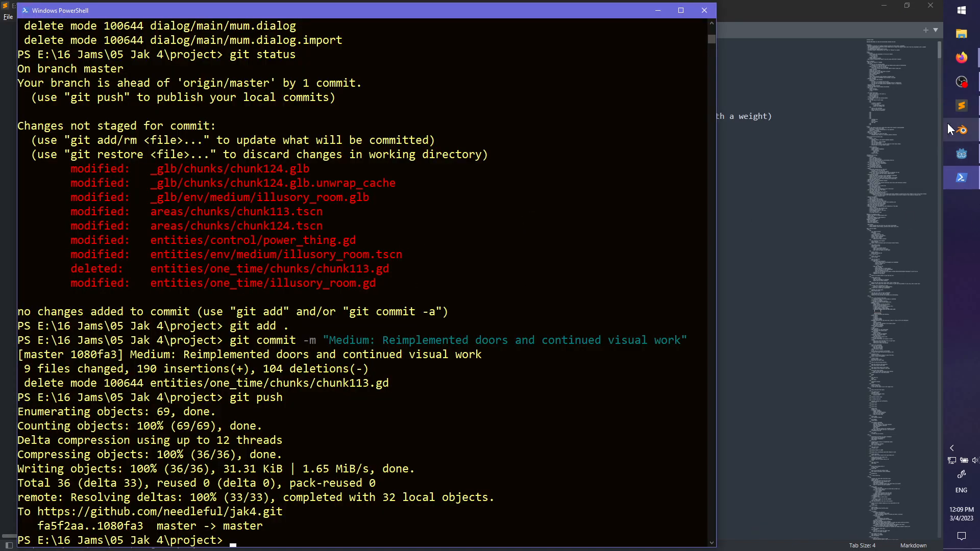
key("alt+Tab")
left_click_drag(780, 116, 779, 106)
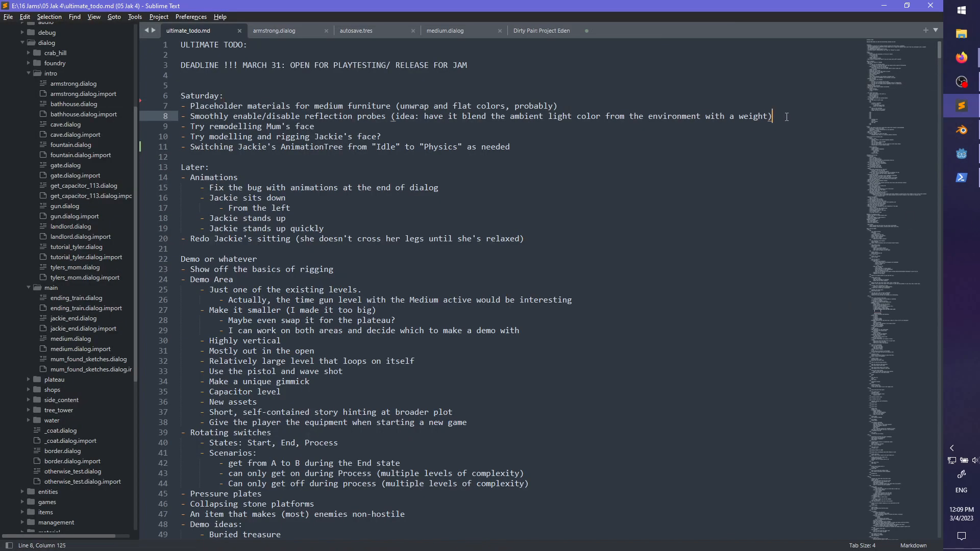
key("BackSpace")
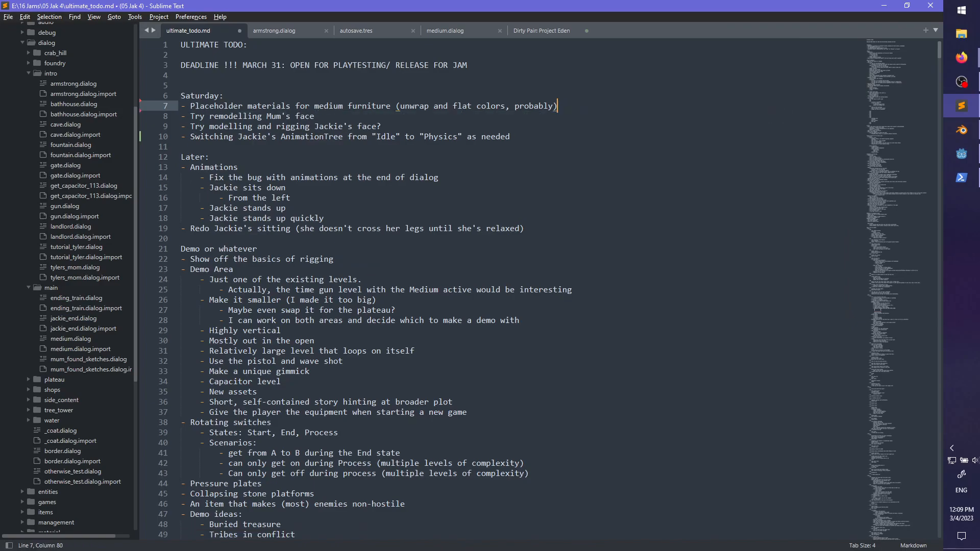
key("ctrl+s")
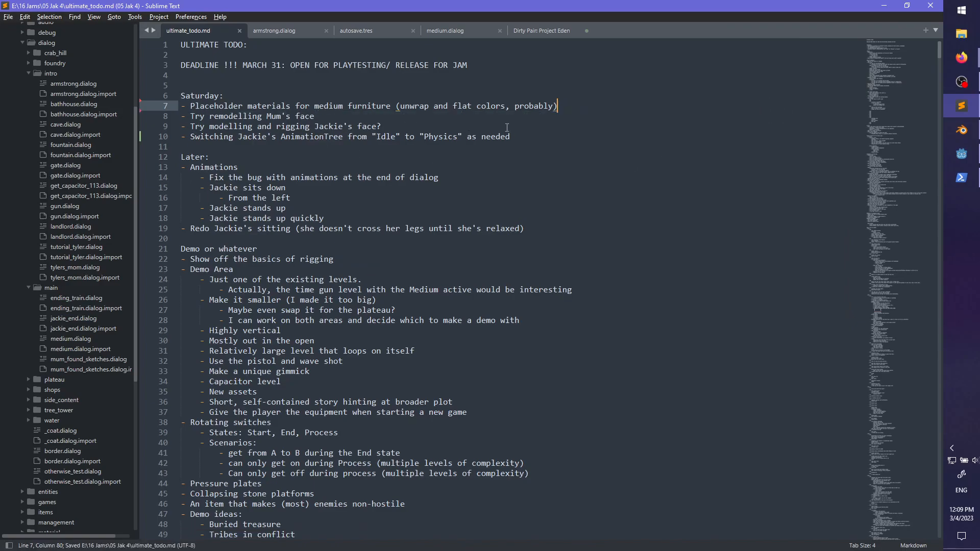
left_click(543, 135)
key("shift+Up")
key("BackSpace")
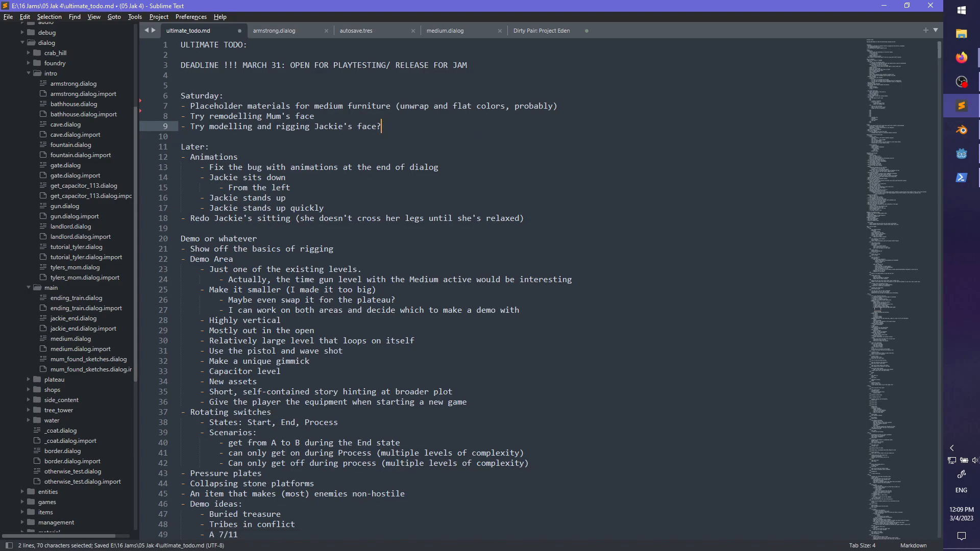
key("ctrl+s")
- Switch to Godot, search player.gd for "print" and delete the "Unlocking via" print line in anim_exit
left_click(961, 154)
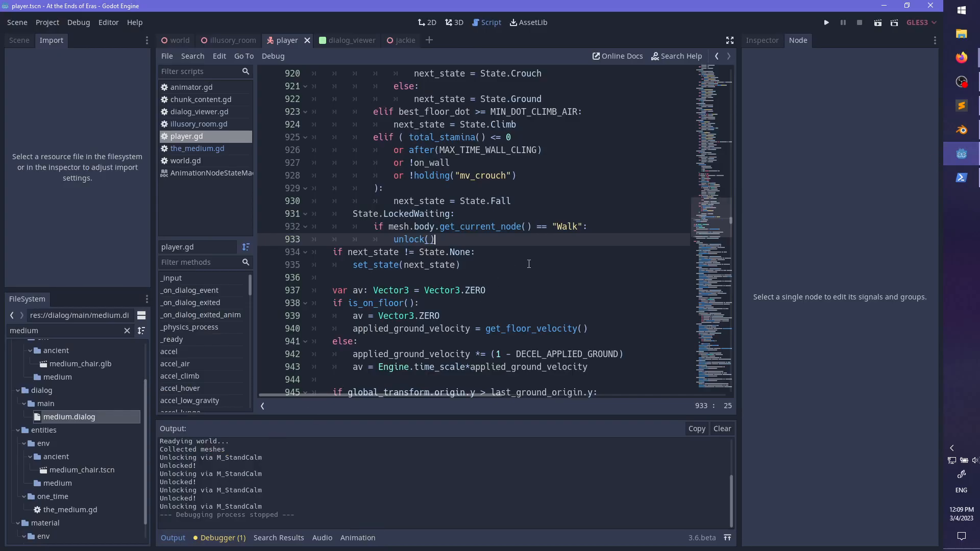
key("ctrl+f")
type("print")
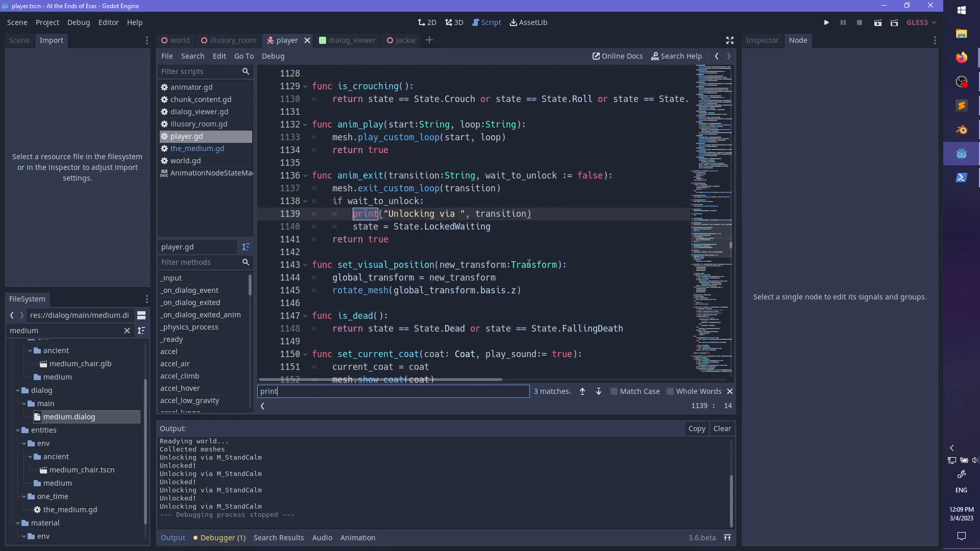
left_click_drag(545, 214, 544, 203)
key("BackSpace")
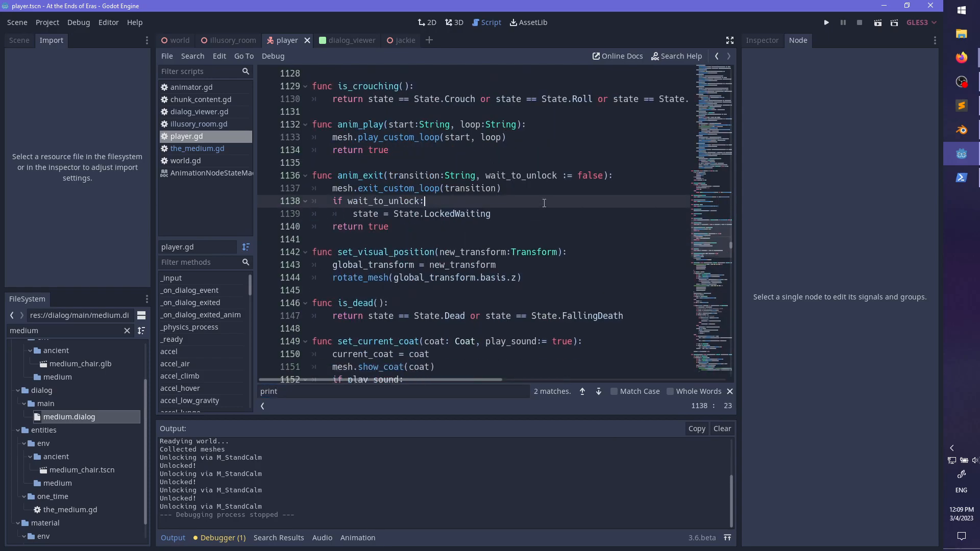
- Go through the remaining print matches, delete the "teleporting to" print line in teleport_to, and save player.gd
left_click(433, 395)
key("Return")
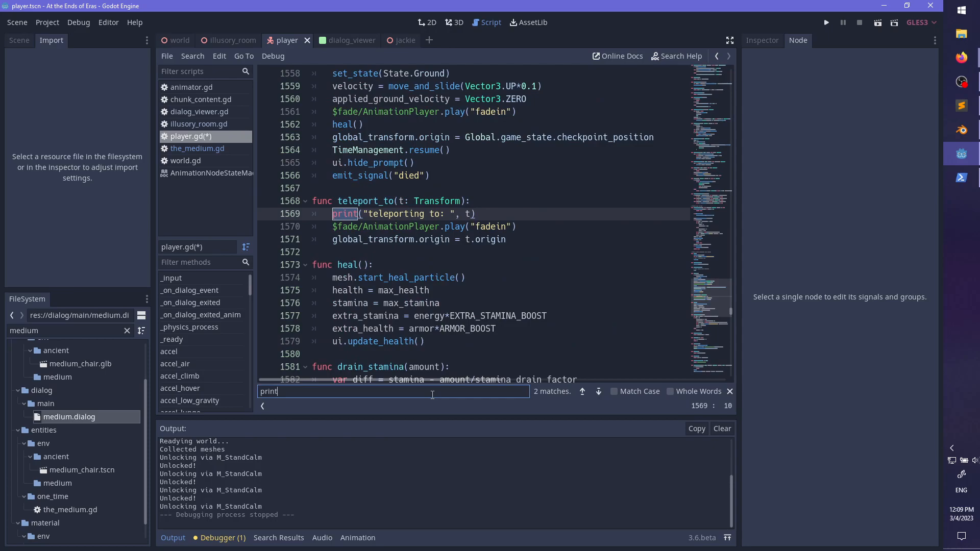
key("Return")
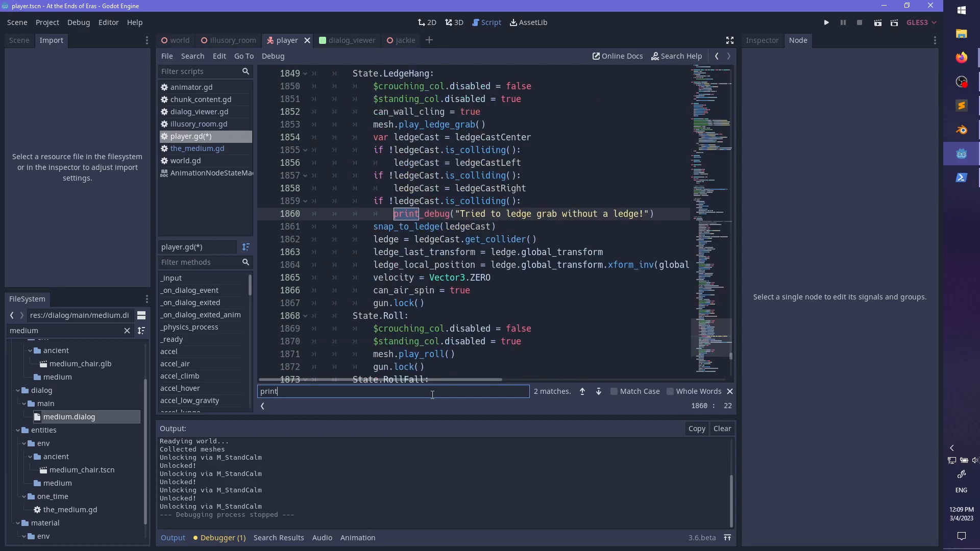
key("Return")
key("Escape")
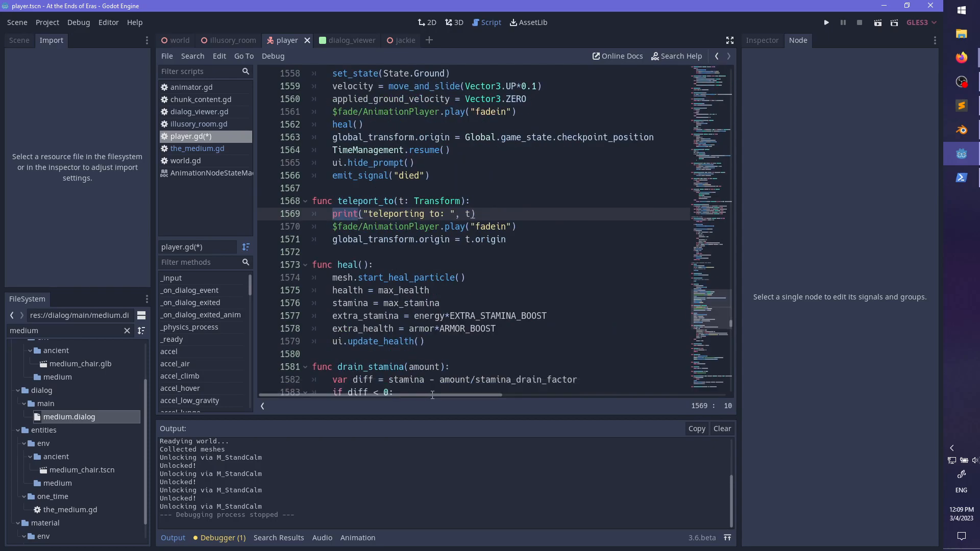
key("ctrl+s")
left_click_drag(509, 215, 509, 197)
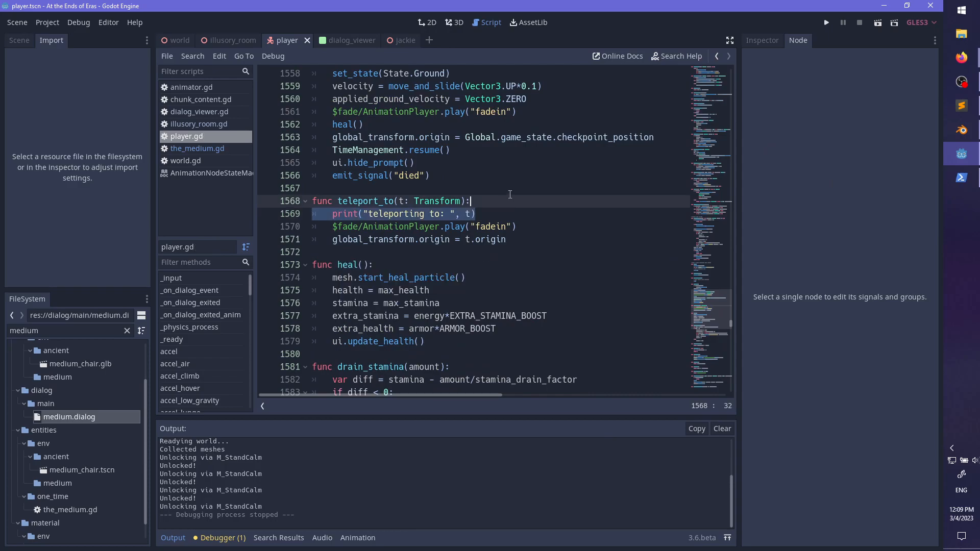
key("BackSpace")
key("ctrl+s")
- Switch to PowerShell and check the Git status of the project
left_click(962, 178)
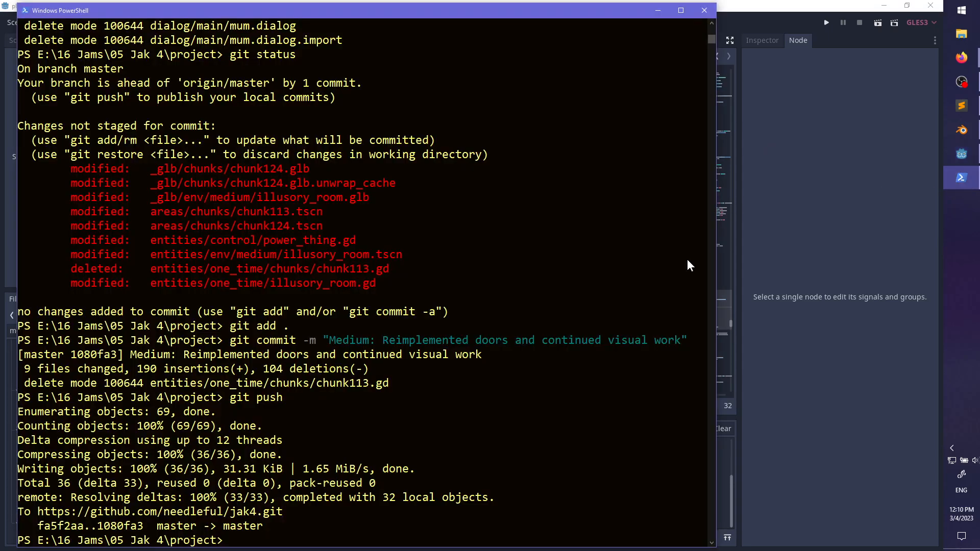
type("git status")
key("Return")
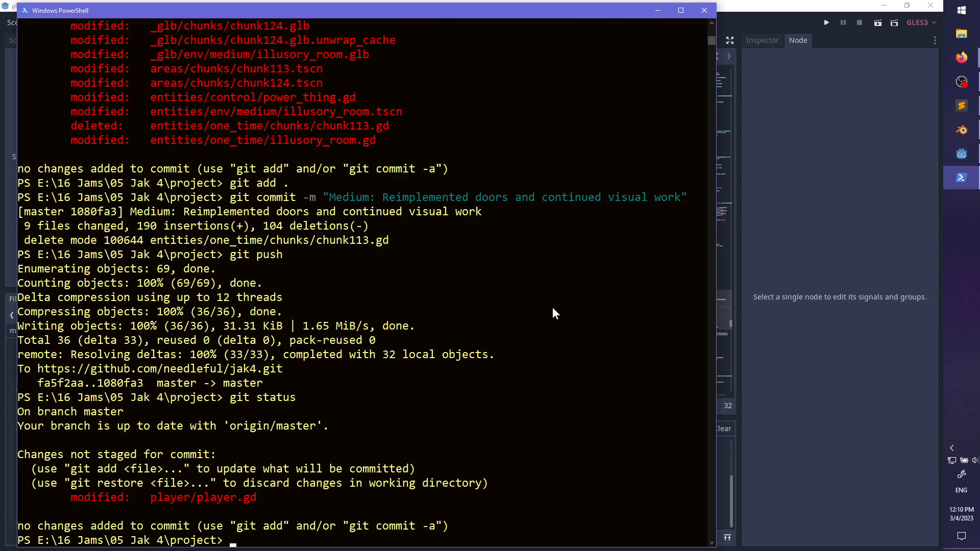
- Commit all modified files with the message "Removing unneeded prints"
type("git commit -ma'")
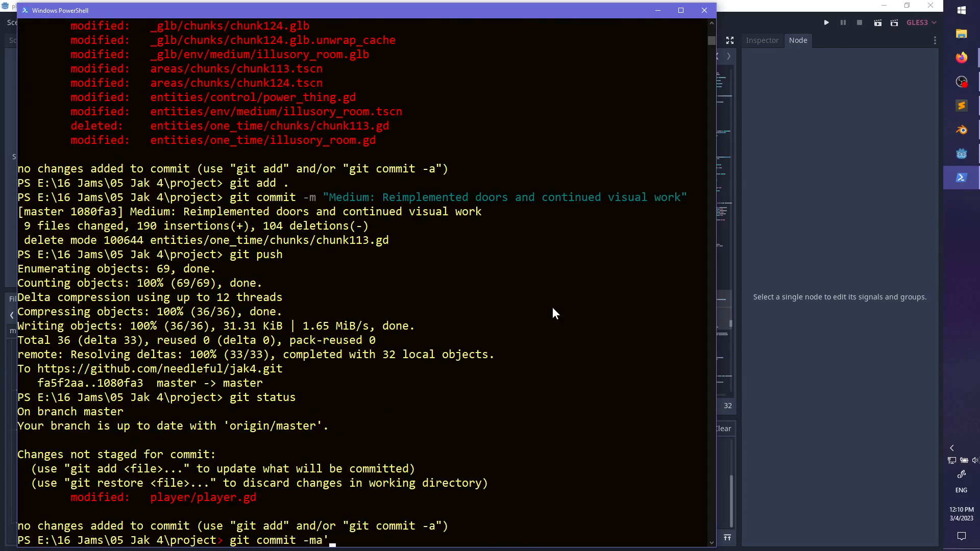
key("BackSpace")
key("BackSpace")
key("BackSpace")
type("am \"Removing unneeded")
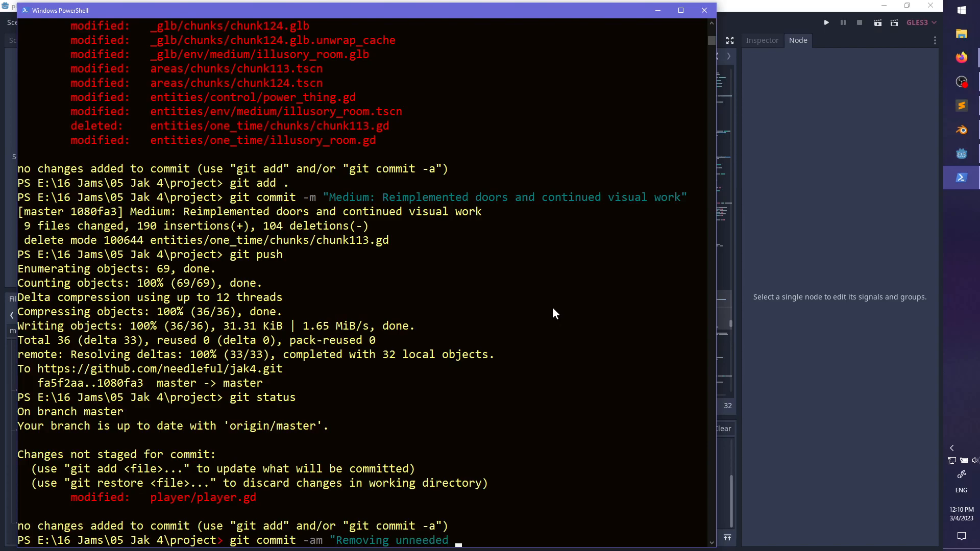
type("\"")
key("Return")
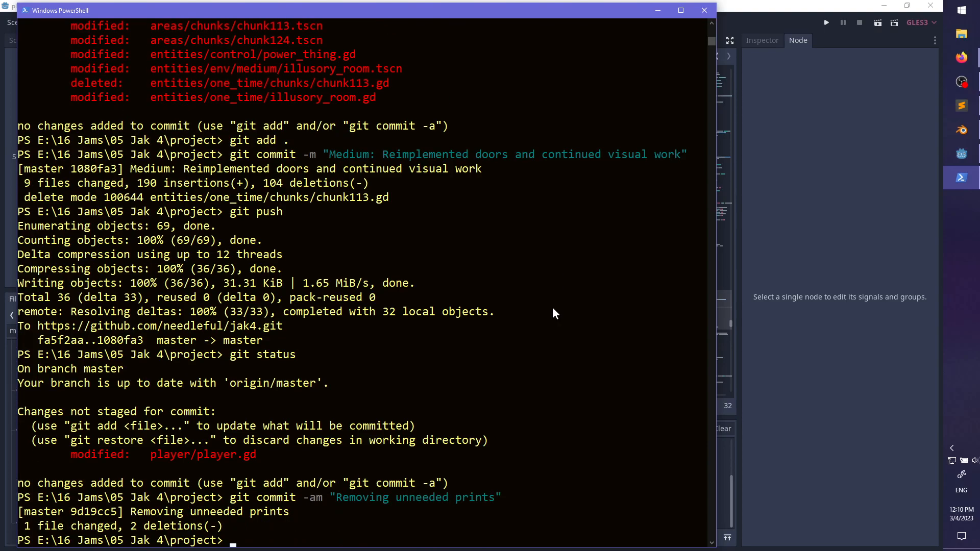
- Return to Godot, bring up the world scene in the 3D view and run the project
left_click(739, 6)
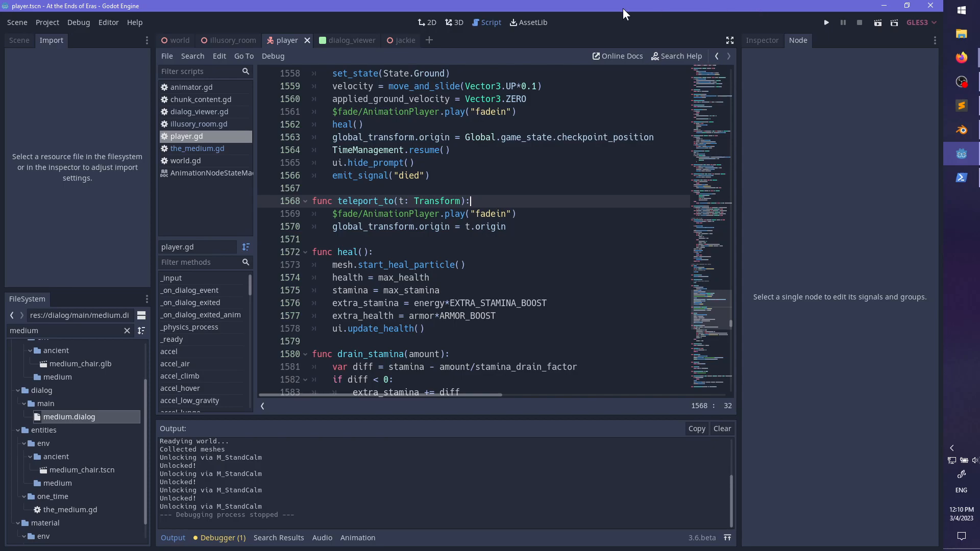
left_click(450, 22)
scroll(490, 149, "down", 4)
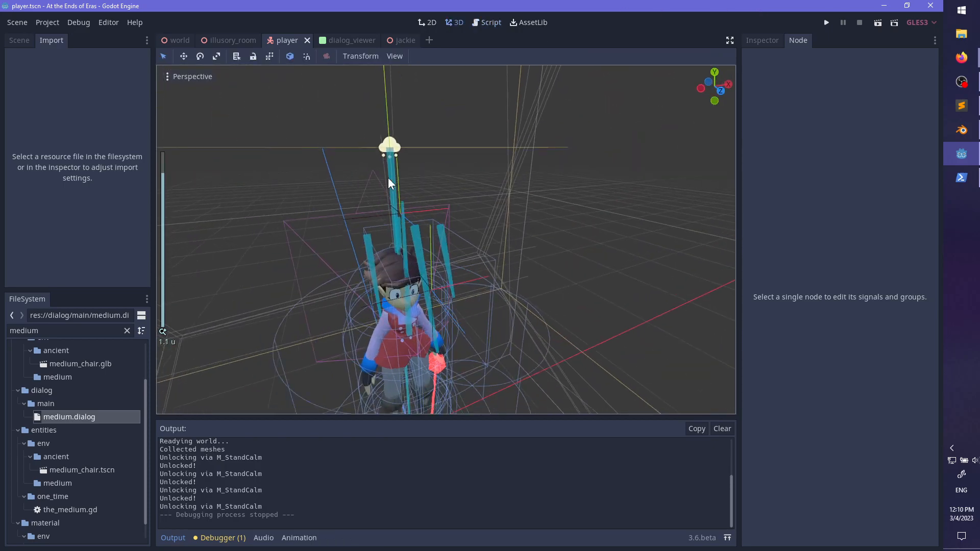
left_click(226, 41)
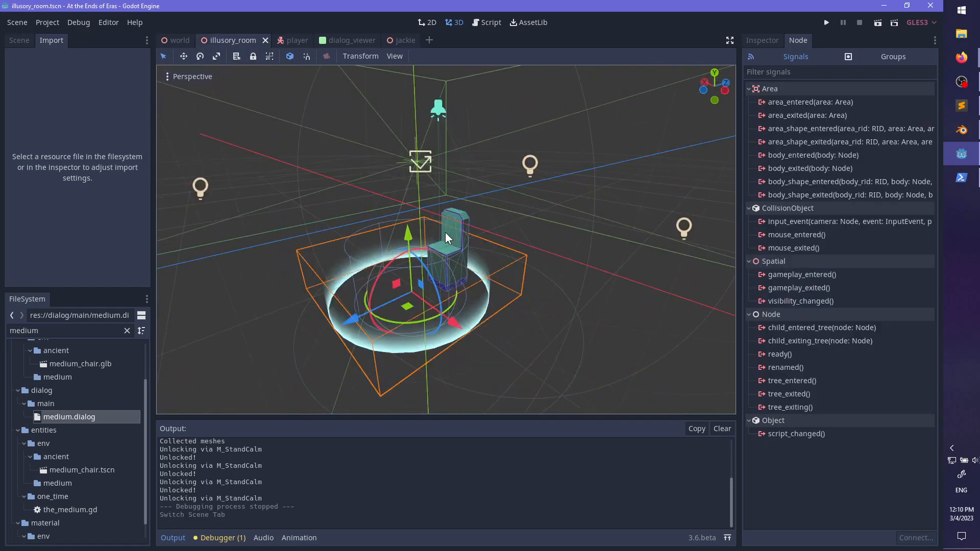
left_click(175, 40)
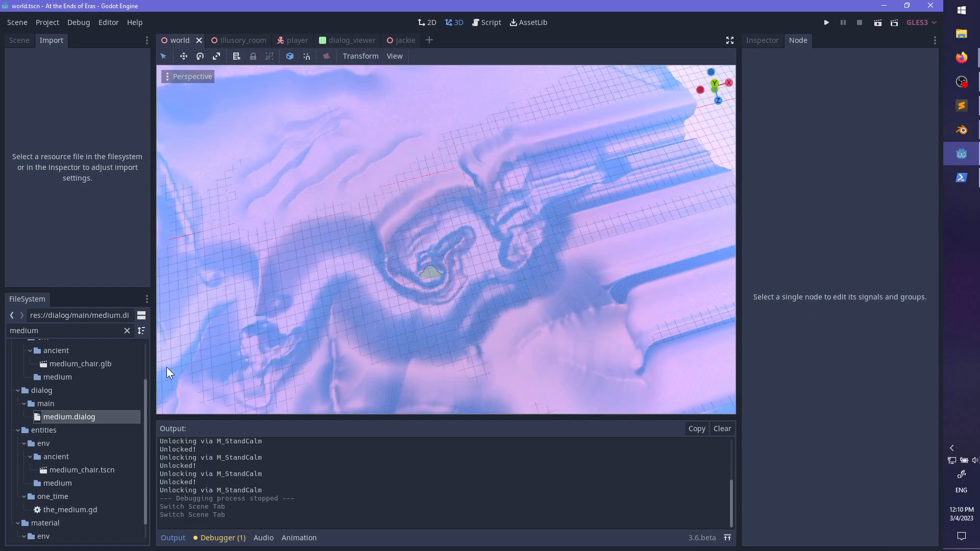
key("F5")
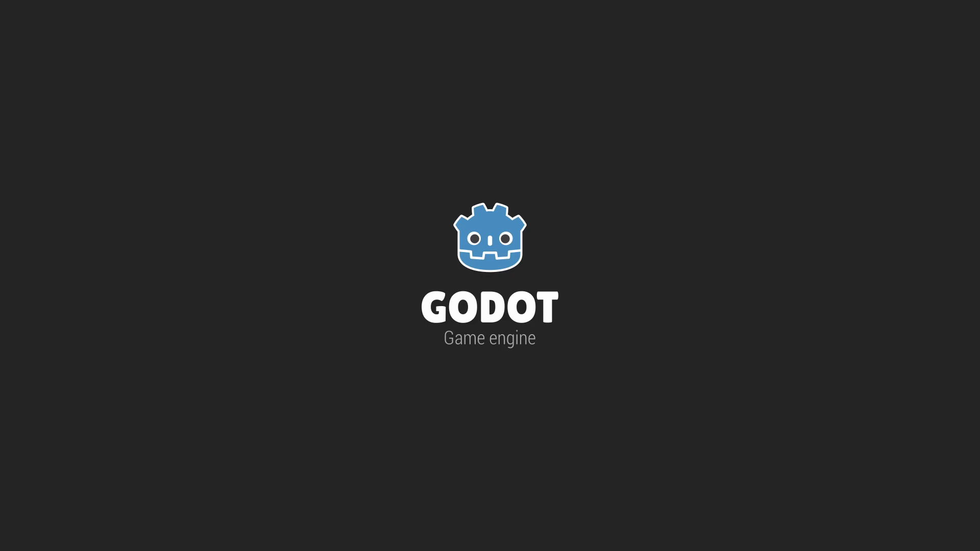
- Move the character into the building, jump around and onto the power device to test its collision, and stop the game
key("s")
key("a")
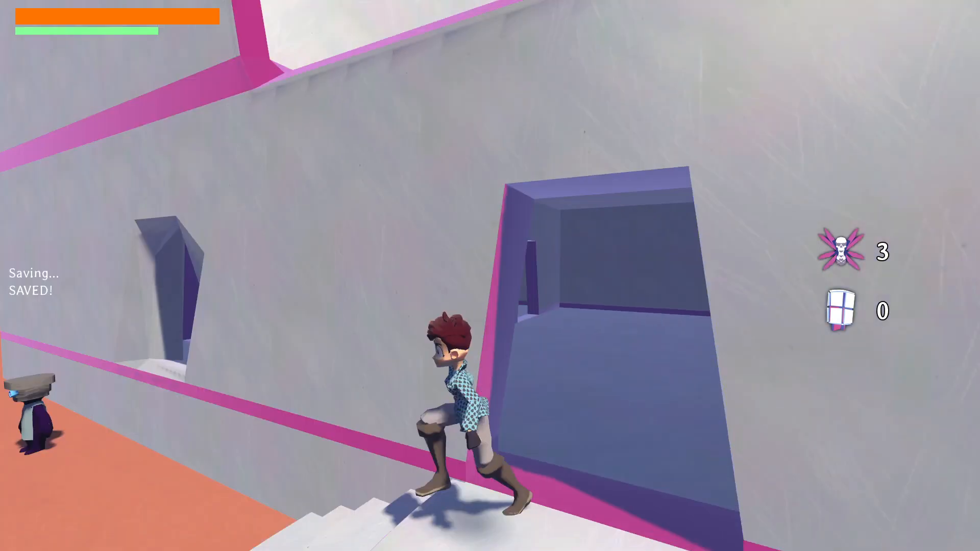
key("w")
key("space")
key("space")
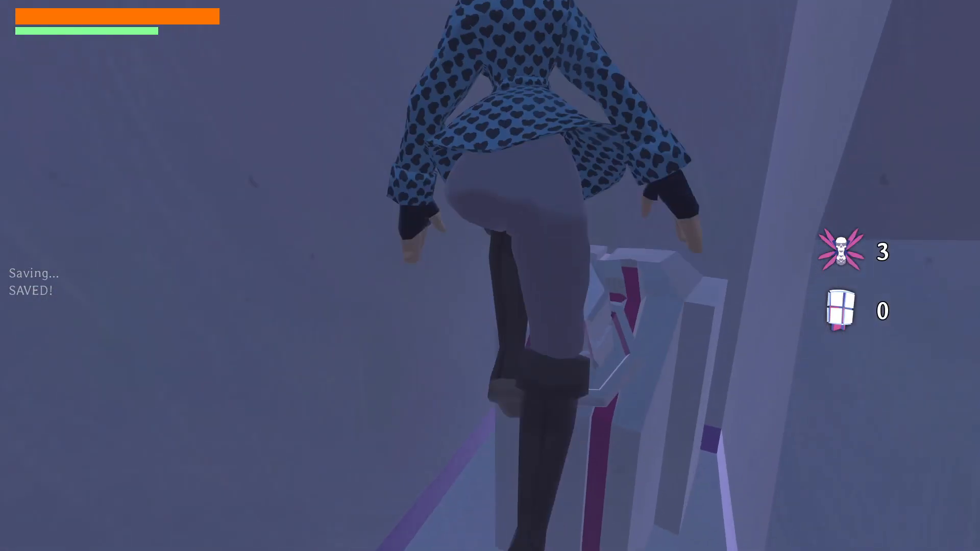
key("d")
key("a")
key("w")
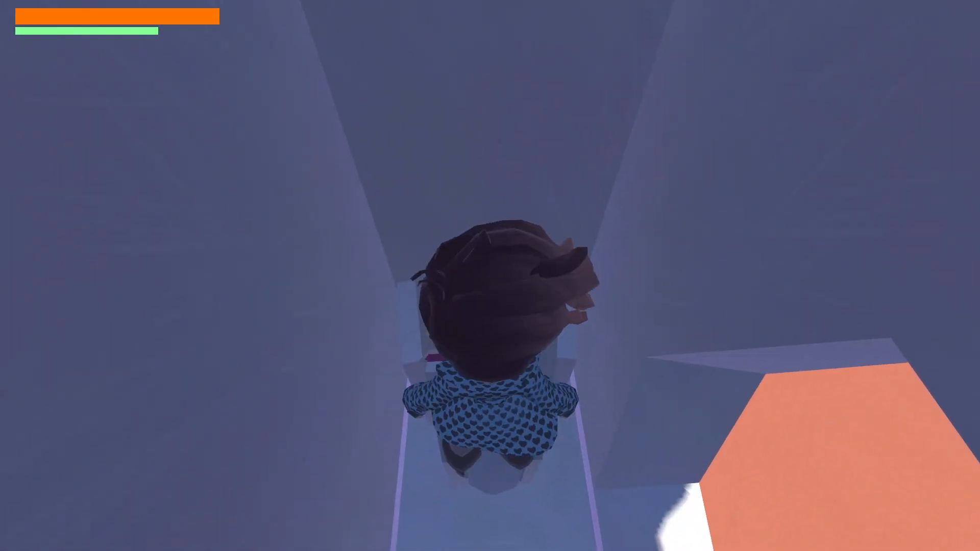
key("space")
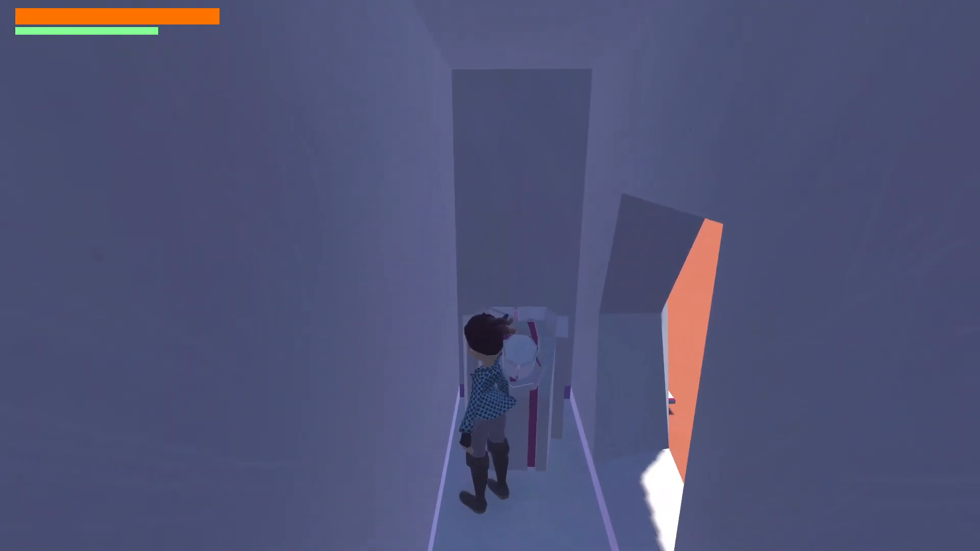
key("space")
key("space")
key("w")
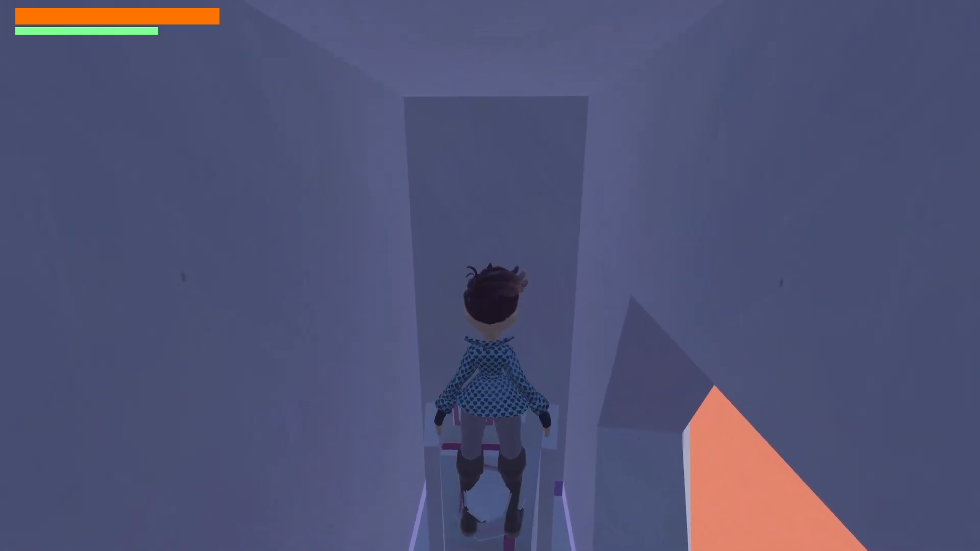
key("space")
key("d")
key("s")
key("space")
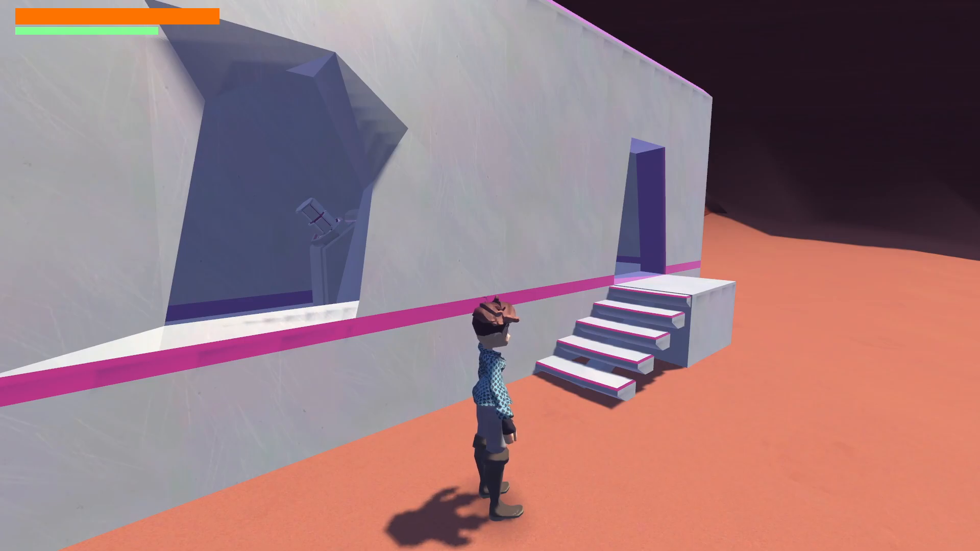
key("F8")
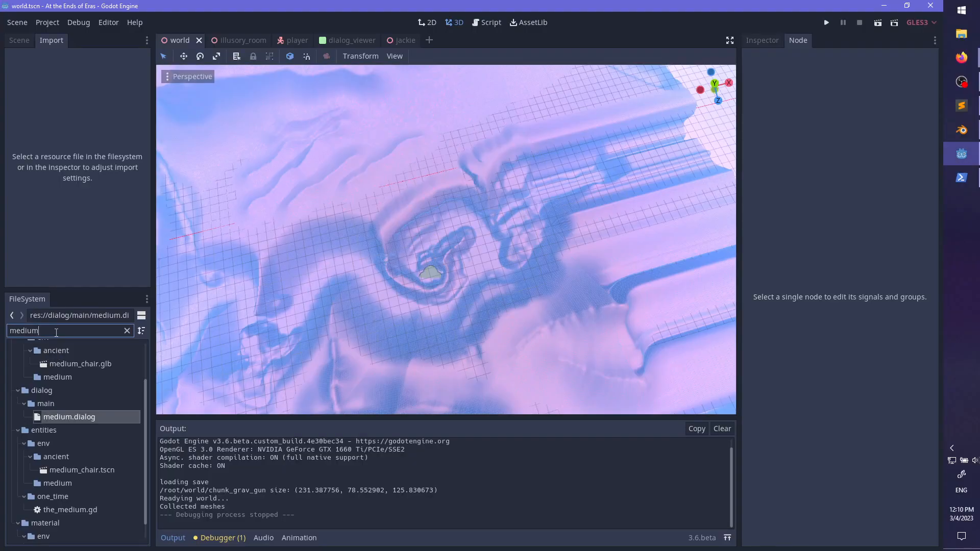
- Filter the project files by "power" and open the power_thing.tscn scene
double_click(56, 331)
type("power")
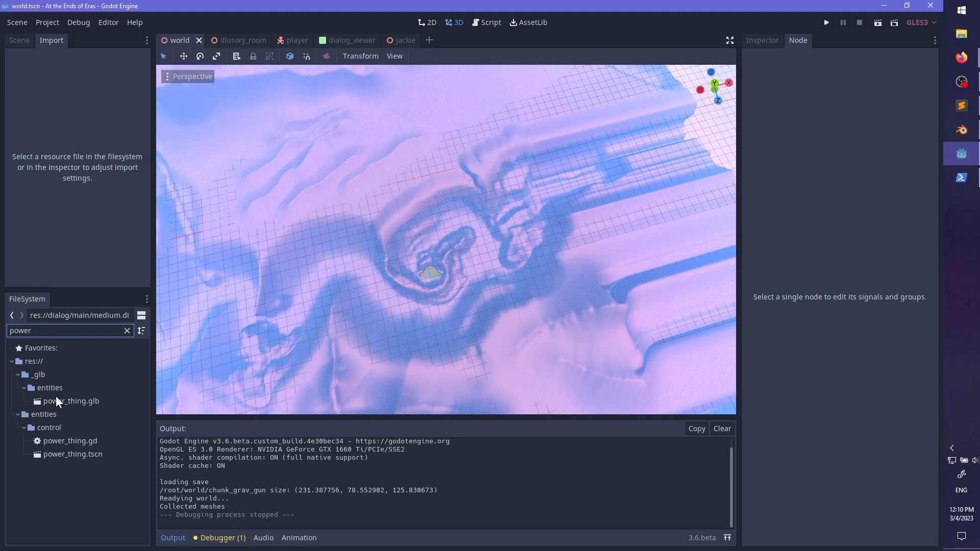
double_click(84, 454)
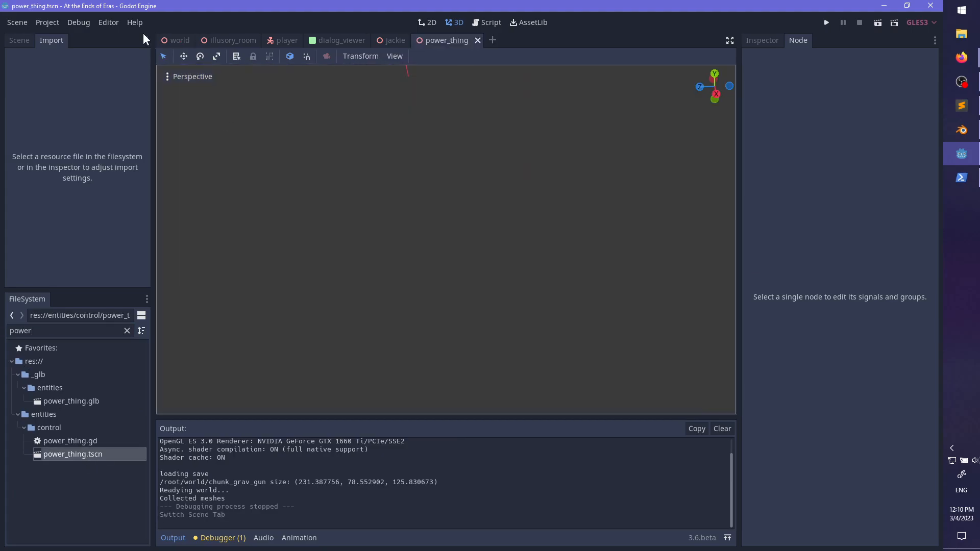
- Show the scene tree of power_thing, select its static_collision node and examine the collision around the model
left_click(19, 40)
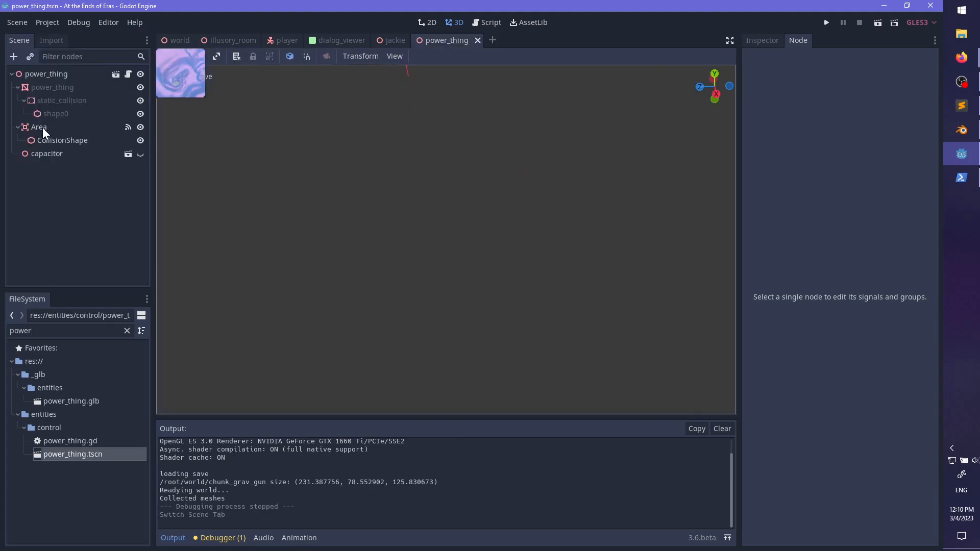
left_click(55, 105)
scroll(550, 244, "up", 3)
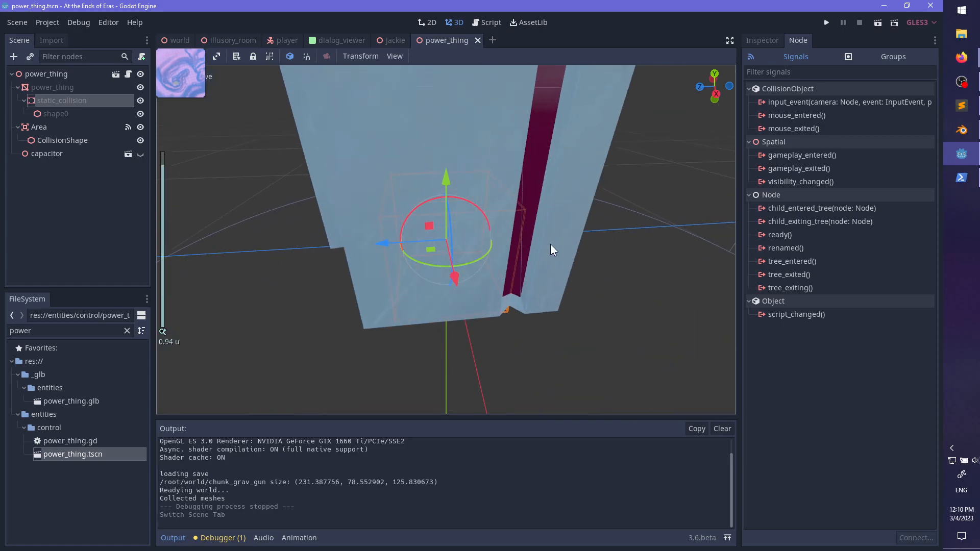
middle_click_drag(550, 244, 453, 236)
scroll(454, 237, "down", 2)
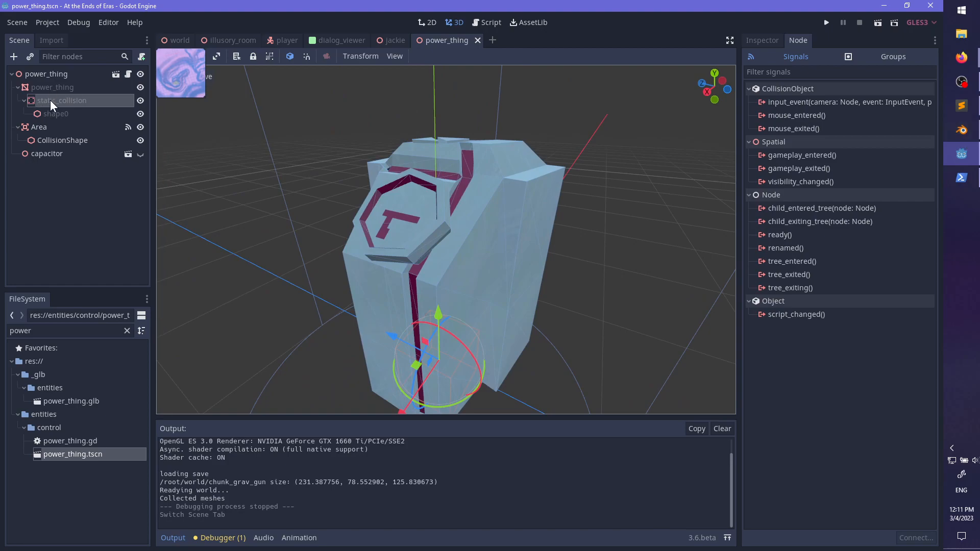
- Switch to Blender and open power_thing.blend from the assets\entities folder
left_click(962, 131)
left_click(24, 20)
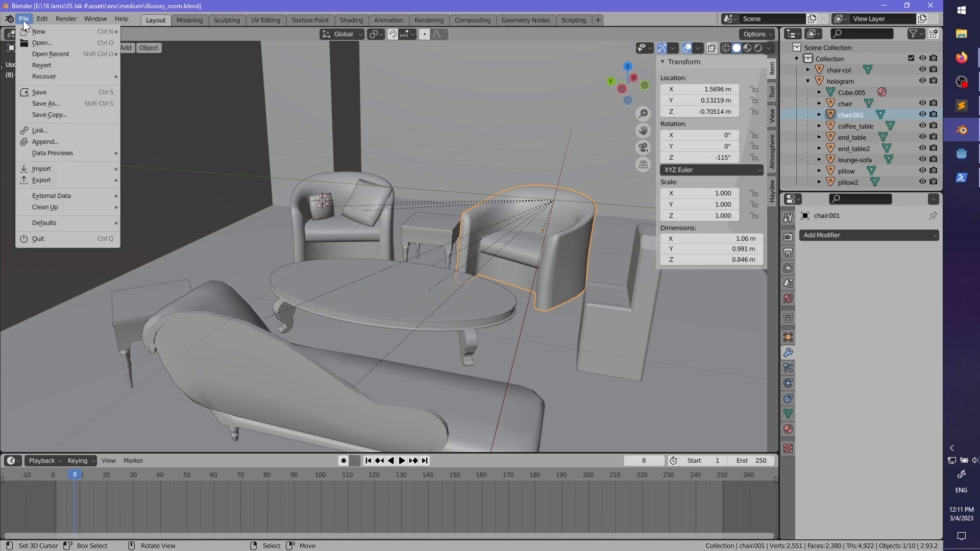
mouse_move(76, 55)
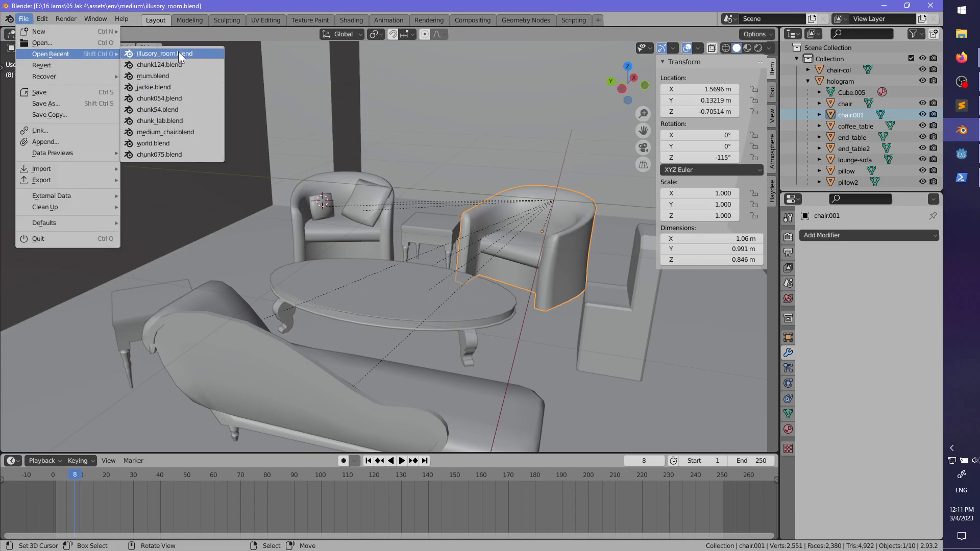
left_click(43, 47)
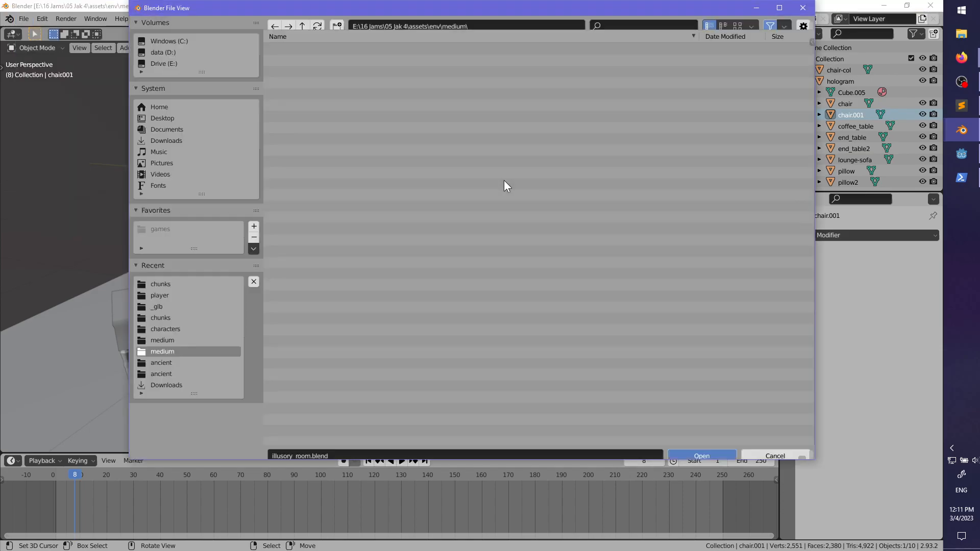
left_click(303, 28)
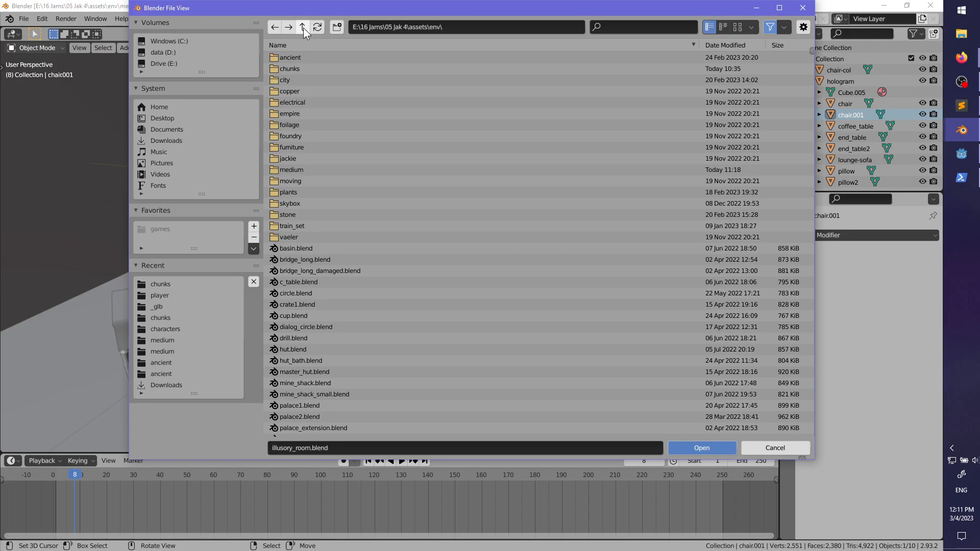
left_click(303, 27)
double_click(299, 80)
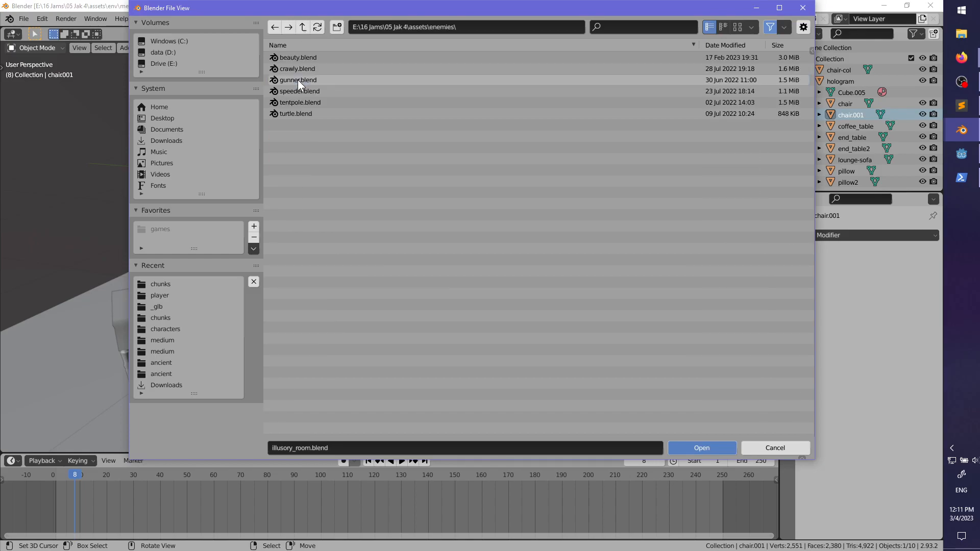
left_click(305, 28)
double_click(297, 90)
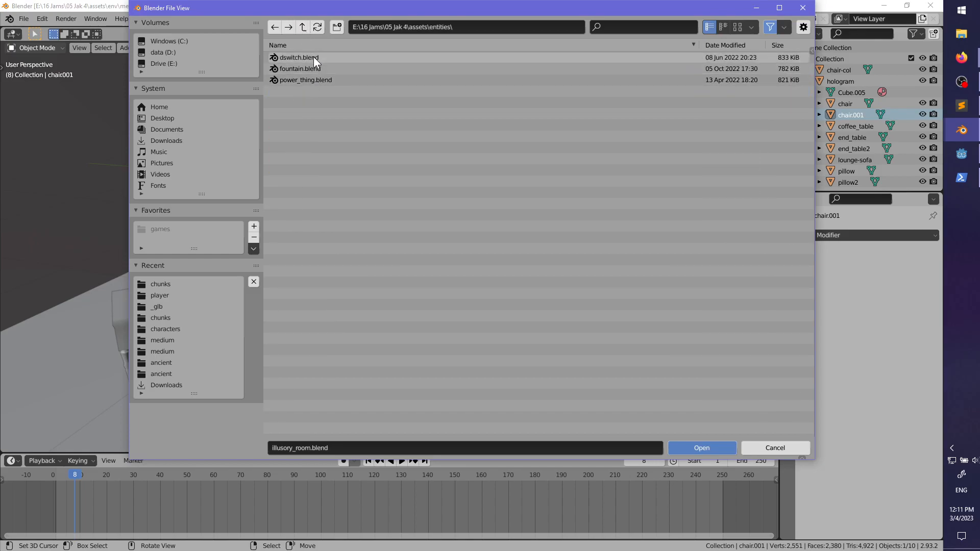
double_click(310, 79)
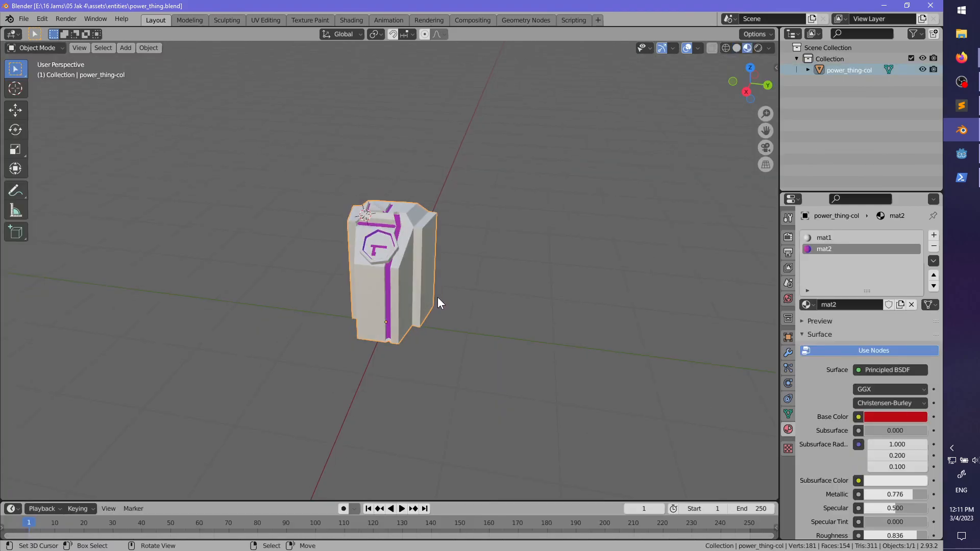
- Rename the power_thing-col object to power_thing-staticconv and save the Blender file
middle_click_drag(437, 302, 378, 254)
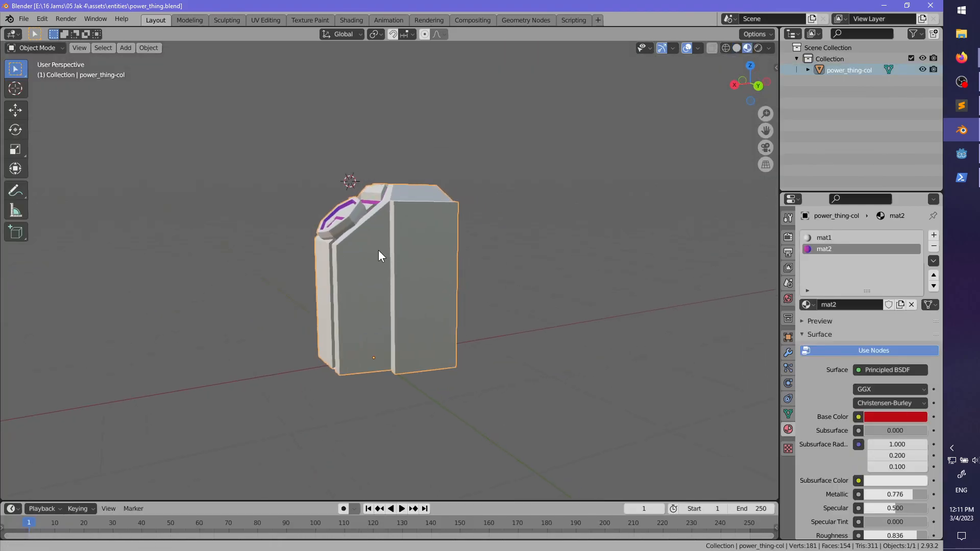
double_click(863, 69)
left_click(880, 71)
key("BackSpace")
key("BackSpace")
key("BackSpace")
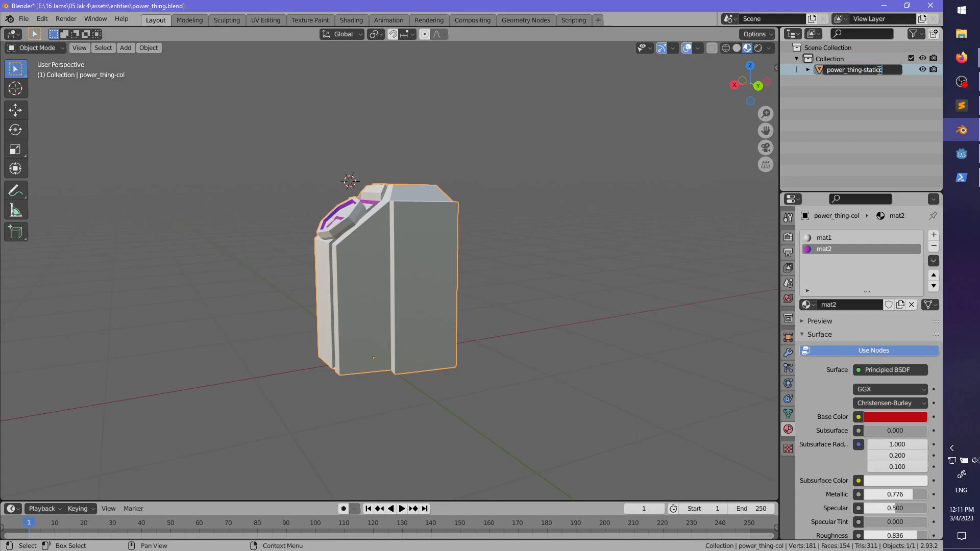
key("Return")
key("ctrl+s")
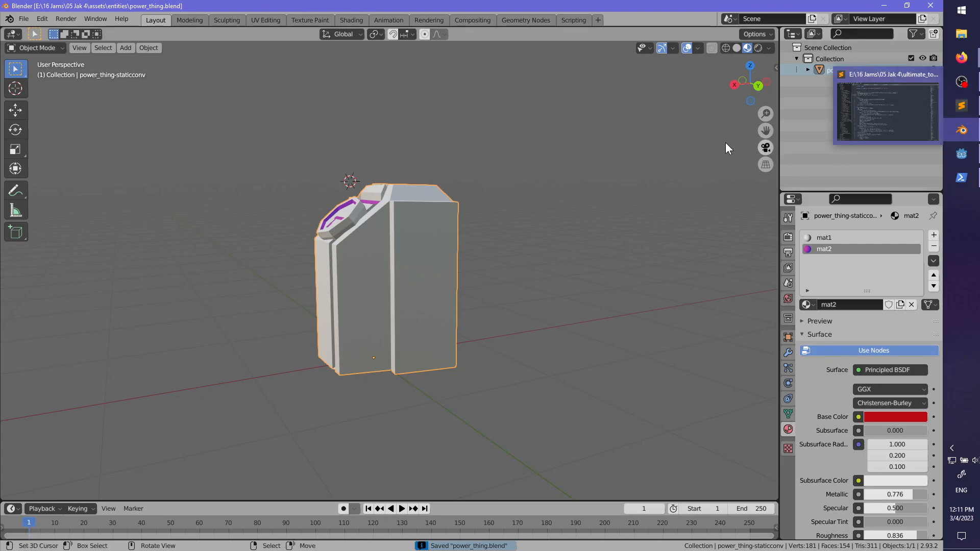
mouse_move(965, 155)
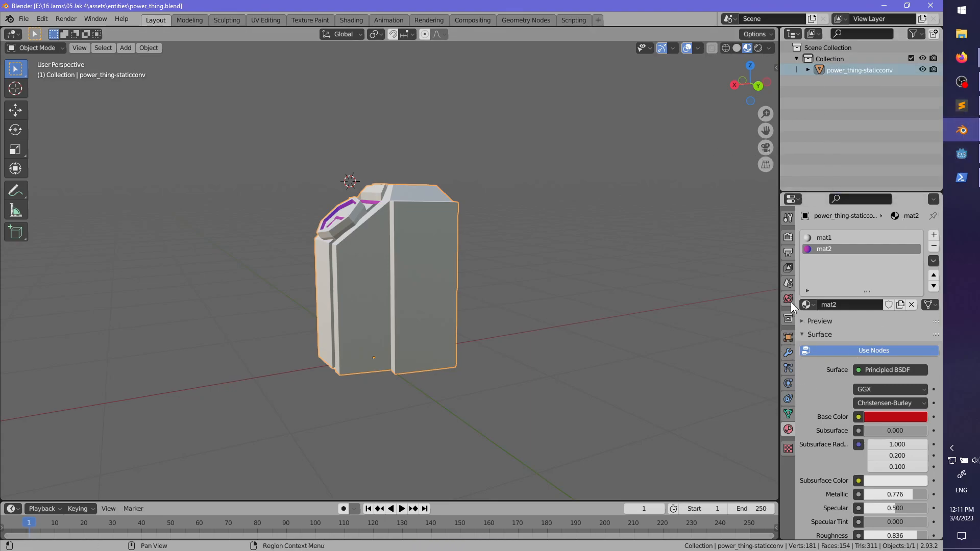
left_click(788, 284)
left_click(832, 451)
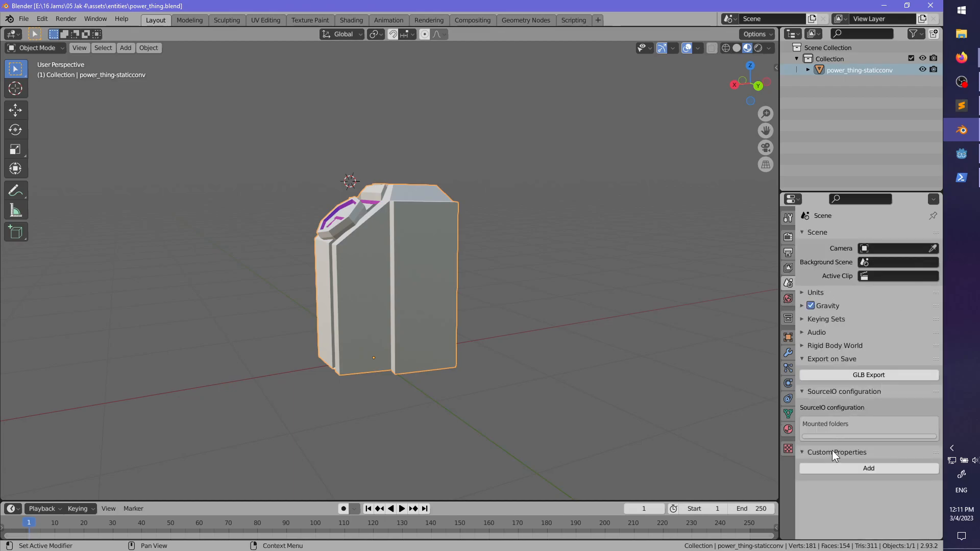
- Enable Auto Smooth on the power_thing-staticconv mesh, apply Shade Smooth to the object and save the Blender file
middle_click_drag(441, 280, 473, 311)
scroll(473, 310, "up", 4)
middle_click_drag(343, 280, 393, 290)
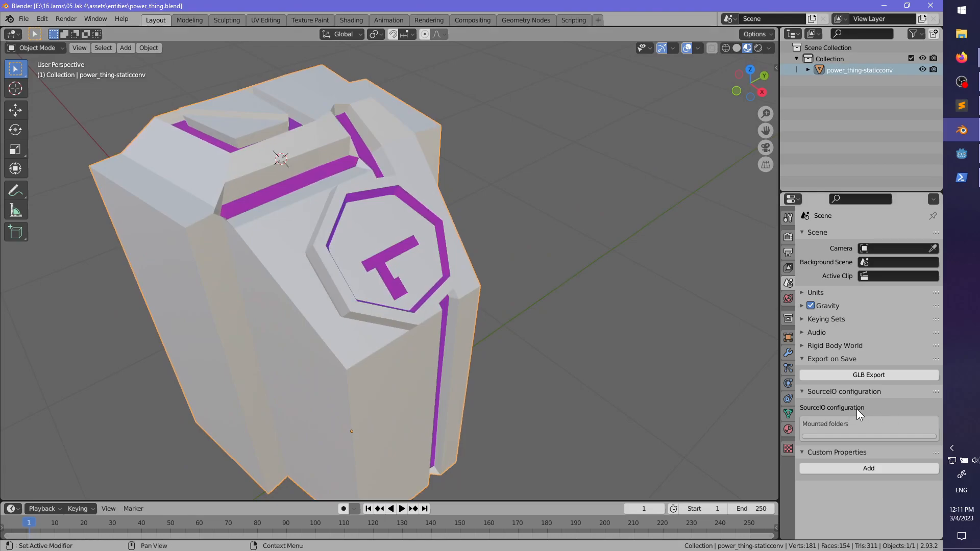
left_click(788, 414)
left_click(816, 423)
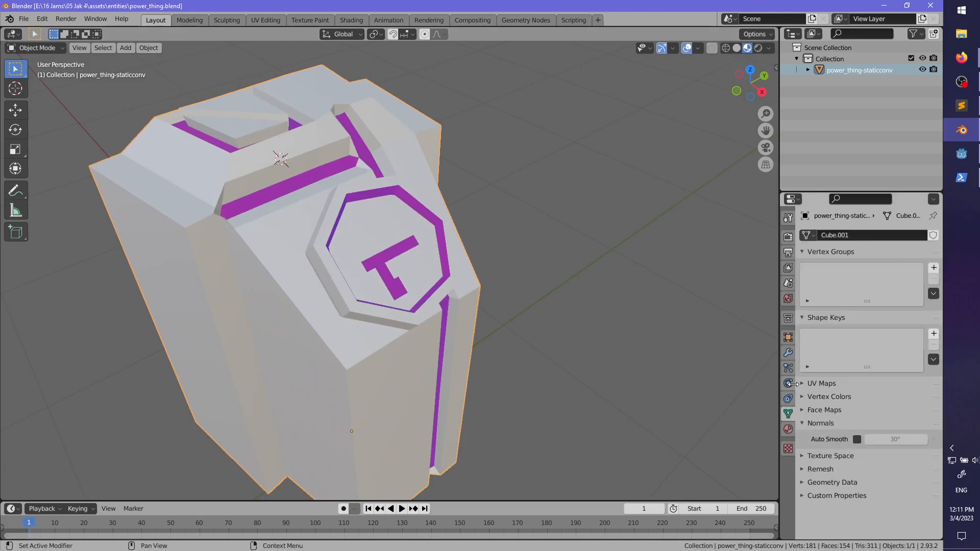
left_click(788, 353)
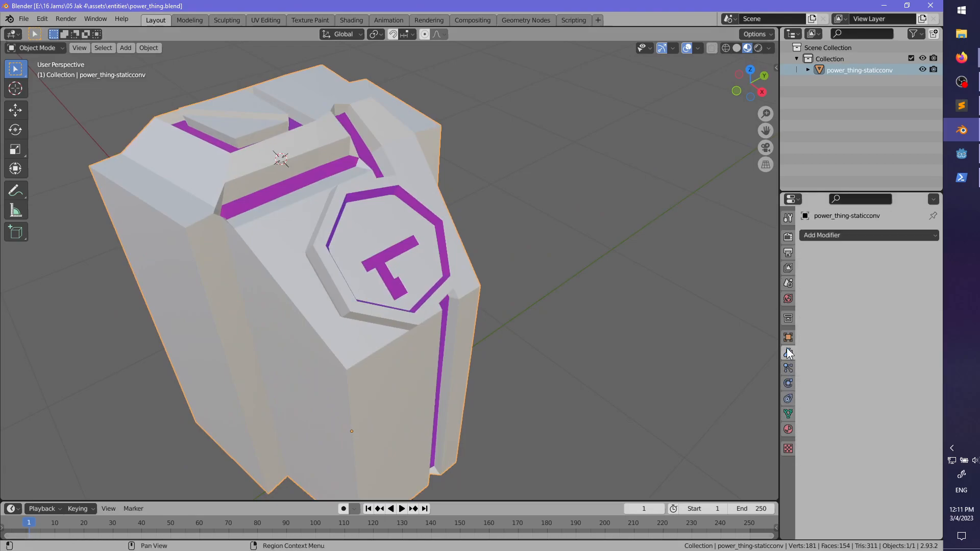
left_click(788, 413)
left_click(856, 439)
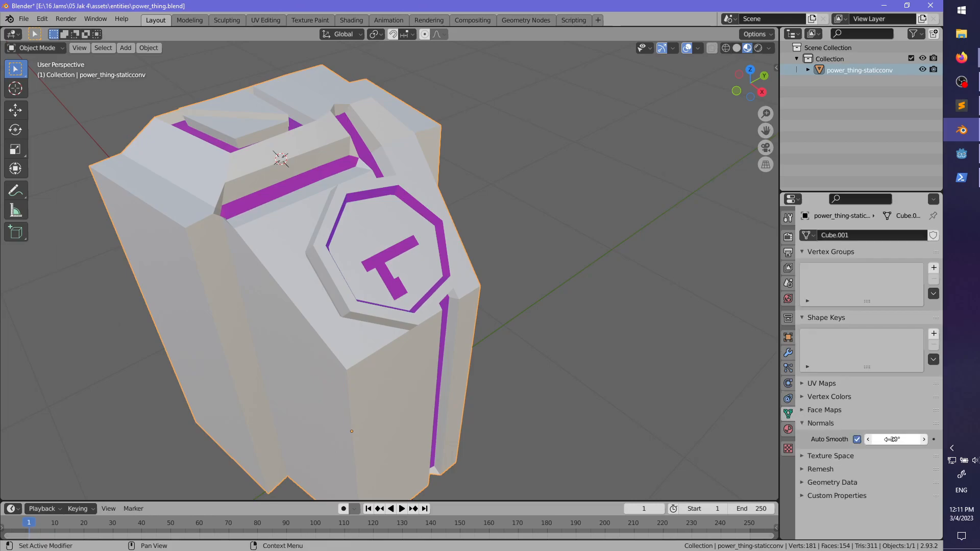
key("F3")
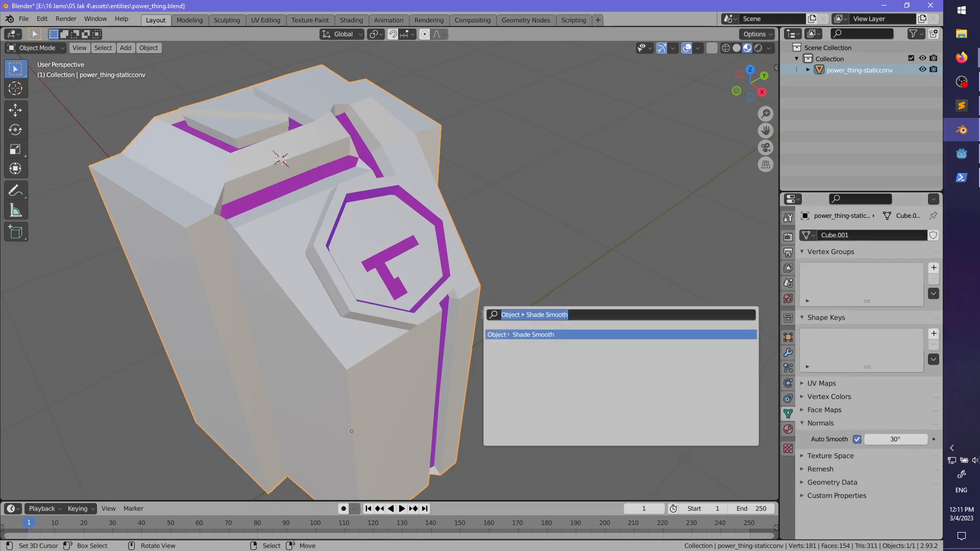
key("Return")
middle_click_drag(568, 284, 429, 326)
key("ctrl+s")
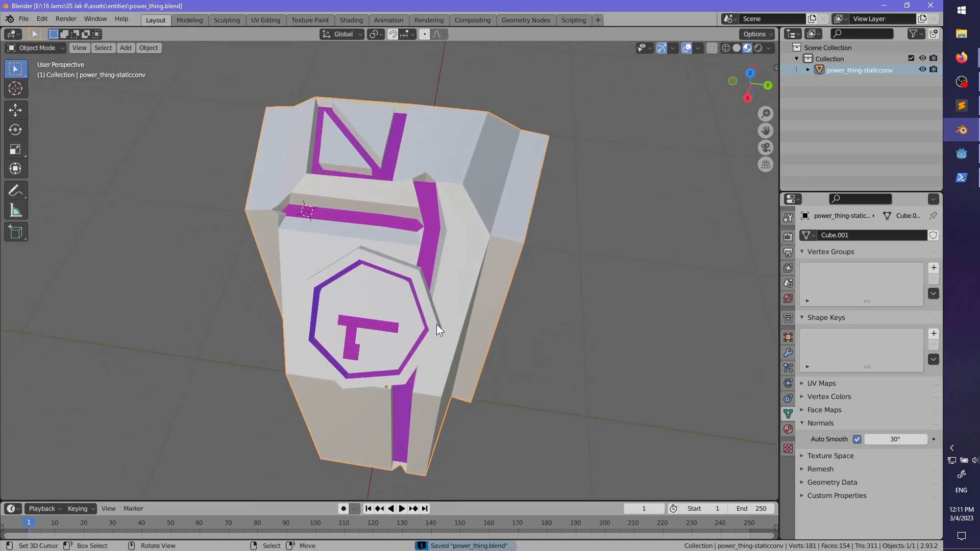
- Try removing the mat2 material slot from the power_thing object and undo the removal
left_click(788, 429)
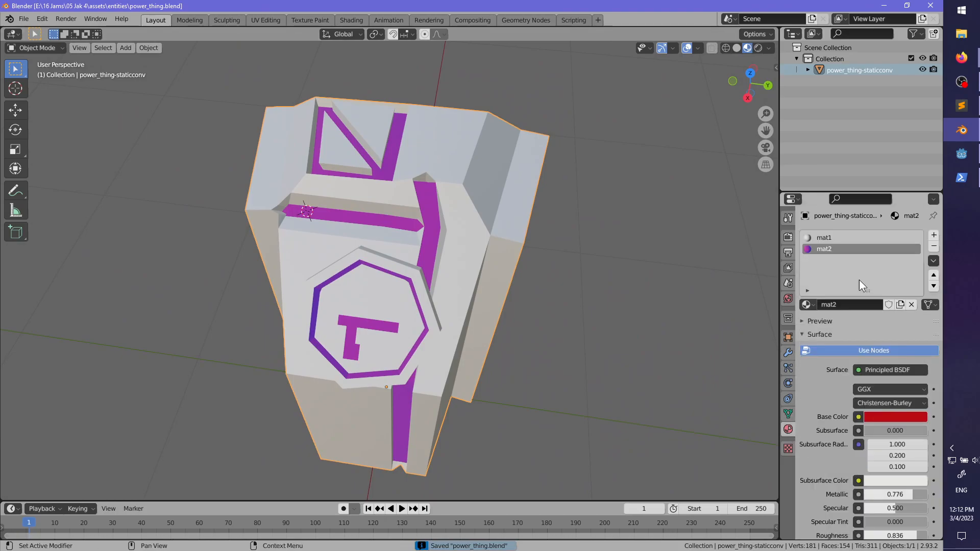
scroll(798, 387, "down", 2)
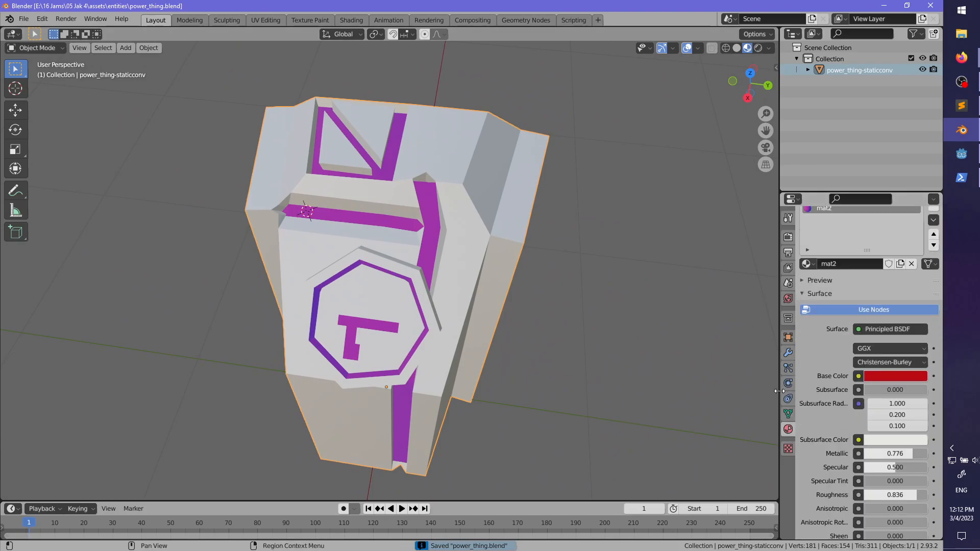
scroll(868, 310, "up", 2)
left_click(934, 246)
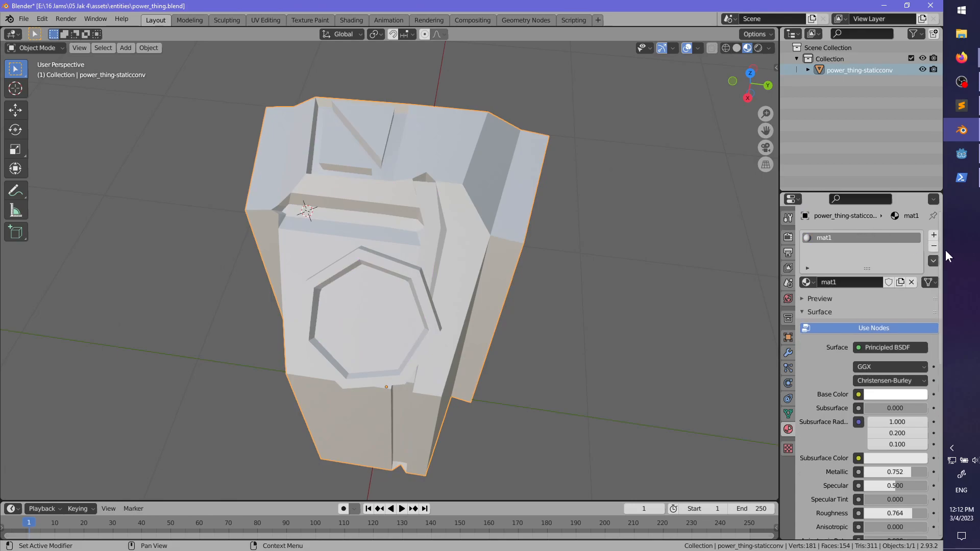
key("ctrl+z")
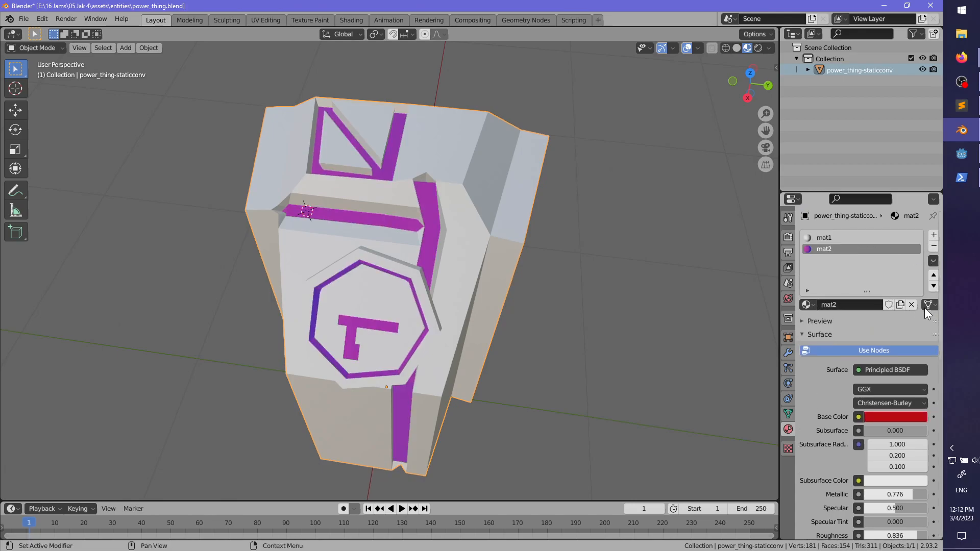
- Unlink mat2 and mat1 from their material slots, leaving both slots empty, and save the Blender file
left_click(912, 305)
left_click(846, 238)
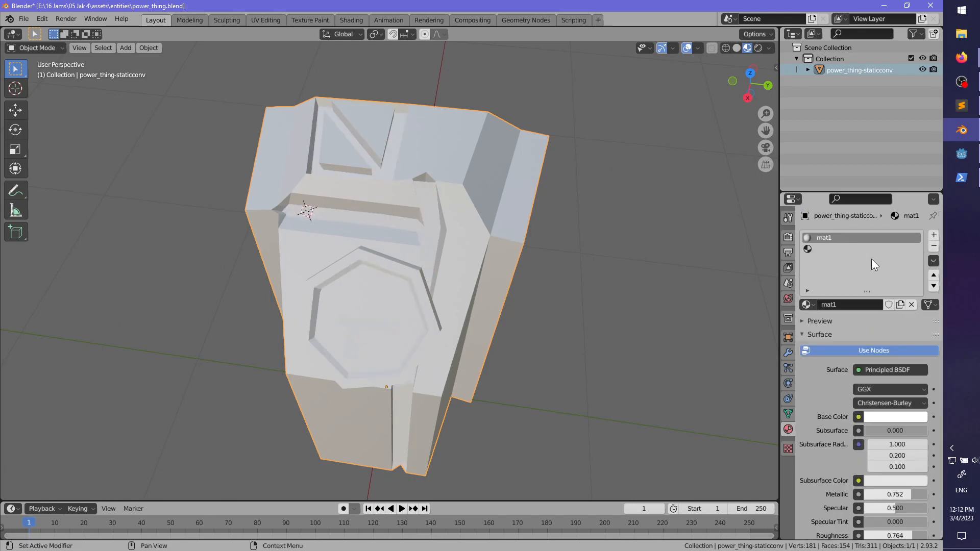
left_click(912, 307)
middle_click_drag(587, 305, 576, 264)
key("ctrl+s")
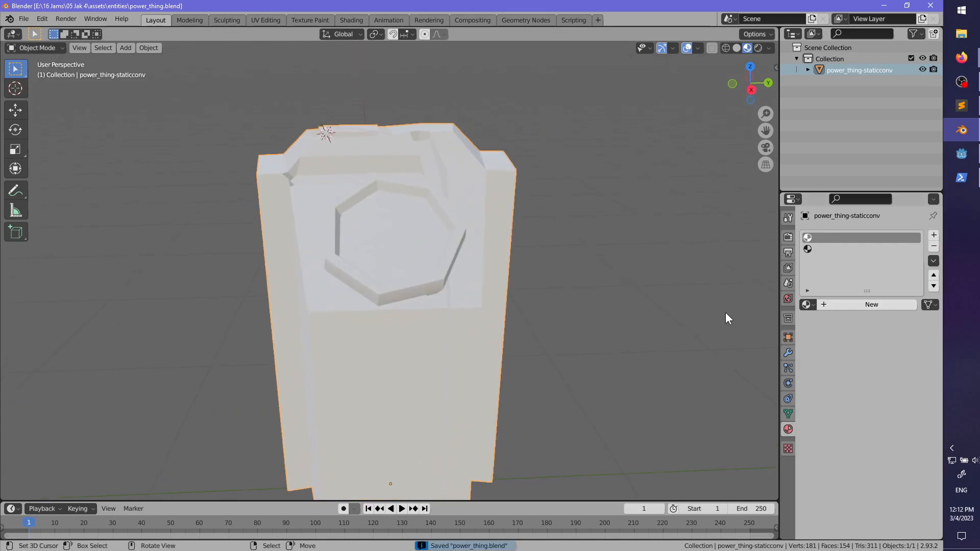
- Try different Auto Smooth angles on the mesh, set the angle back to 30° and save the Blender file
left_click(787, 414)
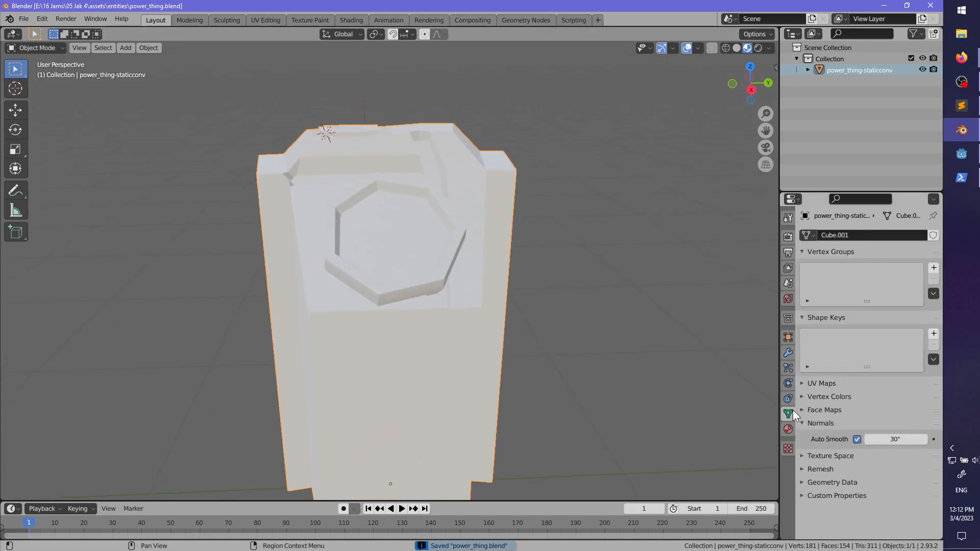
middle_click_drag(630, 327, 755, 387)
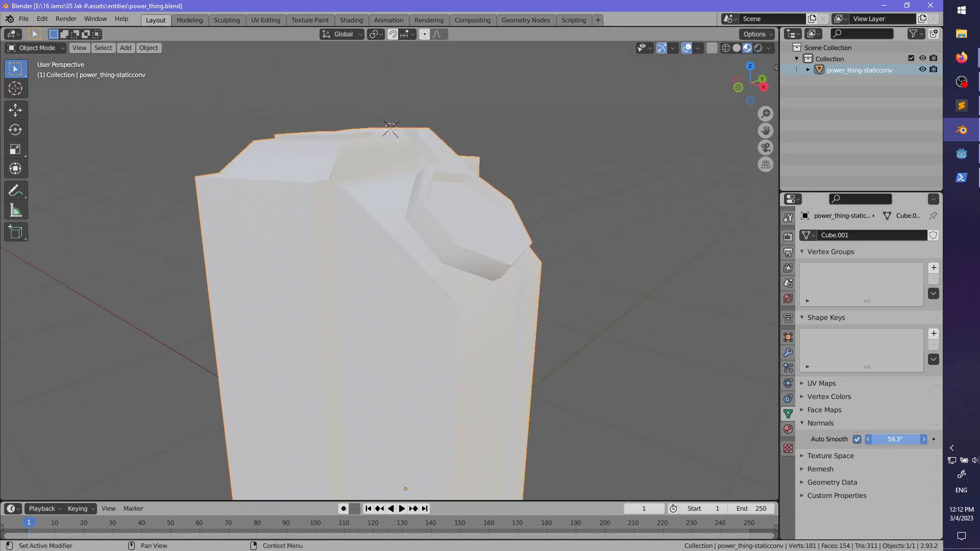
left_click_drag(899, 439, 888, 439)
left_click(899, 440)
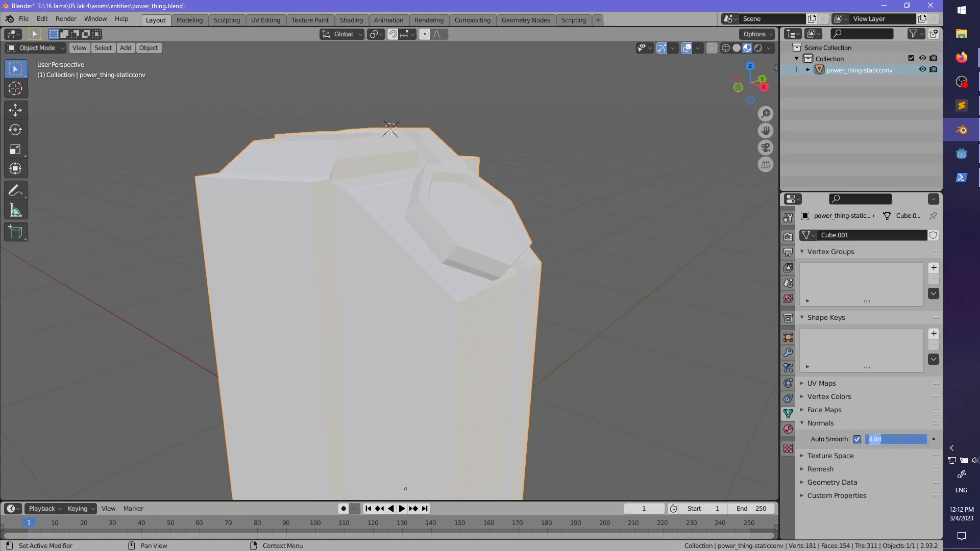
type("30")
key("Return")
middle_click_drag(663, 285, 551, 301)
key("ctrl+s")
- Export the scene on the GLB Export setting as power_thing.glb into the project\_glb\entities folder, overwriting the existing file
left_click(787, 427)
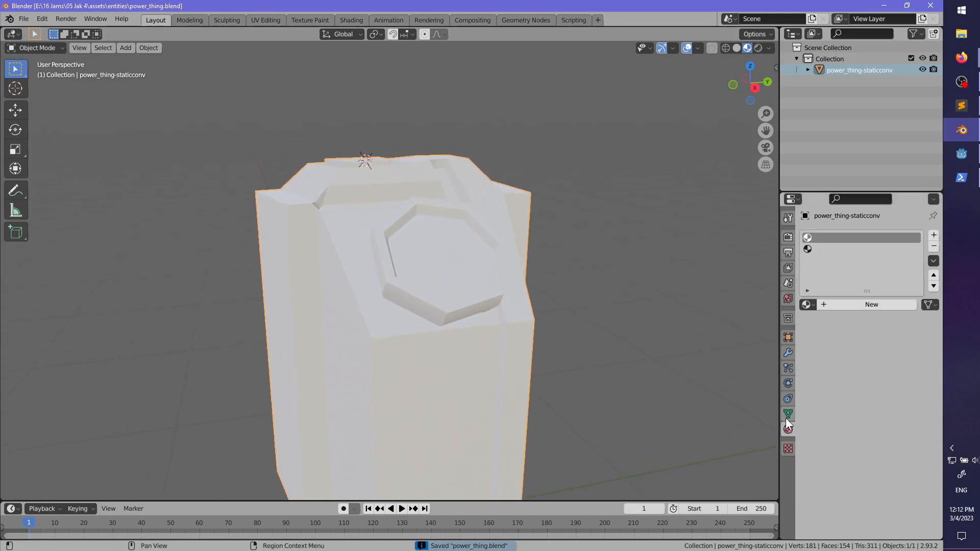
left_click(788, 282)
left_click(863, 374)
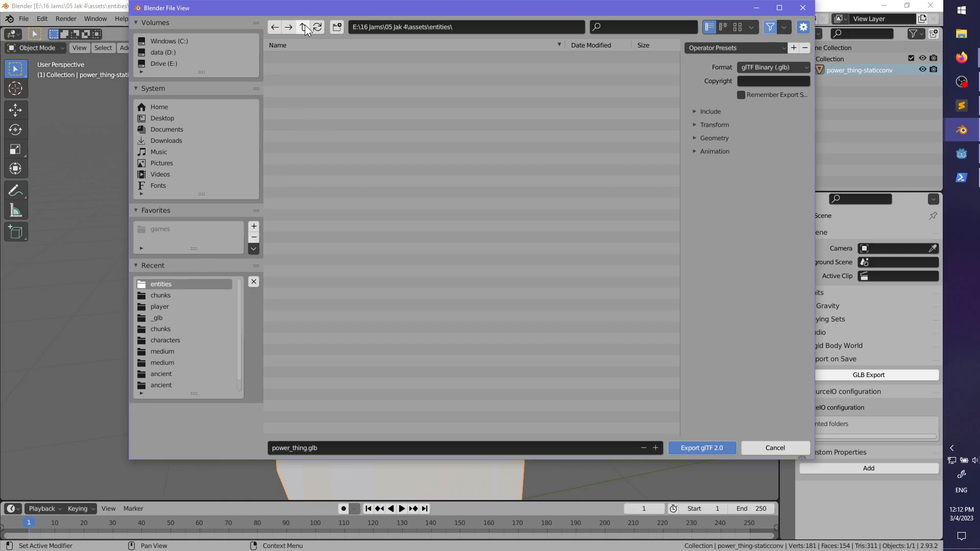
left_click(304, 27)
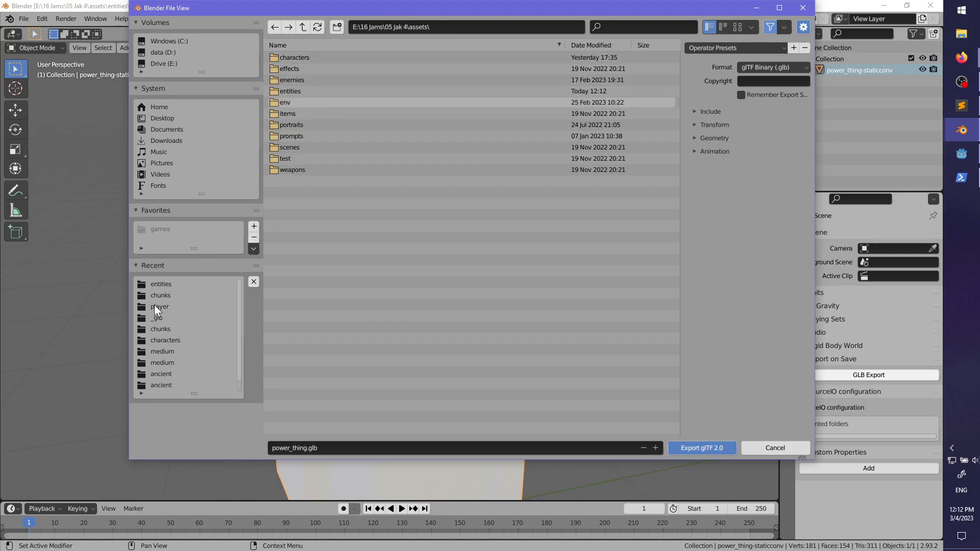
left_click(158, 317)
left_click(290, 92)
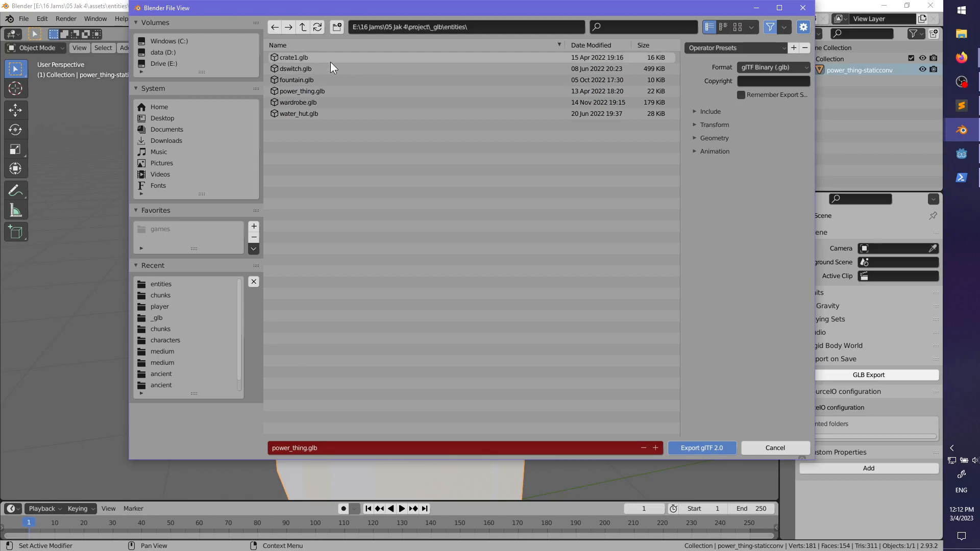
left_click(700, 449)
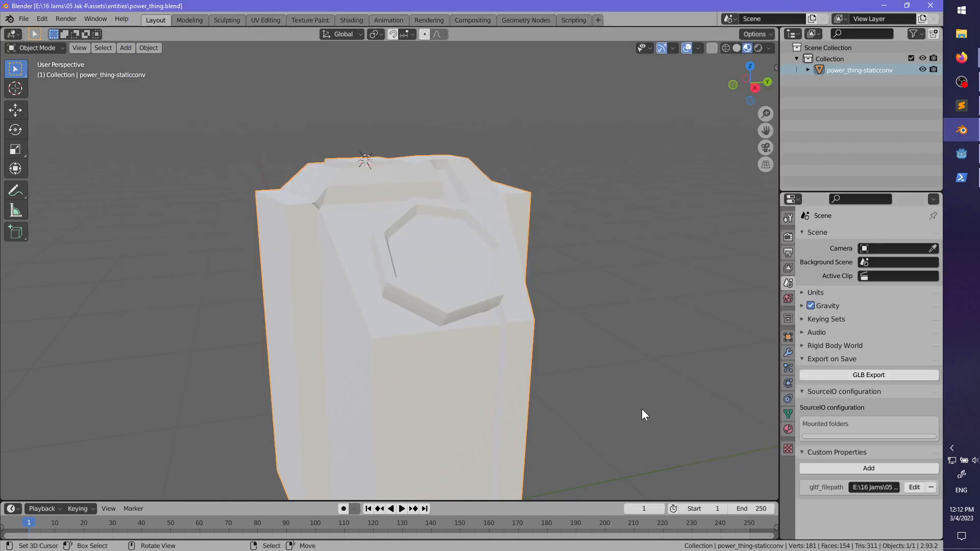
- Switch to Godot, save and close all open scenes, reopen power_thing.tscn and examine the reimported model
left_click(969, 149)
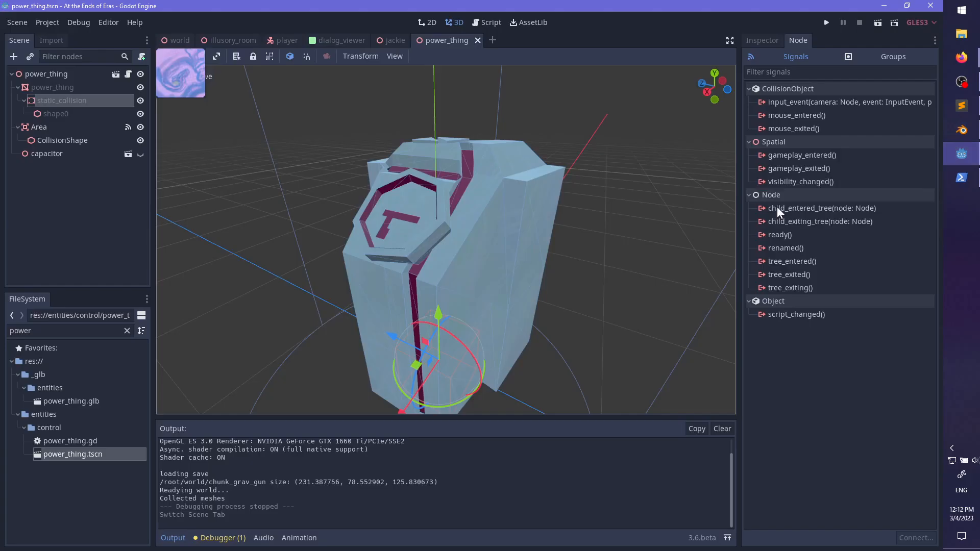
key("ctrl+s")
right_click(440, 40)
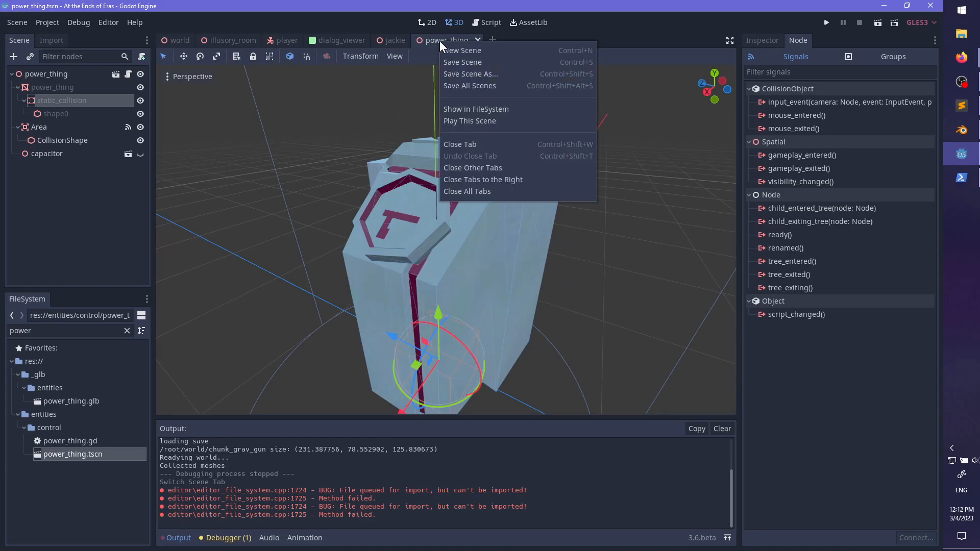
left_click(449, 250)
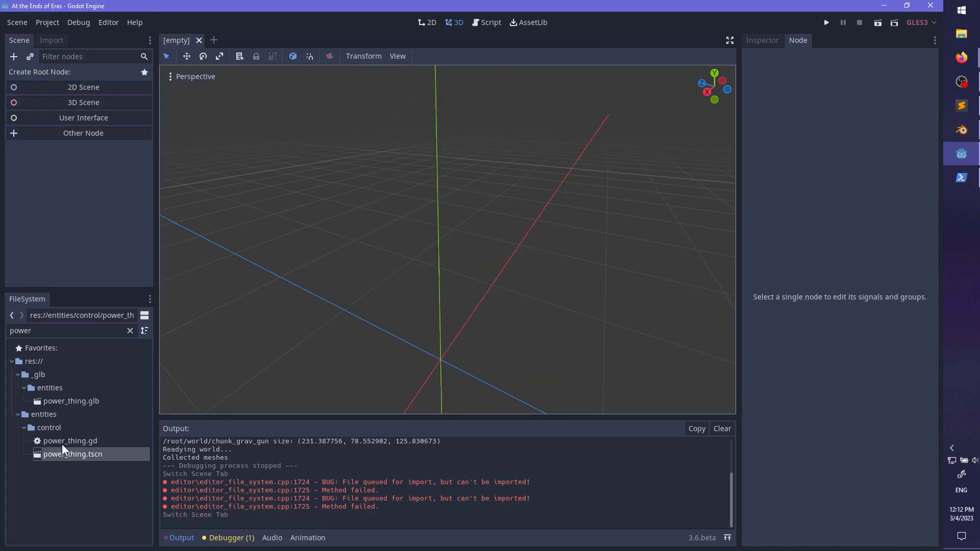
double_click(73, 454)
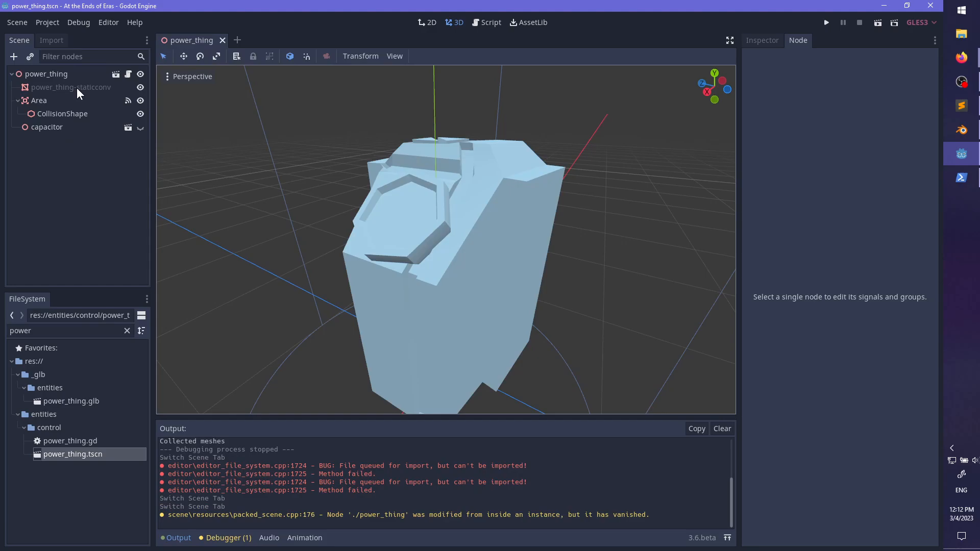
middle_click_drag(363, 210, 234, 54)
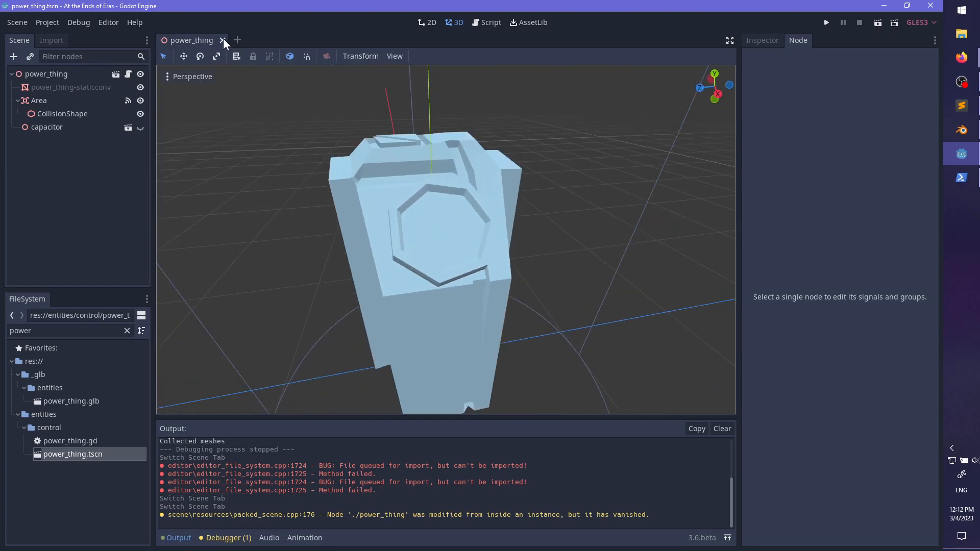
- Close the power_thing scene, switch to Blender, rename the object to power_thing-convstatic and save the file
left_click(223, 39)
left_click(961, 130)
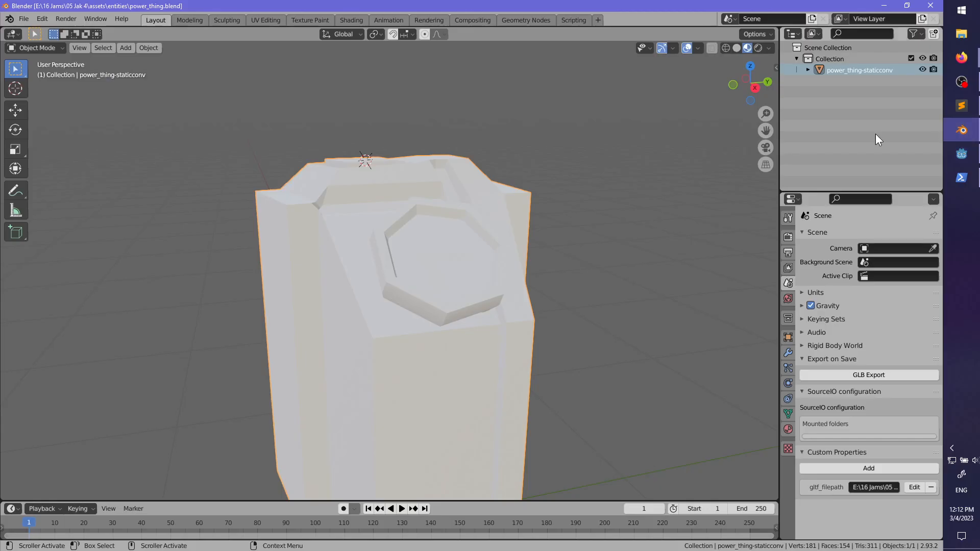
double_click(862, 69)
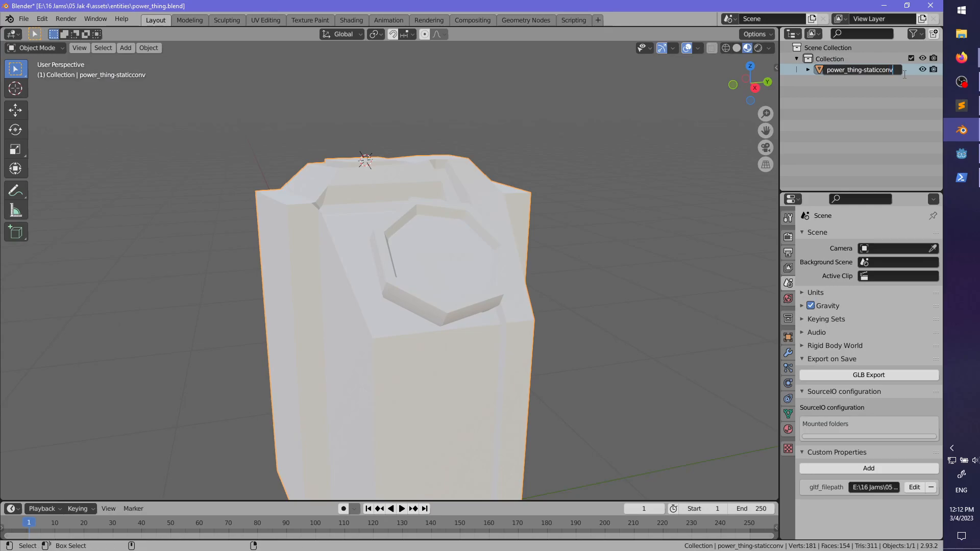
key("ctrl+BackSpace")
type("convstatic")
key("Return")
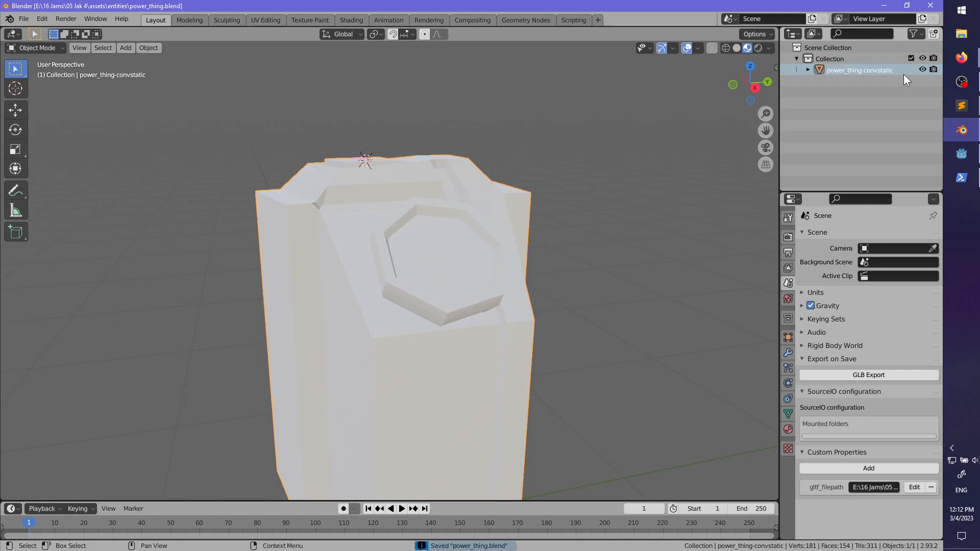
- Switch to Godot, reopen power_thing.tscn and show the Material properties of its mesh node
key("alt+Tab")
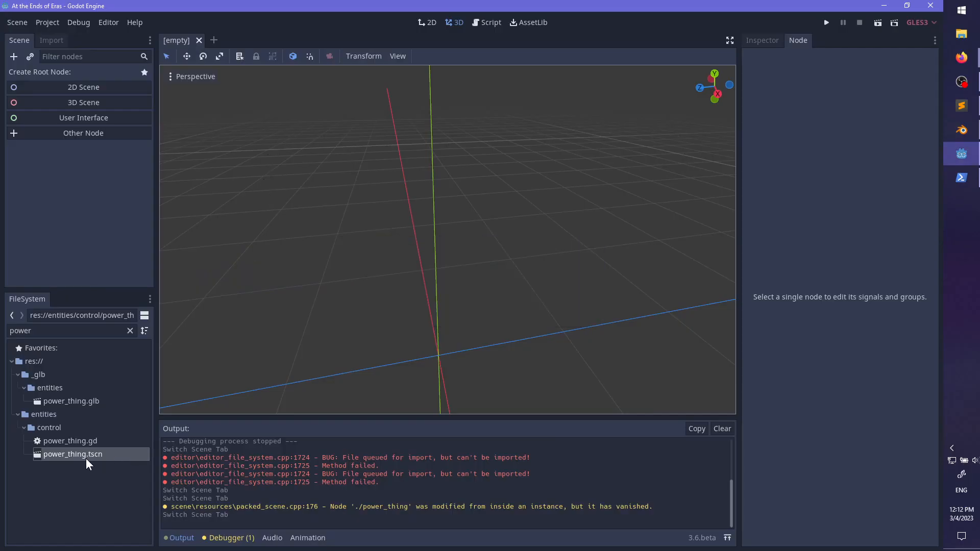
double_click(86, 459)
mouse_move(347, 220)
middle_mouse_down()
mouse_move(296, 207)
mouse_move(495, 192)
mouse_move(597, 214)
mouse_move(532, 172)
mouse_move(409, 237)
mouse_move(347, 202)
middle_mouse_up()
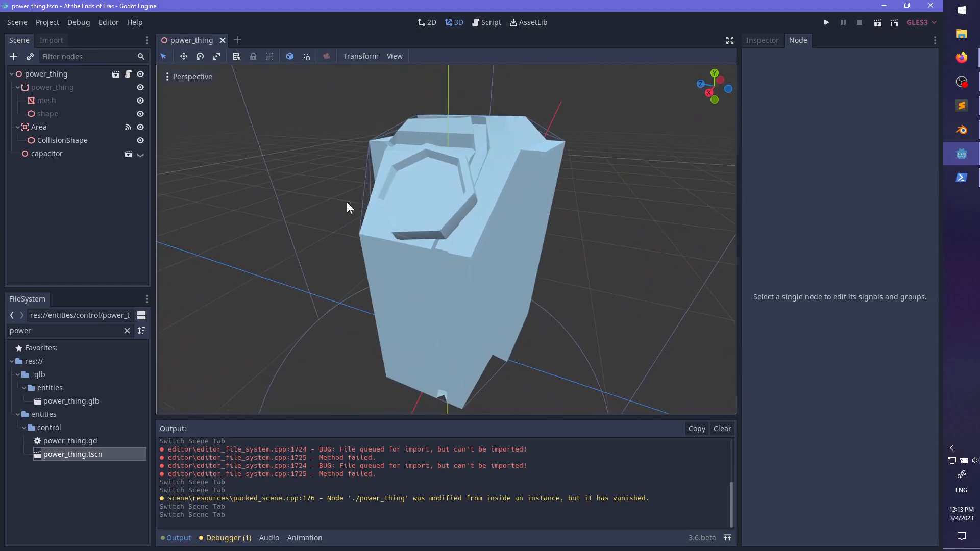
left_click(47, 101)
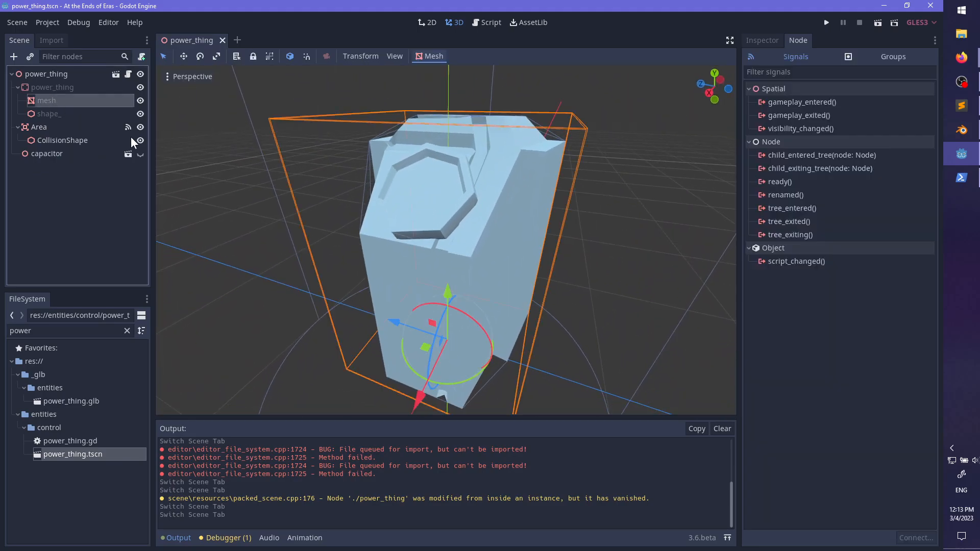
left_click(762, 41)
left_click(803, 189)
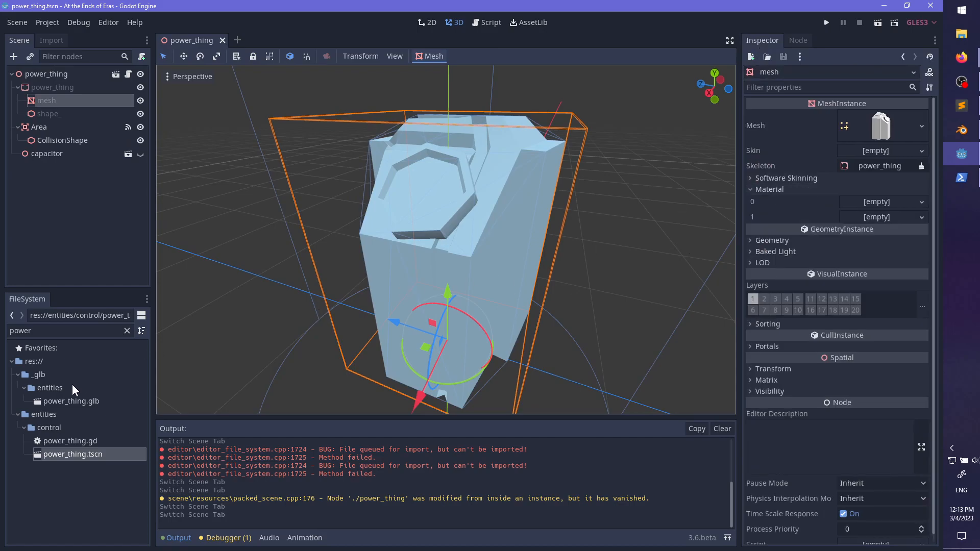
- Find the gem materials in the project files and assign gem_emissive.tres to material slot 1 of the power_thing mesh
left_click(88, 326)
key("BackSpace")
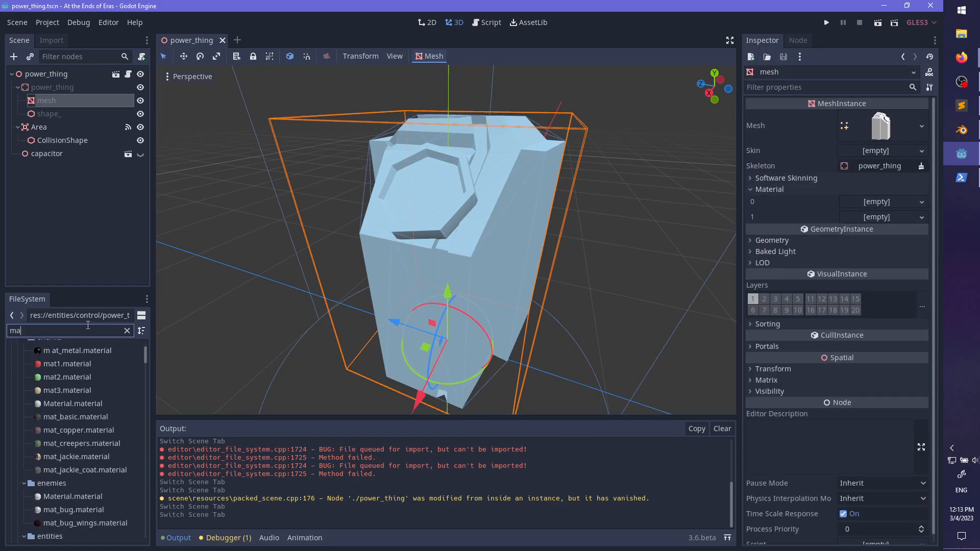
type("gem")
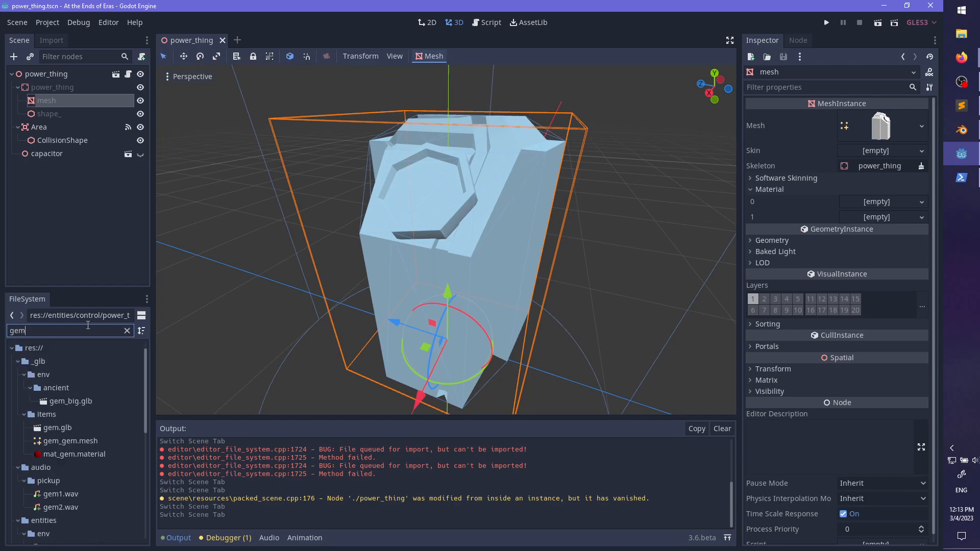
scroll(80, 483, "down", 10)
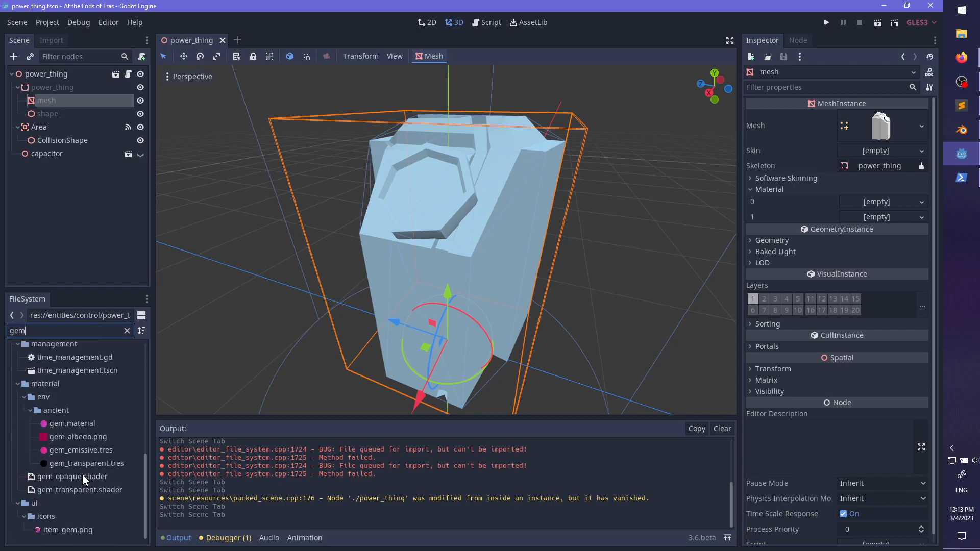
left_click_drag(65, 448, 863, 228)
- Assign white_metal.material from the ancient materials folder to the mesh's material slot 0 and save the scene
left_click(127, 331)
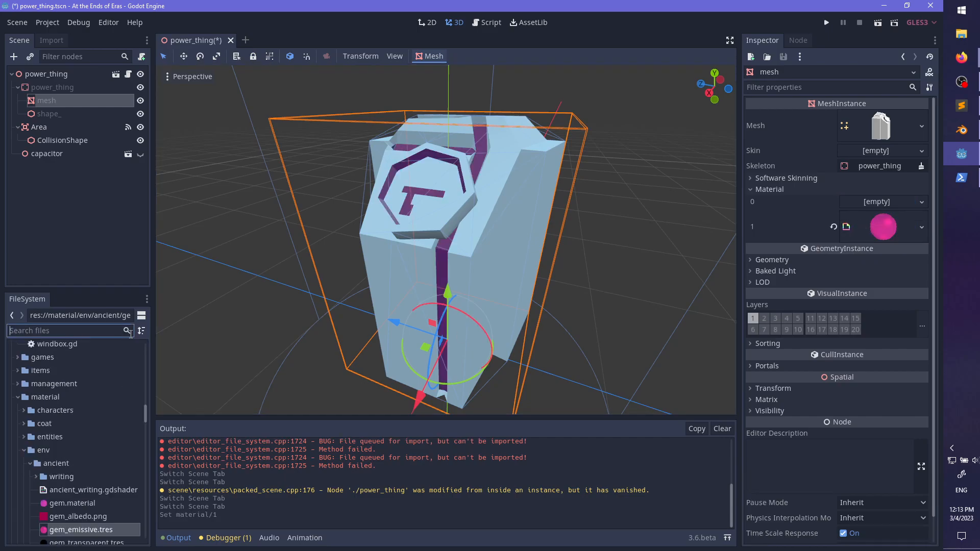
scroll(72, 485, "down", 2)
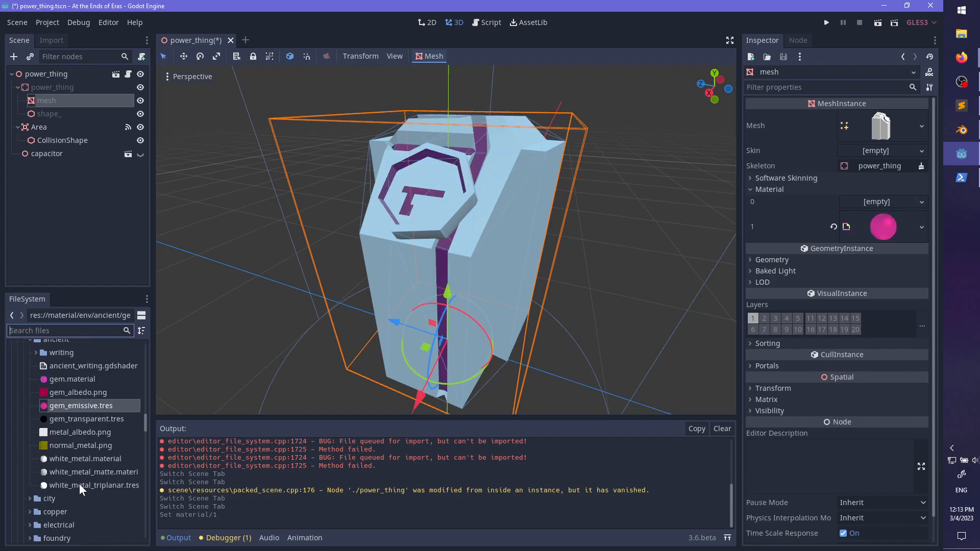
left_click_drag(82, 459, 878, 212)
middle_click_drag(627, 248, 474, 237)
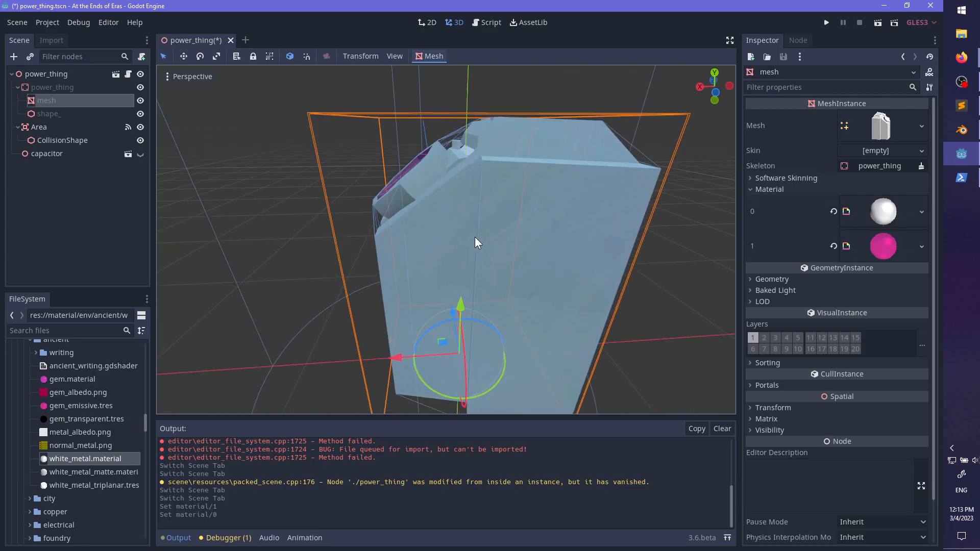
key("ctrl+s")
middle_click_drag(376, 252, 446, 257)
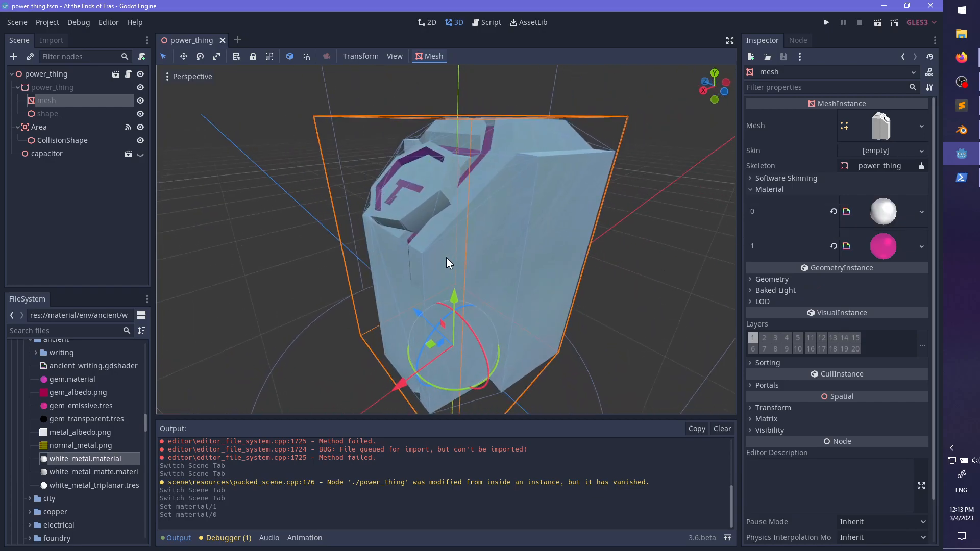
- Run the project and bring the character through the white building's opening to the power_thing
key("F5")
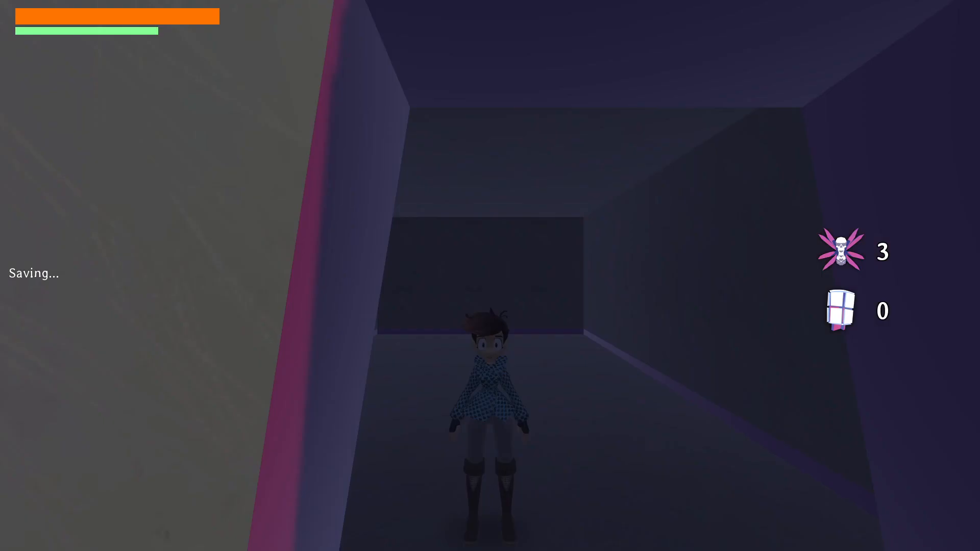
key("w")
key("w")
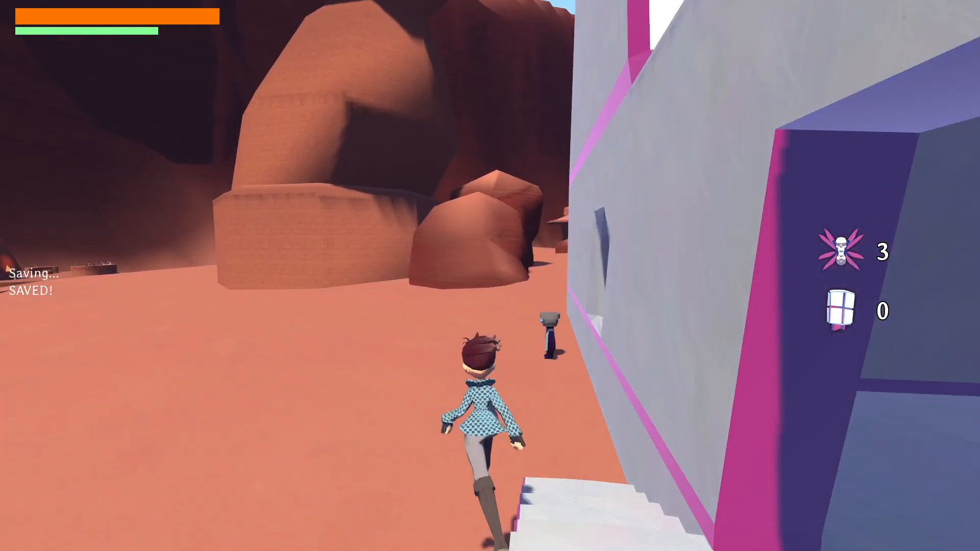
key("d")
key("a")
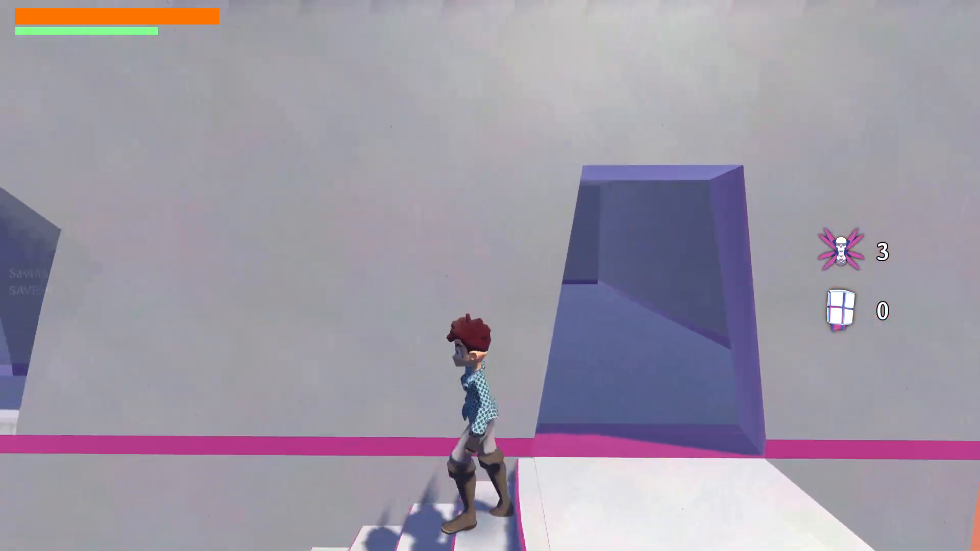
key("w")
key("space")
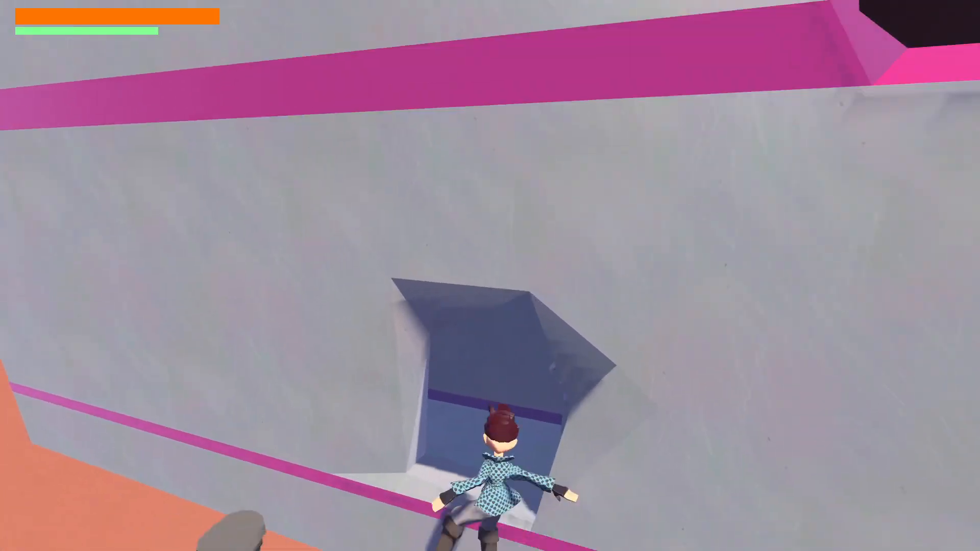
key("w")
key("space")
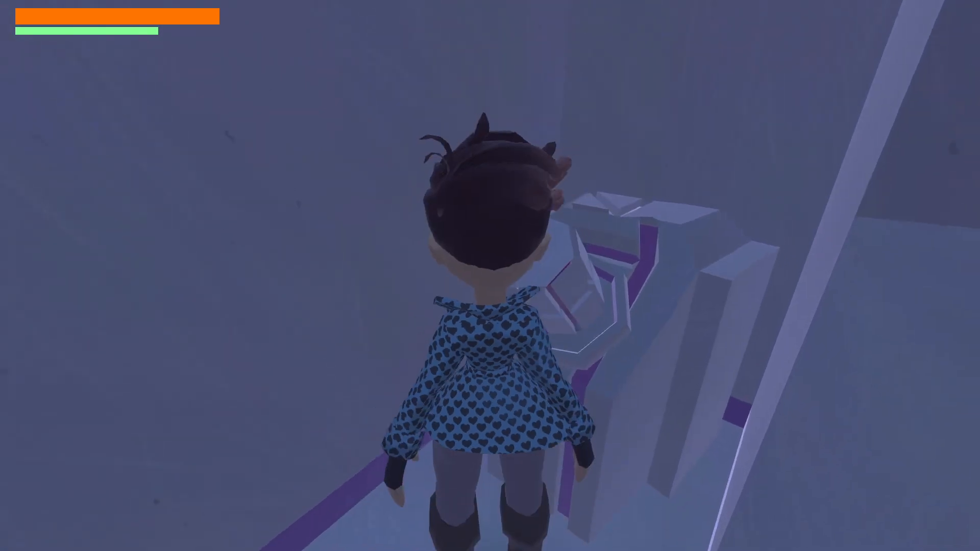
- Examine the power_thing and the narrow alcove around it in the running game from several camera angles
key("space")
key("s")
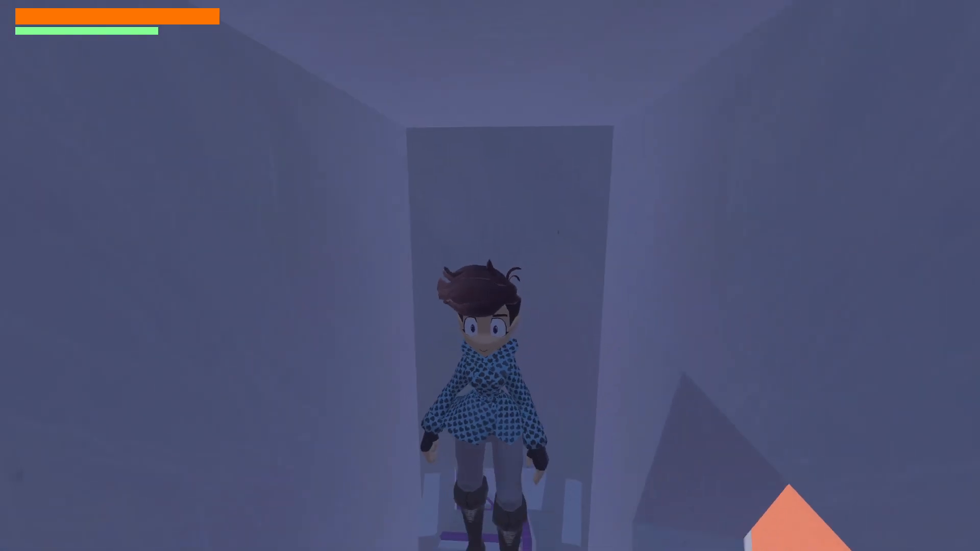
key("w")
key("s")
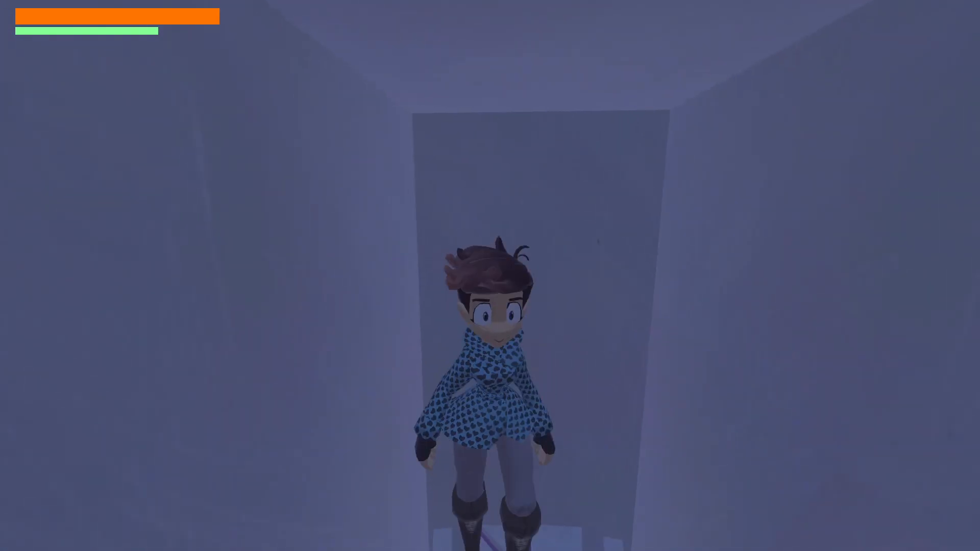
key("w")
key("s")
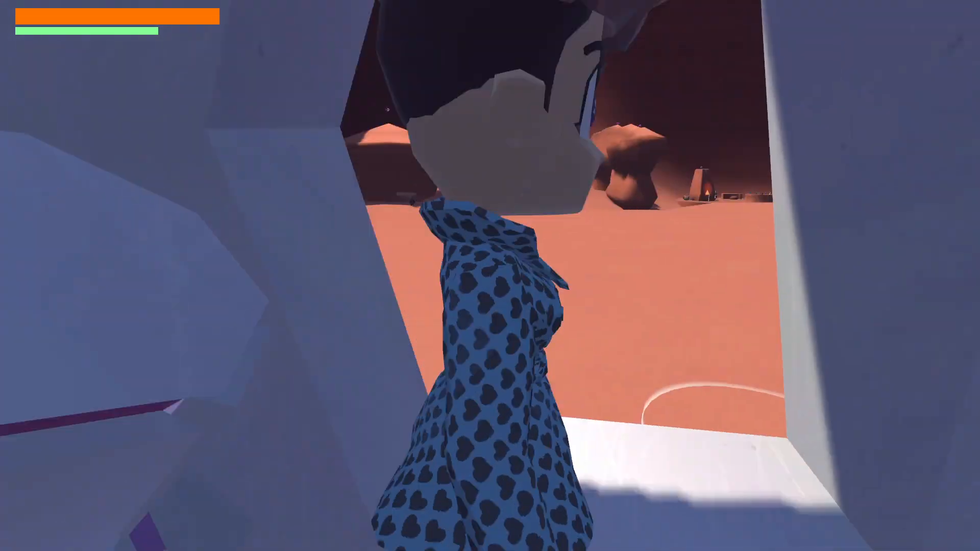
key("w")
key("space")
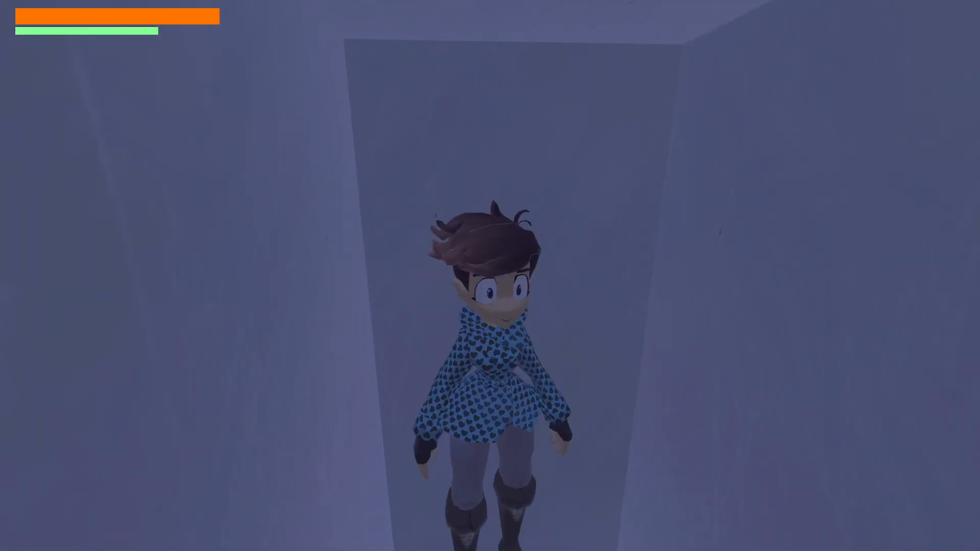
- Move the character through the interior to the chair by the glowing ring, sit down and get up again
key("w")
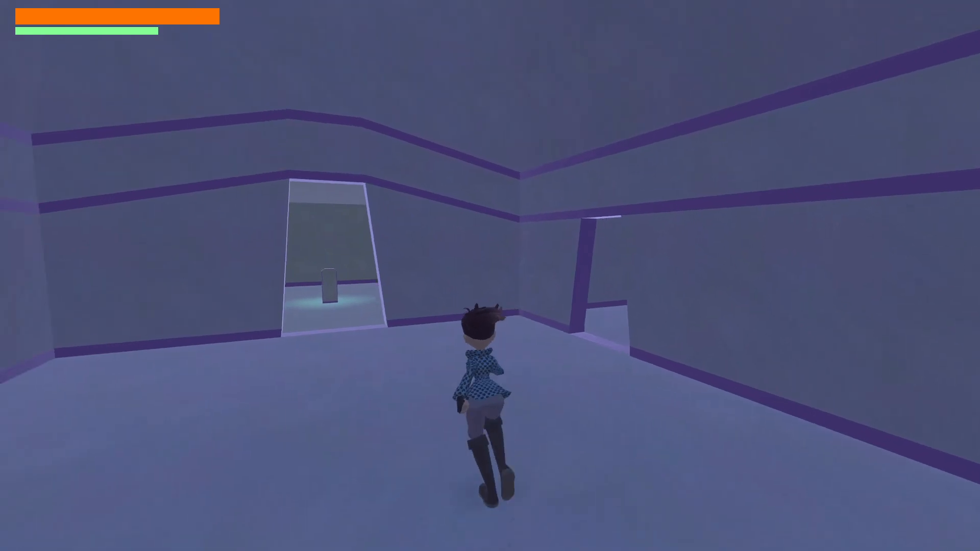
key("a")
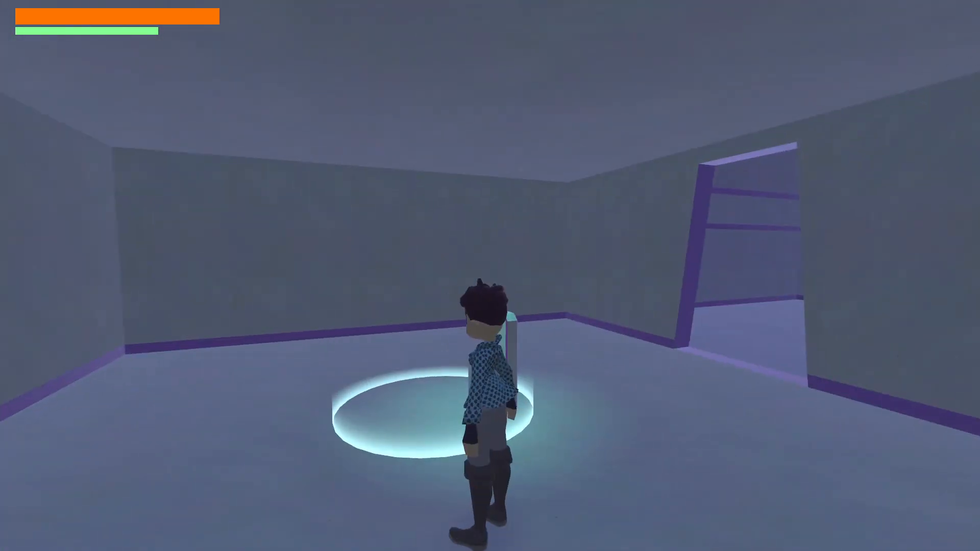
key("w")
key("a")
key("space")
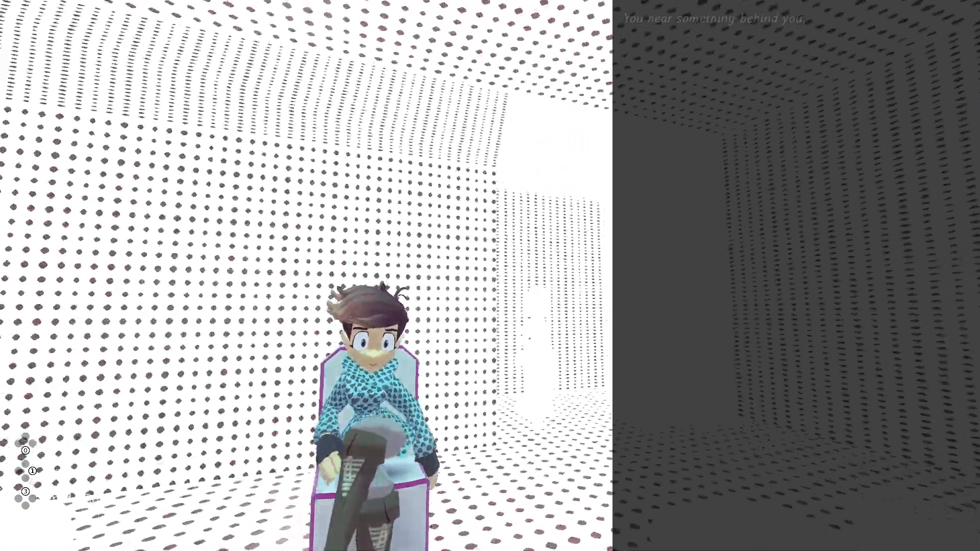
key("Escape")
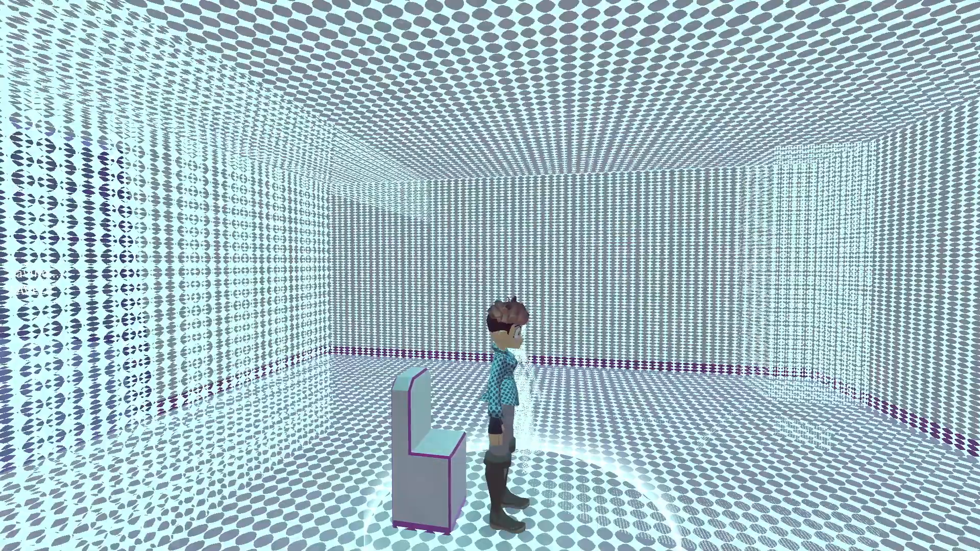
- Take the character out of the building and climb onto its roof to test the exterior
key("w")
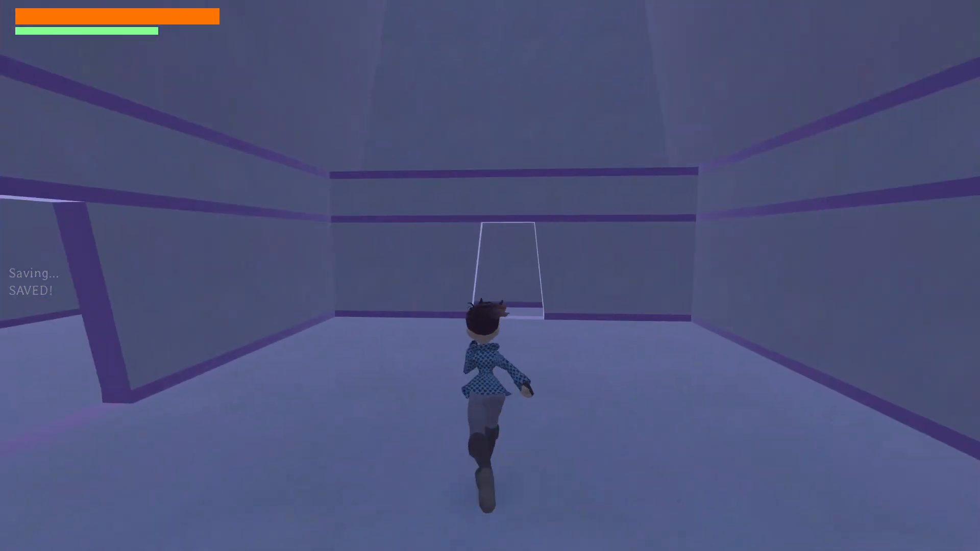
key("w")
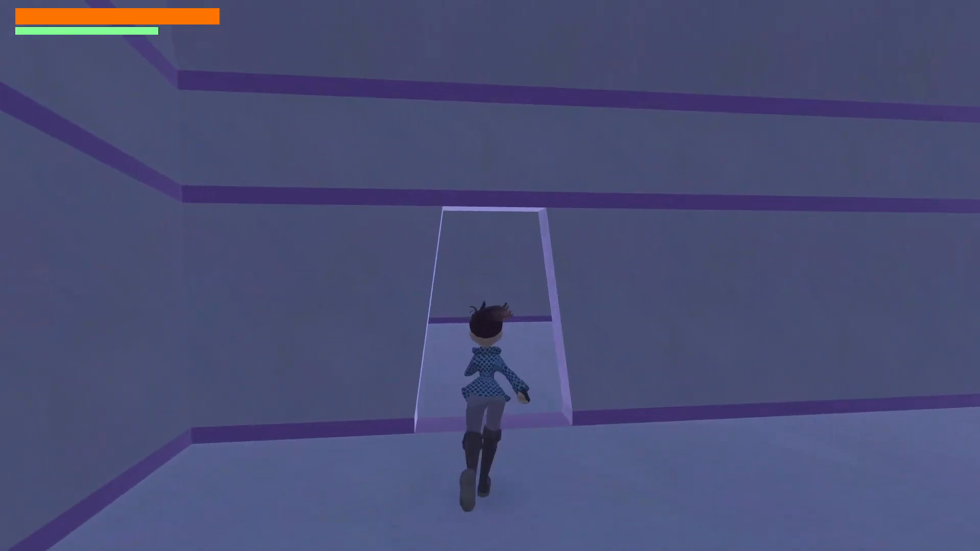
key("w")
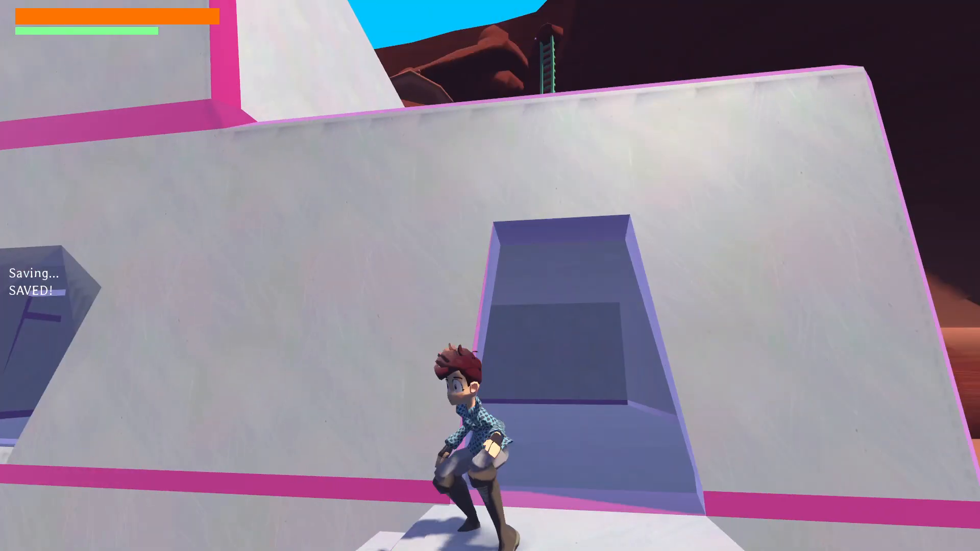
key("space")
key("space")
key("w")
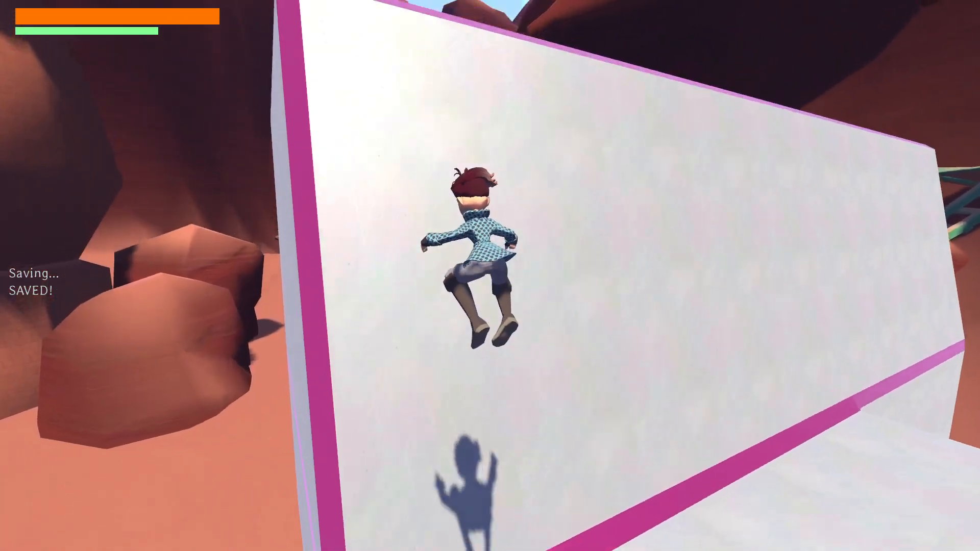
key("w")
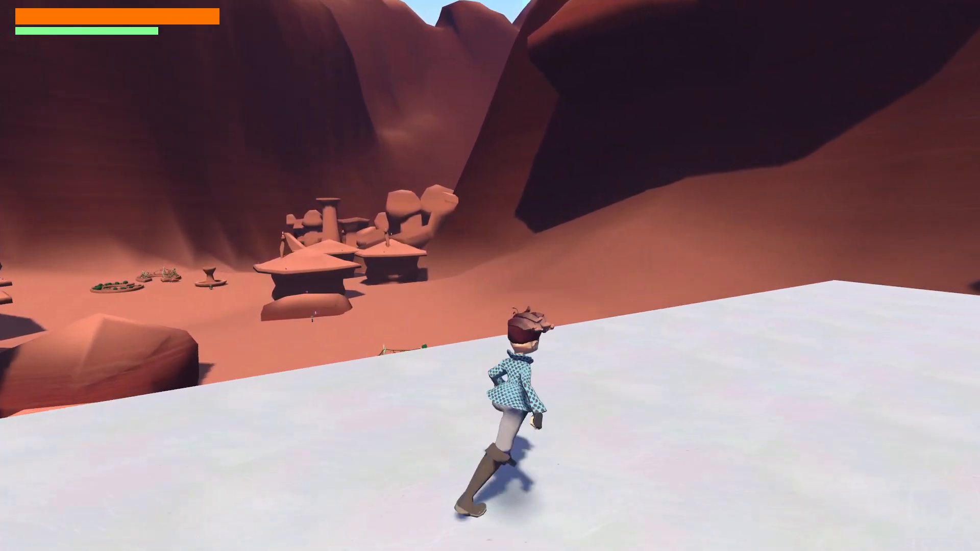
key("w")
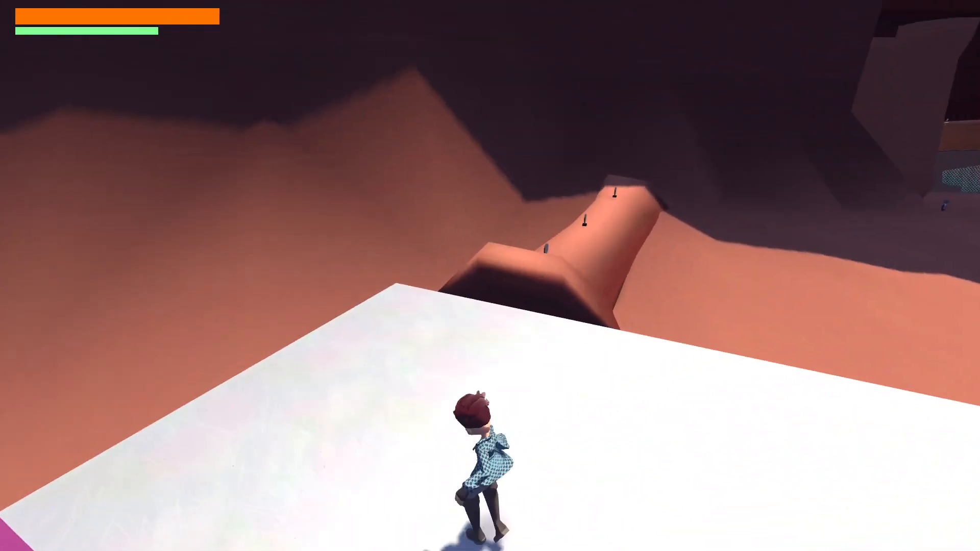
- Test the jump from the roof onto the long rock column and back up to the roof
key("w")
key("space")
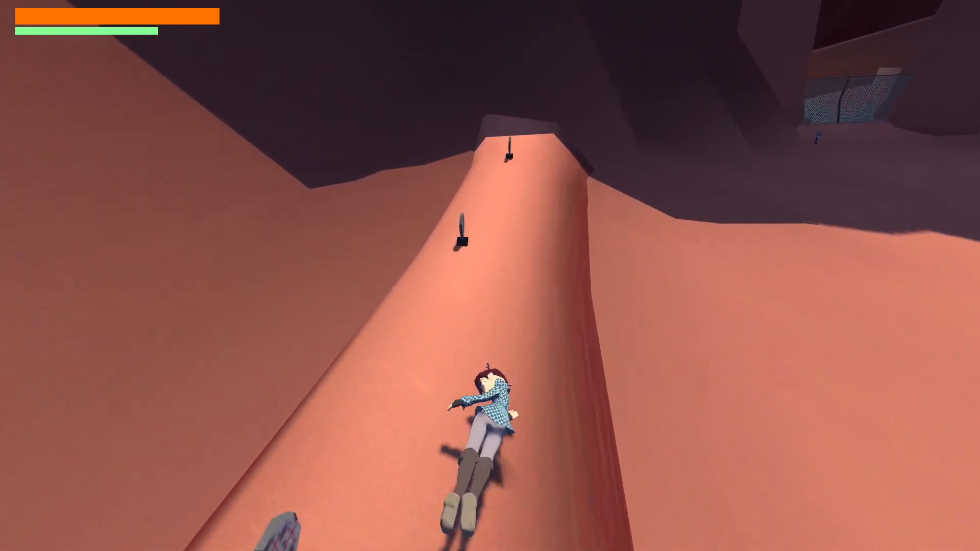
key("w")
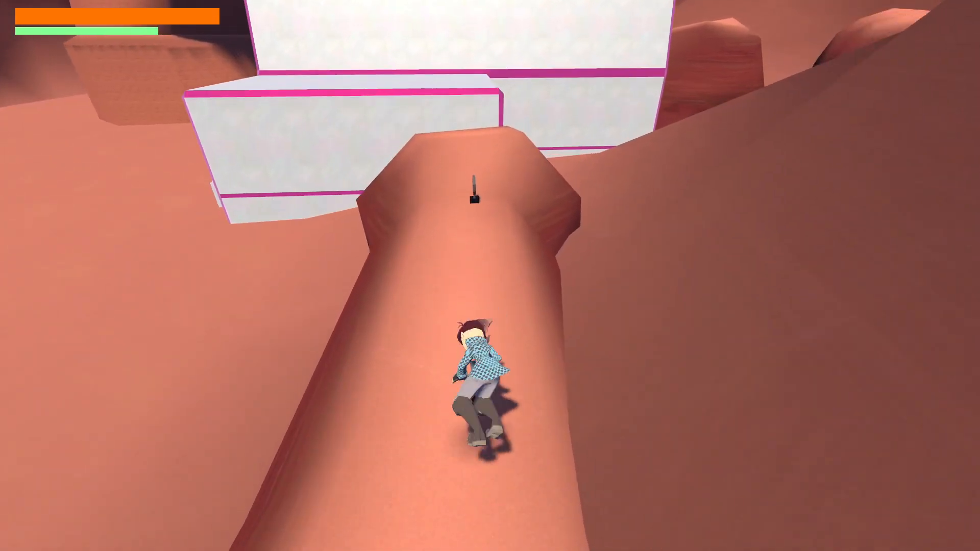
key("space")
key("w")
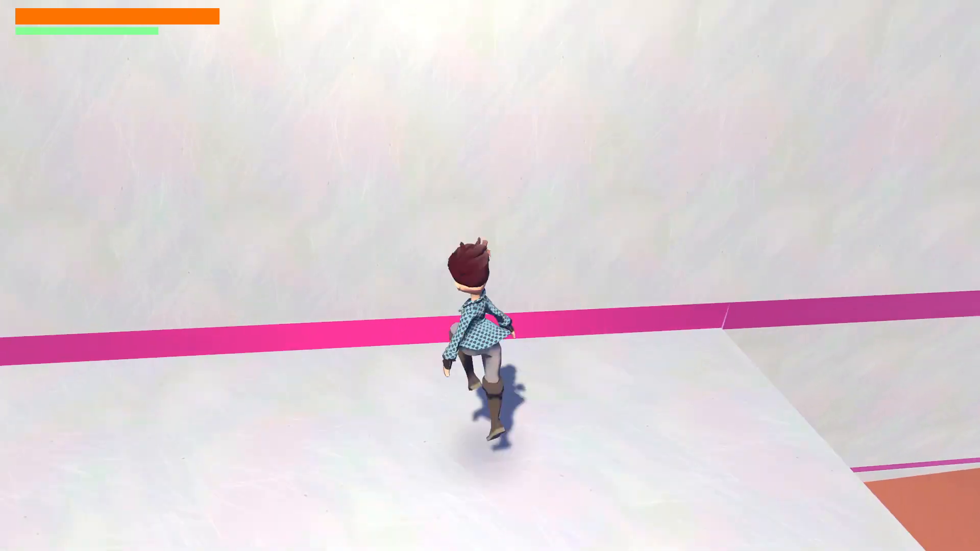
key("space")
key("w")
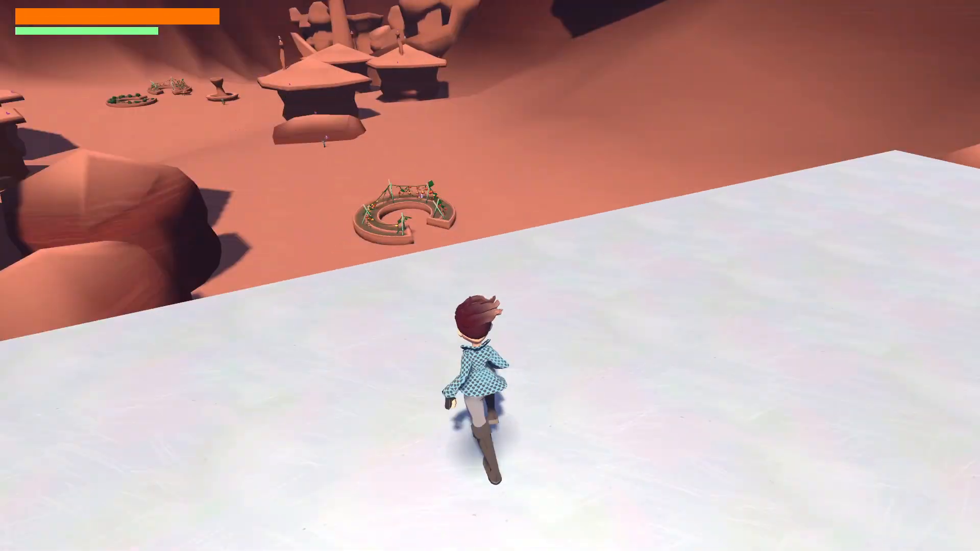
- Cross the rock column and roof once more, and jump on to the boulder near the green ladder
key("space")
key("w")
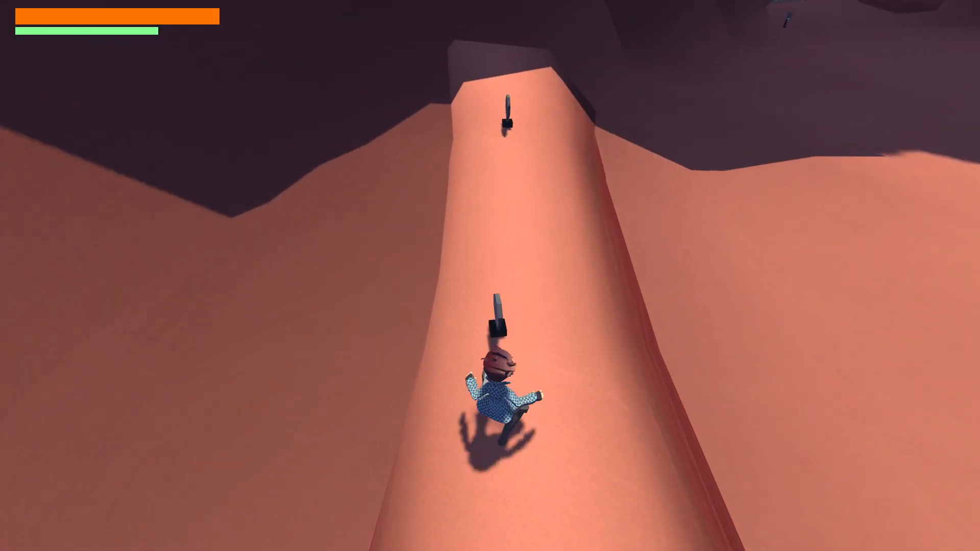
key("shift")
key("w")
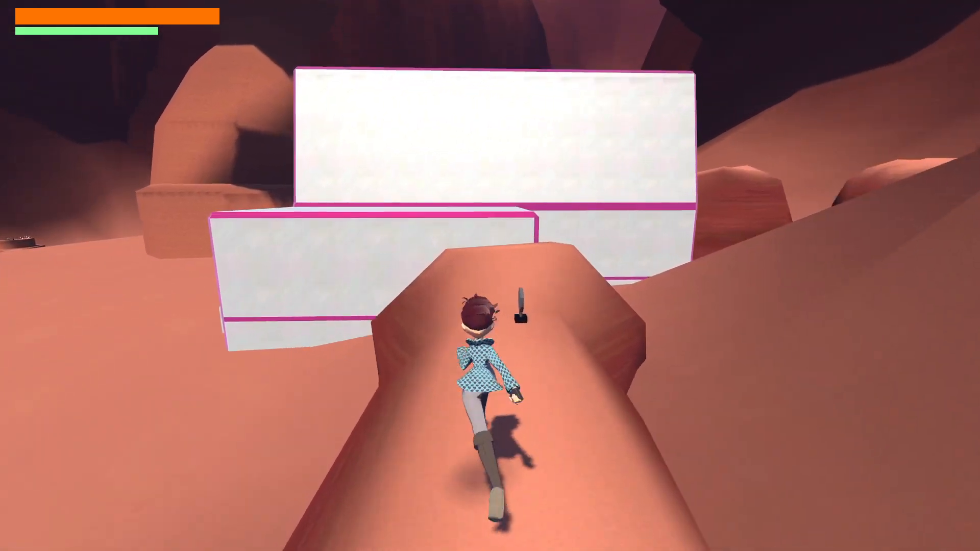
key("space")
key("w")
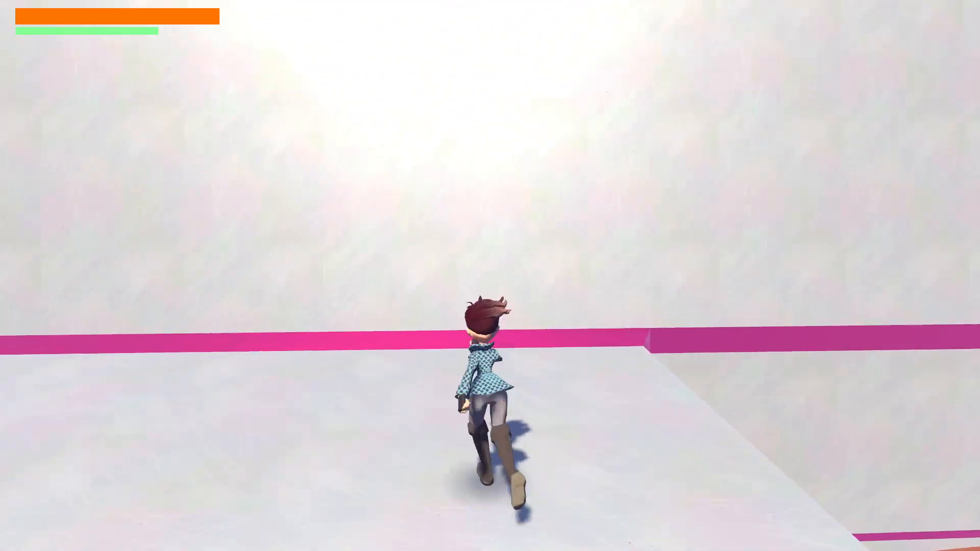
key("w")
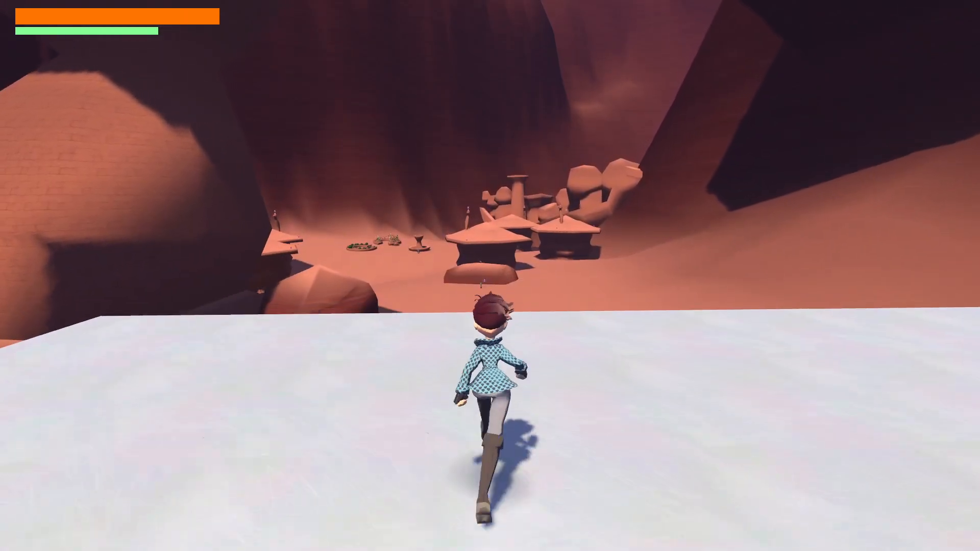
key("space")
key("w")
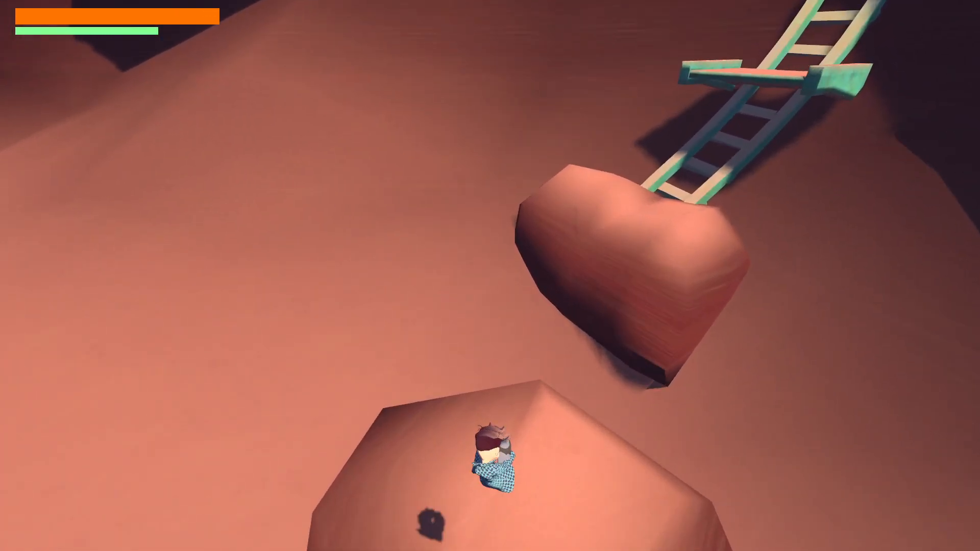
- Jump the character across the boulders and up onto the platform at the foot of the long green ladder
key("space")
key("w")
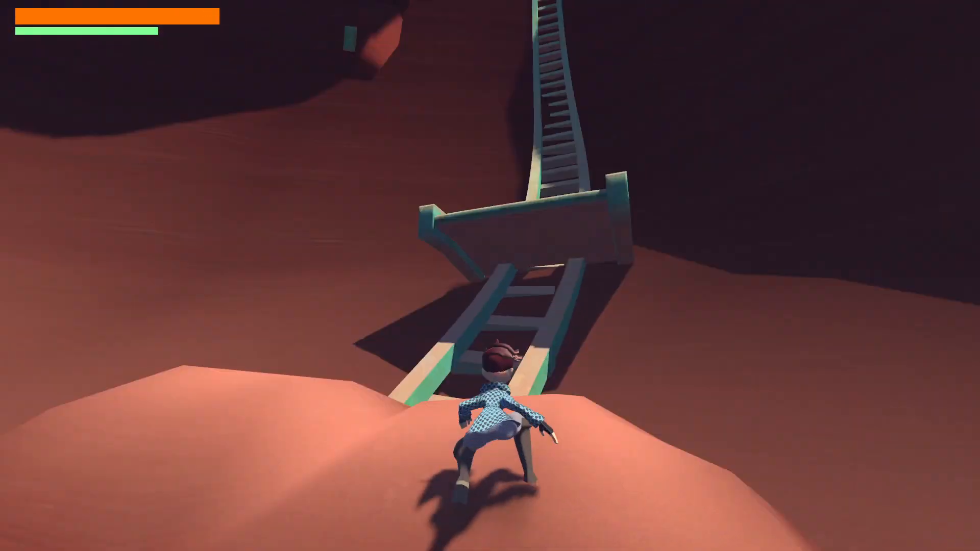
key("space")
key("w")
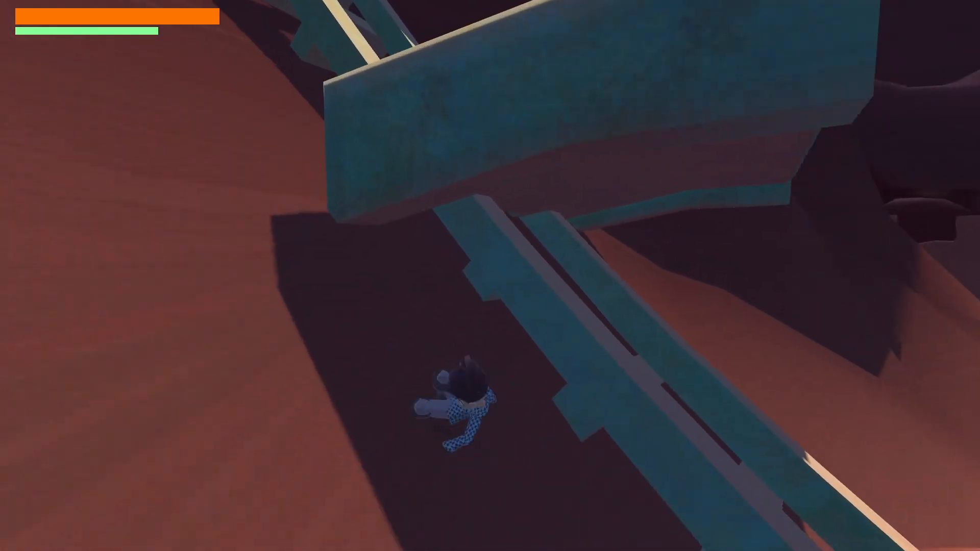
key("space")
key("space")
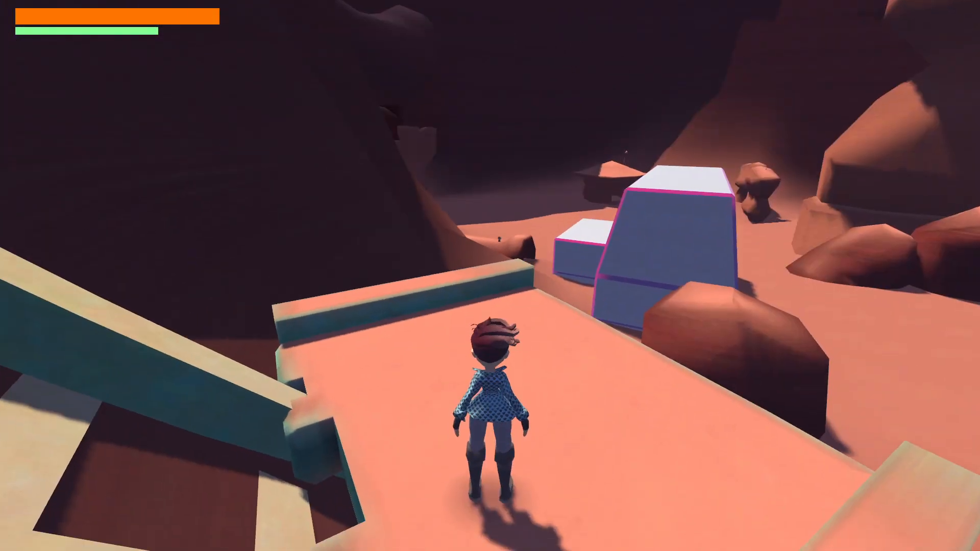
- Test dropping from the ladder platform onto the boulder beside it and jumping back up to the platform
key("w")
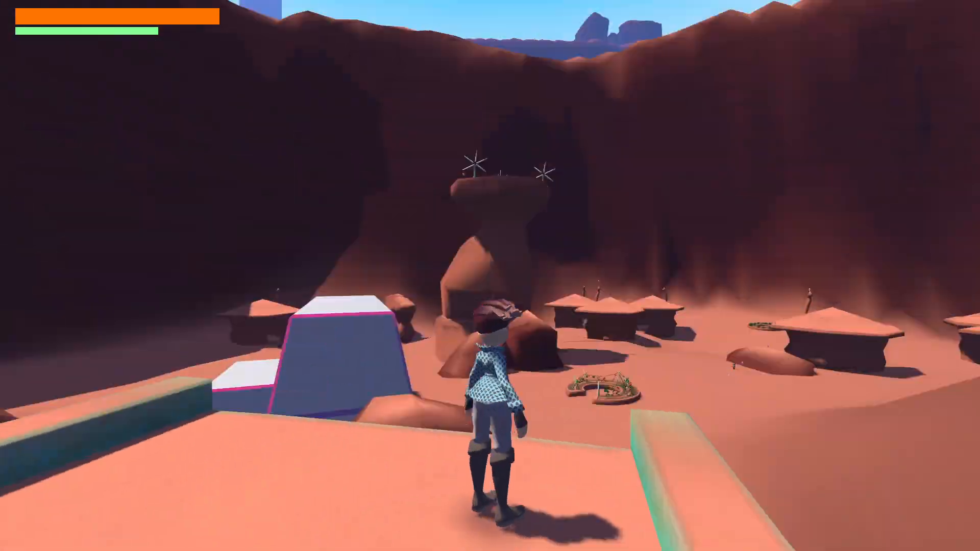
key("w")
key("w")
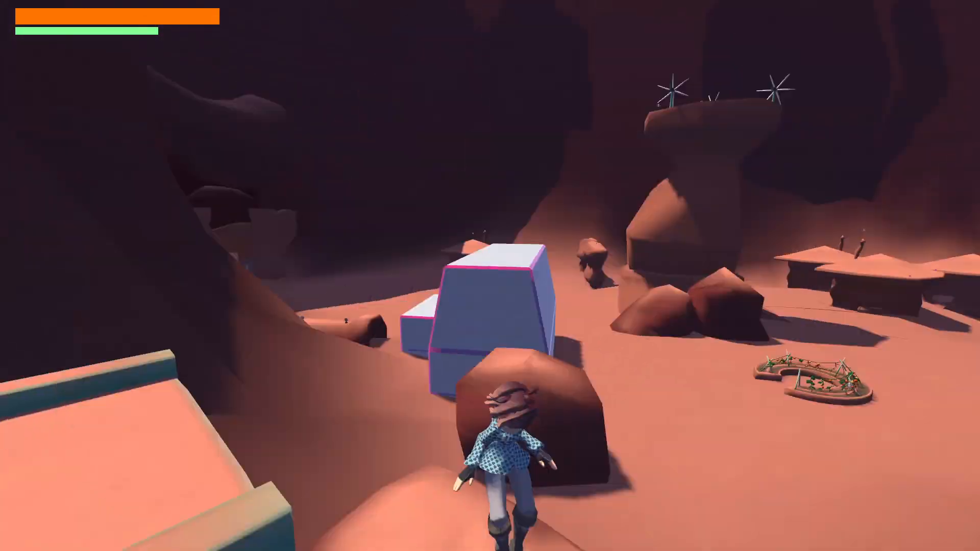
key("space")
key("w")
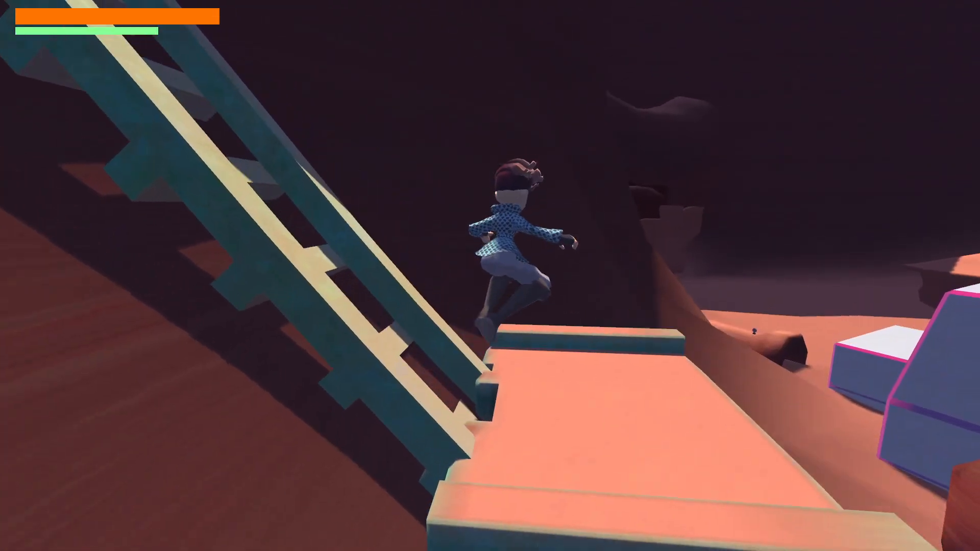
key("d")
key("w")
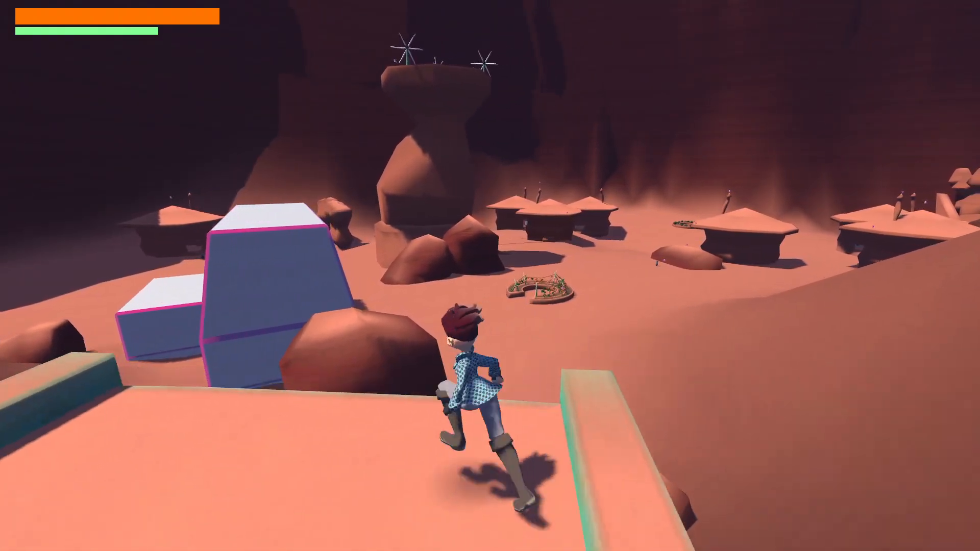
key("d")
key("w")
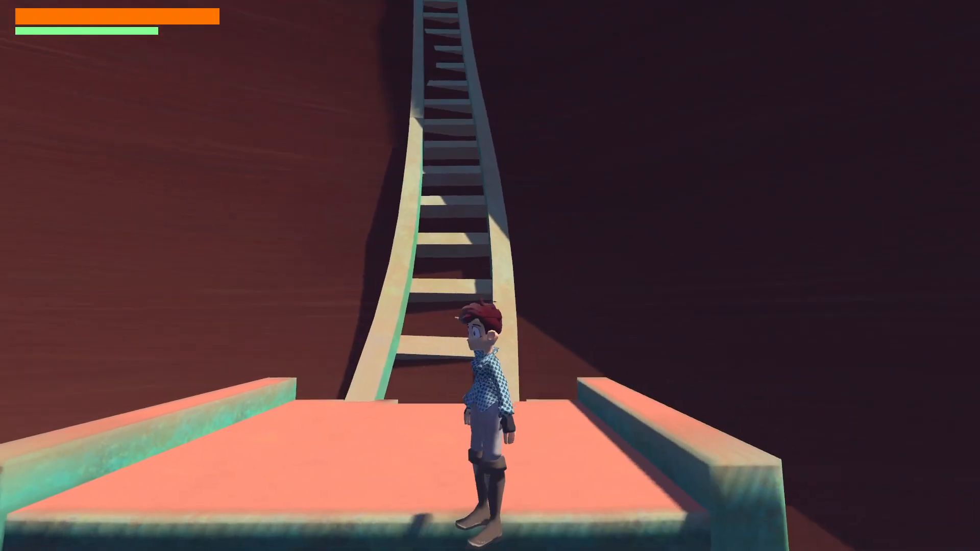
- Try climbing the long ladder from the platform, and run across the ground to the large blue block
key("w")
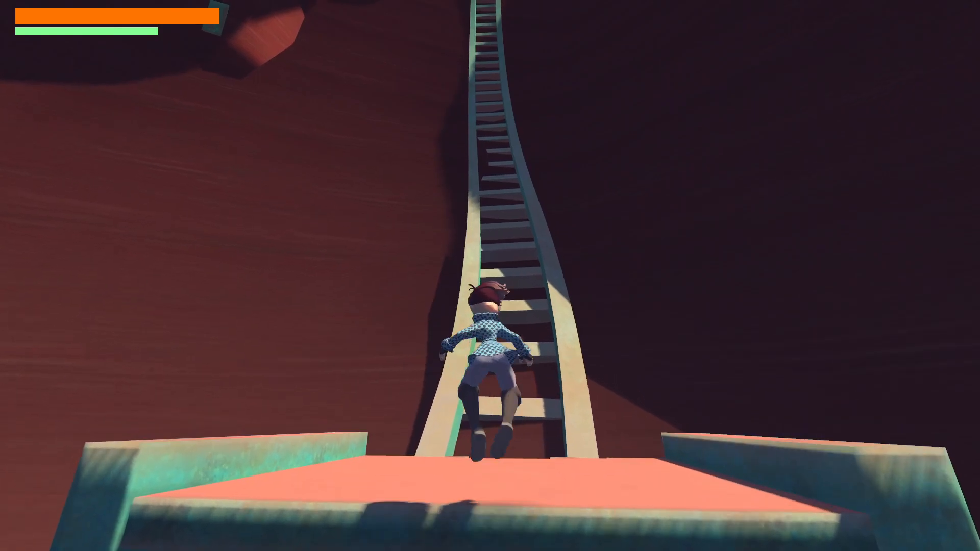
key("w")
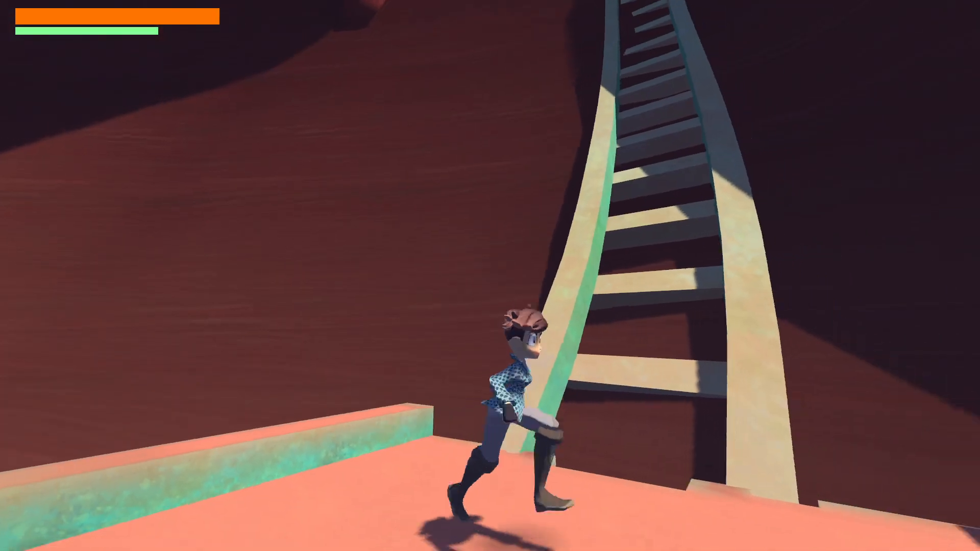
key("w")
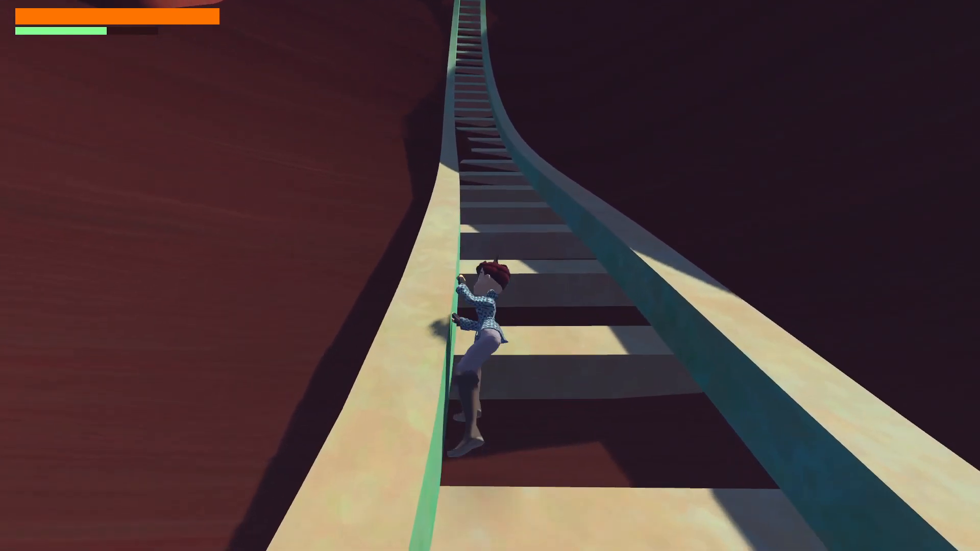
key("w")
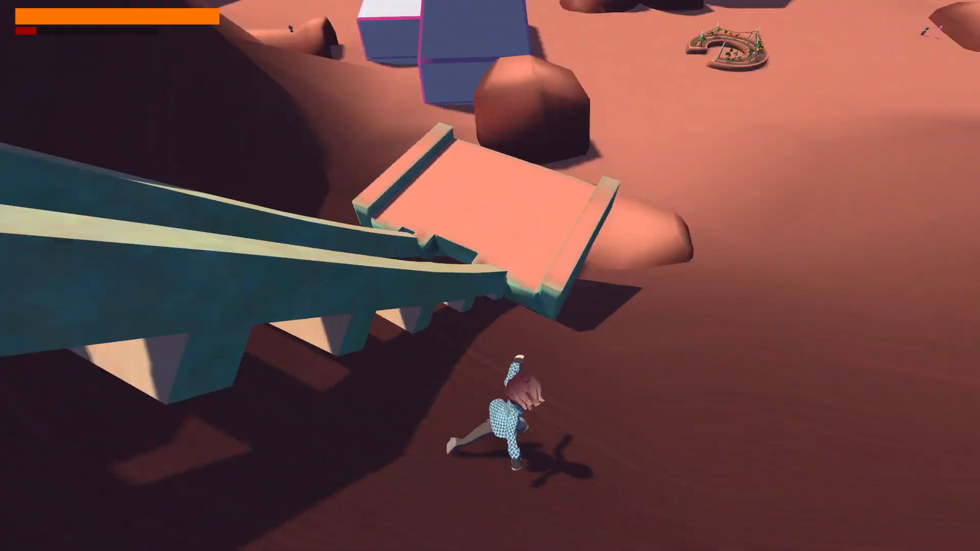
key("w")
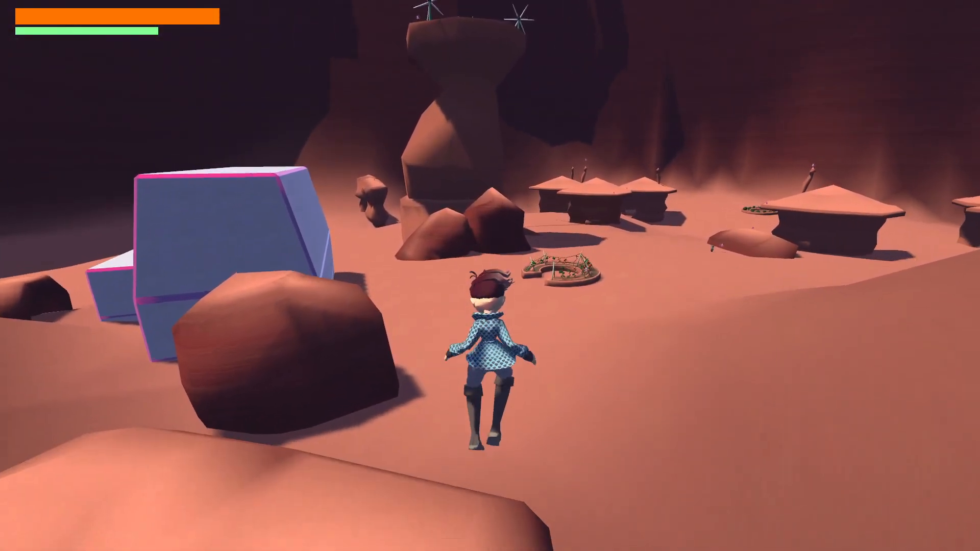
key("space")
key("w")
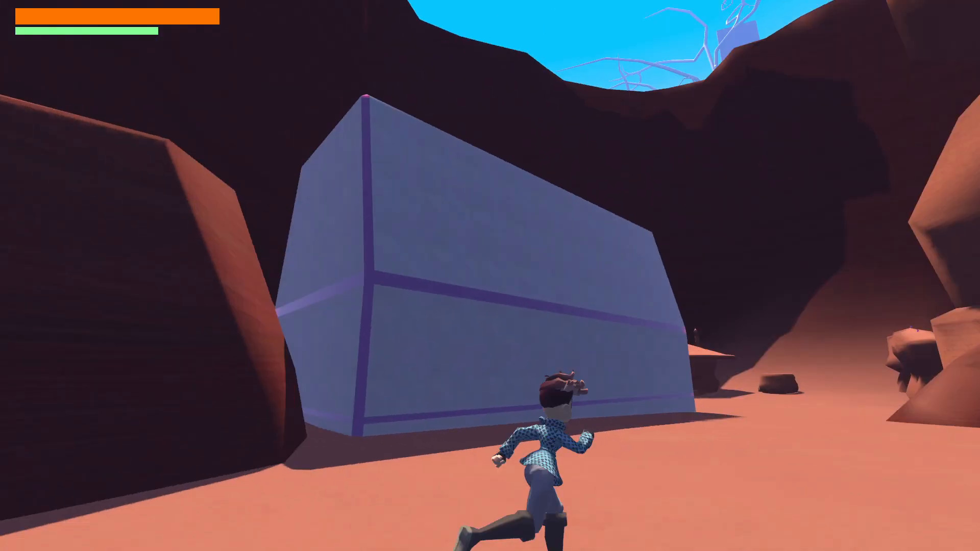
- Quit the running game and return to the Godot editor
key("Escape")
key("Down")
key("Down")
key("Return")
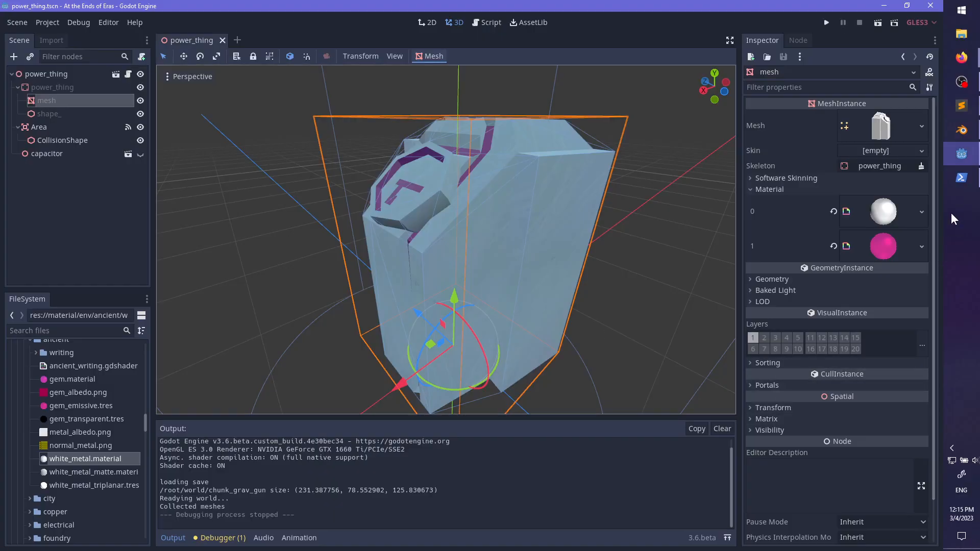
- Switch to PowerShell and check the project's uncommitted changes with git status
left_click(957, 176)
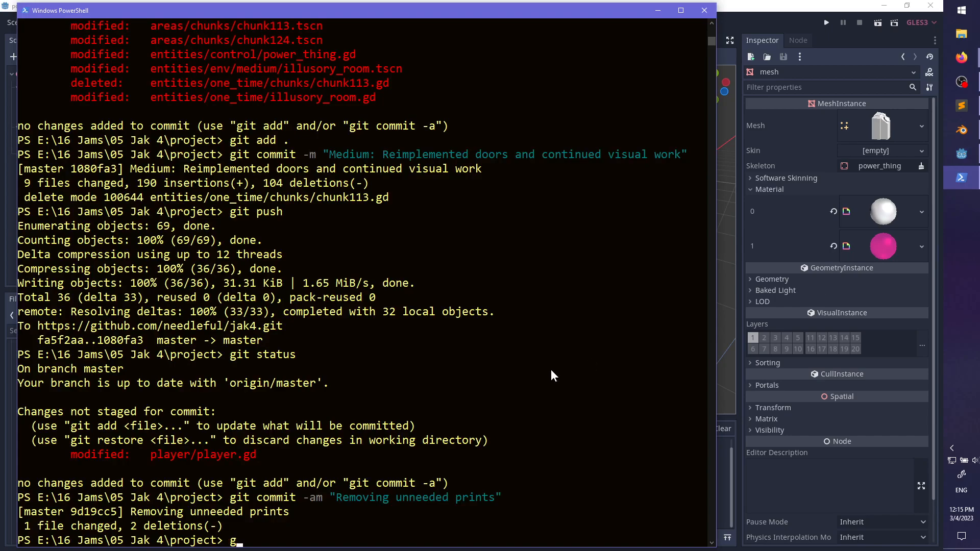
type("git status")
key("Return")
type("git")
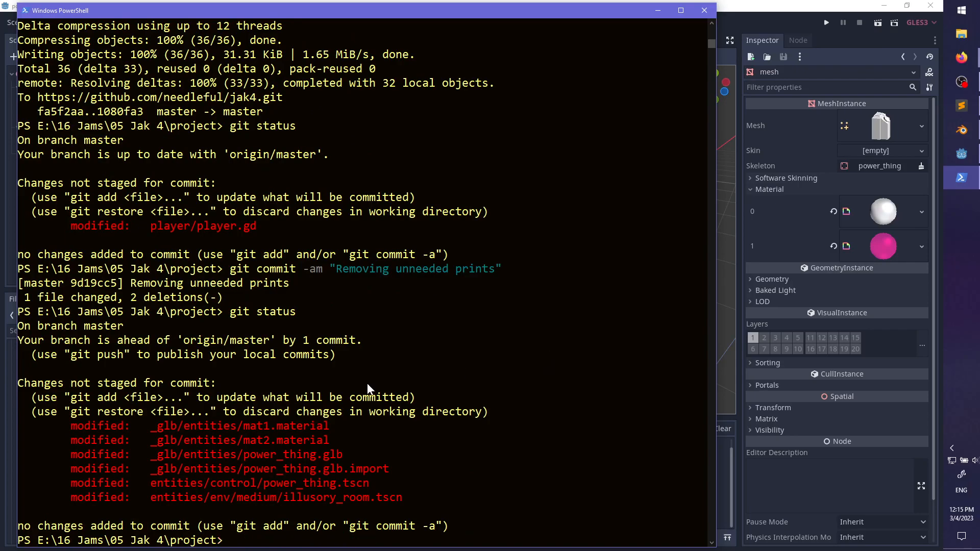
- Switch back to Godot and expand the _glb/entities folder in the project files
left_click(764, 5)
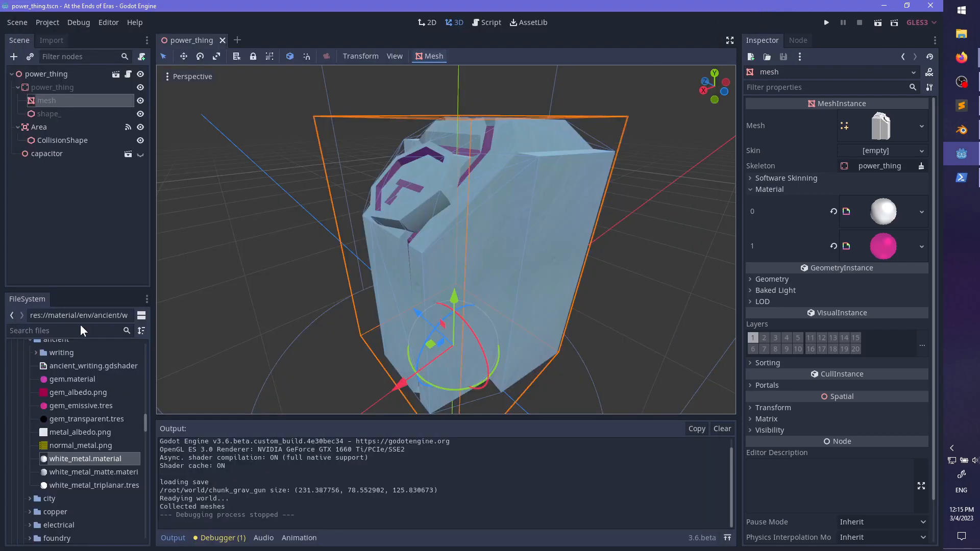
scroll(77, 411, "down", 10)
scroll(89, 406, "up", 10)
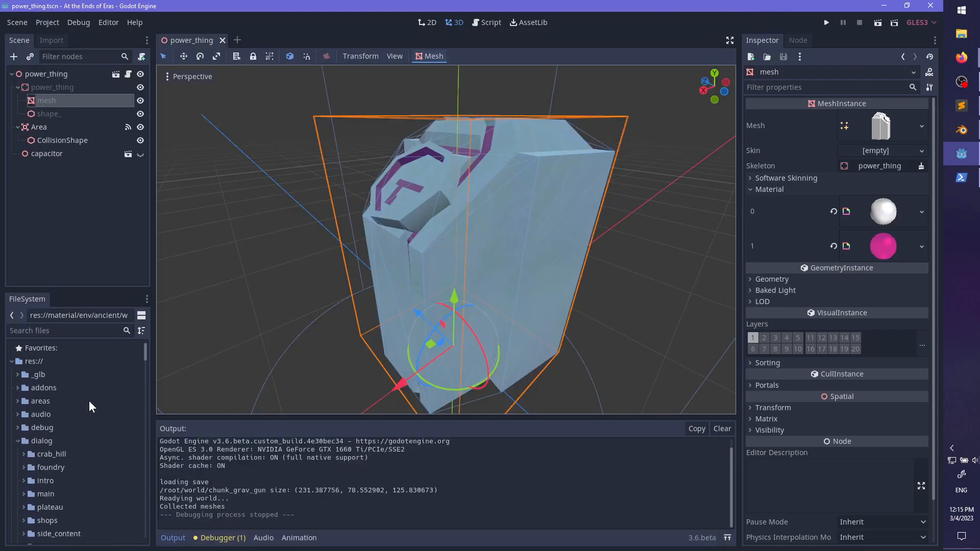
left_click(18, 375)
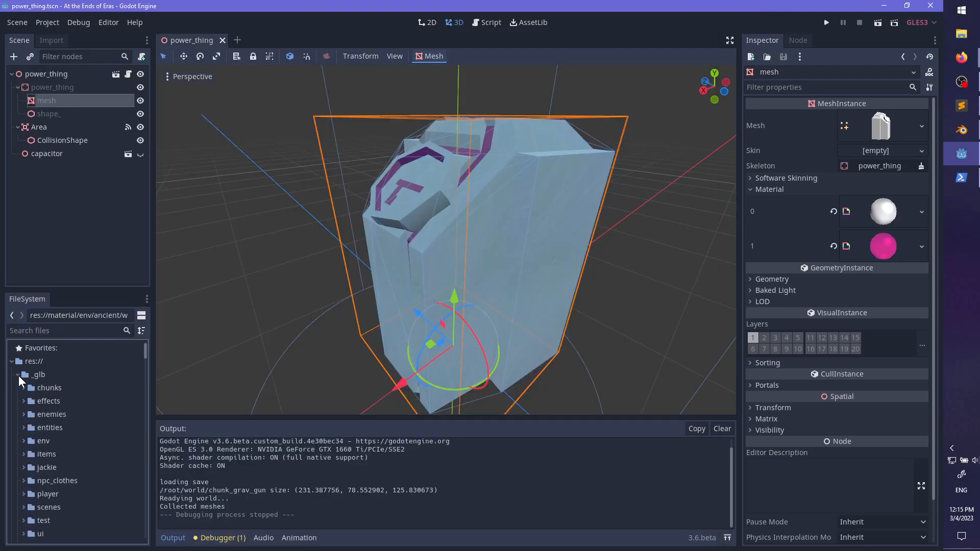
left_click(24, 414)
scroll(78, 427, "down", 3)
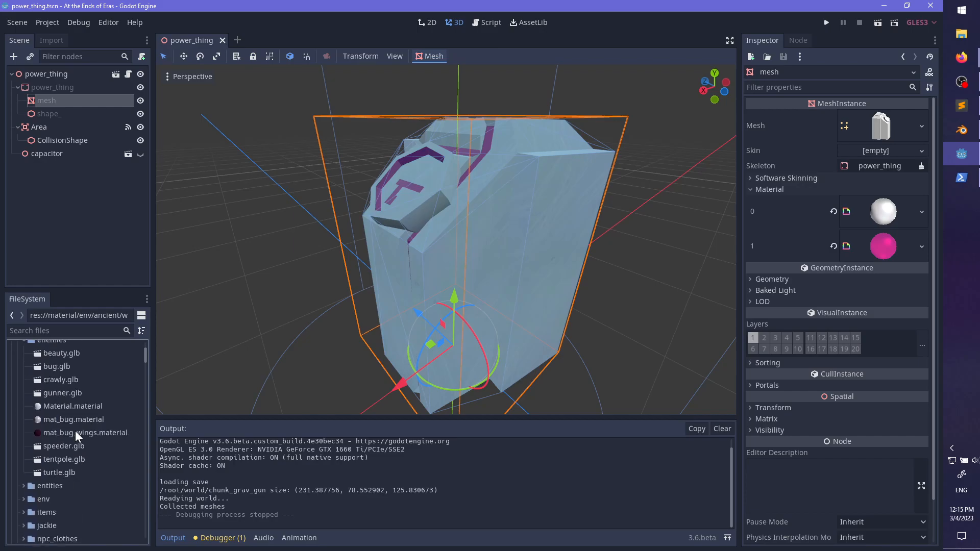
scroll(77, 418, "up", 2)
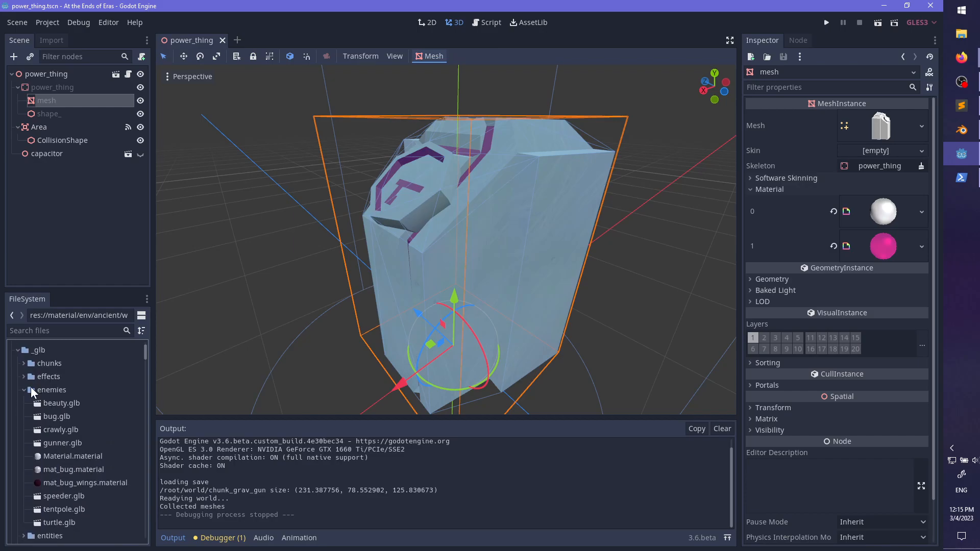
left_click(26, 391)
left_click(25, 403)
scroll(79, 421, "down", 2)
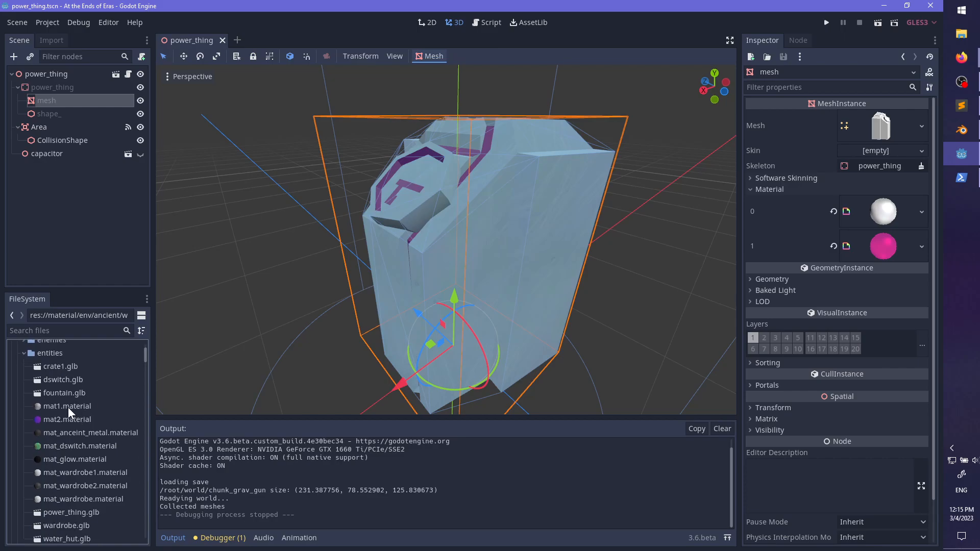
- Delete mat1.material and mat2.material from the _glb/entities folder
left_click(68, 407)
left_click(69, 419, "shift")
key("Delete")
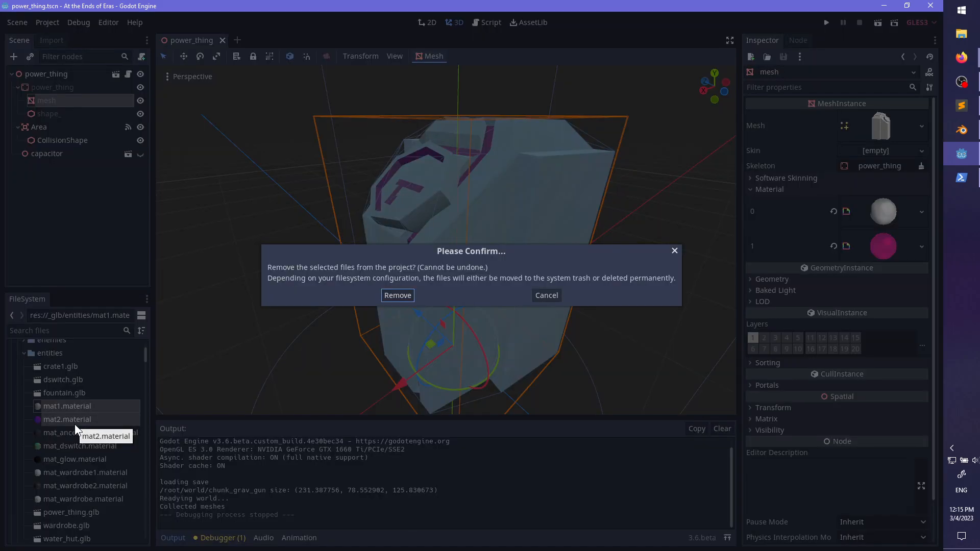
key("Return")
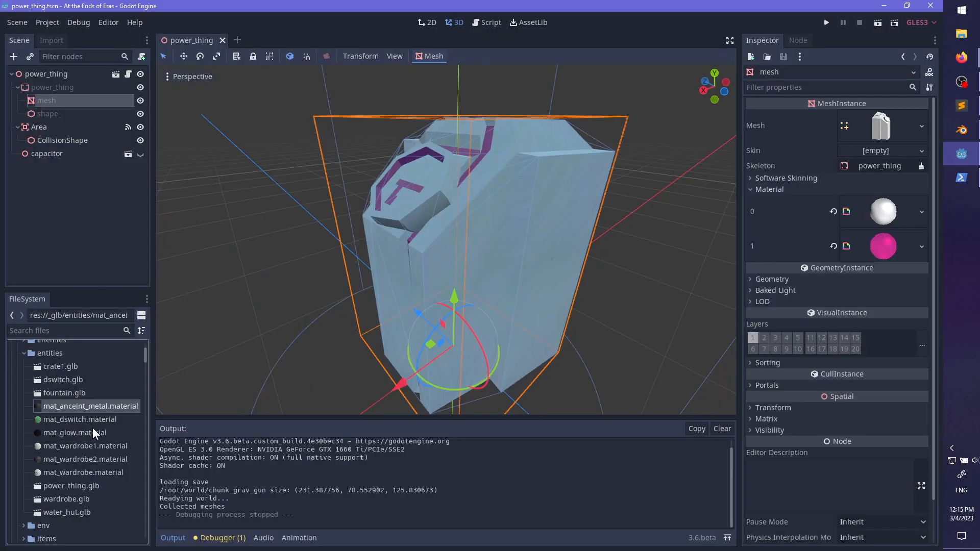
left_click(76, 472, "shift")
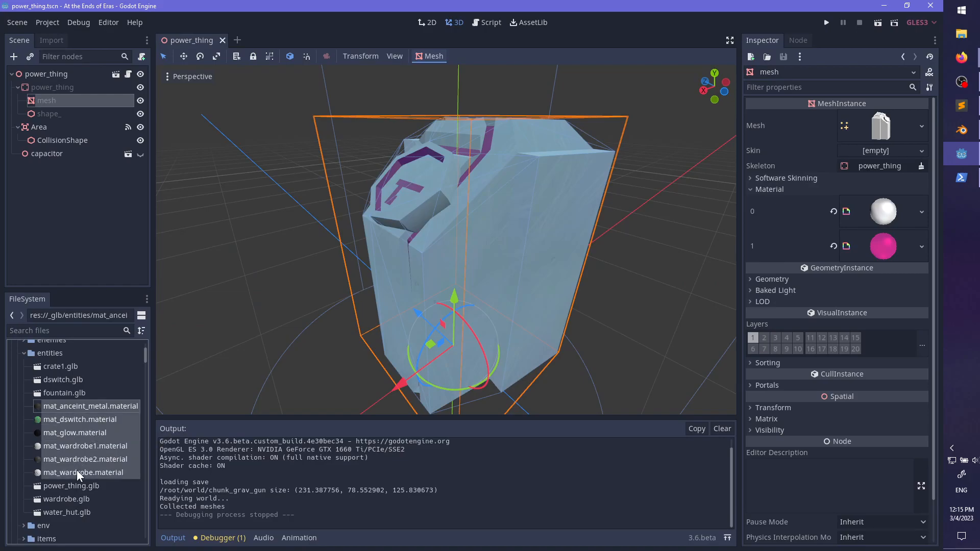
key("Delete")
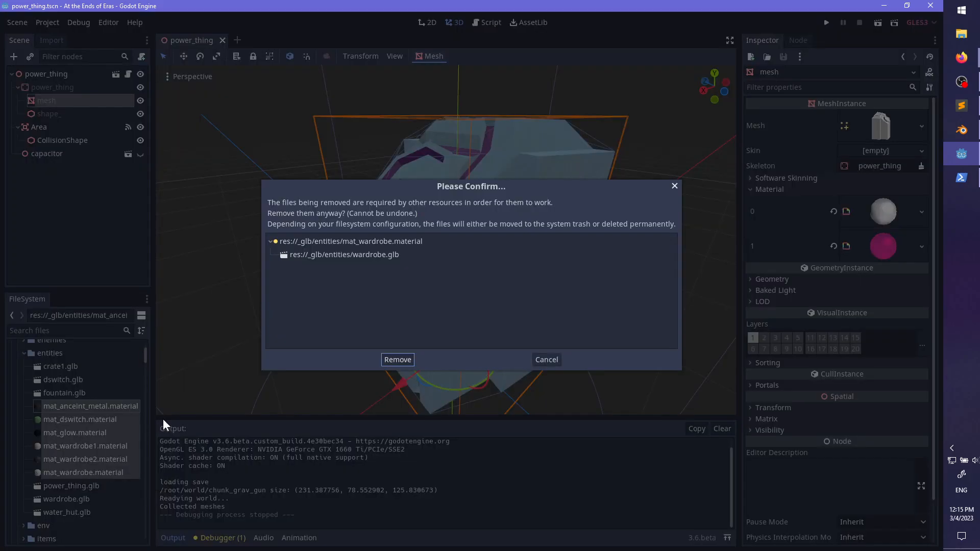
left_click(544, 359)
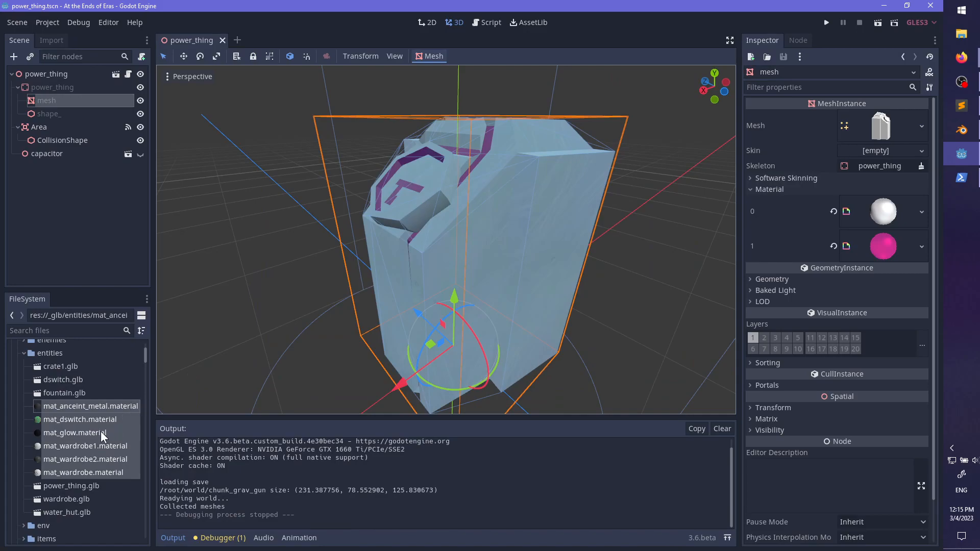
- Delete mat_dswitch.material, mat_glow.material, mat_wardrobe1.material and mat_wardrobe2.material from the entities folder one at a time
left_click(61, 423)
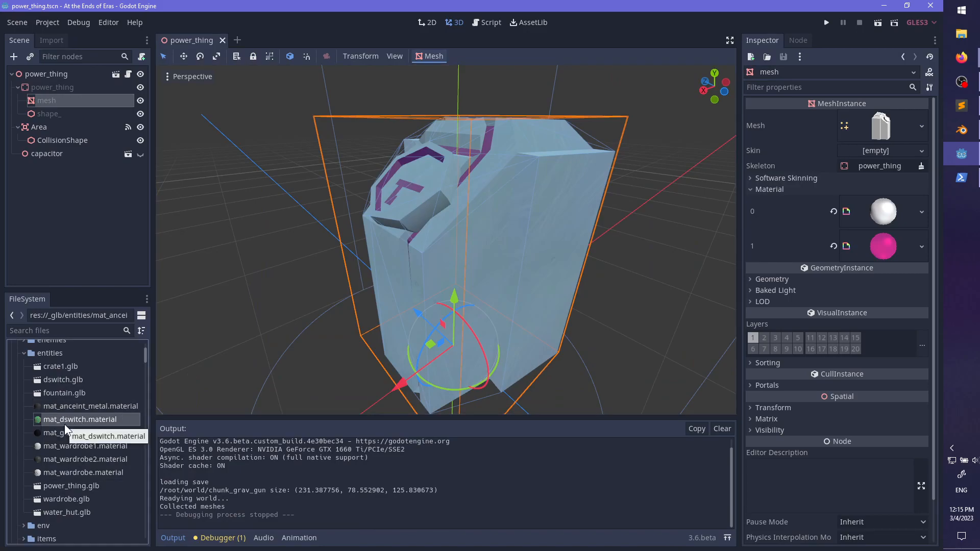
key("Delete")
key("Return")
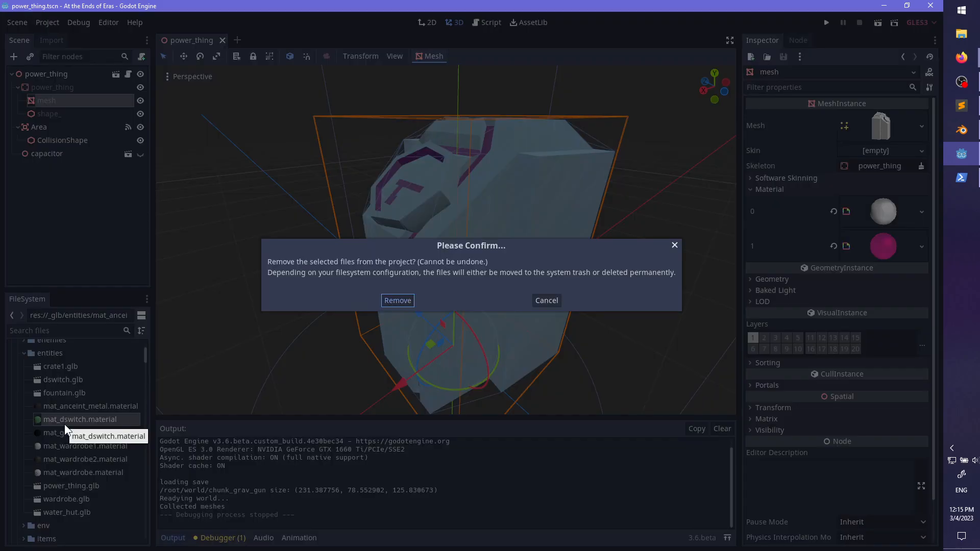
key("Delete")
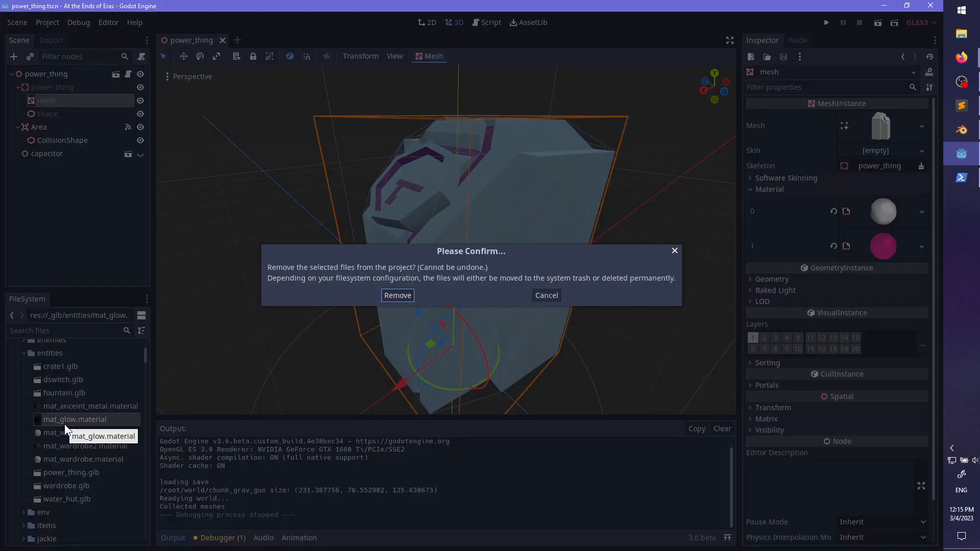
key("Return")
key("Delete")
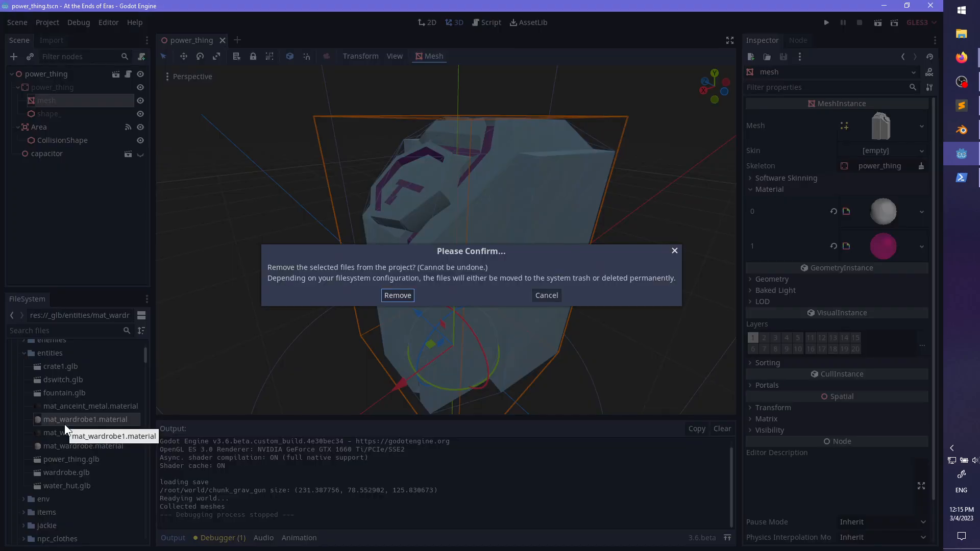
key("Return")
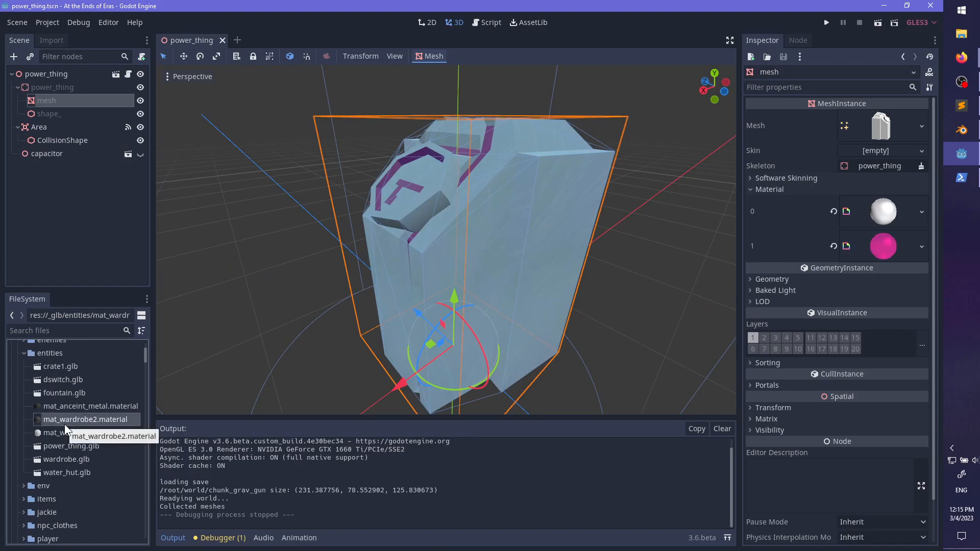
key("Delete")
key("Return")
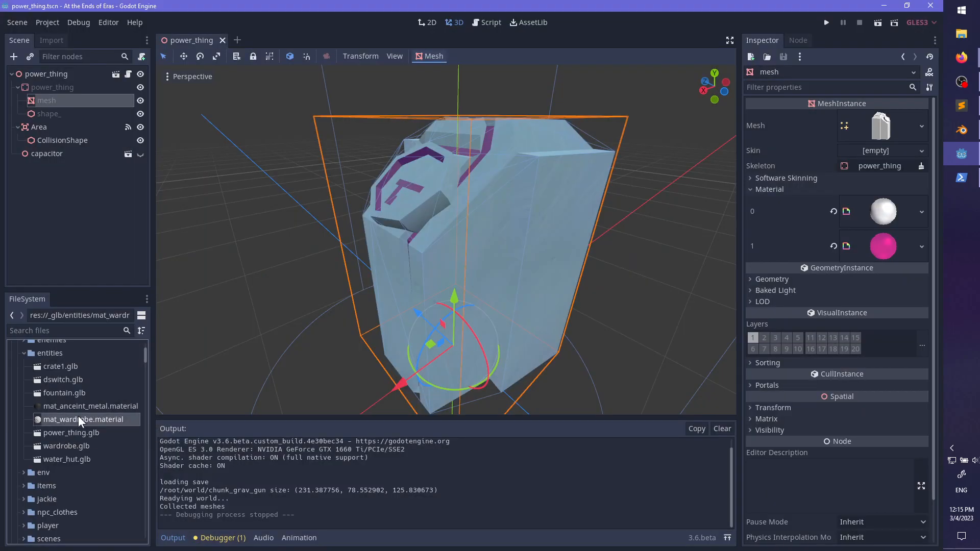
- Delete mat_anceint_metal.material from the entities folder, keeping mat_wardrobe.material
key("Delete")
key("Escape")
left_click(81, 408)
key("Delete")
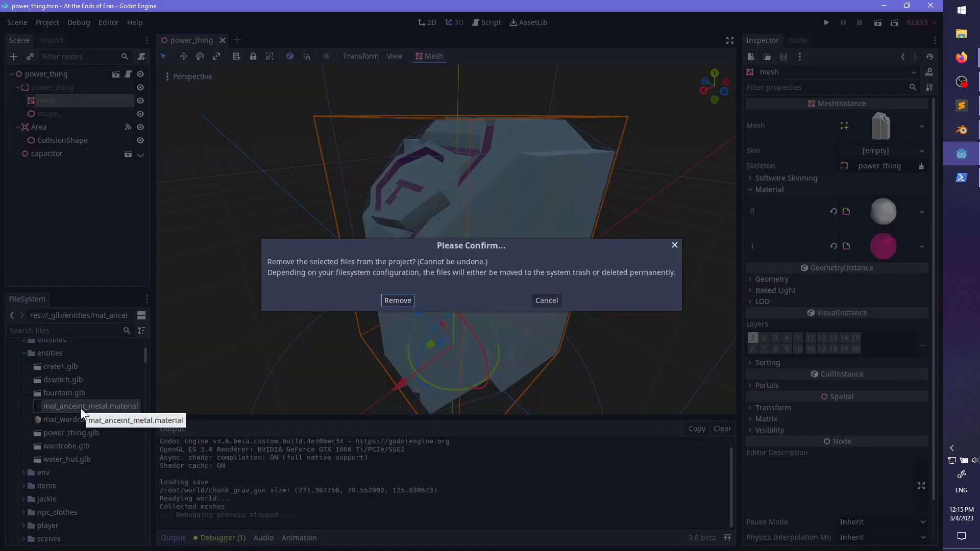
key("Return")
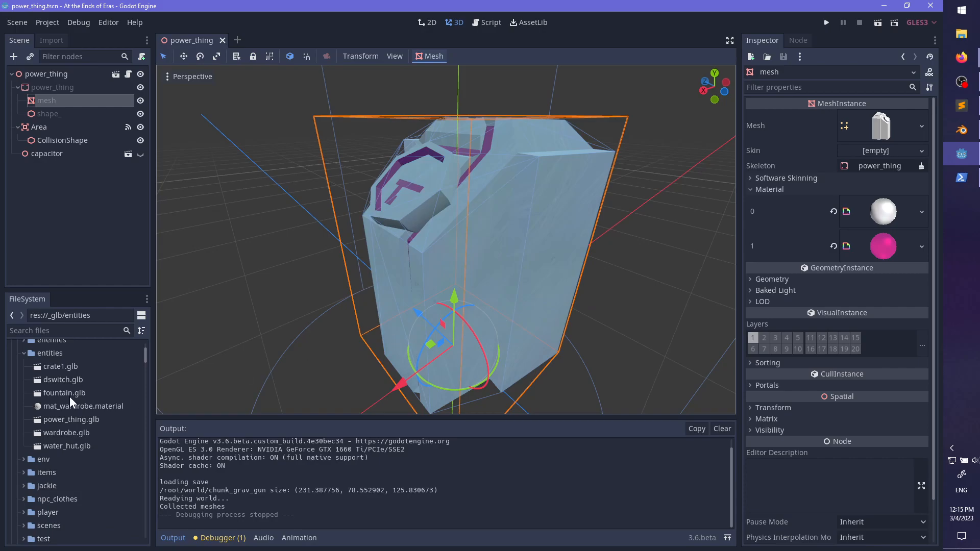
- Switch to PowerShell and check the repository's pending changes with git status
left_click(962, 177)
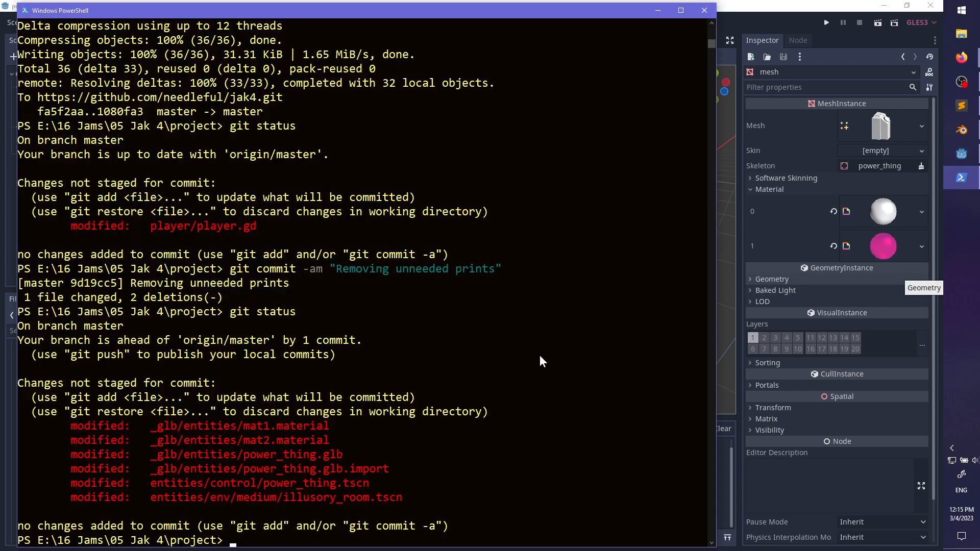
type("git status")
key("Return")
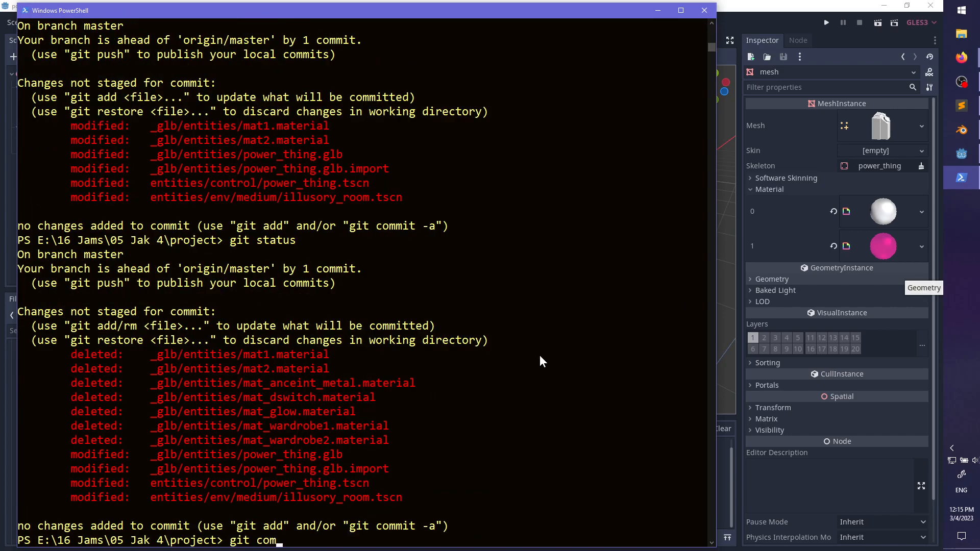
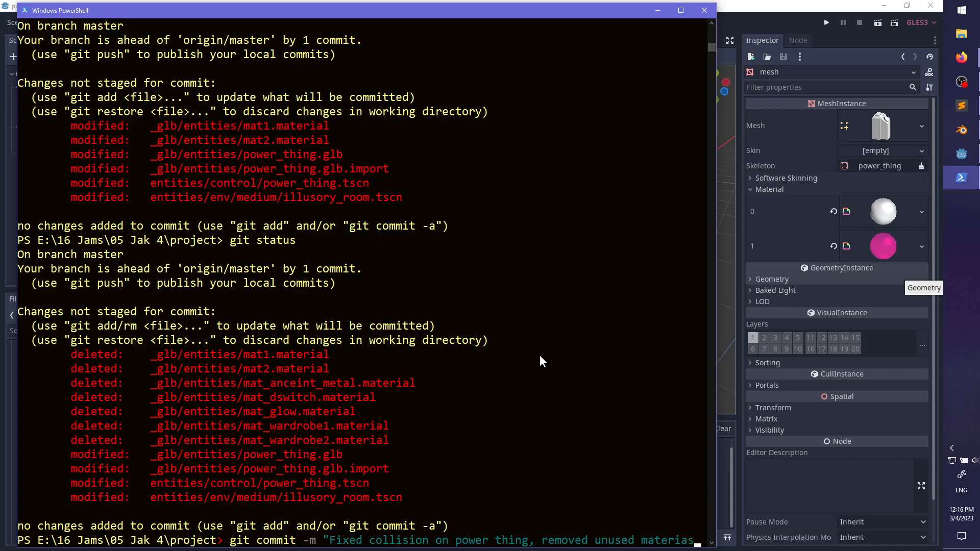
- Stage all changes and commit them with the message "Fixed collision on power thing, removed unused materials"
key("BackSpace")
type("ls\"")
key("Return")
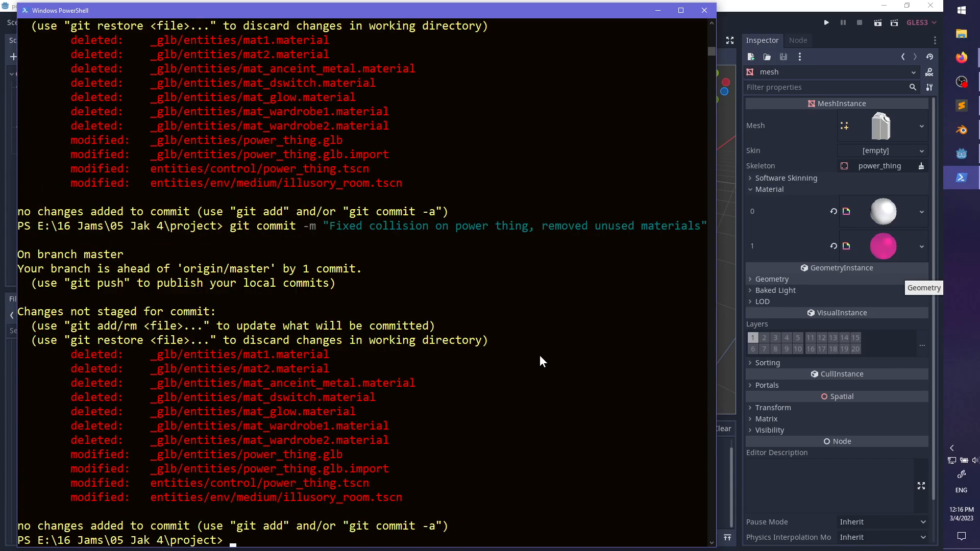
key("Up")
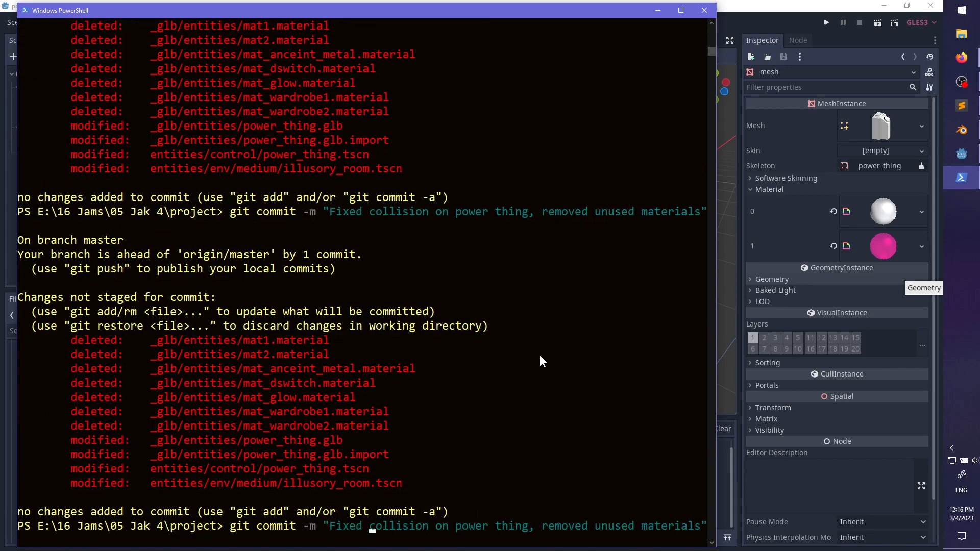
type("git add .")
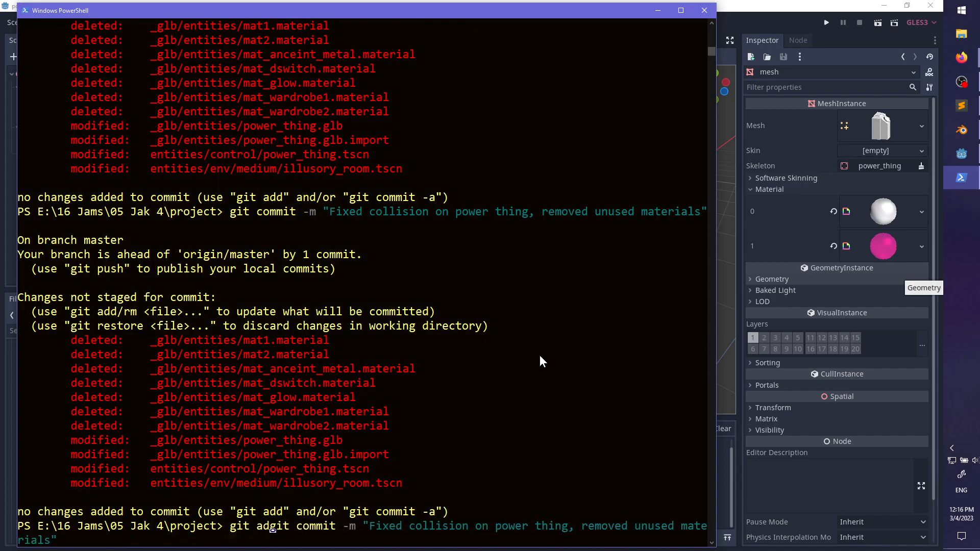
type(";")
key("Return")
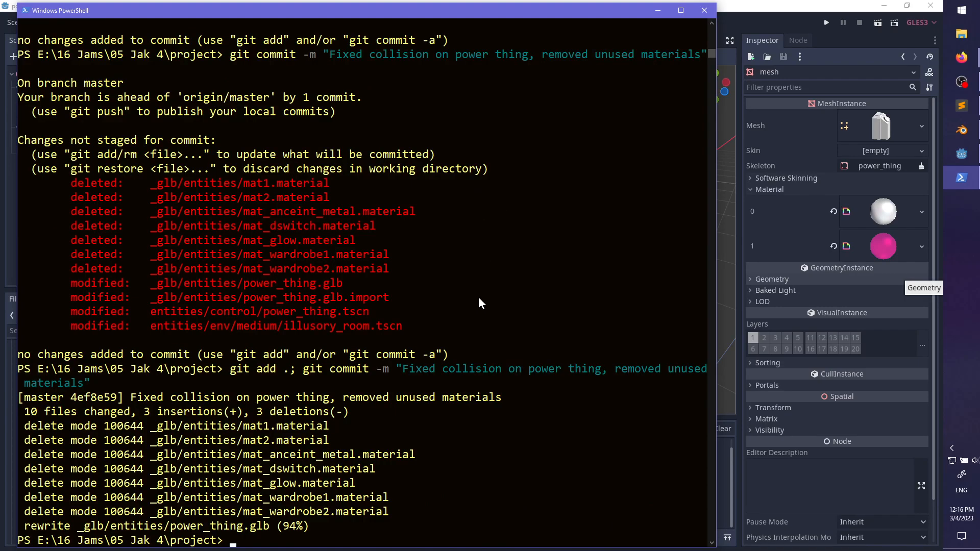
- Switch to Godot to look over the power_thing model, and bring up the todo list in Sublime Text
key("alt+Tab")
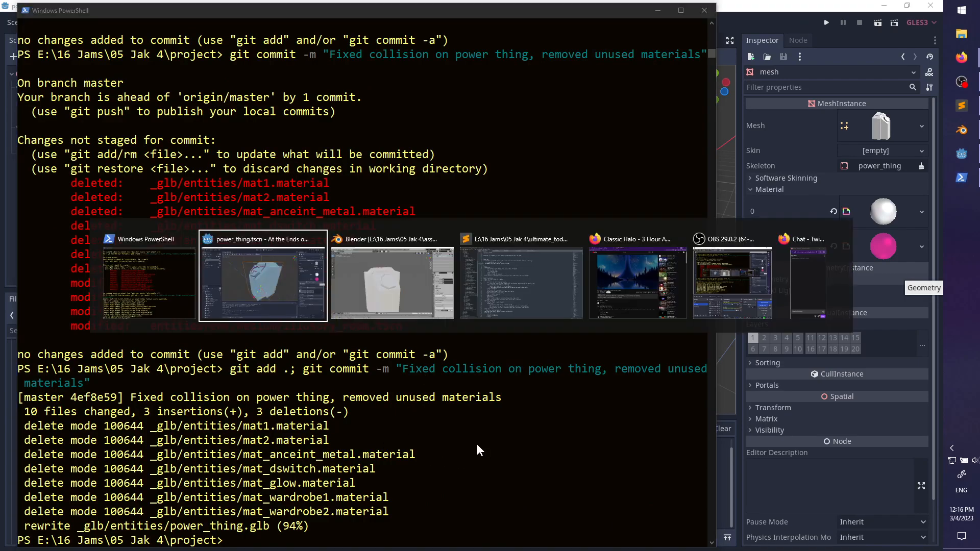
key("alt+Tab")
key("alt+Tab")
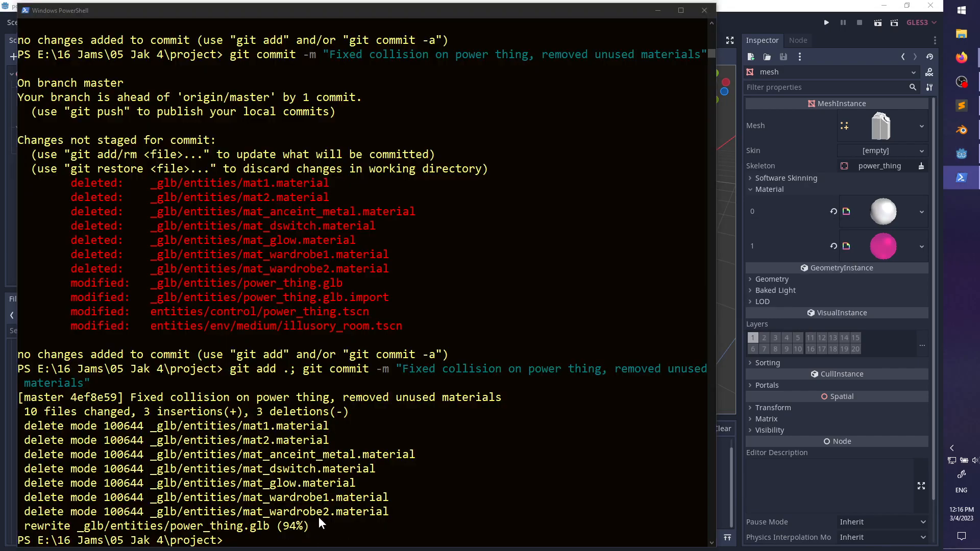
scroll(387, 295, "down", 3)
middle_click_drag(382, 305, 361, 305)
middle_click_drag(508, 302, 341, 274)
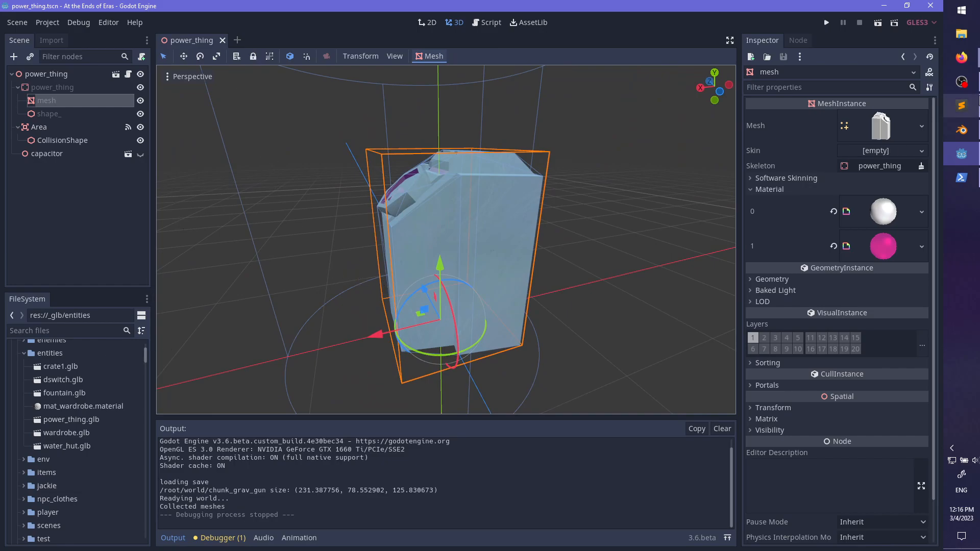
key("alt+Tab")
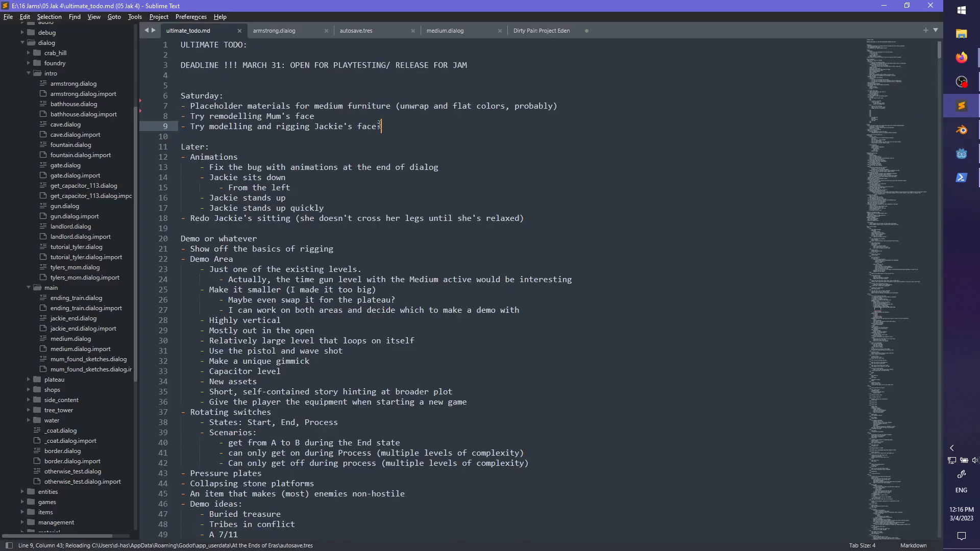
- Switch to Blender and open the recent file illusory_room.blend
left_click(965, 136)
scroll(416, 239, "down", 3)
left_click(24, 18)
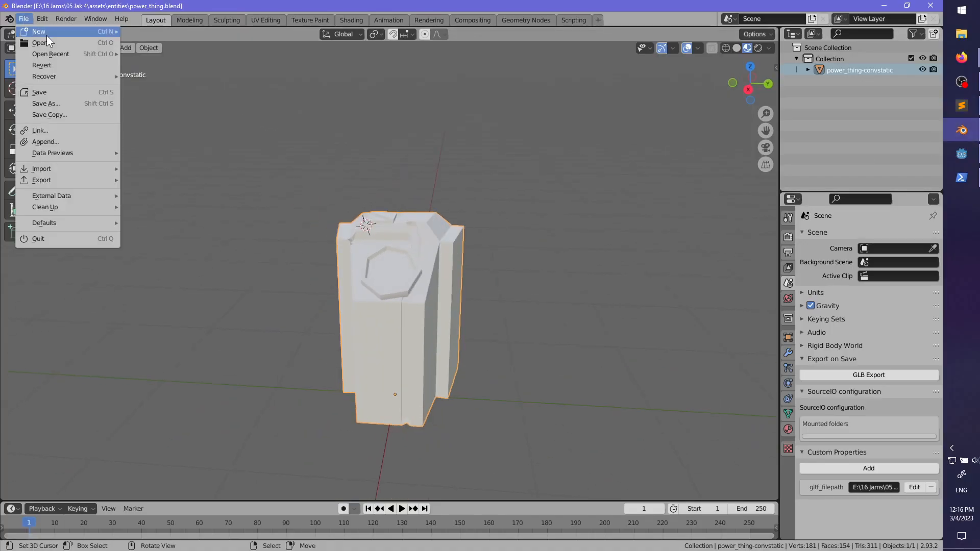
mouse_move(62, 55)
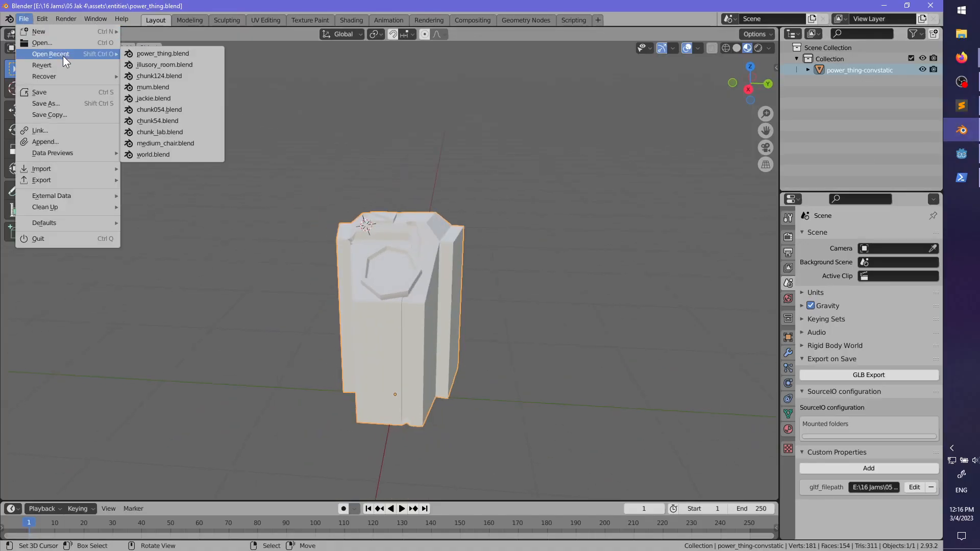
left_click(173, 64)
- Add two perpendicular, centred vertical loop cuts to the corner block of the hologram mesh, dividing its top into quarters
scroll(494, 259, "down", 3)
middle_click_drag(460, 258, 394, 267)
scroll(403, 270, "down", 3)
middle_click_drag(415, 281, 447, 301)
scroll(446, 323, "up", 2)
key("Tab")
key("ctrl+r")
left_click(407, 243)
right_click(407, 243)
middle_click_drag(407, 243, 456, 297)
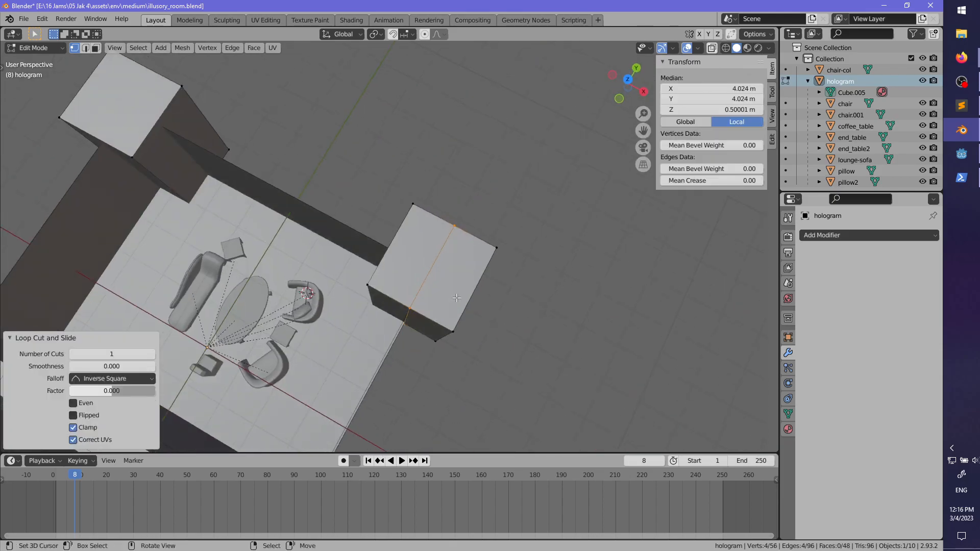
left_click(404, 258)
right_click(404, 258)
middle_click_drag(404, 259, 447, 242)
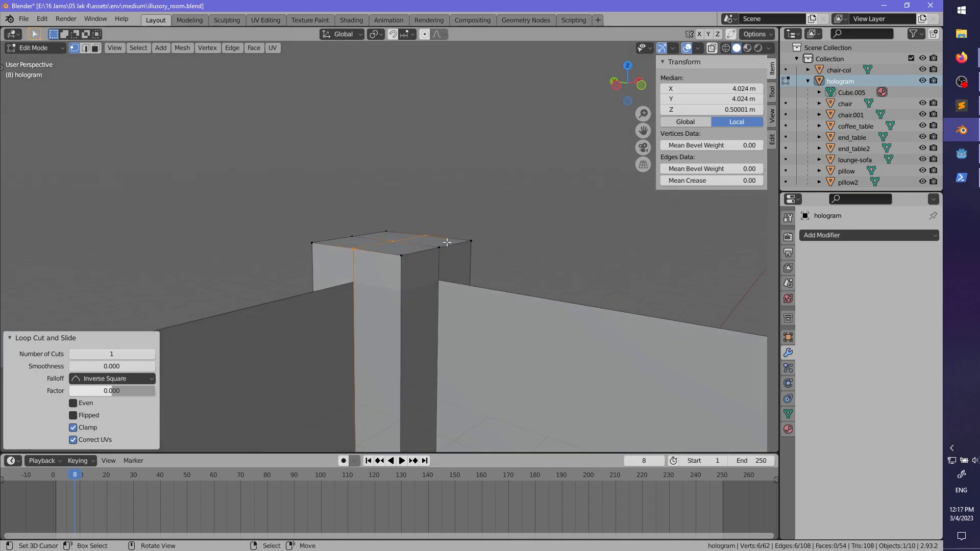
- Lower the room-side quarter of the corner block's top face by about 0.44 m along Z
left_click(95, 47)
left_click(408, 251)
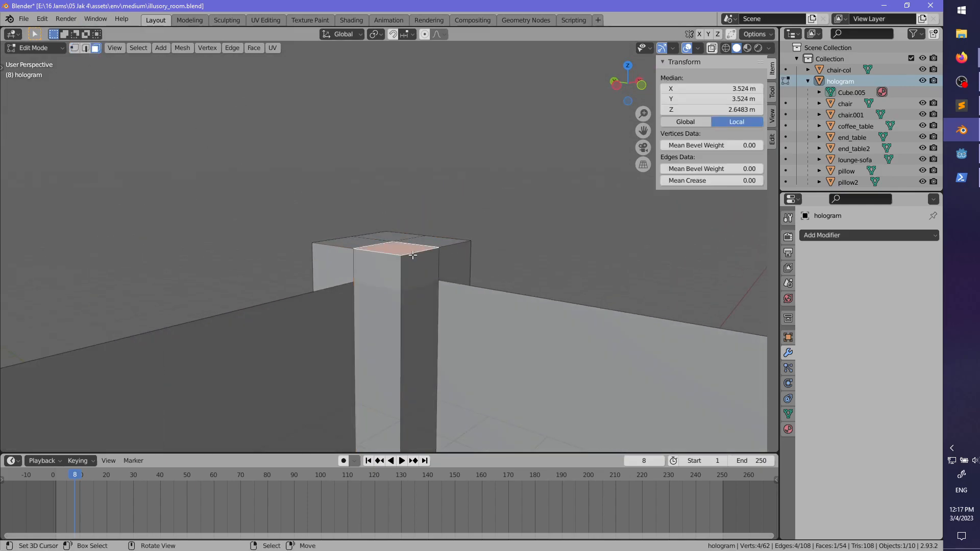
key("g")
key("z")
left_click(412, 282)
- Raise the room-side quarter of the corner block's bottom face by about 0.43 m along Z
middle_click_drag(560, 287, 403, 281)
middle_click_drag(412, 389, 435, 247, "shift")
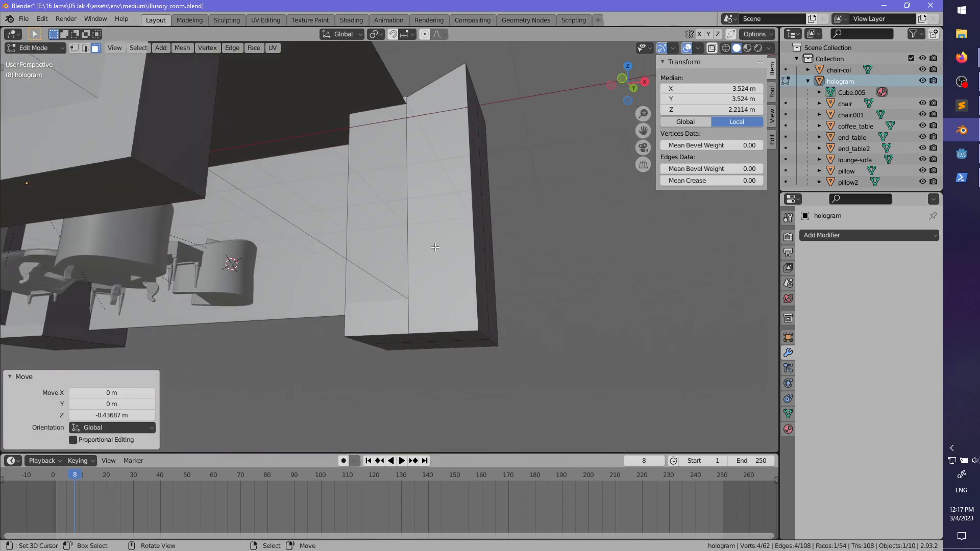
left_click(384, 341)
key("g")
key("z")
left_click(377, 309)
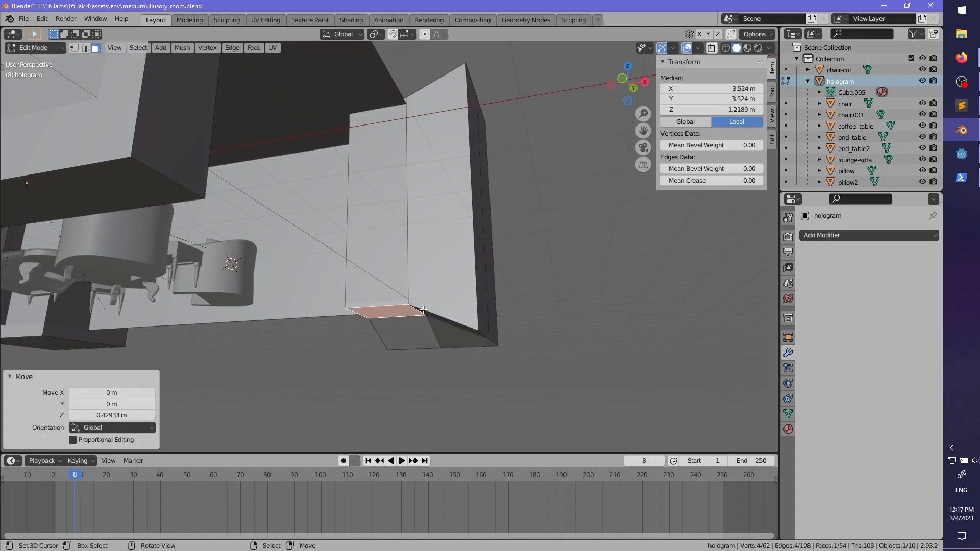
- Try to delete the corner block's outer side faces together with their vertices
middle_click_drag(408, 230, 433, 306)
left_click(443, 284)
middle_click_drag(556, 280, 402, 273)
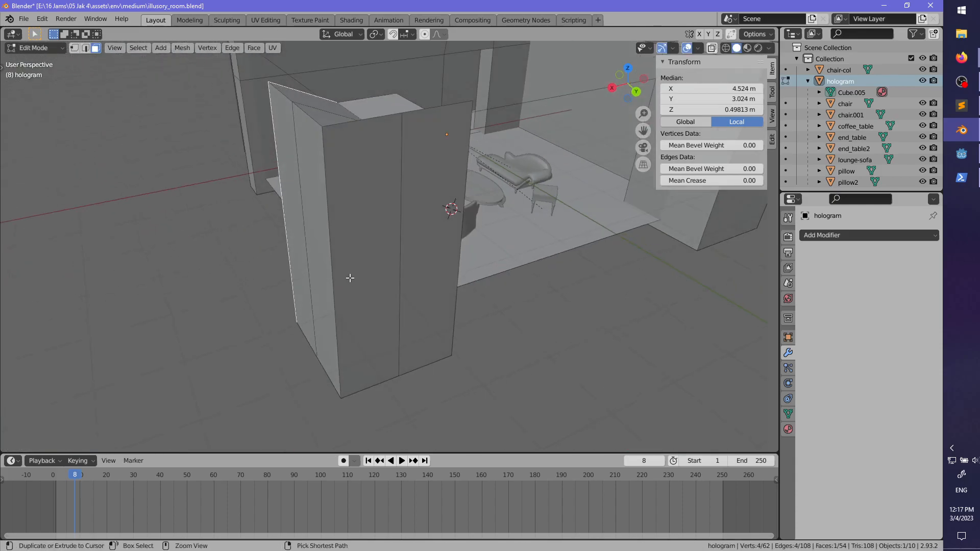
left_click(402, 274, "ctrl")
middle_click_drag(332, 268, 446, 277)
right_click(370, 275)
right_click(420, 276, "ctrl")
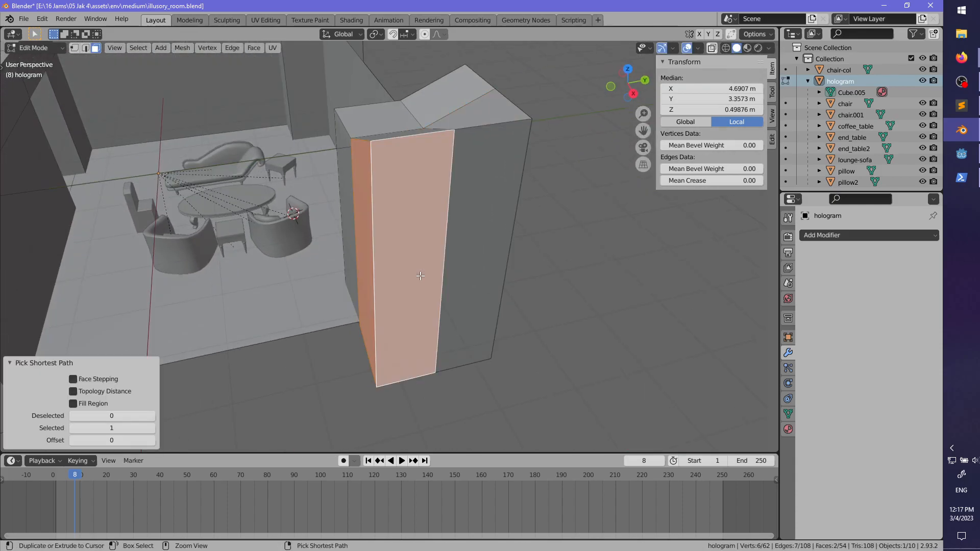
right_click(475, 271, "ctrl")
middle_click_drag(518, 271, 374, 254)
key("x")
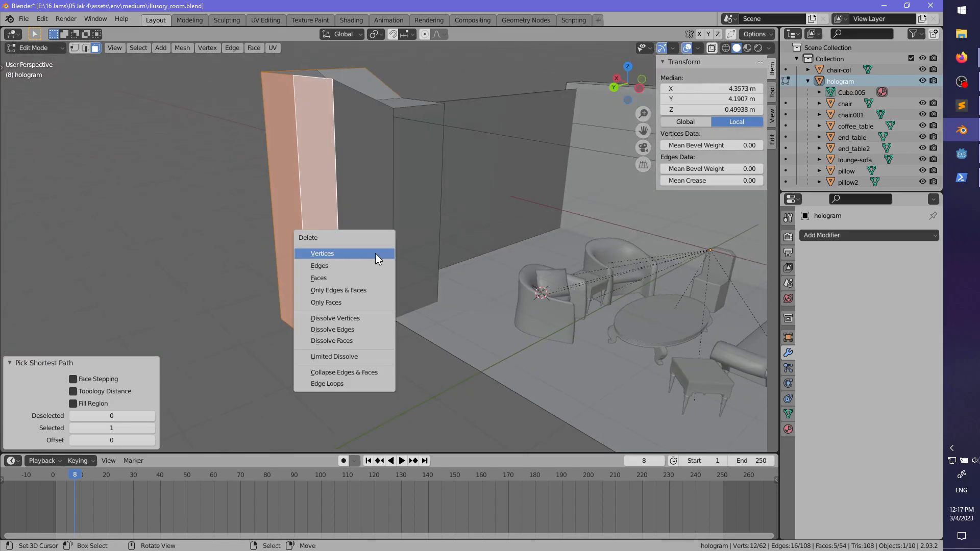
left_click(376, 253)
middle_click_drag(441, 276, 592, 300)
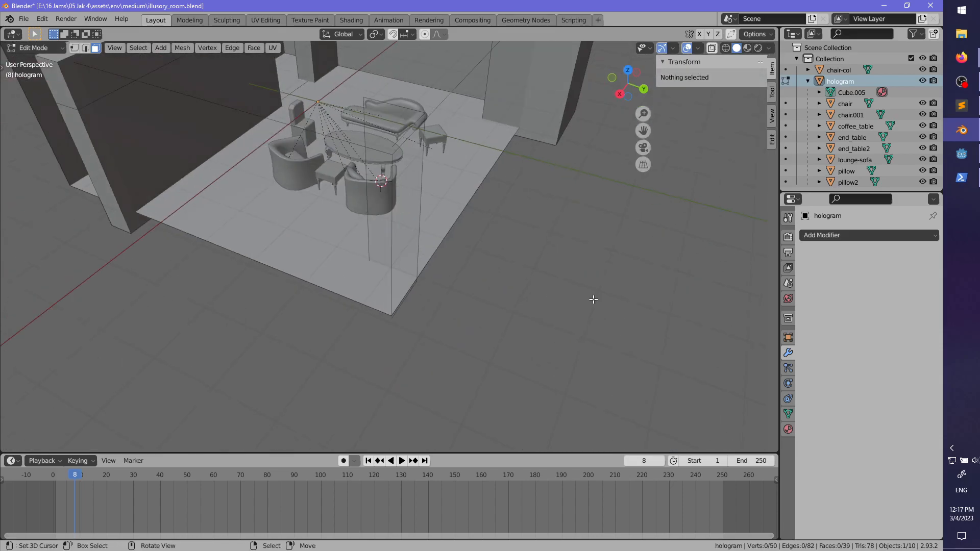
- Undo the deletion of the corner block's outer vertices
middle_click_drag(438, 189, 524, 245)
right_click(162, 113)
left_click(86, 49)
right_click(427, 223)
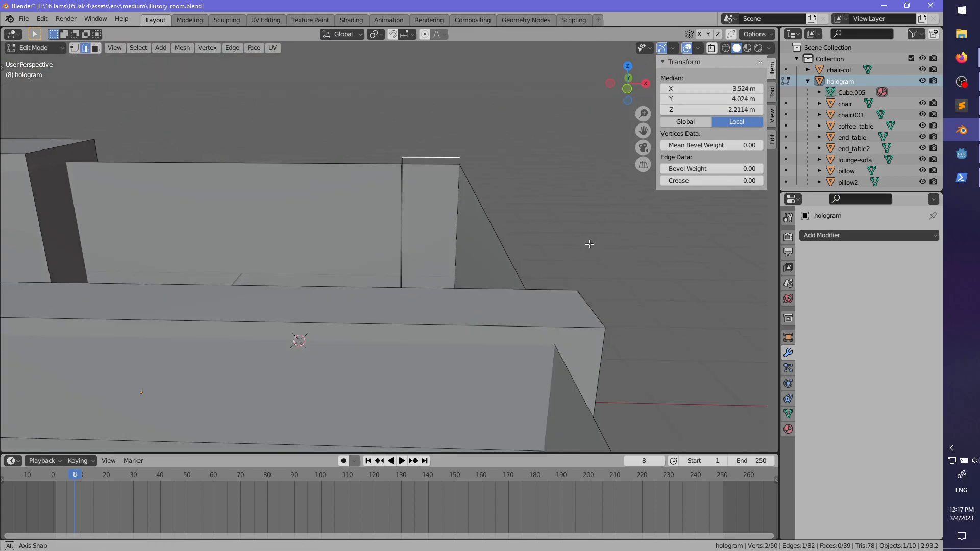
right_click(460, 241)
key("3")
right_click(485, 247)
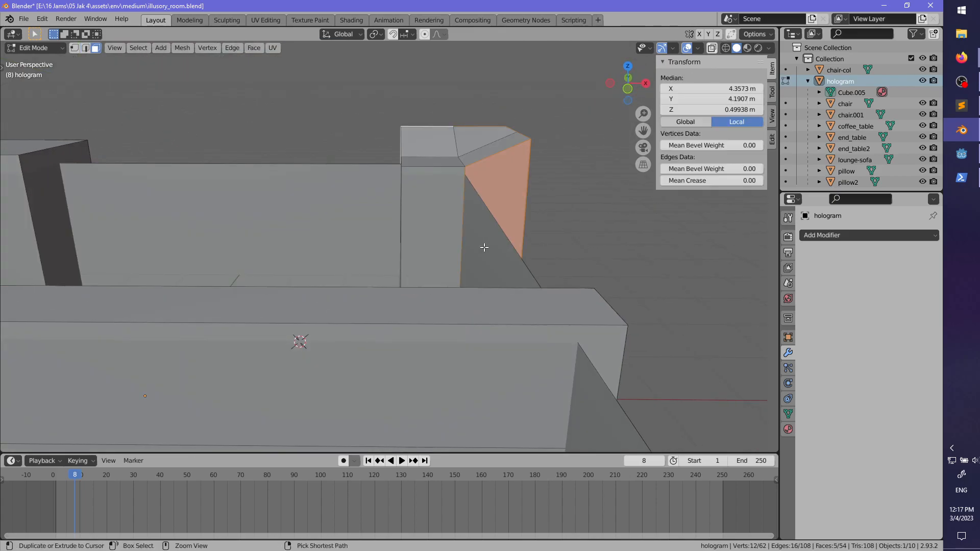
middle_click_drag(484, 247, 394, 242)
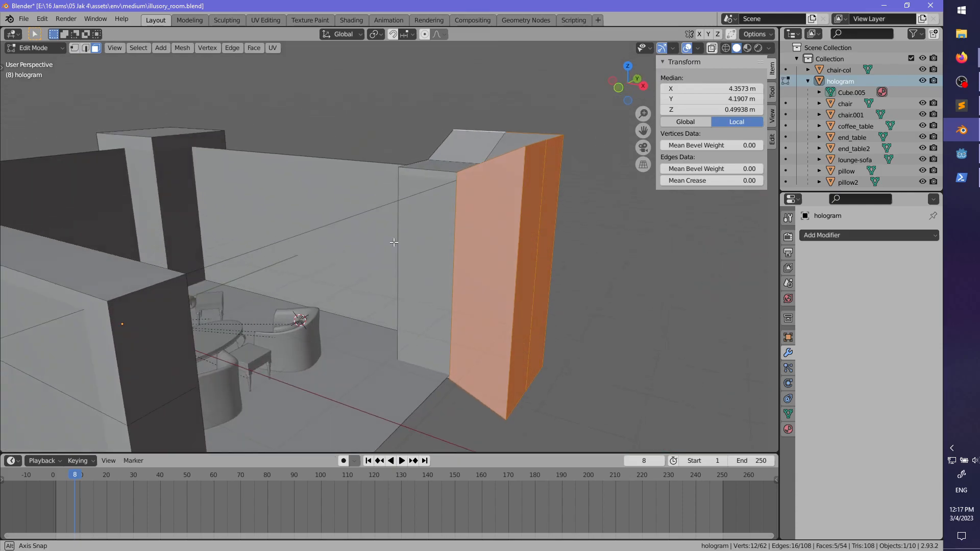
- Reduce the selection to the corner block's four outermost side faces and delete their vertices
left_click(86, 48)
middle_click_drag(475, 265, 387, 202)
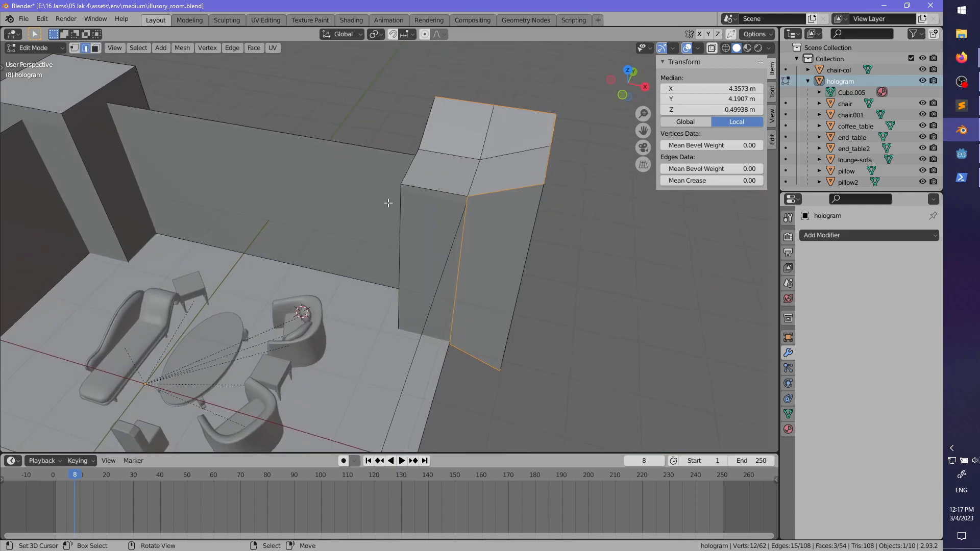
left_click(95, 48)
middle_click_drag(507, 272, 463, 222)
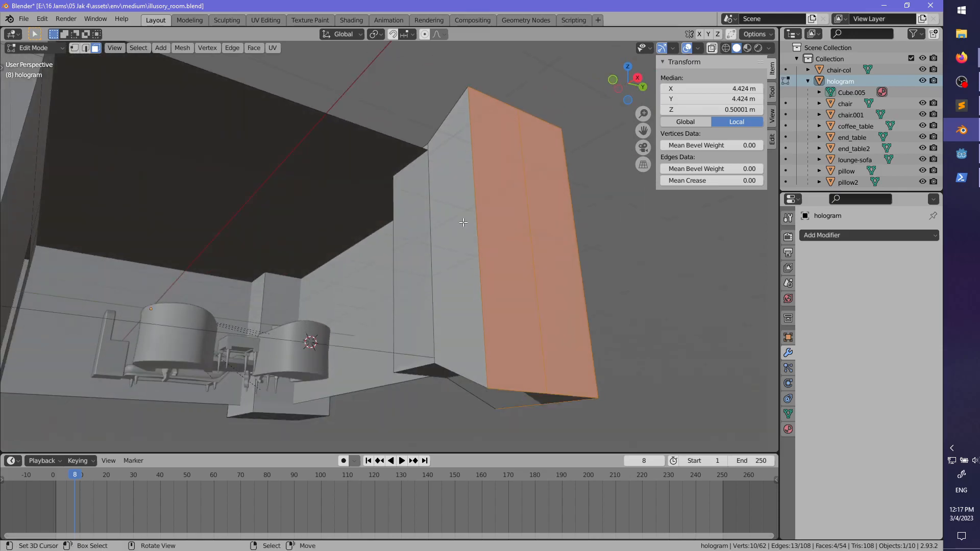
key("x")
left_click(463, 222)
- Delete the top and bottom cap faces of the remaining corner pillar
middle_click_drag(436, 275, 449, 306)
left_click(449, 306)
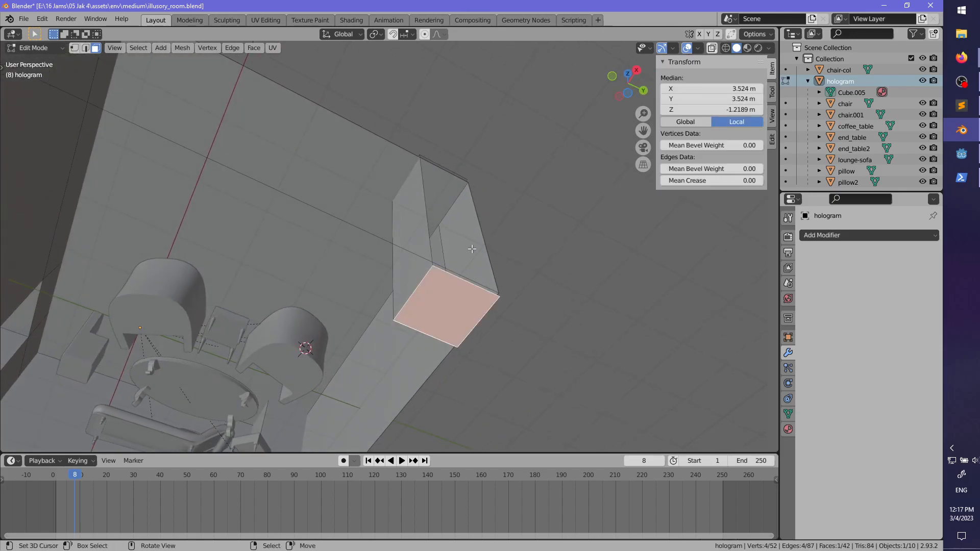
middle_click_drag(472, 249, 505, 229)
key("x")
left_click(417, 216)
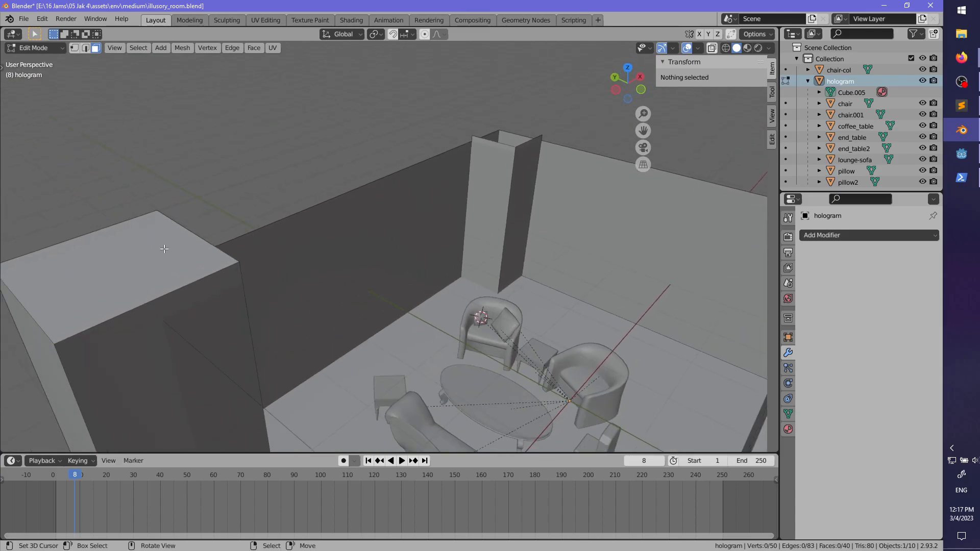
- Delete the entire solid block at the other end of the same wall
right_click(139, 294)
key("alt+a")
scroll(136, 298, "down", 3)
middle_click_drag(136, 298, 240, 283, "shift")
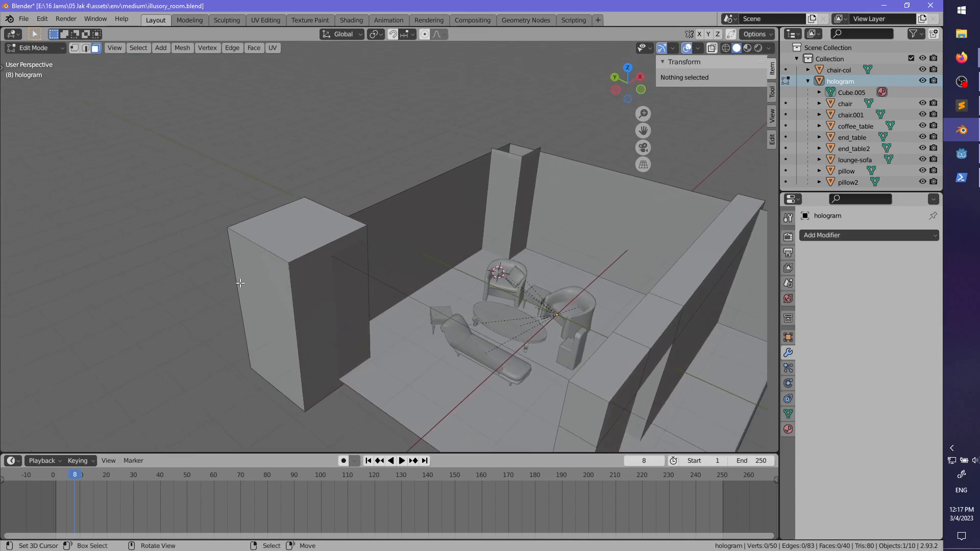
key("l")
key("x")
left_click(279, 310)
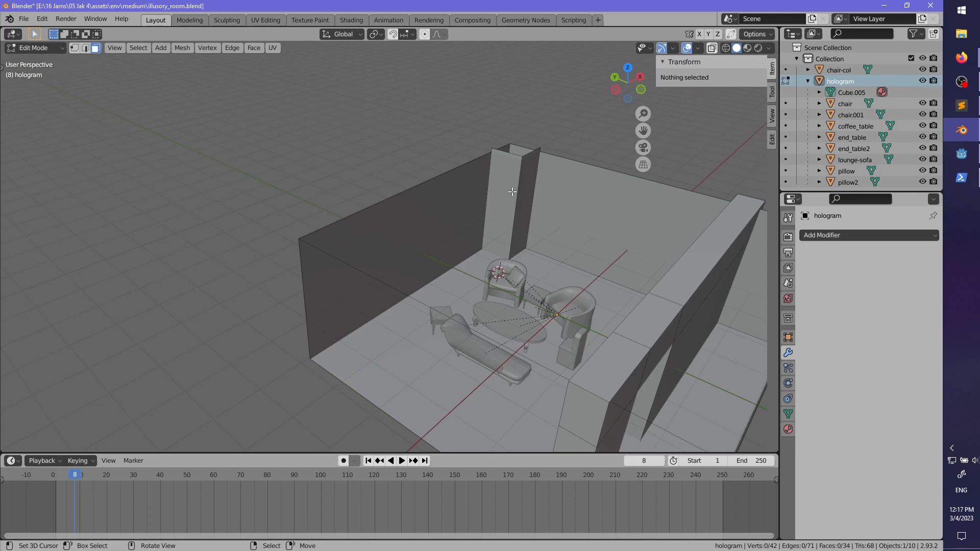
- Duplicate the trimmed corner pillar and move the copy about -6.85 m along X to the wall's other end
key("l")
key("alt+a")
key("l")
middle_click_drag(566, 184, 473, 240)
key("g")
key("x")
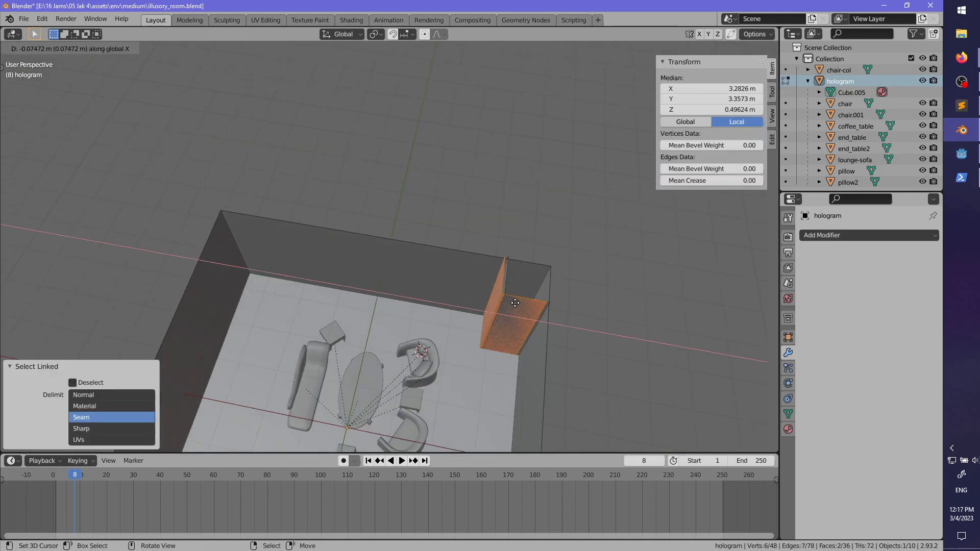
left_click(254, 274)
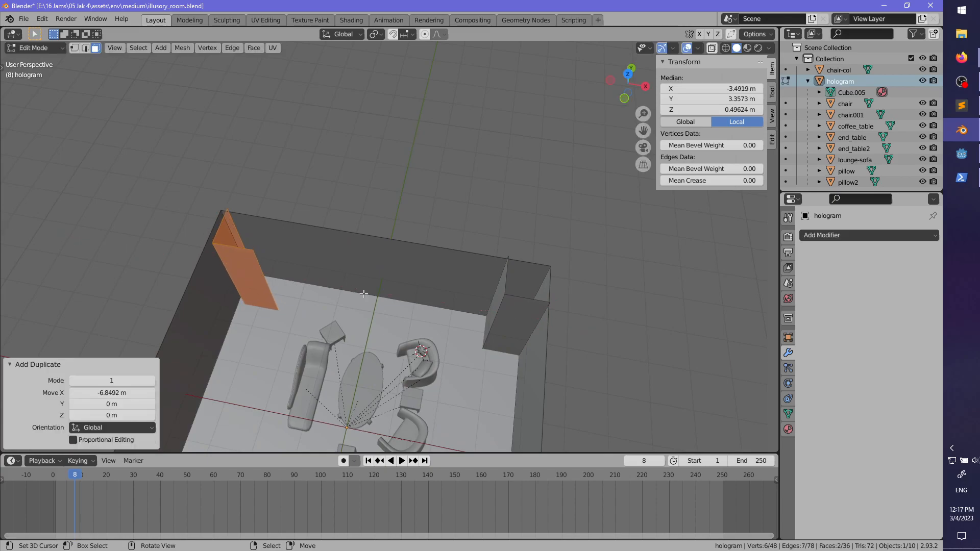
- Rotate the duplicated corner pillar 90° about the global Z axis to face into its new corner
key("r")
key("z")
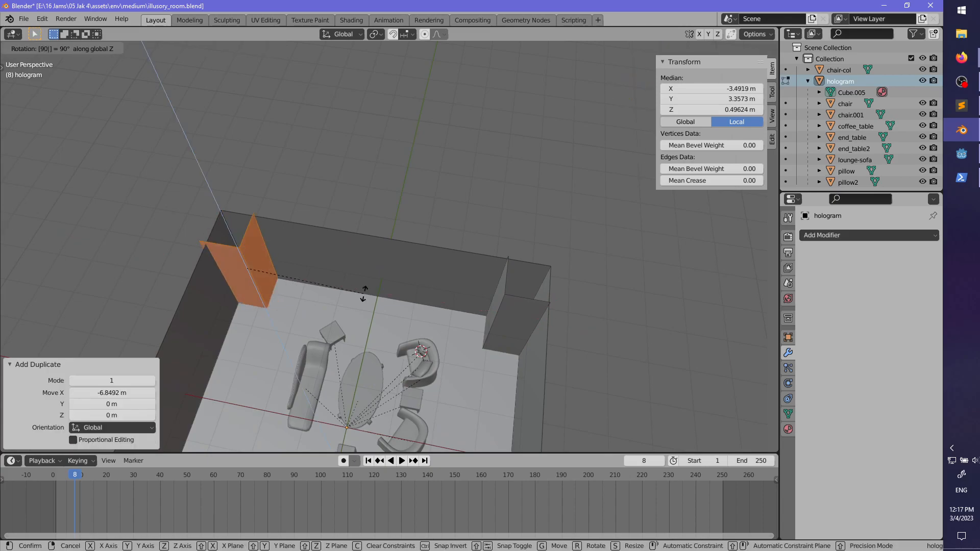
key("Return")
middle_click_drag(362, 291, 347, 255)
- Move the rotated pillar's outer vertical edge along Y so that it meets the adjoining wall
left_click(85, 48)
middle_click_drag(449, 193, 398, 215)
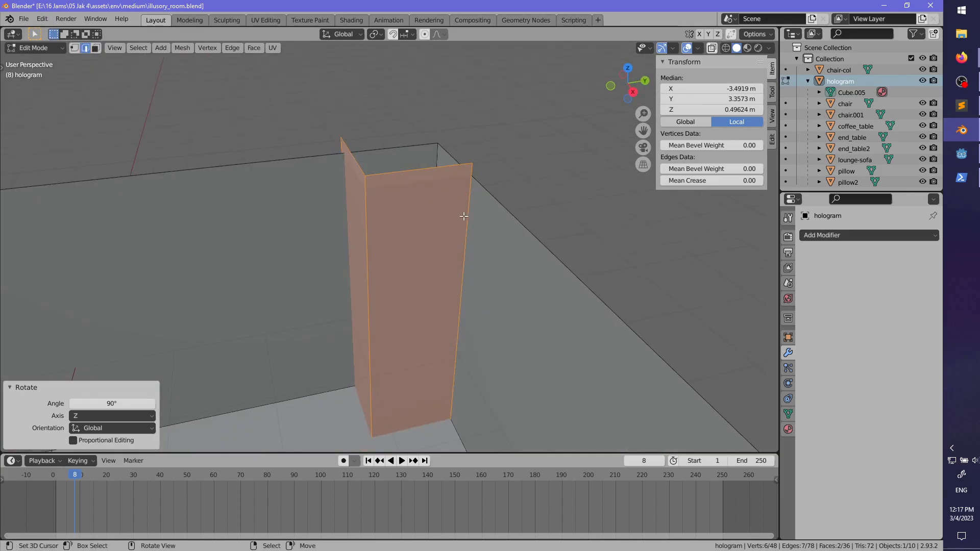
left_click(476, 234)
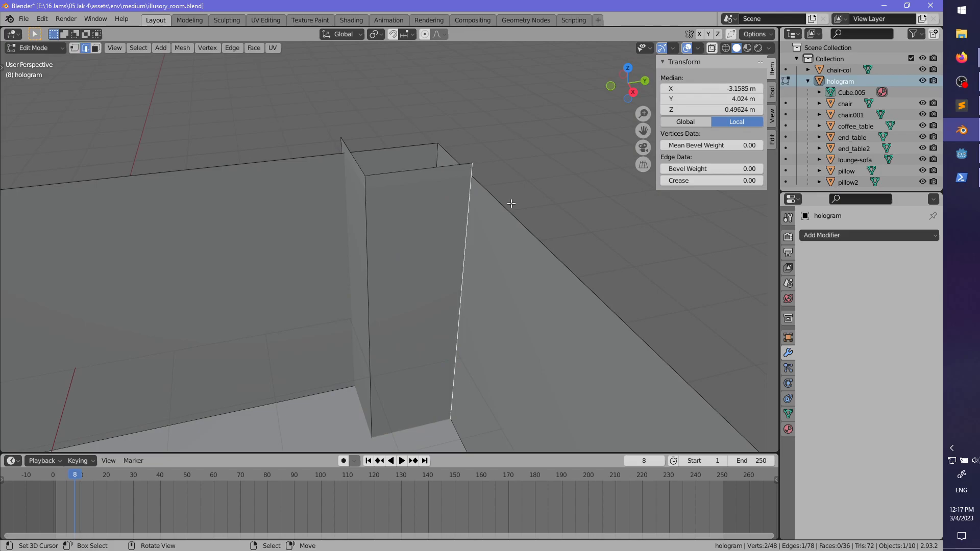
key("g")
key("y")
left_click(514, 203)
- Move the pillar's other outer vertical edge about 0.085 m along X to meet the side wall, and clear the selection
middle_click_drag(515, 205, 319, 188)
left_click(286, 175)
key("g")
key("y")
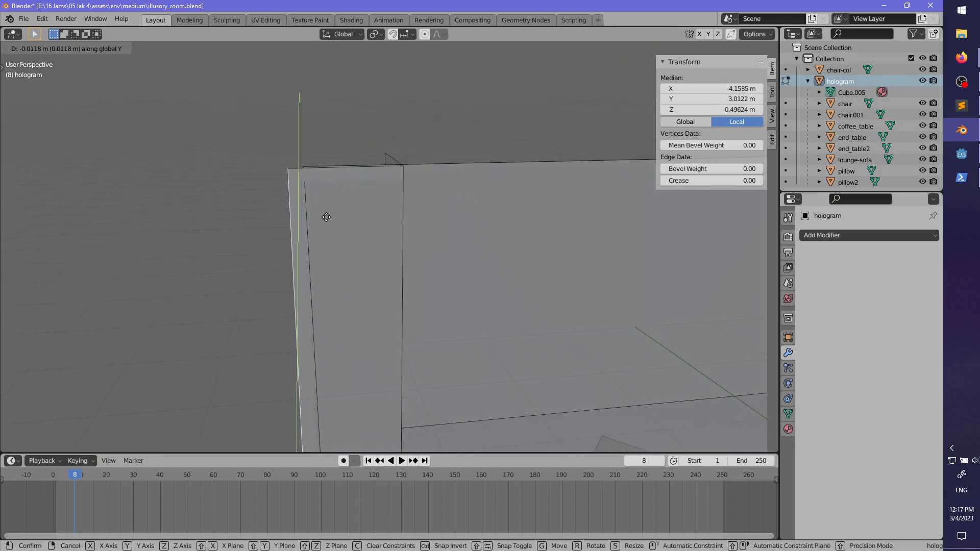
key("x")
left_click(331, 217)
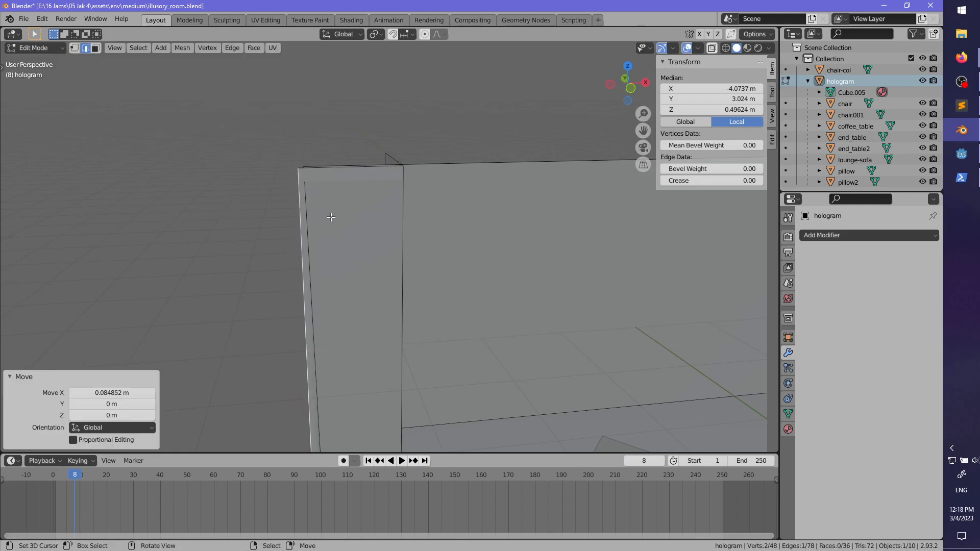
scroll(330, 216, "down", 4)
middle_click_drag(330, 216, 360, 217)
key("alt+a")
- Examine the dividing wall's faces and doorway from outside and inside the room
middle_click_drag(153, 117, 293, 221)
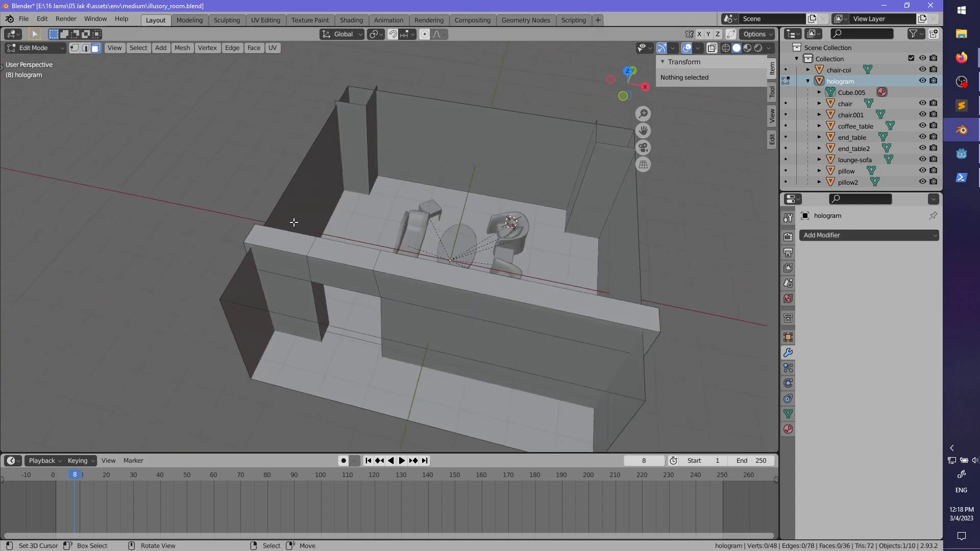
left_click(278, 290)
middle_click_drag(305, 297, 357, 298)
scroll(313, 259, "up", 4)
left_click(183, 265)
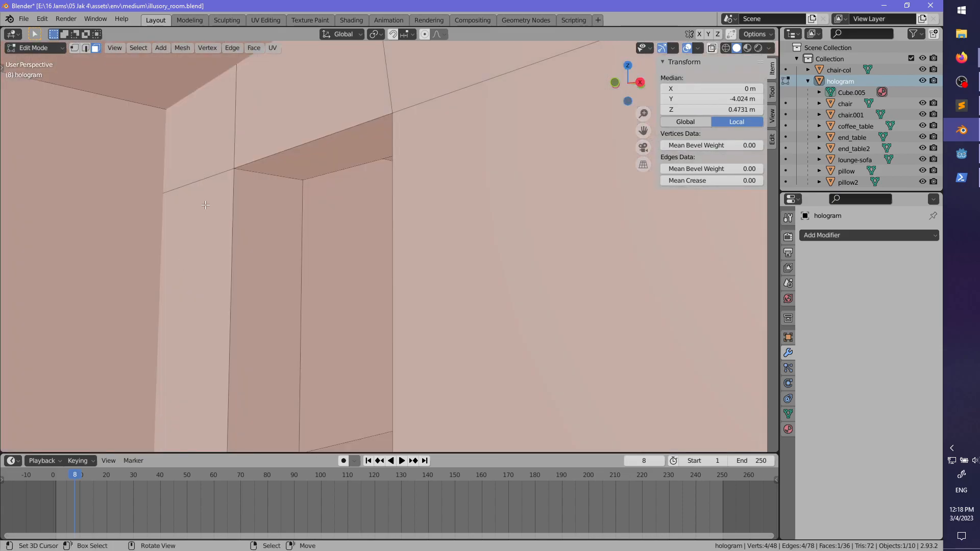
left_click(174, 209)
scroll(322, 214, "down", 2)
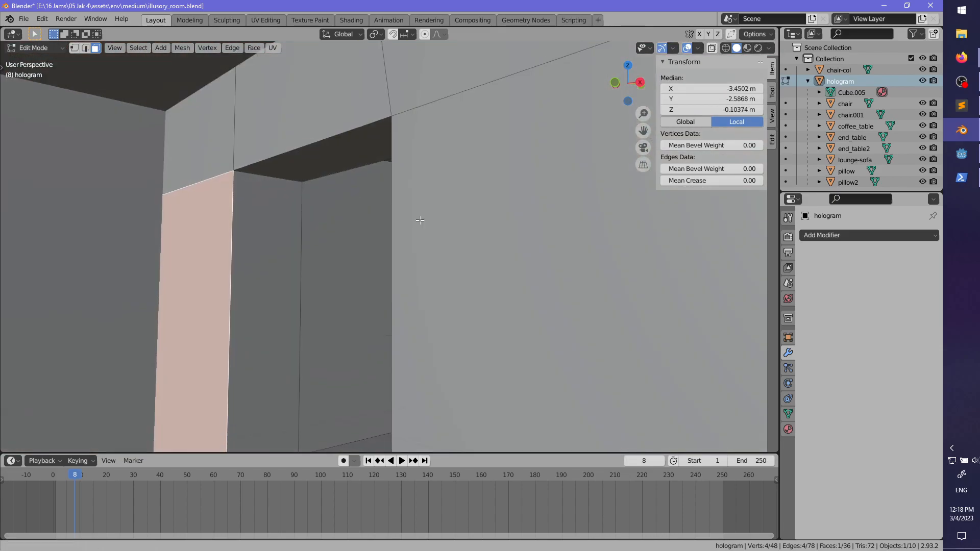
scroll(409, 234, "down", 2)
middle_click_drag(398, 252, 393, 246, "shift")
middle_click_drag(225, 129, 342, 243, "ctrl")
key("alt+a")
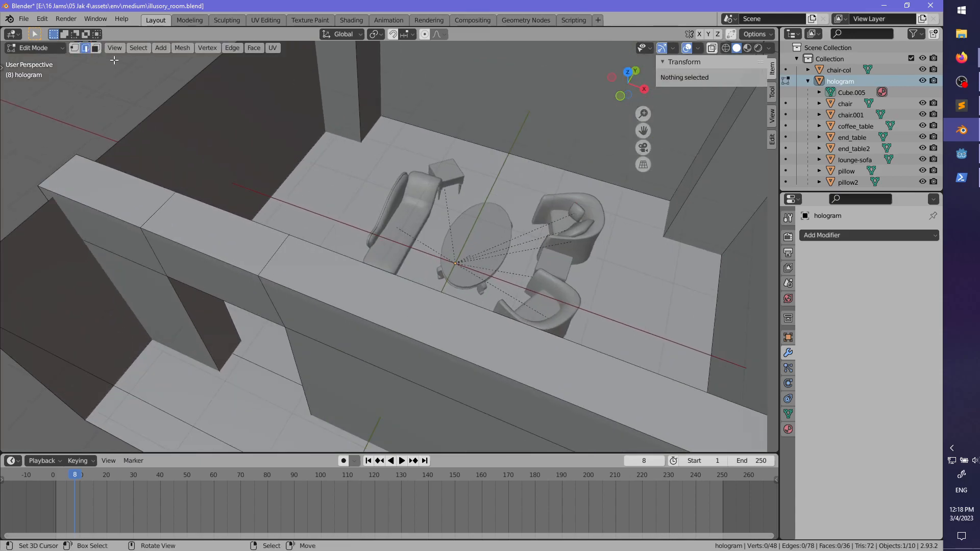
- Select the edge loop around the room's floor perimeter and mark it as a seam
middle_click_drag(399, 183, 321, 82, "shift")
right_click(343, 274, "alt")
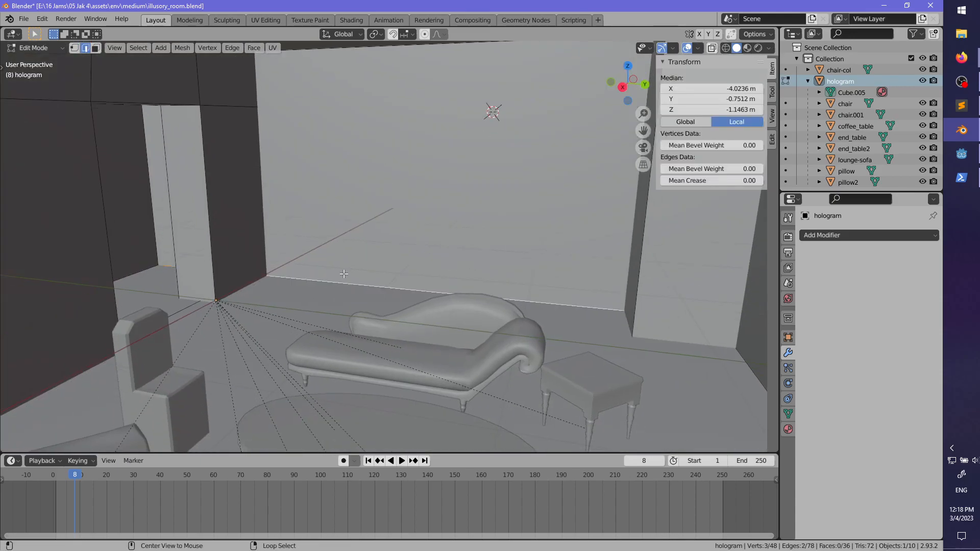
key("alt+z")
middle_click_drag(350, 273, 429, 357, "ctrl")
middle_click_drag(429, 357, 485, 359)
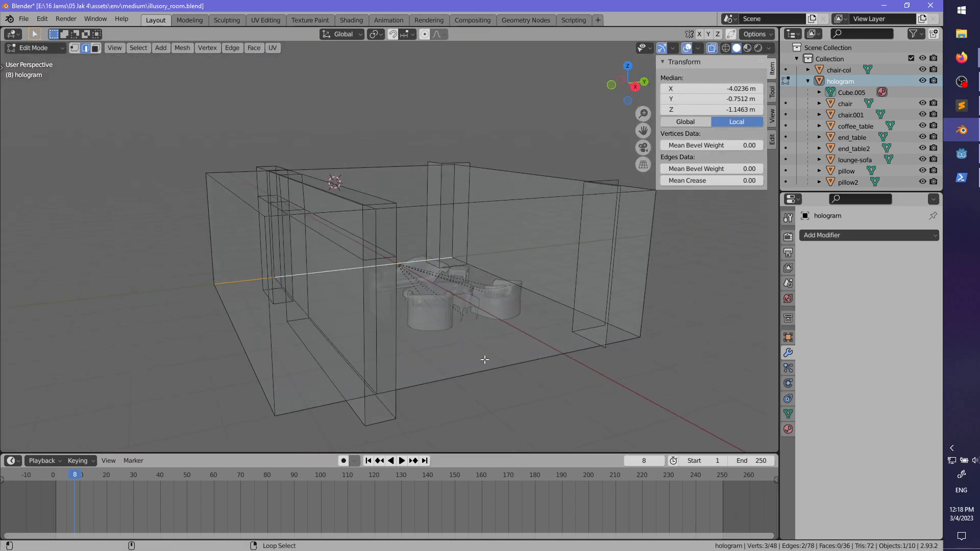
key("ctrl+e")
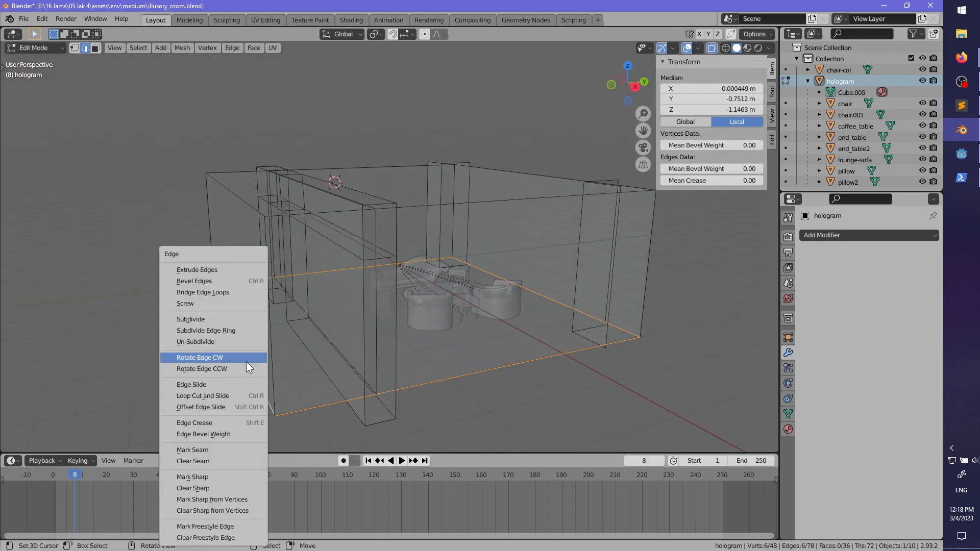
left_click(214, 448)
- Select the edge loop around the top of the room's outer walls and mark it as a seam
left_click(249, 211, "alt")
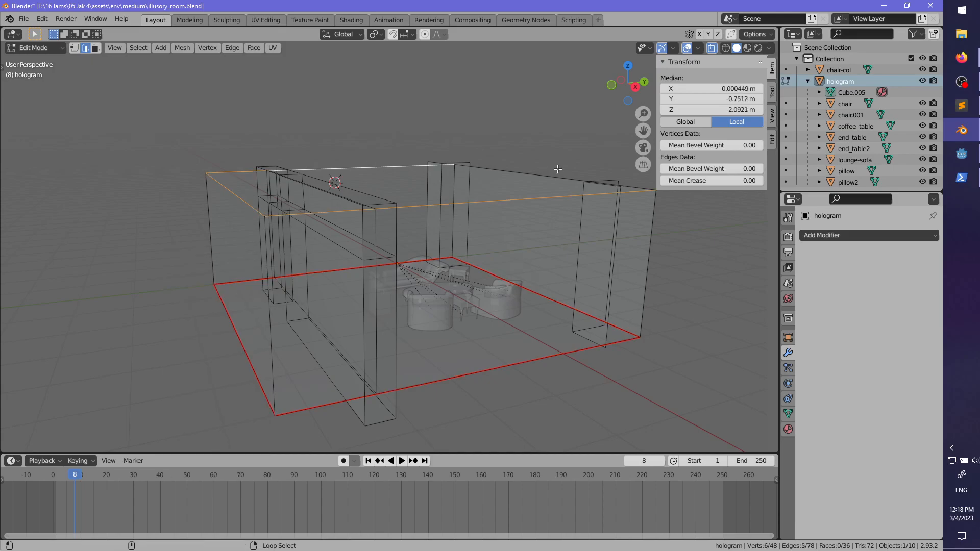
key("ctrl+e")
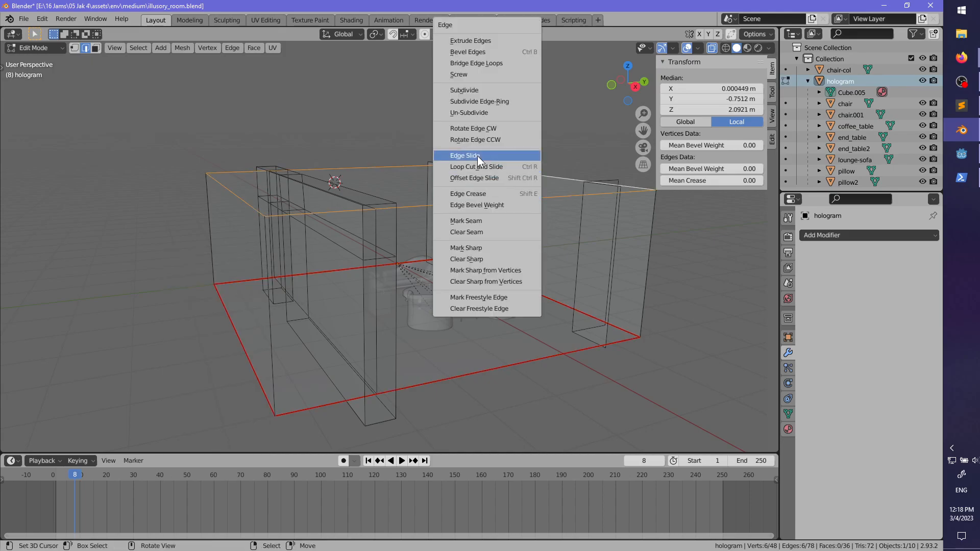
left_click(483, 224)
middle_click_drag(483, 223, 373, 228)
middle_click_drag(335, 378, 399, 392)
key("alt+shift")
middle_click_drag(409, 292, 230, 164)
- Delete the dividing wall's rim faces along its top, ends and underside, keeping the doorway's inner faces
left_click(95, 48)
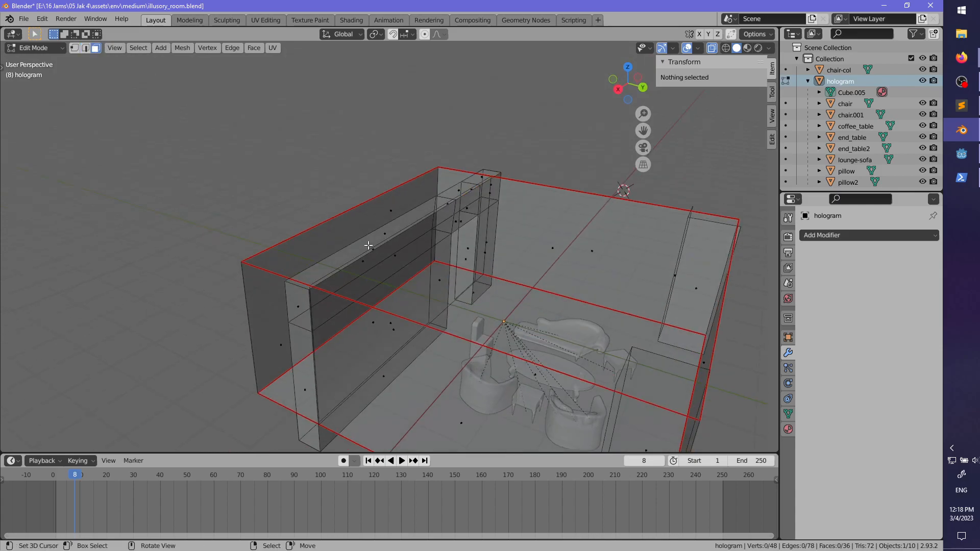
left_click(325, 261)
right_click(297, 286, "alt")
key("x")
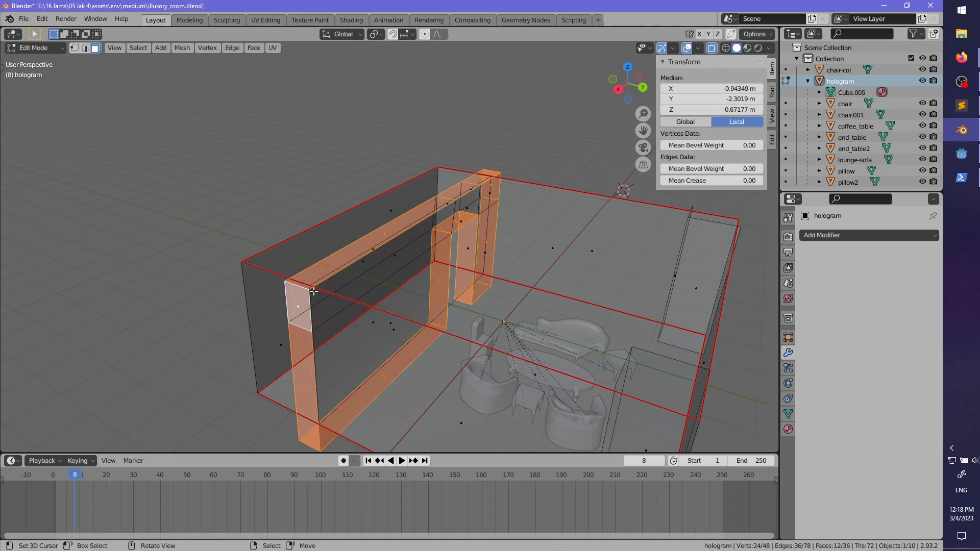
middle_click_drag(519, 300, 447, 268)
scroll(397, 282, "up", 2)
right_click(382, 278, "shift")
right_click(445, 152, "shift")
key("x")
left_click(496, 249)
scroll(496, 248, "down", 4)
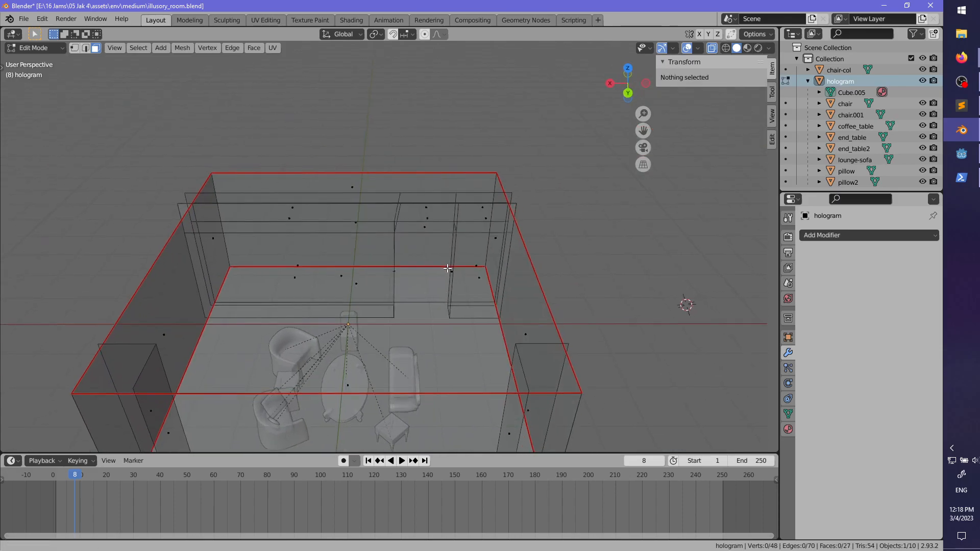
- Mark the edges around both sides of the dividing wall's doorway as seams
scroll(447, 268, "up", 3)
right_click(374, 294, "alt")
middle_click_drag(373, 294, 399, 276)
key("alt+z")
scroll(372, 281, "up", 1)
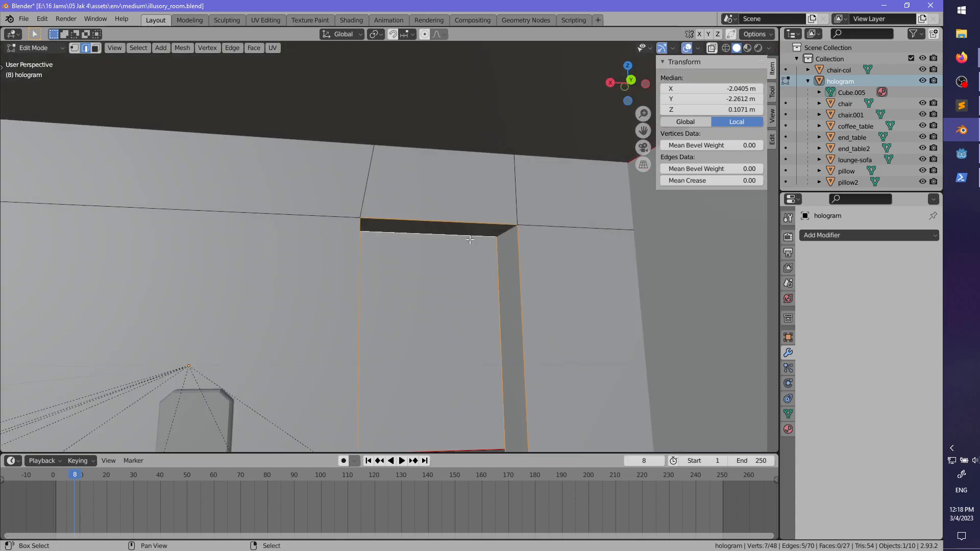
middle_click_drag(470, 239, 368, 244)
scroll(370, 242, "up", 2)
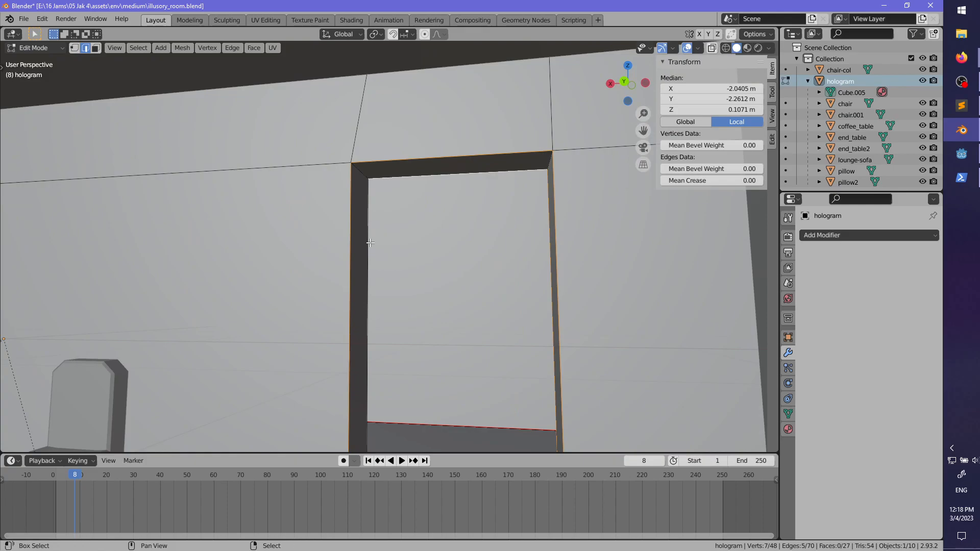
key("ctrl+e")
left_click(390, 252)
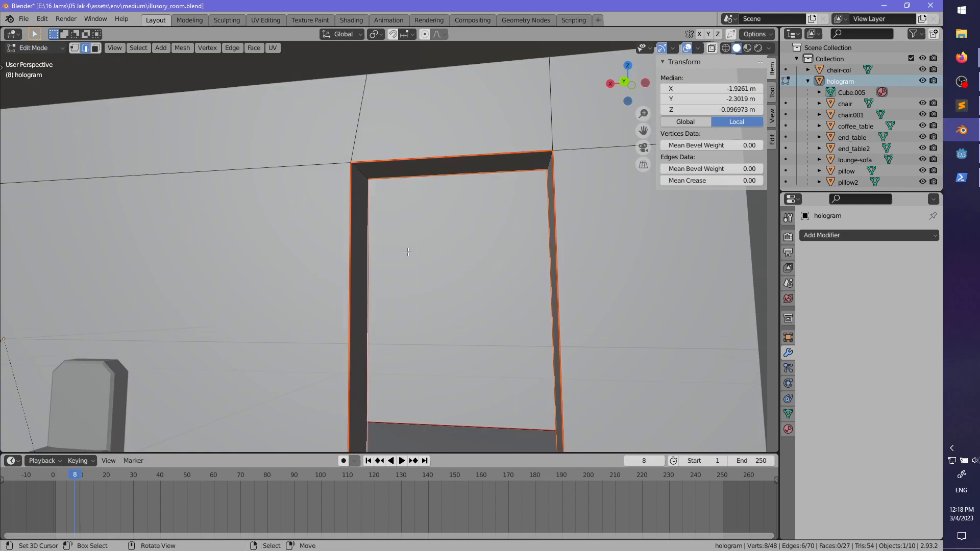
scroll(390, 252, "down", 6)
middle_click_drag(589, 204, 516, 272)
key("alt+a")
- Select the linked room shell, hide the transform sidebar and open a UV Editor beside the 3D view
key("Tab")
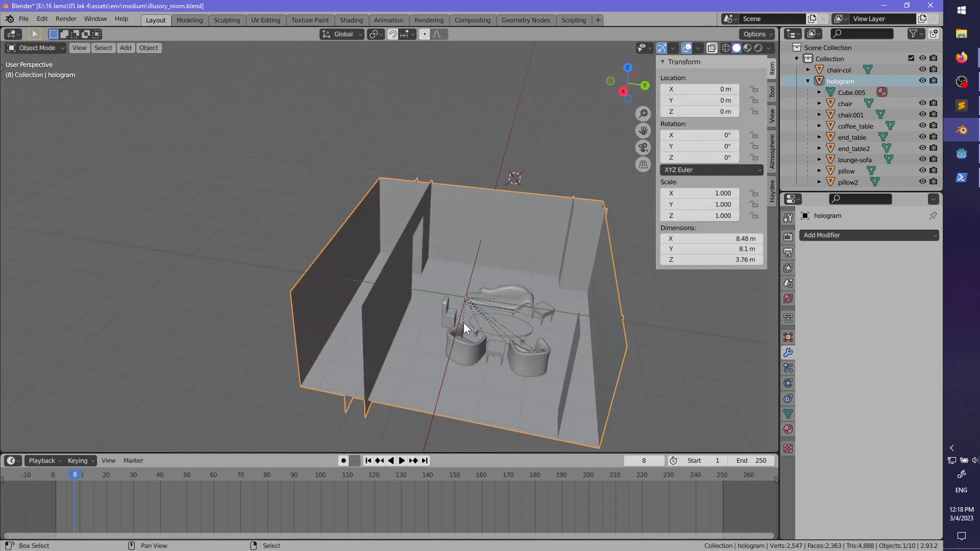
key("Tab")
middle_click_drag(463, 322, 397, 290, "shift")
key("l")
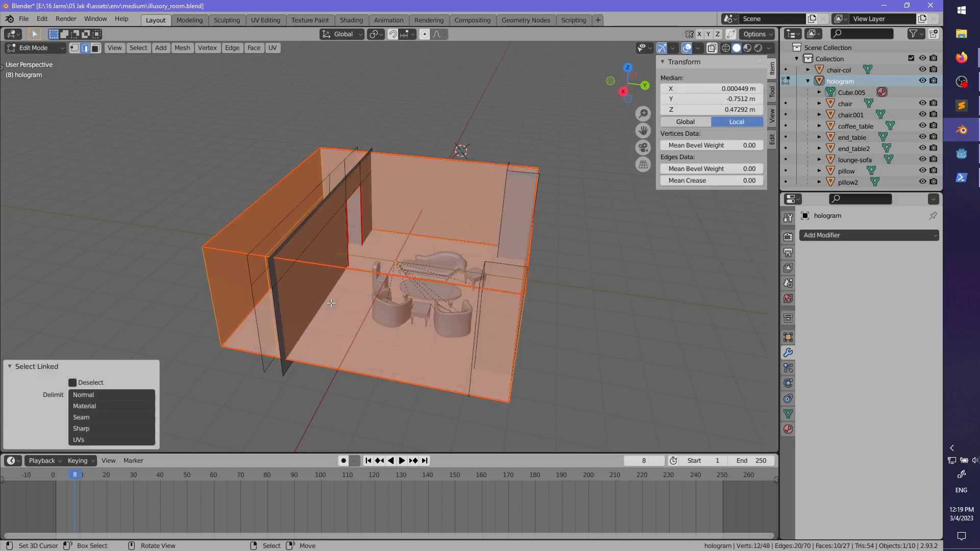
middle_click_drag(333, 303, 464, 306)
key("n")
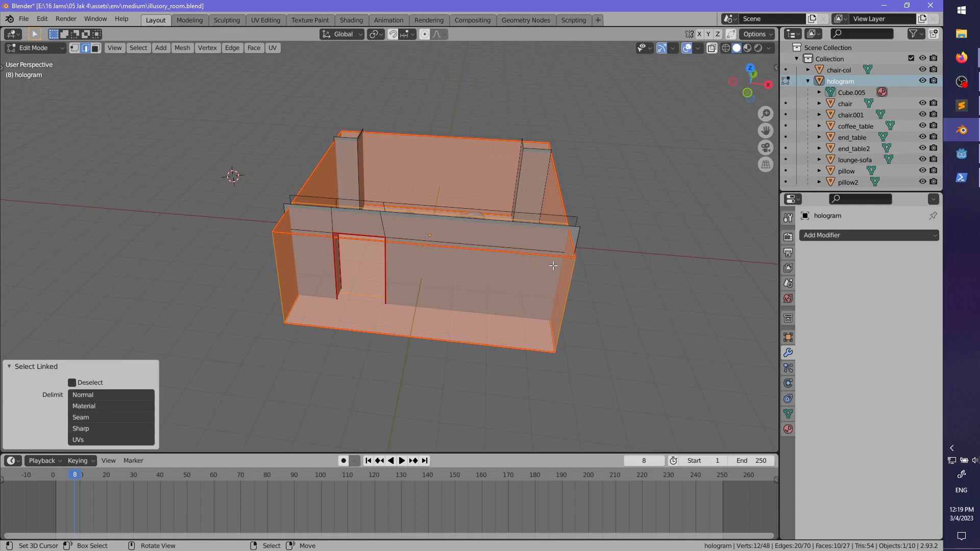
left_click_drag(775, 29, 401, 36)
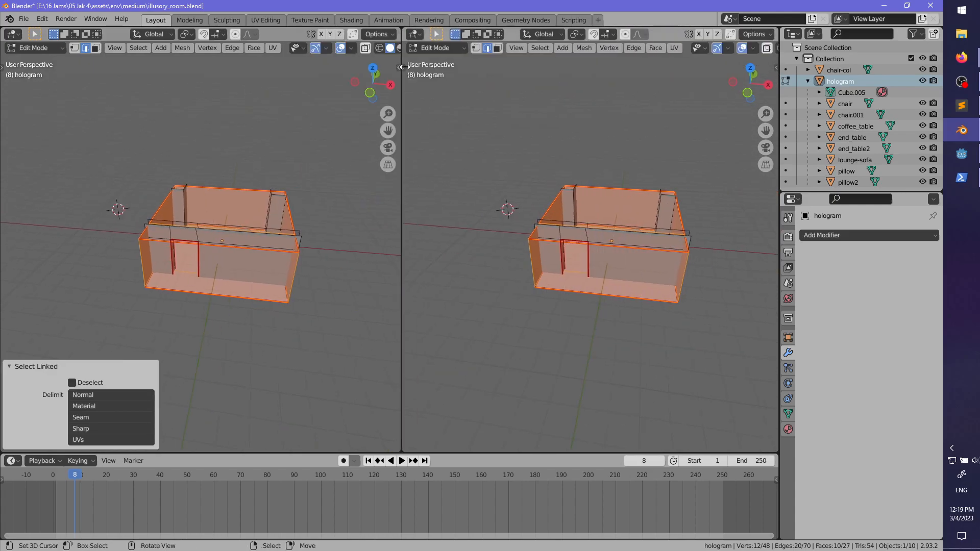
left_click(415, 34)
left_click(448, 90)
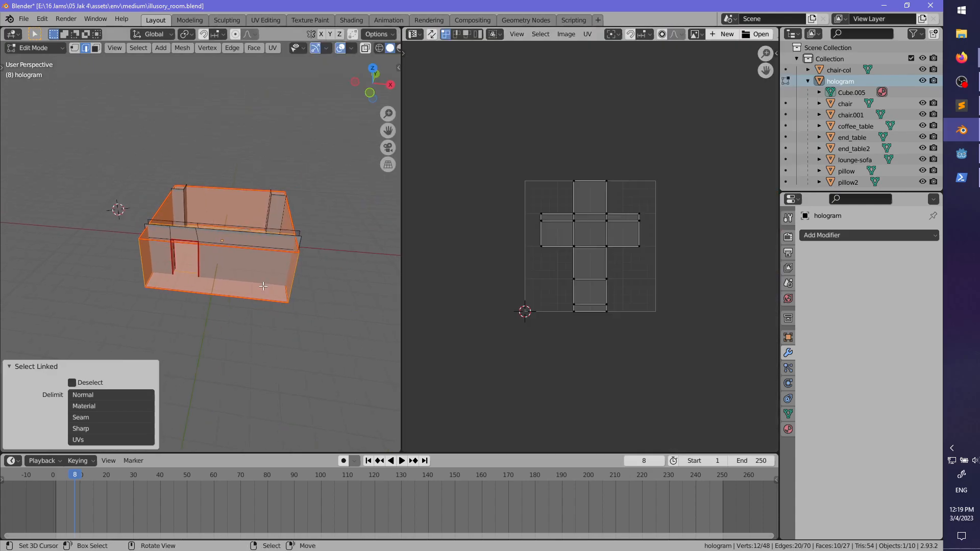
- Unwrap the selected room shell using its floor and top seams
scroll(241, 274, "up", 5)
key("u")
left_click(241, 275)
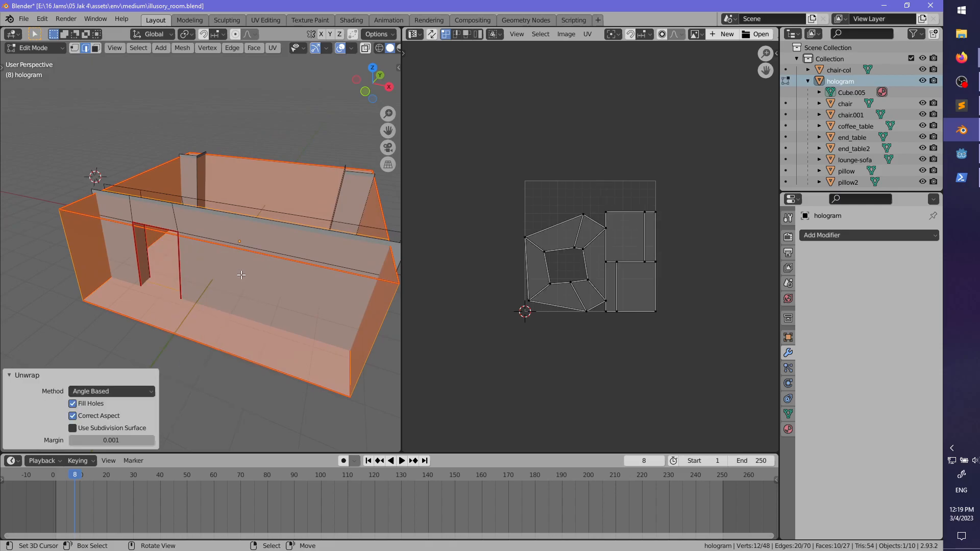
- Select the four vertical corner edges of the room's outer walls and mark them as seams
middle_click_drag(267, 252, 73, 83)
right_click(345, 260)
middle_click_drag(345, 260, 577, 266, "shift")
middle_click_drag(76, 260, 193, 265)
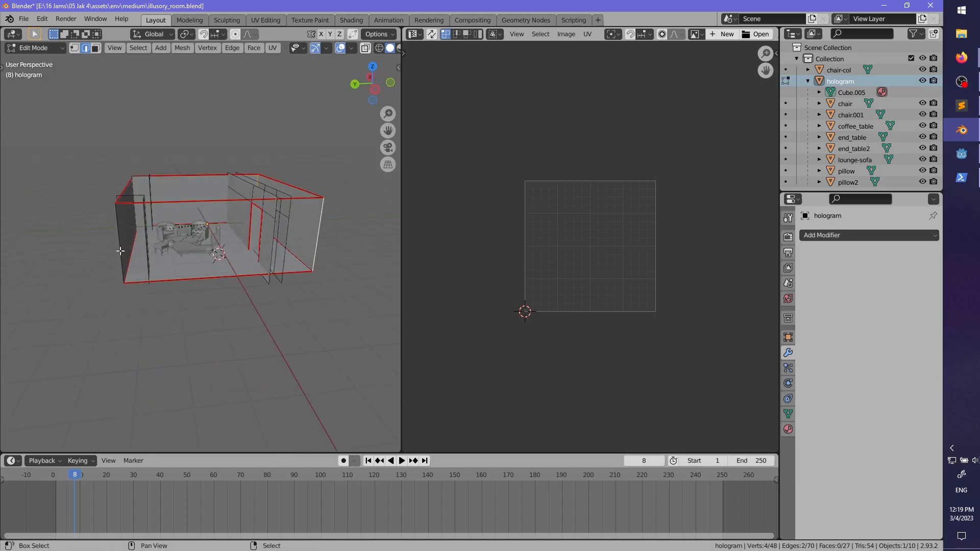
right_click(120, 251, "shift")
middle_click_drag(120, 251, 292, 266)
scroll(168, 291, "up", 3)
middle_click_drag(164, 298, 283, 265, "shift")
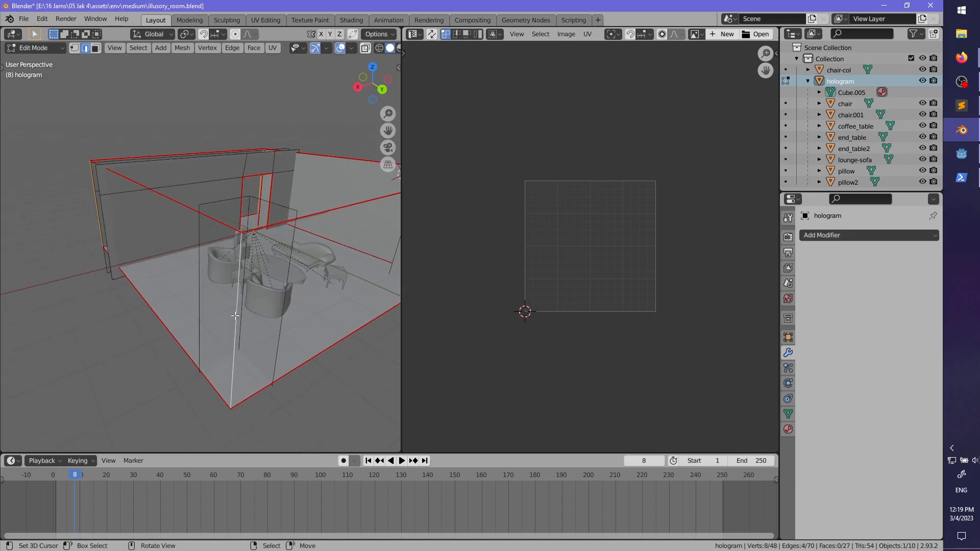
key("ctrl+e")
left_click(235, 317)
- Reselect the whole linked room shell and unwrap it again with the corner seams
scroll(235, 315, "down", 4)
mouse_move(256, 308)
middle_mouse_down()
mouse_move(131, 302)
mouse_move(270, 304)
middle_mouse_up()
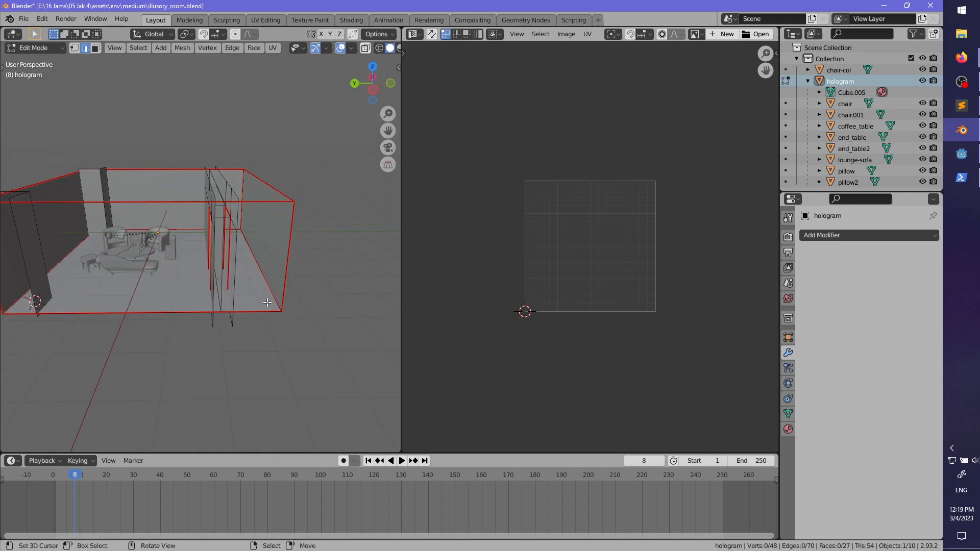
key("a")
key("u")
left_click(266, 303)
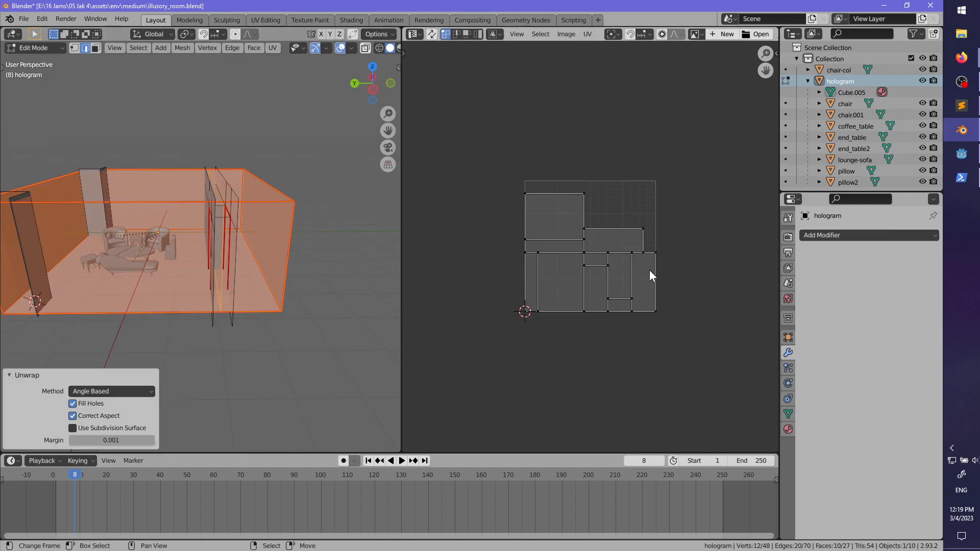
scroll(649, 275, "up", 3)
scroll(650, 276, "down", 2)
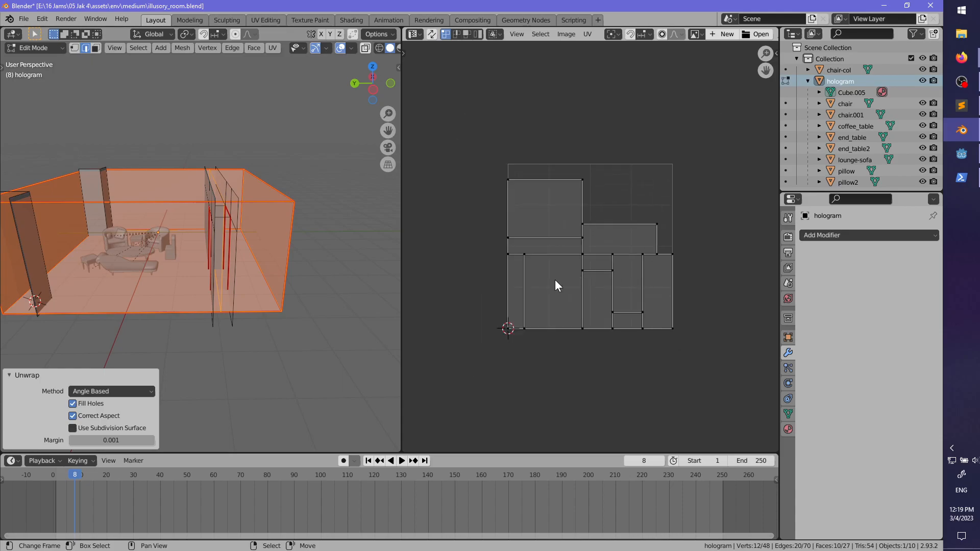
middle_click_drag(320, 309, 274, 271)
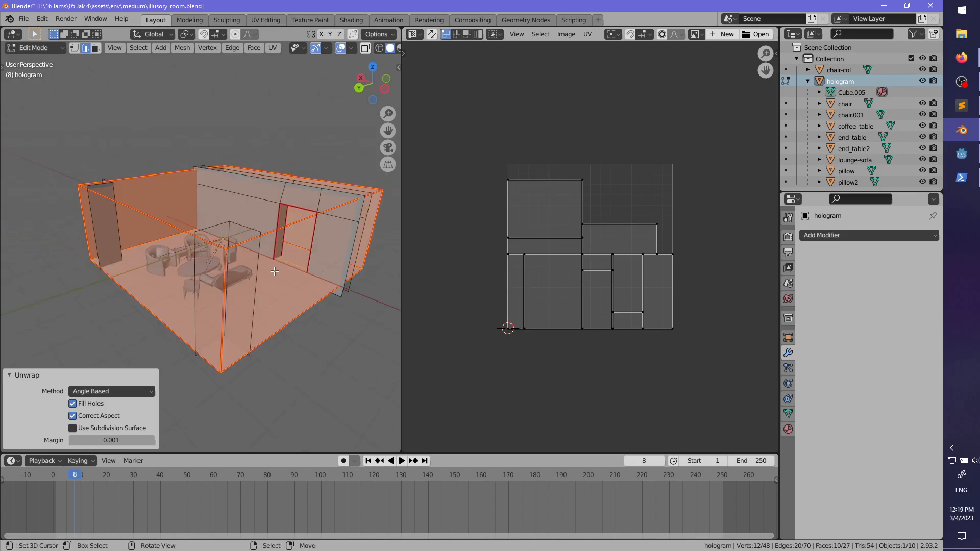
- Select the leftover edge loop running around the dividing wall and dissolve its edges
key("Tab")
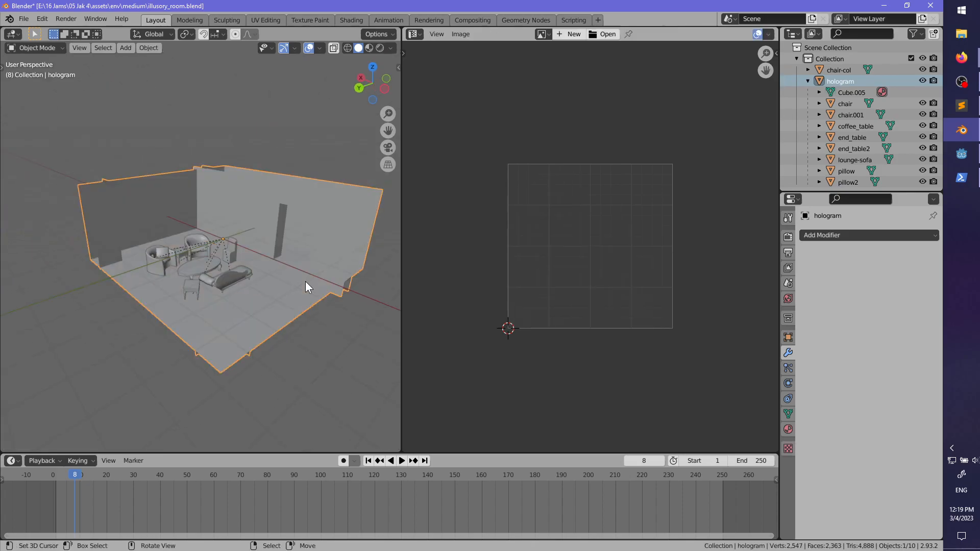
middle_click_drag(305, 281, 288, 293)
key("Tab")
key("alt+a")
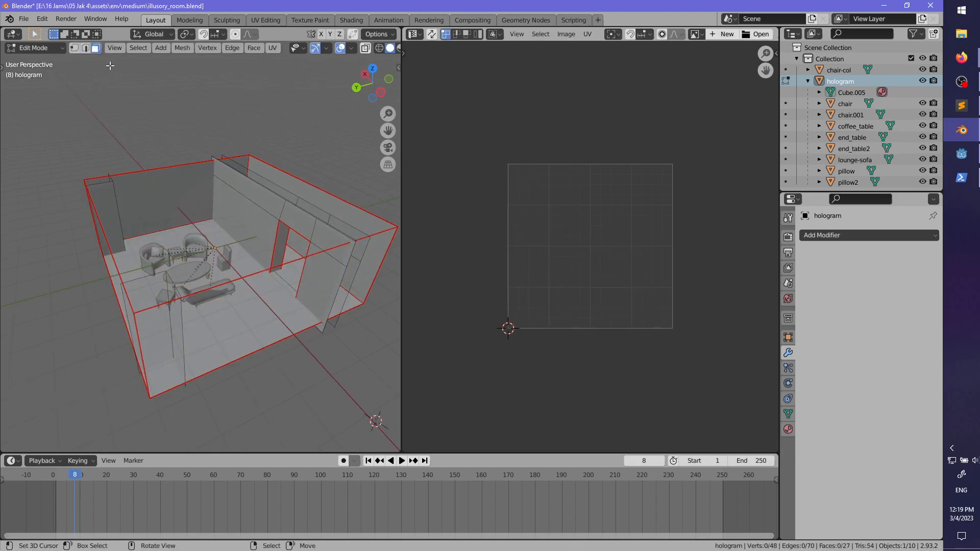
left_click(271, 248)
left_click(316, 190, "shift")
middle_click_drag(316, 191, 230, 277)
left_click(205, 260)
key("x")
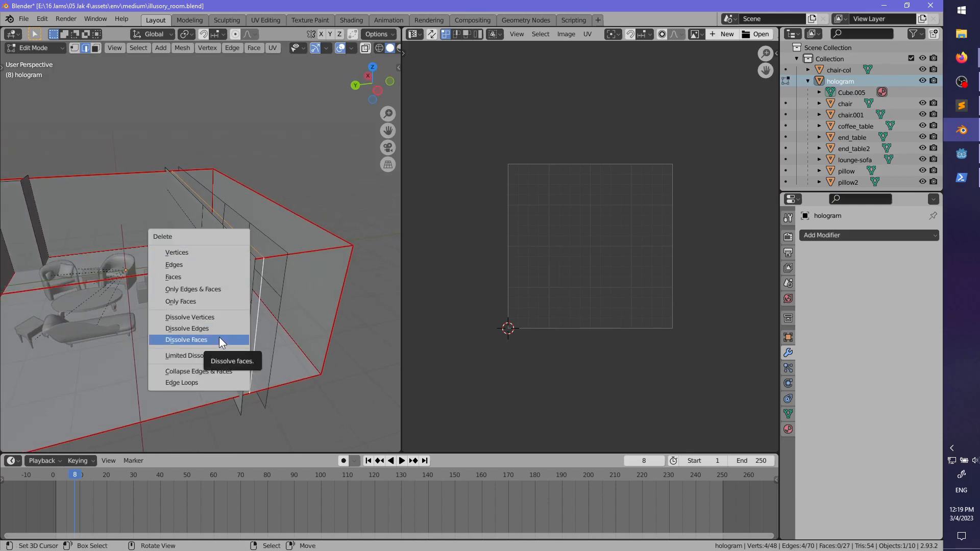
left_click(219, 328)
middle_click_drag(219, 328, 234, 305)
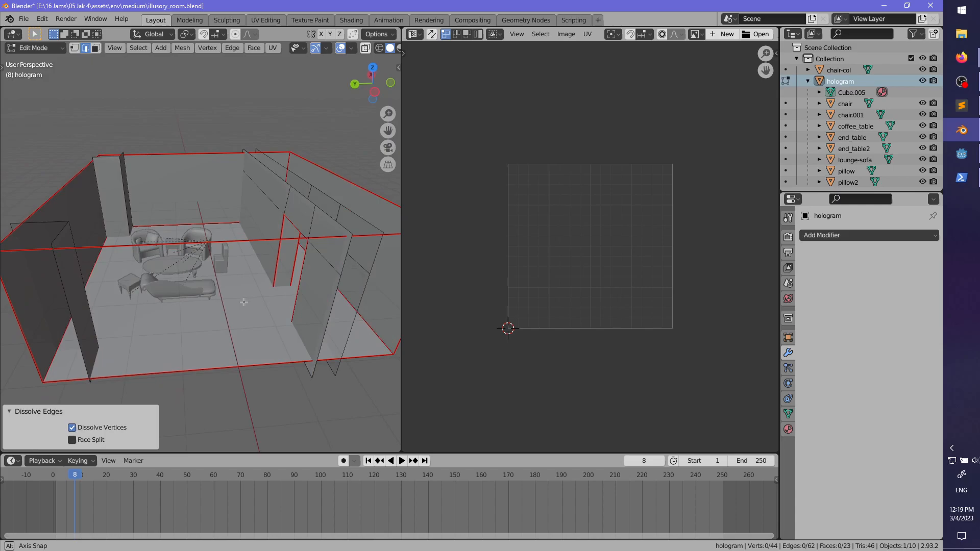
scroll(234, 305, "down", 2)
- Hide every object except the hologram and resume editing its mesh
key("Tab")
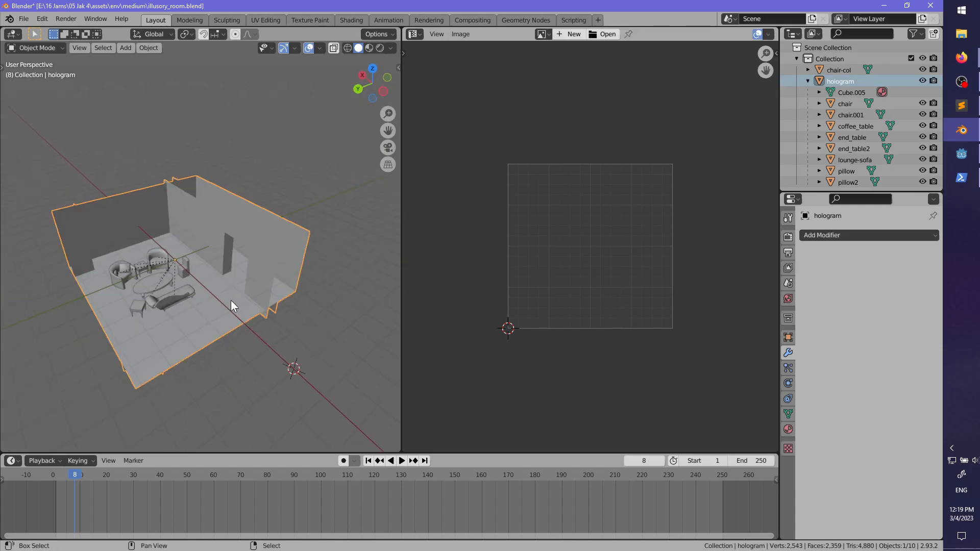
key("shift+h")
key("Tab")
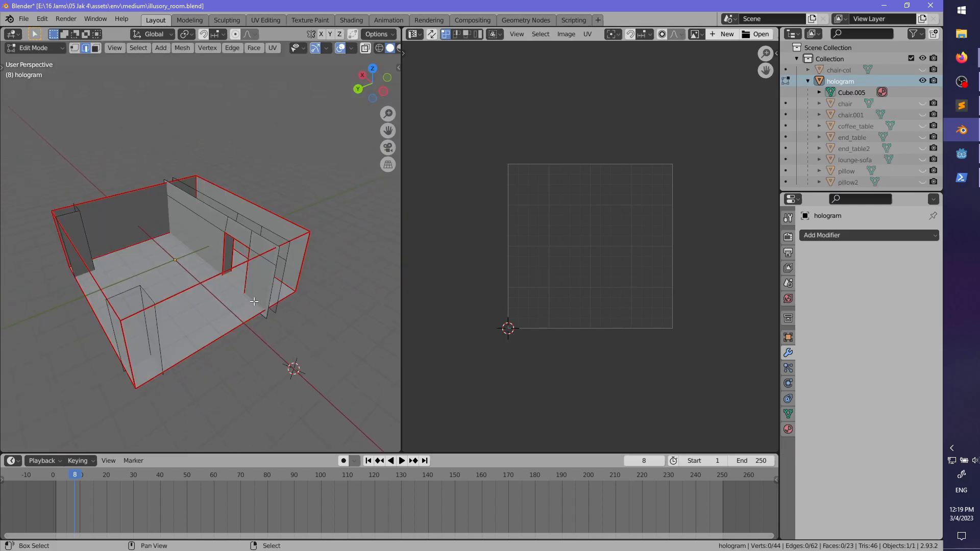
scroll(223, 297, "up", 2)
middle_click_drag(259, 301, 204, 300, "shift")
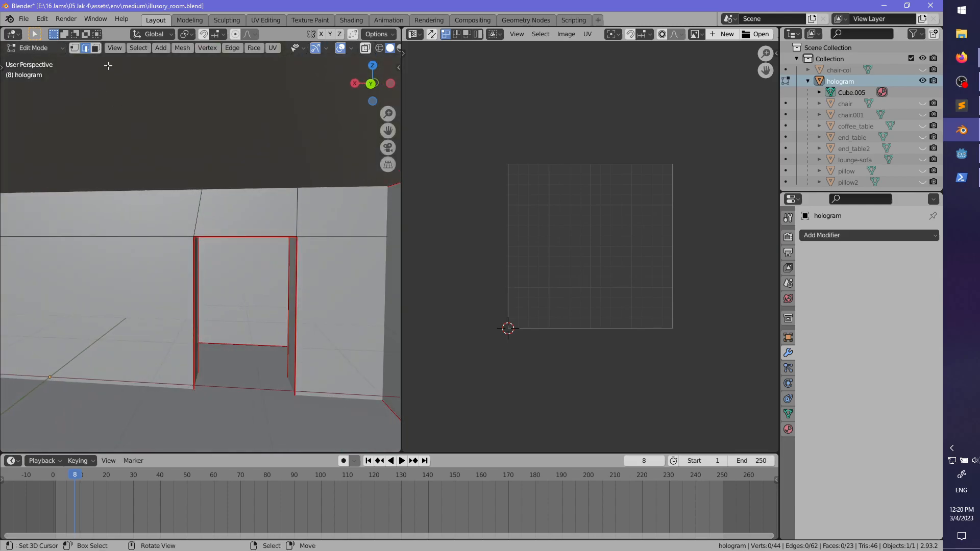
- Select the room's floor face, add a second material slot and unlink the existing material from the first slot
left_click(315, 283)
left_click(140, 235, "ctrl")
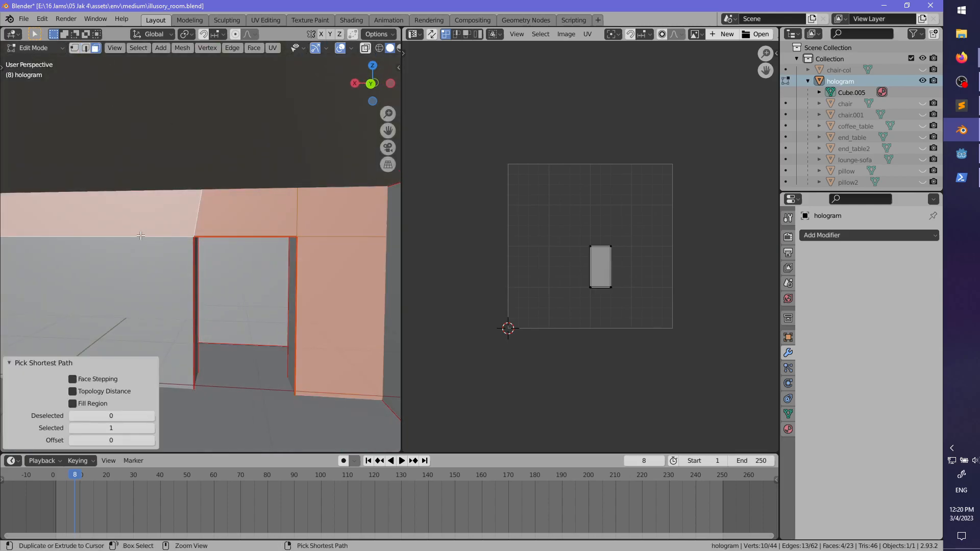
left_click(150, 287, "ctrl")
middle_click_drag(150, 287, 145, 347)
left_click(145, 347)
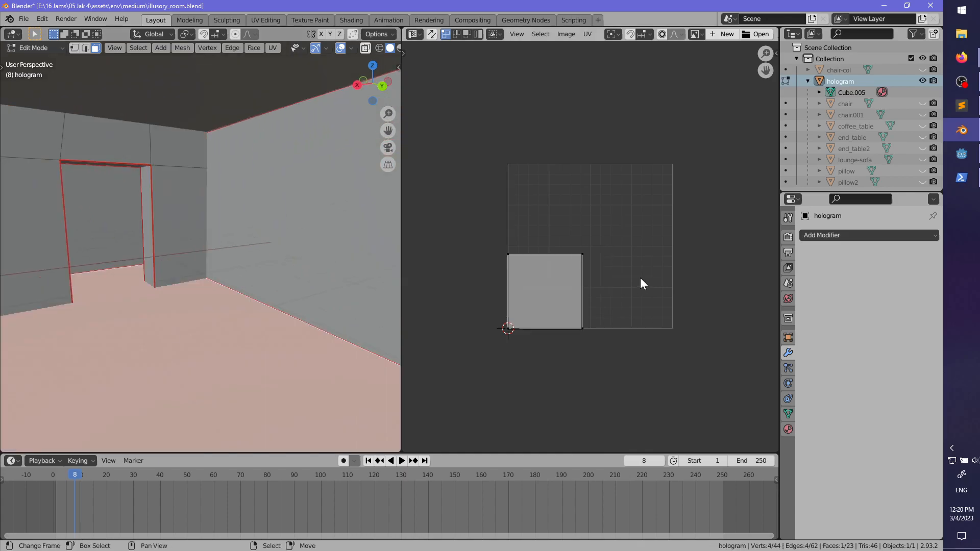
left_click(788, 428)
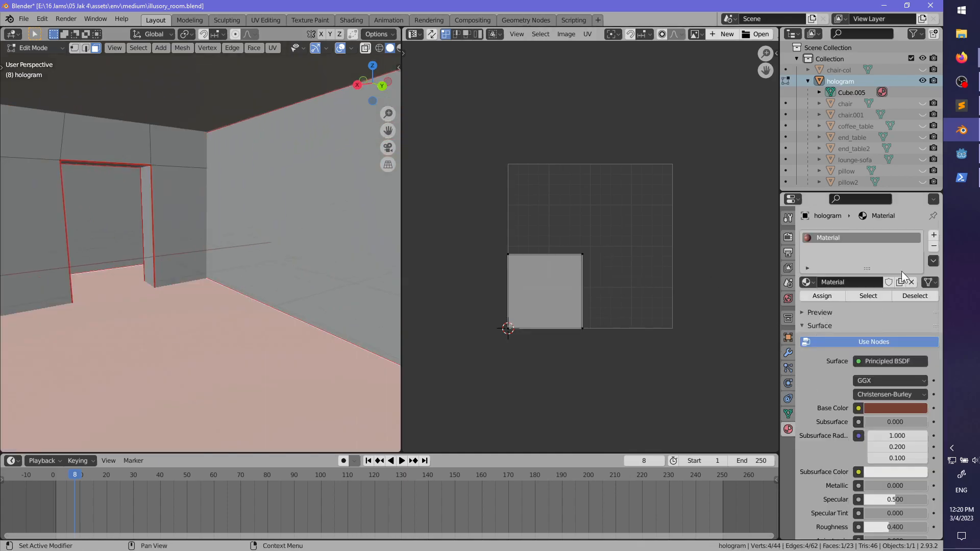
left_click(934, 236)
left_click(862, 238)
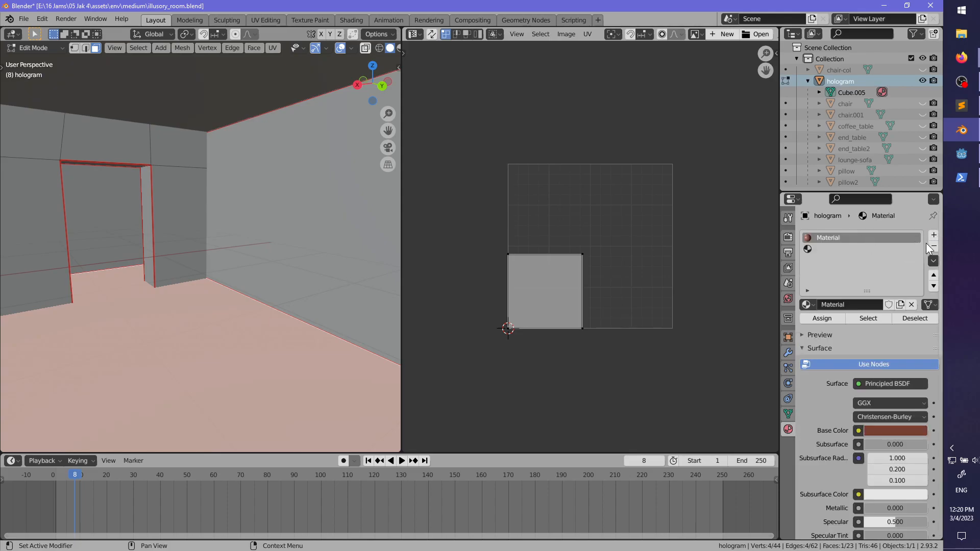
left_click(912, 304)
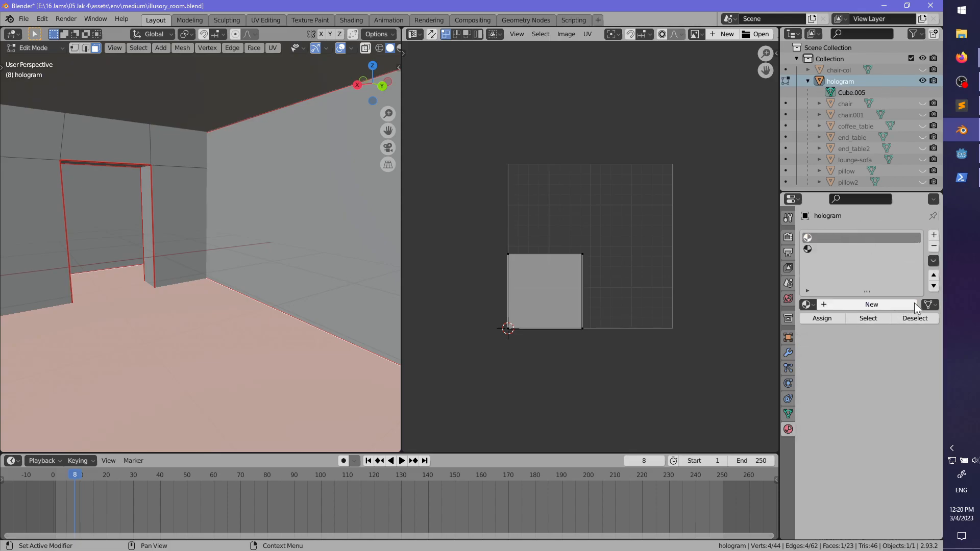
left_click(807, 249)
- Select the room's ceiling face and add a third material slot for it
middle_click_drag(352, 299, 388, 305)
middle_click_drag(296, 316, 292, 345, "shift")
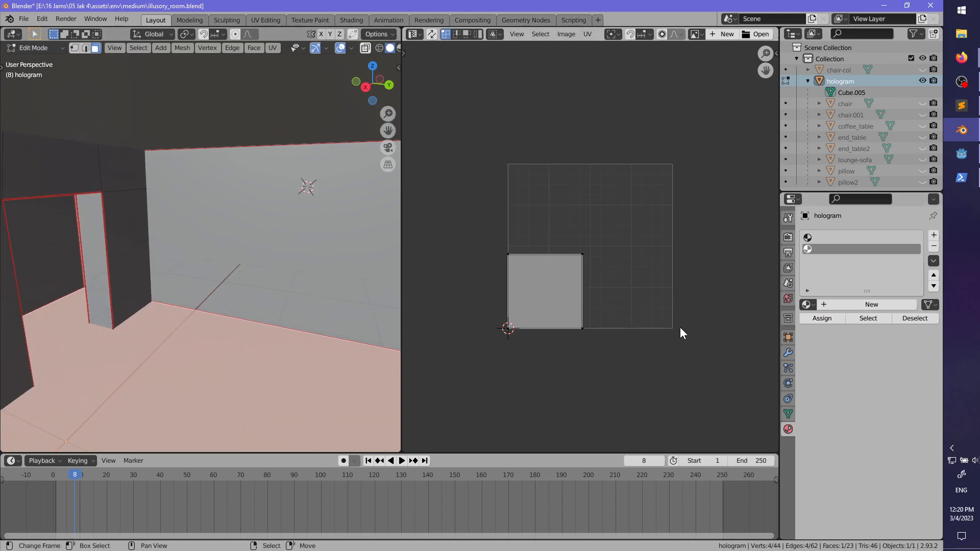
middle_click_drag(206, 163, 212, 134)
right_click(211, 133)
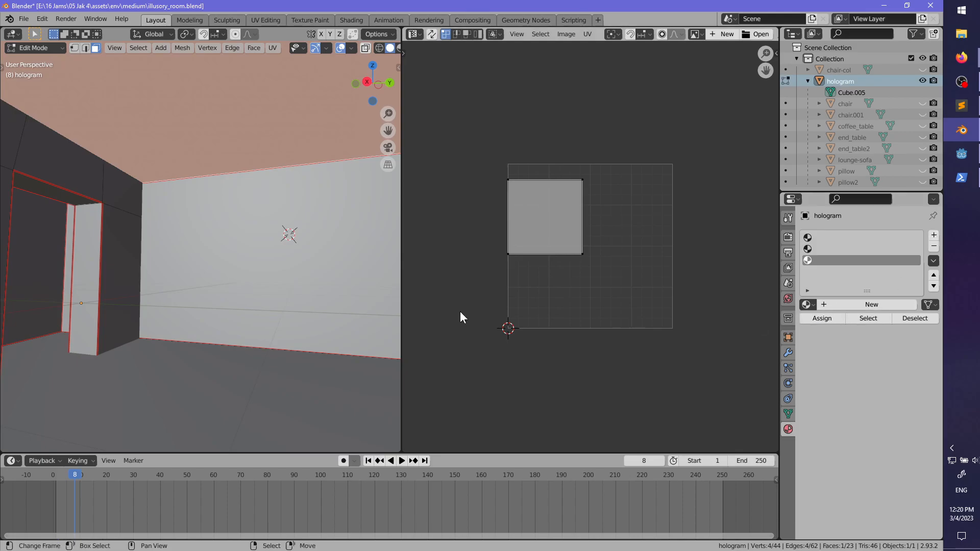
- Select the three inner faces of the doorway and assign them to a fourth material slot
middle_click_drag(207, 266, 266, 280)
scroll(273, 271, "up", 1)
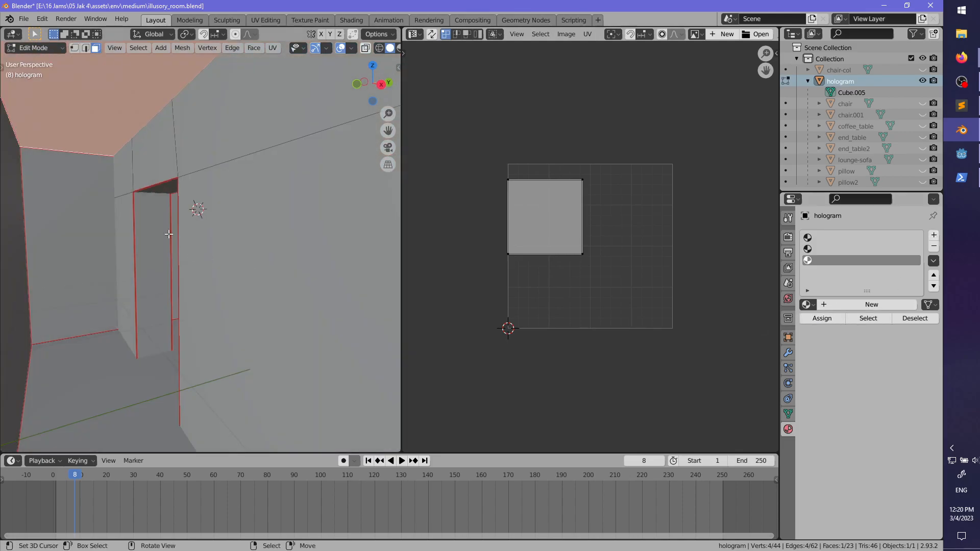
scroll(169, 234, "up", 2)
right_click(142, 171, "alt")
middle_click_drag(192, 253, 227, 236)
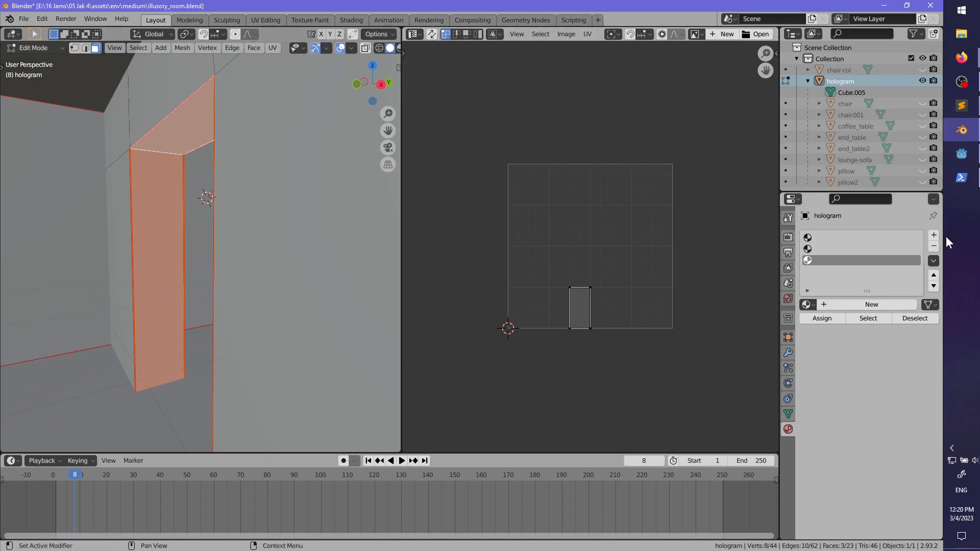
left_click(815, 317)
- Select the dividing wall's faces around the doorway and try moving them along the X and Y axes
mouse_move(214, 214)
middle_mouse_down()
mouse_move(239, 211)
mouse_move(223, 208)
middle_mouse_up()
right_click(223, 208)
right_click(104, 220, "ctrl")
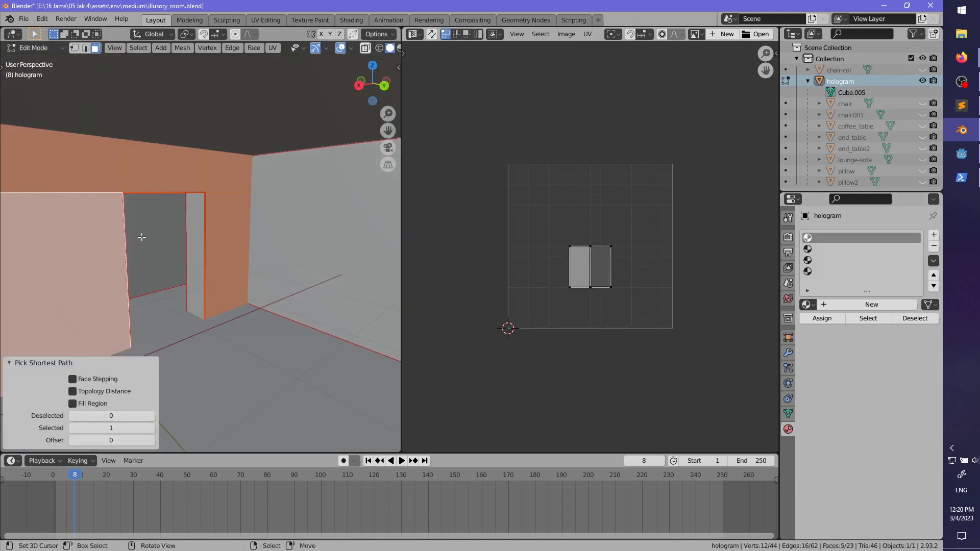
middle_click_drag(140, 237, 224, 240)
key("g")
key("x")
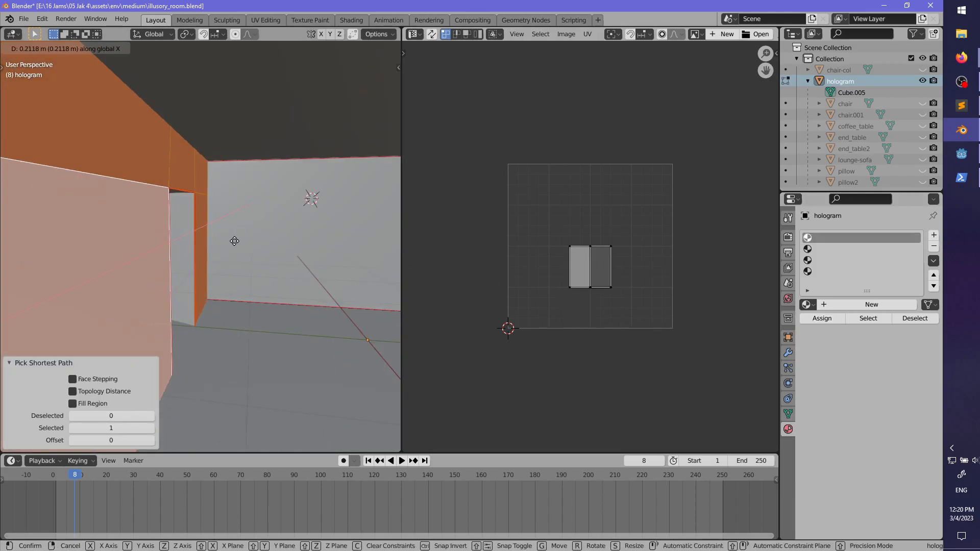
left_click(232, 241)
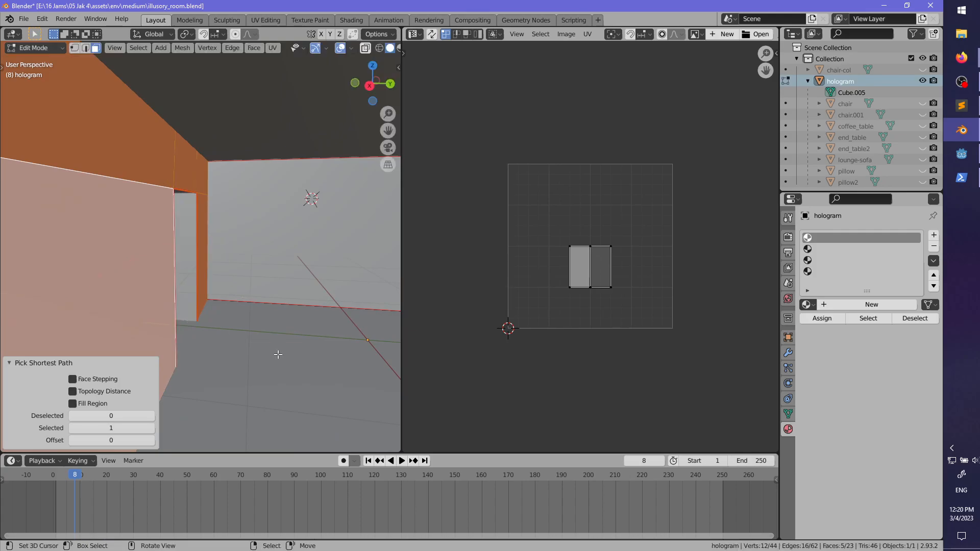
key("g")
key("y")
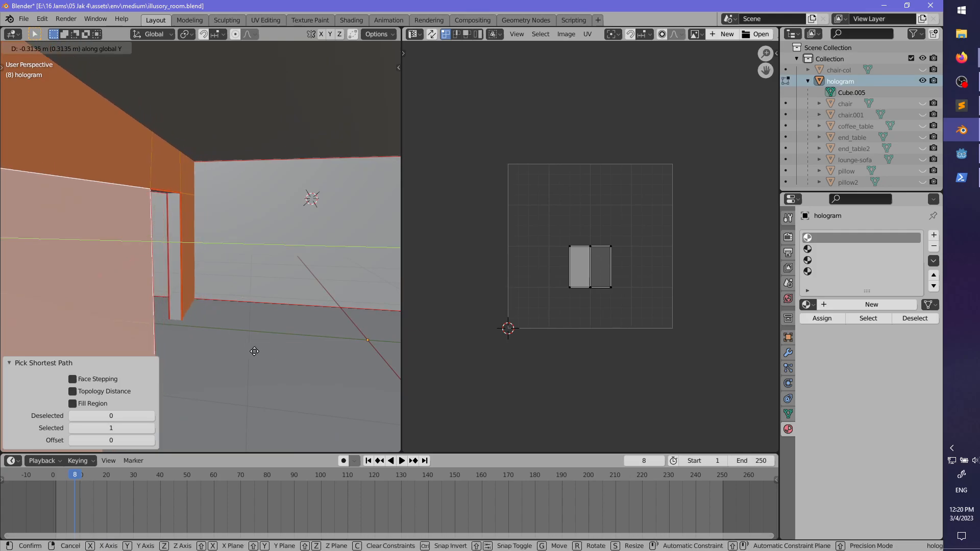
left_click(254, 351)
- Remove the three extra material slots from the hologram, keeping a single empty slot, and return to mesh editing
middle_click_drag(254, 351, 190, 277)
key("Tab")
key("Tab")
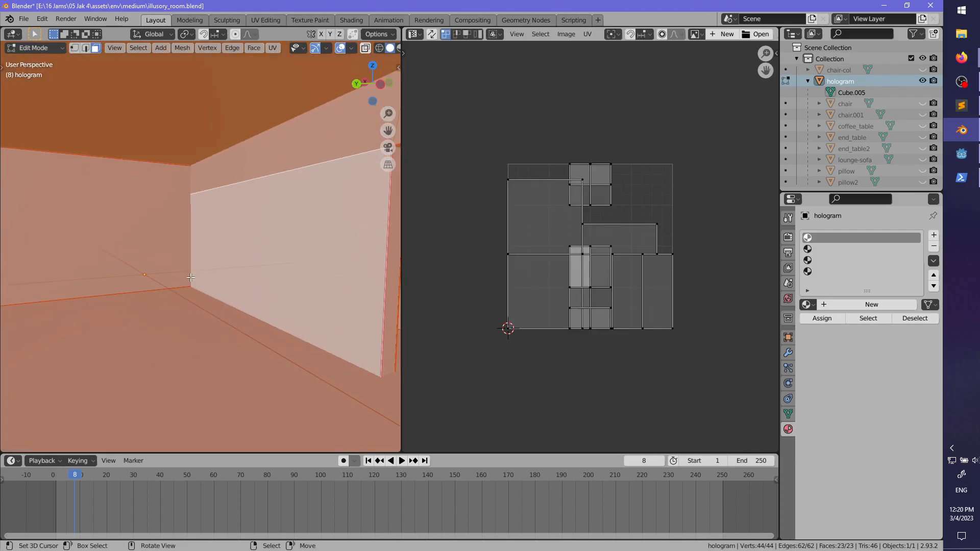
left_click(934, 247)
key("Tab")
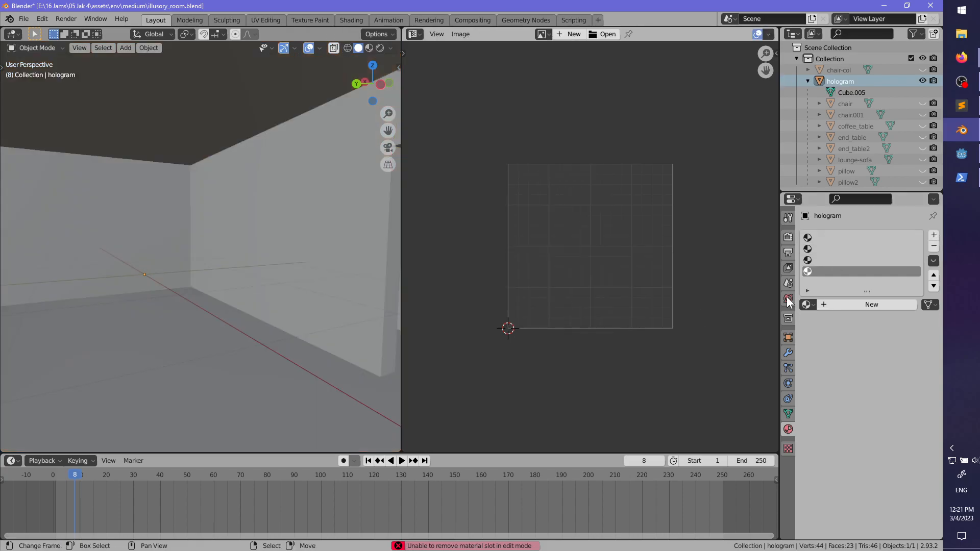
left_click(933, 247)
left_click(934, 246)
left_click(933, 247)
key("Tab")
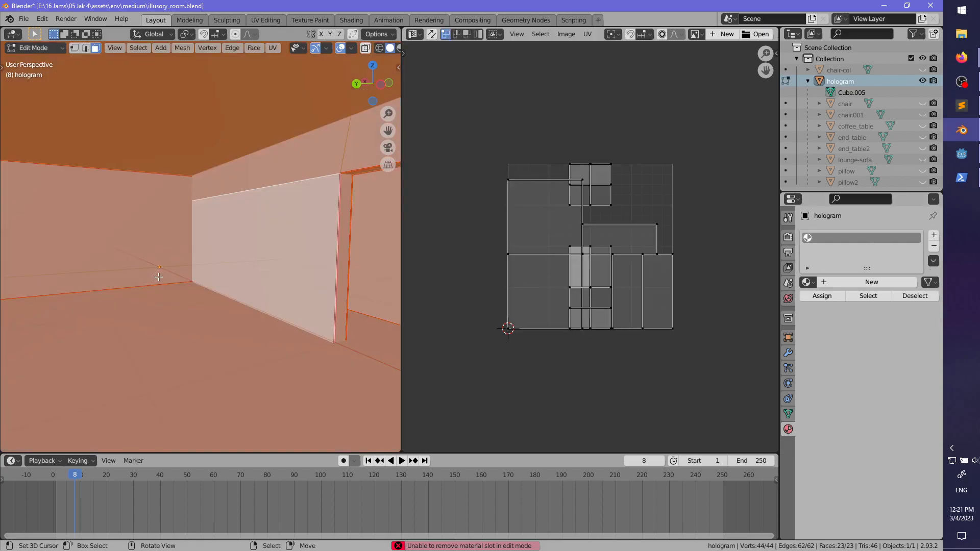
- Deselect the mesh and examine the room shell's walls, doorway and pillars from outside and inside
middle_click_drag(159, 277, 245, 306)
key("alt+a")
scroll(247, 256, "down", 4)
middle_click_drag(247, 256, 296, 269)
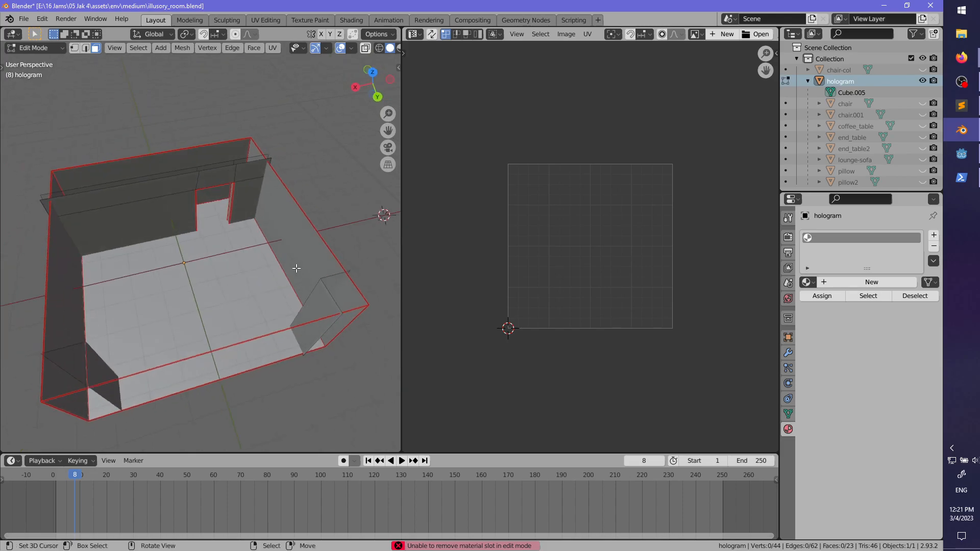
middle_click_drag(210, 277, 97, 300, "shift")
scroll(225, 322, "up", 3)
scroll(245, 322, "up", 2)
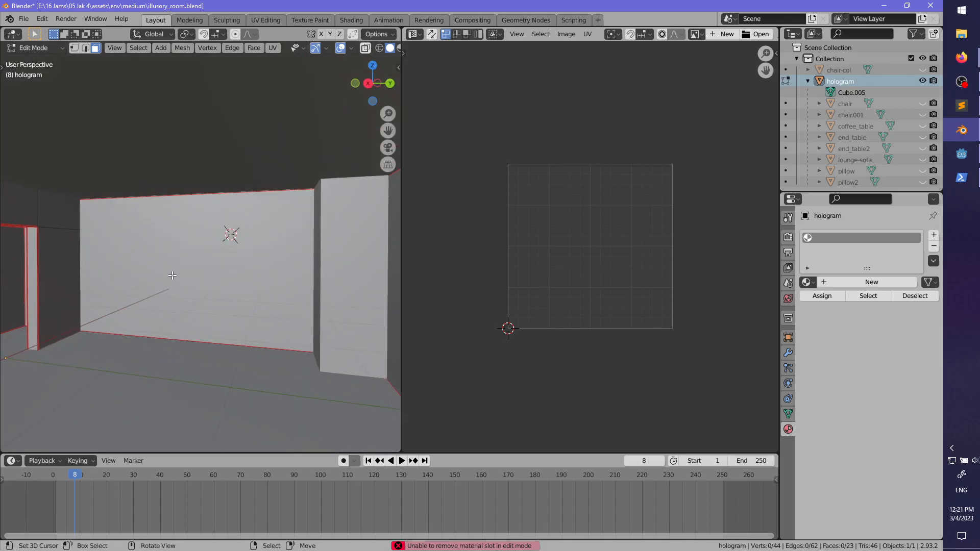
middle_click_drag(172, 276, 328, 245)
middle_click_drag(249, 180, 201, 291)
scroll(255, 311, "down", 2)
scroll(201, 288, "up", 2)
middle_click_drag(201, 288, 174, 301)
- Save the illusory_room file and unhide all the hidden furniture objects
key("Tab")
key("ctrl+s")
key("alt+h")
middle_click_drag(175, 300, 228, 250, "shift")
scroll(243, 286, "up", 7)
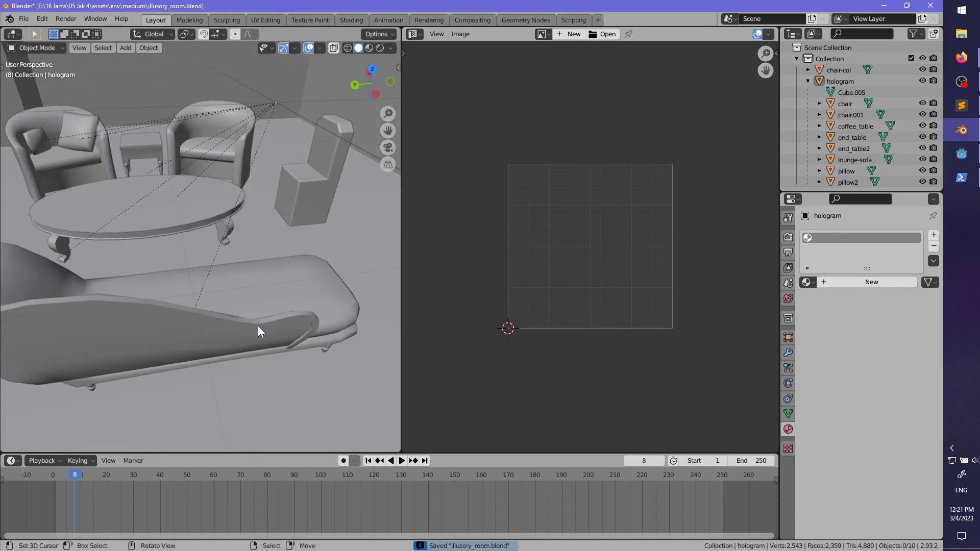
- Select the lounge sofa and start editing its mesh
middle_click_drag(259, 326, 260, 273)
right_click(221, 303)
scroll(260, 290, "up", 3)
middle_click_drag(259, 272, 222, 232, "shift")
middle_click_drag(222, 231, 134, 247)
key("Tab")
- Select the sofa's linked upholstery mesh and hide the frame and legs
middle_click_drag(255, 294, 89, 242)
middle_click_drag(218, 297, 206, 306)
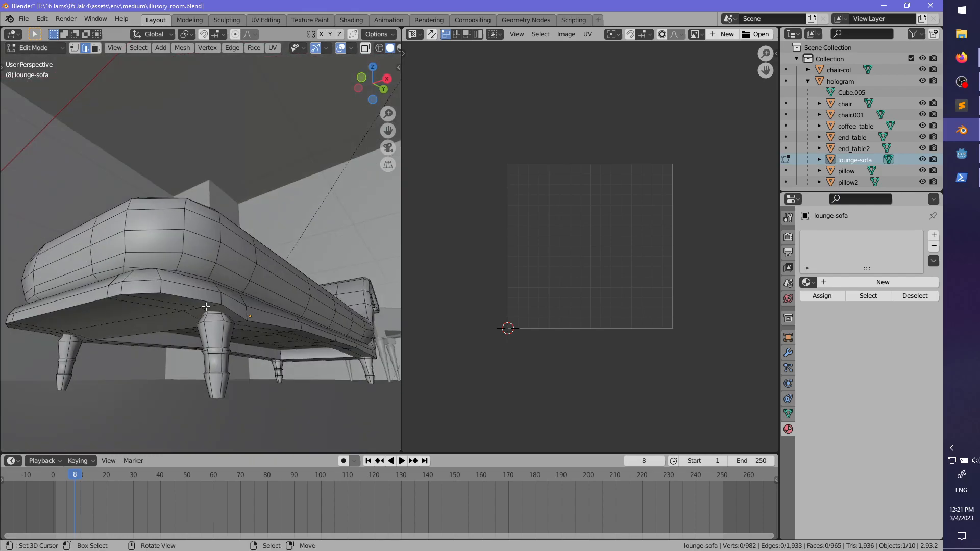
key("l")
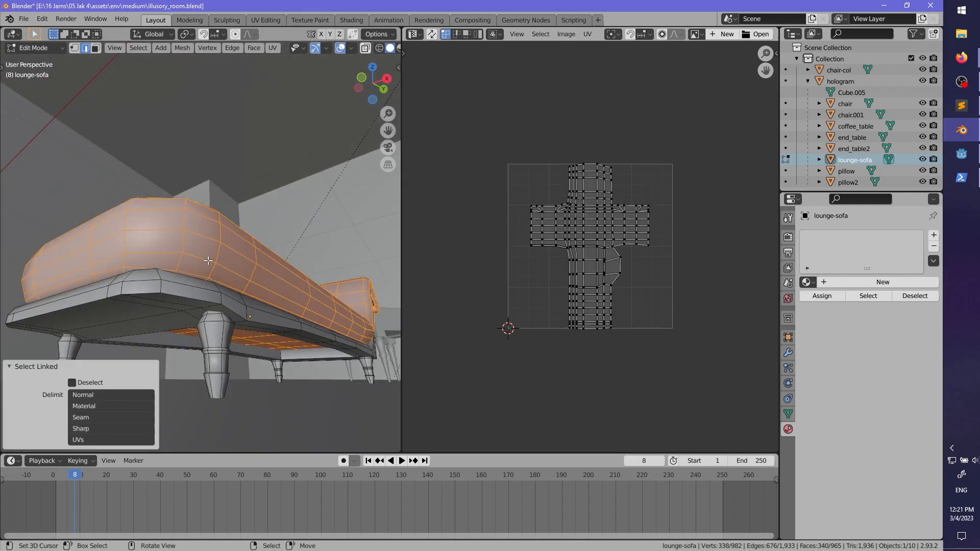
key("shift+h")
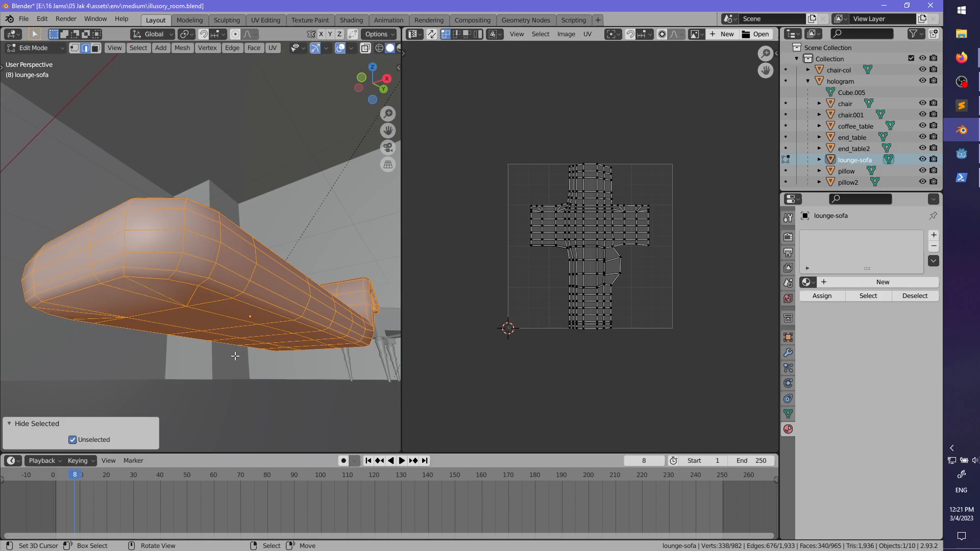
middle_click_drag(235, 355, 136, 154)
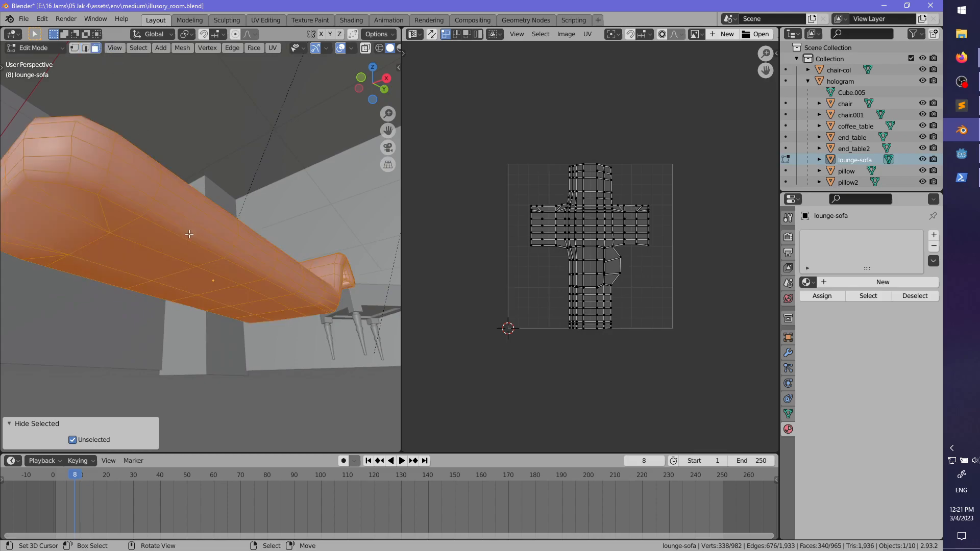
- Select the edge loop along the upholstery's lower rim and maximise the 3D view
left_click(216, 229, "alt")
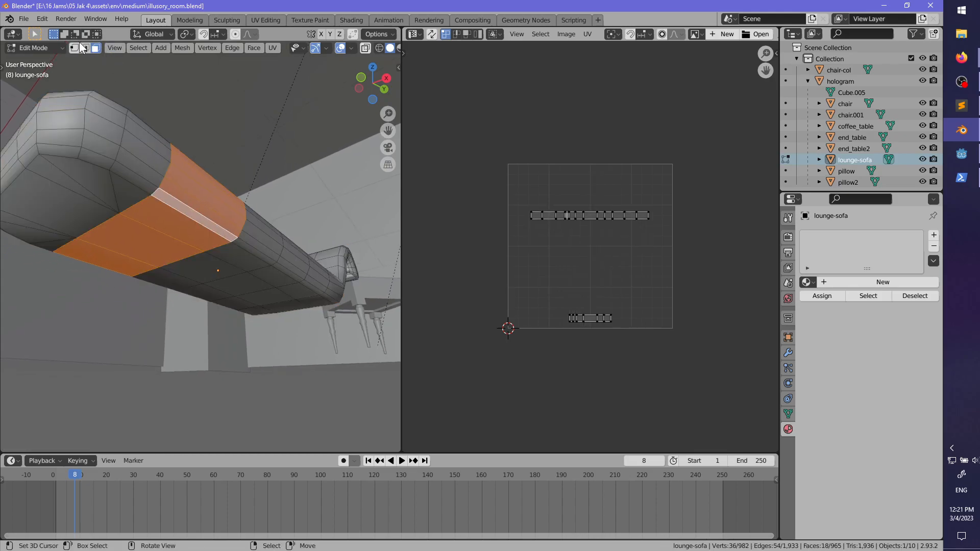
left_click(204, 221, "alt")
middle_click_drag(173, 219, 264, 281)
key("ctrl+space")
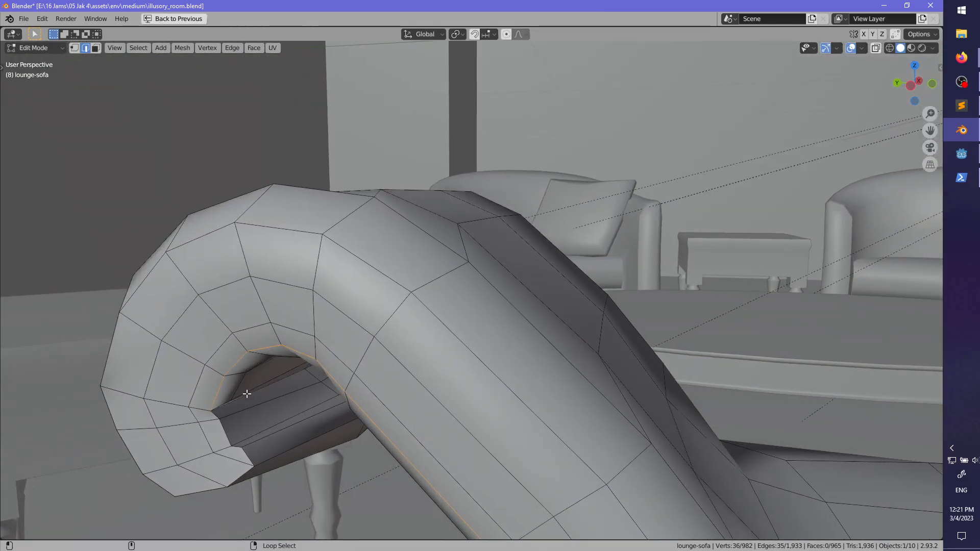
- Extend the edge selection across the curled end of the headrest and mark the selected edges as a seam
right_click(264, 451, "shift")
middle_click_drag(264, 452, 449, 382)
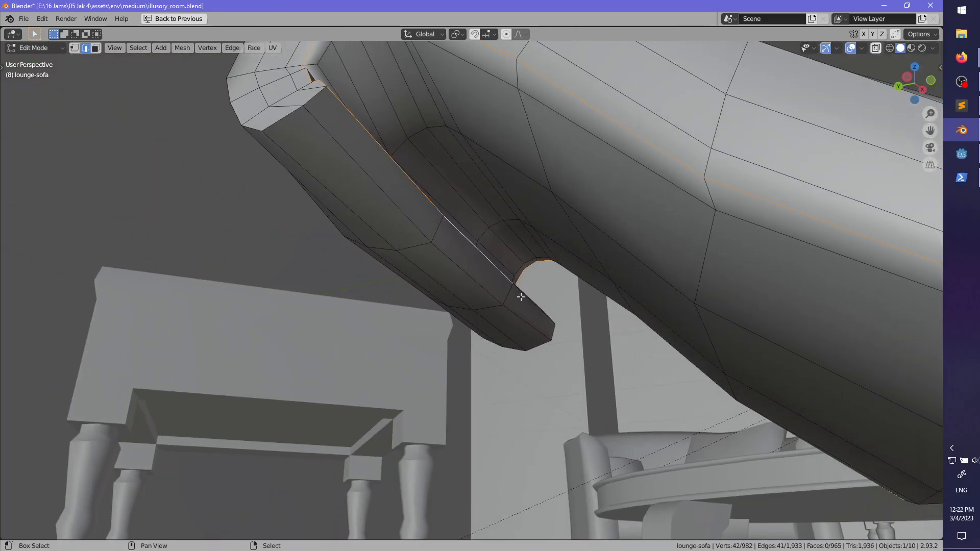
middle_click_drag(523, 298, 408, 319)
right_click(335, 284, "ctrl")
scroll(438, 353, "up", 4)
middle_click_drag(327, 384, 411, 350, "shift")
middle_click_drag(411, 350, 507, 399)
key("ctrl+e")
left_click(434, 362)
- Select the edge loop along the upholstery's upper border and extend it around one side of the curled headrest
scroll(446, 348, "down", 4)
scroll(376, 347, "down", 2)
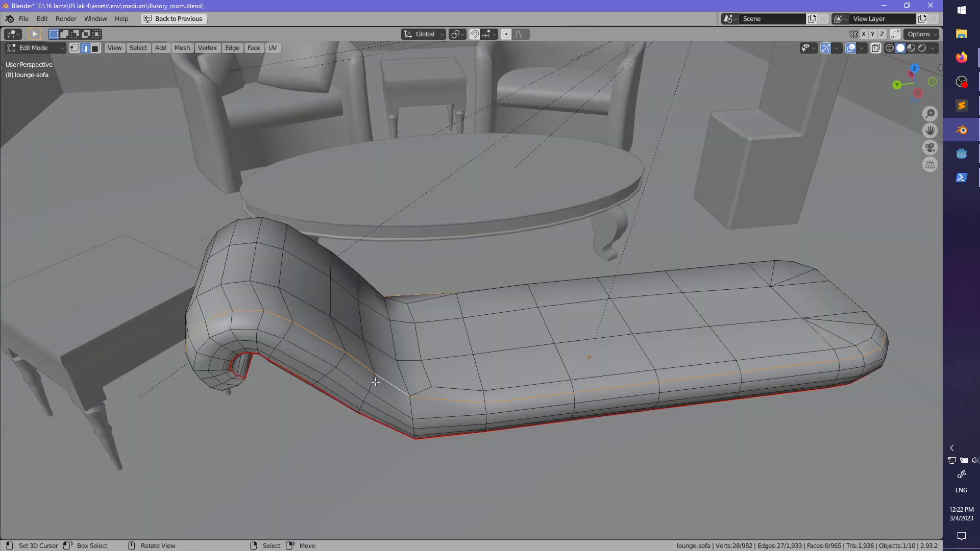
middle_click_drag(375, 382, 310, 283)
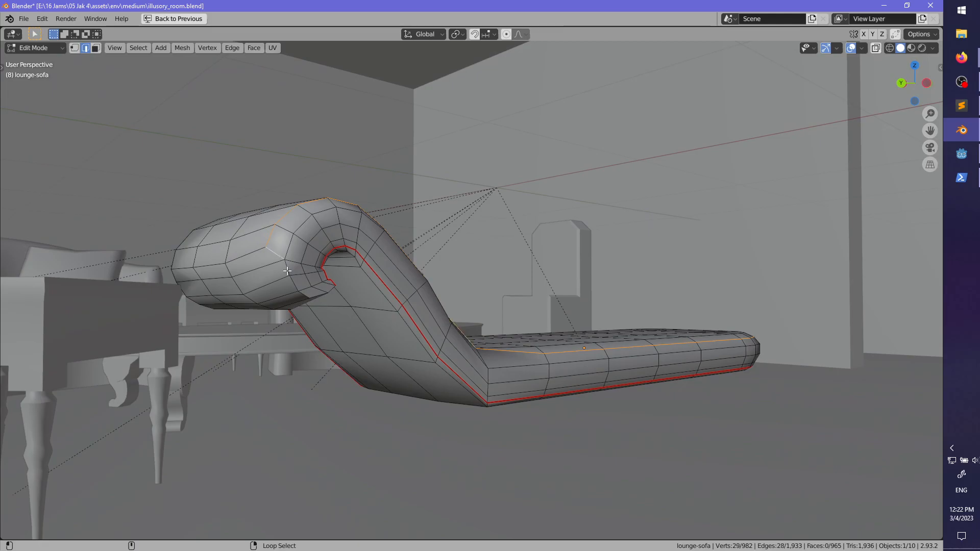
left_click(337, 293, "ctrl")
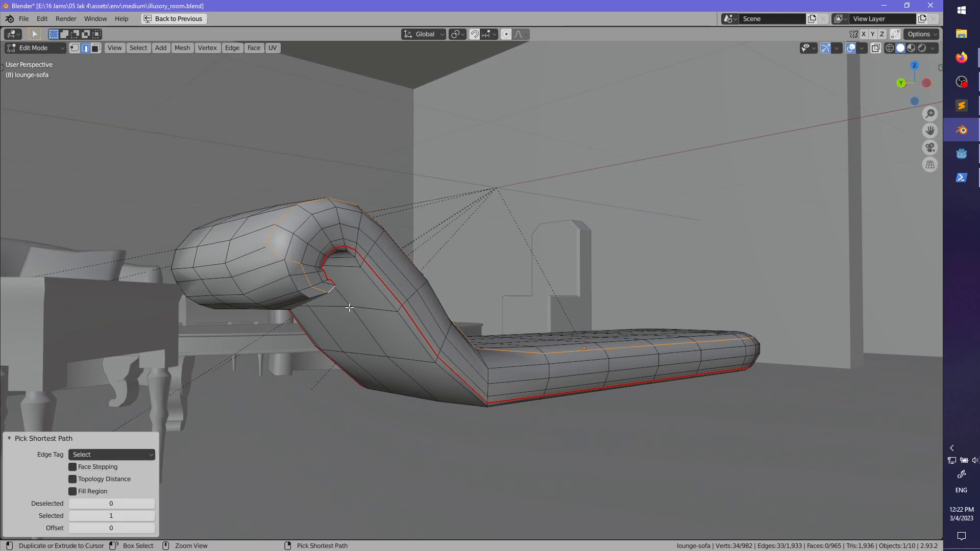
key("ctrl+z")
right_click(306, 296, "ctrl")
scroll(398, 341, "up", 3)
middle_click_drag(343, 310, 373, 341, "shift")
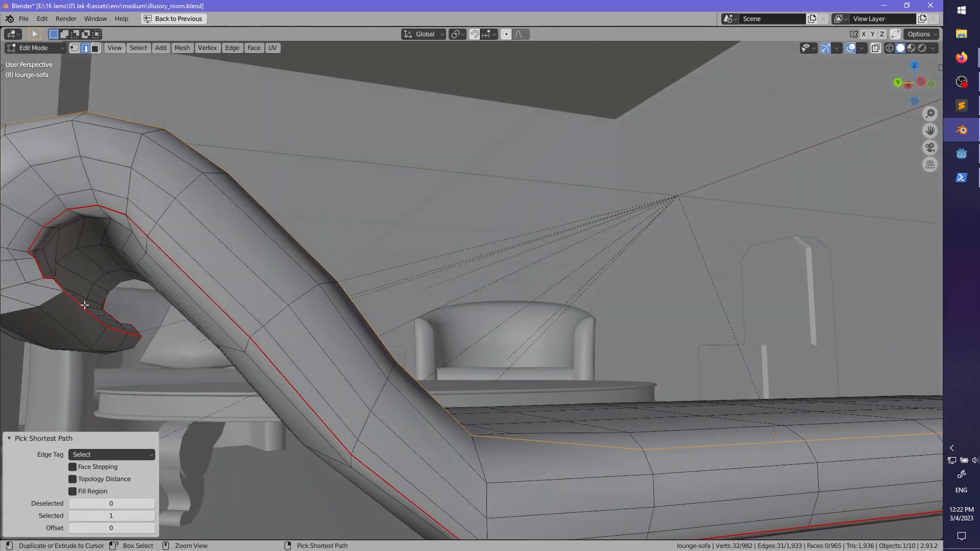
- Extend the edge selection along the headrest's opposite side to its curled end and mark the selected edges as a seam
middle_click_drag(55, 298, 566, 392)
scroll(547, 333, "up", 1)
scroll(450, 333, "up", 1)
scroll(566, 392, "down", 3)
middle_click_drag(306, 440, 418, 338, "shift")
scroll(466, 344, "down", 2)
scroll(450, 357, "up", 2)
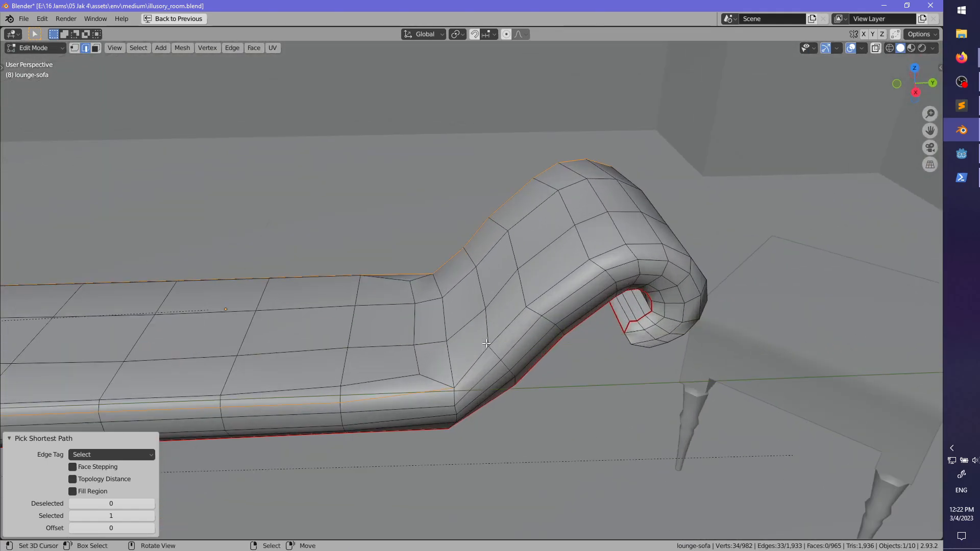
middle_click_drag(458, 366, 410, 382)
right_click(483, 392, "shift")
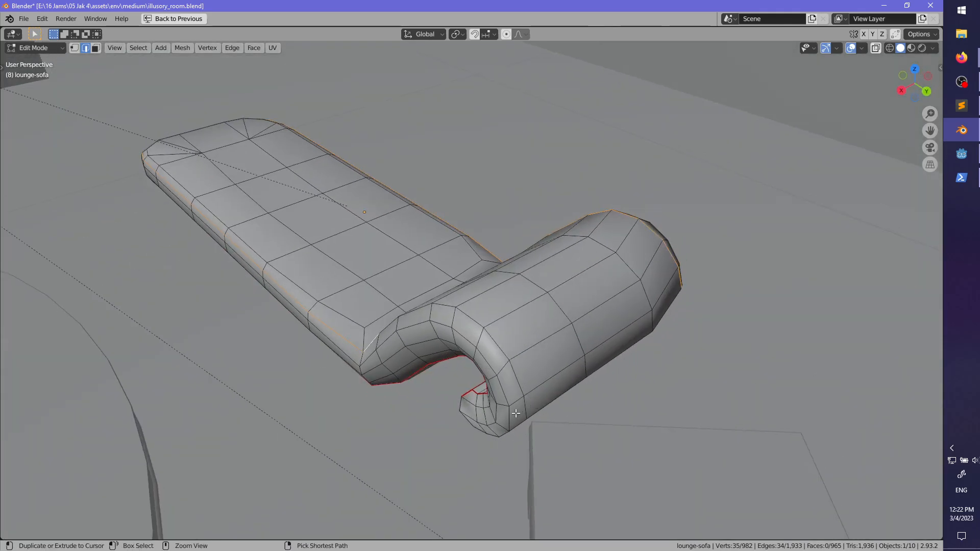
right_click(525, 408, "ctrl")
middle_click_drag(524, 408, 587, 336)
middle_click_drag(587, 337, 541, 350, "shift")
scroll(519, 377, "up", 3)
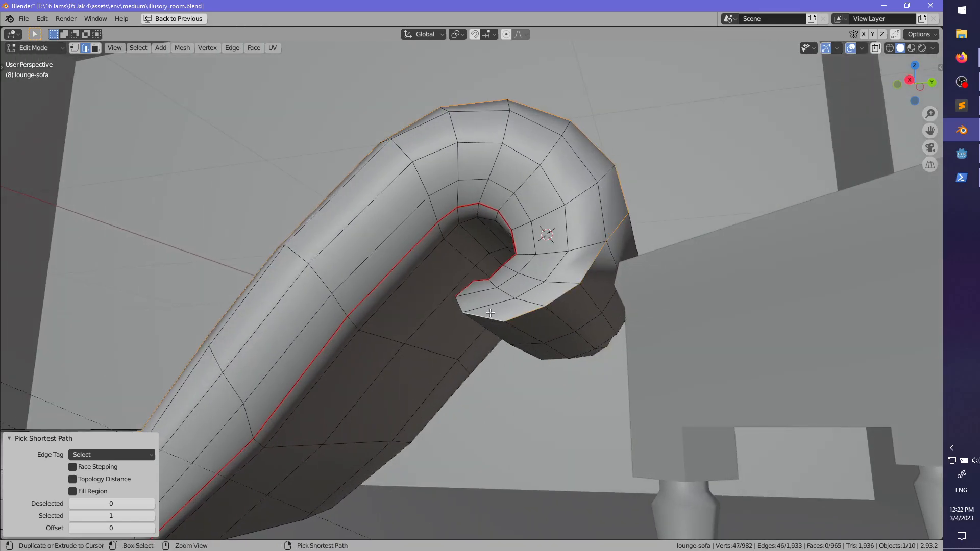
key("ctrl+e")
left_click(461, 309)
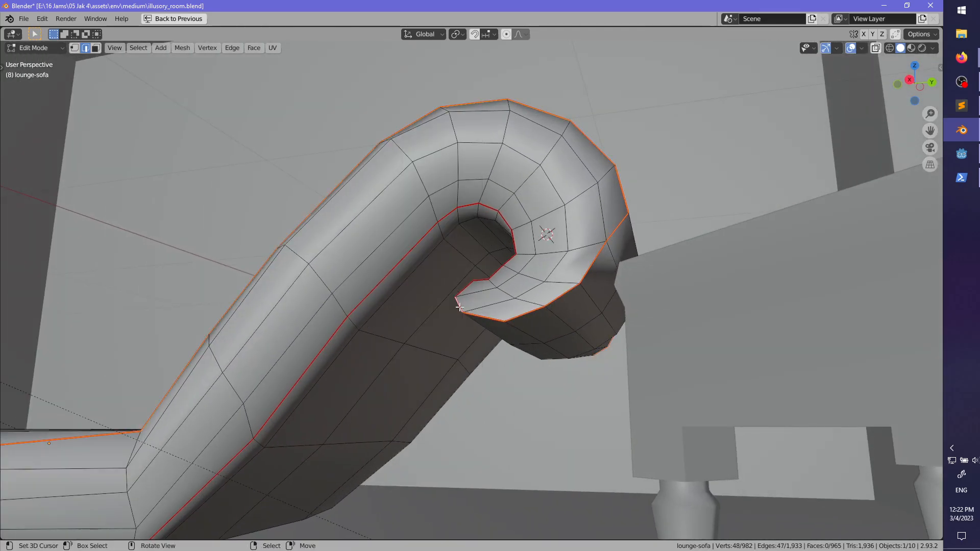
- Clear the edge selection and reveal the sofa's hidden frame, backrest and legs
middle_click_drag(461, 309, 301, 348)
middle_click_drag(466, 348, 388, 346)
middle_click_drag(637, 348, 516, 335)
key("alt+a")
scroll(512, 376, "down", 3)
key("alt+h")
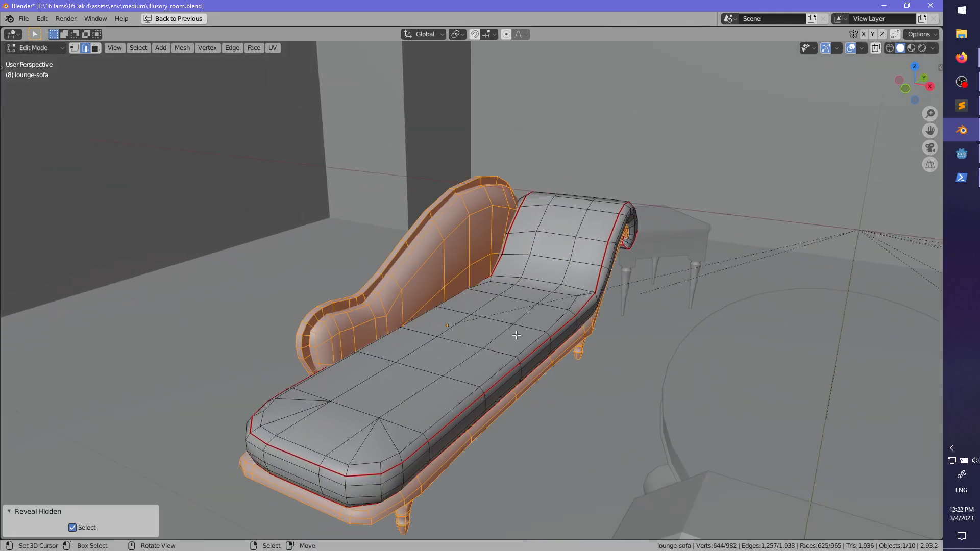
- Select only the upholstery's linked mesh and hide it
key("alt+a")
left_click(495, 363)
key("ctrl+l")
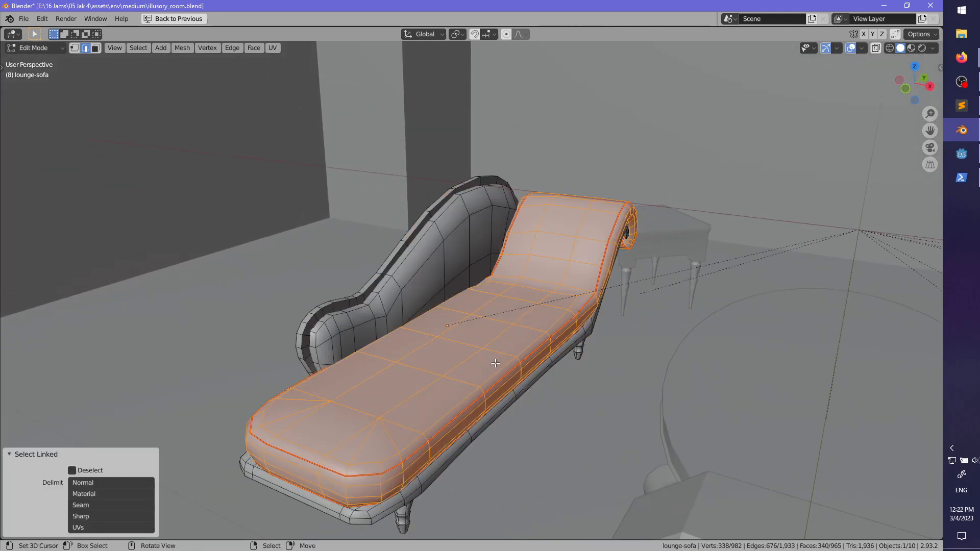
key("h")
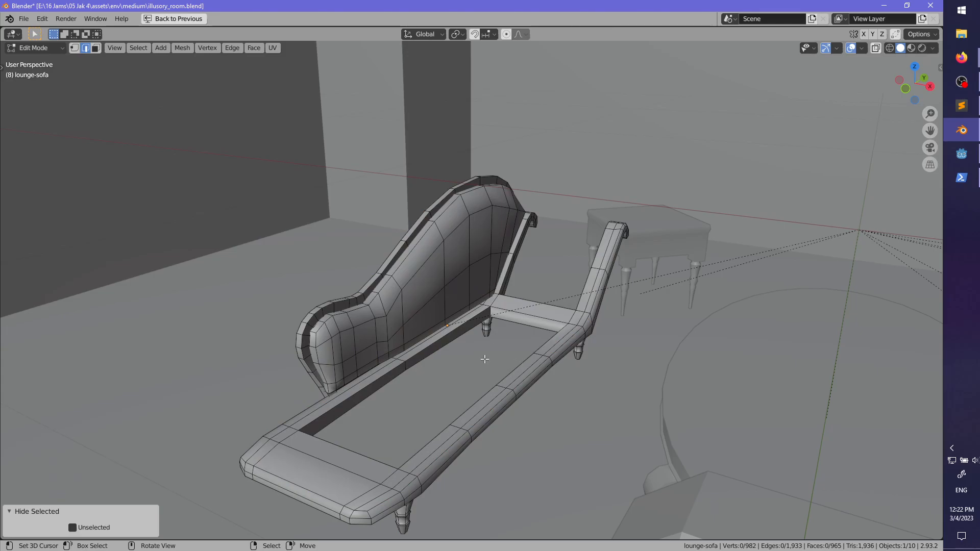
- Select the edge loop around the rear face of the backrest's curved trim, mark it as a seam and clear the selection
middle_click_drag(484, 359, 376, 291)
left_click(553, 332, "alt")
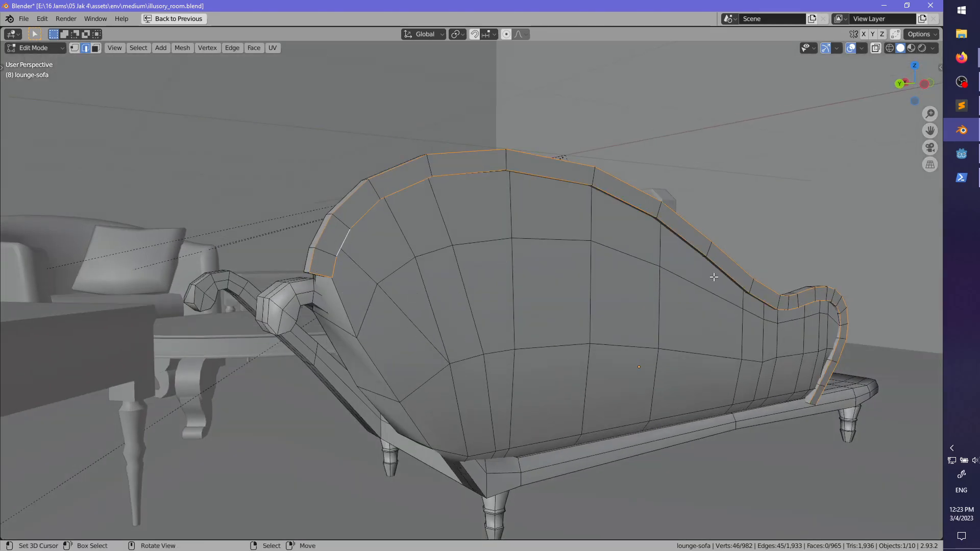
middle_click_drag(714, 277, 435, 324)
scroll(509, 389, "up", 2)
key("ctrl+e")
left_click(509, 407)
key("alt+a")
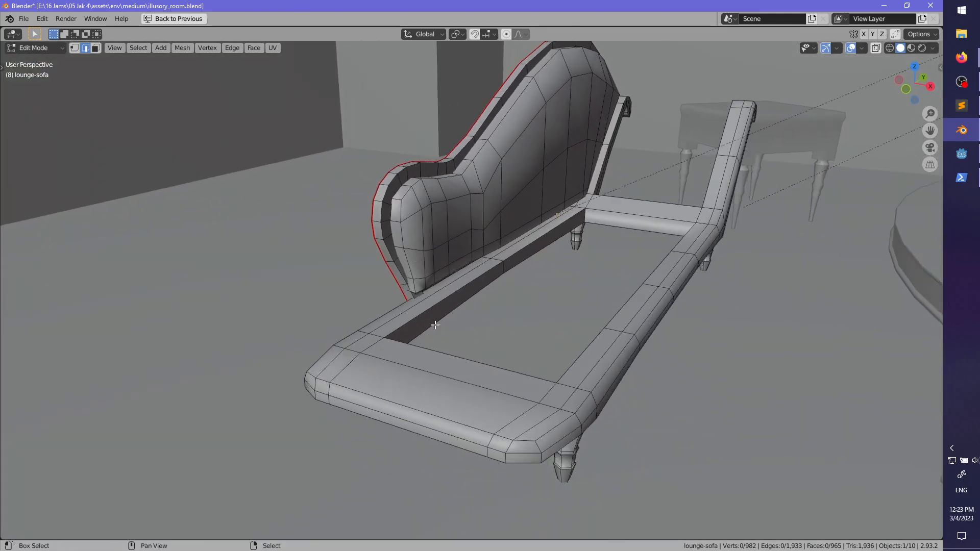
- Select the frame's lower outer edge loop and extend it across the curled arm ends and the headrest crossbar's lower edge
middle_click_drag(541, 455, 569, 426)
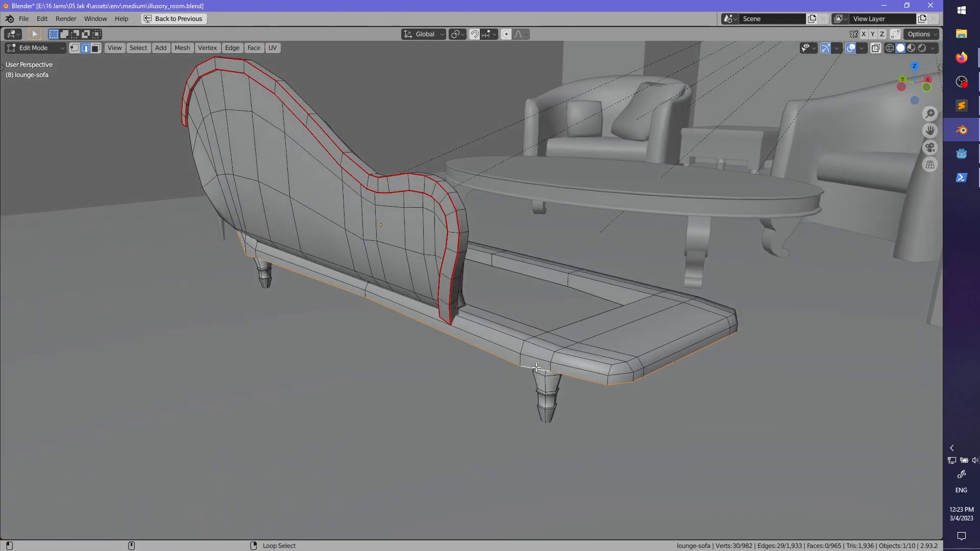
middle_click_drag(536, 368, 479, 347)
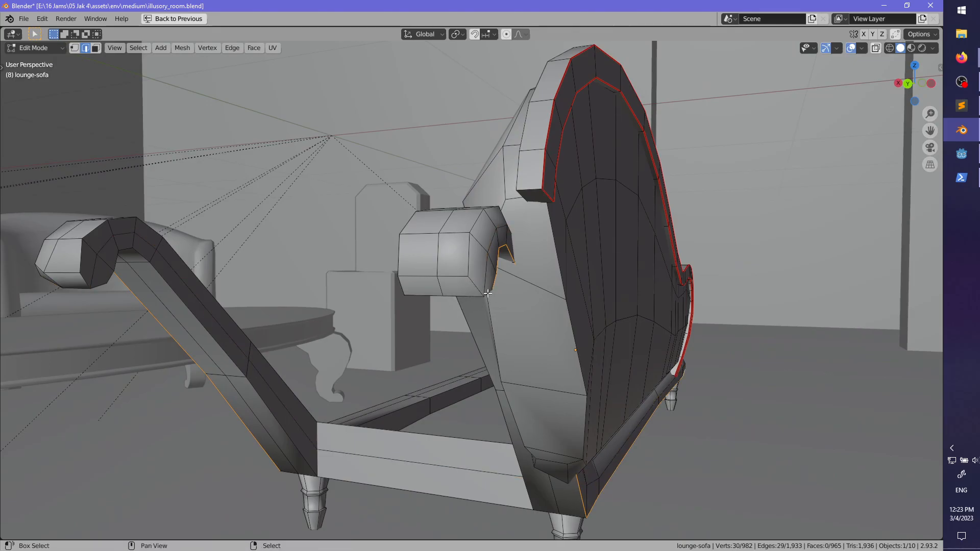
left_click(440, 300, "ctrl")
middle_click_drag(440, 301, 552, 386)
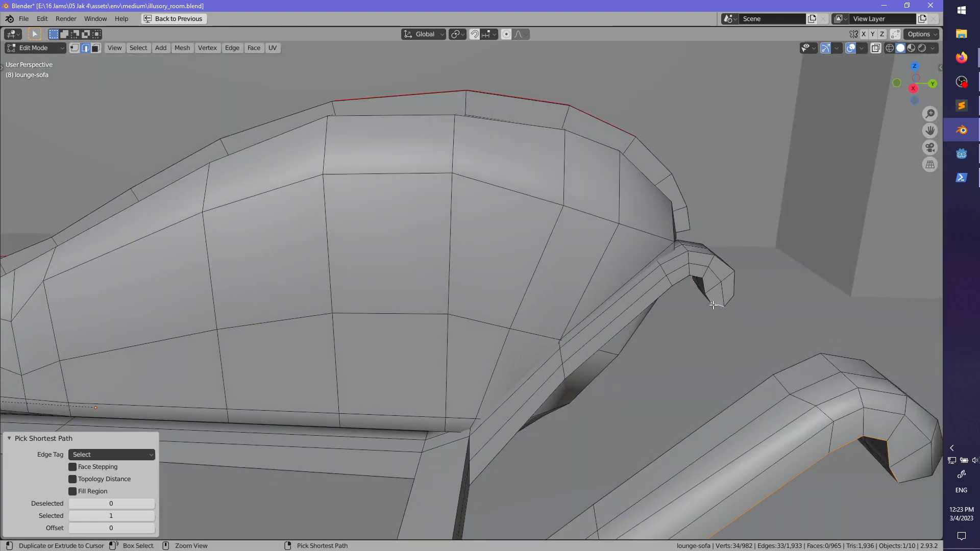
middle_click_drag(713, 304, 697, 238)
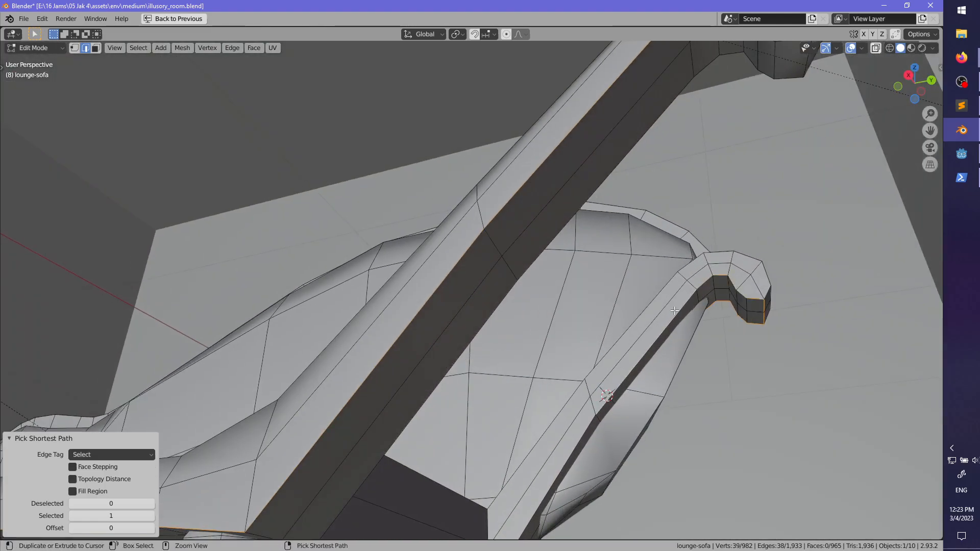
scroll(674, 310, "down", 2)
middle_click_drag(674, 310, 663, 347)
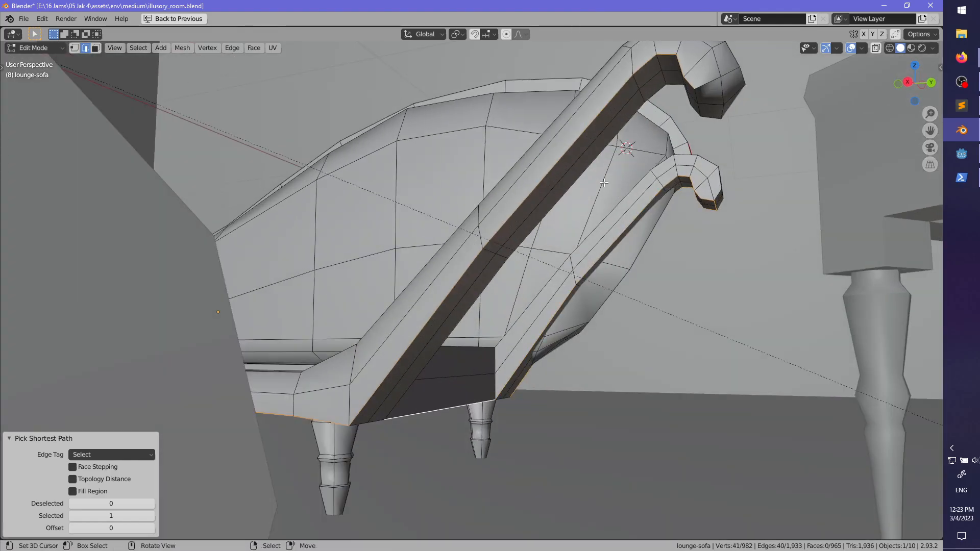
- Extend the edge selection around the inner side of one curled arm and along the headrest crossbar's upper edge
left_click(415, 368, "ctrl")
middle_click_drag(416, 368, 432, 294)
left_click(369, 252, "ctrl")
scroll(433, 293, "up", 2)
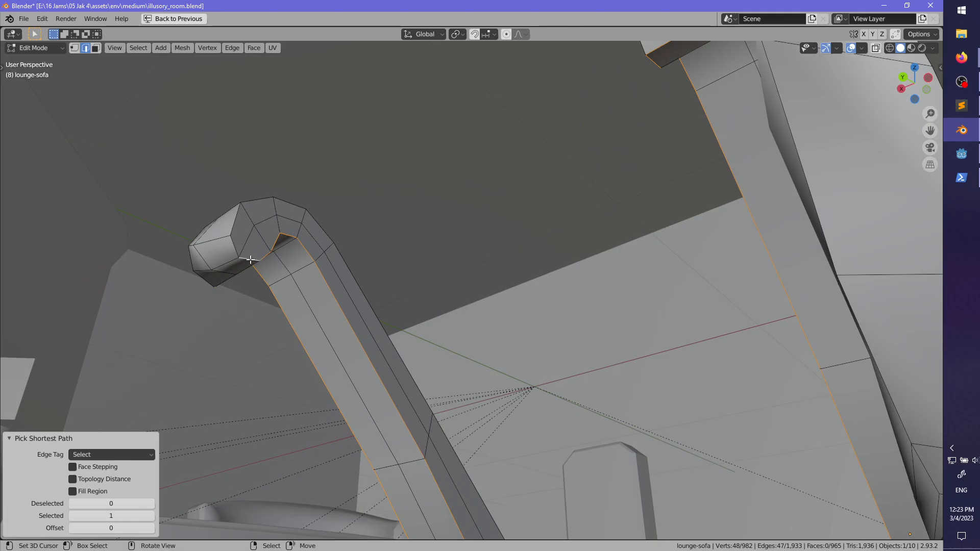
middle_click_drag(243, 215, 328, 335)
key("ctrl+z")
left_click(226, 307, "ctrl")
right_click(306, 278, "ctrl")
right_click(453, 363, "ctrl")
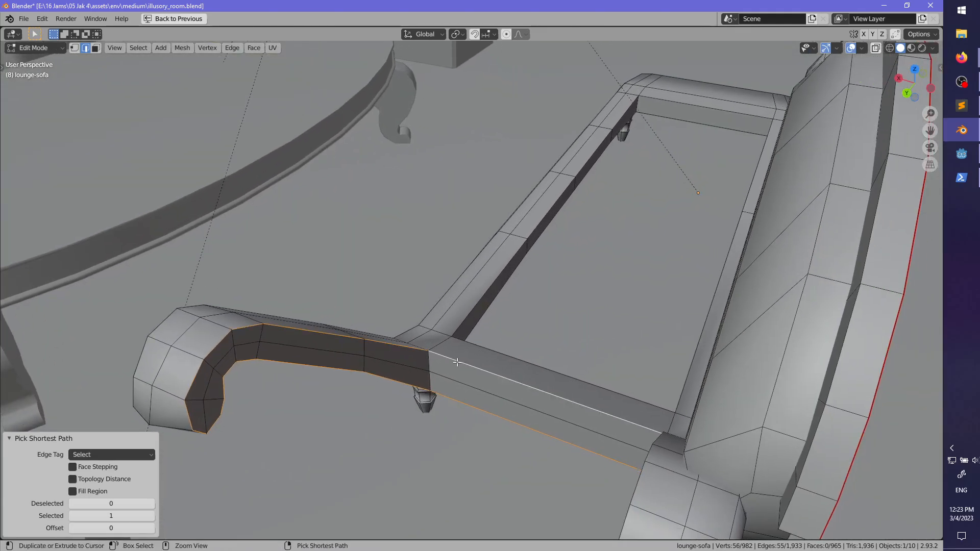
- Add the other curled arm's inner edges and the crossbar's vertical corner edges to the selection and mark them all as a seam
middle_click_drag(453, 364, 719, 242)
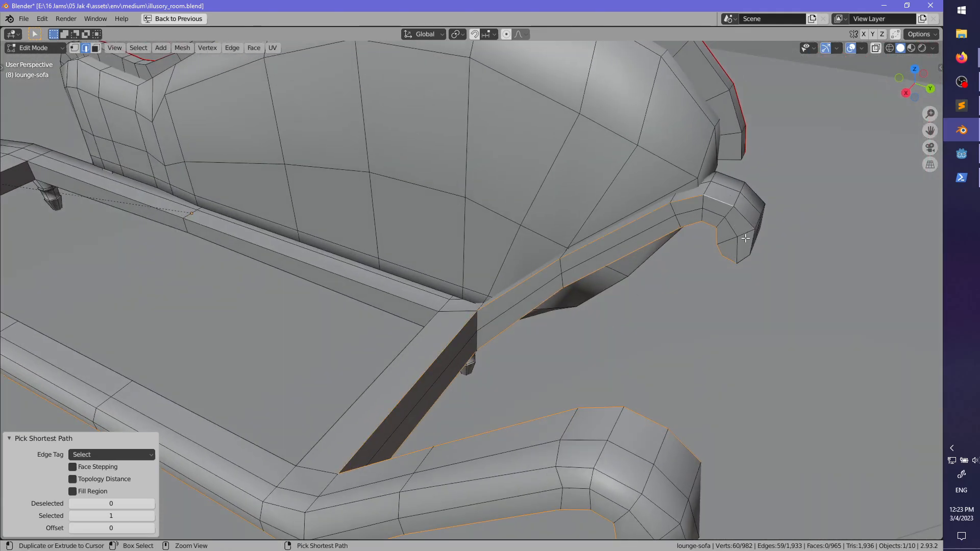
middle_click_drag(745, 257, 644, 292)
right_click(390, 412, "shift")
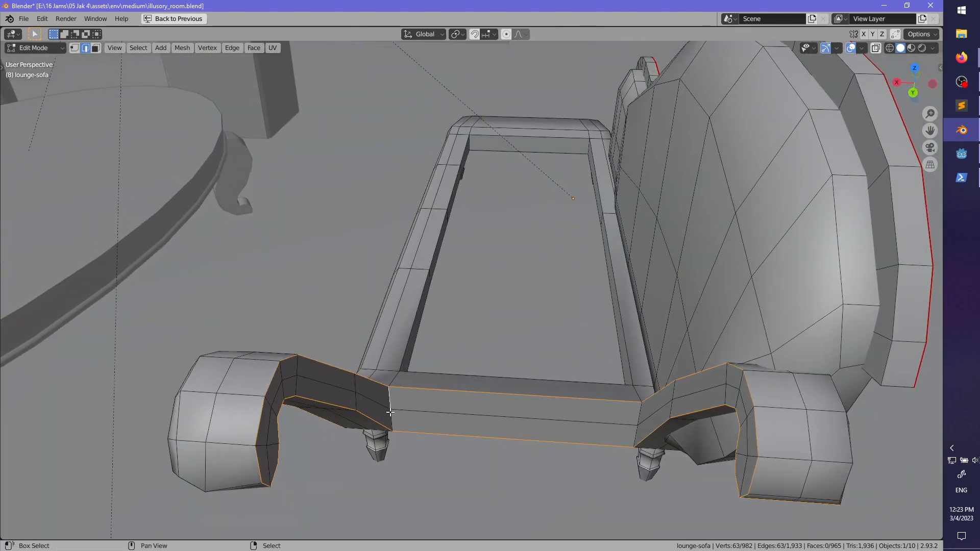
middle_click_drag(635, 429, 573, 453)
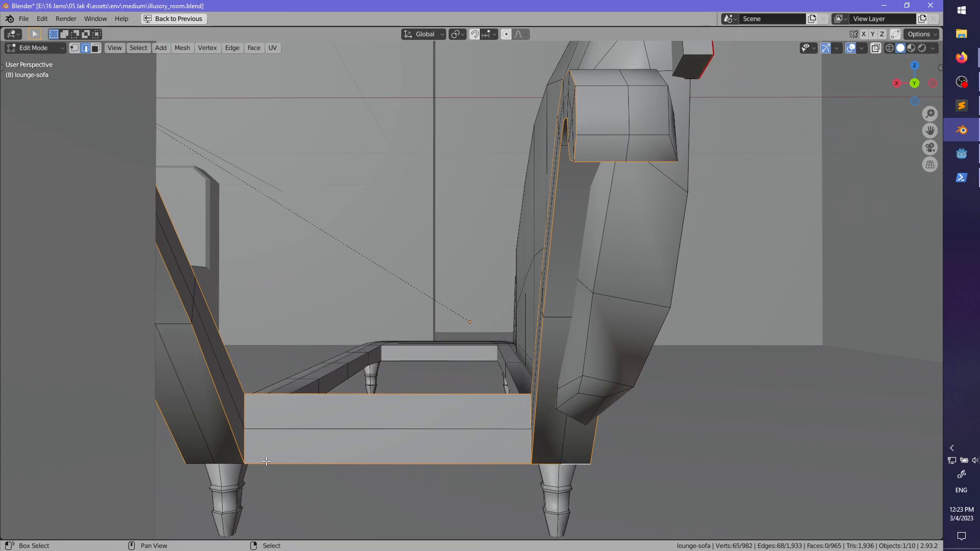
middle_click_drag(264, 439, 467, 337)
key("ctrl+e")
left_click(455, 379)
- Select the upper edge loop around the frame's rectangular opening and mark it as a seam
left_click(468, 337)
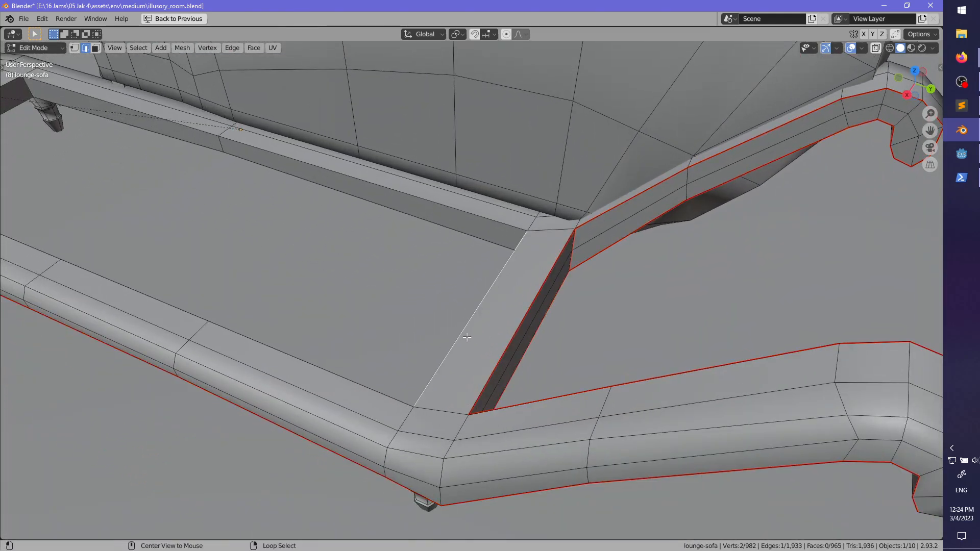
middle_click_drag(437, 209, 392, 238)
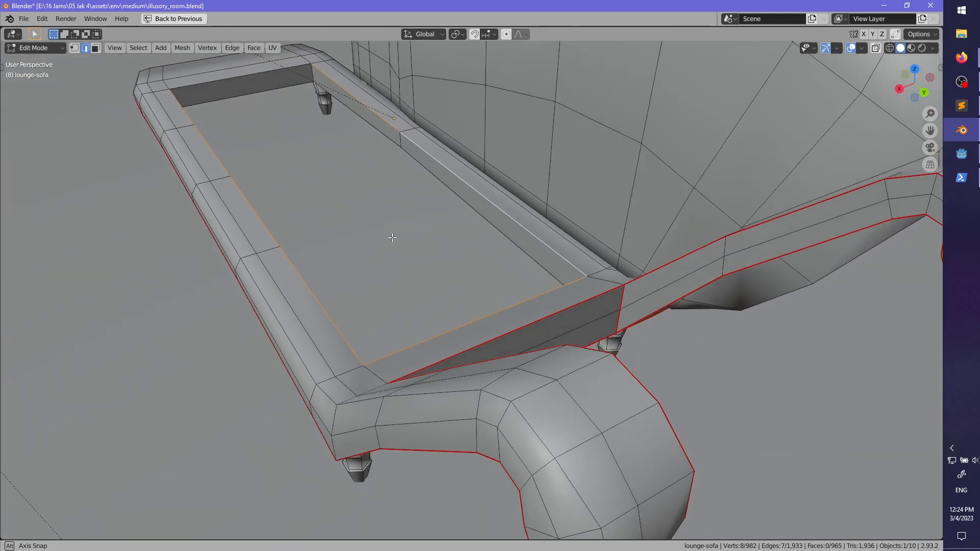
key("ctrl+e")
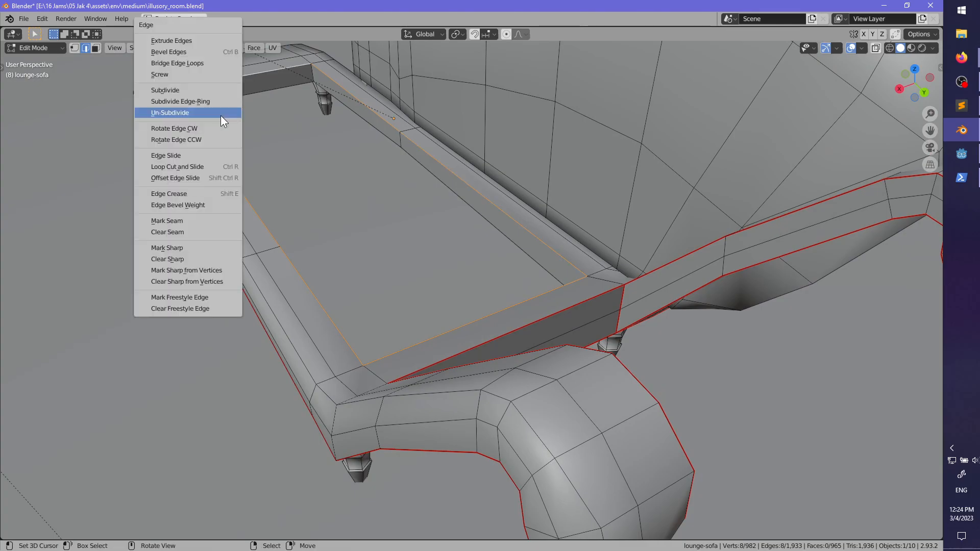
left_click(198, 219)
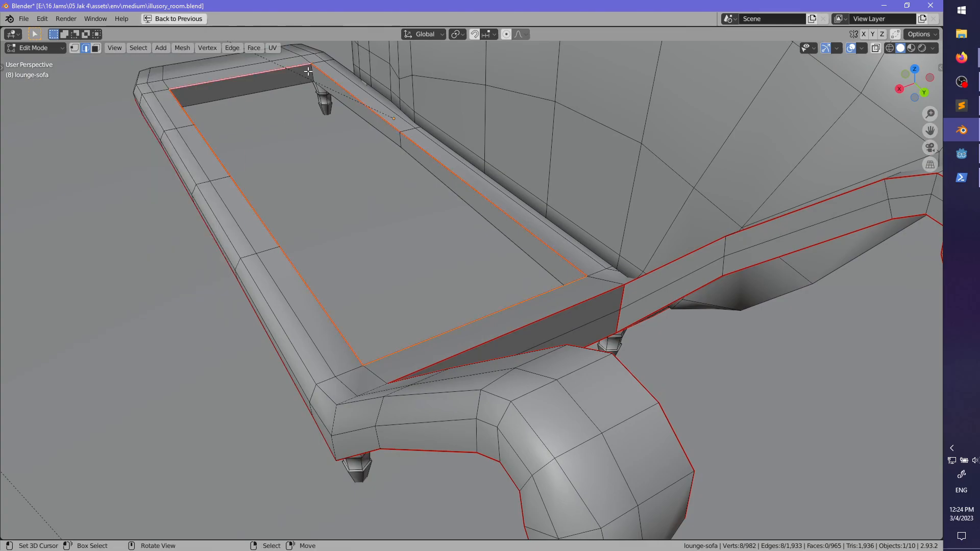
- Add the vertical corner edges inside the frame's rectangular opening to the selection and mark them as seams
middle_click_drag(322, 85, 323, 153)
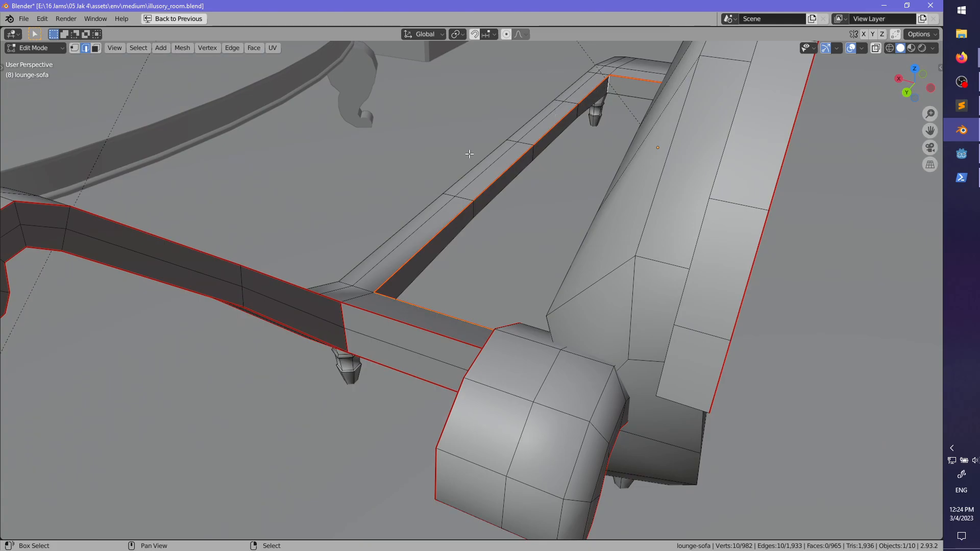
middle_click_drag(470, 154, 571, 211)
right_click(380, 286, "shift")
middle_click_drag(373, 295, 444, 306)
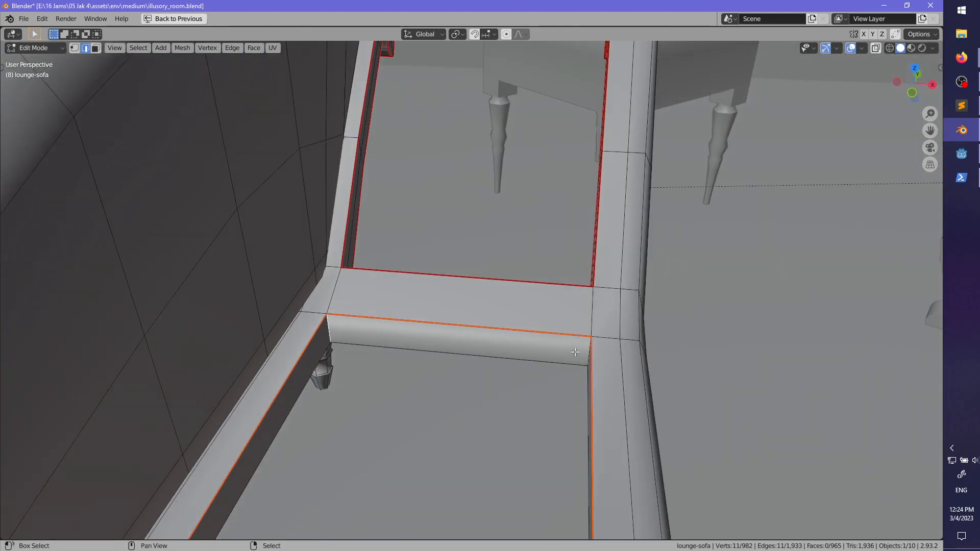
middle_click_drag(575, 352, 470, 317)
key("ctrl+e")
left_click(524, 350)
- Select the lower inner edges around the frame's opening, mark them as a seam and clear the selection
scroll(470, 317, "up", 6)
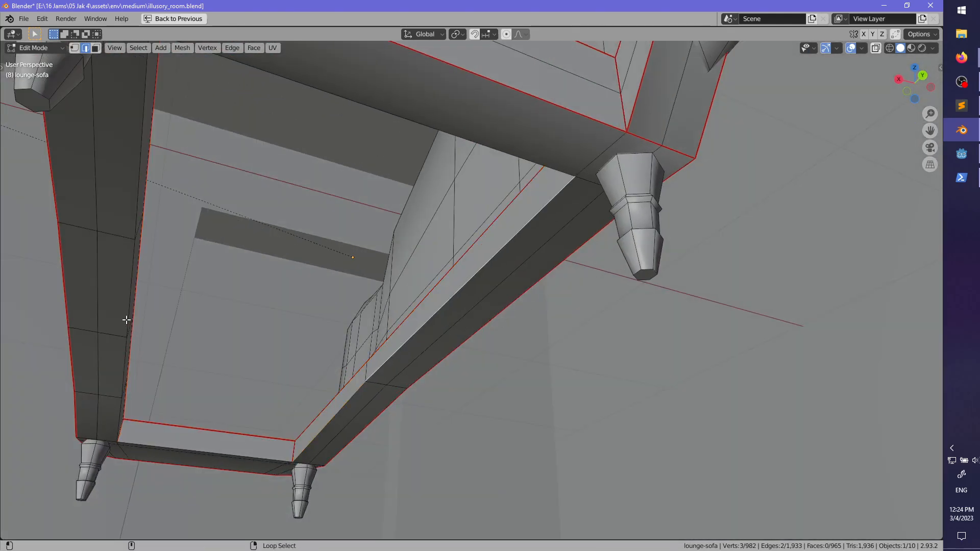
middle_click_drag(124, 313, 245, 301)
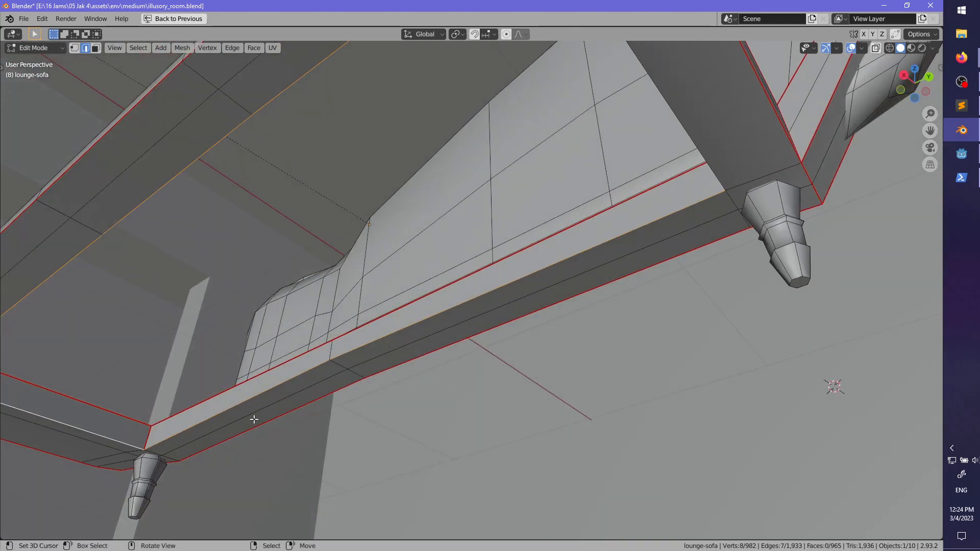
middle_click_drag(254, 419, 443, 418)
key("ctrl+e")
left_click(642, 449)
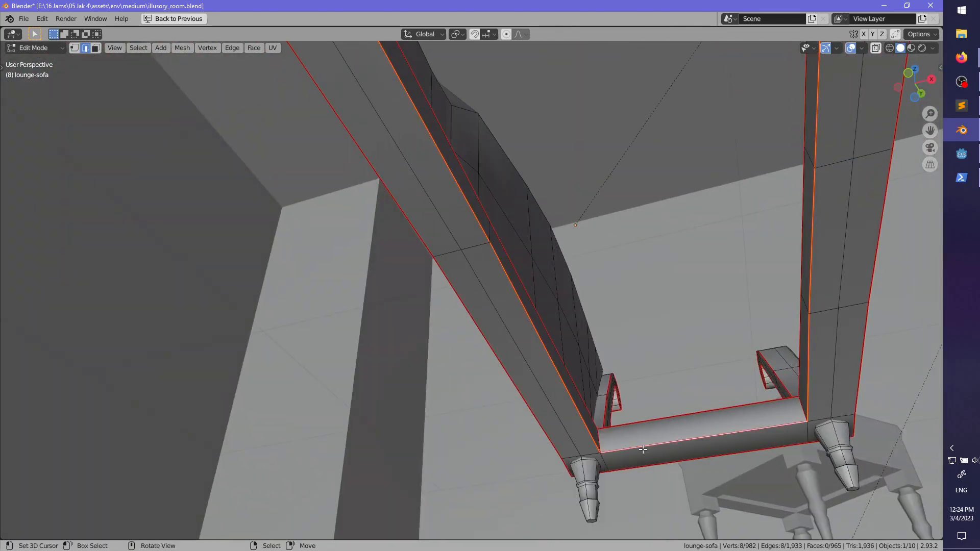
scroll(642, 449, "down", 2)
key("alt+a")
- Select the edge loop along the upper outer side of the frame, mark it as a seam and clear the selection
middle_click_drag(659, 396, 368, 399)
middle_click_drag(470, 335, 391, 273)
middle_click_drag(640, 155, 489, 317)
middle_click_drag(531, 347, 508, 324)
middle_click_drag(390, 353, 302, 302)
middle_click_drag(420, 342, 248, 330)
scroll(480, 357, "up", 1)
middle_click_drag(479, 360, 460, 388)
middle_click_drag(693, 375, 506, 340)
right_click(523, 406)
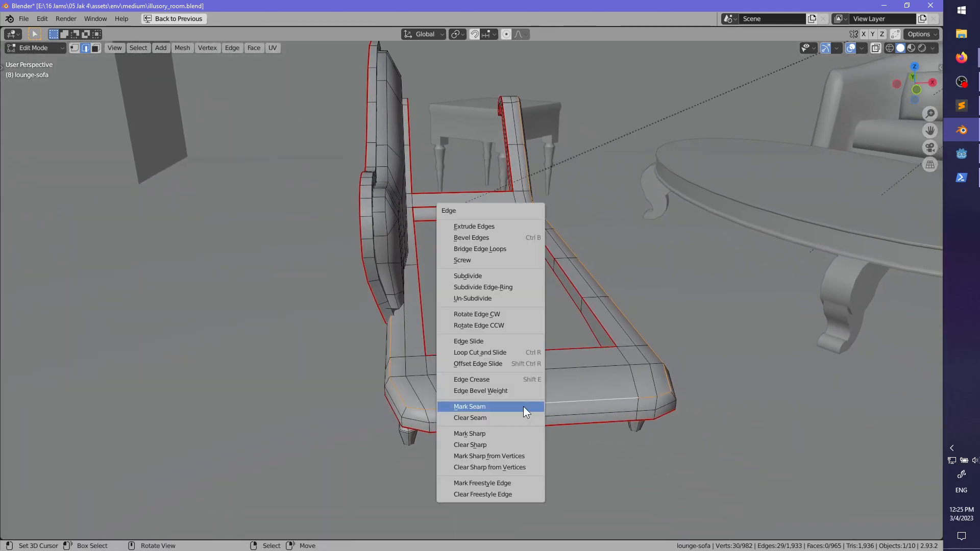
left_click(523, 407)
middle_click_drag(523, 406, 429, 368)
key("alt+a")
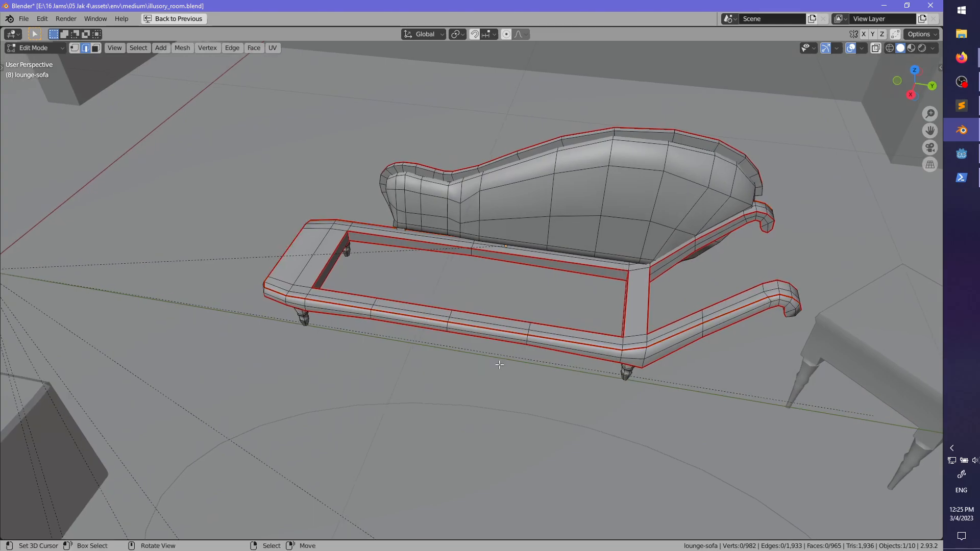
middle_click_drag(498, 362, 542, 351, "shift")
key("l")
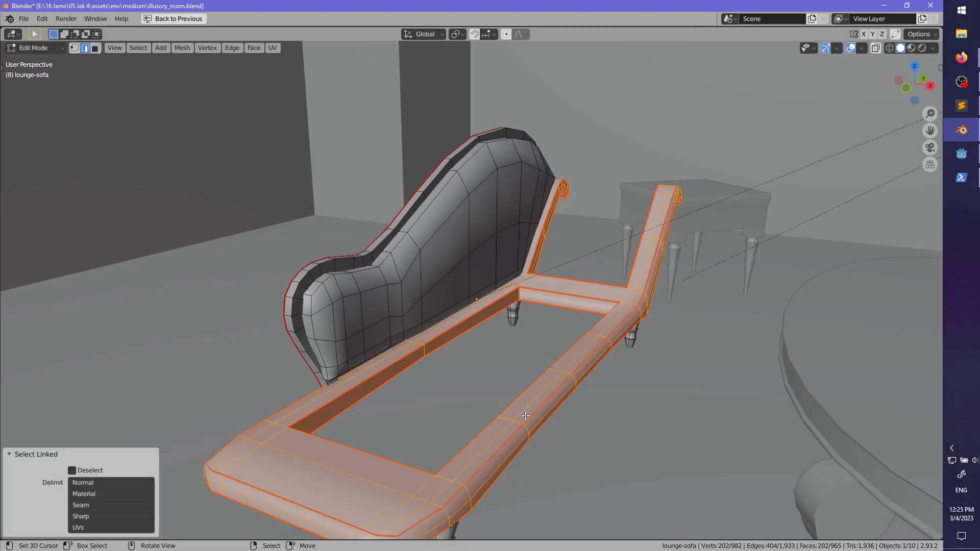
middle_click_drag(526, 416, 513, 359)
key("alt+a")
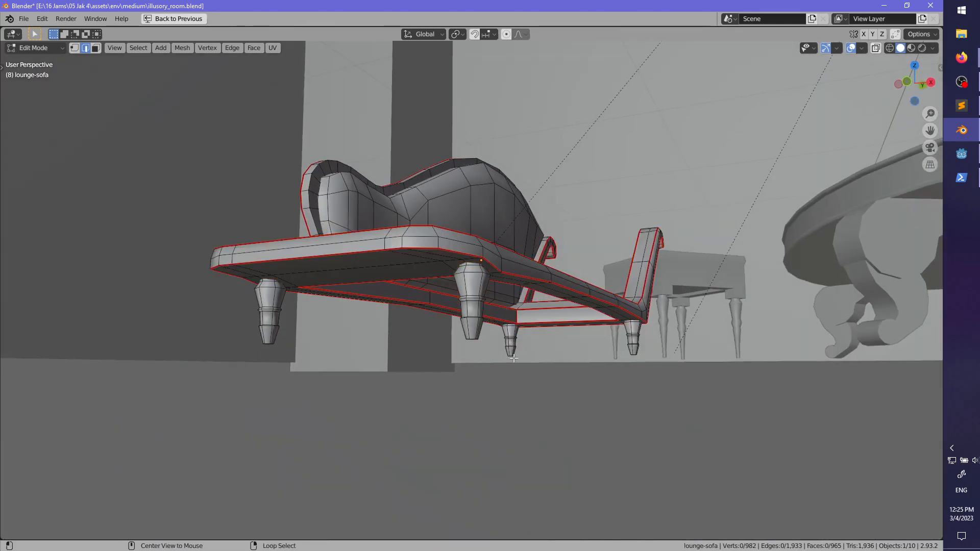
- Select three of the sofa's four legs, leaving out one under the broad end of the frame, and delete their vertices
key("l")
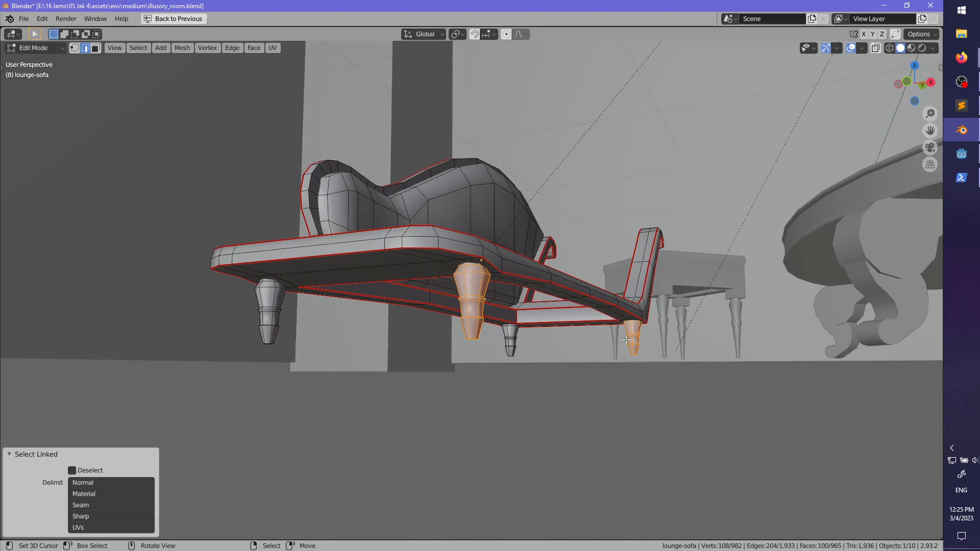
key("x")
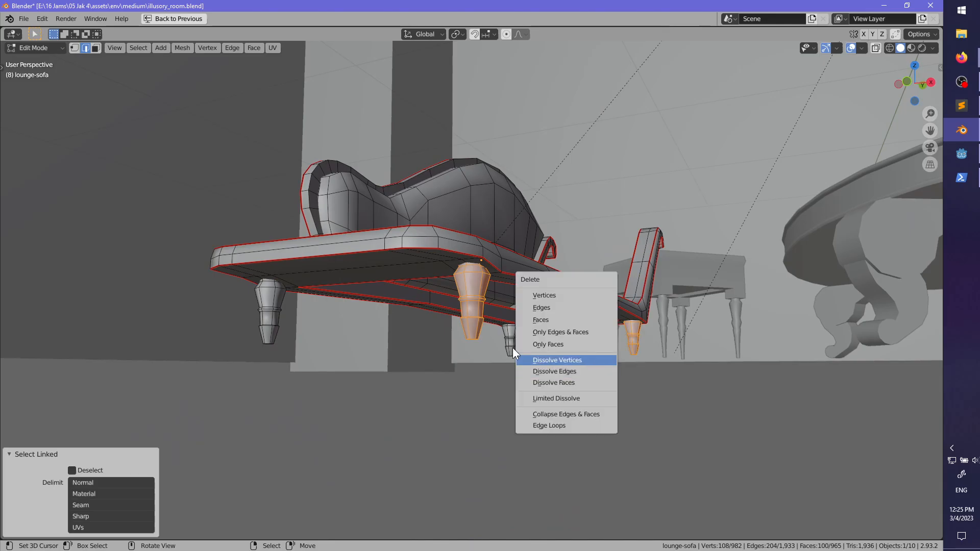
key("Escape")
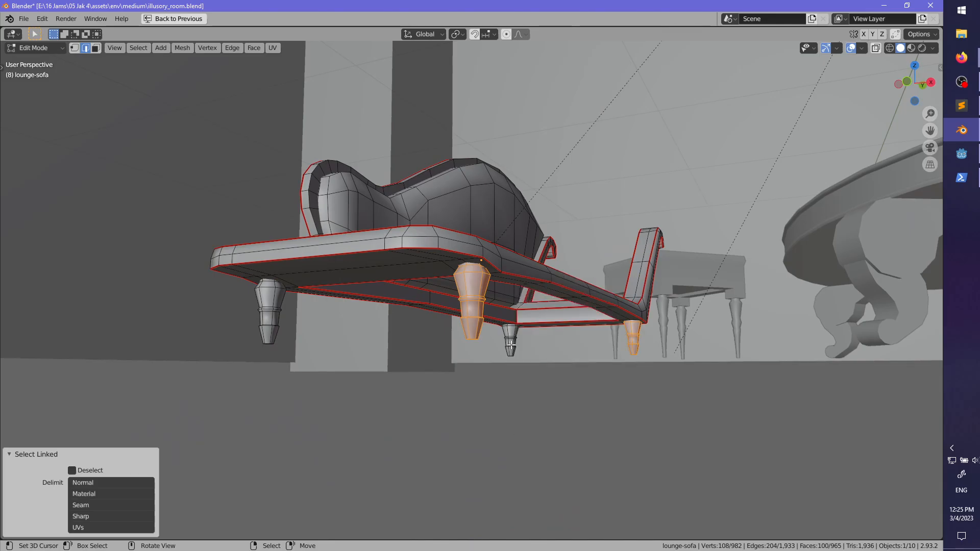
key("x")
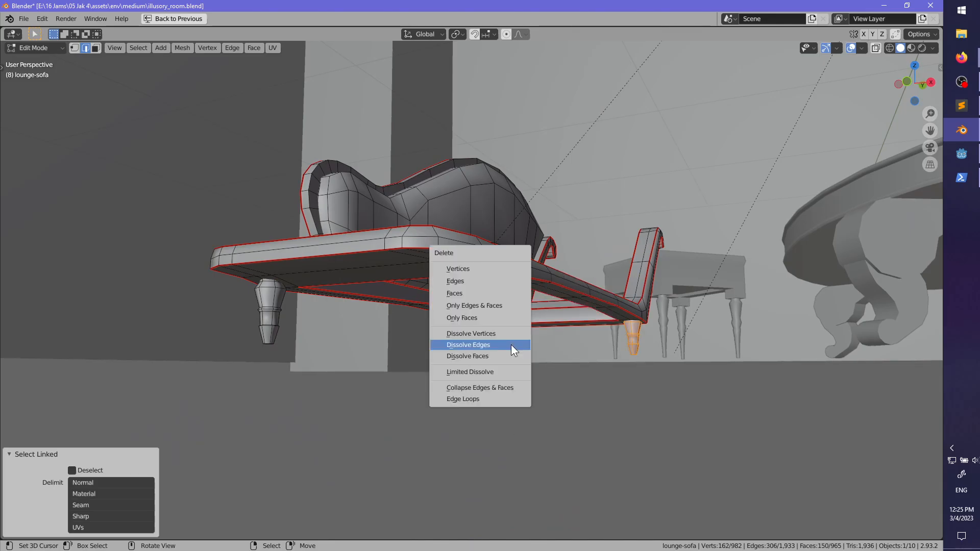
left_click(461, 276)
- Select the vertical edge line on the remaining leg's front together with the bottom cap's outline and mark them as seams
middle_click_drag(462, 276, 414, 331)
scroll(415, 330, "up", 3)
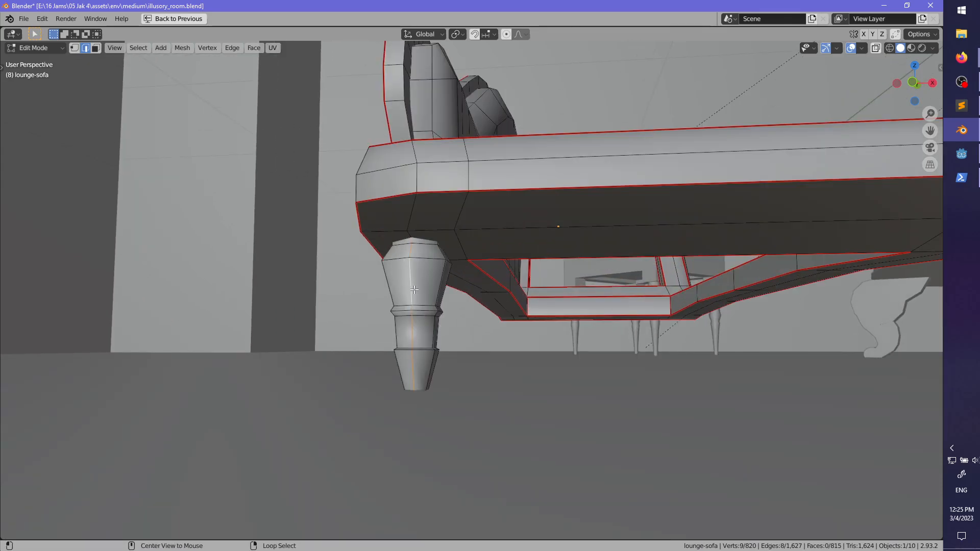
middle_click_drag(414, 289, 424, 291)
key("ctrl+e")
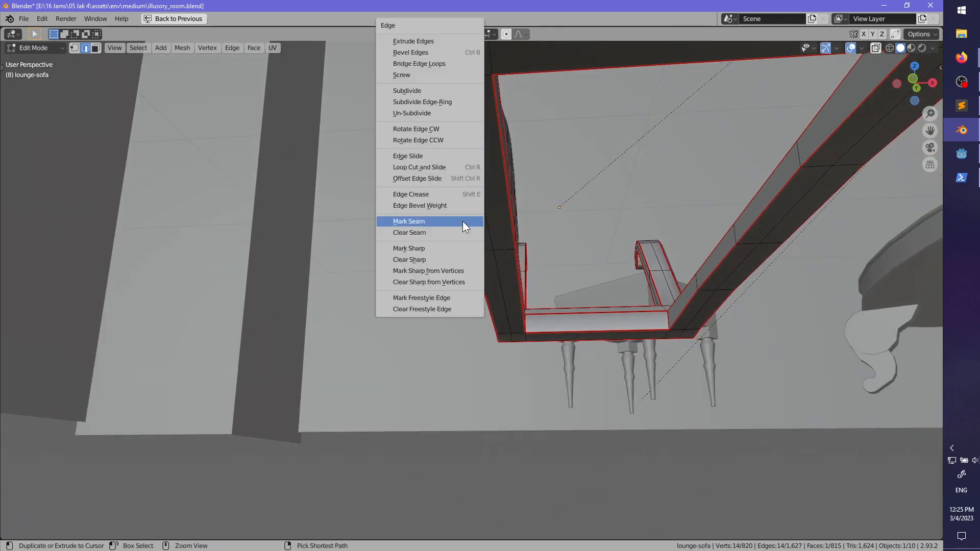
left_click(463, 221)
- Delete the remaining leg's hidden top cap face inside the frame, using see-through display to reach it
middle_click_drag(463, 221, 480, 280)
mouse_move(480, 280)
middle_mouse_down("shift")
mouse_move(451, 280)
mouse_move(419, 230)
middle_mouse_up("shift")
key("alt+z")
middle_click_drag(525, 432, 496, 394, "shift")
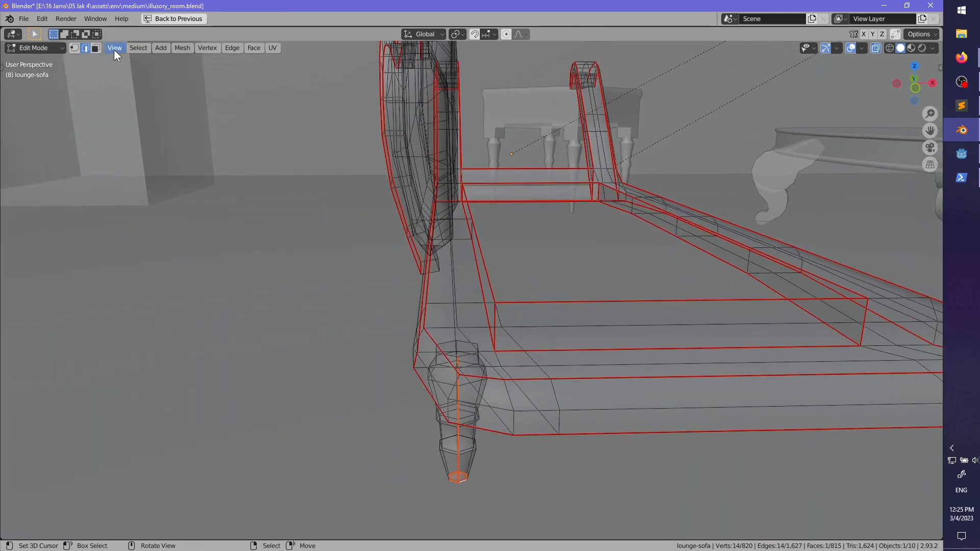
middle_click_drag(471, 365, 455, 459)
key("x")
left_click(423, 432)
key("alt+z")
- Clear the vertical seam on the leg's front, mark a vertical edge line on its back side instead and clear the selection
middle_click_drag(526, 369, 496, 370)
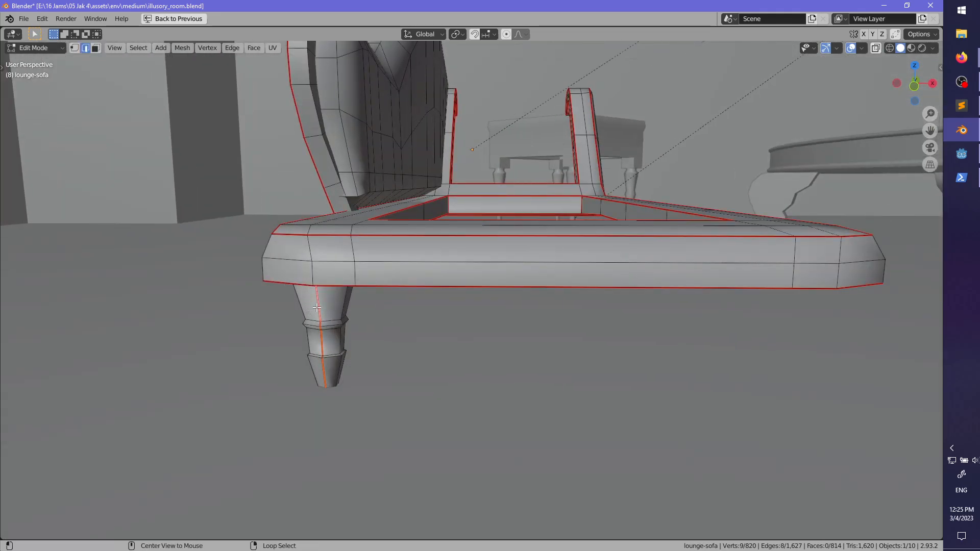
key("ctrl+e")
left_click(300, 327)
middle_click_drag(300, 326, 363, 259)
key("ctrl+e")
left_click(390, 304)
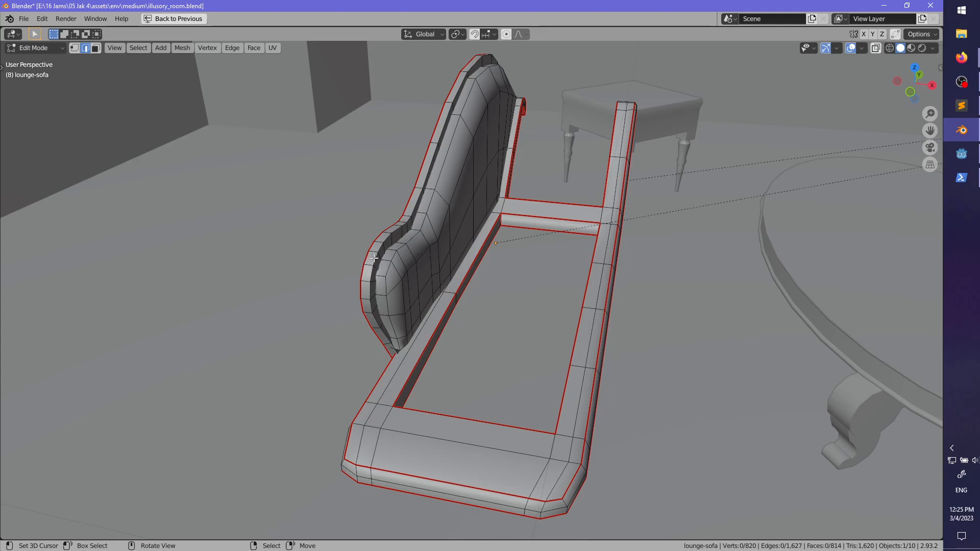
- Select the front edge loop of the backrest's curved trim with the edges around both its ends and mark them as seams
middle_click_drag(532, 267, 384, 326)
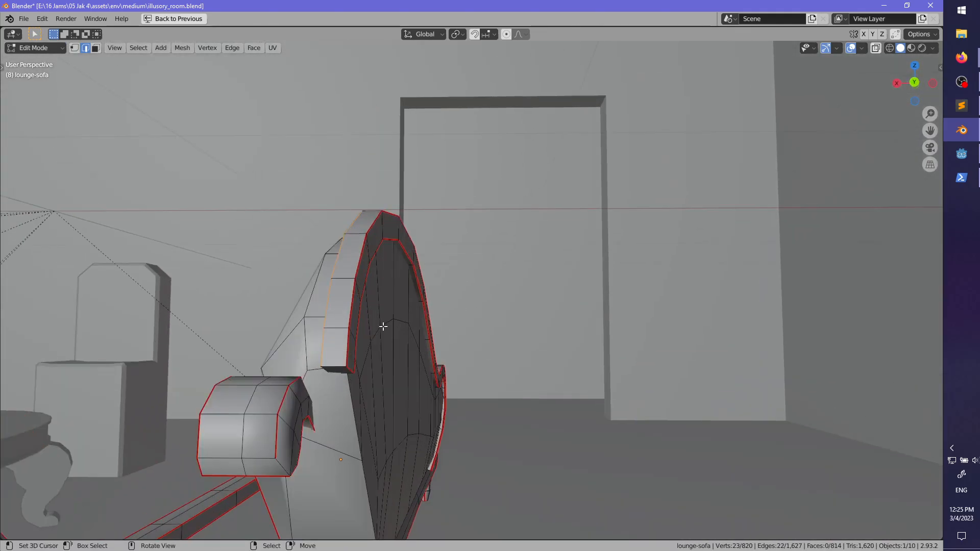
middle_click_drag(505, 367, 469, 366)
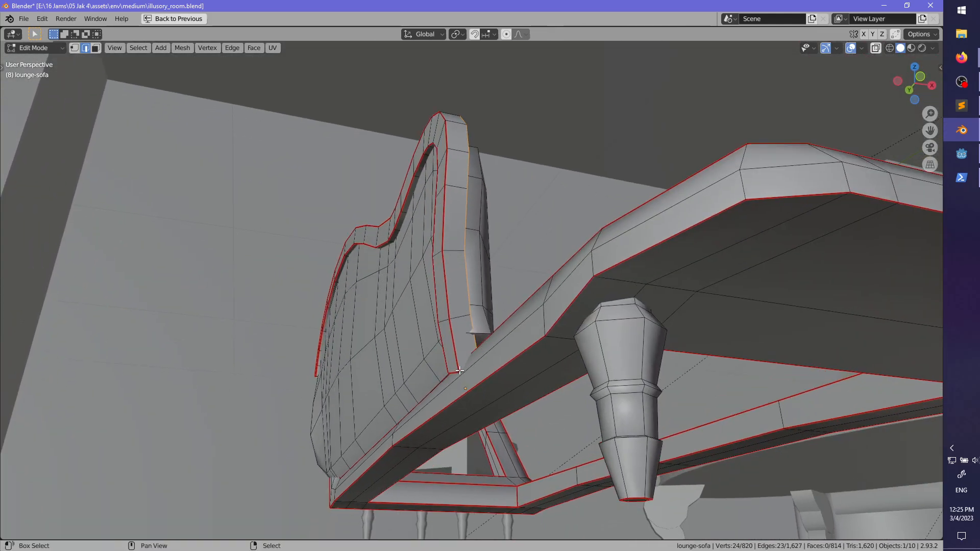
key("ctrl+e")
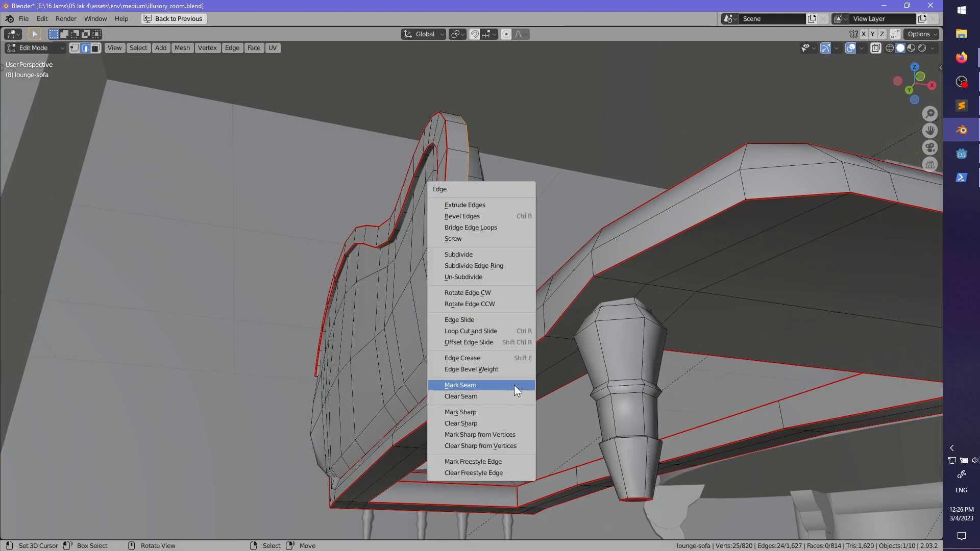
left_click(514, 385)
middle_click_drag(514, 385, 587, 259)
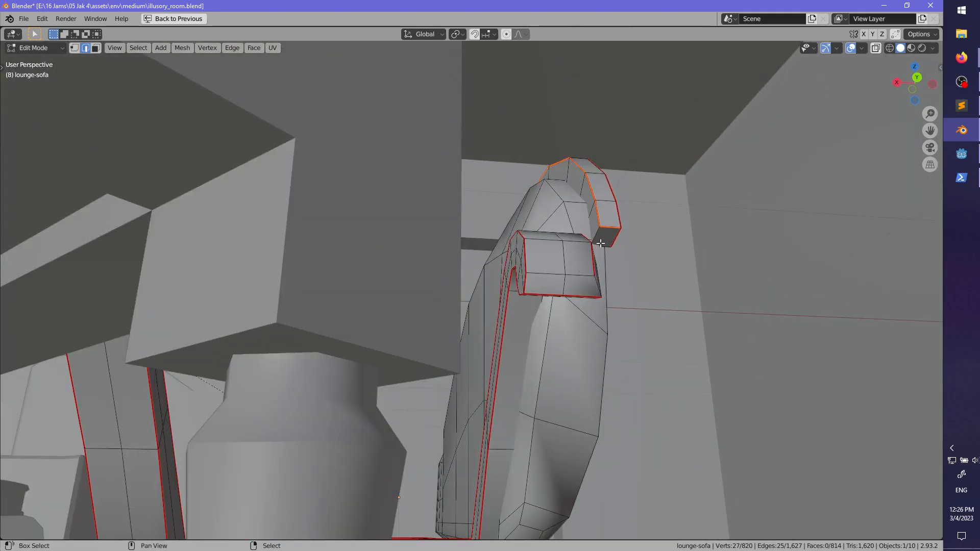
key("ctrl+e")
left_click(601, 258)
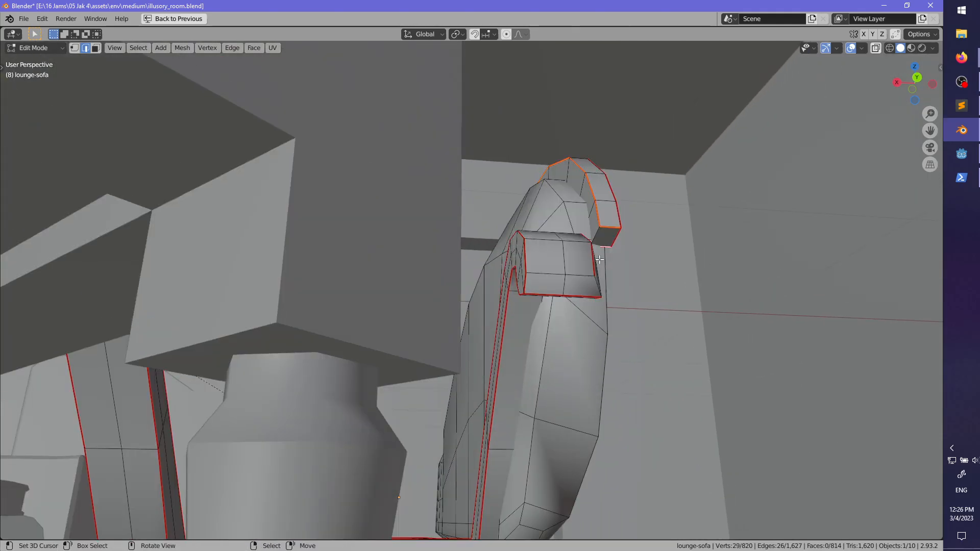
key("KP_Decimal")
key("alt+z")
middle_click_drag(474, 341, 540, 355)
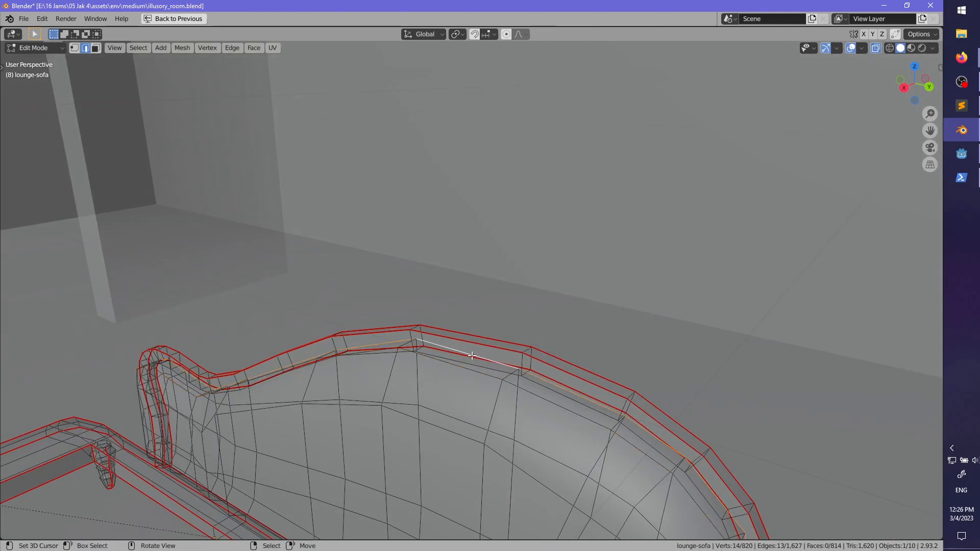
middle_click_drag(472, 356, 508, 300)
scroll(502, 305, "up", 3)
key("alt+z")
key("alt+z")
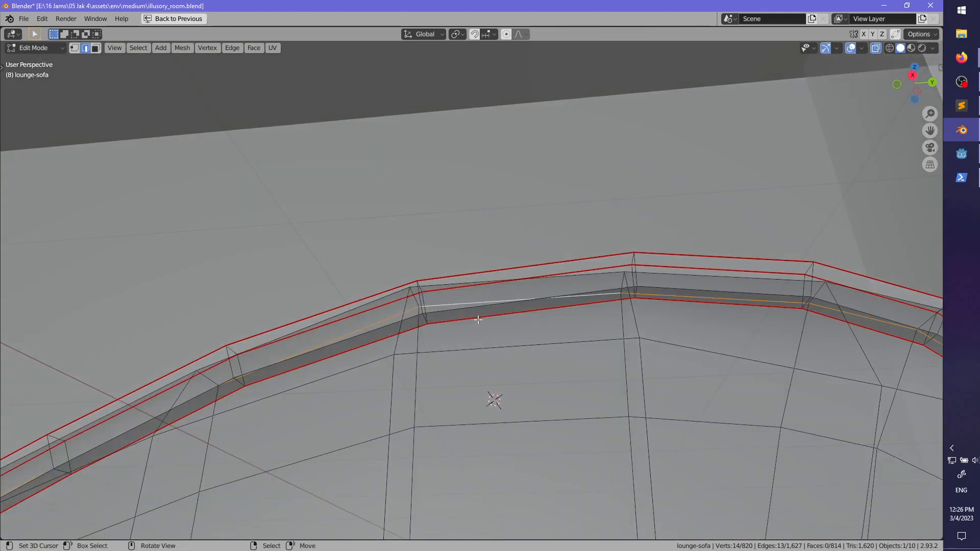
scroll(459, 322, "up", 2)
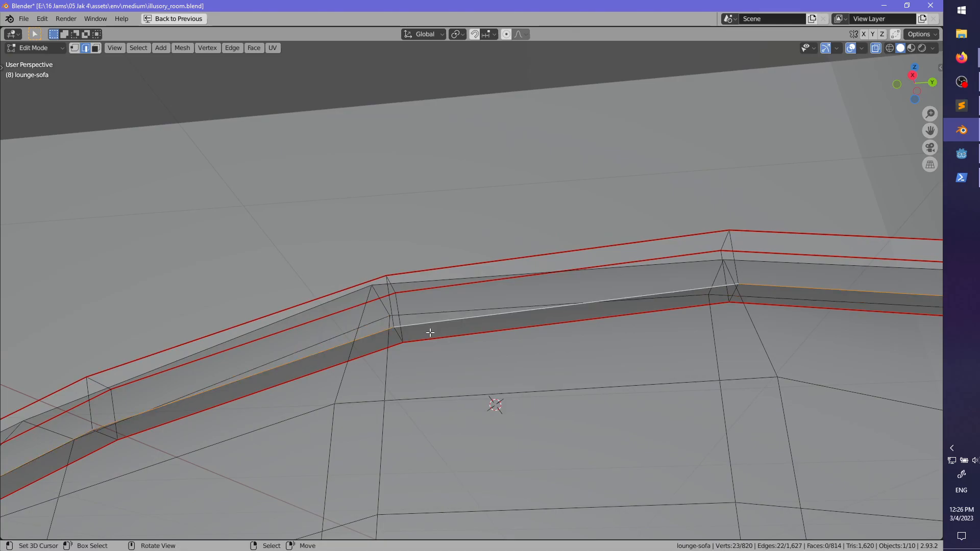
scroll(514, 376, "down", 3)
middle_click_drag(514, 376, 471, 349)
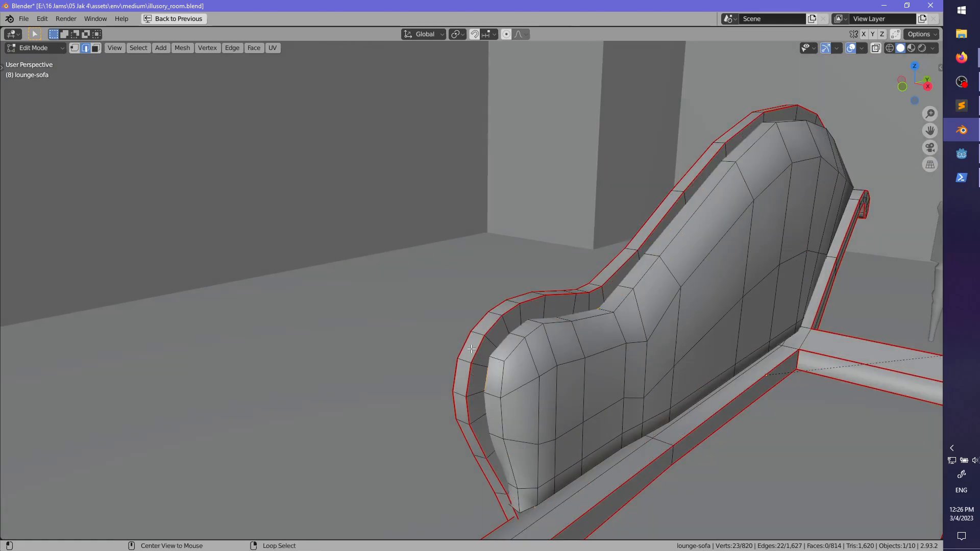
key("Tab")
key("Tab")
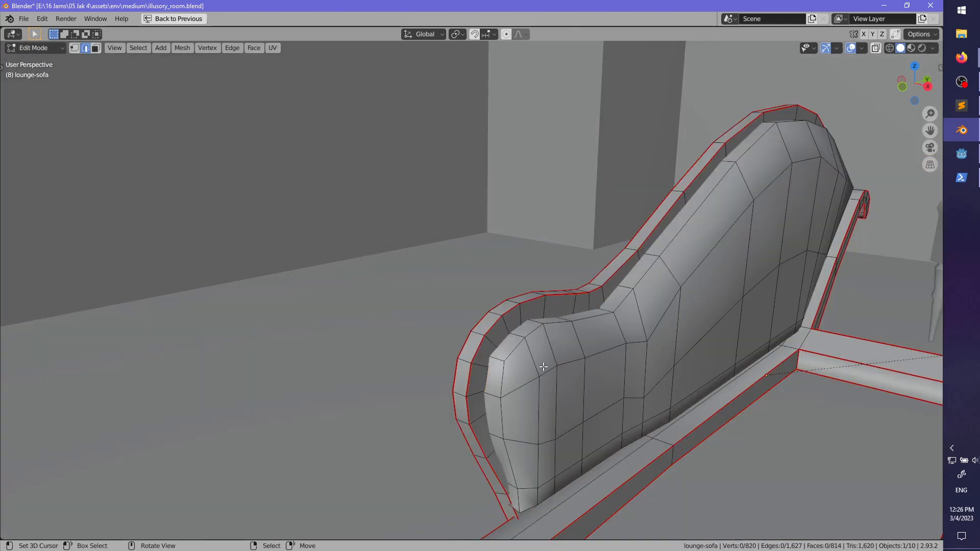
- Hide the upholstery to expose the backrest trim, mark its concealed inner edges as a seam and reveal all hidden parts
key("l")
key("h")
middle_click_drag(532, 362, 437, 325)
key("ctrl+e")
left_click(383, 302)
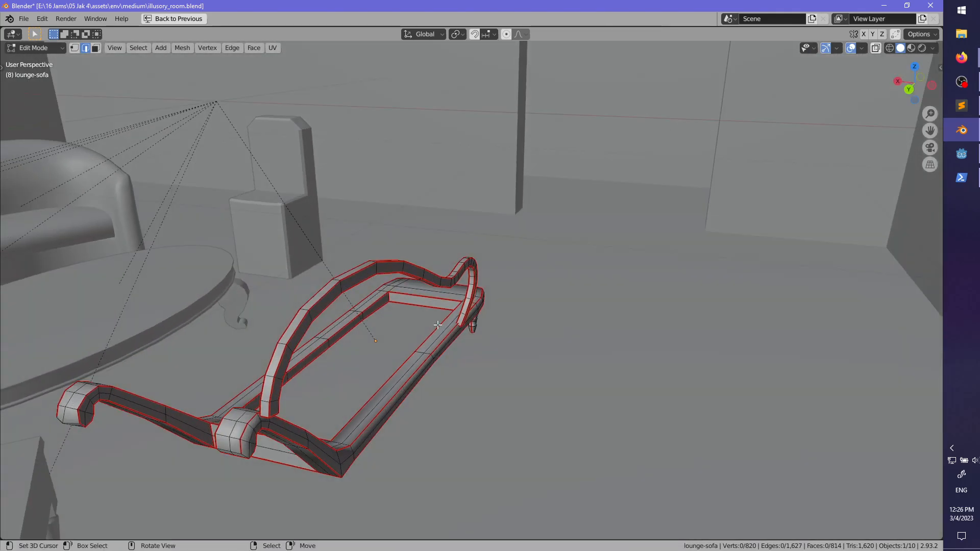
key("alt+h")
key("alt+a")
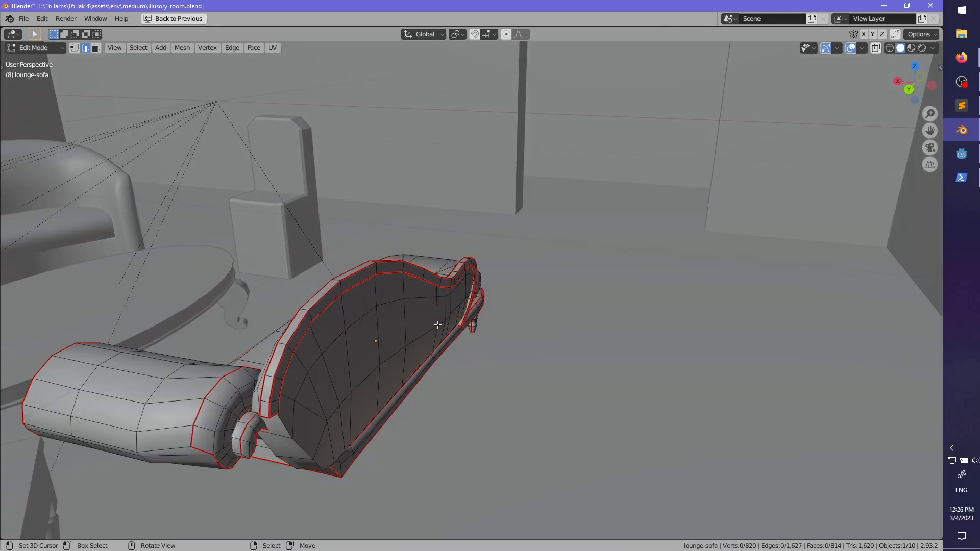
- Hide the backrest trim, mark the outline of the backrest cushion's rear face as a seam and reveal the trim with nothing selected
key("l")
key("h")
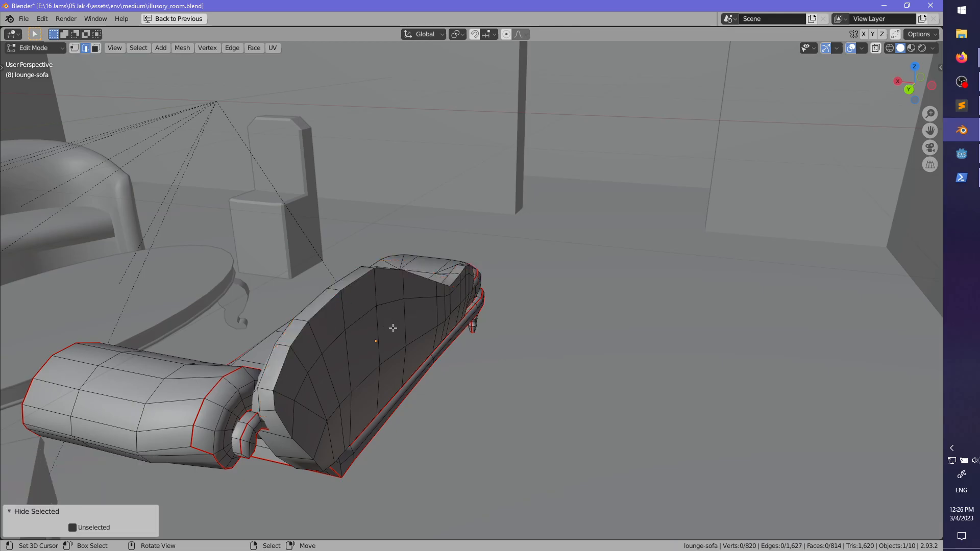
middle_click_drag(391, 328, 380, 364)
scroll(405, 332, "up", 1)
middle_click_drag(380, 283, 474, 337, "shift")
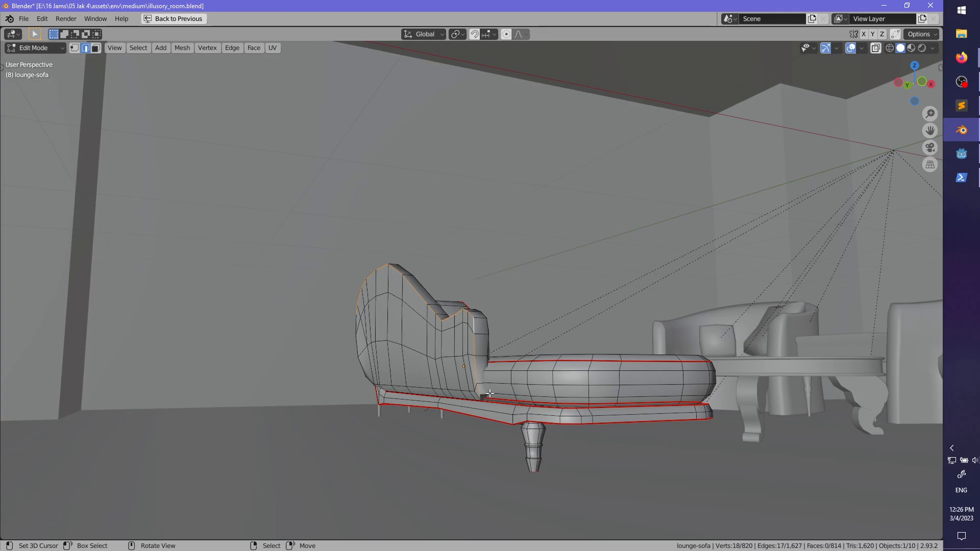
middle_click_drag(489, 393, 524, 396)
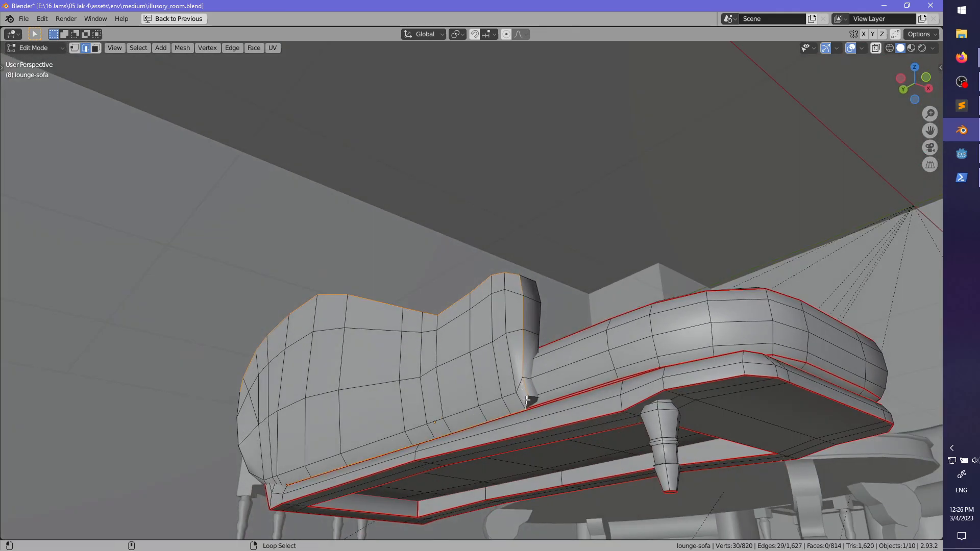
middle_click_drag(318, 391, 417, 408)
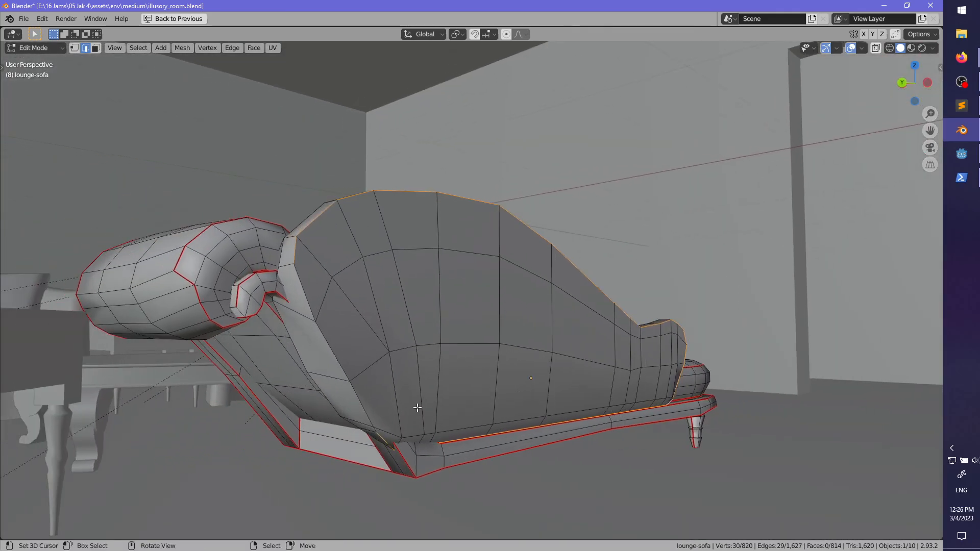
key("ctrl+e")
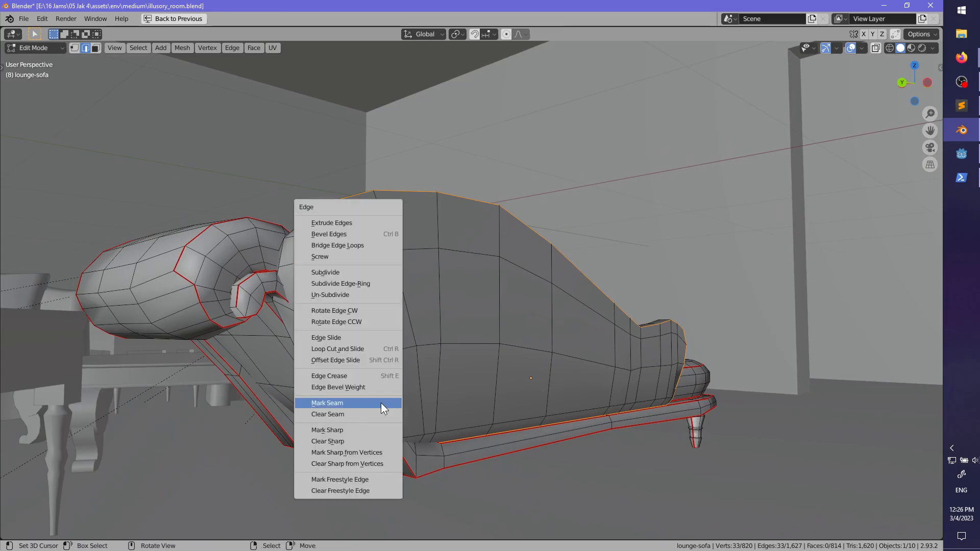
left_click(381, 403)
key("alt+a")
middle_click_drag(381, 402, 540, 276)
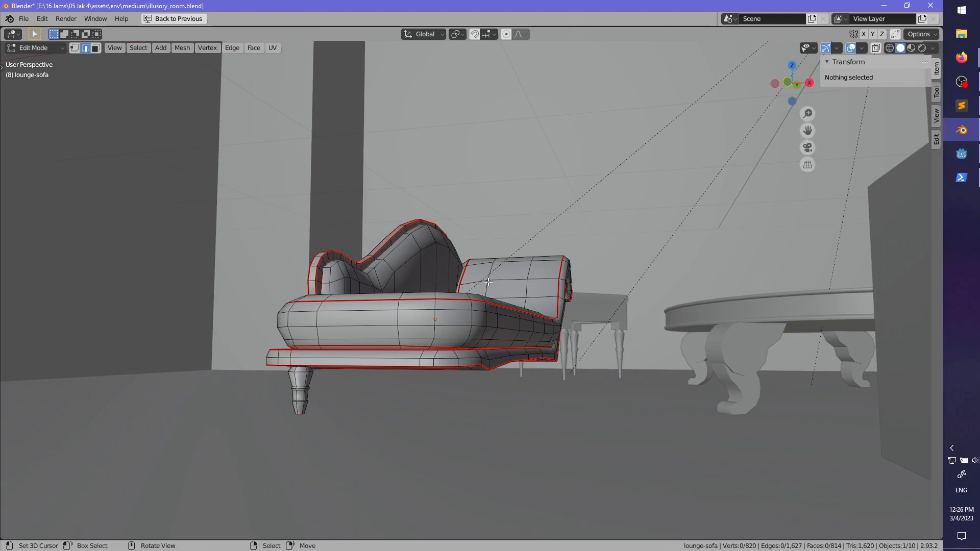
- Restore the full editor layout with the UV editor beside the 3D view of the sofa
key("u")
left_click(462, 273)
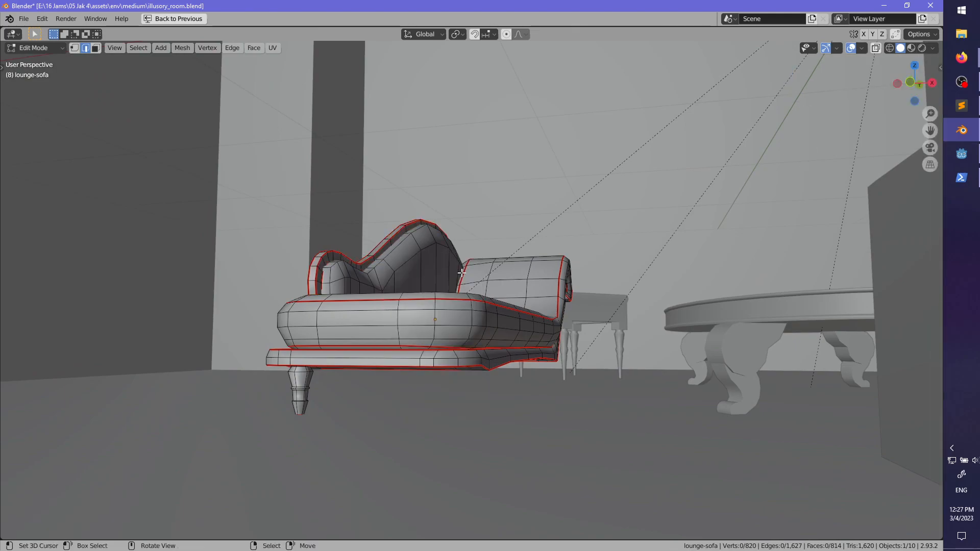
key("ctrl+space")
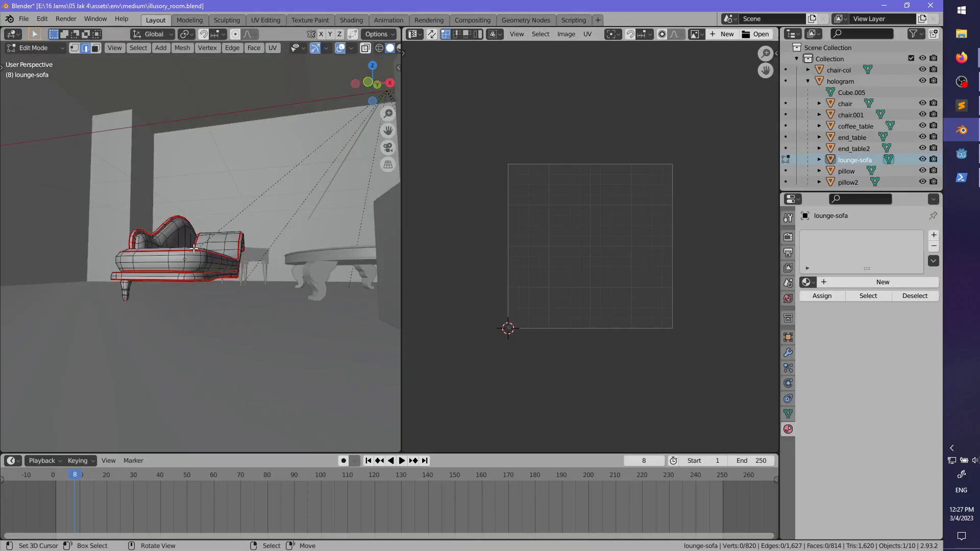
middle_click_drag(194, 249, 251, 241)
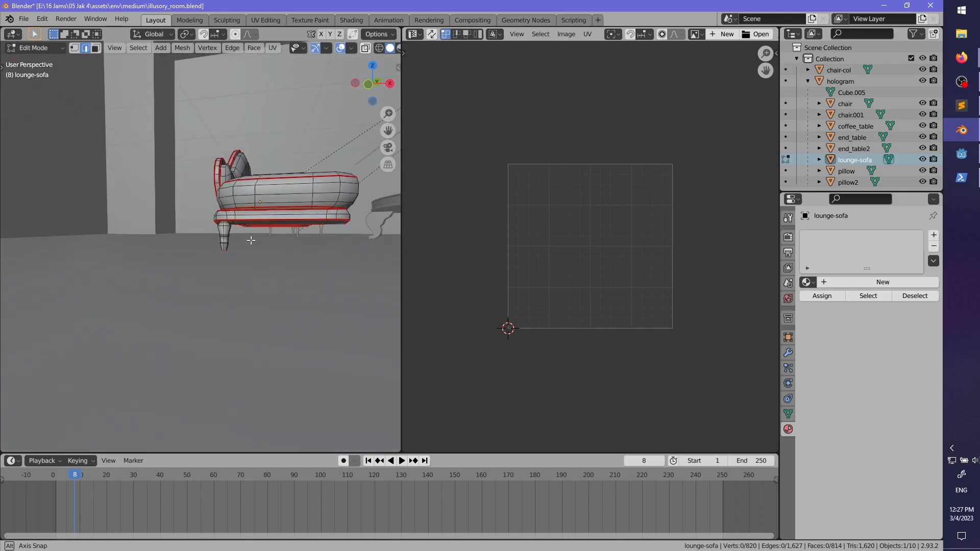
- Select the whole sofa mesh, unwrap it along its seams with the Angle Based method and inspect the UV islands
key("a")
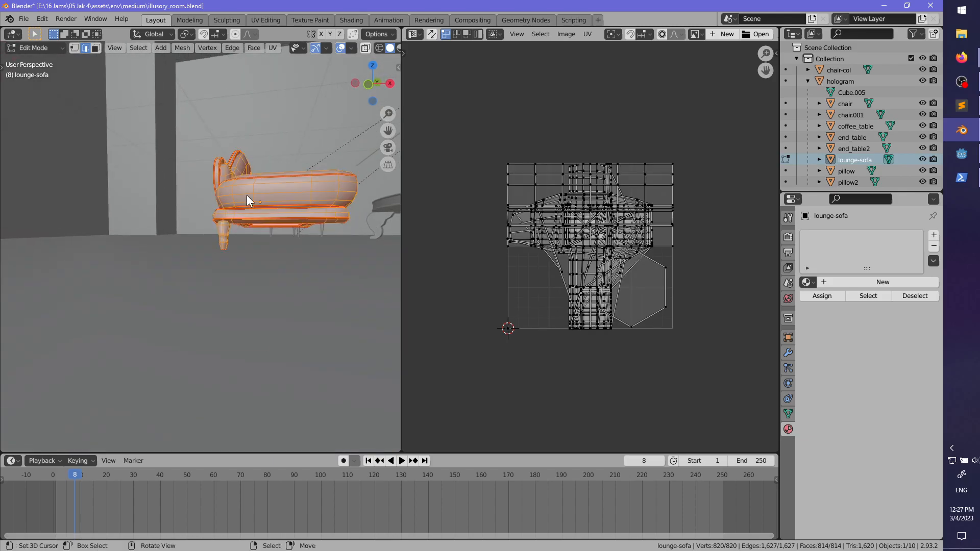
key("u")
left_click(246, 195)
middle_click_drag(246, 195, 275, 204)
scroll(578, 292, "up", 3)
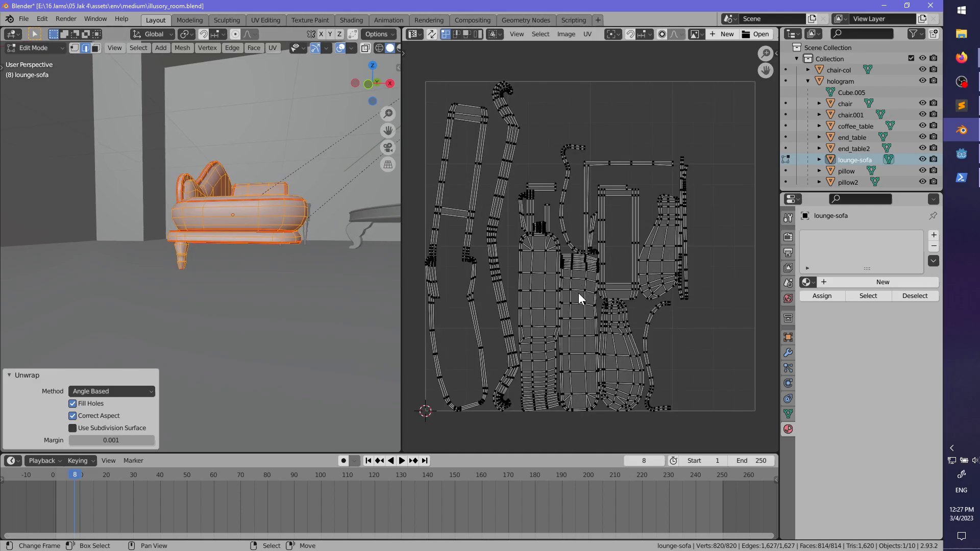
scroll(577, 293, "up", 2)
scroll(564, 298, "down", 2)
scroll(504, 252, "up", 2)
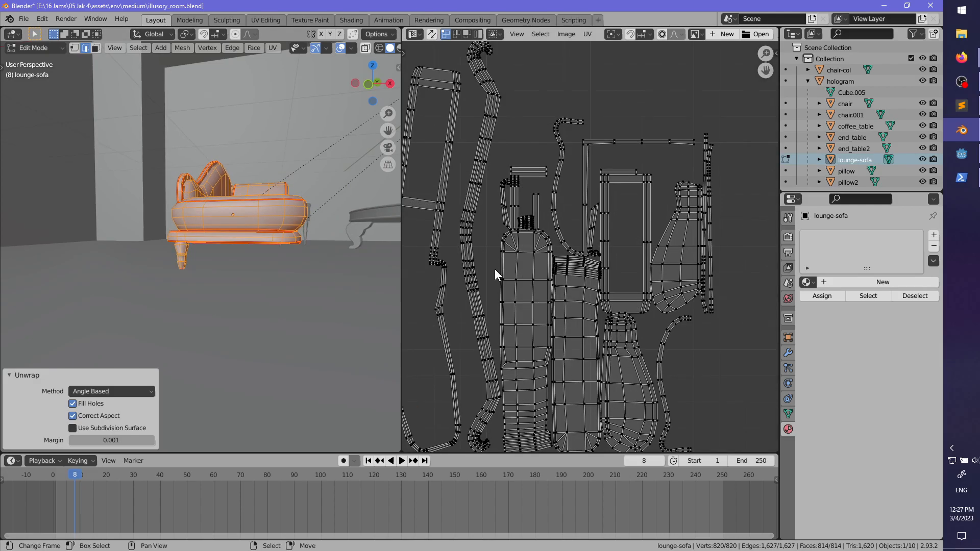
- Examine the sofa's underside and pick seam-bounded parts of its base frame to identify their UV islands
scroll(495, 270, "down", 3)
middle_click_drag(169, 194, 271, 240)
scroll(272, 240, "up", 5)
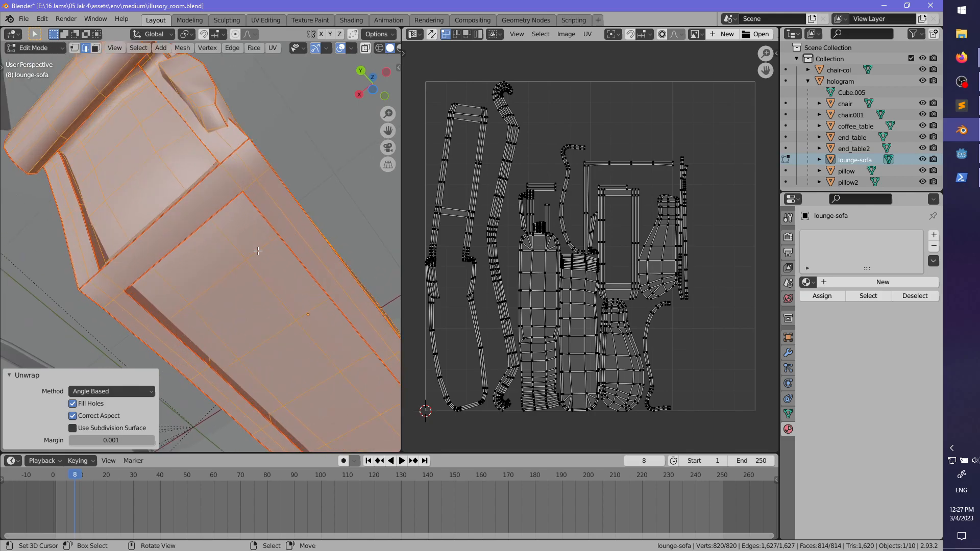
middle_click_drag(187, 209, 235, 222)
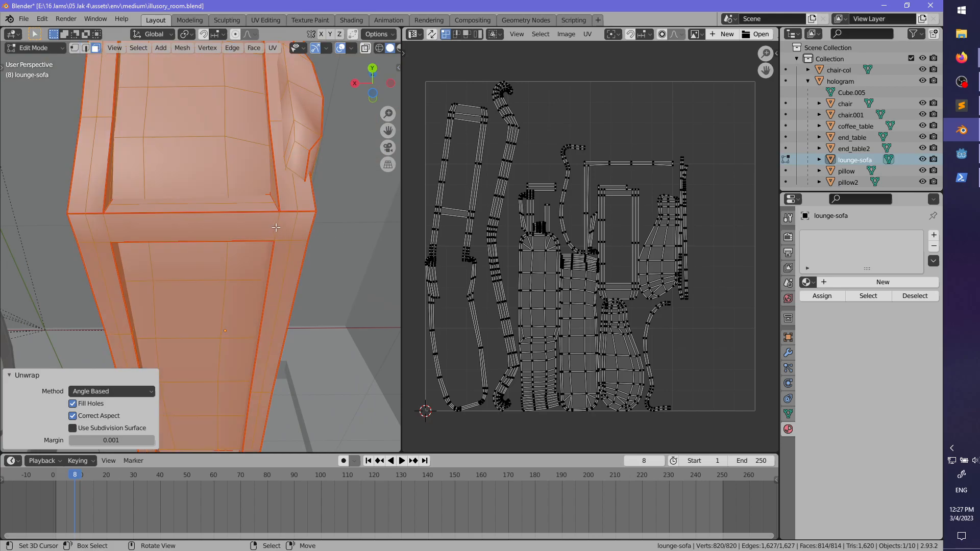
key("alt+a")
key("l")
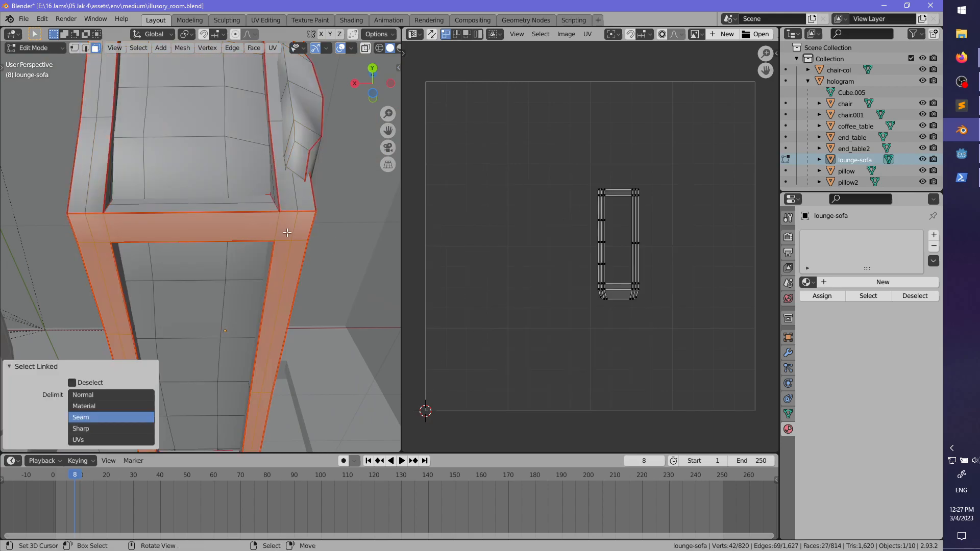
middle_click_drag(287, 233, 245, 302)
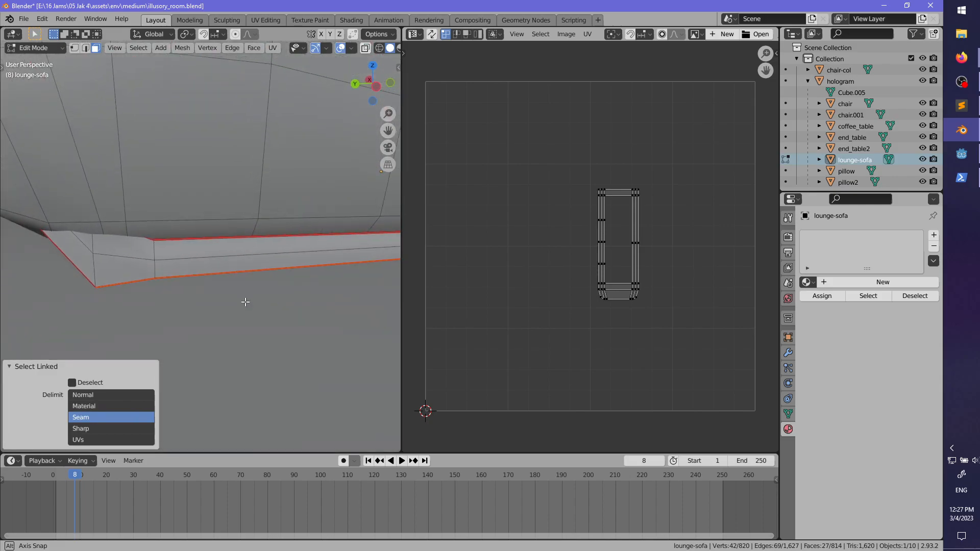
key("alt+a")
key("l")
middle_click_drag(194, 268, 243, 249)
key("alt+a")
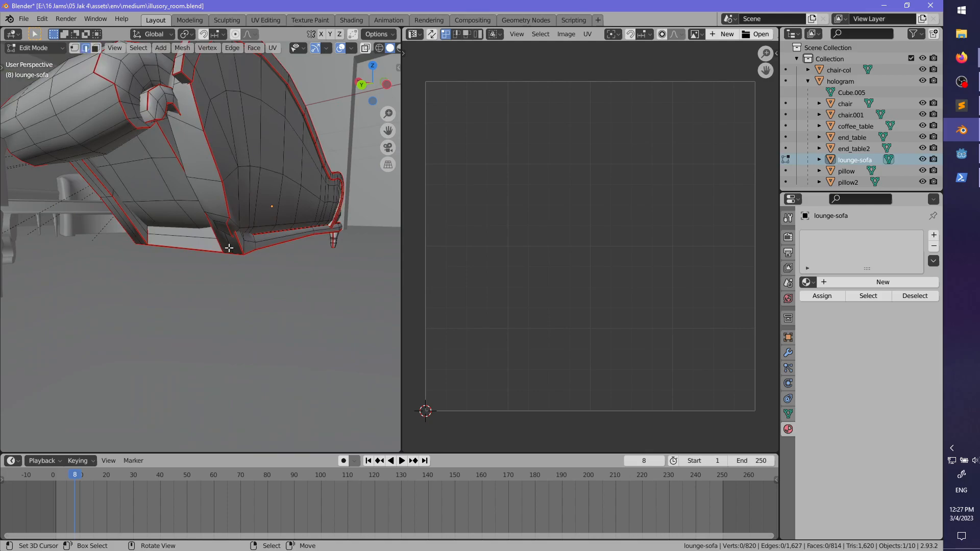
- Isolate the sofa's base frame and mark an edge loop running along it as a seam
key("l")
key("shift+h")
middle_click_drag(216, 228, 225, 293)
scroll(168, 265, "up", 3)
right_click(151, 295, "alt")
key("ctrl+e")
left_click(266, 230)
key("alt+a")
- Check the seam-bounded upper face of the base frame and reveal all hidden sofa parts with nothing selected
middle_click_drag(312, 271, 208, 251, "shift")
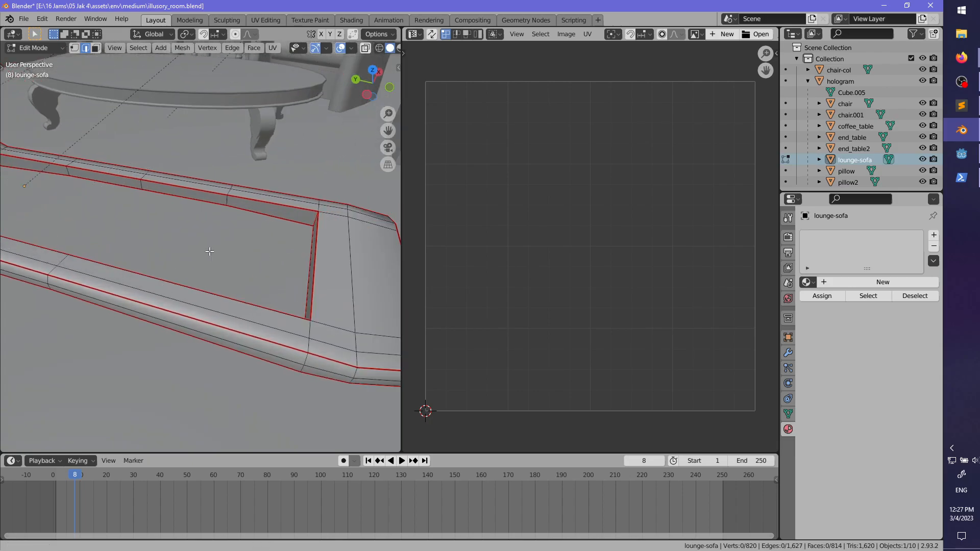
middle_click_drag(286, 261, 364, 282, "shift")
middle_click_drag(175, 230, 311, 263, "shift")
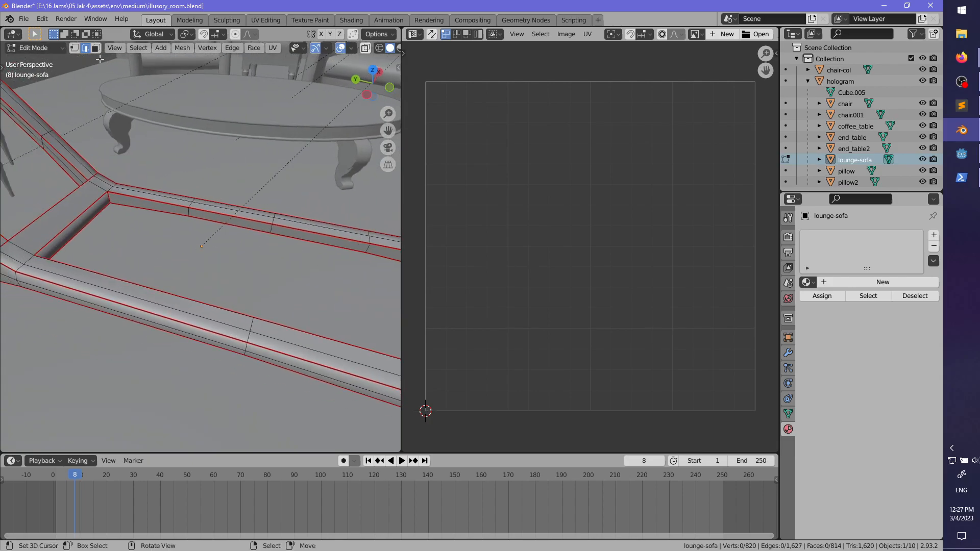
mouse_move(100, 60)
middle_mouse_down()
mouse_move(125, 196)
mouse_move(108, 66)
middle_mouse_up()
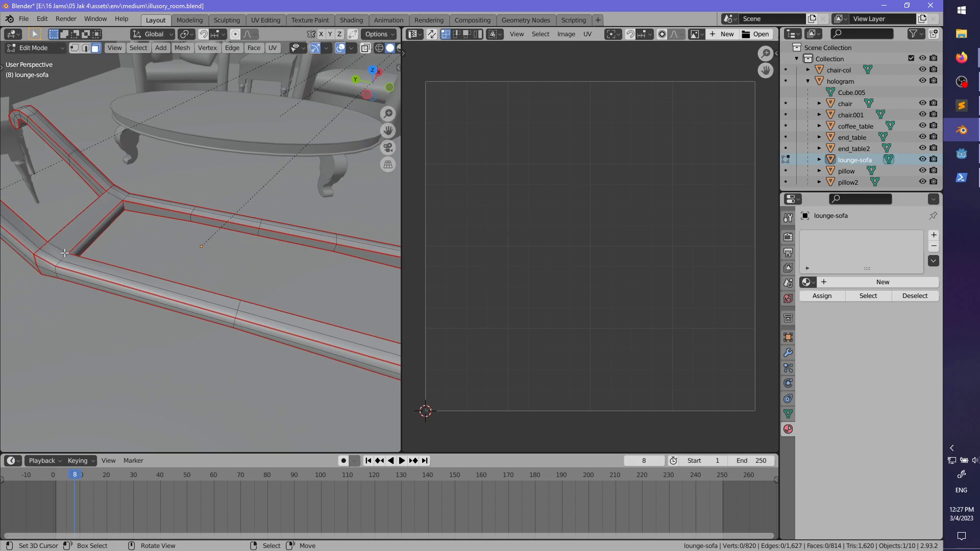
key("l")
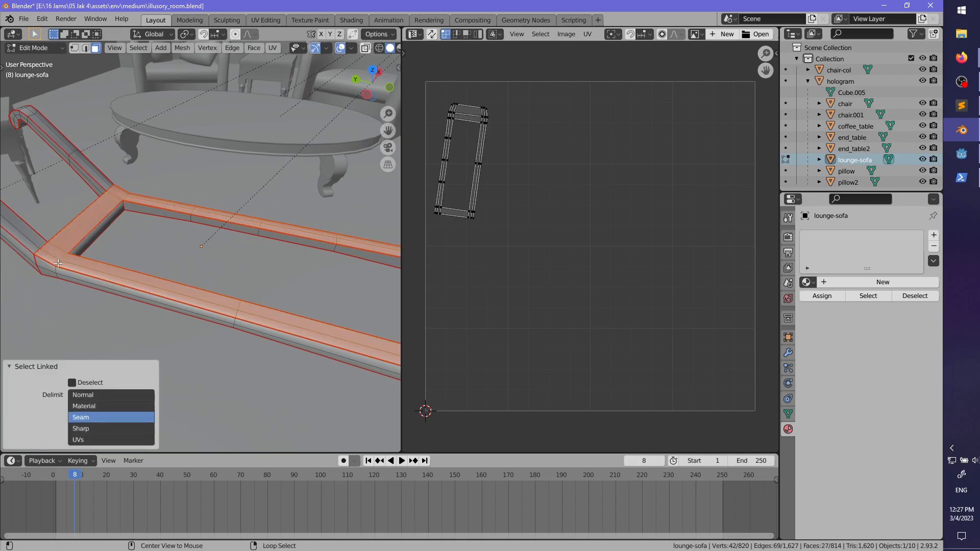
key("alt+a")
key("shift+h")
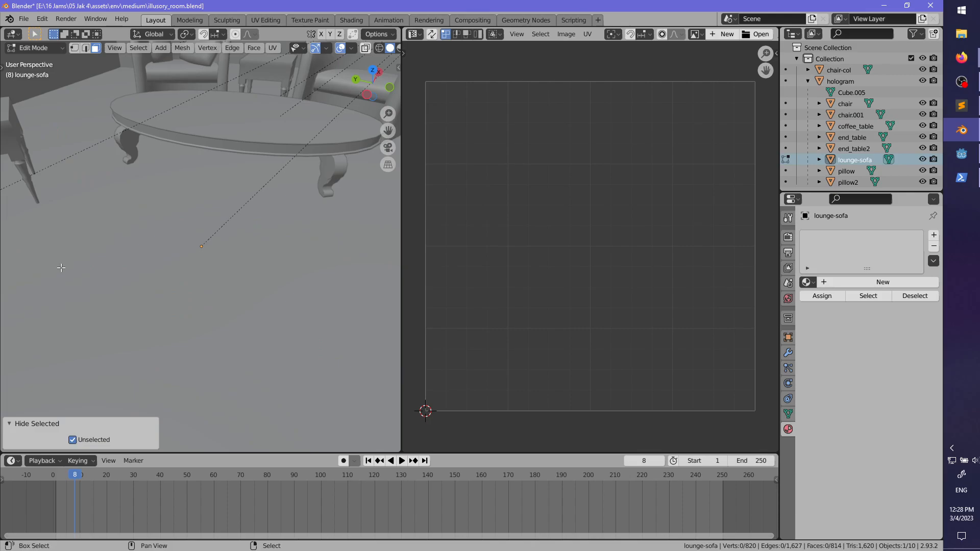
key("alt+h")
key("alt+a")
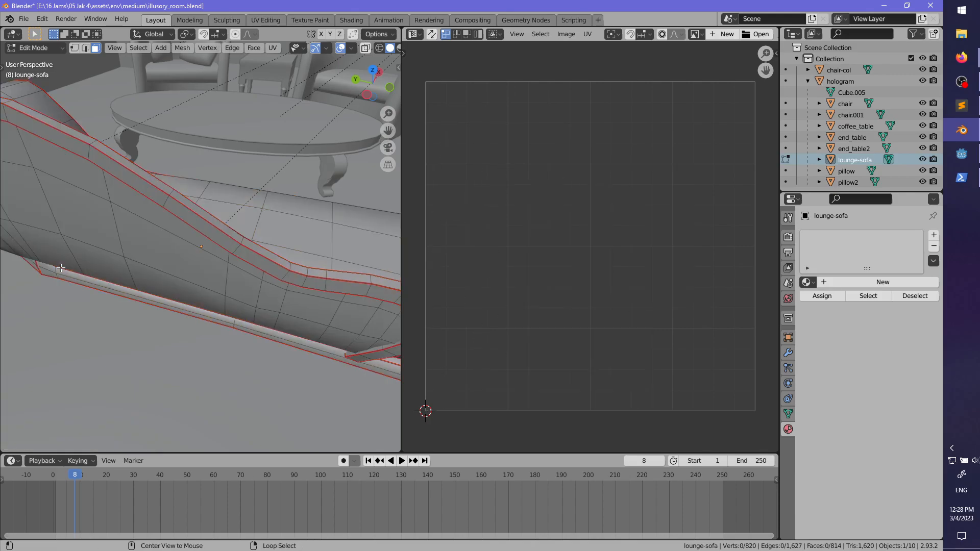
- Unwrap the whole sofa with the Angle Based method and check the new island layout
key("a")
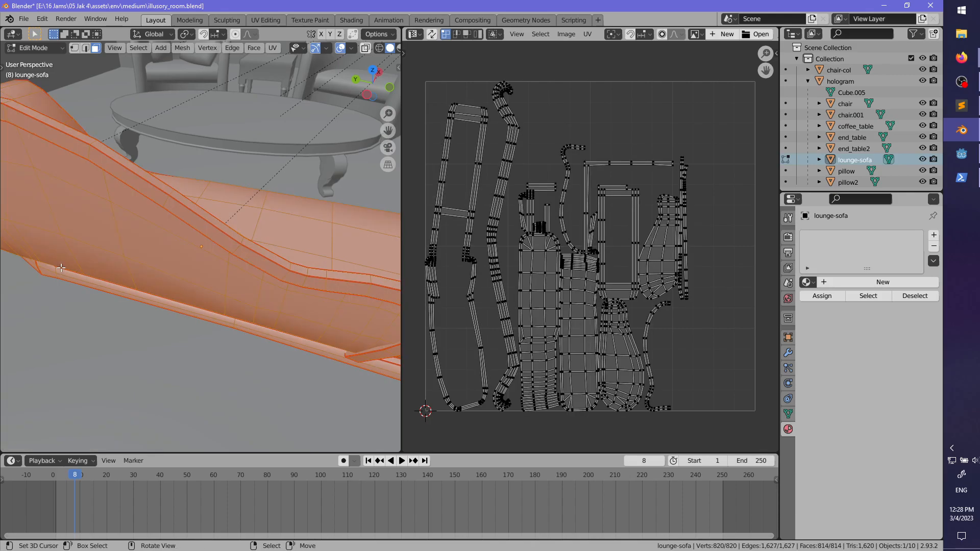
key("u")
left_click(61, 267)
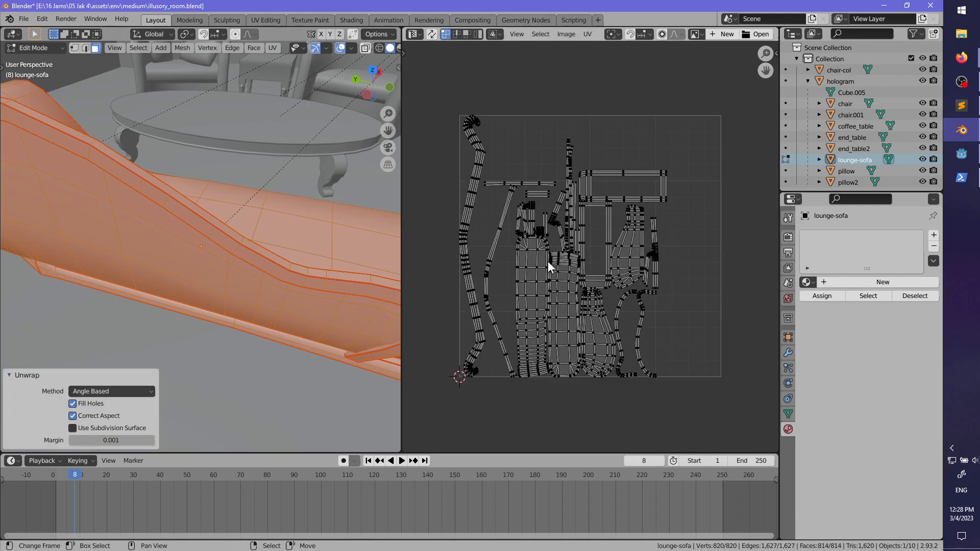
scroll(557, 275, "up", 1)
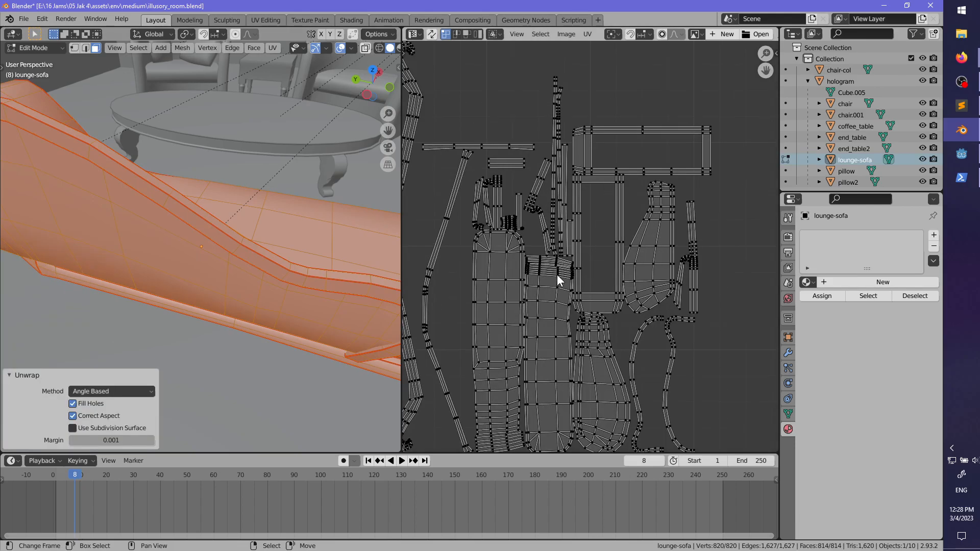
scroll(557, 276, "down", 1)
- Isolate the scrolled frame trim beside the headrest, examine its seams from several angles and reveal the other parts
middle_click_drag(144, 243, 204, 261)
key("alt+a")
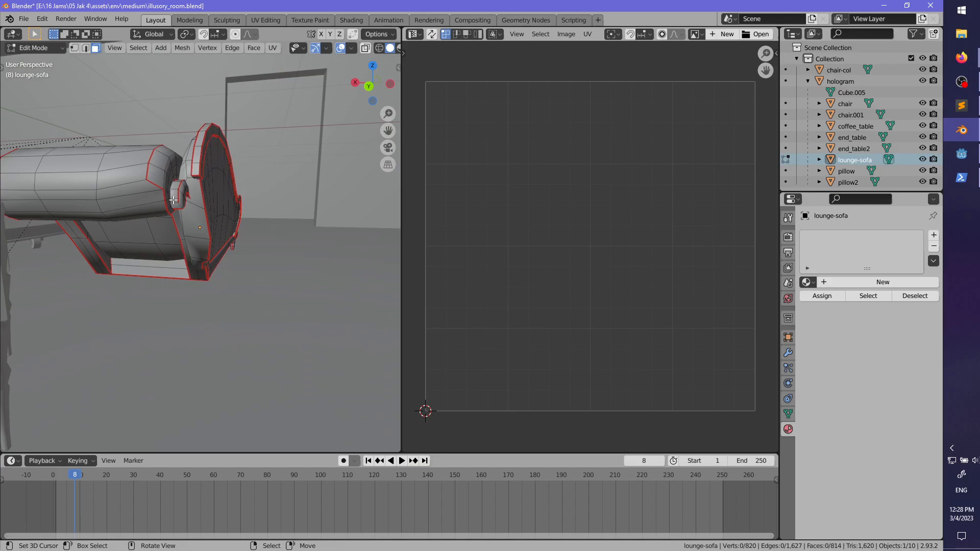
key("l")
key("shift+h")
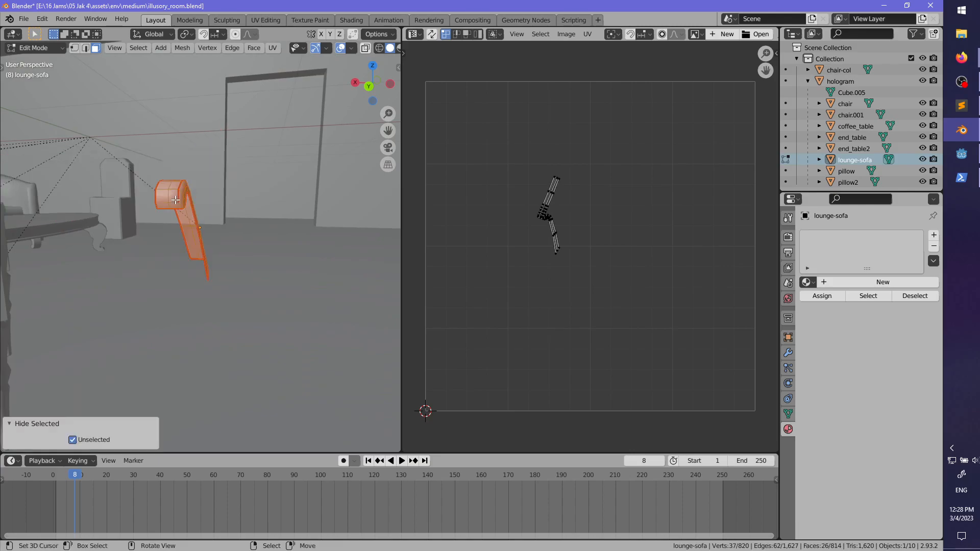
middle_click_drag(182, 214, 238, 256)
key("alt+h")
key("alt+a")
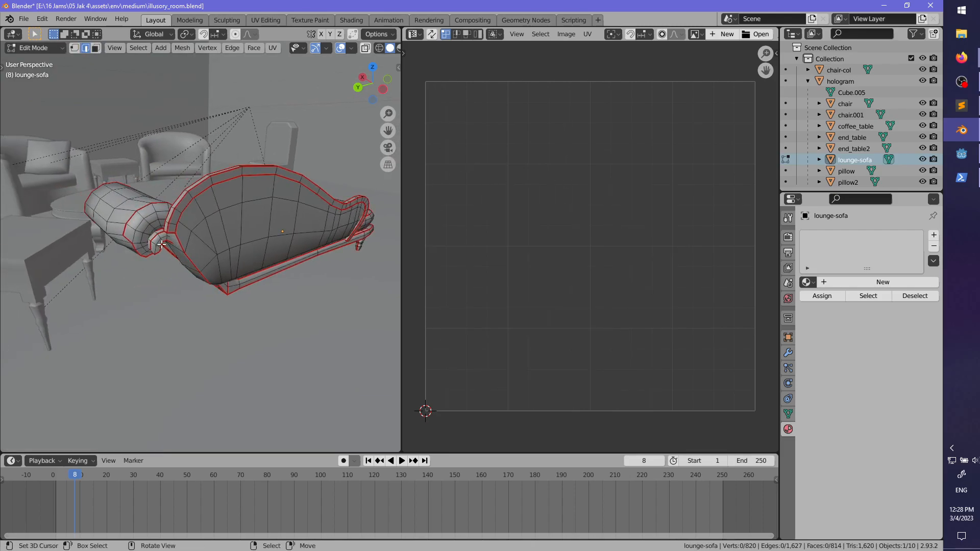
key("l")
key("shift+h")
key("alt+a")
middle_click_drag(161, 244, 151, 221)
scroll(232, 264, "up", 4)
key("l")
key("alt+a")
key("alt+h")
key("alt+a")
- Isolate the upholstery and mark seams across the crease where the seat cushion meets the raised headrest
key("l")
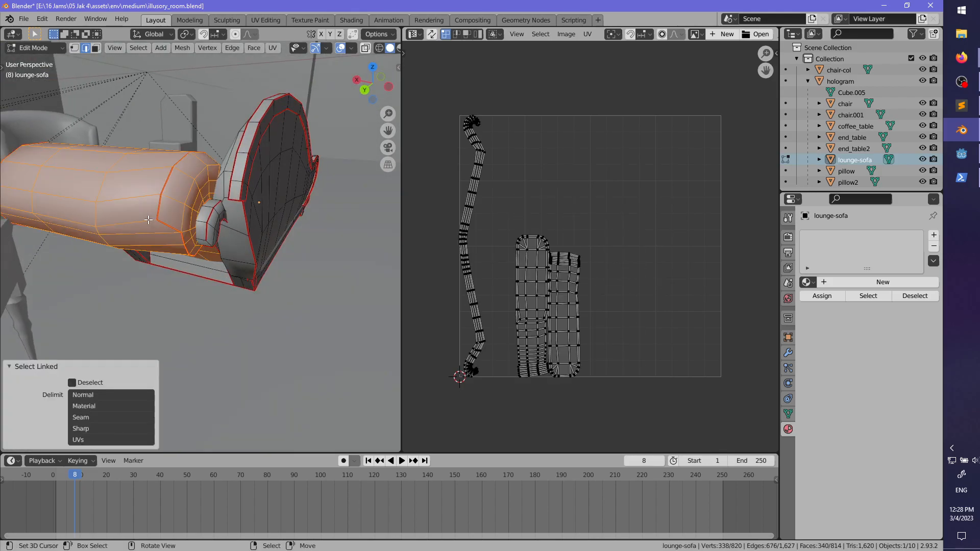
key("shift+h")
key("alt+a")
middle_click_drag(253, 256, 194, 274)
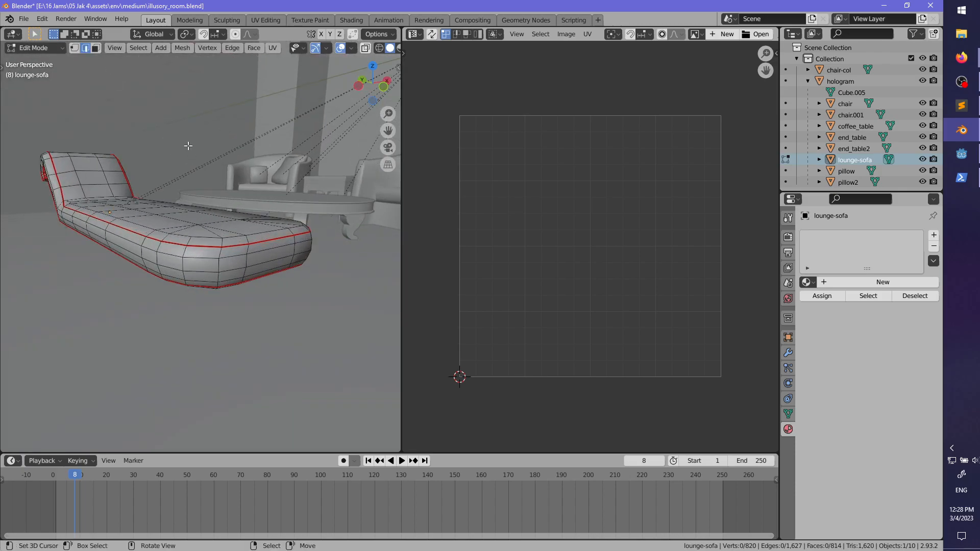
middle_click_drag(133, 155, 122, 293)
key("ctrl+e")
left_click(229, 248)
left_click(263, 289, "ctrl")
key("ctrl+e")
left_click(262, 289)
middle_click_drag(183, 294, 100, 306, "shift")
key("alt+a")
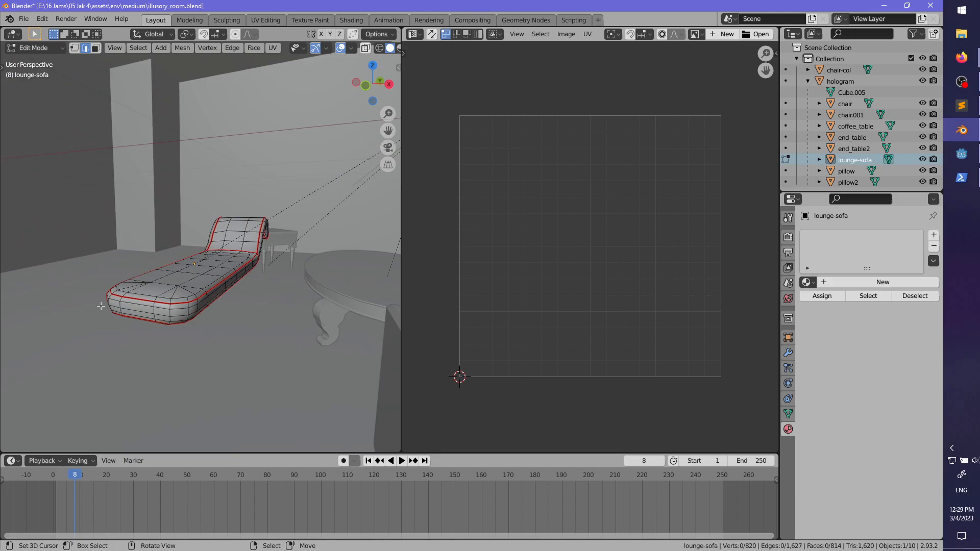
- Reveal the whole sofa, unwrap it with the Angle Based method and inspect the UV islands
middle_click_drag(225, 266, 200, 315)
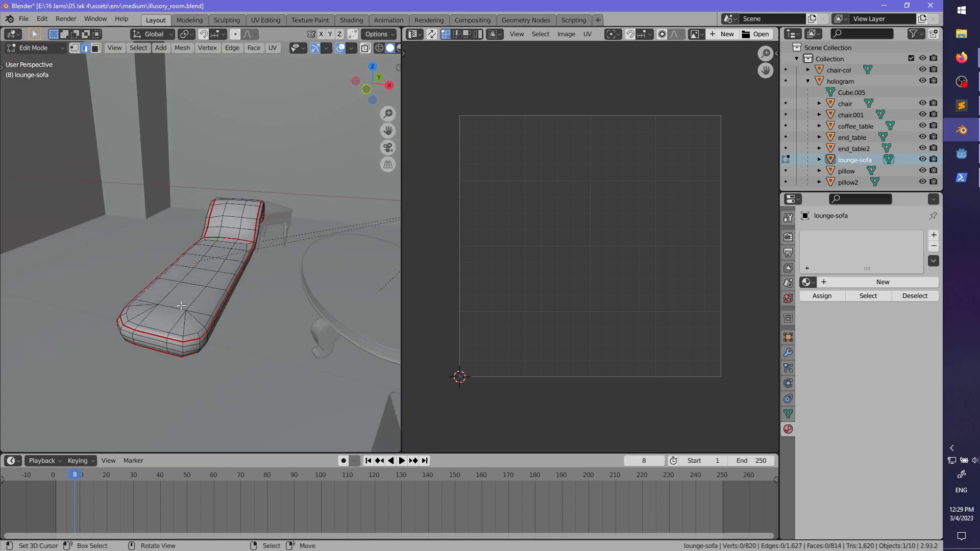
key("a")
key("alt+a")
key("a")
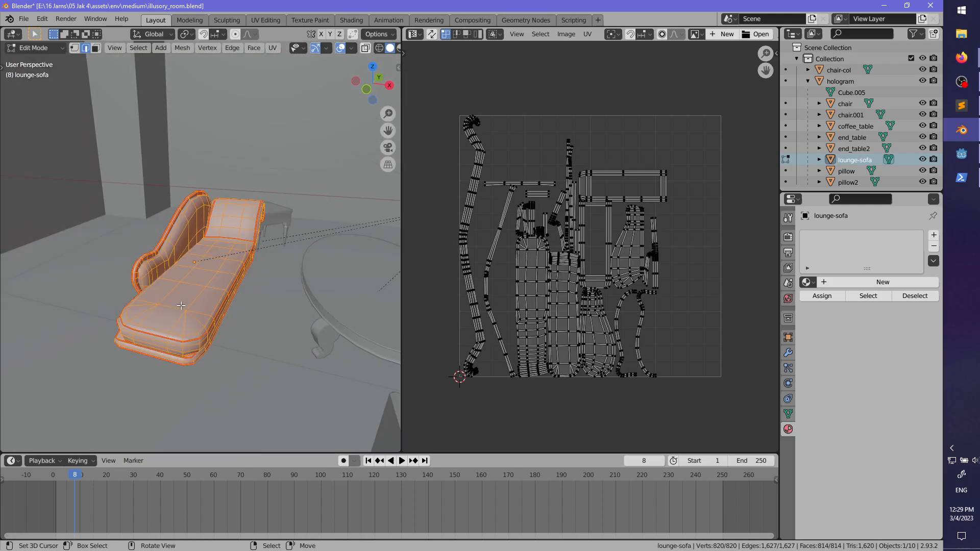
key("u")
left_click(181, 305)
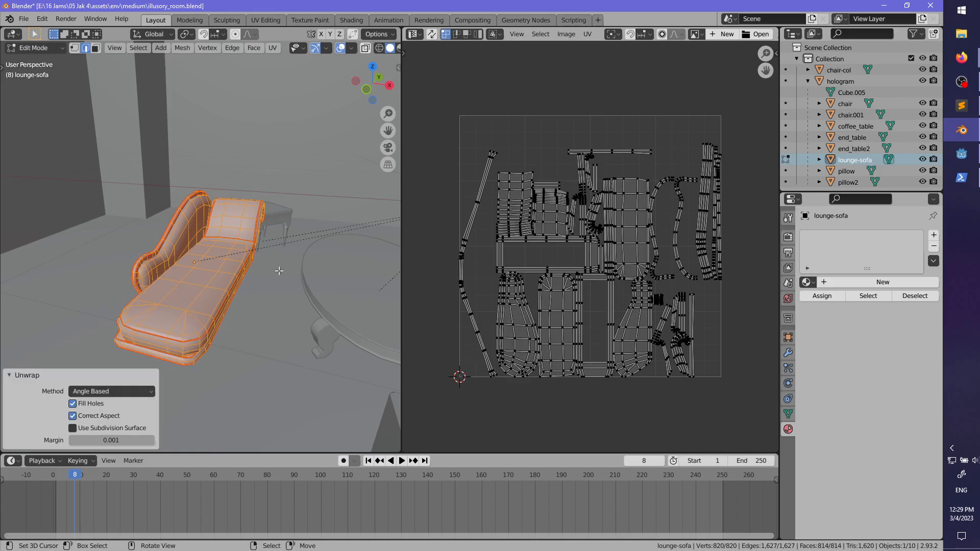
scroll(485, 265, "up", 2)
middle_click_drag(455, 272, 560, 232)
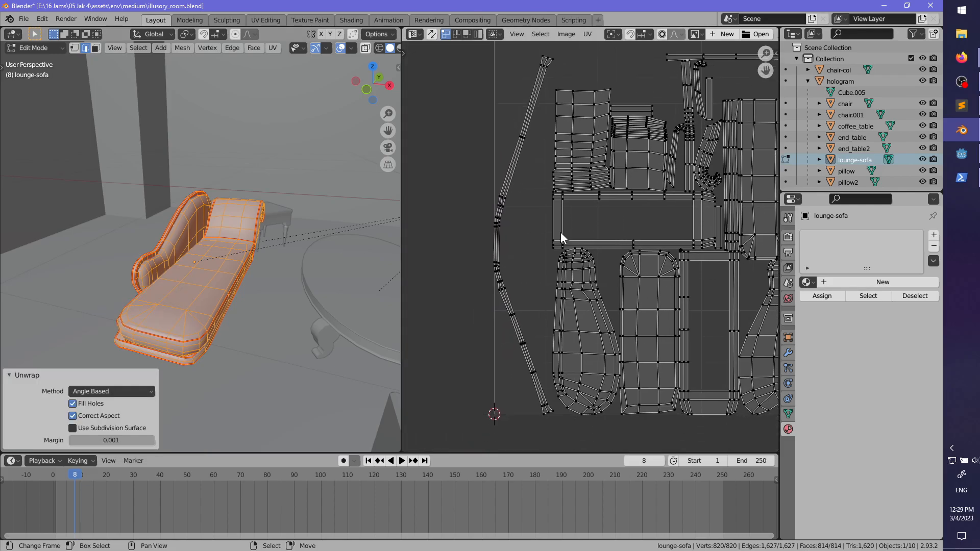
- Mark the edge loop crossing the base frame above the front leg as a seam
middle_click_drag(219, 305, 289, 299)
scroll(289, 298, "up", 4)
key("Tab")
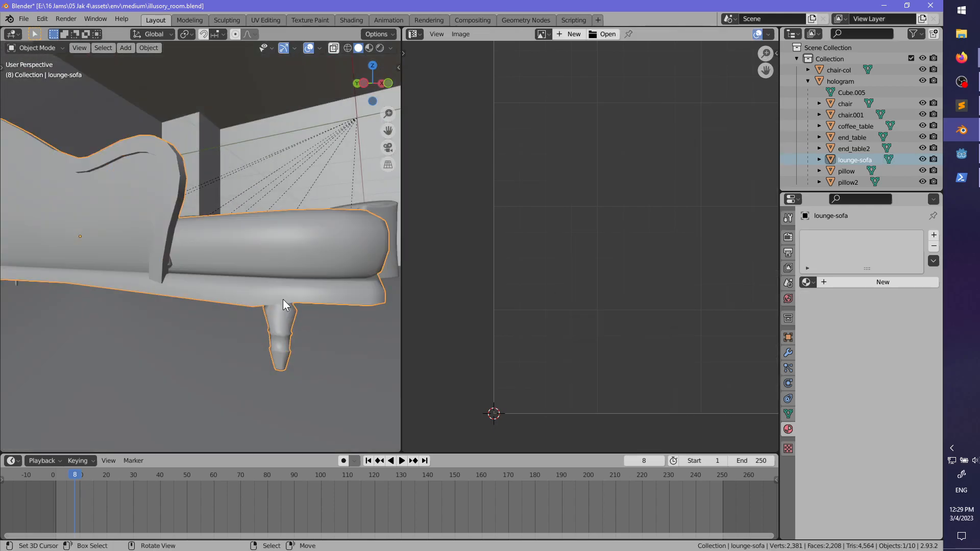
key("Tab")
left_click(295, 289, "alt")
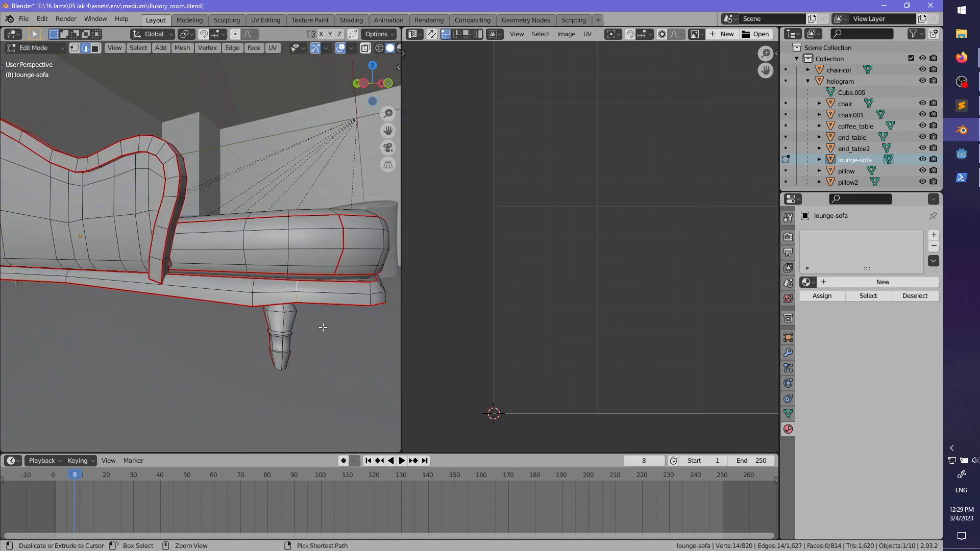
key("ctrl+e")
left_click(289, 319)
scroll(252, 315, "down", 3)
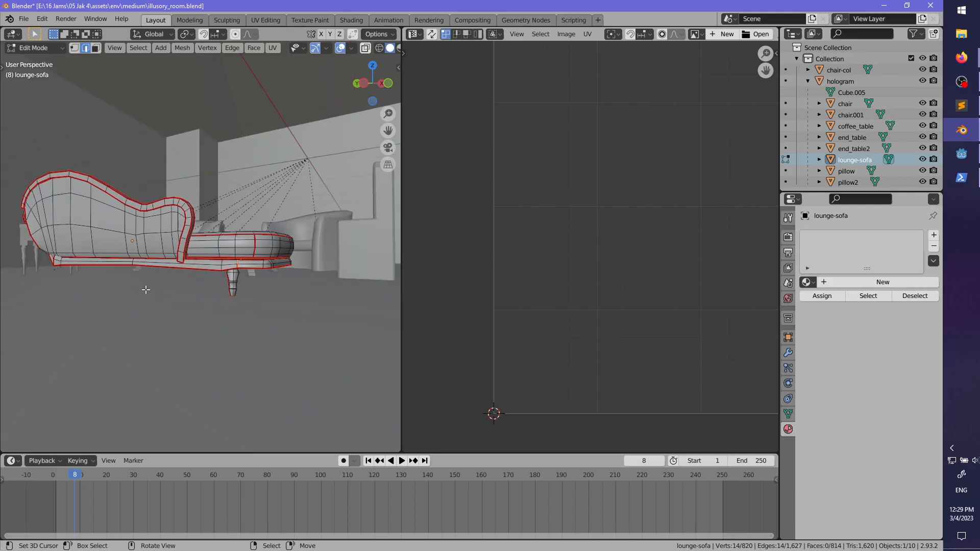
- Mark the edges crossing the base frame on the sofa's opposite side as a seam
middle_click_drag(146, 289, 337, 294)
scroll(230, 293, "down", 2)
middle_click_drag(220, 293, 181, 244)
scroll(231, 291, "up", 4)
scroll(246, 298, "down", 4)
key("alt+z")
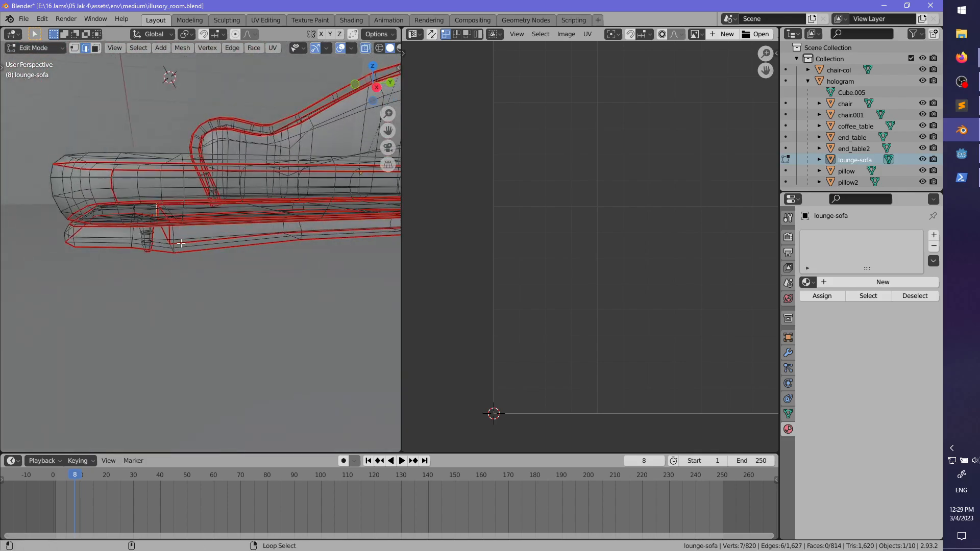
key("alt+z")
middle_click_drag(192, 277, 235, 265)
key("ctrl+e")
left_click(275, 266)
- Select the entire sofa mesh, unwrap it again with the Angle Based method and look over the UV layout
key("alt+a")
key("a")
key("u")
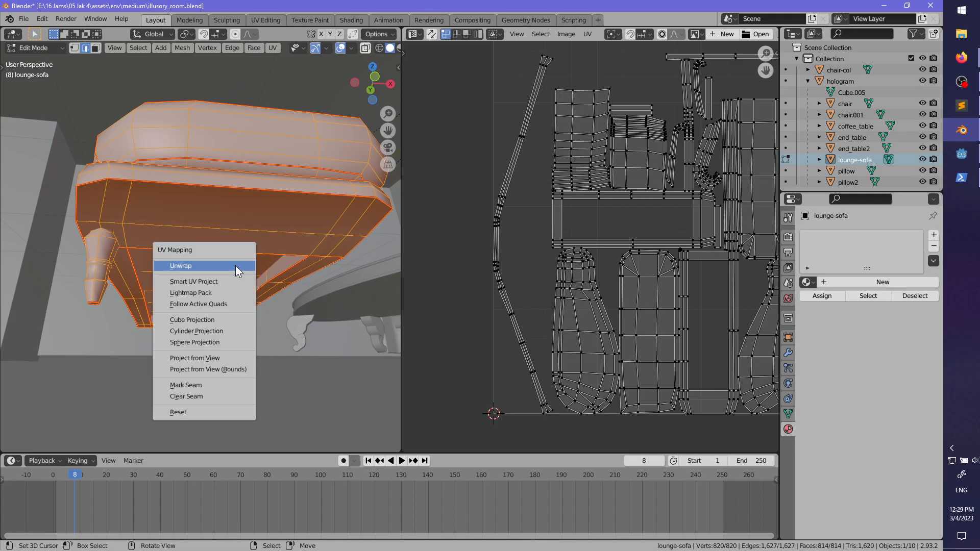
left_click(234, 265)
scroll(557, 259, "down", 4)
scroll(556, 278, "up", 6)
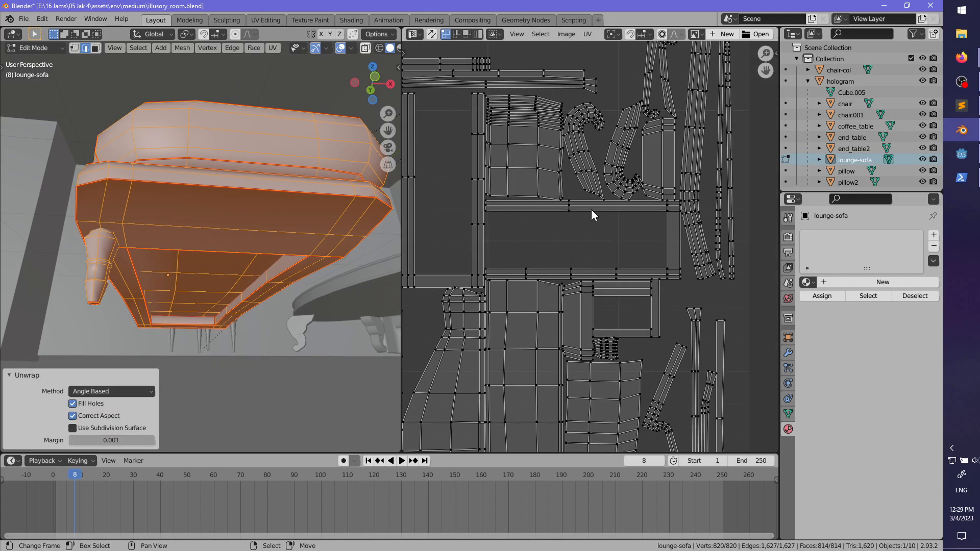
scroll(591, 245, "down", 2)
middle_click_drag(567, 234, 649, 273)
- Move the three-sided base frame UV island into the empty space along the upper edge of the UV area
key("alt+a")
key("l")
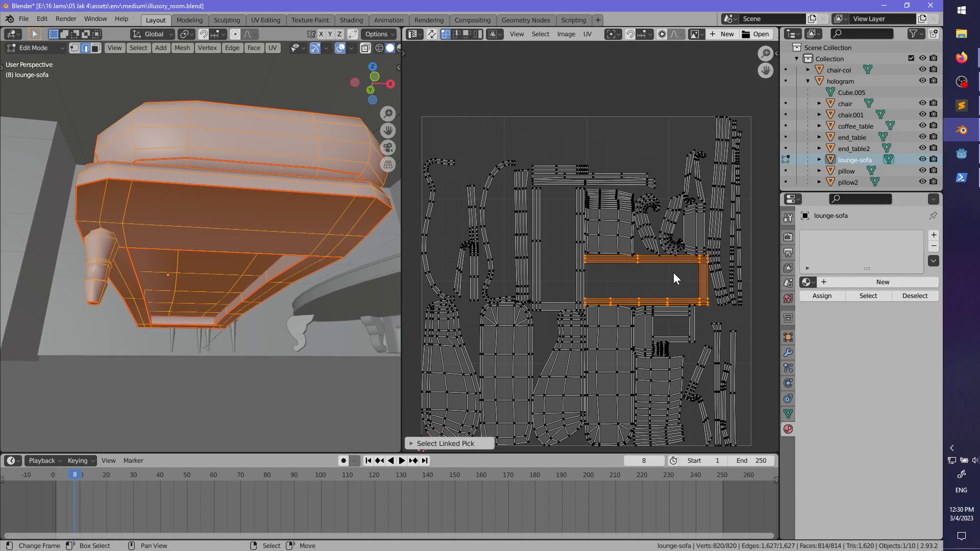
key("g")
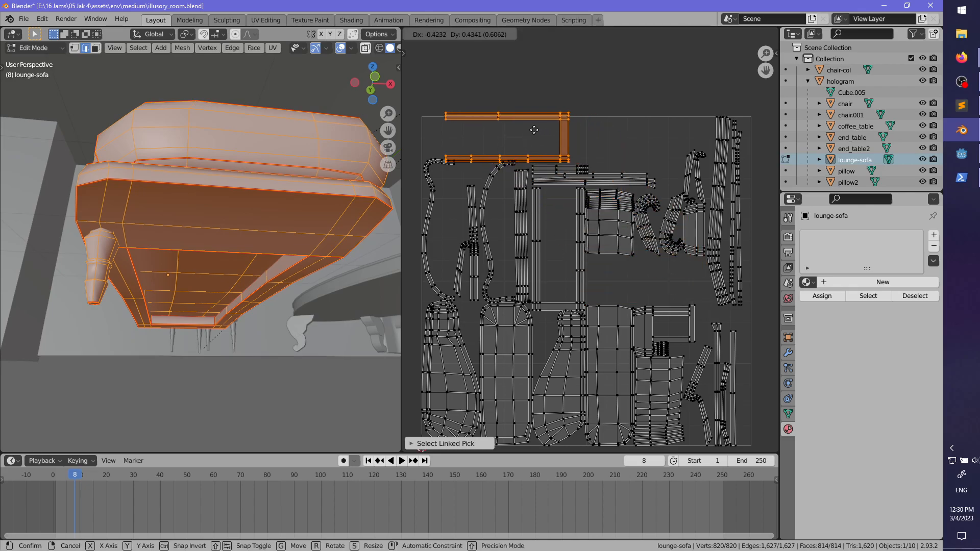
left_click(647, 133)
- Move the two short horizontal strip UV islands together into the gap inside the three-sided base frame island
scroll(621, 256, "up", 2)
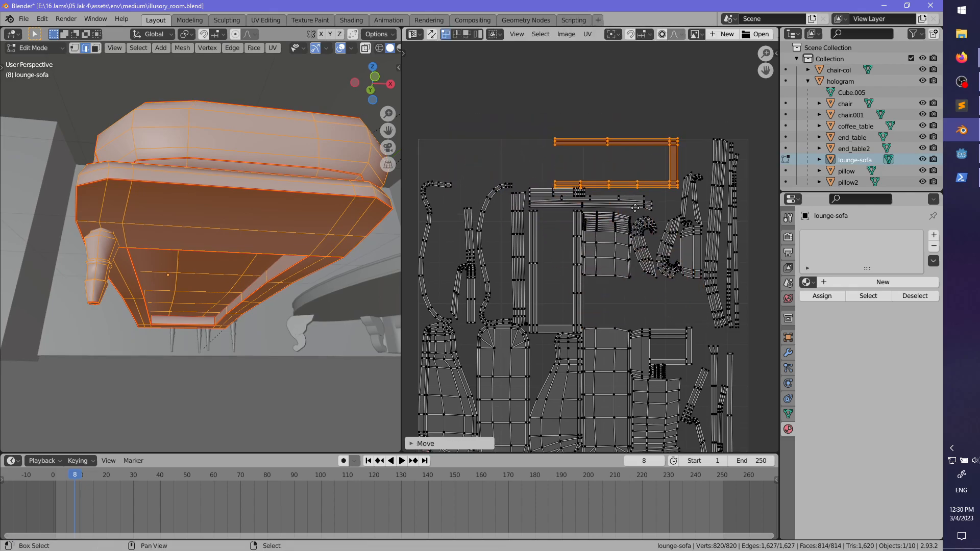
key("alt+a")
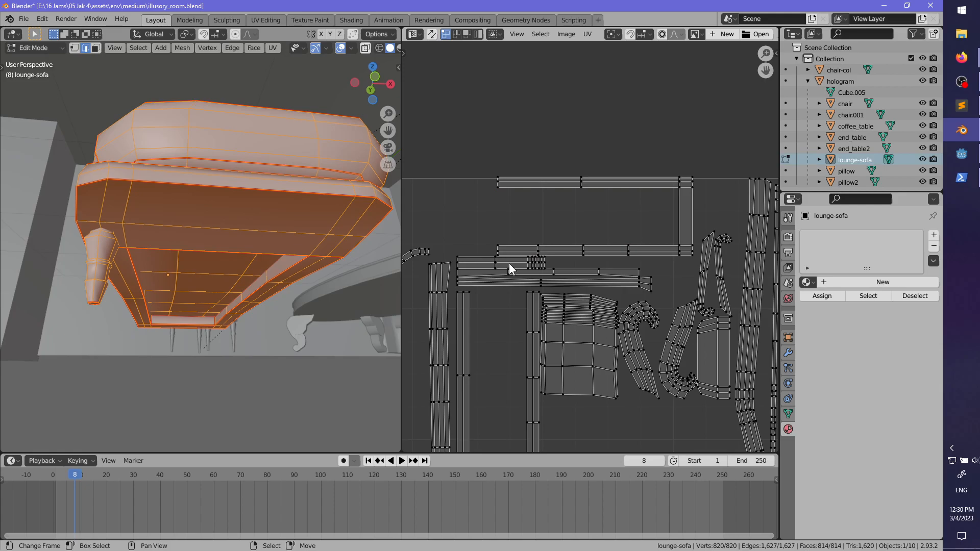
key("l")
key("l")
key("g")
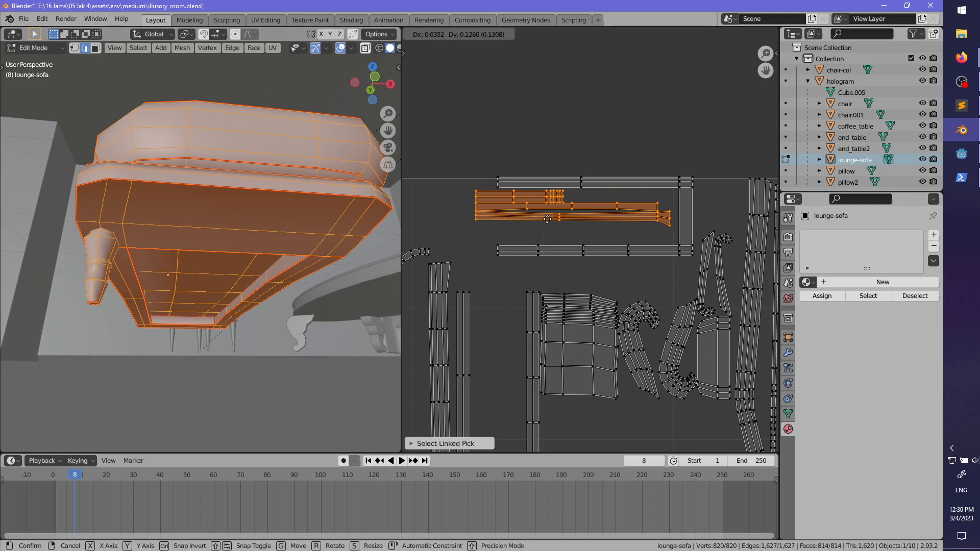
left_click(547, 219)
key("alt+a")
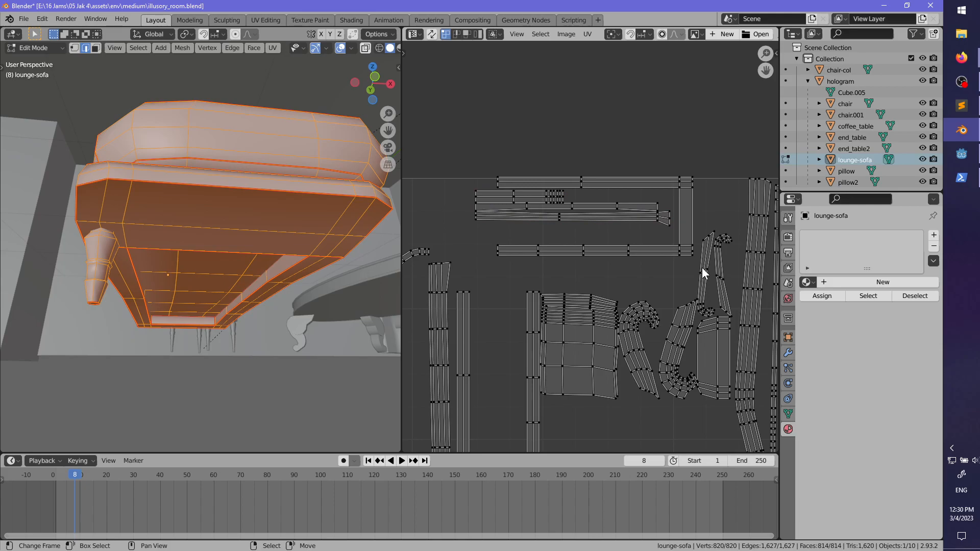
- Rotate the thin vertical strip island near the UV area's lower right corner by 90 degrees and fit it inside the upper frame island
scroll(585, 311, "down", 3)
scroll(595, 335, "up", 3)
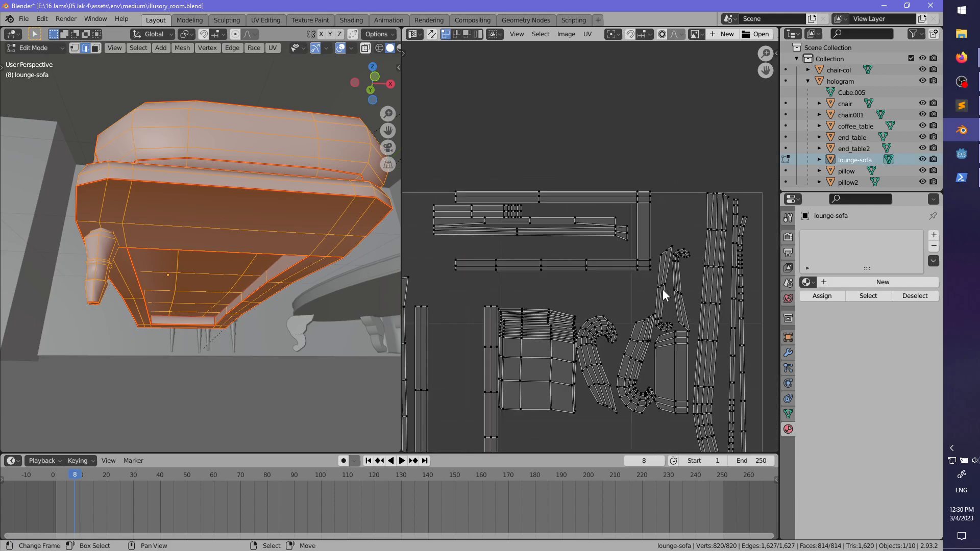
scroll(663, 289, "down", 2)
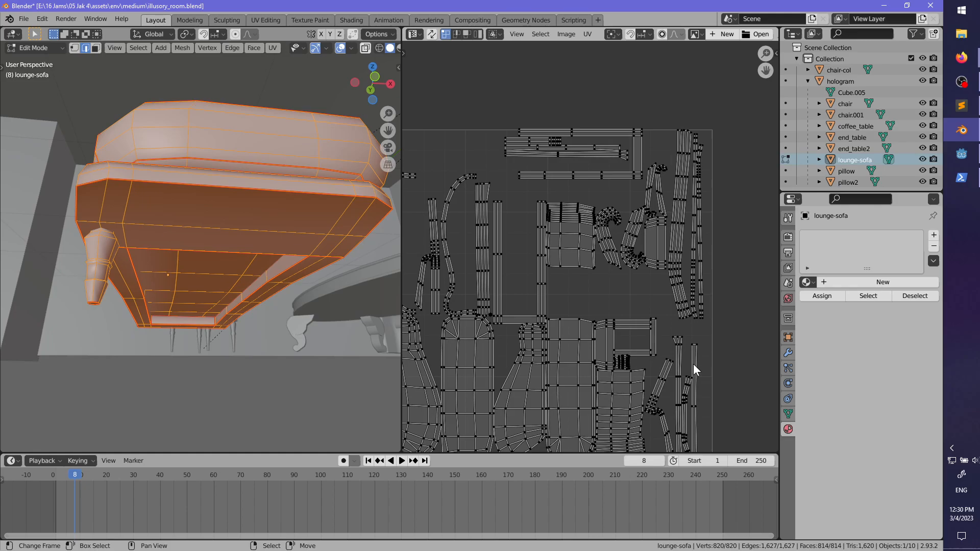
key("l")
key("g")
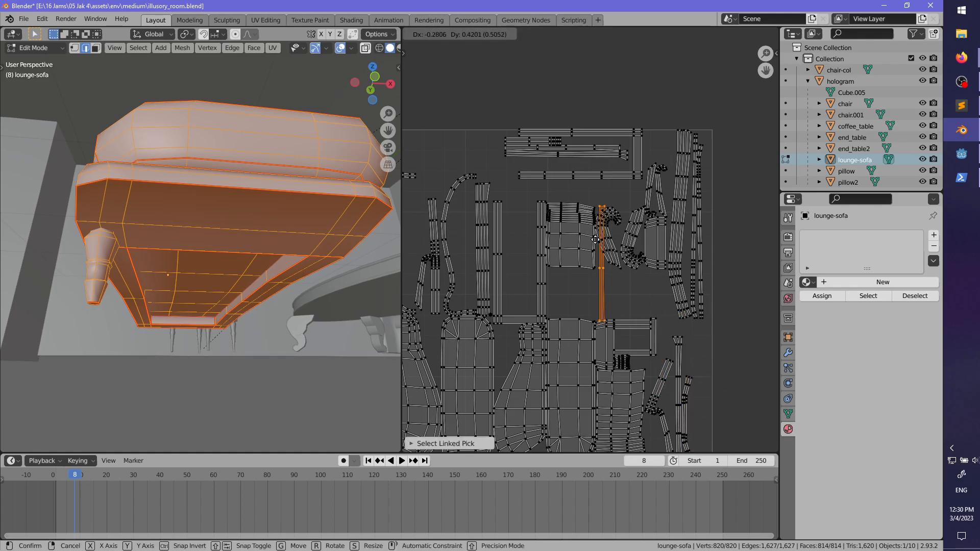
left_click(528, 168)
type("r90")
key("Return")
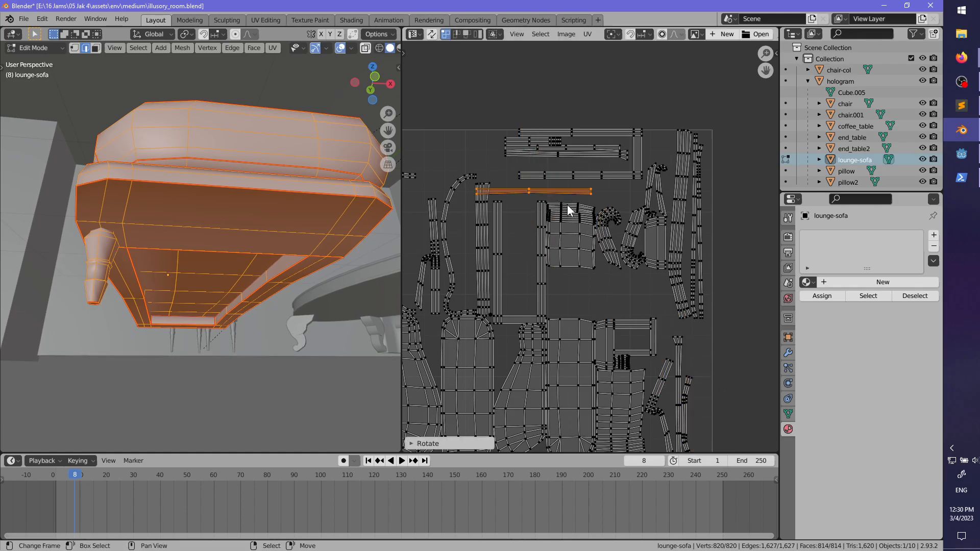
key("g")
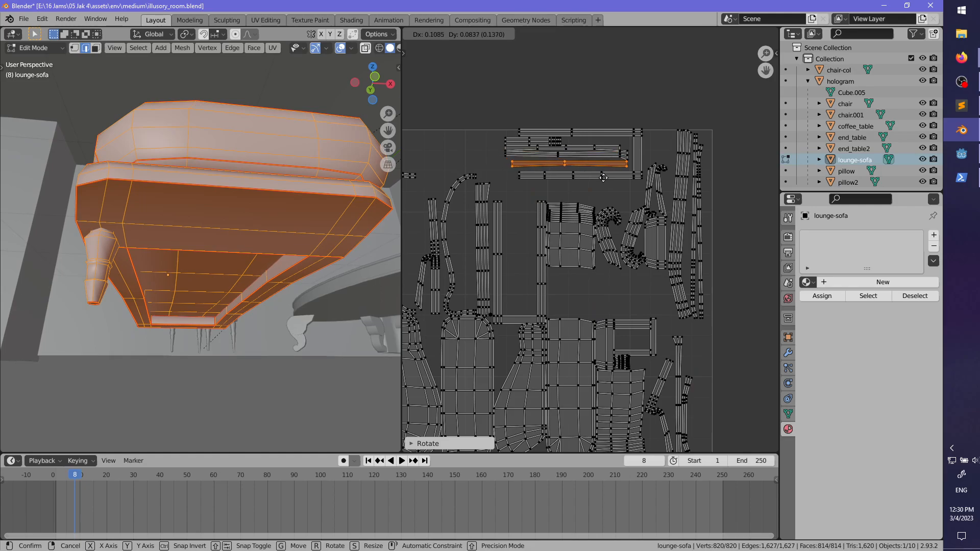
left_click(605, 178)
middle_click_drag(577, 211, 630, 224)
scroll(591, 244, "down", 1)
key("alt+a")
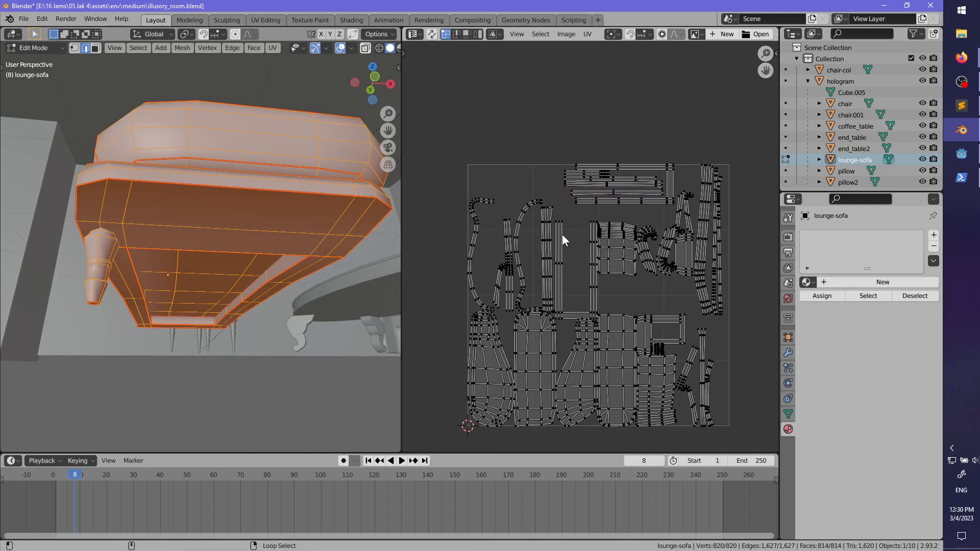
- Move the leftmost curved strip island up into the upper left corner of the UV area
middle_click_drag(543, 251, 561, 254)
scroll(560, 254, "up", 2)
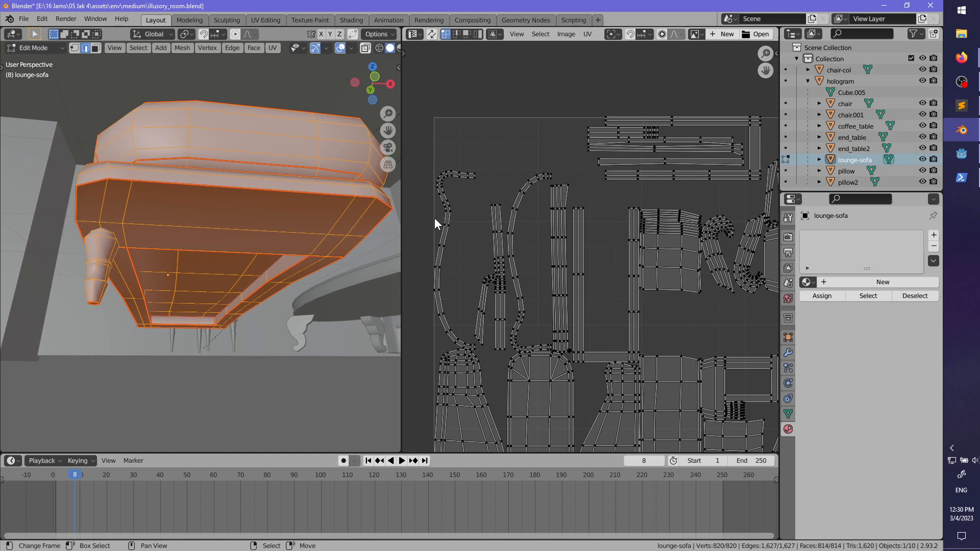
key("l")
key("g")
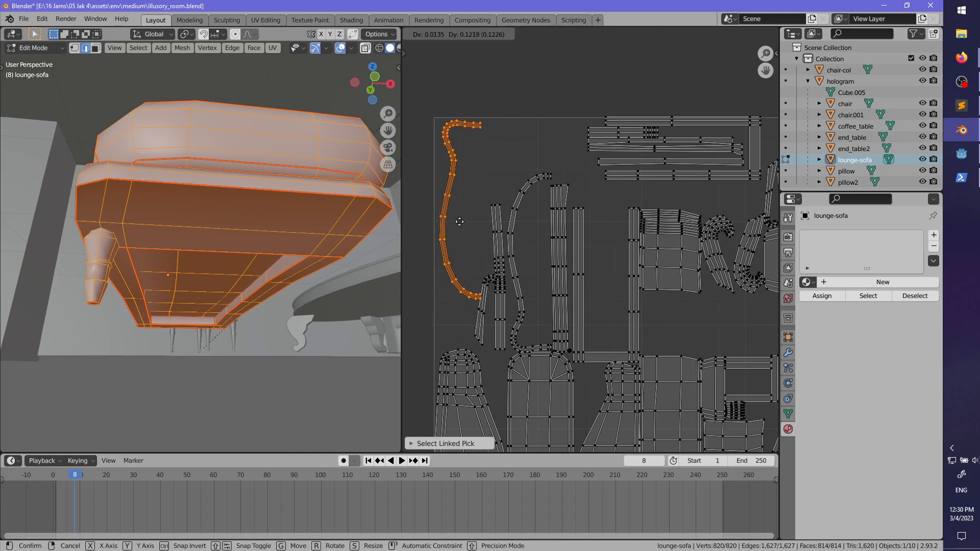
left_click(456, 223)
key("alt+a")
- Move the second curved strip island up beside the first one along the UV area's upper edge
middle_click_drag(230, 266, 120, 277)
middle_click_drag(520, 315, 502, 306)
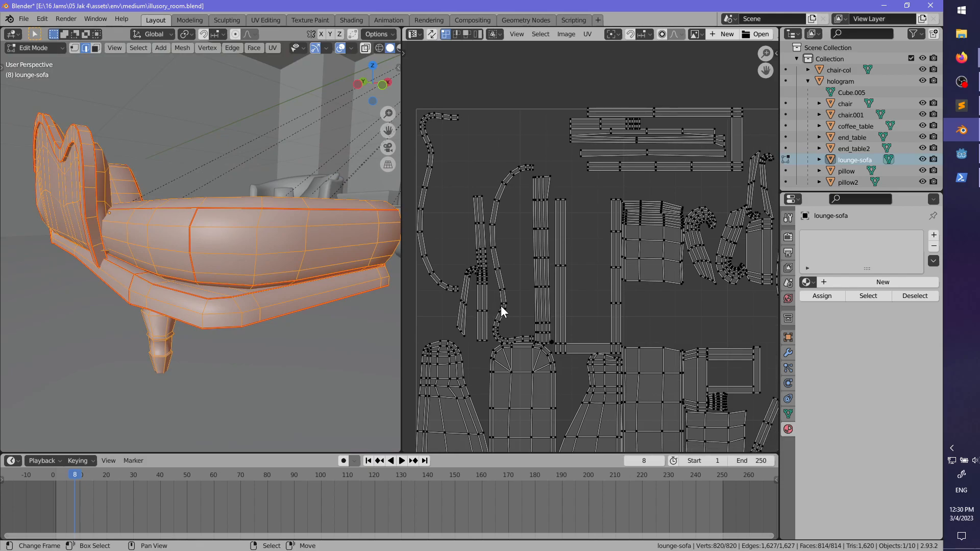
key("l")
key("g")
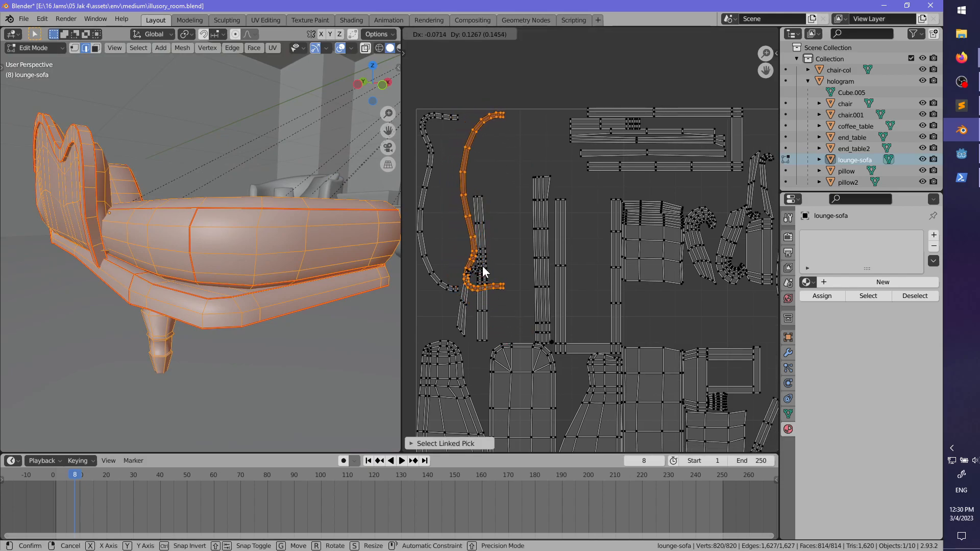
left_click(483, 265)
key("alt+a")
- Move the forked strip island up beside the second curved strip island
key("l")
key("g")
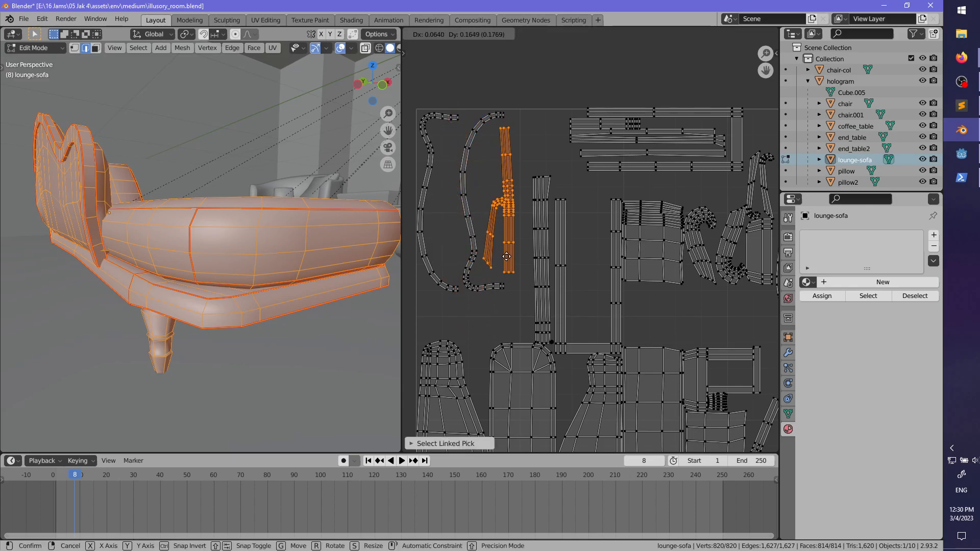
left_click(508, 260)
- Examine the forked strip island's shape and the sofa's curled end and underside in the 3D view
scroll(506, 245, "up", 6)
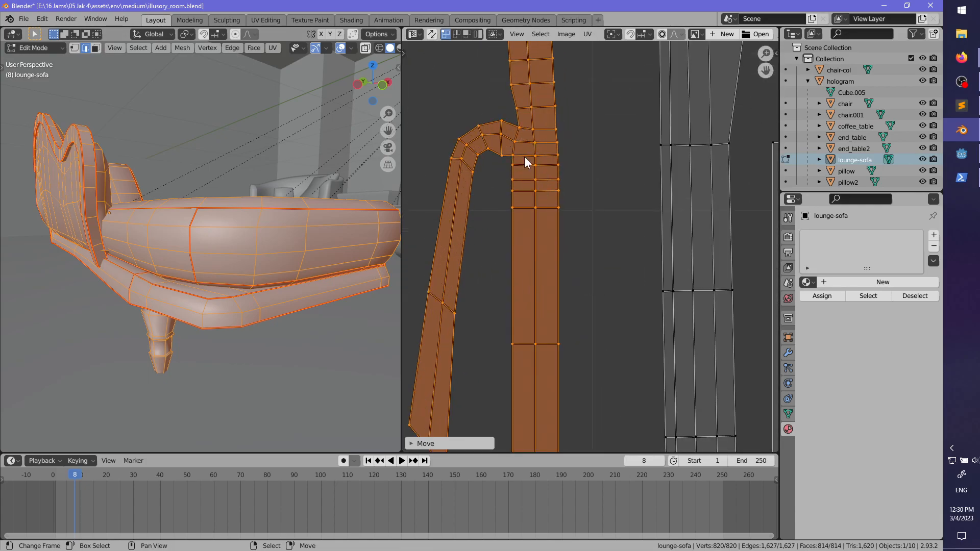
scroll(516, 241, "down", 4)
scroll(117, 245, "down", 3)
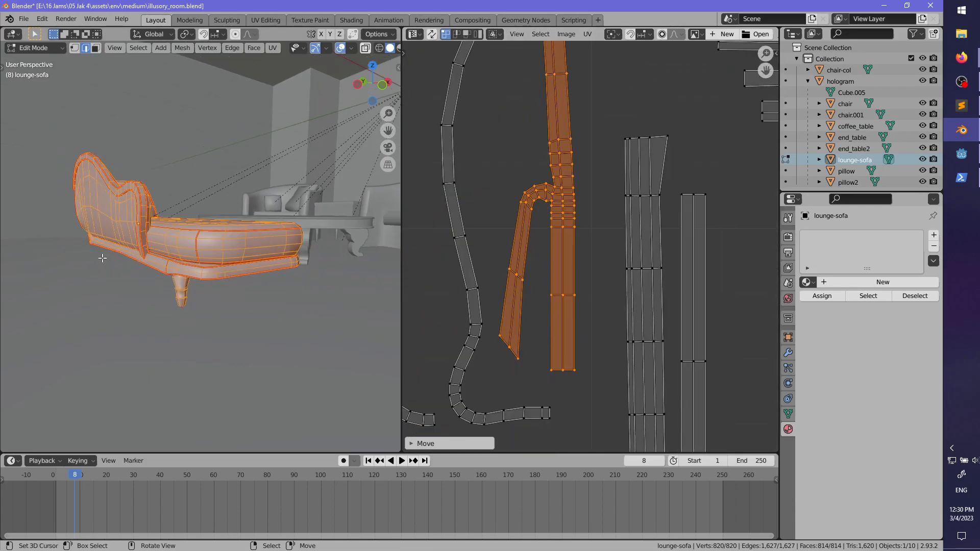
middle_click_drag(112, 245, 216, 268)
scroll(327, 254, "up", 5)
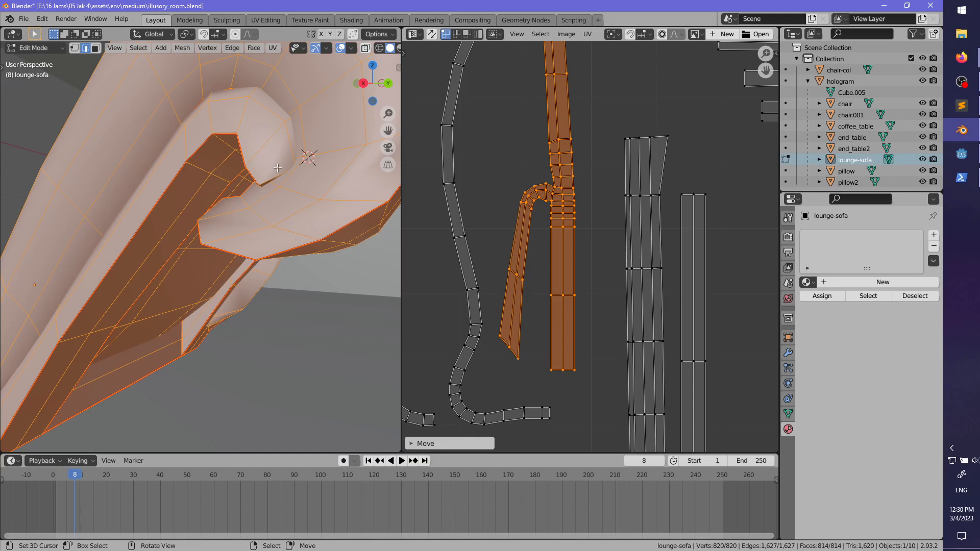
scroll(553, 291, "down", 3)
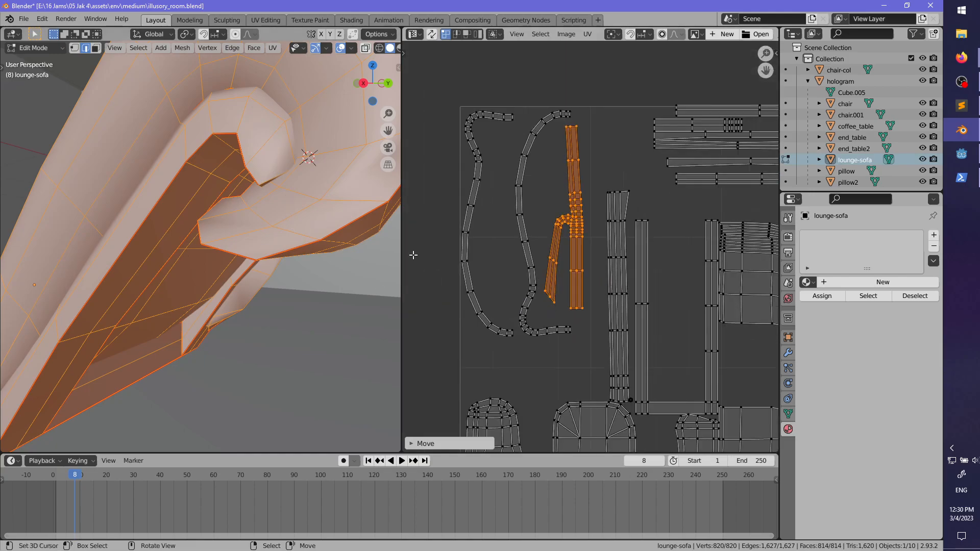
scroll(580, 280, "down", 2)
middle_click_drag(581, 280, 593, 251)
- Move the straight multi-column strip island up beside the forked strip island, near the UV area's upper edge
key("alt+a")
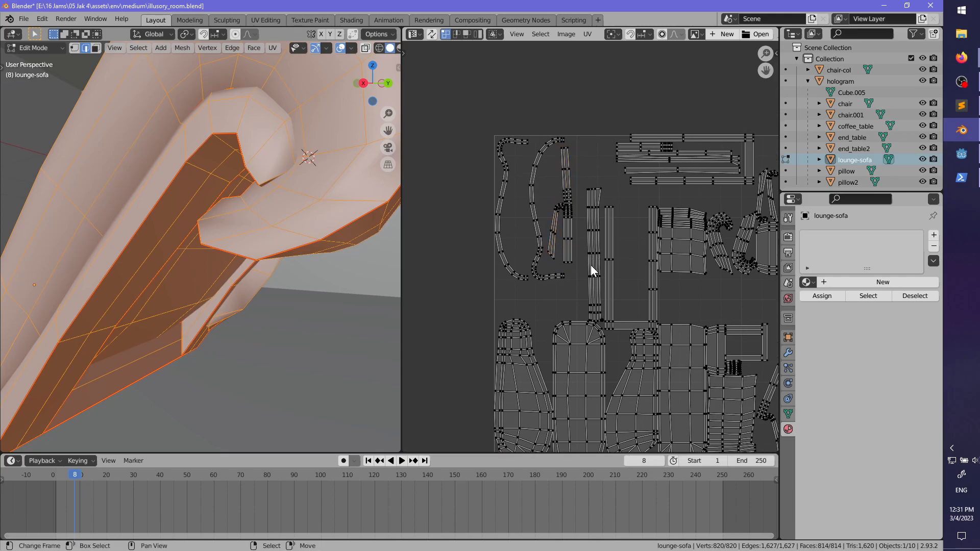
key("l")
scroll(597, 271, "down", 1)
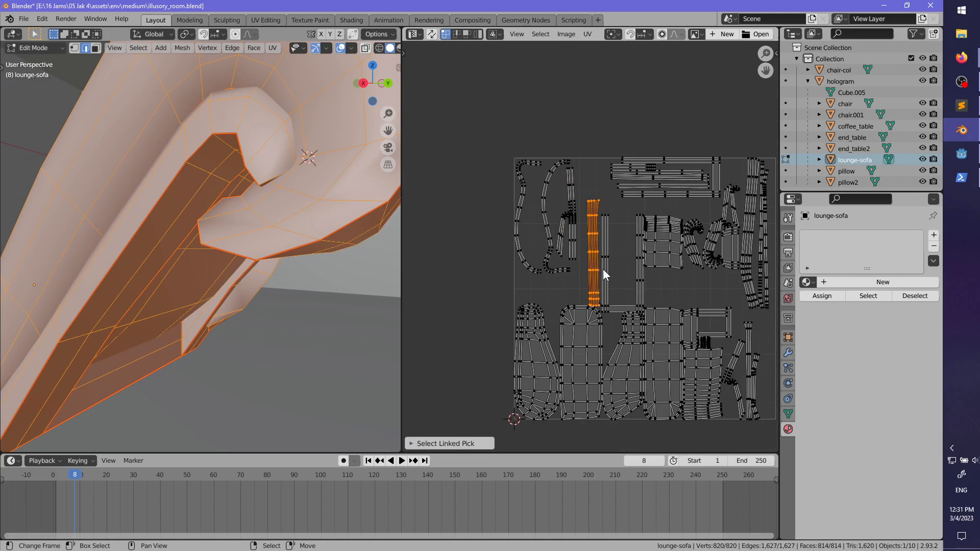
key("g")
left_click(596, 236)
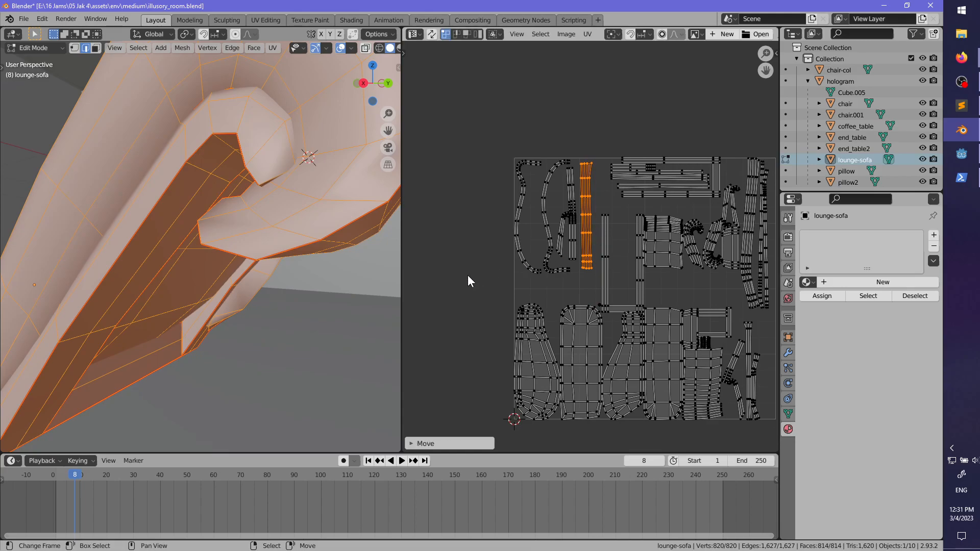
key("alt+a")
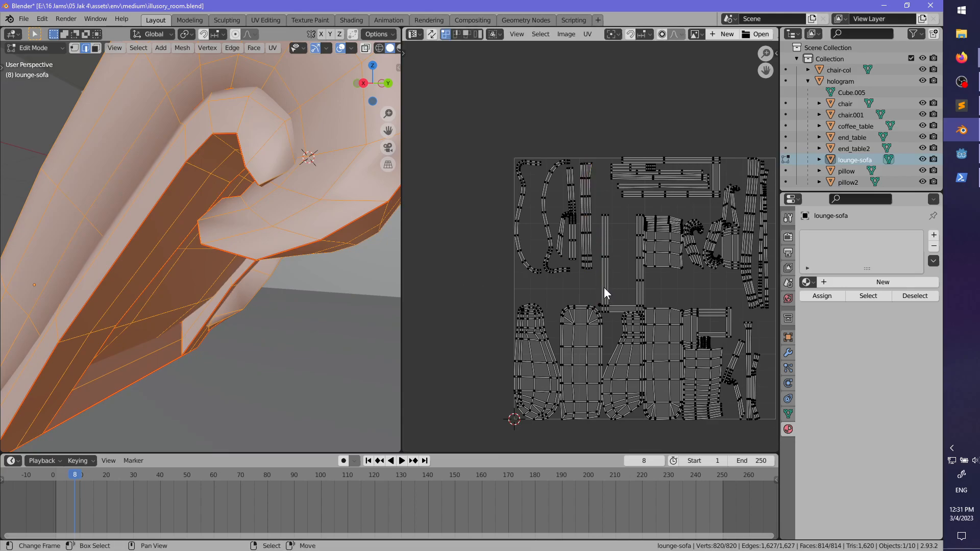
- Move the U-shaped frame island so that its two arms enclose the straight strip island
key("l")
key("g")
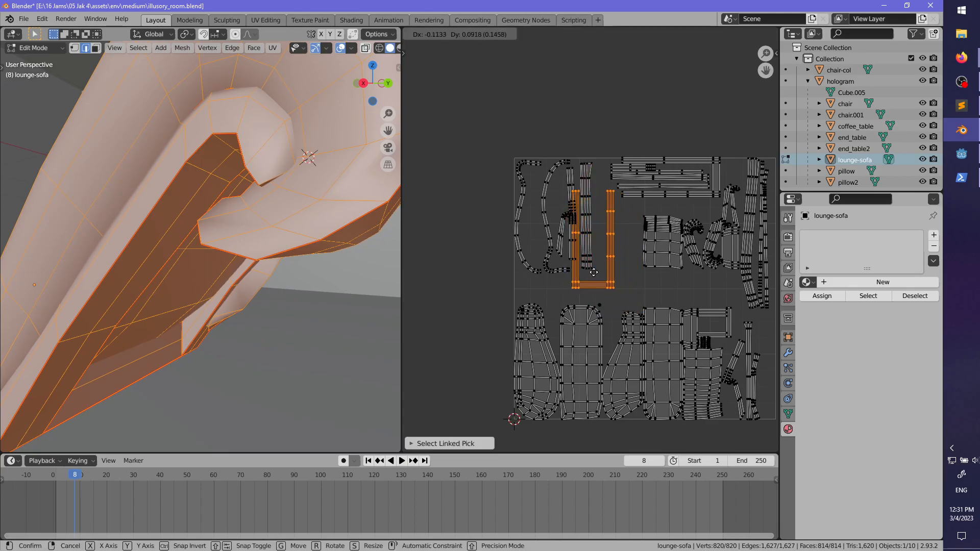
left_click(595, 269)
key("alt+a")
scroll(592, 261, "up", 3)
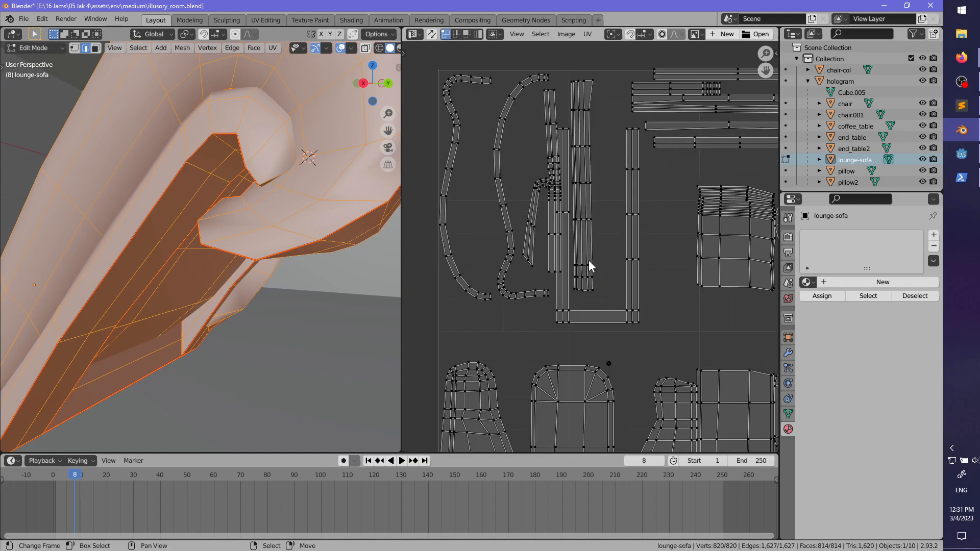
key("l")
key("l")
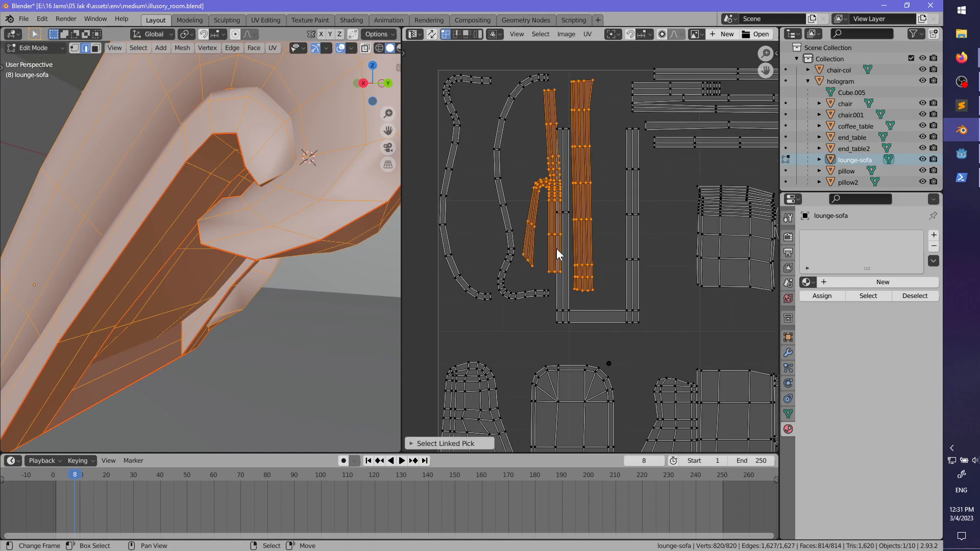
key("h")
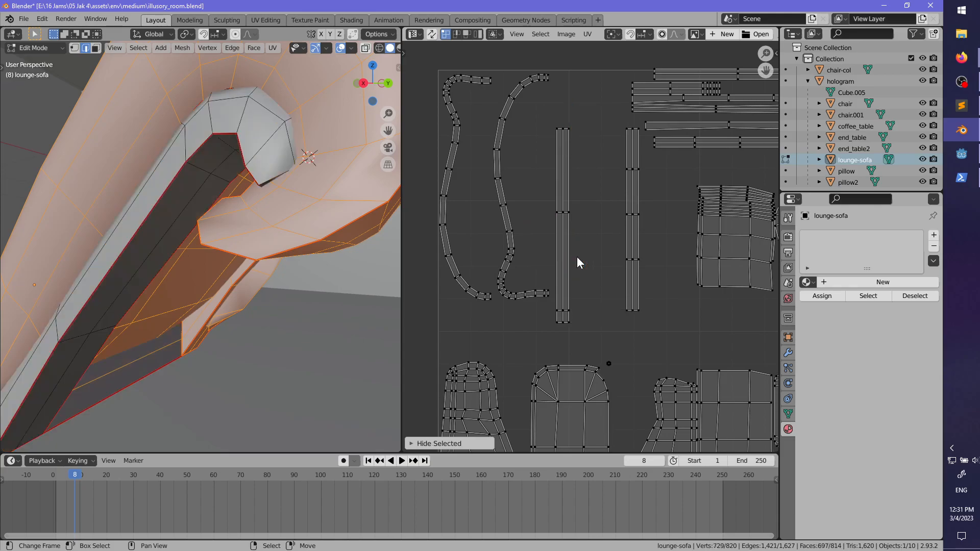
key("alt+h")
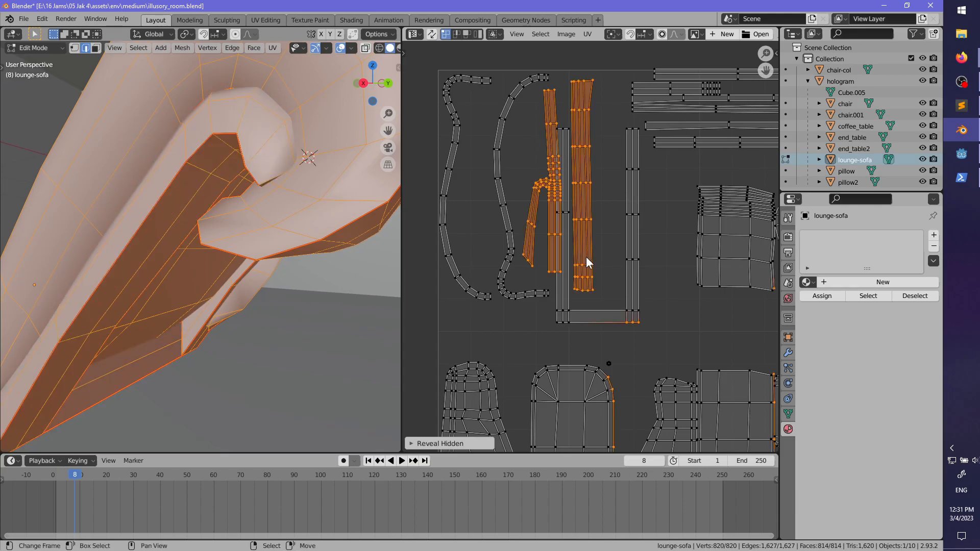
key("g")
right_click(633, 256)
left_click(601, 248)
- Select the forked and straight strip islands and nudge them together slightly downward
key("l")
key("l")
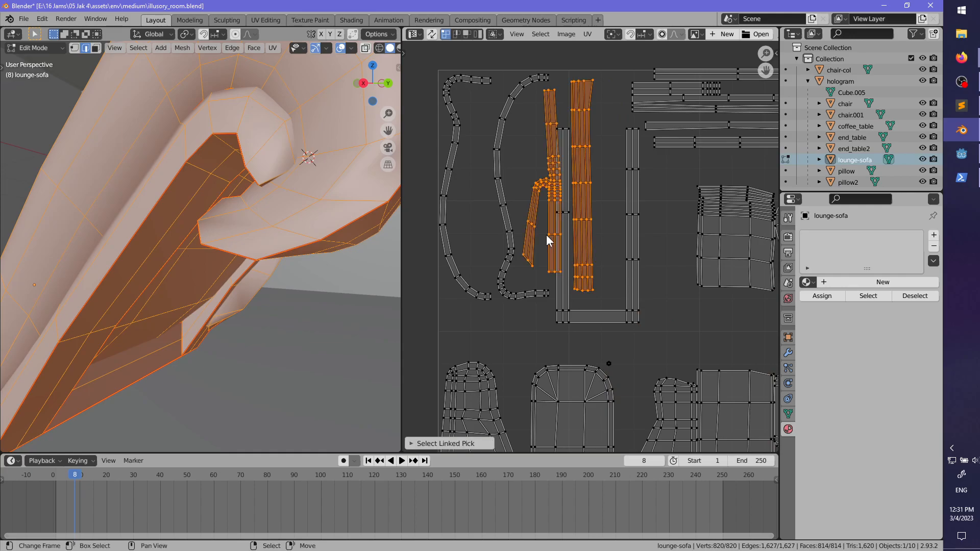
key("g")
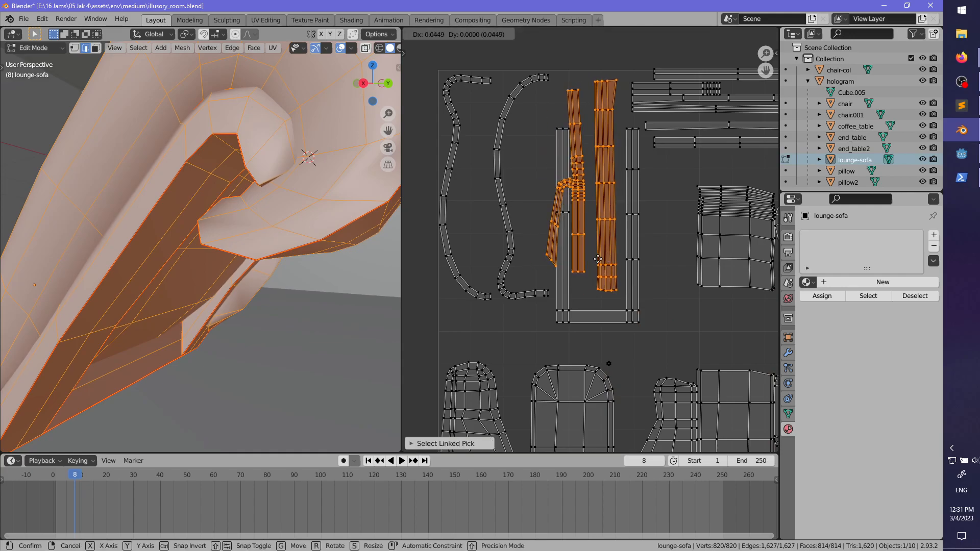
left_click(584, 261)
left_click(555, 242)
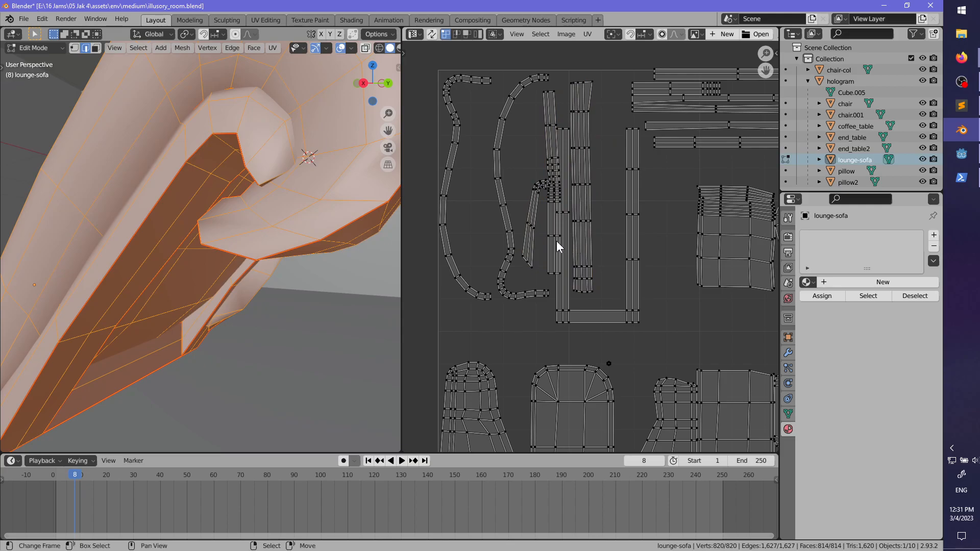
- Shift the forked strip island left off the U-shaped frame's arm and tilt it slightly counterclockwise
key("l")
key("g")
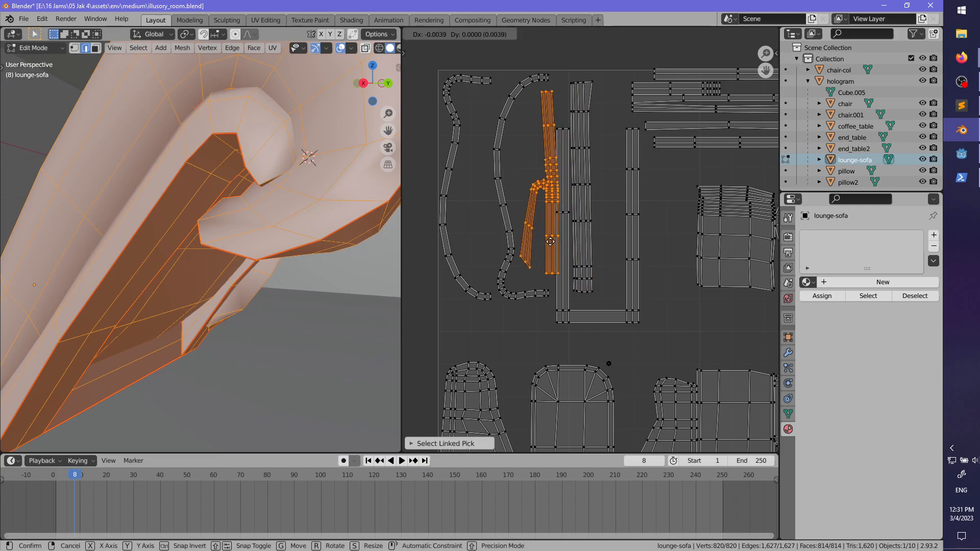
left_click(543, 242)
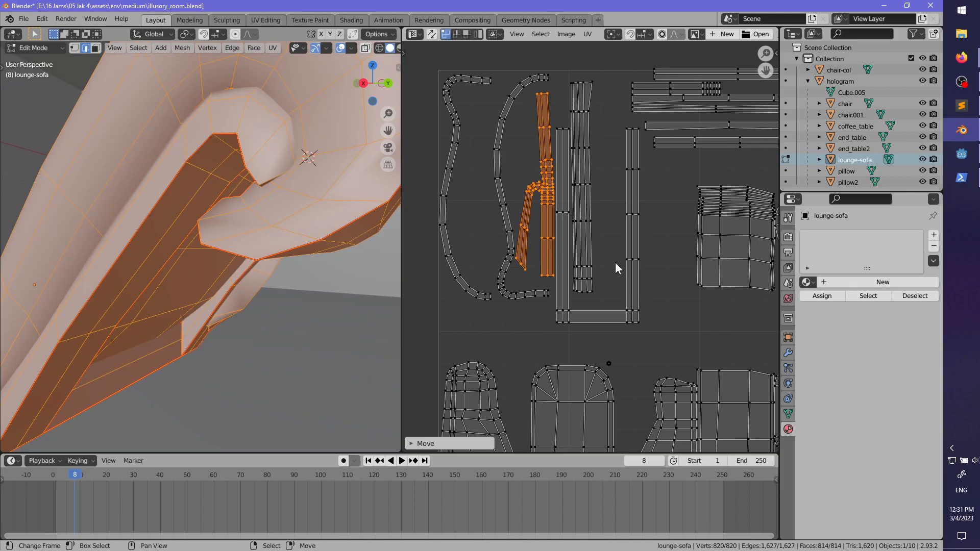
key("r")
left_click(580, 265)
- Try shifting and rotating the tilted forked strip island further, and undo both changes
key("g")
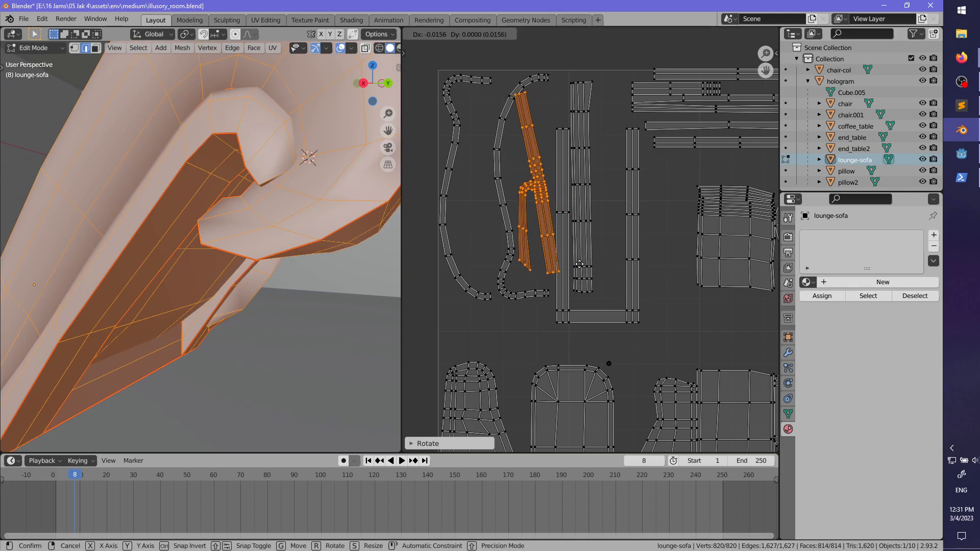
left_click(577, 265)
key("r")
left_click(570, 279)
key("ctrl+z")
key("ctrl+z")
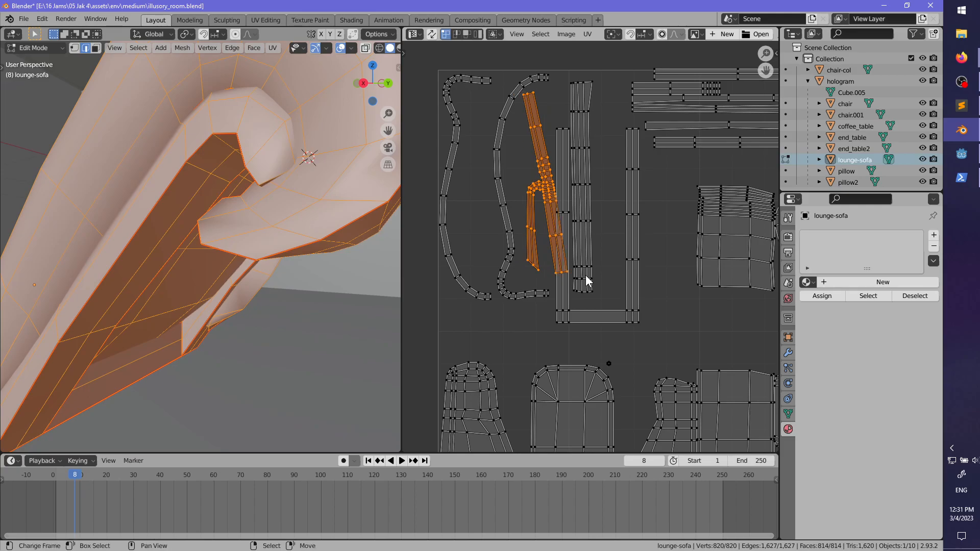
- Undo the forked strip island's last change and nudge the curved outline strip beside it slightly left
key("ctrl+z")
key("alt+a")
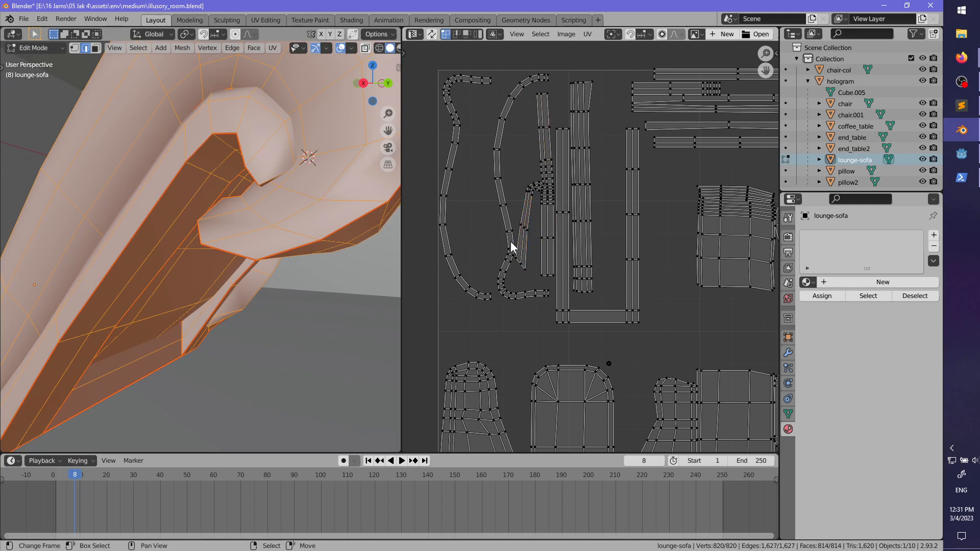
key("l")
key("g")
left_click(533, 256)
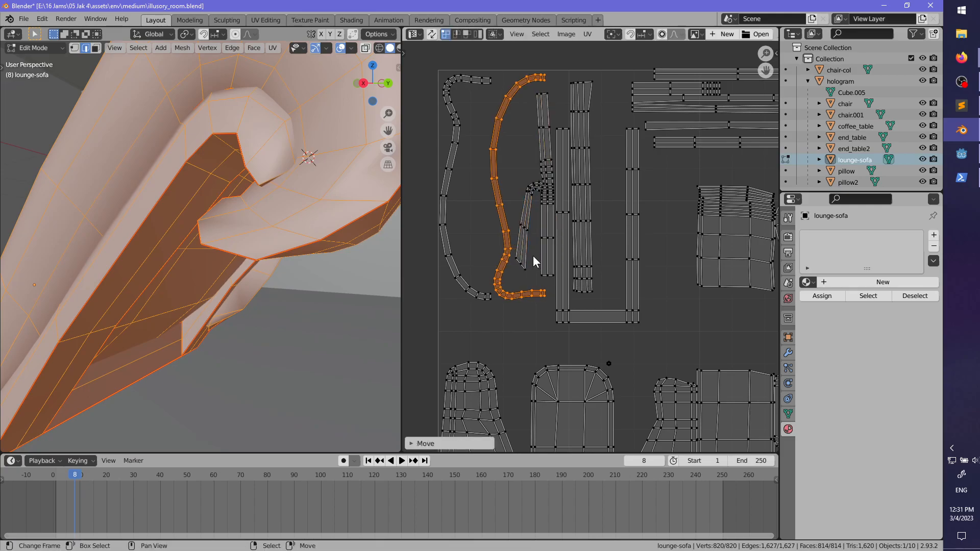
- Move the straight and wavy narrow strip islands from the UV square's lower-right area into the gap inside the U-shaped frame
key("alt+a")
scroll(582, 254, "down", 2)
middle_click_drag(641, 267, 543, 247)
scroll(599, 250, "up", 1)
middle_click_drag(602, 278, 593, 189)
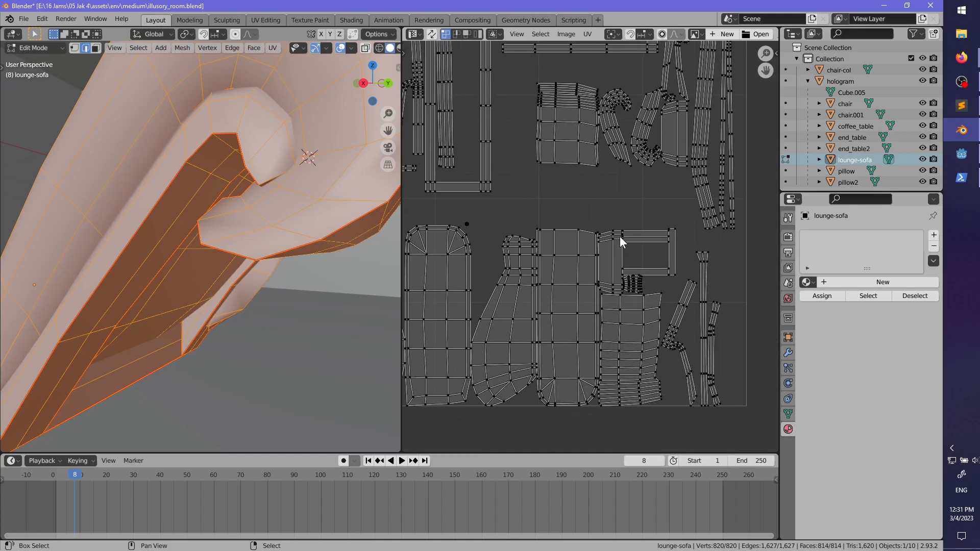
middle_click_drag(659, 279, 683, 319)
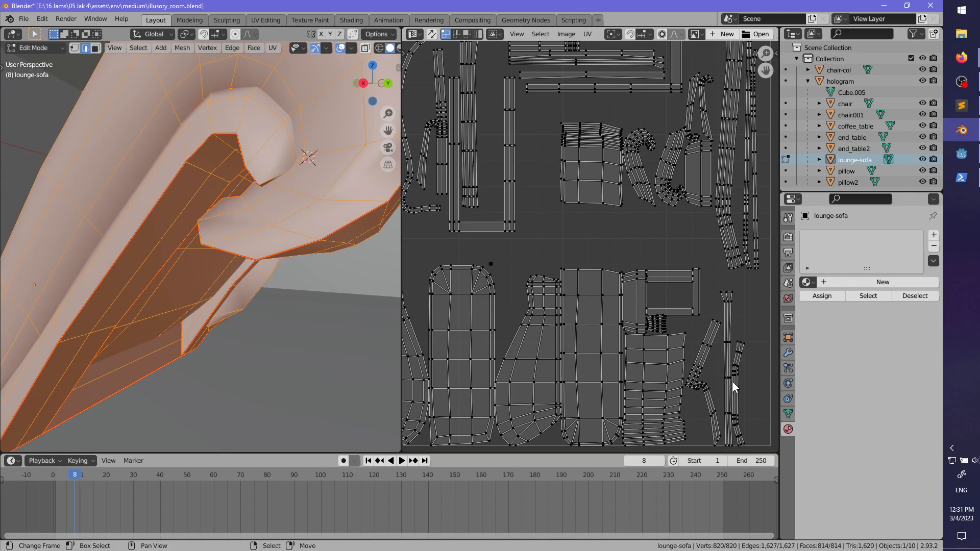
key("l")
key("l")
key("g")
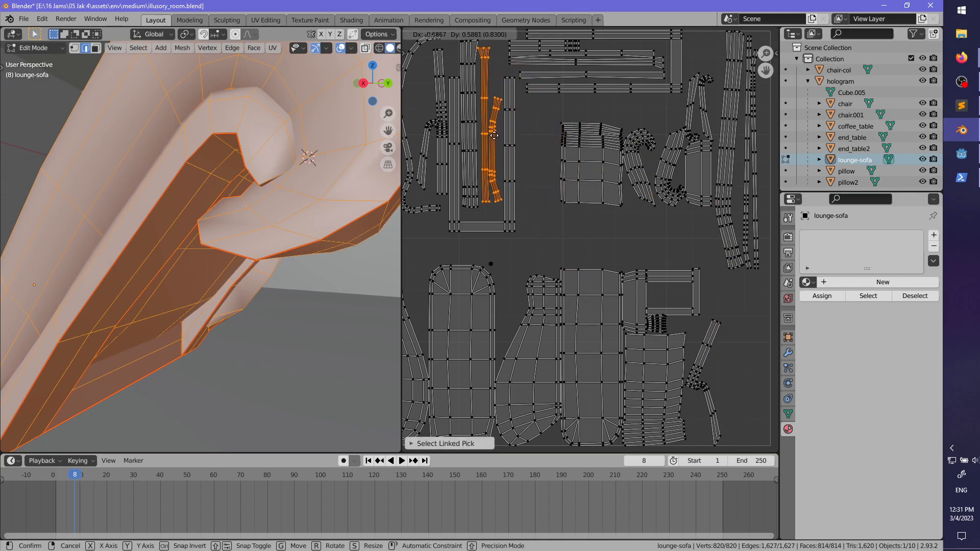
left_click(494, 139)
middle_click_drag(582, 199, 645, 187)
key("alt+a")
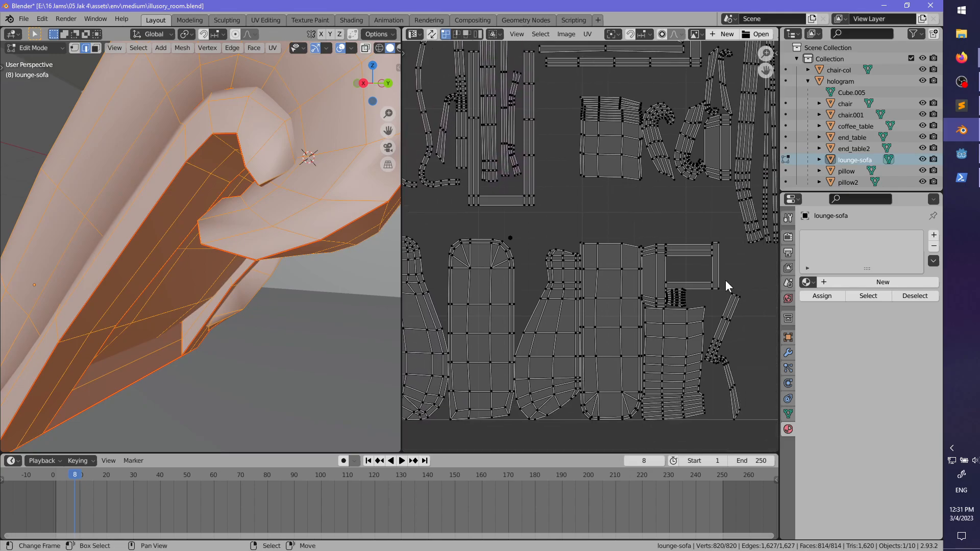
- Select the rectangular frame island with its adjoining panel and small ribbed pieces, and move them up beside the U-shaped frame
key("l")
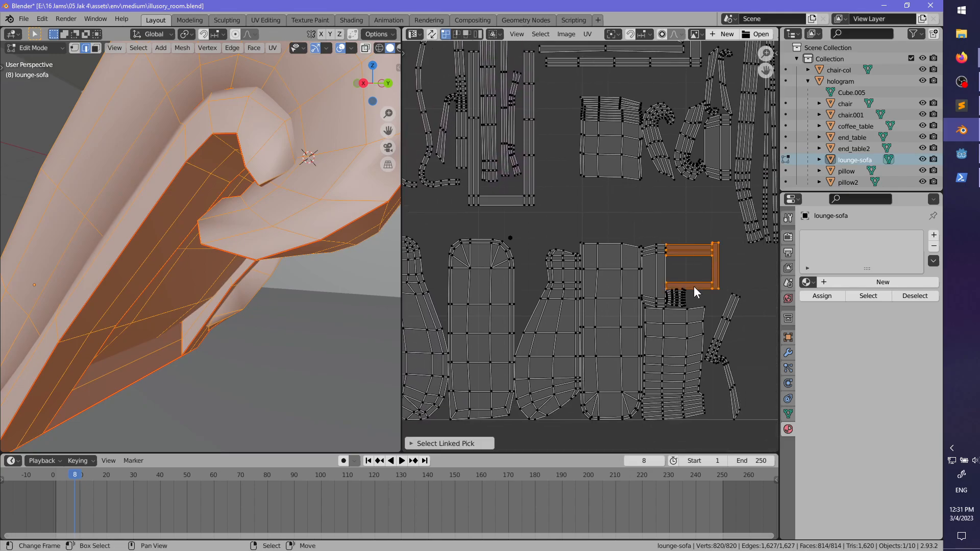
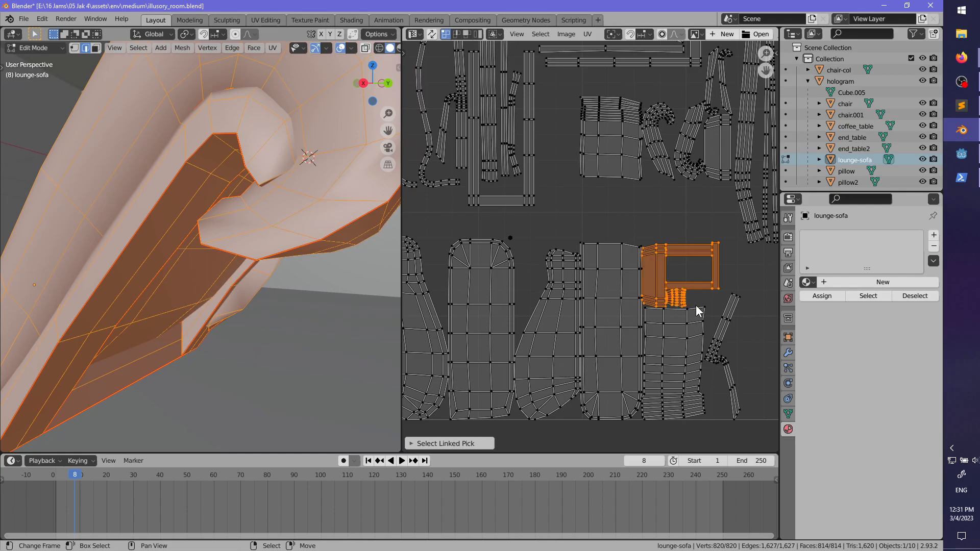
key("g")
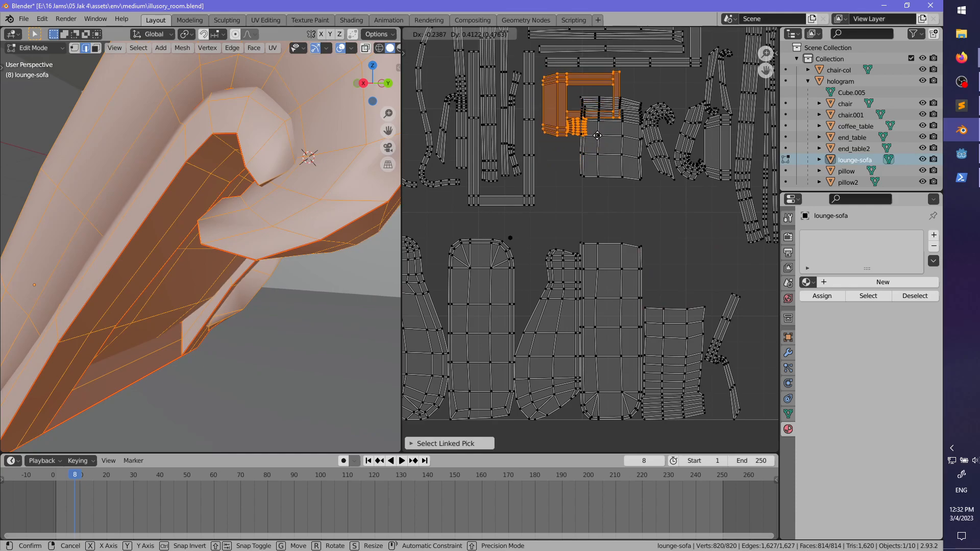
left_click(594, 134)
key("alt+a")
- Move the upper grid island down into the freed space directly above the ribbed grid island
key("l")
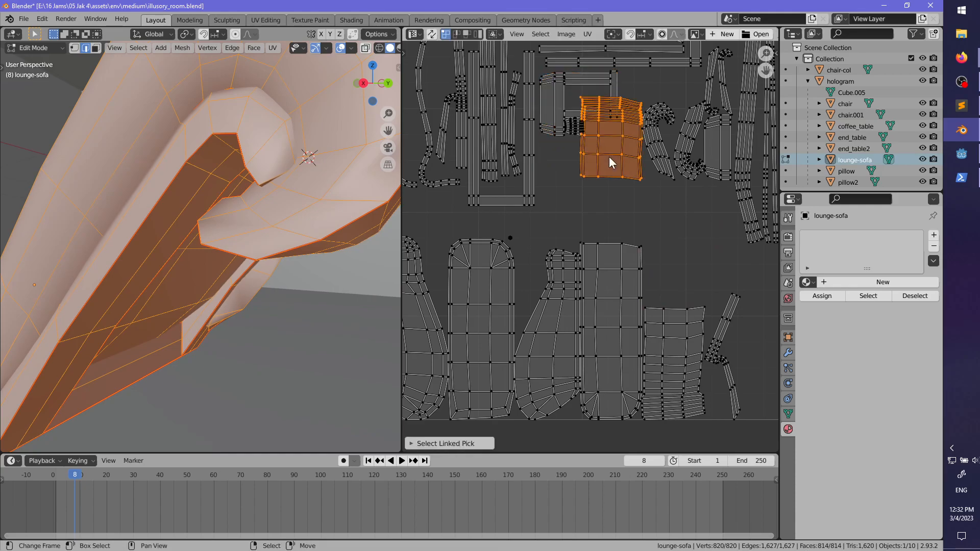
key("g")
left_click(672, 275)
- Select the tiny stray island near the rounded cushion panel and move it beside the small ribbed pieces
scroll(542, 240, "up", 2)
left_click(464, 235)
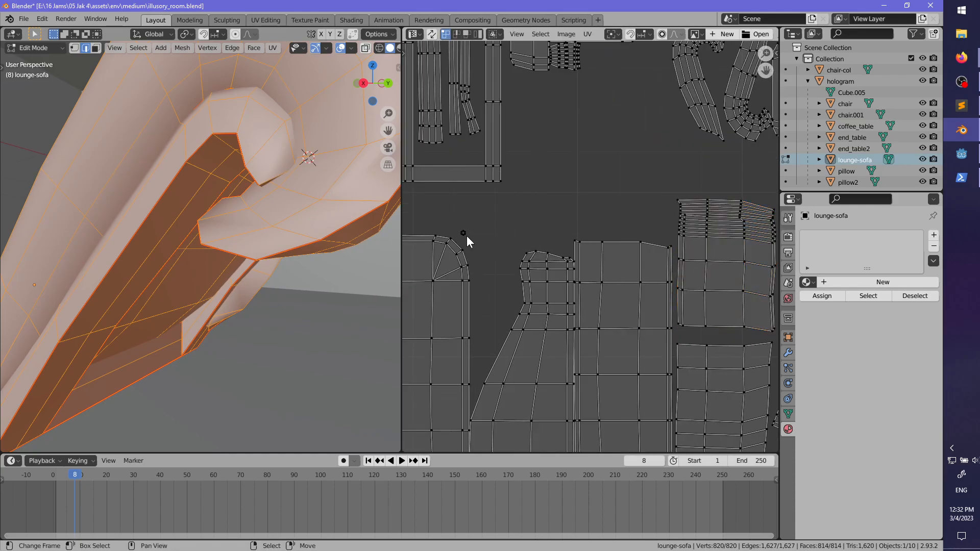
scroll(473, 235, "up", 3)
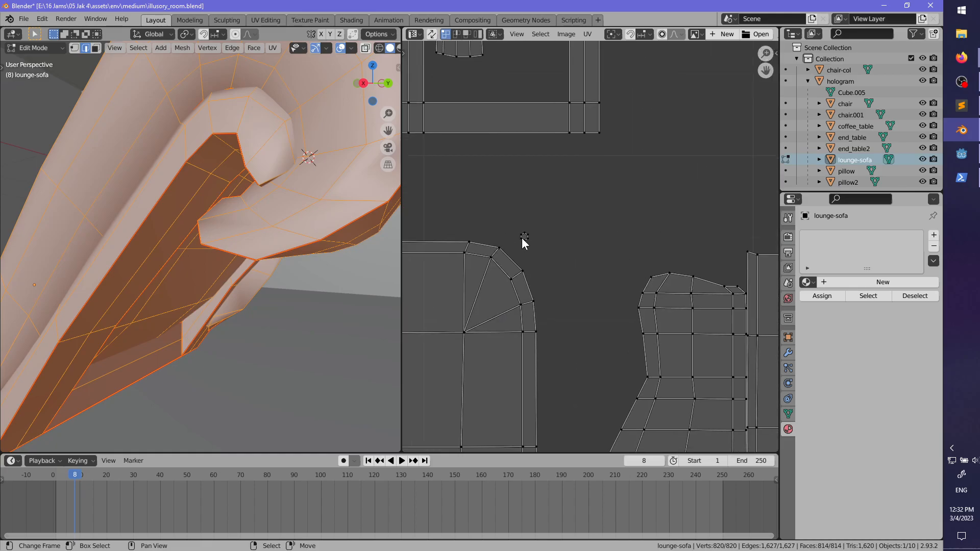
key("l")
scroll(604, 240, "down", 3)
key("g")
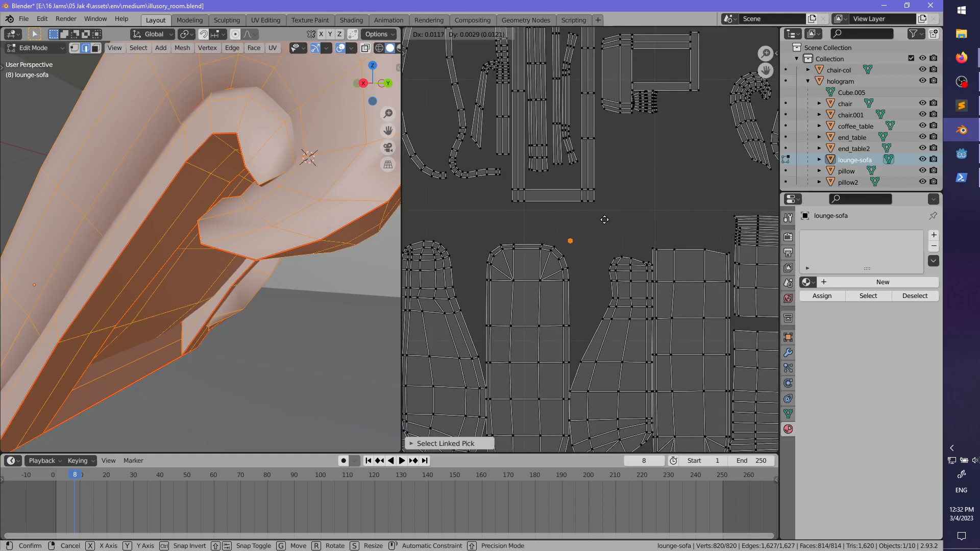
left_click(687, 87)
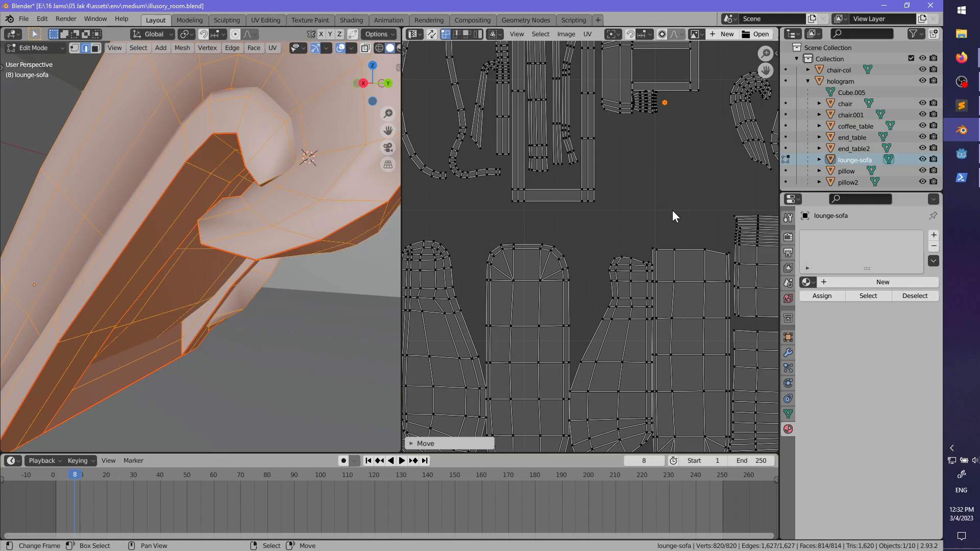
scroll(672, 210, "down", 3)
scroll(608, 293, "up", 2)
mouse_move(672, 295)
middle_mouse_down()
mouse_move(607, 293)
mouse_move(667, 308)
middle_mouse_up()
key("alt+a")
key("l")
key("g")
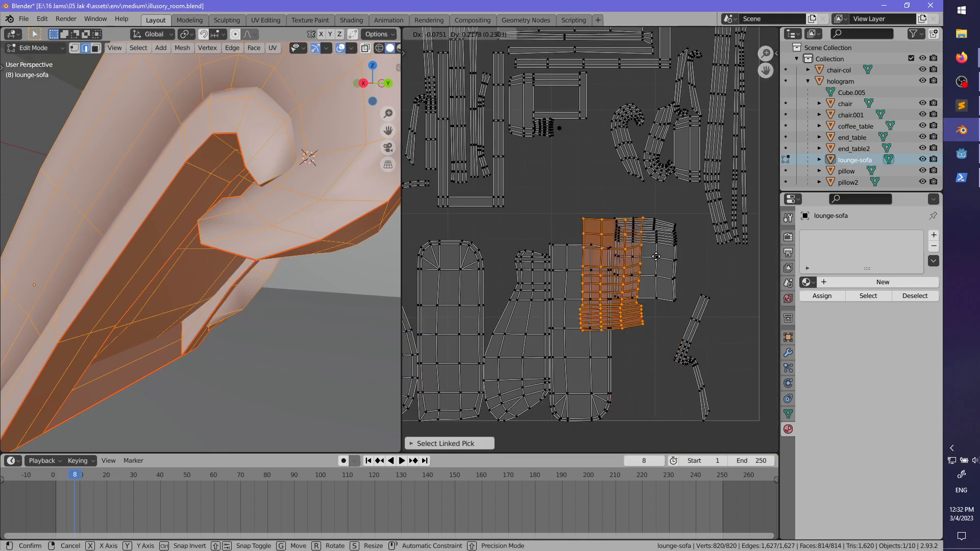
key("Escape")
- Move the bent forked strip island from the lower-right area to the rectangular frame and rotate it to fit between its neighbours
key("alt+a")
key("l")
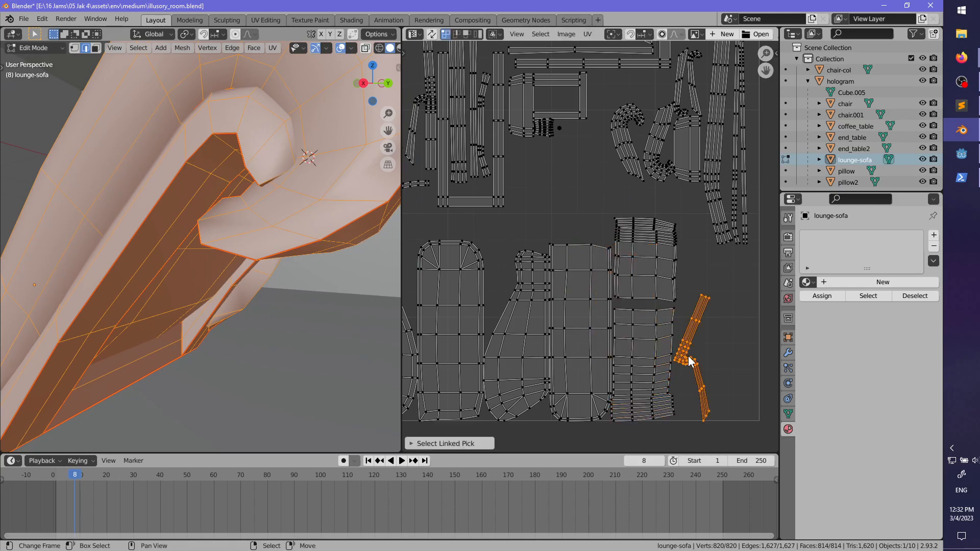
key("g")
left_click(582, 202)
key("r")
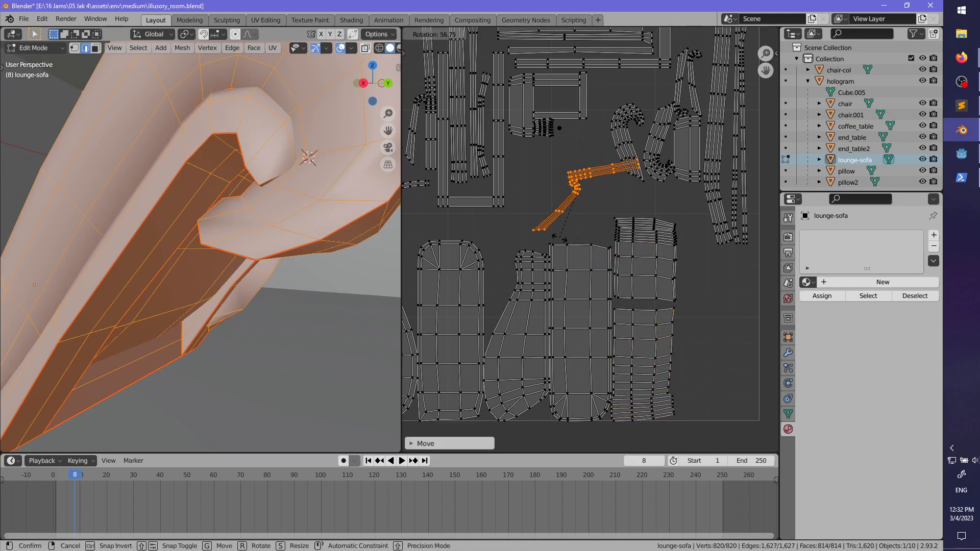
left_click(596, 244)
key("g")
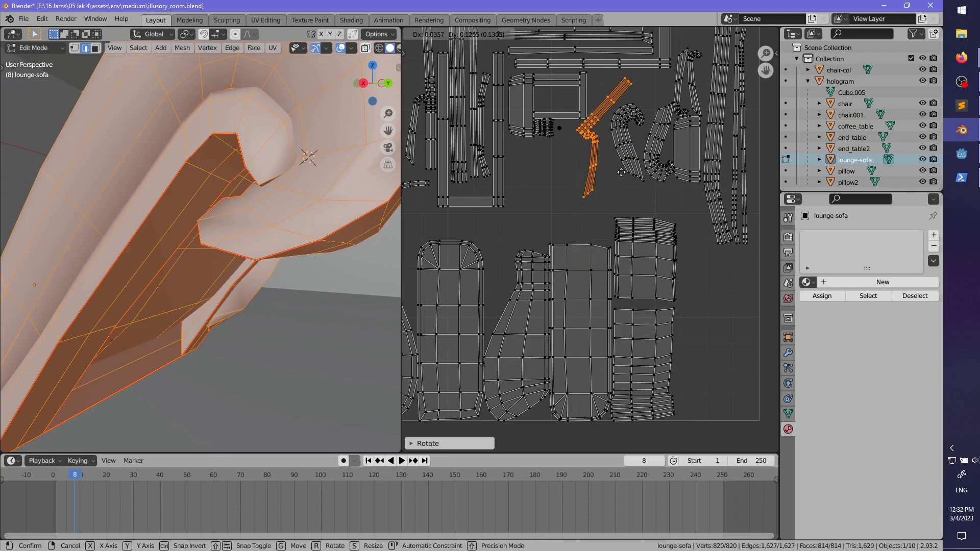
left_click(655, 182)
- Move the two hook-shaped islands together into the empty space to the right of the ribbed grid islands
key("alt+a")
middle_click_drag(660, 182, 641, 251)
key("l")
key("l")
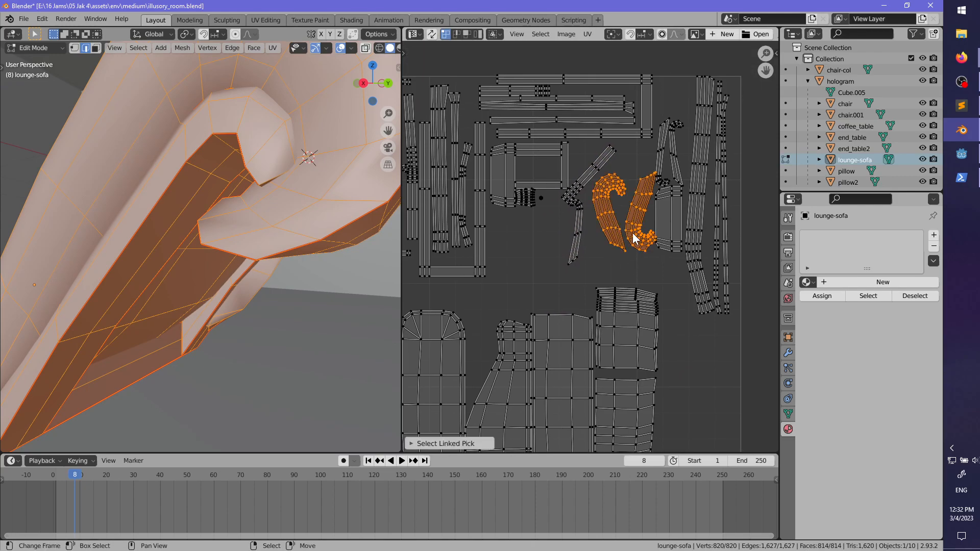
key("g")
left_click(689, 390)
scroll(555, 255, "down", 2)
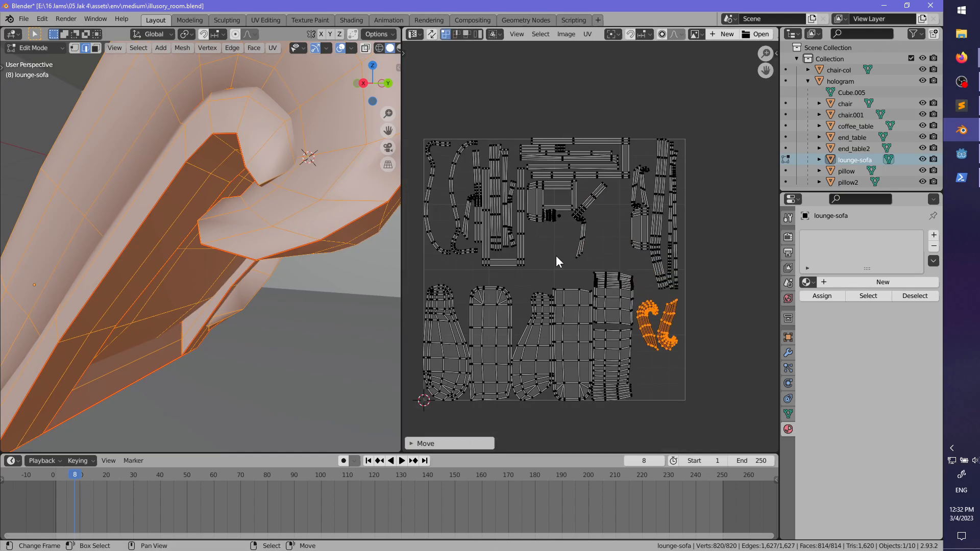
- Clear the selection and select only the sofa's linked seat cushion mesh to isolate its UV islands
key("alt+a")
key("KP_Decimal")
key("alt+a")
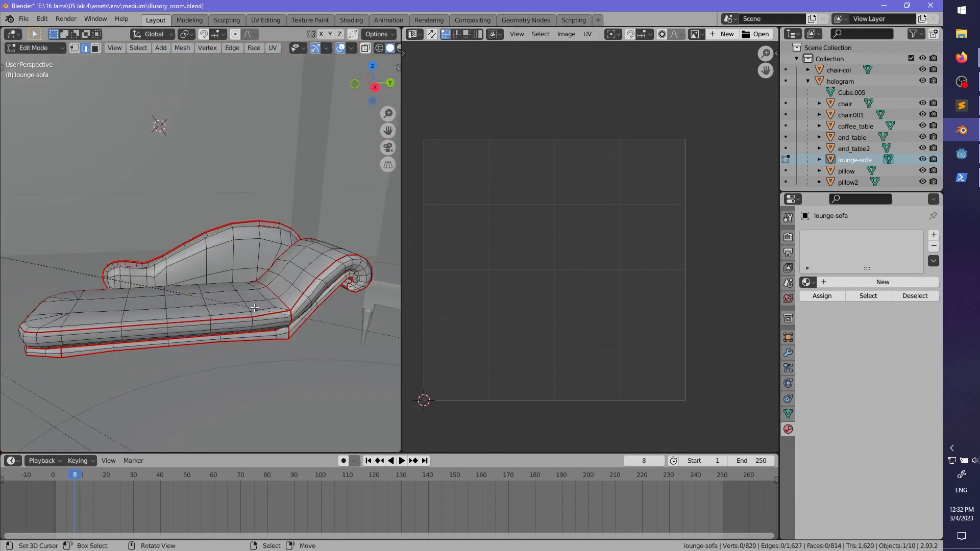
key("l")
- Move the cushion's straight strip island down to the lower-left edge of the UV square
scroll(538, 302, "up", 1)
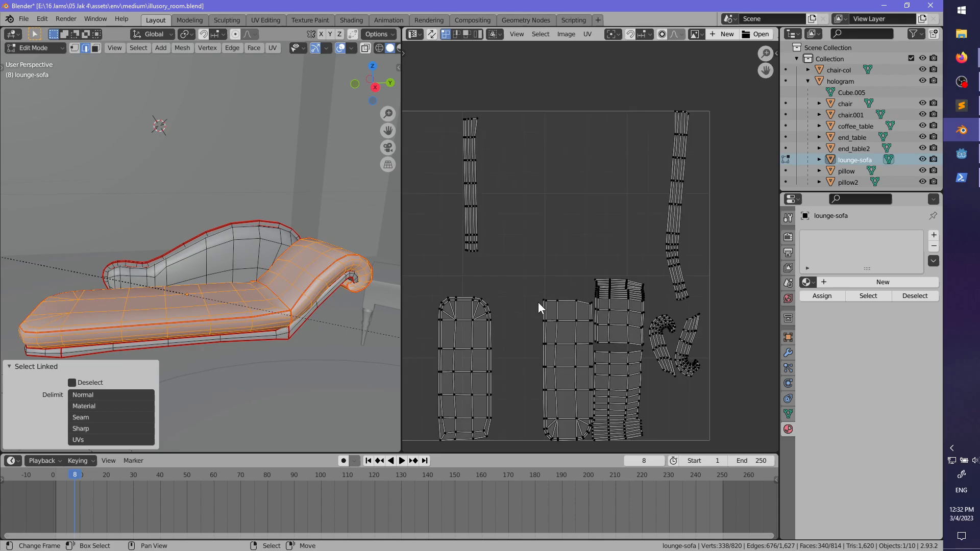
middle_click_drag(522, 267, 586, 236)
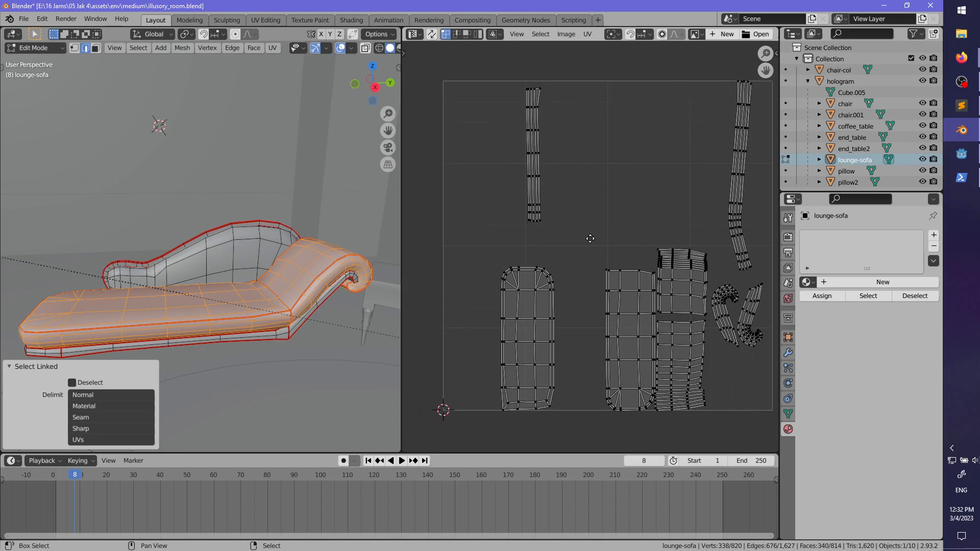
key("l")
key("g")
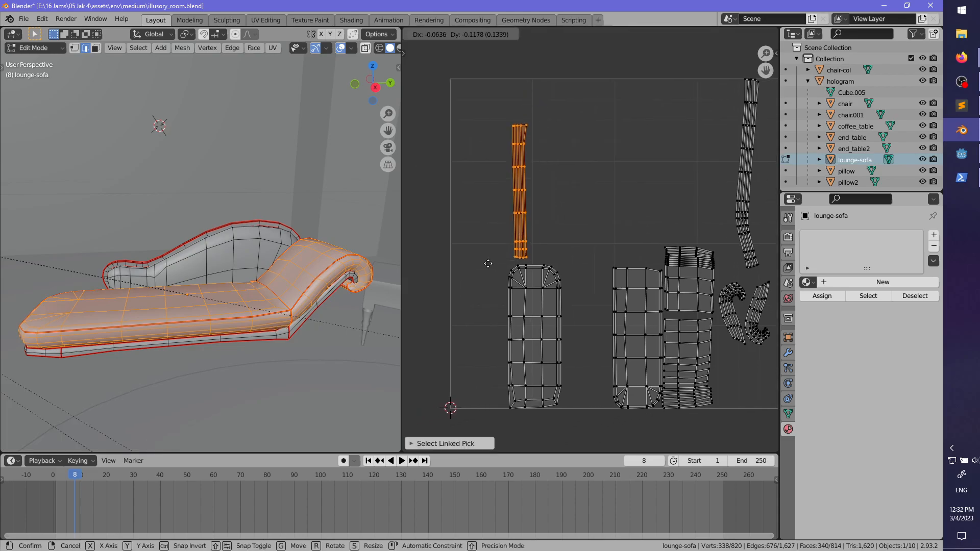
left_click(453, 377)
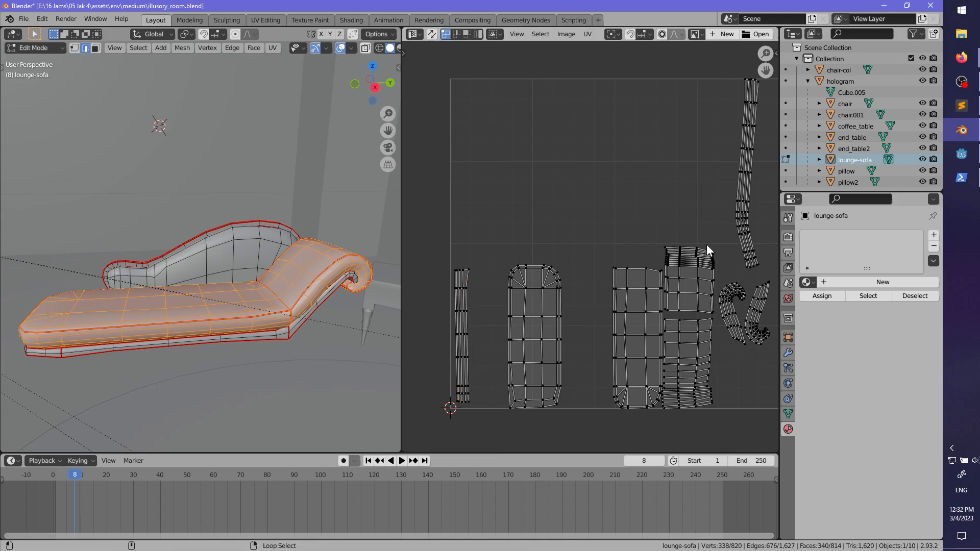
- Move the long curved strip UV island into the gap between the short narrow strip and the rounded seat island
left_click(602, 301)
key("l")
key("g")
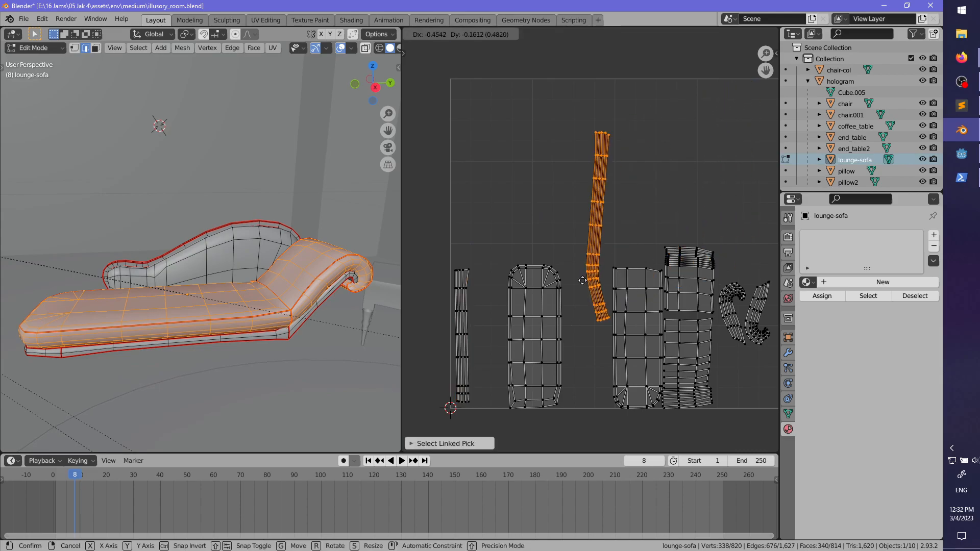
left_click(484, 358)
middle_click_drag(575, 308, 502, 310)
key("alt+a")
middle_click_drag(647, 325, 687, 320)
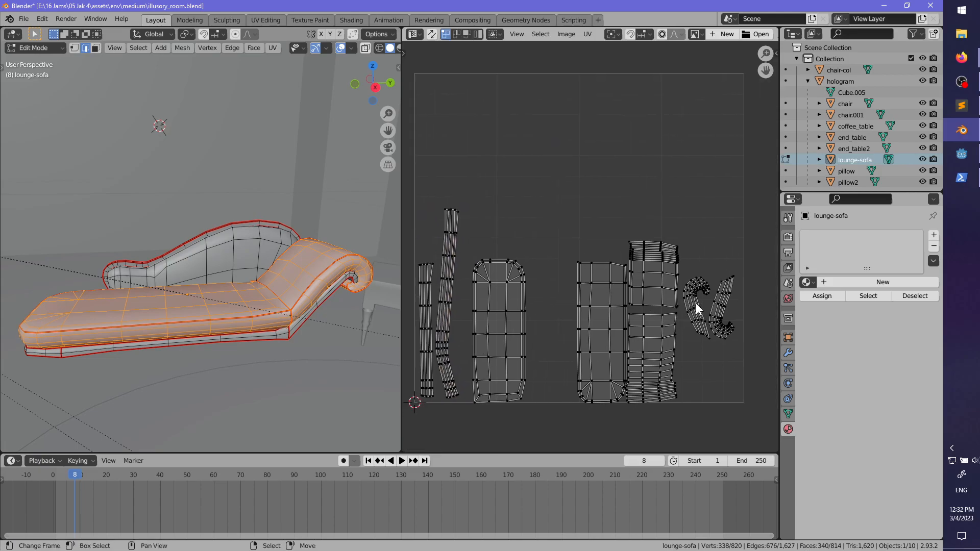
- Move the first hook-shaped UV island beside the upper half of the rounded seat island and rotate it closer to upright
key("l")
key("g")
left_click(549, 320)
key("r")
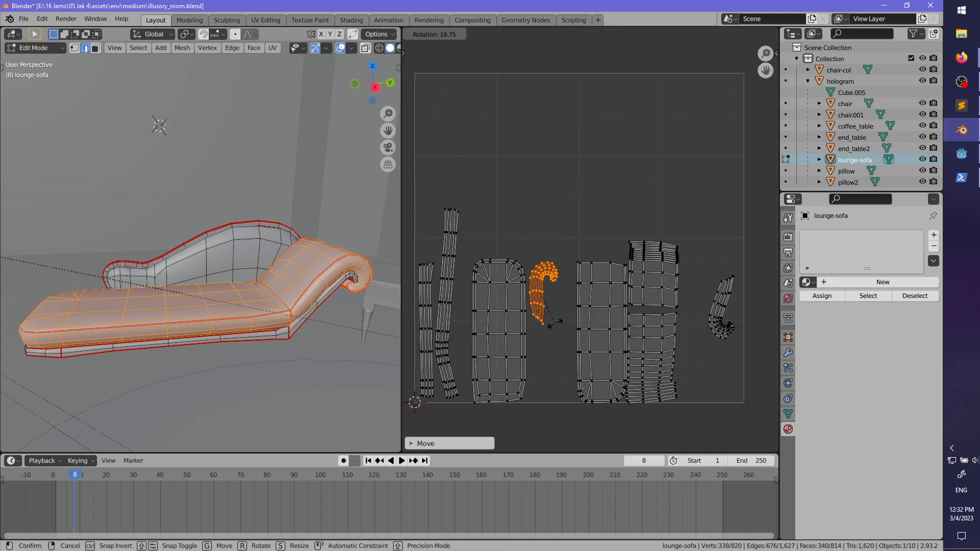
left_click(556, 322)
key("g")
left_click(579, 326)
key("g")
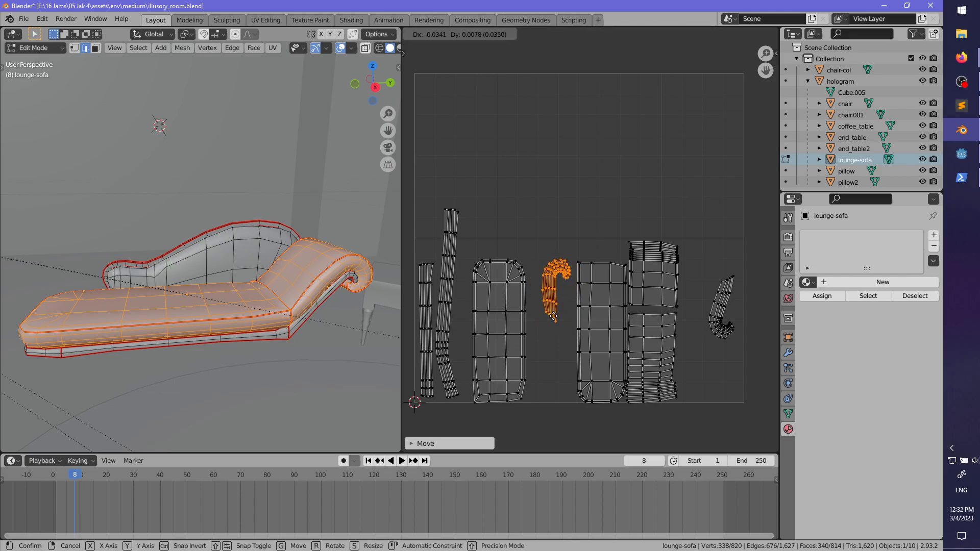
left_click(548, 317)
key("alt+a")
- Move the second hook-shaped UV island directly below the first one and rotate it to fit beside the rounded seat island
key("l")
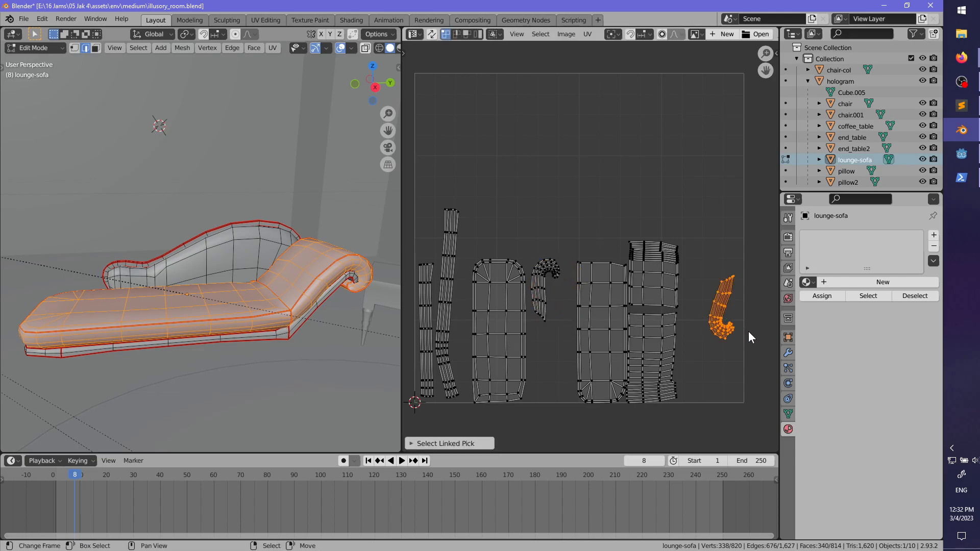
key("g")
left_click(566, 376)
key("r")
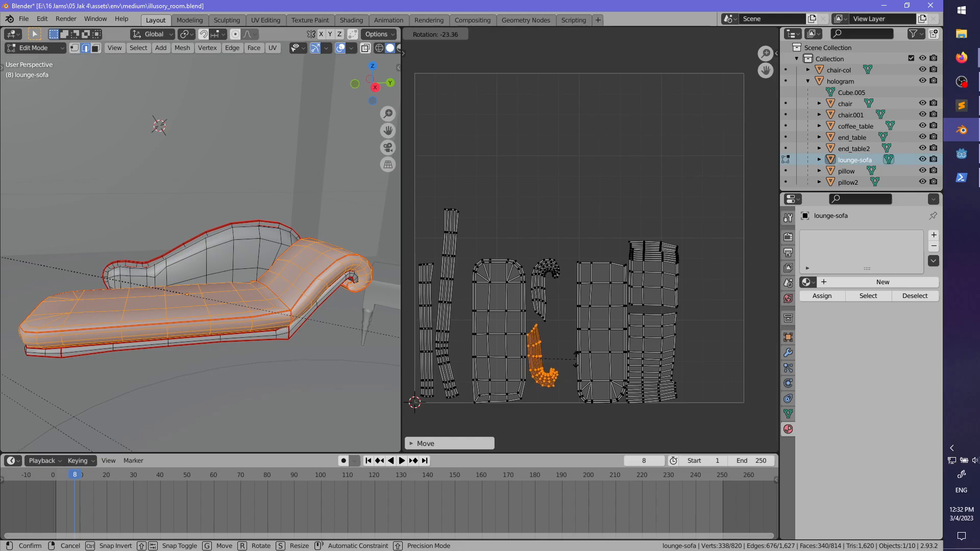
left_click(603, 345)
key("alt+a")
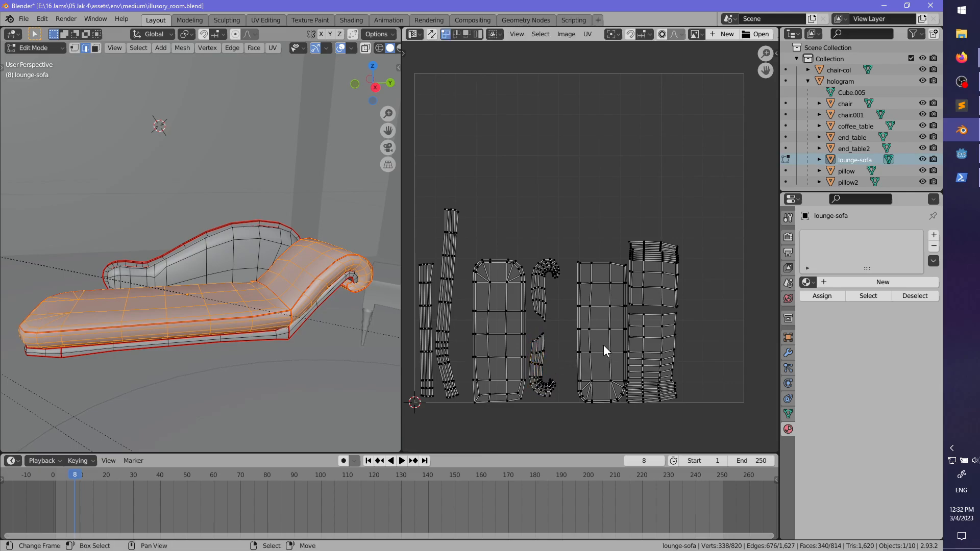
- Shift the wide panel UV island closer to the two hook-shaped islands
key("l")
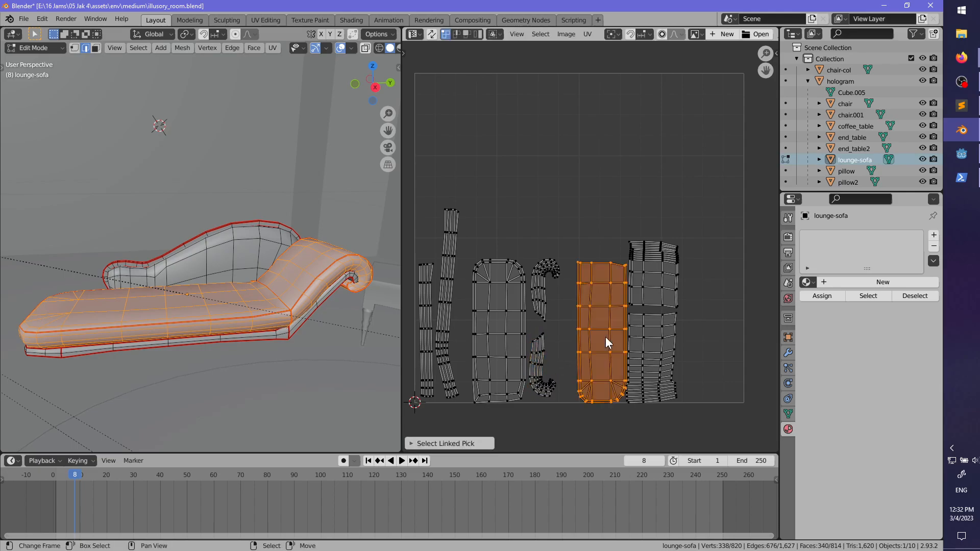
key("g")
left_click(592, 337)
key("alt+a")
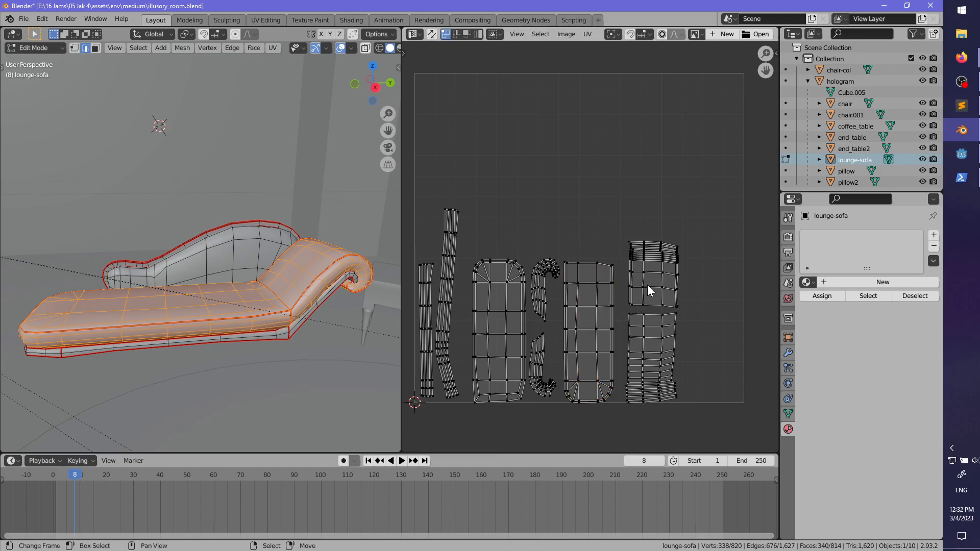
- Rotate the long curved strip UV island to horizontal and place it just above the rounded seat, hook and panel islands
key("l")
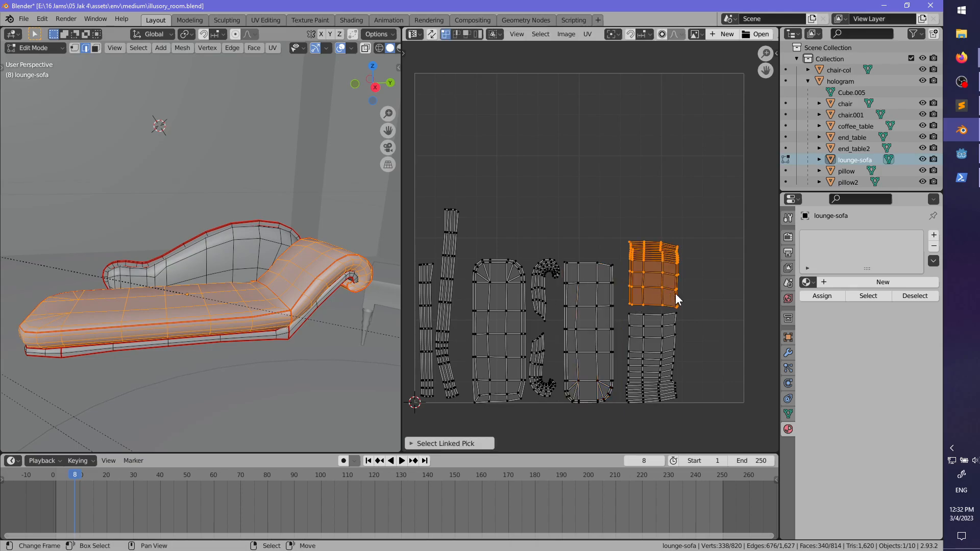
left_click(622, 301)
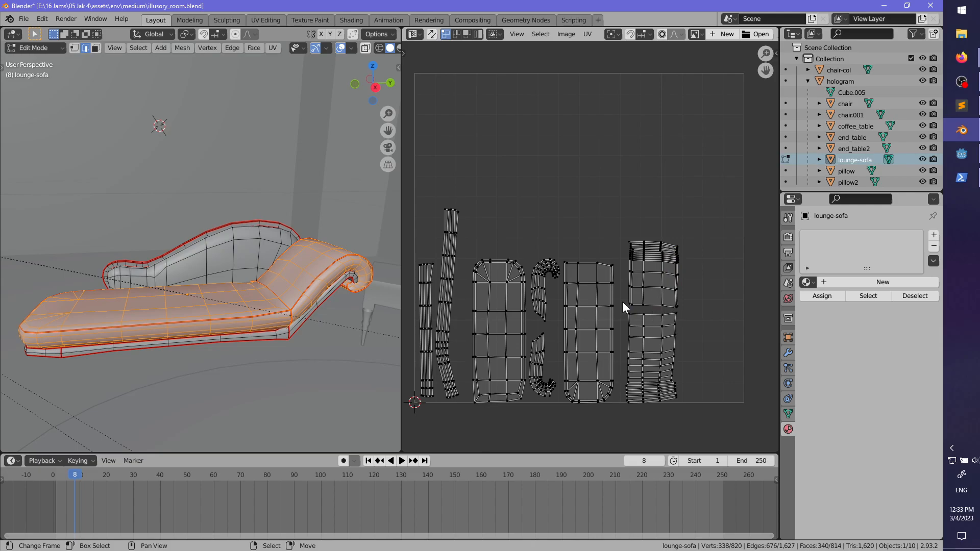
key("l")
key("r")
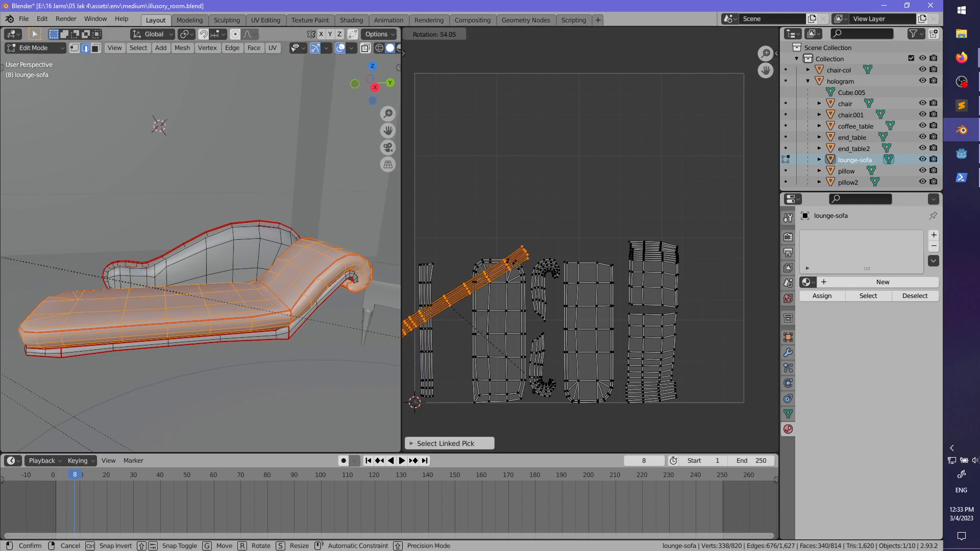
left_click(476, 419)
key("g")
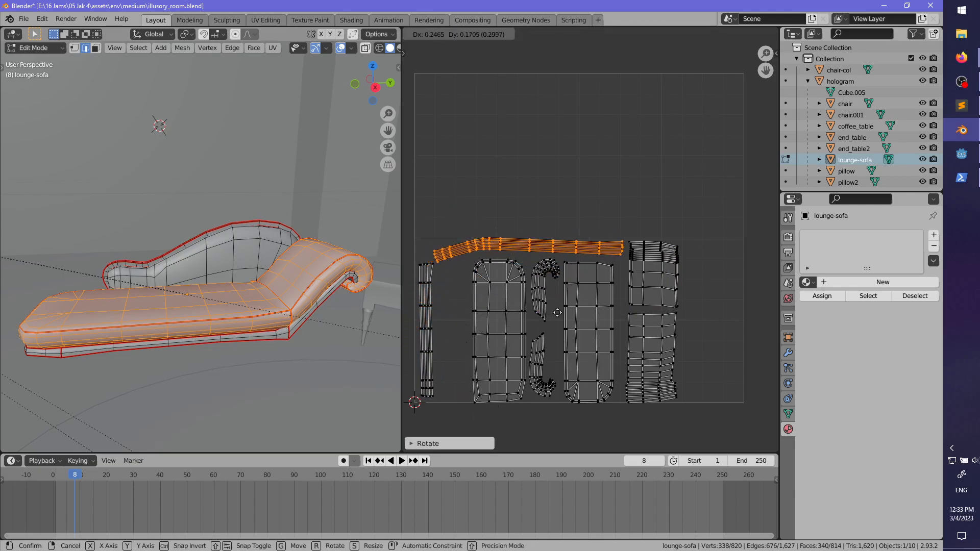
left_click(558, 314)
key("r")
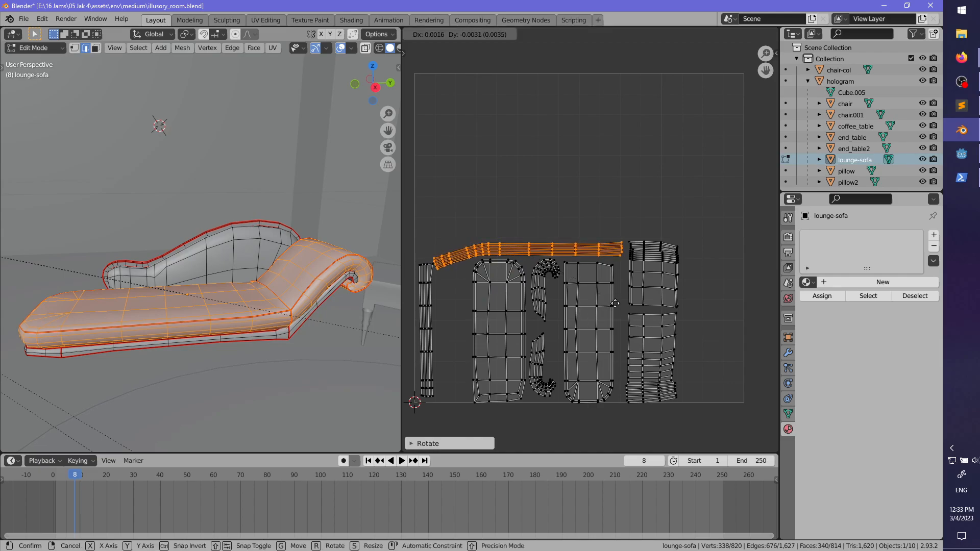
left_click(615, 304)
key("alt+a")
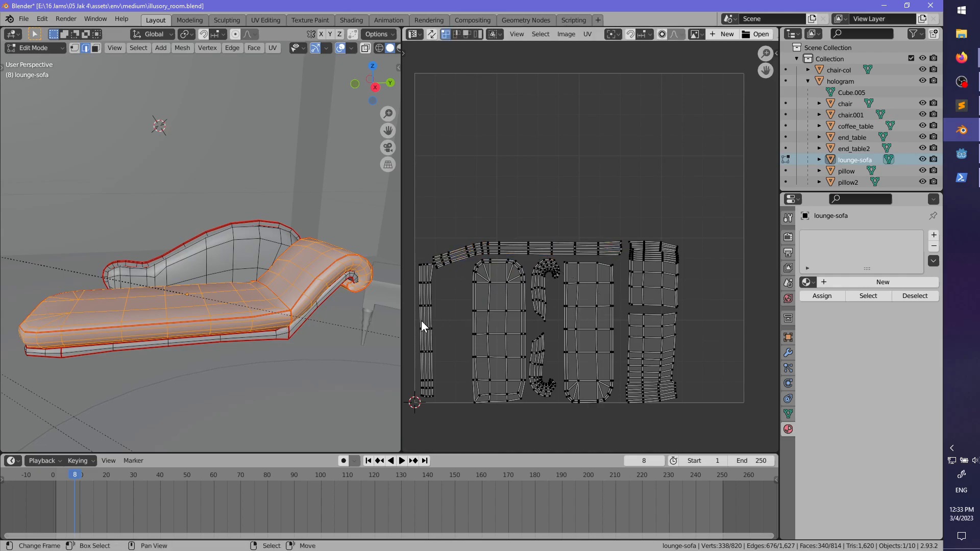
- Move the short narrow strip UV island next to the rounded seat island and rotate it slightly to straighten it
key("l")
key("g")
left_click(465, 328)
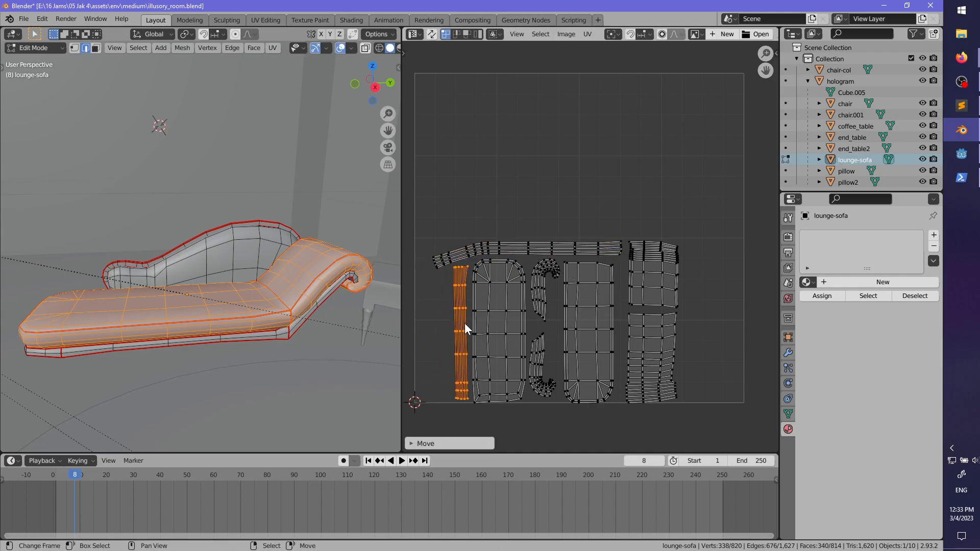
key("r")
left_click(532, 356)
key("g")
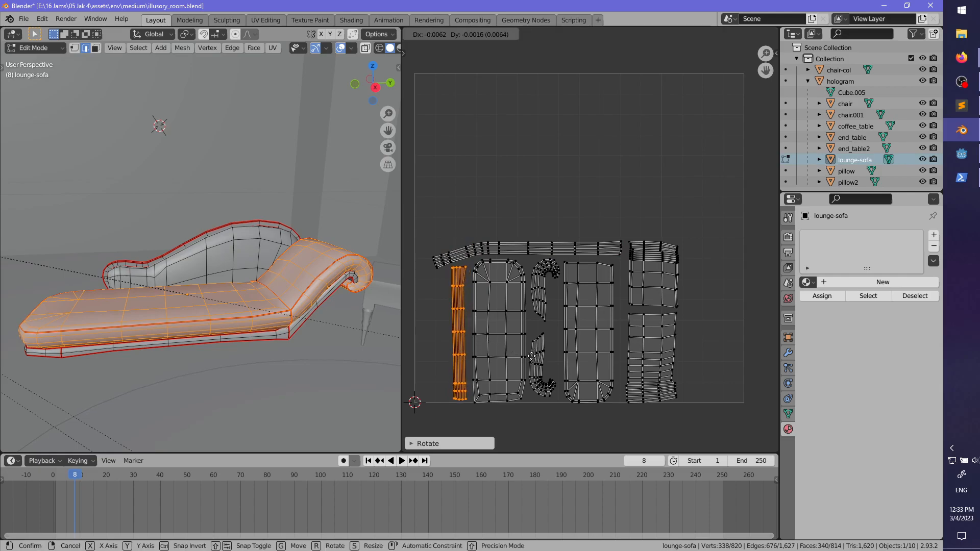
left_click(531, 356)
key("r")
left_click(583, 331)
key("g")
left_click(584, 330)
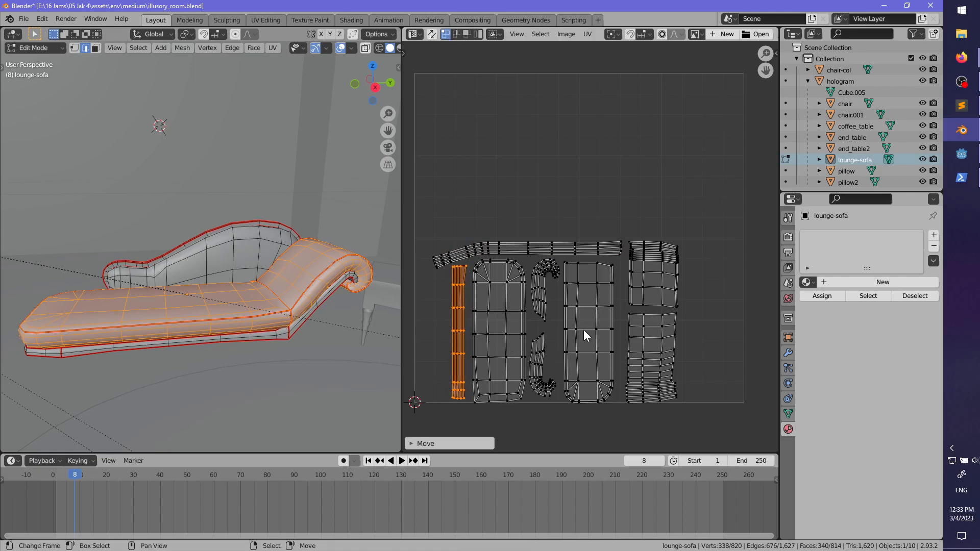
key("alt+a")
- Add the linked faces of the sofa's backrest cushion to the mesh selection
middle_click_drag(194, 273, 225, 273)
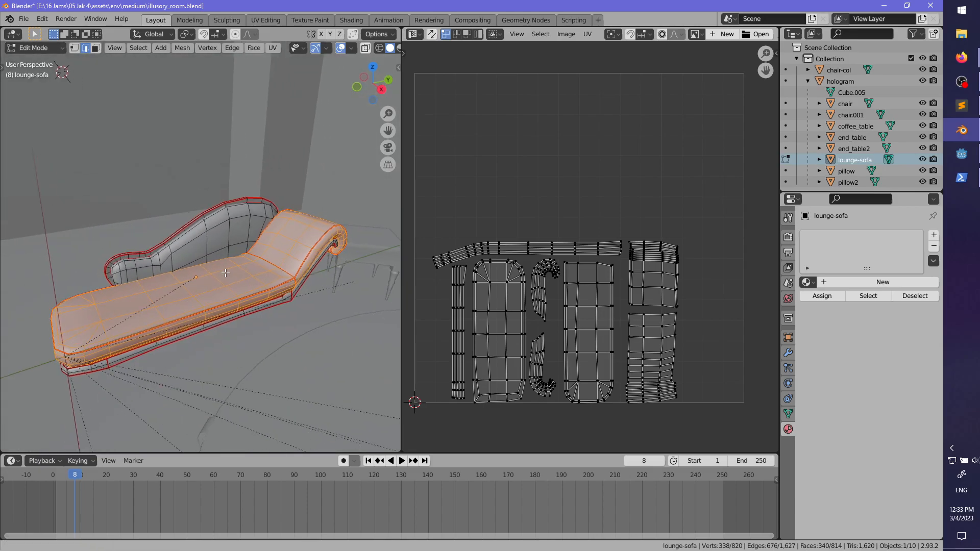
scroll(225, 273, "up", 3)
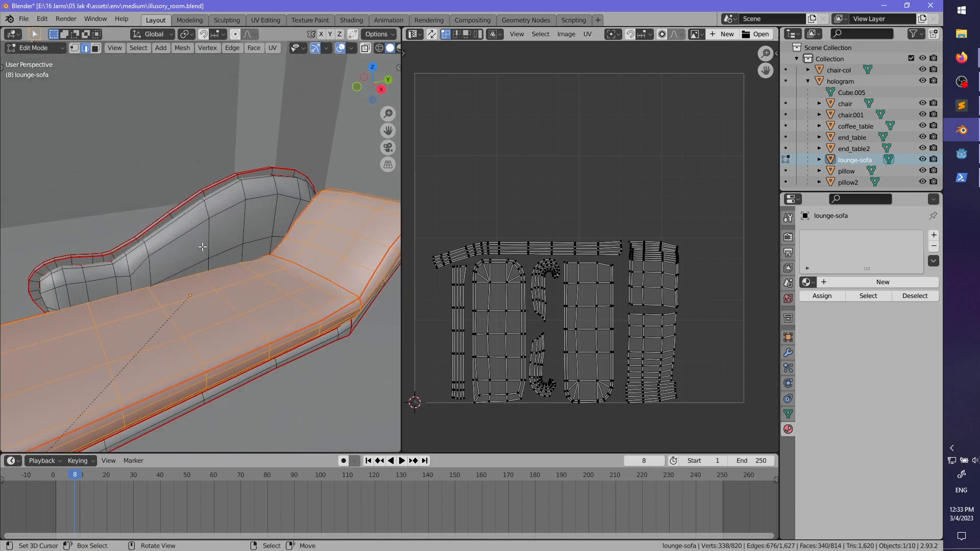
key("l")
middle_click_drag(214, 277, 286, 279)
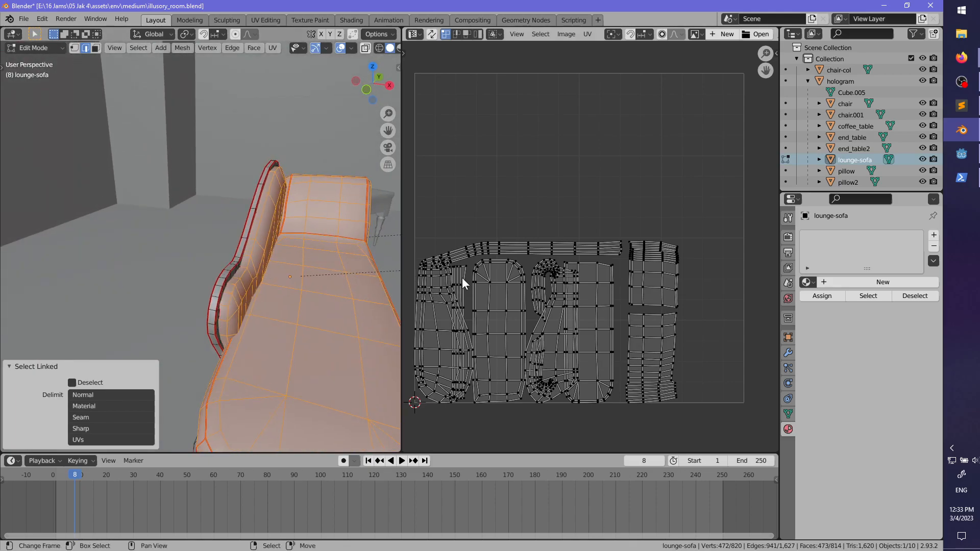
- Move the short narrow strip UV island off the backrest island to the far side of the two ribbed islands
key("l")
key("ctrl+z")
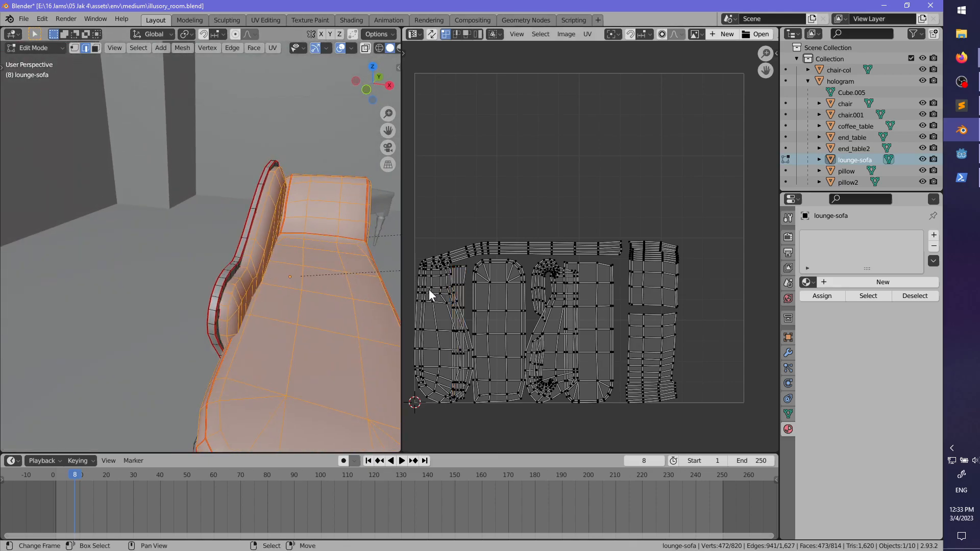
key("l")
key("ctrl+z")
key("l")
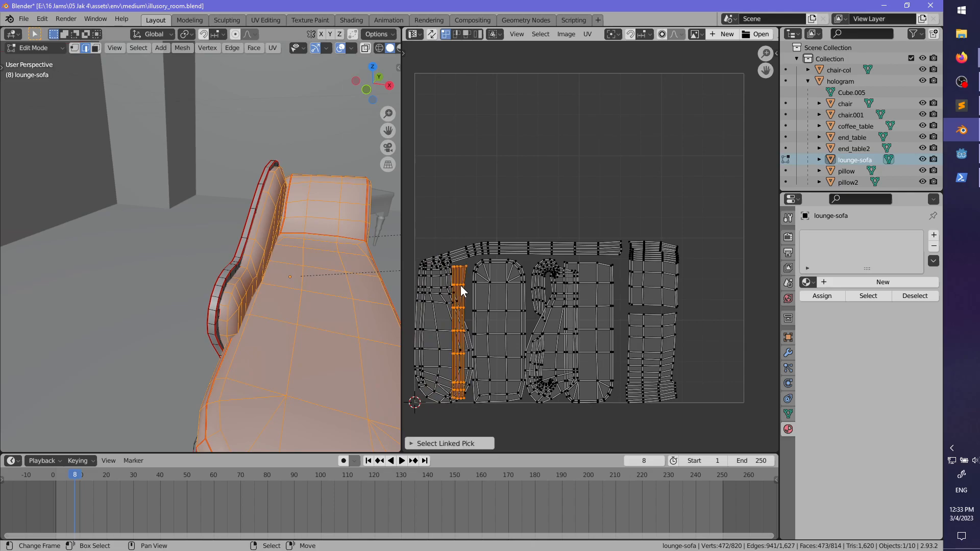
key("g")
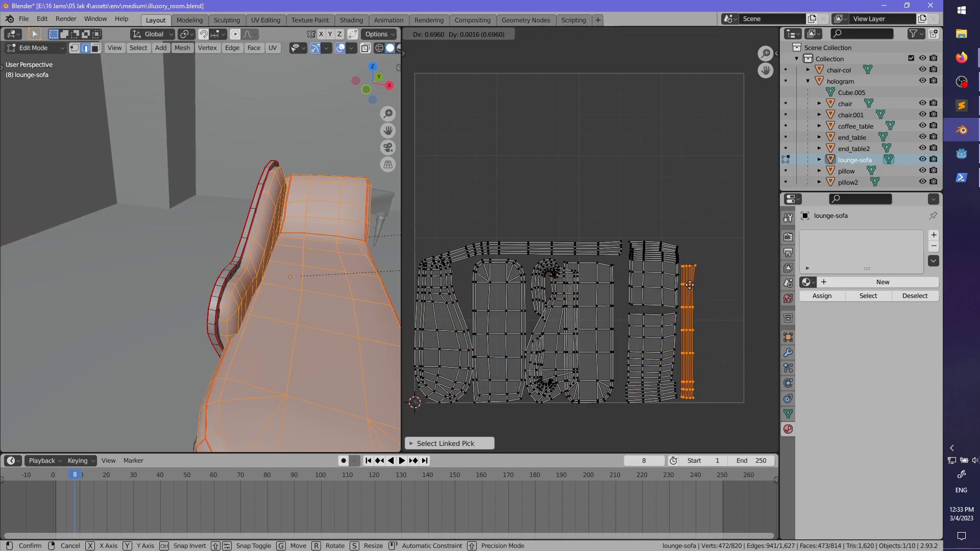
left_click(691, 287)
middle_click_drag(571, 305, 541, 299)
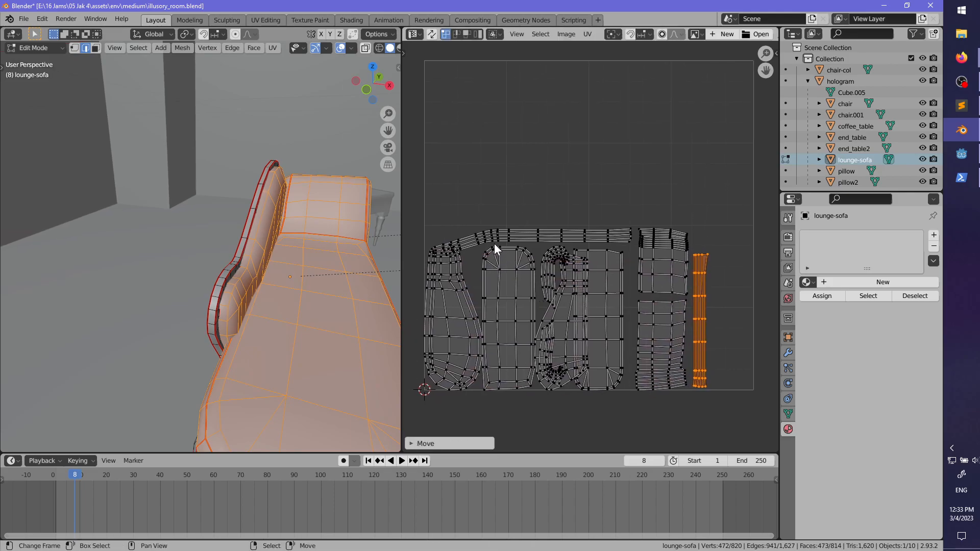
- Rotate and shift the long curved strip UV island so it clears the backrest island and sits above the other islands
key("alt+a")
key("l")
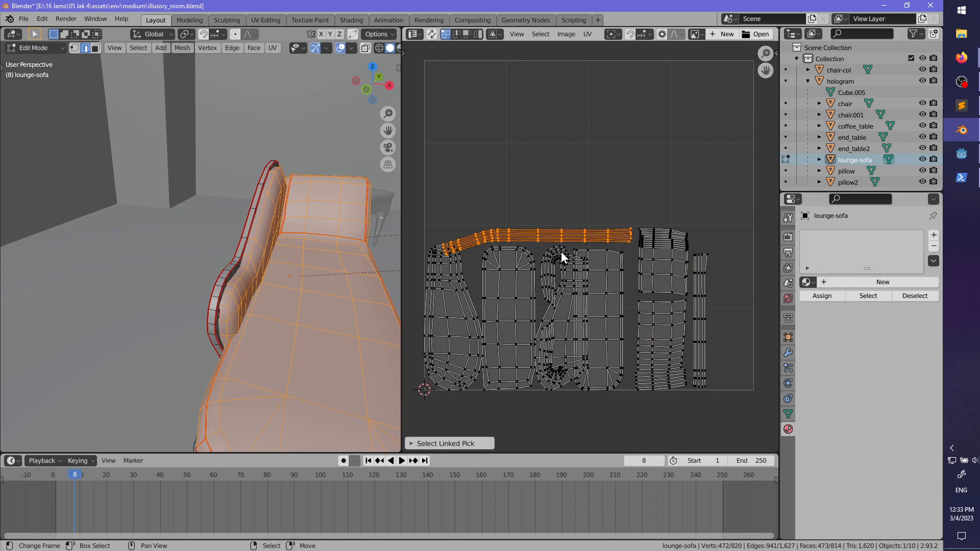
key("g")
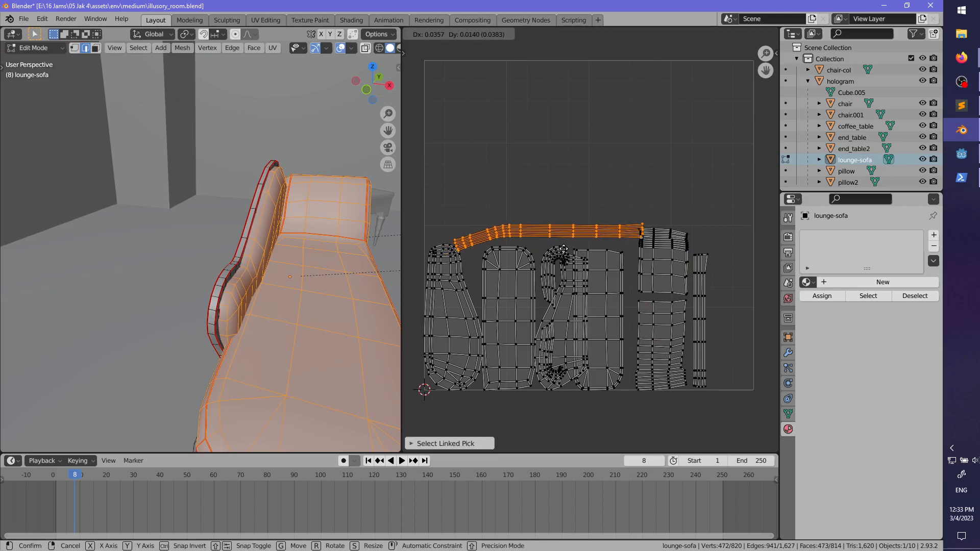
left_click(556, 251)
key("r")
left_click(630, 258)
key("g")
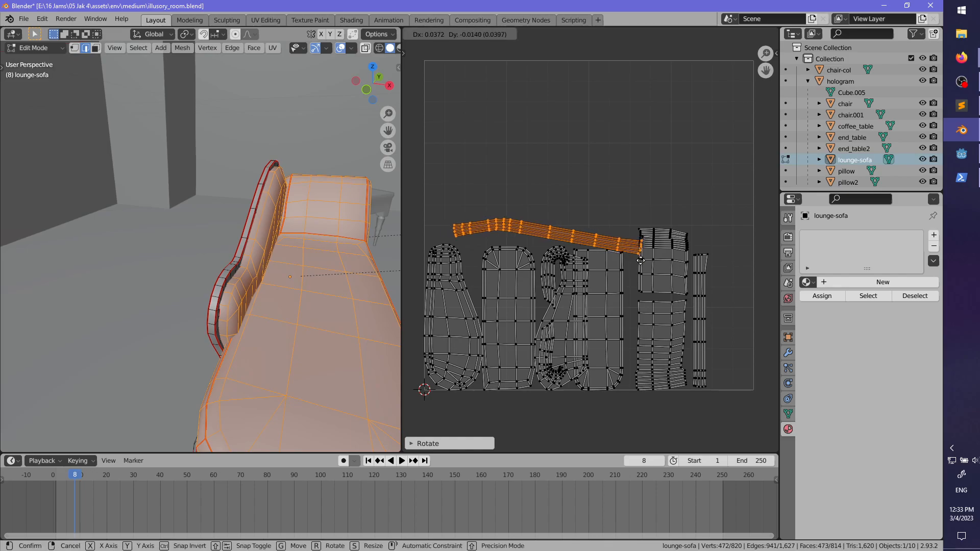
left_click(639, 256)
key("r")
left_click(637, 254)
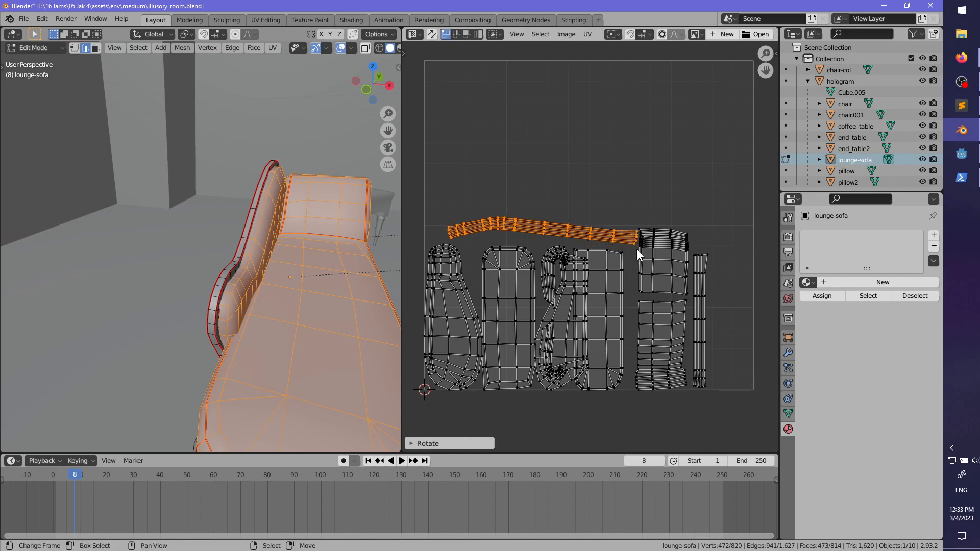
middle_click_drag(626, 258, 595, 261)
scroll(615, 253, "up", 1)
key("alt+a")
- Move the backrest UV island overlapping the hooks and wide panel to the free space beyond the short narrow strip
middle_click_drag(552, 306, 548, 244)
key("l")
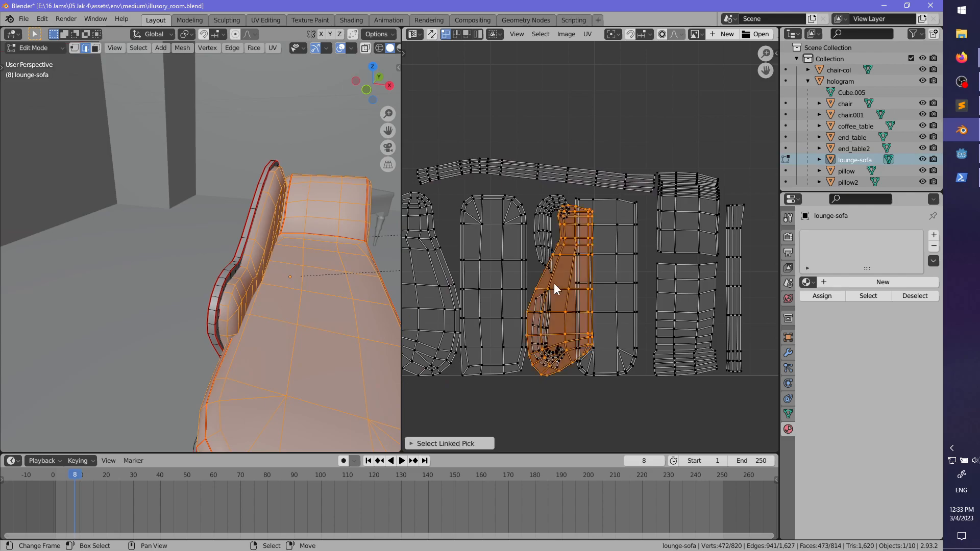
middle_click_drag(555, 316, 468, 335)
key("g")
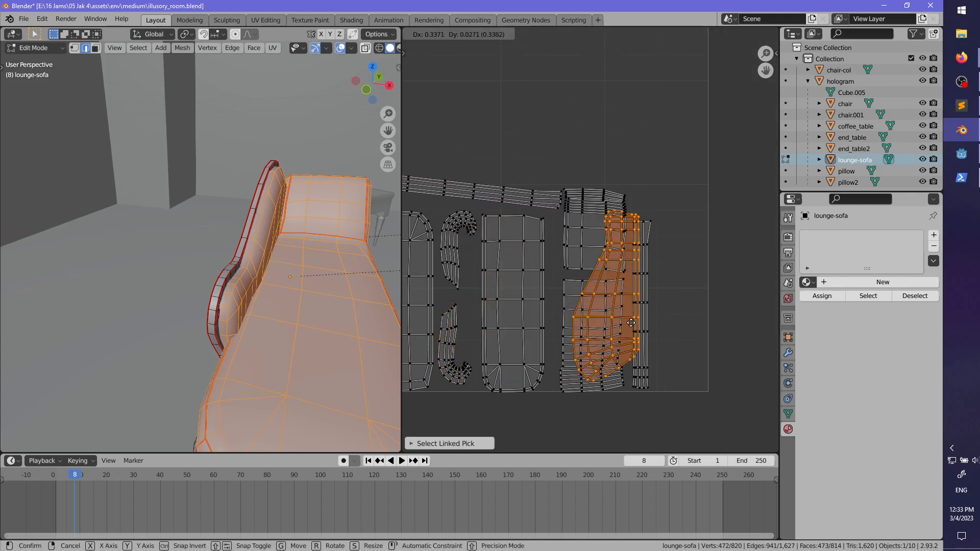
left_click(689, 330)
key("alt+a")
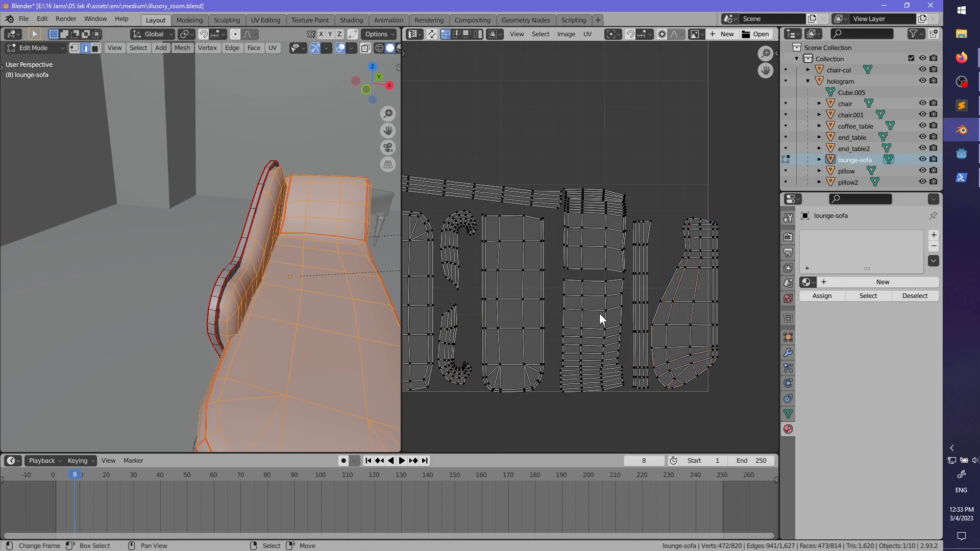
- Shift the two stacked ribbed UV islands together towards the wide panel island
key("l")
key("l")
key("g")
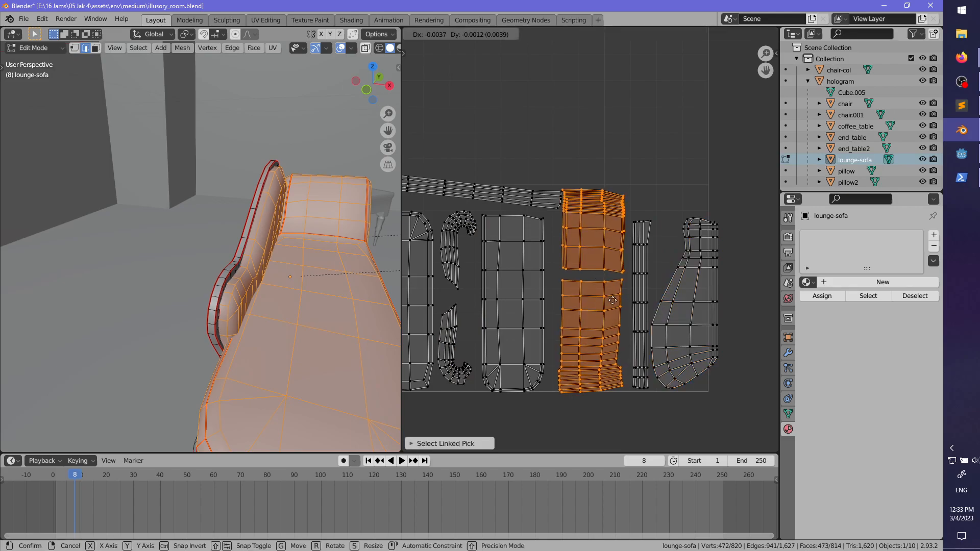
left_click(600, 301)
key("alt+a")
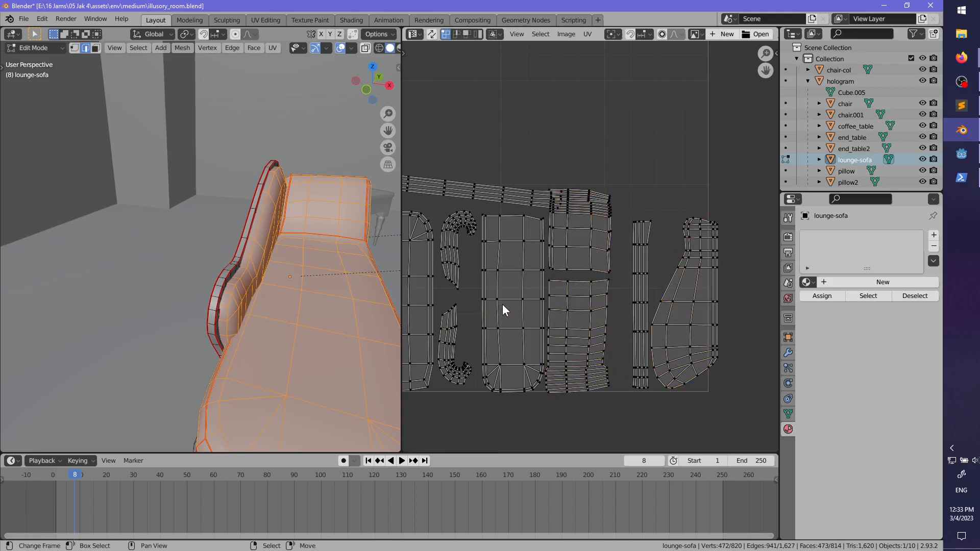
- Nudge the wide panel UV island towards the hook-shaped islands, leaving a small gap before the ribbed islands
key("l")
key("g")
left_click(538, 308)
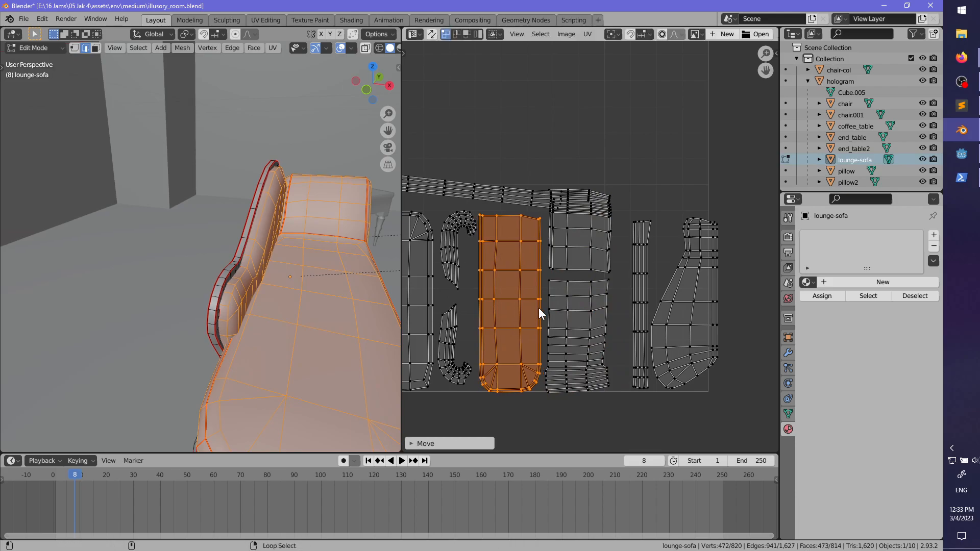
- Shift the short narrow strip and the backrest UV island beside it together towards the ribbed islands, inside the UV square
key("alt+a")
key("l")
key("l")
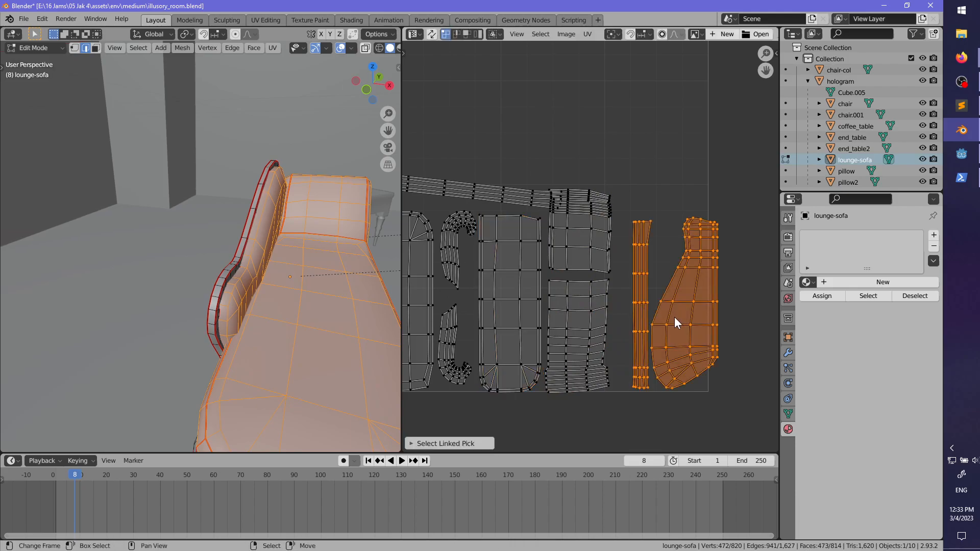
key("g")
left_click(661, 317)
middle_click_drag(503, 313, 646, 302)
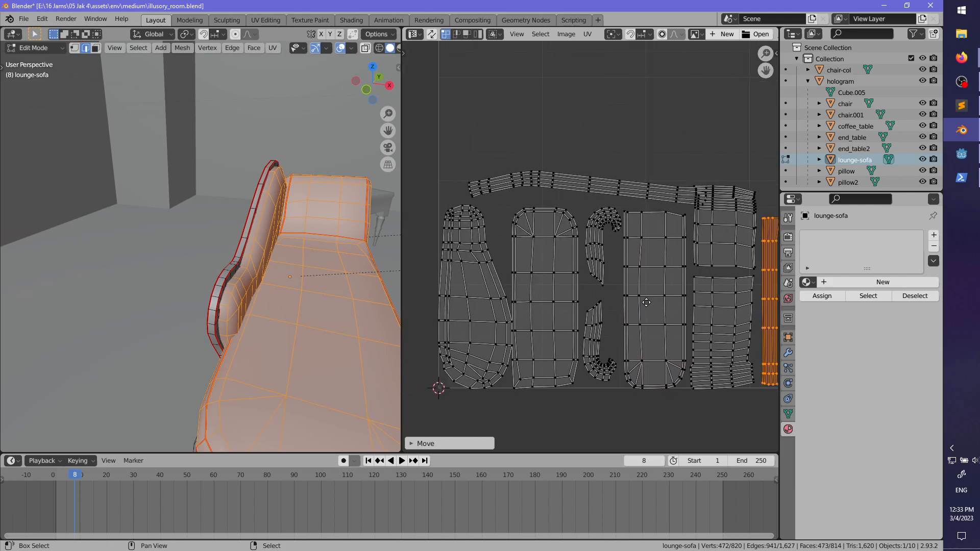
key("alt+a")
key("l")
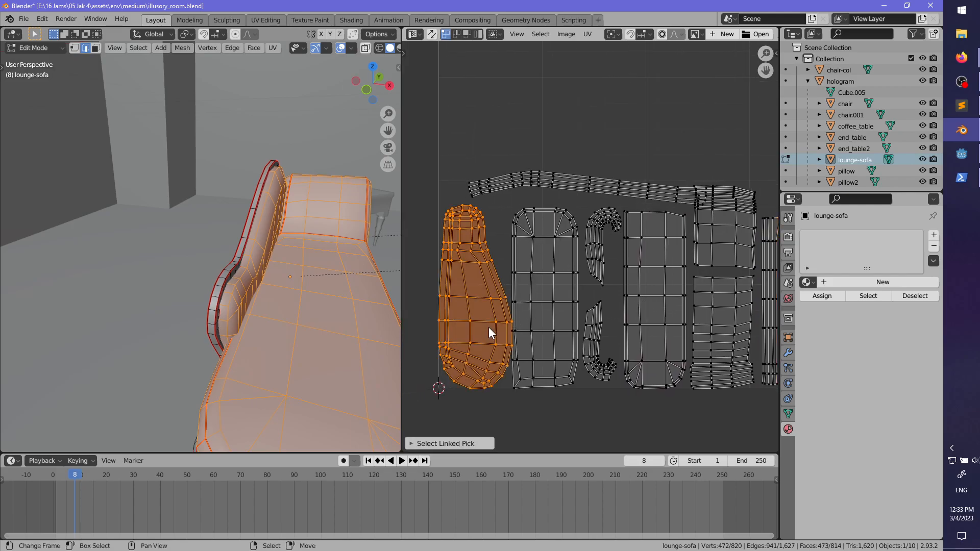
key("g")
right_click(534, 332)
key("alt+a")
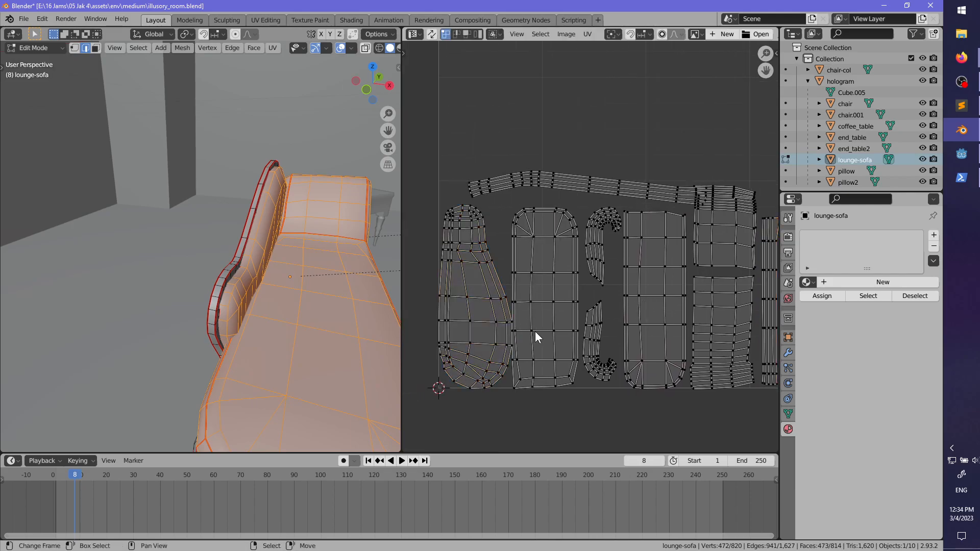
- Nudge the wide panel UV island beside the UV origin's backrest island towards the hook-shaped islands, leaving a small gap
key("l")
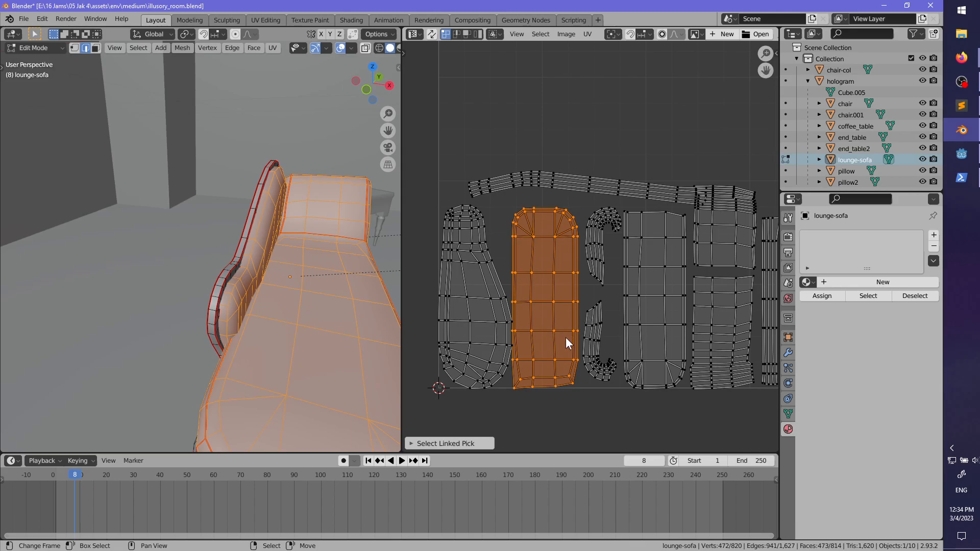
key("g")
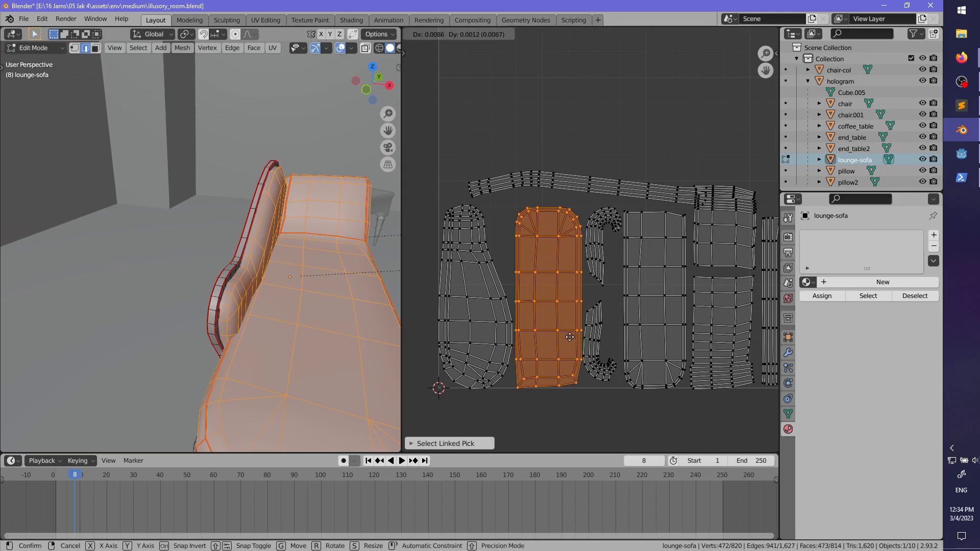
left_click(570, 337)
- Nudge the lower hook-shaped UV island away from the neighbouring wide panel to centre it in the gap between the two panels
middle_click_drag(618, 325, 561, 323)
key("alt+a")
key("l")
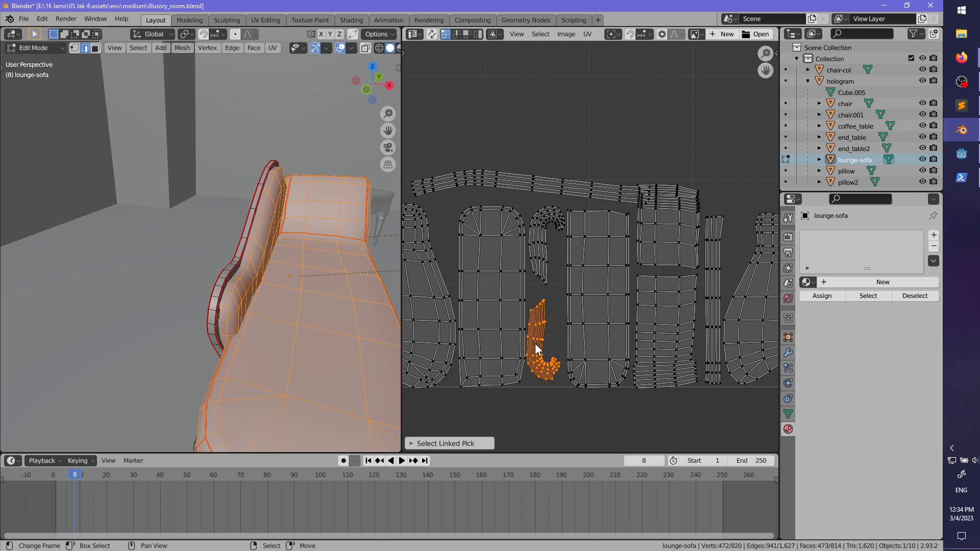
key("g")
left_click(552, 351)
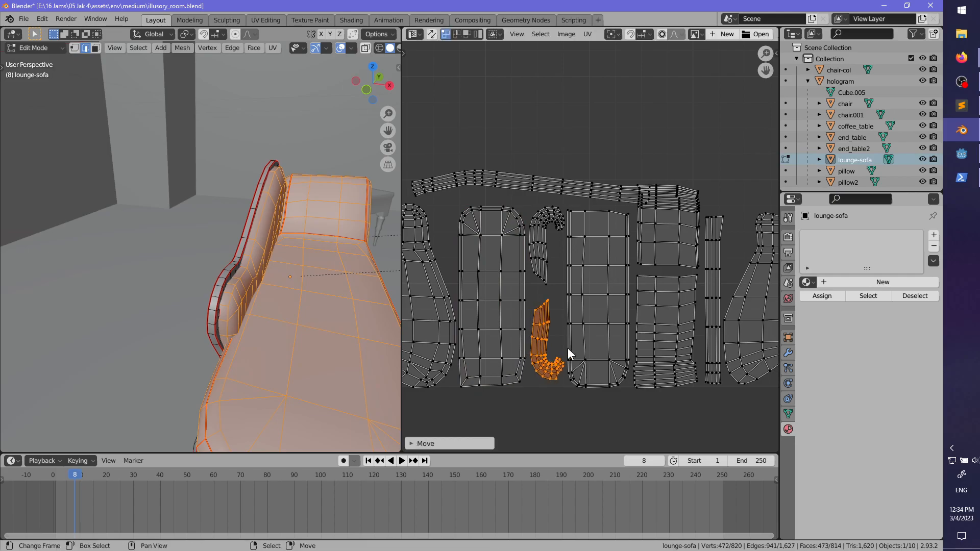
- Examine where the long curved strip meets the upper ribbed UV island, and inspect the sofa model from behind
scroll(587, 360, "down", 2)
scroll(608, 350, "down", 1)
scroll(598, 279, "up", 2)
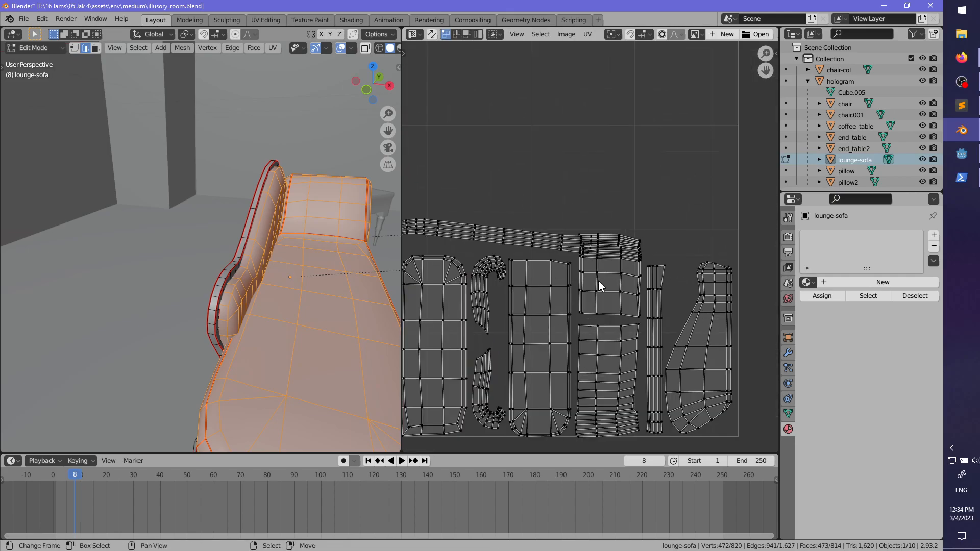
key("l")
key("alt+a")
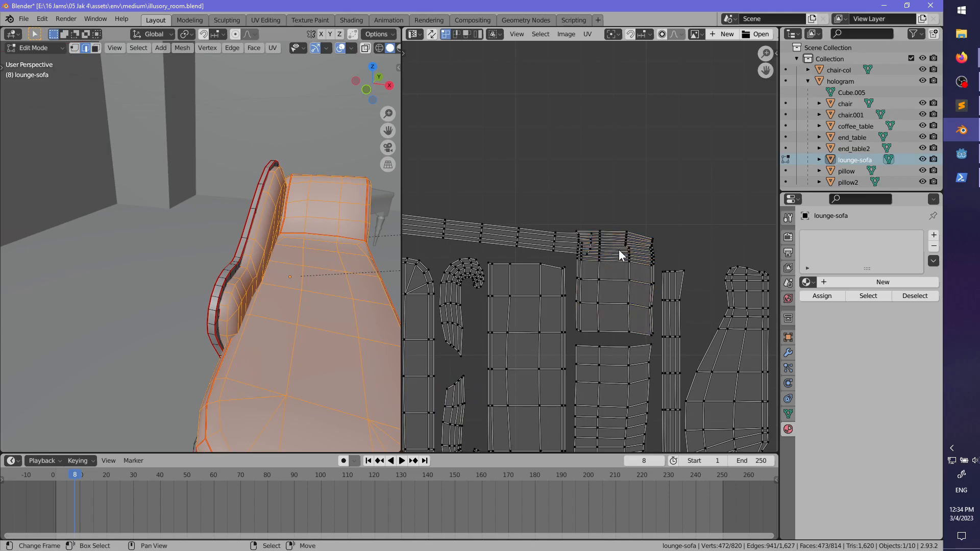
key("l")
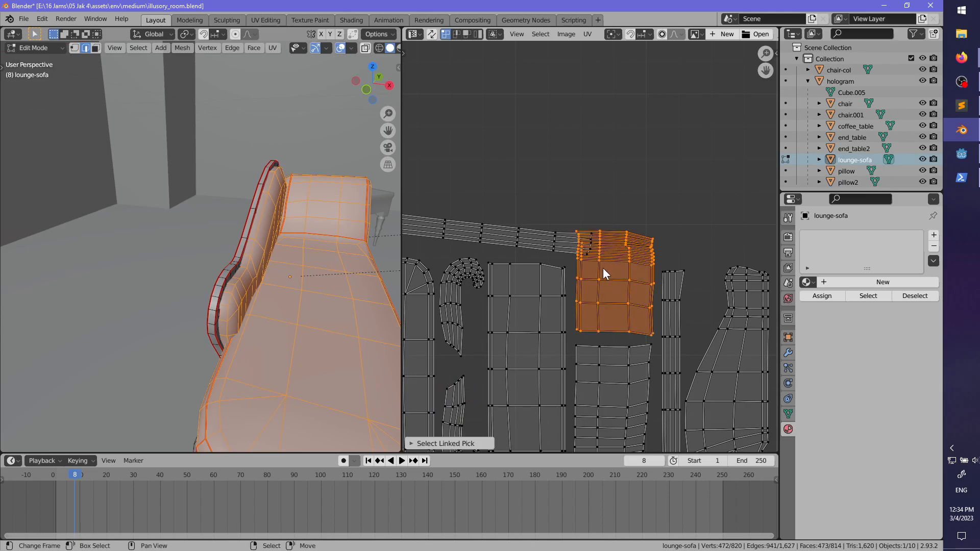
key("alt+a")
middle_click_drag(296, 252, 276, 245)
middle_click_drag(275, 245, 213, 228)
scroll(268, 297, "up", 2)
middle_click_drag(183, 138, 204, 196, "shift")
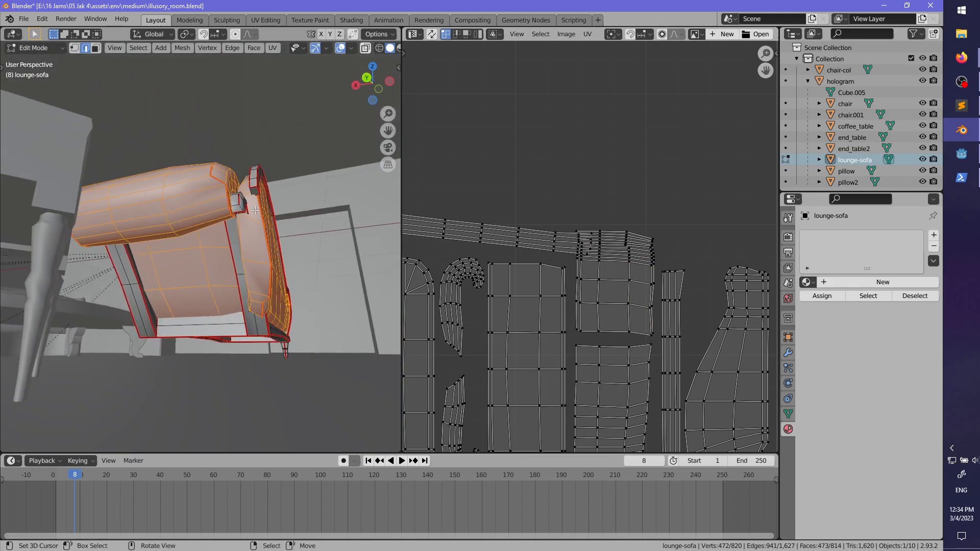
scroll(187, 235, "down", 3)
middle_click_drag(187, 235, 370, 293)
scroll(535, 299, "down", 2)
middle_click_drag(535, 299, 600, 296)
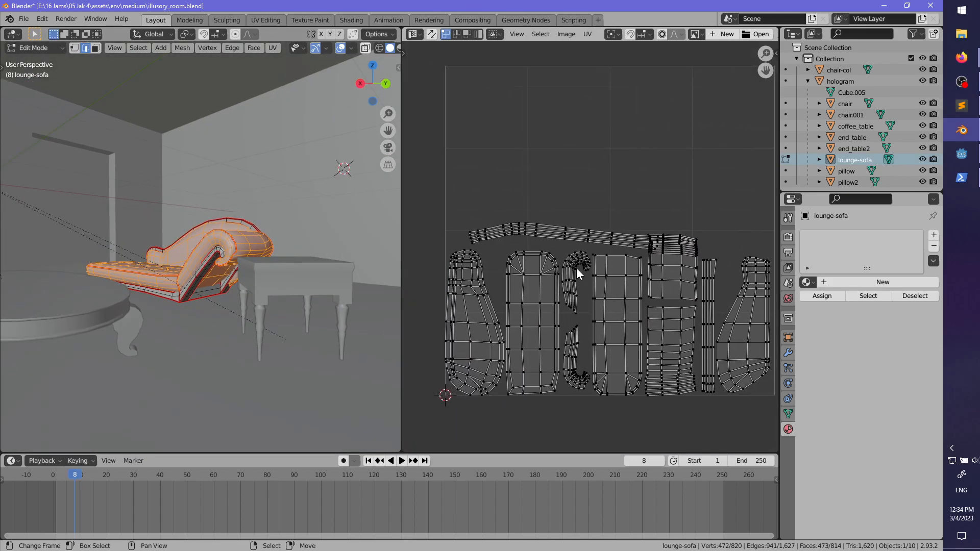
- Rotate the long curved strip UV island until its straight part is level and move it off the upper ribbed island
key("l")
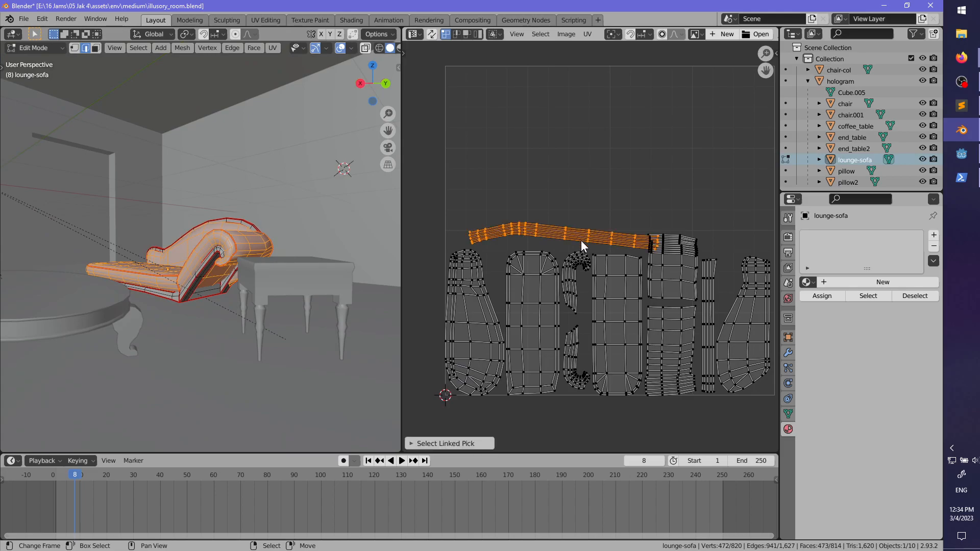
key("r")
left_click(651, 248)
key("g")
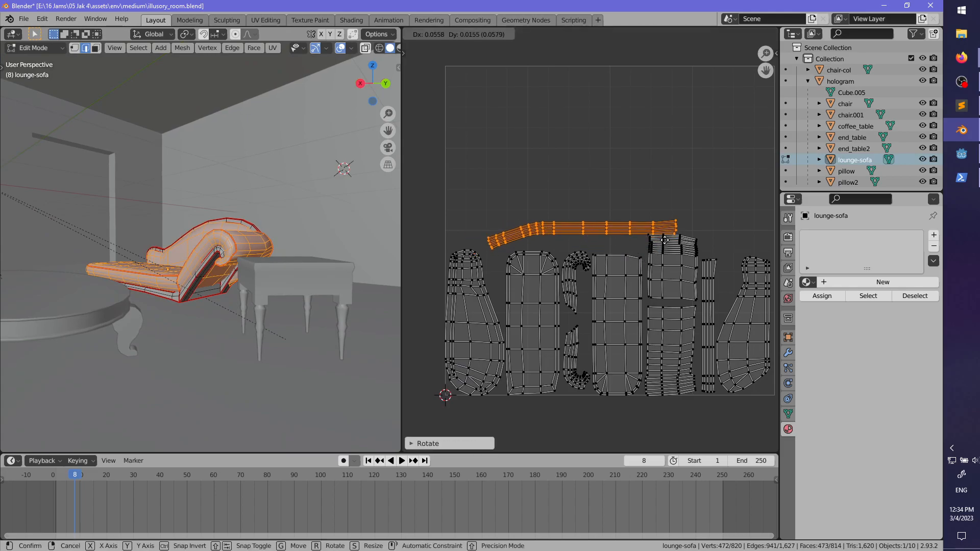
left_click(662, 248)
middle_click_drag(662, 248, 619, 271)
key("g")
left_click(567, 249)
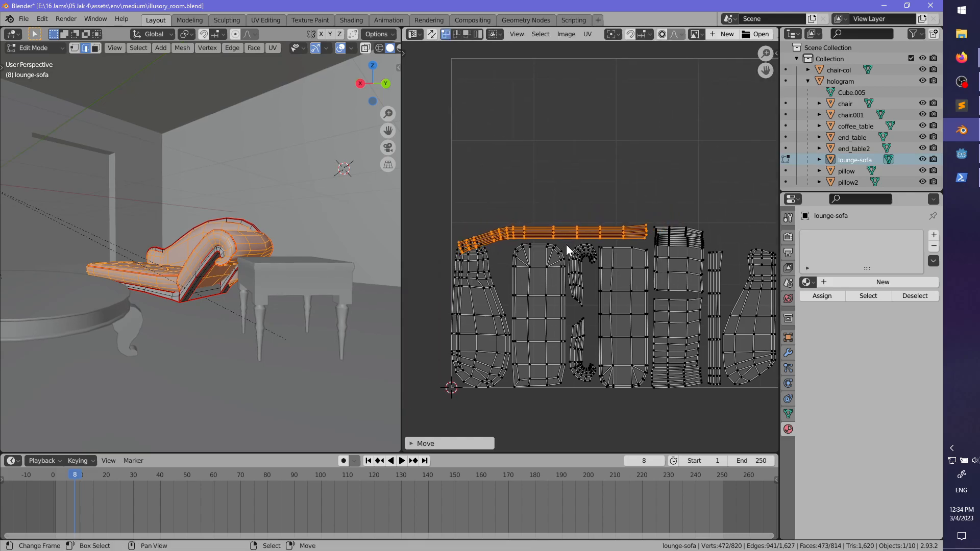
- Turn the long curved strip UV island end for end and place it level above the panels, its bent end beside the ribbed island
key("r")
left_click(557, 238)
key("g")
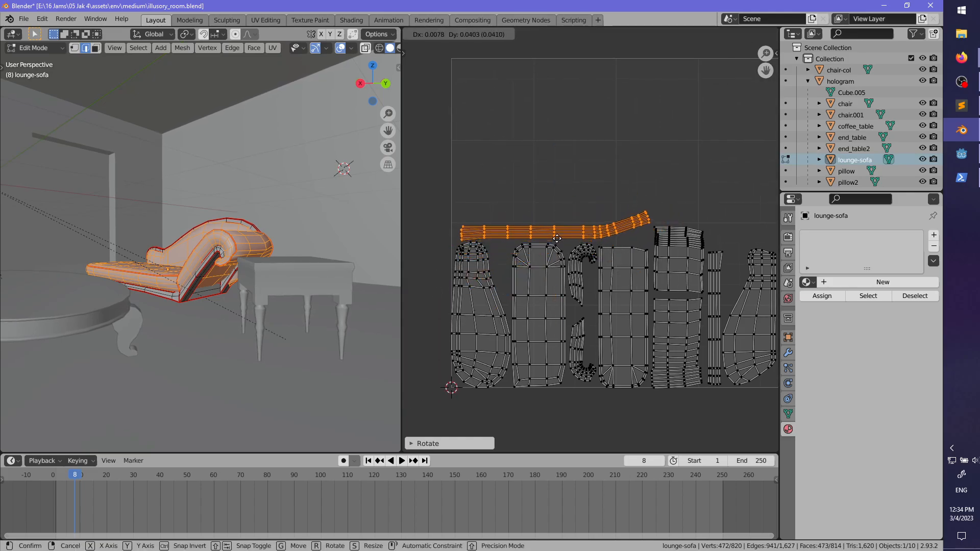
left_click(558, 239)
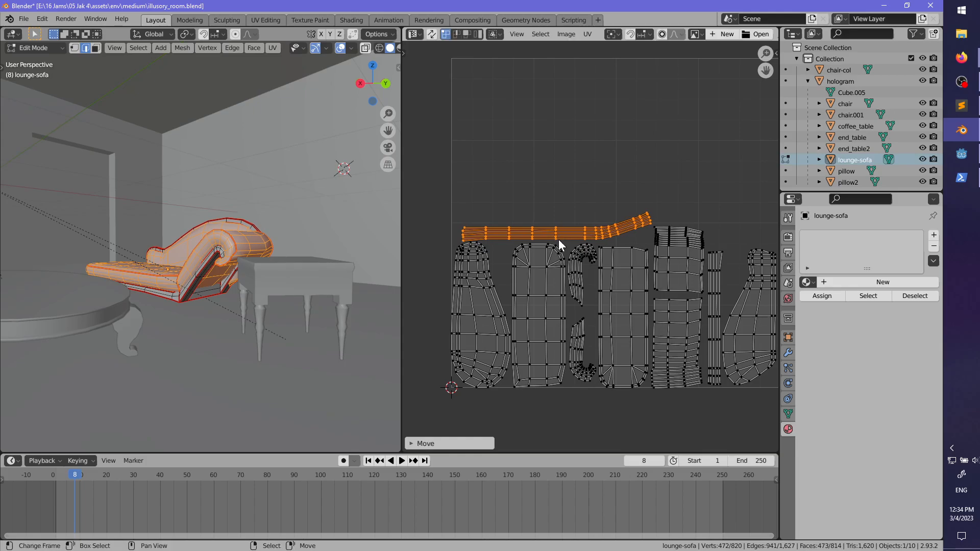
key("r")
left_click(639, 244)
key("g")
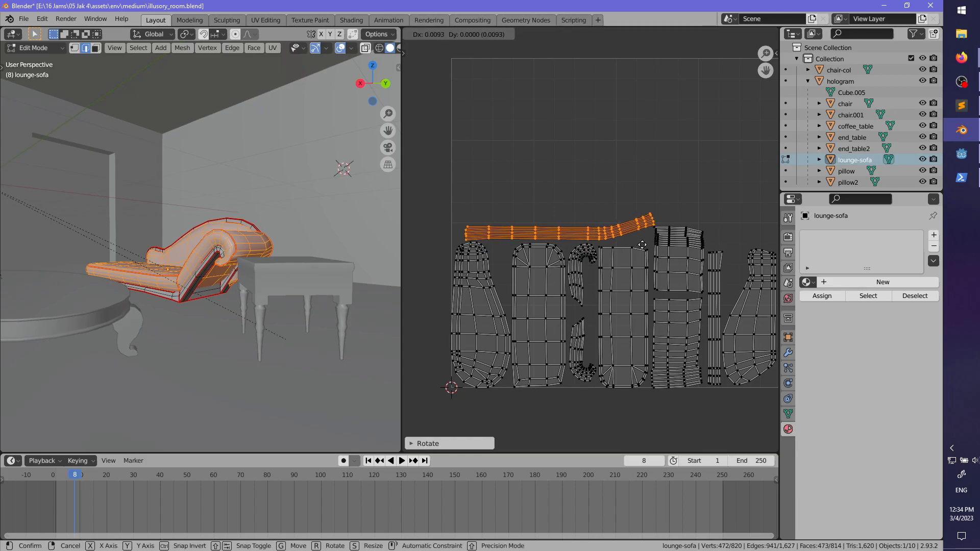
left_click(640, 244)
scroll(613, 289, "down", 3)
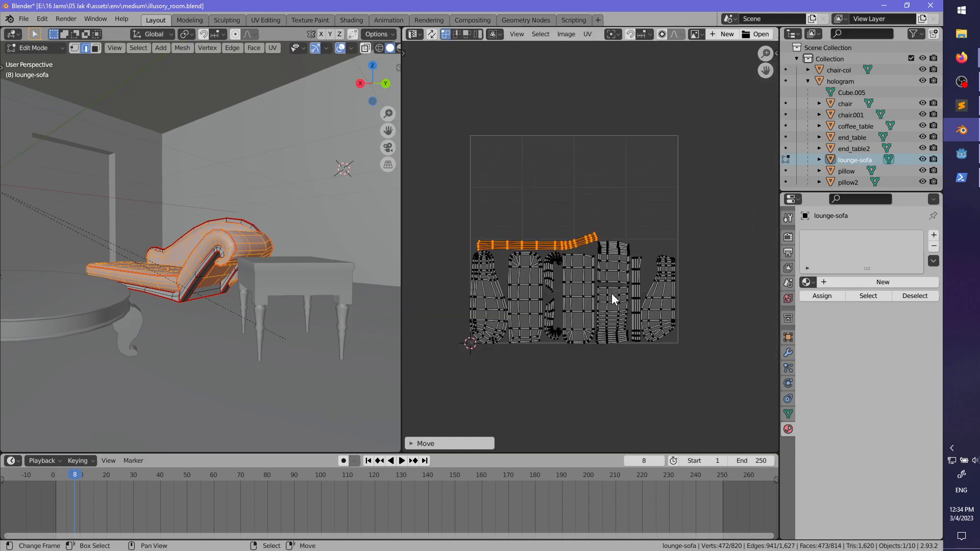
scroll(611, 293, "up", 2)
key("alt+a")
scroll(597, 334, "down", 1)
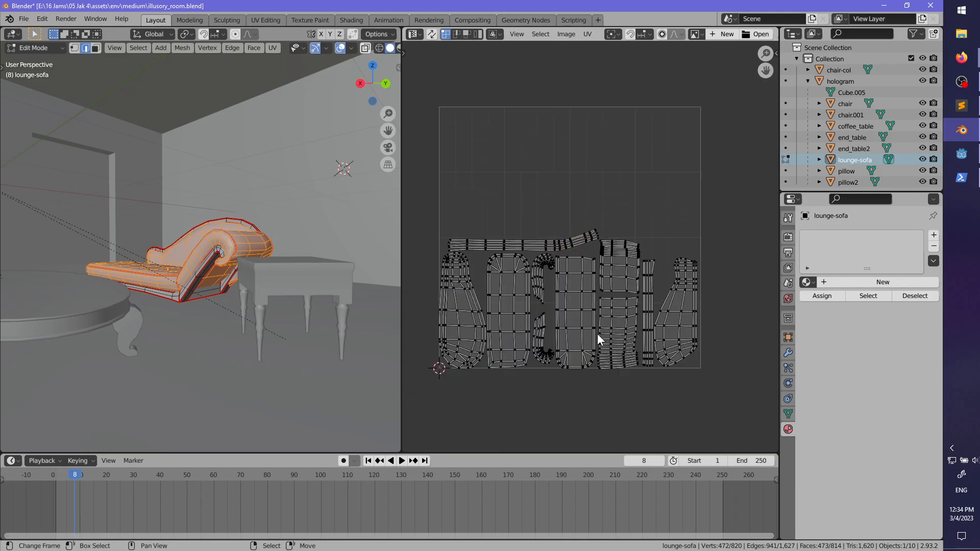
- Select the whole sofa mesh except the linked cushions and backrest panels, leaving only the frame parts selected
mouse_move(205, 278)
middle_mouse_down()
mouse_move(233, 281)
mouse_move(245, 299)
mouse_move(298, 289)
mouse_move(243, 276)
mouse_move(277, 250)
mouse_move(217, 297)
mouse_move(189, 284)
middle_mouse_up()
scroll(228, 300, "up", 2)
key("alt+a")
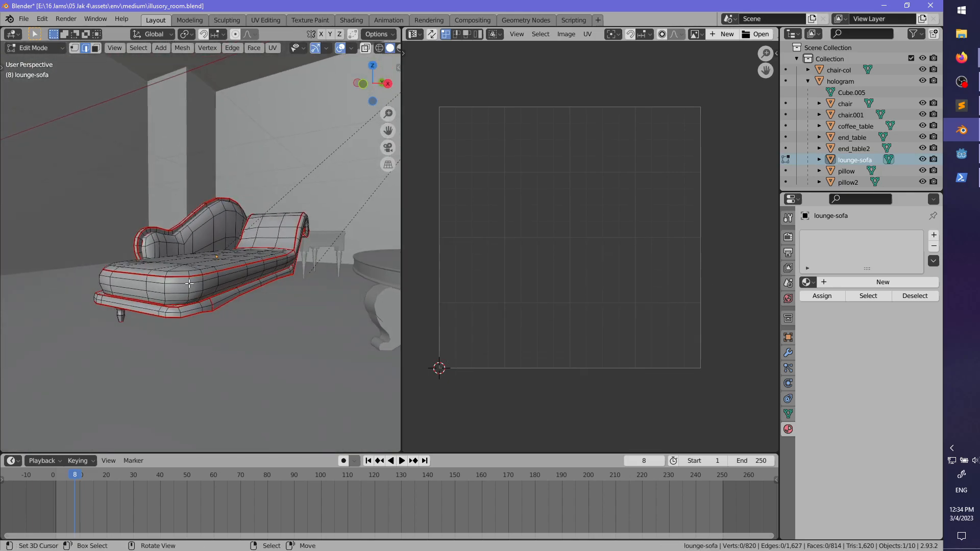
key("a")
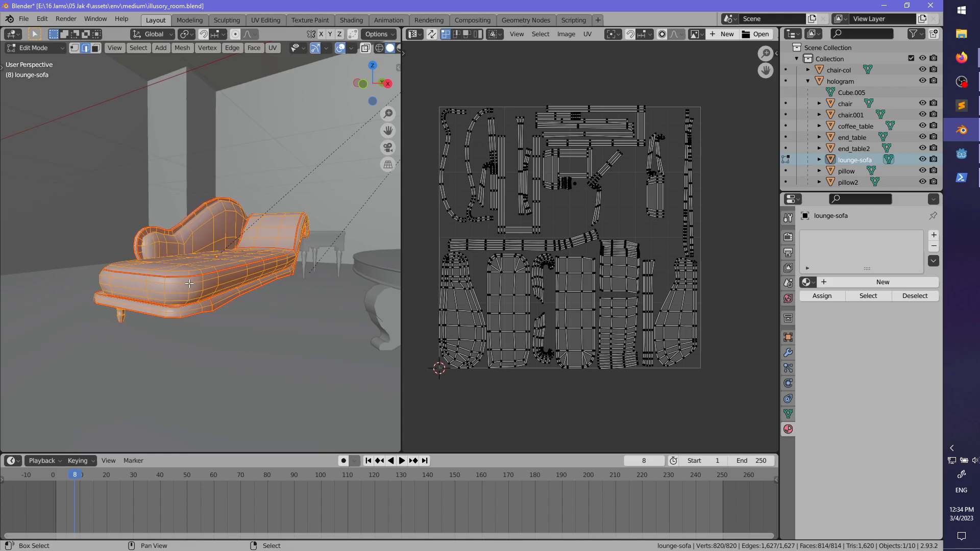
key("shift+l")
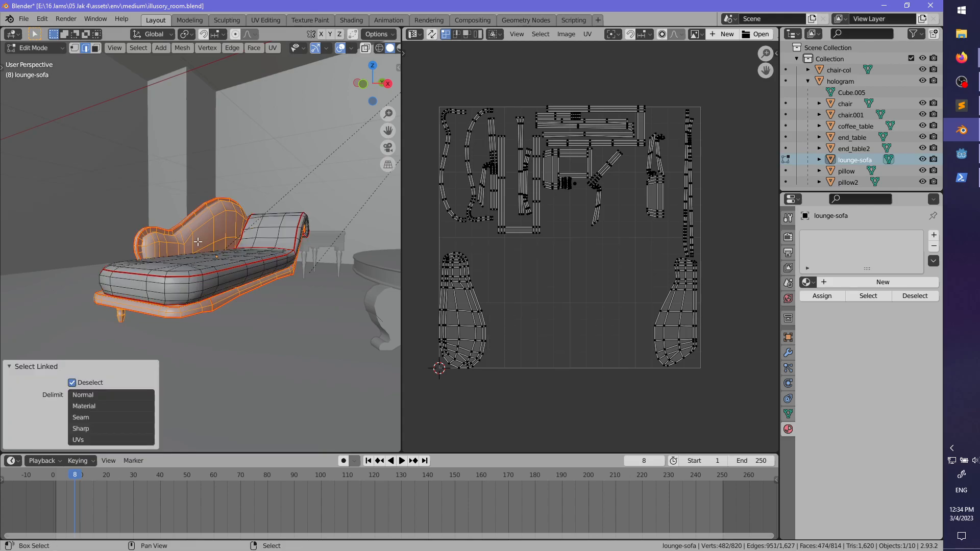
key("shift+l")
middle_click_drag(188, 248, 267, 271)
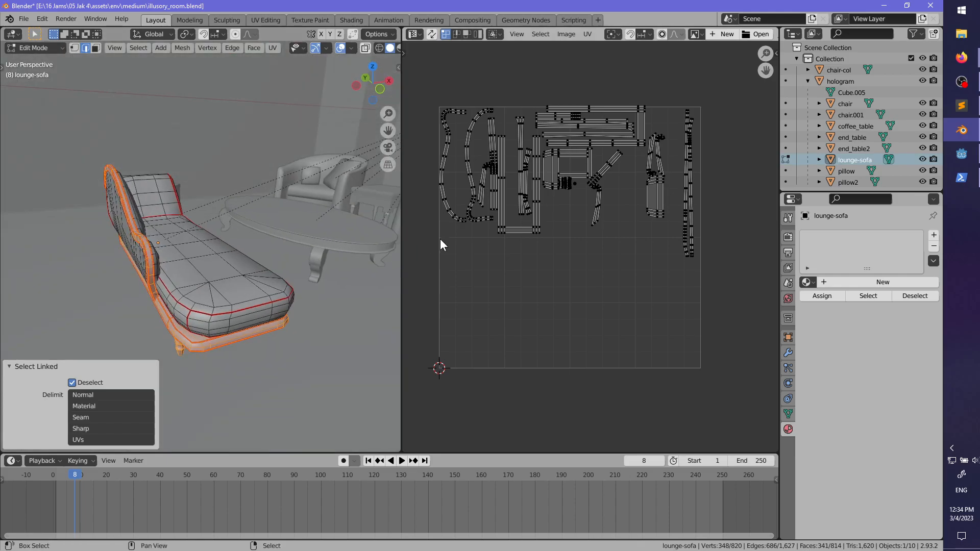
middle_click_drag(546, 234, 535, 283)
scroll(596, 257, "up", 2)
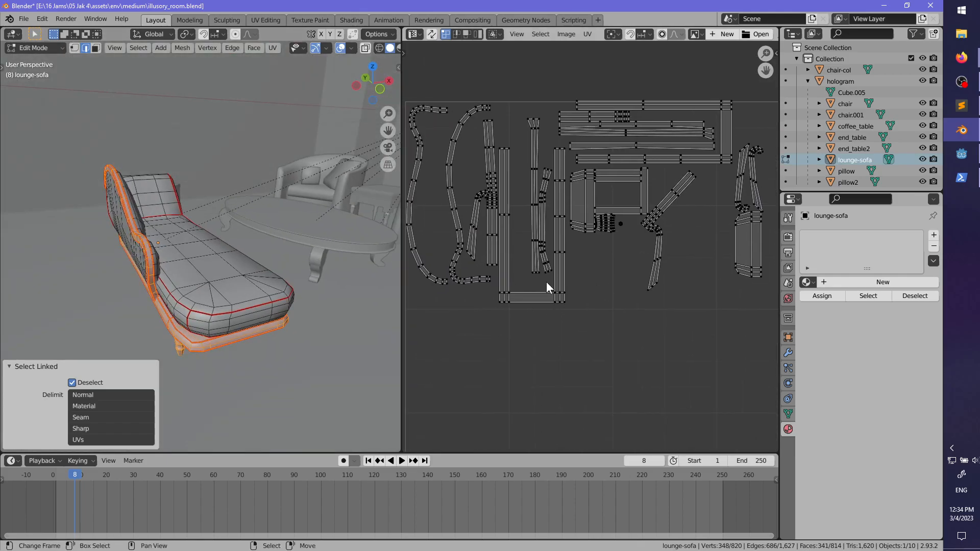
key("l")
key("r")
left_click(437, 277, "ctrl")
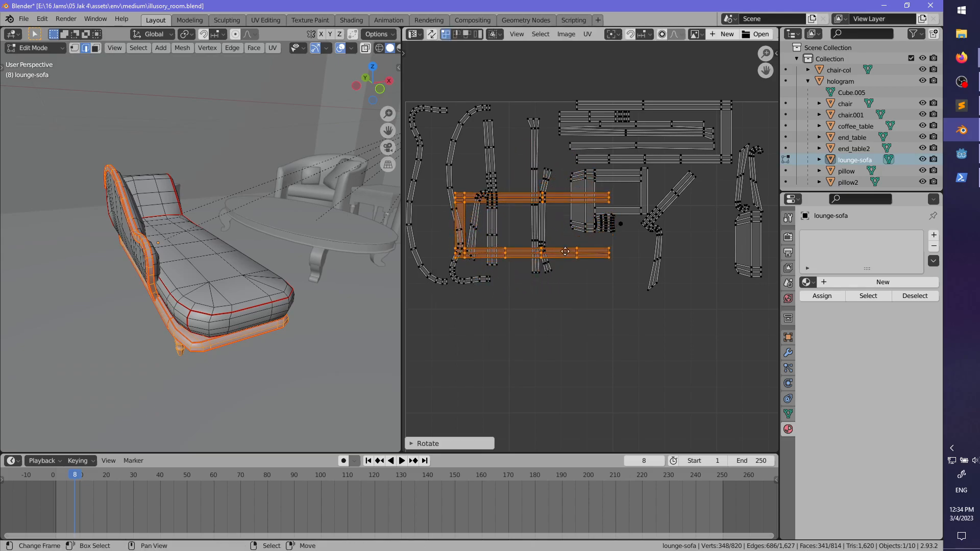
key("g")
right_click(629, 341)
key("ctrl+z")
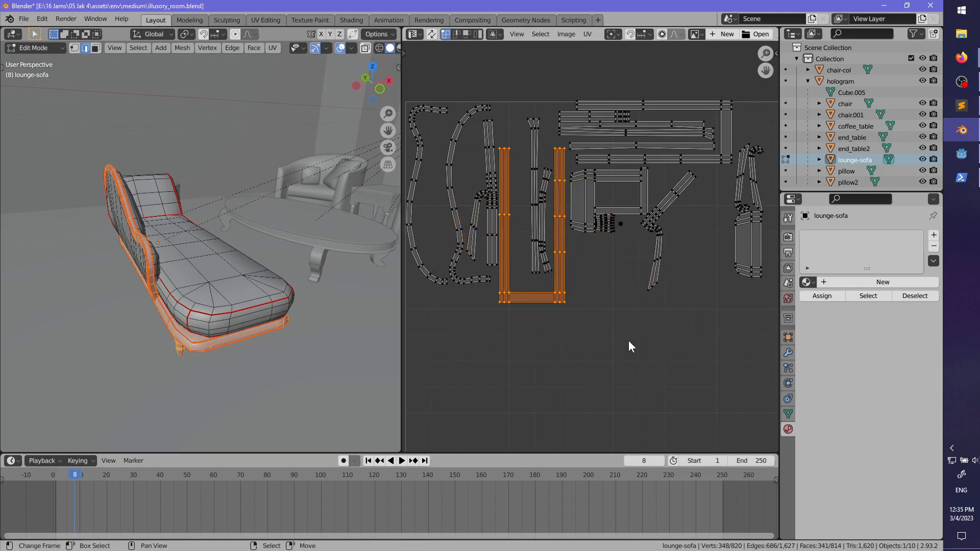
- Rotate the U-shaped frame UV island by 90 degrees and move it into the empty area below the other frame islands
type("r90")
key("Return")
key("g")
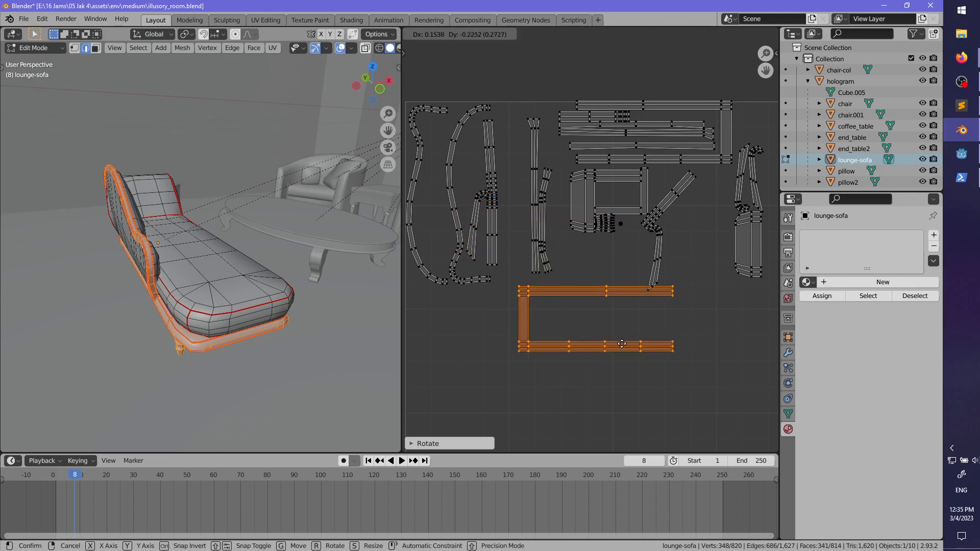
left_click(603, 351)
- Rotate the forked strip UV island beside the curvy outlines by 90 degrees and move it between the U-shaped island's arms
middle_click_drag(645, 336, 607, 320)
scroll(626, 330, "down", 2)
scroll(603, 317, "up", 2)
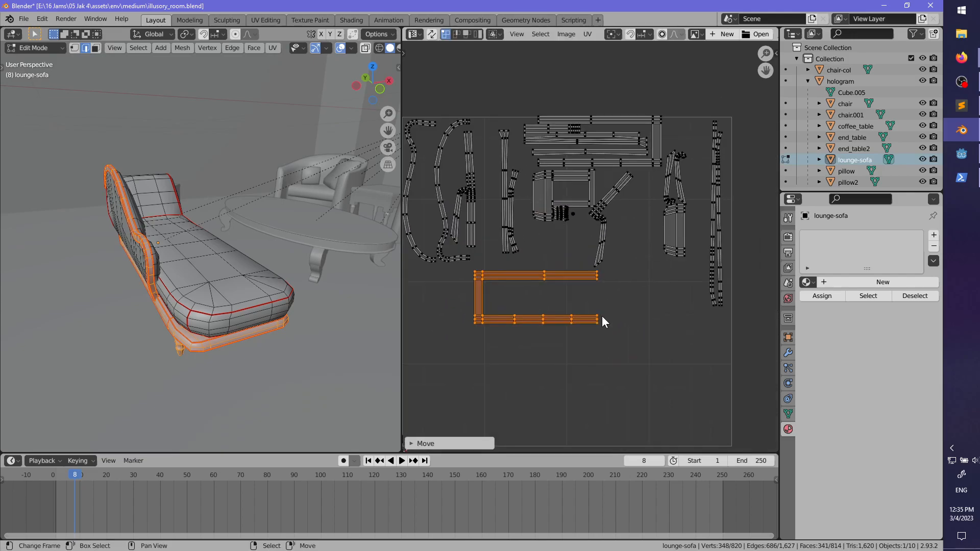
key("alt+a")
middle_click_drag(495, 262, 537, 264)
type("l")
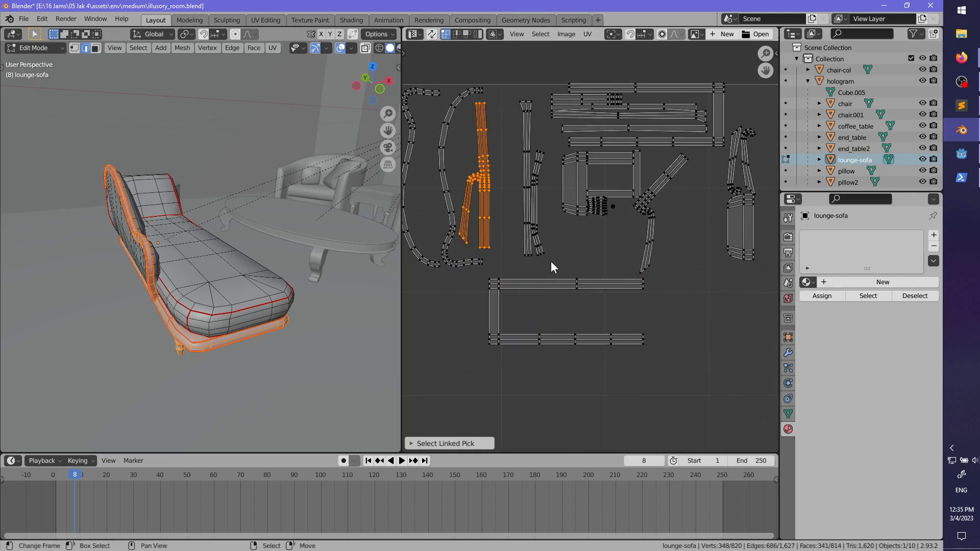
type("r90")
key("Return")
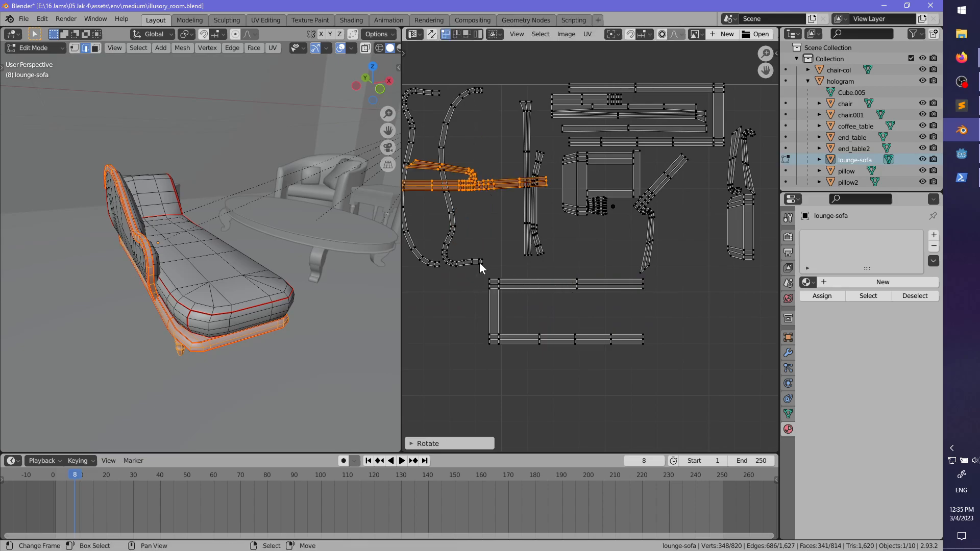
key("g")
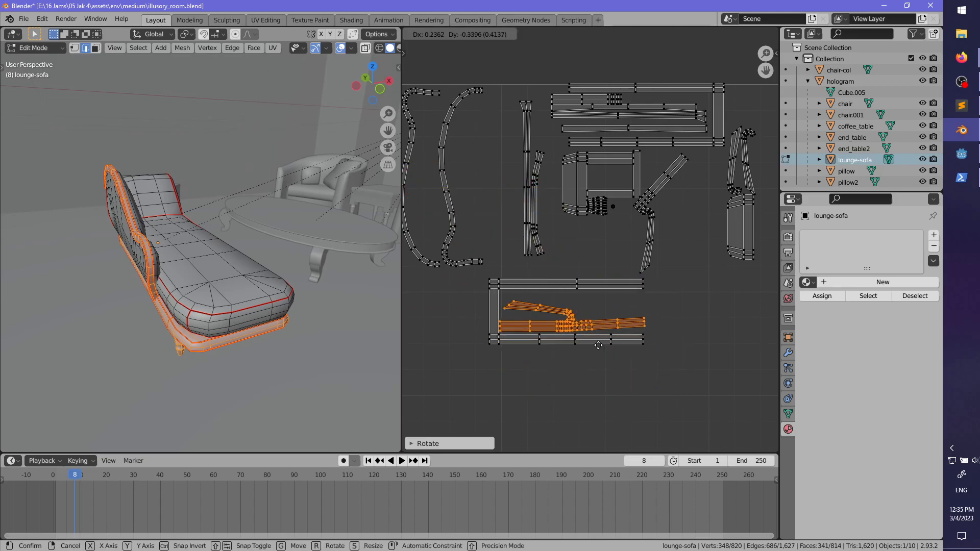
left_click(603, 345)
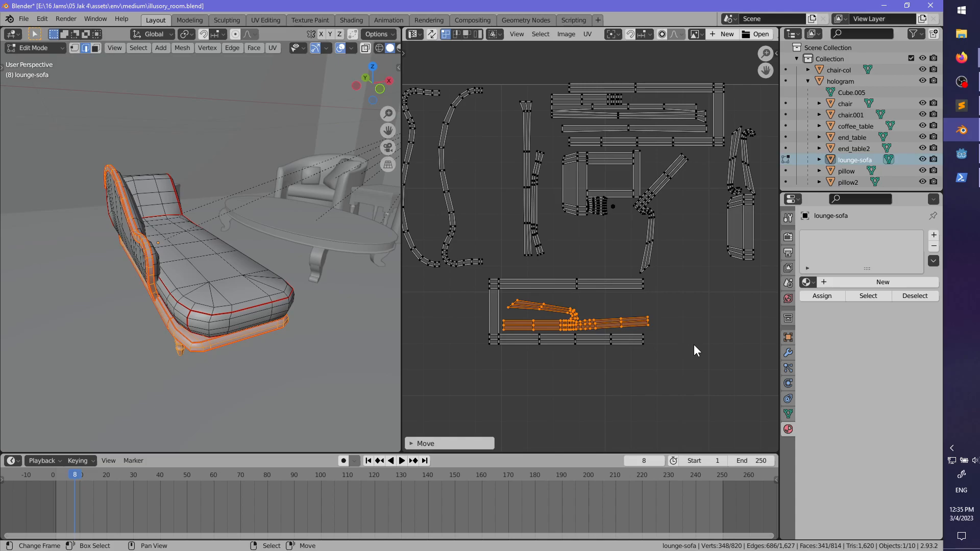
- Rotate the forked strip UV island slightly until its long strip runs parallel to the U shape's lower arm
key("r")
left_click(692, 350)
key("g")
left_click(692, 351)
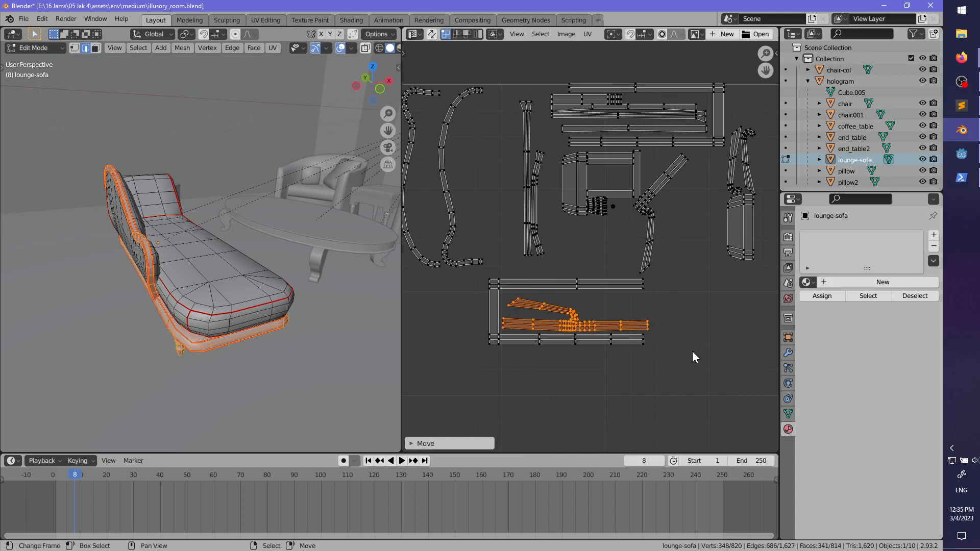
- Rotate the slightly bowed narrow strip UV island by 90 degrees and move it to the U-shaped island
middle_click_drag(657, 345, 635, 343)
key("alt+a")
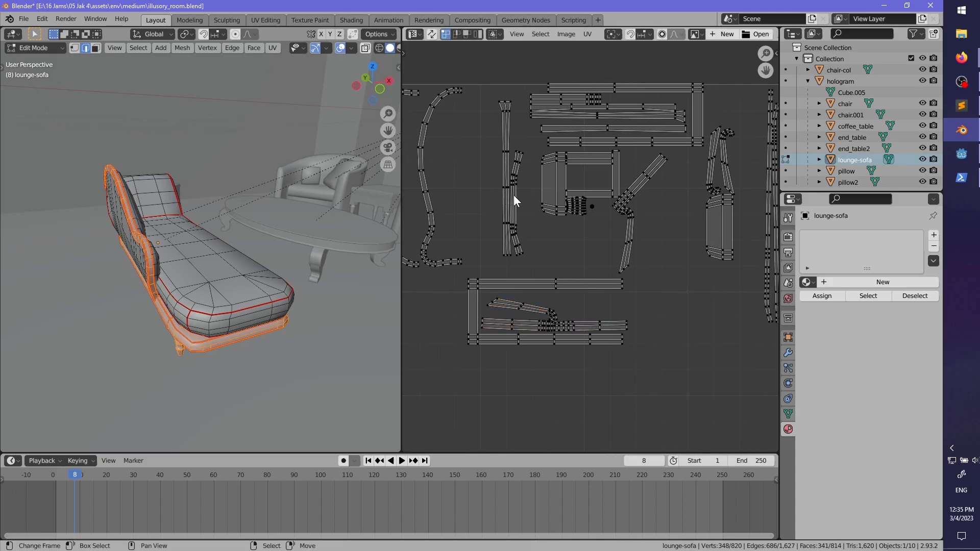
key("l")
key("r")
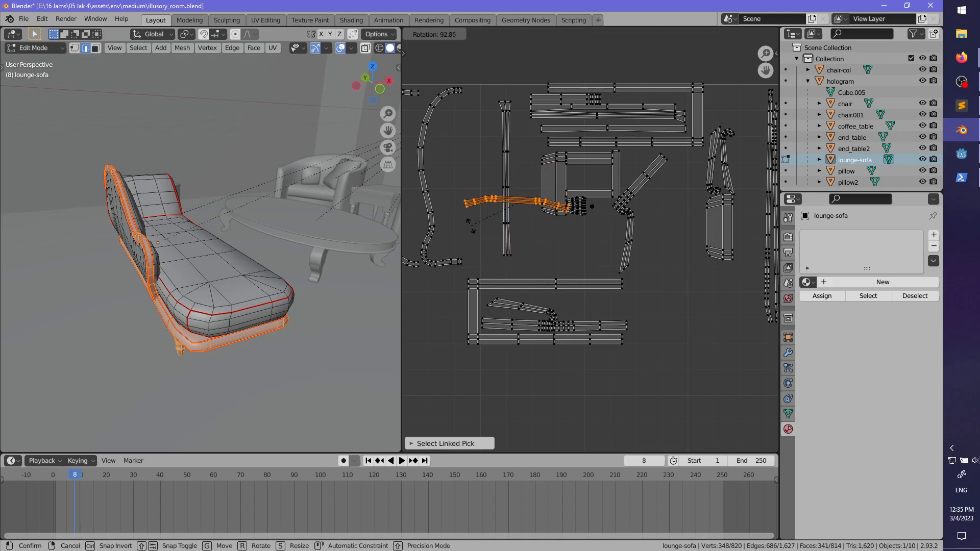
right_click(477, 229)
type("r90")
key("Return")
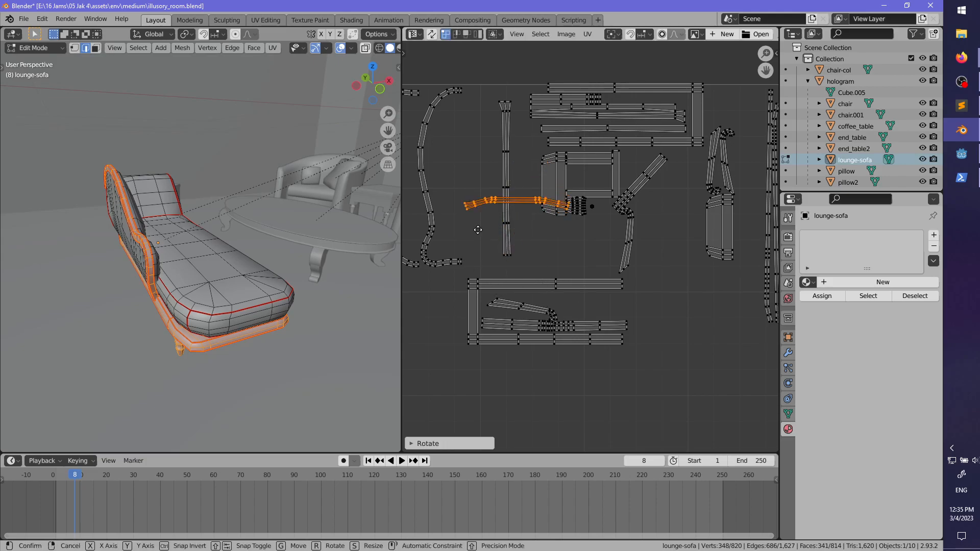
key("g")
left_click(571, 335)
- Rotate the bowed strip UV island by 180 degrees and fit it between the U-shaped island's arms, just below the upper arm
type("r")
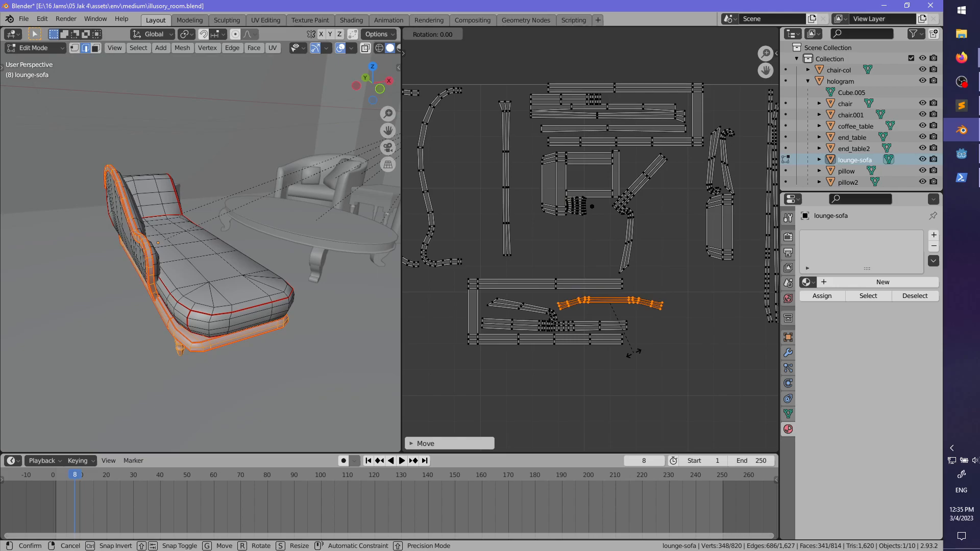
type("180")
key("Return")
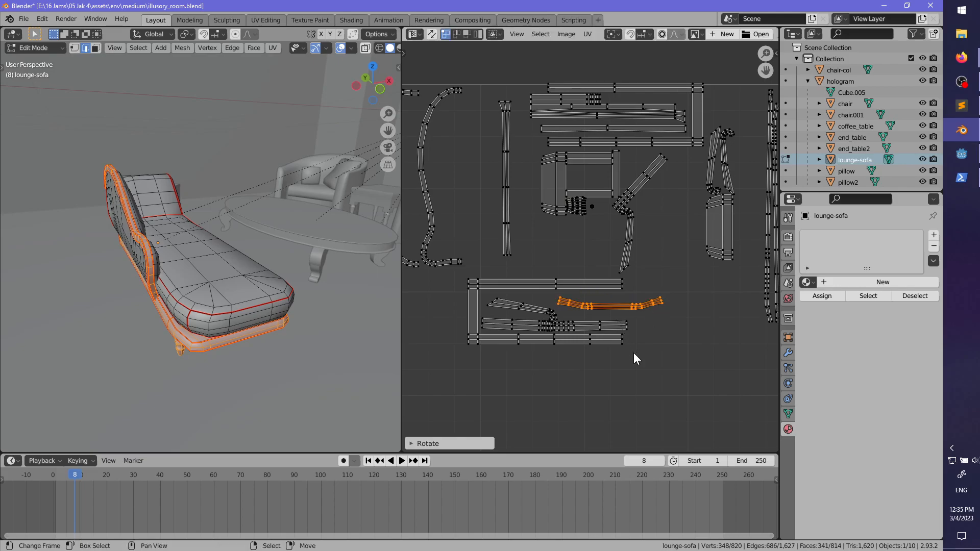
key("g")
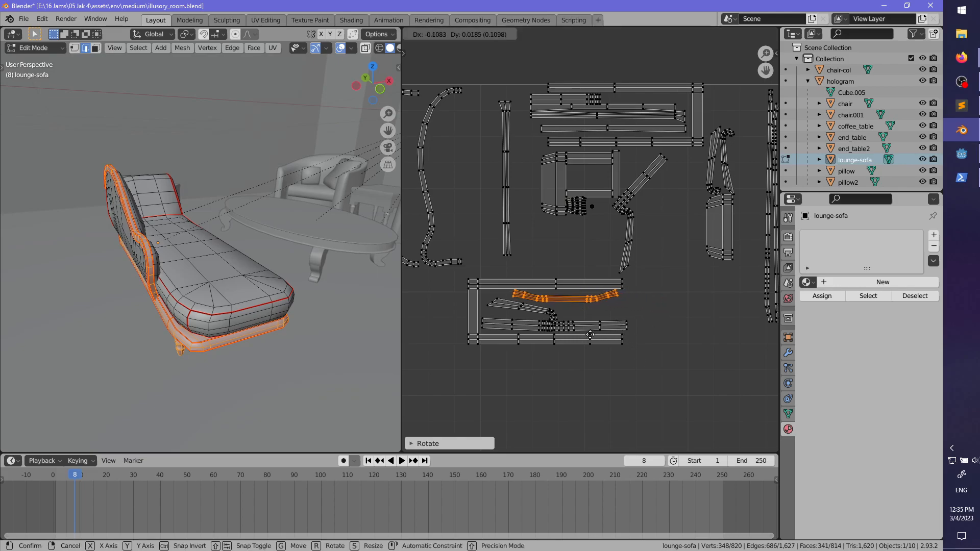
left_click(589, 335)
middle_click_drag(649, 317, 592, 338)
key("alt+a")
middle_click_drag(613, 293, 648, 299)
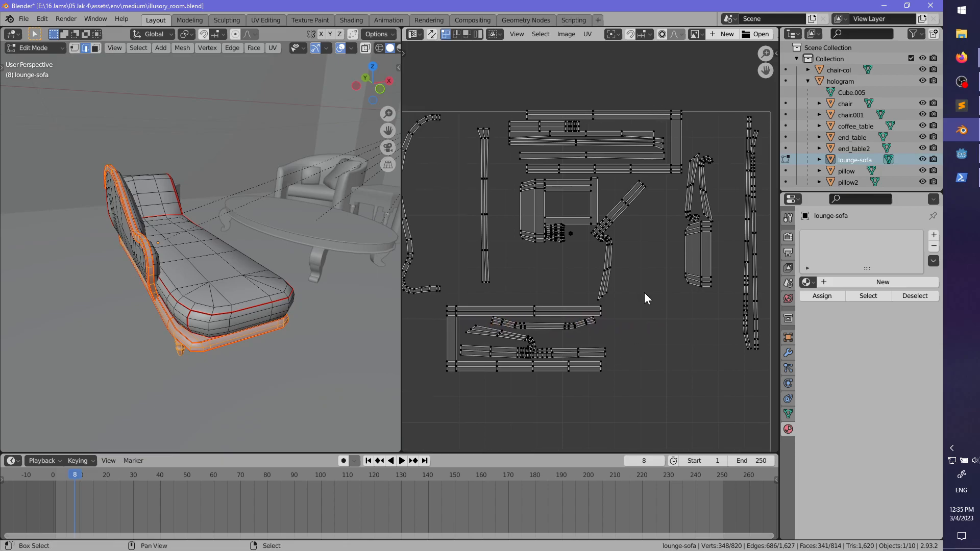
- Turn both curvy outline UV islands to lie roughly horizontally and move them into the empty area beside the U-shaped island
middle_click_drag(562, 276, 671, 307)
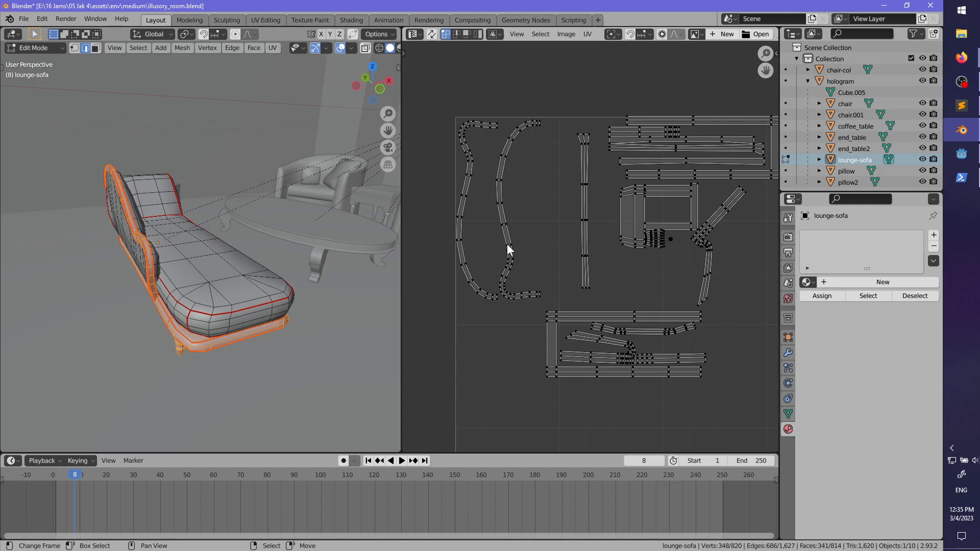
key("l")
key("l")
key("g")
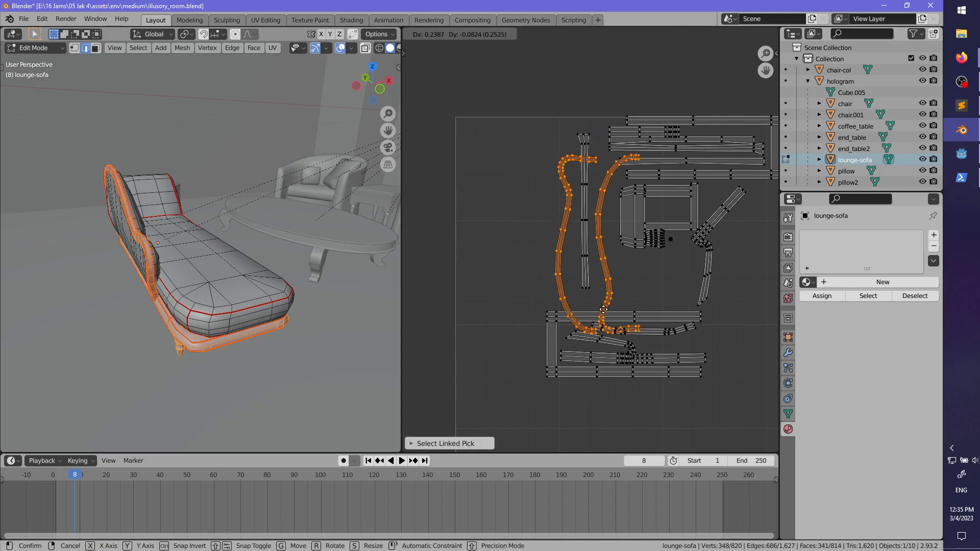
left_click(680, 365)
key("r")
left_click(729, 321)
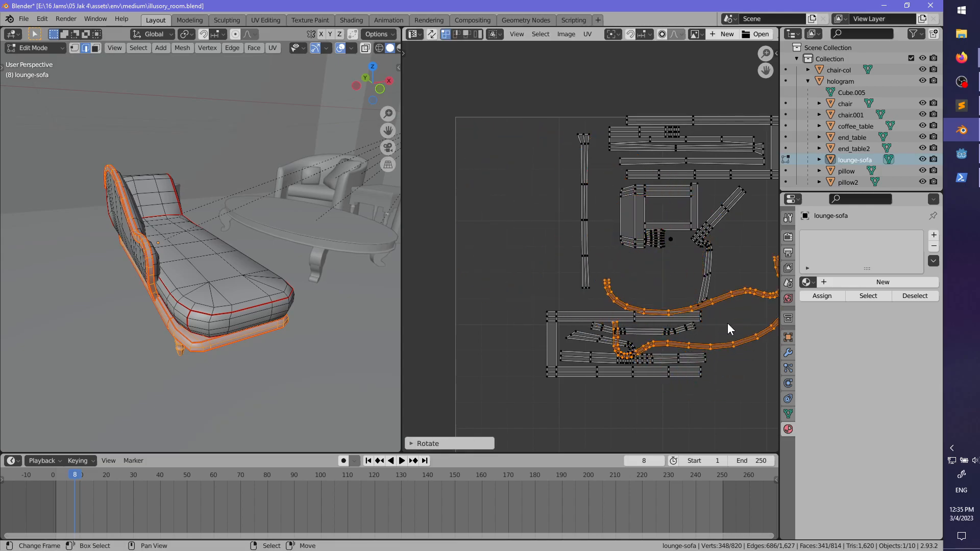
middle_click_drag(729, 321, 516, 289)
key("g")
left_click(564, 312)
key("g")
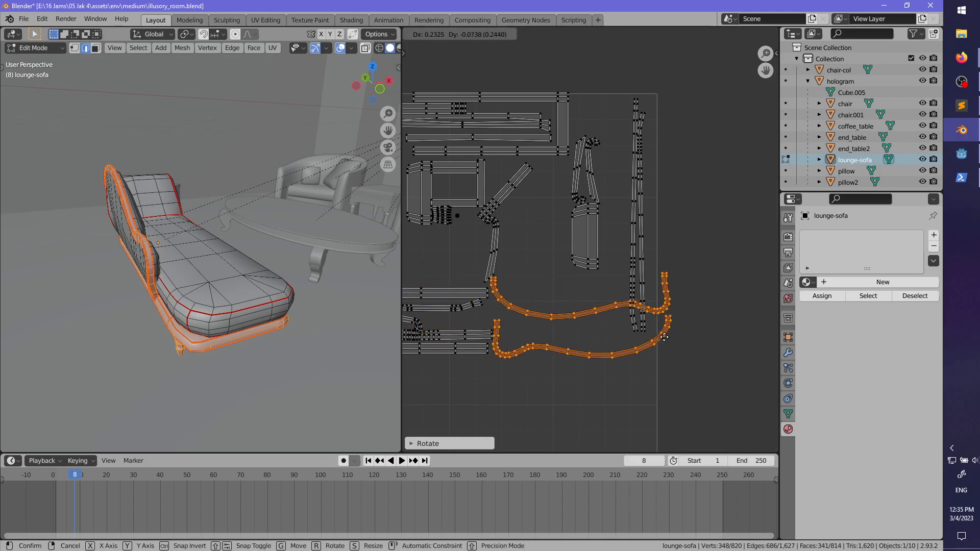
left_click(679, 321)
- Limit the face selection to the curved backrest trim's broad faces with the lower end face active, and mark their edges as seams
middle_click_drag(118, 262, 198, 229)
scroll(198, 229, "up", 3)
scroll(256, 282, "up", 2)
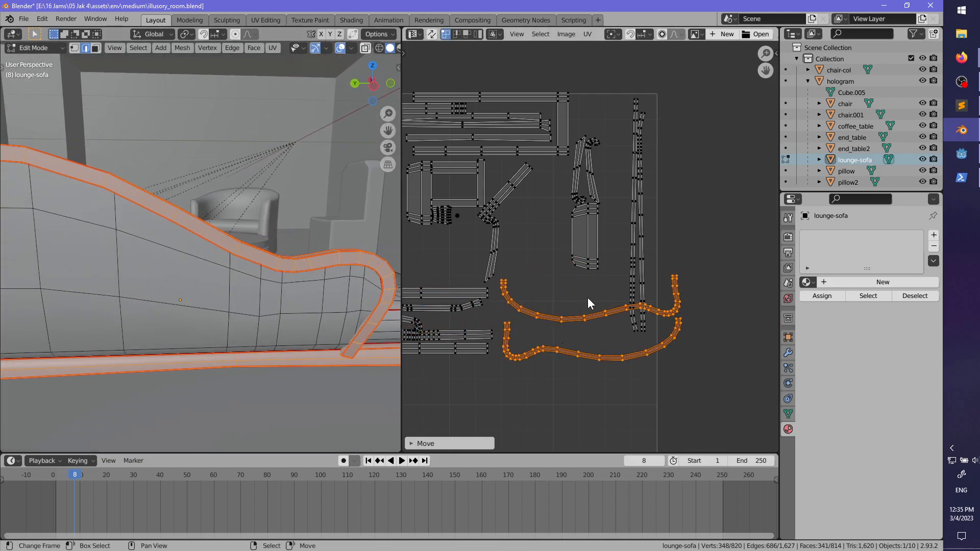
scroll(580, 319, "down", 3)
middle_click_drag(595, 323, 620, 330)
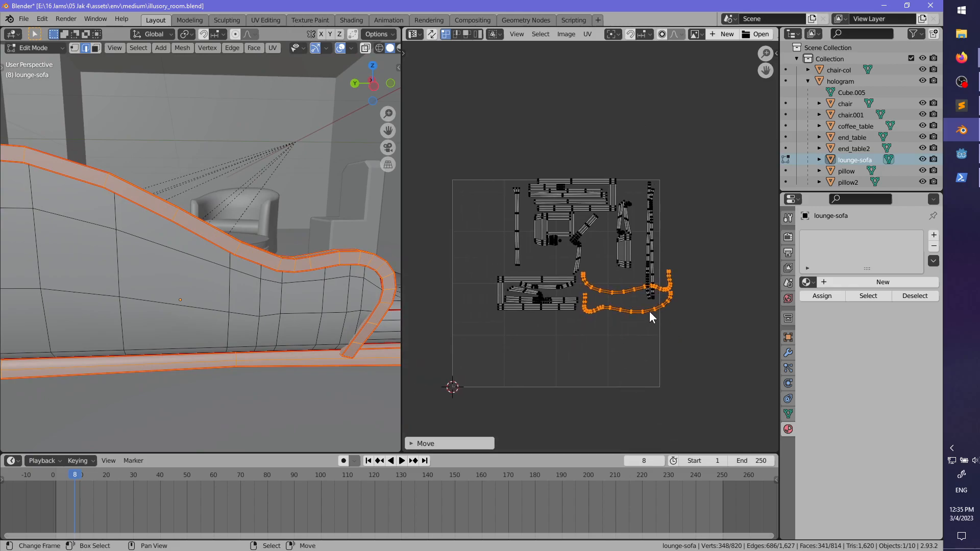
middle_click_drag(296, 250, 350, 295)
left_click(96, 48)
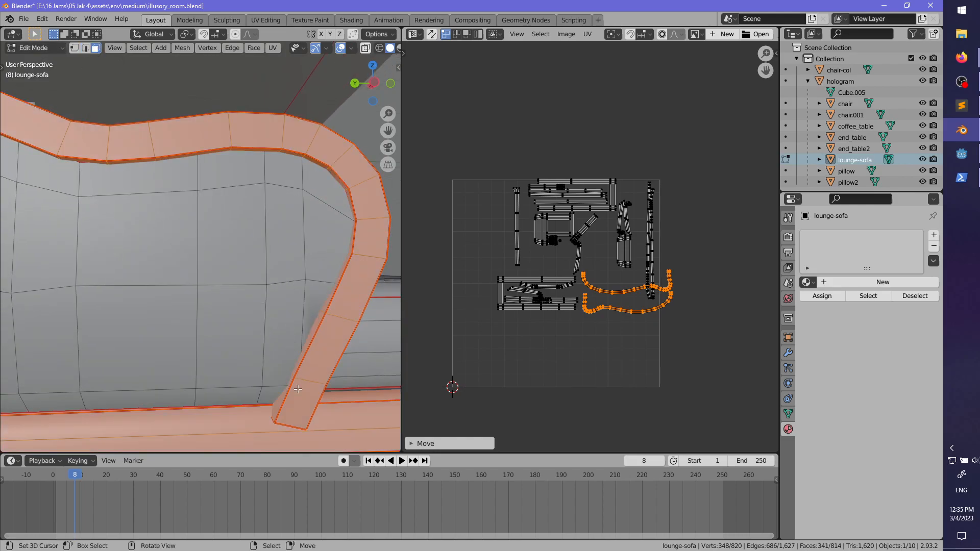
left_click(300, 408)
left_click(309, 381, "alt")
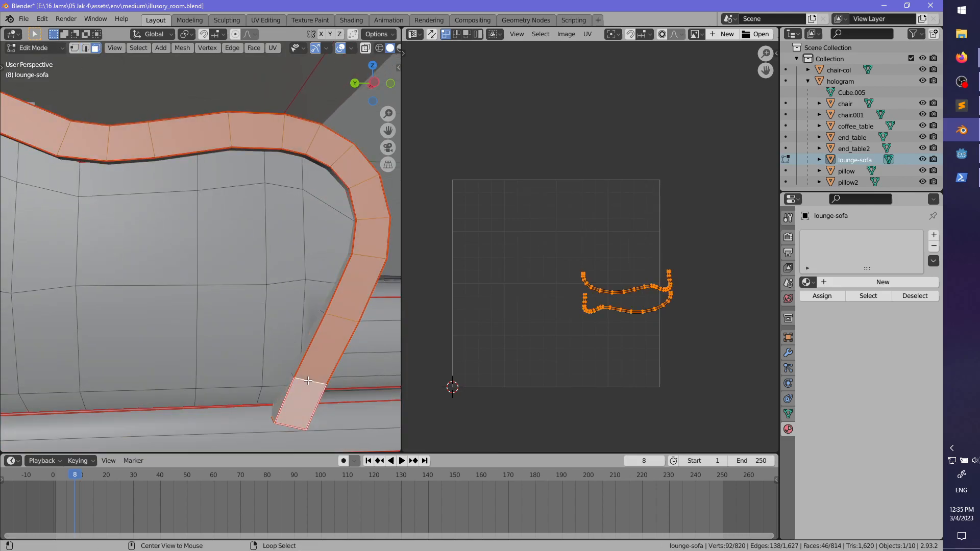
key("ctrl+e")
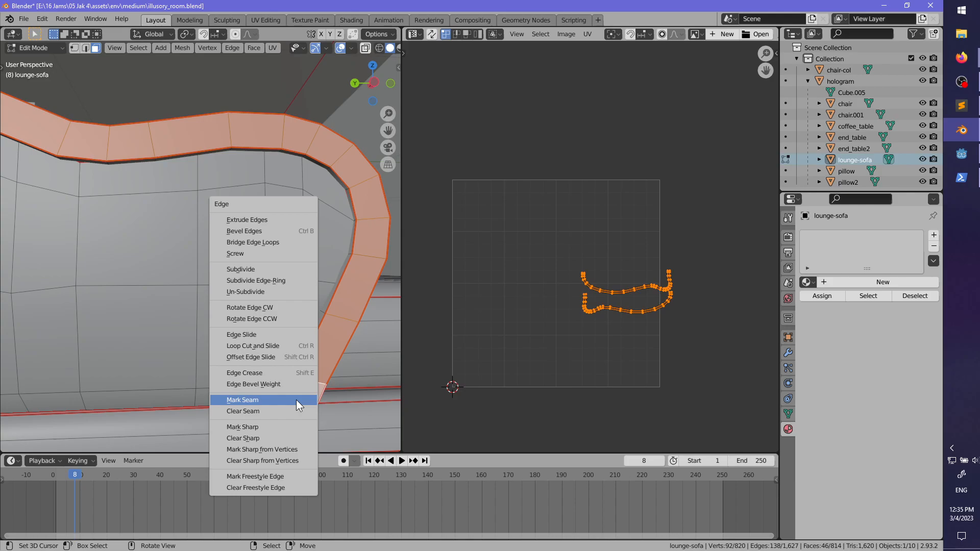
left_click(296, 399)
- Mark a seam on the edge at the underside of the curved trim's far end
middle_click_drag(295, 399, 184, 278)
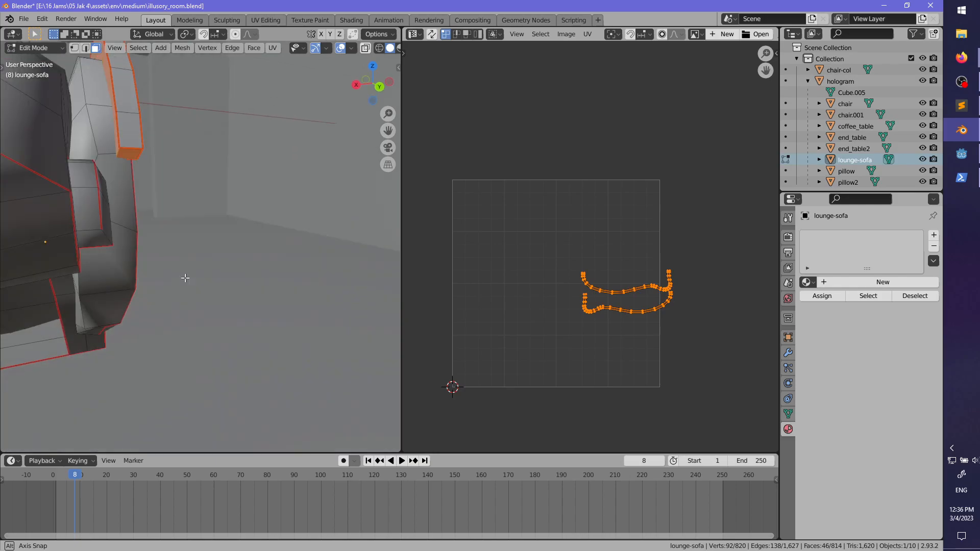
left_click(133, 155)
key("ctrl+e")
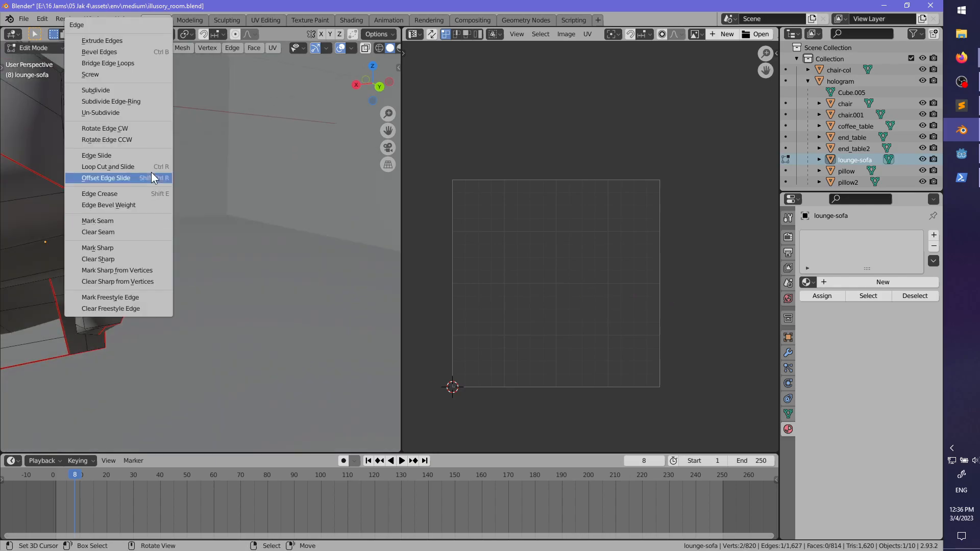
left_click(130, 221)
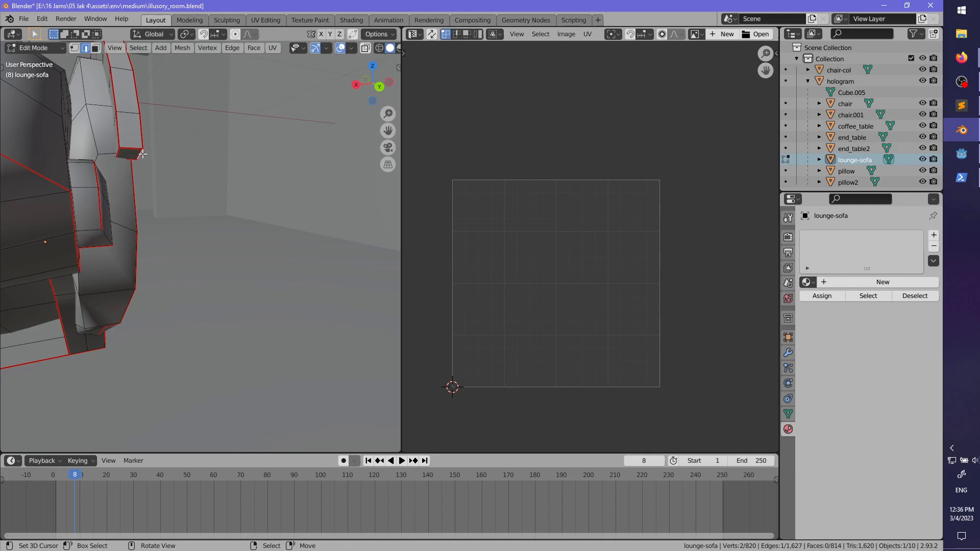
- Mark a seam at the opposite end of the curved trim, using X-ray display to reach it
scroll(253, 199, "down", 4)
middle_click_drag(253, 200, 225, 179)
middle_click_drag(225, 178, 178, 199, "shift")
middle_click_drag(179, 245, 199, 204)
middle_click_drag(199, 256, 133, 306, "shift")
middle_click(140, 303, "alt")
scroll(168, 306, "up", 4)
key("alt+z")
key("ctrl+e")
left_click(156, 274)
- Turn X-ray off and select the entire linked curved trim, with the outer face at its lower end as the active face
scroll(153, 286, "down", 4)
middle_click_drag(169, 266, 199, 304)
key("alt+a")
mouse_move(223, 228)
middle_mouse_down()
mouse_move(286, 319)
mouse_move(288, 276)
mouse_move(286, 287)
mouse_move(216, 288)
mouse_move(265, 285)
mouse_move(226, 288)
middle_mouse_up()
key("alt+z")
left_click(280, 272)
key("ctrl+l")
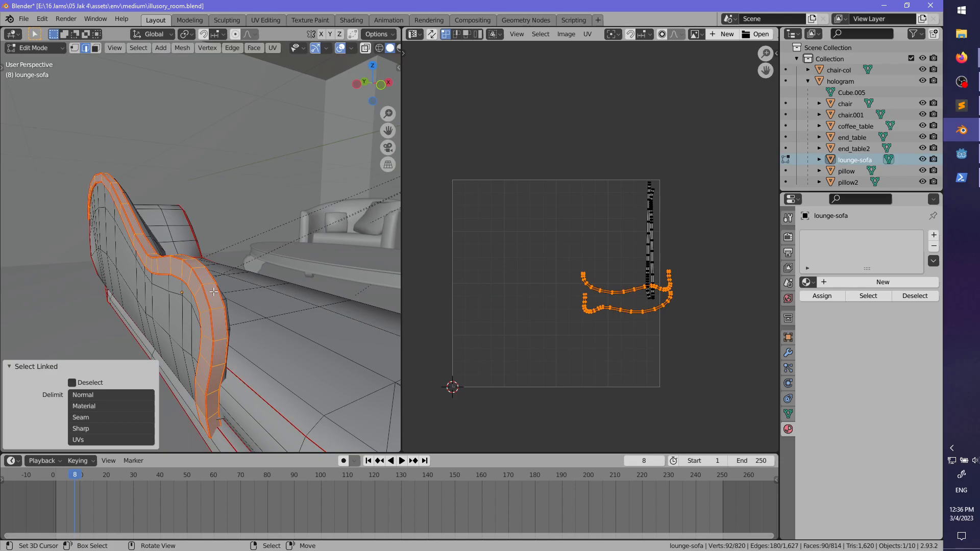
left_click(95, 49)
middle_click_drag(214, 306, 264, 390)
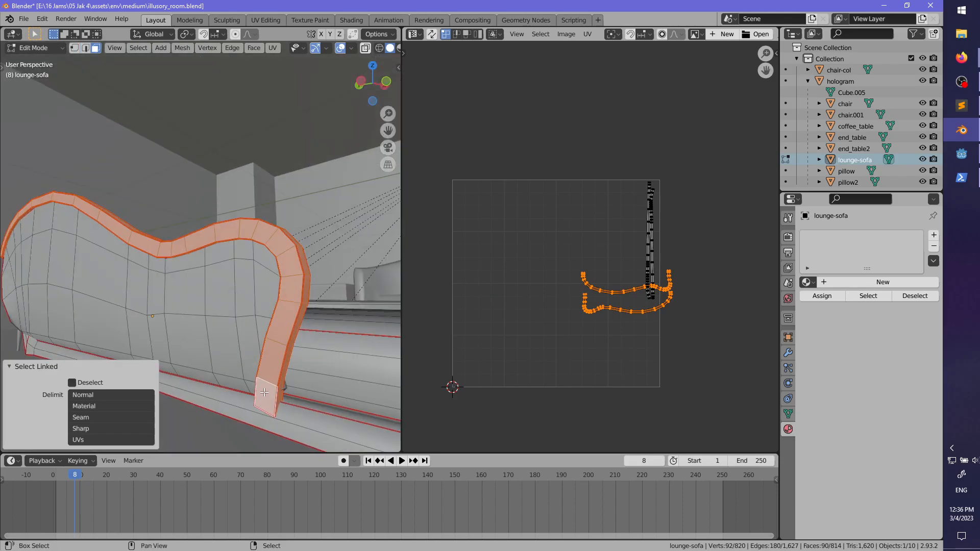
key("ctrl+e")
key("u")
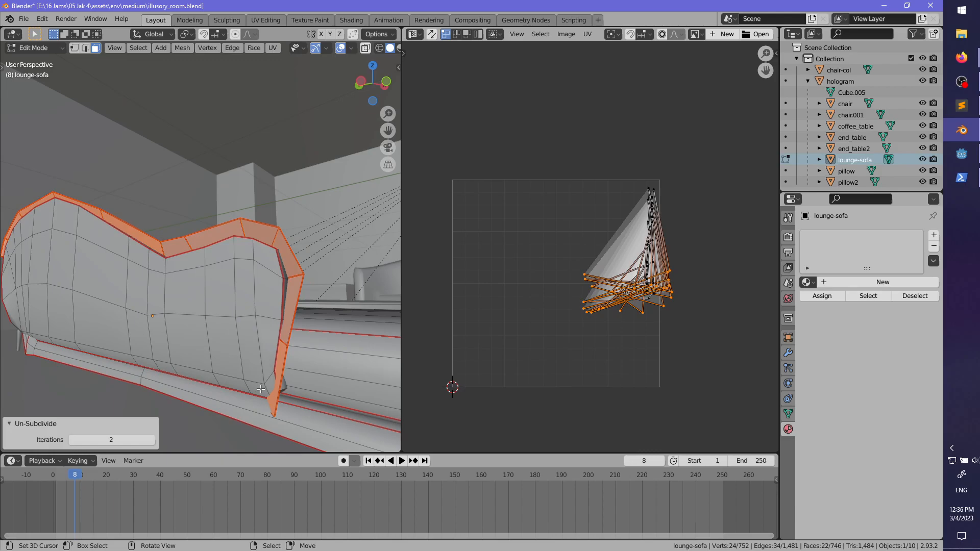
key("ctrl+z")
- Straighten the trim's outer broad-face UV island with Follow Active Quads, using Length Average as the edge length mode
key("u")
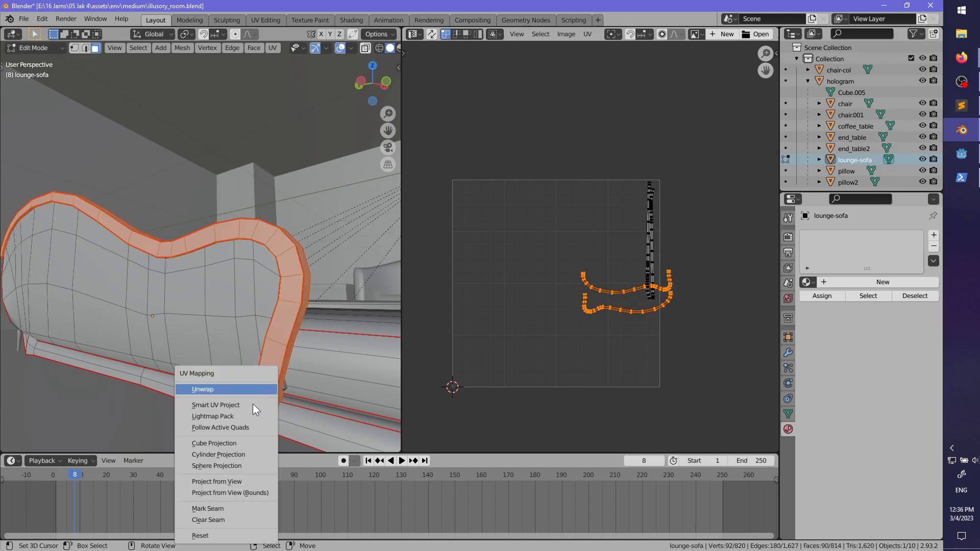
left_click(226, 427)
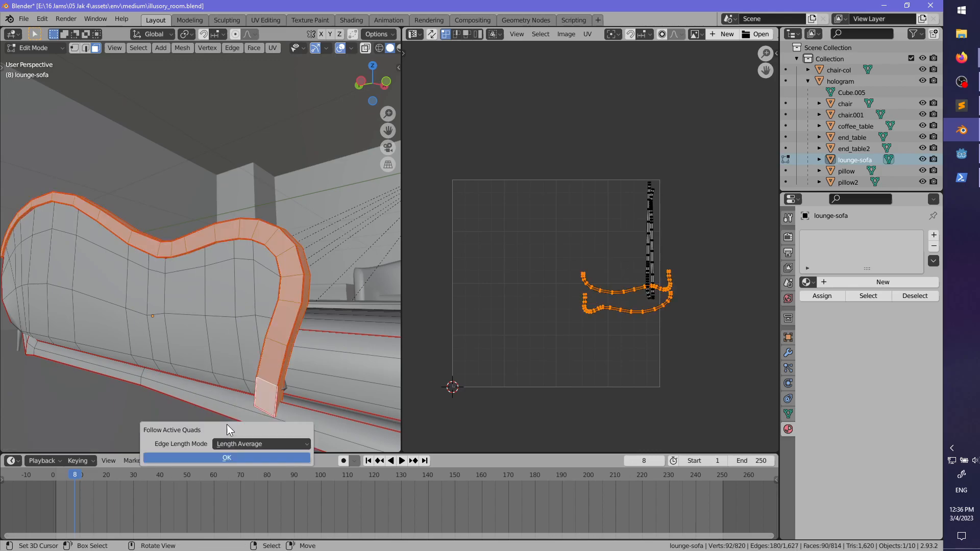
left_click(228, 458)
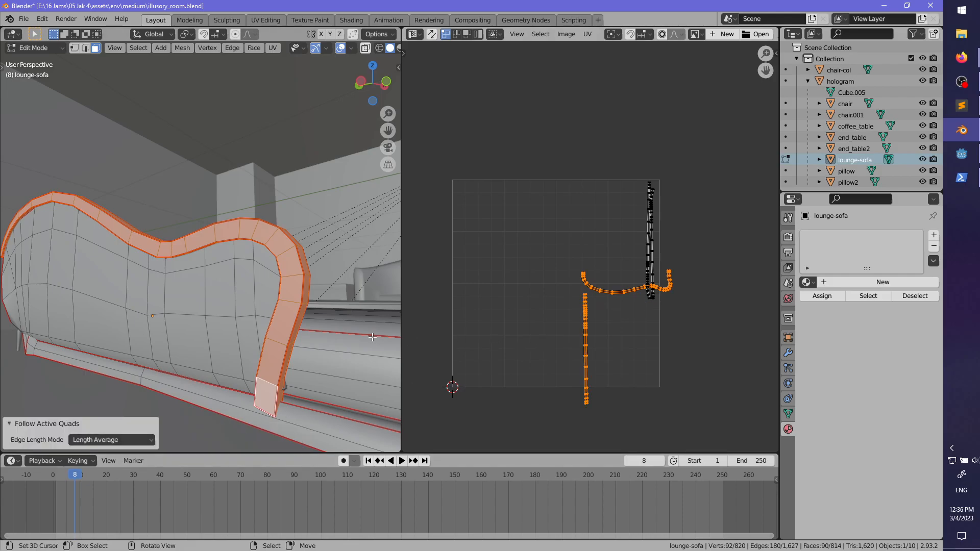
- Try to straighten the trim's narrow side strip with Follow Active Quads, taking the side face at the lower end as active
middle_click_drag(189, 369, 189, 369)
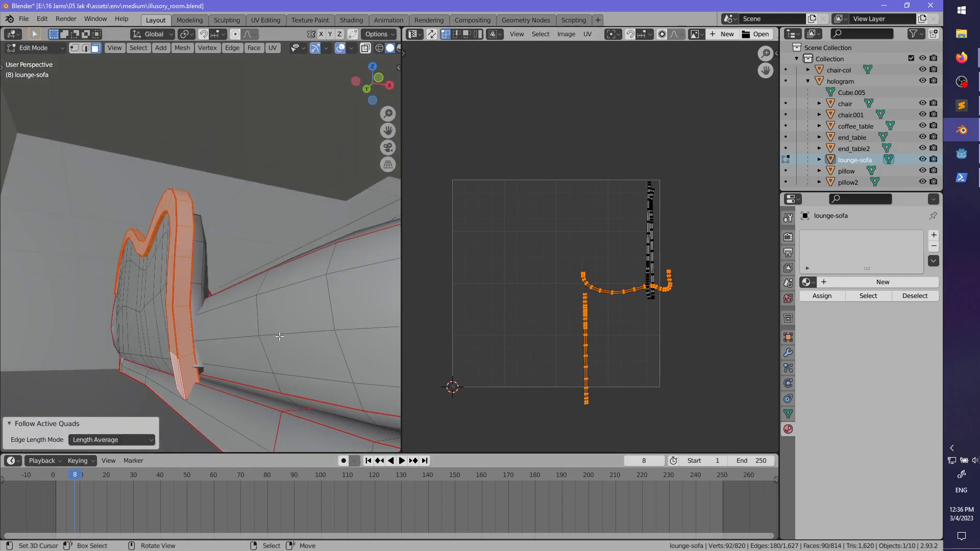
key("u")
left_click(187, 369)
left_click(190, 401)
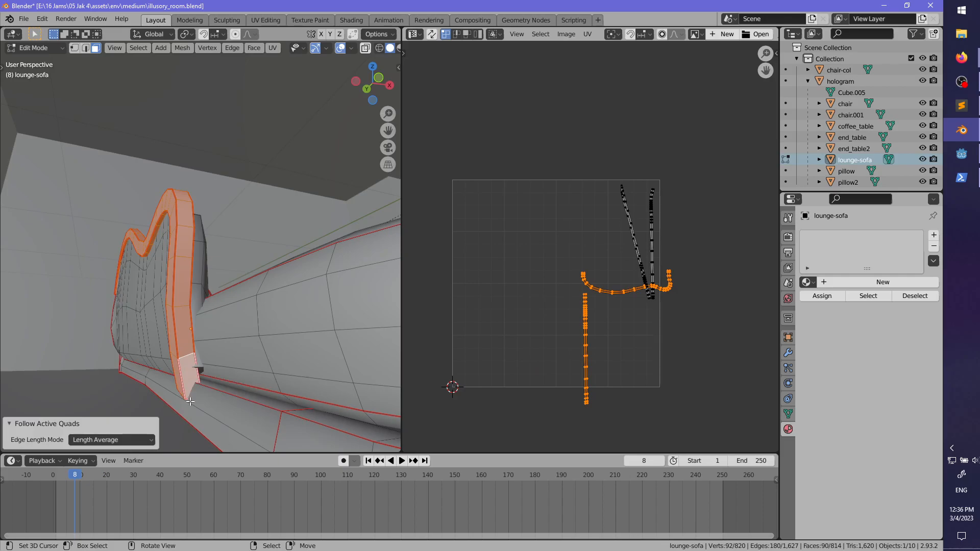
scroll(645, 299, "up", 5)
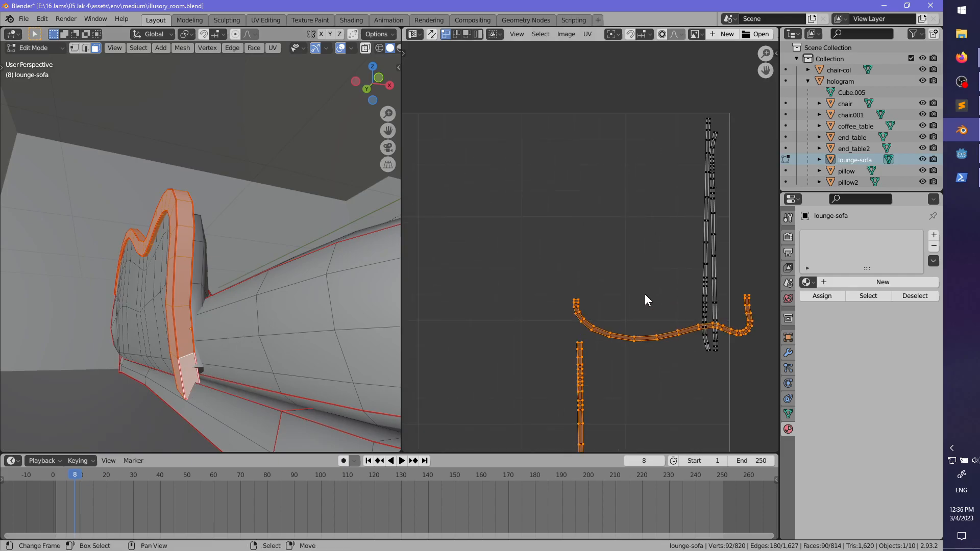
- Select the curved trim's linked geometry in edge mode and hide the rest of the sofa mesh
middle_click_drag(245, 159, 233, 314)
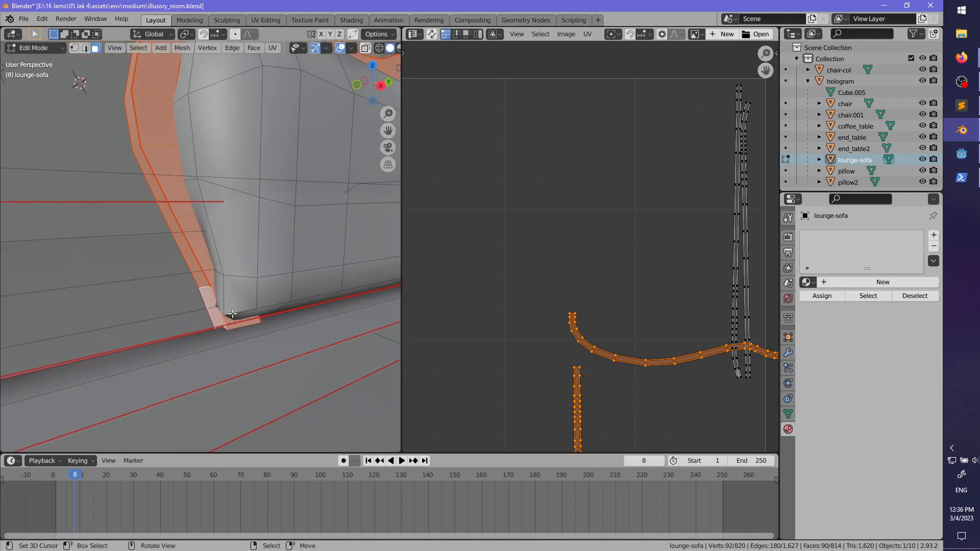
left_click(245, 321)
middle_click_drag(229, 291, 204, 276)
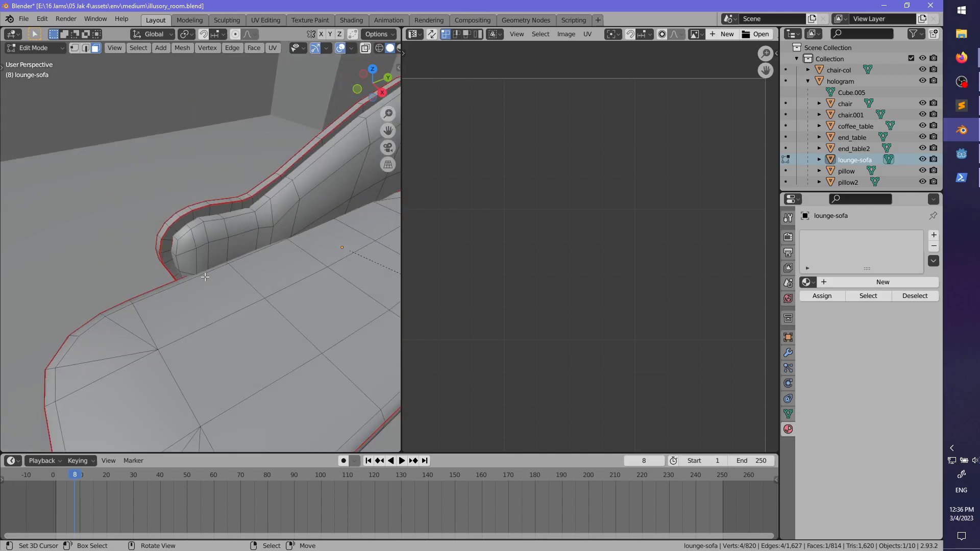
left_click(85, 47)
key("l")
key("ctrl+z")
key("l")
key("shift+h")
- Straighten the trim's inner broad-face UV island with Follow Active Quads and Length Average, taking its lower end face as active
scroll(178, 211, "up", 1)
middle_click_drag(207, 247, 193, 221)
left_click(172, 283, "shift")
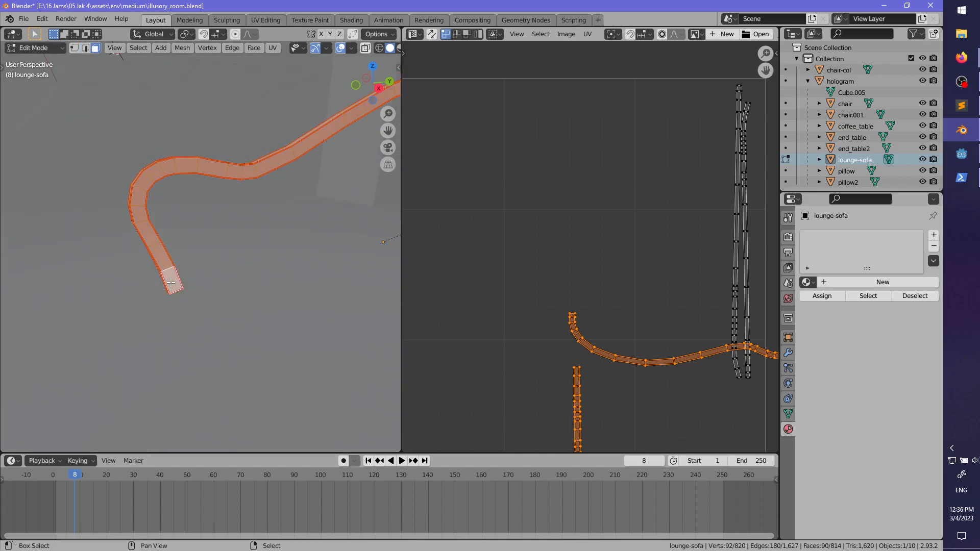
key("u")
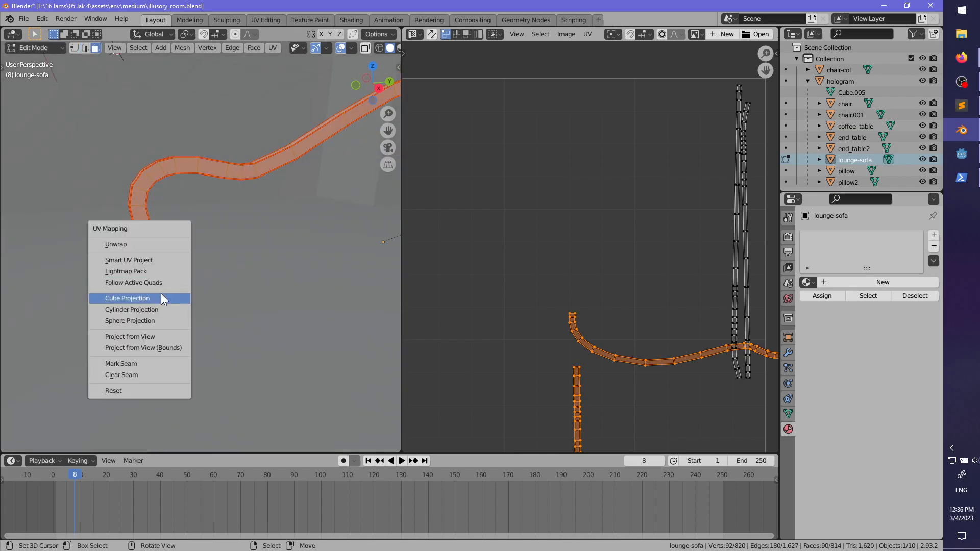
left_click(154, 284)
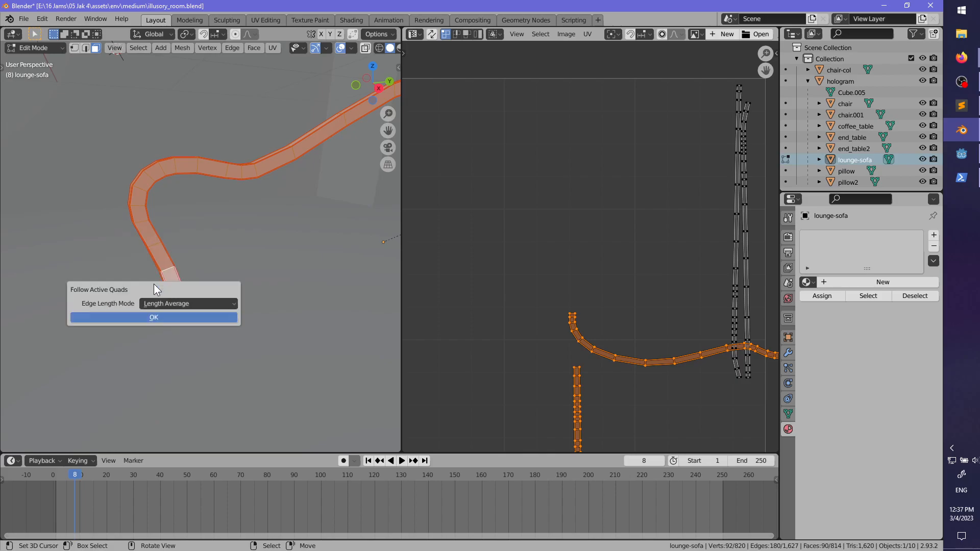
left_click(139, 319)
scroll(590, 341, "down", 3)
middle_click_drag(608, 349, 571, 295)
- Reveal the hidden sofa geometry and select the whole mesh so that all its UV islands are displayed
middle_click_drag(215, 256, 291, 262)
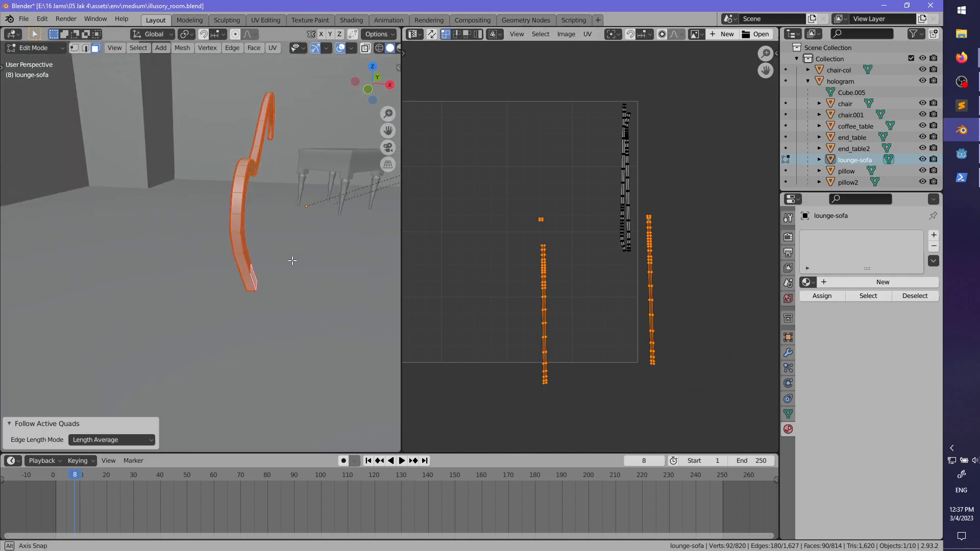
key("alt+a")
key("a")
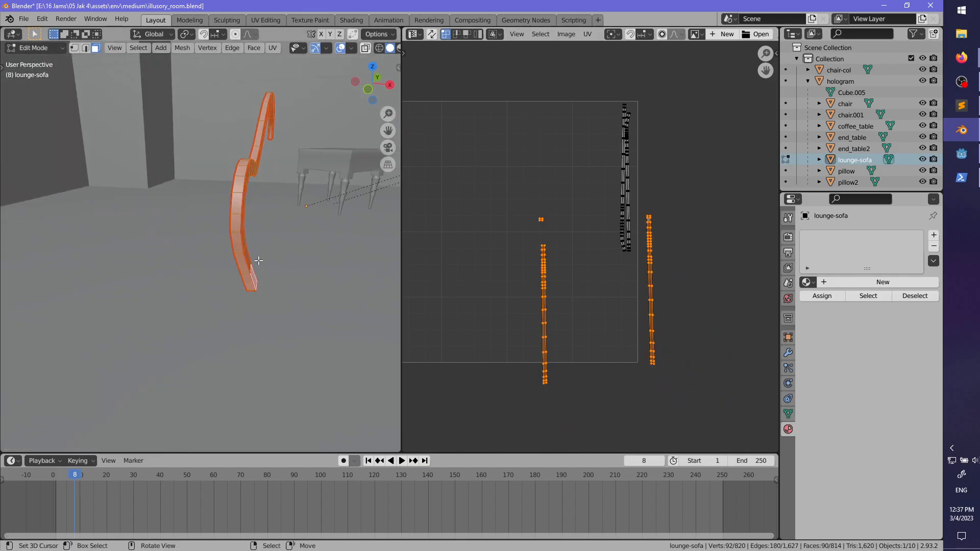
key("alt+h")
key("alt+a")
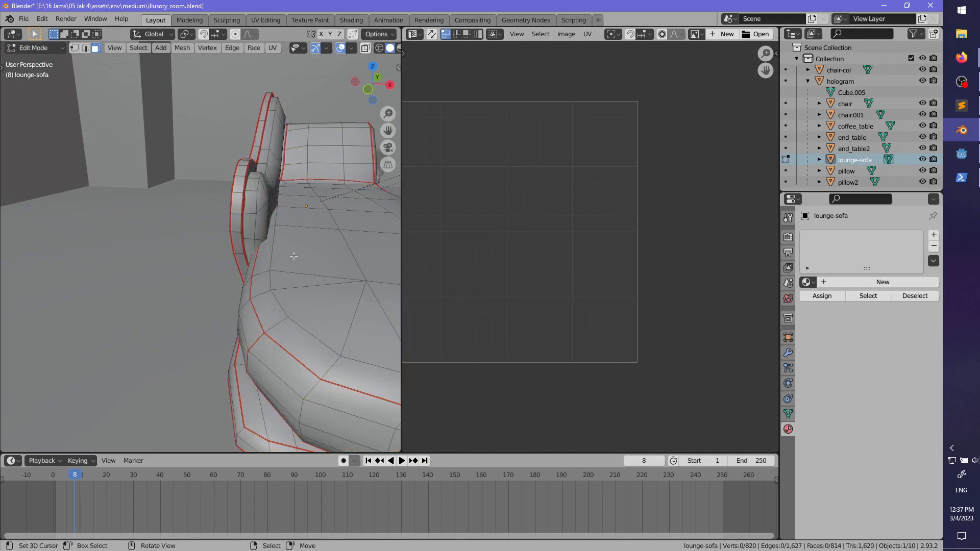
key("a")
middle_click_drag(293, 256, 269, 258)
scroll(565, 326, "up", 2)
scroll(591, 316, "down", 1)
middle_click_drag(636, 295, 709, 299)
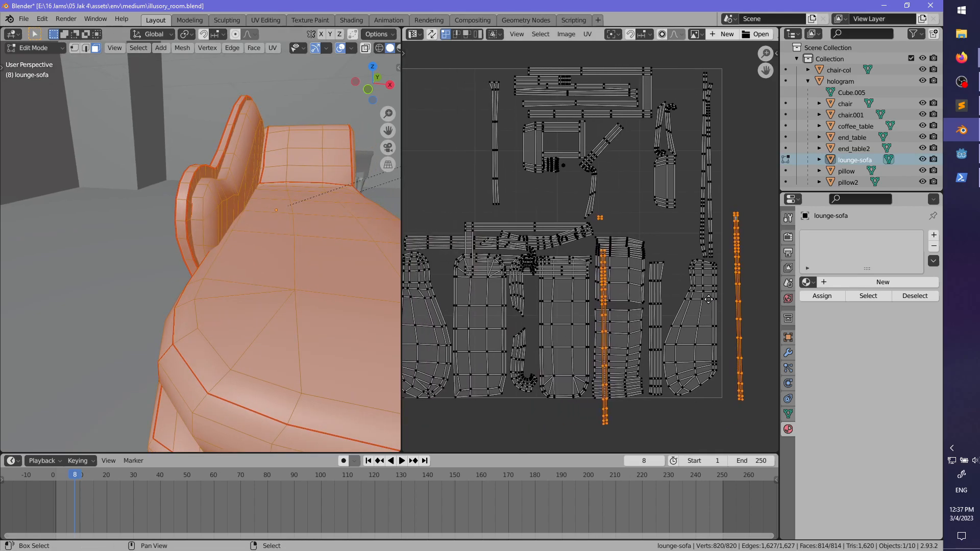
- In edge mode, deselect the linked geometry of the seat and the padded backrest, keeping the curved trim selected
scroll(290, 282, "down", 2)
left_click(86, 48)
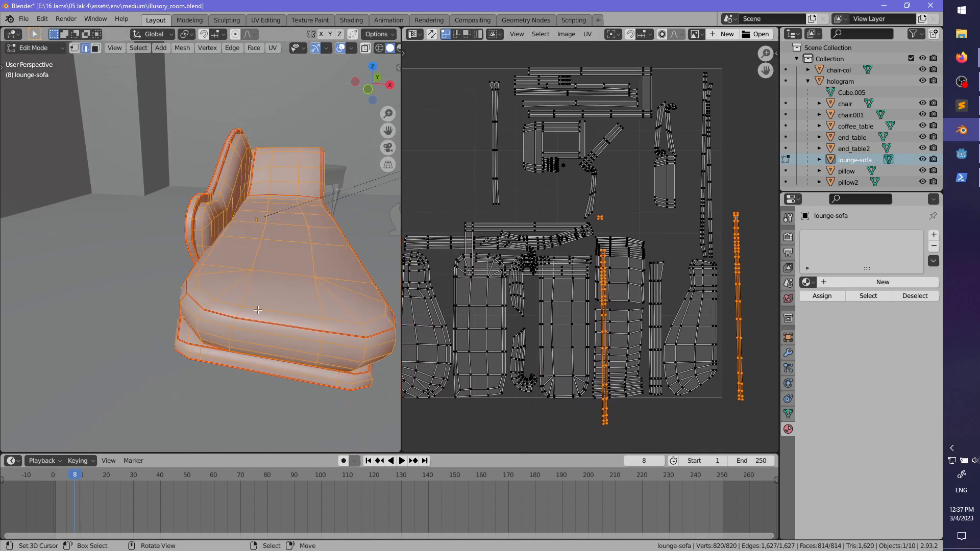
key("shift+l")
scroll(258, 309, "up", 3)
middle_click_drag(258, 309, 188, 228)
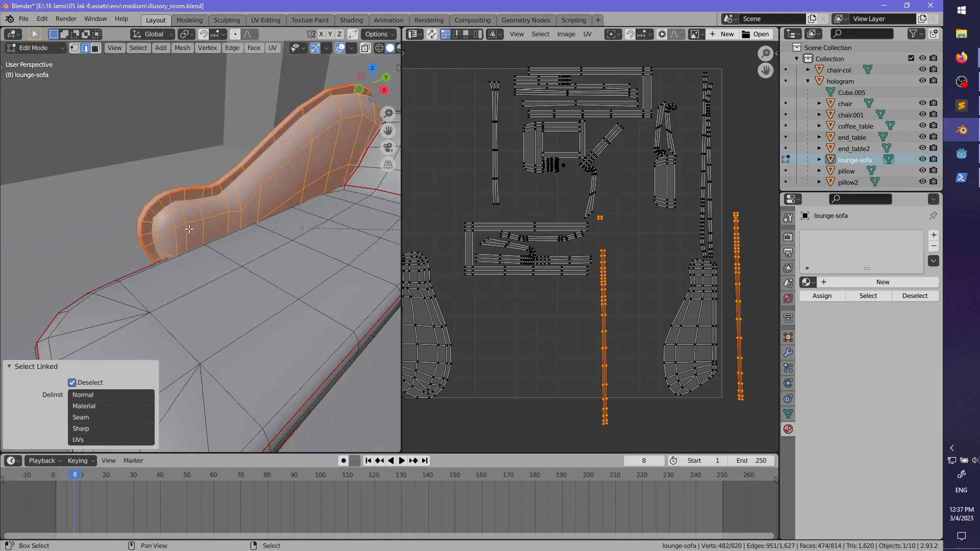
key("shift+l")
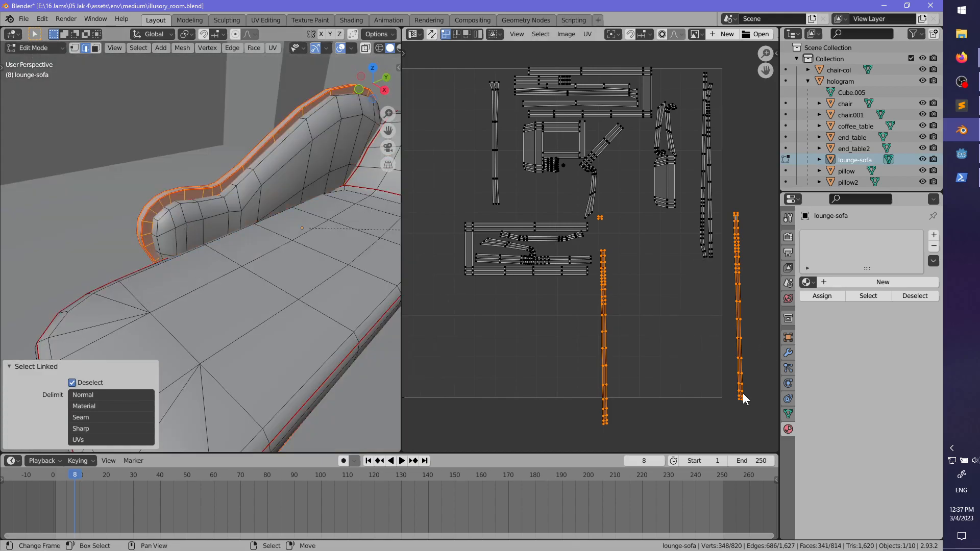
- Rotate the straightened trim strip inside the UV square by 90° and place it horizontally just above the square's upper-left corner
middle_click_drag(597, 303, 618, 297)
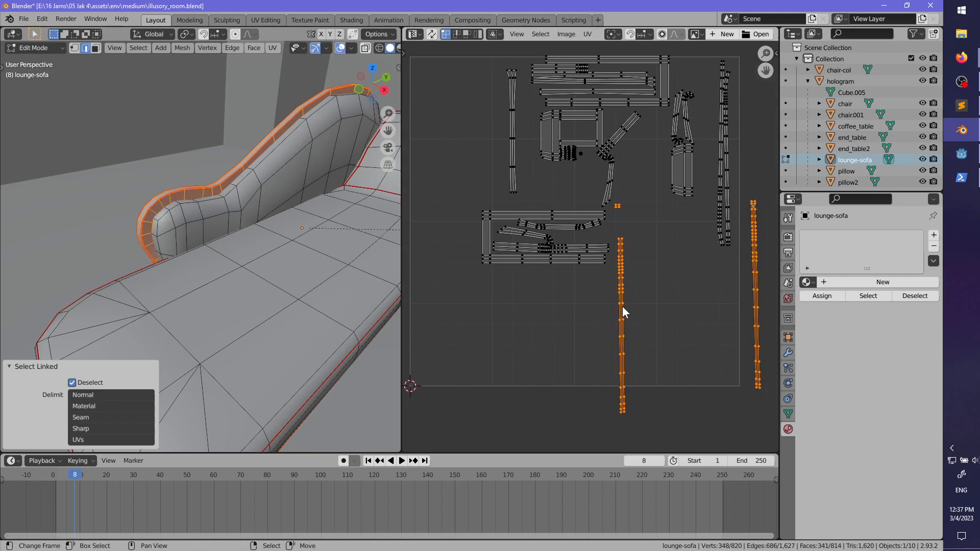
key("l")
key("l")
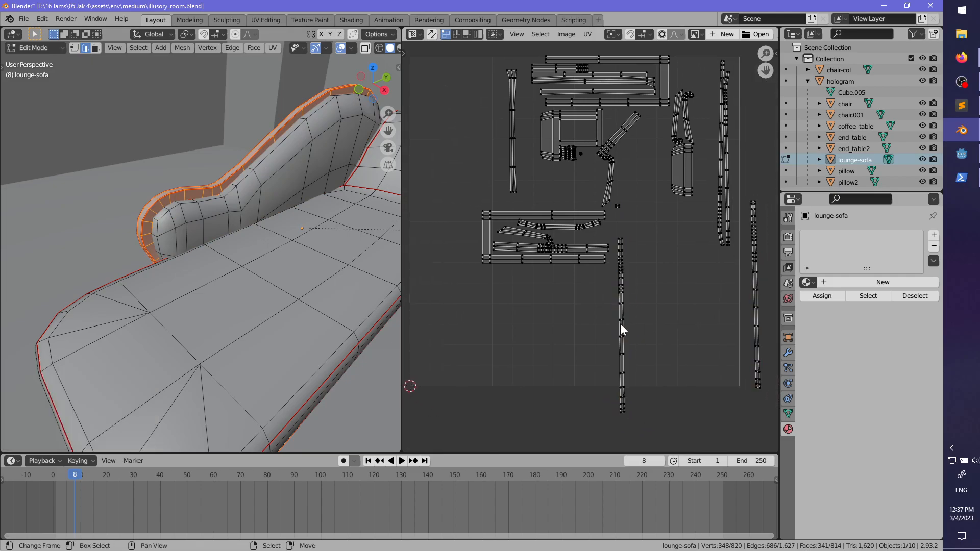
key("g")
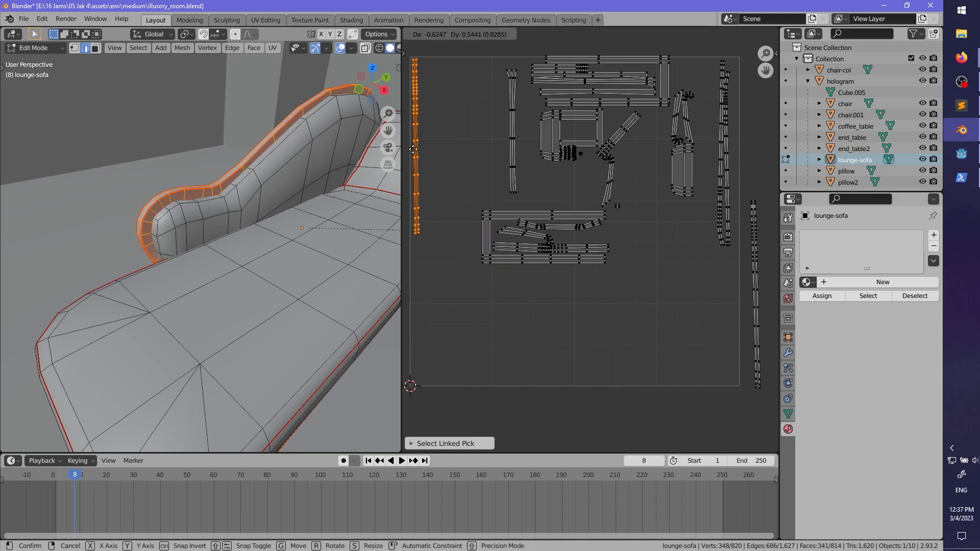
left_click(416, 149)
middle_click_drag(529, 211, 546, 242)
type("r90")
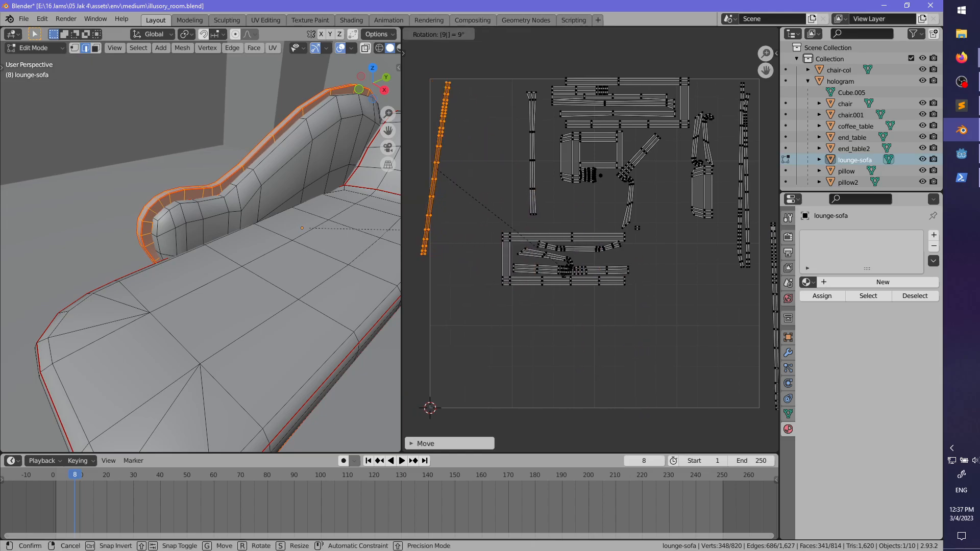
key("Return")
key("g")
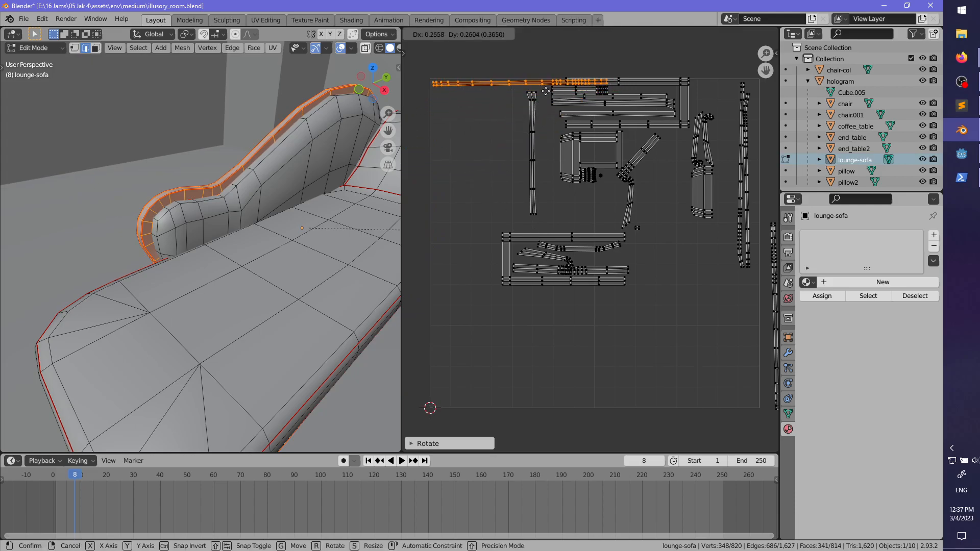
left_click(546, 80)
- Rotate the straightened trim strip outside the UV square by 90°, level it, and stack it above the first horizontal strip
middle_click_drag(772, 280, 728, 295)
key("alt+a")
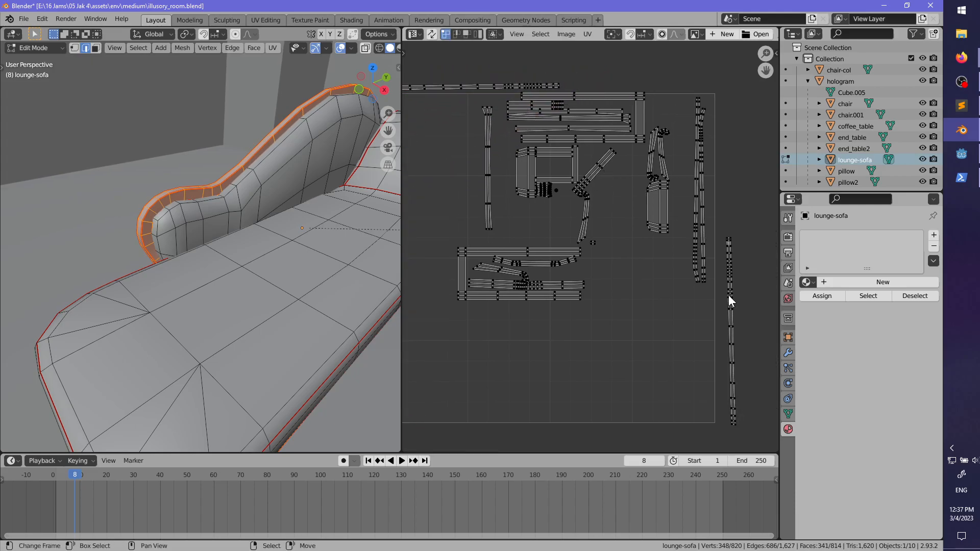
type("lr")
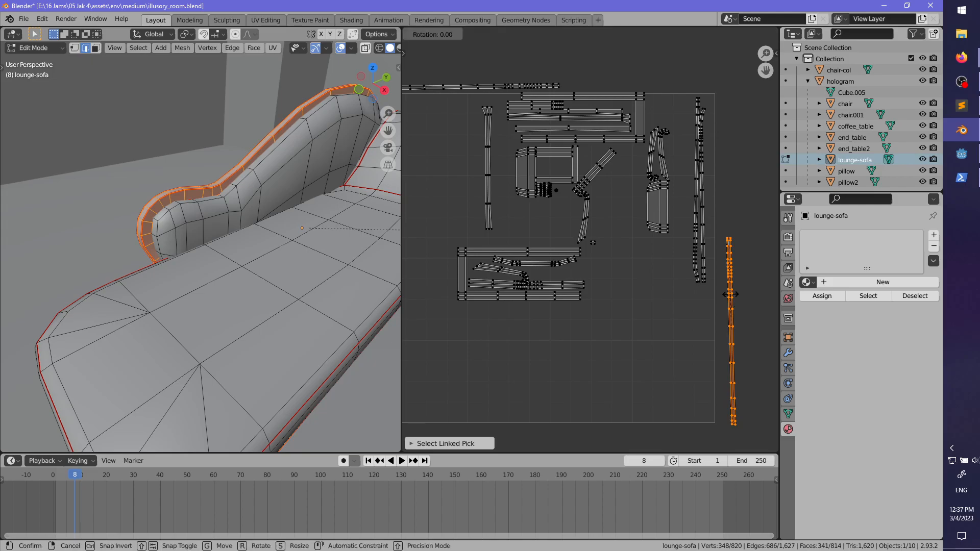
type("90")
key("Return")
key("g")
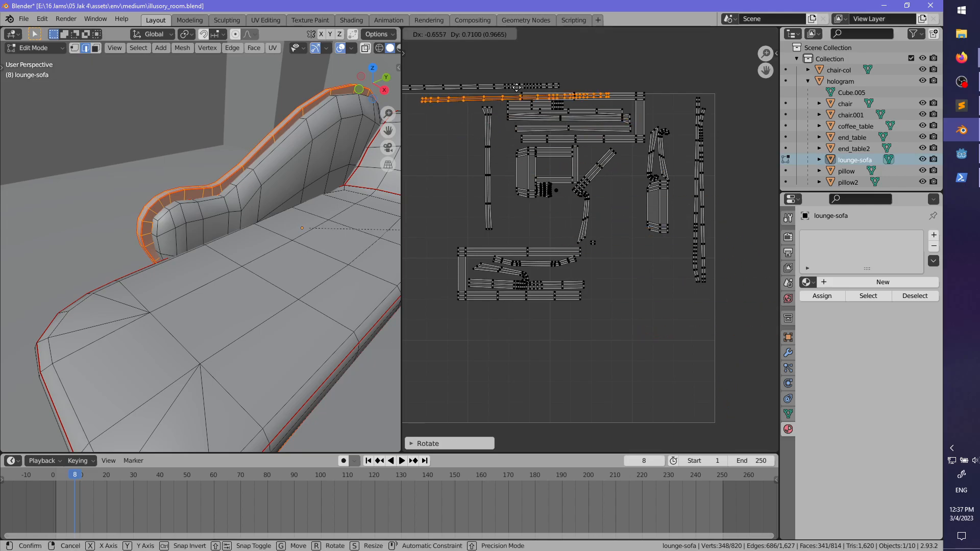
left_click(465, 72)
middle_click_drag(512, 83, 545, 102)
key("r")
left_click(681, 132)
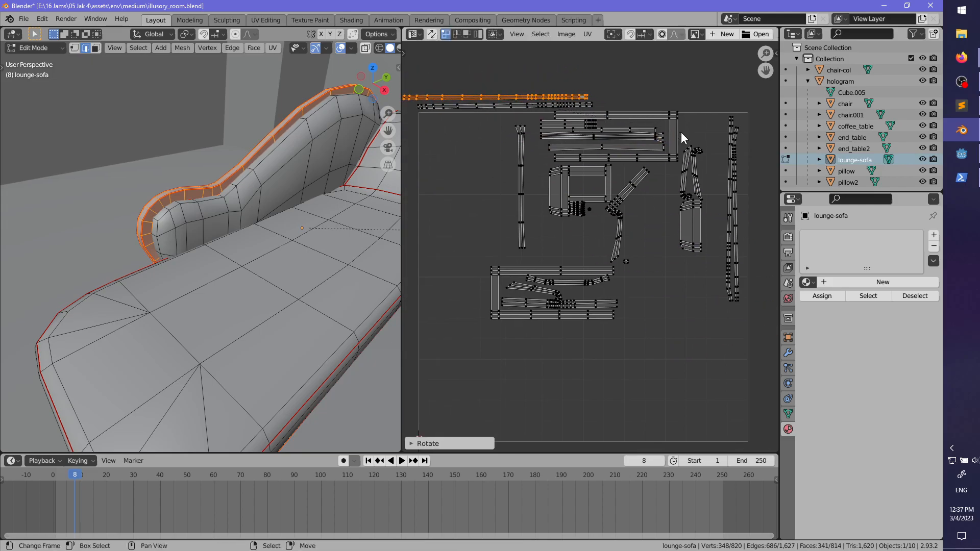
key("g")
left_click(581, 123)
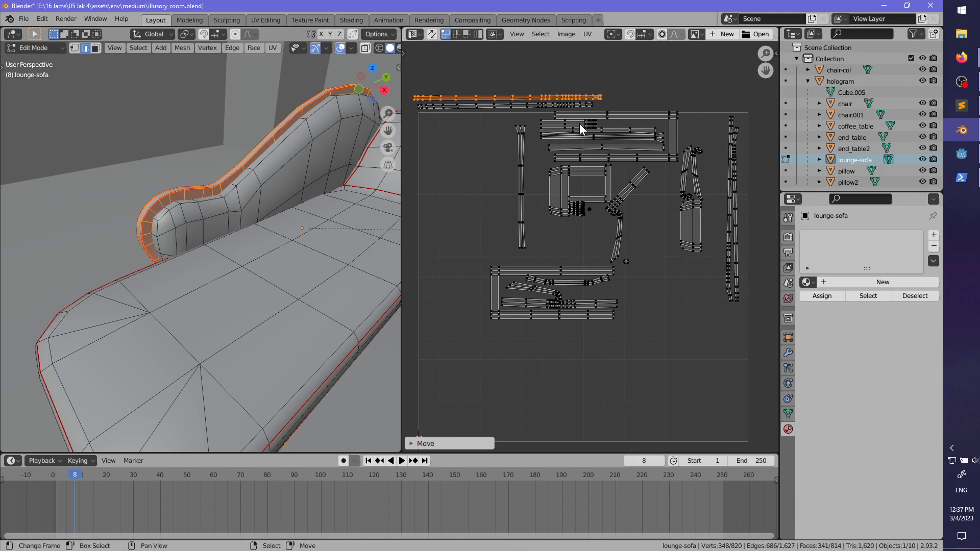
- Rotate the pair of narrow trim side strips by 90° and stack them above the two horizontal strips
left_click(744, 232)
key("l")
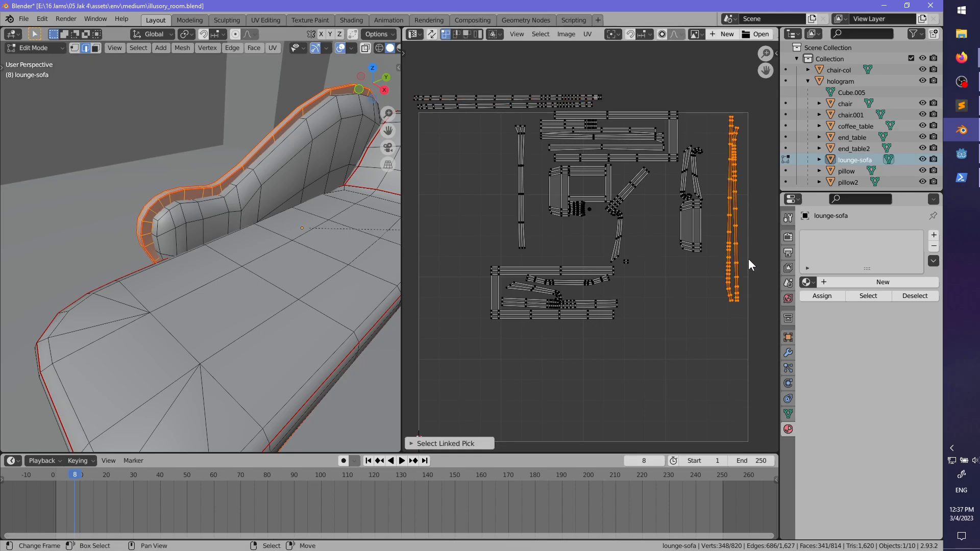
type("r90")
key("Return")
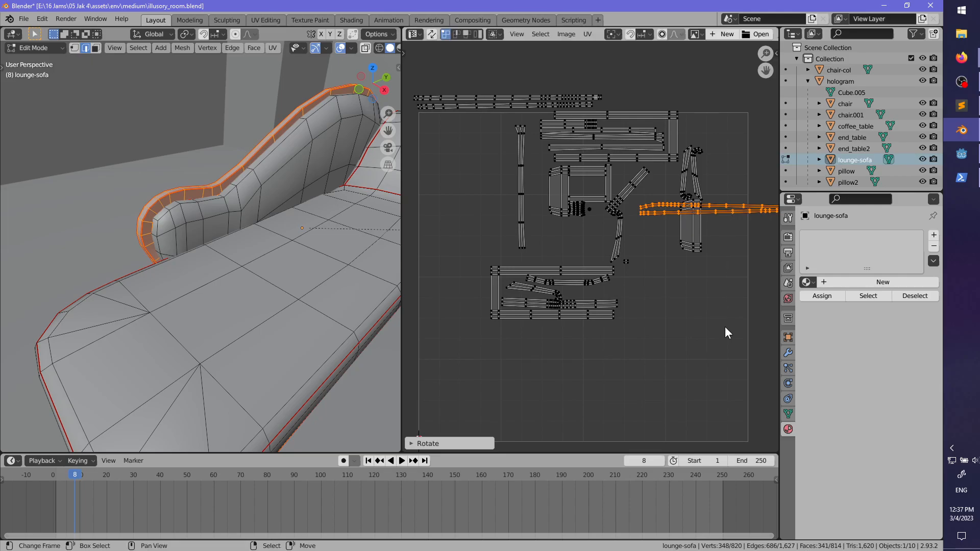
key("g")
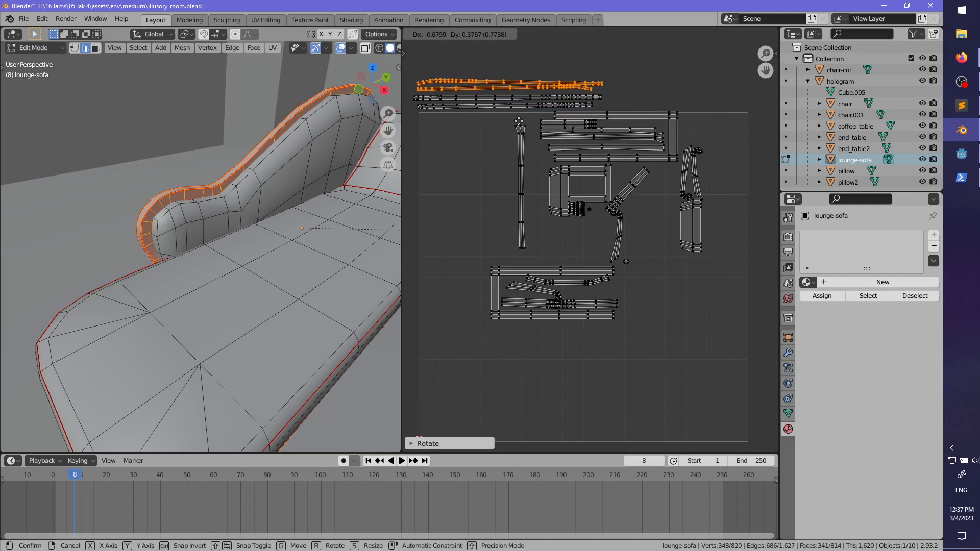
left_click(519, 124)
middle_click_drag(519, 124, 524, 162)
scroll(596, 224, "up", 3)
scroll(632, 266, "down", 2)
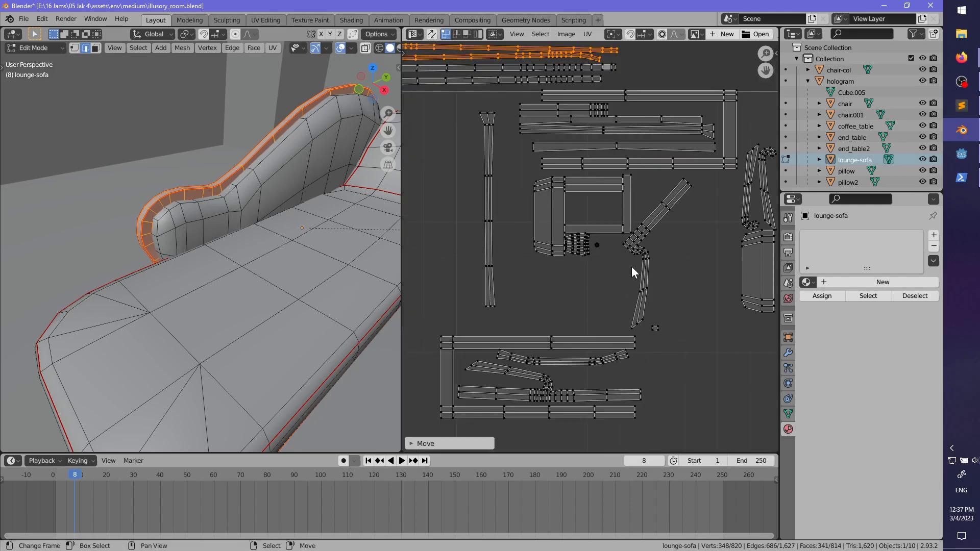
- Move the tiny end-cap UV island up beside the right end of the lowest stacked trim strip
key("alt+a")
middle_click_drag(662, 302, 660, 353)
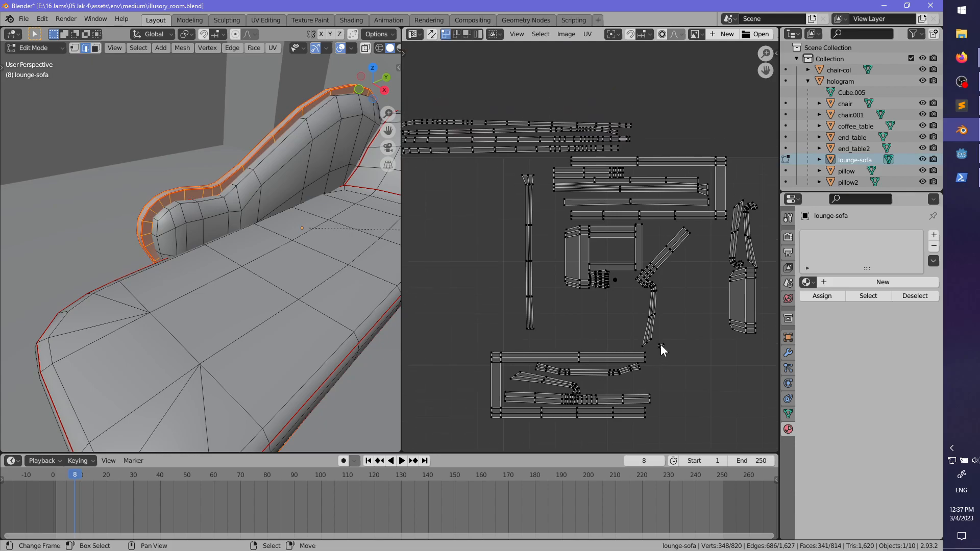
key("l")
key("g")
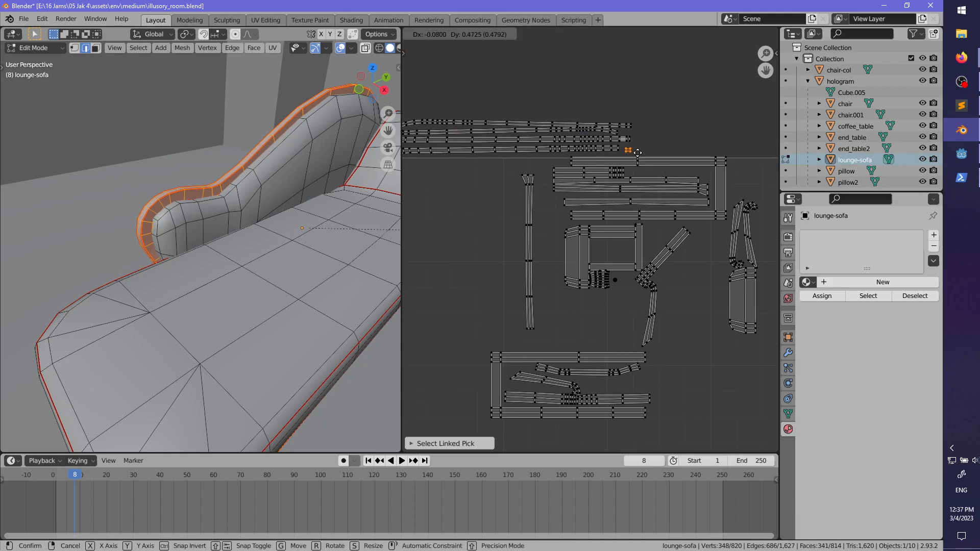
left_click(635, 150)
scroll(641, 284, "down", 4)
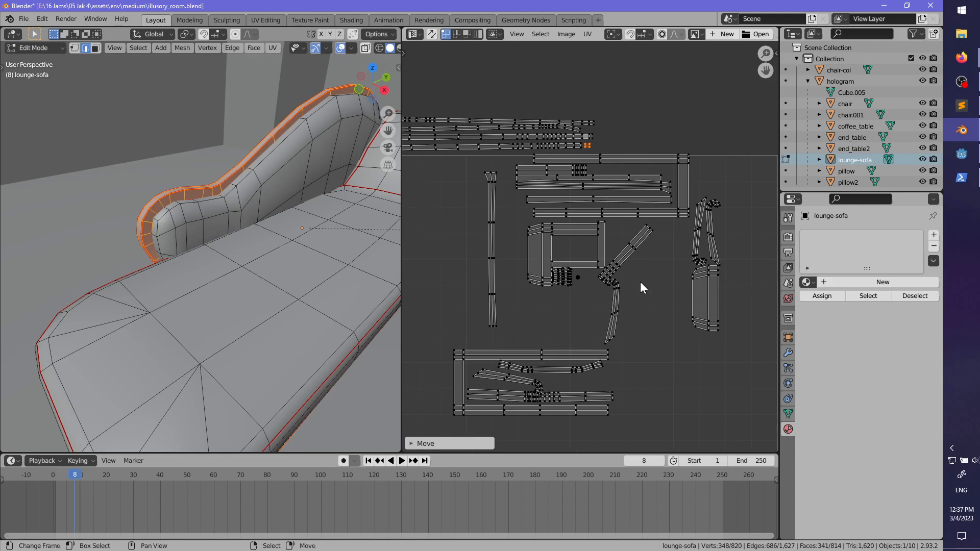
- Select the lower frame-shaped UV island with the islands nested inside it and move the group into the UV square's upper-left corner
scroll(669, 308, "up", 2)
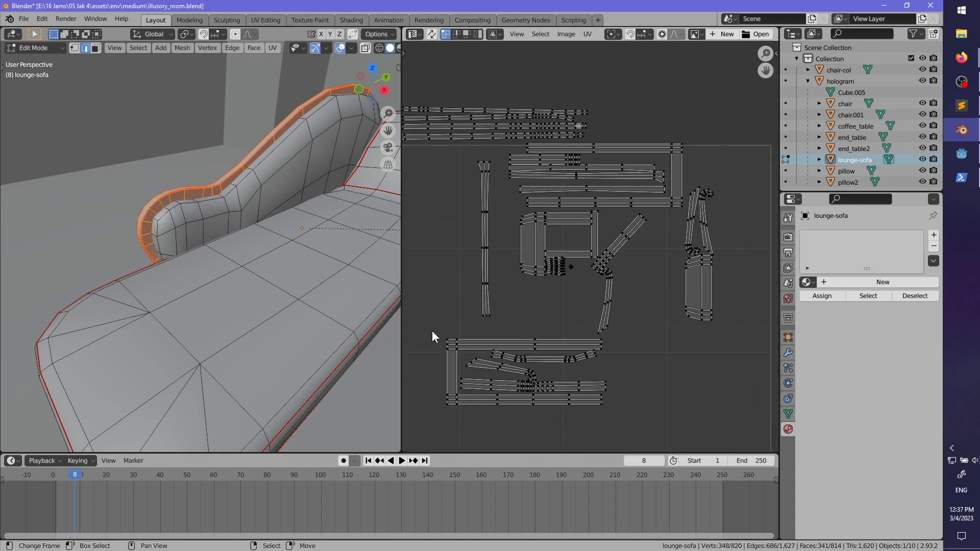
right_click_drag(432, 331, 488, 365)
key("ctrl+z")
key("b")
left_click_drag(436, 329, 617, 421)
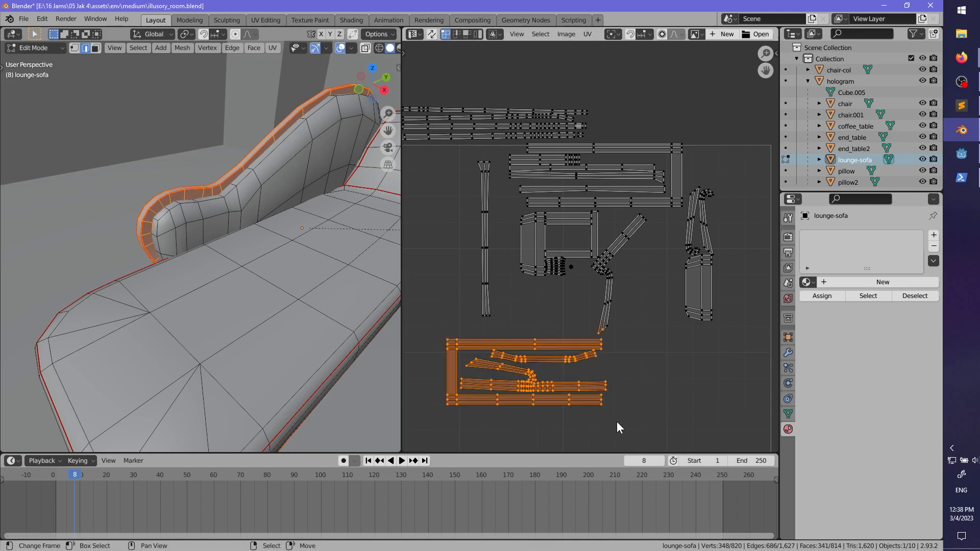
key("c")
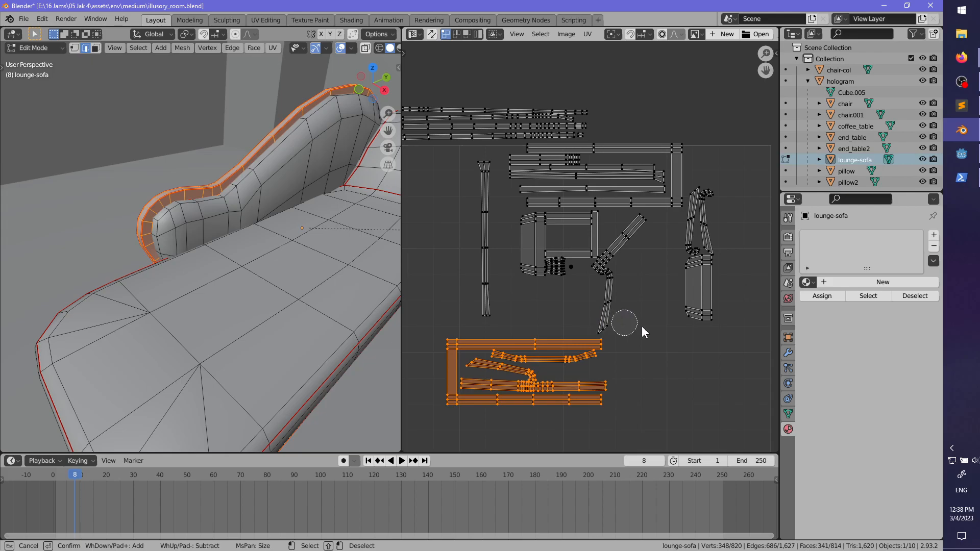
right_click(613, 378)
middle_click_drag(627, 384, 712, 399)
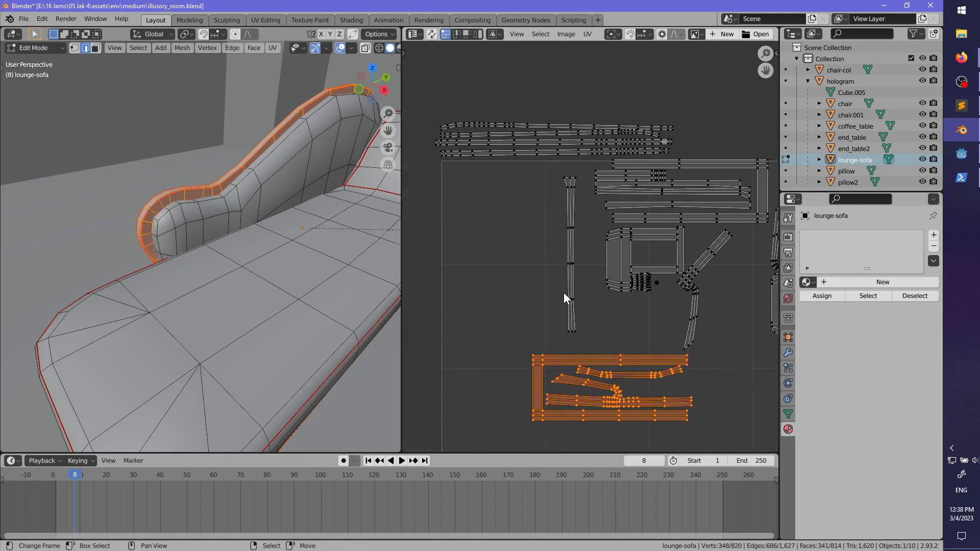
key("g")
left_click(517, 206)
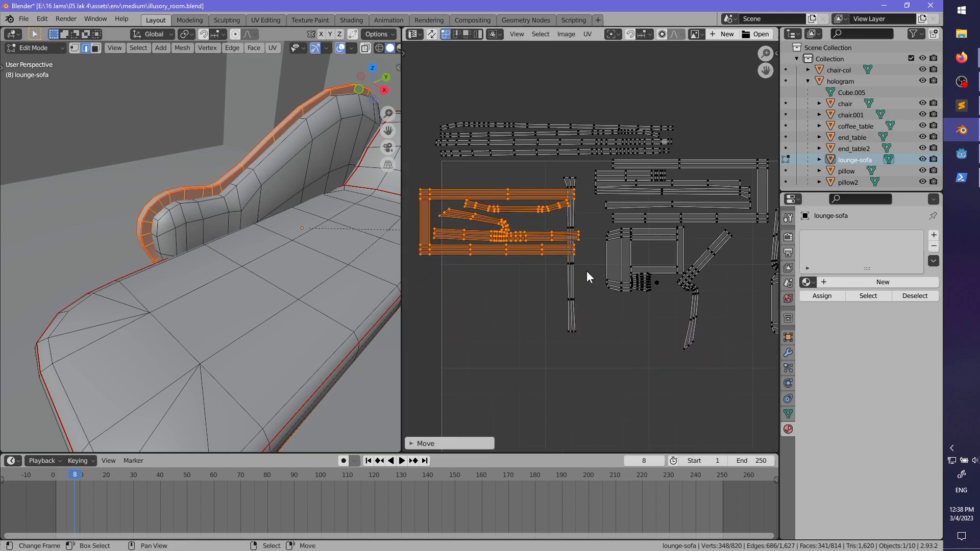
key("g")
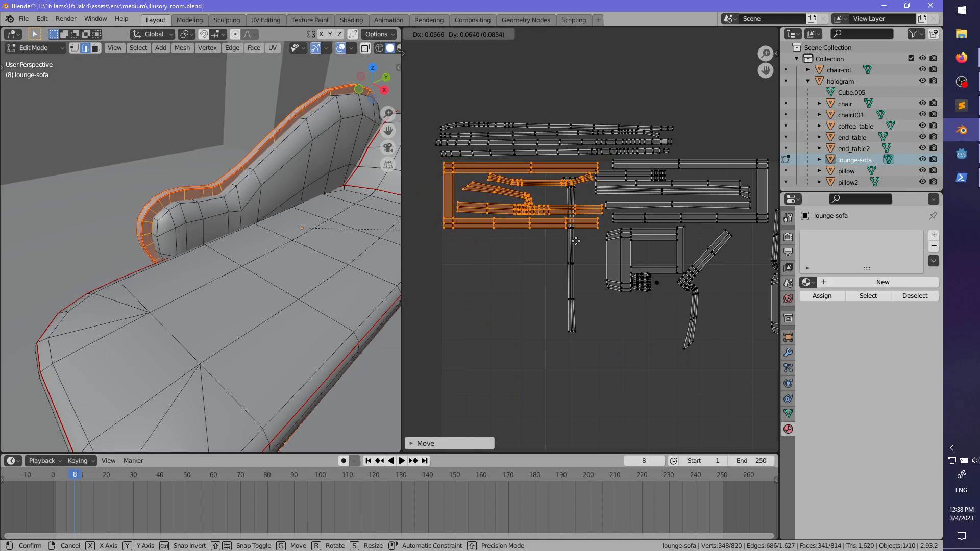
left_click(575, 241)
- Rotate the long thin vertical UV island by 90° and place it directly below the frame-shaped group, along the UV square's left edge
key("alt+a")
type("l")
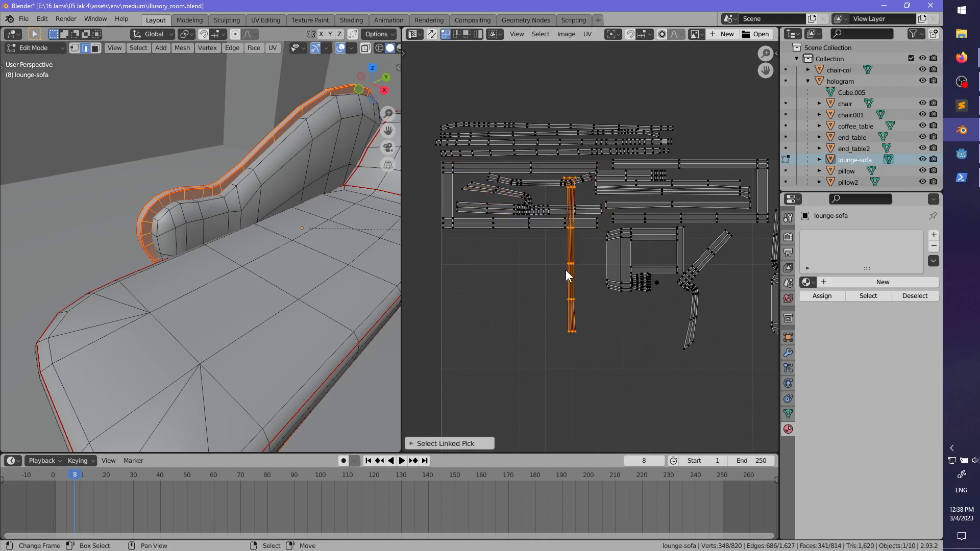
type("r90")
key("Return")
key("g")
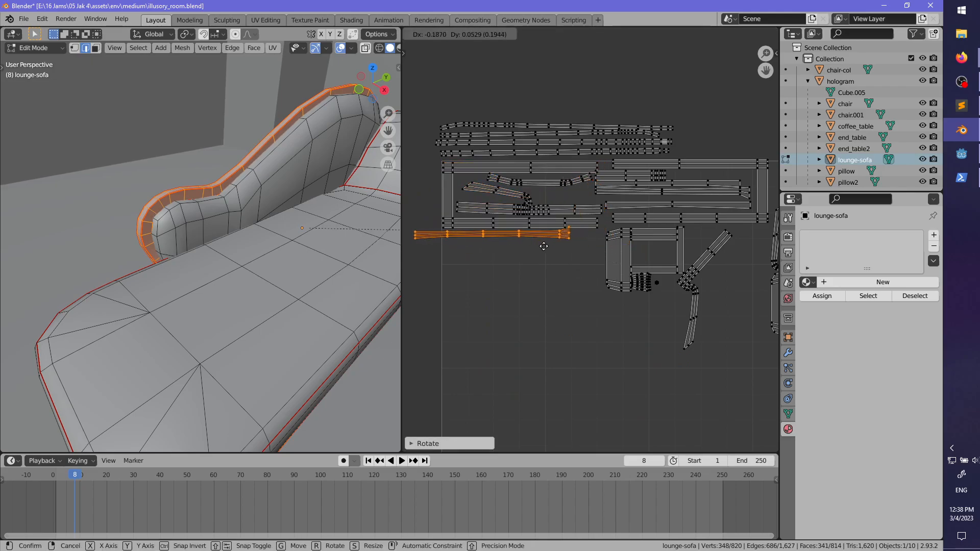
left_click(571, 250)
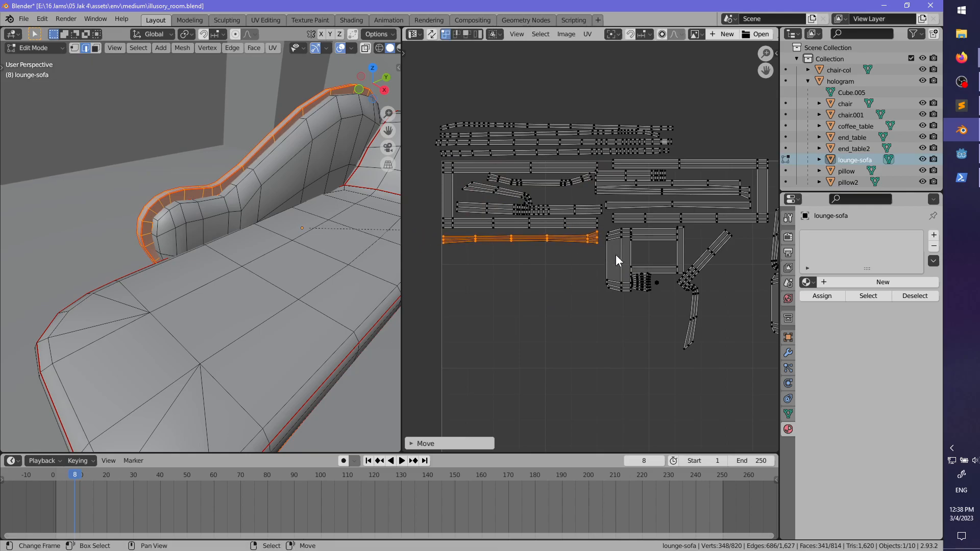
- Select the four stacked trim strips above the UV square and move them inside, directly below the long thin strip
middle_click_drag(616, 256, 607, 267)
key("alt+a")
key("c")
right_click(429, 130)
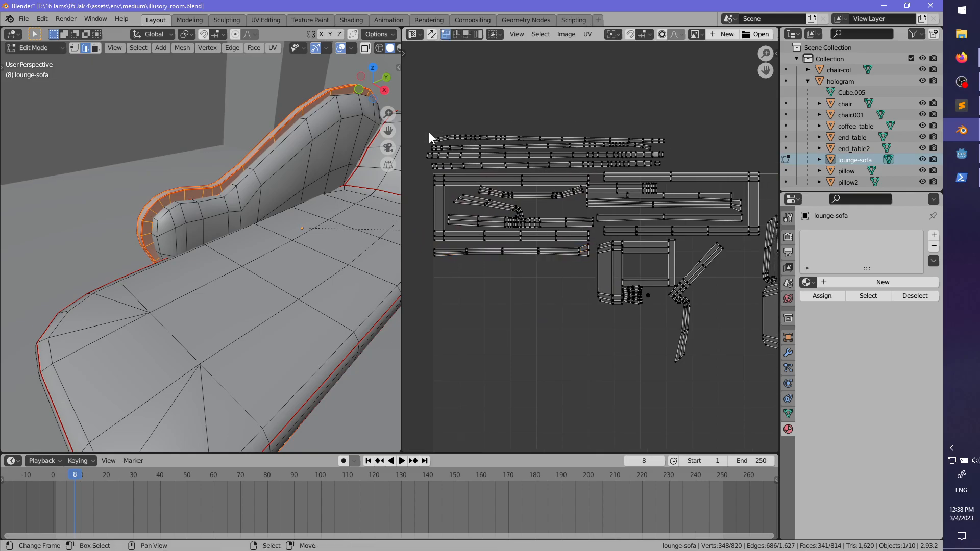
key("c")
left_click_drag(436, 142, 438, 156)
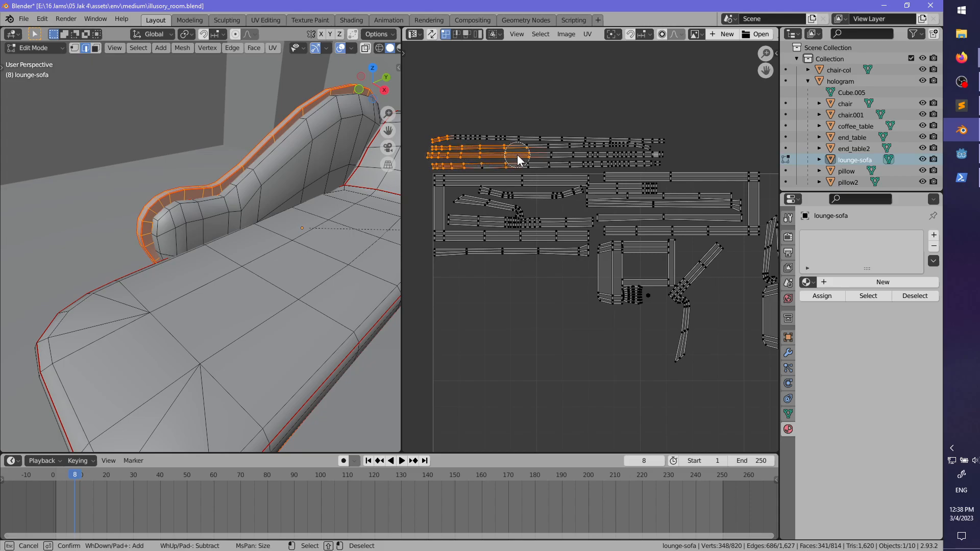
right_click(459, 133)
key("b")
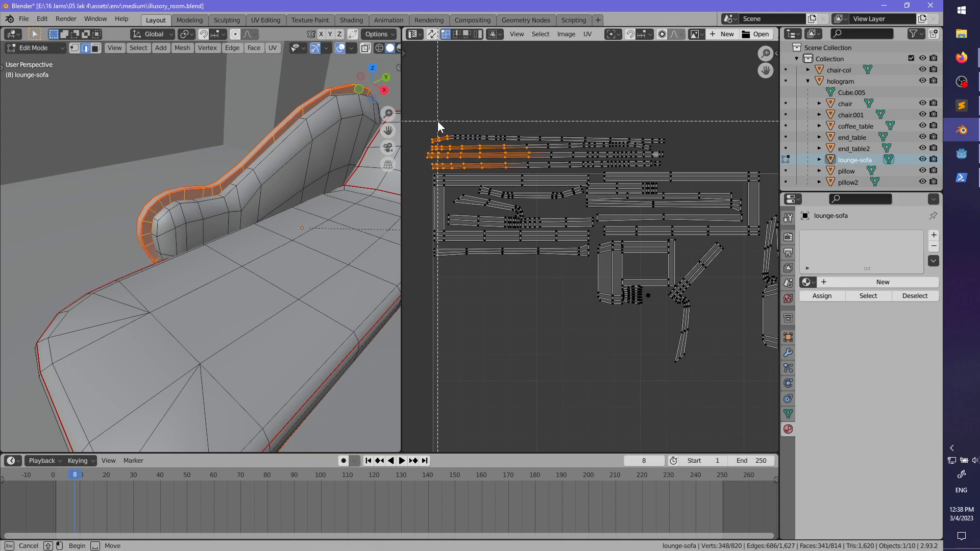
left_click_drag(421, 124, 666, 176)
scroll(630, 241, "down", 2)
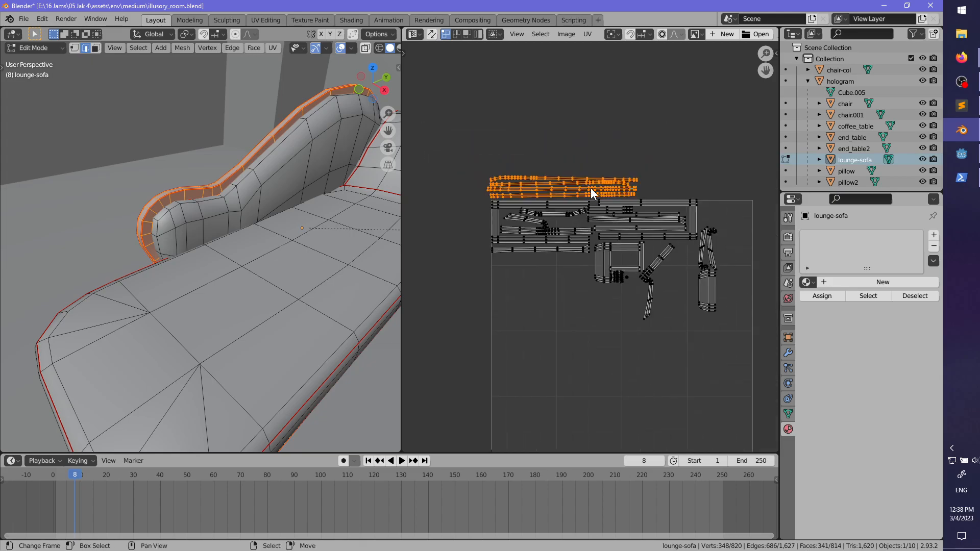
key("g")
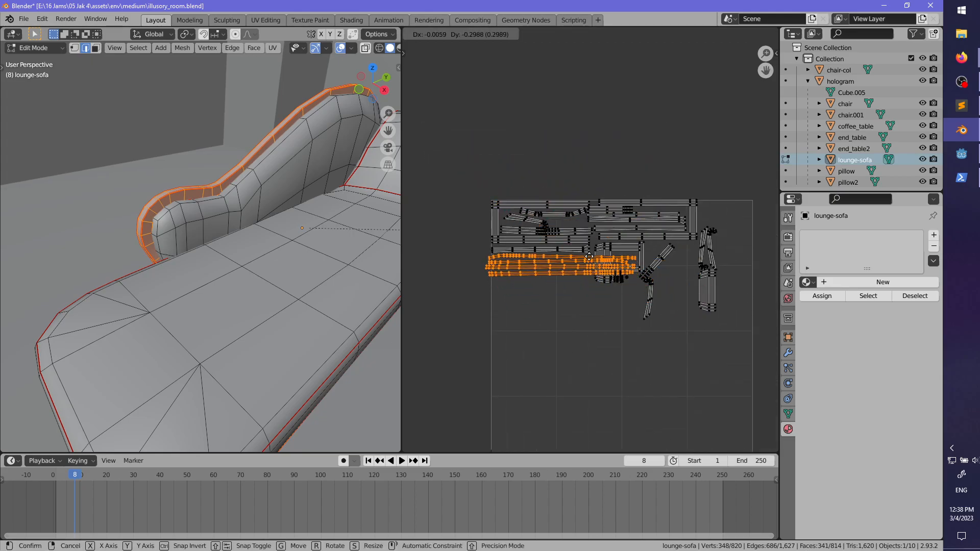
left_click(590, 258)
- Select the tall panel, its attached frame strips, the small grid island and the tiny end cap, and move them below the four trim strips
scroll(611, 264, "up", 4)
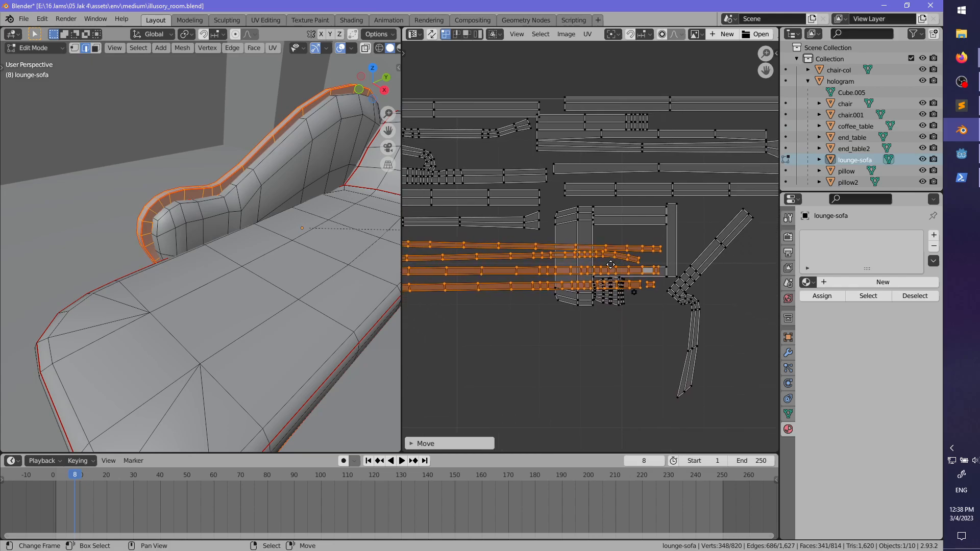
middle_click_drag(610, 264, 578, 249)
key("alt+a")
key("l")
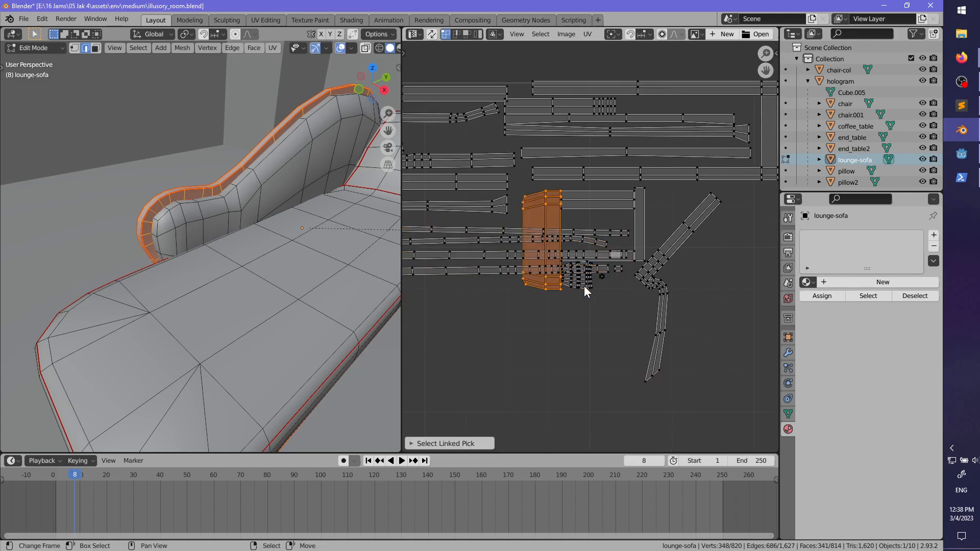
key("l")
key("l")
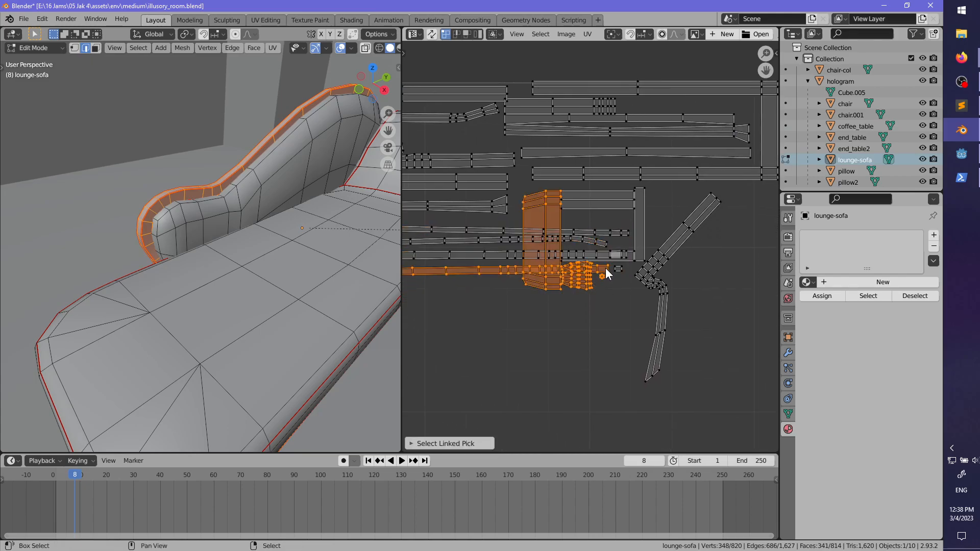
key("shift+l")
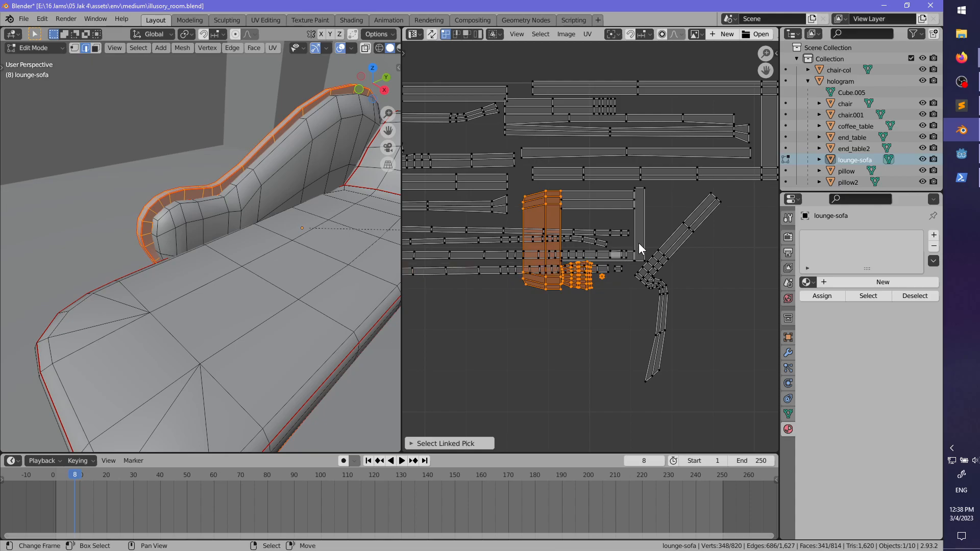
key("l")
key("l")
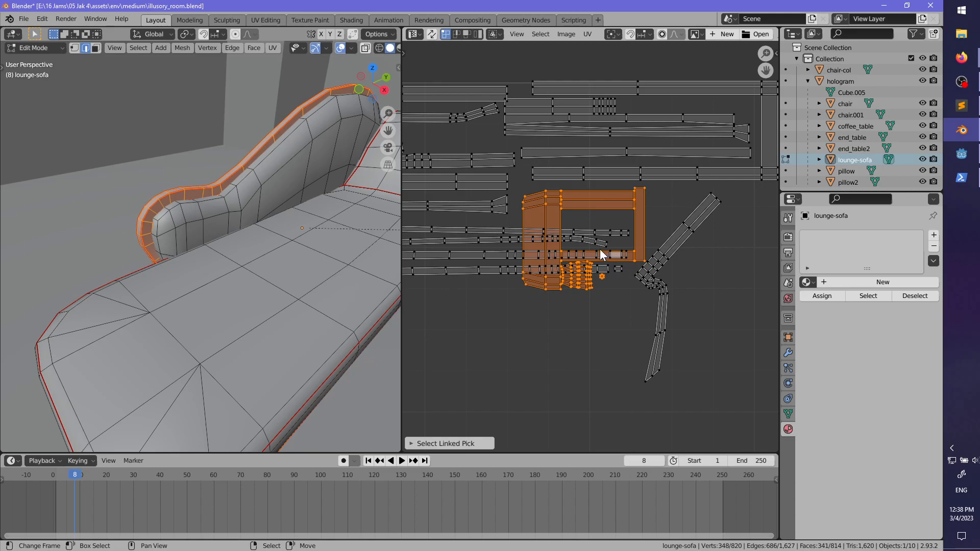
key("g")
left_click(548, 354)
middle_click_drag(561, 347, 619, 348)
- Move the wider horizontal frame strip into the gap beside the flared end of the long thin strip
key("alt+a")
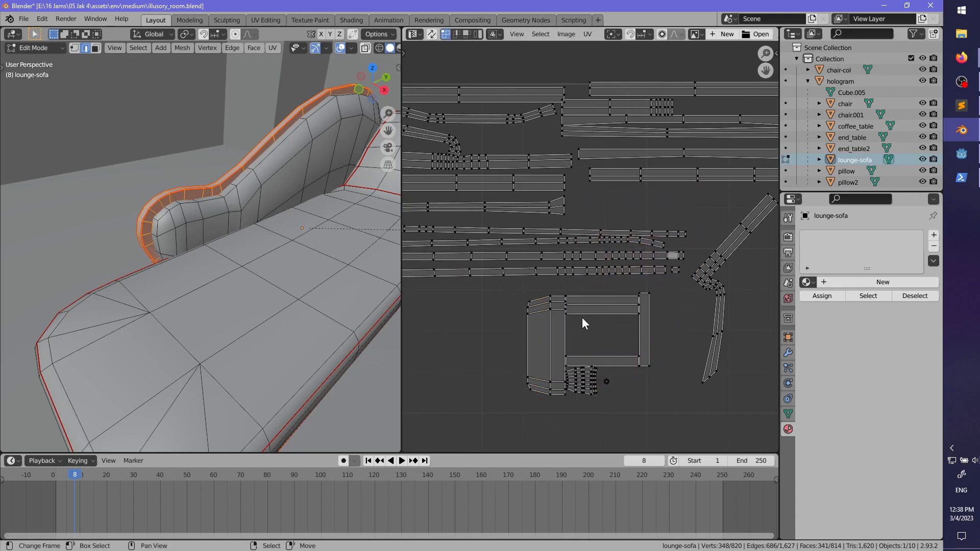
key("l")
key("g")
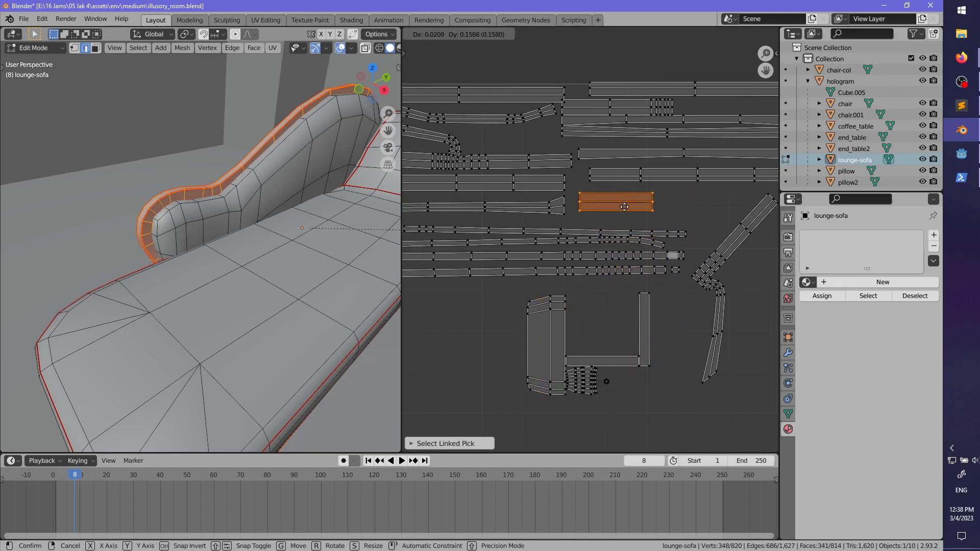
left_click(620, 203)
- Rotate the narrow vertical frame strip by 90° and place it directly beneath the wider strip just positioned
key("alt+a")
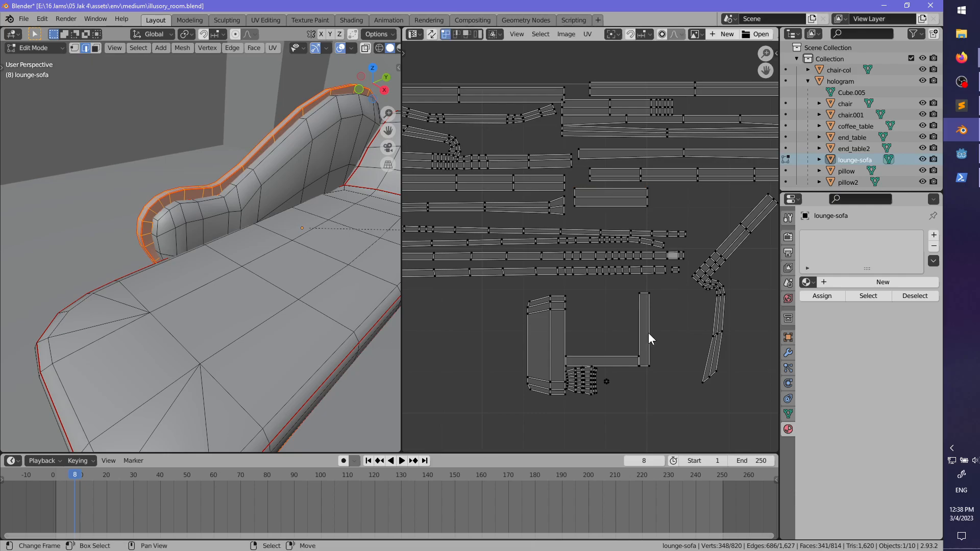
type("lr90")
key("Return")
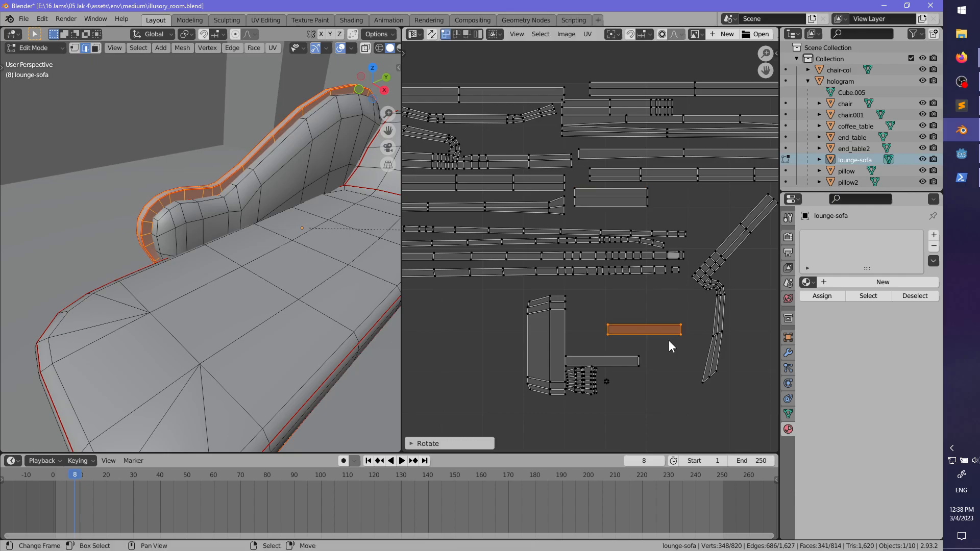
key("g")
left_click(633, 230)
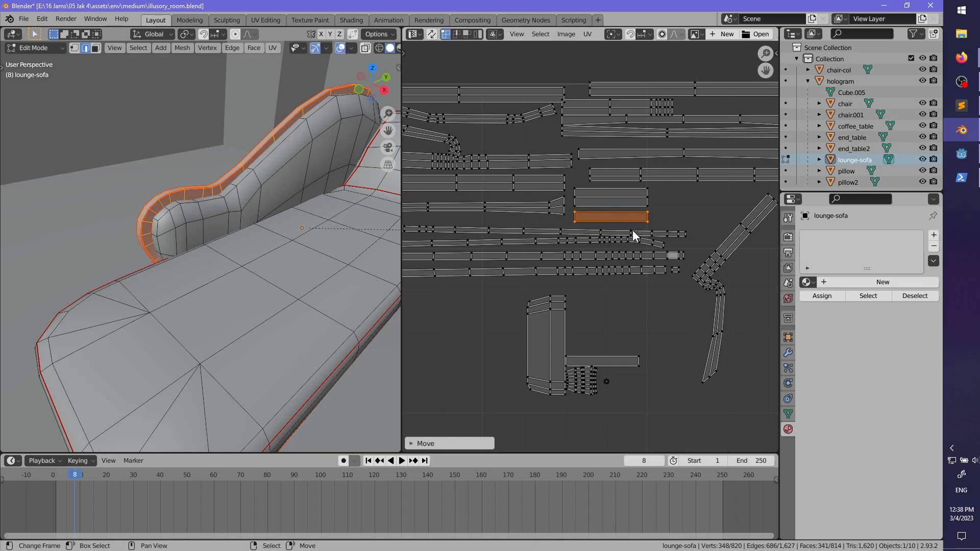
- Move the remaining narrow horizontal frame strip to the right of the two stacked strips
middle_click_drag(633, 231, 600, 239)
key("alt+a")
key("l")
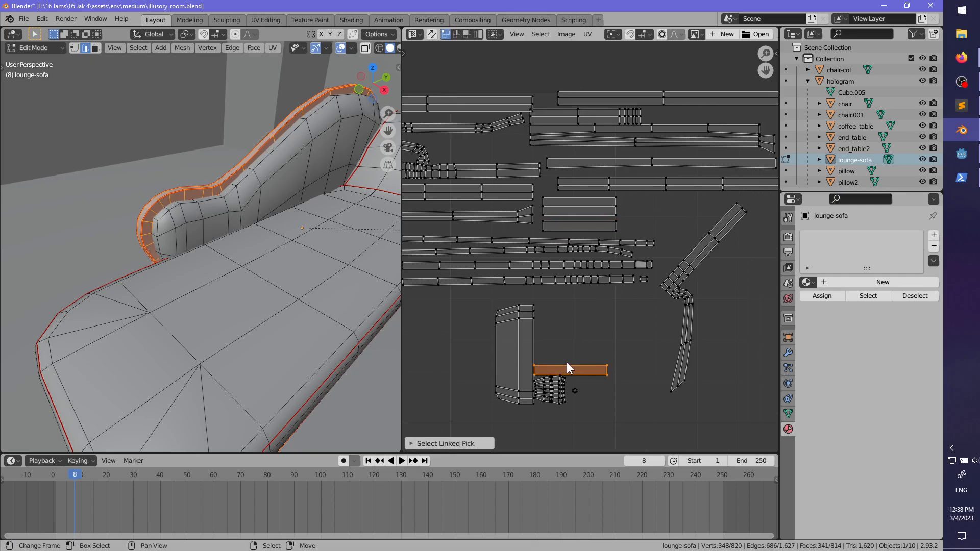
key("g")
left_click(646, 199)
scroll(642, 329, "down", 4)
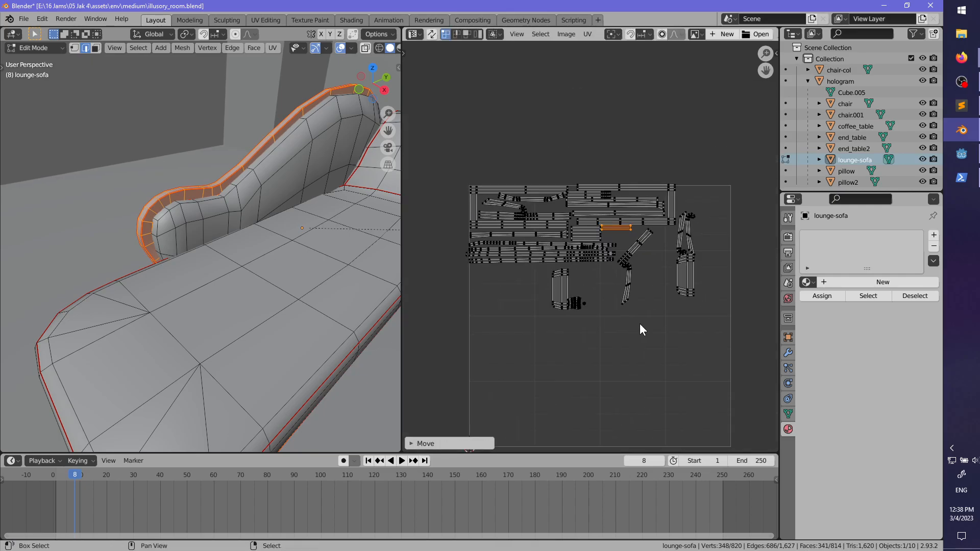
mouse_move(639, 324)
middle_mouse_down()
mouse_move(576, 326)
mouse_move(586, 334)
mouse_move(599, 319)
mouse_move(648, 315)
middle_mouse_up()
scroll(610, 322, "up", 3)
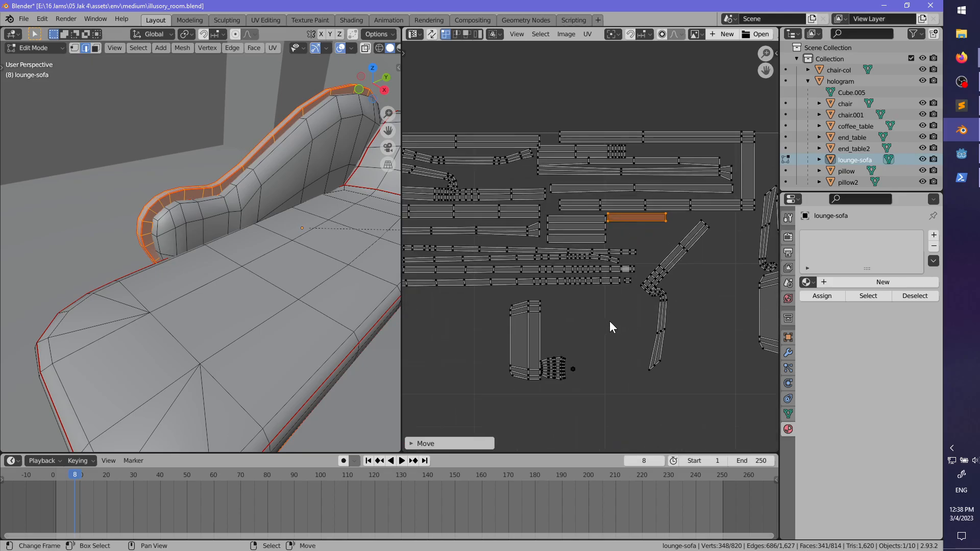
- Move the tall panel island from below the trim strips to the right of the upper frame-shaped group, along the UV square's top edge
key("alt+a")
scroll(613, 337, "down", 3)
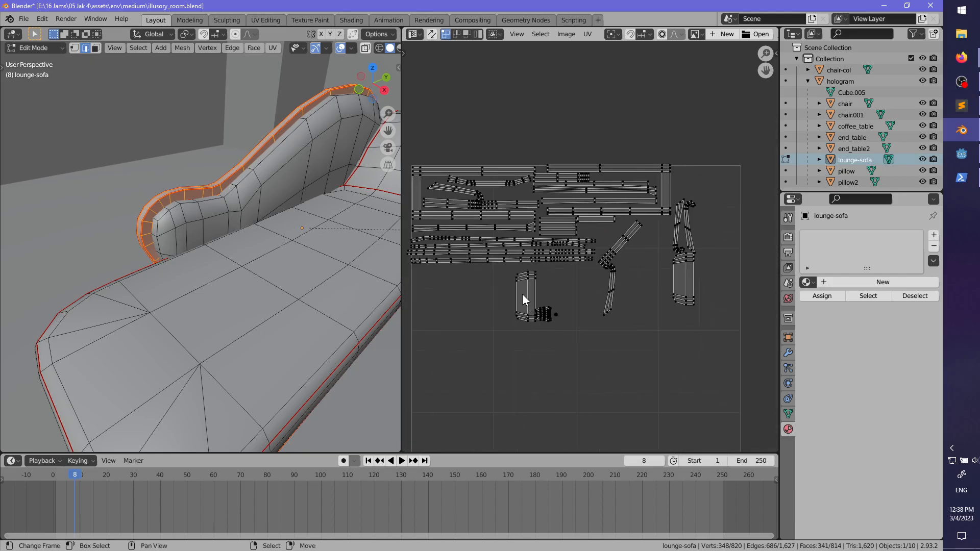
key("l")
key("g")
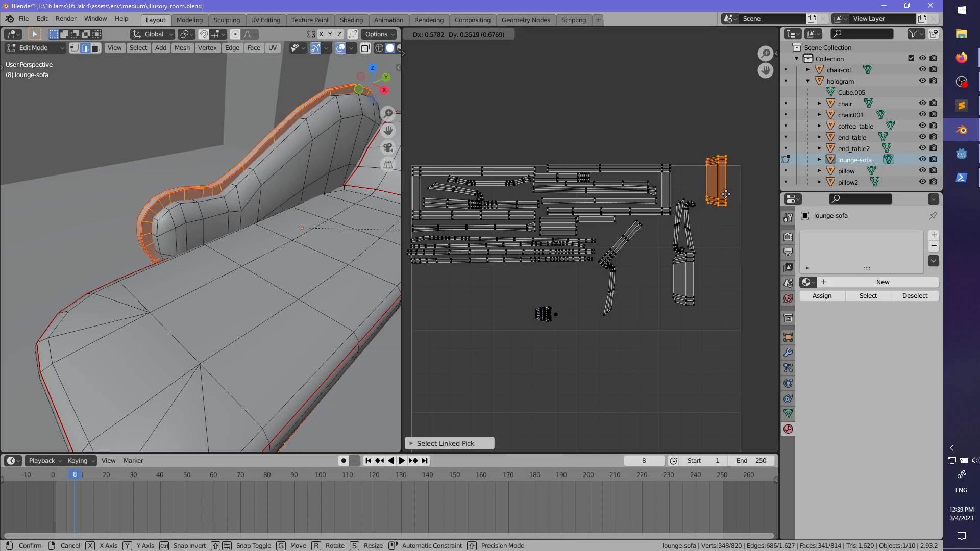
left_click(697, 203)
middle_click_drag(697, 204, 667, 236)
scroll(671, 238, "up", 2)
- Select the other tall panel with its two curved strips and move them up to the right of the placed panel
key("alt+a")
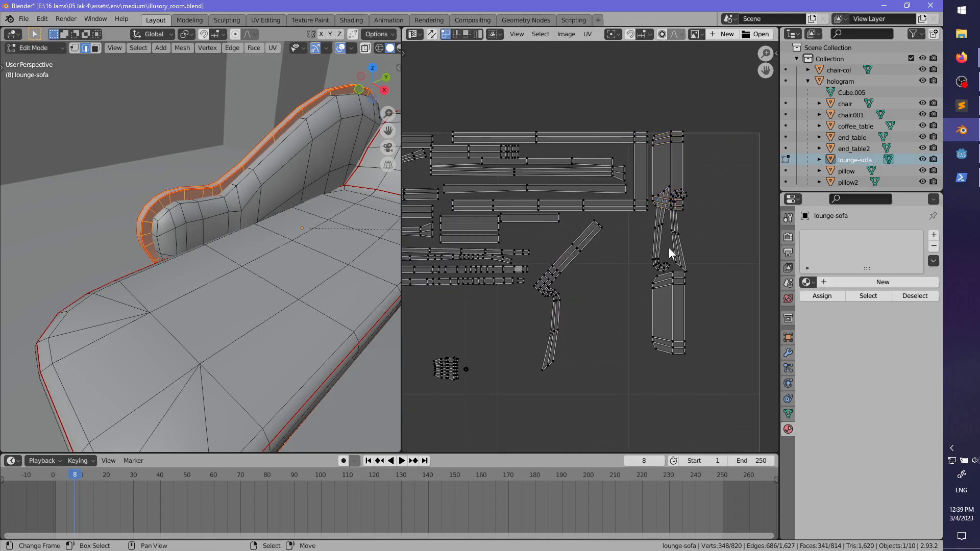
key("l")
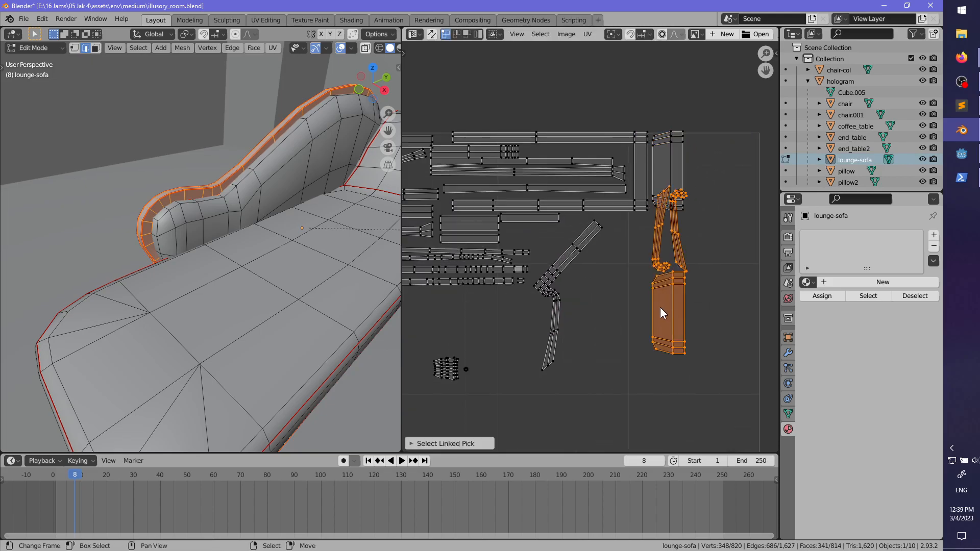
key("g")
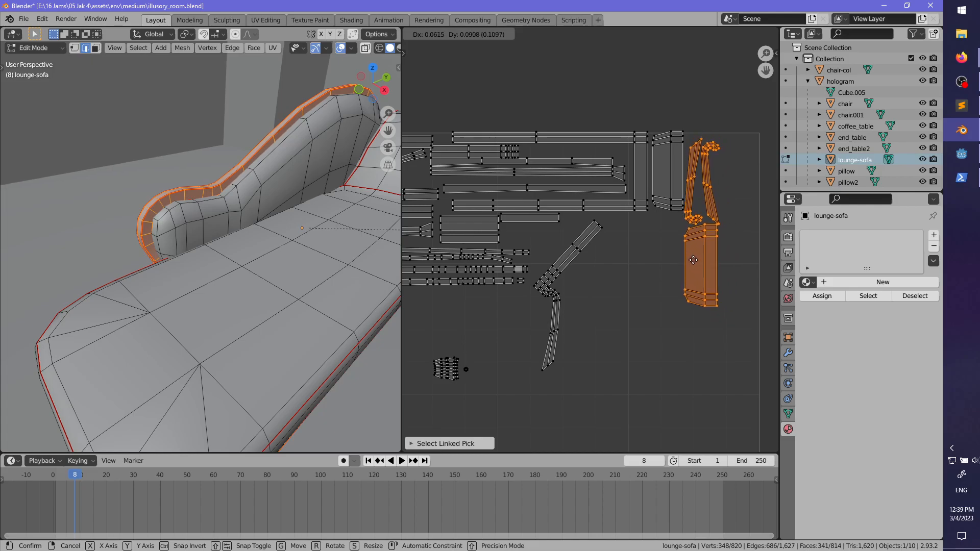
left_click(698, 270)
- Move the second tall panel alone to the right of the curved strips, into the UV square's upper-right corner
key("alt+a")
key("l")
key("g")
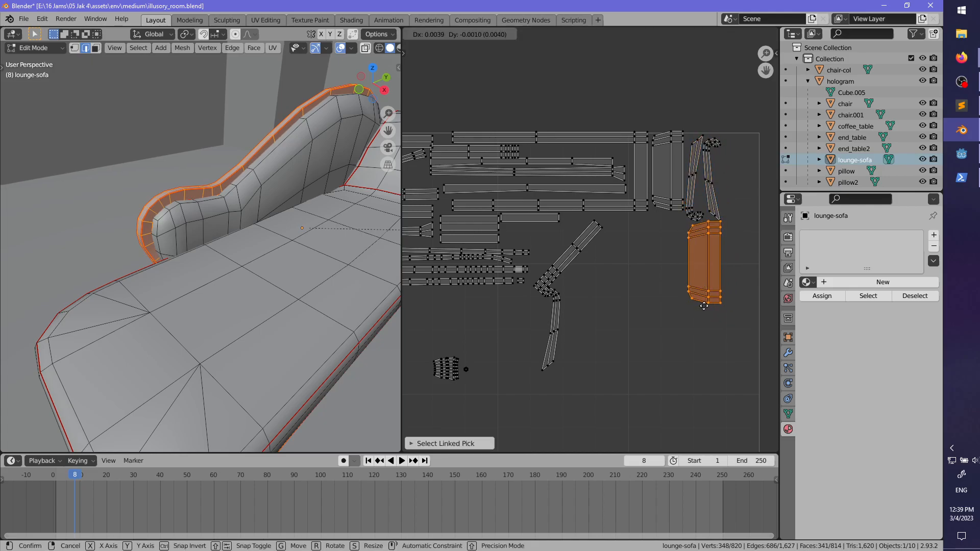
left_click(735, 221)
- Select all UV islands and shift them slightly down along the Y axis to fit under the UV square's top edge
middle_click_drag(692, 262, 676, 312)
scroll(663, 278, "up", 1)
key("alt+a")
scroll(621, 295, "up", 1)
middle_click_drag(669, 251, 619, 292)
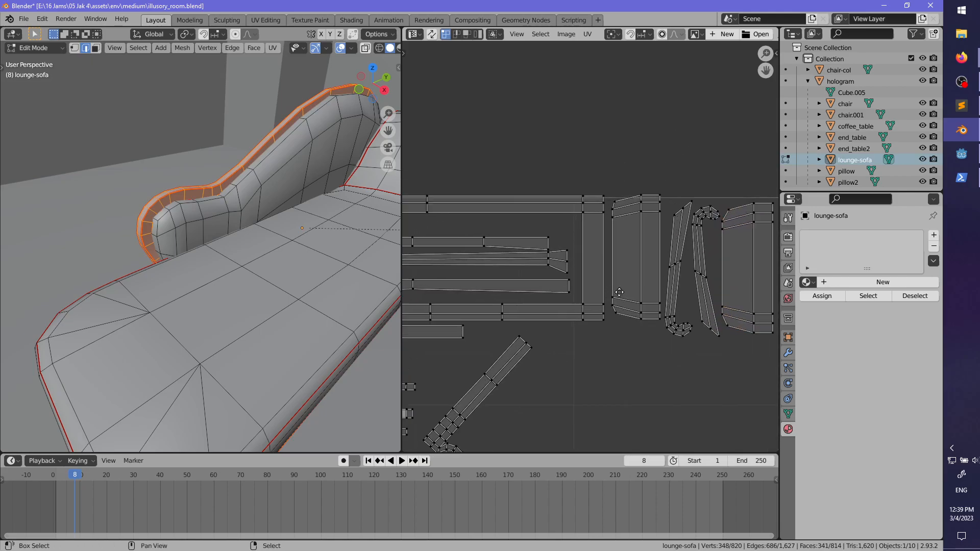
scroll(648, 297, "down", 3)
key("a")
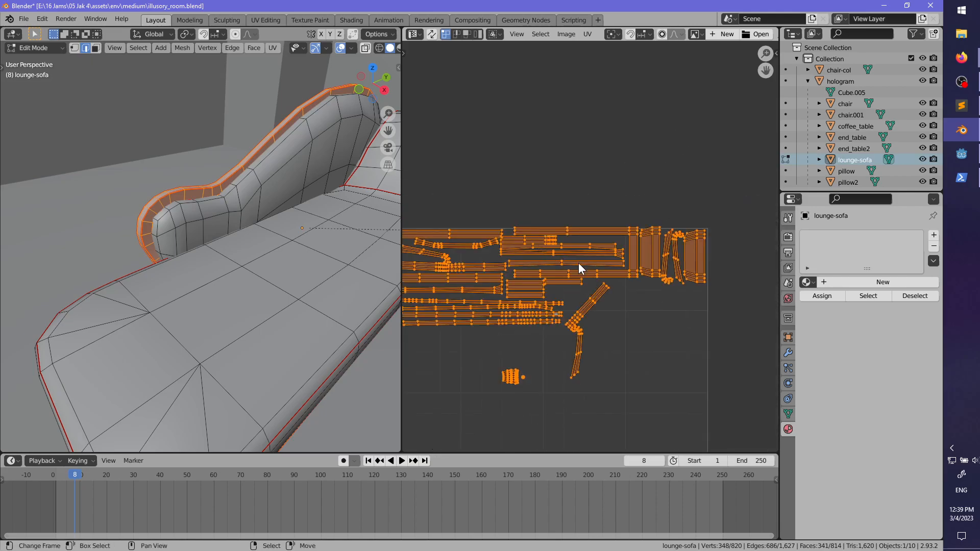
key("g")
key("y")
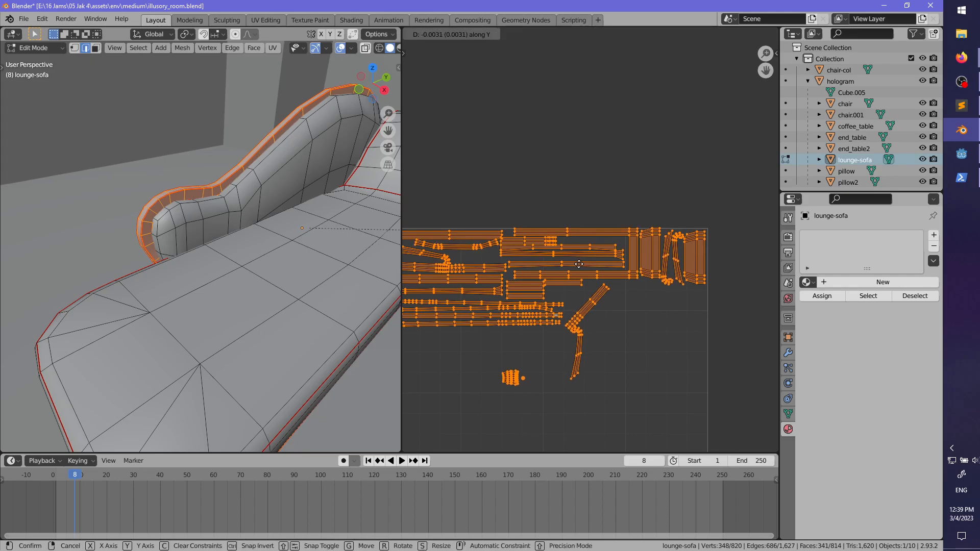
left_click(578, 265)
middle_click_drag(612, 268, 641, 276)
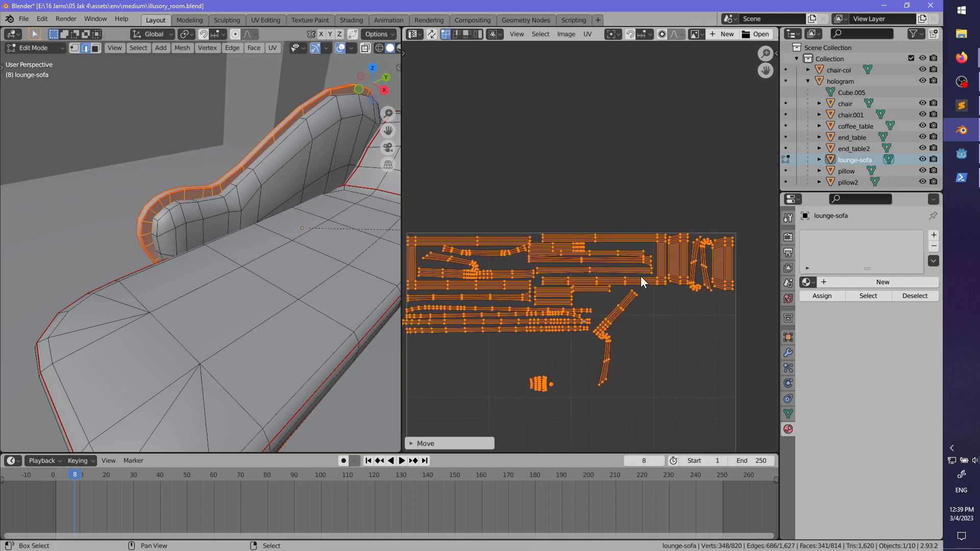
- Select only the large bent strip island and rotate it until its wide segment lies nearly horizontal
key("alt+a")
middle_click_drag(635, 348, 630, 291)
scroll(617, 280, "up", 1)
key("l")
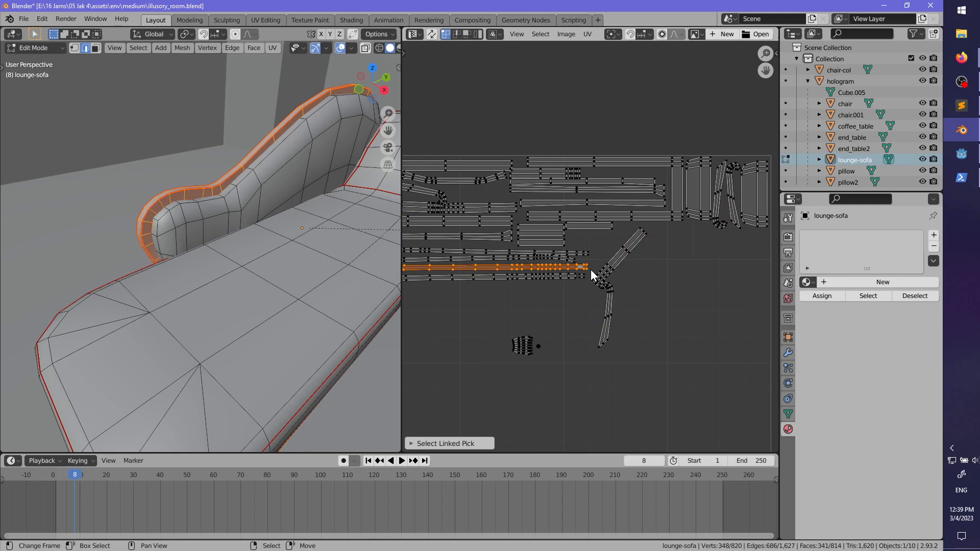
key("ctrl+z")
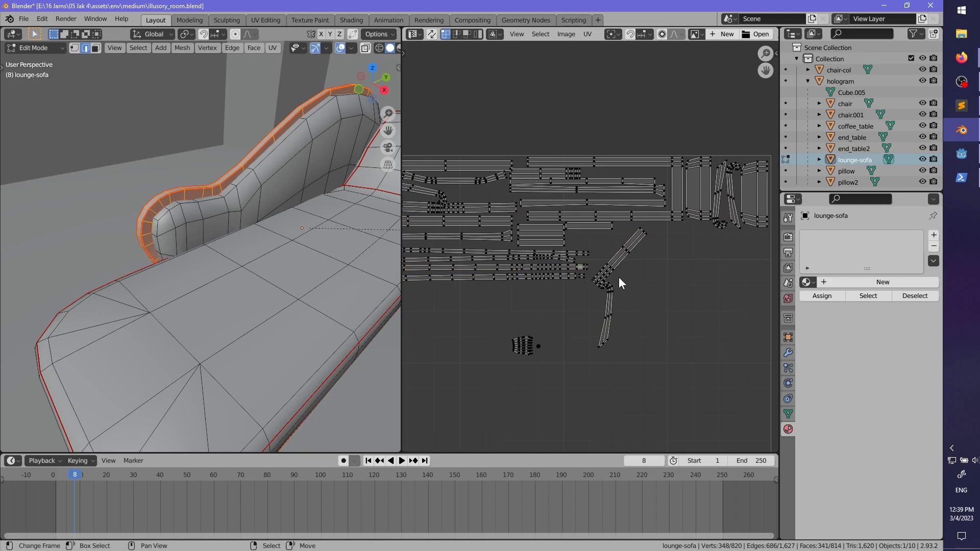
key("l")
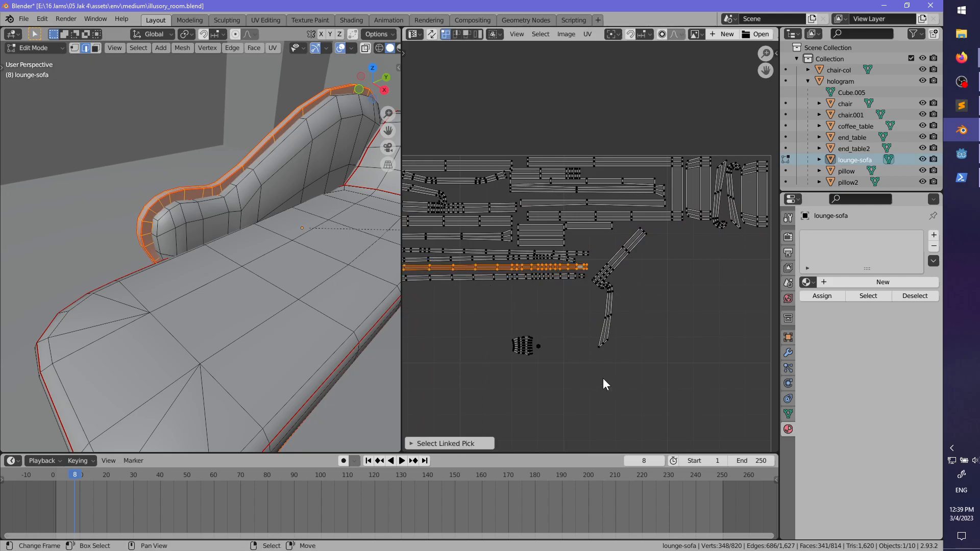
key("ctrl+z")
key("l")
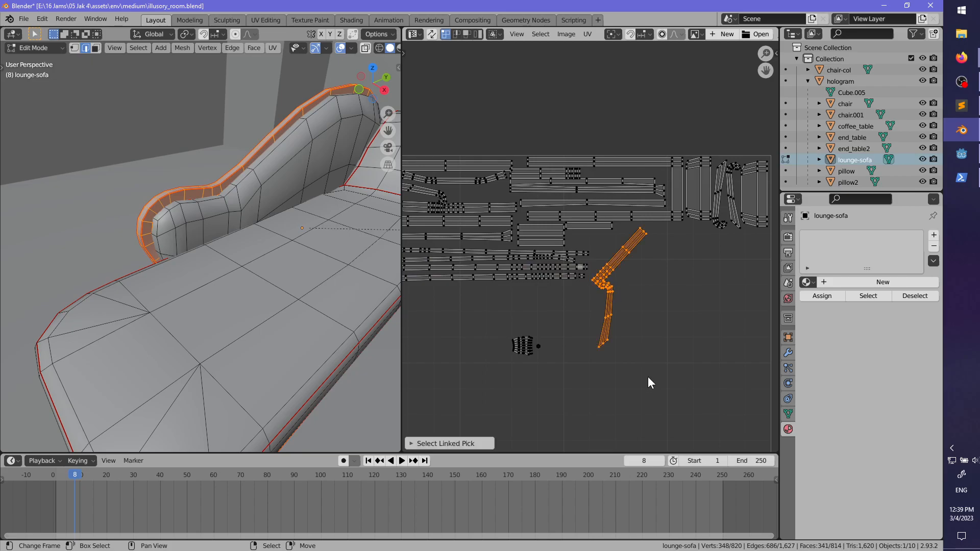
key("r")
left_click(571, 365)
- Move the bent strip up beneath the upper-right frame group, level its wide segment, and tuck it against the neighbouring narrow strip
key("g")
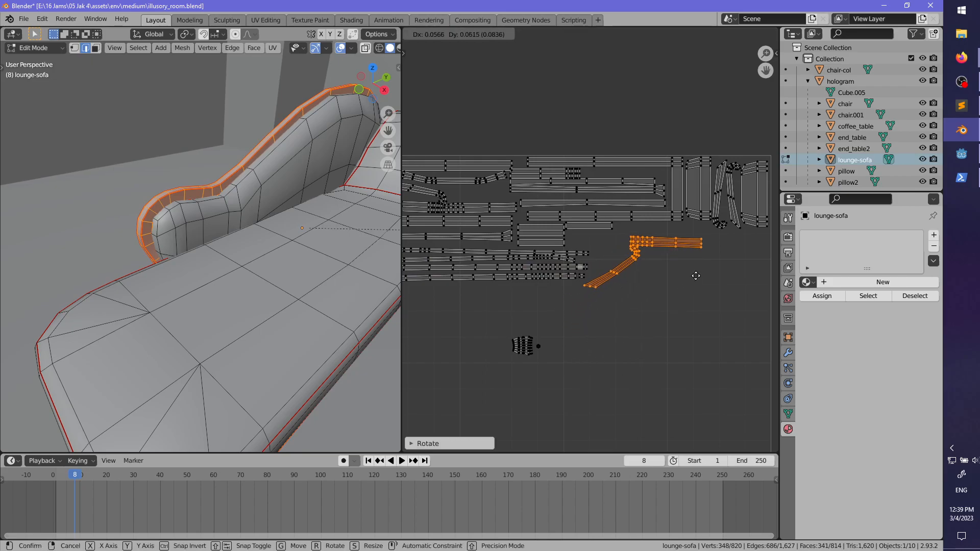
left_click(691, 269)
key("r")
left_click(738, 261)
key("g")
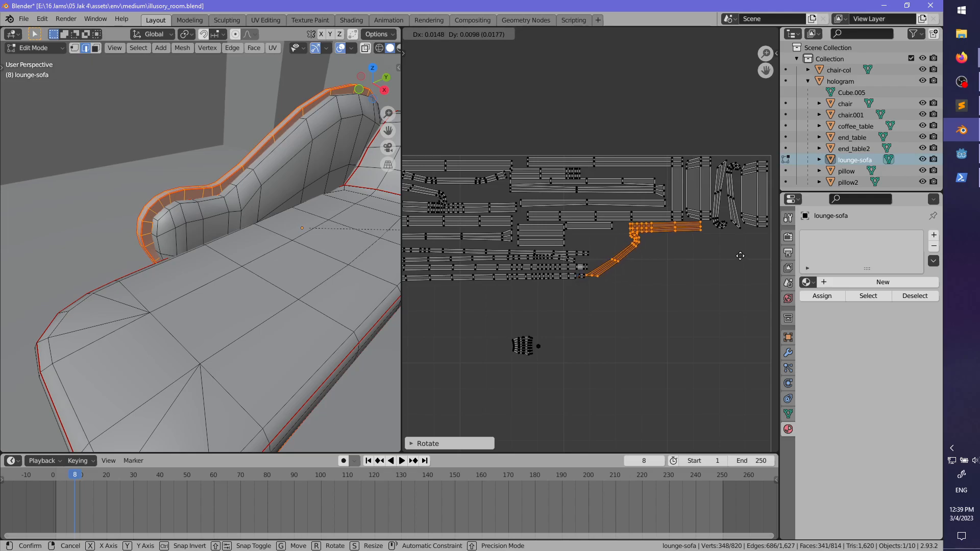
left_click(729, 262)
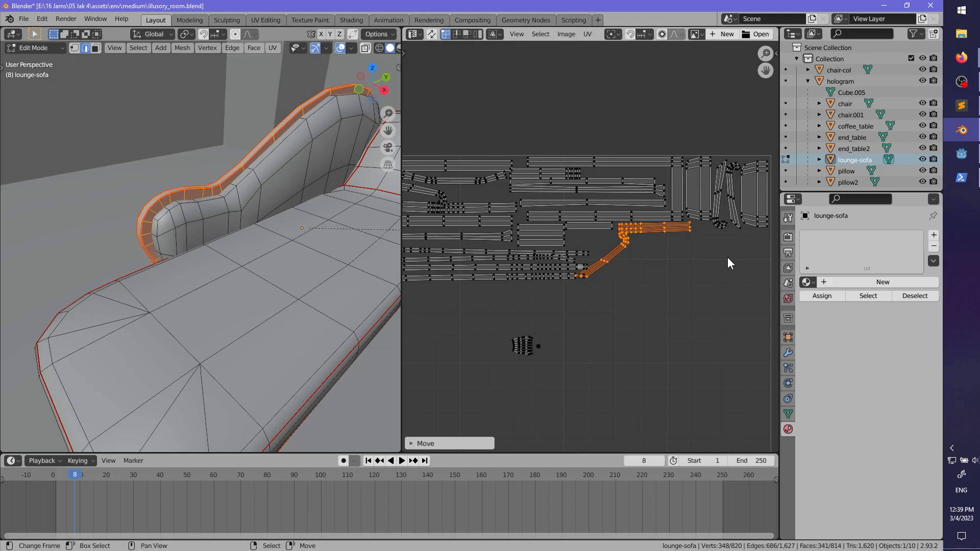
- Move the tiny island at the bent strip's lower end up into the gap beside the narrow strips' ends
scroll(714, 263, "up", 3)
key("alt+a")
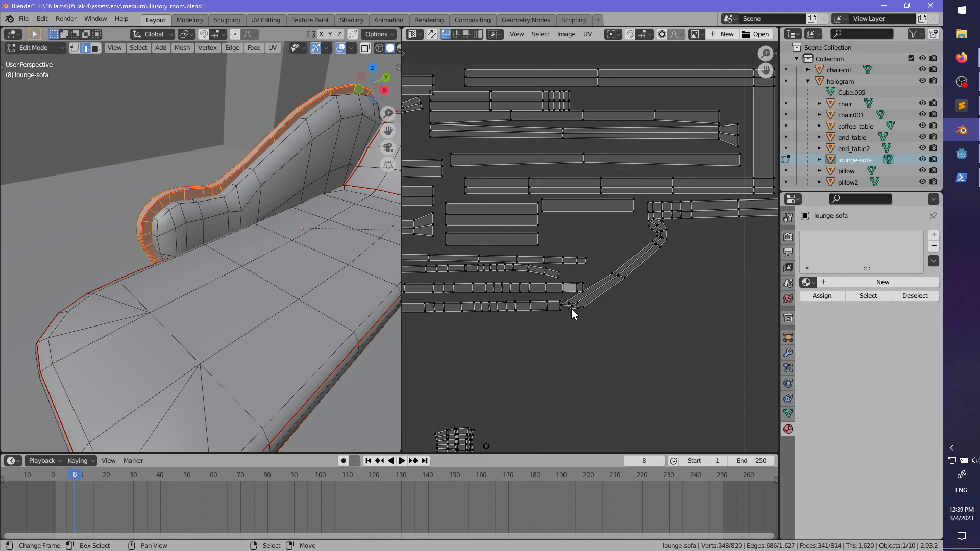
key("l")
key("g")
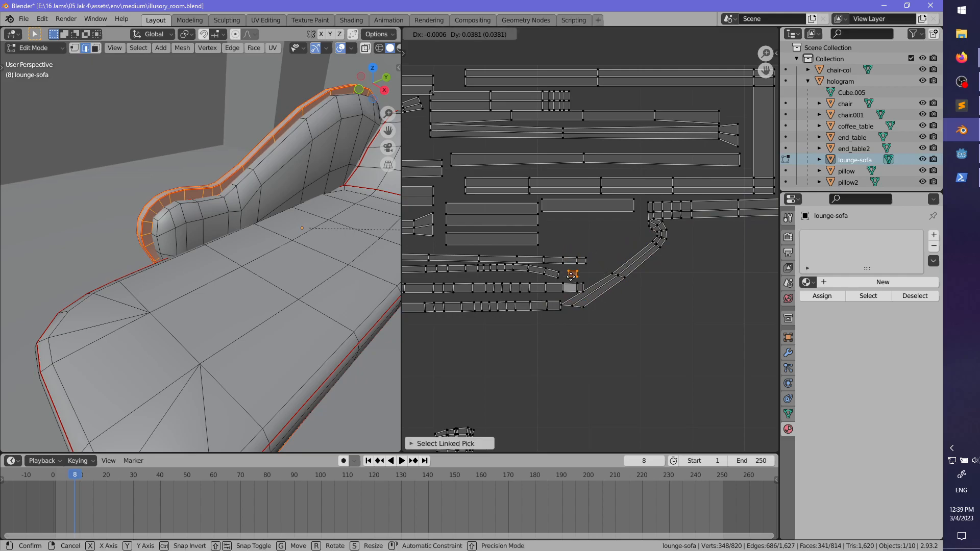
left_click(571, 276)
- Move the small ribbed island and its dot up beside the bent strip, and scale it up slightly
scroll(589, 348, "down", 5)
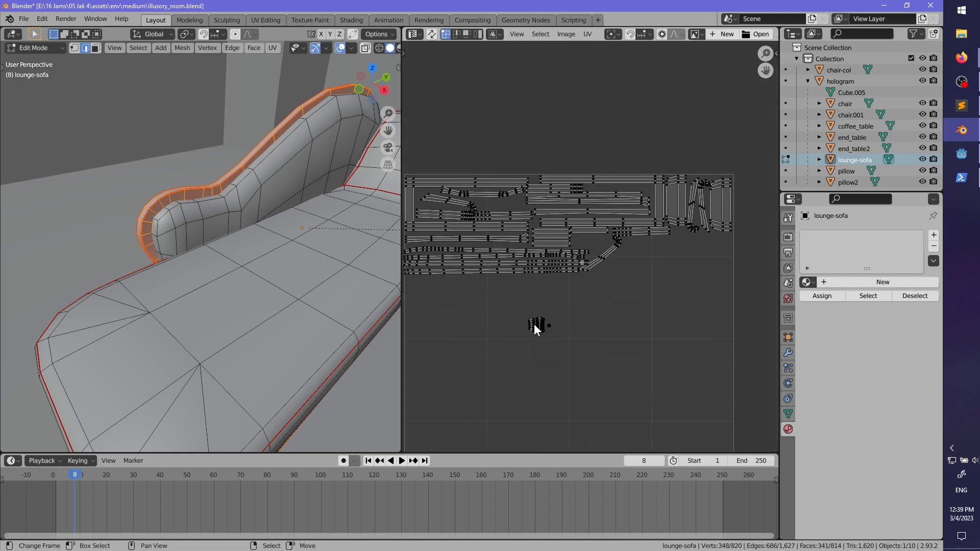
key("l")
key("g")
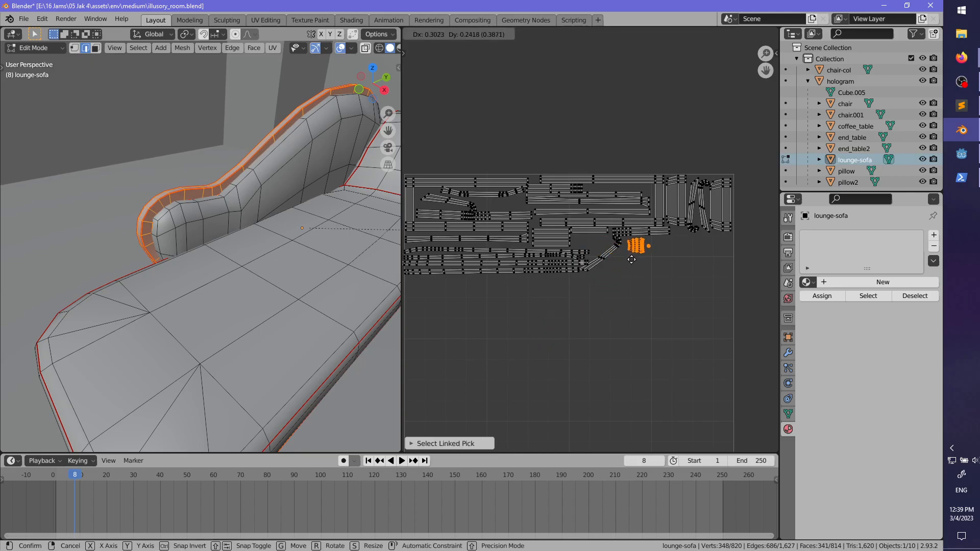
left_click(635, 264)
key("s")
left_click(685, 280)
key("g")
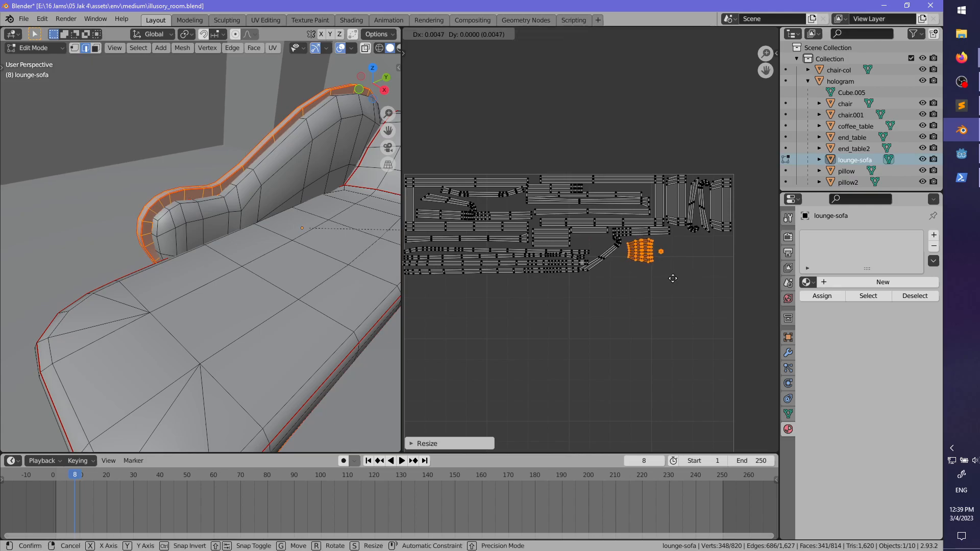
left_click(674, 277)
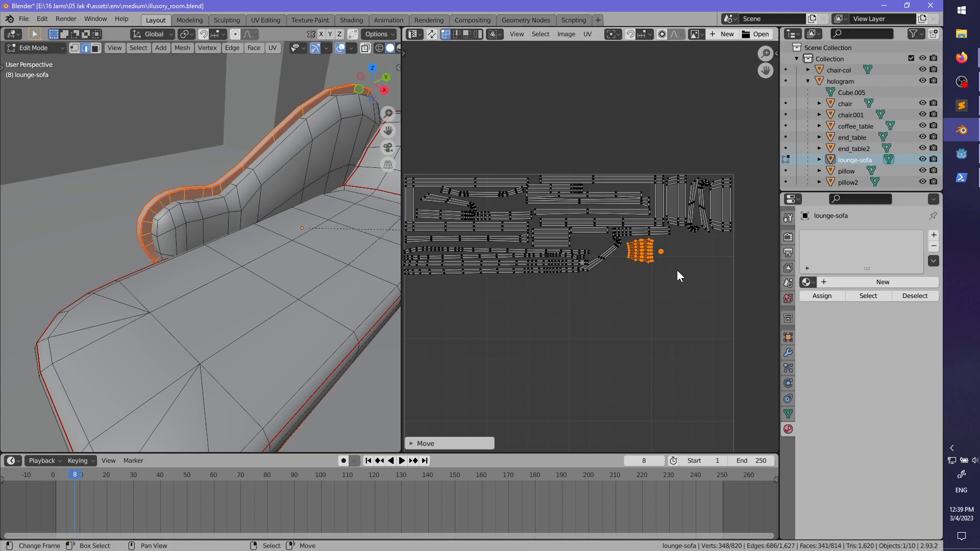
left_click(677, 271)
- Examine the sofa from several angles alongside the packed trim islands in the UV square
middle_click_drag(230, 265, 292, 267)
scroll(531, 296, "down", 2)
middle_click_drag(537, 297, 538, 270)
scroll(545, 280, "up", 2)
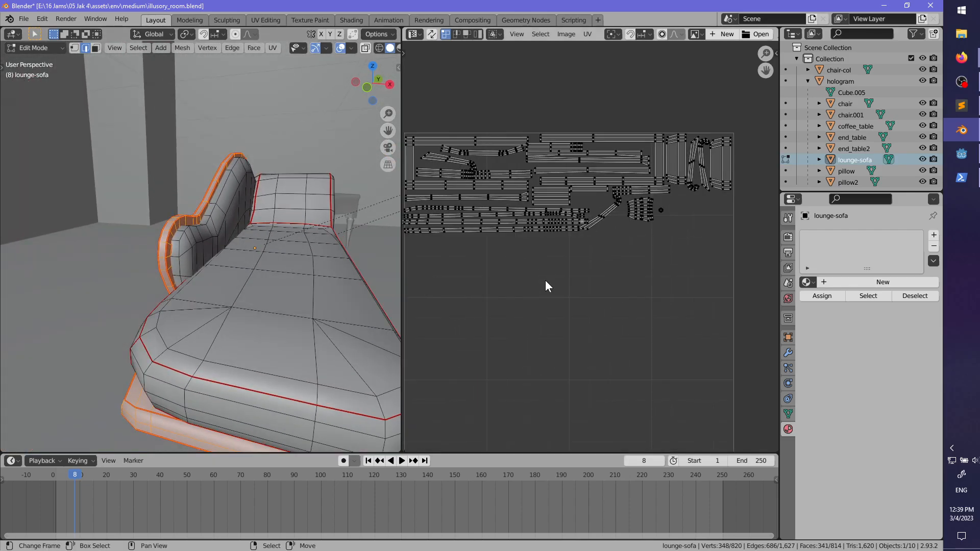
scroll(546, 280, "down", 1)
scroll(536, 280, "up", 1)
middle_click_drag(255, 258, 211, 251)
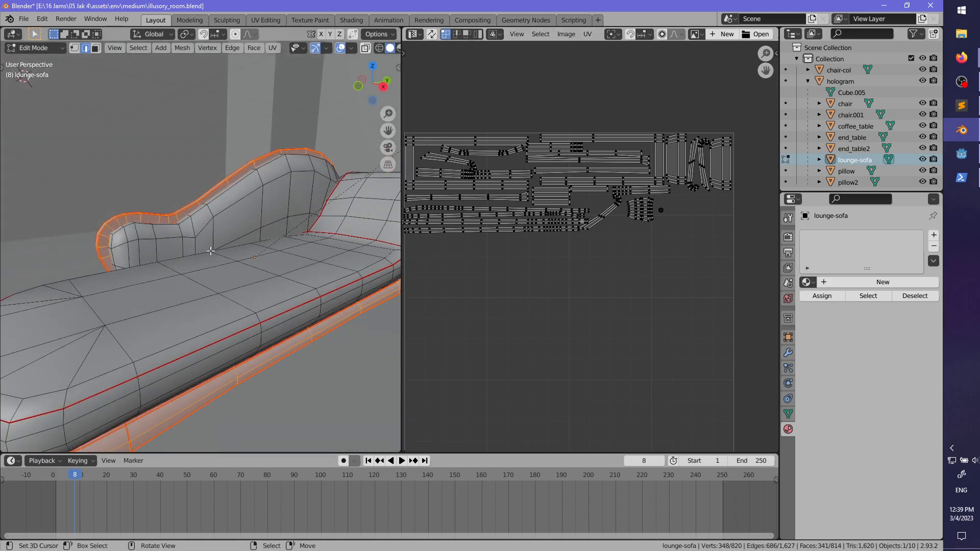
scroll(210, 251, "down", 3)
scroll(539, 286, "down", 2)
scroll(543, 315, "up", 3)
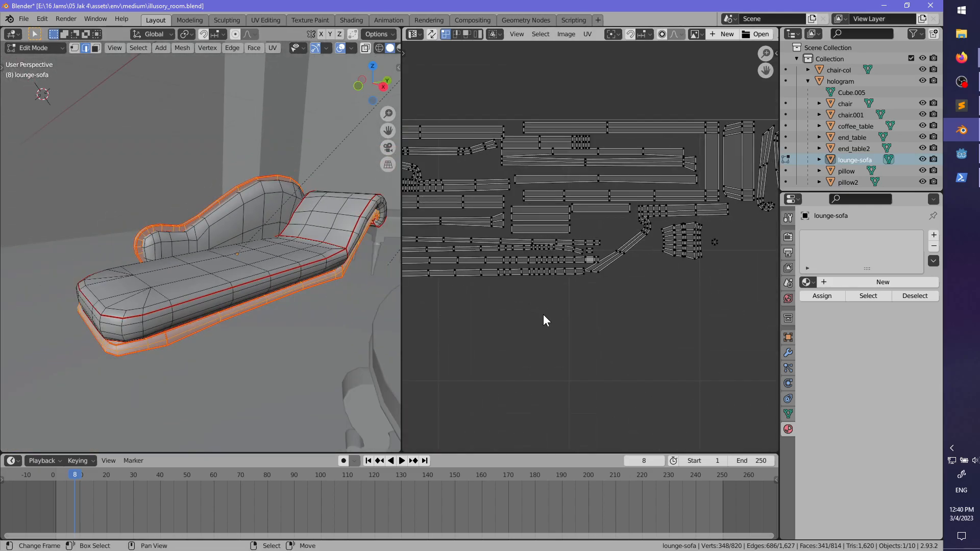
scroll(541, 315, "up", 1)
middle_click_drag(204, 178, 341, 268)
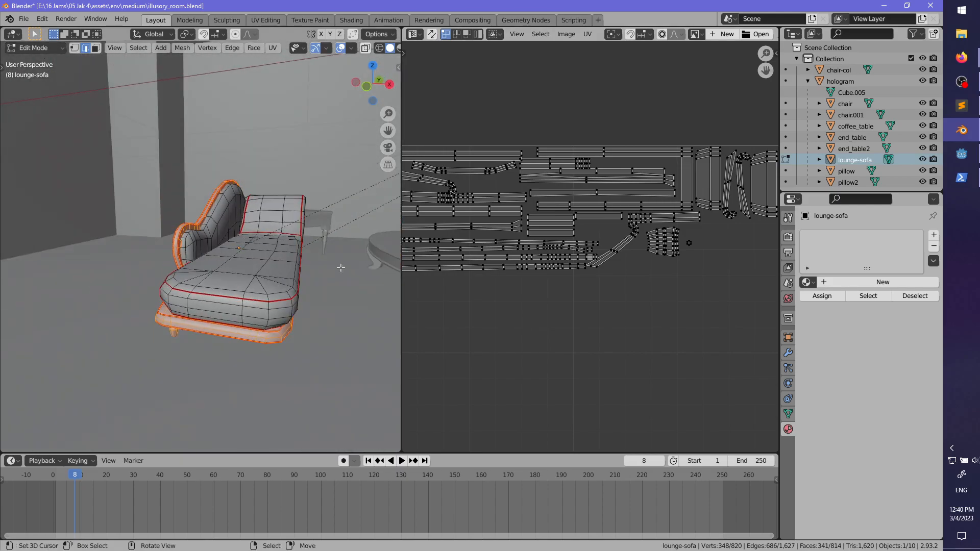
scroll(614, 289, "down", 3)
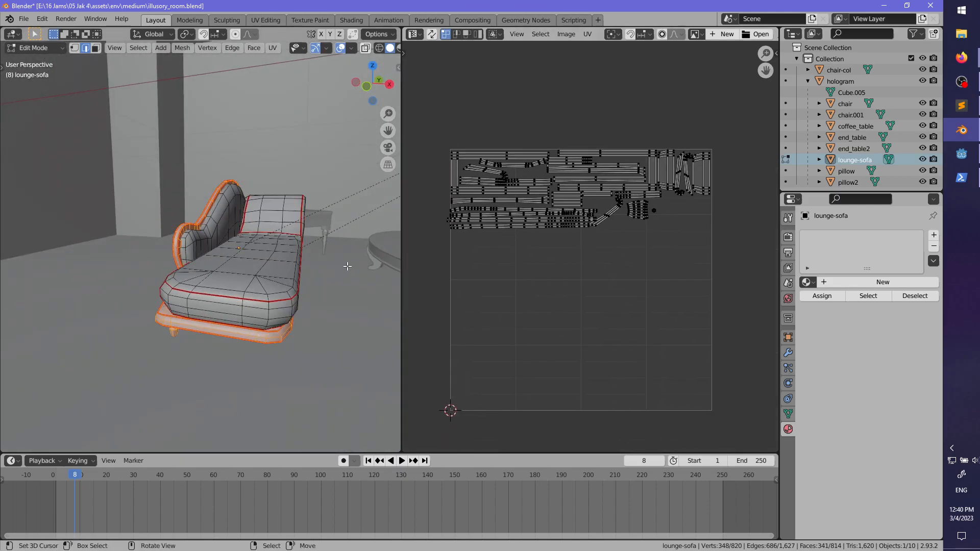
- Select the entire sofa mesh to show all its UV islands together
key("alt+a")
middle_click_drag(348, 266, 253, 283)
key("a")
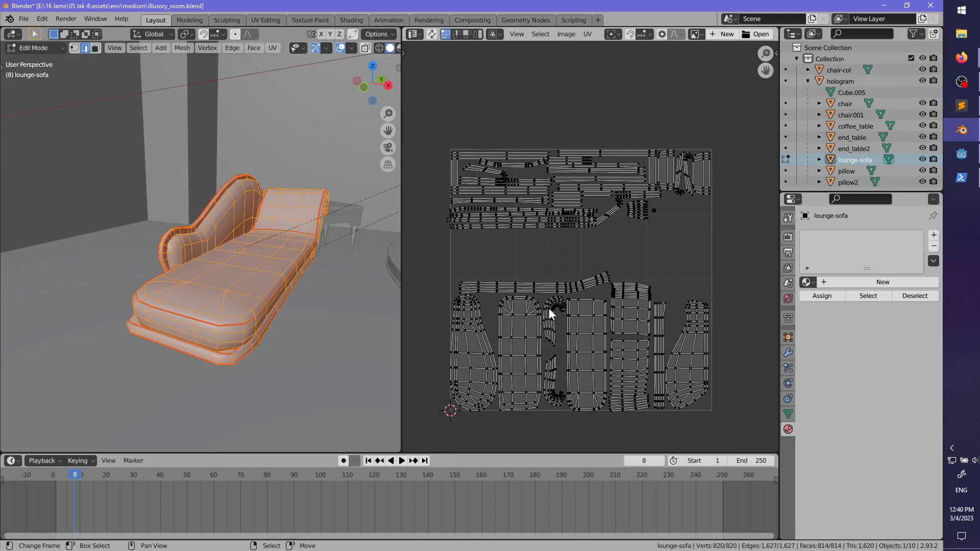
scroll(549, 308, "up", 1)
type("l")
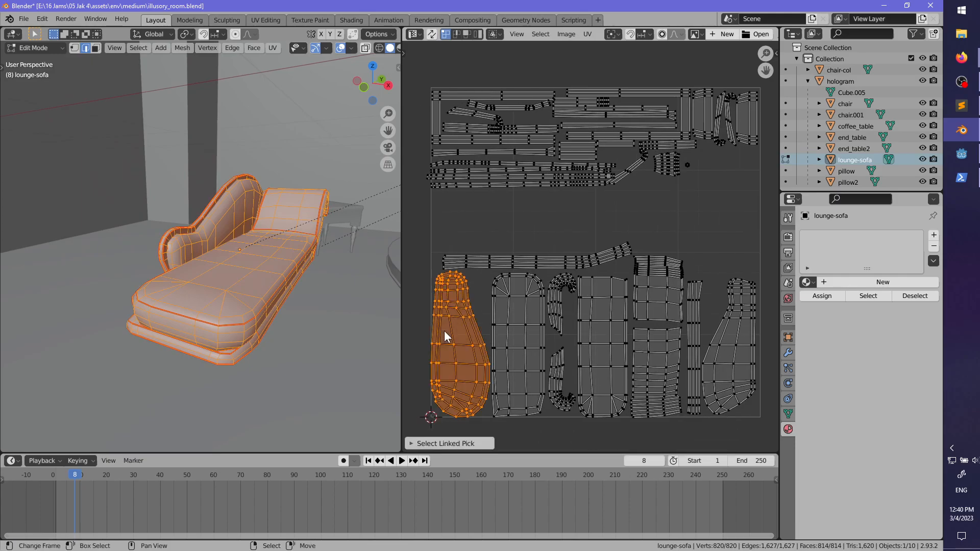
type("r90")
key("Return")
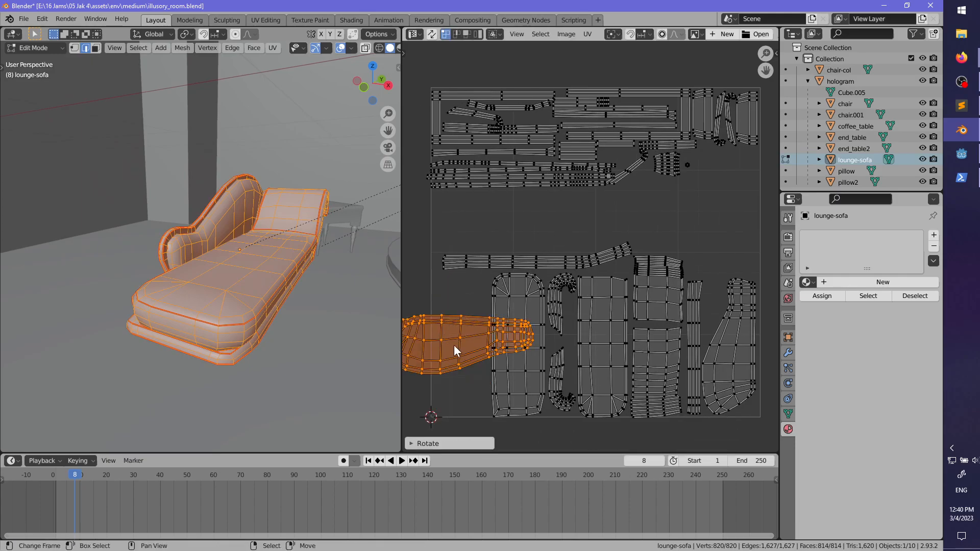
key("g")
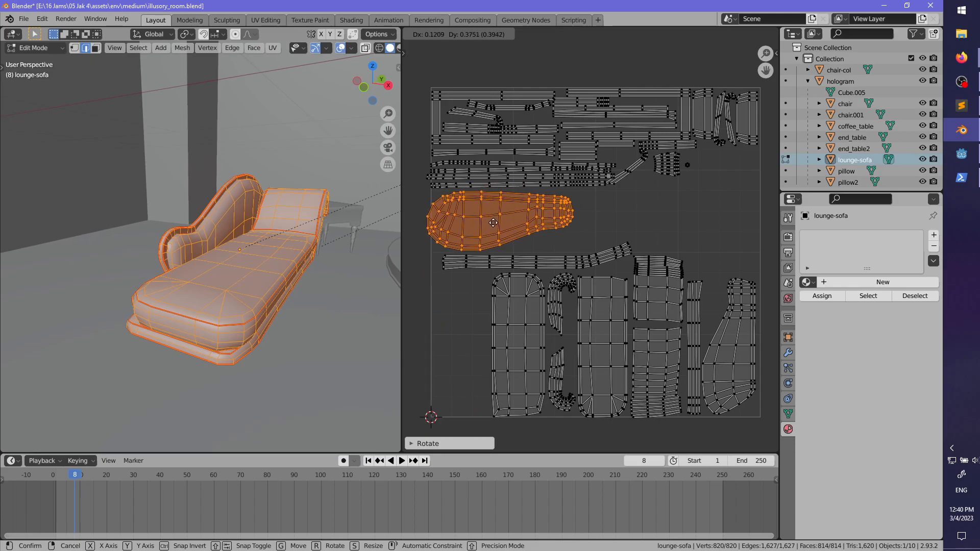
left_click(494, 221)
key("ctrl+z")
key("ctrl+z")
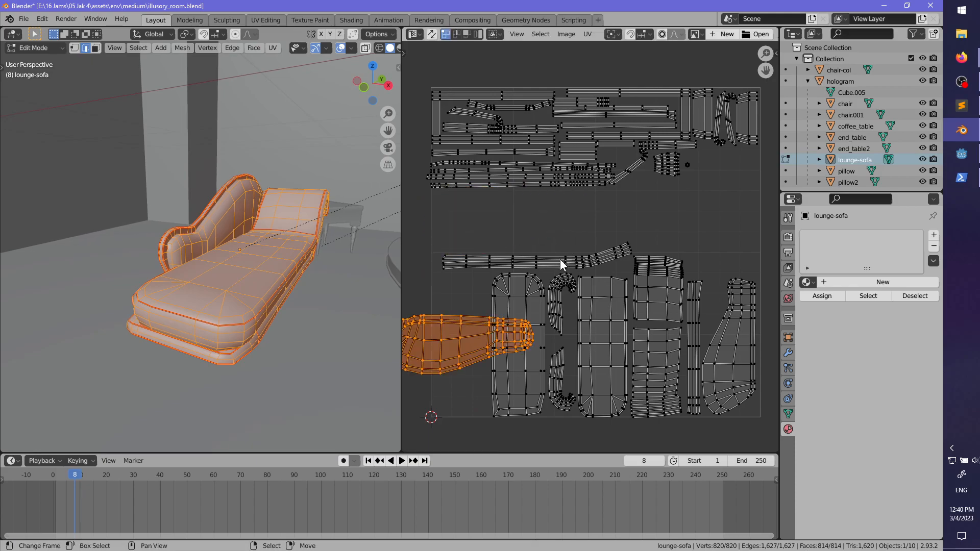
- Select all the large islands in the lower half of the UV square and scale them by 1.25
scroll(501, 247, "down", 3)
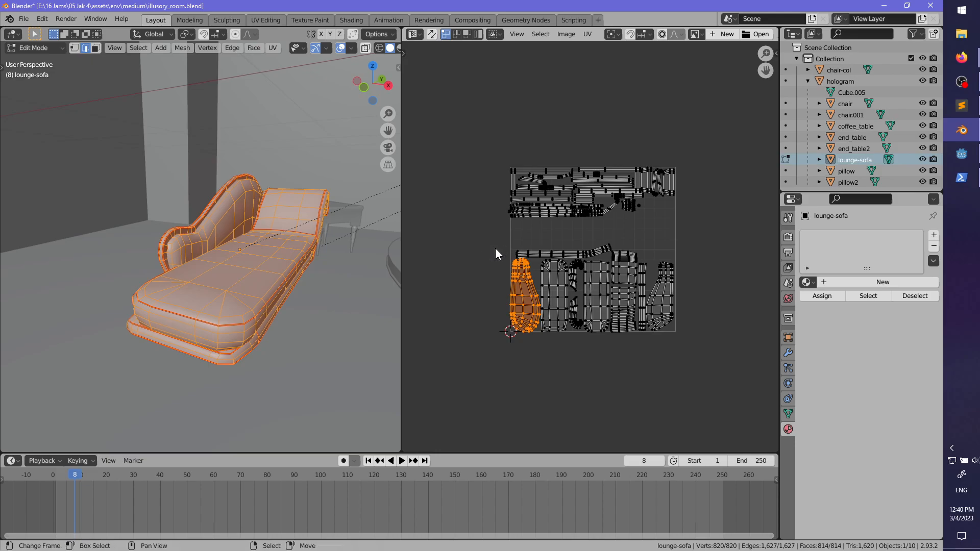
left_click(499, 252)
key("b")
left_click_drag(504, 246, 706, 355)
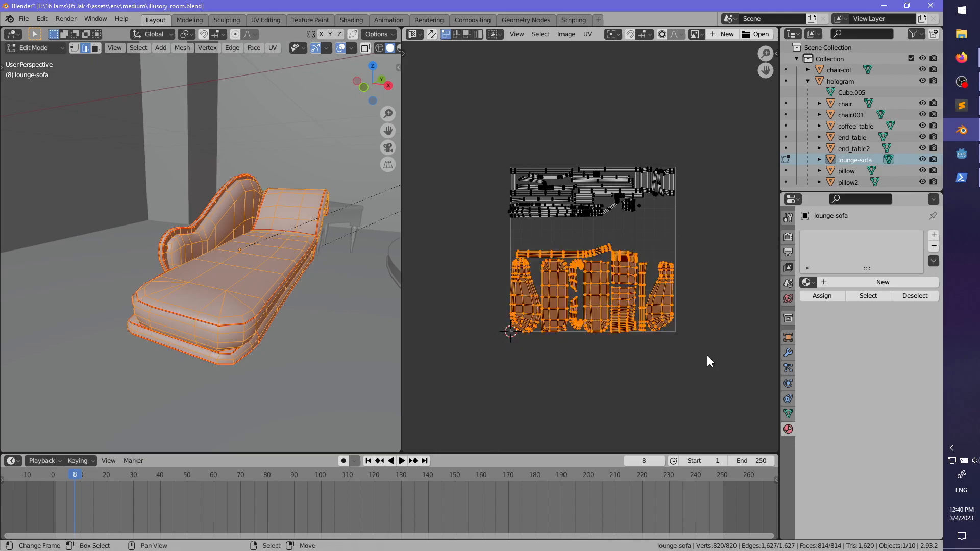
type("s1.25")
key("Return")
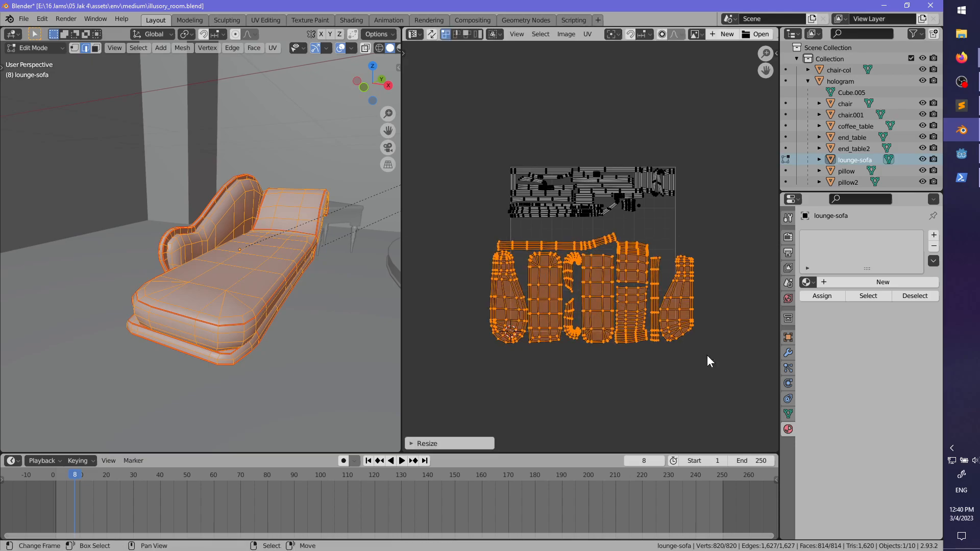
- Move the enlarged islands up and right to align with the UV square's left and bottom edges, then clear the selection
scroll(706, 354, "up", 2)
key("g")
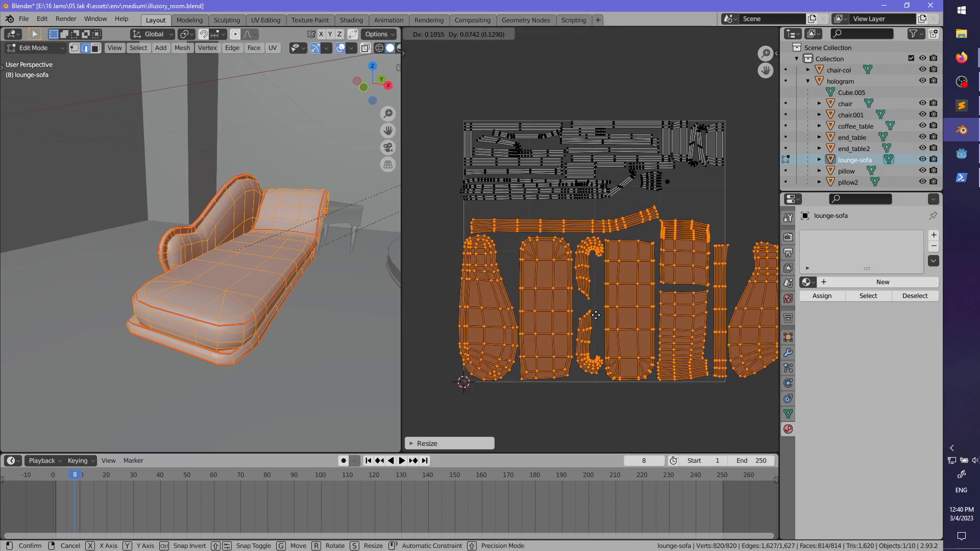
left_click(600, 313)
key("alt+a")
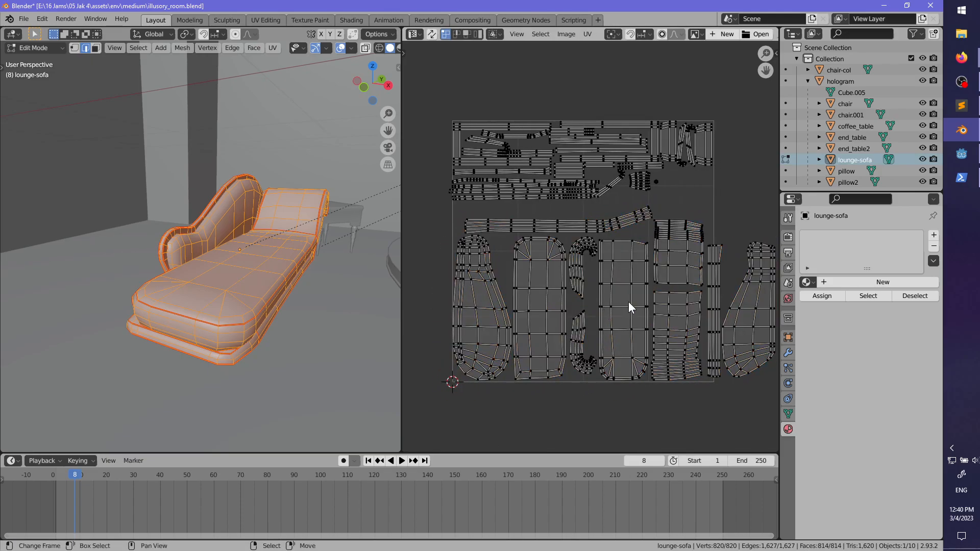
- Rotate the narrow vertical strip 90° and move it into the left gap between the trim strips and the long bent island
mouse_move(628, 302)
middle_mouse_down()
mouse_move(567, 295)
mouse_move(610, 301)
middle_mouse_up()
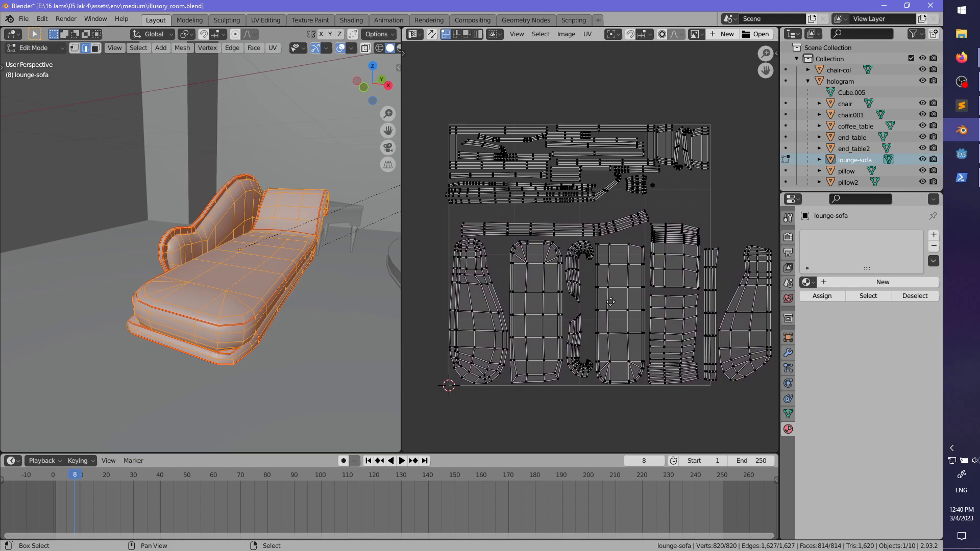
type("l")
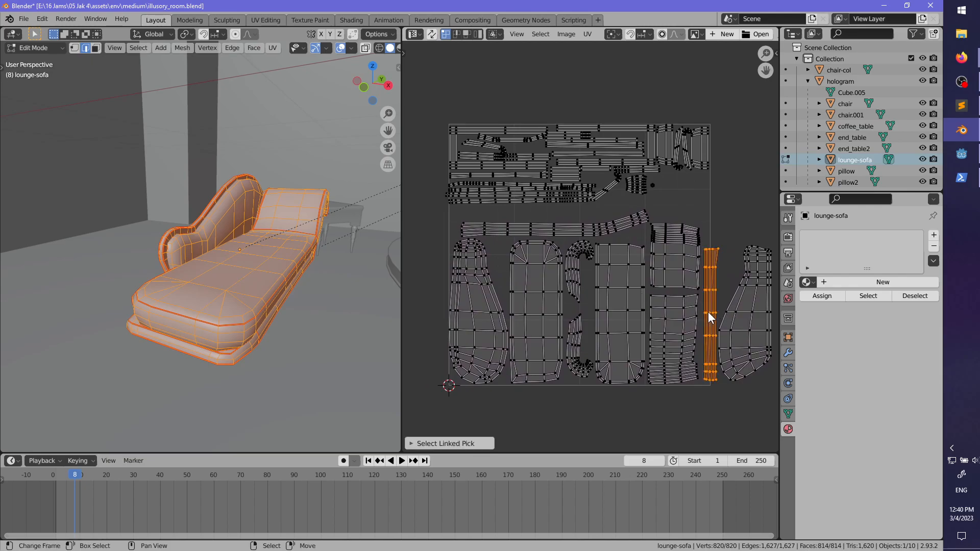
type("r90")
key("Return")
key("g")
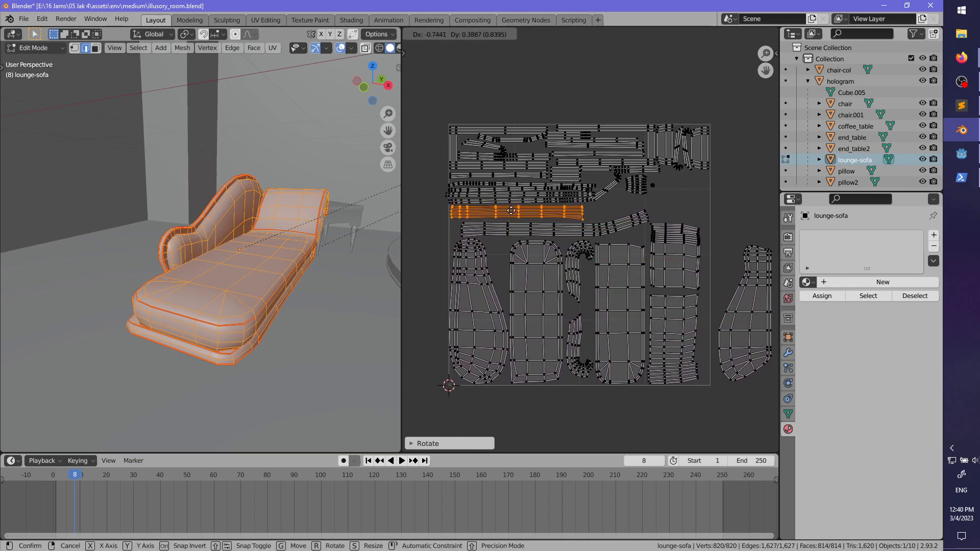
left_click(512, 212)
middle_click_drag(621, 230, 590, 249)
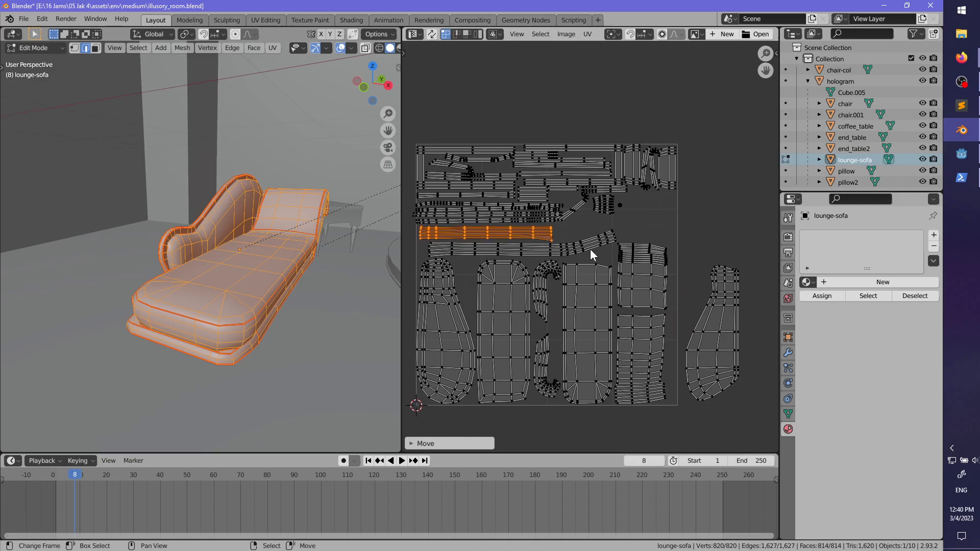
key("alt+a")
- Select both hook-shaped islands between the rounded panels, move them toward the upper right, and rotate them nearly horizontal
middle_click_drag(664, 277, 666, 272)
scroll(664, 277, "up", 1)
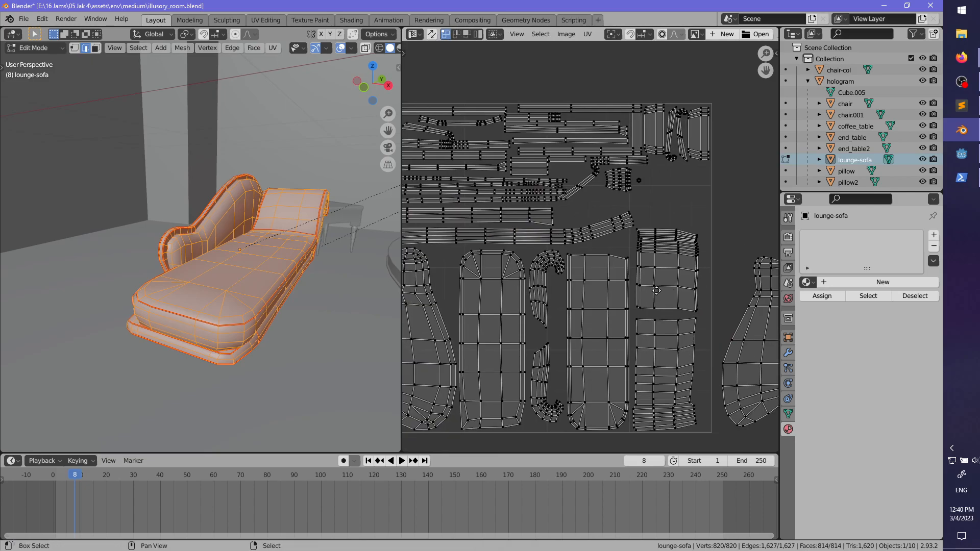
key("l")
key("l")
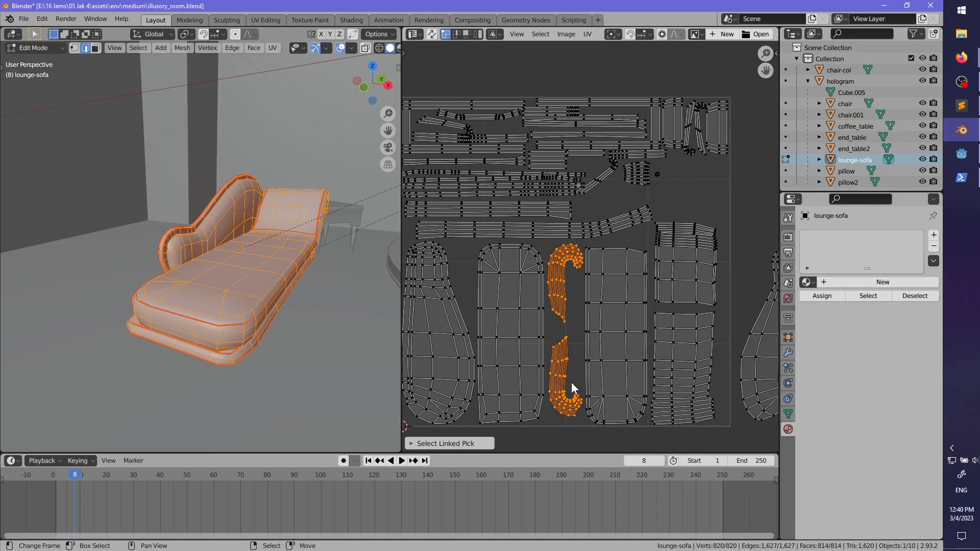
key("g")
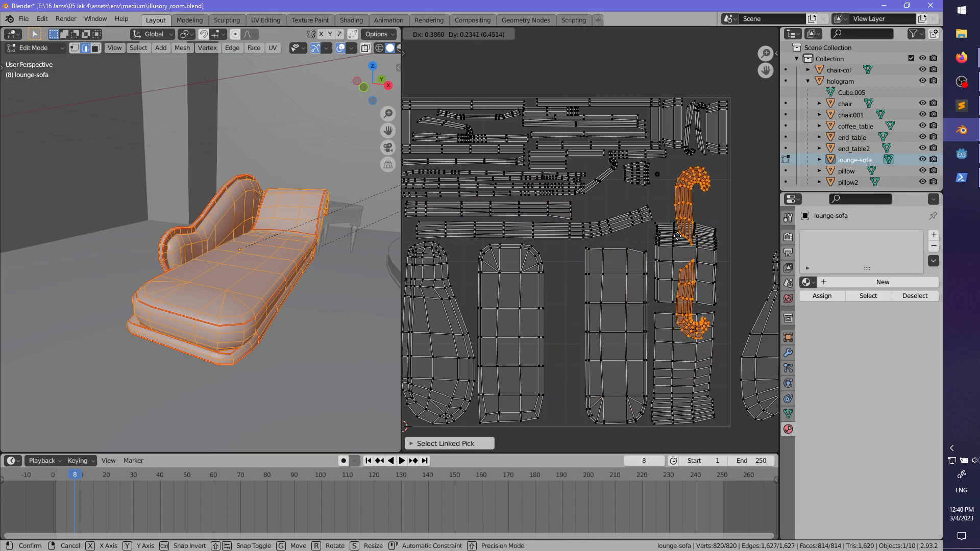
left_click(682, 238)
key("r")
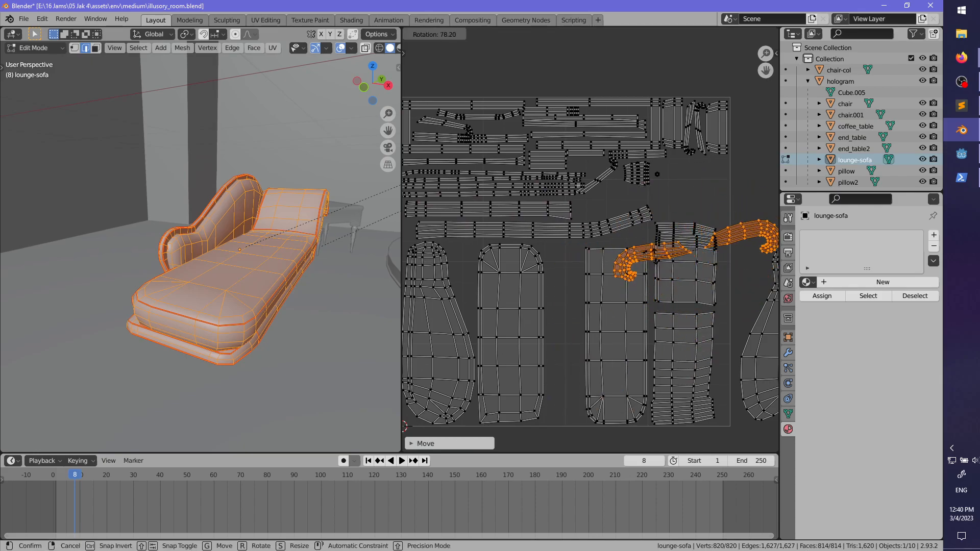
left_click(667, 263)
- Move the hook-shaped pair up into the free area beneath the small ribbed island and fine-tune its rotation
key("g")
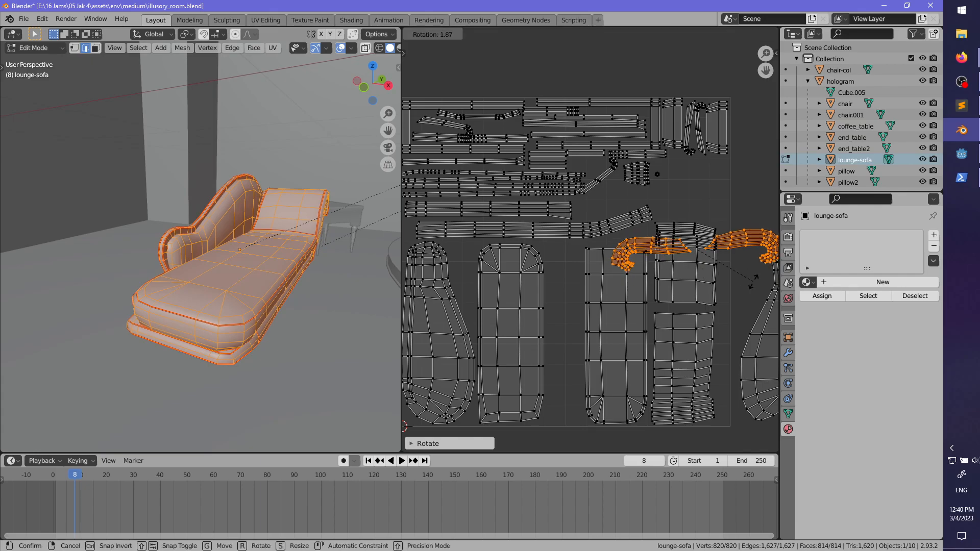
left_click(730, 235)
key("s")
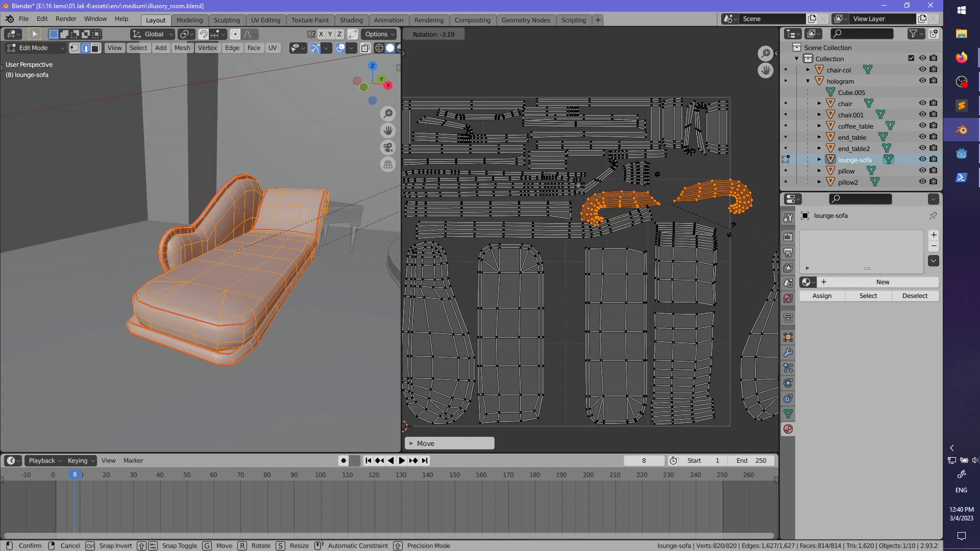
left_click(727, 230)
key("alt+a")
- Rotate only the left hook-shaped island about half a turn and nest it under the small ribbed island beside the other hook
middle_click_drag(642, 253, 626, 273)
scroll(622, 212, "up", 2)
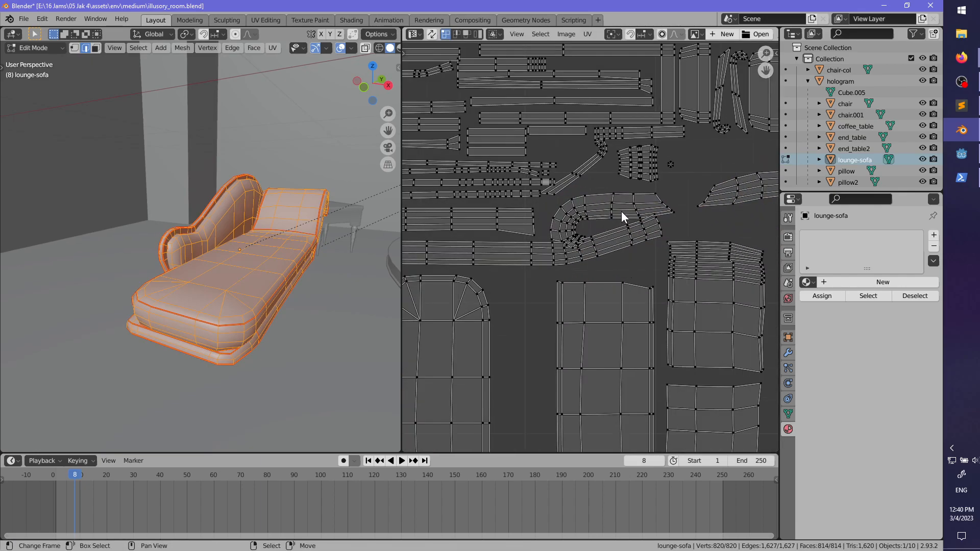
key("l")
key("r")
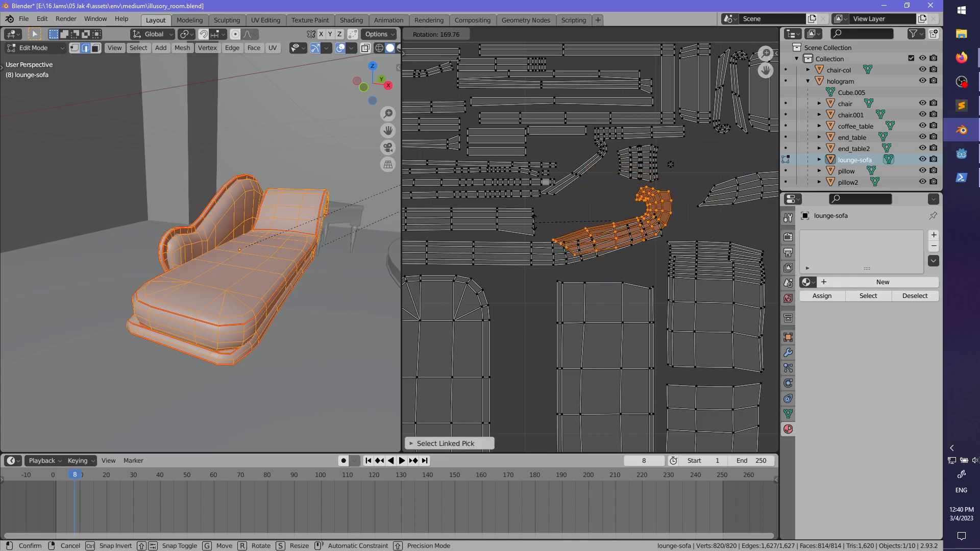
left_click(558, 234)
key("g")
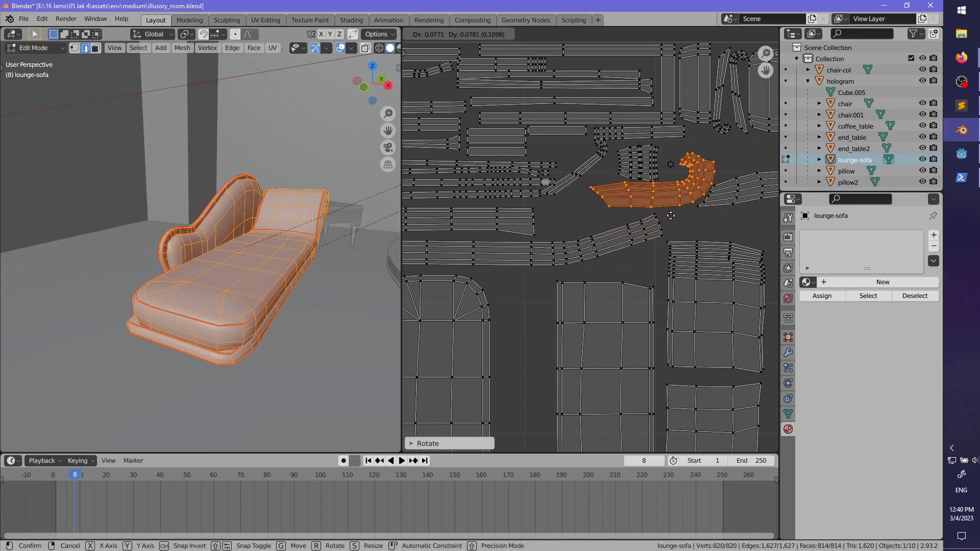
left_click(675, 221)
middle_click_drag(676, 222, 608, 245)
key("alt+a")
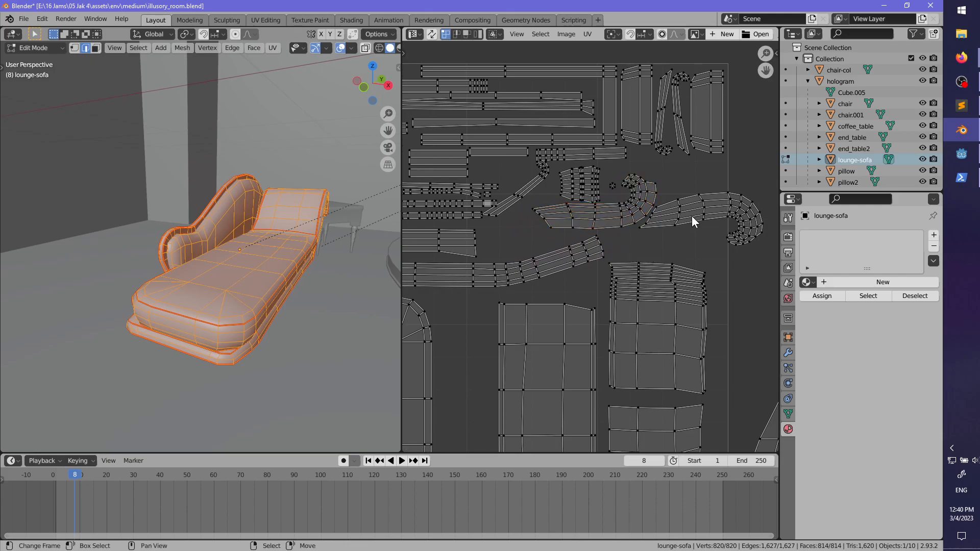
- Rotate the outermost hook-shaped island about half a turn so its curl faces the other hook
key("l")
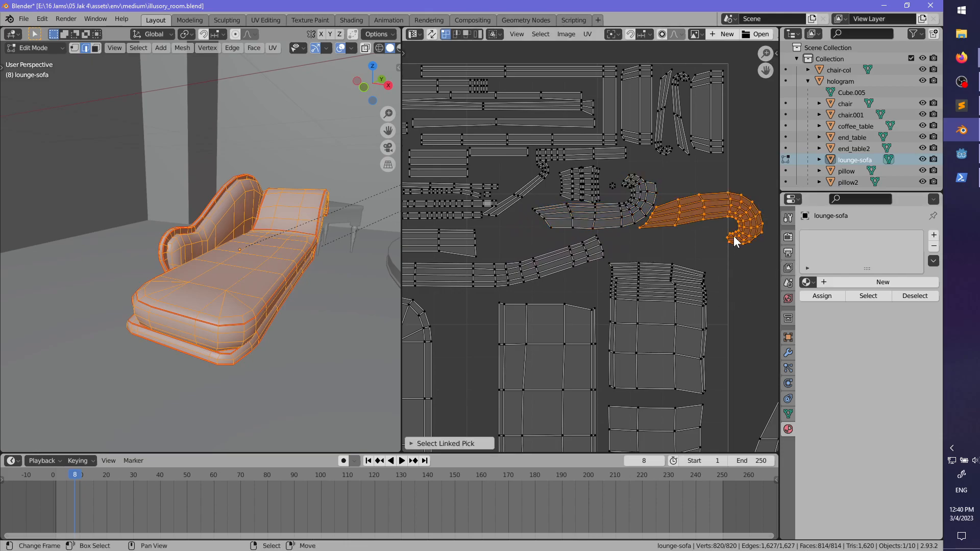
key("r")
left_click(638, 209)
- Identify the rolled armrest end's UV island by selecting its seam-bounded faces on the sofa, and reselect the whole mesh
middle_click_drag(370, 276, 319, 273)
middle_click_drag(319, 273, 214, 225, "shift")
scroll(312, 261, "up", 2)
key("alt+a")
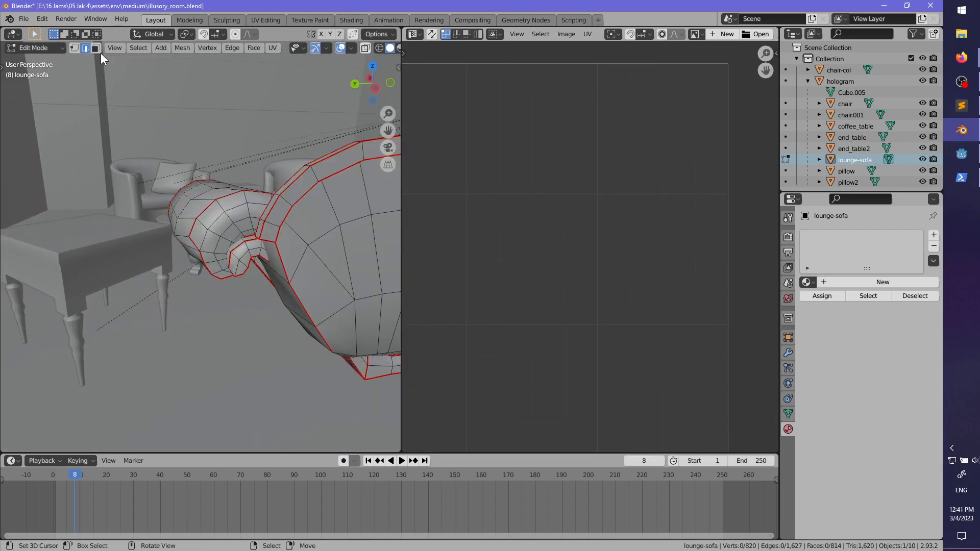
key("l")
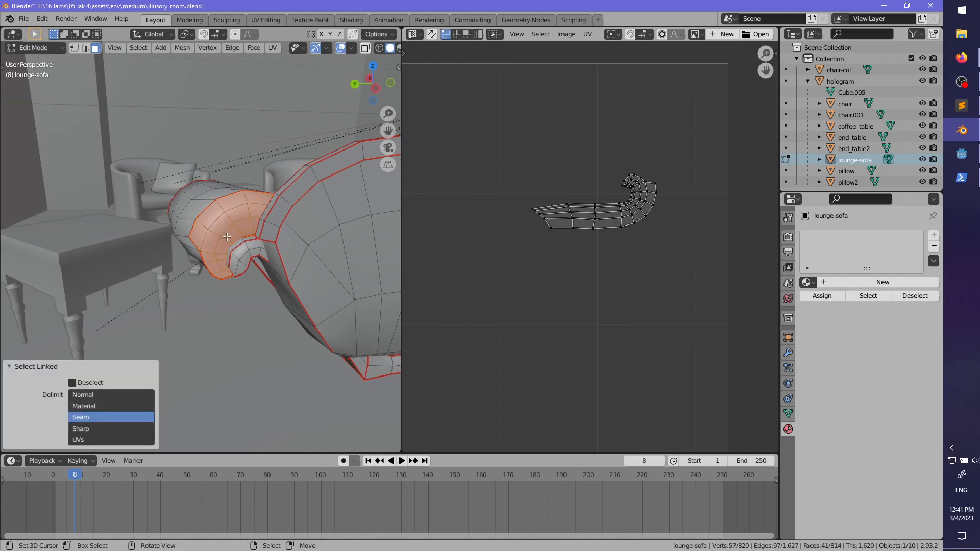
key("z")
key("a")
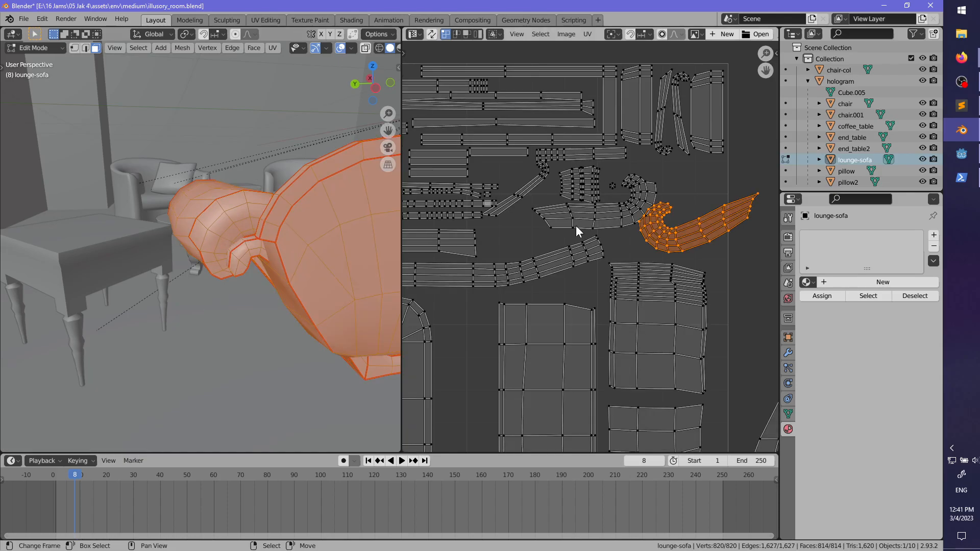
- Shrink the hook-shaped island under the small ribbed island and rotate it into the gap above the long bent island
key("l")
key("s")
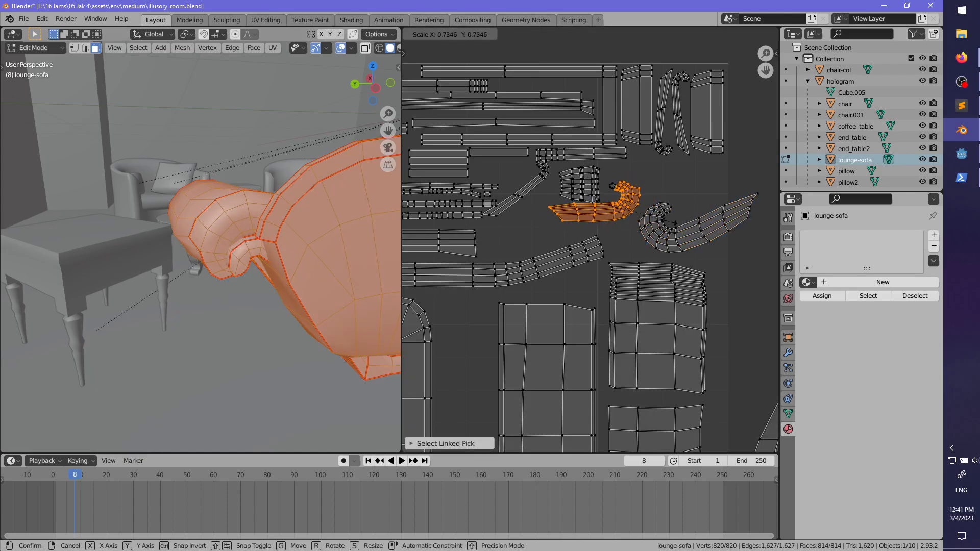
left_click(664, 222)
key("g")
left_click(588, 253)
key("r")
left_click(605, 218)
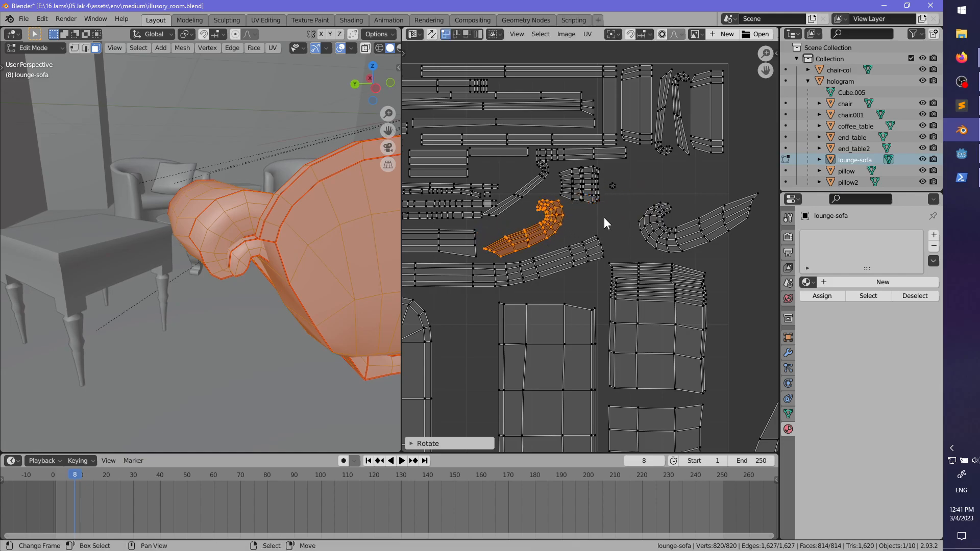
key("g")
left_click(600, 217)
- Tilt the larger hook-shaped island slightly and move it inside the UV square, beside the end of the long bent island
key("alt+a")
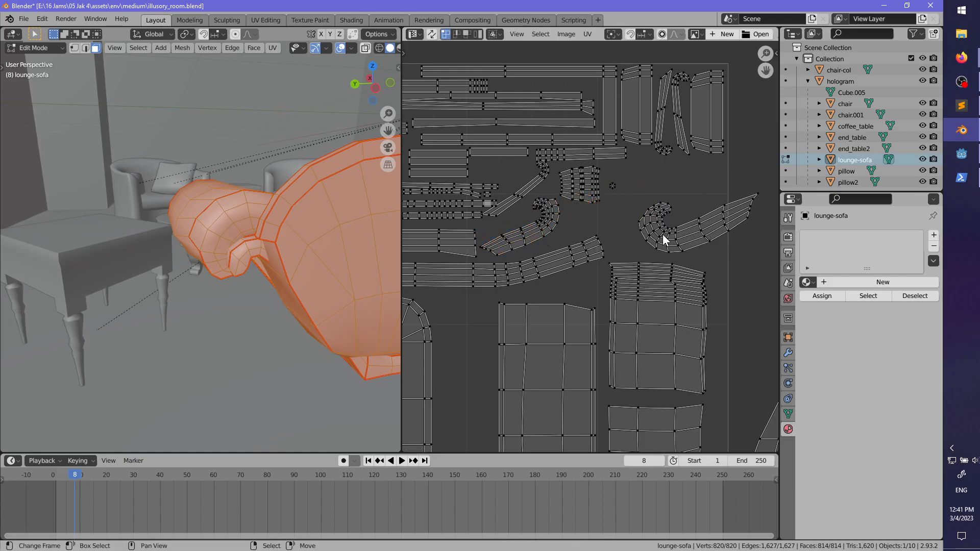
key("l")
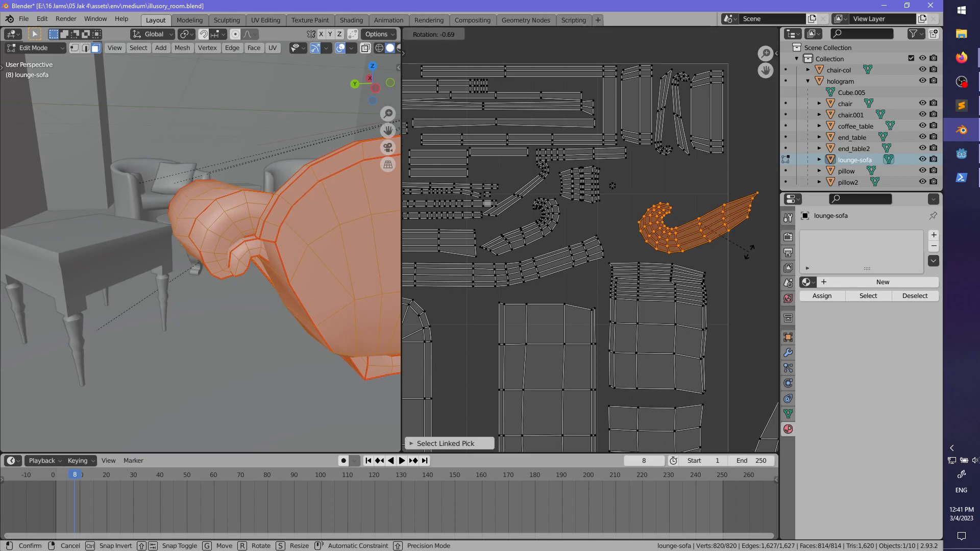
key("r")
left_click(733, 230)
key("g")
left_click(629, 266)
- Identify the sofa's large outer back panel in the UV layout by selecting its seam-bounded faces, and reselect the whole mesh
scroll(591, 245, "down", 2)
middle_click_drag(387, 275, 271, 258, "shift")
scroll(292, 265, "down", 2)
key("alt+a")
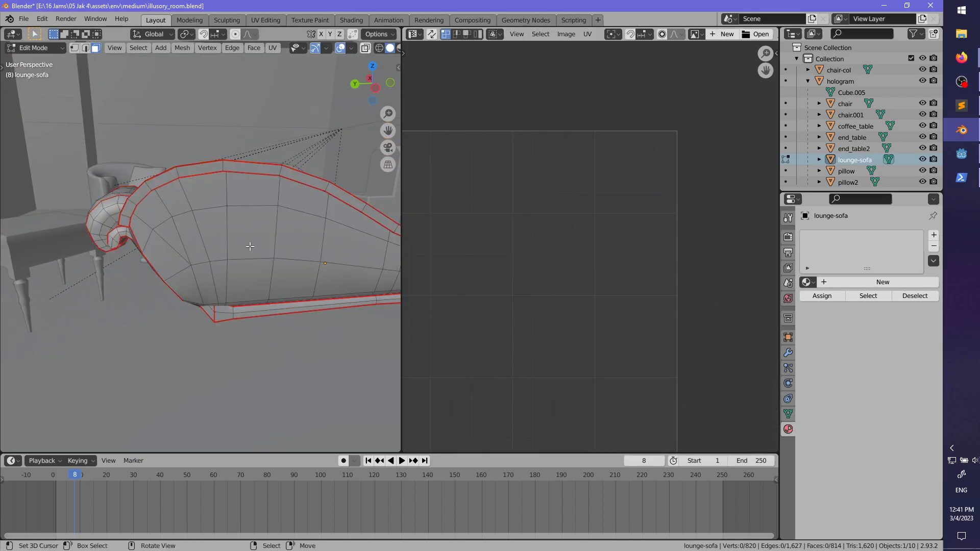
key("l")
scroll(230, 250, "down", 3)
key("a")
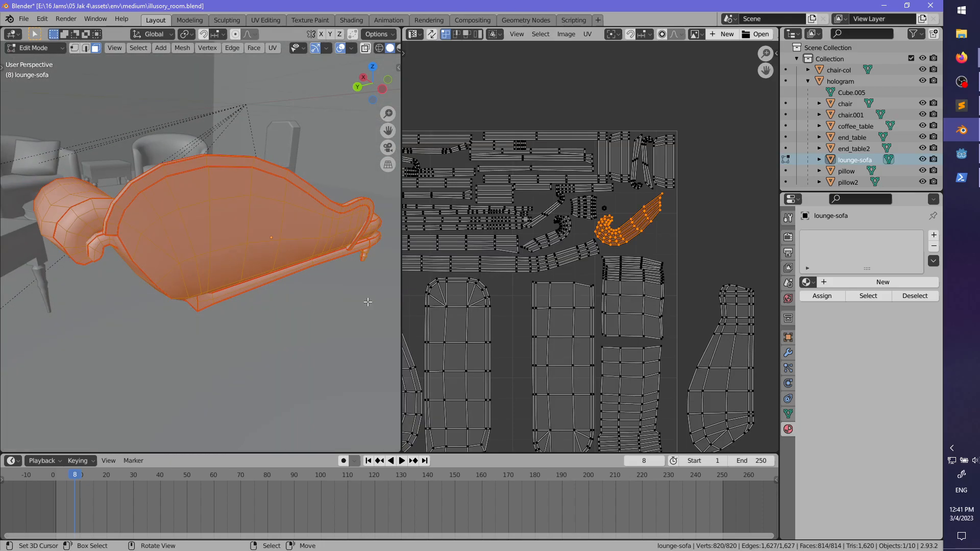
- Shrink the teardrop-shaped back panel island lying outside the UV square, and fit it, slightly rotated, between the two rounded panels
scroll(678, 304, "down", 3)
key("l")
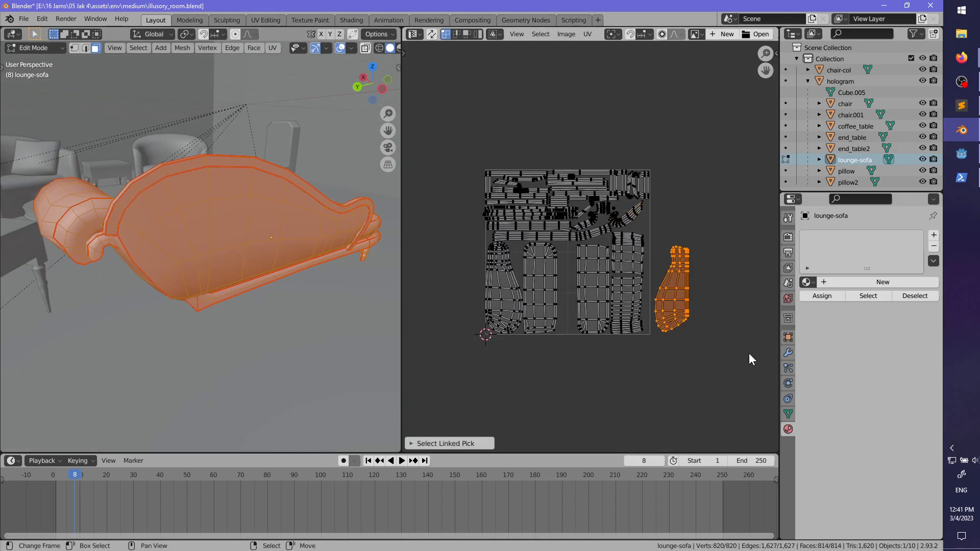
key("s")
left_click(731, 330)
scroll(731, 330, "up", 5)
key("g")
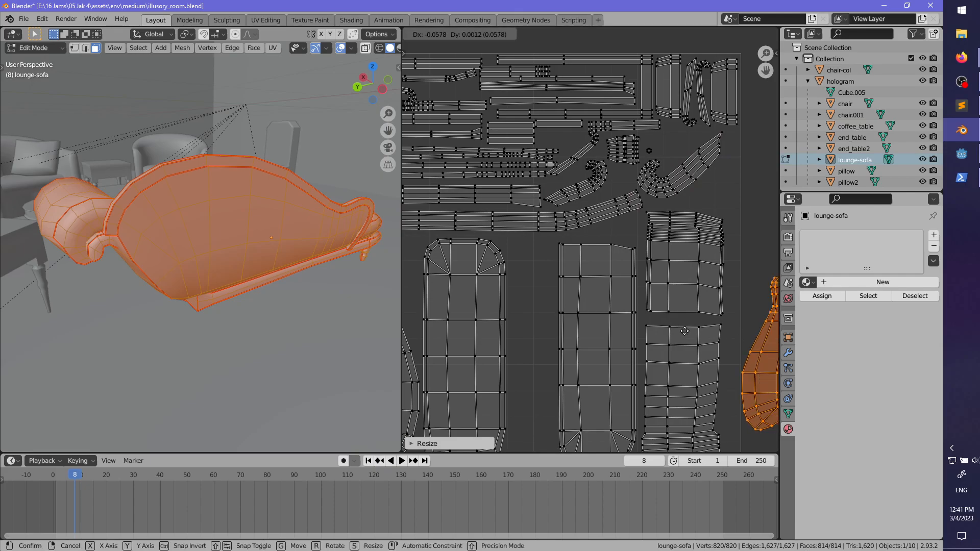
left_click(587, 338)
key("r")
left_click(586, 341)
scroll(592, 344, "down", 4)
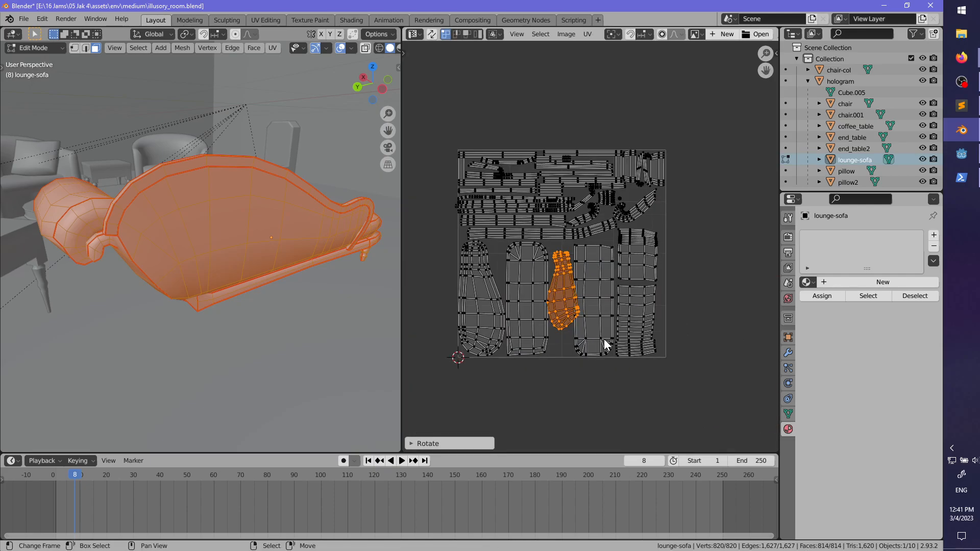
- Identify the UV islands of the sofa's rear and underside panels by selecting their faces, and reselect the whole mesh
middle_click_drag(605, 344, 601, 322)
middle_click_drag(203, 299, 176, 296)
key("alt+a")
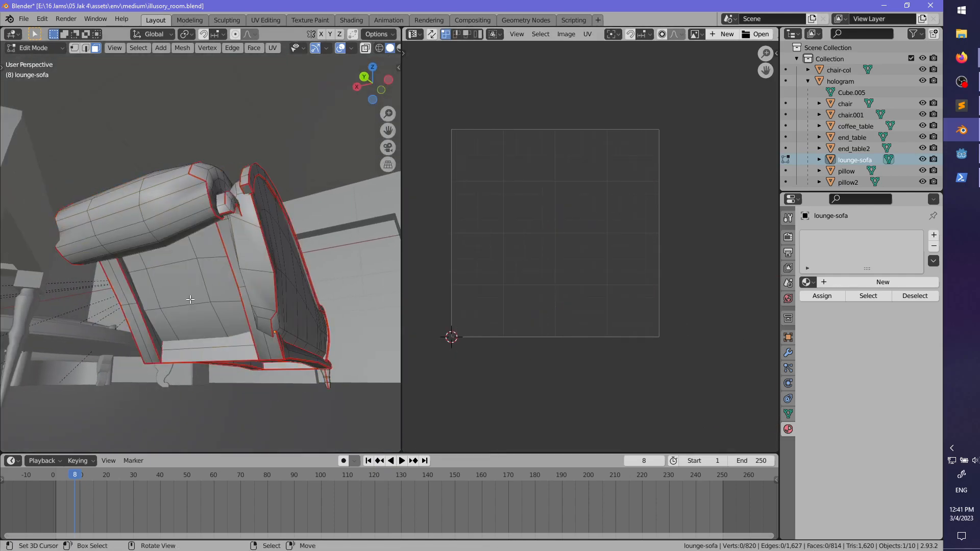
key("l")
middle_click_drag(176, 258, 231, 339)
key("l")
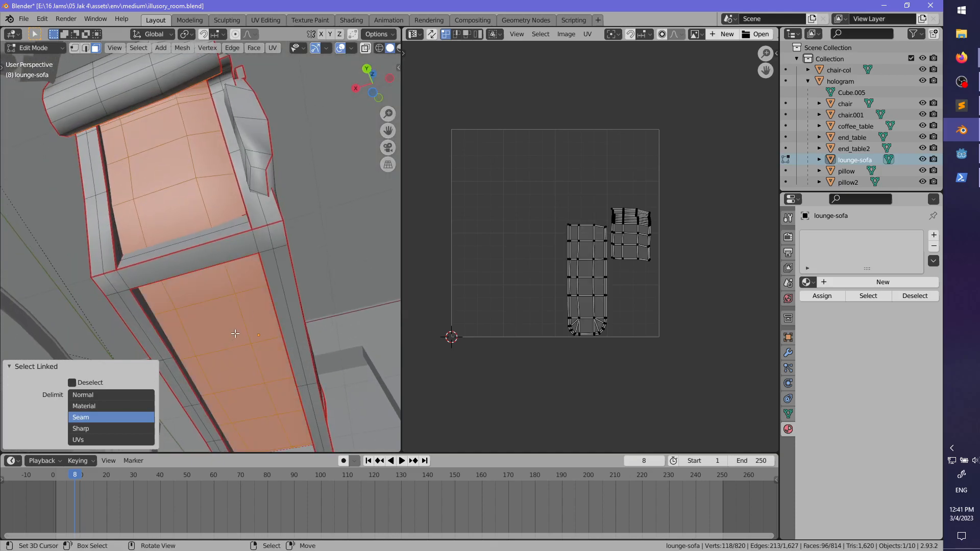
key("a")
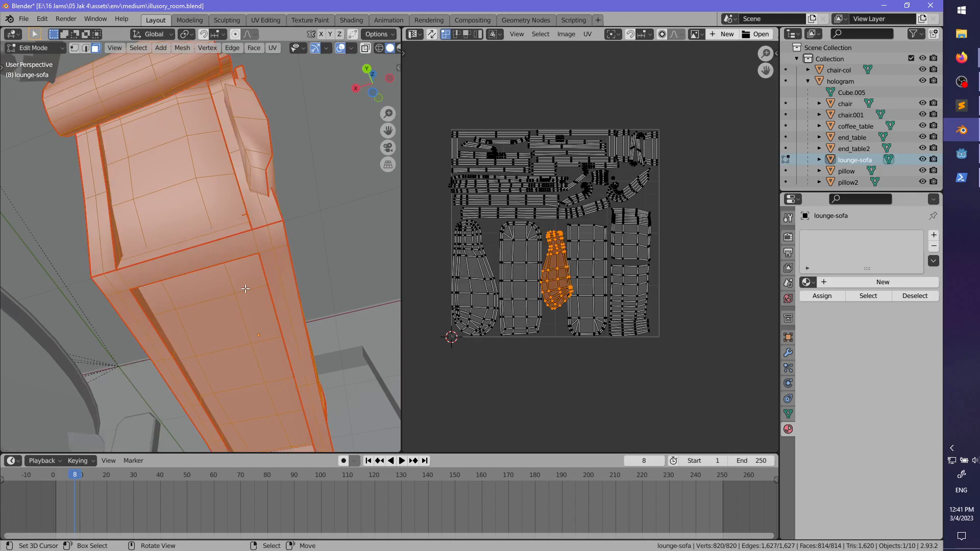
- Select the underside and rear panel islands, scale them down together, and place them beside the teardrop-shaped island
key("alt+a")
key("l")
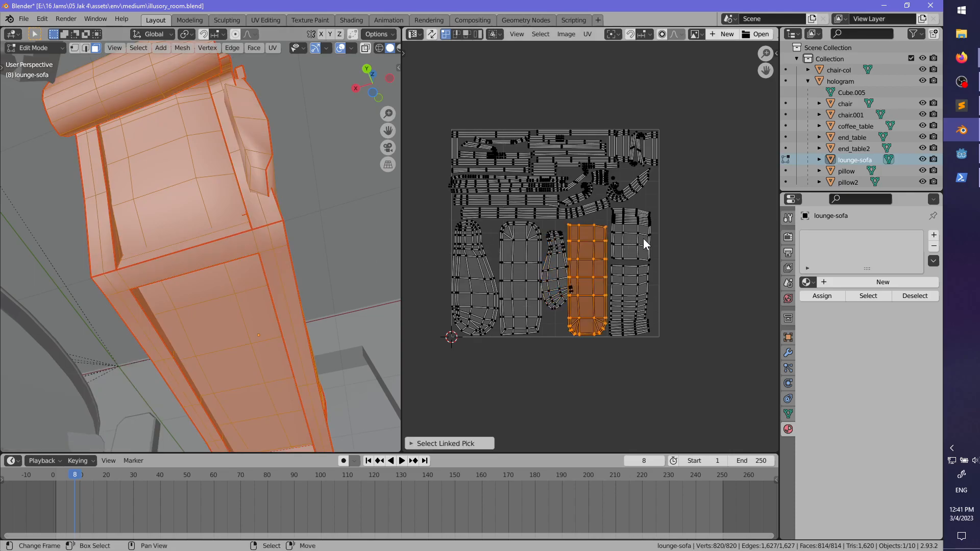
key("l")
key("s")
left_click(644, 319)
key("g")
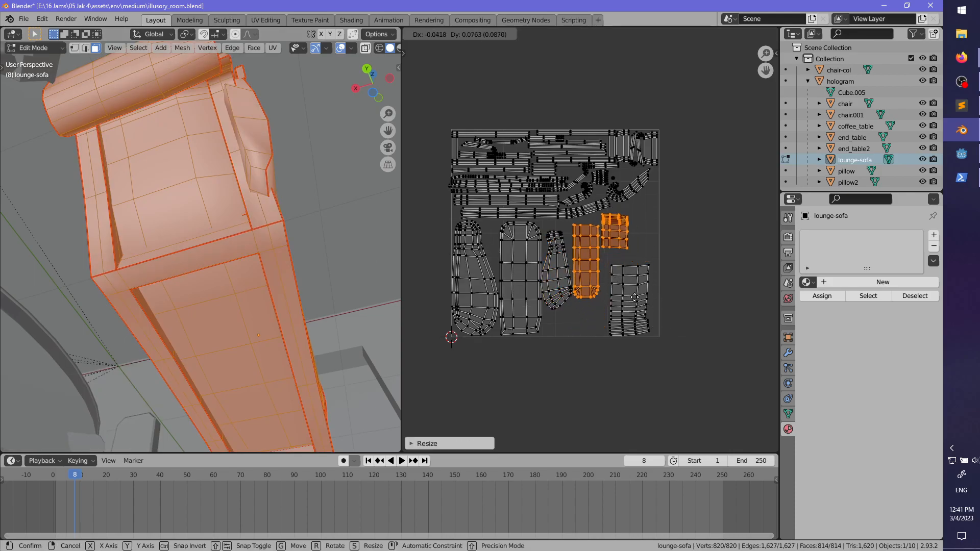
left_click(644, 296)
- Rotate the small teardrop-shaped island until its straight edge is vertical and move it down near the UV square's lower edge
scroll(632, 340, "up", 2)
middle_click_drag(633, 340, 694, 226)
key("alt+a")
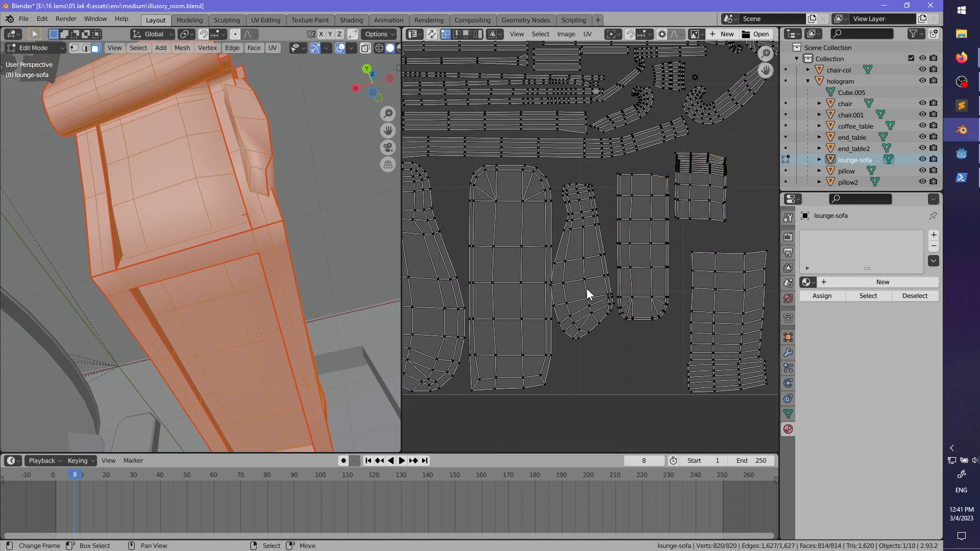
key("l")
key("r")
left_click(607, 330)
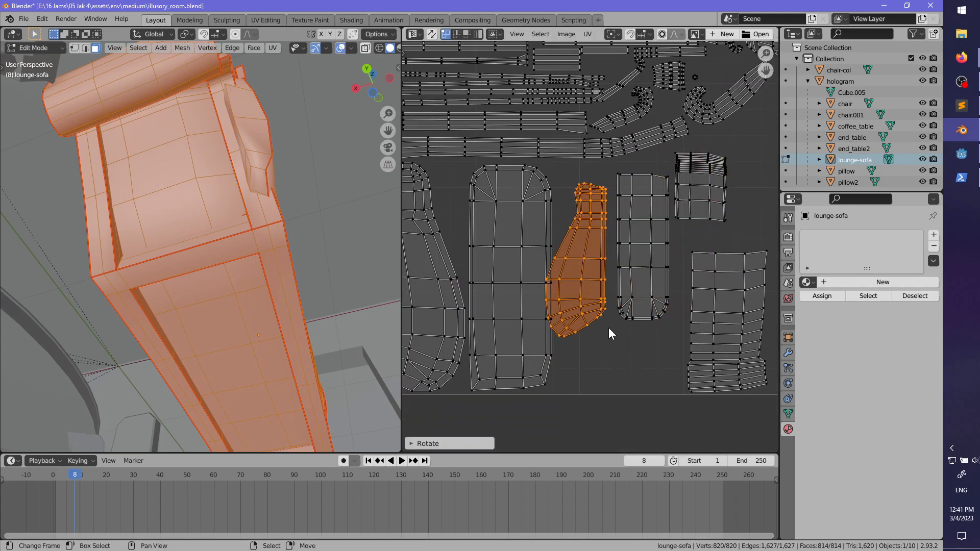
key("g")
left_click(619, 375)
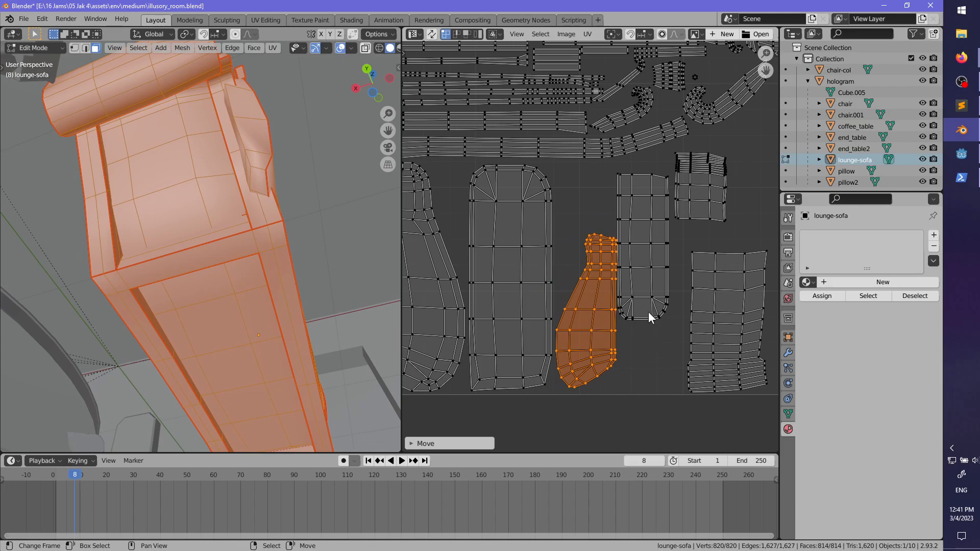
- Move the narrow rounded underside panel down between the small teardrop-shaped island and the tall ribbed panel
key("alt+a")
key("l")
key("g")
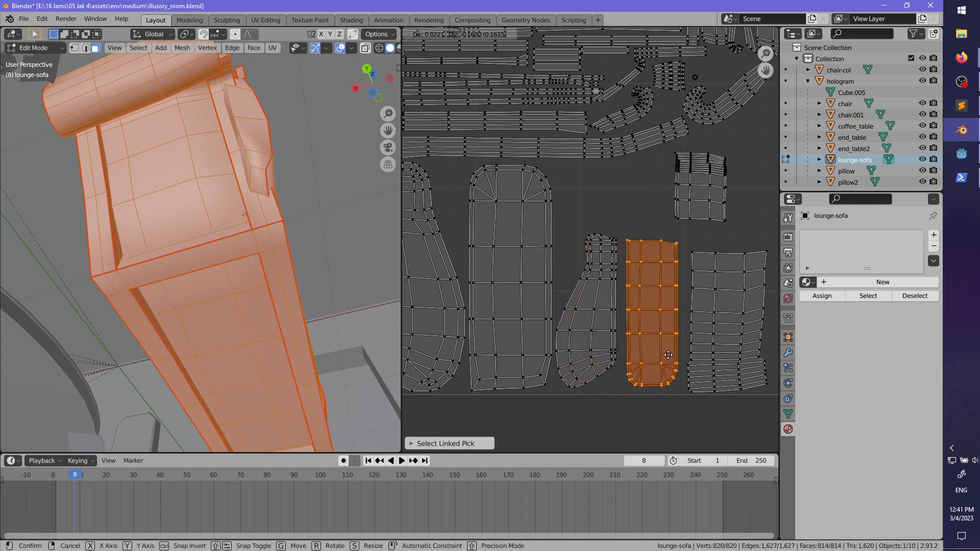
left_click(668, 356)
- Rotate the short ribbed rear panel about 90° and place it directly above the small teardrop-shaped island
middle_click_drag(704, 205, 666, 256)
key("alt+a")
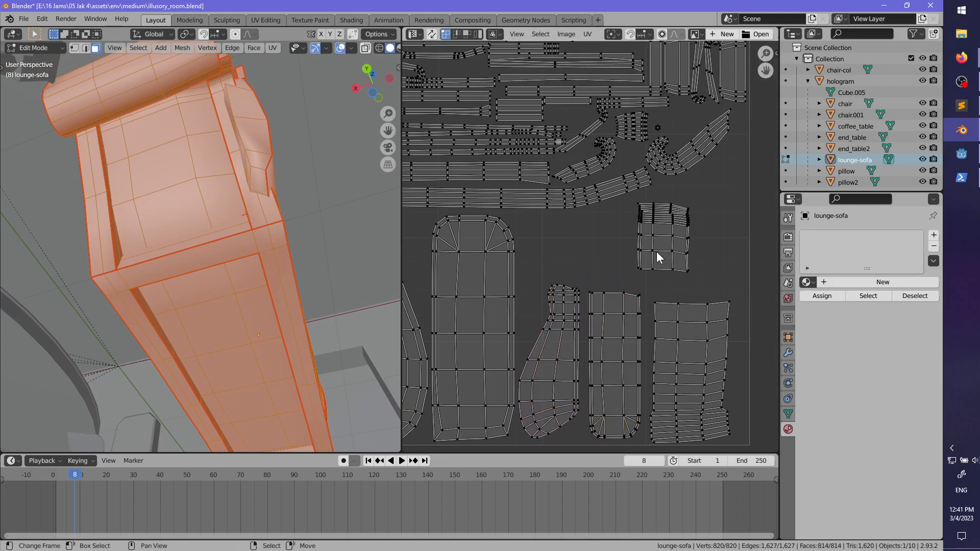
key("l")
key("r")
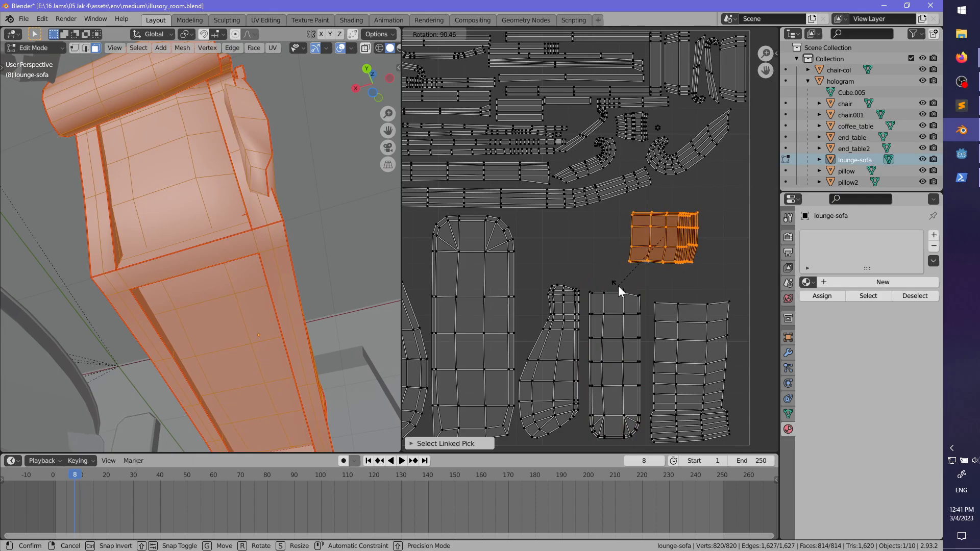
left_click(618, 286)
key("g")
left_click(616, 272)
- Move the larger hook-shaped island into the space above the tall ribbed panel and rotate it nearly horizontal
middle_click_drag(664, 188, 639, 219)
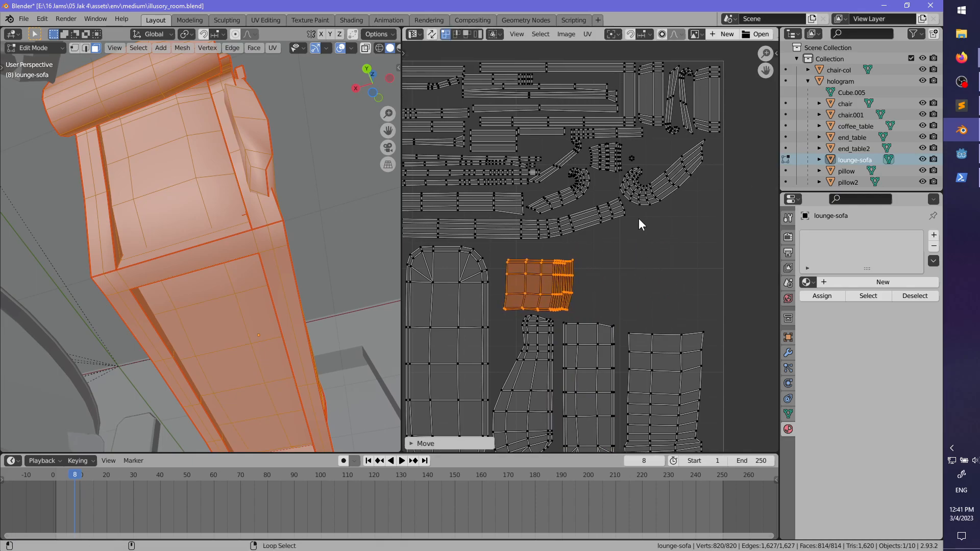
key("alt+a")
key("g")
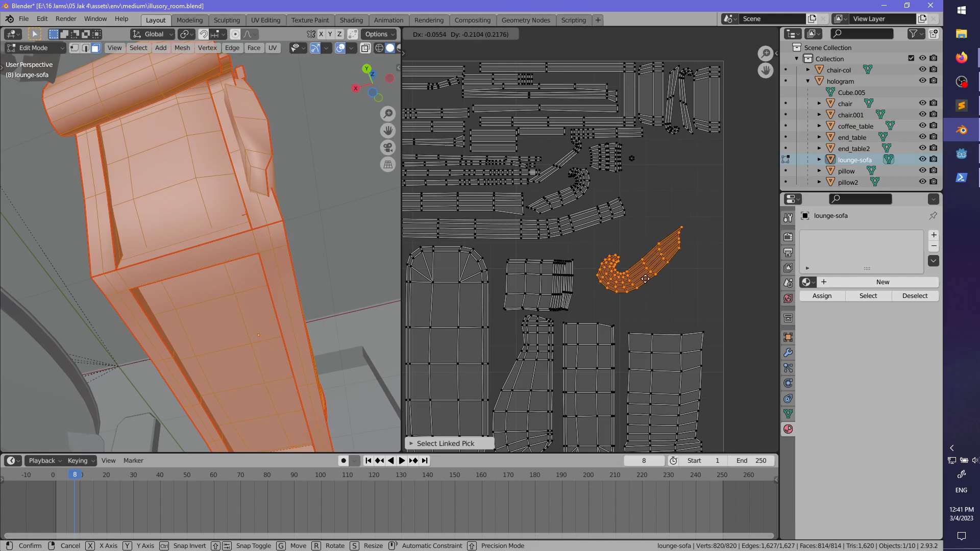
left_click(663, 287)
key("r")
left_click(669, 311)
key("g")
left_click(676, 335)
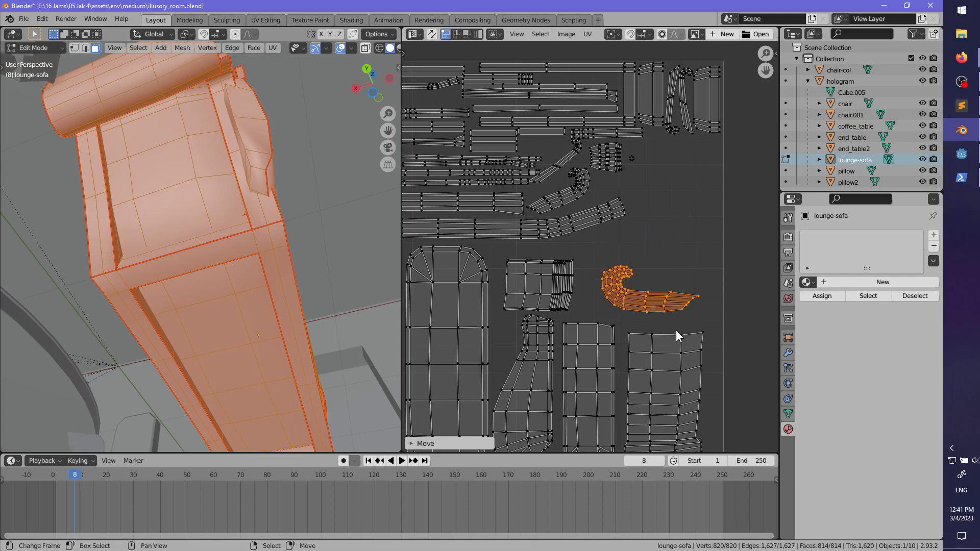
- Move the smaller hook-shaped island to the larger hook and rotate it nearly horizontal, nesting it inside the curl
key("alt+a")
key("l")
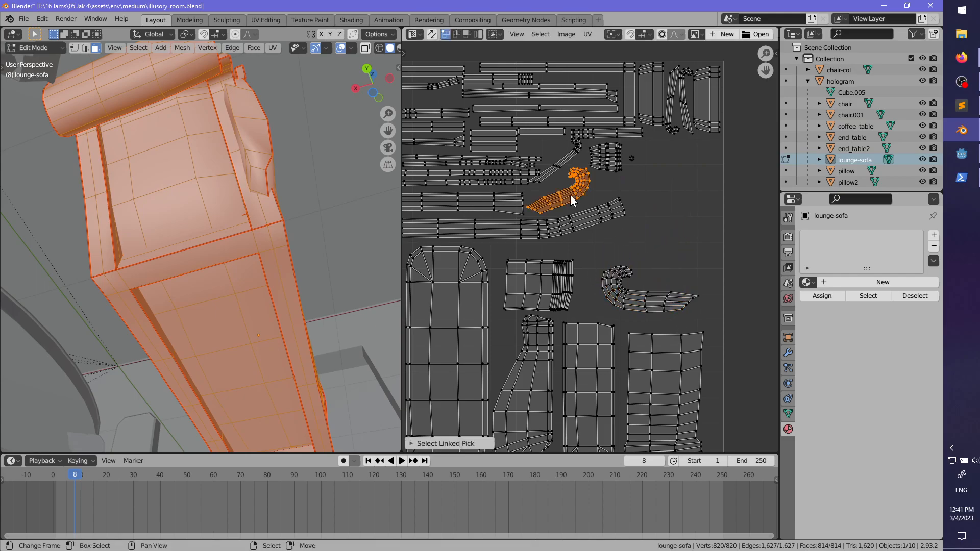
key("g")
left_click(718, 262)
key("r")
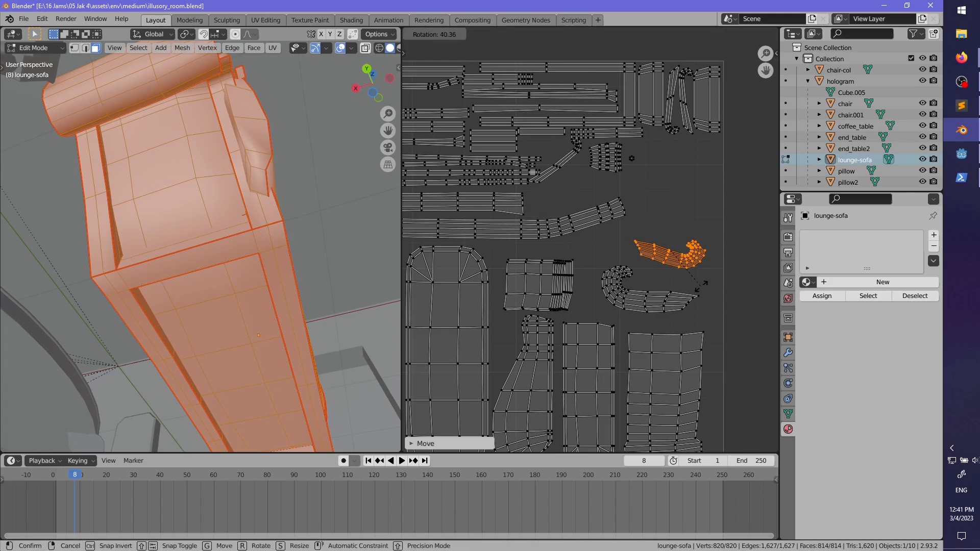
left_click(713, 285)
key("g")
left_click(713, 300)
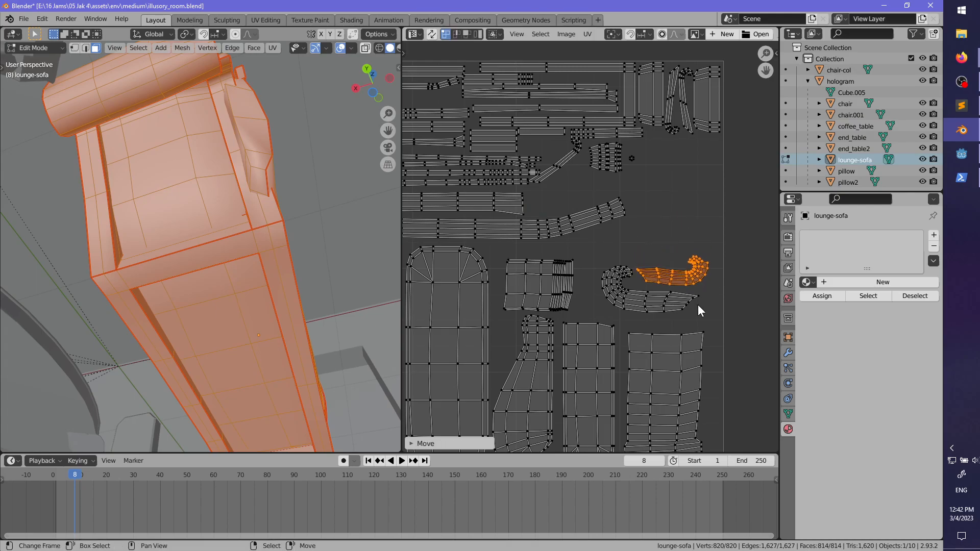
- Move the long bent island toward the UV square's right edge, above the short ribbed panel and the hook pair
scroll(654, 250, "down", 3)
scroll(580, 245, "up", 2)
key("alt+a")
middle_click_drag(606, 242, 583, 246)
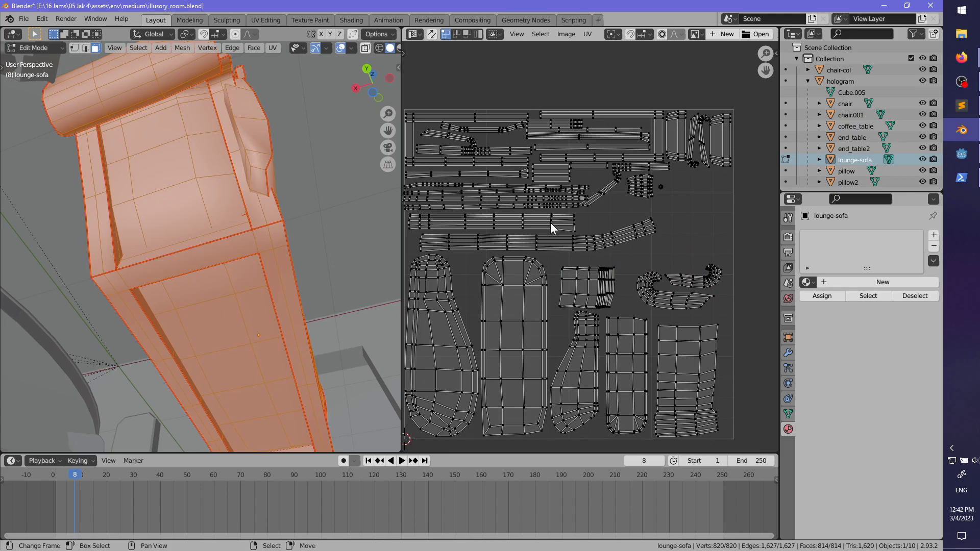
key("l")
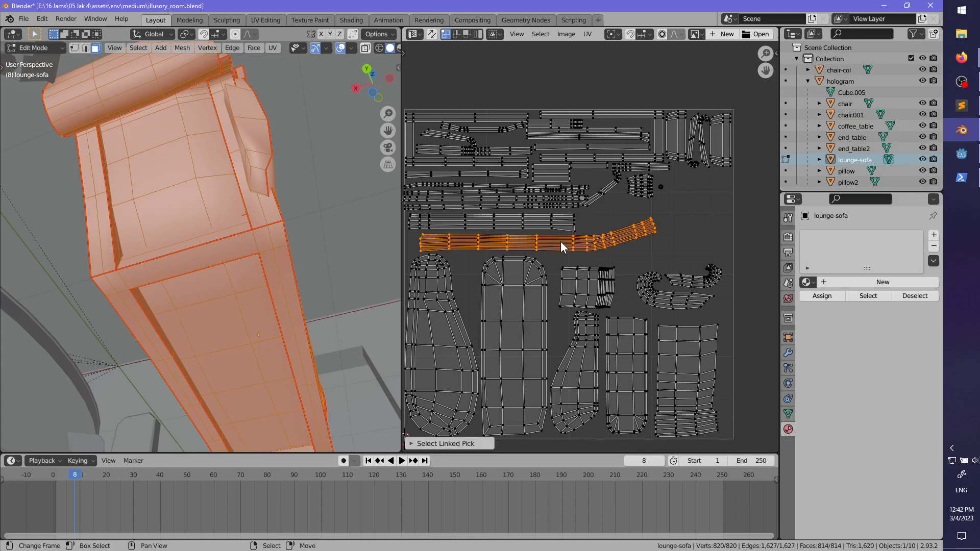
key("g")
left_click(633, 246)
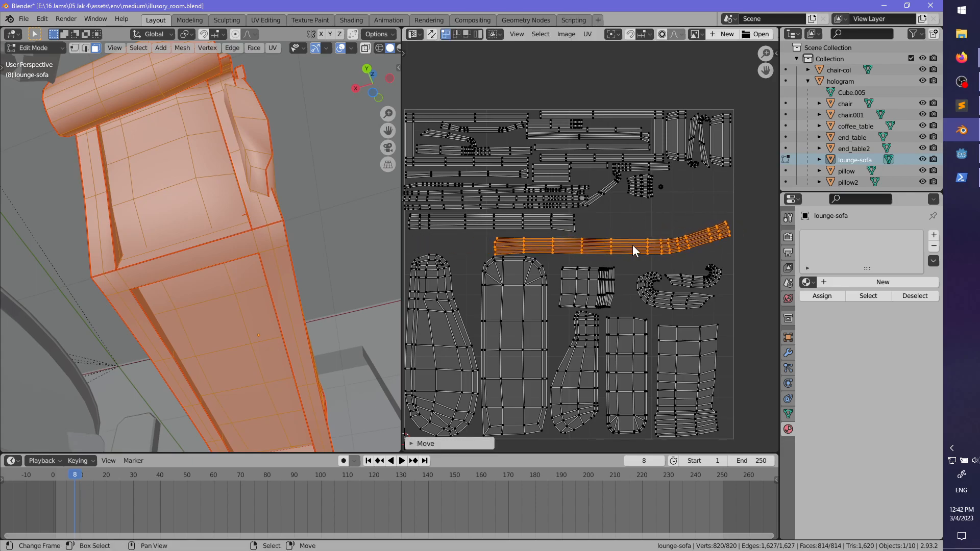
key("g")
left_click(601, 248)
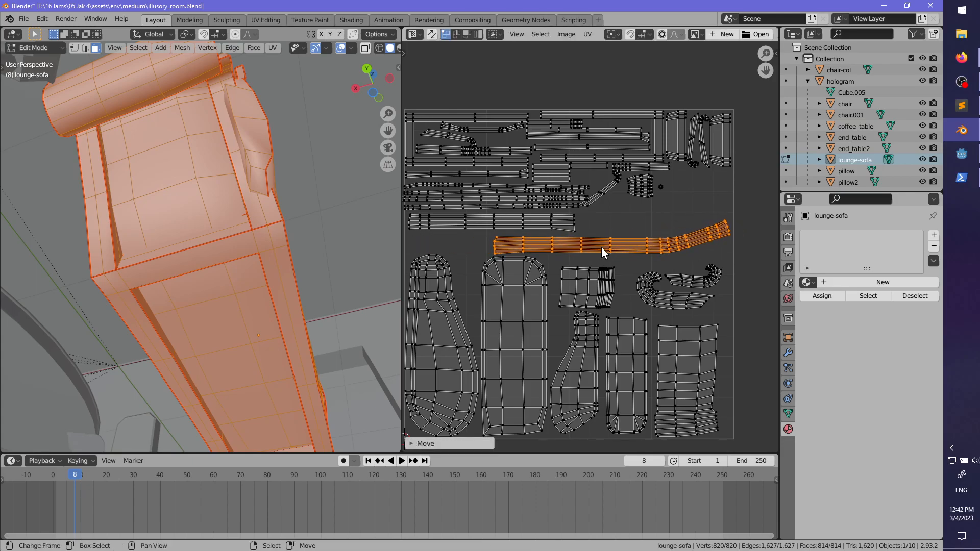
key("alt+a")
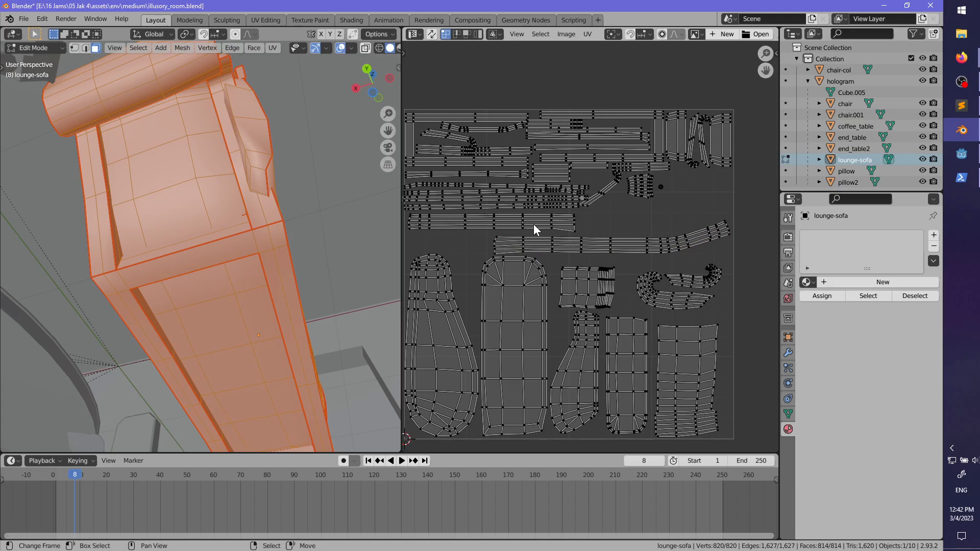
- Deselect the sofa's mesh, return to Object Mode, and save the file
scroll(499, 278, "down", 2)
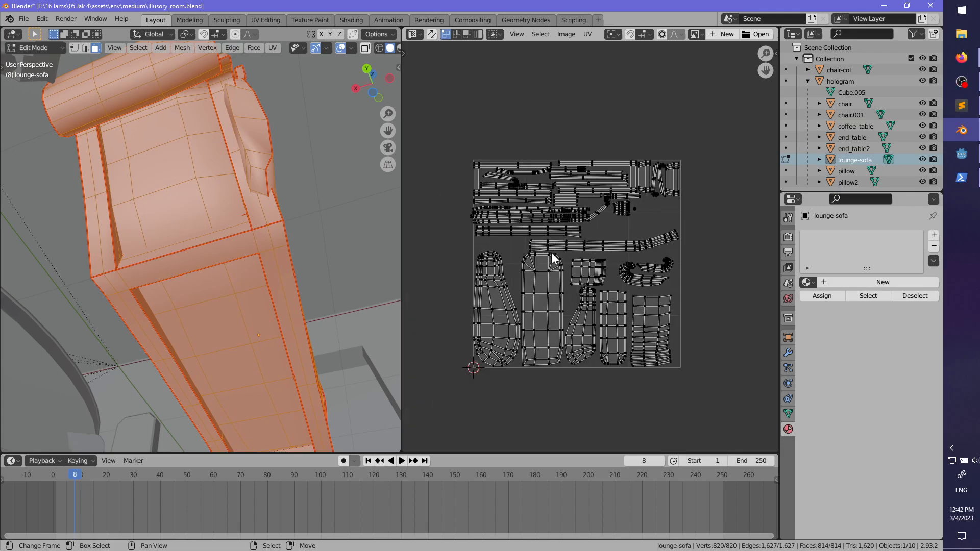
middle_click_drag(194, 266, 259, 276)
key("alt+a")
key("Tab")
scroll(280, 282, "down", 3)
scroll(197, 298, "up", 5)
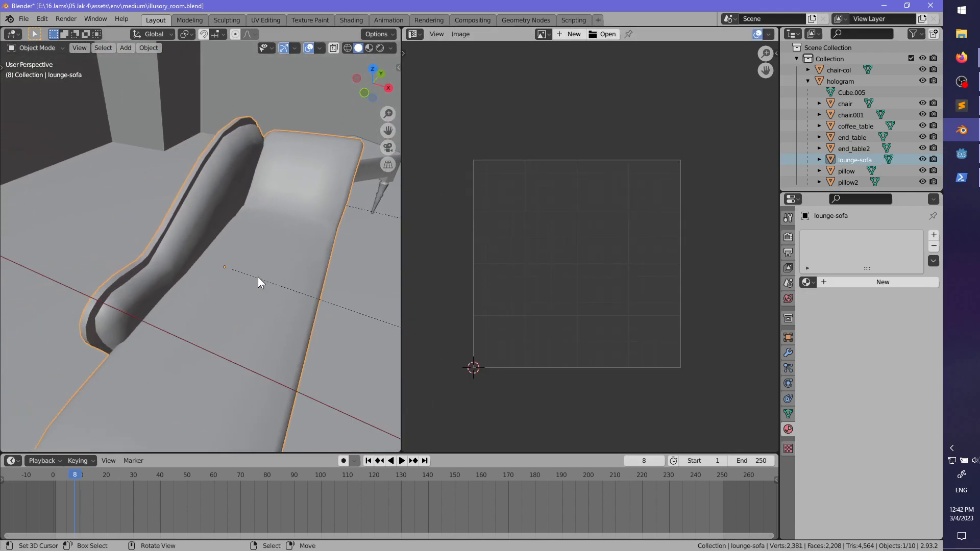
key("ctrl+s")
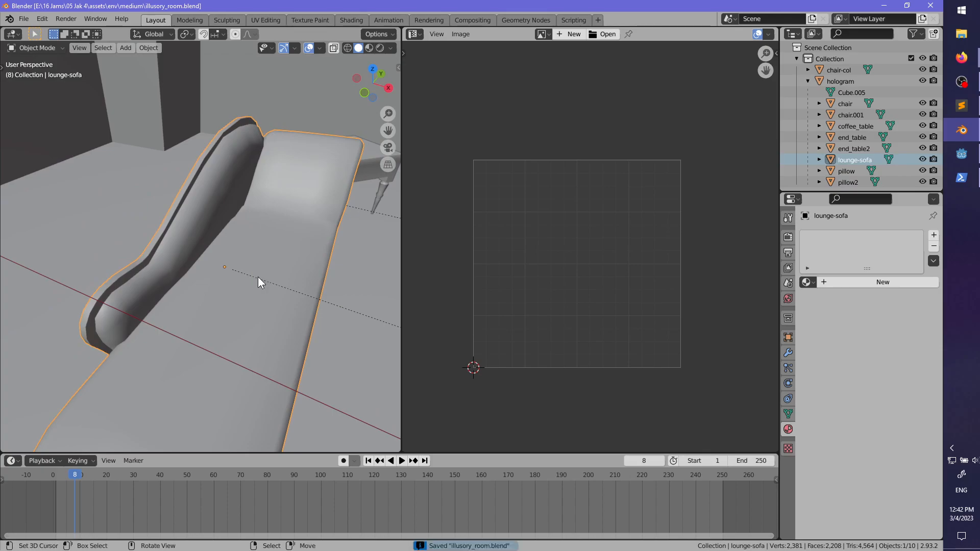
- Select the lounge sofa's leg mesh in Edit Mode, switch to the front view, and hide all other objects
scroll(273, 237, "down", 3)
middle_click_drag(274, 237, 207, 231)
scroll(207, 231, "up", 4)
scroll(275, 219, "down", 3)
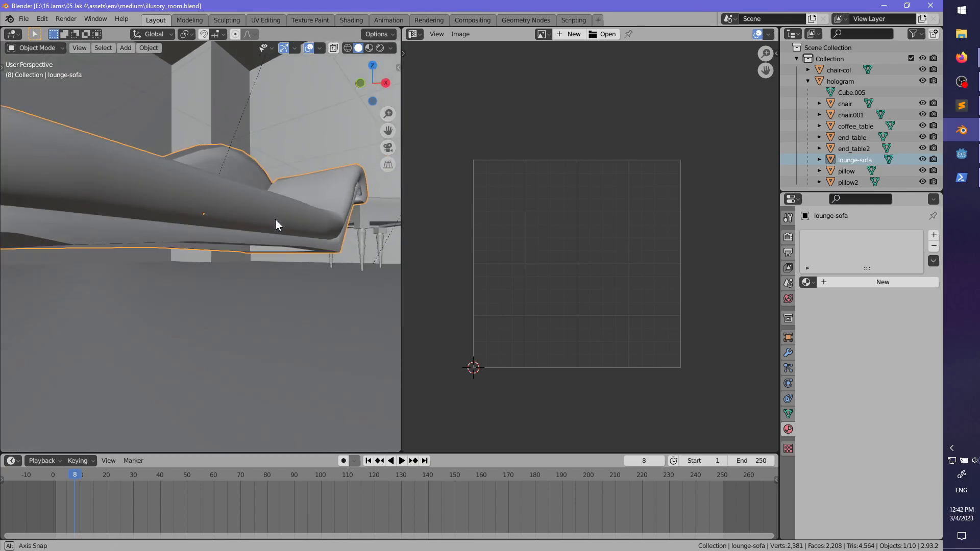
middle_click_drag(275, 219, 236, 268)
key("Tab")
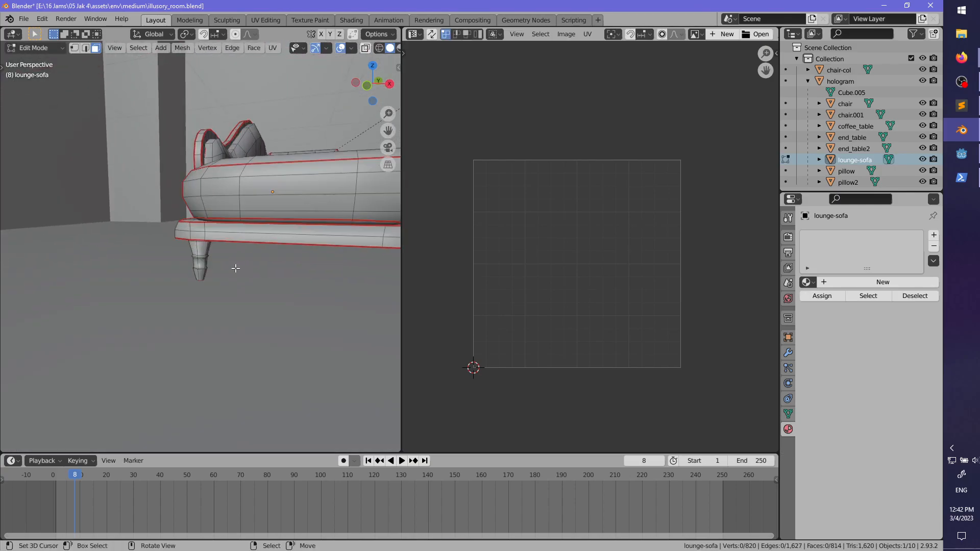
key("l")
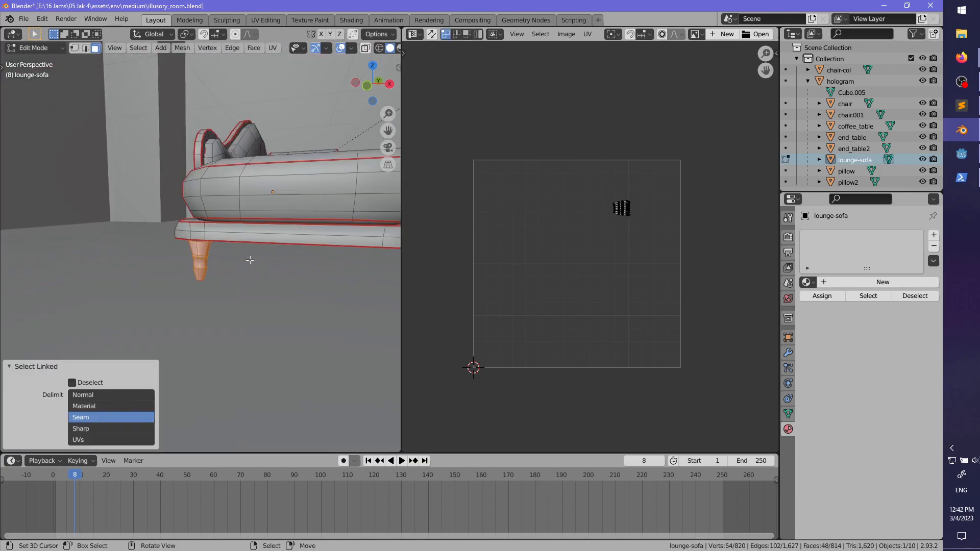
key("KP_1")
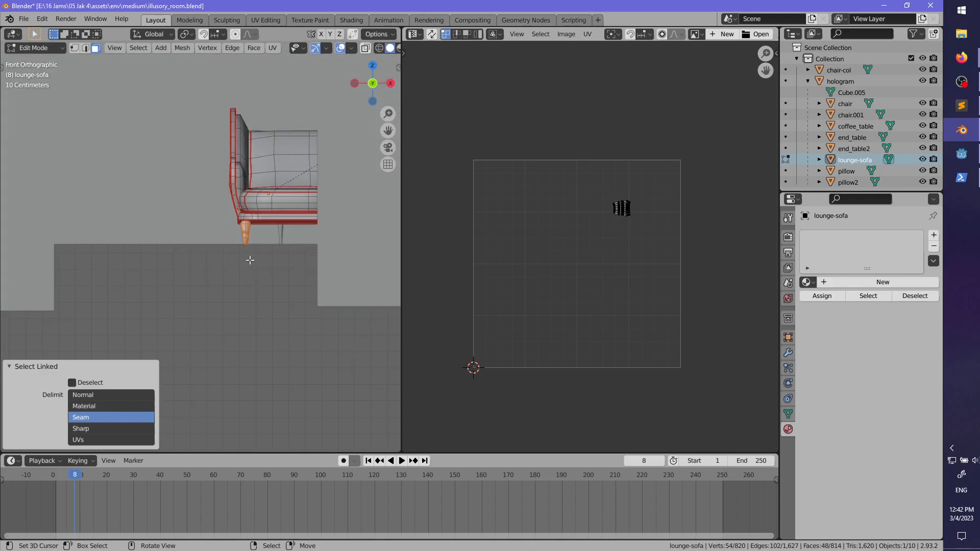
key("Tab")
key("shift+h")
key("Tab")
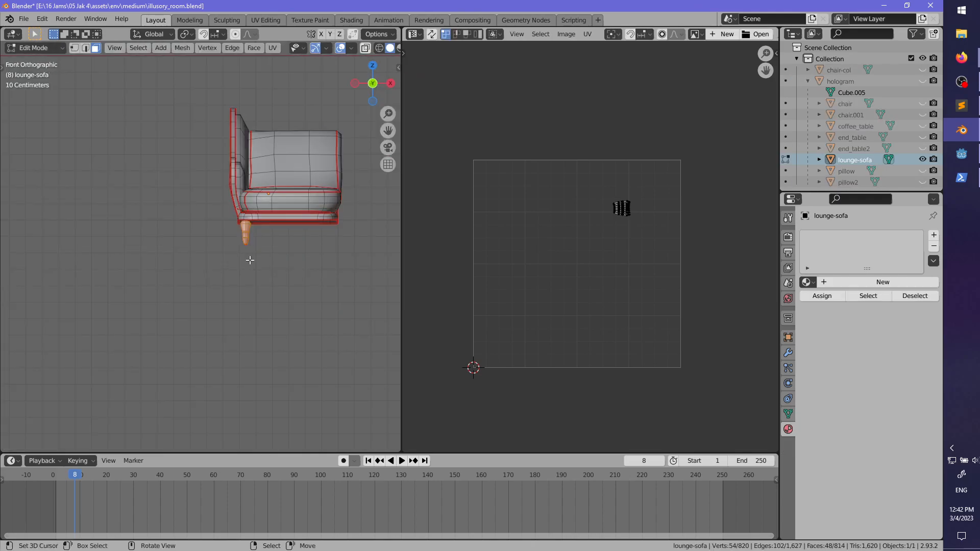
- Duplicate the leg and slide the copy about 0.52 m along X to beneath the opposite side of the sofa
middle_click_drag(332, 234, 266, 263, "shift")
key("ctrl+space")
scroll(403, 327, "up", 3)
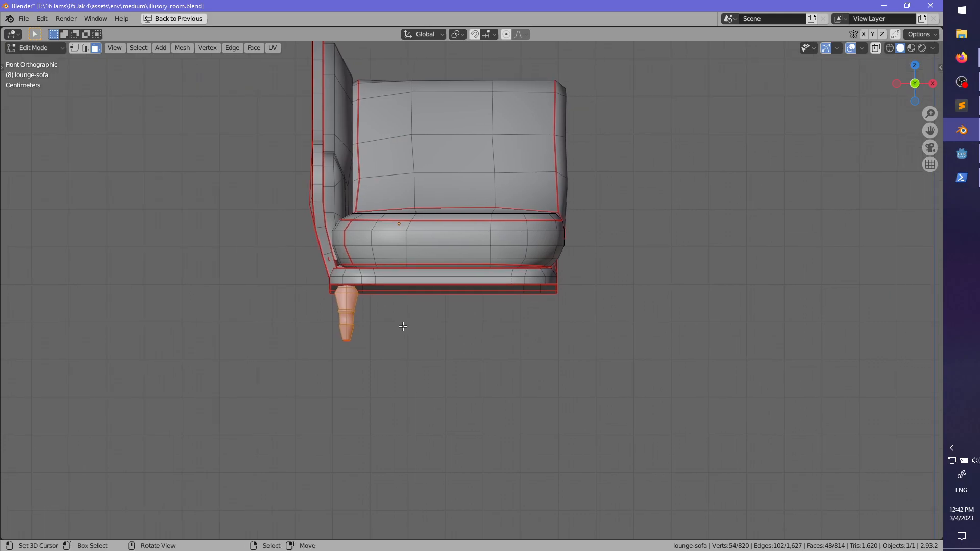
key("shift+d")
key("x")
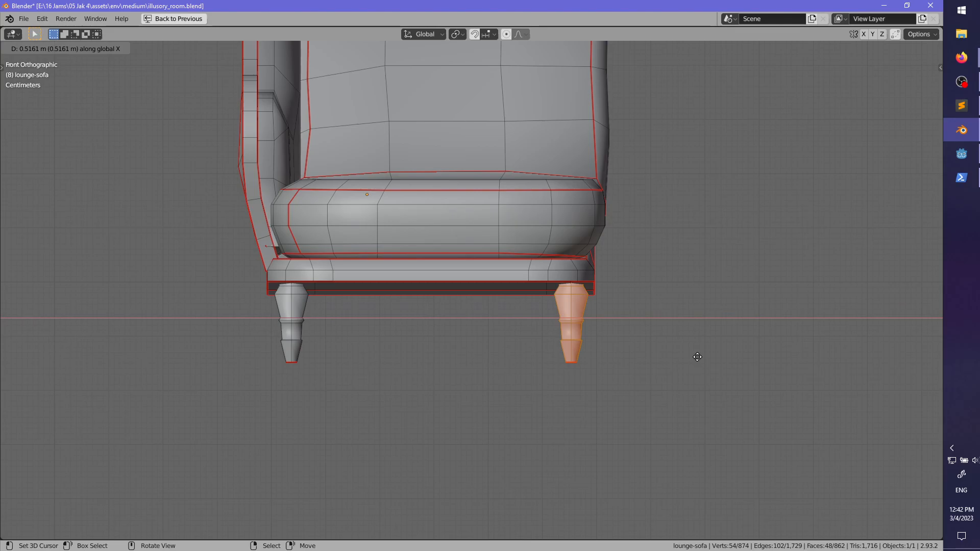
left_click(698, 357)
- Duplicate both front legs together and slide the copies about 1.4 m along Y to beneath the headrest end
middle_click_drag(689, 354, 336, 323)
key("l")
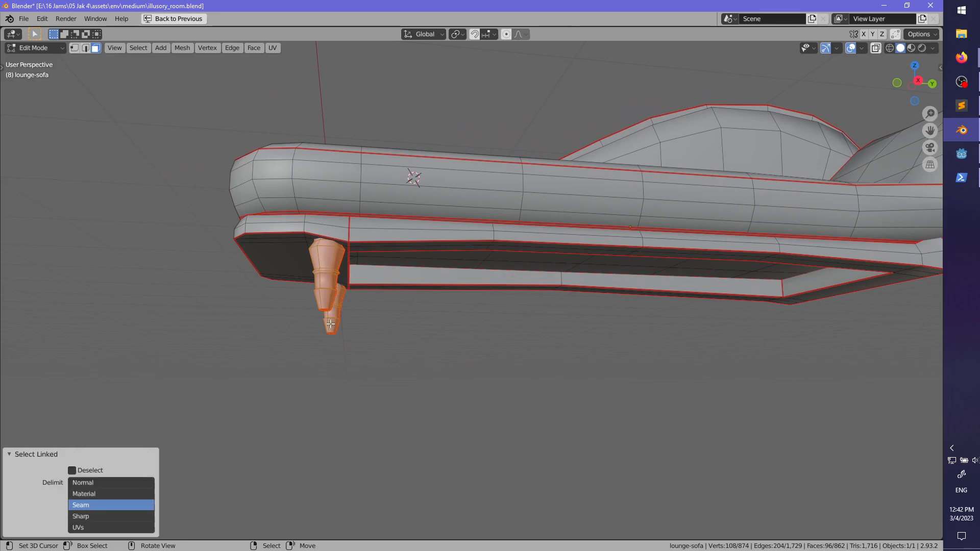
key("KP_1")
key("KP_3")
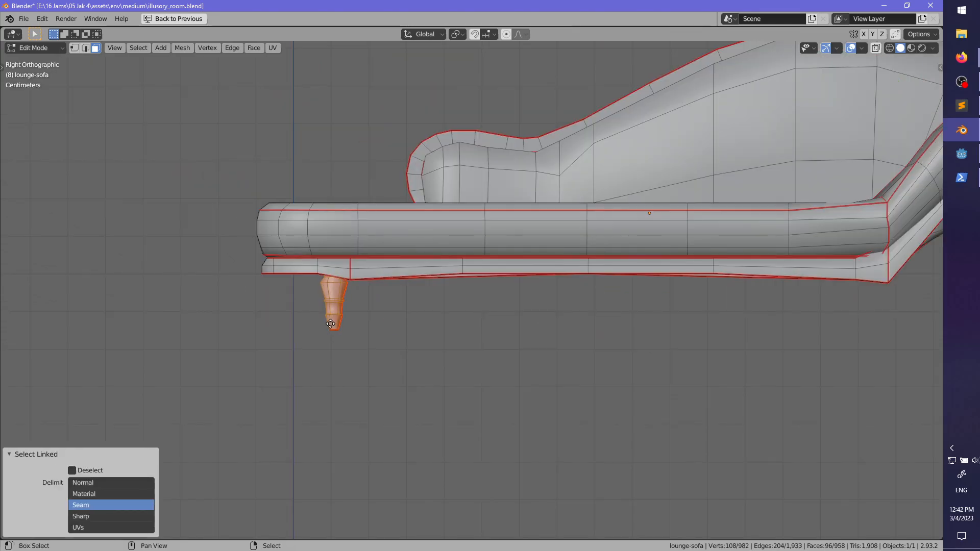
key("shift+d")
key("y")
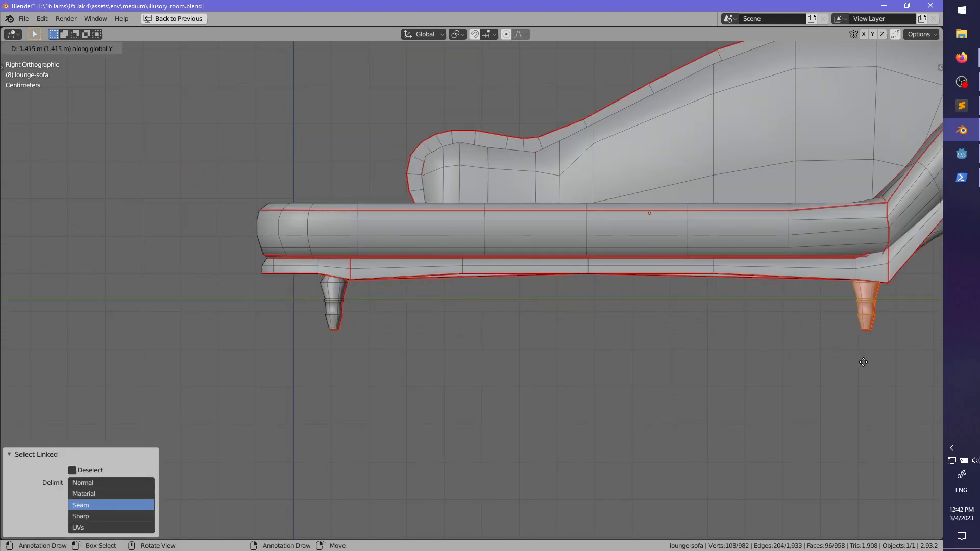
left_click(869, 362)
- Deselect the new legs, return to Object Mode, and save the file
middle_click_drag(869, 362, 599, 363)
key("alt+z")
key("alt+z")
key("alt+a")
mouse_move(459, 366)
middle_mouse_down()
mouse_move(524, 353)
mouse_move(483, 376)
mouse_move(448, 373)
mouse_move(584, 339)
mouse_move(647, 338)
mouse_move(689, 352)
mouse_move(500, 390)
mouse_move(462, 372)
middle_mouse_up()
scroll(499, 359, "down", 2)
key("Tab")
key("alt+a")
key("ctrl+s")
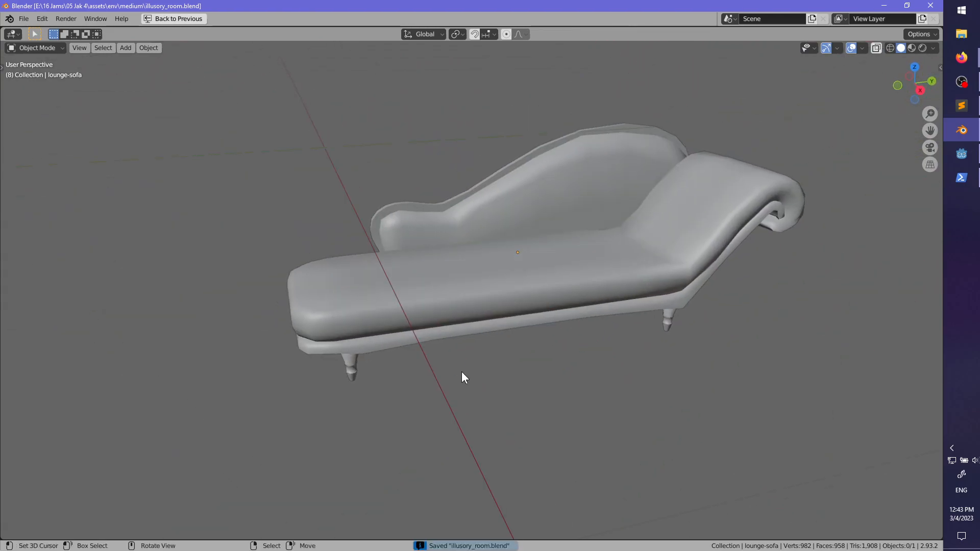
- Restore the multi-area layout and expand the 3D viewport over the UV editor
middle_click_drag(491, 322, 485, 346)
scroll(483, 347, "down", 3)
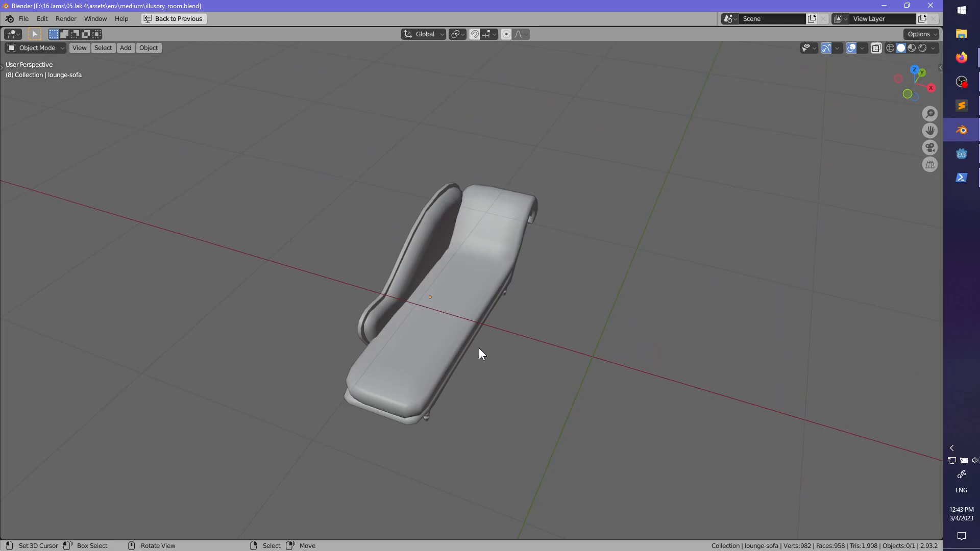
key("ctrl+space")
left_click_drag(400, 30, 451, 53)
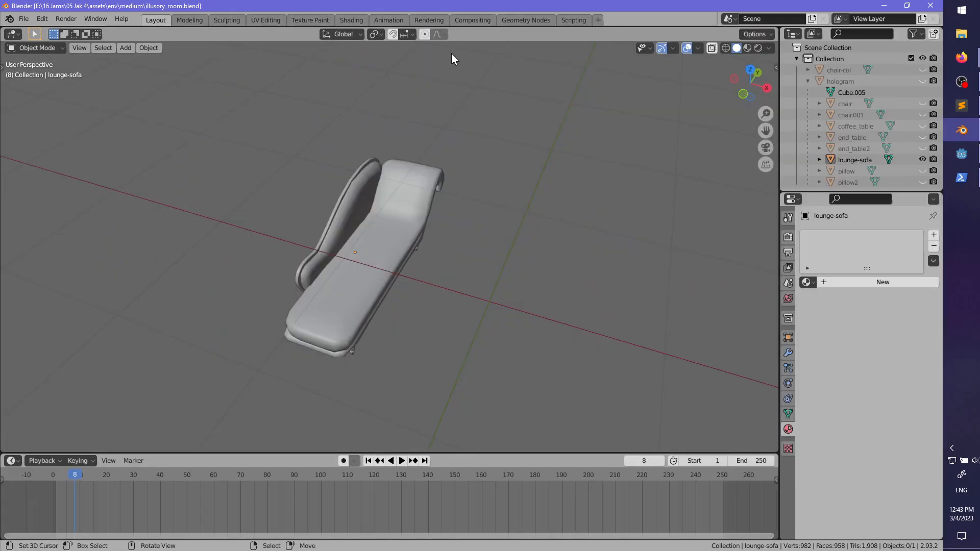
- Reveal all hidden objects in the room and deselect everything
middle_click_drag(424, 267, 447, 302)
key("alt+h")
scroll(360, 255, "down", 5)
key("alt+a")
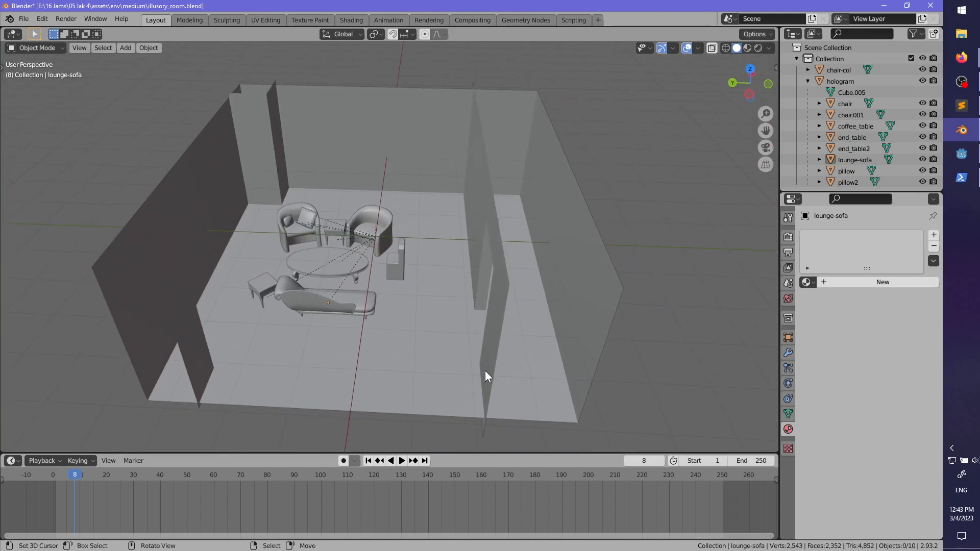
- Hide the room shell object so only the furniture is left in view
middle_click_drag(485, 372, 513, 348)
left_click(513, 348)
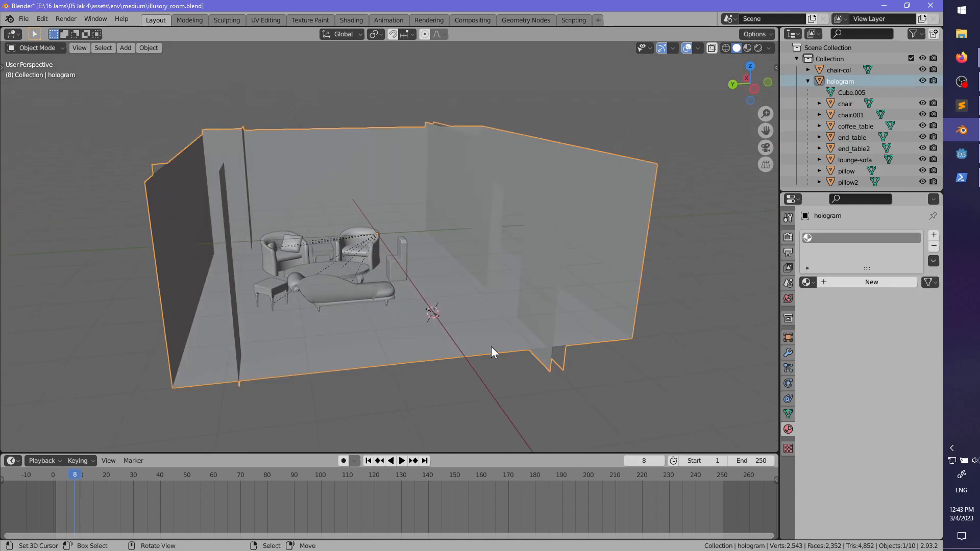
key("h")
scroll(429, 304, "up", 6)
middle_click_drag(313, 271, 417, 275)
middle_click_drag(473, 260, 301, 317)
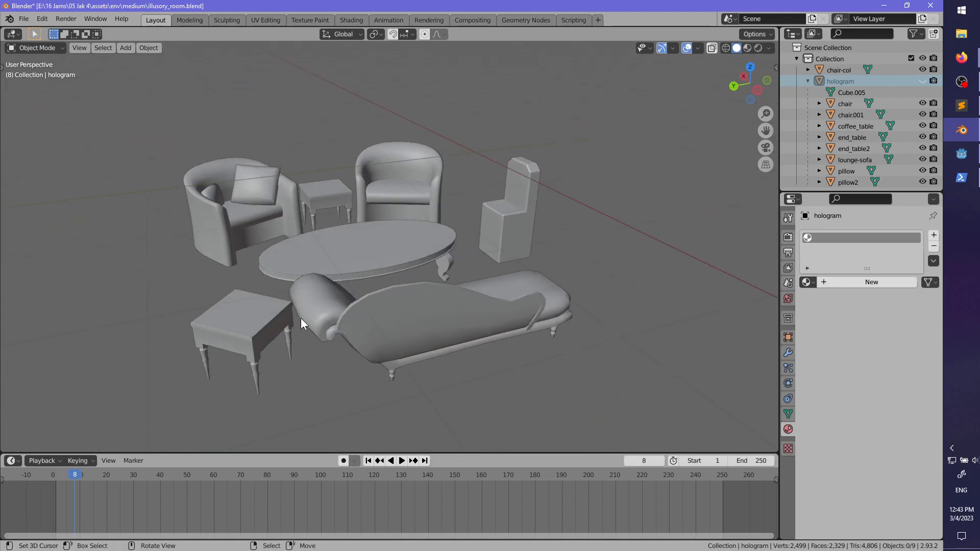
- Open the end table beside the lounge sofa for mesh editing and switch to edge selection
left_click(283, 314)
scroll(412, 280, "up", 3)
key("Tab")
middle_click_drag(465, 304, 472, 305)
middle_click_drag(472, 305, 395, 234, "shift")
scroll(395, 234, "up", 3)
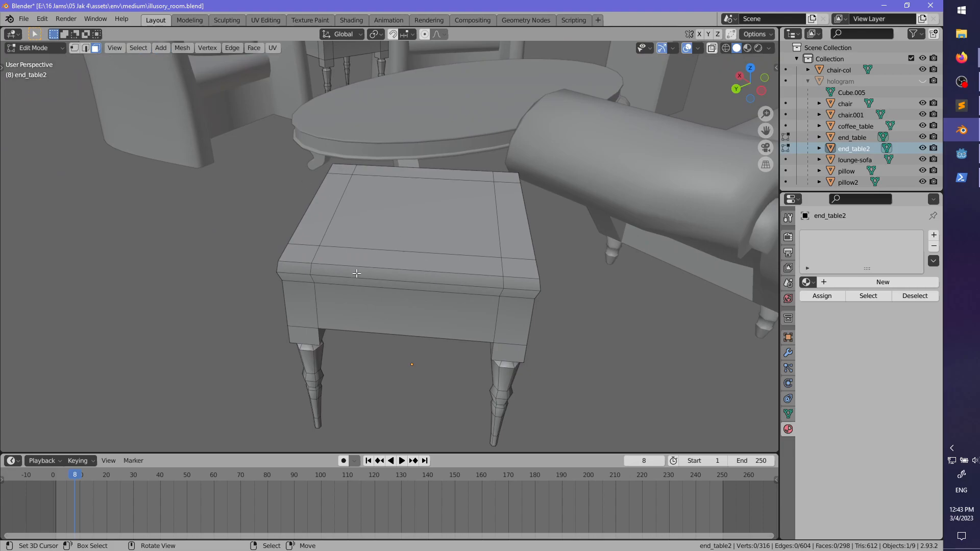
left_click(410, 289, "alt")
left_click(86, 47)
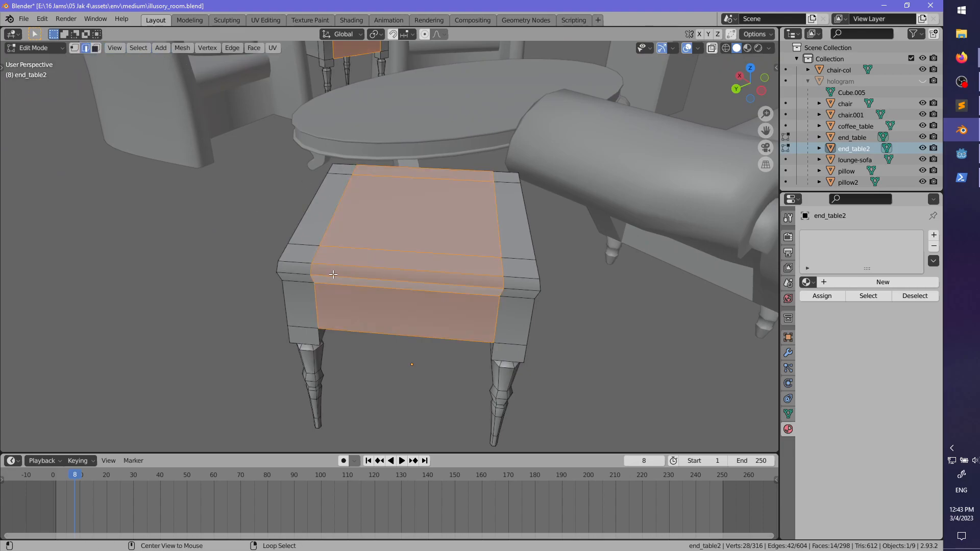
- Mark seams along the end table's top rim, beneath its overhang, down the vertical corners, and along the apron's lower edges
left_click(345, 286, "alt")
middle_click_drag(348, 288, 730, 291)
left_click(668, 262, "alt+shift")
middle_click_drag(669, 262, 382, 316)
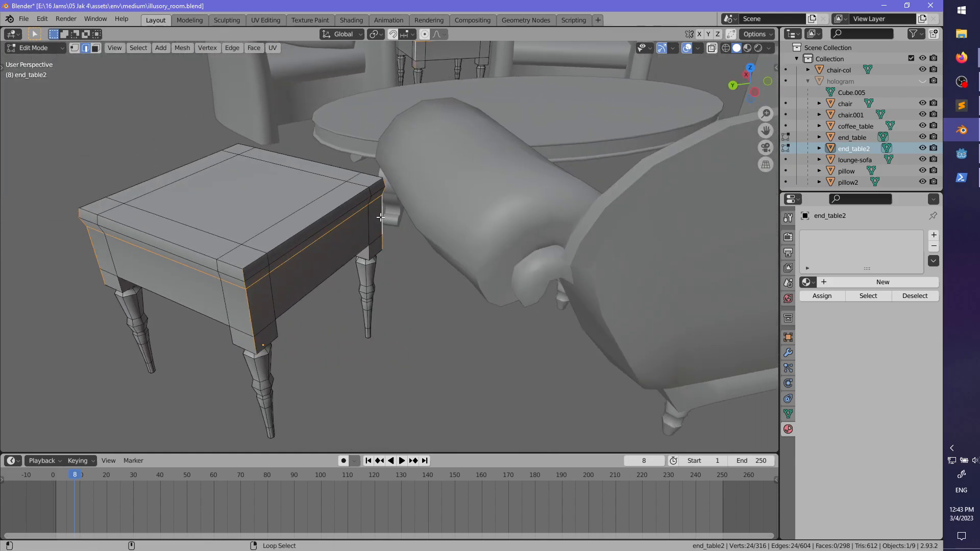
left_click(380, 218, "alt+shift")
middle_click_drag(381, 217, 466, 360)
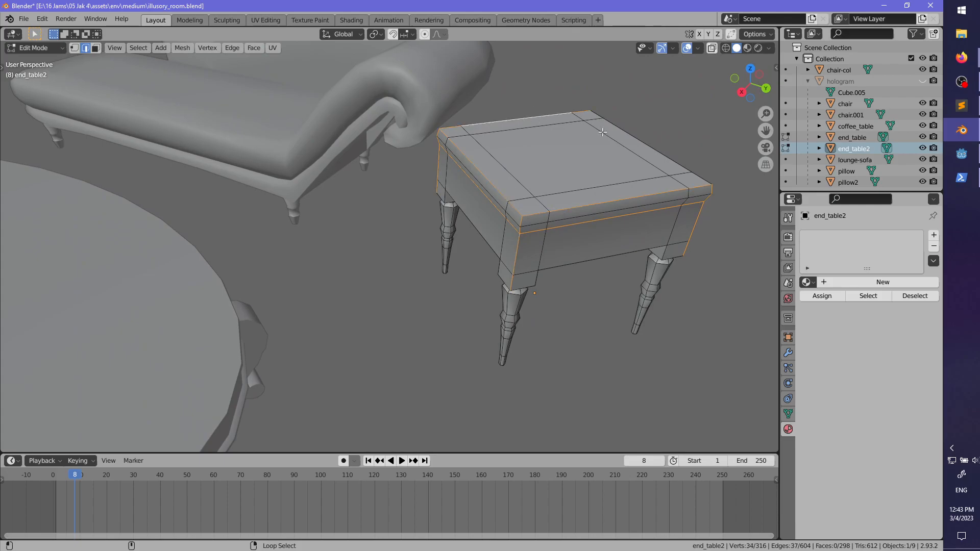
middle_click_drag(634, 142, 446, 251)
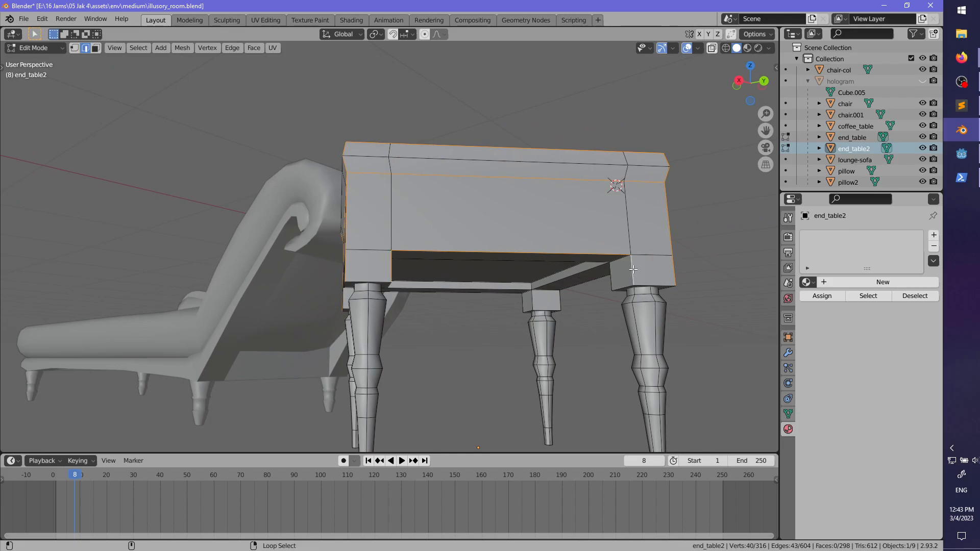
middle_click_drag(646, 282, 412, 256)
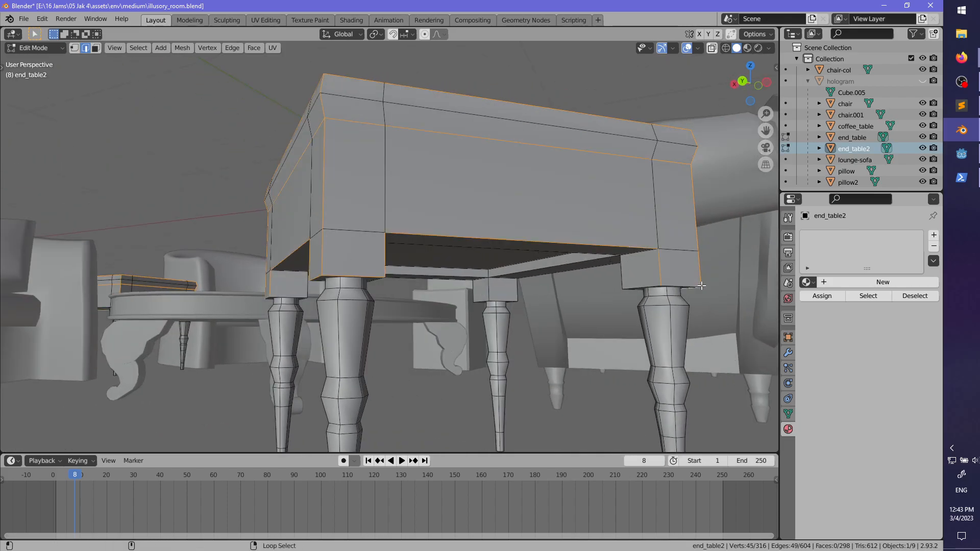
middle_click_drag(701, 286, 234, 245)
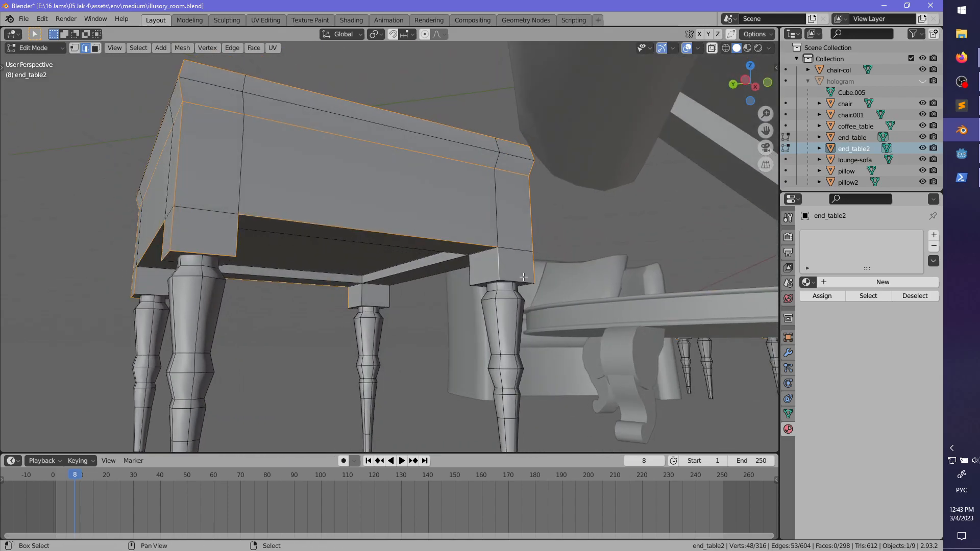
middle_click_drag(409, 278, 386, 309)
key("u")
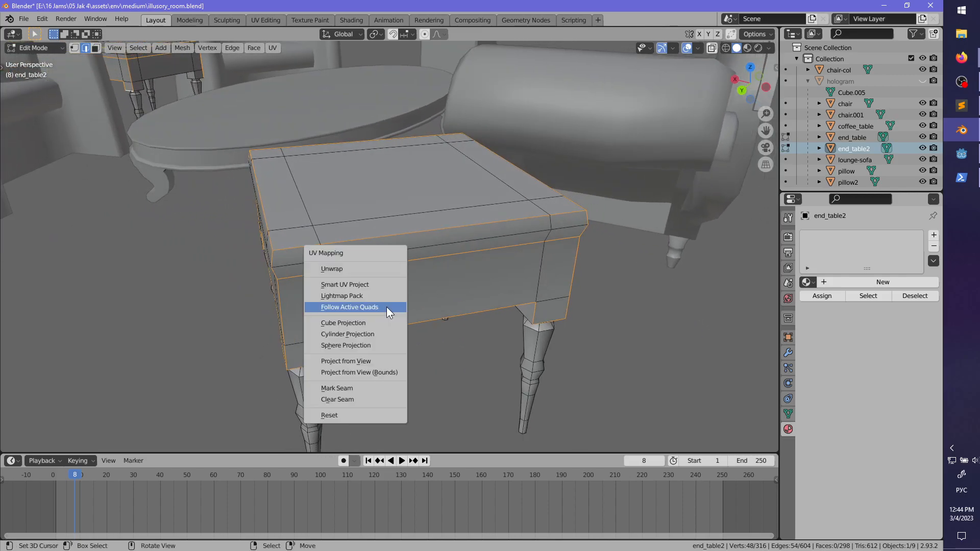
left_click(332, 268)
middle_click_drag(329, 270, 358, 323)
key("ctrl+e")
left_click(370, 283)
- Mark the lower edge path of the remaining apron side, from one leg block to the other, as a seam
left_click(210, 301)
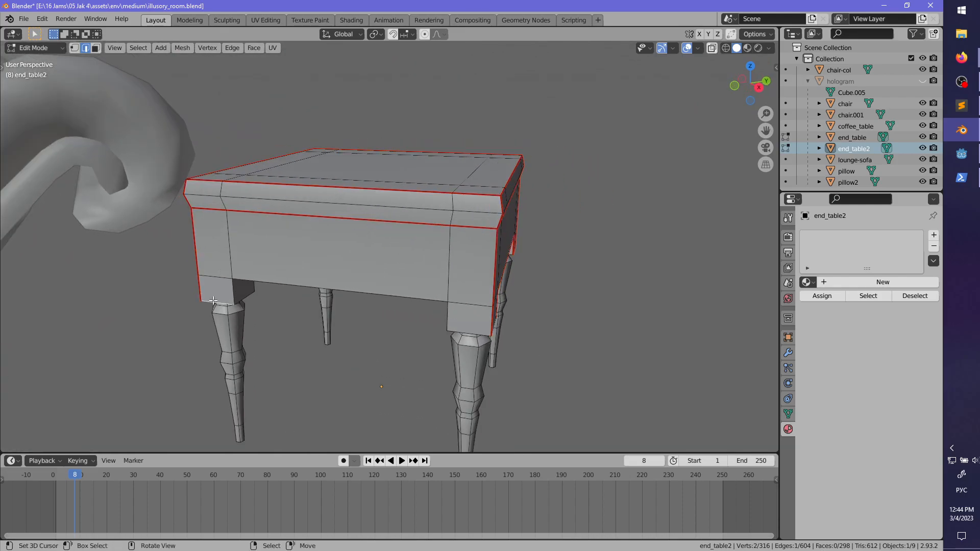
left_click(366, 291, "ctrl")
key("ctrl+e")
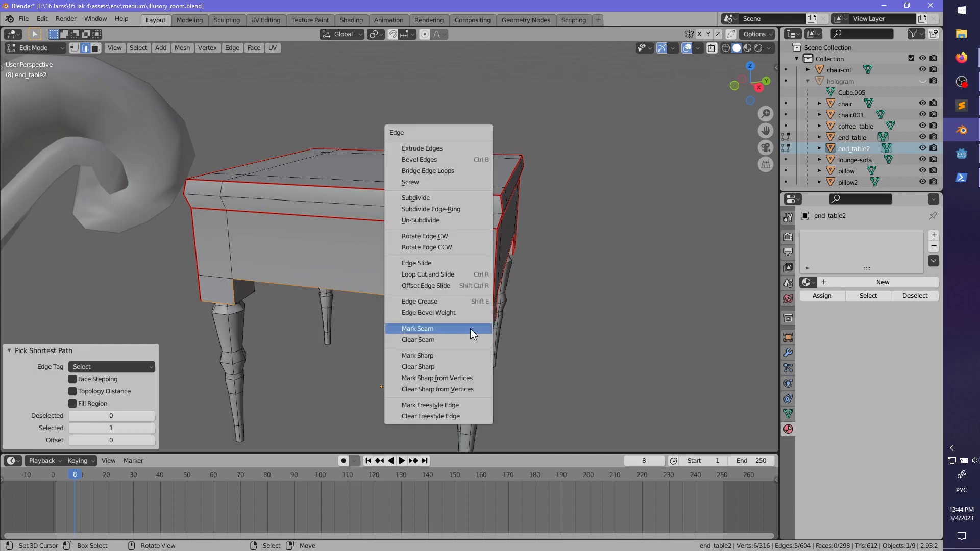
left_click(471, 327)
- Clear the selection and select the inner edges of the four square leg blocks on the table's underside
middle_click_drag(471, 328, 398, 230)
key("alt+a")
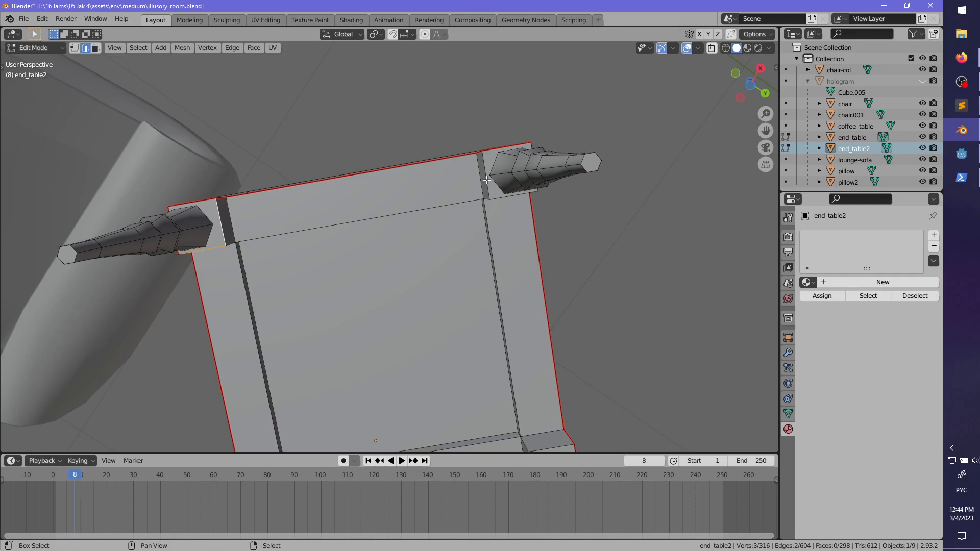
middle_click_drag(478, 329, 537, 327)
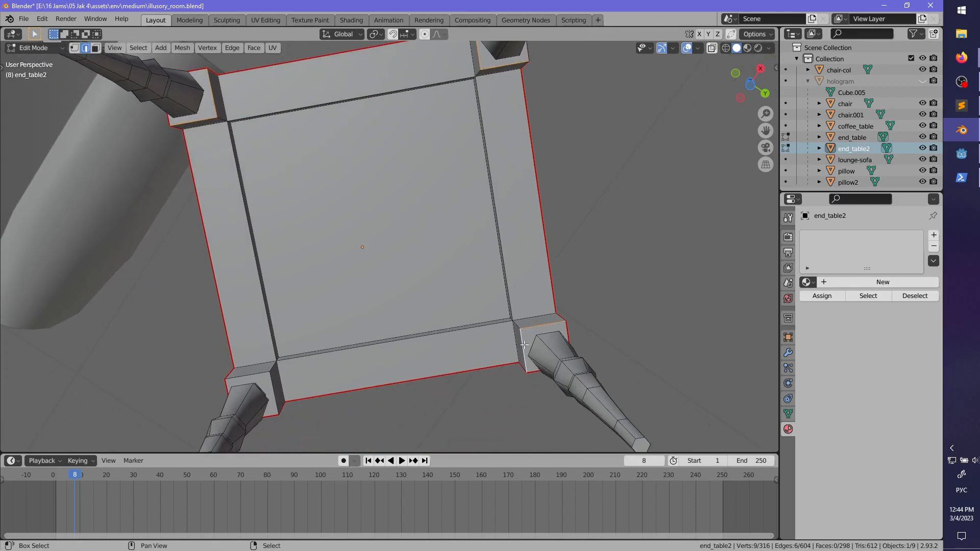
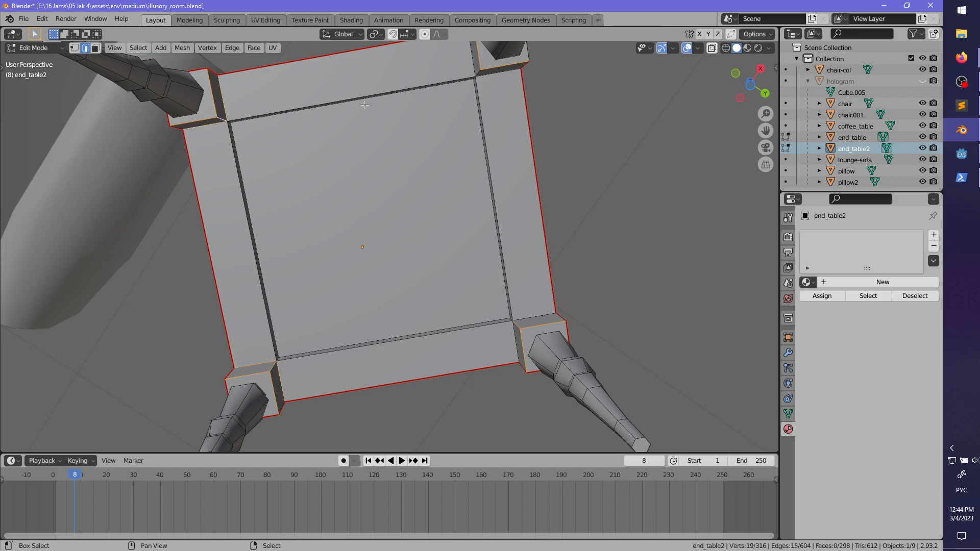
- Add the inner underside edges running between the leg blocks and around the recessed panel to the selection, and mark everything selected as seams
middle_click_drag(364, 105, 574, 171)
right_click(568, 141, "shift")
right_click(585, 195, "shift")
middle_click_drag(527, 212, 538, 255)
middle_click_drag(409, 350, 386, 340)
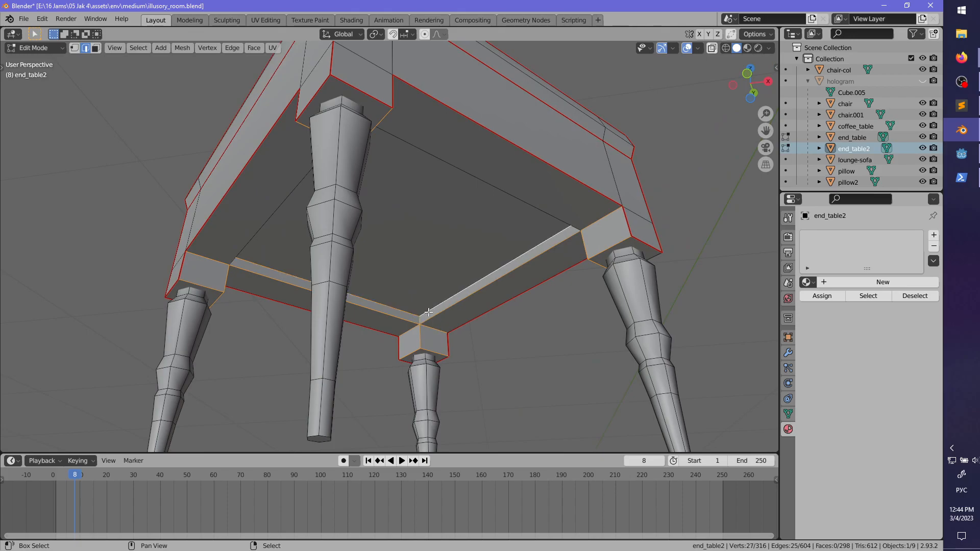
middle_click_drag(429, 311, 314, 357)
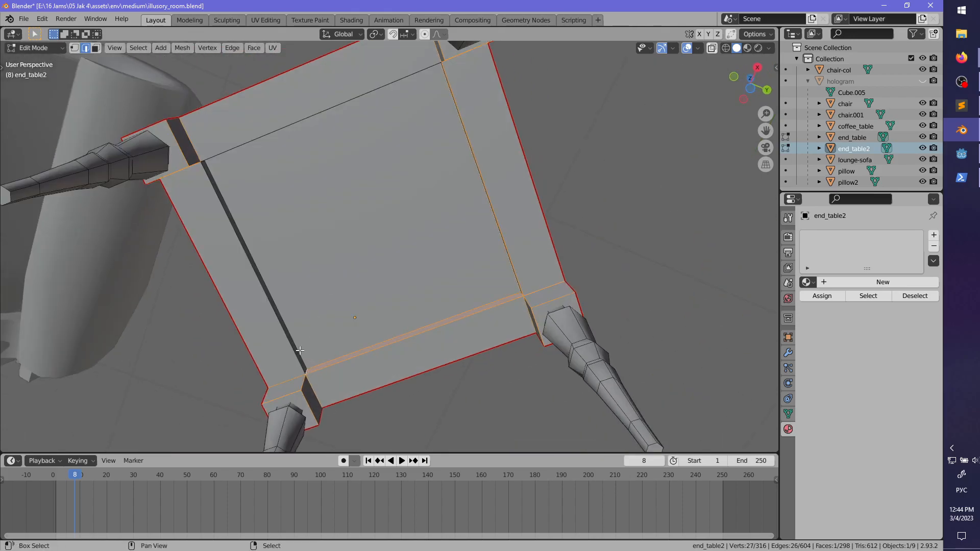
right_click(295, 350, "shift")
middle_click_drag(269, 196, 264, 272)
right_click(281, 309, "shift")
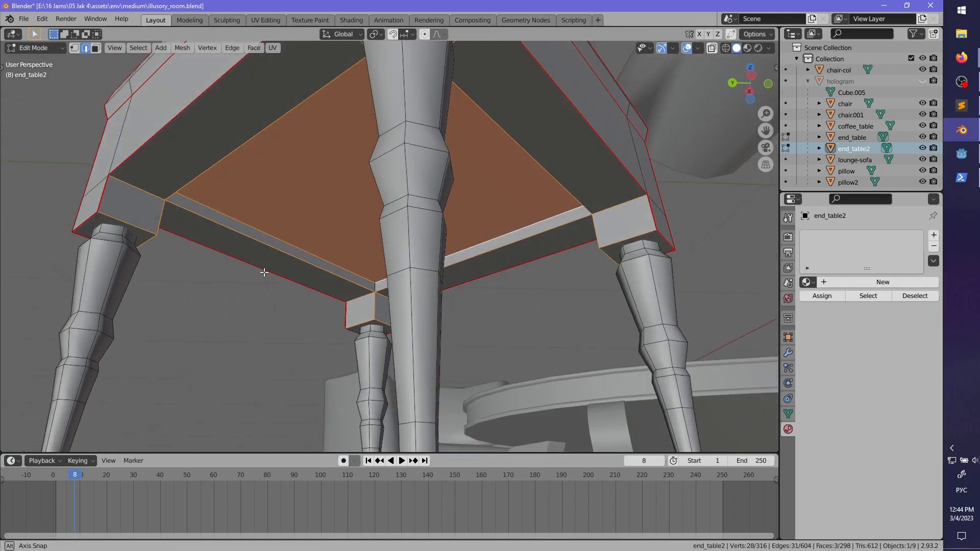
right_click(372, 288, "shift")
middle_click_drag(371, 288, 419, 296)
key("ctrl+e")
left_click(325, 306)
key("alt+a")
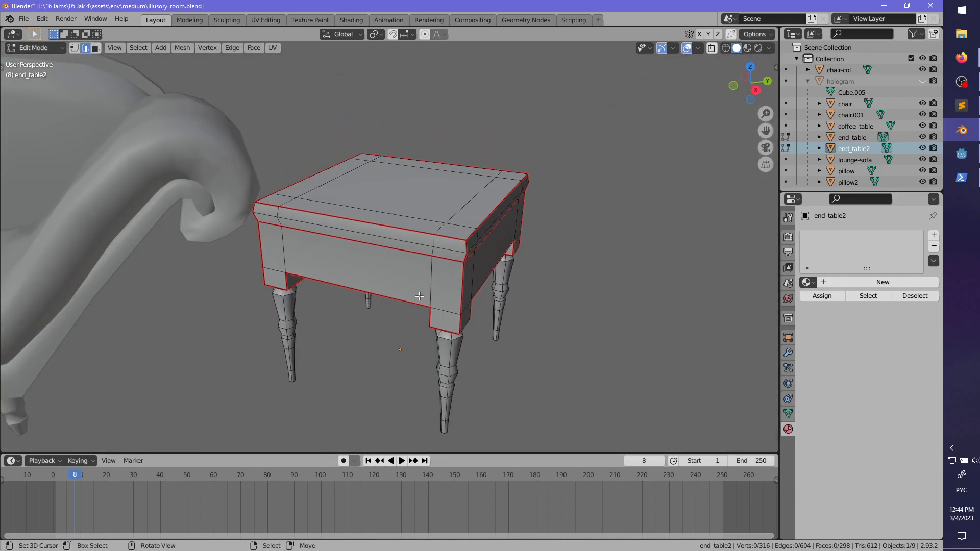
- Mark the two vertical edges above the leg blocks on one apron side as seams and clear the selection
scroll(419, 296, "down", 2)
middle_click_drag(420, 297, 444, 301)
scroll(444, 301, "up", 3)
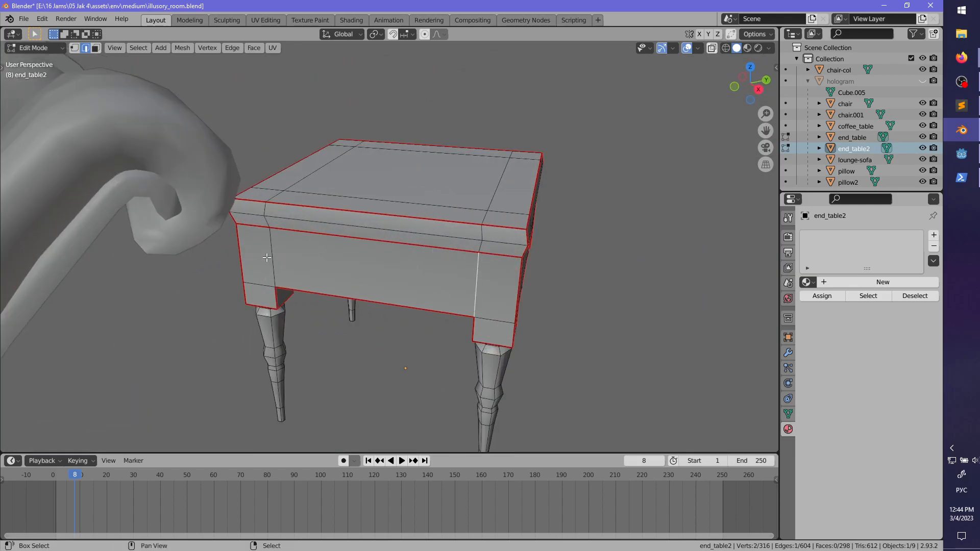
left_click(270, 255, "shift")
key("ctrl+e")
left_click(276, 255)
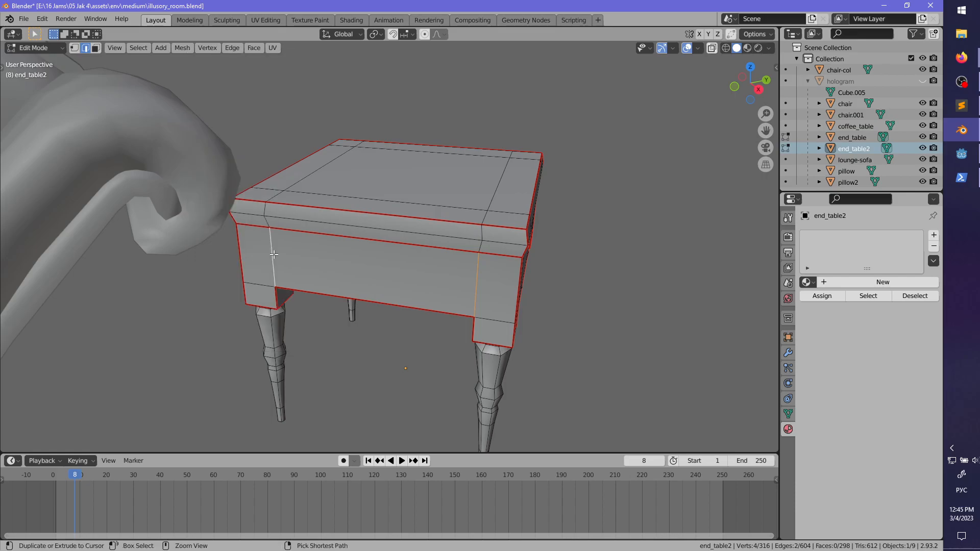
key("ctrl+e")
left_click(276, 259)
key("alt+a")
- Mark one lengthwise edge line of a single table leg and the rim of its foot as seams
middle_click_drag(398, 272, 444, 265)
scroll(513, 274, "up", 2)
scroll(443, 271, "down", 1)
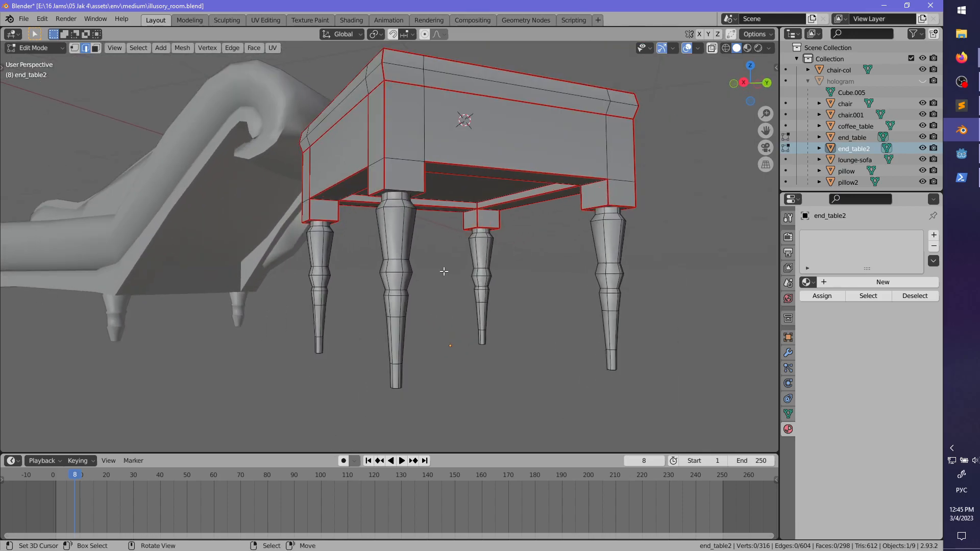
left_click(399, 233, "alt")
middle_click_drag(398, 233, 405, 236)
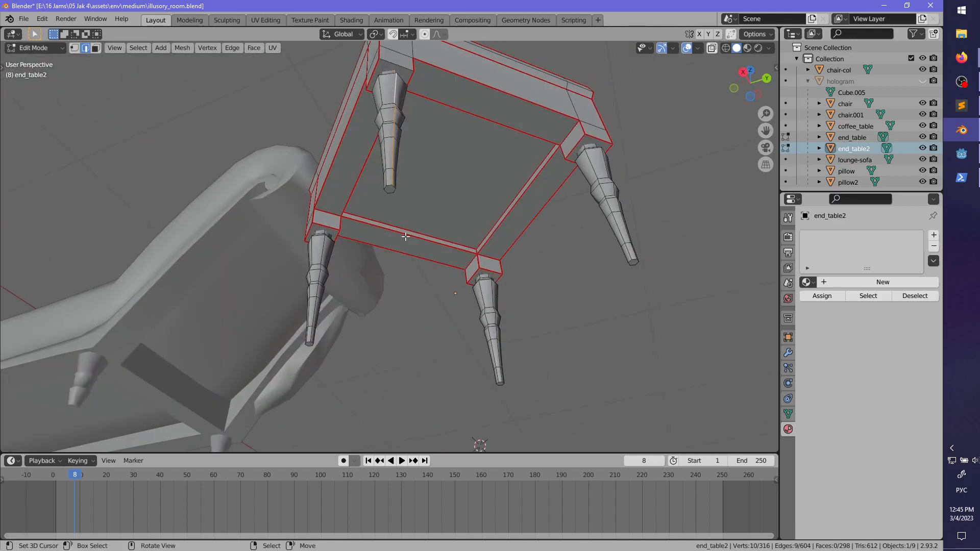
key("ctrl+z")
right_click(389, 187, "alt+shift")
key("ctrl+e")
left_click(391, 220)
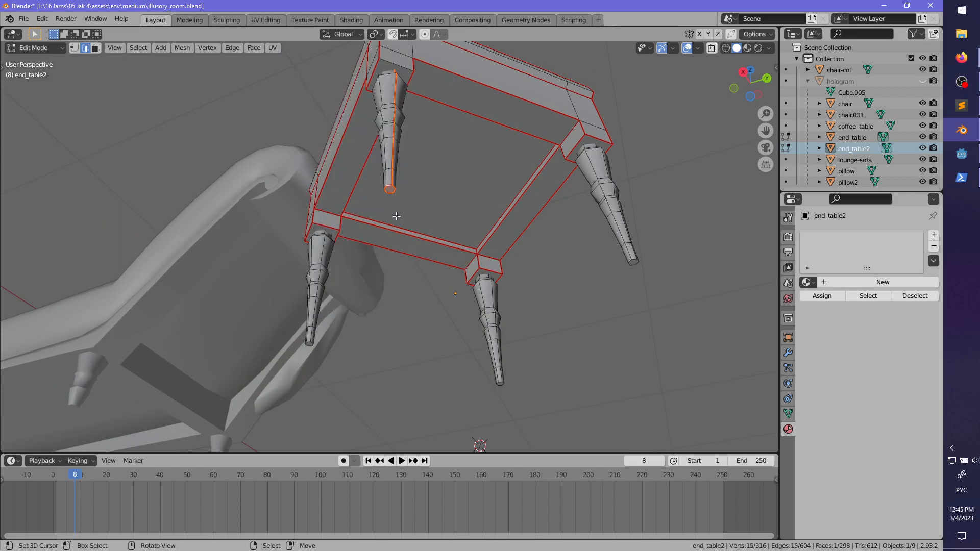
middle_click_drag(396, 216, 484, 268)
key("ctrl+z")
key("ctrl+e")
left_click(260, 267)
- Delete the hidden top cap face of the leg that carries the seams
scroll(444, 342, "up", 3)
scroll(484, 269, "up", 3)
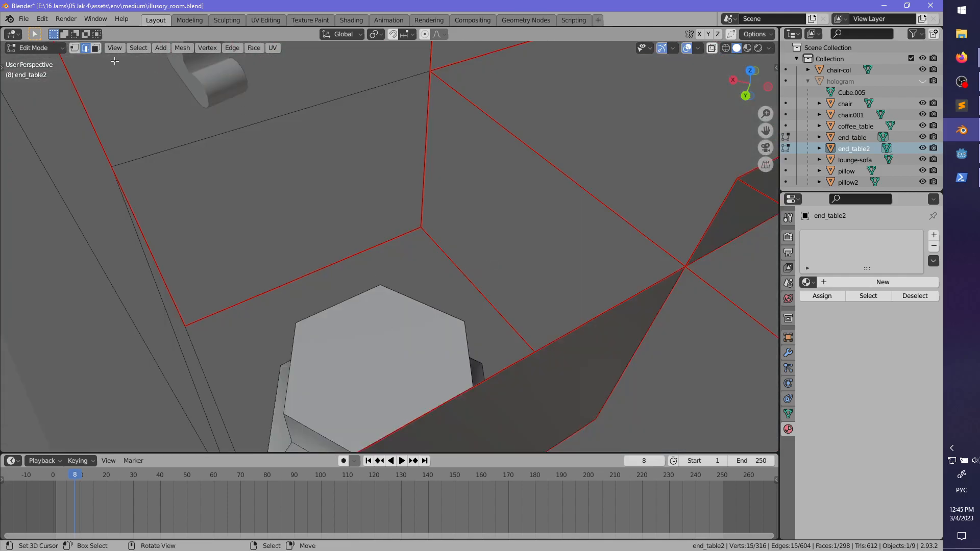
right_click(357, 332)
key("x")
left_click(359, 337)
middle_click_drag(359, 337, 376, 261)
scroll(379, 383, "down", 3)
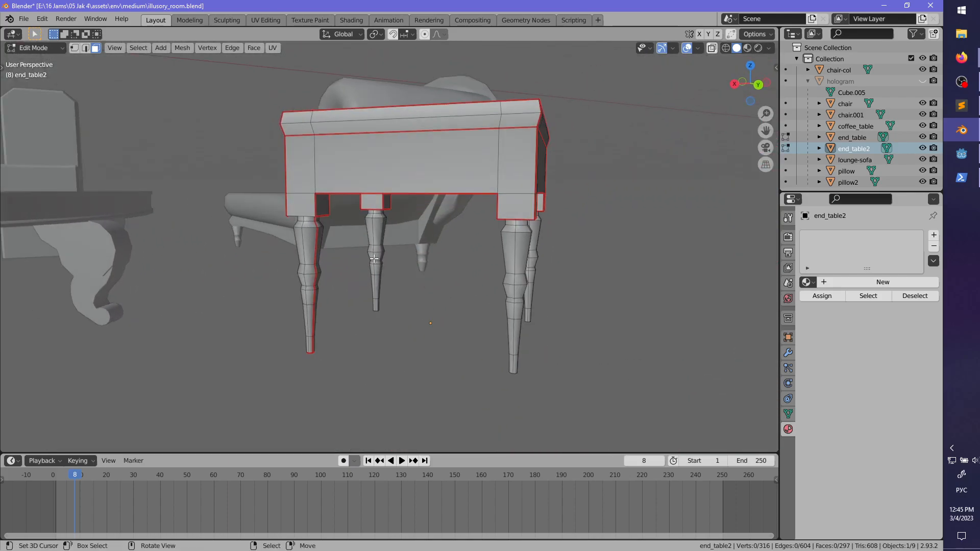
- Select the three legs without seams as linked geometry and delete them
key("l")
key("l")
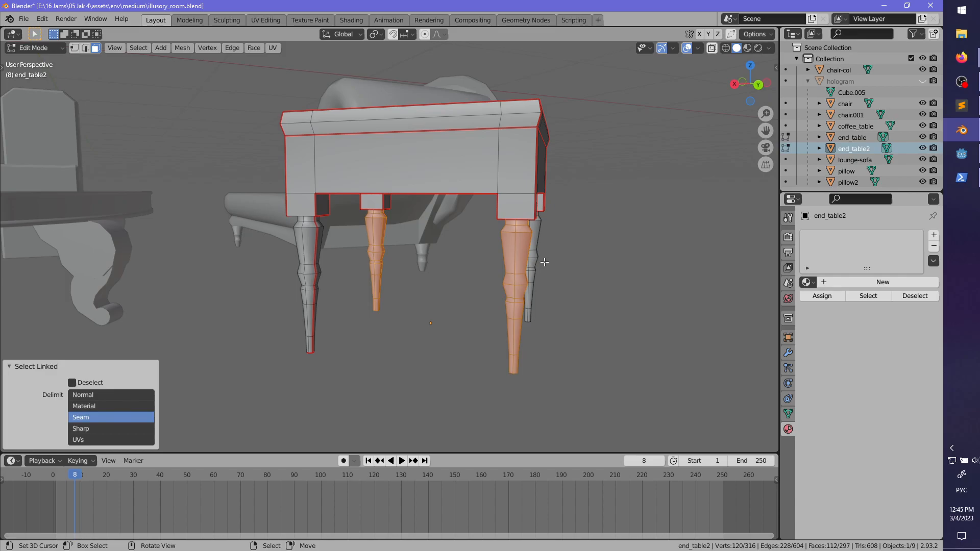
middle_click_drag(544, 262, 533, 259)
key("l")
key("z")
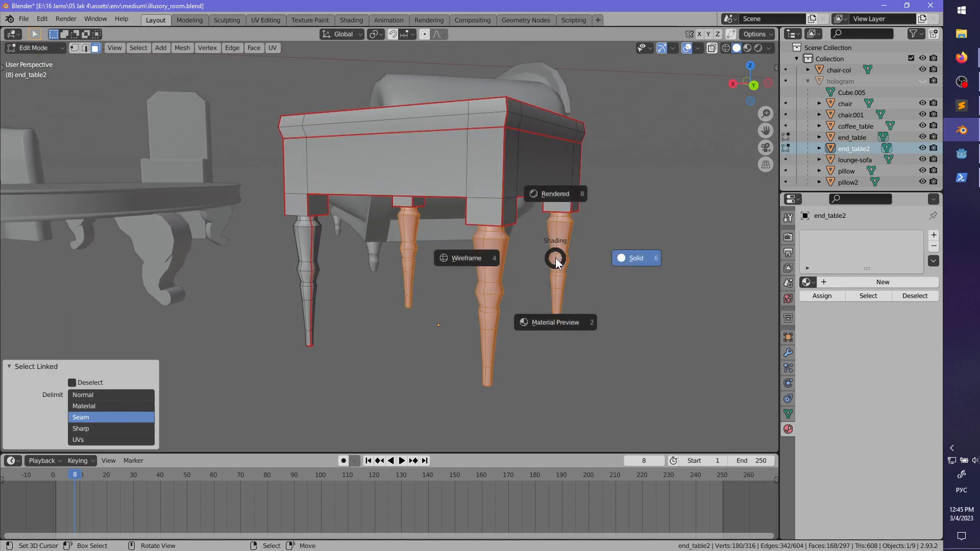
key("Escape")
key("x")
left_click(554, 258)
- Return to object mode, snap the 3D cursor to the end table's origin, and set the transform pivot point to 3D Cursor
middle_click_drag(485, 275, 438, 328)
key("Tab")
key("shift+s")
left_click(437, 390)
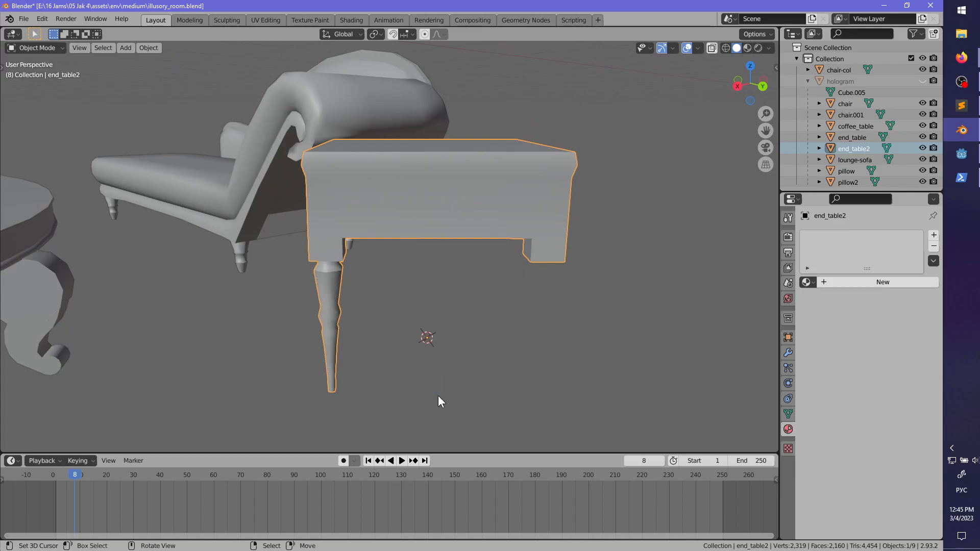
middle_click_drag(438, 396, 411, 344)
left_click(374, 36)
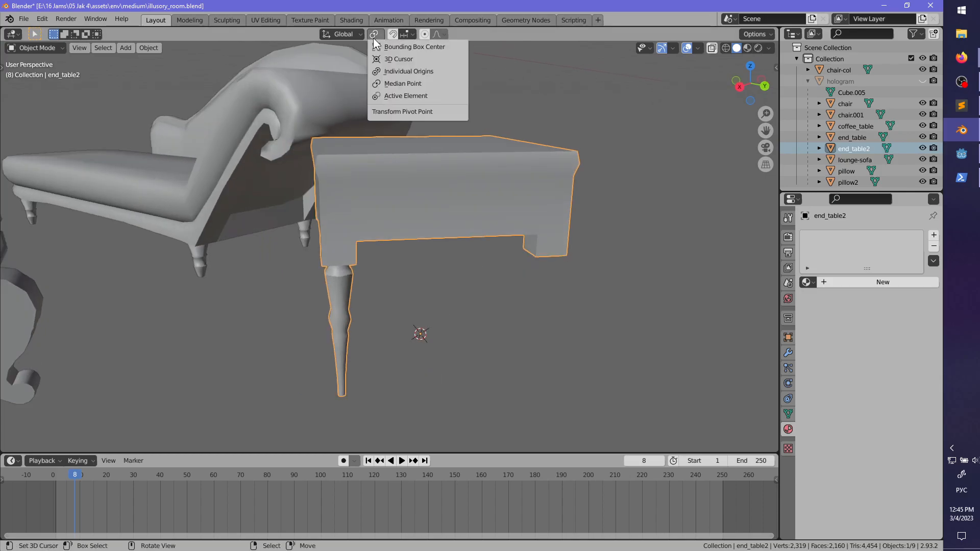
left_click(395, 59)
- Select the end table's whole mesh in edit mode, split the 3D viewport in two, and unwrap the mesh
key("Tab")
middle_click_drag(357, 312, 357, 295)
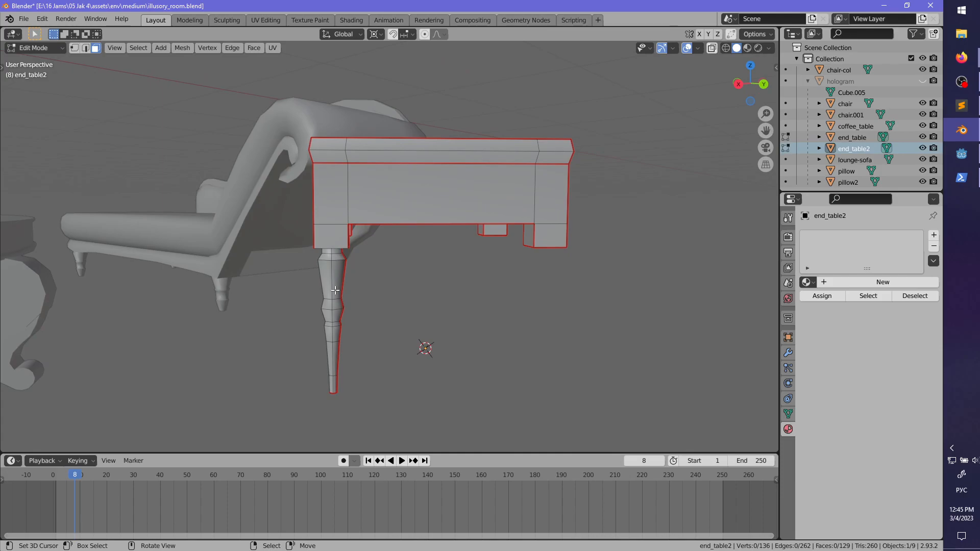
key("a")
key("ctrl+space")
key("ctrl+space")
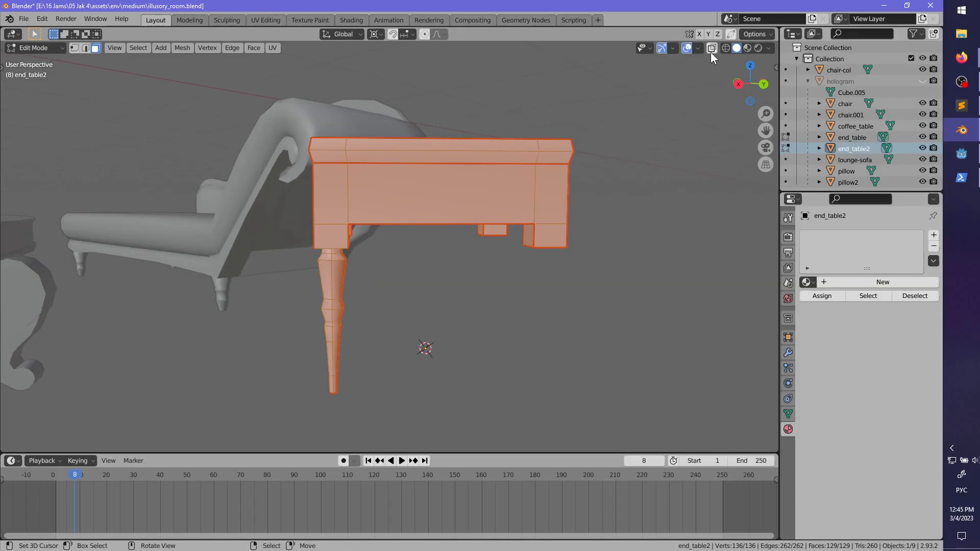
left_click_drag(760, 31, 484, 138)
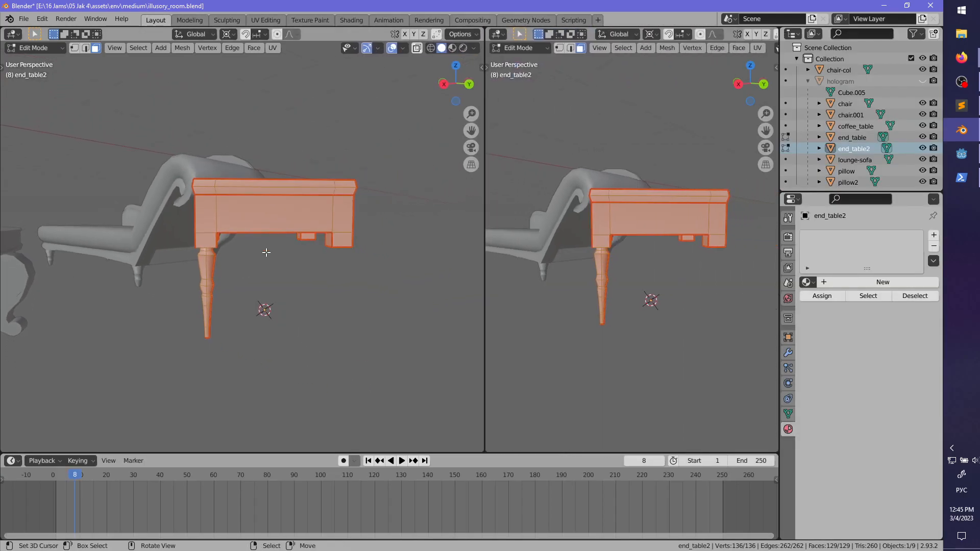
key("u")
left_click(267, 251)
- Change the second viewport to the UV Editor and bring the full unwrapped layout into view
left_click(509, 48)
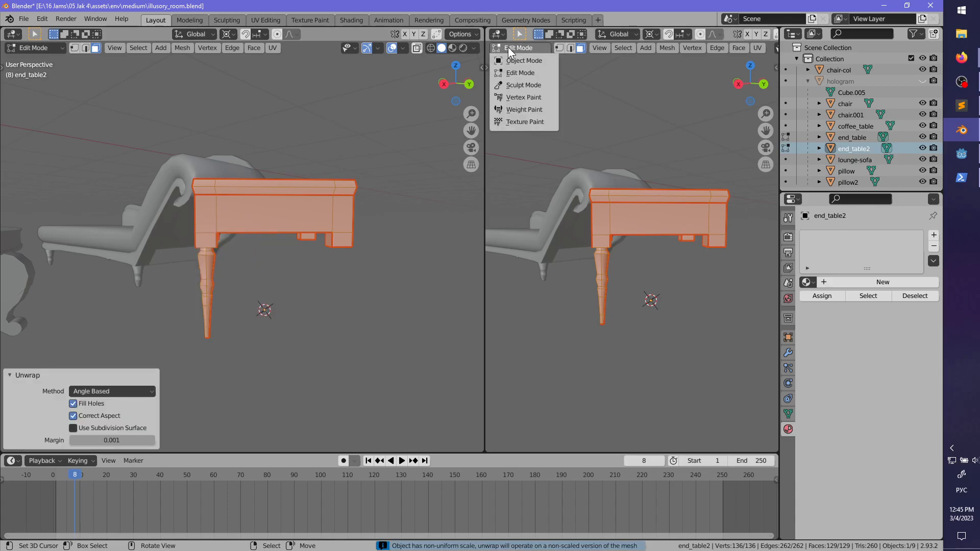
left_click(498, 32)
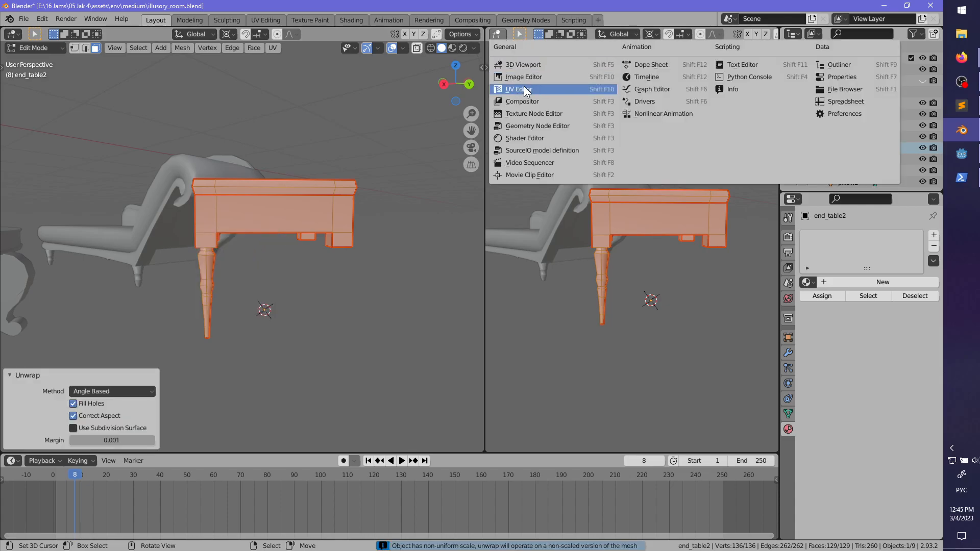
left_click(523, 87)
scroll(626, 255, "up", 4)
scroll(647, 266, "down", 1)
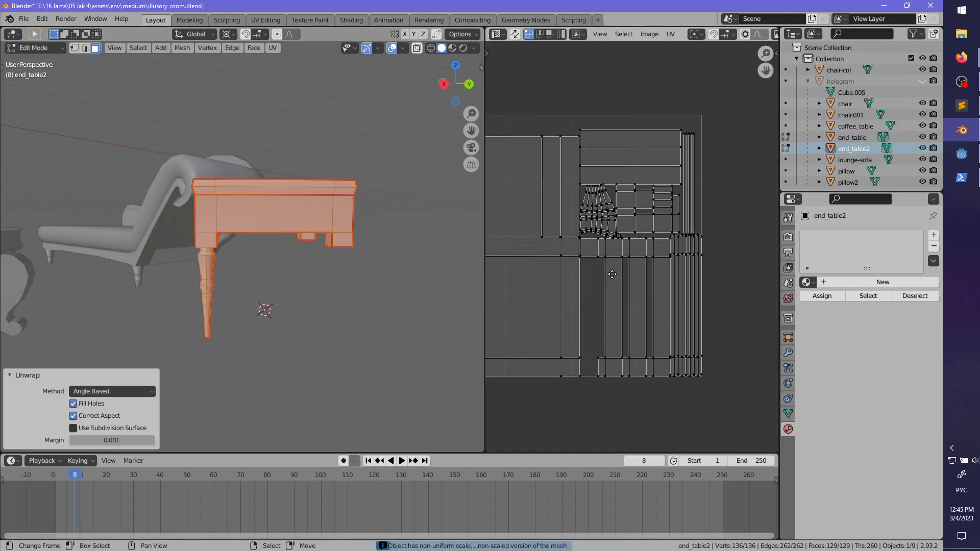
scroll(614, 271, "down", 1)
middle_click_drag(593, 273, 648, 282)
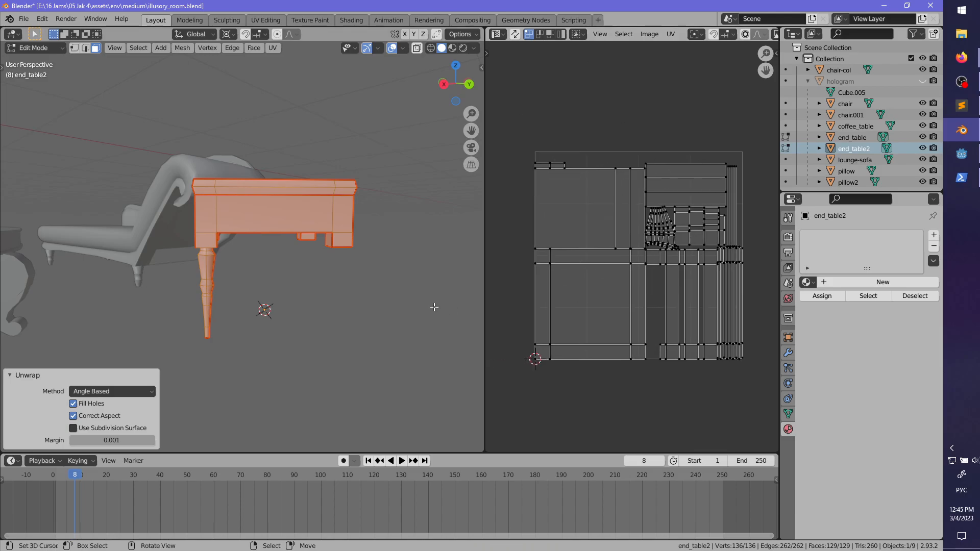
- Maximize the 3D viewport and select only the remaining table leg
middle_click_drag(278, 254, 317, 264)
key("ctrl+space")
middle_click_drag(419, 306, 357, 328, "shift")
key("alt+a")
key("l")
- Duplicate the leg in place, mirror the copy by scaling it -1 along local X, and try to correct its normals
key("shift+d")
right_click(441, 347)
type("sx")
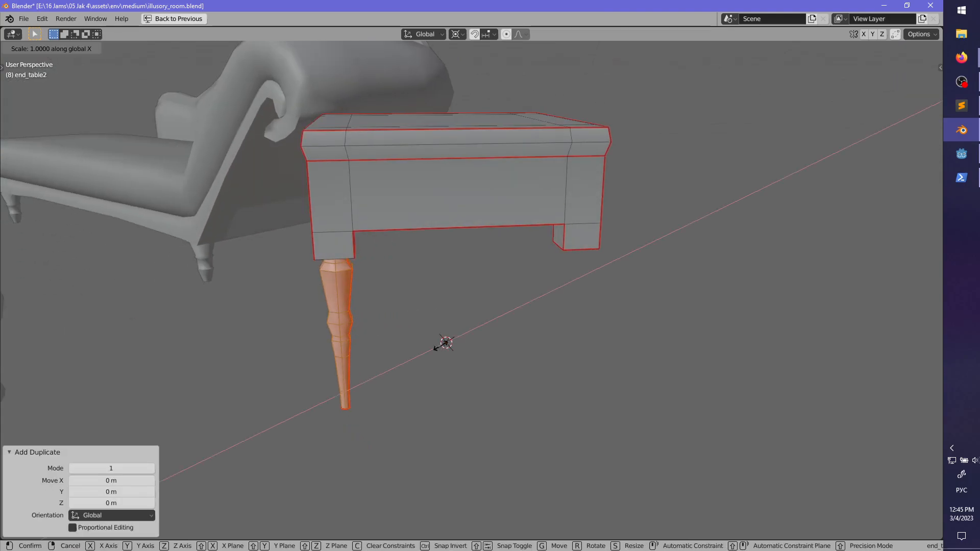
type("-1x")
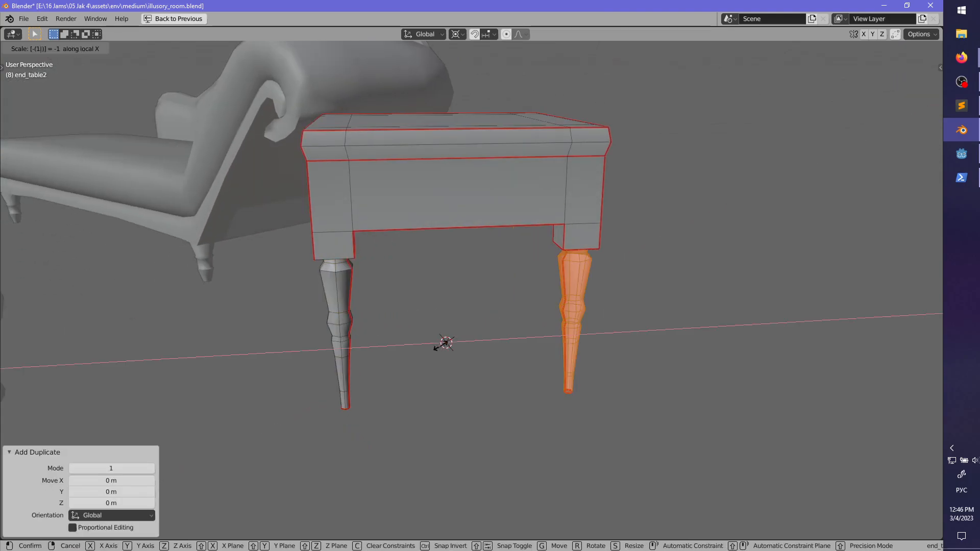
key("Return")
middle_click_drag(441, 346, 409, 321)
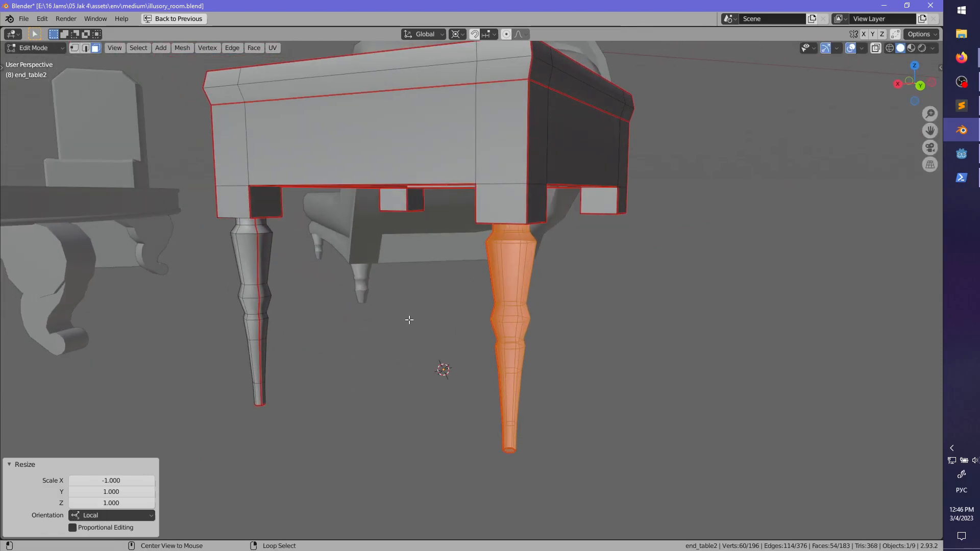
scroll(423, 315, "down", 4)
middle_click_drag(422, 315, 472, 304)
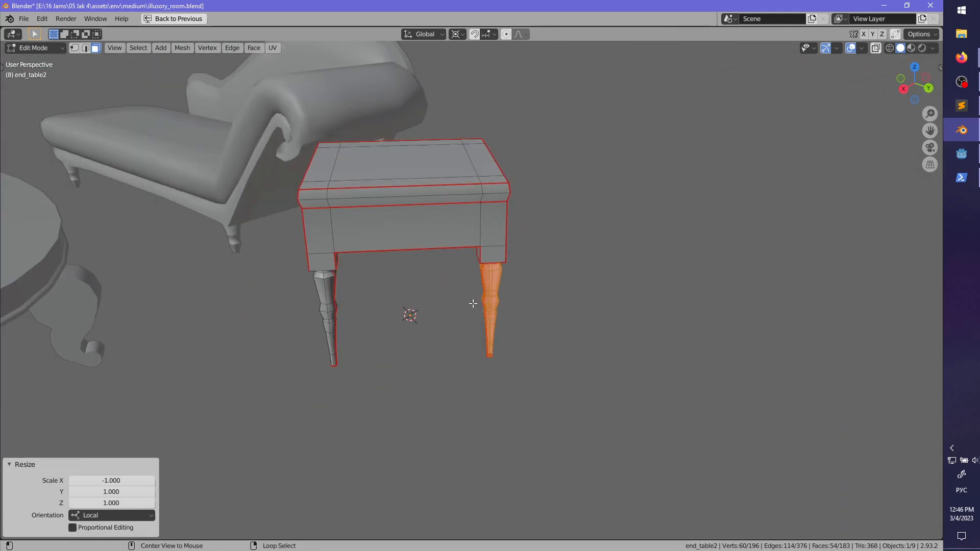
key("alt+n")
left_click(473, 303)
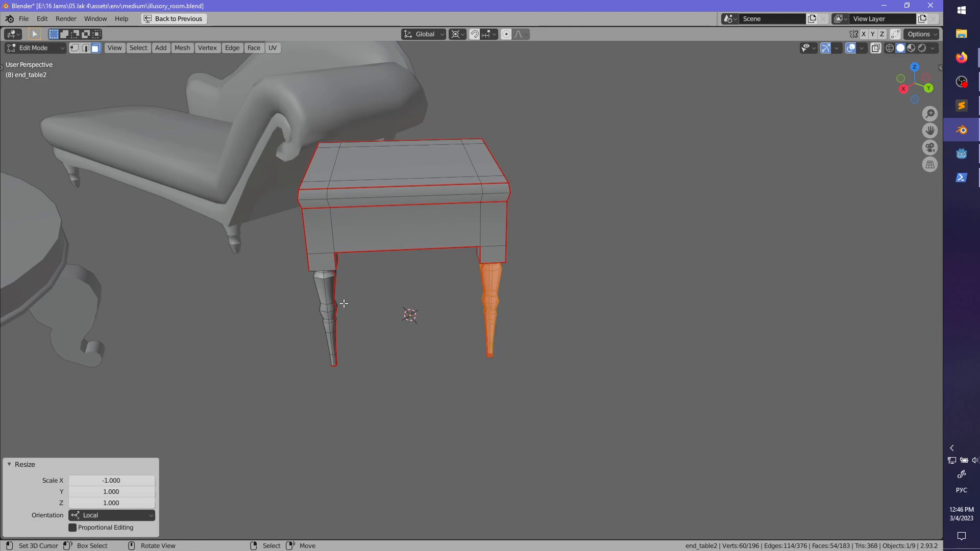
- Add the original leg to the selection, duplicate both legs in place, and delete the faces of the duplicates
key("l")
key("shift+d")
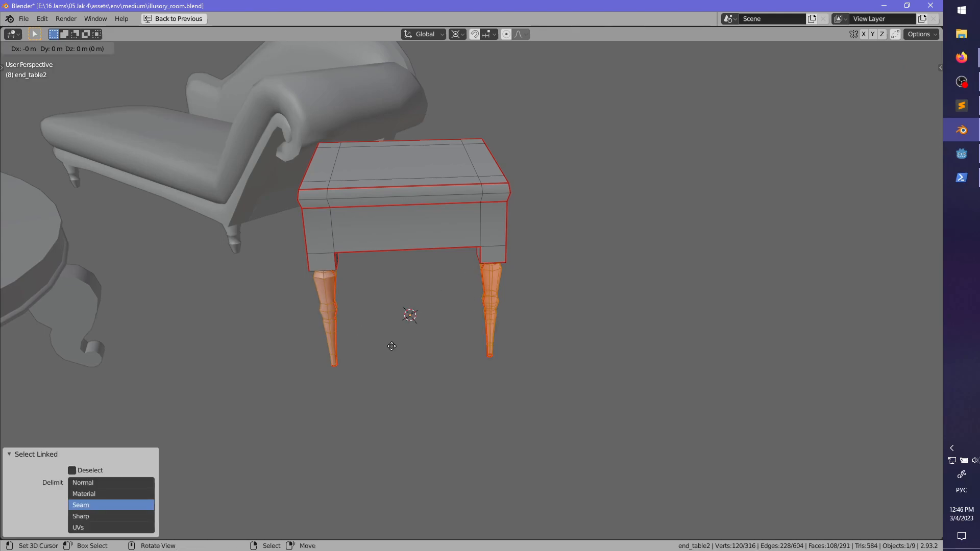
key("Escape")
key("x")
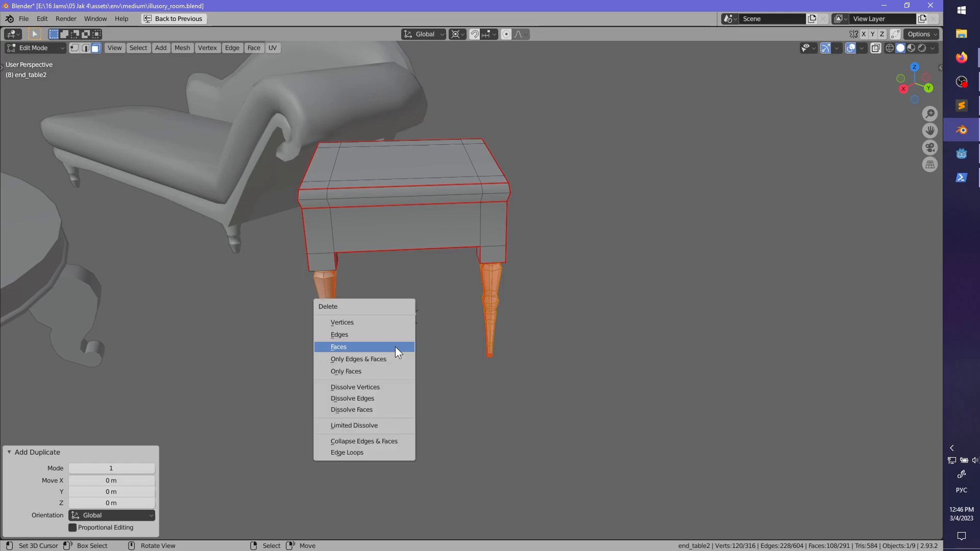
left_click(397, 349)
middle_click_drag(391, 340, 446, 285)
- Undo the leg deletion, duplication and mirroring back to the single selected original leg
key("ctrl+z")
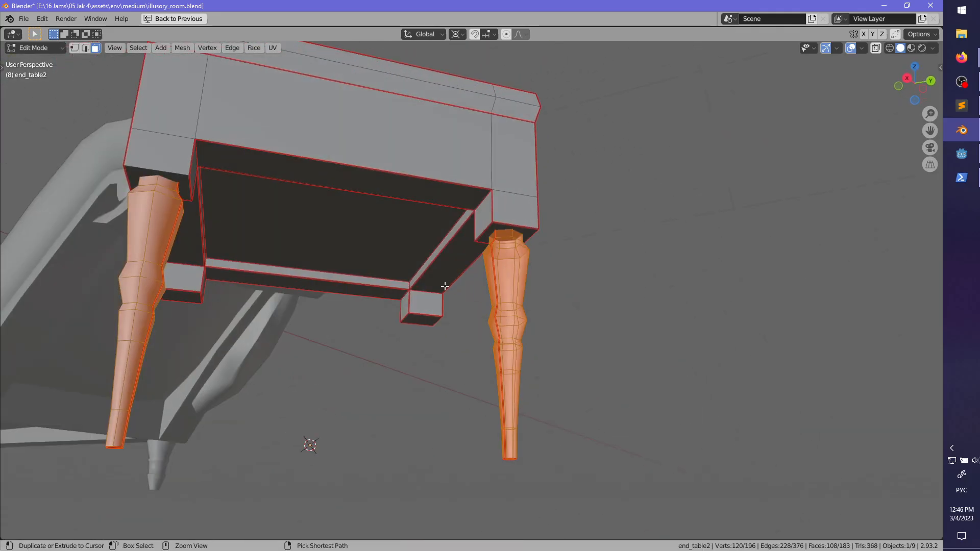
key("ctrl+z")
key("ctrl+z")
key("ctrl+z")
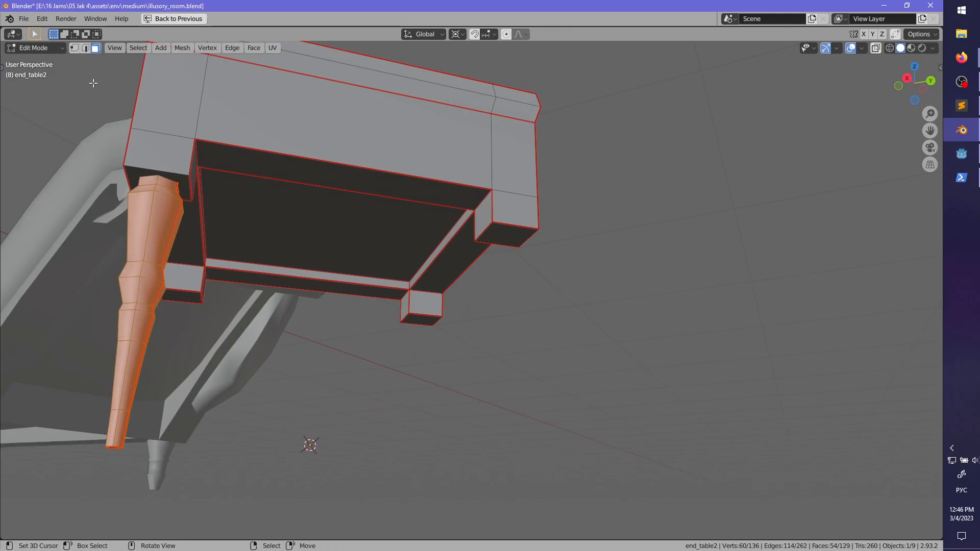
- Switch to vertex selection, duplicate the leg in place, and mirror the copy by scaling it -1 along local X
left_click(77, 48)
middle_click_drag(240, 255, 258, 300)
key("shift+d")
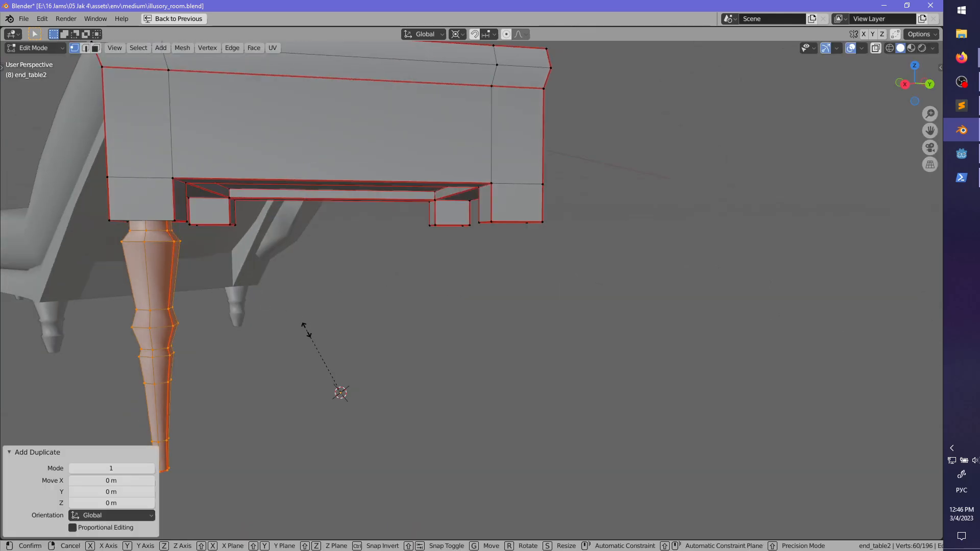
key("x")
key("x")
type("-1")
key("Return")
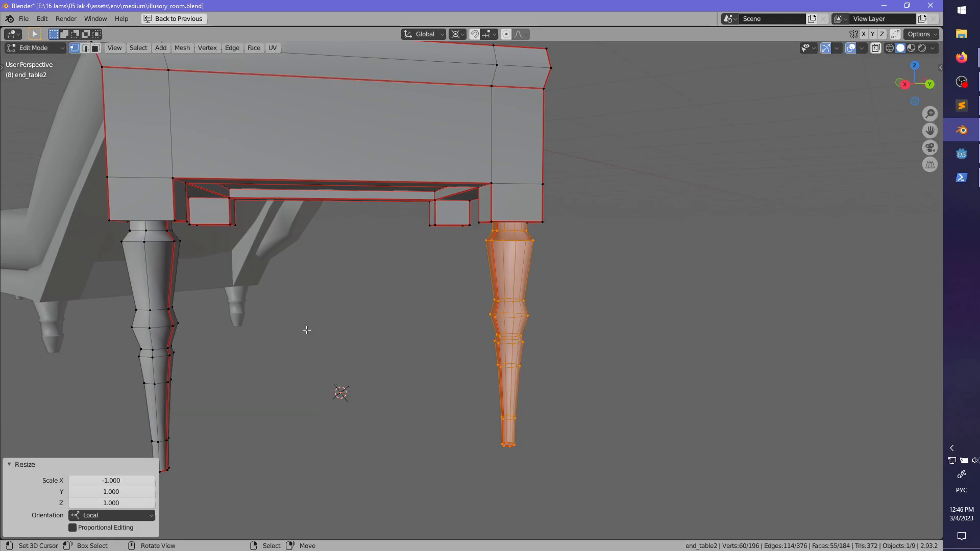
- Select both legs, try scaling them -1 along local Y without duplicating them, and undo that scaling
key("l")
key("s")
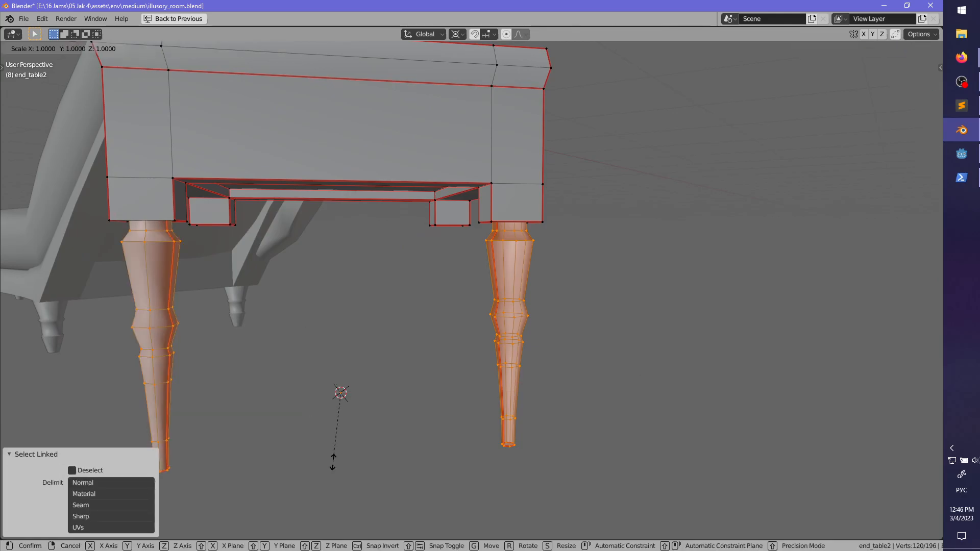
key("y")
key("y")
type("-1")
key("Return")
key("ctrl+z")
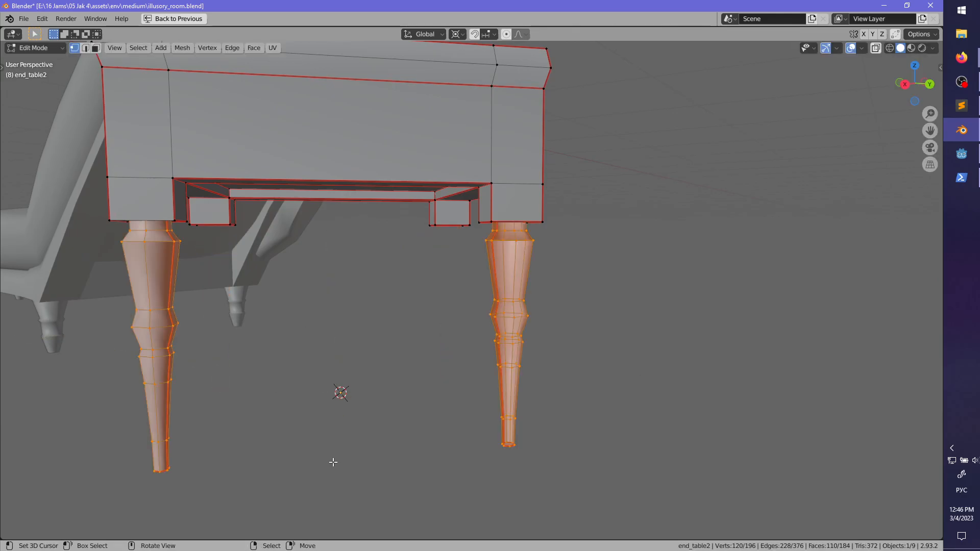
- Duplicate both selected legs in place and mirror the copies by scaling them -1 along local Y
key("shift+d")
key("Escape")
key("s")
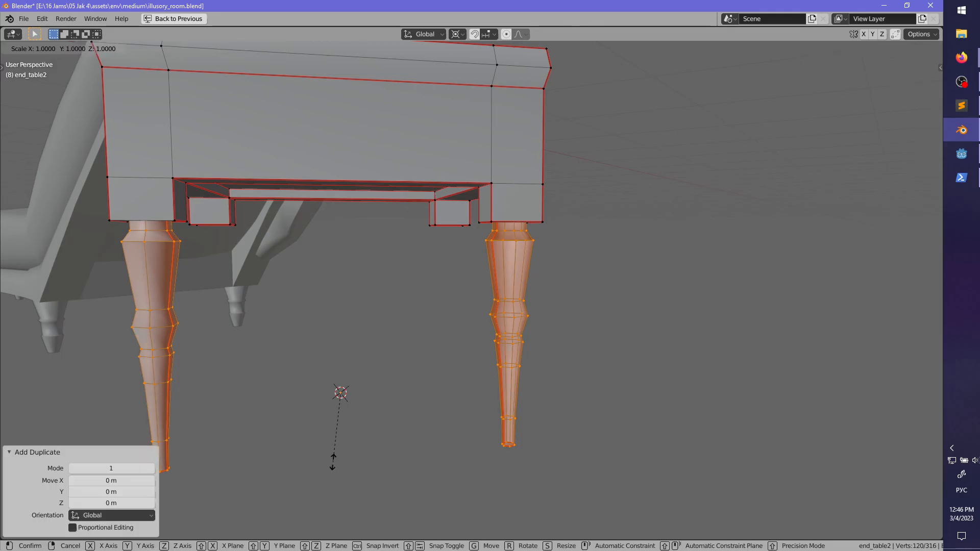
key("y")
key("y")
type("-1")
key("Return")
- Recalculate the normals of the whole end table mesh to face outside, clear the selection and return to Object Mode
key("a")
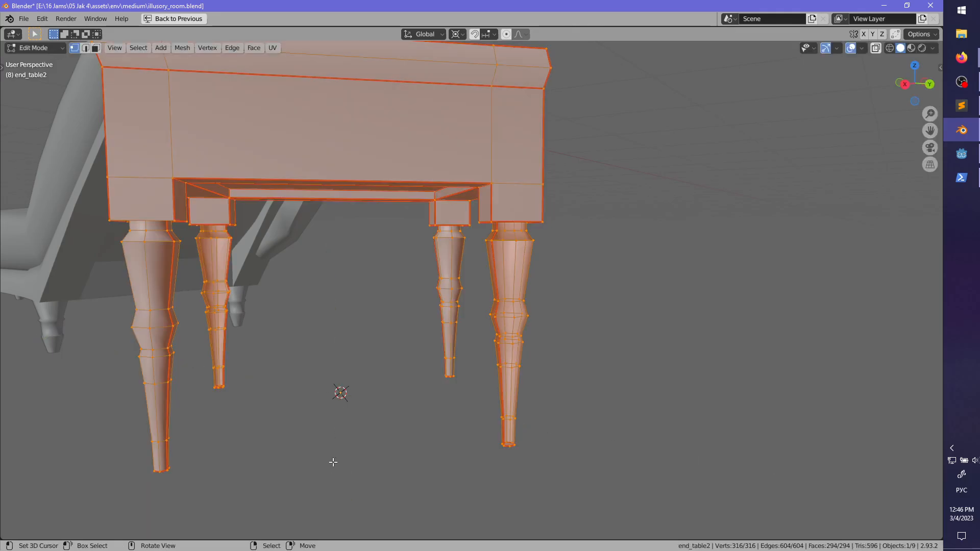
key("alt+n")
key("Up")
key("Up")
key("Up")
key("Up")
key("Up")
key("Up")
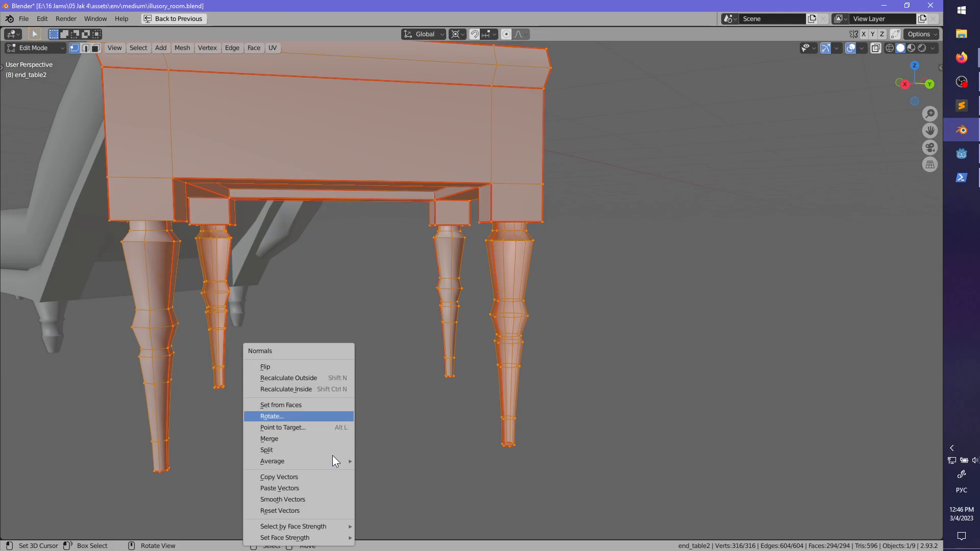
key("Up")
key("Return")
key("alt+a")
scroll(352, 373, "down", 4)
key("Tab")
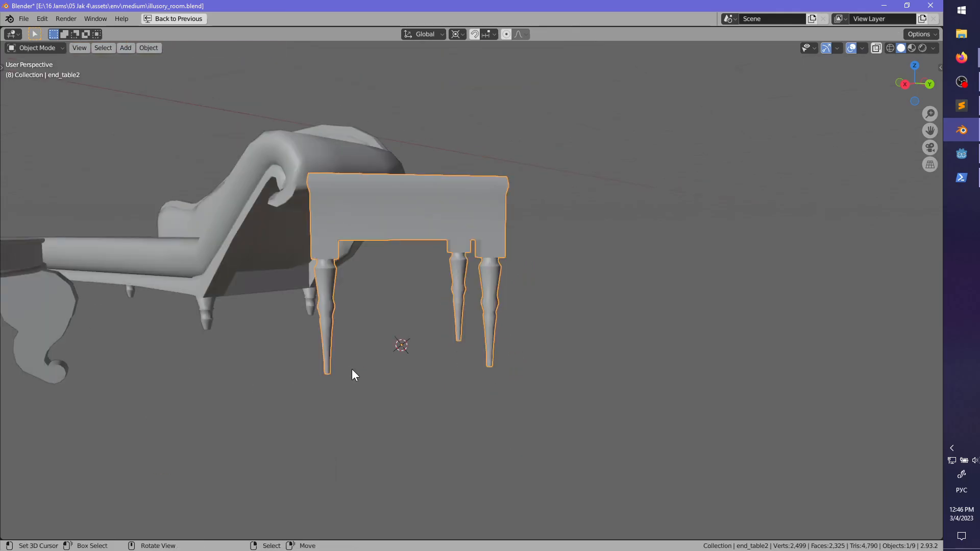
- Select the edge loops around the upper bulges of the end table's legs in Edit Mode, and save illusory_room.blend
middle_click_drag(351, 369, 470, 375)
key("alt+a")
middle_click_drag(466, 309, 507, 324)
scroll(457, 326, "up", 3)
key("Tab")
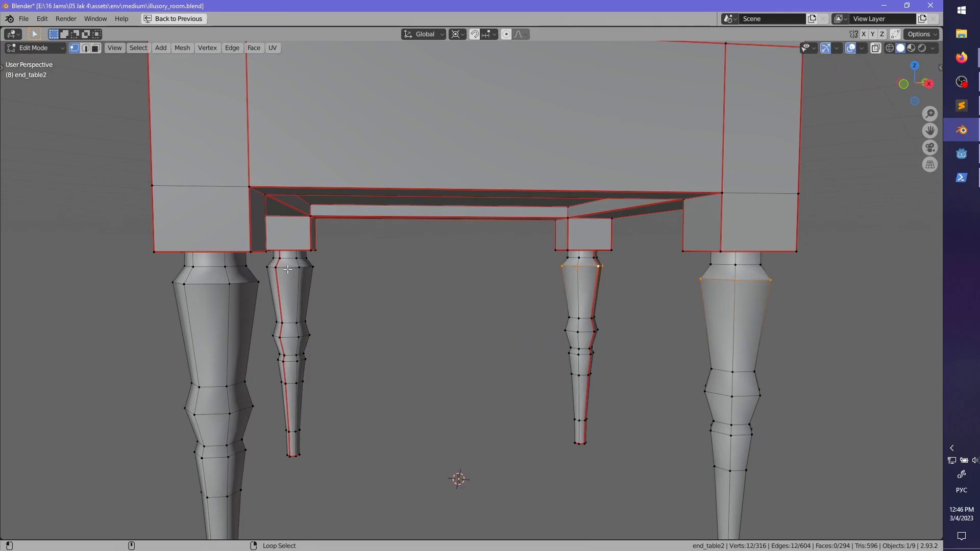
left_click(263, 299)
key("Tab")
middle_click_drag(395, 309, 427, 320)
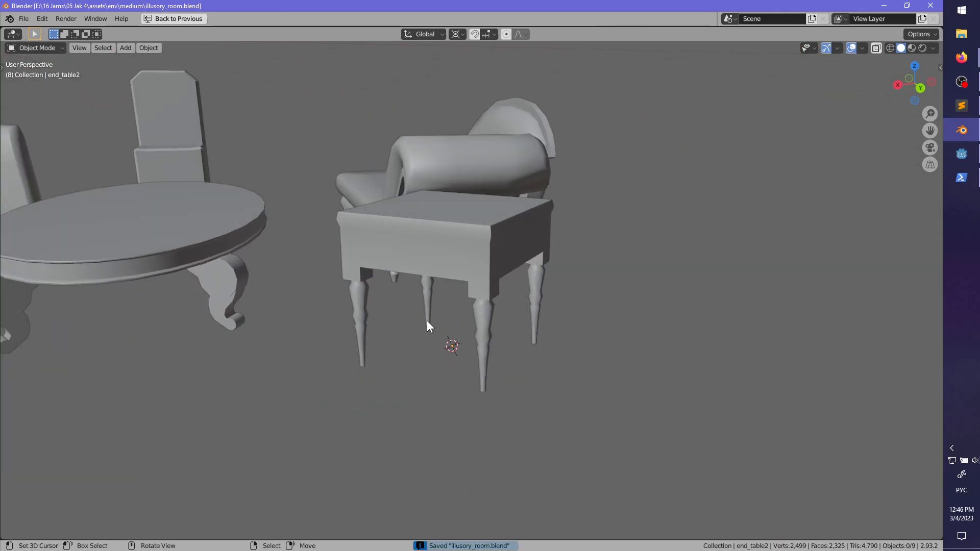
- Mark the edge loop beneath the end table's top moulding as sharp and return to Object Mode
middle_click_drag(402, 277, 605, 268)
key("Tab")
left_click(558, 267, "alt")
key("ctrl+e")
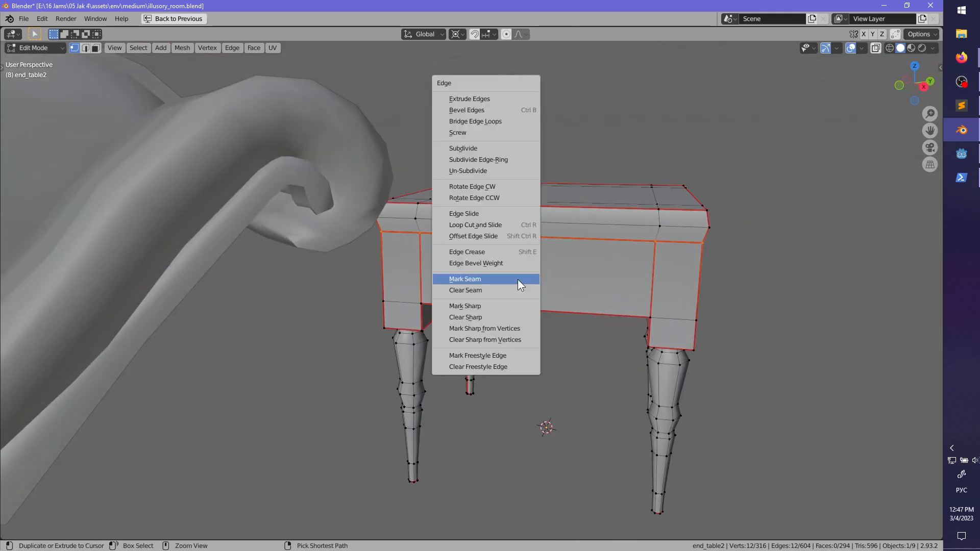
left_click(481, 309)
key("Tab")
middle_click_drag(487, 305, 552, 321)
- Edit the coffee table and mark the horizontal edge loops around its oval top and rim as seams
left_click(524, 341)
key("Tab")
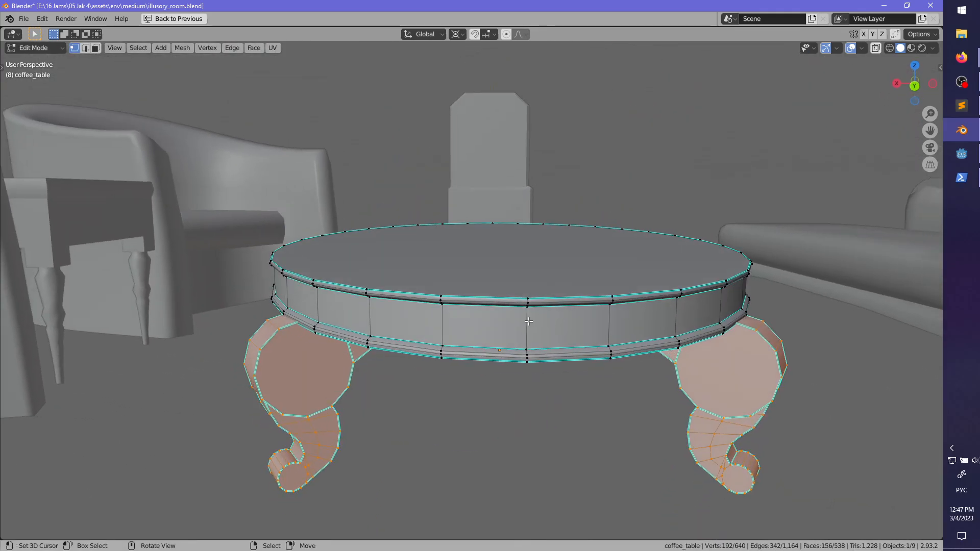
left_click(486, 297)
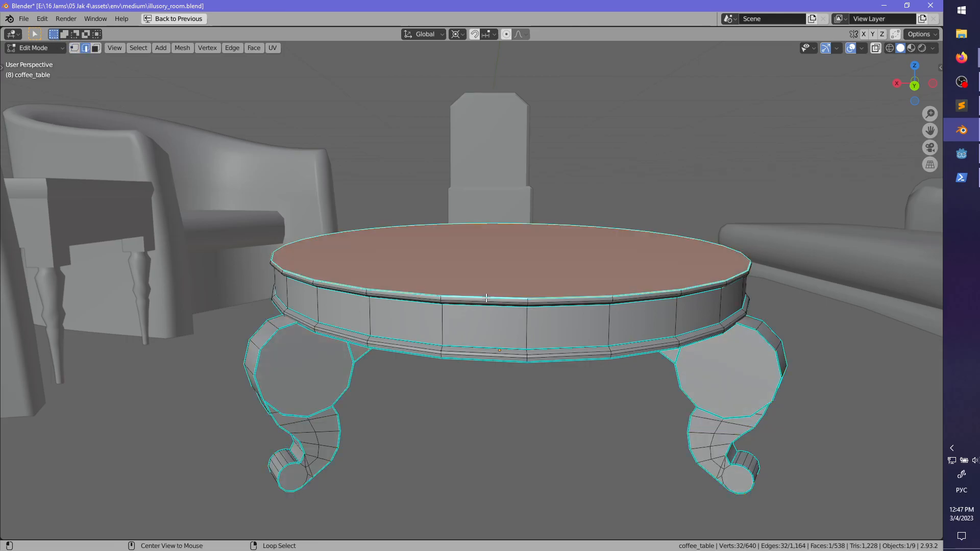
middle_click_drag(435, 260, 463, 234)
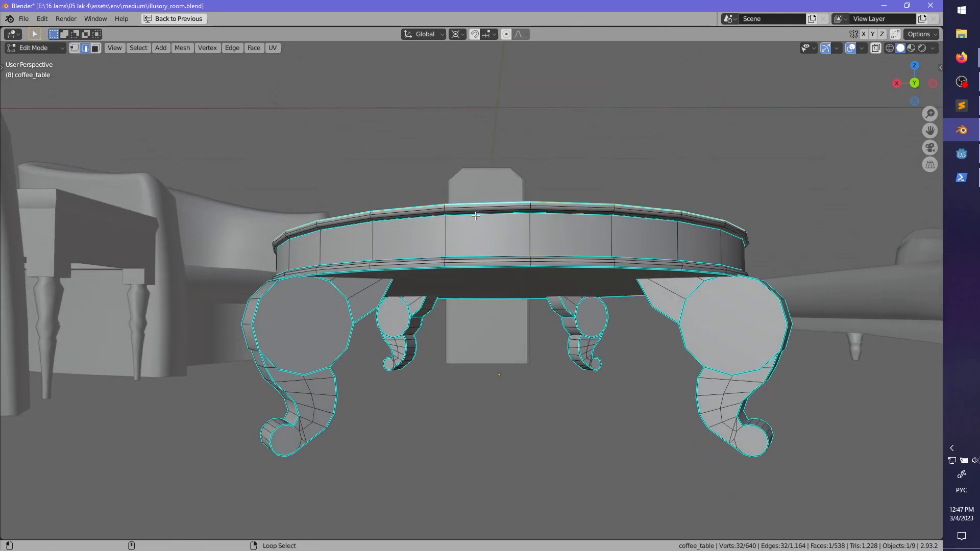
middle_click_drag(477, 267, 511, 286)
key("ctrl+e")
left_click(458, 229)
key("alt+a")
- Mark a vertical edge loop across the coffee table's rim as a seam and clear the selection
middle_click_drag(562, 327, 585, 358)
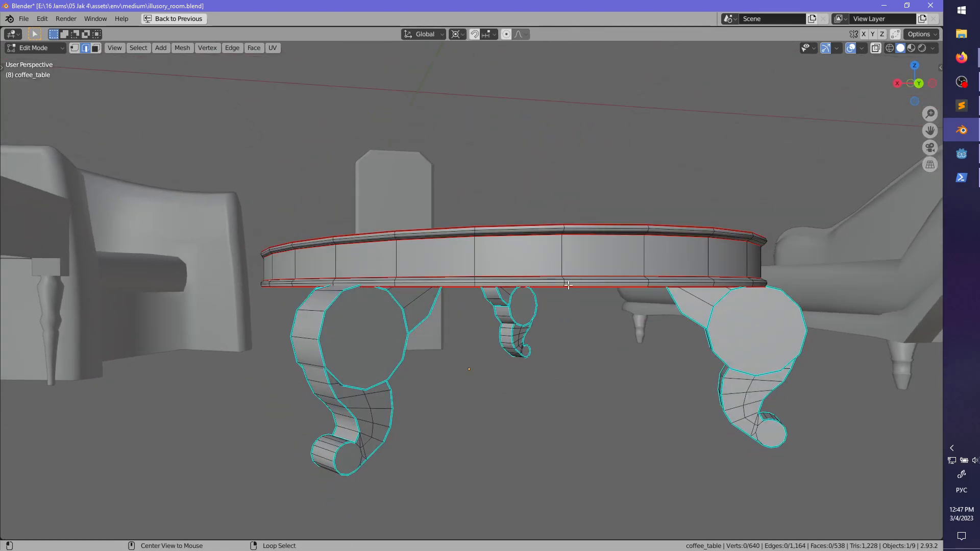
middle_click_drag(568, 261, 589, 308)
key("ctrl+e")
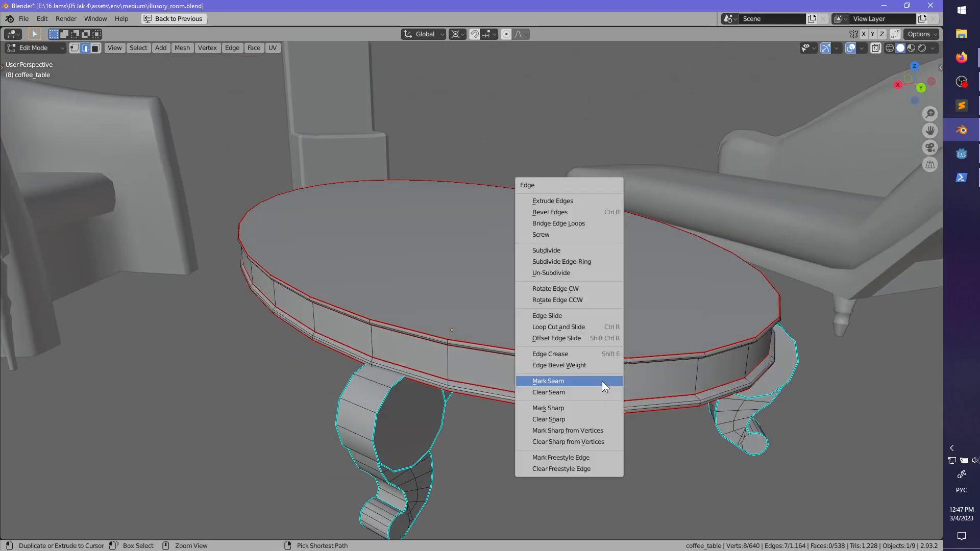
left_click(602, 381)
middle_click_drag(601, 380, 486, 311)
key("alt+a")
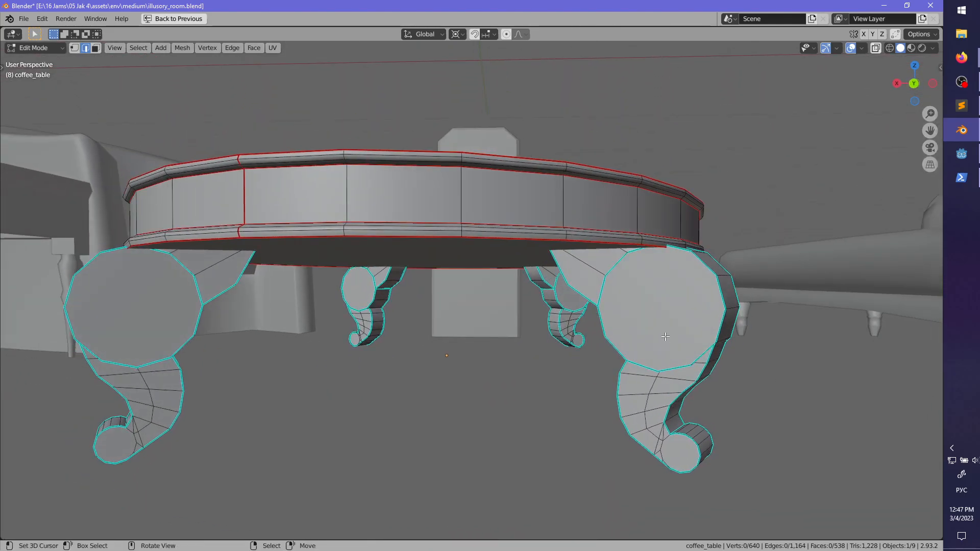
- Delete all but one of the coffee table's legs and snap the 3D cursor to the table's centre
key("l")
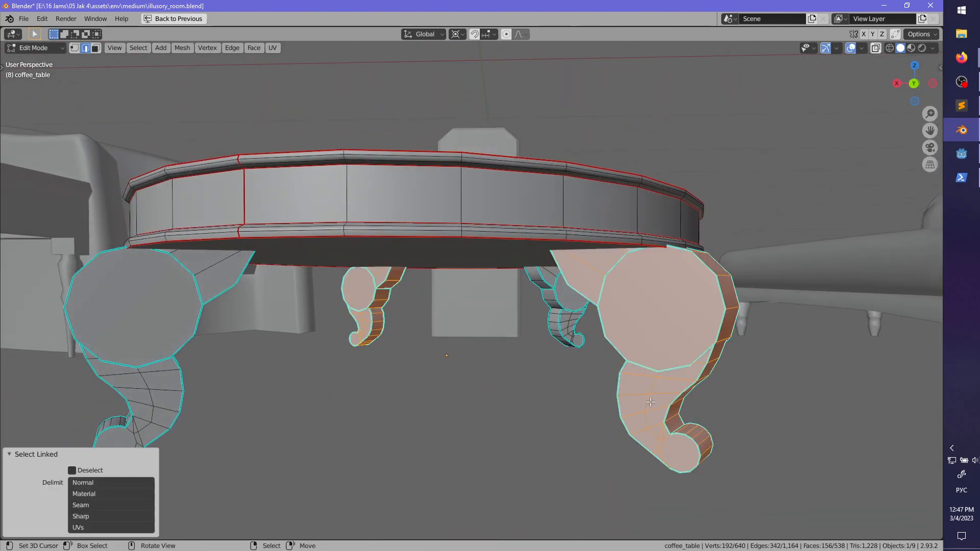
left_click(194, 387)
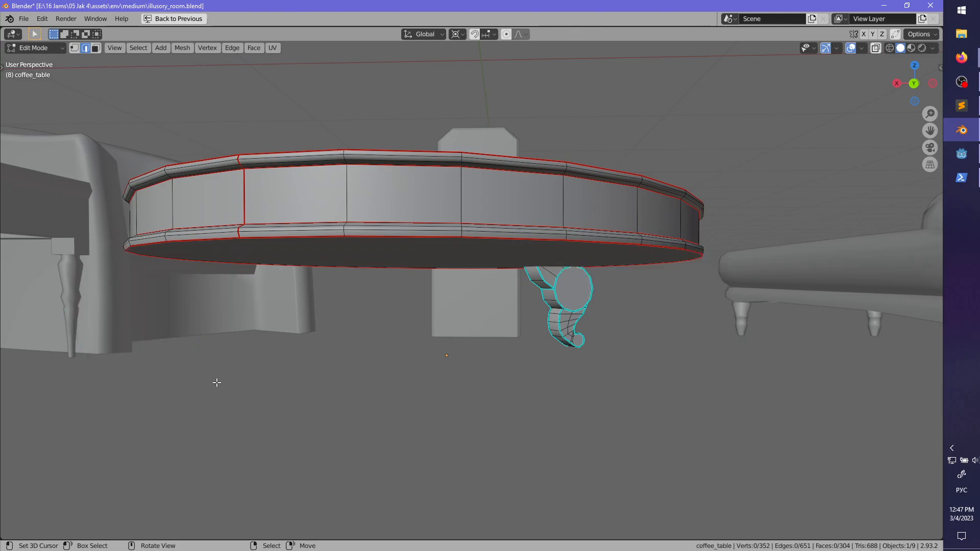
scroll(463, 345, "down", 2)
middle_click_drag(388, 357, 510, 307)
key("Tab")
key("shift+s")
left_click(452, 385)
- Return to editing the coffee table and mark the vertical edge loop at the end of its rim as a seam
scroll(451, 385, "up", 3)
key("Tab")
scroll(510, 307, "up", 3)
scroll(625, 293, "up", 2)
middle_click_drag(577, 312, 536, 334)
key("ctrl+e")
left_click(542, 328)
scroll(539, 318, "down", 2)
middle_click_drag(475, 338, 510, 347)
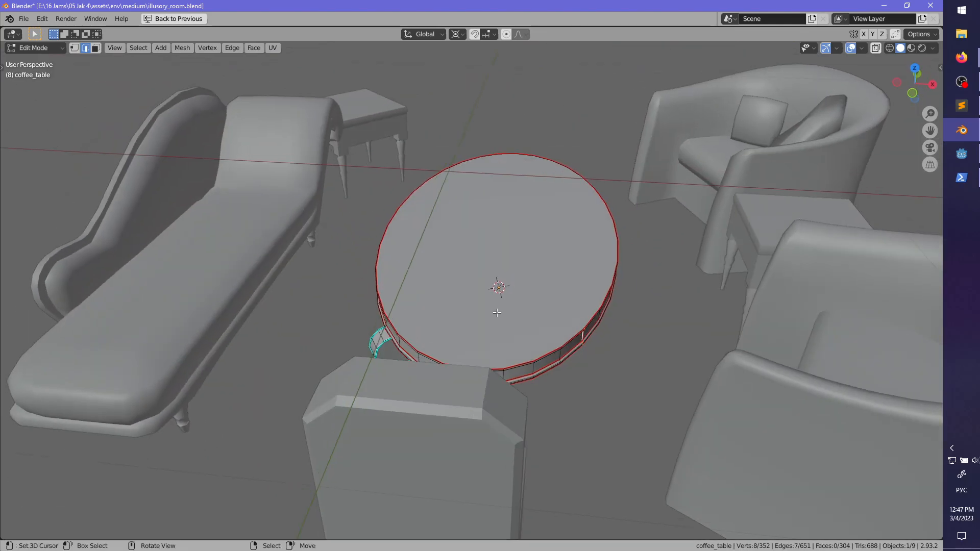
- Clear the seam from the vertical edge loop at the opposite narrow end of the coffee table's rim
scroll(560, 330, "up", 4)
middle_click_drag(570, 341, 514, 326)
scroll(513, 327, "up", 2)
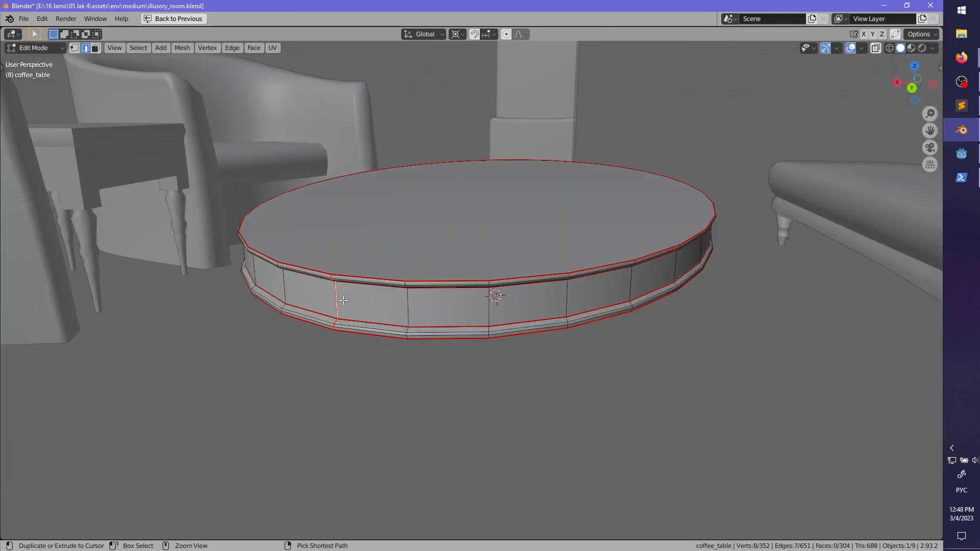
key("ctrl+e")
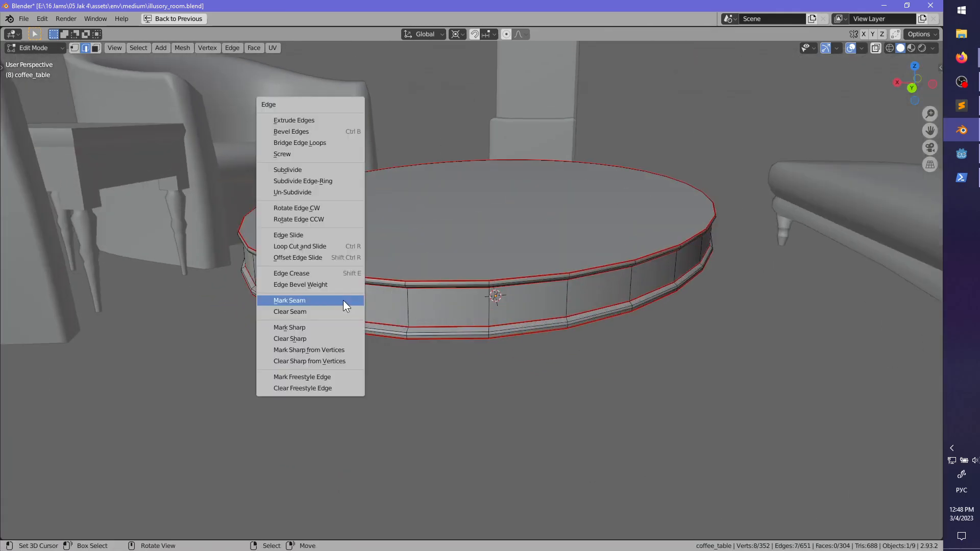
left_click(318, 327)
middle_click_drag(319, 314, 464, 296)
key("alt+a")
middle_click_drag(395, 289, 475, 331)
middle_click_drag(476, 332, 593, 332, "shift")
middle_click_drag(506, 338, 414, 301)
left_click(473, 326, "alt")
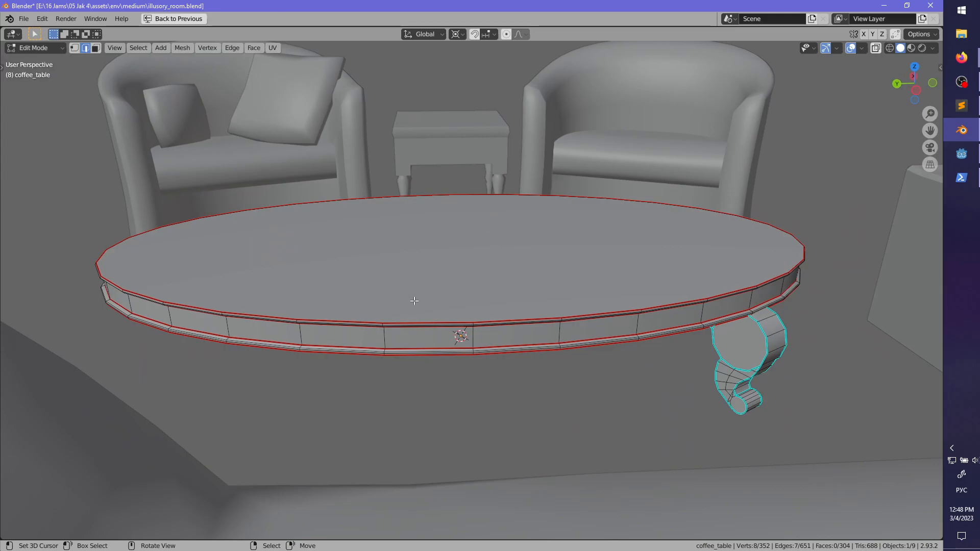
right_click(476, 339)
left_click(476, 339)
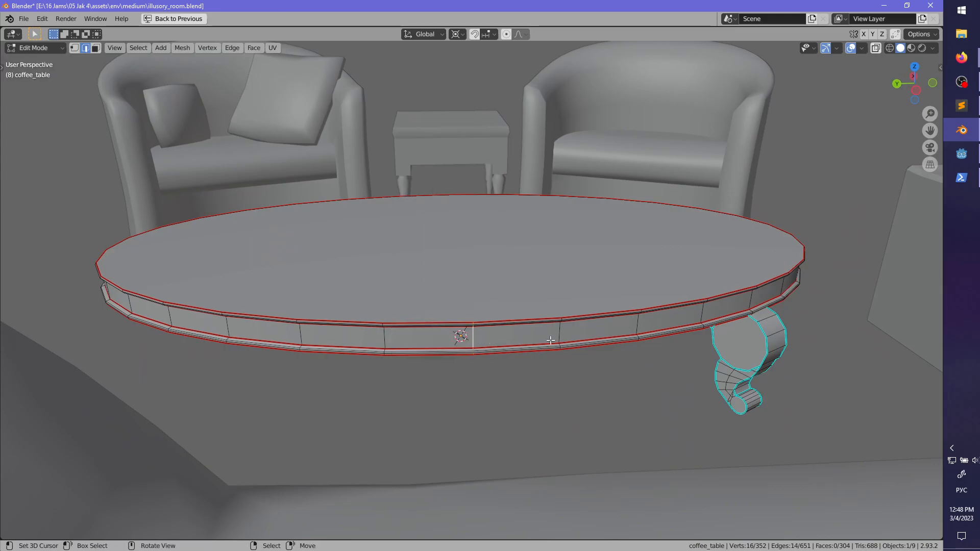
middle_click_drag(477, 339, 335, 344)
key("alt+a")
- Mark the vertical edge loop in the middle of the rim's long side facing the chaise longue as a seam
scroll(380, 339, "up", 2)
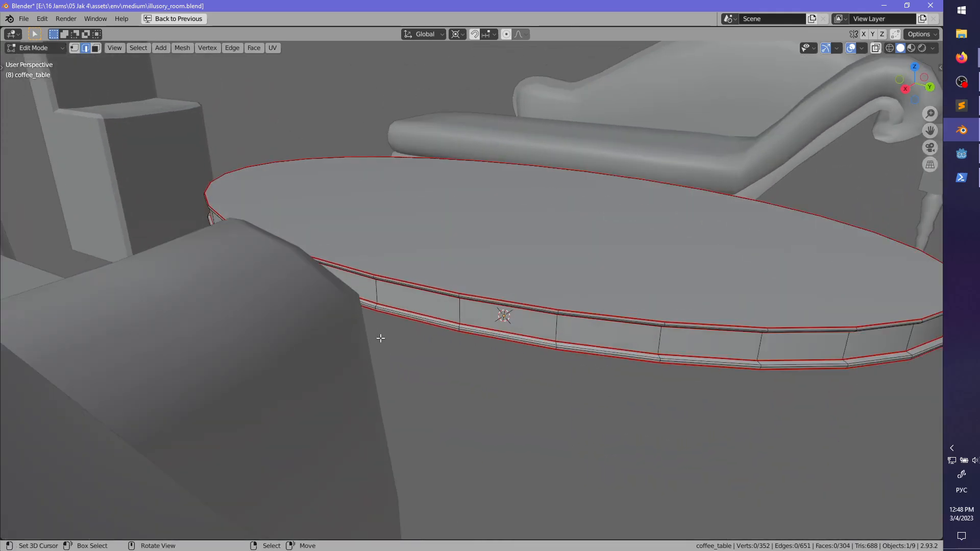
middle_click_drag(497, 332, 539, 329)
scroll(539, 329, "up", 2)
right_click(372, 223, "alt")
middle_click_drag(372, 223, 648, 259)
scroll(511, 301, "down", 2)
middle_click_drag(480, 311, 461, 379)
scroll(469, 362, "down", 3)
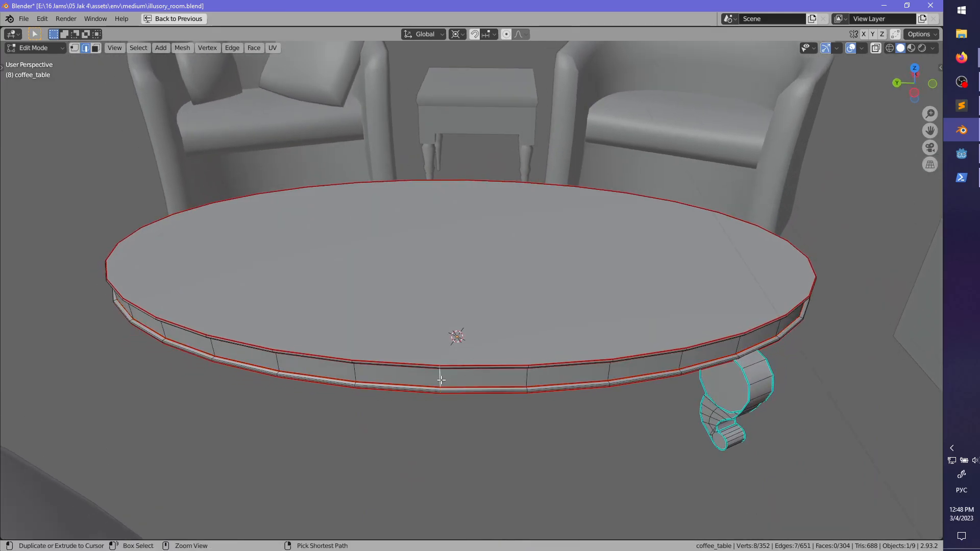
key("ctrl+e")
left_click(442, 369)
key("alt+a")
scroll(466, 349, "down", 2)
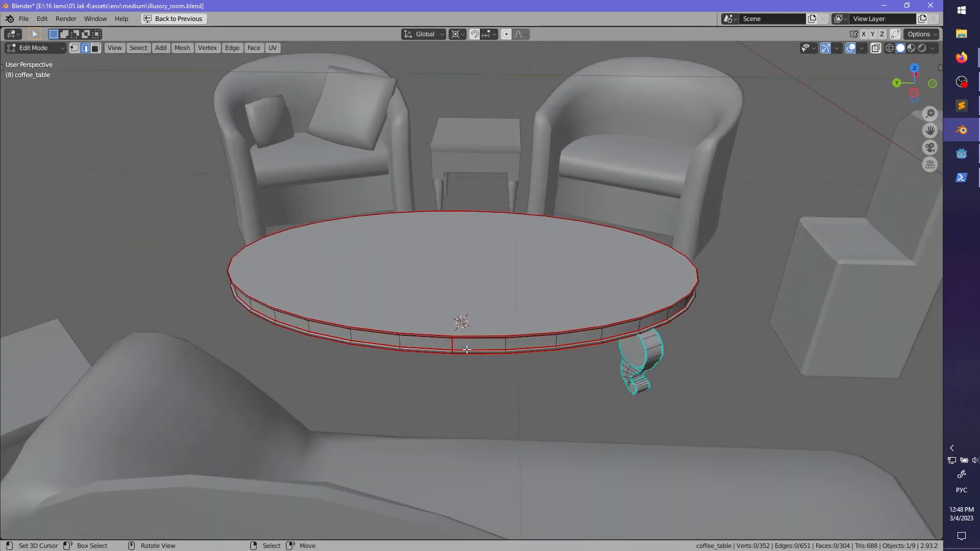
- Mark the selected vertical cuts across the coffee tabletop's rim as seams, on two sides of the oval
middle_click_drag(466, 349, 433, 332)
scroll(433, 332, "up", 3)
key("ctrl+e")
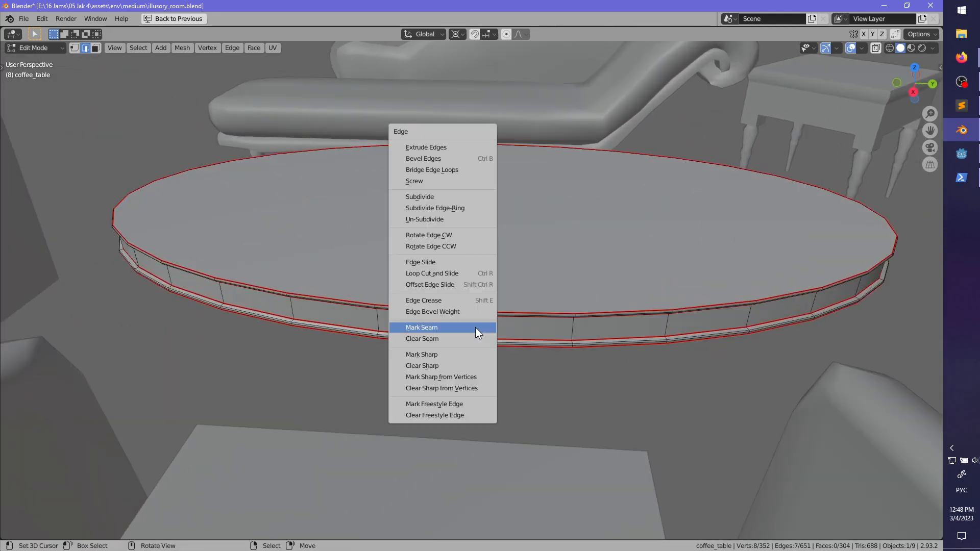
left_click(476, 328)
key("alt+a")
scroll(560, 339, "down", 2)
middle_click_drag(560, 339, 470, 328)
key("ctrl+e")
left_click(514, 228)
key("alt+a")
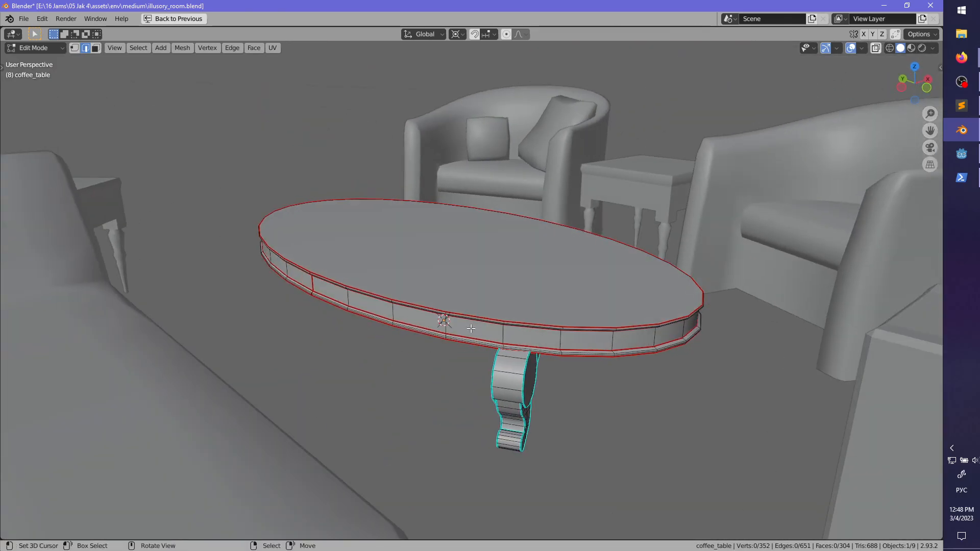
- Mark another cut as a seam, continuing the seam marking around the coffee table
middle_click_drag(576, 325, 542, 337)
right_click(553, 391, "alt")
middle_click_drag(582, 401, 569, 375)
key("ctrl+e")
left_click(538, 398)
key("alt+a")
scroll(436, 217, "up", 4)
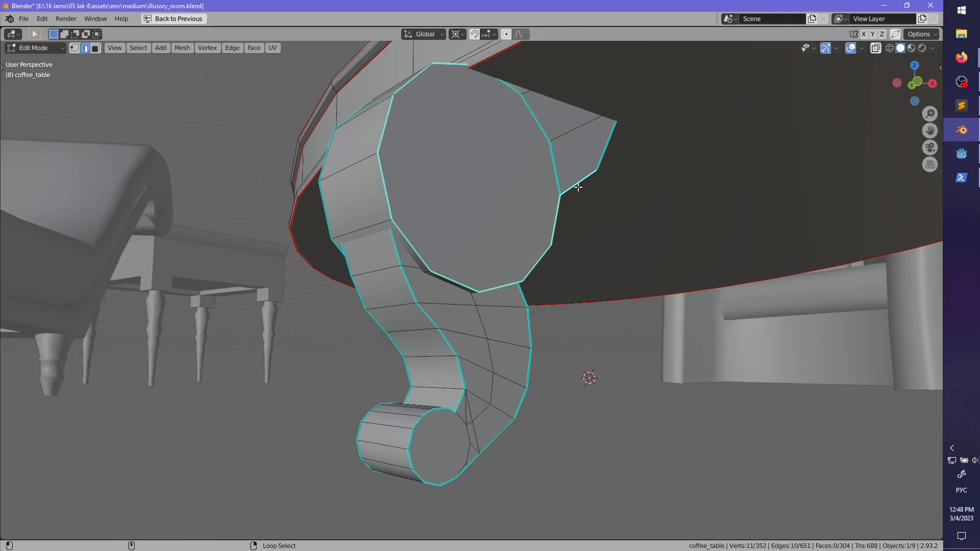
key("alt+z")
middle_click_drag(544, 140, 545, 155)
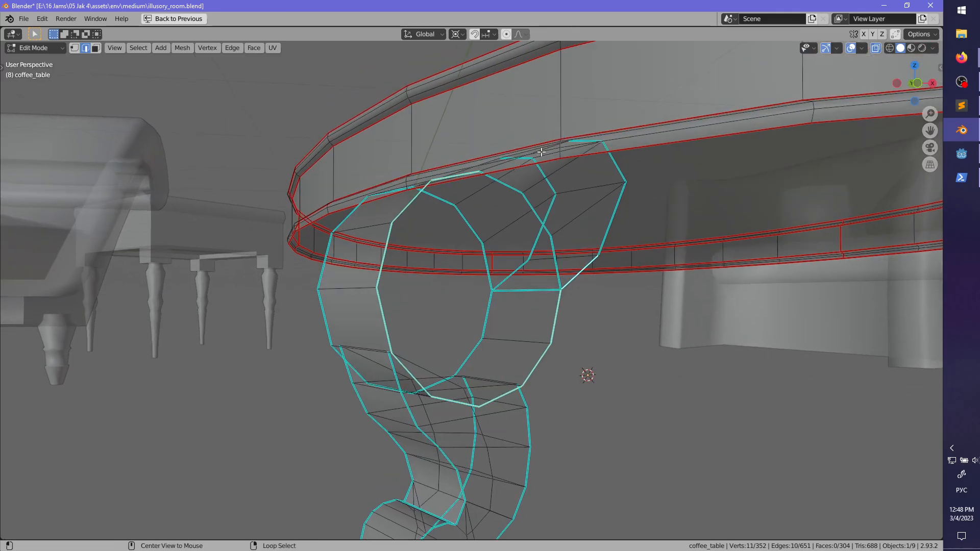
key("ctrl+z")
middle_click_drag(585, 188, 604, 214)
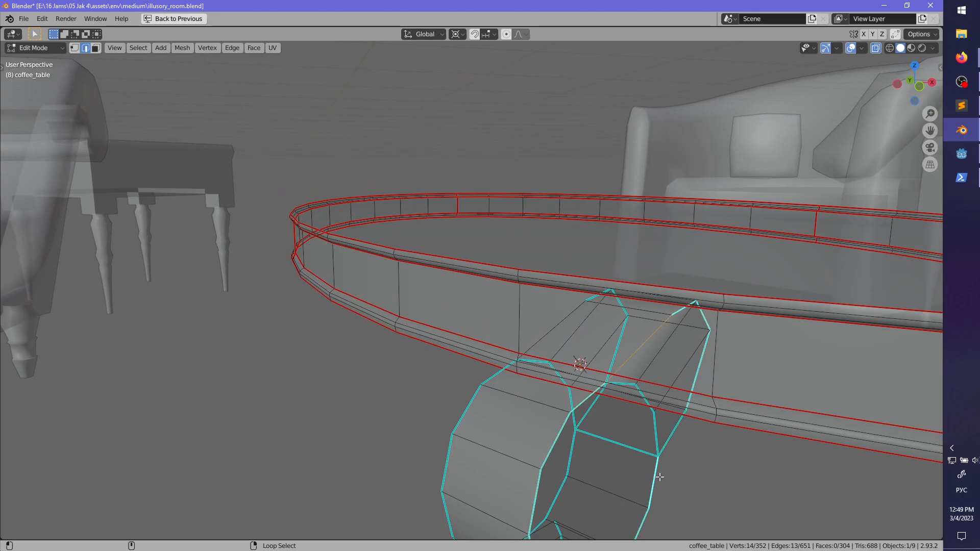
middle_click_drag(557, 446, 610, 268)
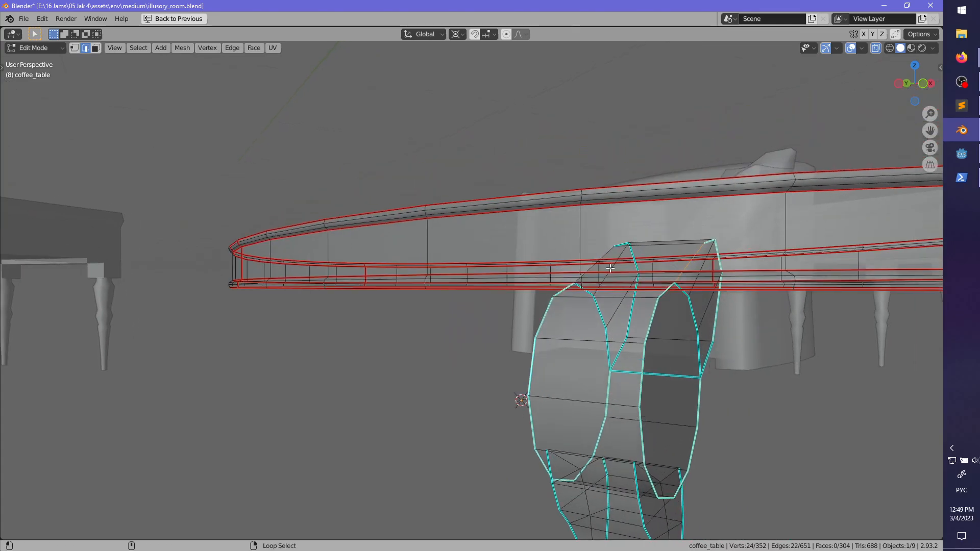
key("alt+z")
scroll(581, 352, "down", 4)
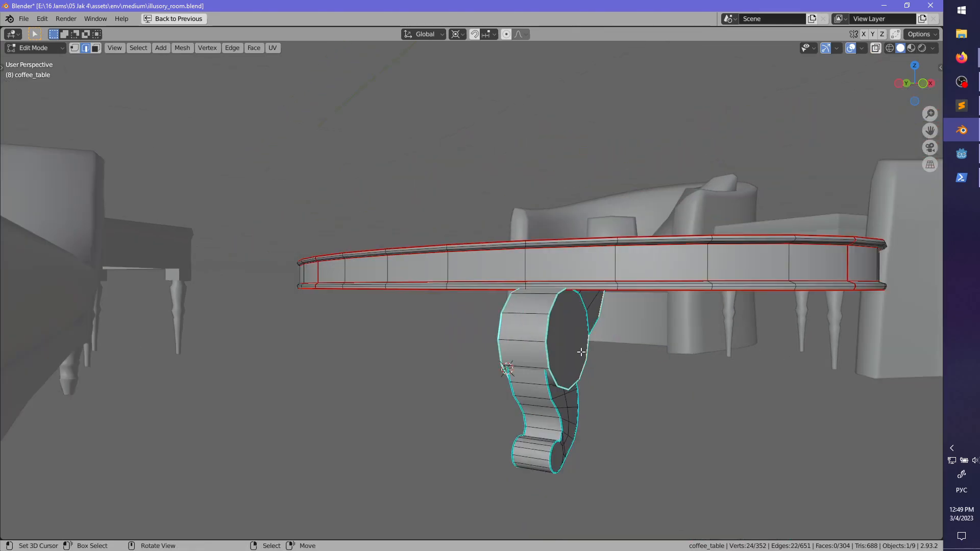
key("l")
key("shift+h")
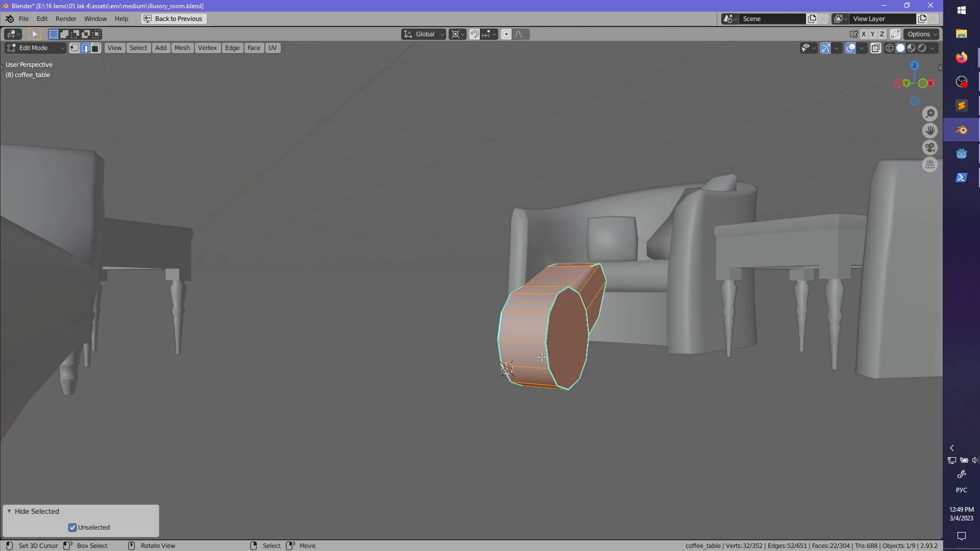
key("alt+h")
key("alt+a")
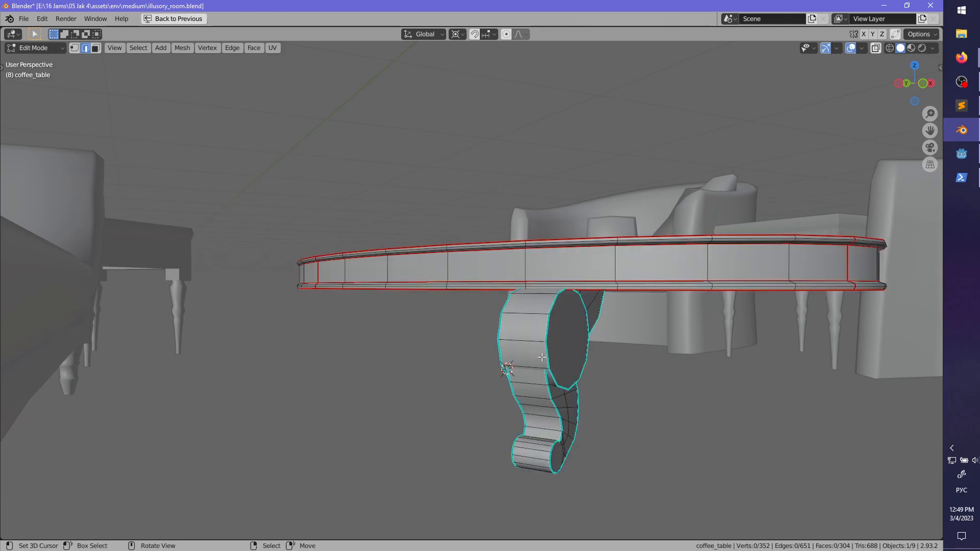
- Isolate the leg's upper scroll and lower curved part by hiding the rest of the coffee table mesh
key("l")
key("shift+h")
key("alt+a")
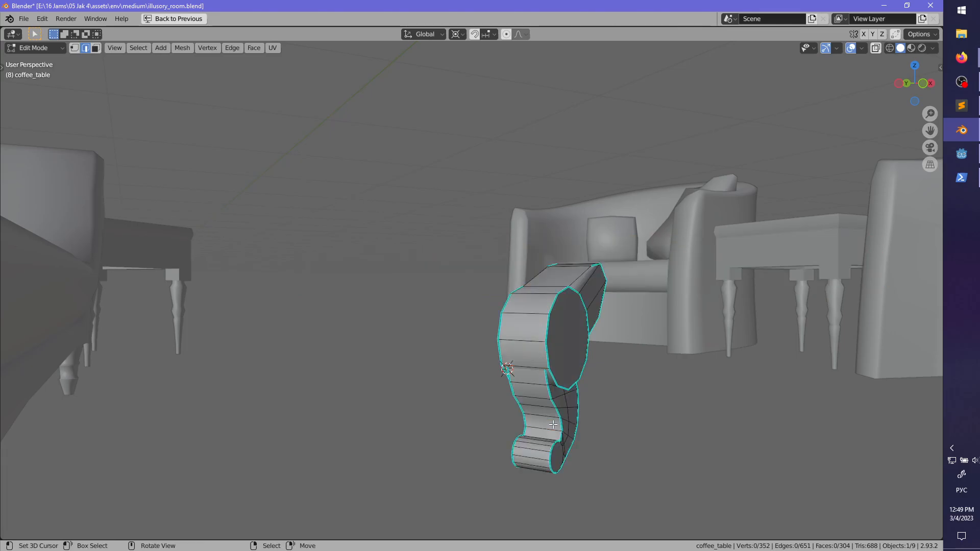
- Mark the outline edges of the leg's upper scroll, front curve and small foot scroll as seams on one side
middle_click_drag(553, 424, 587, 375)
scroll(558, 368, "up", 6)
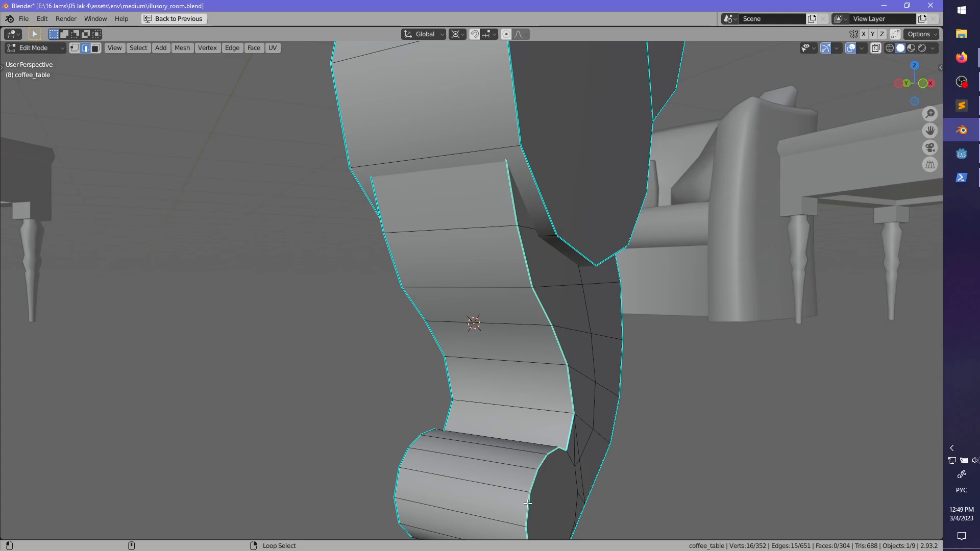
right_click(450, 418, "alt+shift")
scroll(450, 421, "down", 3)
middle_click_drag(450, 424, 520, 394)
scroll(558, 375, "up", 5)
scroll(563, 393, "up", 3)
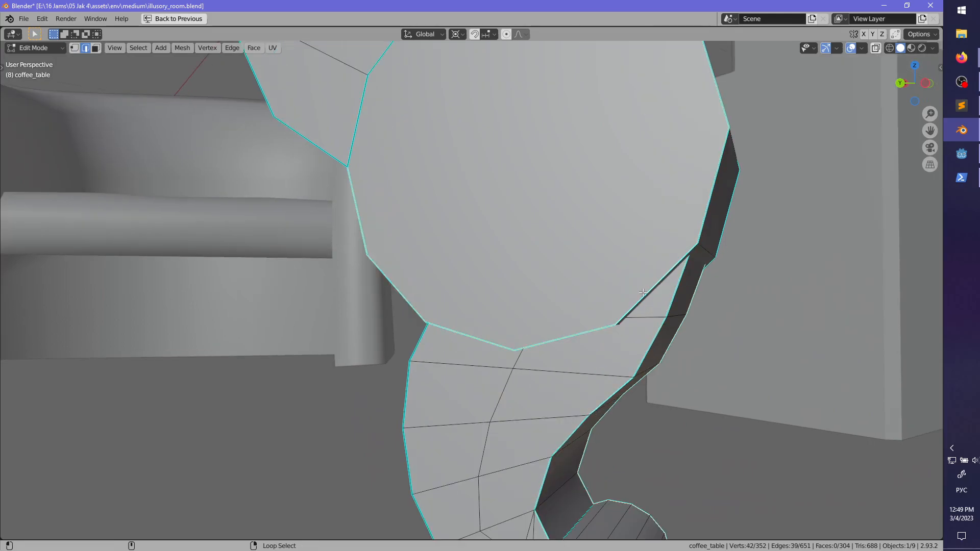
key("ctrl+e")
left_click(638, 336)
scroll(638, 336, "down", 2)
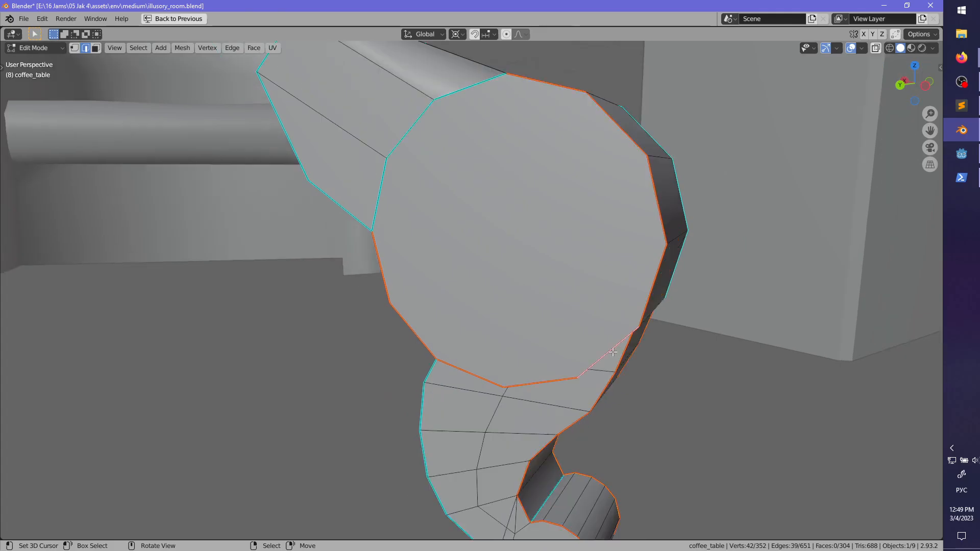
- Mark the remaining outline edges of the leg's upper scroll and its angled rear section as seams
middle_click_drag(638, 336, 419, 175)
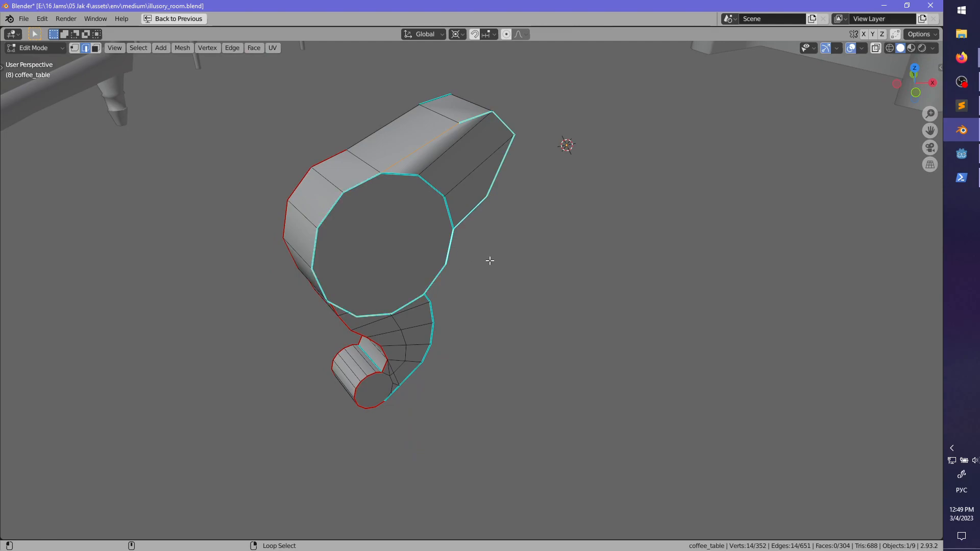
middle_click_drag(489, 261, 408, 228)
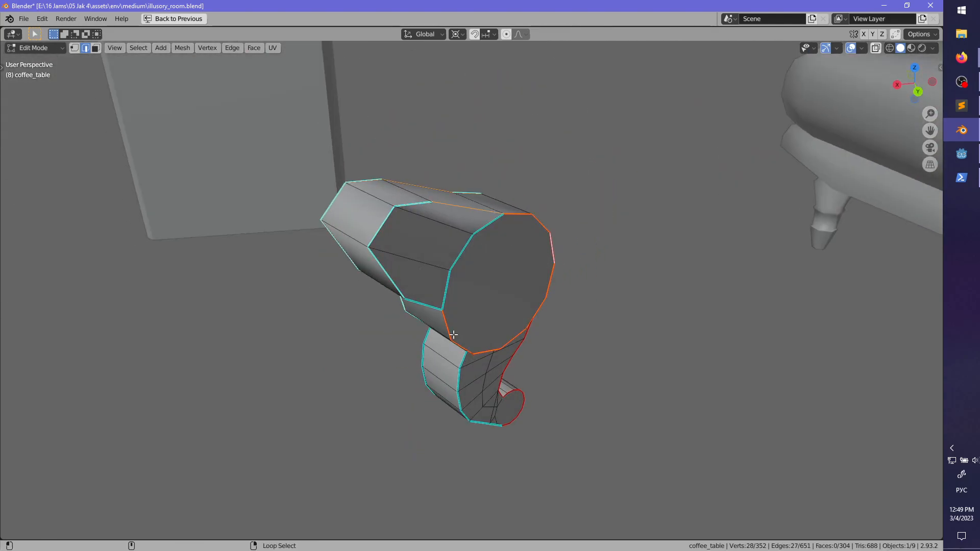
right_click(431, 308)
left_click(430, 307)
middle_click_drag(431, 307, 500, 357)
right_click(510, 271)
left_click(512, 273)
key("ctrl+e")
left_click(461, 331)
key("alt+a")
key("ctrl+e")
left_click(531, 421)
key("alt+a")
- Mark the rear outline edges of the lower curved leg as seams
right_click(507, 404, "alt")
middle_click_drag(507, 404, 406, 410)
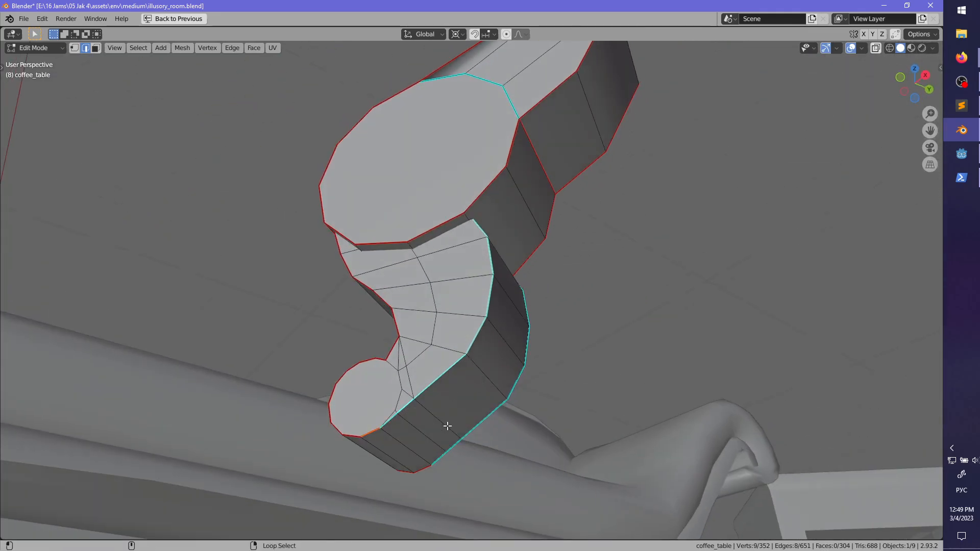
key("ctrl+e")
left_click(484, 425)
key("alt+a")
- Check the leg's seams from all sides and reveal the hidden tabletop geometry
middle_click_drag(485, 359, 648, 338)
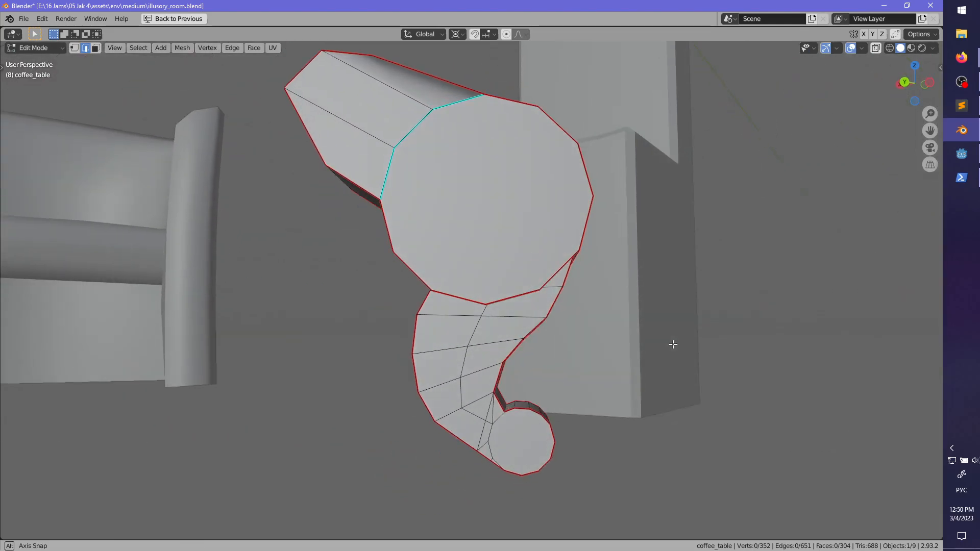
middle_click_drag(673, 344, 478, 417)
left_click(440, 392, "ctrl")
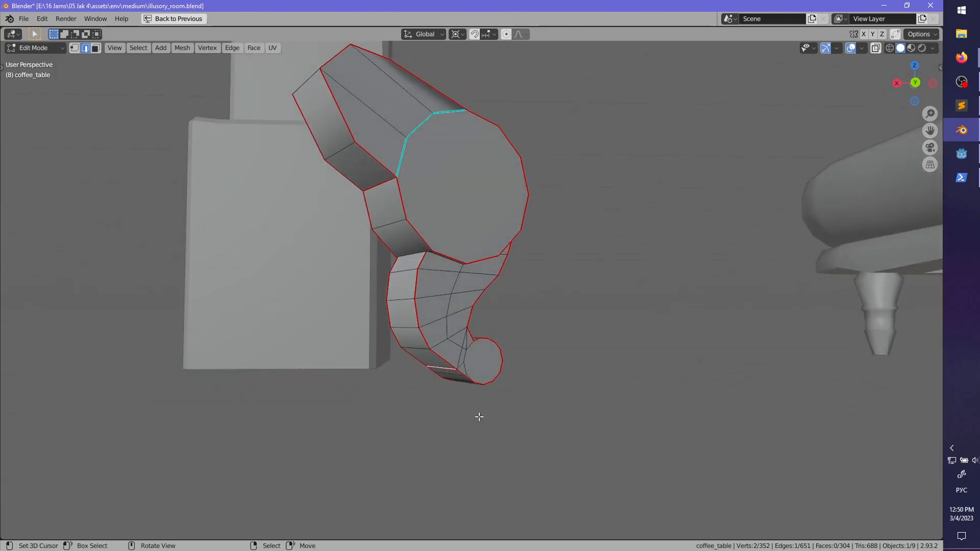
middle_click_drag(493, 317, 485, 391)
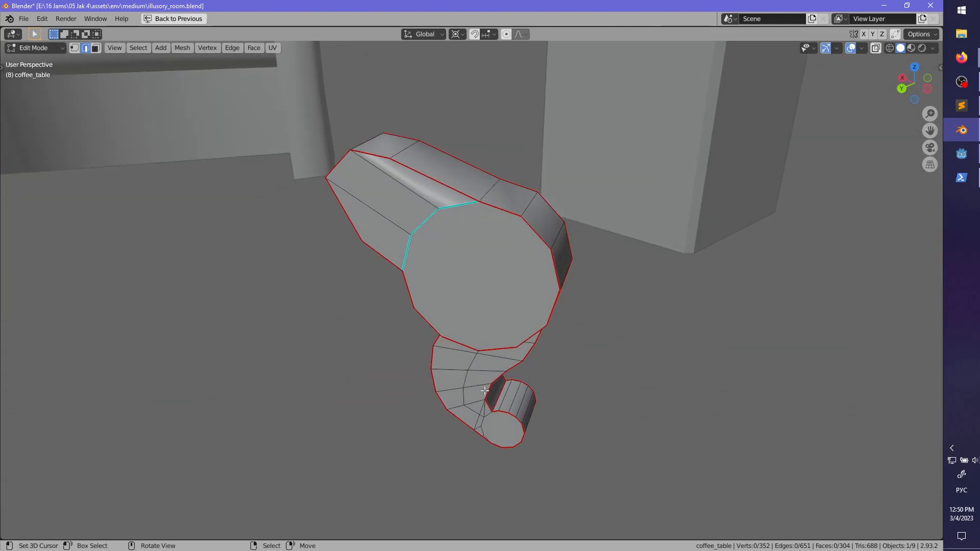
key("alt+h")
key("alt+a")
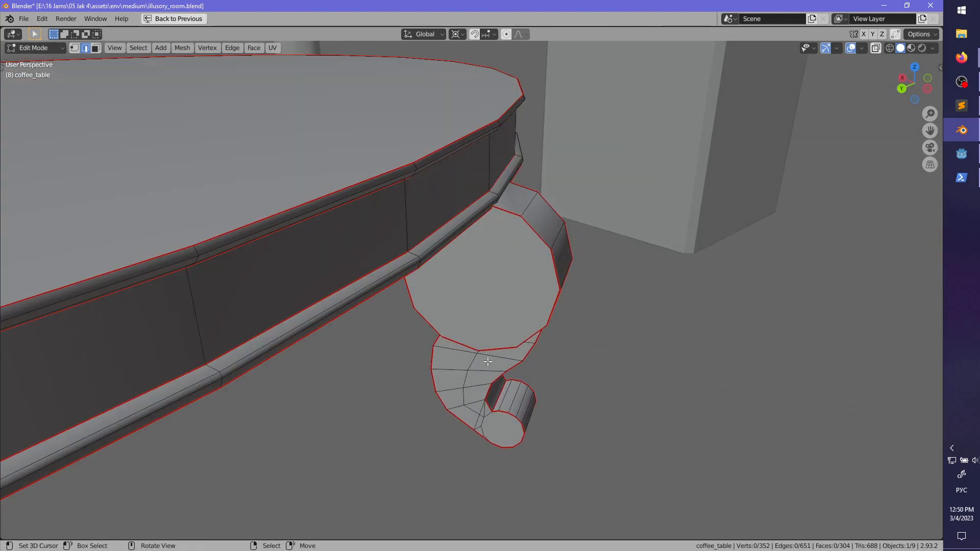
- Restore the multi-editor layout, select the entire coffee table mesh and unwrap it along its seams
key("ctrl+space")
key("a")
key("u")
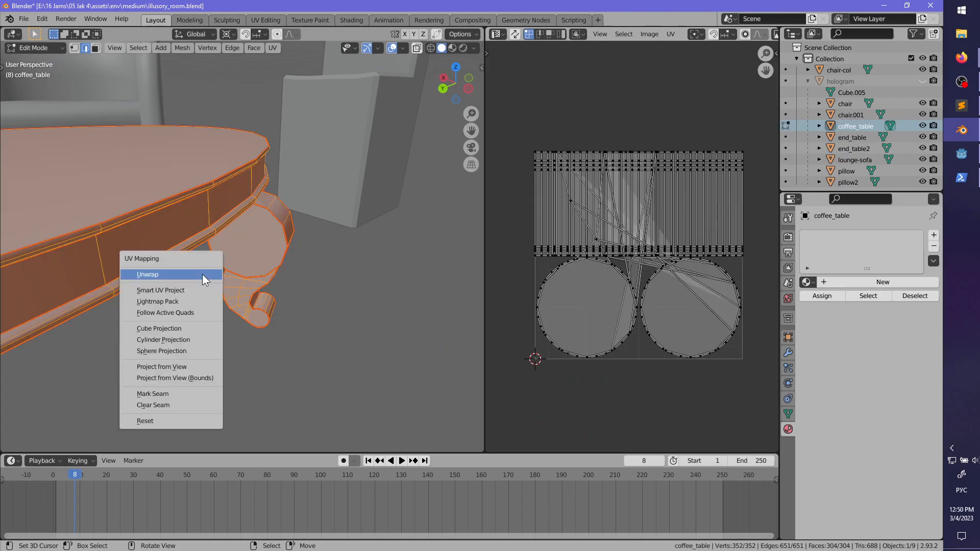
left_click(202, 275)
scroll(353, 306, "down", 3)
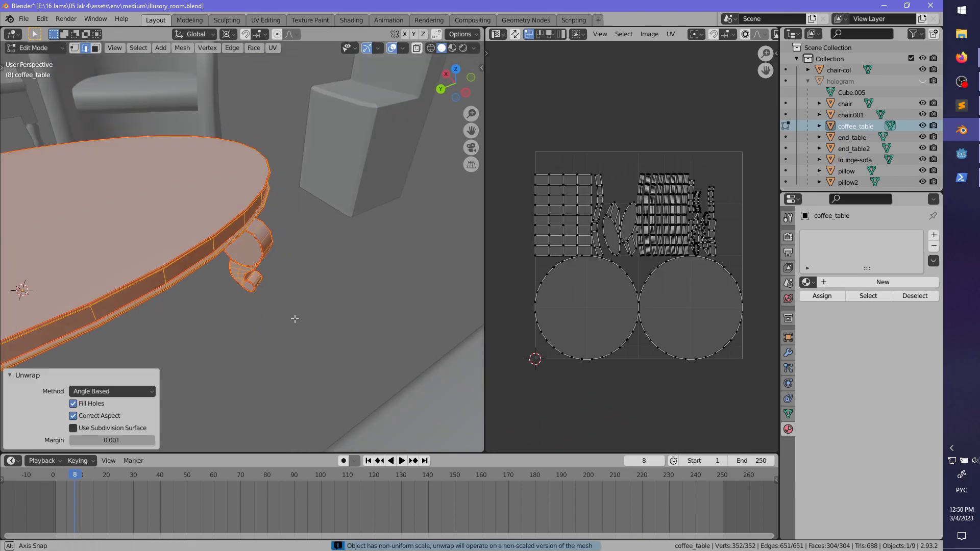
- Select the two circular tabletop islands in the UV layout
middle_click_drag(295, 320, 281, 348)
middle_click_drag(281, 347, 388, 337, "shift")
scroll(516, 328, "down", 2)
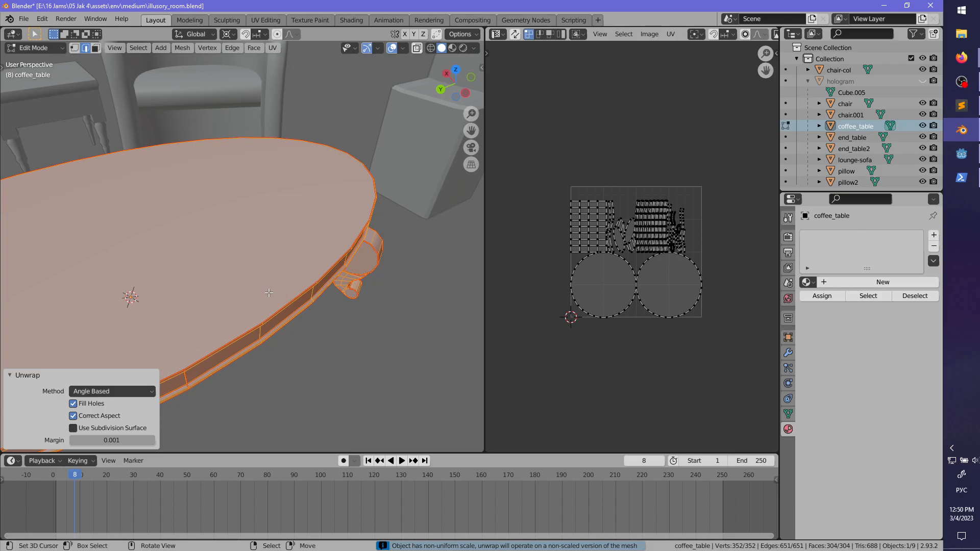
middle_click_drag(268, 293, 388, 232, "shift")
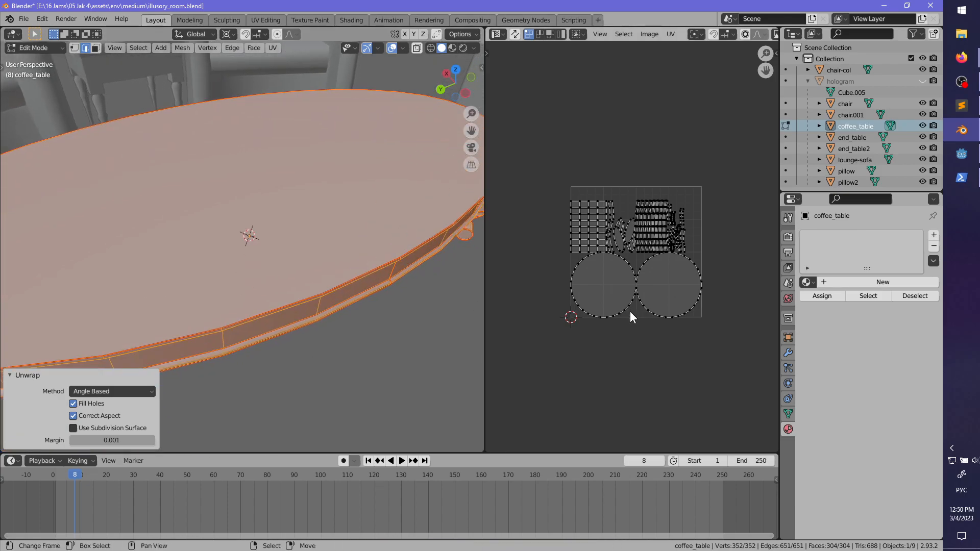
key("l")
key("l")
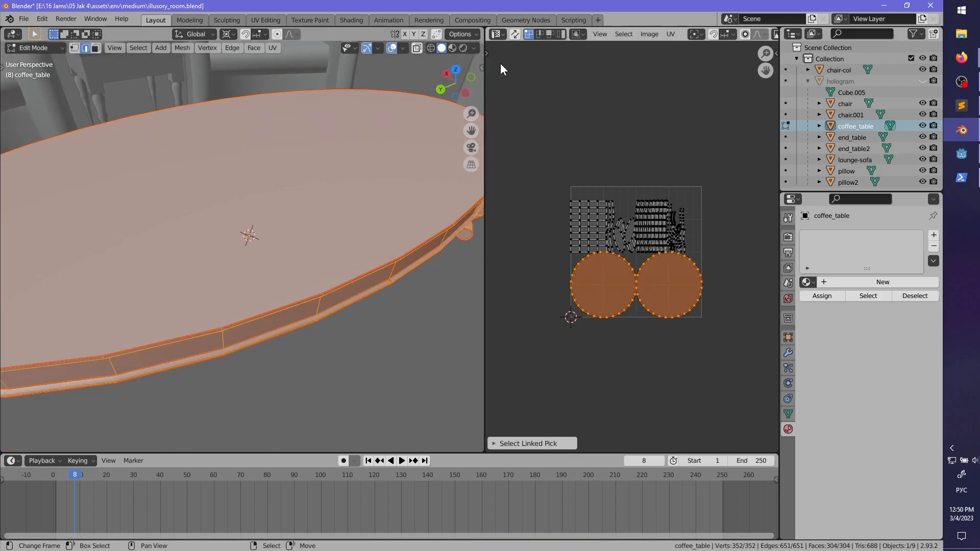
- Use UV sync selection to examine how the oval tabletop's edges correspond to the circular UV islands
left_click(515, 34)
key("alt+a")
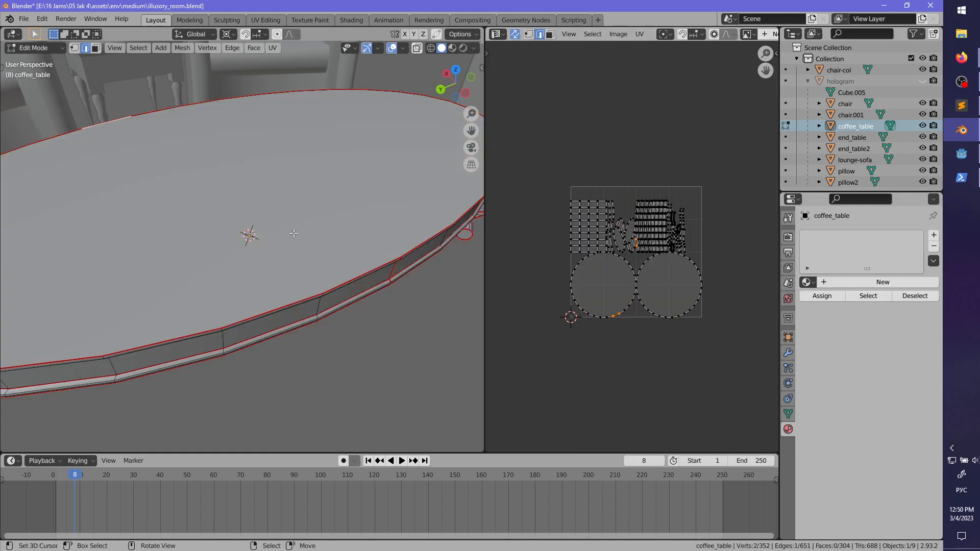
scroll(293, 233, "down", 3)
middle_click_drag(294, 233, 311, 274)
middle_click_drag(312, 273, 365, 273, "shift")
scroll(348, 315, "up", 2)
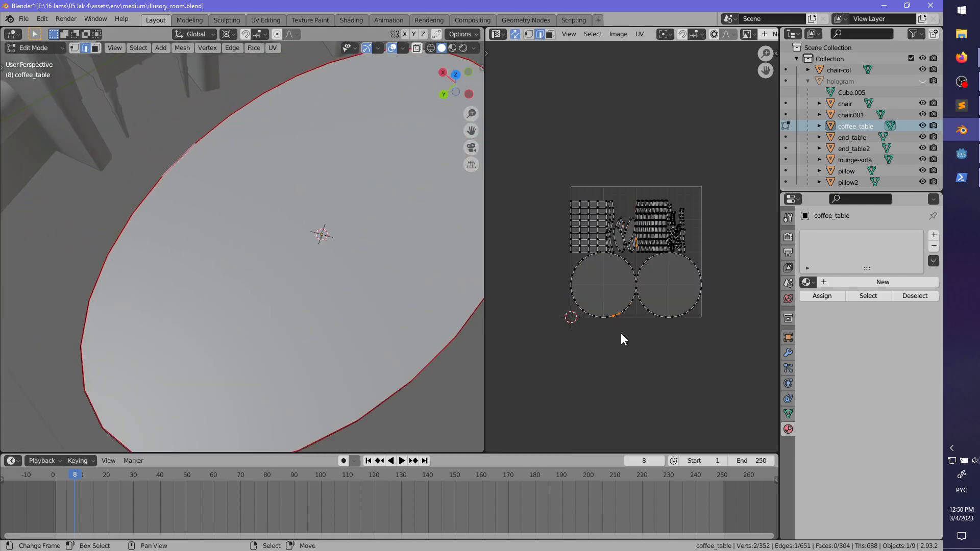
scroll(322, 260, "down", 2)
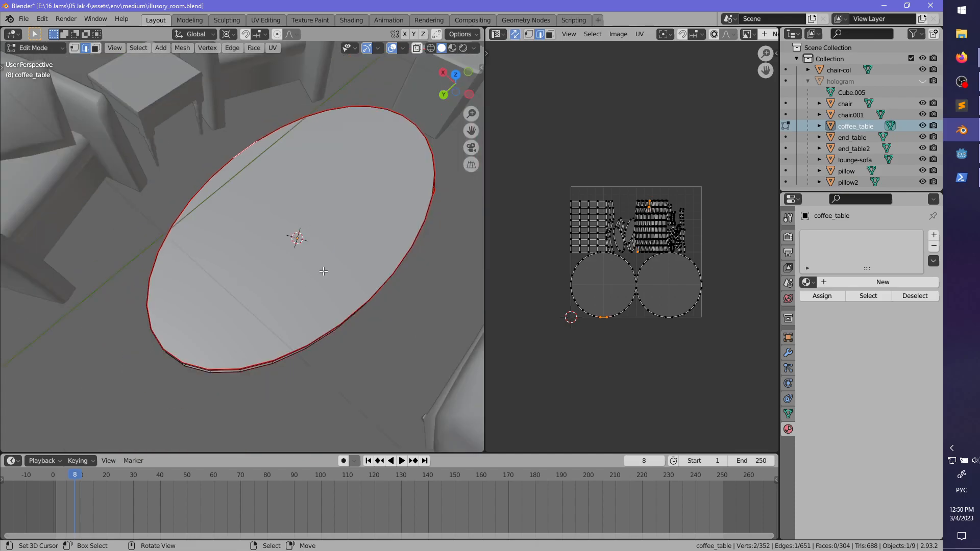
middle_click_drag(321, 261, 269, 268)
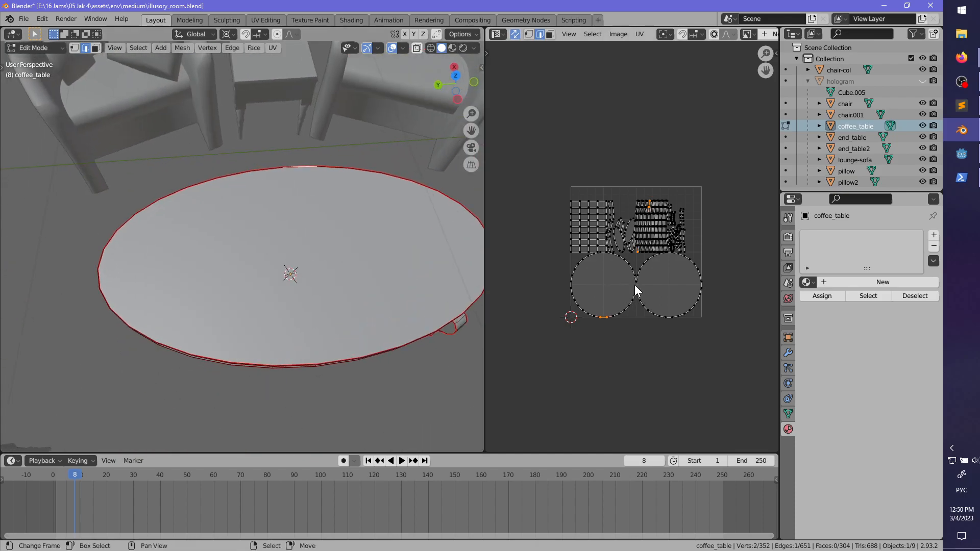
key("l")
key("l")
middle_click_drag(311, 265, 293, 287)
key("alt+a")
key("a")
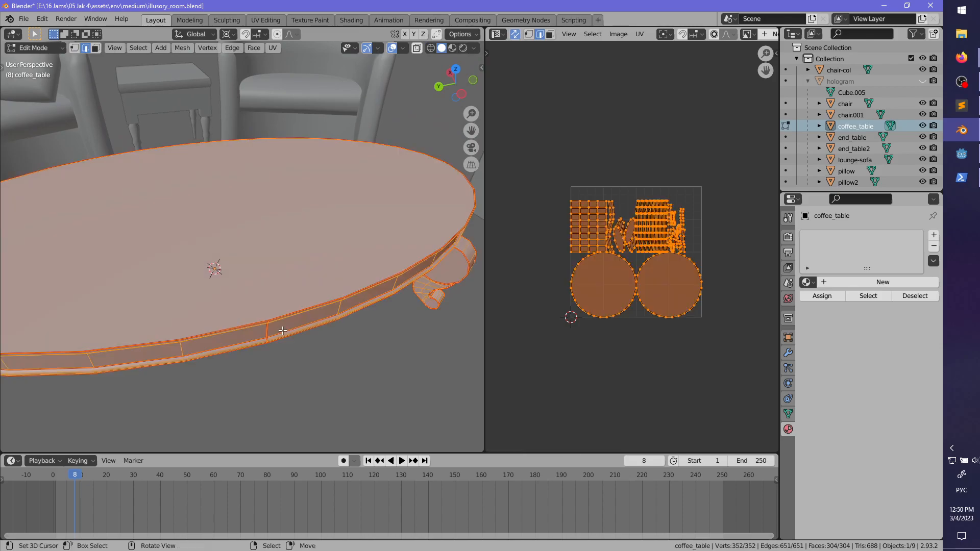
left_click(515, 34)
scroll(645, 332, "up", 2)
key("alt+a")
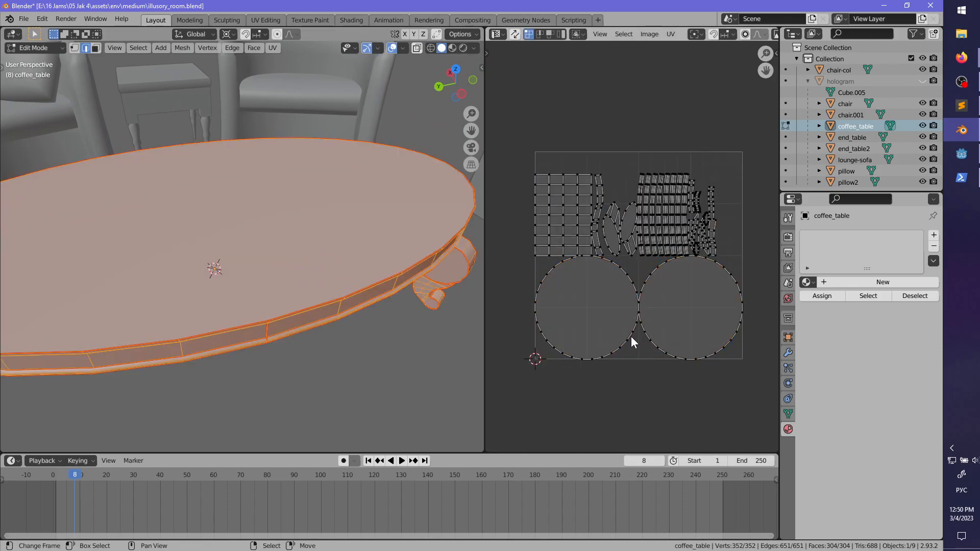
key("l")
key("l")
key("s")
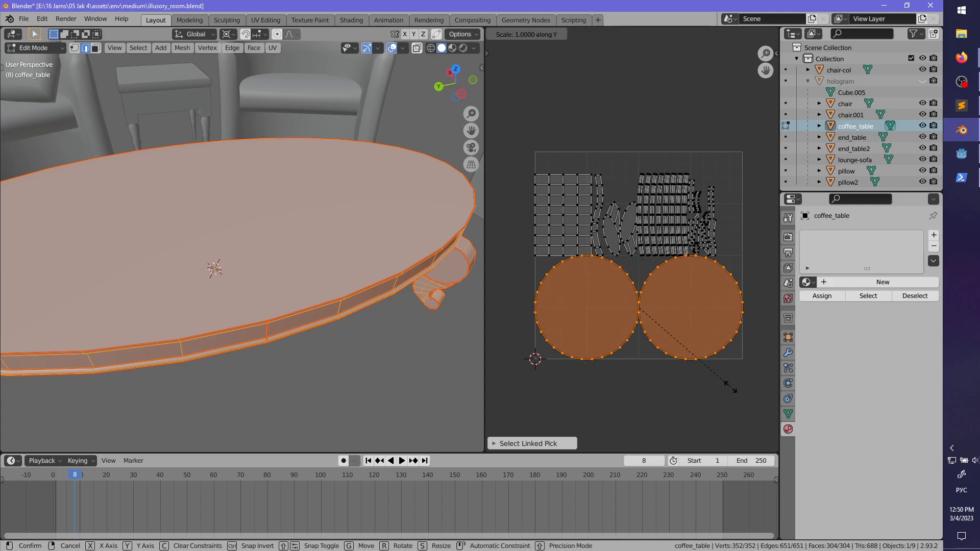
key("y")
right_click(702, 347)
- Check the coffee table's transform values in Object Mode and apply its scale
scroll(225, 286, "down", 3)
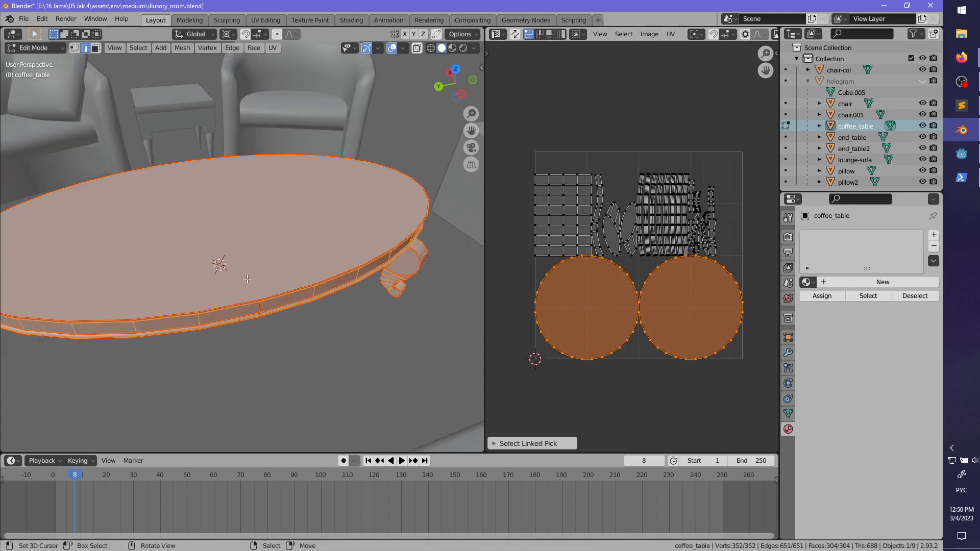
key("Tab")
middle_click_drag(220, 284, 248, 290)
key("n")
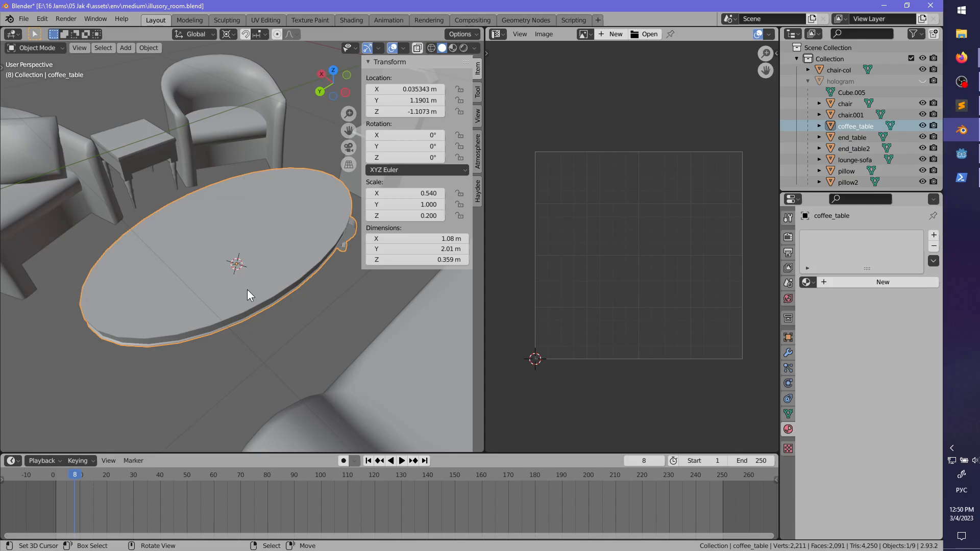
key("n")
key("ctrl+a")
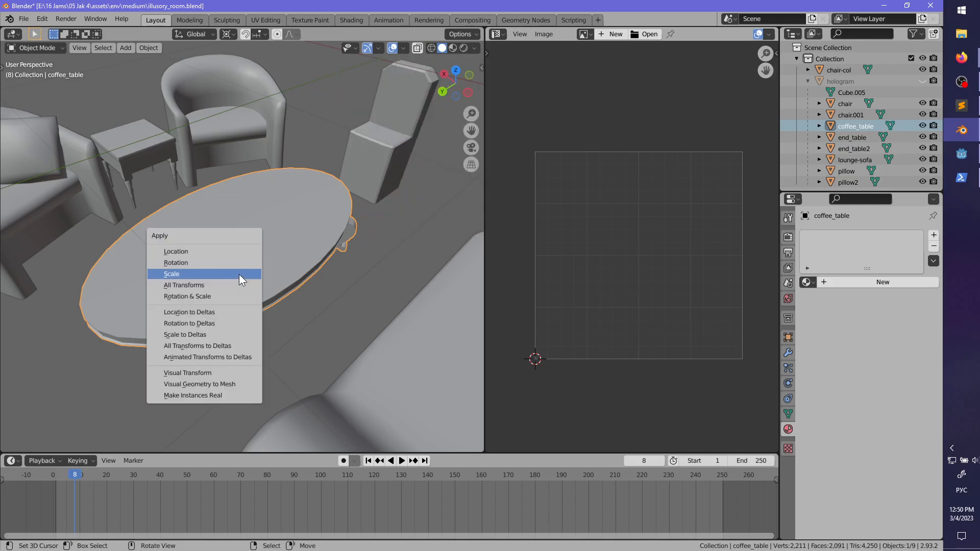
left_click(239, 274)
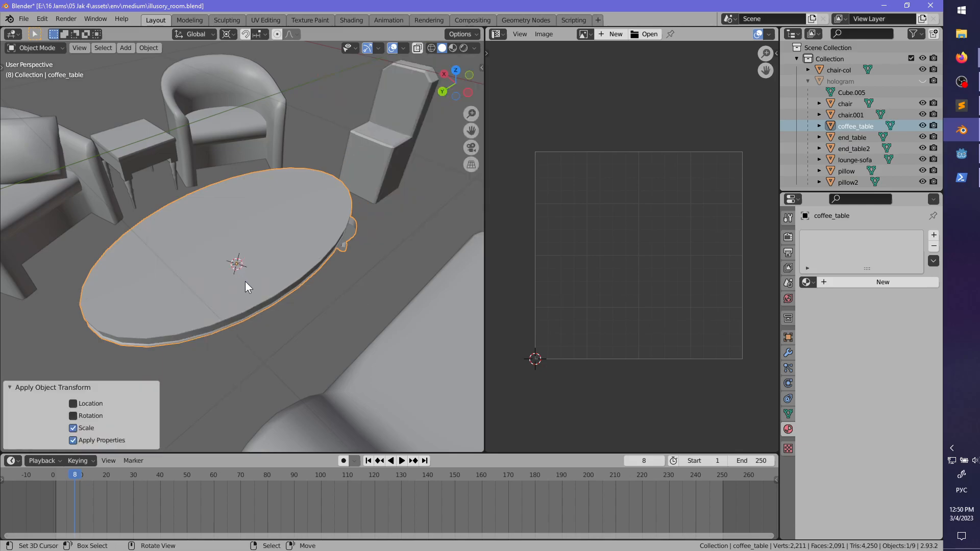
- Unwrap the coffee table mesh again in Edit Mode and clear the UV selection
middle_click_drag(245, 281, 278, 256)
key("Tab")
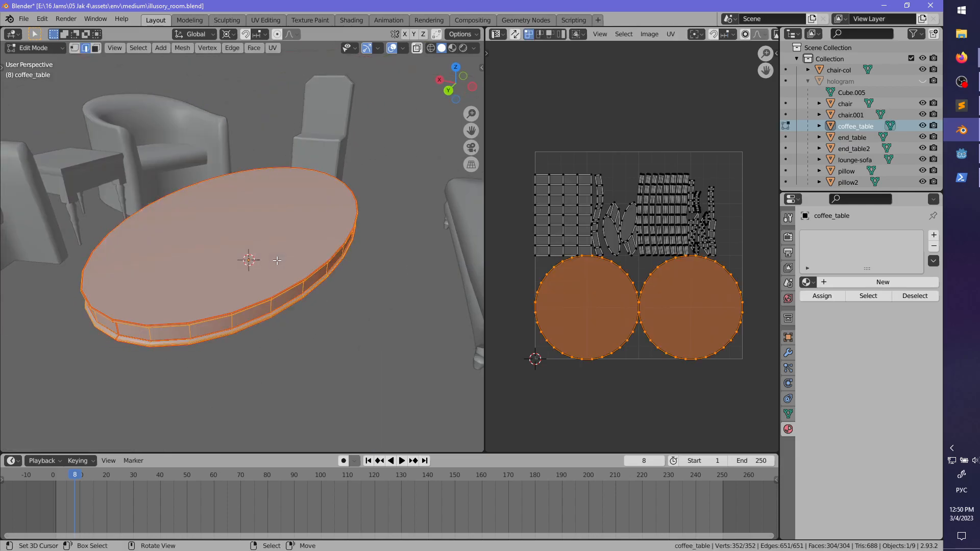
key("u")
left_click(277, 260)
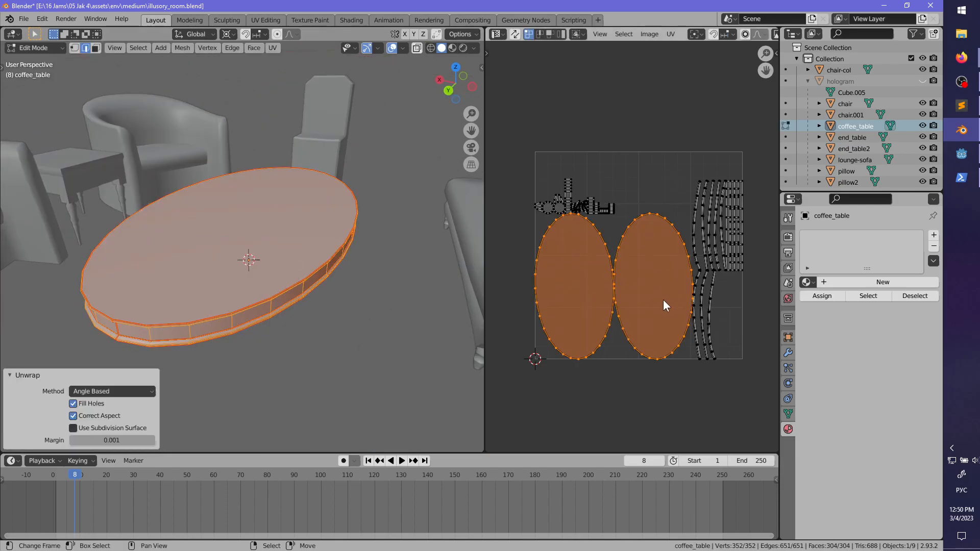
scroll(661, 302, "up", 1)
scroll(657, 302, "down", 1)
scroll(654, 302, "up", 2)
middle_click_drag(638, 257, 591, 223)
key("alt+a")
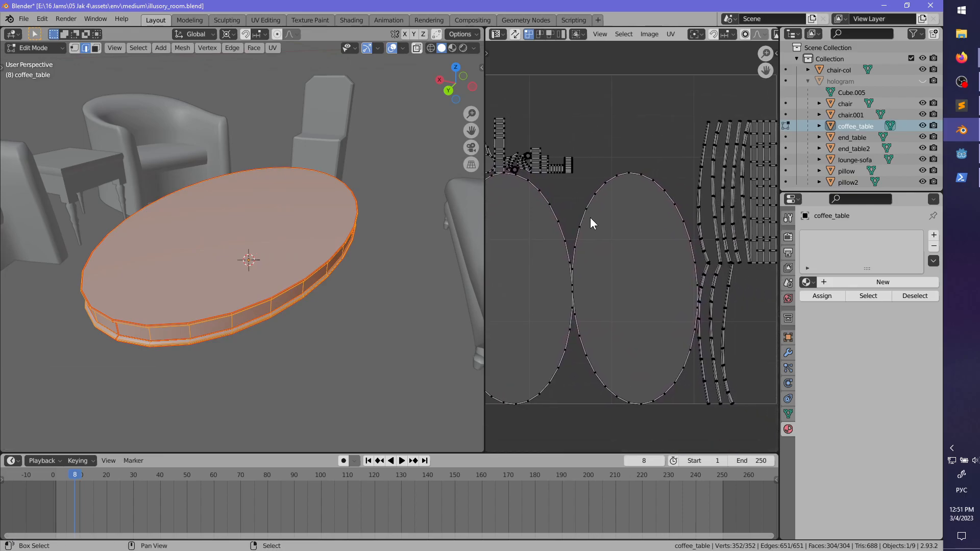
- Maximize the UV editor, select the four straight strip islands and scale them up
key("ctrl+space")
scroll(592, 295, "up", 3)
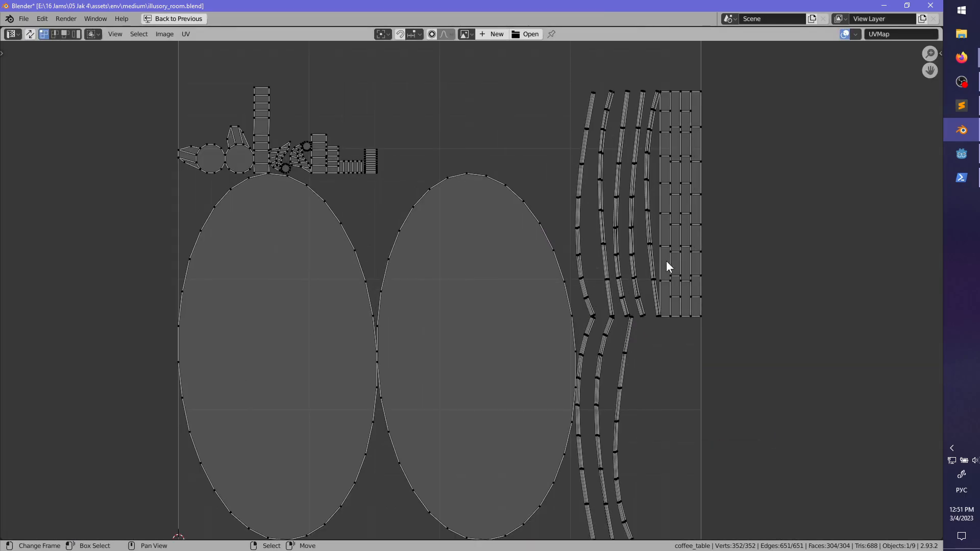
key("l")
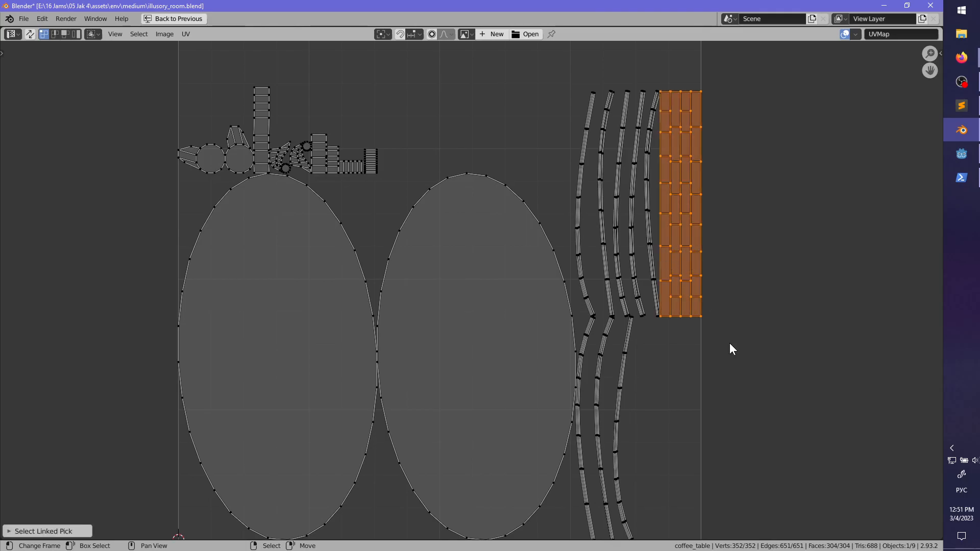
key("s")
left_click(730, 448)
scroll(766, 417, "down", 1)
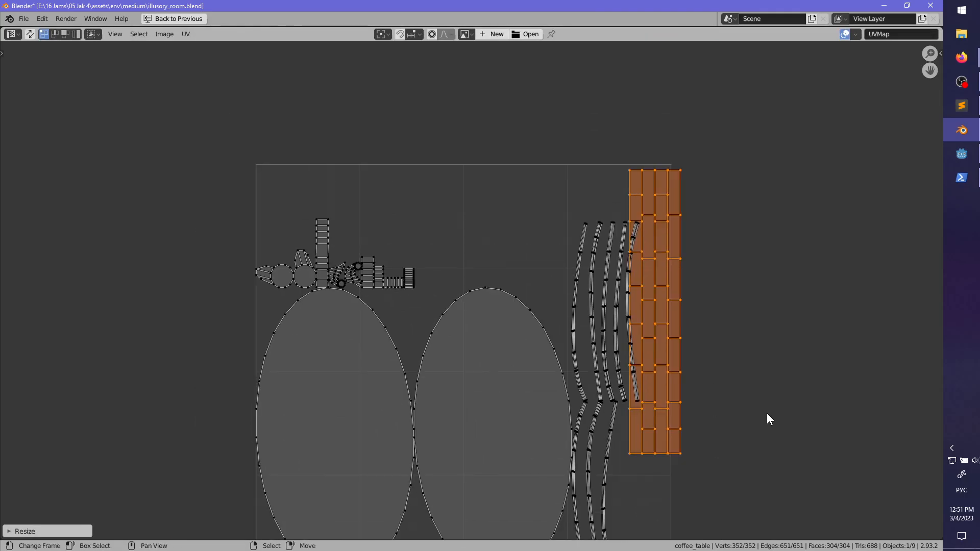
- Rotate the straight strips by 90 degrees and place them along the upper edge of the UV square
type("r90")
key("Return")
key("g")
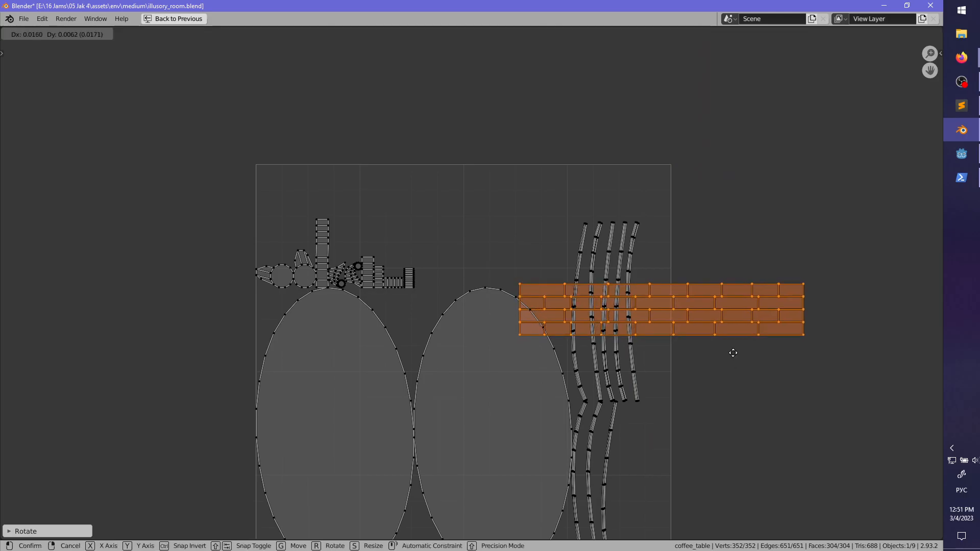
left_click(468, 254)
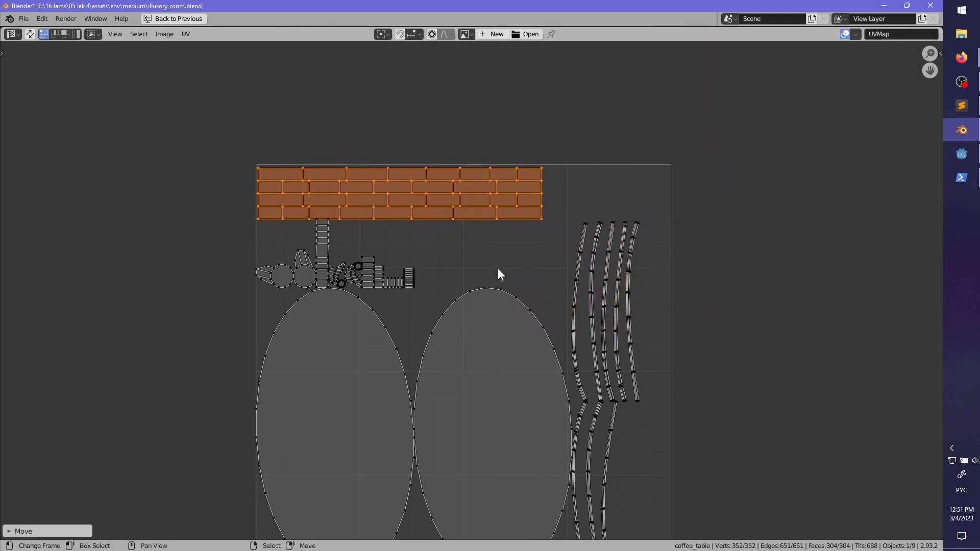
left_click(498, 268)
- Select all the small leg islands between the strips and ovals and scale them by 1.5
scroll(408, 286, "up", 1)
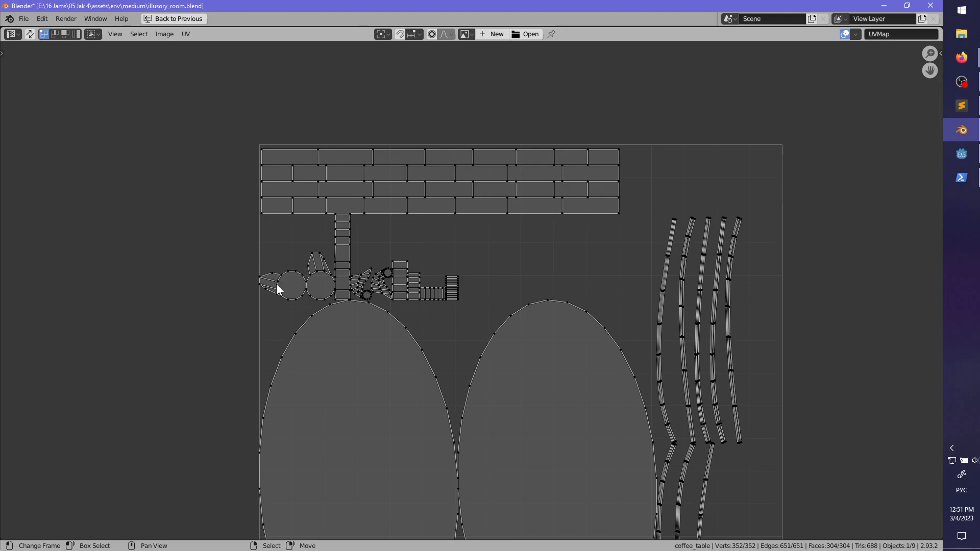
key("l")
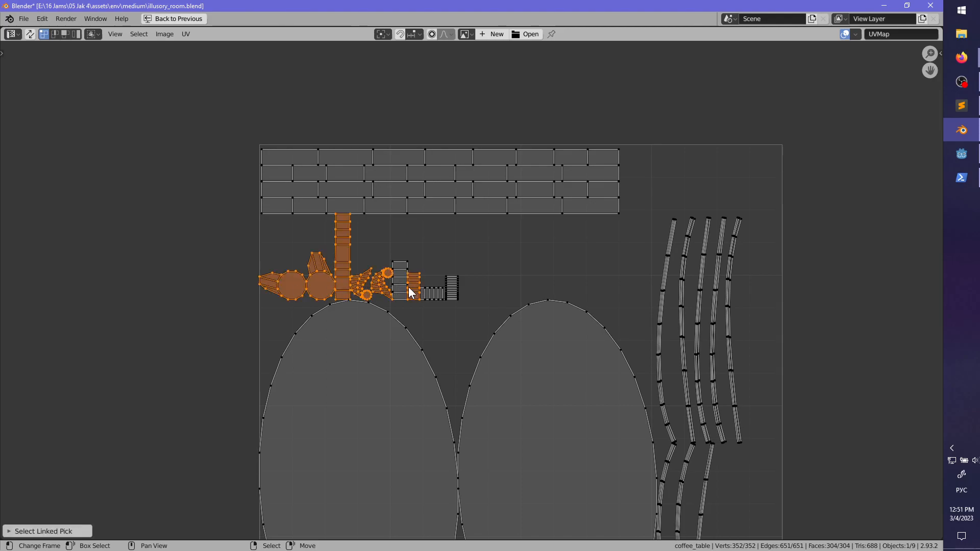
type("s")
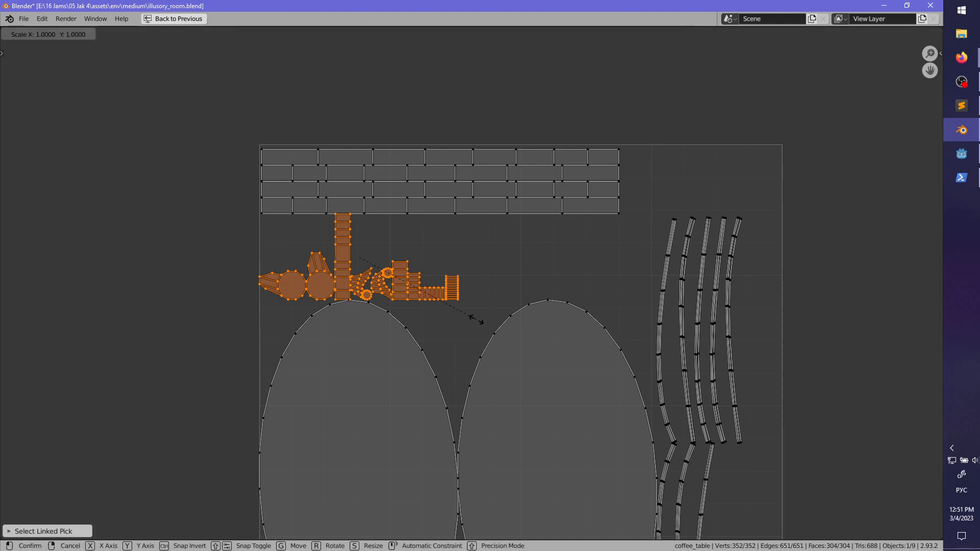
type("1.5")
key("Return")
- Rotate the leg islands by 180 degrees and position them just beneath the straight strips
type("r")
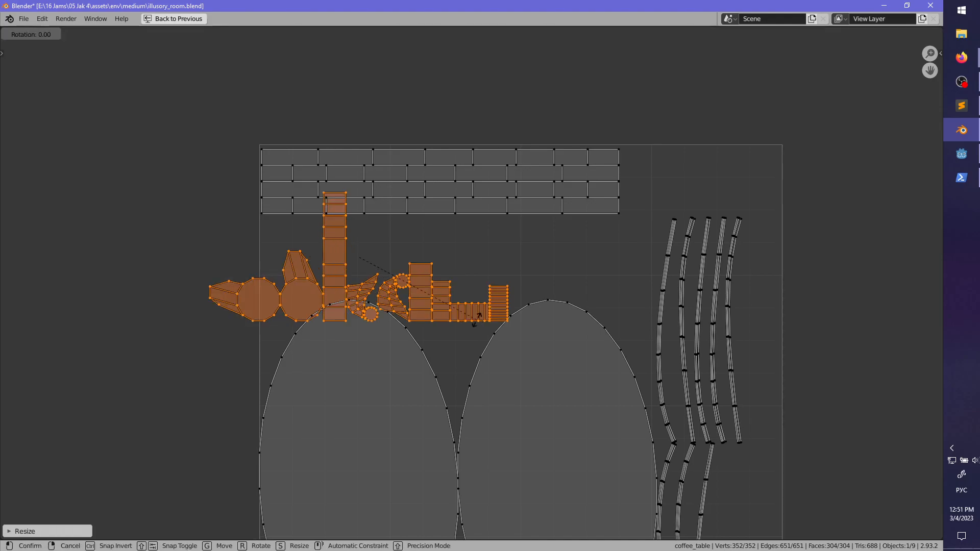
type("180")
key("Return")
key("g")
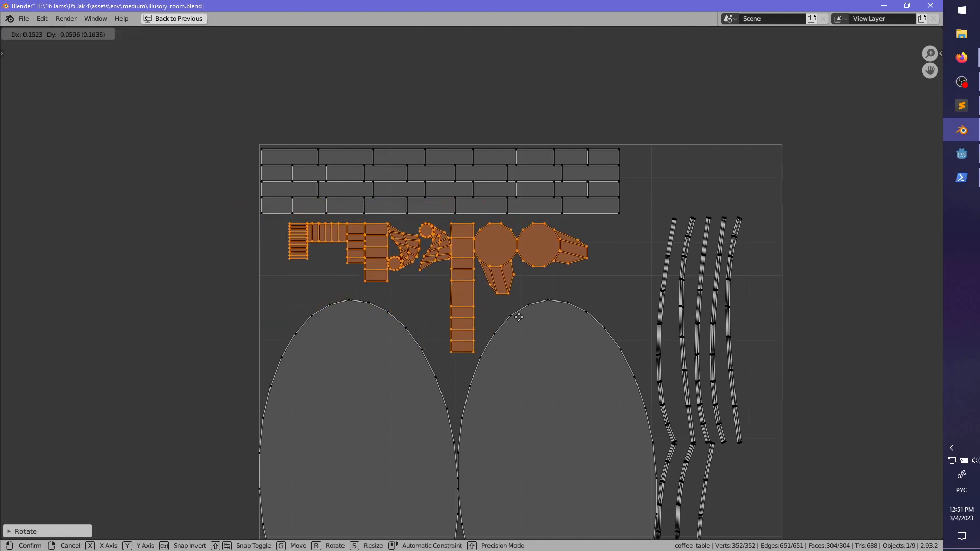
left_click(503, 319)
scroll(532, 296, "down", 2)
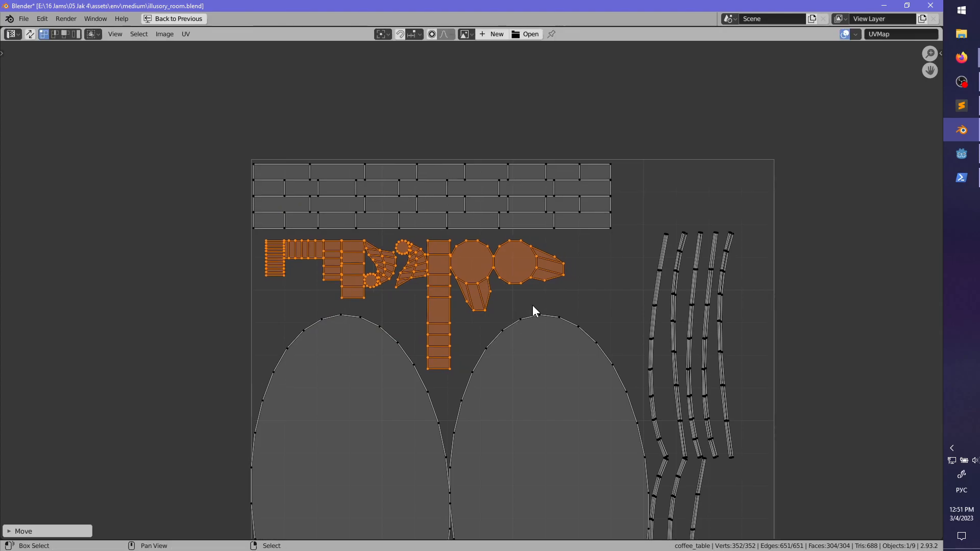
left_click(539, 295)
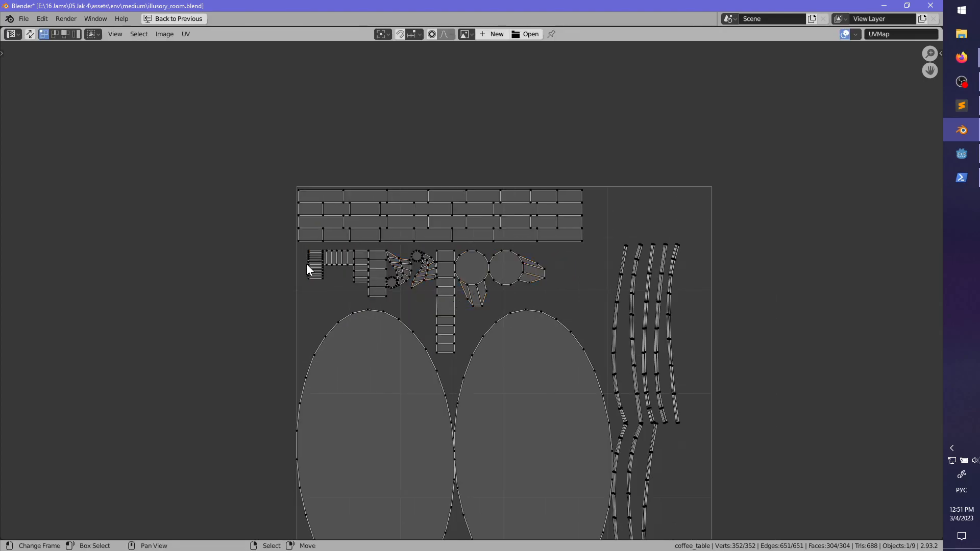
- Reselect all the leg islands, enlarge them slightly and shift them down away from the straight strips
key("l")
key("l")
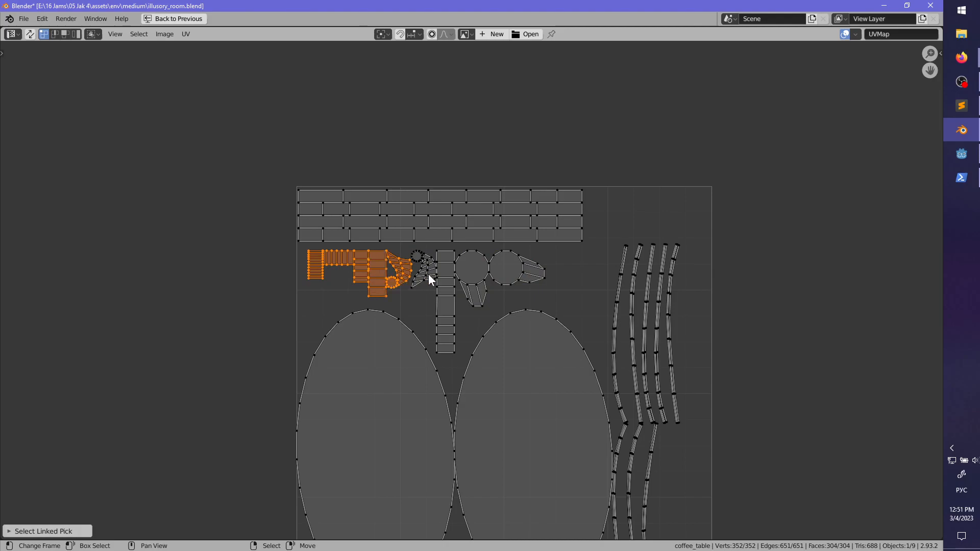
key("s")
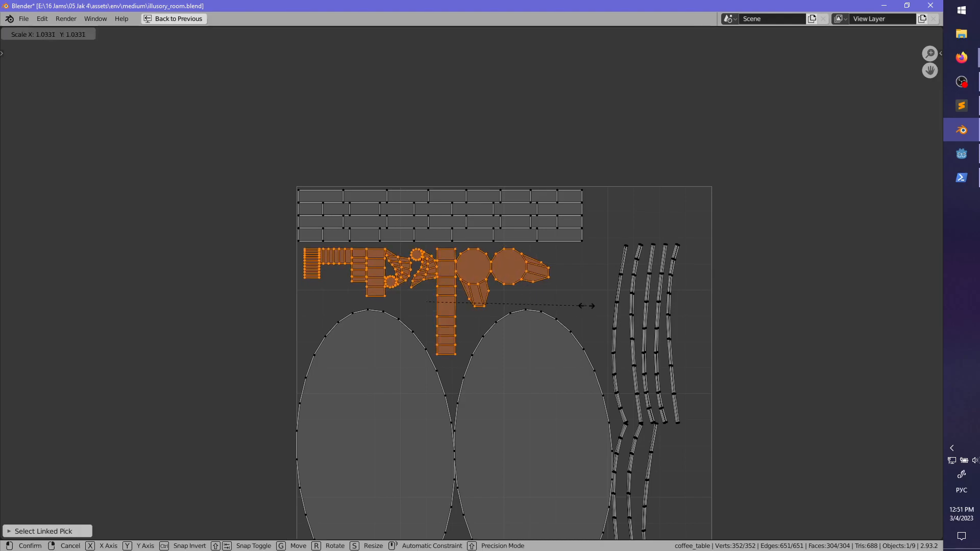
left_click(591, 311)
key("g")
left_click(595, 315)
key("alt+a")
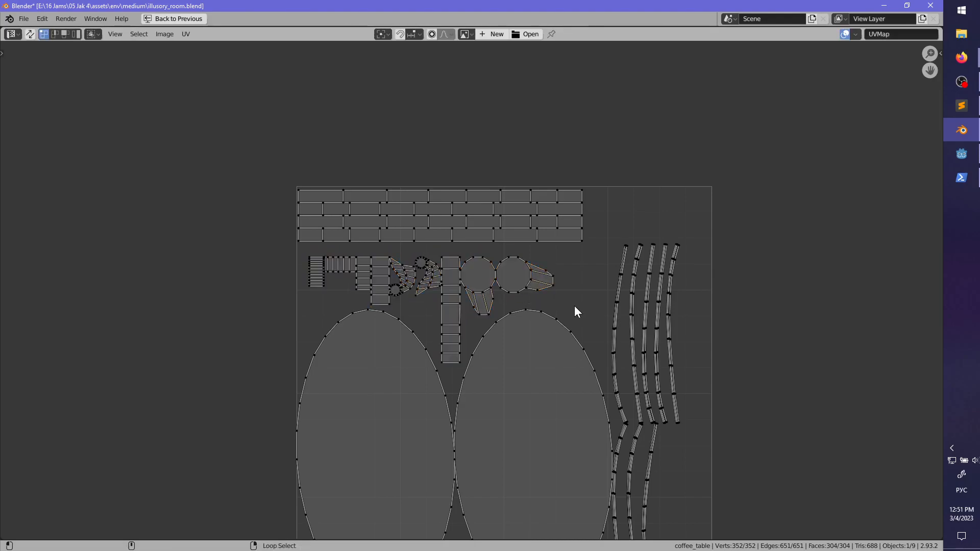
- Enlarge the four straight strips and move them back inside the UV square along its upper edge
middle_click_drag(514, 233, 509, 260)
key("l")
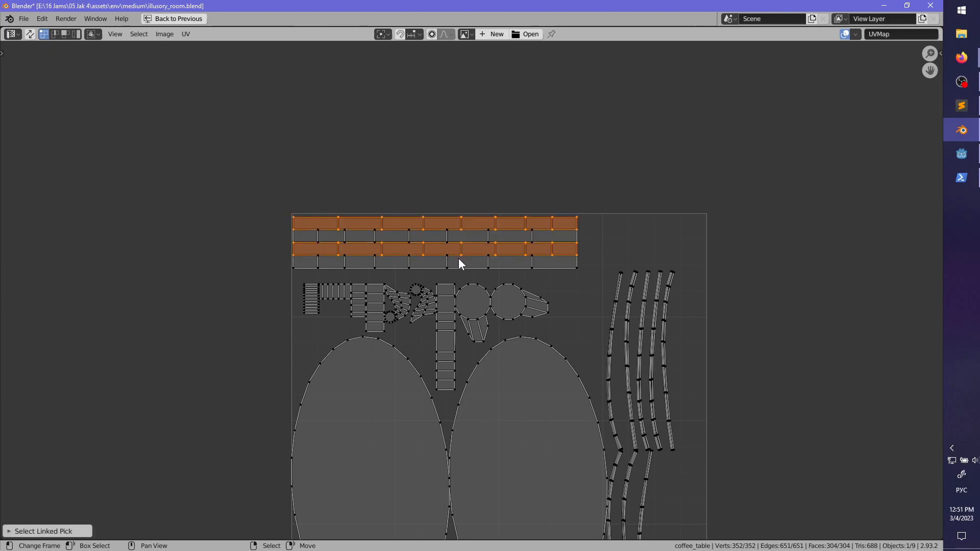
key("s")
left_click(604, 274)
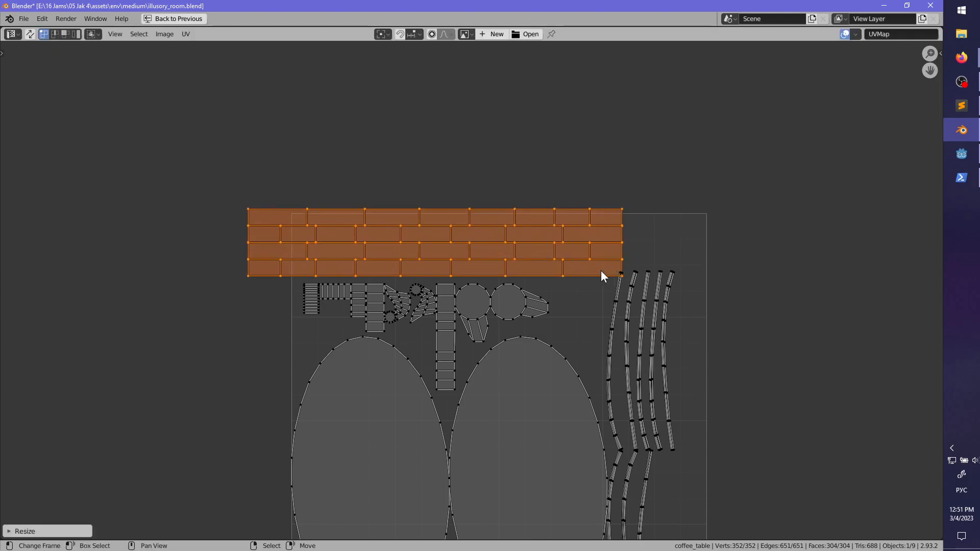
key("g")
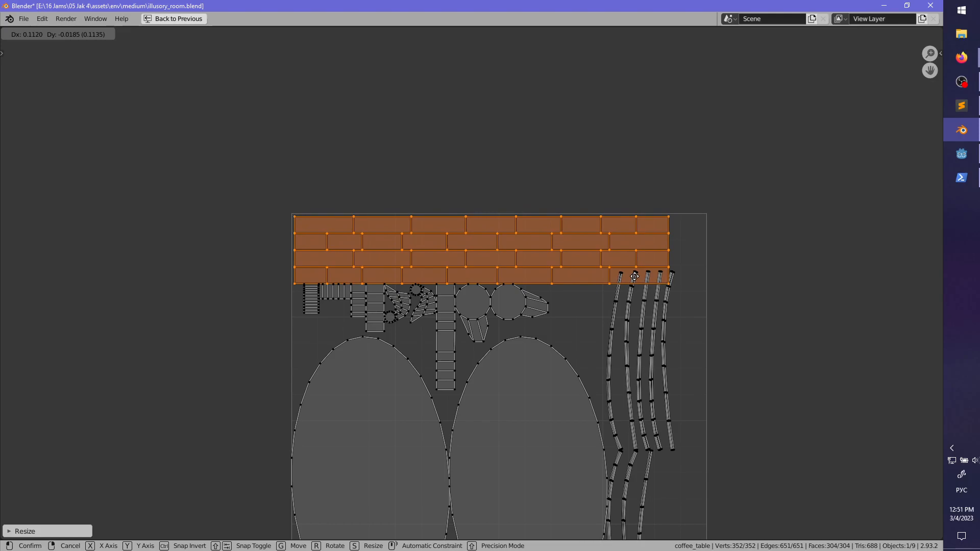
left_click(634, 276)
middle_click_drag(486, 312, 484, 322)
scroll(484, 322, "up", 2)
key("alt+a")
- Move all the leg islands slightly down to leave a gap below the enlarged strips
middle_click_drag(343, 340, 373, 296)
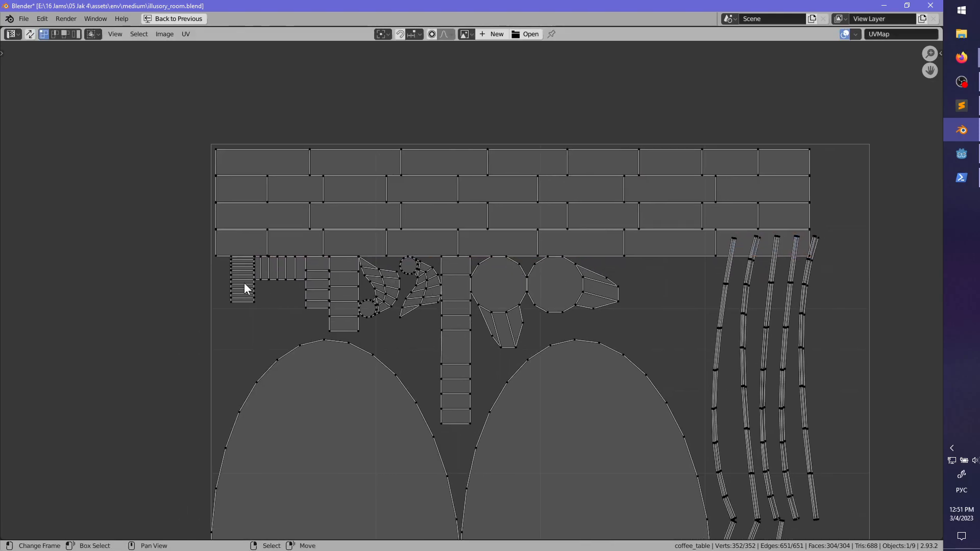
key("l")
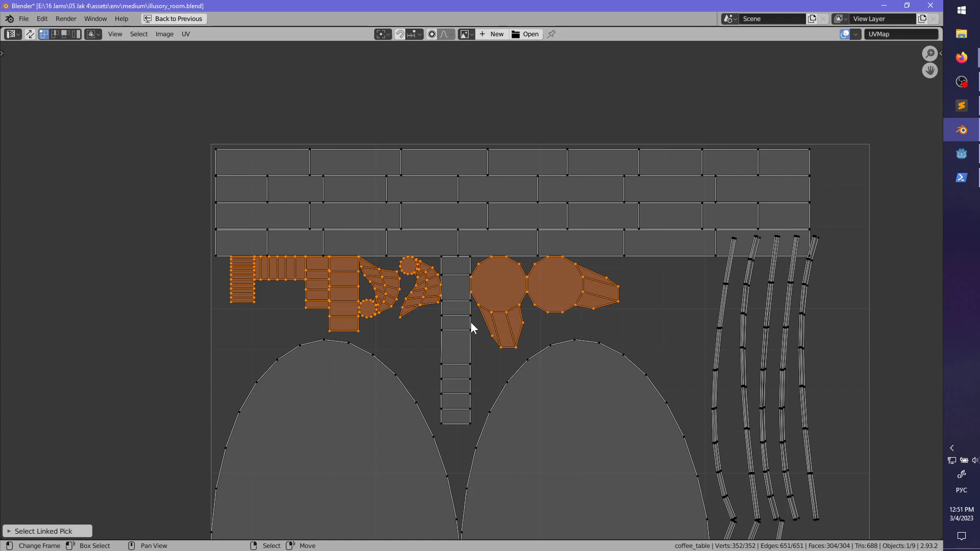
key("l")
key("g")
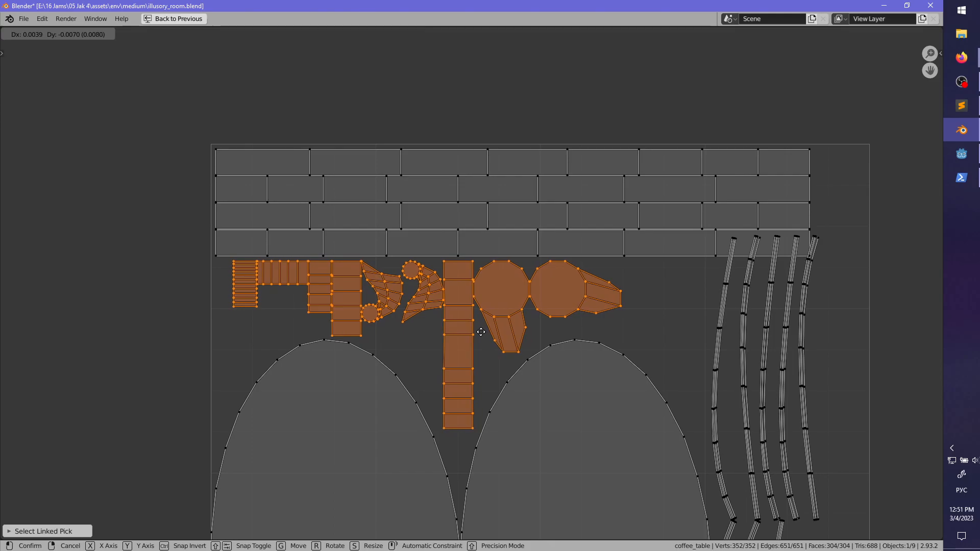
left_click(481, 338)
left_click(504, 325)
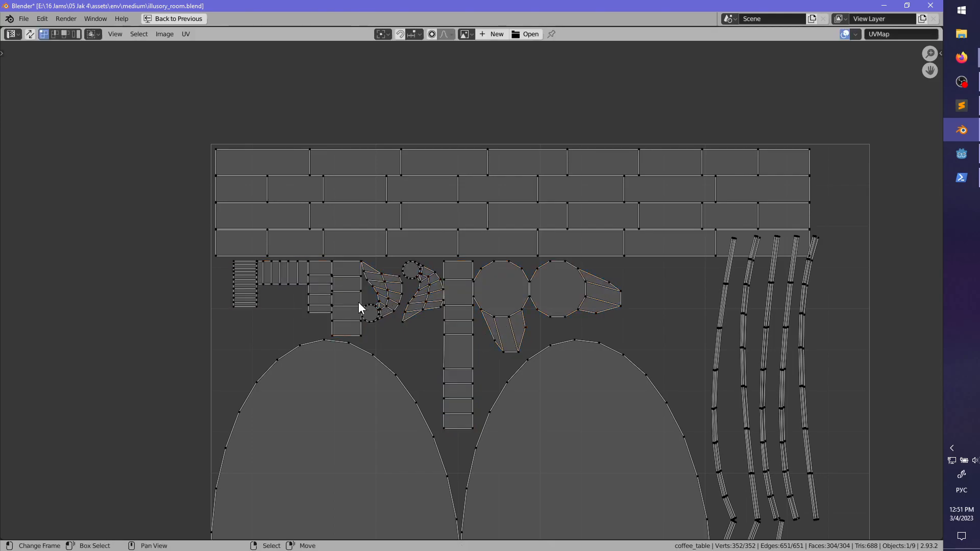
- Move the five-face rectangular leg island to the free space beyond the pointed leg island
key("l")
key("g")
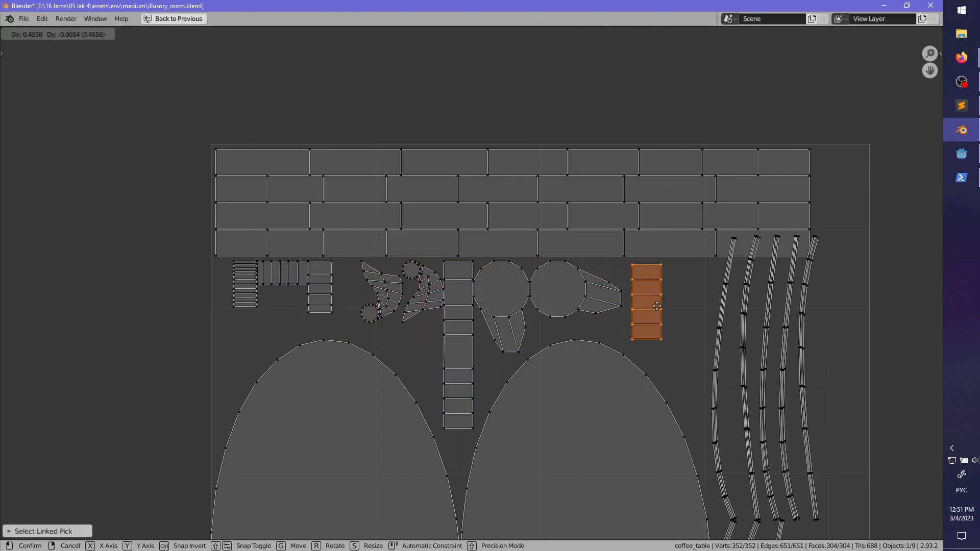
left_click(649, 307)
middle_click_drag(483, 337, 485, 267)
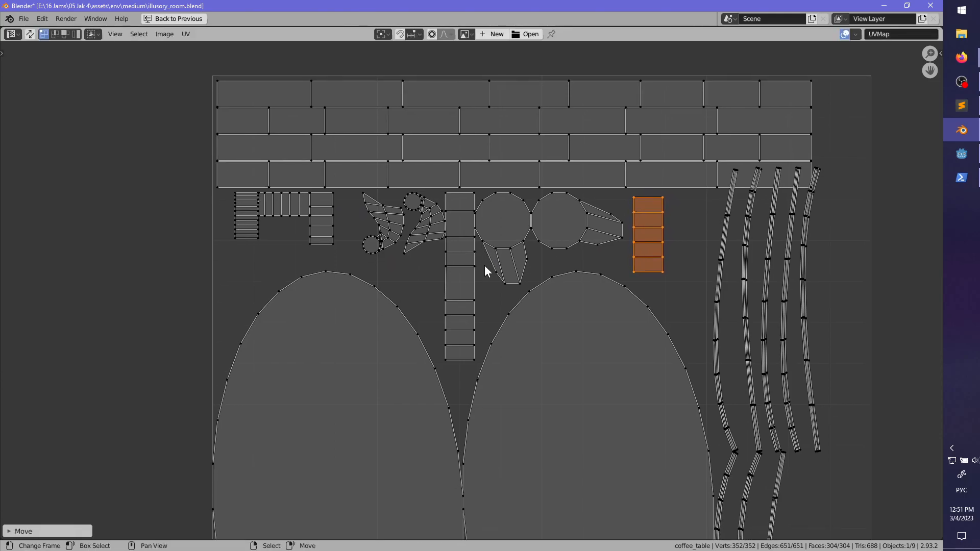
key("alt+a")
- Move the five curved strips overlapping the straight ones down beside the three lower curved strips
scroll(521, 285, "down", 3)
middle_click_drag(589, 307, 538, 294)
scroll(540, 298, "up", 2)
middle_click_drag(611, 312, 514, 276)
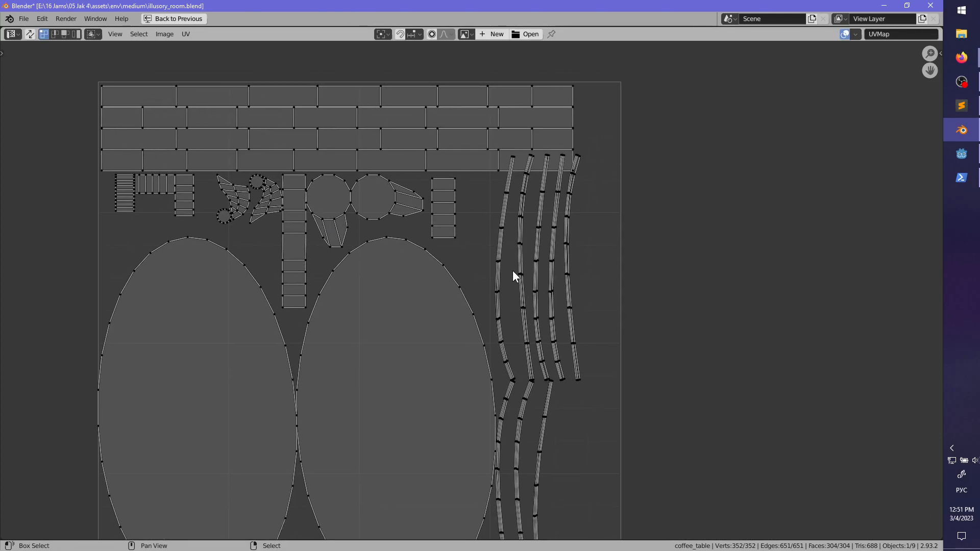
key("l")
key("l")
key("l")
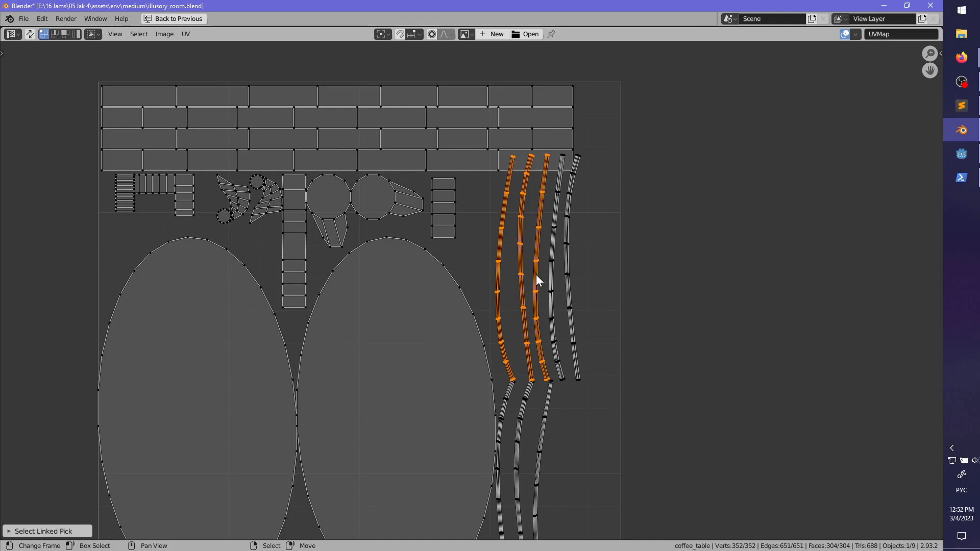
key("l")
key("g")
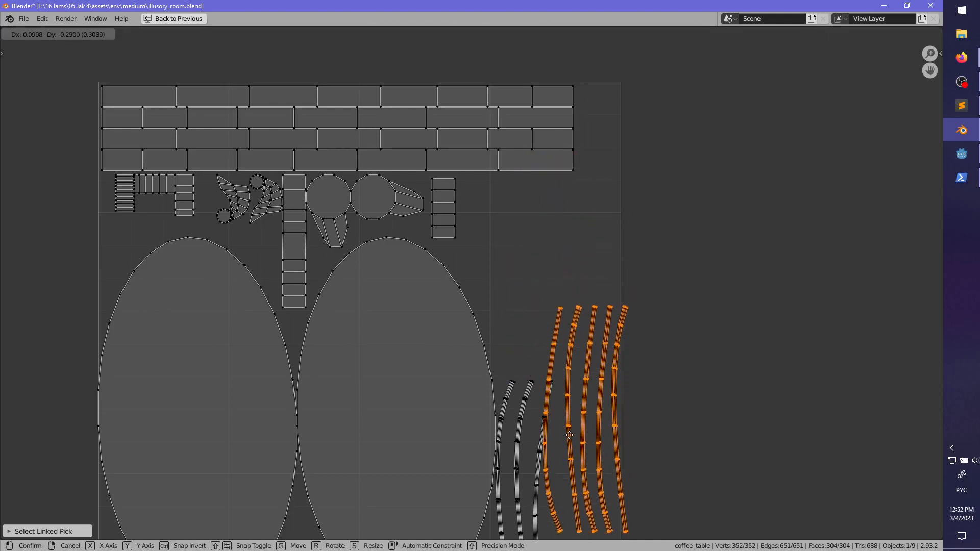
left_click(578, 477)
middle_click_drag(578, 477, 617, 319)
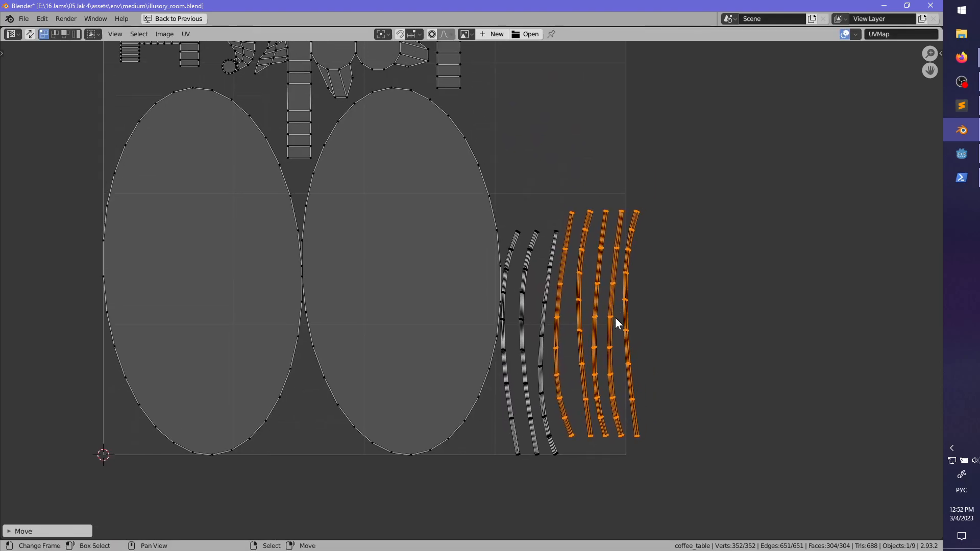
- Rotate the five selected curved strips by 180 degrees and move them up just below the straight strips, inside the UV square's side edge
key("g")
left_click(526, 403)
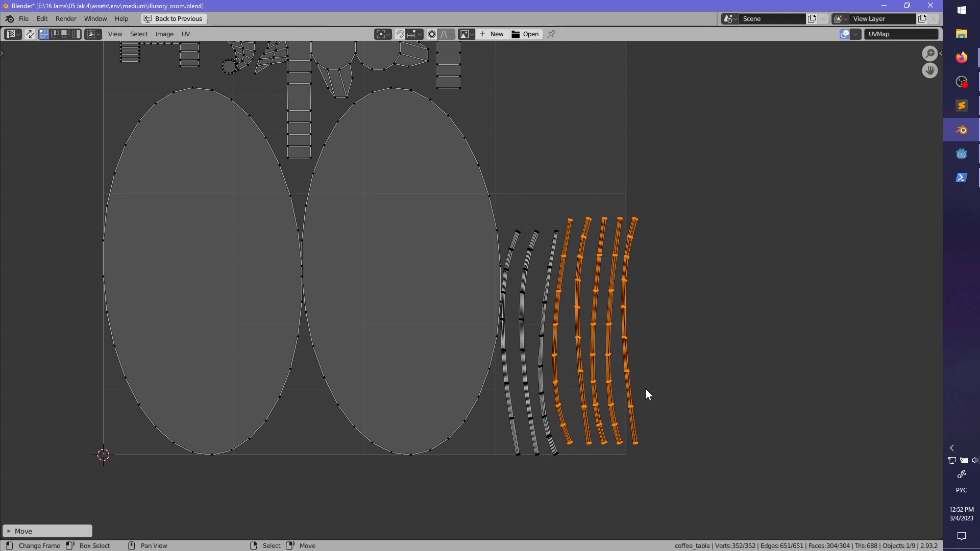
type("r180")
key("Return")
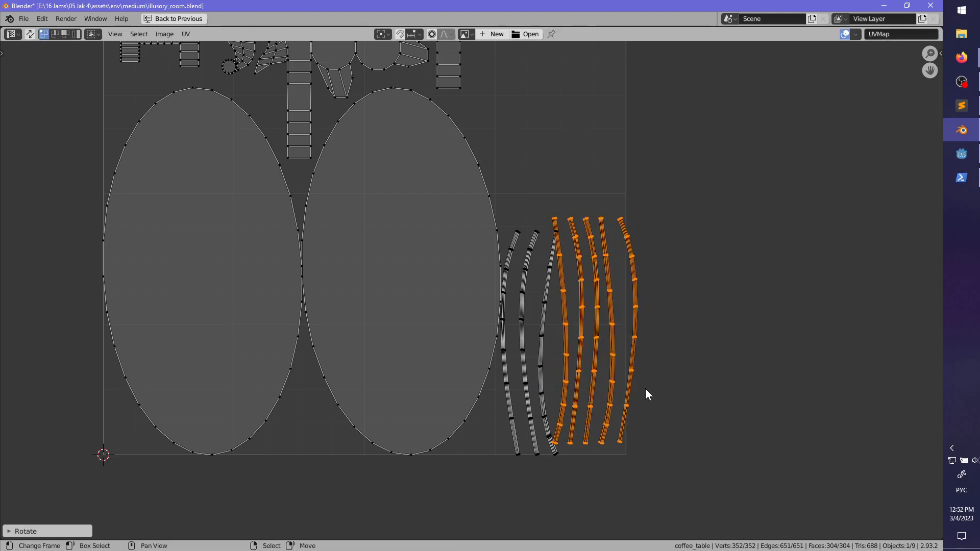
middle_click_drag(656, 274, 668, 410)
key("g")
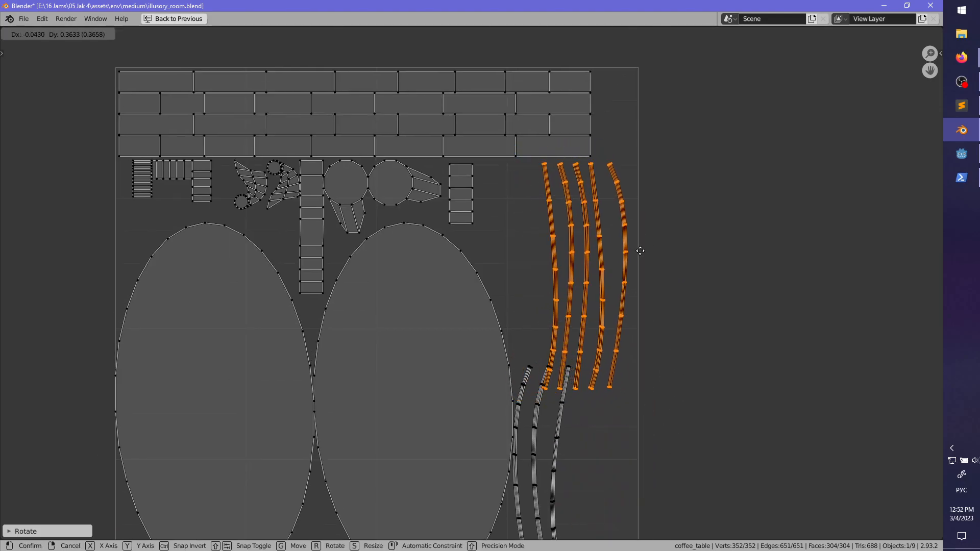
left_click(647, 251)
middle_click_drag(659, 283, 641, 230)
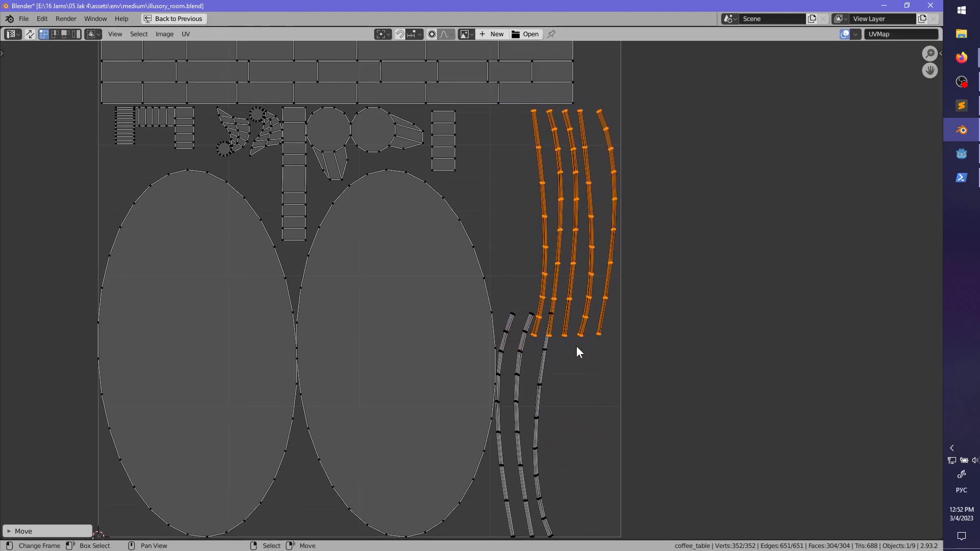
key("alt+a")
key("l")
key("h")
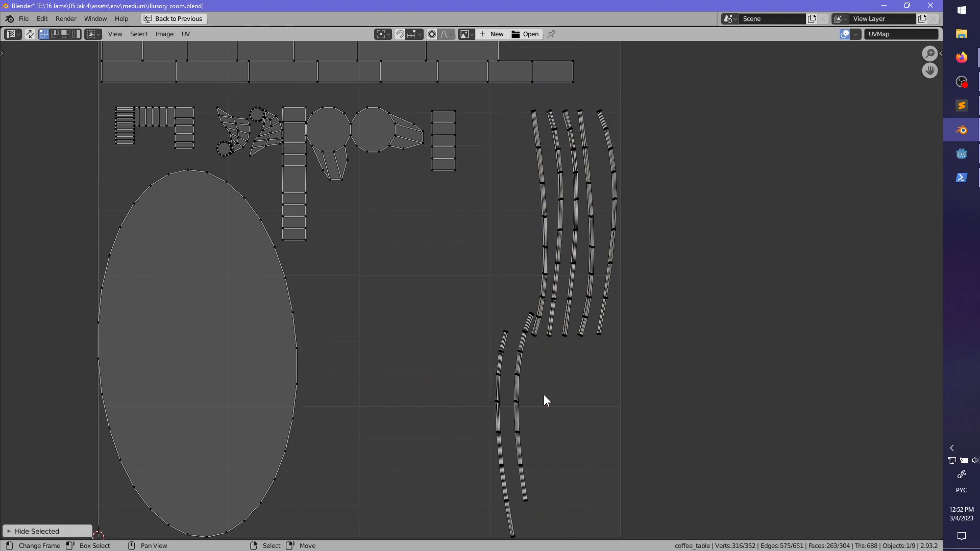
key("alt+h")
key("alt+a")
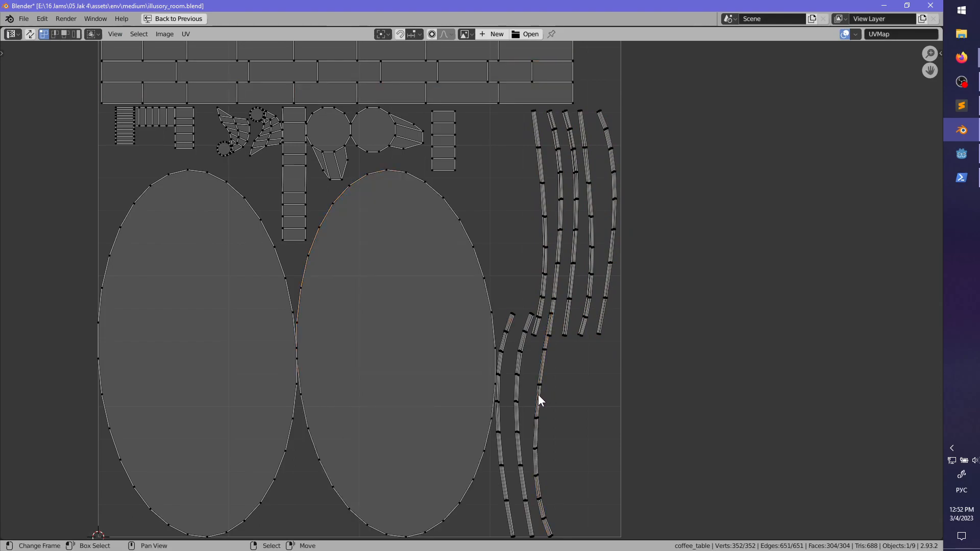
- Move two of the three lower curved strips, one at a time, towards the UV square's side edge under the five rotated strips
key("l")
key("g")
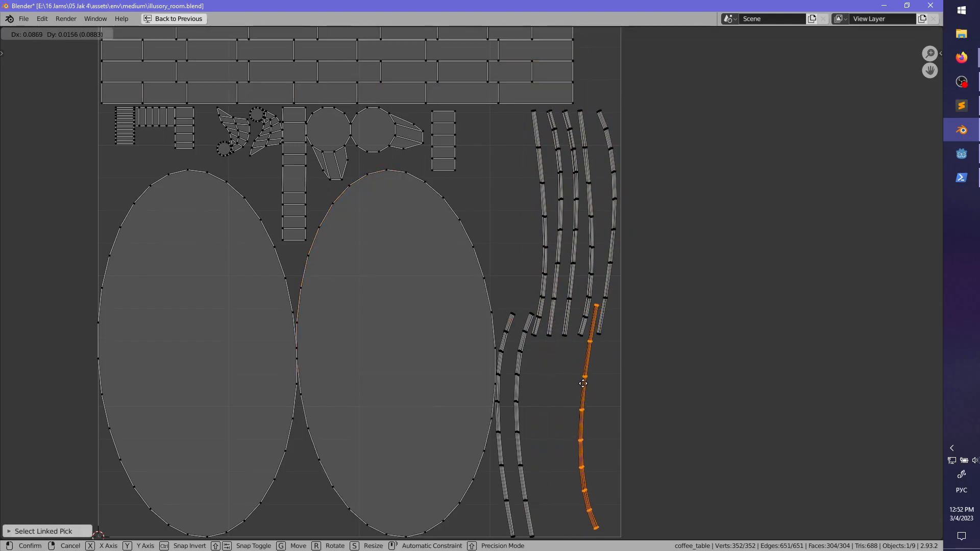
left_click(583, 377)
key("alt+a")
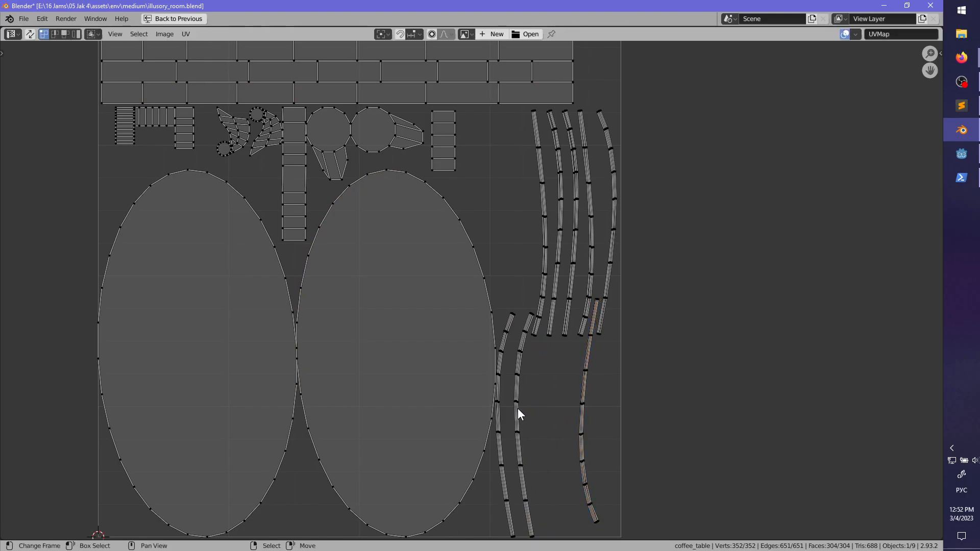
key("l")
key("g")
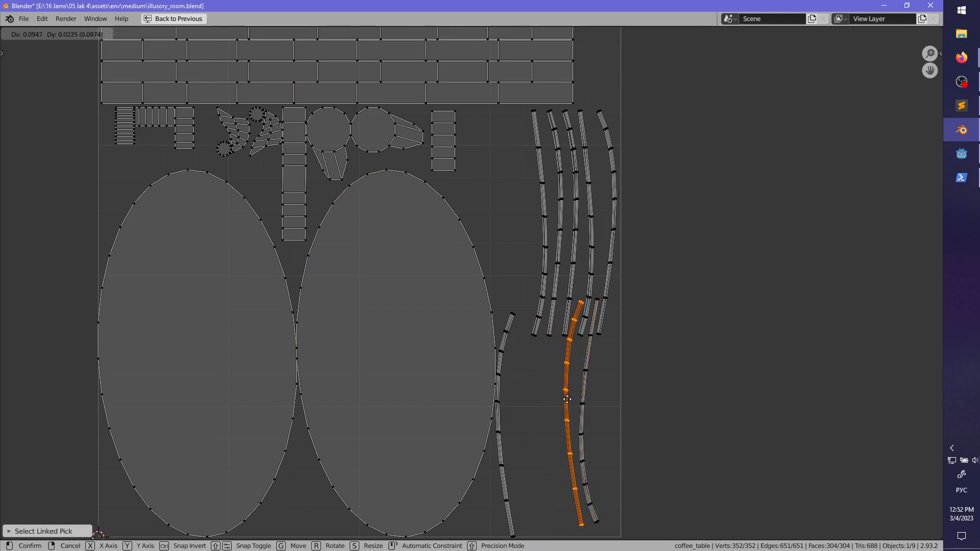
left_click(569, 399)
- Move the remaining lower curved strip up into the gap between the second tabletop oval and the five rotated strips
key("alt+a")
key("l")
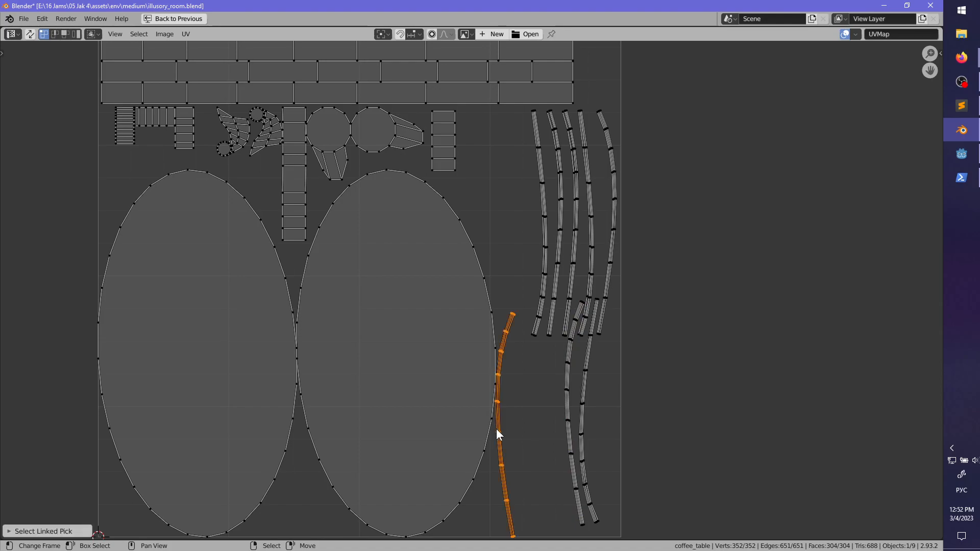
key("g")
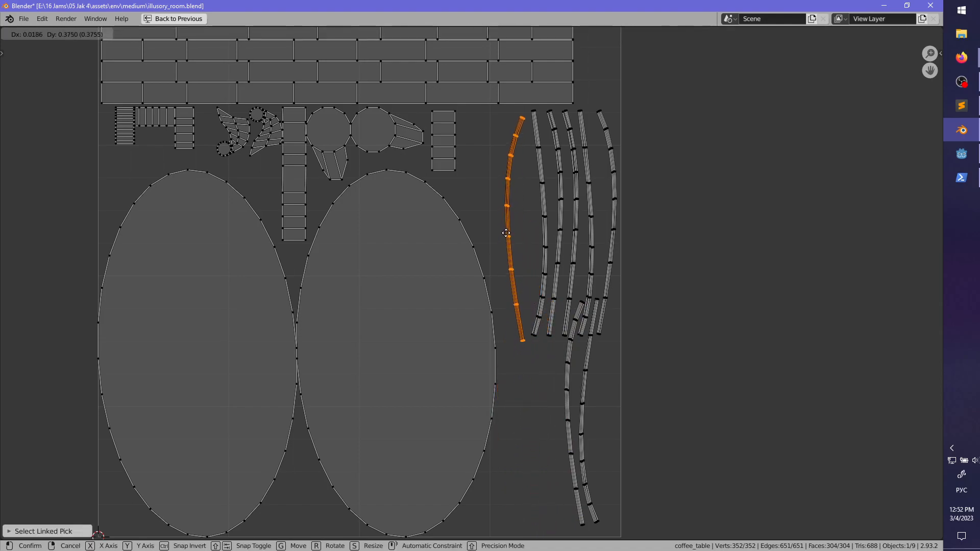
left_click(503, 228)
key("alt+a")
scroll(606, 380, "down", 4)
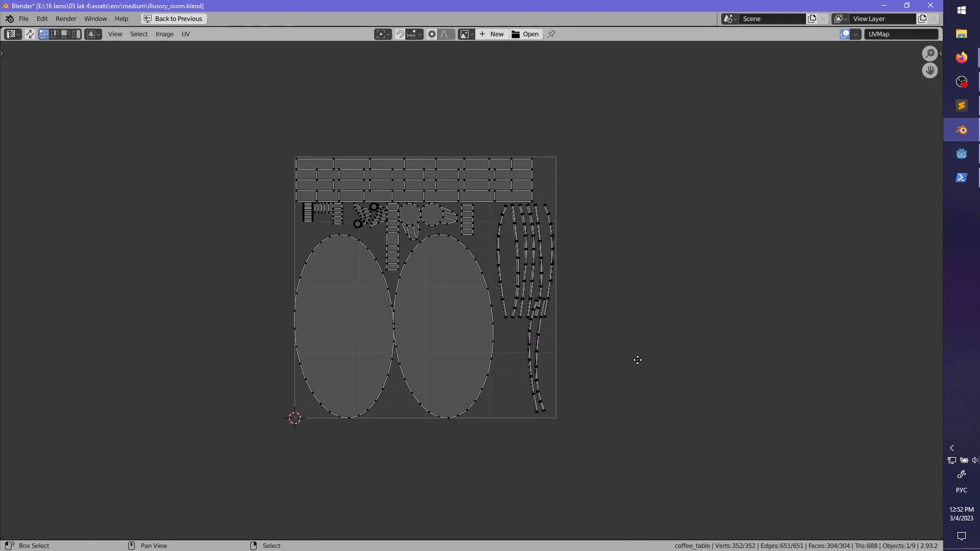
scroll(625, 356, "up", 3)
key("Tab")
key("Tab")
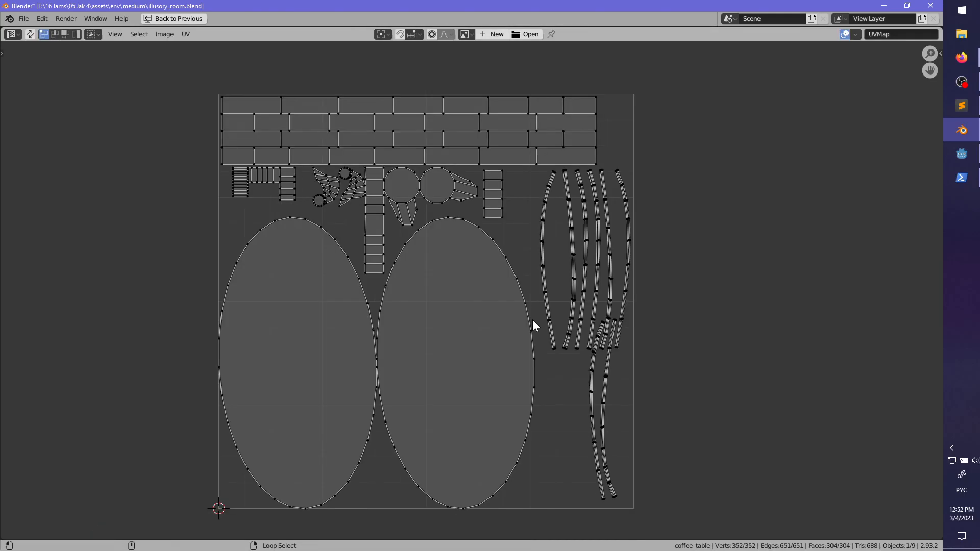
scroll(532, 324, "down", 4)
- Return to the 3D view of the coffee table, select its entire leg and maximize the viewport
key("ctrl+space")
middle_click_drag(363, 306, 204, 269)
scroll(369, 320, "up", 3)
key("alt+a")
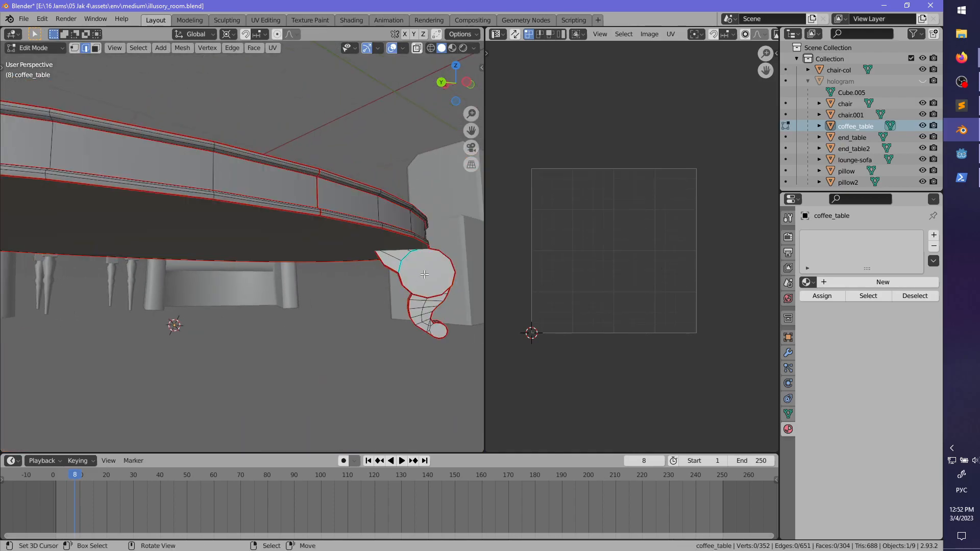
key("l")
key("l")
key("ctrl+space")
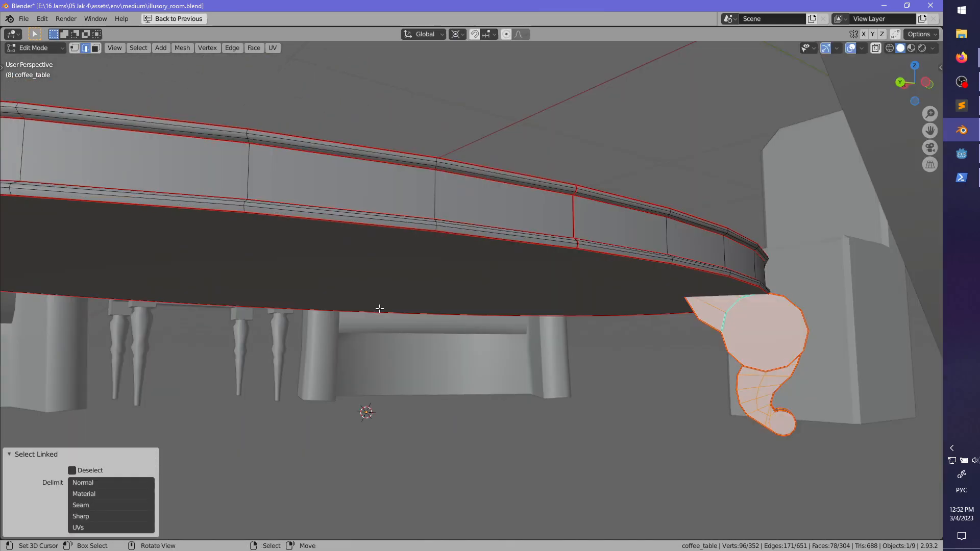
middle_click_drag(378, 309, 483, 339)
- Try to duplicate the leg with the copy moved -1 m along the global X axis
type("g")
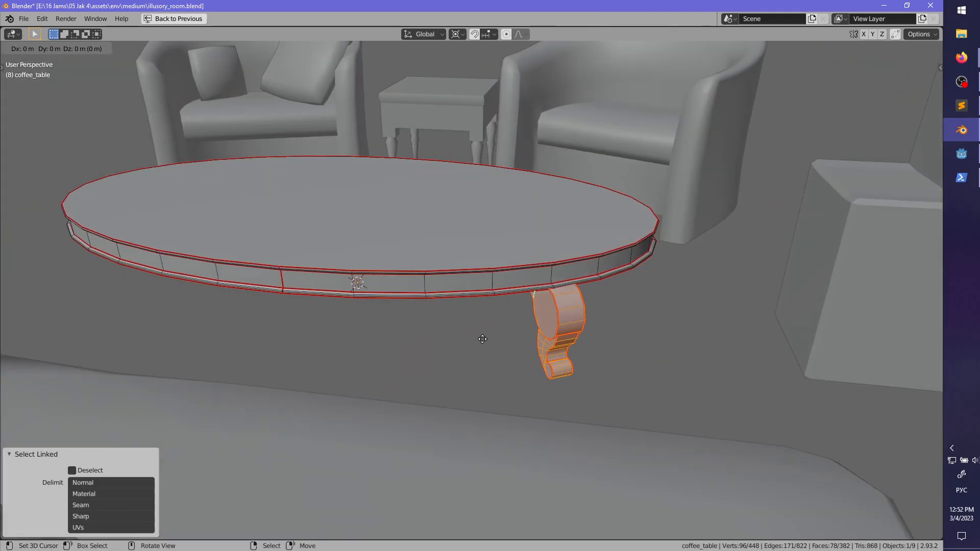
type("-1")
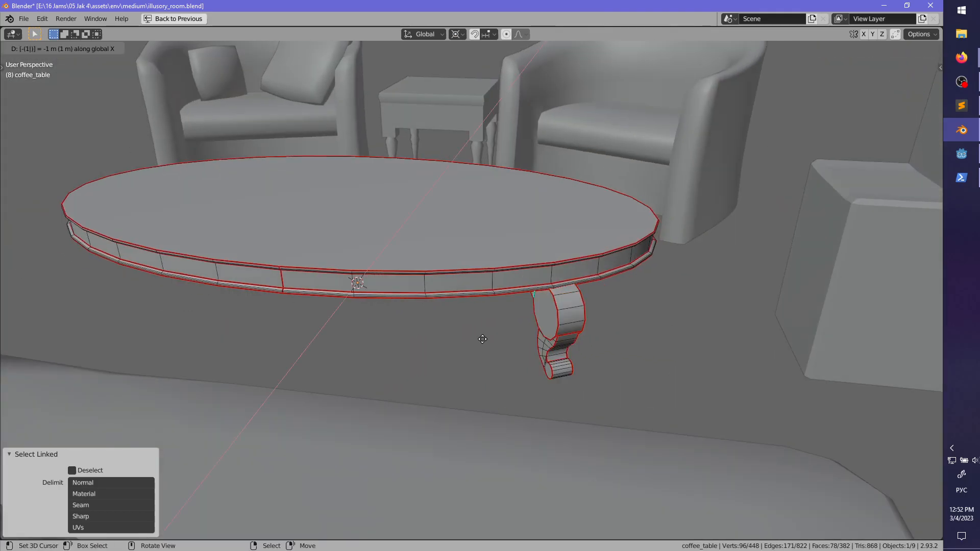
key("Return")
scroll(482, 339, "up", 2)
middle_click_drag(482, 339, 433, 315)
key("ctrl+z")
key("ctrl+z")
key("ctrl+shift+z")
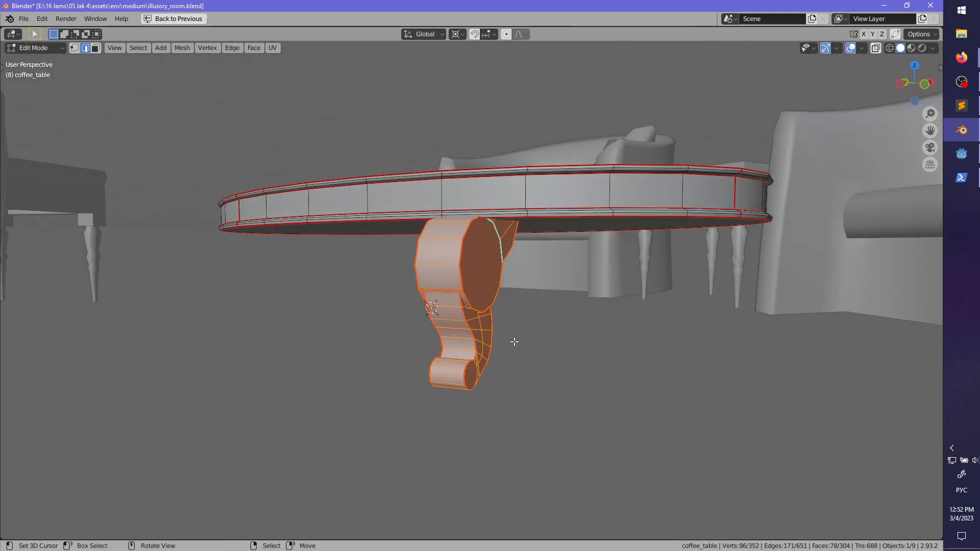
- Duplicate the leg in place and mirror the copy by scaling it -1 along the local X axis
middle_click_drag(515, 342, 531, 366)
key("shift+d")
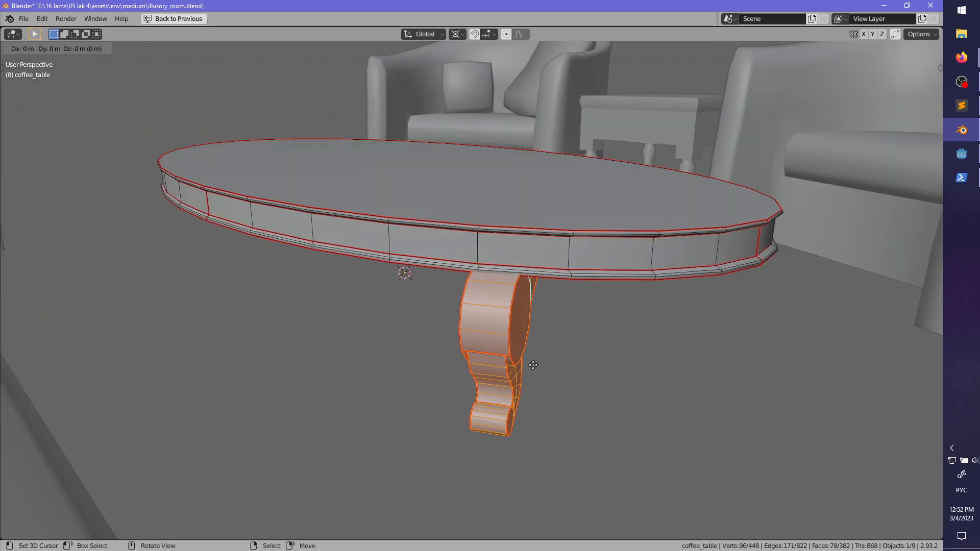
right_click(531, 365)
scroll(541, 381, "down", 3)
key("s")
key("x")
key("x")
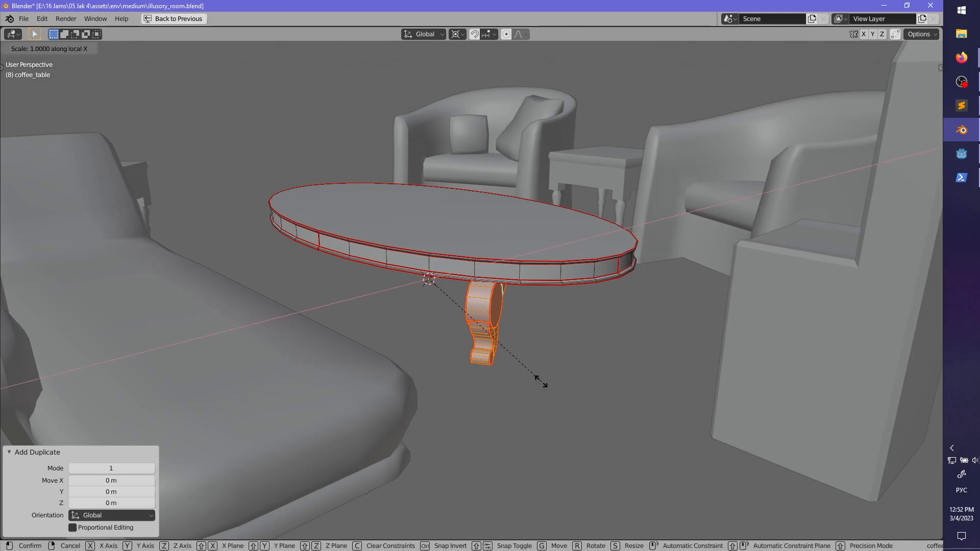
type("-1")
key("Return")
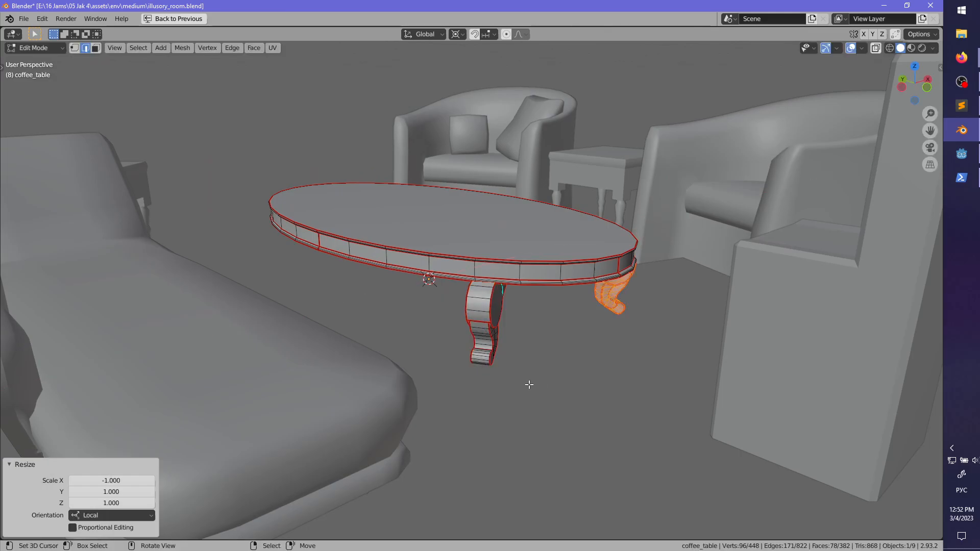
- Add the original leg to the selection, duplicate both legs in place and scale the copies -1 along the local Y axis
key("l")
key("shift+d")
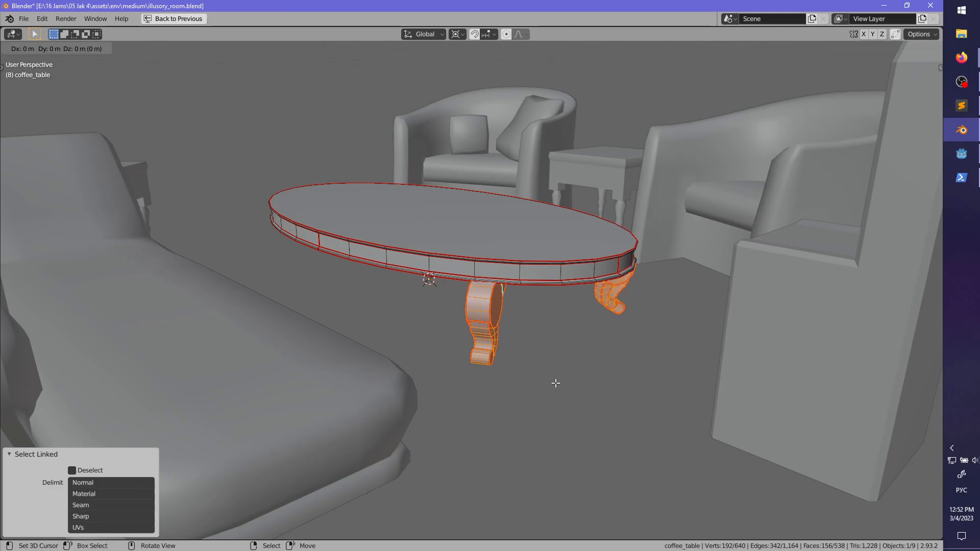
right_click(553, 385)
key("s")
key("y")
key("y")
type("-1")
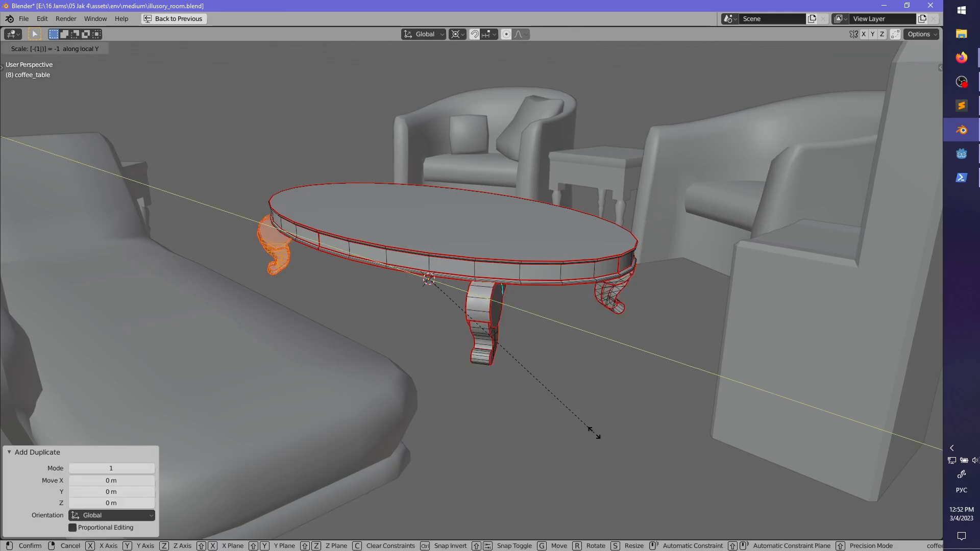
key("Return")
- Recalculate the normals of the whole coffee table mesh to the outside
key("a")
key("alt+n")
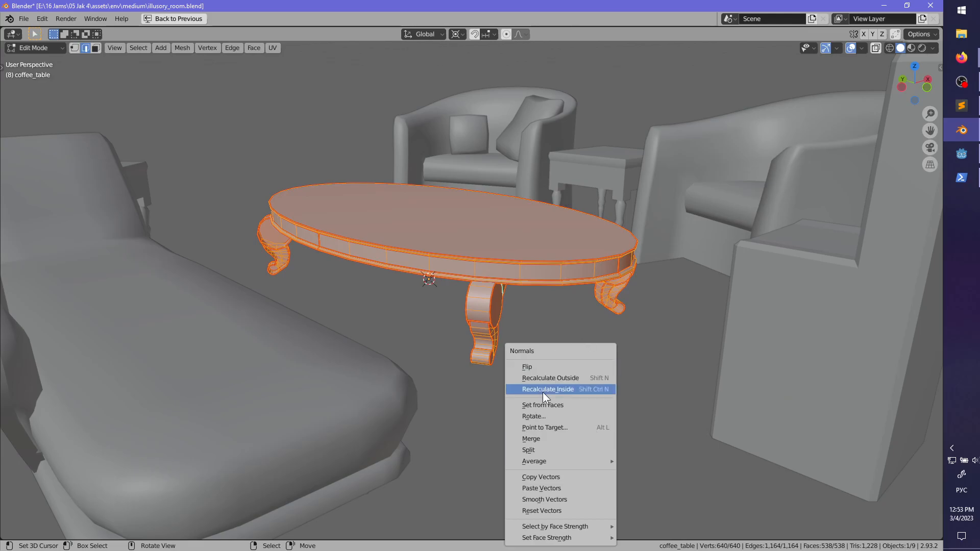
left_click(556, 377)
middle_click_drag(556, 377, 476, 311, "shift")
key("alt+a")
- Return to Object Mode with nothing selected and save the file
scroll(589, 286, "down", 5)
key("Tab")
key("alt+a")
scroll(571, 368, "up", 3)
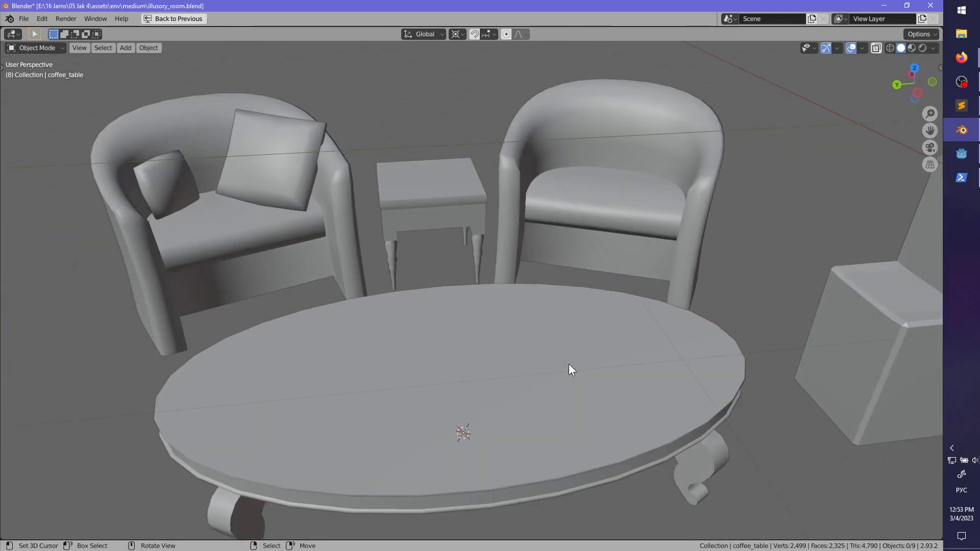
key("ctrl+s")
- Select the armchair without pillows and enter Edit Mode on it in face selection mode
middle_click_drag(411, 293, 566, 358, "shift")
scroll(566, 359, "up", 2)
middle_click_drag(443, 323, 391, 331)
middle_click_drag(329, 340, 388, 374, "shift")
left_click(419, 377)
left_click(806, 314)
middle_click_drag(806, 314, 507, 340, "shift")
key("Tab")
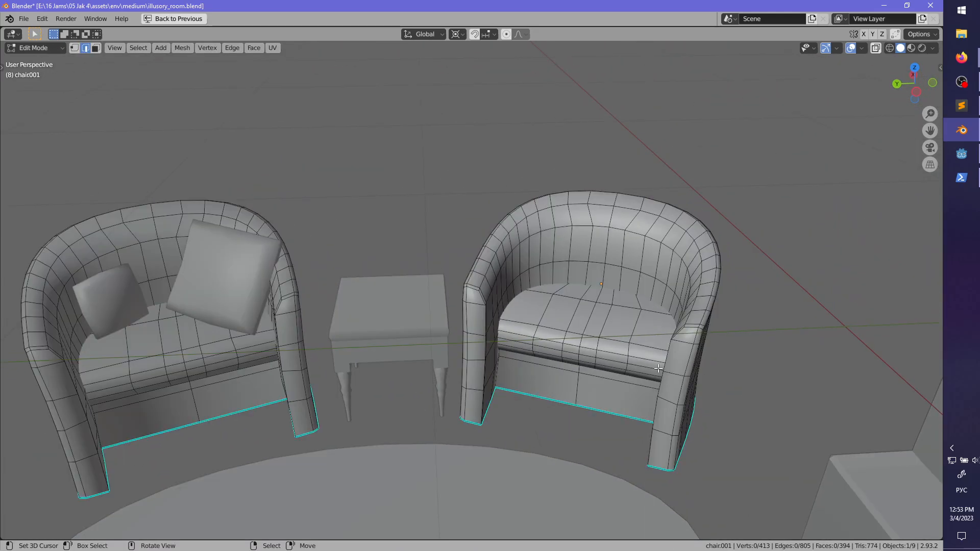
scroll(658, 369, "up", 2)
middle_click_drag(663, 326, 493, 331, "shift")
left_click(95, 48)
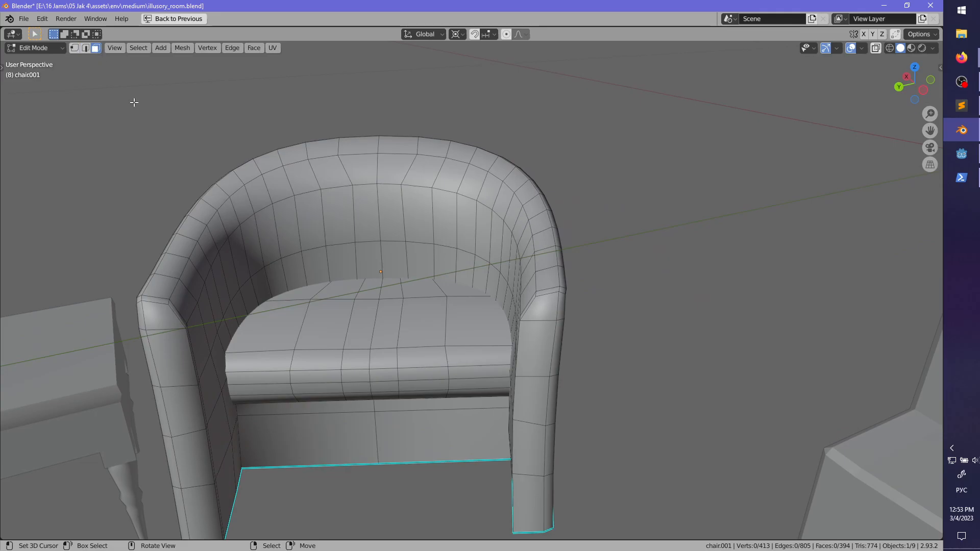
- Select the front and side boundary edges of the armchair's underside and mark them as seams
middle_click_drag(285, 341, 301, 268)
scroll(317, 311, "down", 4)
middle_click_drag(317, 310, 292, 217)
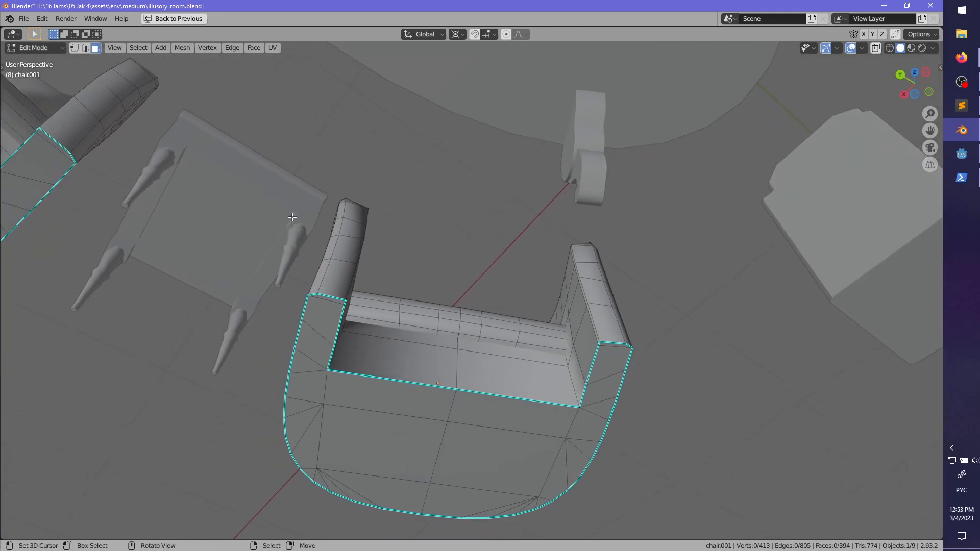
scroll(292, 233, "up", 1)
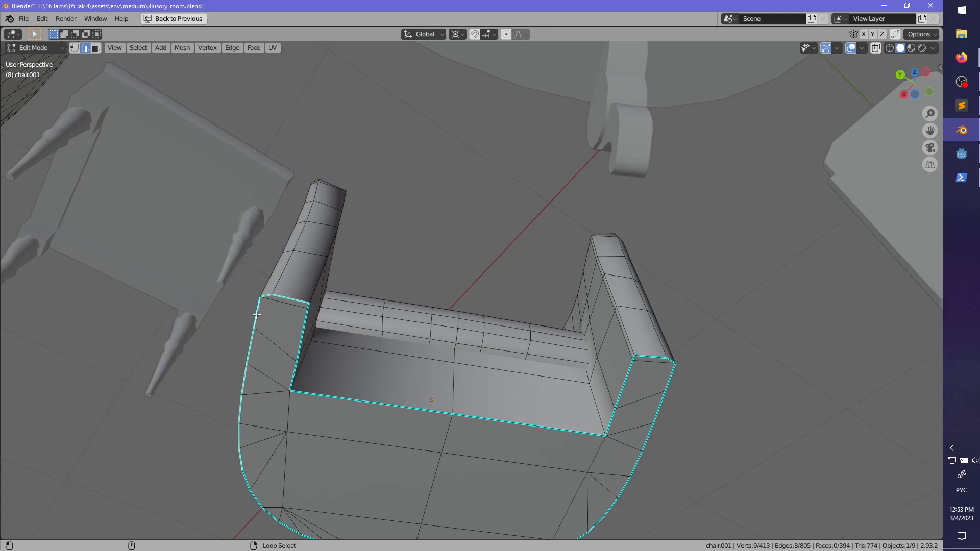
left_click(417, 403, "alt+shift")
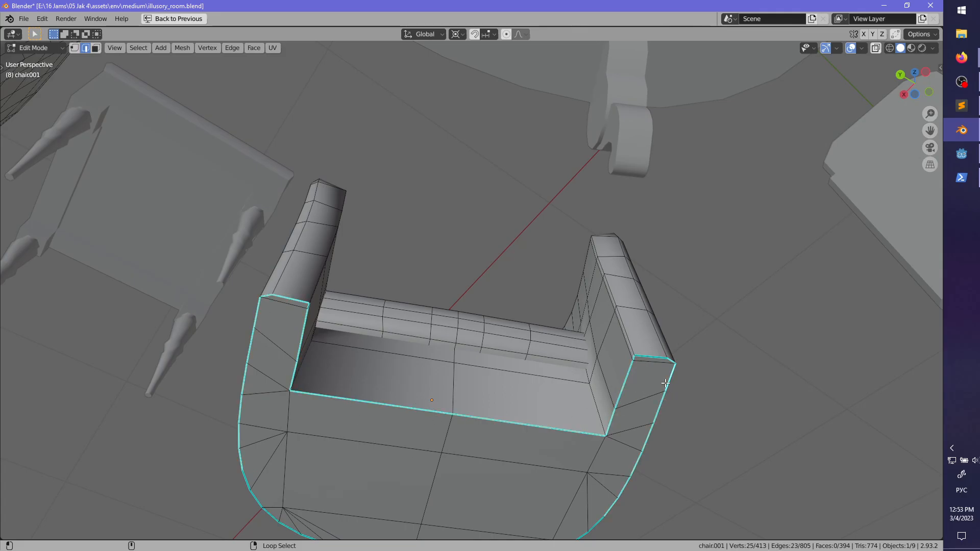
key("ctrl+e")
left_click(621, 402)
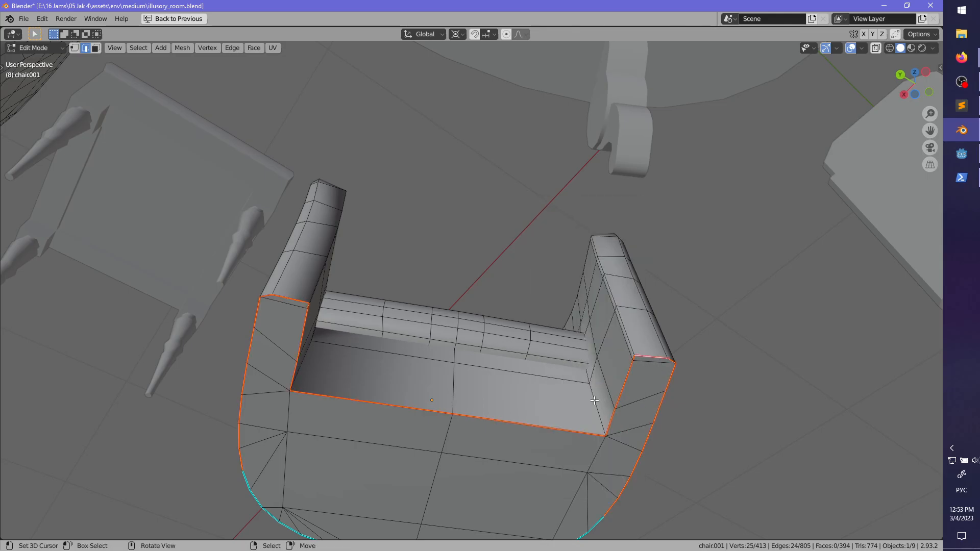
- Select the remaining curved rear edges of the armchair's underside outline and mark them as seams
scroll(505, 367, "down", 3)
middle_click_drag(482, 392, 525, 249, "shift")
right_click(460, 355, "alt")
key("ctrl+e")
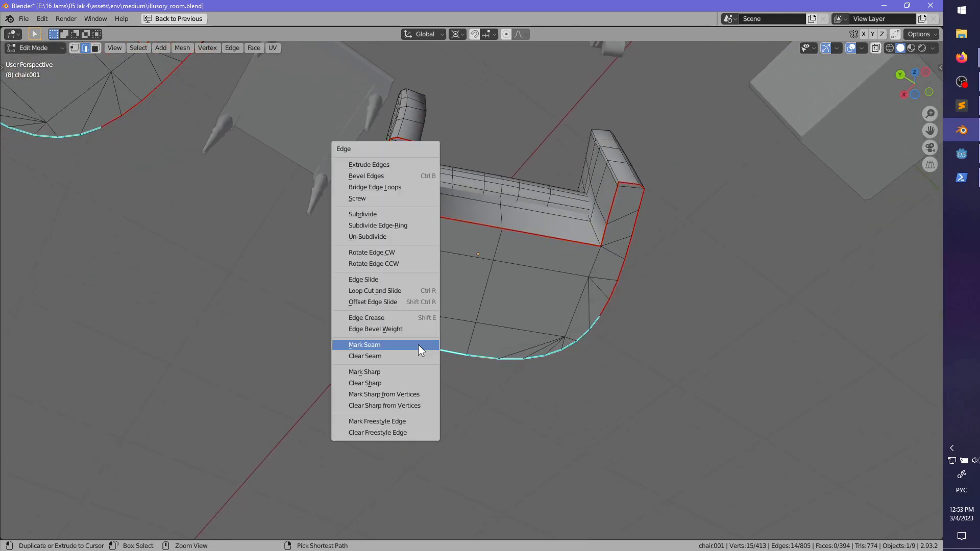
left_click(393, 345)
key("alt+a")
- Try to select the edge loop running around the armchair's armrests and backrest below the rounded top
middle_click_drag(395, 352, 574, 308)
middle_click_drag(517, 293, 463, 346)
scroll(463, 345, "up", 3)
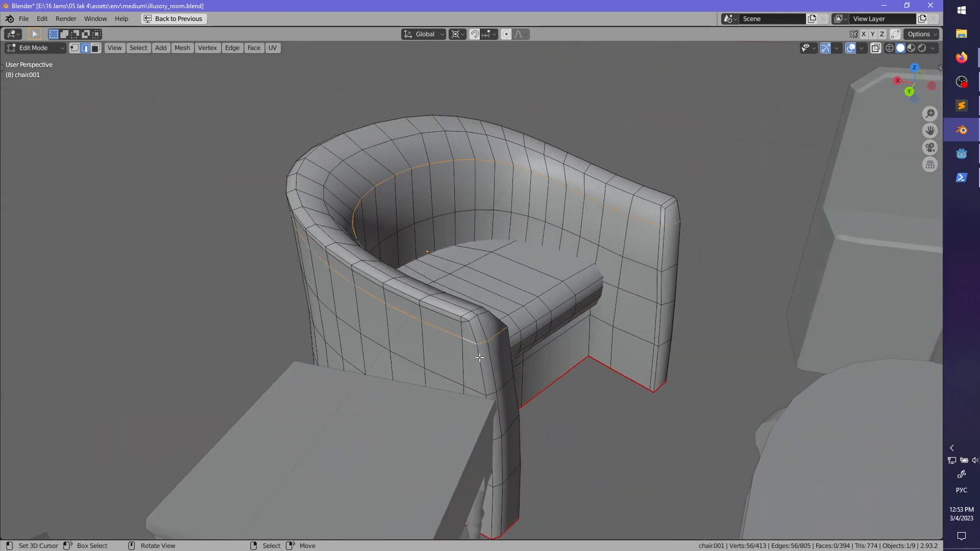
left_click(480, 358, "alt")
middle_click_drag(488, 362, 475, 325)
- Select the outer edge path up the armrest fronts and around the armchair's outside below the rounded top, and mark it as a seam
right_click(435, 438)
middle_click_drag(439, 411, 456, 445)
right_click(448, 309, "ctrl")
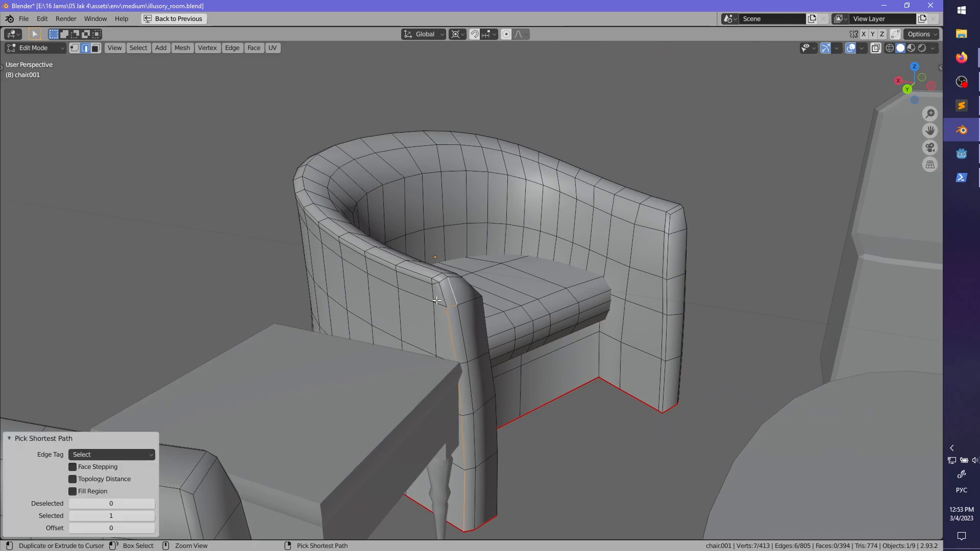
key("ctrl+z")
right_click(443, 296, "ctrl")
middle_click_drag(397, 305, 458, 319)
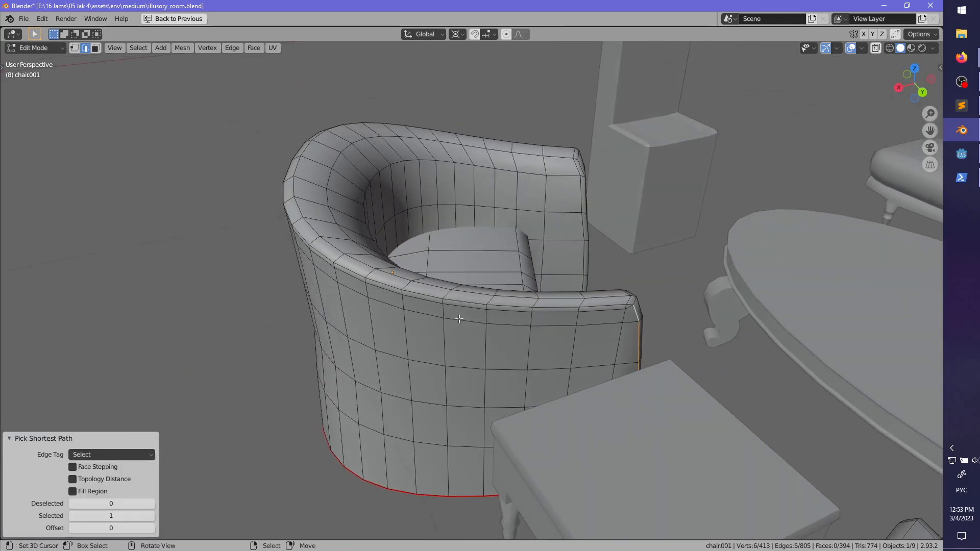
right_click(384, 282, "ctrl")
middle_click_drag(383, 282, 471, 316)
right_click(499, 304, "ctrl")
middle_click_drag(400, 373, 614, 311)
key("ctrl+e")
left_click(475, 402)
- Mark the two vertical edge loops crossing the inside of the backrest as seams
key("alt+a")
key("ctrl+e")
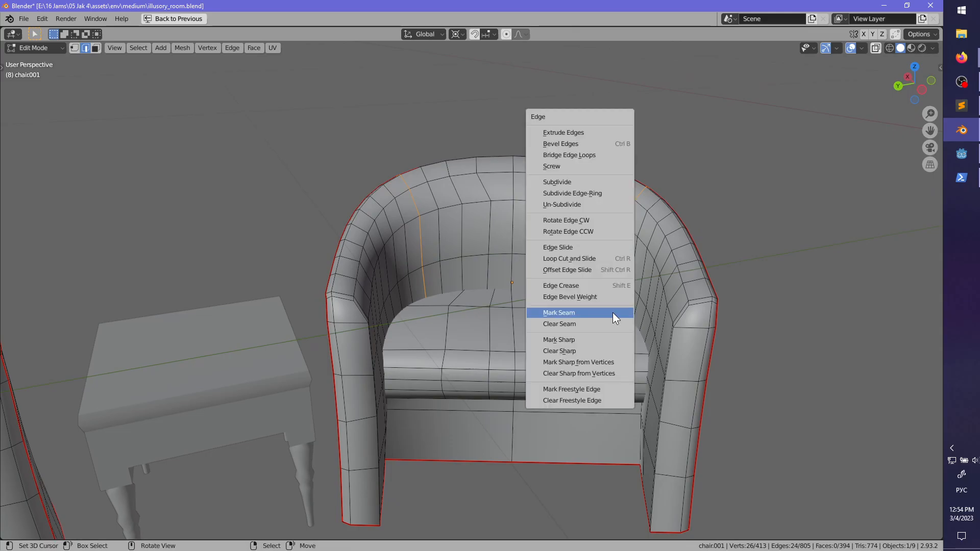
left_click(615, 313)
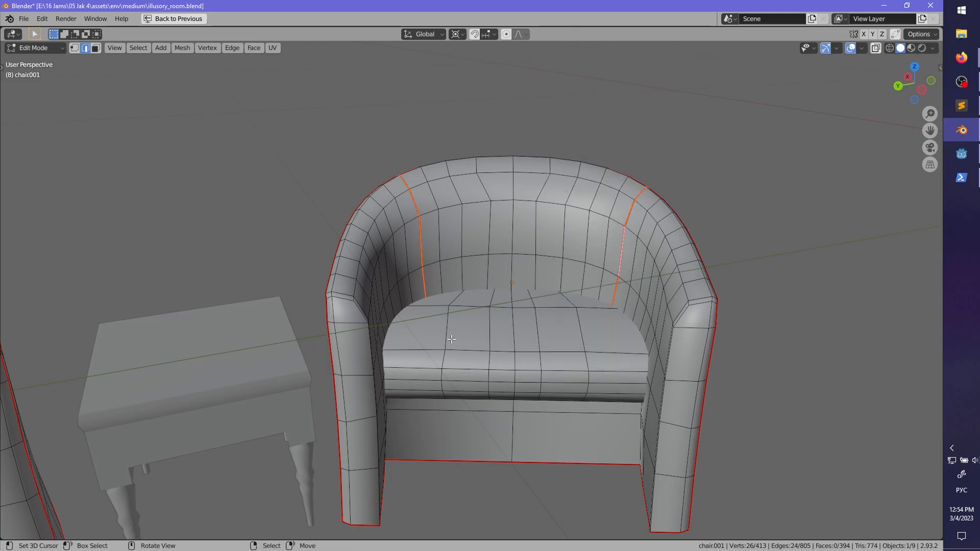
- Mark the inner vertical edges and the top cross edges of both armrest fronts as seams
key("ctrl+e")
left_click(676, 366)
scroll(230, 313, "up", 3)
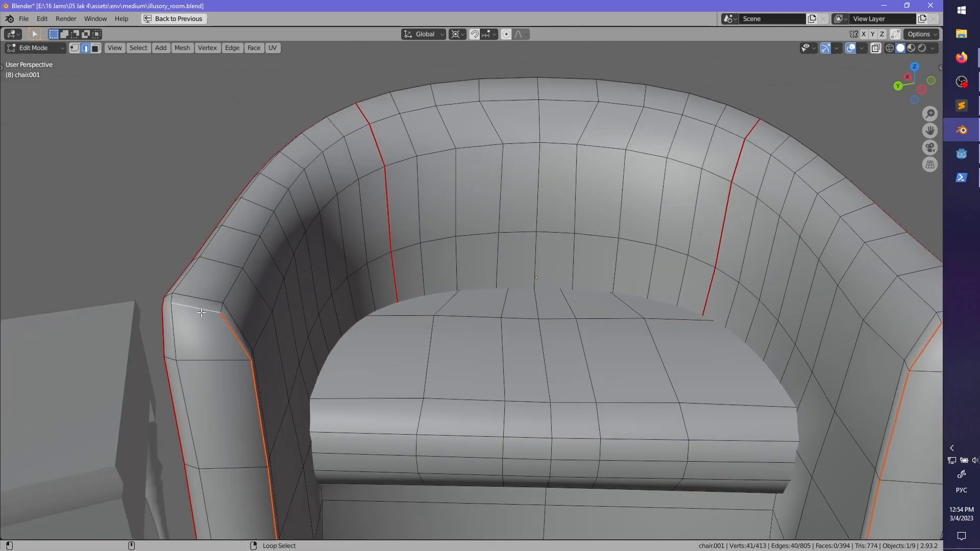
scroll(775, 331, "down", 2)
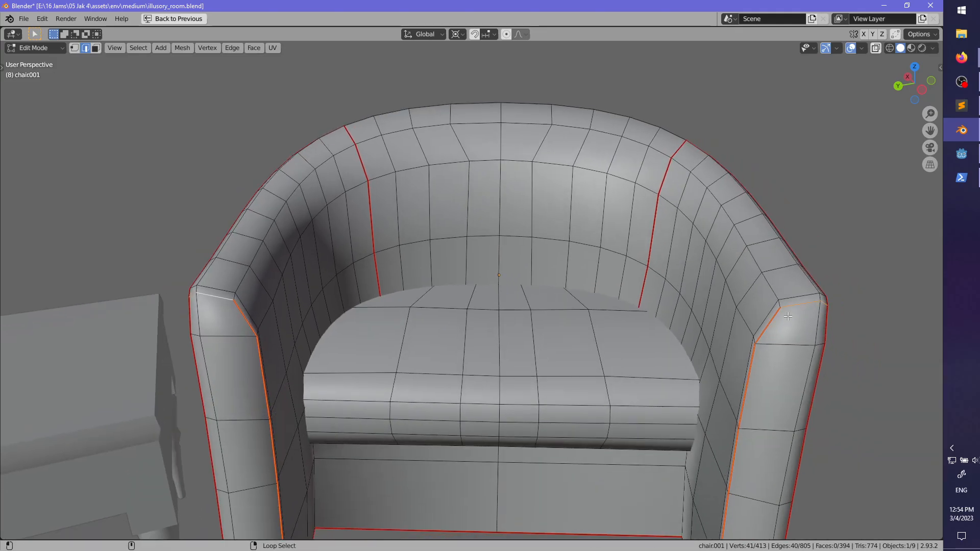
key("ctrl+e")
left_click(698, 363)
- Hide the seat cushion and mark the edge loop around the opening beneath it as a seam
scroll(698, 363, "down", 1)
key("alt+a")
middle_click_drag(697, 362, 555, 346)
key("l")
key("h")
left_click(556, 346, "alt")
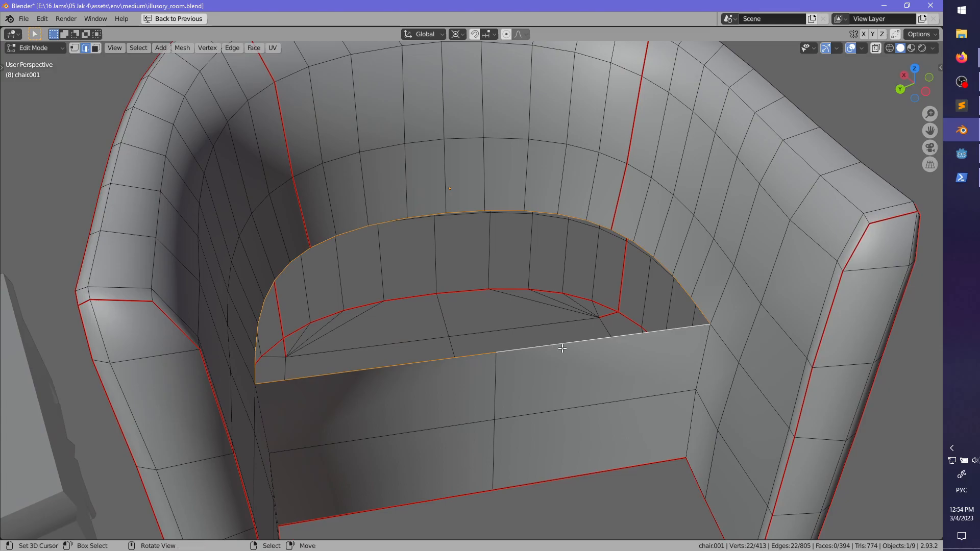
key("ctrl+e")
left_click(564, 354)
- Mark the vertical edges joining the front panel to both armrests as seams and reveal the hidden seat cushion
left_click(697, 363, "alt")
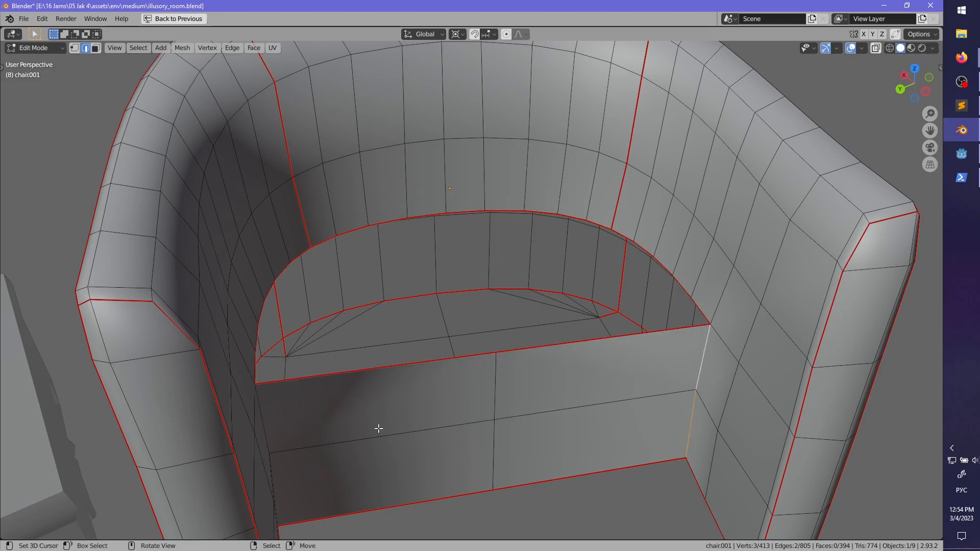
key("ctrl+e")
left_click(269, 418)
scroll(391, 398, "down", 2)
middle_click_drag(482, 366, 402, 376)
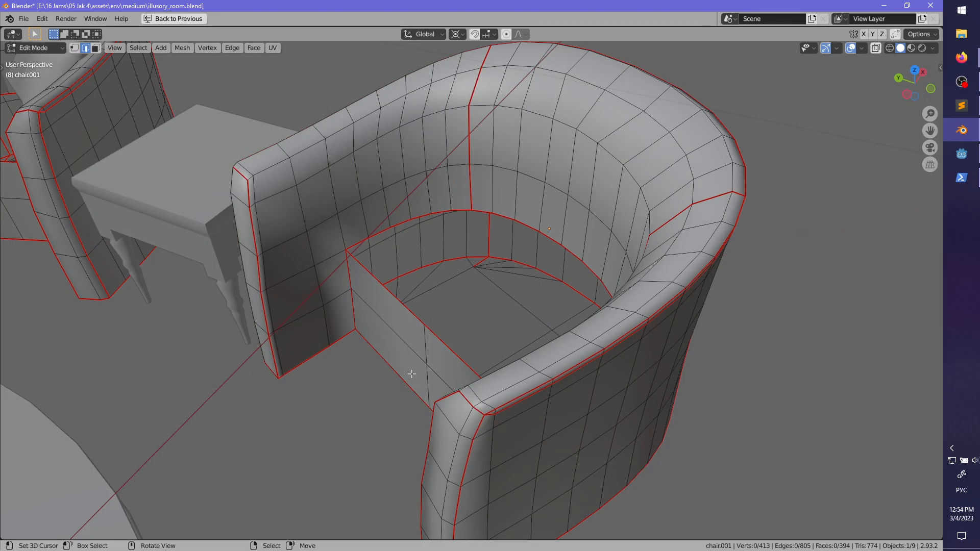
key("alt+h")
key("alt+a")
scroll(432, 350, "up", 1)
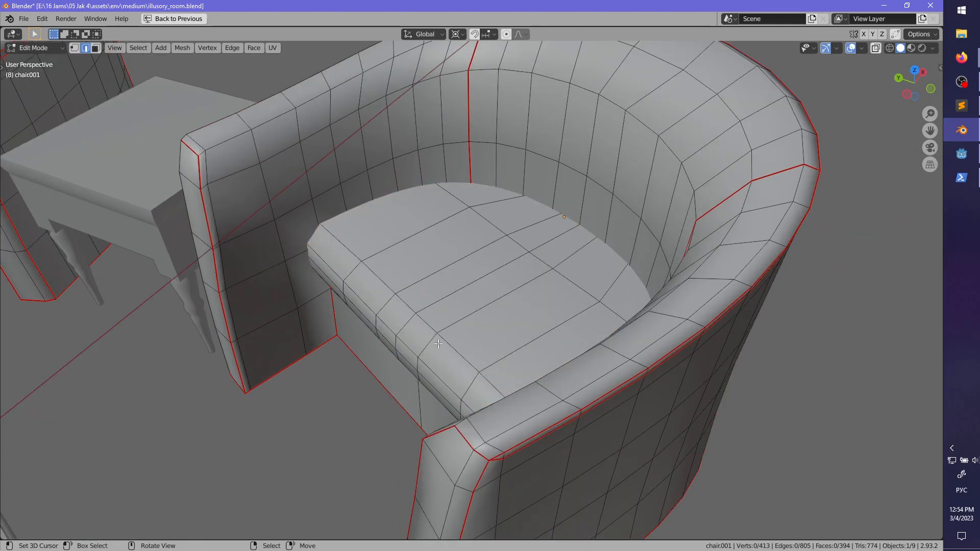
- Isolate the seat cushion to inspect its mesh and open borders, and reveal the rest of the armchair again
key("l")
key("shift+h")
middle_click_drag(438, 344, 527, 335)
key("alt+a")
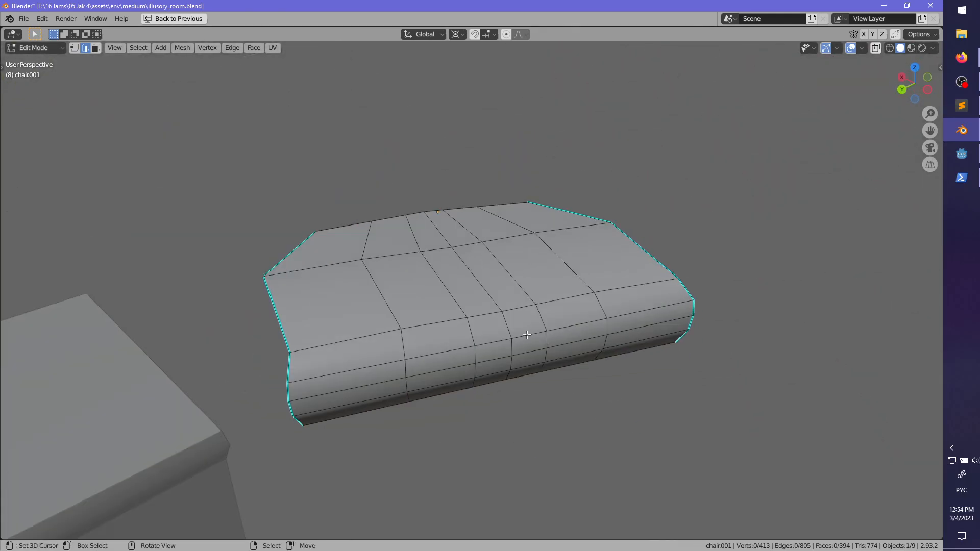
key("alt+h")
key("alt+a")
scroll(442, 290, "down", 5)
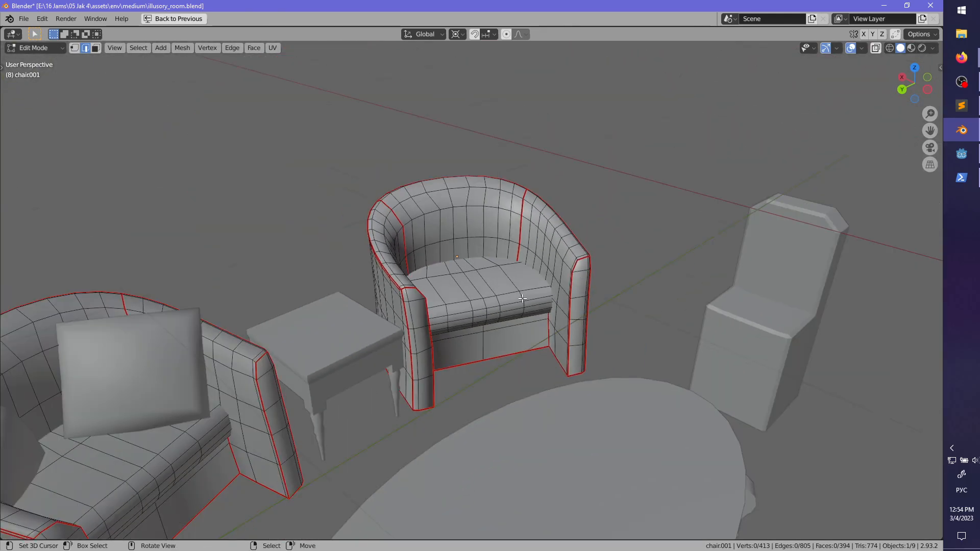
- Return to the split layout and clear the seams on the two vertical edge loops of the backrest
key("ctrl+space")
scroll(389, 248, "up", 6)
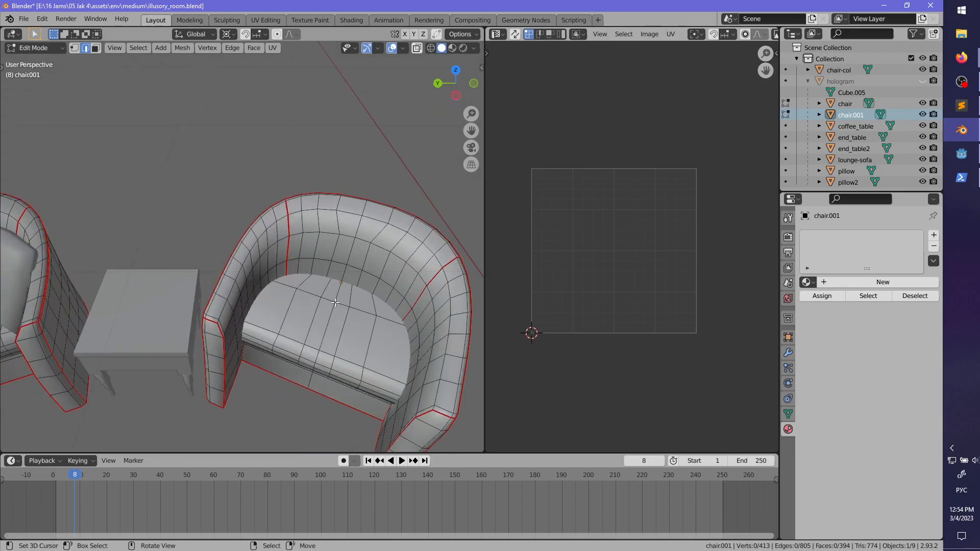
scroll(295, 280, "up", 3)
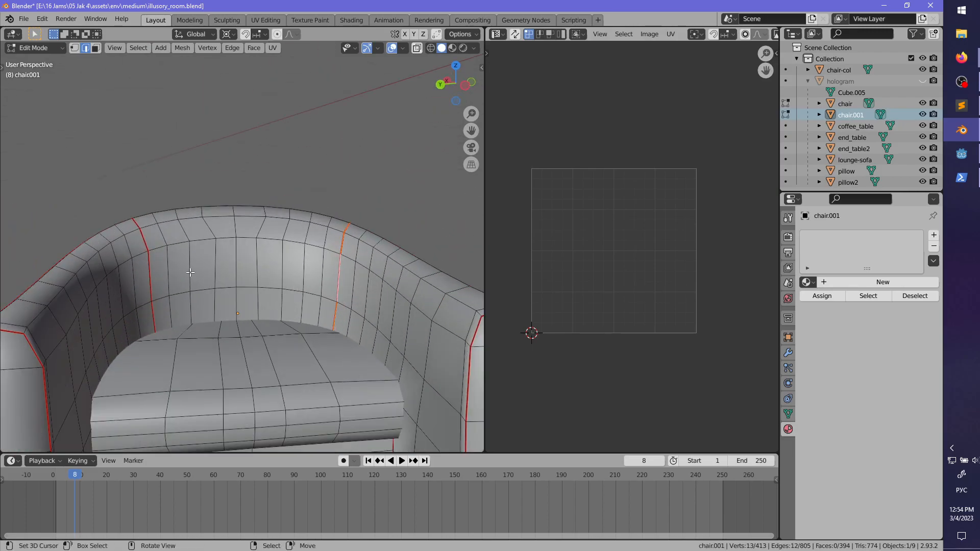
scroll(172, 275, "down", 3)
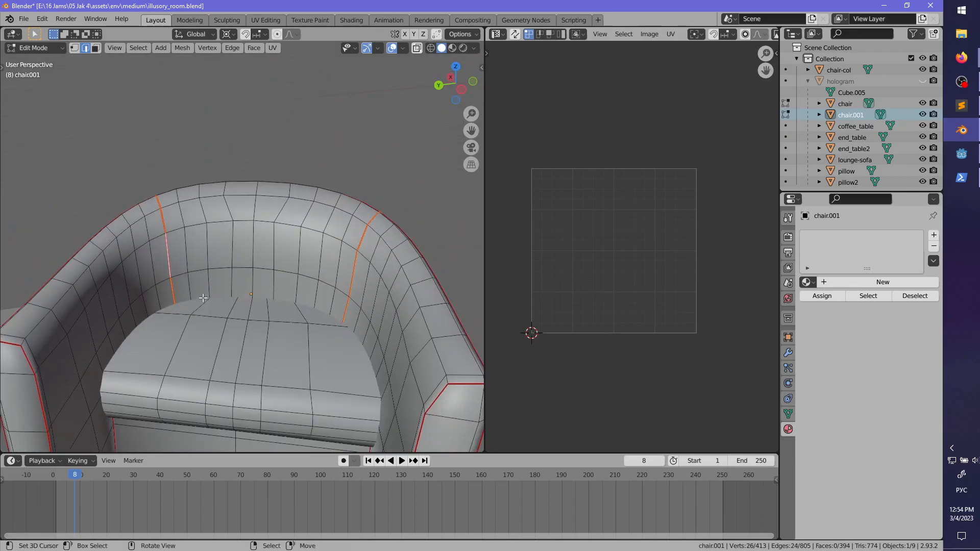
key("ctrl+e")
left_click(202, 306)
- Unwrap the whole armchair mesh and check the resulting islands in the UV editor
middle_click_drag(326, 320, 237, 309)
key("alt+a")
key("a")
key("u")
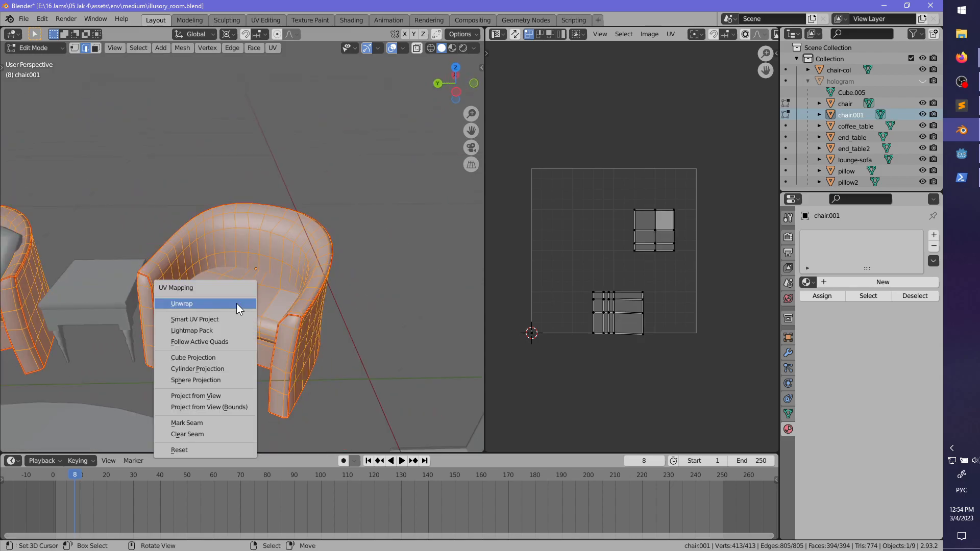
left_click(237, 309)
scroll(648, 323, "up", 2)
scroll(623, 345, "down", 2)
scroll(644, 317, "up", 1)
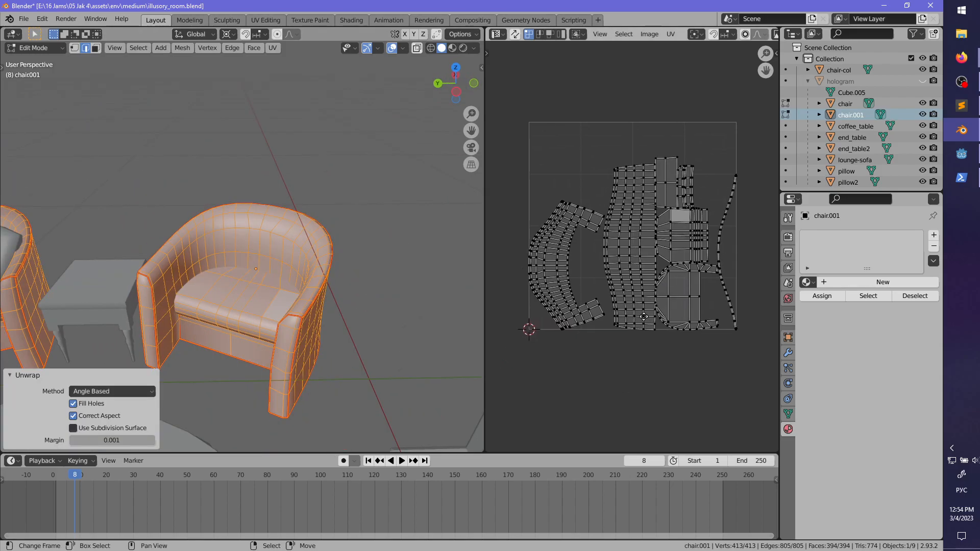
scroll(644, 317, "up", 1)
mouse_move(663, 321)
middle_mouse_down()
mouse_move(602, 311)
mouse_move(652, 311)
middle_mouse_up()
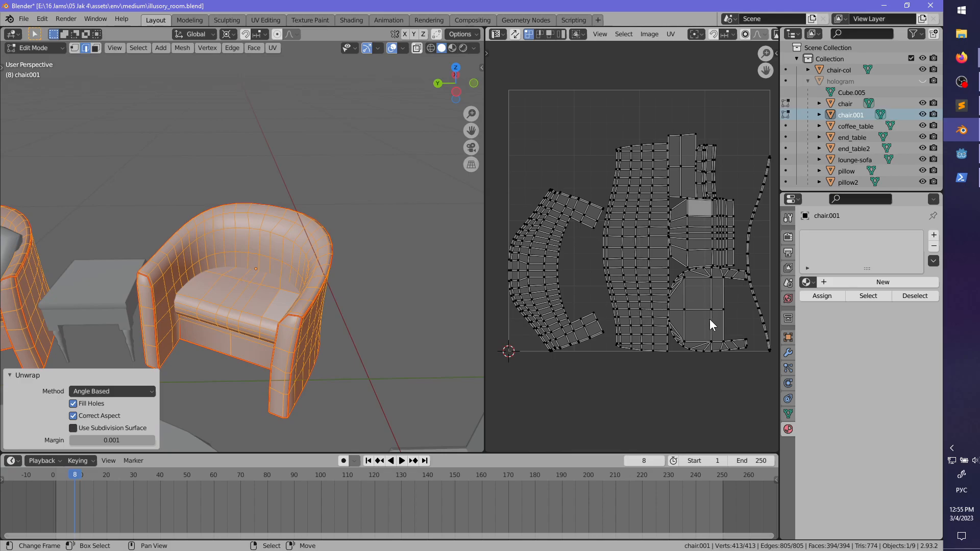
- Scale down the underside's UV island and move it to the upper right corner of the UV square
key("l")
key("s")
left_click(725, 319)
key("g")
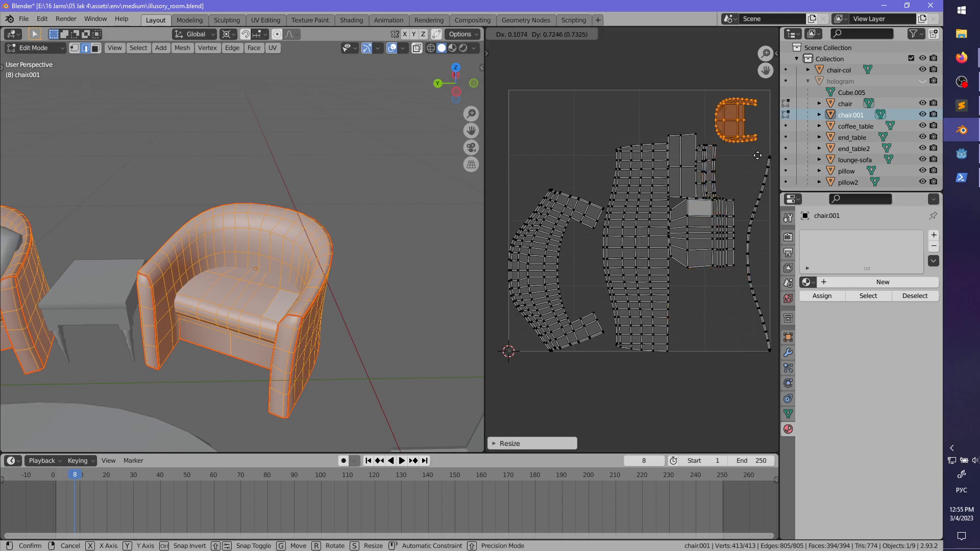
left_click(767, 148)
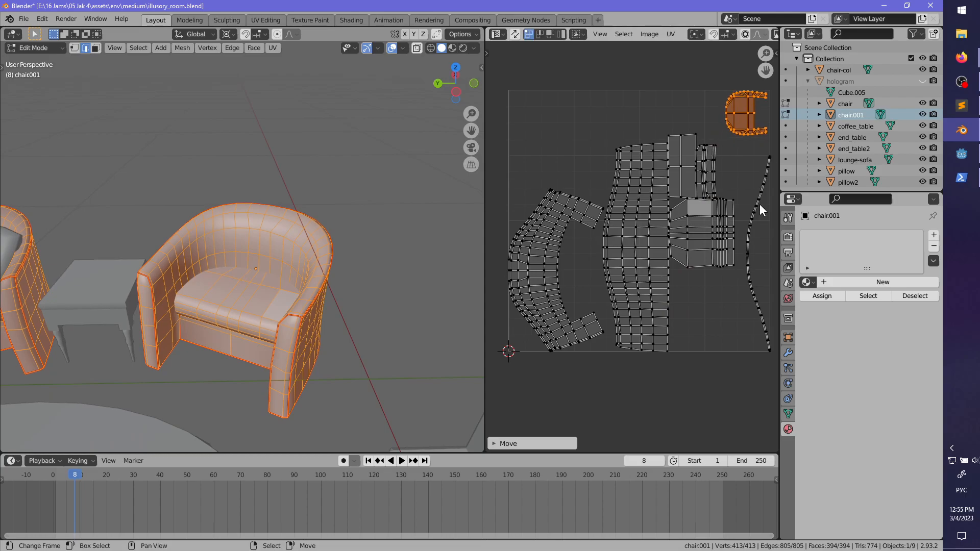
- Select the redundant seam loop running parallel below the armchair's rounded top edge and clear its seam
key("alt+a")
middle_click_drag(363, 313, 240, 284)
scroll(239, 285, "up", 4)
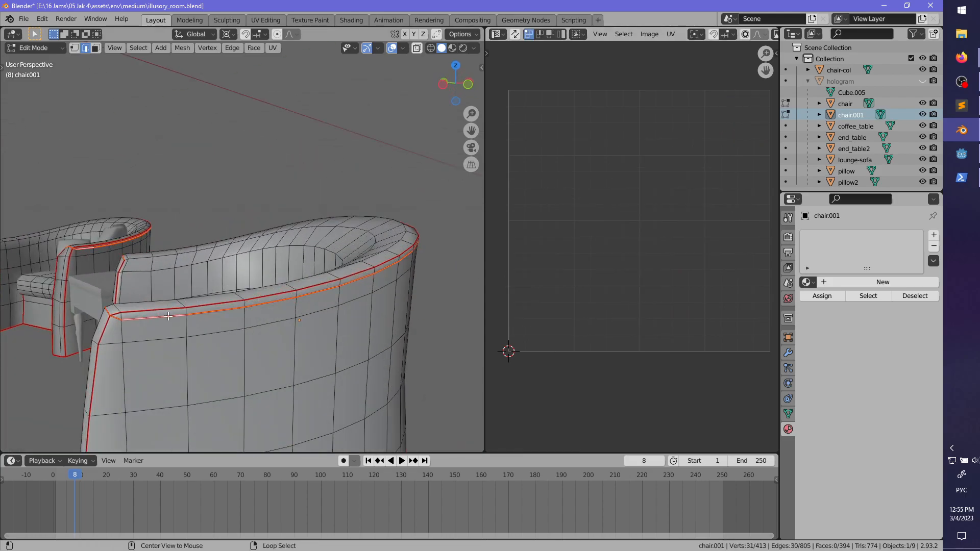
middle_click_drag(309, 305, 206, 334)
key("ctrl+e")
left_click(261, 306)
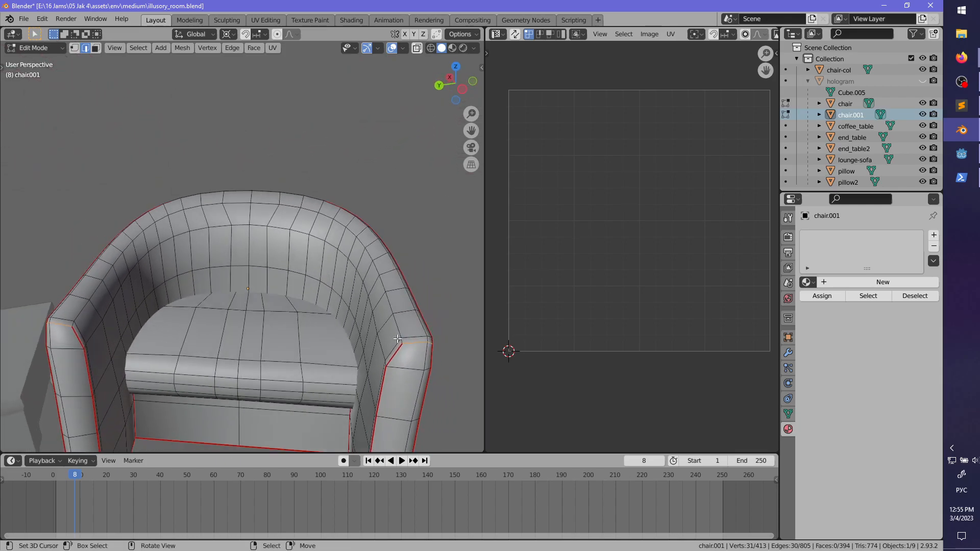
- Mark the short top cross edges of both armrest fronts as seams again
middle_click_drag(299, 349, 395, 291, "shift")
scroll(312, 302, "up", 1)
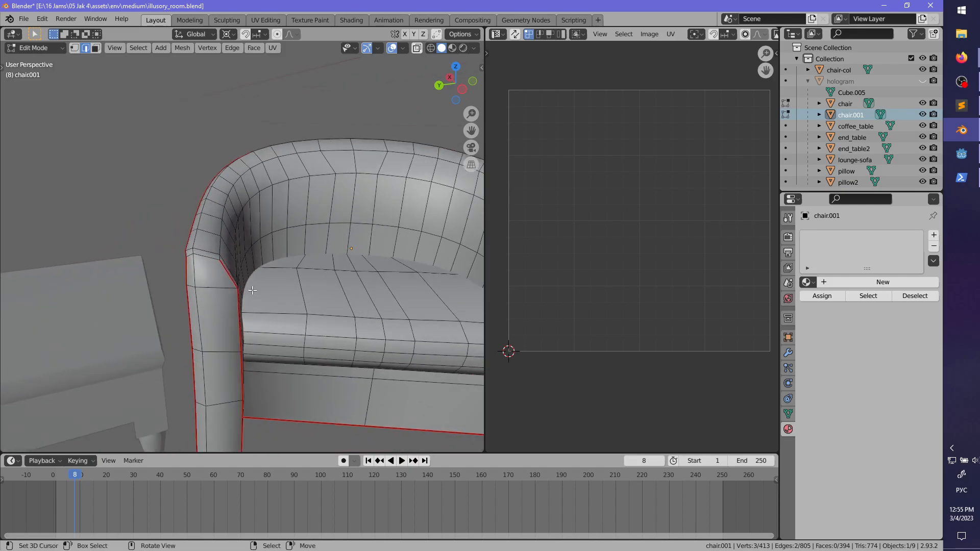
left_click(201, 258, "ctrl")
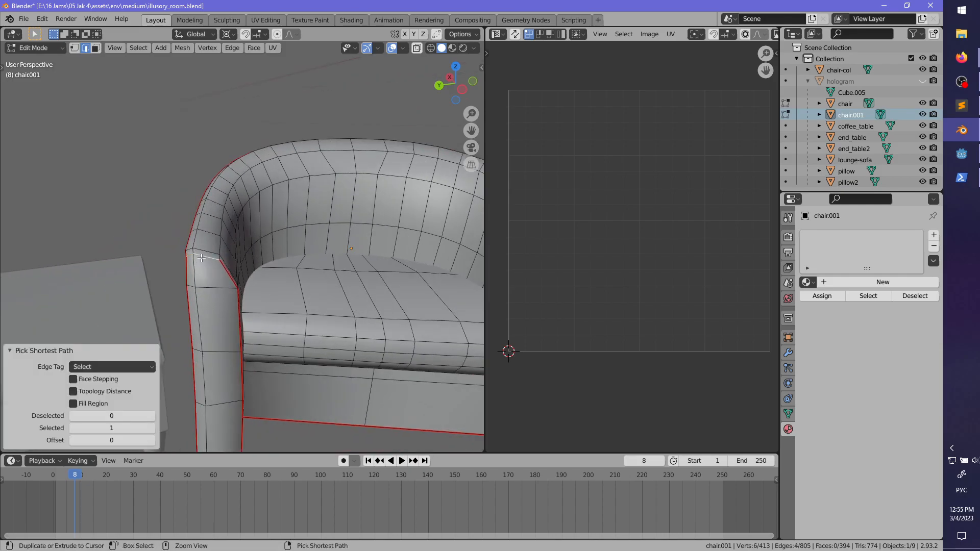
key("ctrl+e")
left_click(202, 260)
scroll(238, 251, "down", 3)
scroll(231, 263, "up", 2)
middle_click_drag(335, 259, 337, 290, "shift")
key("alt+a")
key("ctrl+e")
left_click(223, 268)
key("alt+a")
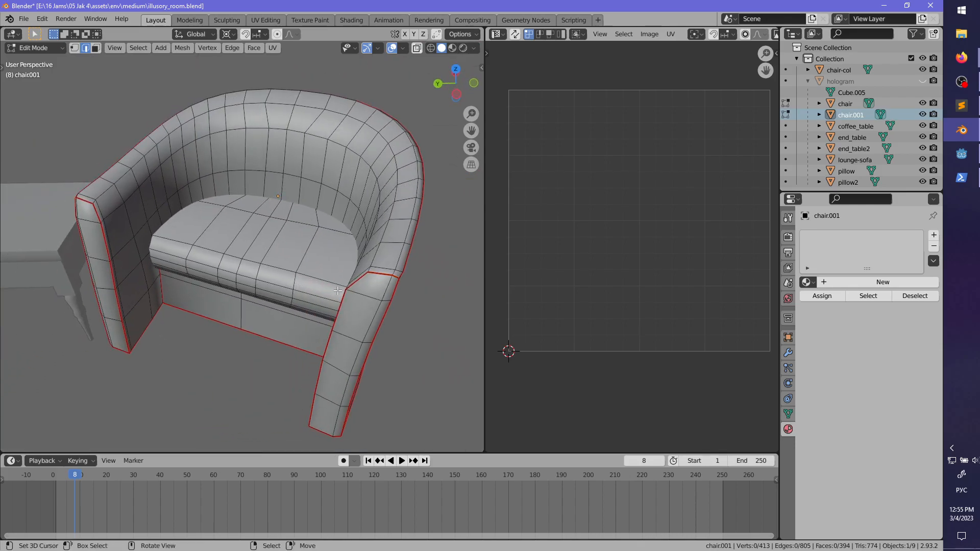
- Unwrap the whole armchair mesh again using the corrected seams
key("a")
key("u")
left_click(366, 303)
scroll(366, 304, "down", 2)
middle_click_drag(622, 297, 544, 316)
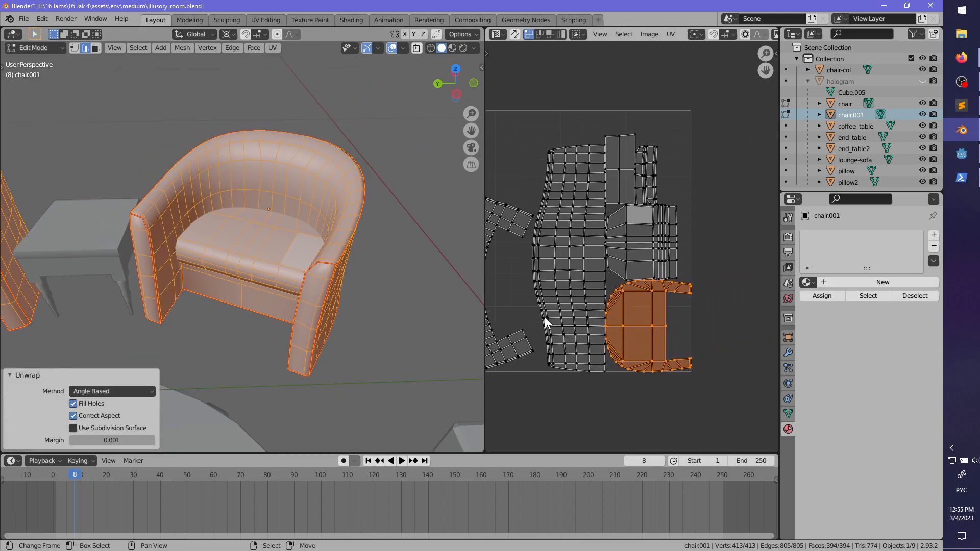
- Scale down the underside's UV island and move it near the upper left corner of the UV square
scroll(544, 316, "down", 1)
middle_click_drag(601, 327, 630, 319)
key("alt+a")
key("l")
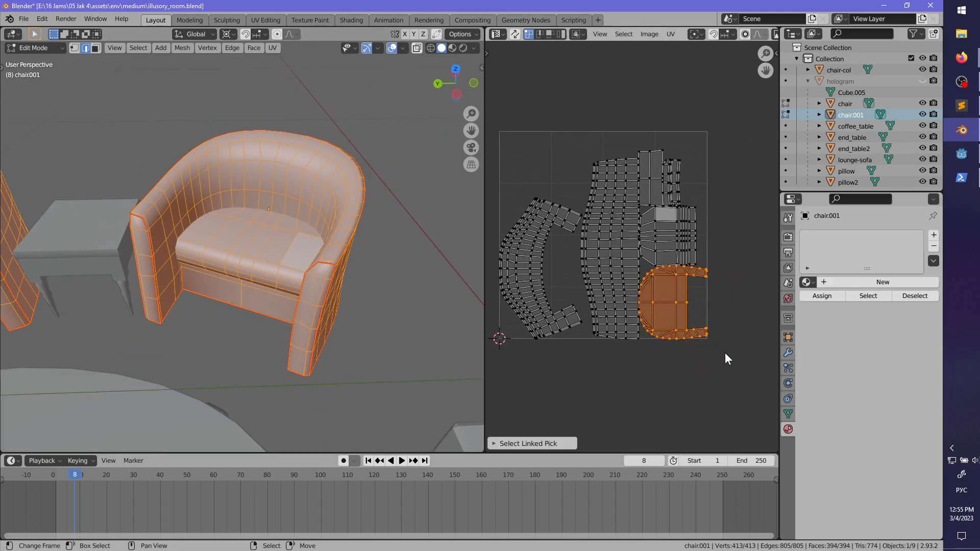
key("s")
left_click(679, 321)
key("g")
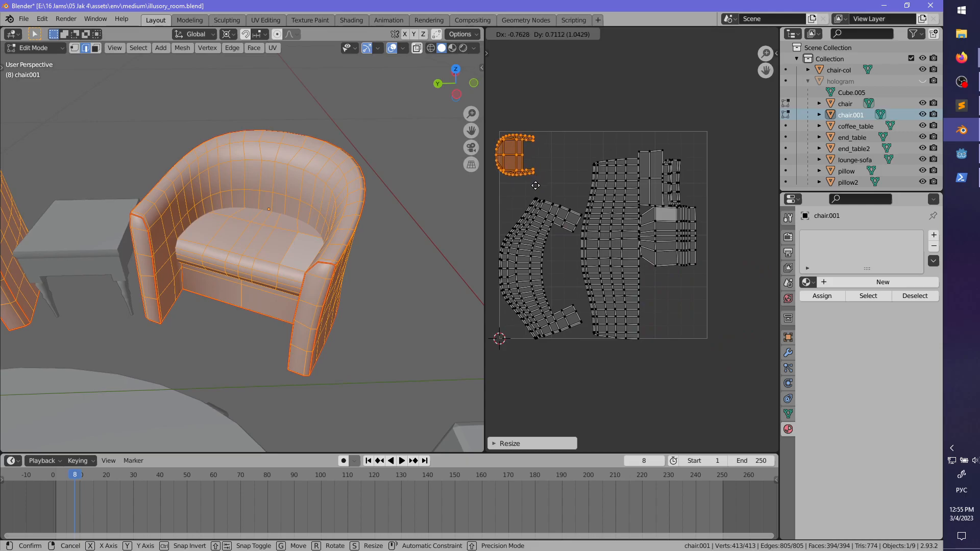
left_click(536, 182)
- Rotate the underside's UV island by 90 degrees and fit it into the upper left corner of the UV square
type("r90")
key("Return")
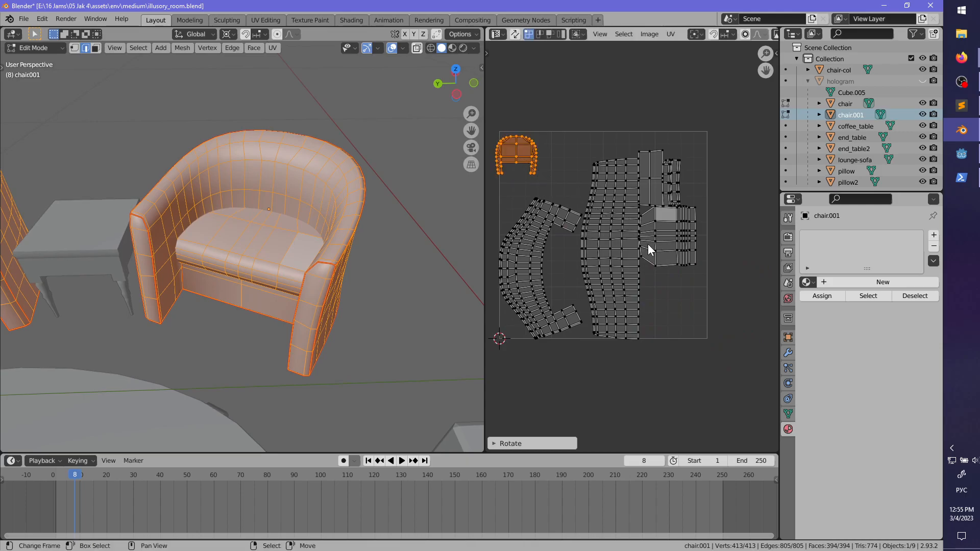
key("g")
left_click(547, 181)
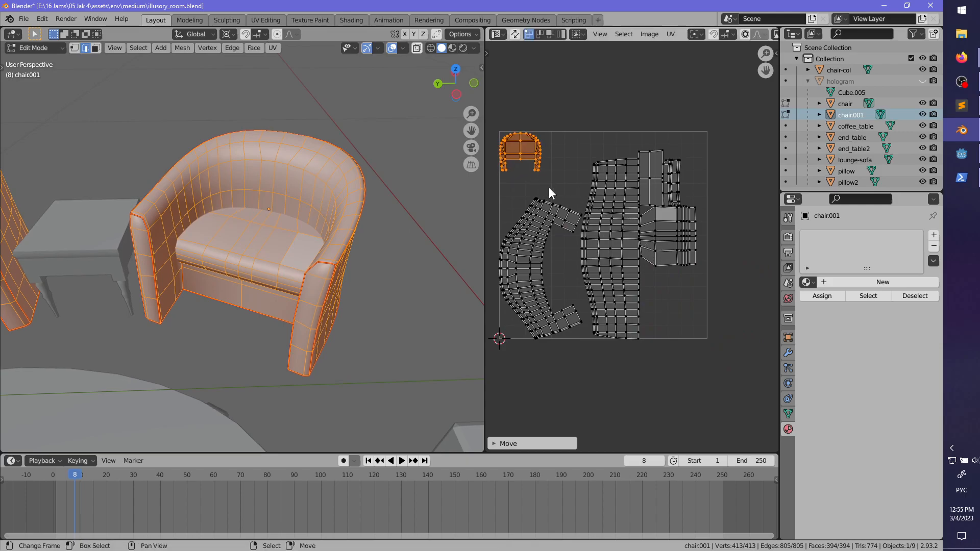
- Select all UV islands except the underside and rotate them by 90 degrees
key("alt+a")
key("l")
key("l")
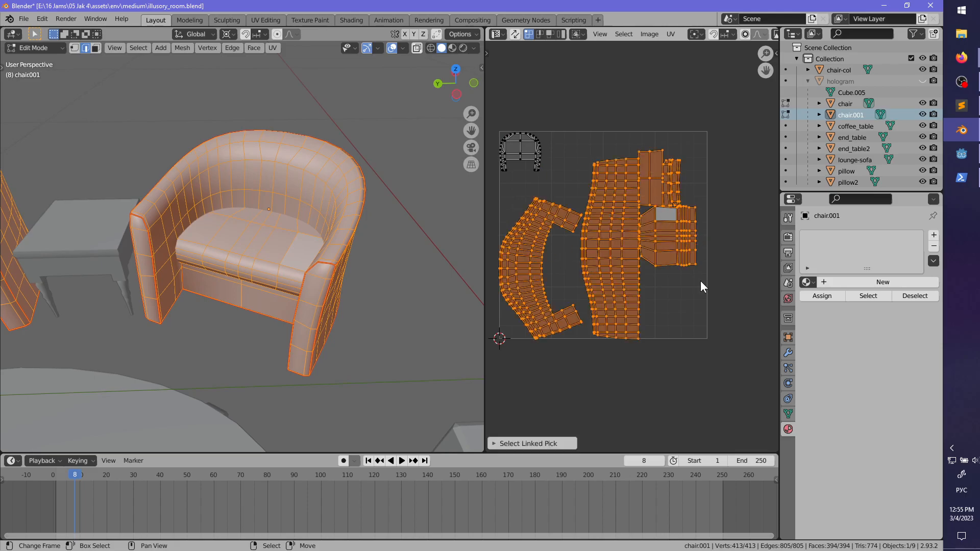
type("r90")
key("Return")
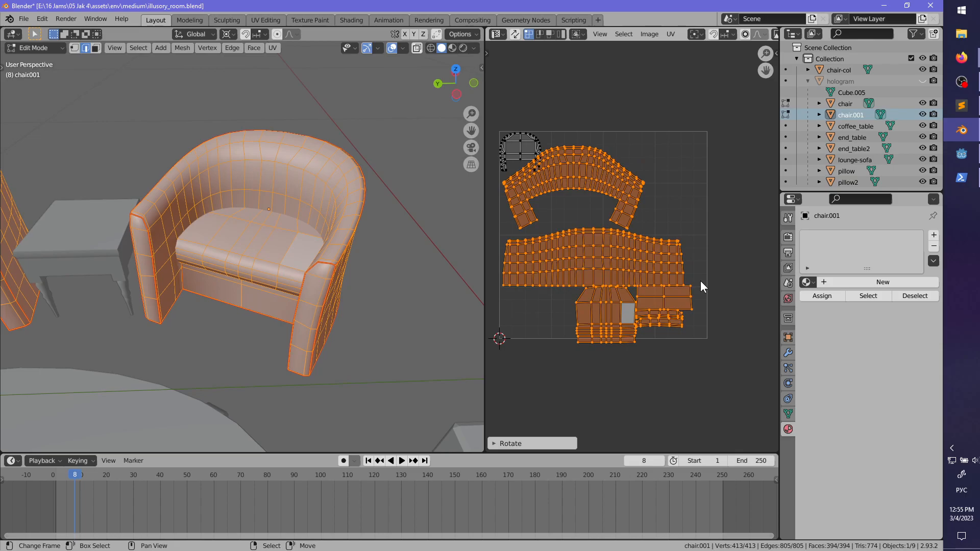
- Enlarge the arched UV island and move it against the upper edge of the UV square
key("alt+a")
scroll(617, 253, "up", 1)
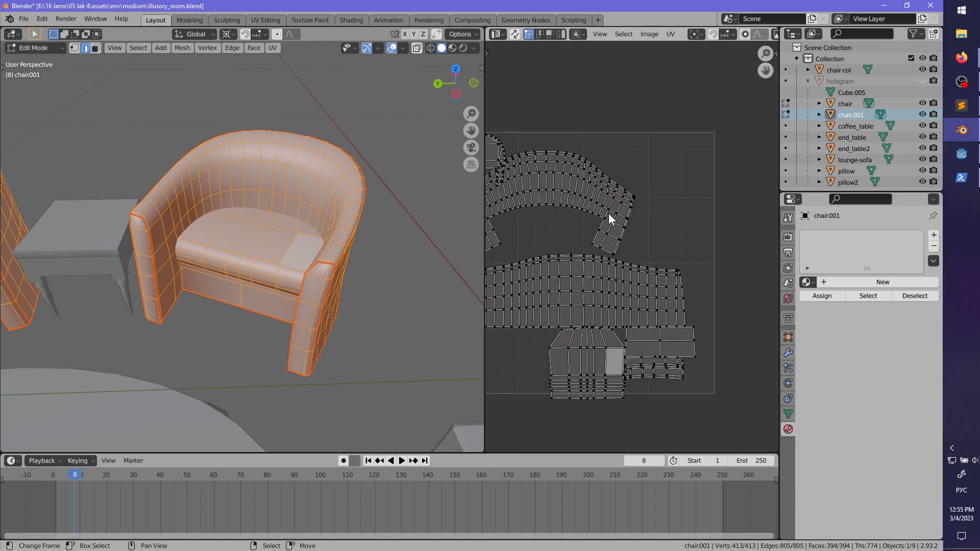
key("ctrl+space")
key("l")
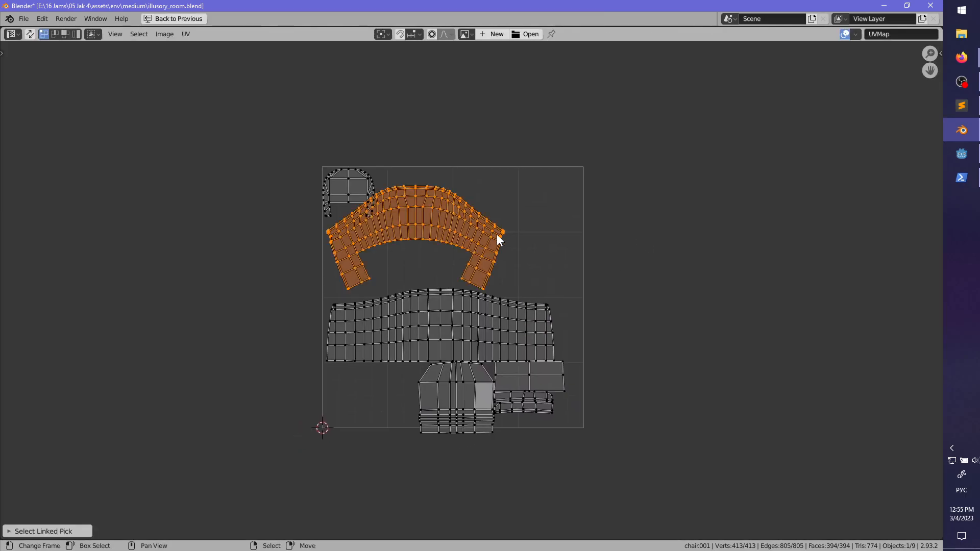
key("s")
left_click(533, 250)
key("g")
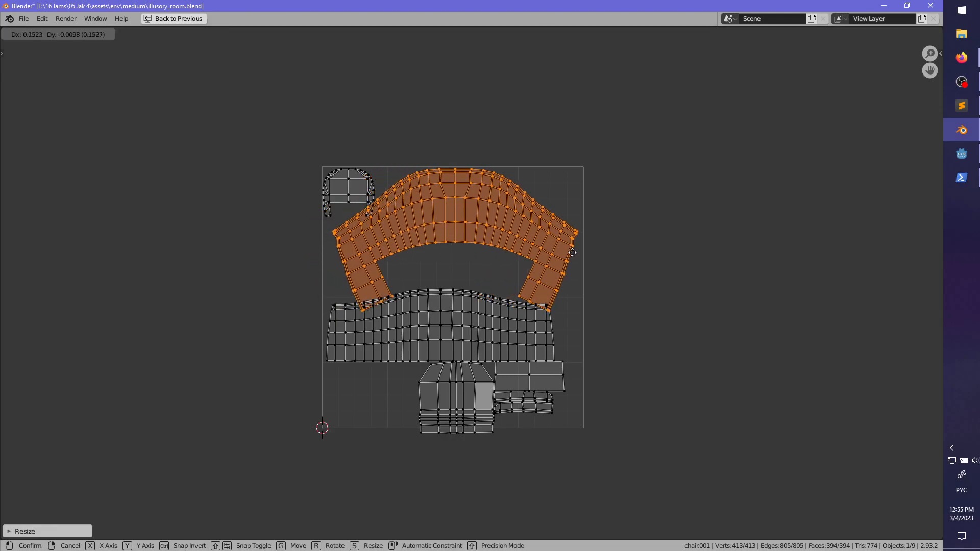
left_click(574, 250)
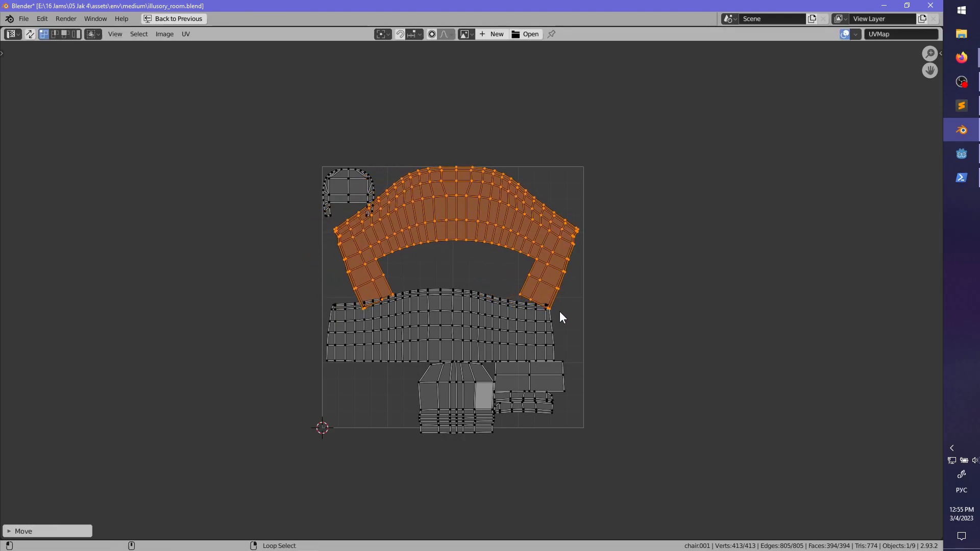
- Enlarge the long strip UV island to nearly the full width of the UV square and place it below the arched island
left_click(559, 311)
key("l")
key("s")
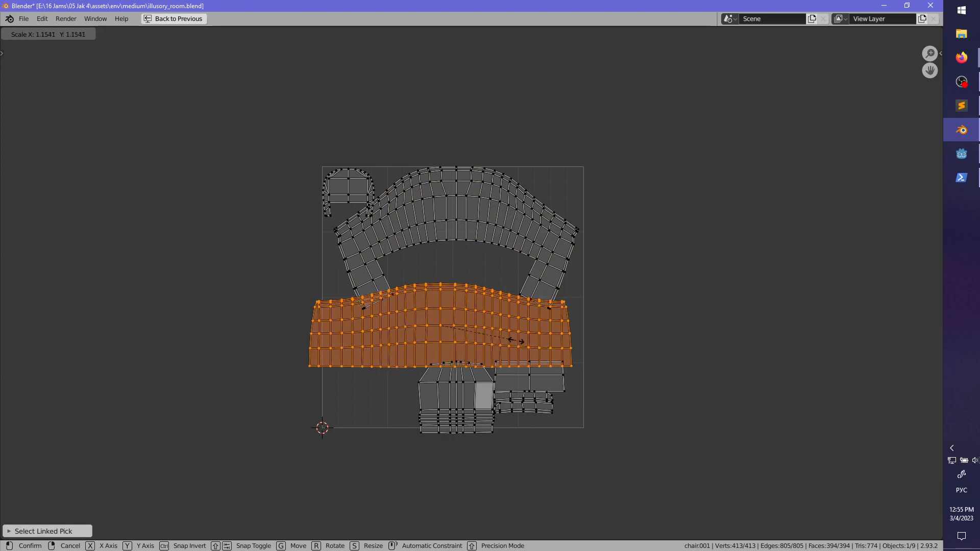
left_click(518, 341)
key("g")
left_click(529, 352)
key("s")
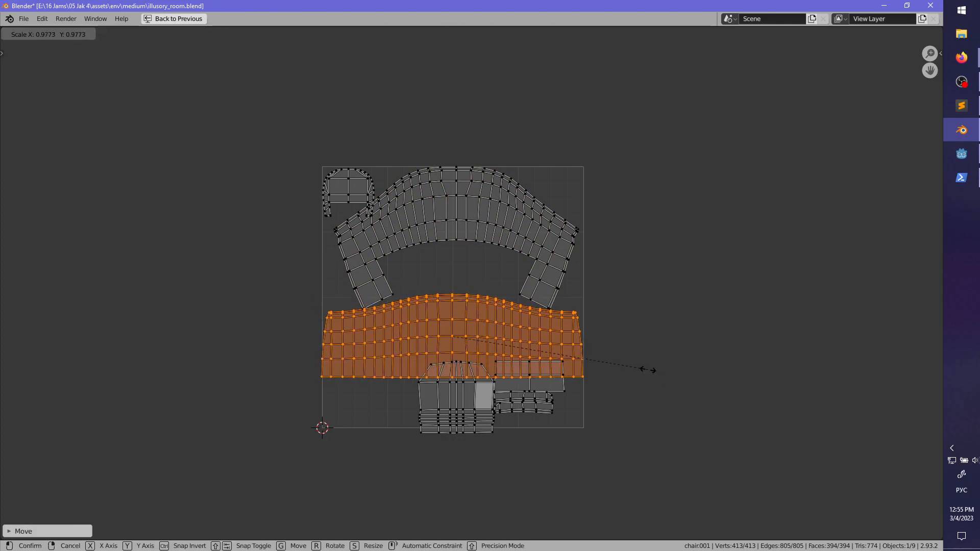
left_click(642, 369)
key("g")
left_click(641, 370)
key("alt+a")
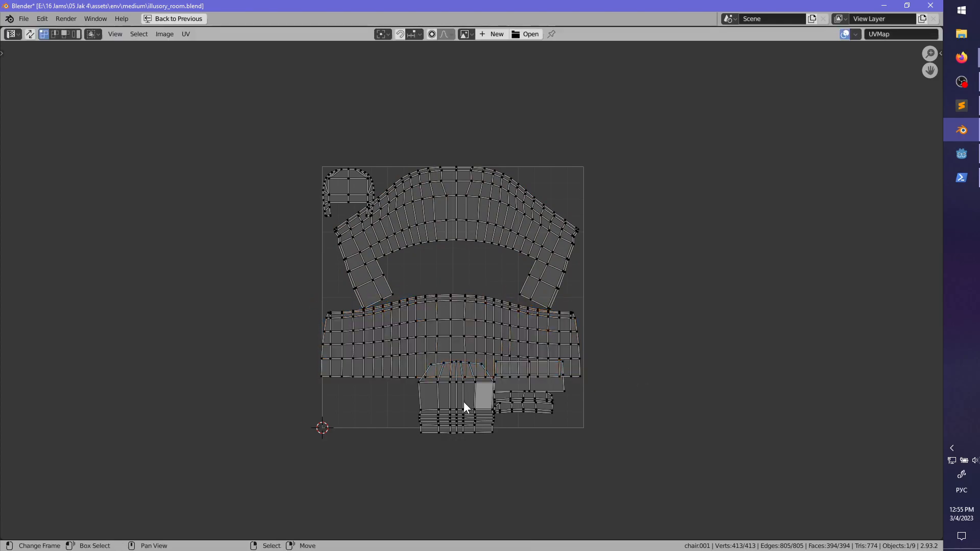
- Enlarge the seat's UV island and rotate it by 180 degrees
key("l")
key("s")
left_click(549, 431)
key("r")
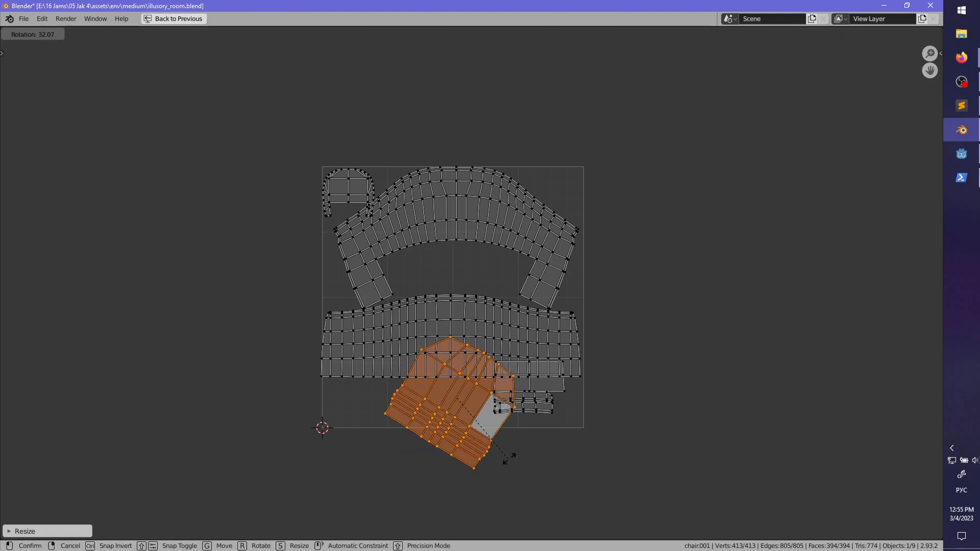
right_click(569, 430)
type("r180")
key("Return")
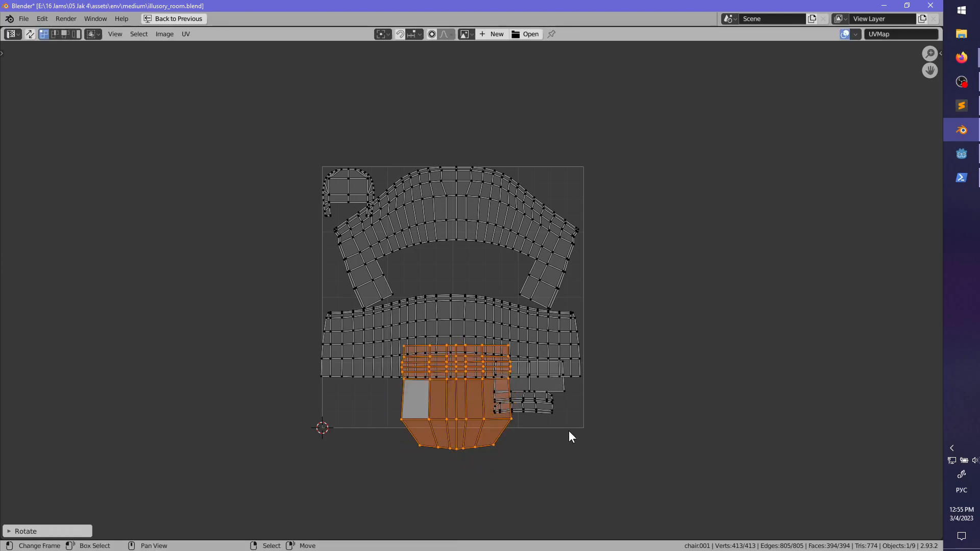
- Rotate the seat's UV island by another 180 degrees and move it into the lower left corner of the UV square
type("r")
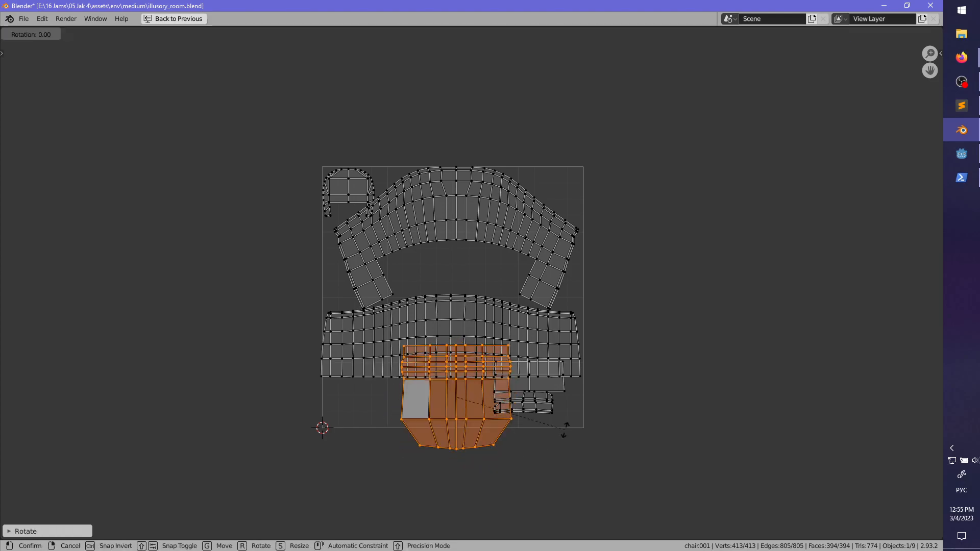
type("180")
key("Return")
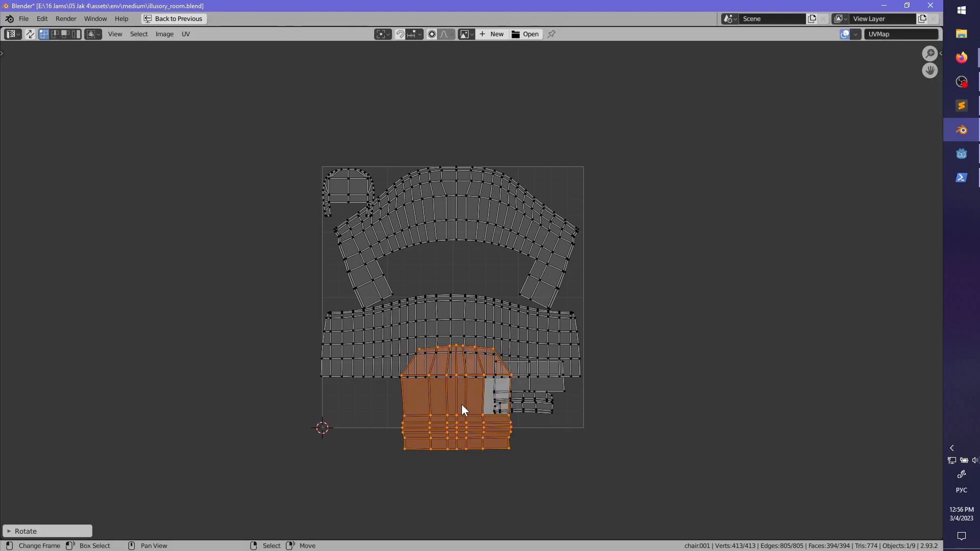
key("g")
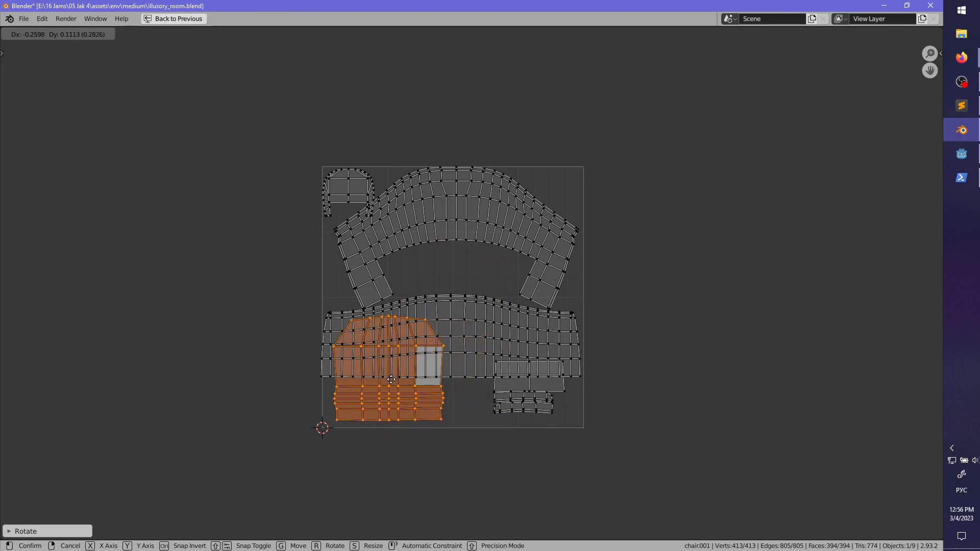
left_click(389, 384)
key("alt+a")
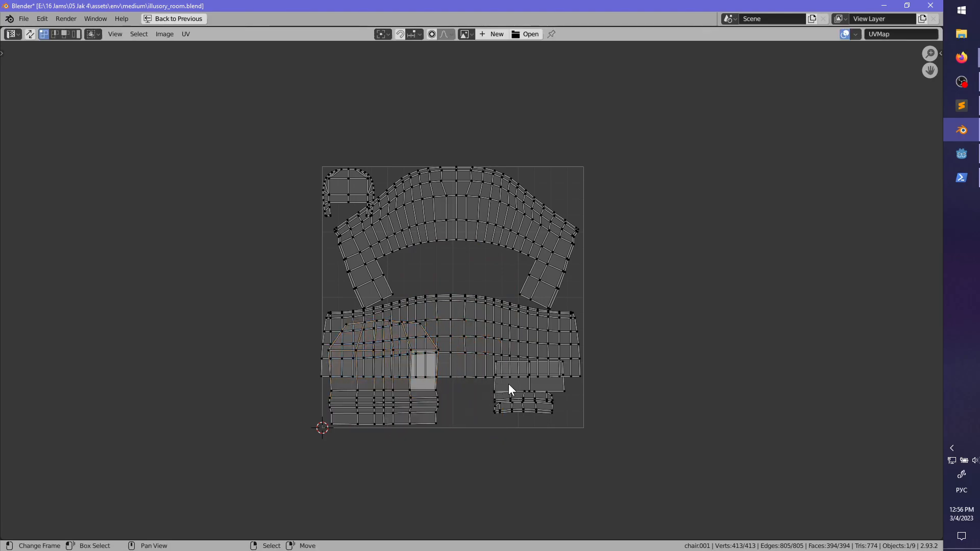
- Move the rectangular panel and narrow strip UV islands into the lower right corner of the UV square and shrink them slightly
key("l")
key("l")
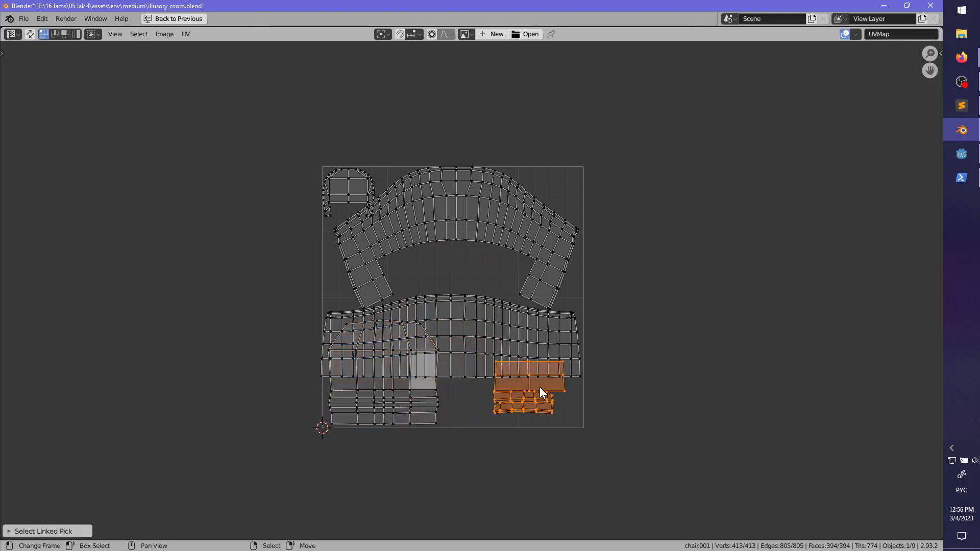
key("g")
left_click(556, 404)
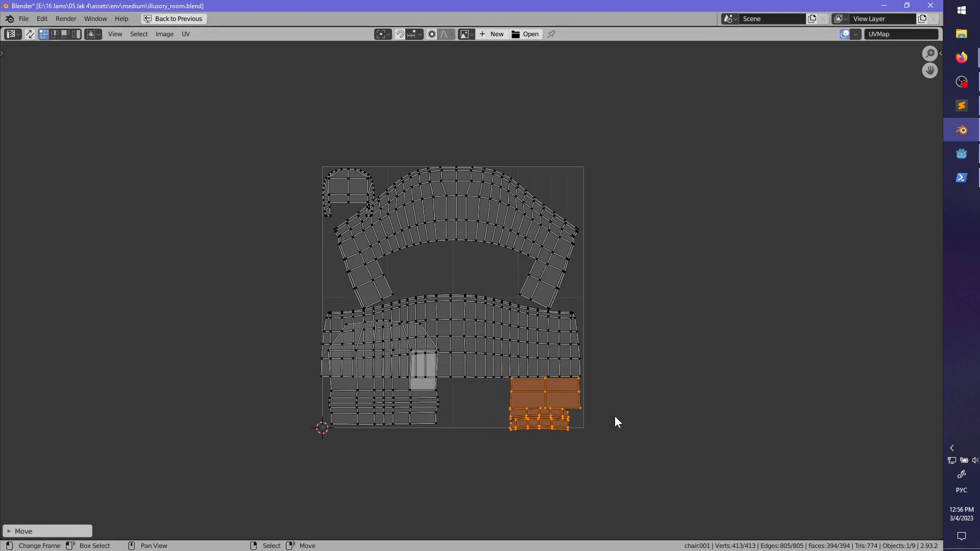
key("s")
left_click(608, 416)
key("alt+a")
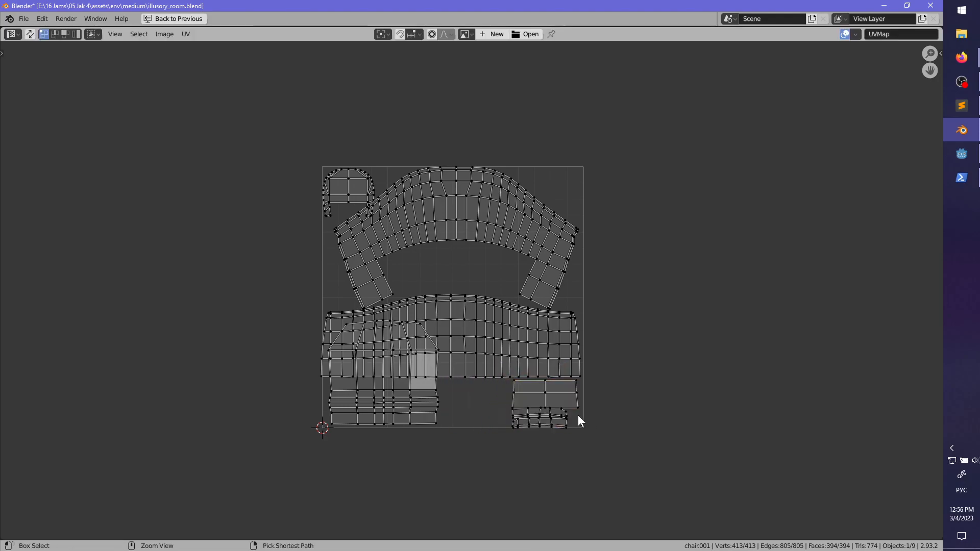
- Undo the last scaling, then enlarge the panel and narrow strip islands and refit them in the lower right corner
key("ctrl+z")
key("ctrl+z")
key("s")
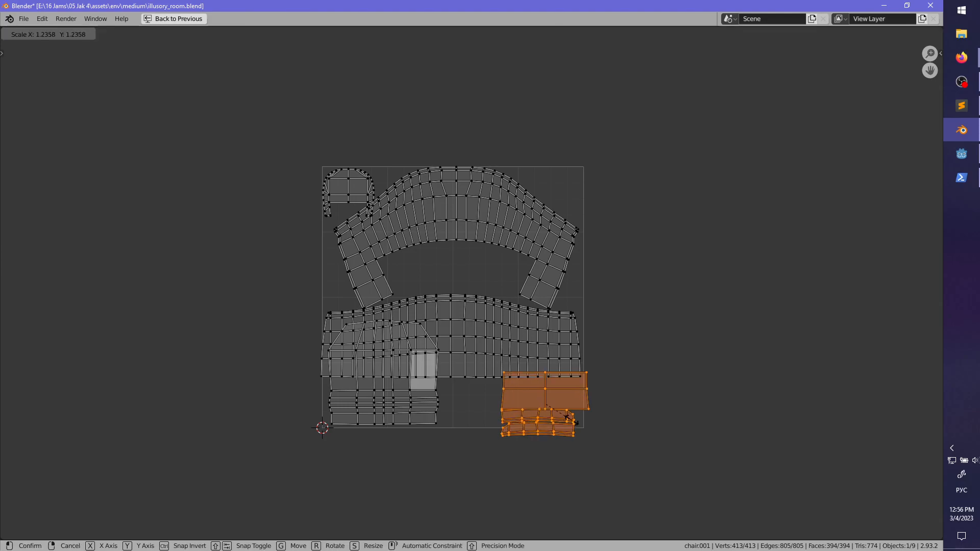
left_click(567, 416)
key("g")
left_click(565, 410)
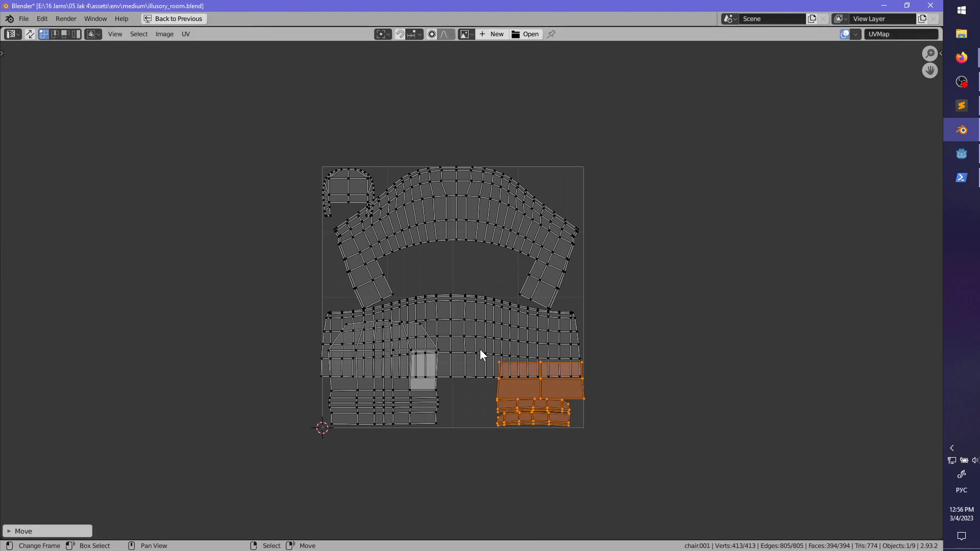
key("alt+a")
- Scale down the arched UV island and move it into the upper right corner, clear of the underside's island
key("l")
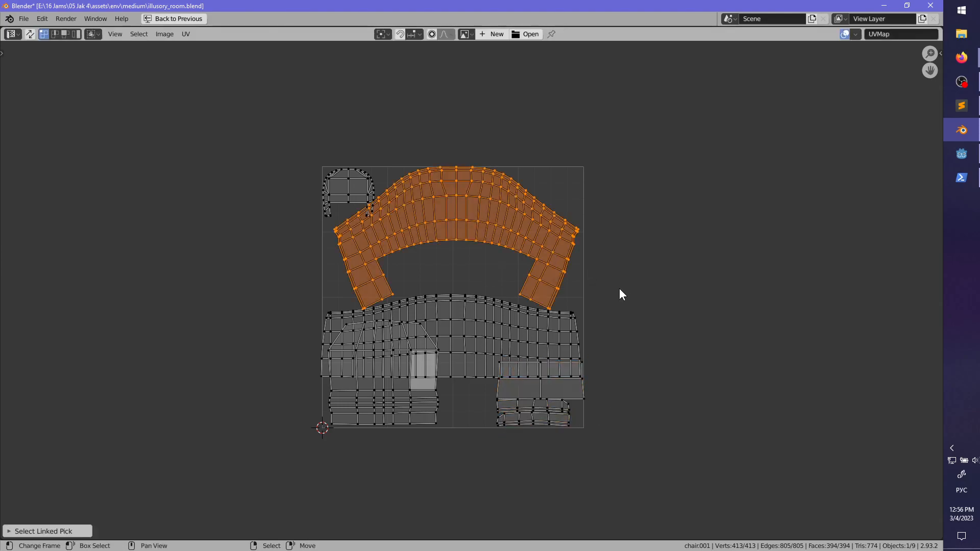
key("s")
left_click(579, 275)
key("g")
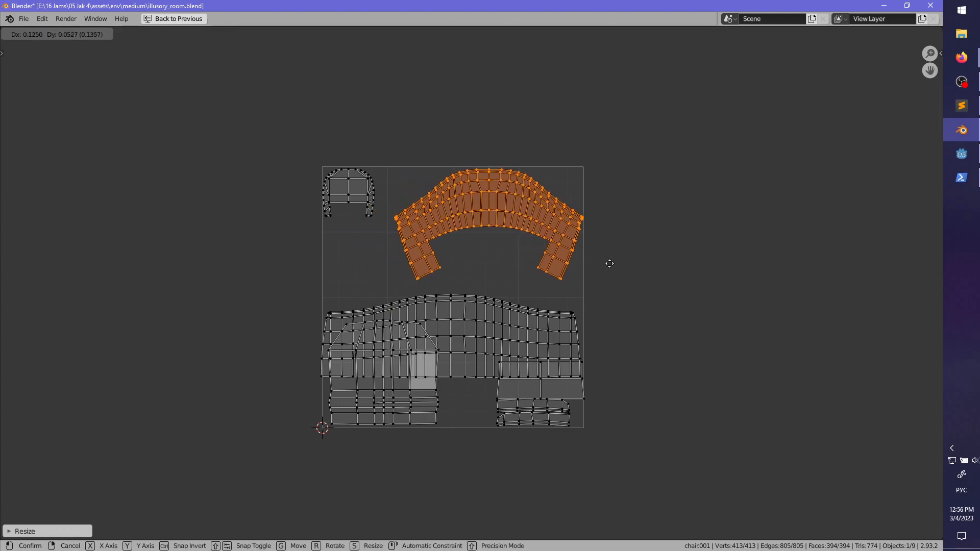
left_click(608, 265)
key("alt+a")
- Move the seat's UV island into the gap between the underside's island and the long strip
key("l")
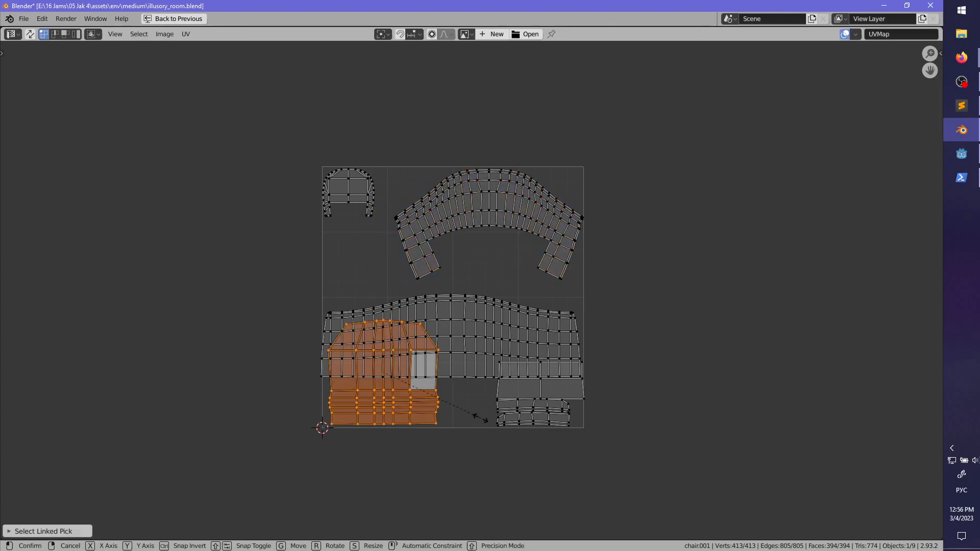
key("g")
left_click(443, 303)
- Unwrap the whole armchair mesh again and show its UV layout in a maximized editor
key("ctrl+space")
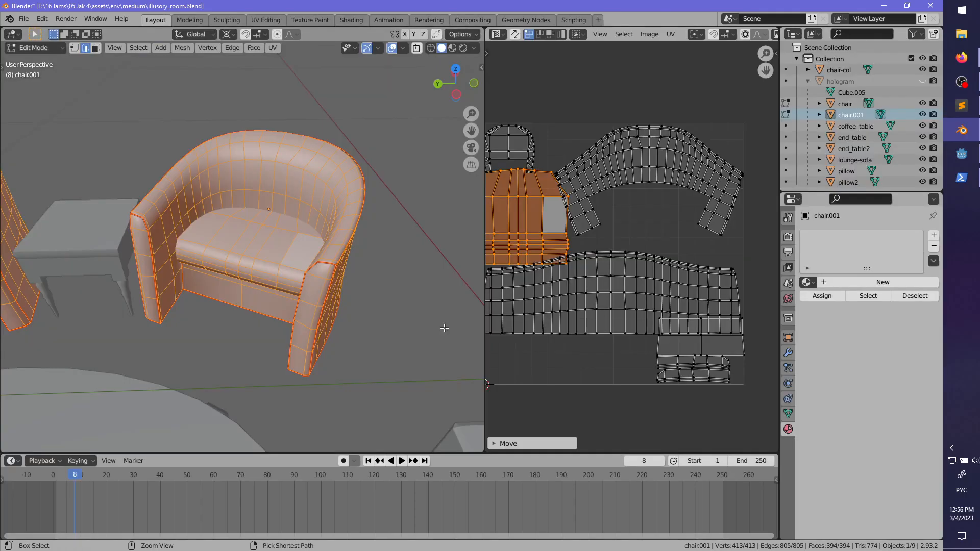
key("u")
left_click(241, 325)
key("ctrl+space")
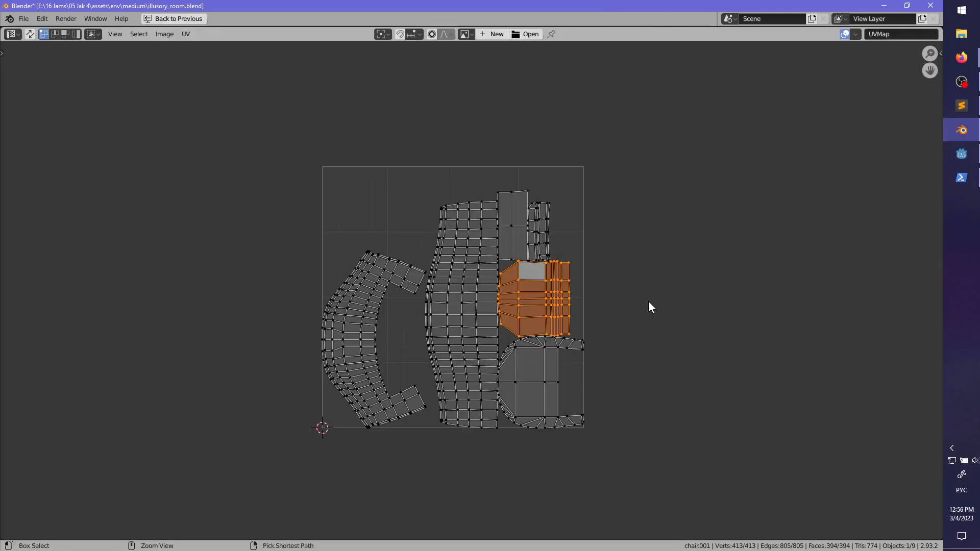
- Scale down the underside's UV island and move it into the upper right corner of the UV square
key("alt+a")
key("l")
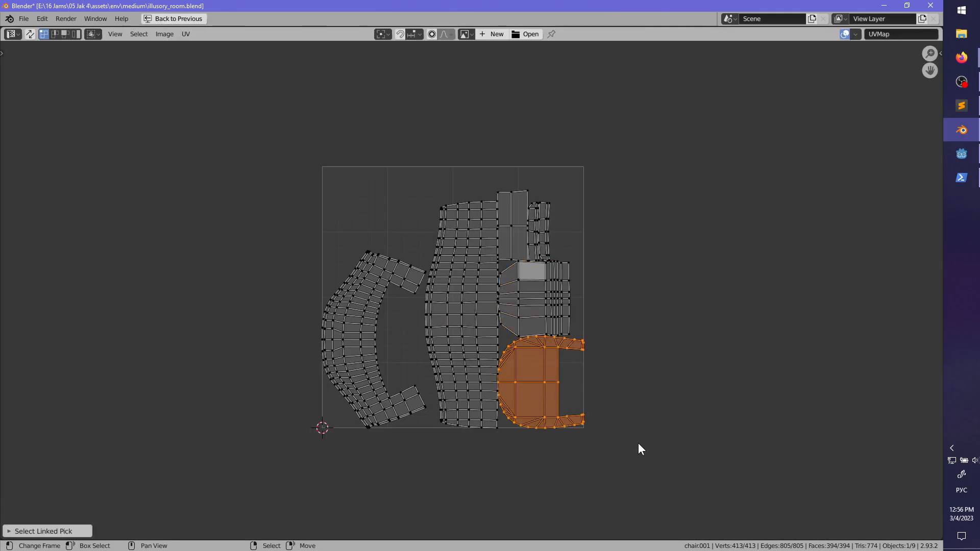
key("s")
left_click(581, 432)
key("g")
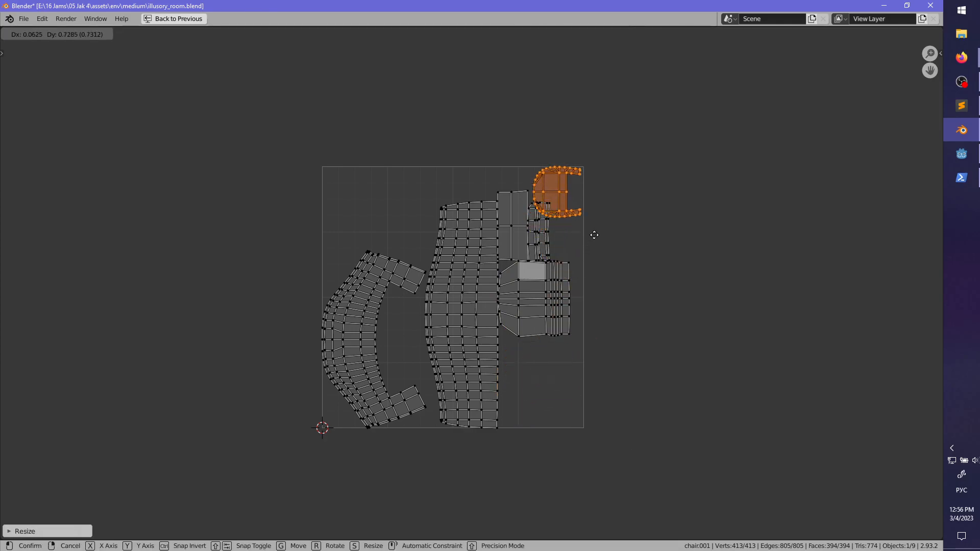
left_click(600, 242)
- Rotate all of the armchair's UV islands together by 90 degrees
type("a")
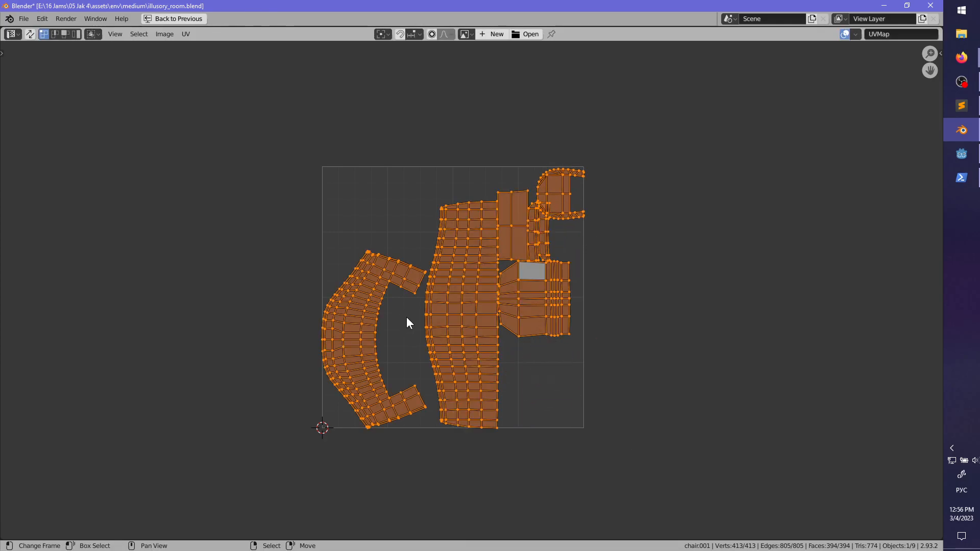
type("r90")
key("Return")
key("alt+a")
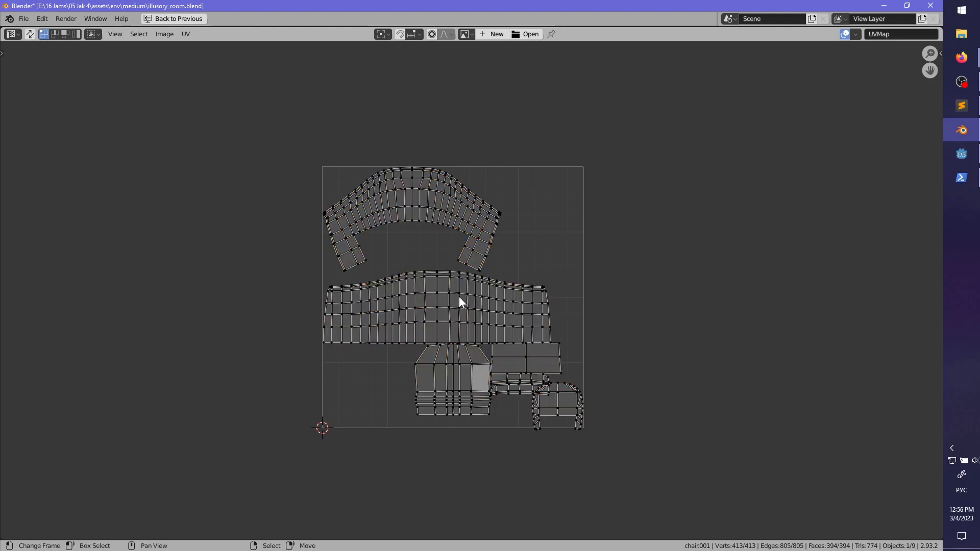
- Move the seat's UV island into the free space to the right of the arched island
scroll(460, 297, "up", 1)
key("l")
key("g")
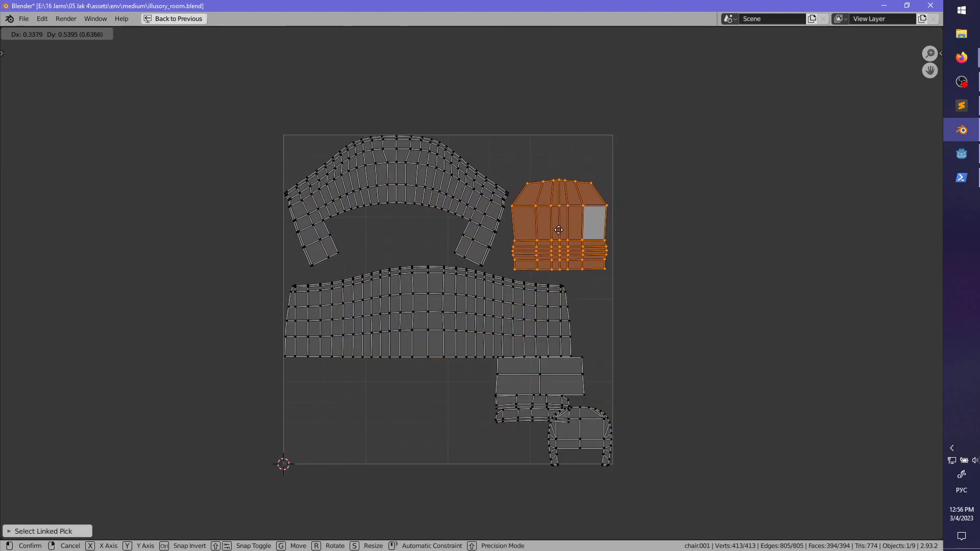
left_click(560, 234)
middle_click_drag(608, 322, 608, 296)
key("alt+a")
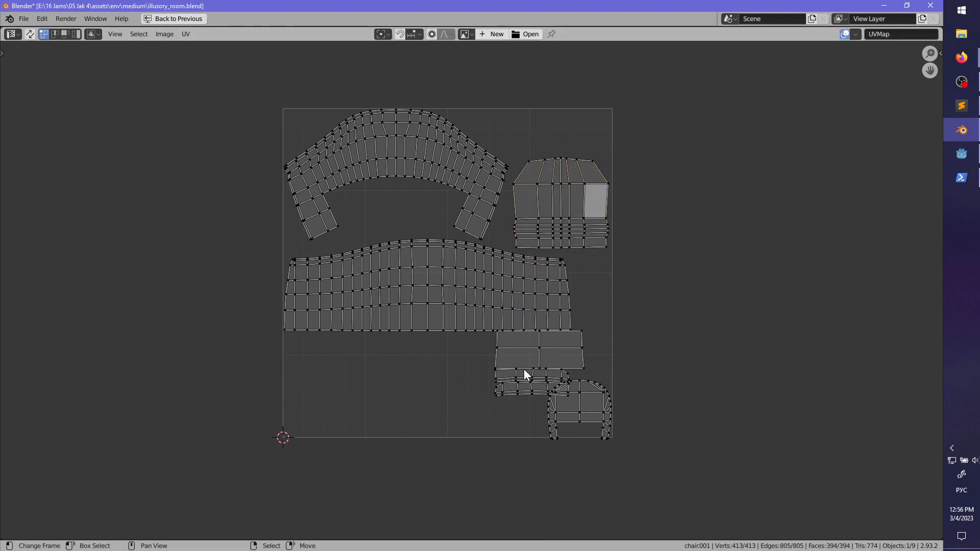
- Move the rectangular panel's UV island below the left end of the long strip
key("l")
key("g")
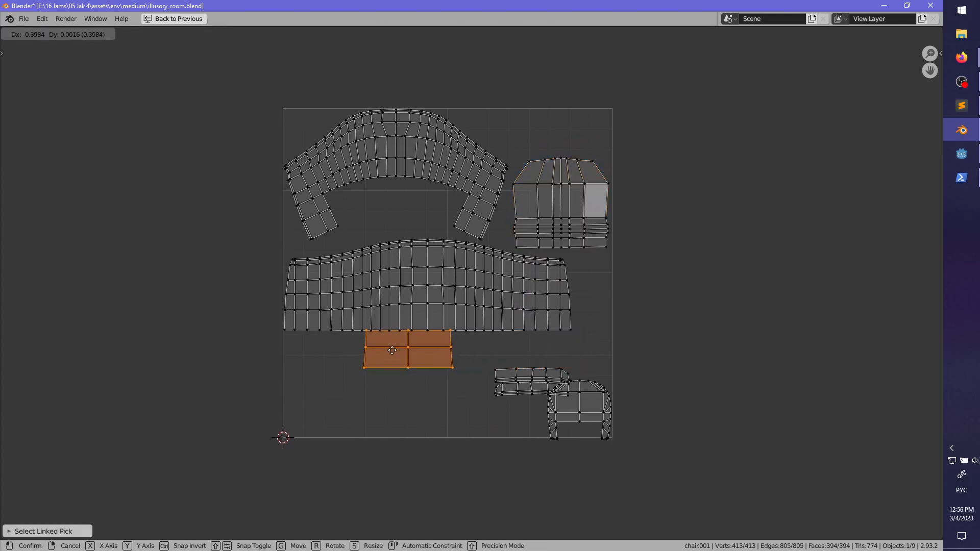
left_click(323, 356)
key("alt+a")
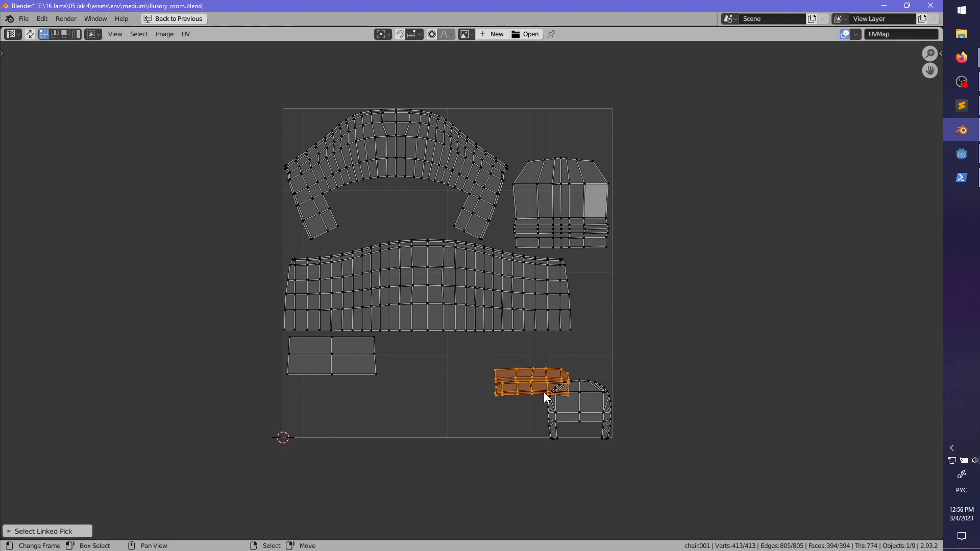
- Move the narrow strip UV islands into the hollow beneath the arched island
key("g")
left_click(403, 211)
key("alt+a")
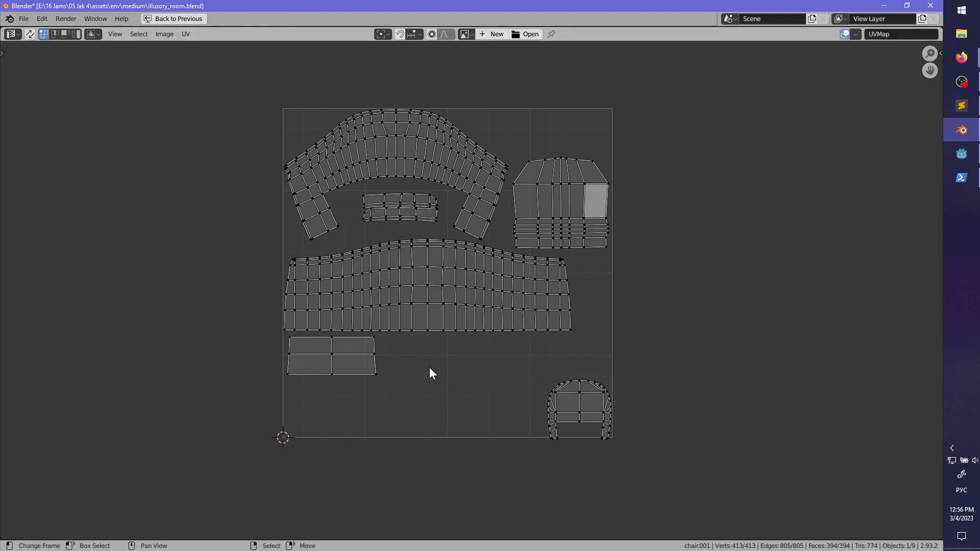
- Scale up all the armchair's UV islands except the small horseshoe-shaped one, and shift them down toward the UV square's lower edge
middle_click_drag(493, 363, 477, 373)
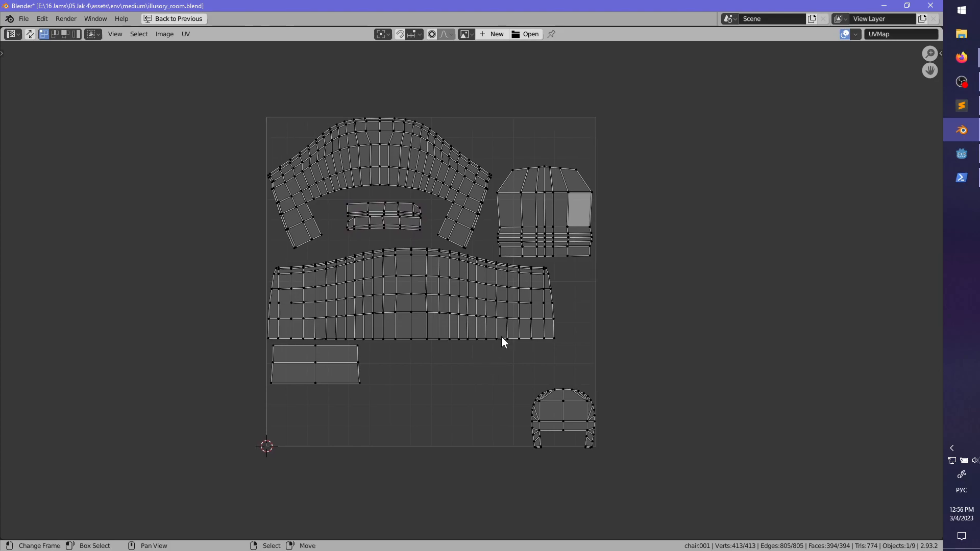
key("a")
key("s")
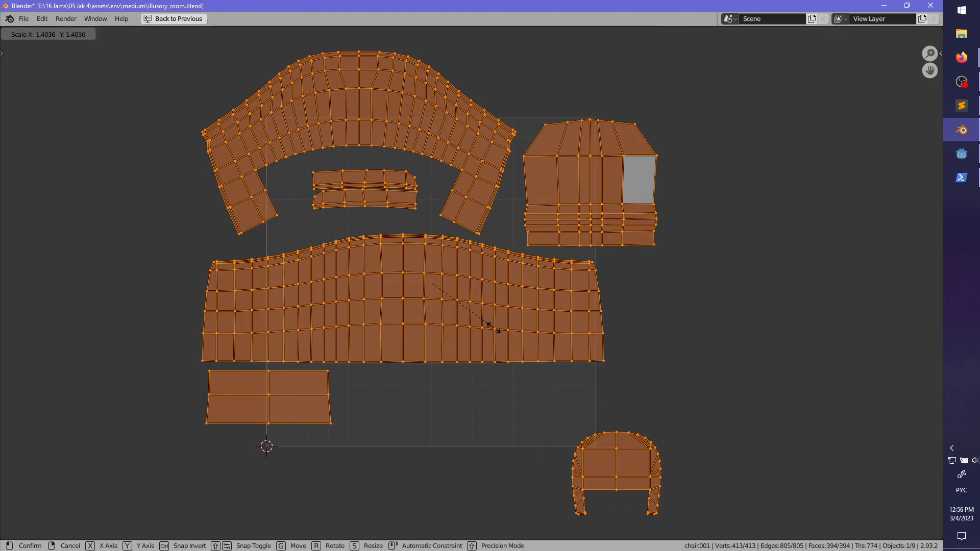
key("Escape")
key("shift+l")
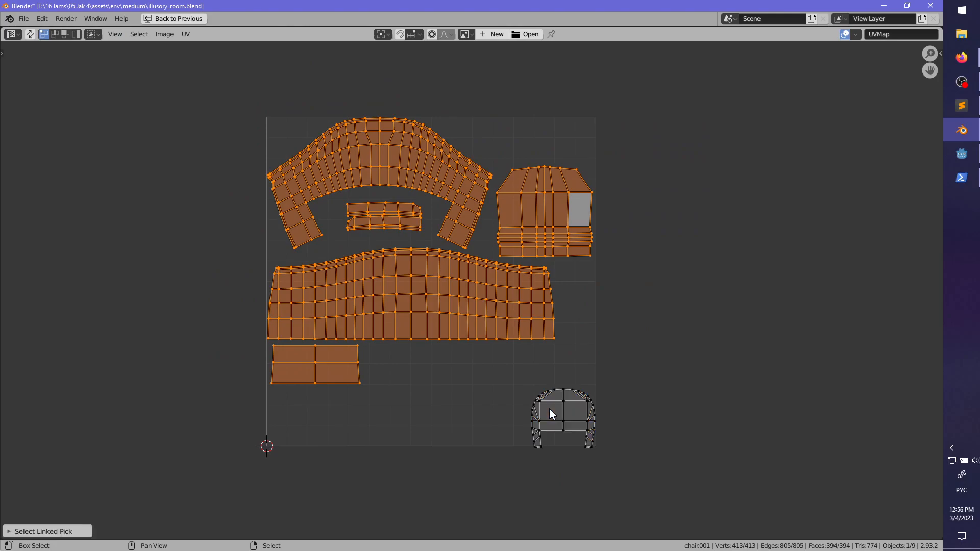
key("s")
left_click(441, 319)
key("g")
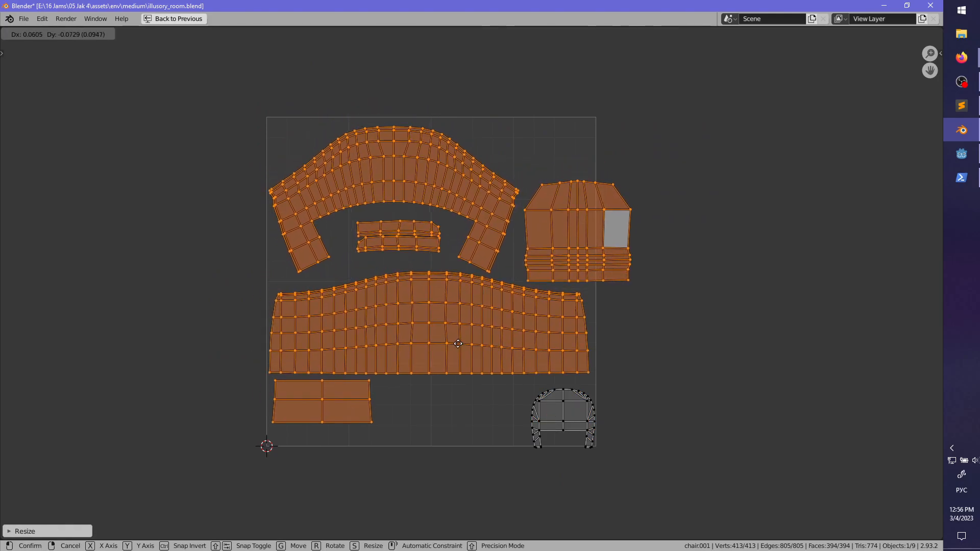
left_click(459, 345)
- Fine-tune the enlarged islands' scale and position so the long strip spans nearly the full width of the UV square
key("s")
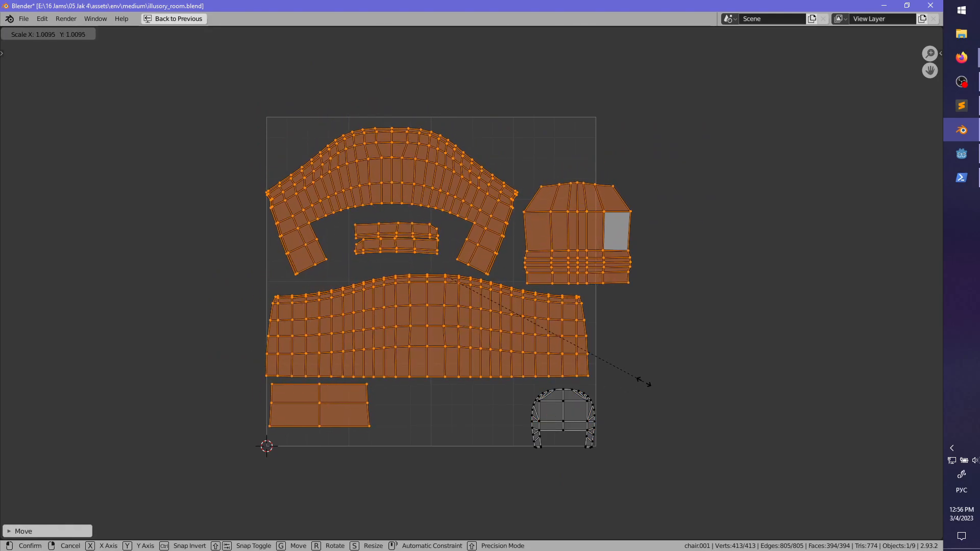
left_click(651, 386)
key("g")
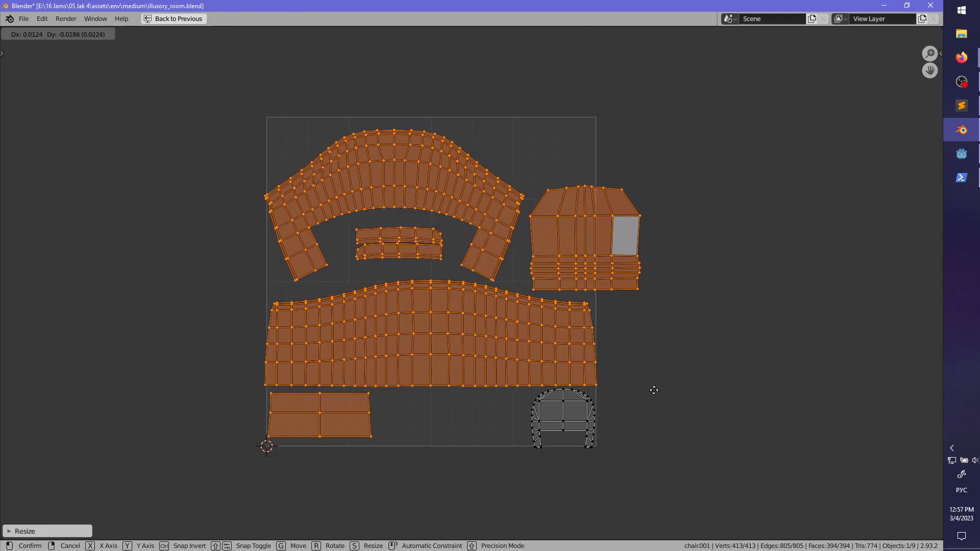
left_click(652, 393)
key("s")
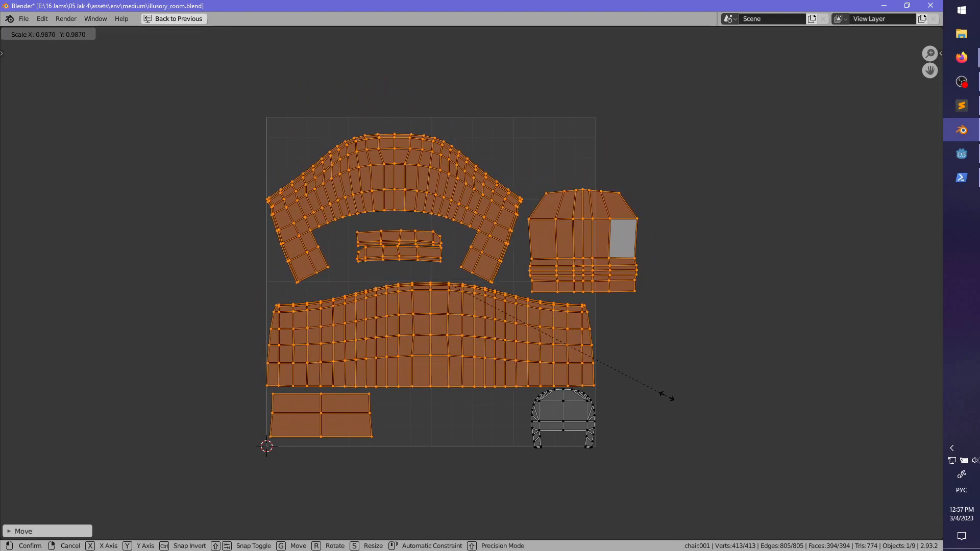
left_click(663, 400)
key("g")
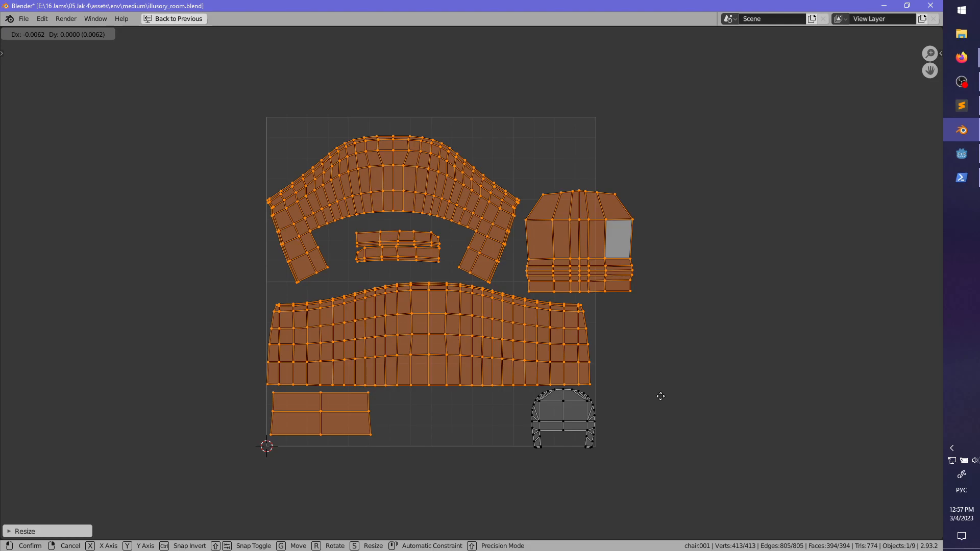
left_click(660, 396)
key("alt+a")
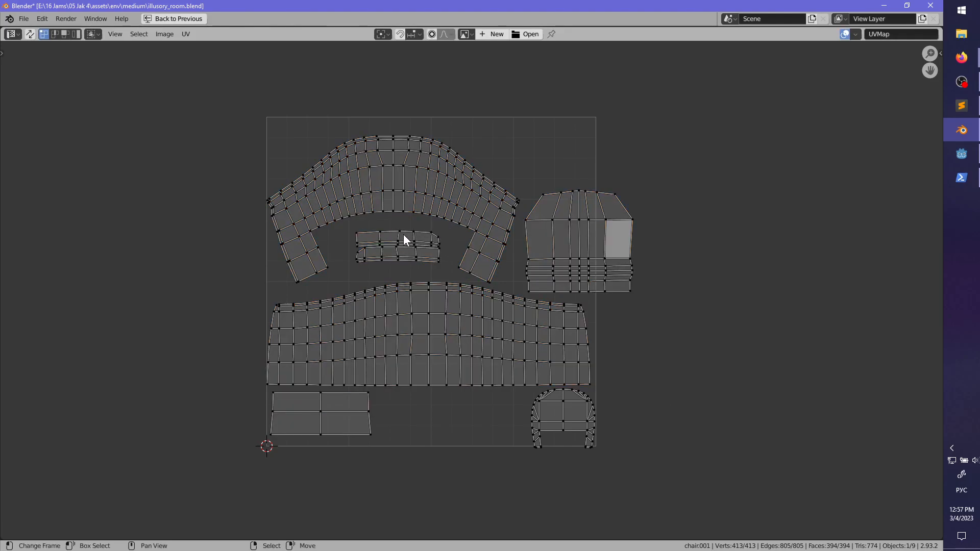
type("lr90")
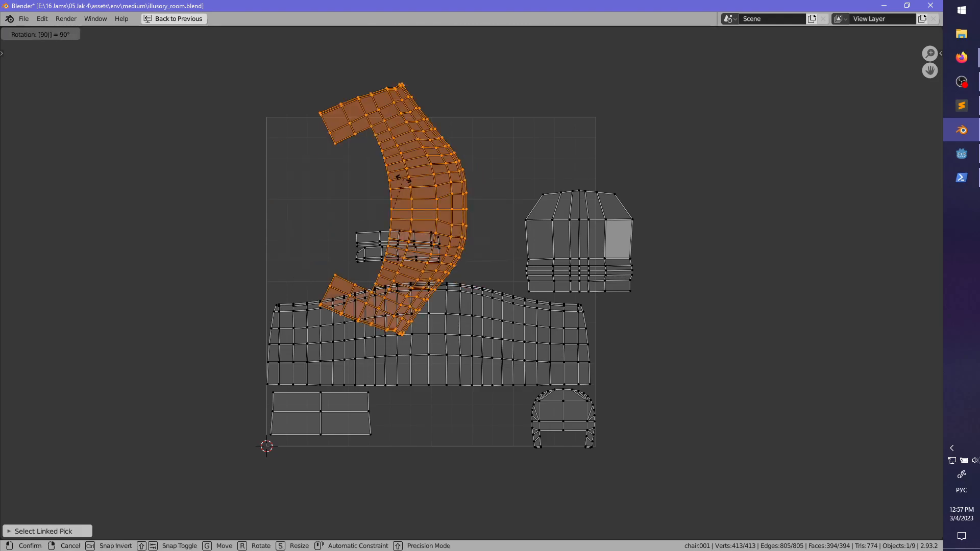
key("minus")
key("Return")
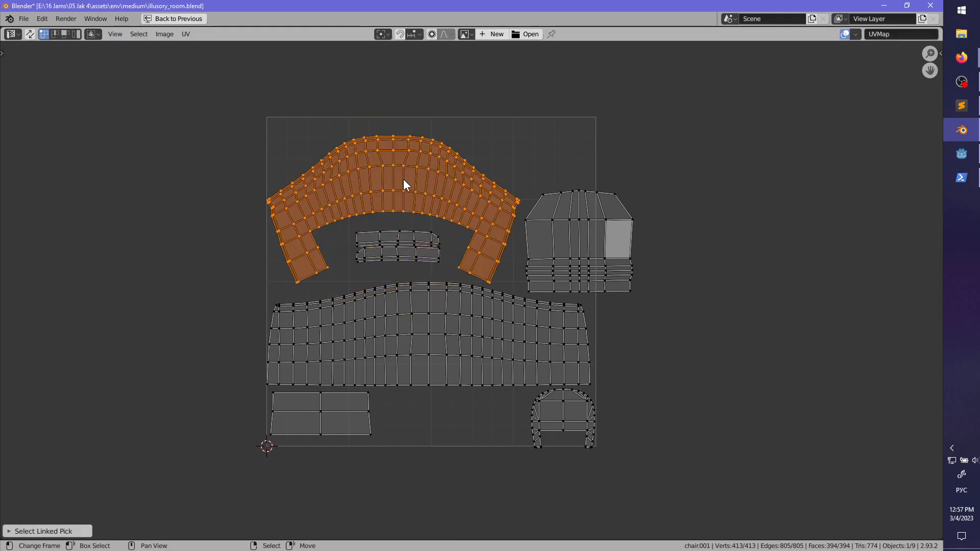
key("alt+a")
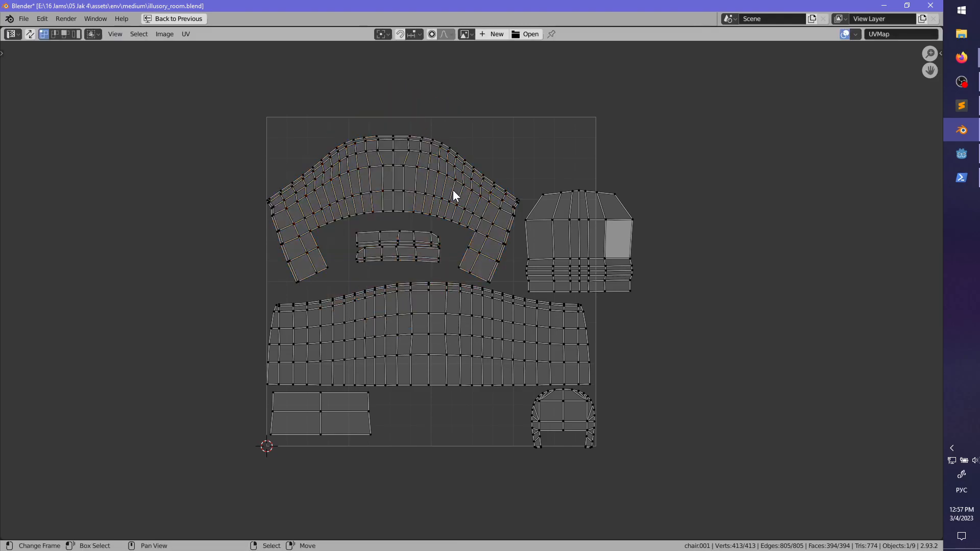
- Move the arched UV island up near the UV square's upper edge, and bring the seat's island inside the square's right edge
key("l")
key("g")
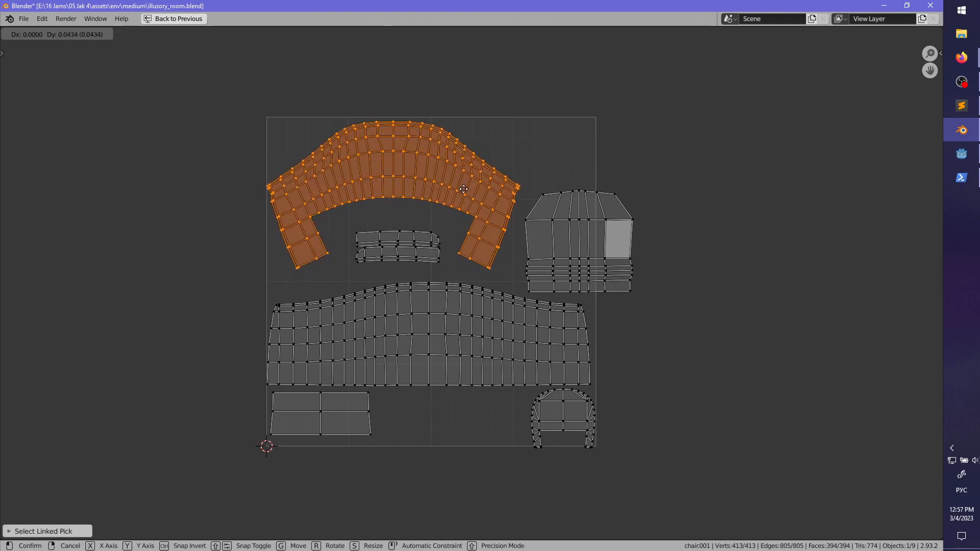
left_click(463, 189)
key("alt+a")
key("l")
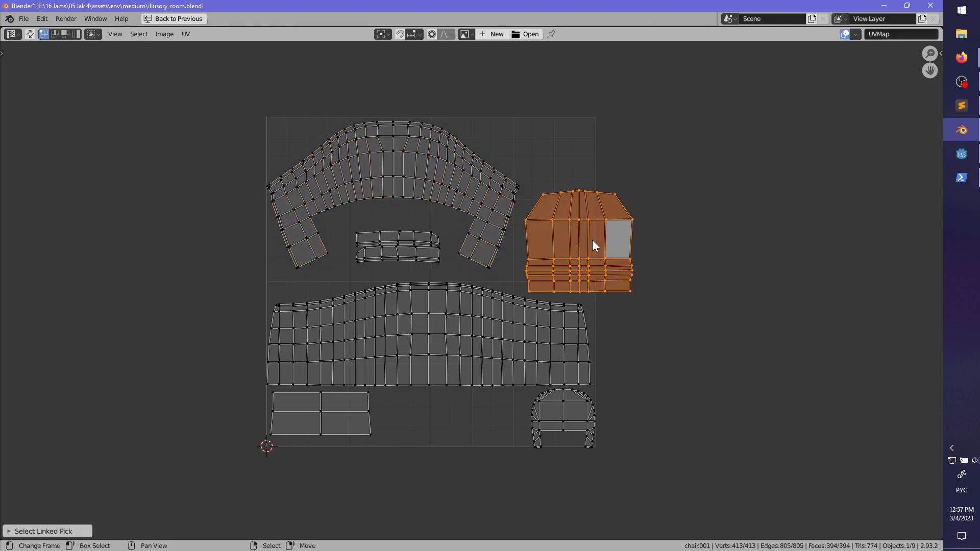
key("g")
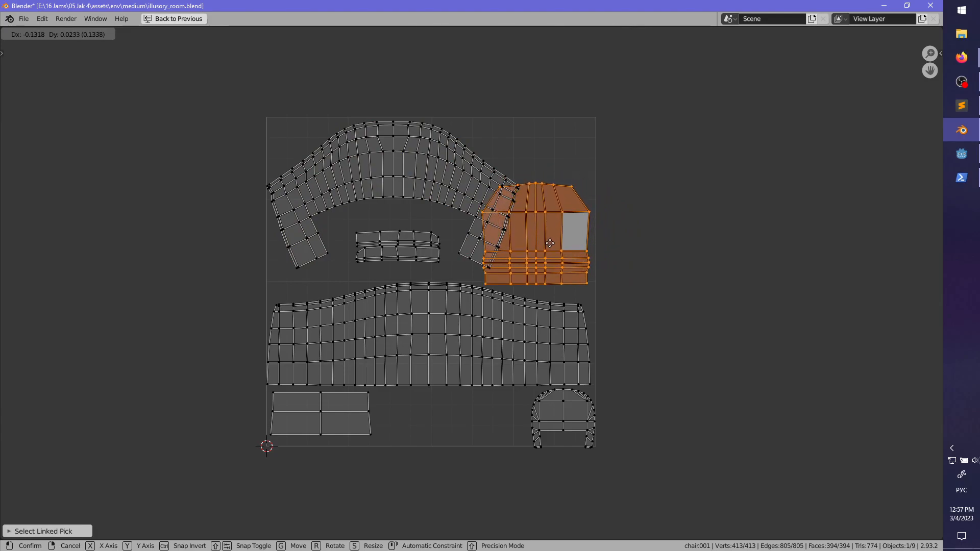
left_click(531, 249)
- Move the narrow strip UV islands into the gap between the rectangular panel and the horseshoe-shaped island
key("alt+a")
key("l")
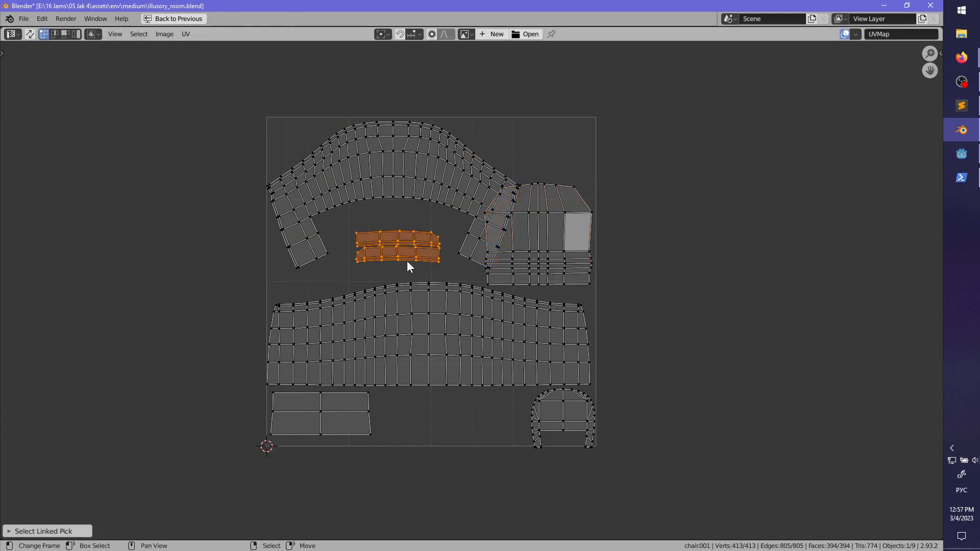
key("g")
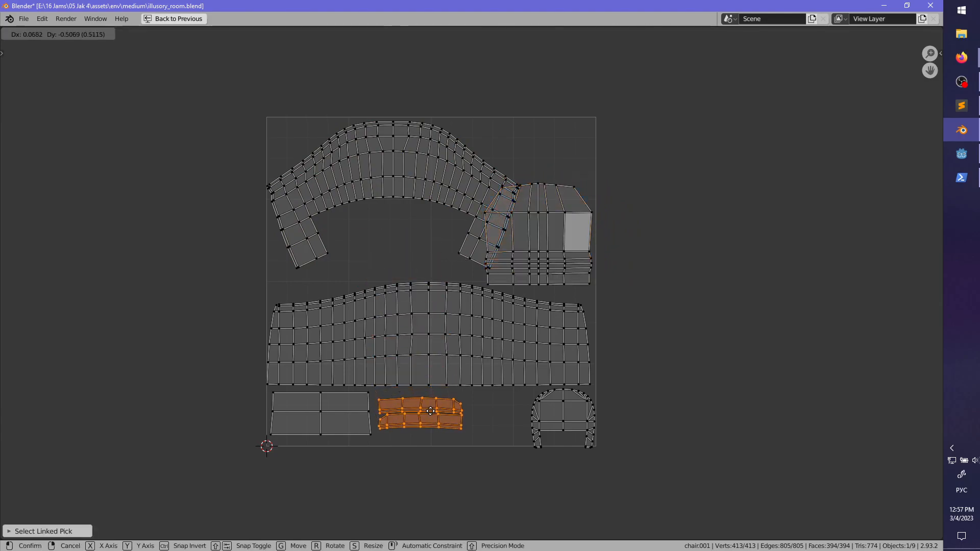
left_click(434, 420)
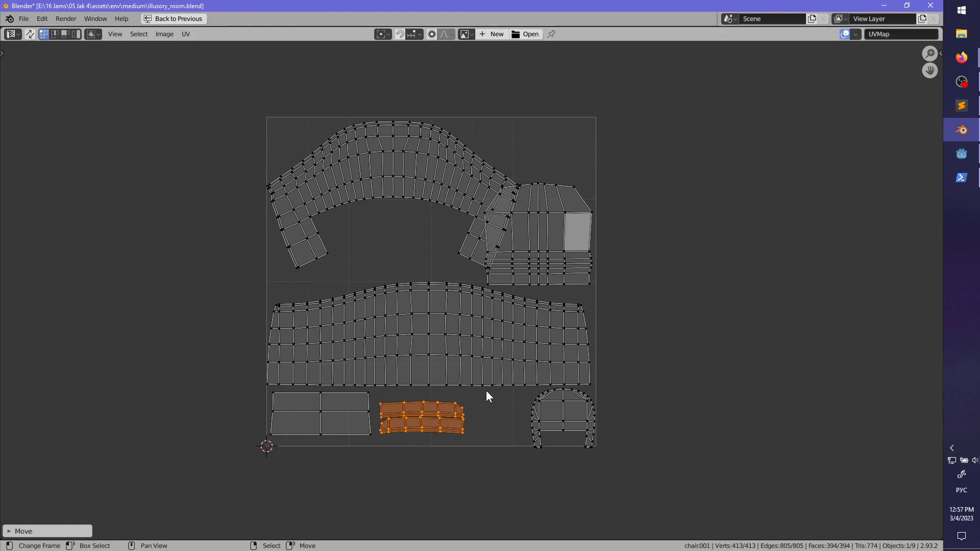
key("g")
left_click(464, 406)
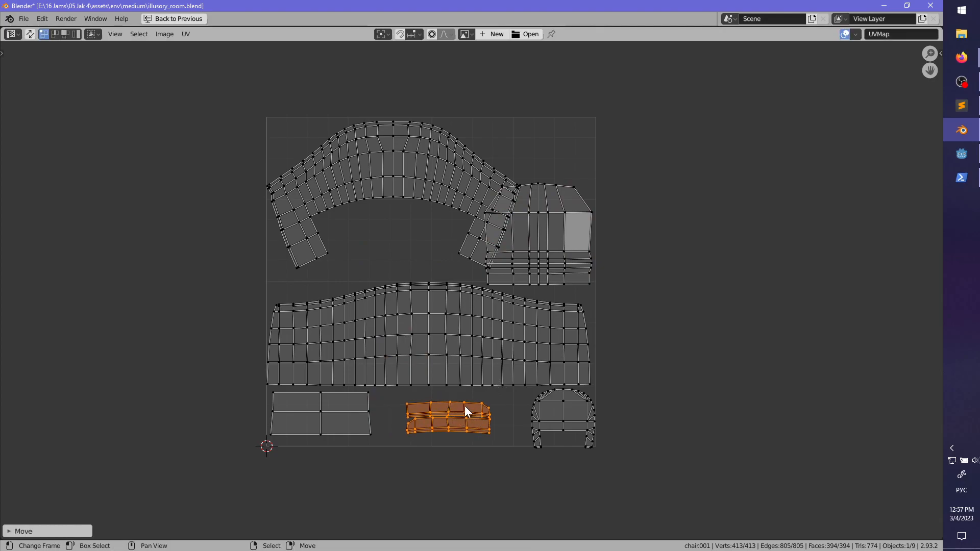
key("alt+a")
key("alt+Tab")
key("alt+Tab")
key("alt+Tab")
key("alt+Tab")
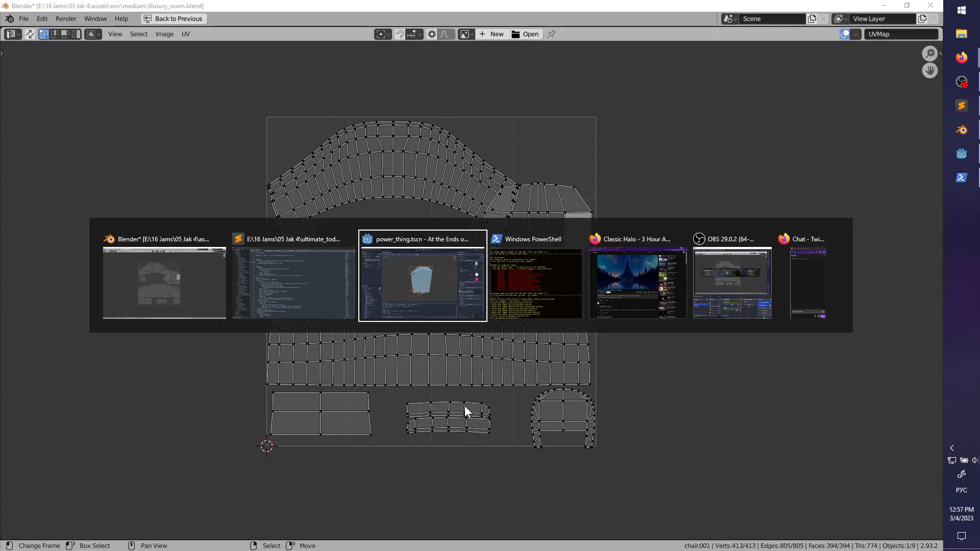
key("alt+shift+Tab")
key("alt+shift+Tab")
- Restore the maximized UV editor to the normal layout and frame the armchair alongside its complete UV layout
key("ctrl+space")
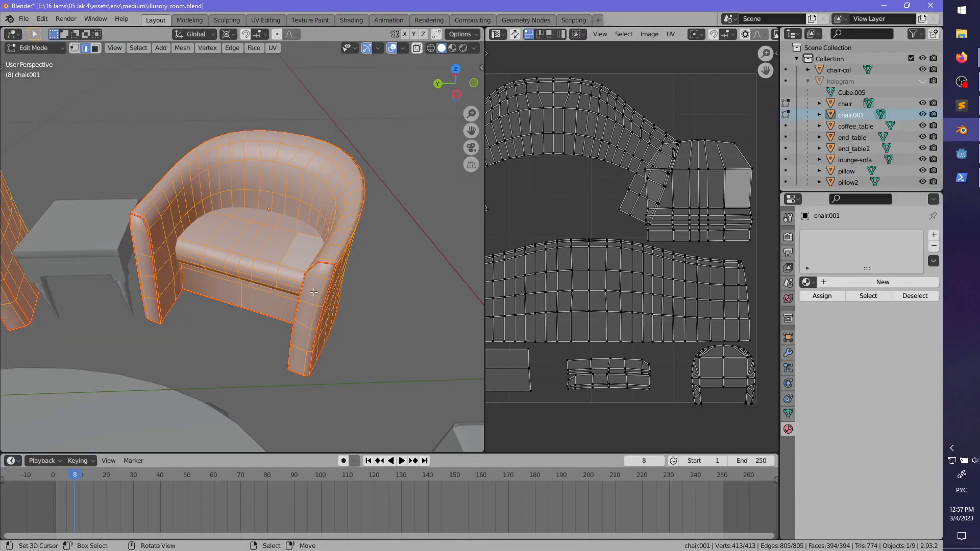
middle_click_drag(454, 379, 345, 326)
scroll(600, 278, "down", 2)
middle_click_drag(601, 278, 623, 320)
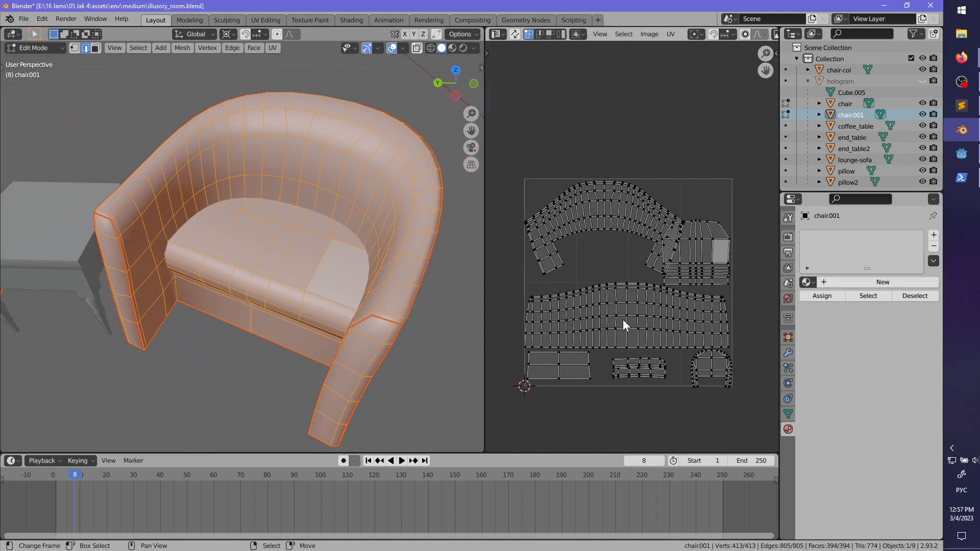
scroll(615, 318, "up", 1)
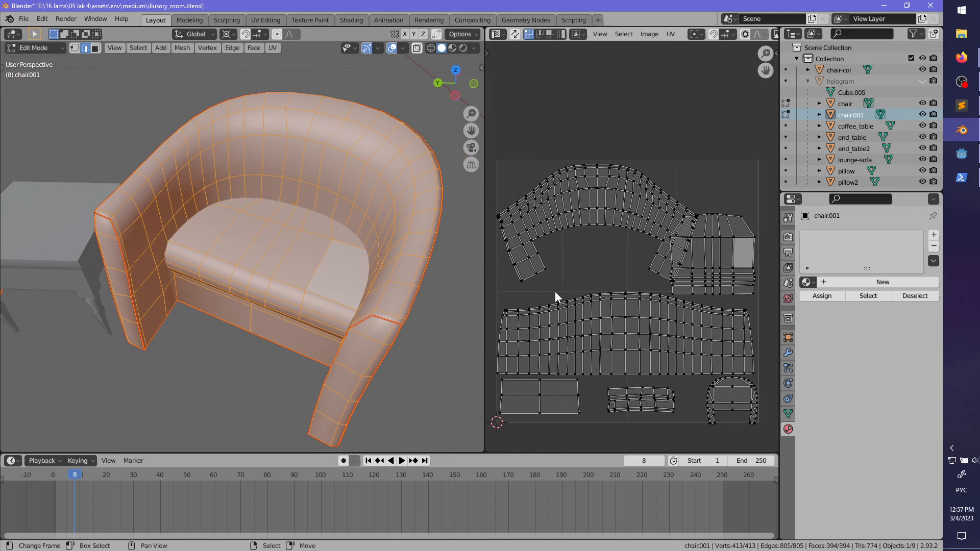
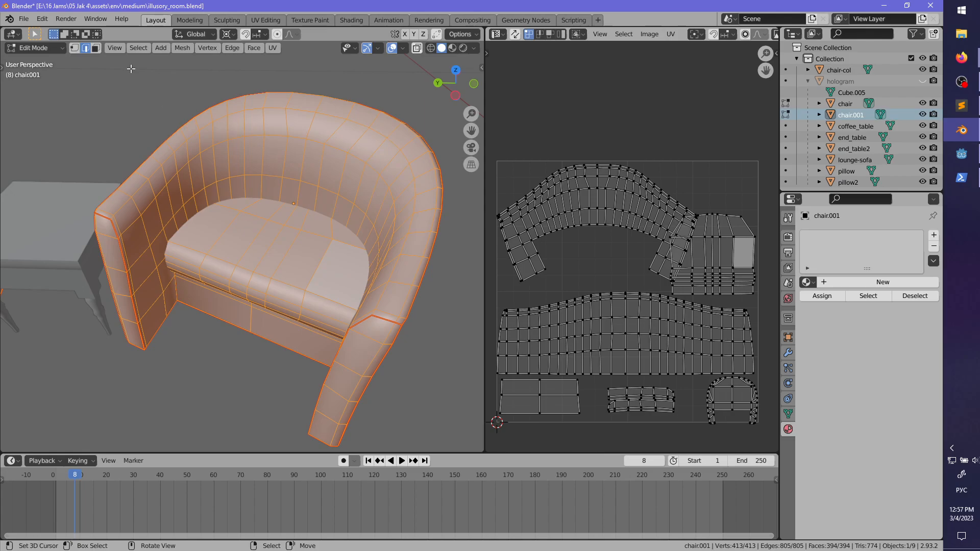
- Mark seams along two full edge loops running over both sides of the armchair's backrest
left_click(225, 174, "alt")
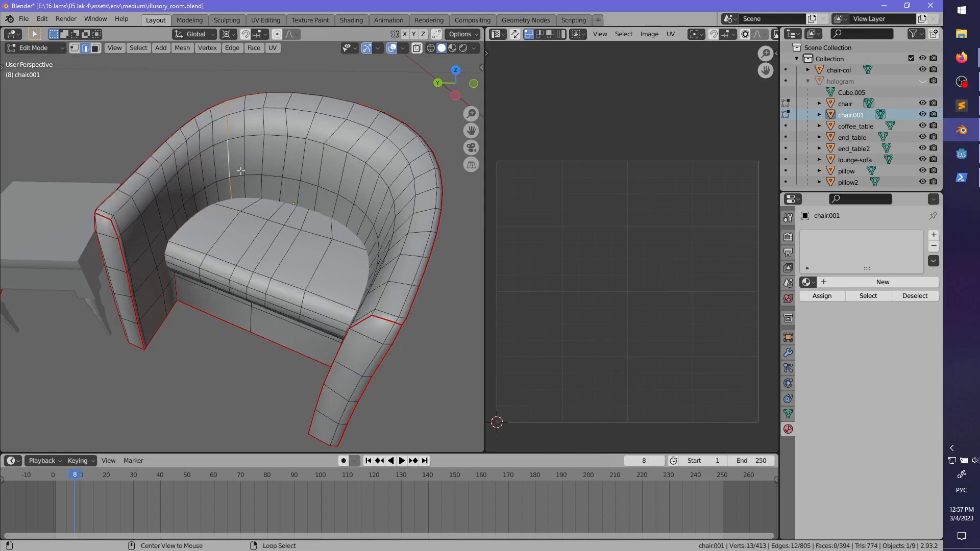
middle_click_drag(240, 171, 286, 177)
key("ctrl+e")
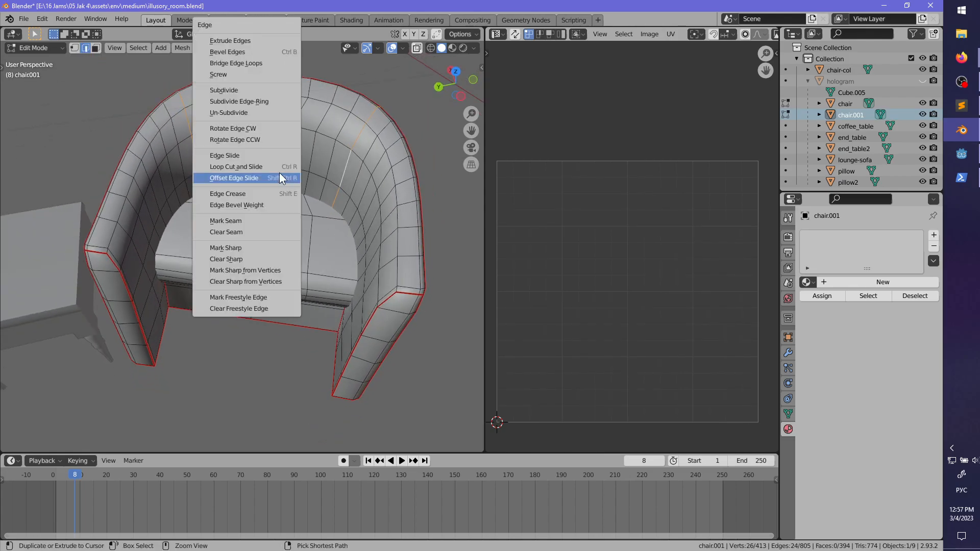
left_click(234, 220)
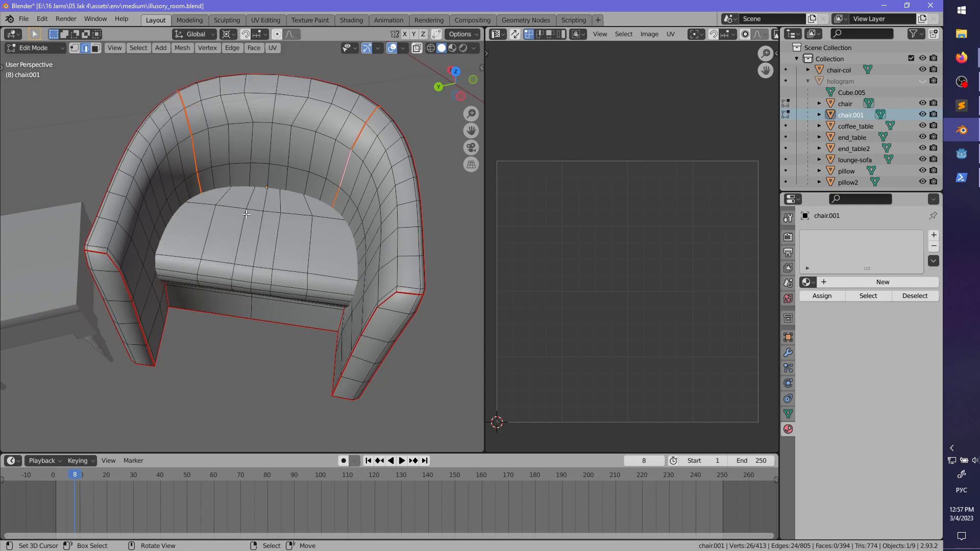
- Unwrap the whole armchair with the loop seams and examine the seam on the outside of the backrest
key("a")
key("u")
left_click(252, 177)
scroll(602, 307, "up", 4)
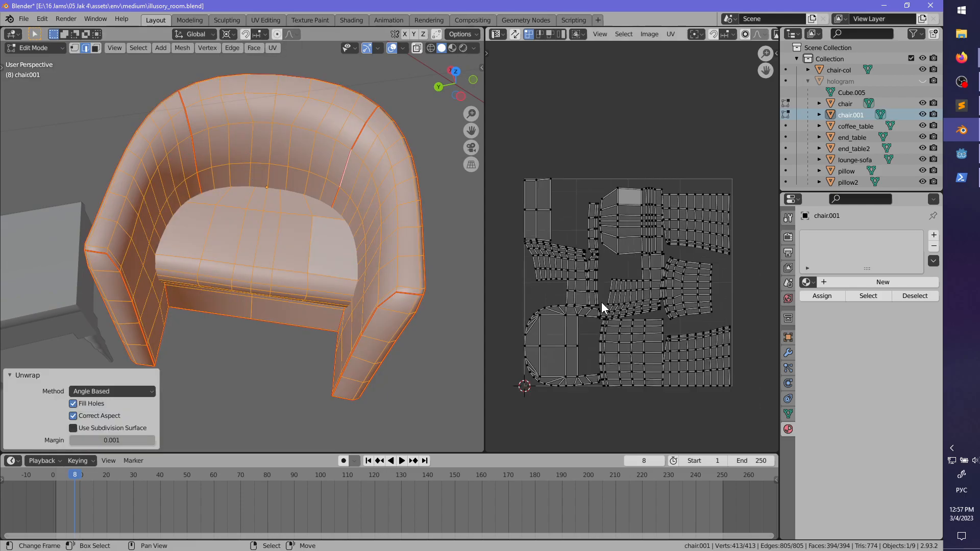
middle_click_drag(404, 280, 204, 226)
scroll(242, 247, "down", 2)
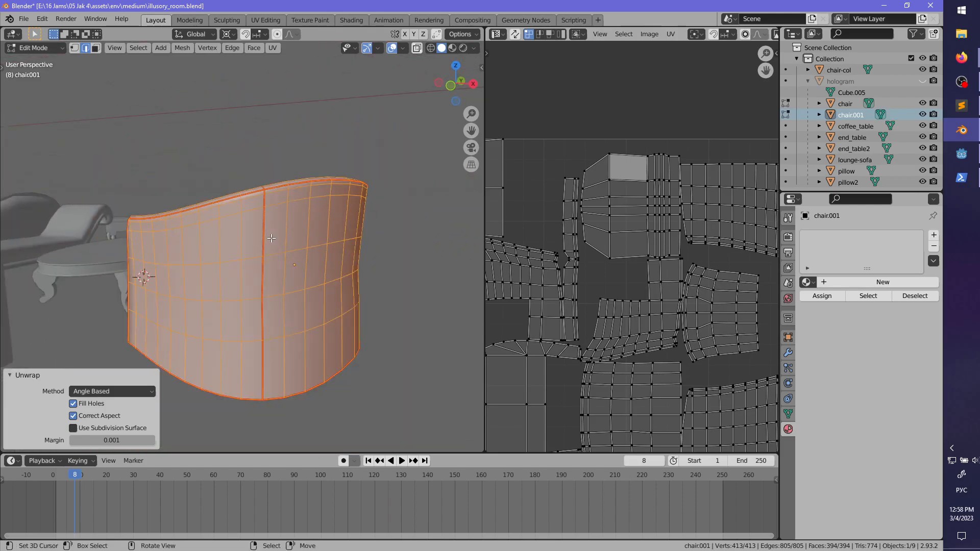
- Undo the last unwrap and the seams marked along the full backrest loops
key("ctrl+z")
middle_click_drag(276, 238, 287, 263)
key("ctrl+z")
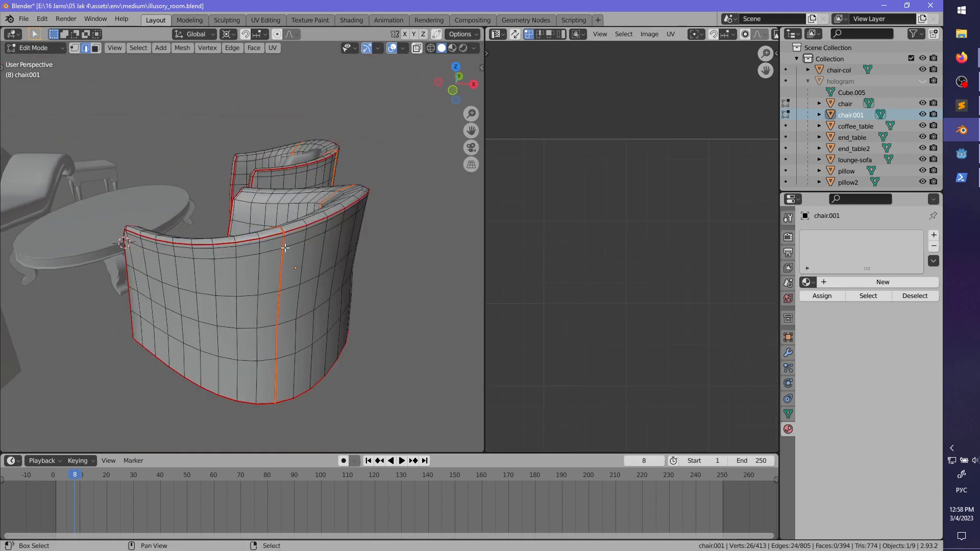
middle_click_drag(278, 389, 304, 363)
- Select the armchair's linked seat cushion and hide it to expose the inner side of the backrest
scroll(305, 299, "up", 4)
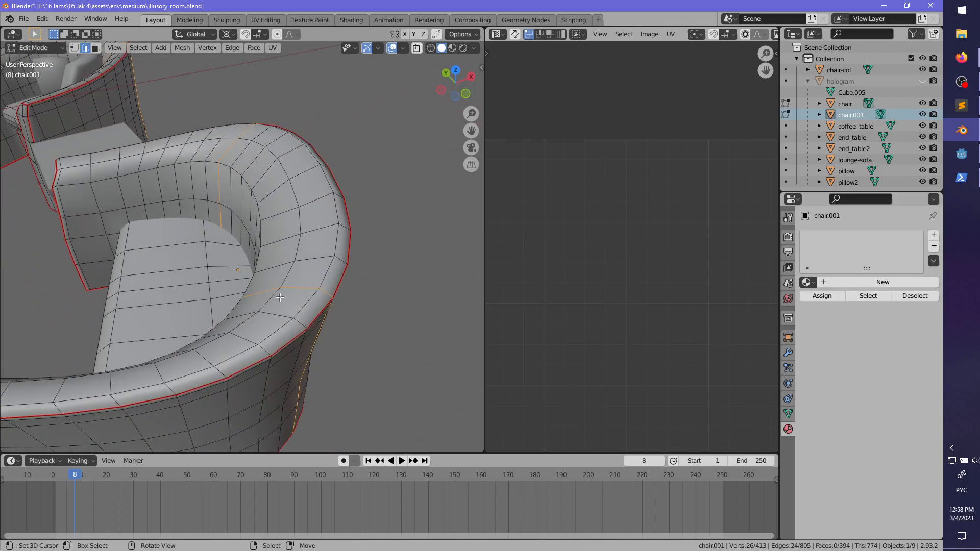
middle_click_drag(280, 298, 187, 391)
key("alt+a")
key("l")
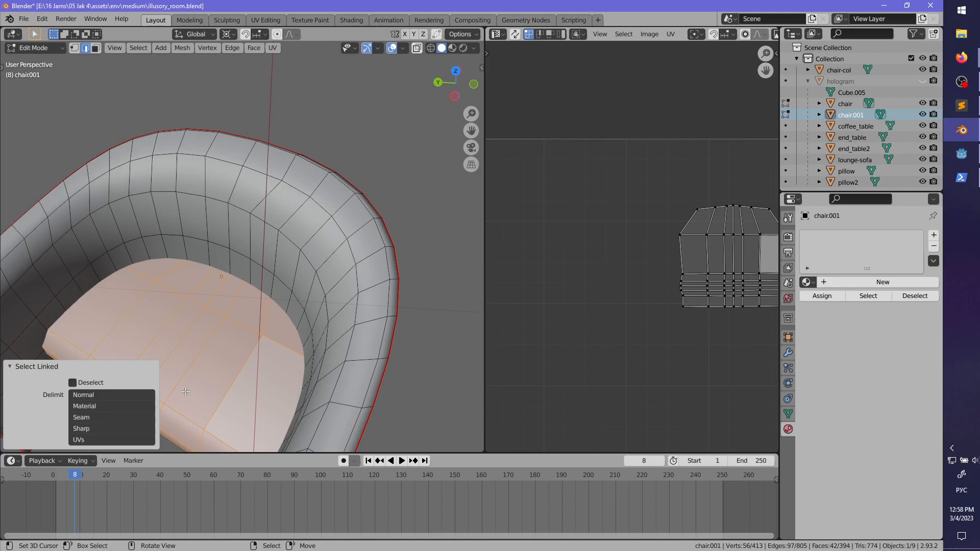
key("h")
- Mark a seam down the right inner side of the backrest, from the outer rim seam to the seat opening
left_click(380, 216)
middle_click_drag(380, 216, 335, 285)
left_click(294, 307, "ctrl")
key("ctrl+e")
left_click(265, 373)
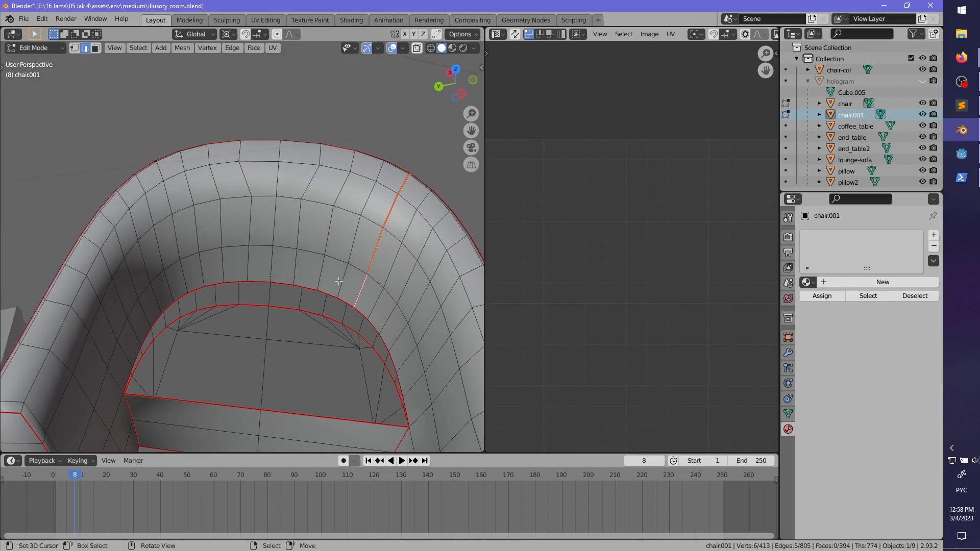
- Mark a matching seam down the left inner side of the backrest, from the seat opening to the outer rim seam
left_click(178, 274, "ctrl")
left_click(179, 270)
left_click(161, 174, "ctrl")
middle_click_drag(160, 173, 241, 260)
key("ctrl+e")
left_click(90, 242)
- Unwrap all of the visible armchair frame using the new inner backrest seams
key("a")
key("u")
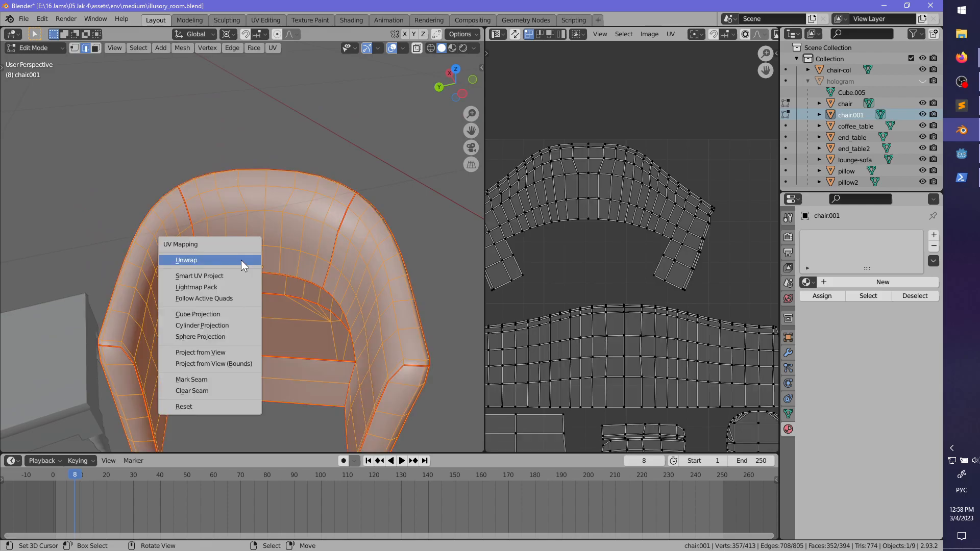
left_click(241, 260)
scroll(652, 317, "down", 3)
scroll(641, 301, "up", 1)
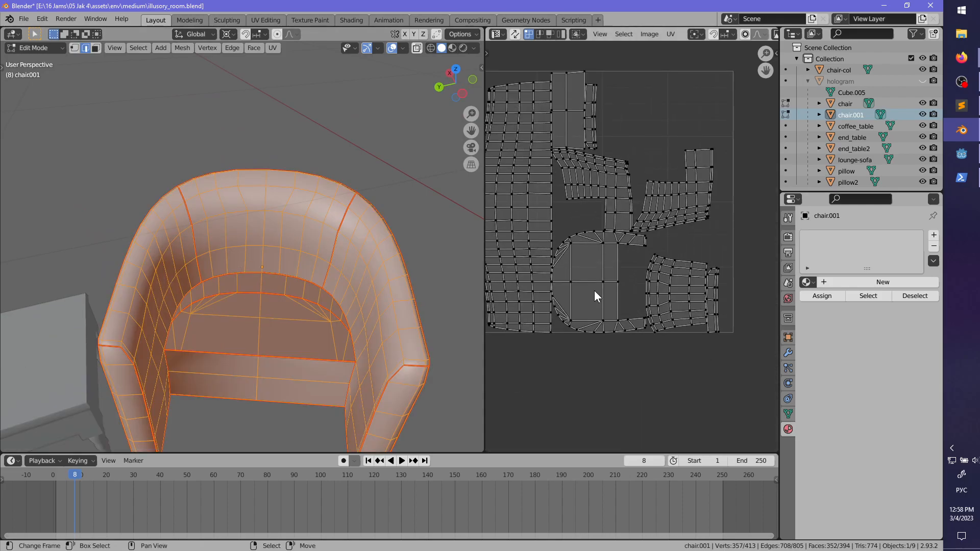
- Shrink the rounded seat island with the two prongs and move it into the upper-right corner of the UV square
key("l")
key("s")
left_click(607, 332)
key("g")
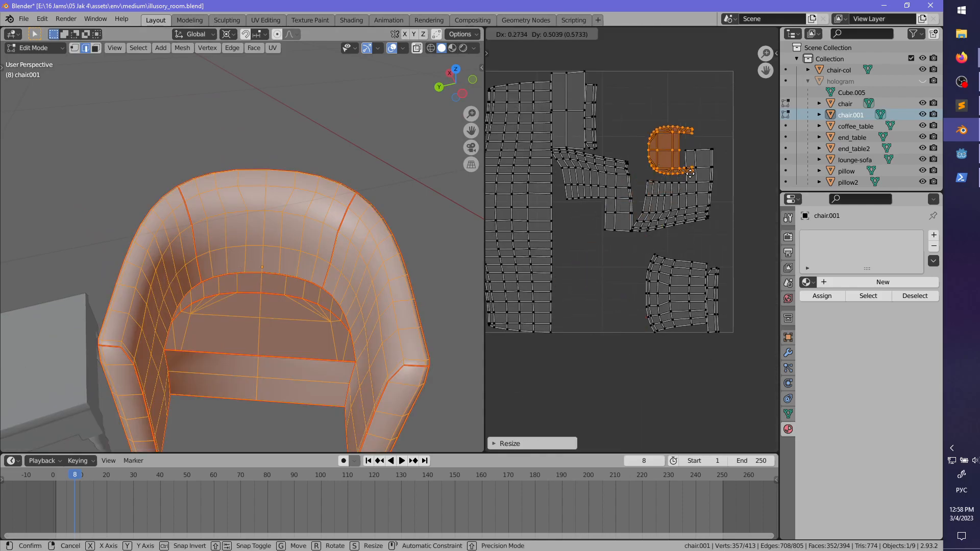
left_click(714, 136)
- Rotate all of the armchair's visible UV islands together by 90° clockwise
type("a")
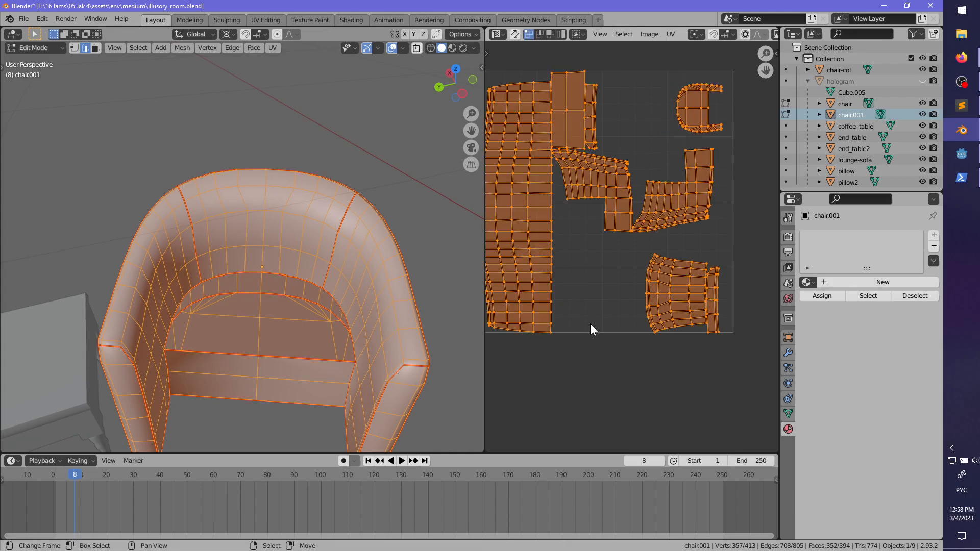
type("r90")
key("Return")
middle_click_drag(590, 323, 651, 356)
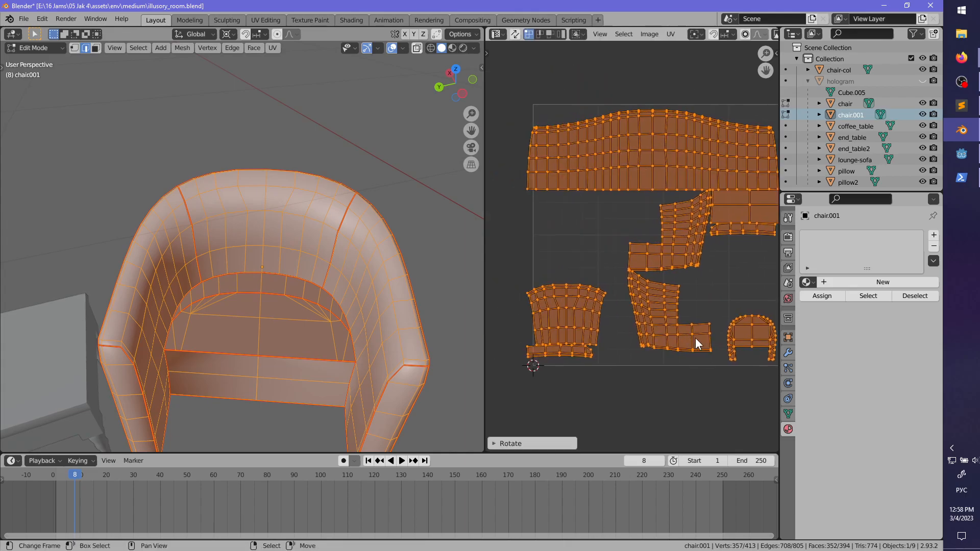
- Move the lower L-shaped side island to the UV square's left edge under the large island, rotating it 90° clockwise
key("alt+a")
key("l")
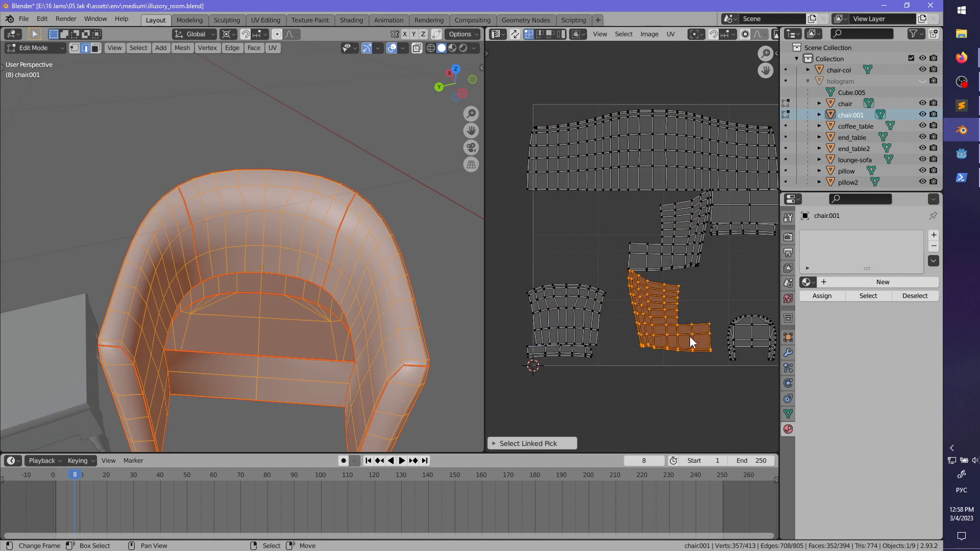
key("h")
key("alt+h")
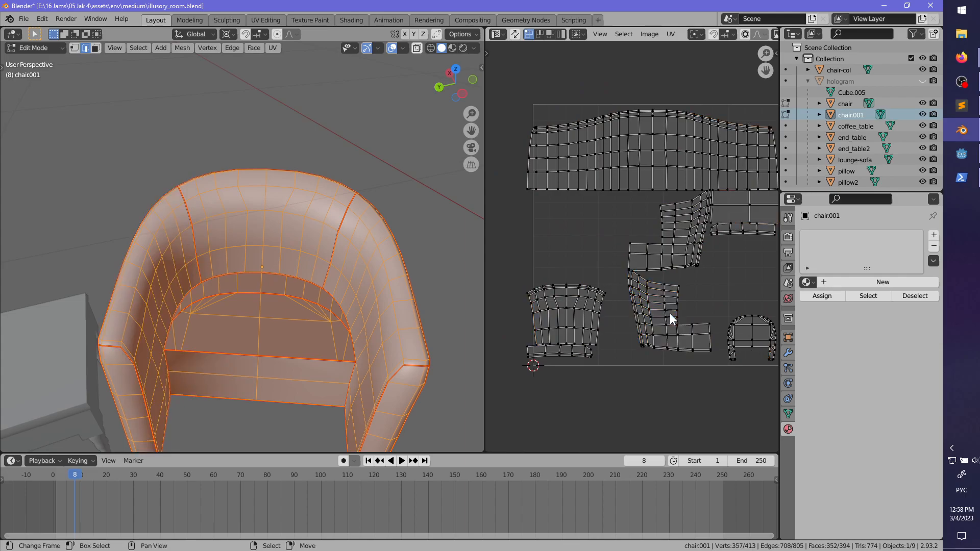
key("l")
key("g")
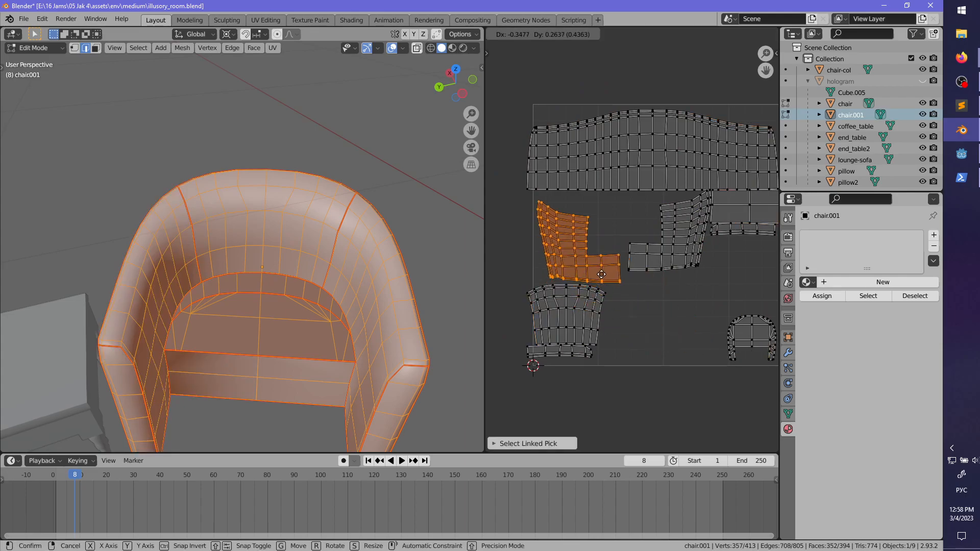
left_click(603, 264)
middle_click_drag(623, 279, 629, 300)
type("r90")
key("Return")
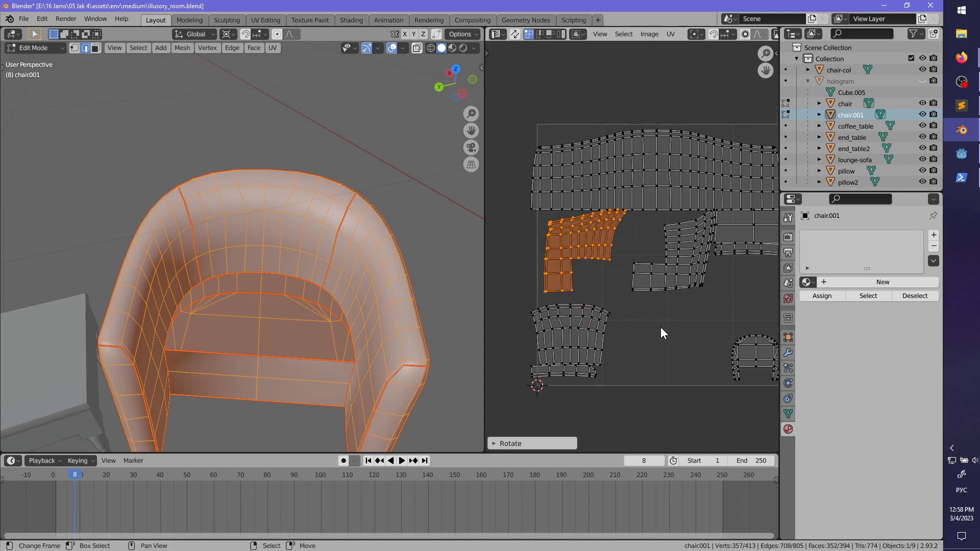
key("g")
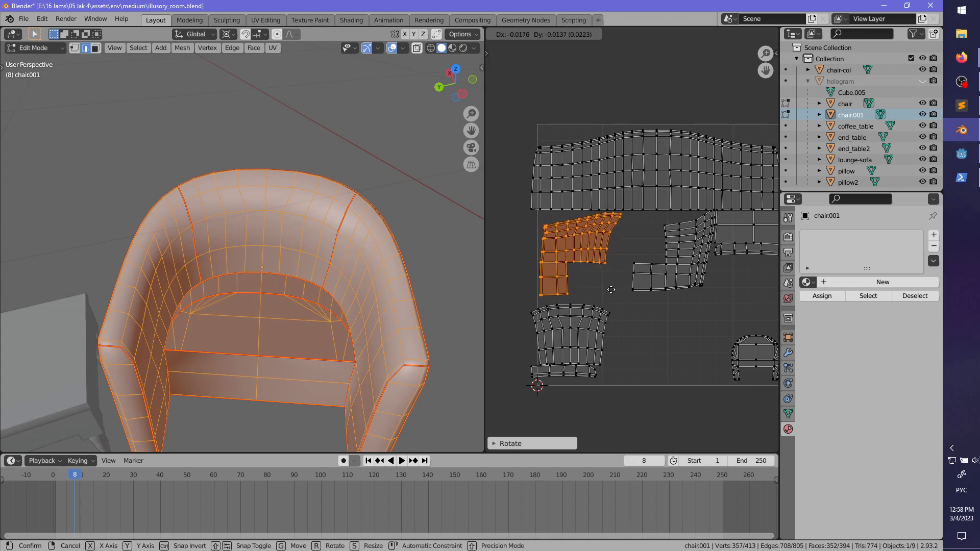
left_click(612, 289)
- Rotate the other L-shaped side island by -90° and place it as a mirrored counterpart beside the first one
key("alt+a")
type("l")
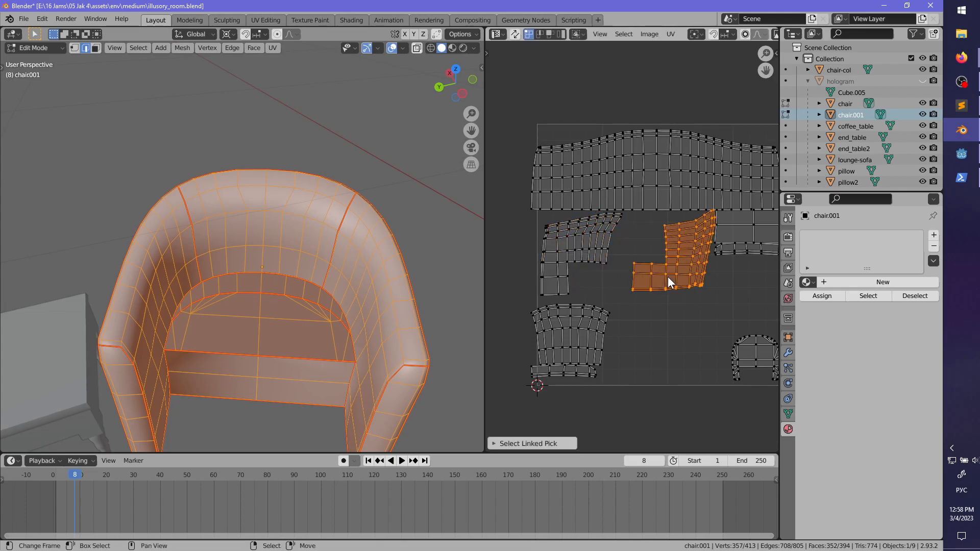
type("r90")
key("Return")
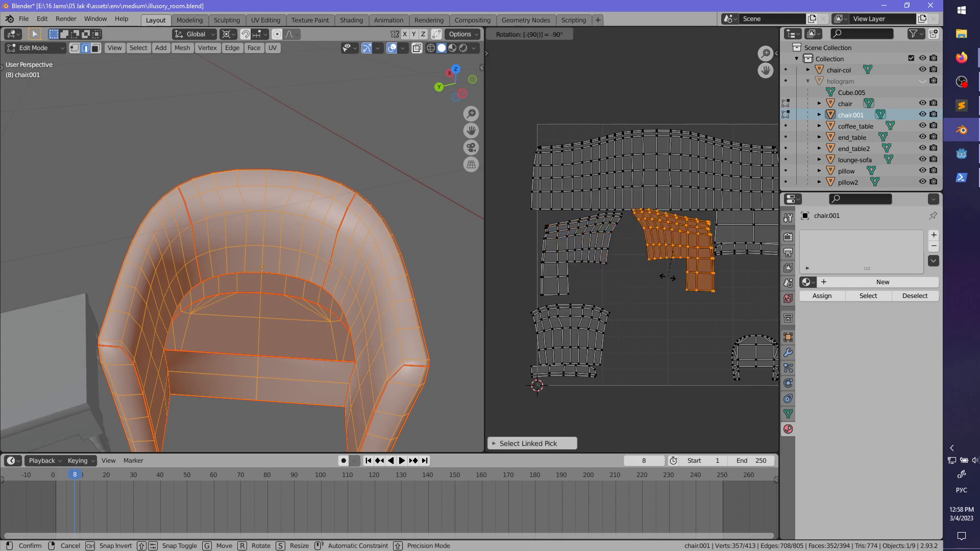
key("g")
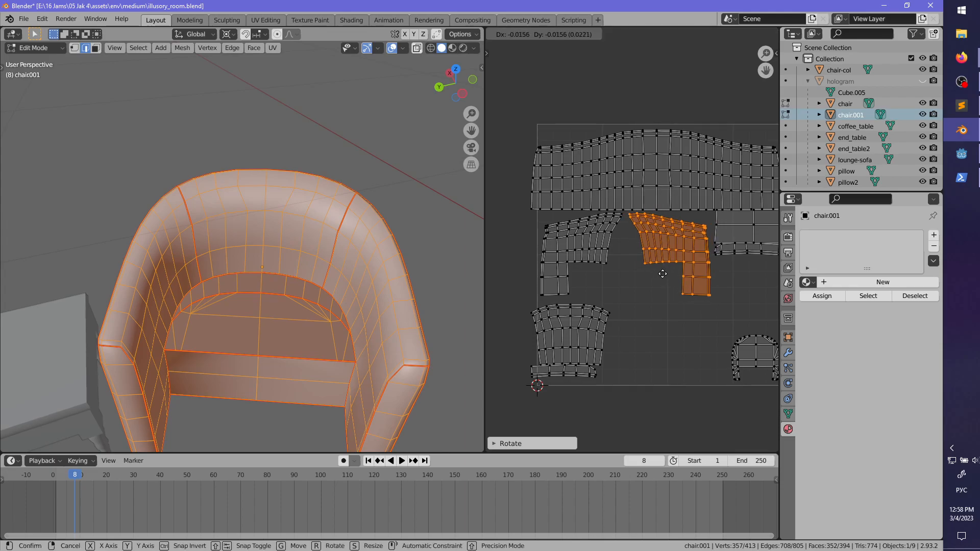
left_click(661, 273)
middle_click_drag(661, 273, 614, 286)
left_click(614, 286)
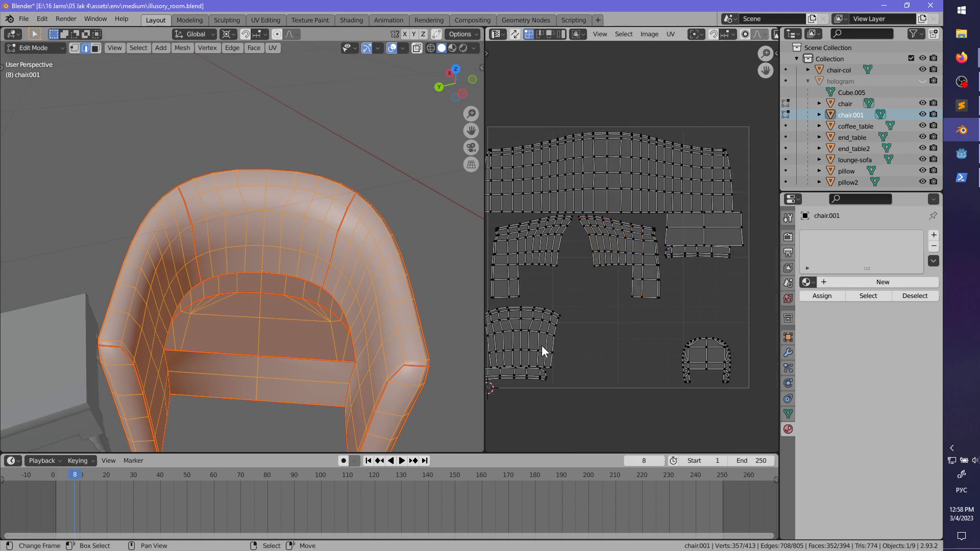
- Move the fan-shaped island into the gap between the legs of the two L-shaped side islands
key("l")
key("g")
left_click(598, 309)
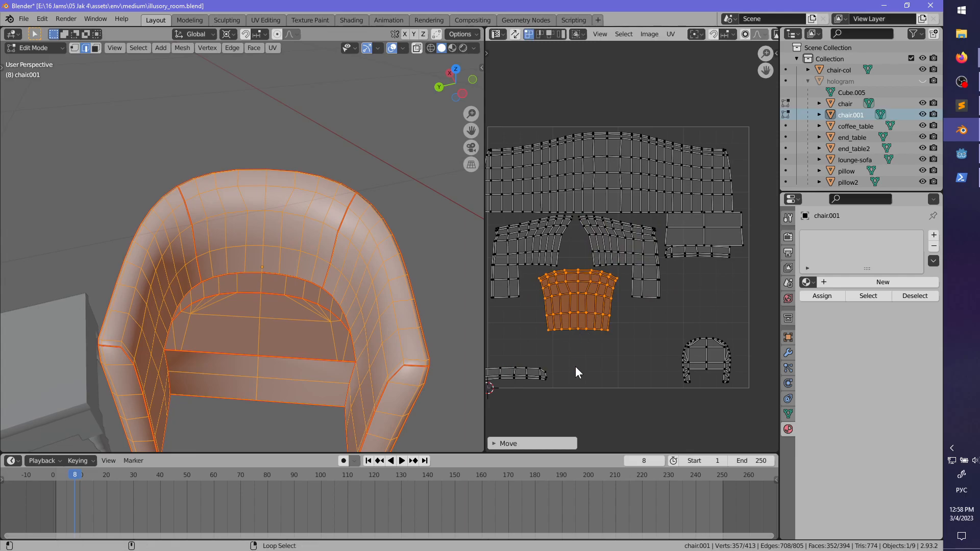
left_click(575, 366)
- Move the lone narrow strip island from the lower left to directly beneath the rectangular island's matching strip
middle_click_drag(575, 366, 589, 358)
key("l")
key("g")
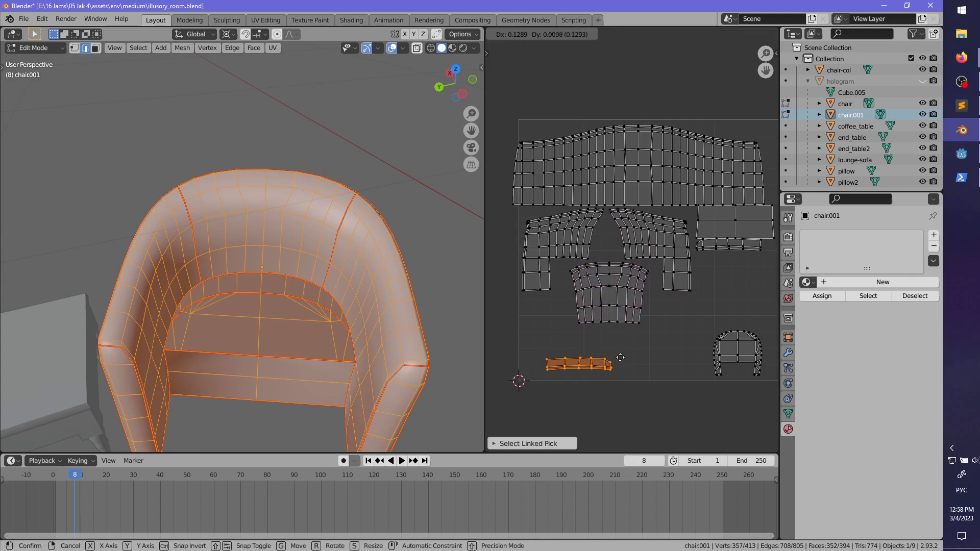
left_click(727, 262)
mouse_move(710, 280)
middle_mouse_down()
mouse_move(681, 289)
mouse_move(709, 298)
middle_mouse_up()
left_click(681, 289)
- Move the rectangular island and both narrow strips together to just below the fan-shaped island
key("l")
key("l")
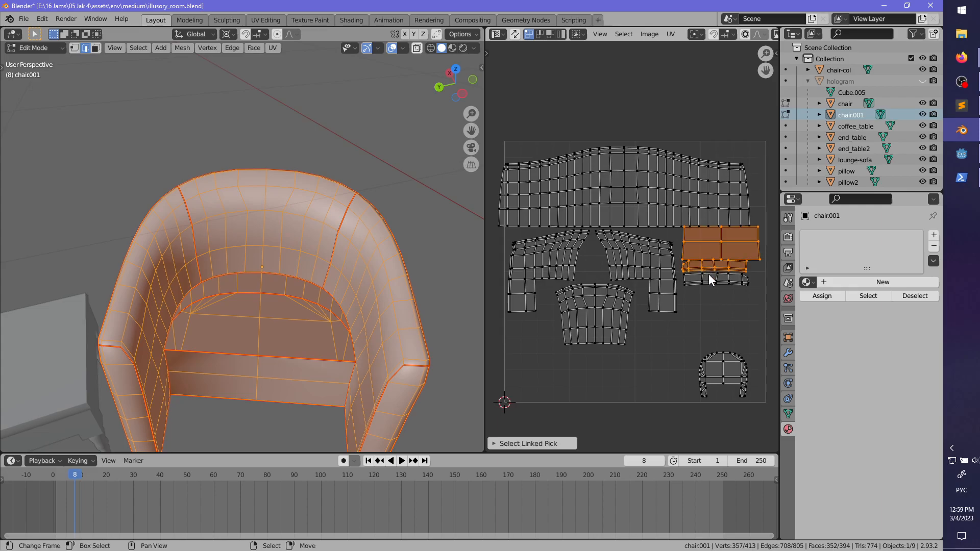
key("g")
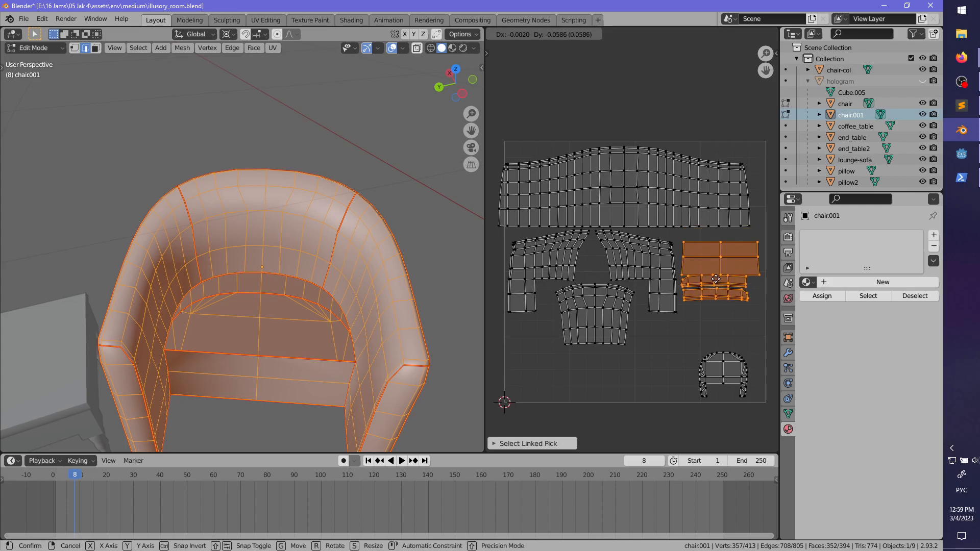
left_click(715, 283)
key("alt+a")
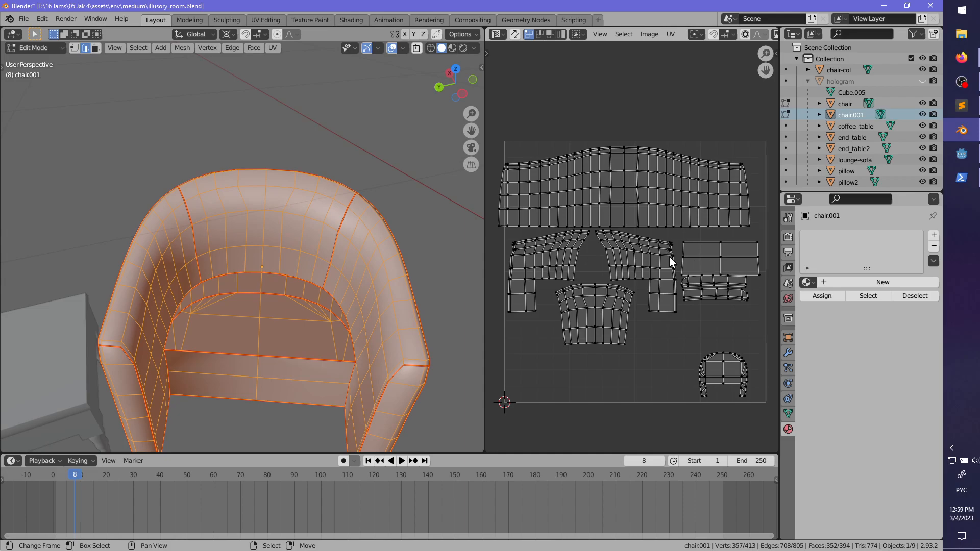
key("l")
key("l")
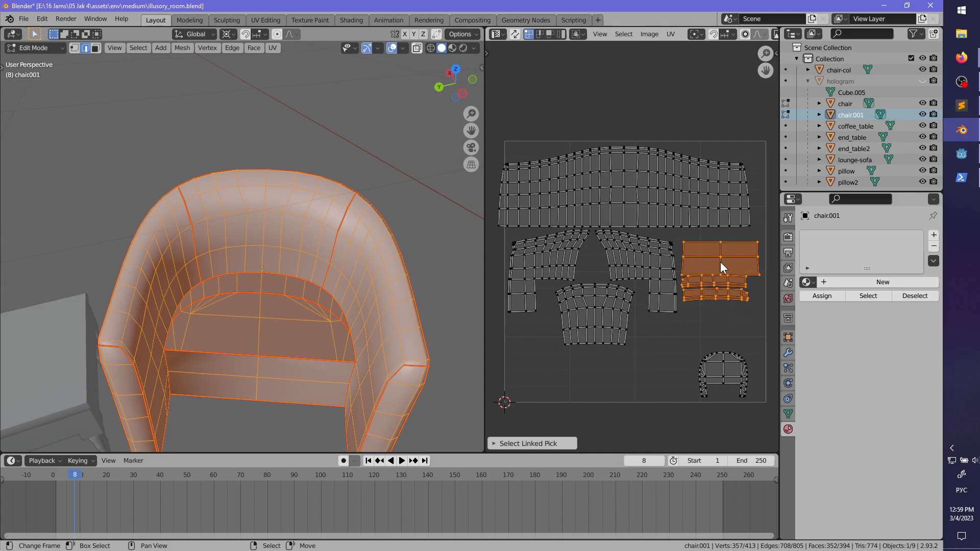
key("g")
left_click(632, 345)
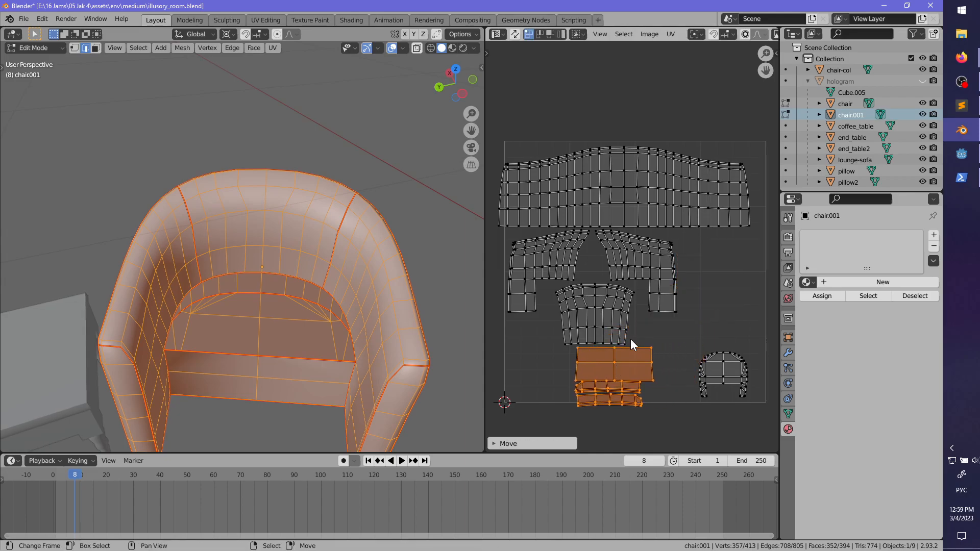
key("alt+a")
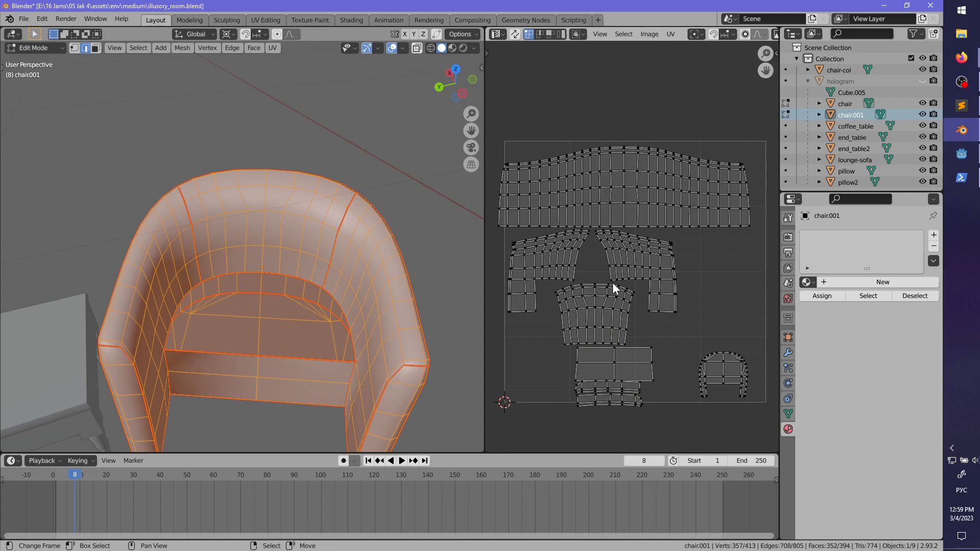
- Enlarge all islands except the small rounded seat island and position them so the large one spans the UV square's width
key("a")
key("shift+l")
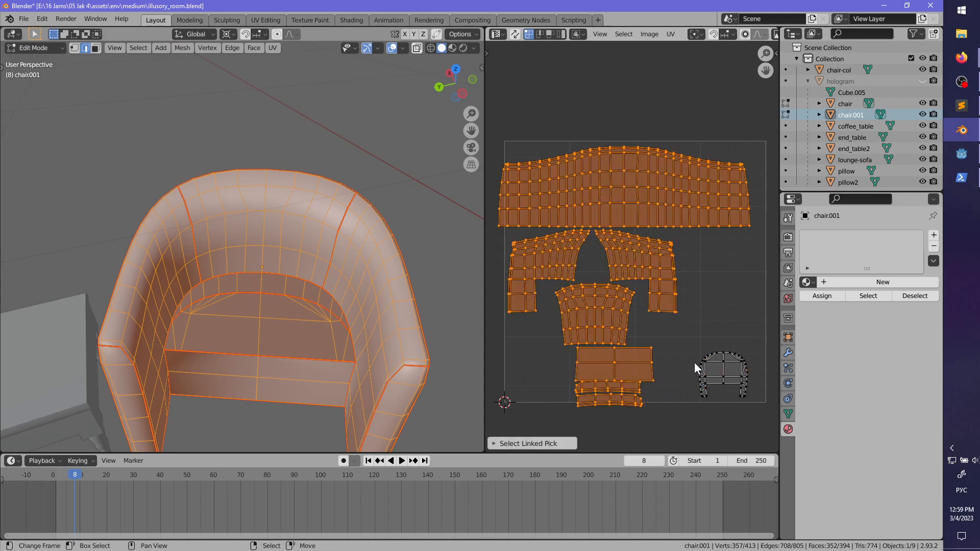
key("s")
left_click(638, 361)
key("g")
left_click(643, 358)
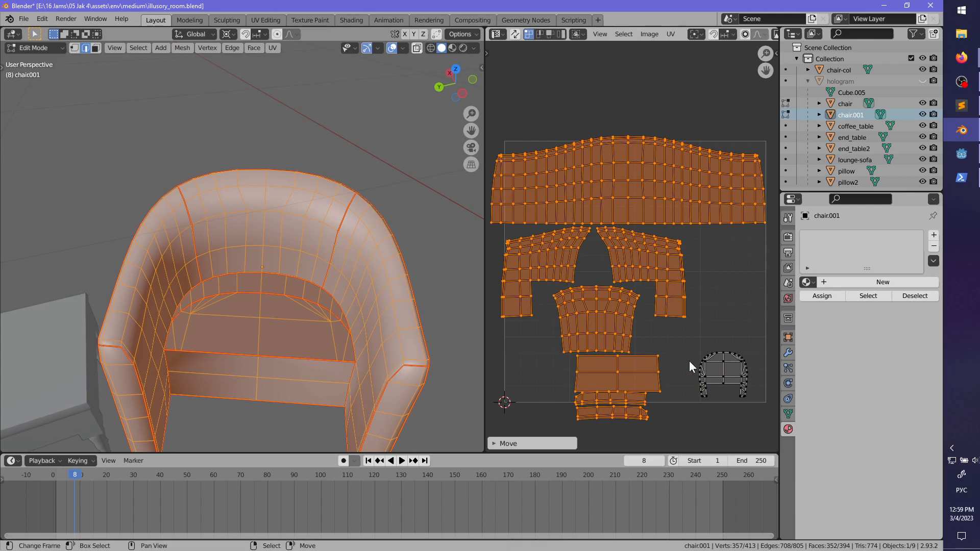
key("s")
left_click(704, 358)
key("g")
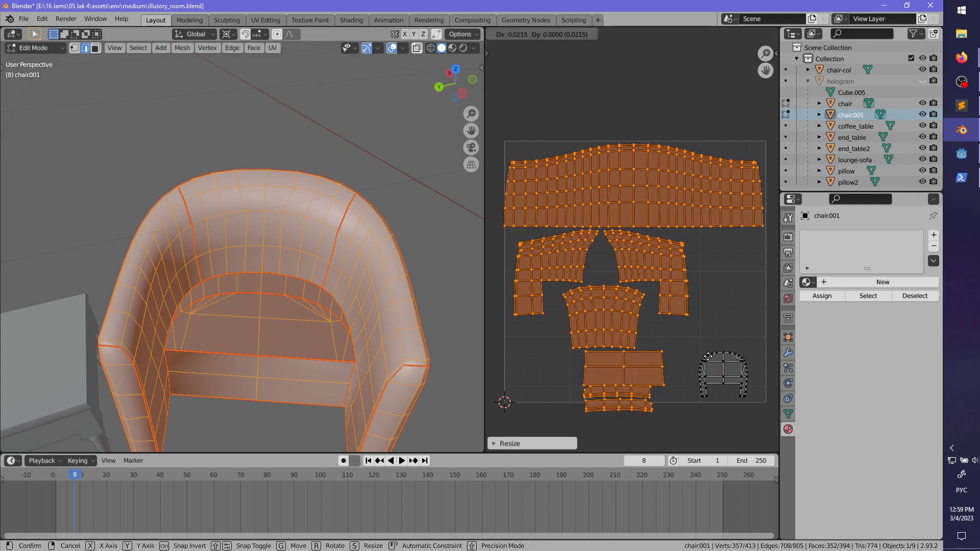
left_click(713, 362)
scroll(714, 293, "down", 2)
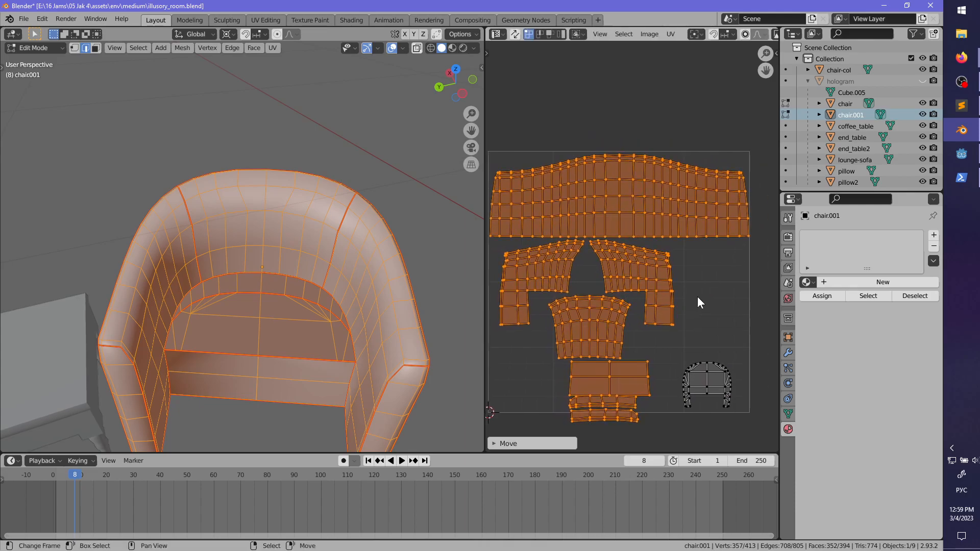
- Move the rectangular island and both strips to the right of the L-shaped side islands, below the large island
key("alt+a")
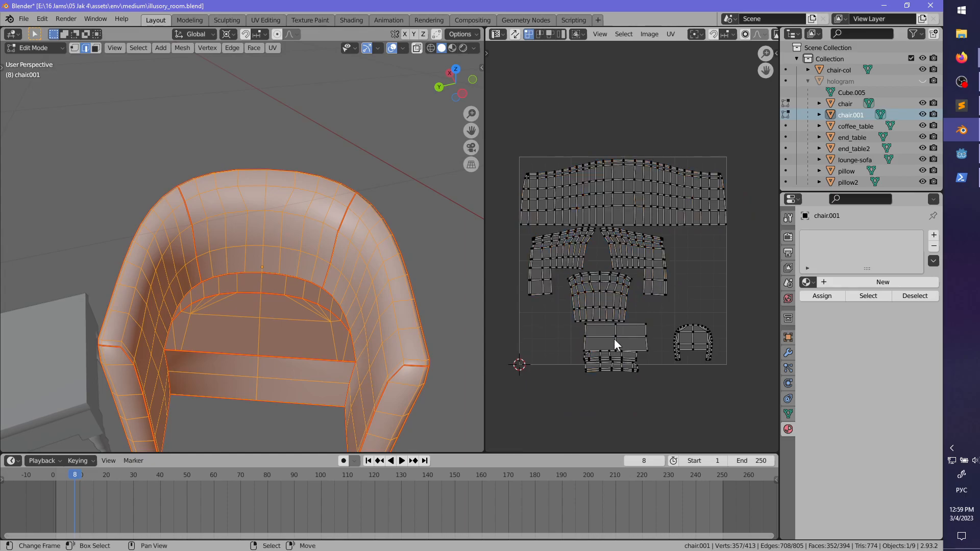
key("l")
key("g")
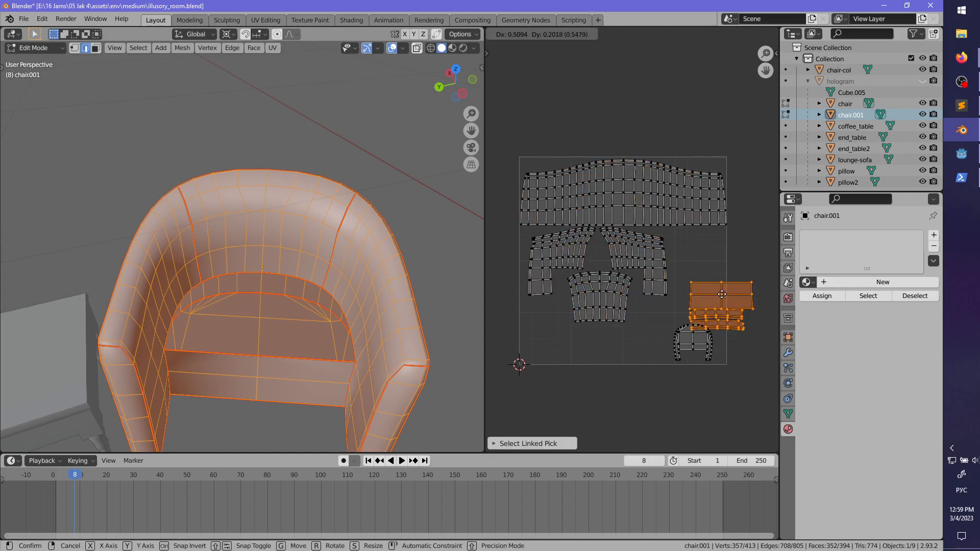
left_click(719, 295)
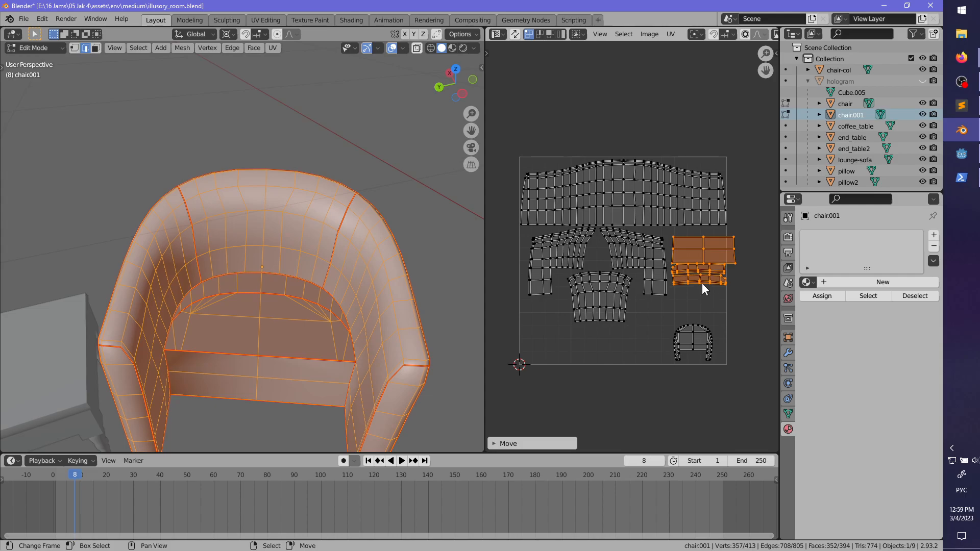
- Rotate the upper narrow strip by 90° and place it upright beneath the rectangular island's left end
key("alt+a")
type("l")
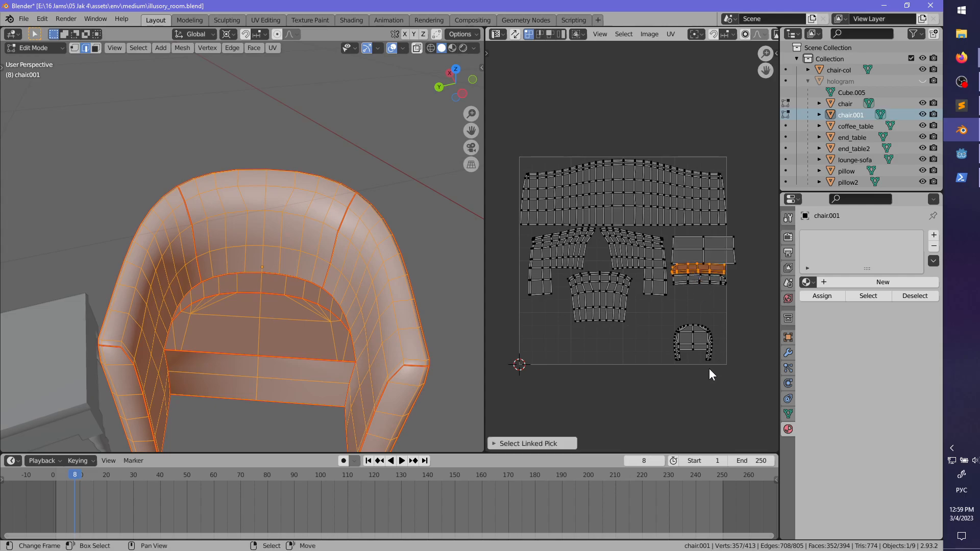
type("r90")
key("Return")
middle_click_drag(349, 351, 334, 299)
scroll(692, 287, "up", 2)
key("g")
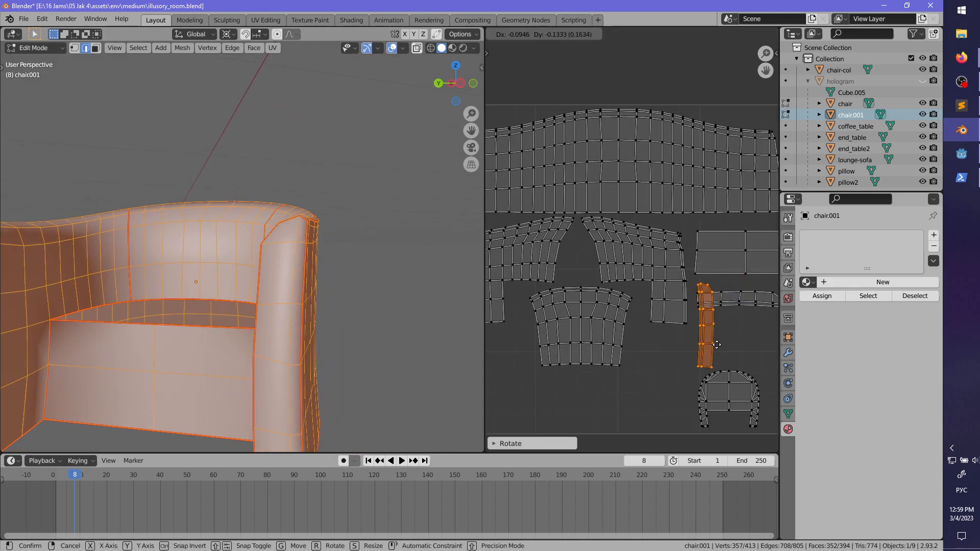
left_click(721, 336)
- Rotate the other narrow strip by -90° and place it upright just right of the first strip
middle_click_drag(731, 310, 688, 308)
key("alt+a")
type("l")
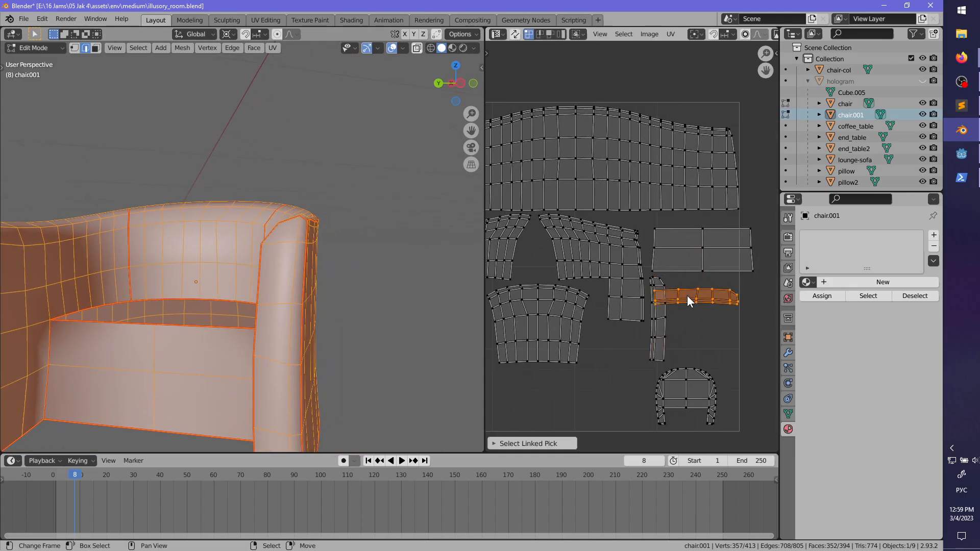
type("r90")
key("minus")
key("Return")
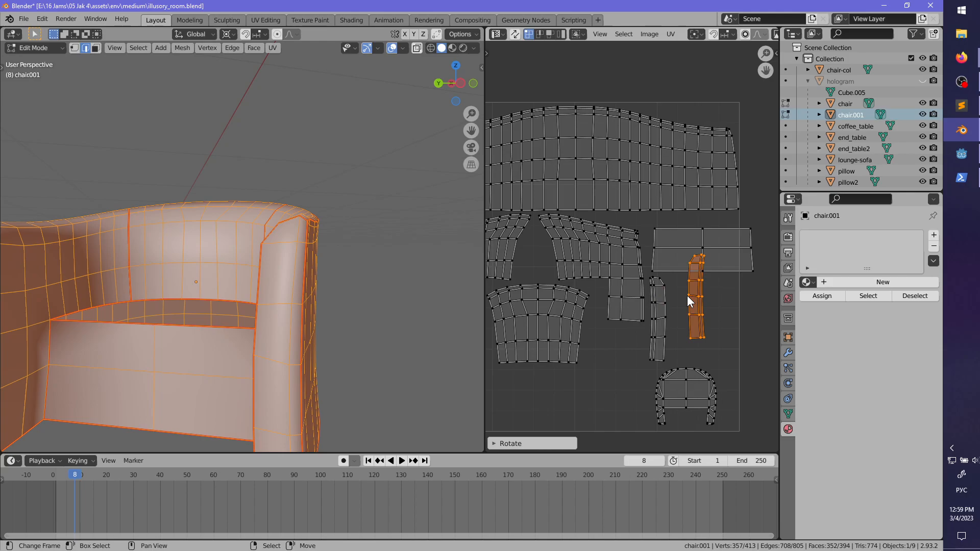
key("g")
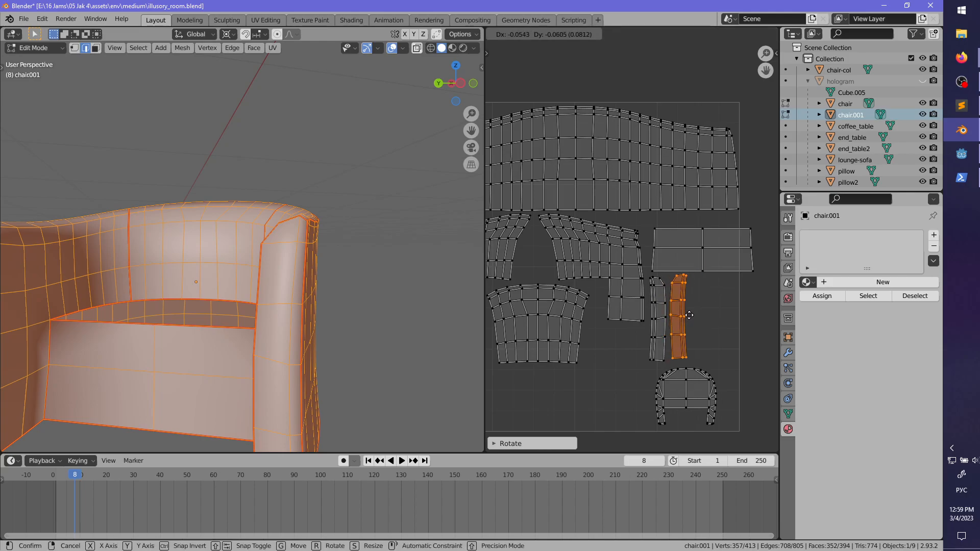
left_click(690, 315)
- Move the left upright strip to the right side of the other strip, beneath the rectangular island
key("alt+a")
key("l")
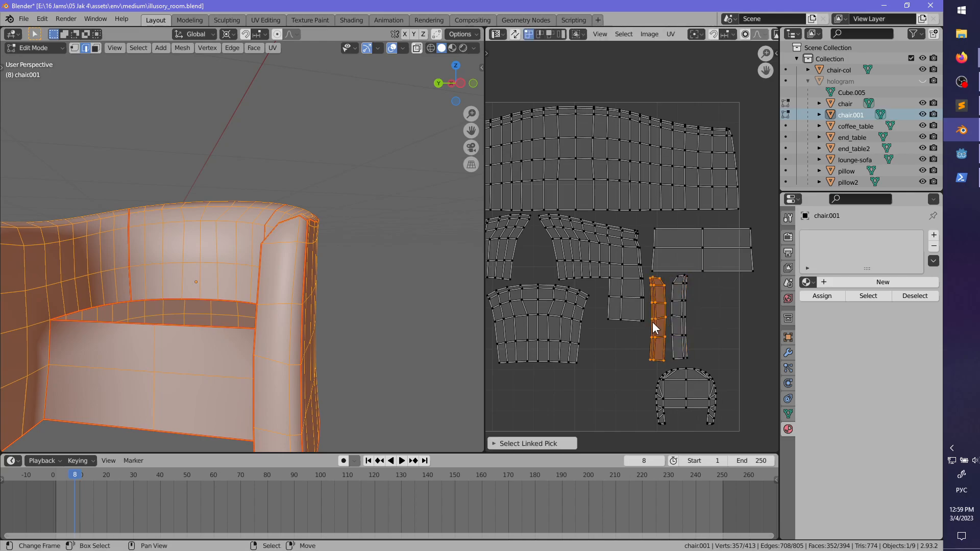
key("g")
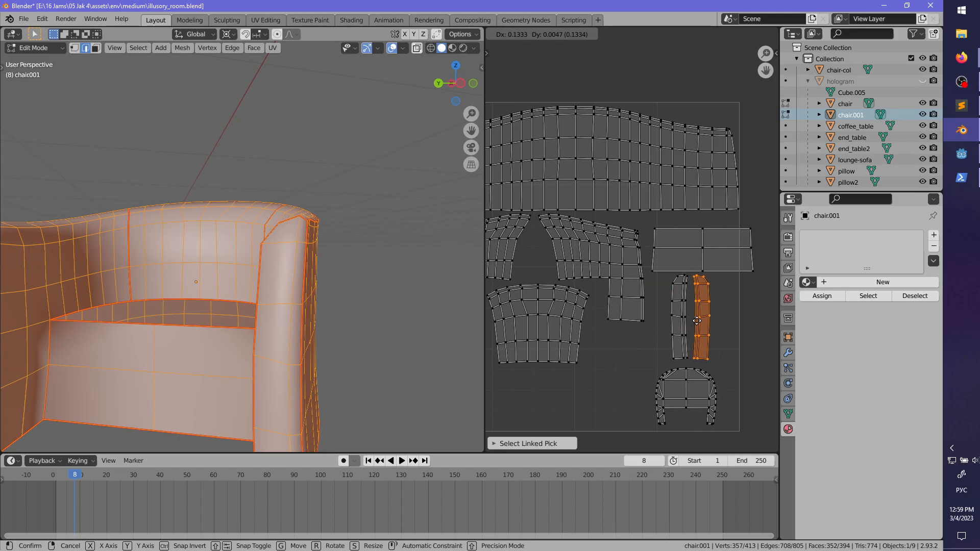
left_click(697, 320)
scroll(695, 320, "down", 2)
middle_click_drag(646, 319, 657, 321)
scroll(658, 316, "up", 1)
key("alt+a")
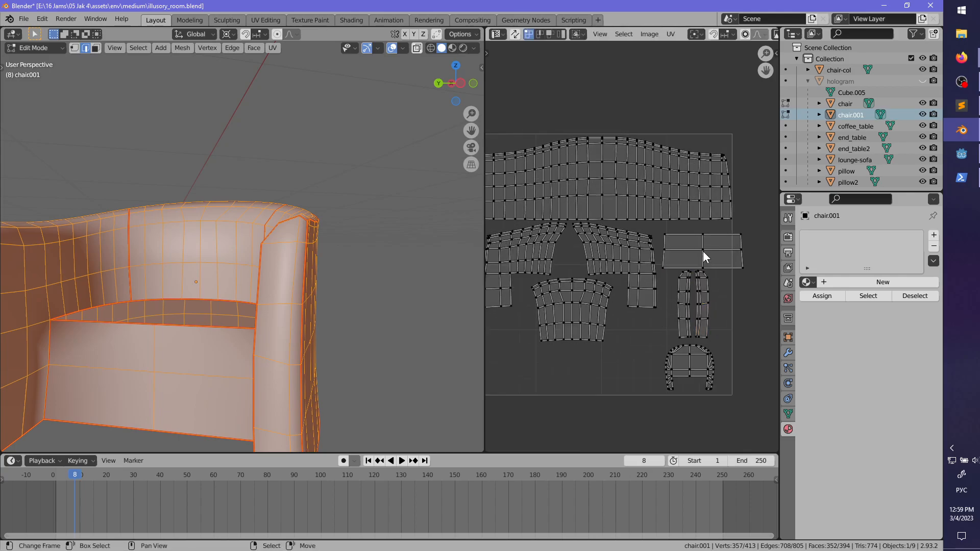
- Move the rectangular UV island directly beneath the fan-shaped island near the lower edge of the UV square
key("l")
key("g")
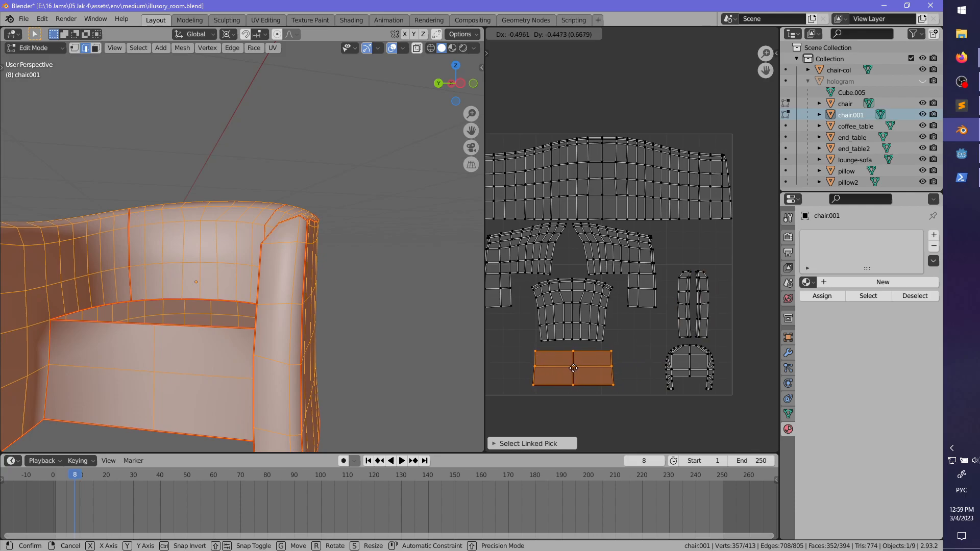
left_click(573, 368)
middle_click_drag(230, 265, 304, 199)
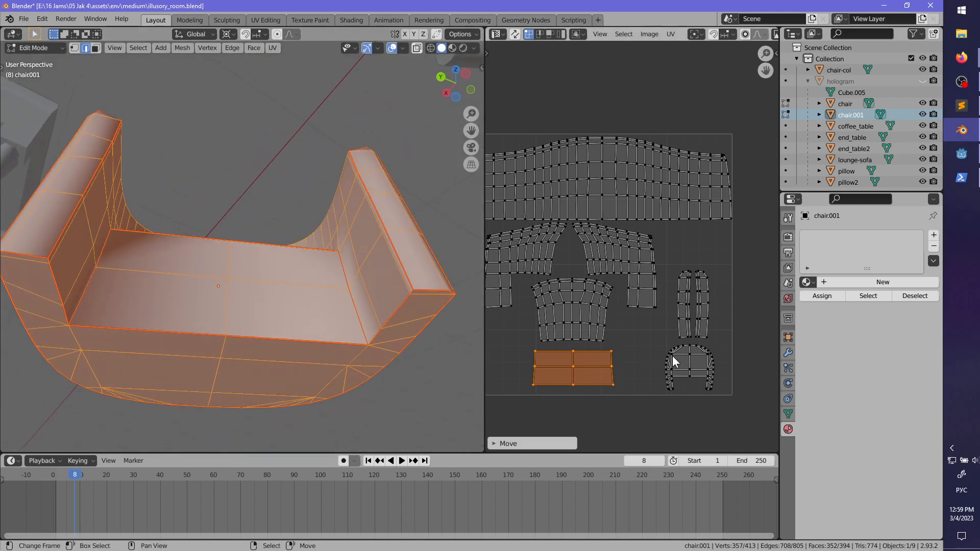
key("alt+a")
- Move both upright strips together up beside the right L-shaped island, just below the large curved island
key("l")
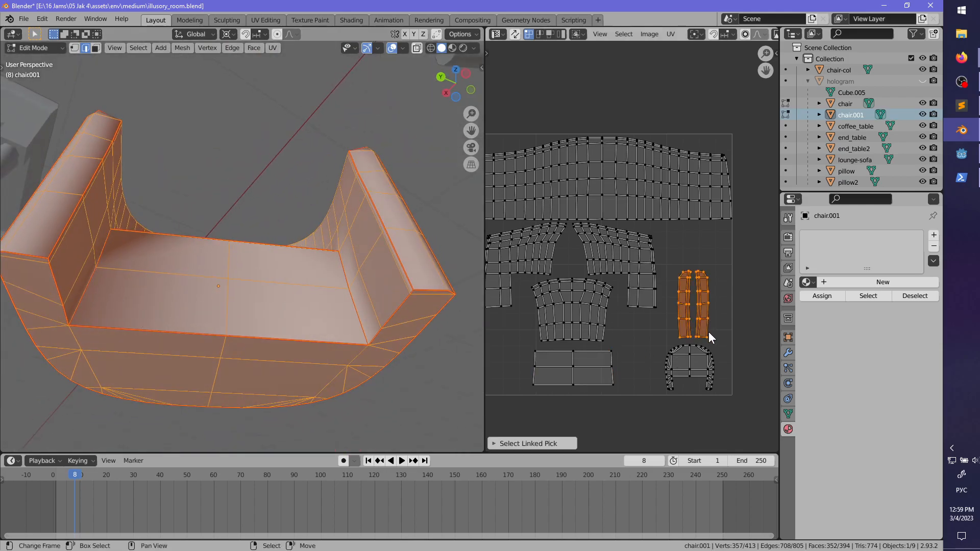
key("g")
left_click(696, 298)
scroll(708, 334, "down", 1)
middle_click_drag(674, 319, 705, 347)
key("alt+a")
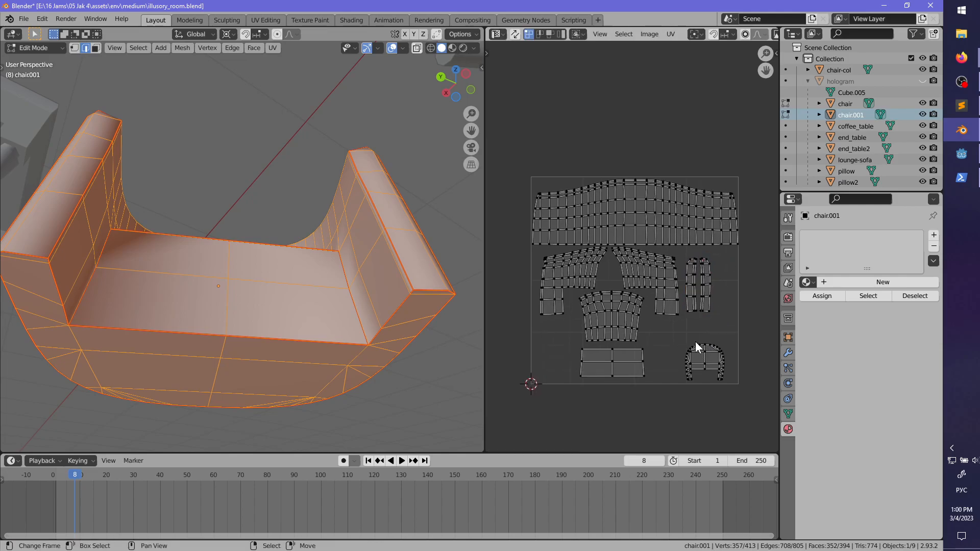
- Reveal the armchair's hidden seat cushion geometry and select the entire mesh to show all its UVs
scroll(322, 286, "down", 5)
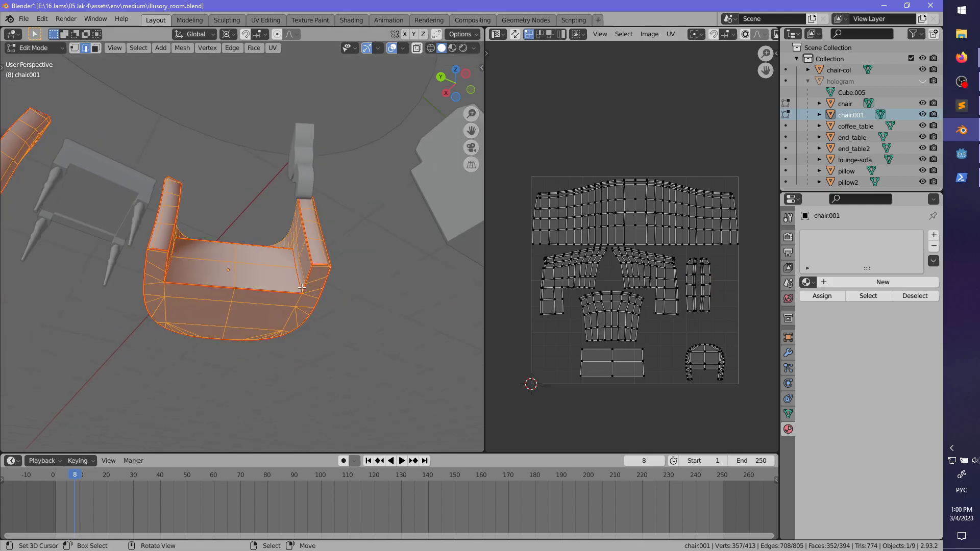
middle_click_drag(321, 286, 319, 356)
scroll(322, 343, "up", 6)
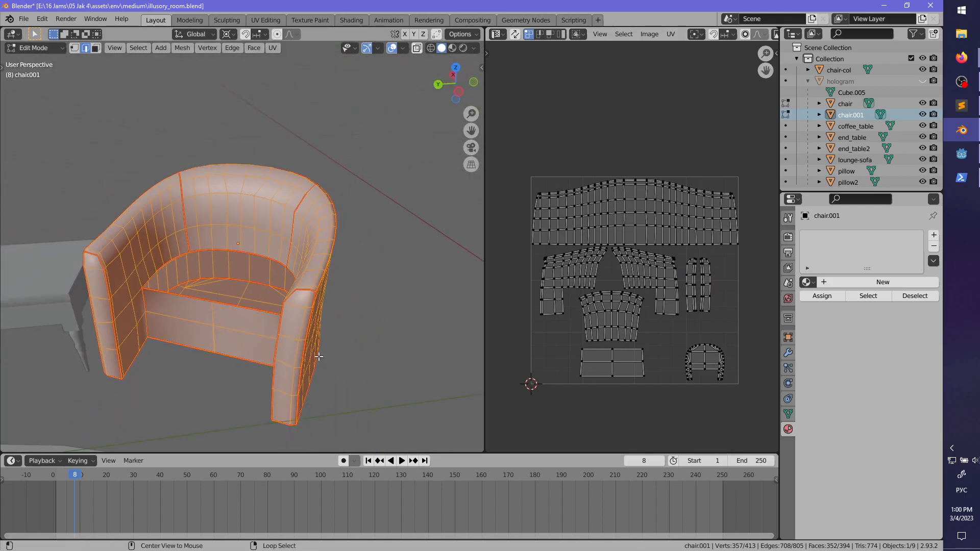
key("alt+h")
key("alt+a")
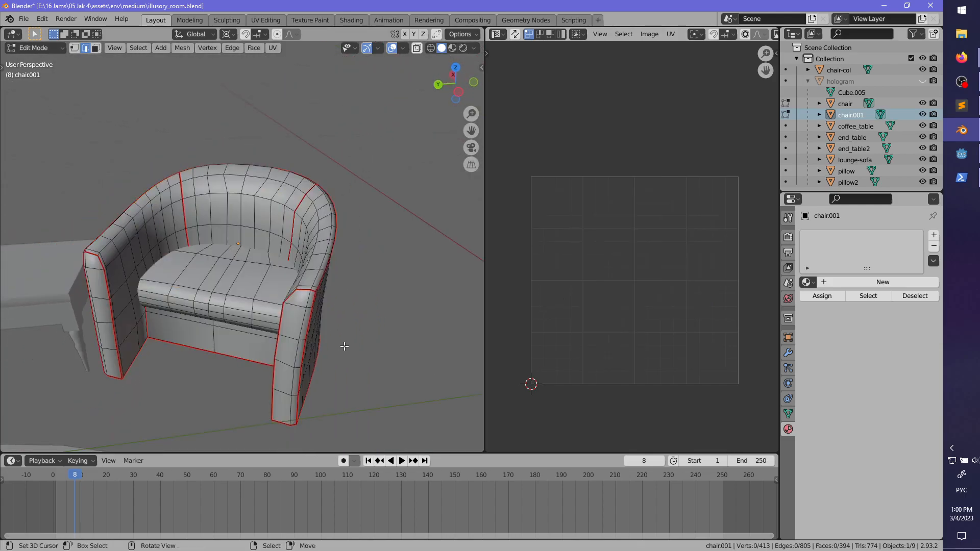
key("a")
scroll(584, 332, "up", 1)
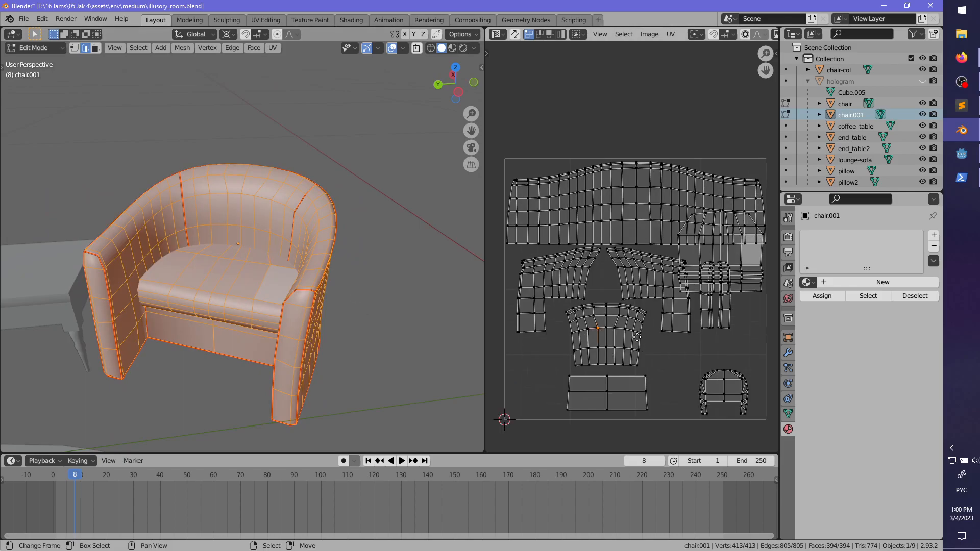
- Move the seat cushion's UV island into the UV square's lower right corner, below the two upright strips
middle_click_drag(637, 342, 624, 320)
key("l")
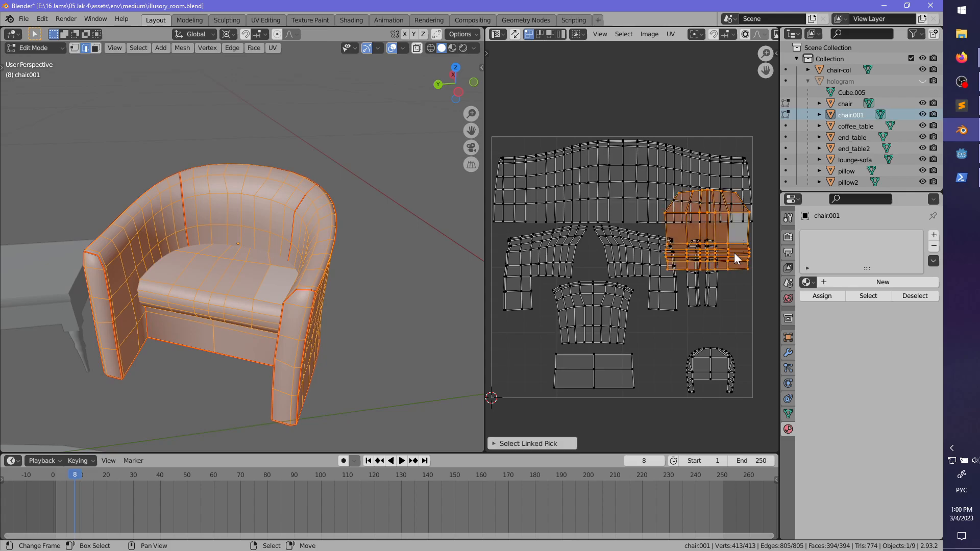
key("g")
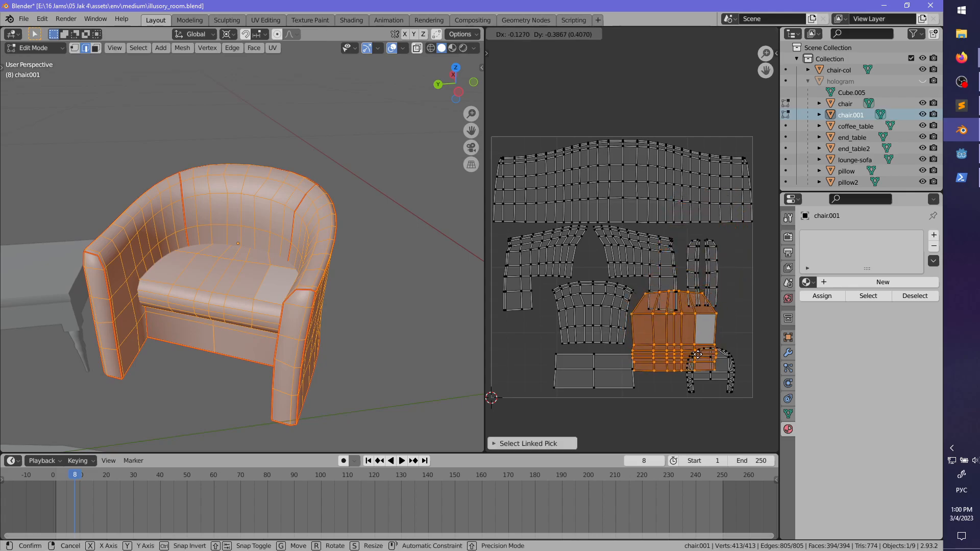
left_click(727, 373)
key("alt+a")
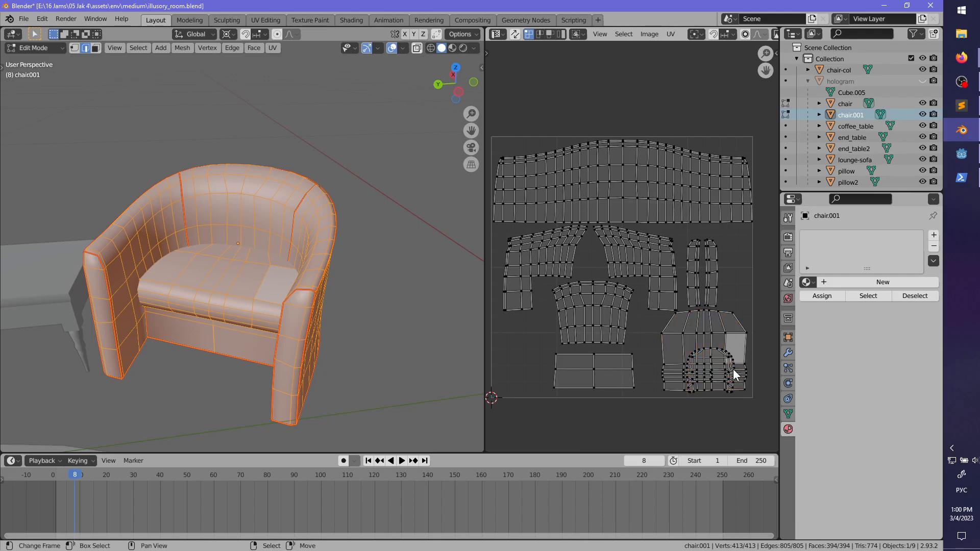
- Move the horseshoe-shaped island off the cushion island to the free space beneath the left L-shaped island
key("l")
key("alt+a")
key("l")
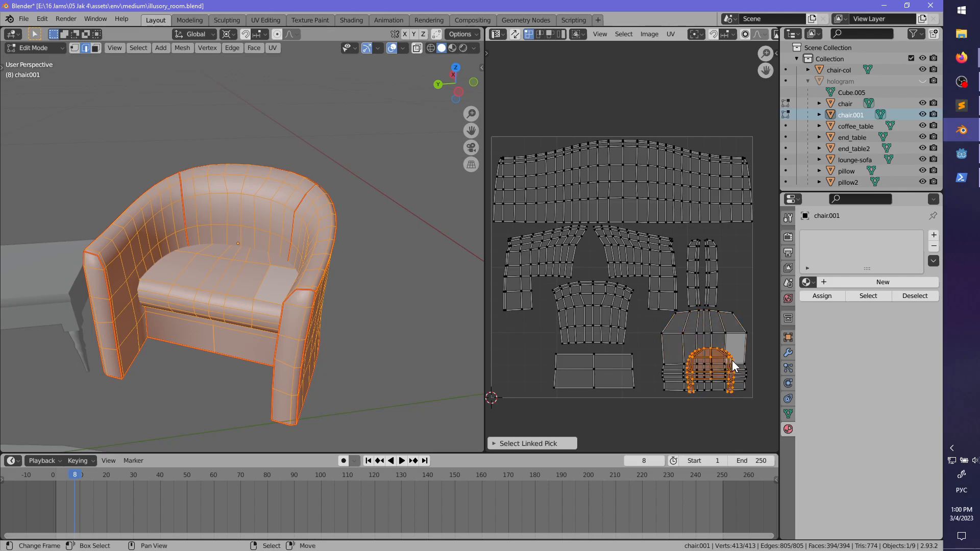
key("g")
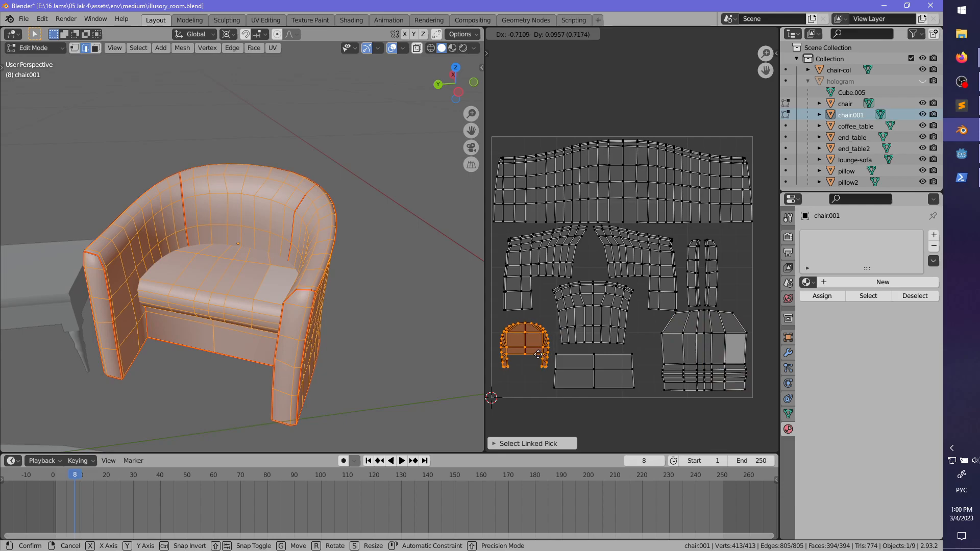
left_click(555, 358)
left_click(656, 361)
middle_click_drag(676, 356, 726, 336)
scroll(663, 333, "down", 1)
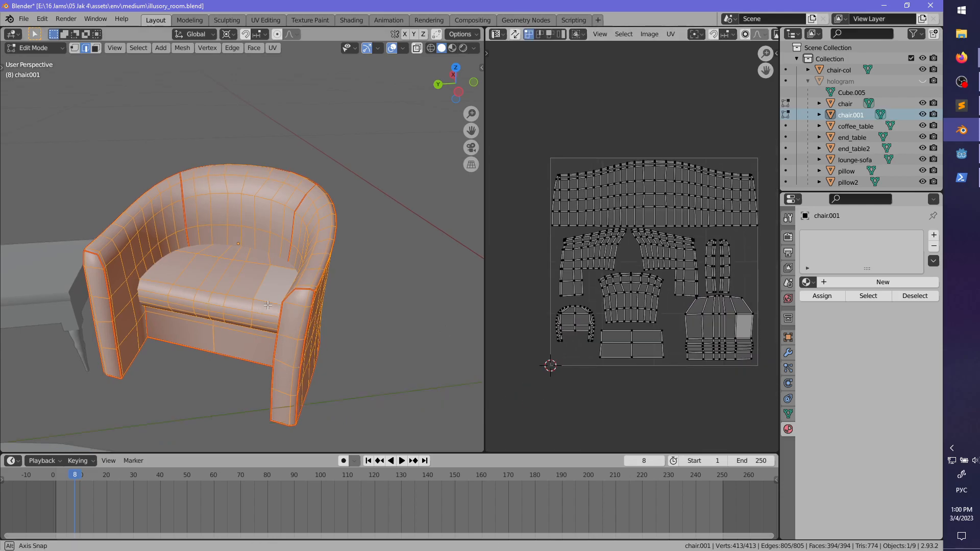
- Return to Object Mode, clear the selection and save the file
mouse_move(268, 305)
middle_mouse_down()
mouse_move(242, 312)
mouse_move(255, 299)
middle_mouse_up()
key("Tab")
key("alt+a")
scroll(245, 300, "down", 5)
key("ctrl+s")
middle_click_drag(151, 301, 336, 293)
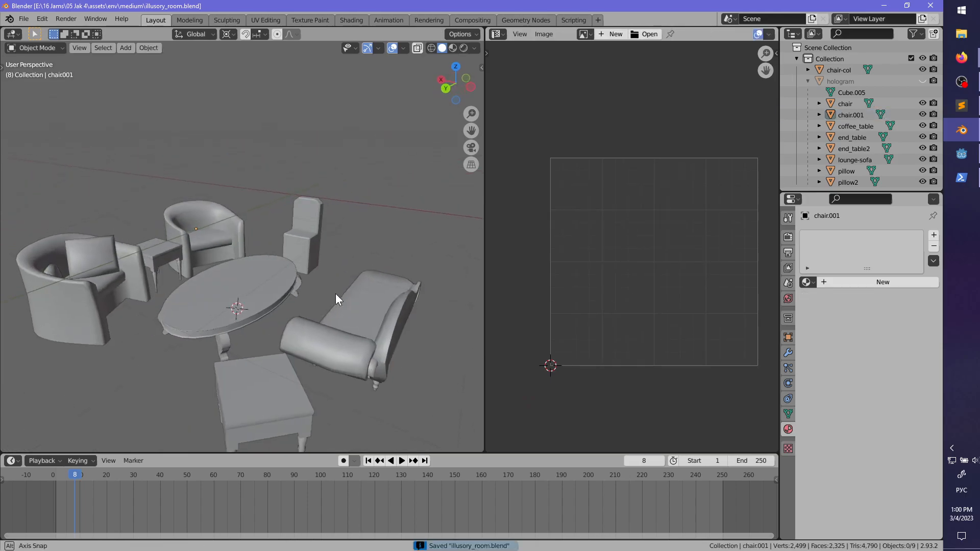
- Select the large pillow on the armchair and enter Edit Mode on it
scroll(289, 297, "up", 3)
middle_click_drag(141, 281, 215, 283, "shift")
right_click(265, 279)
middle_click_drag(214, 284, 329, 283, "shift")
scroll(286, 286, "up", 2)
key("Tab")
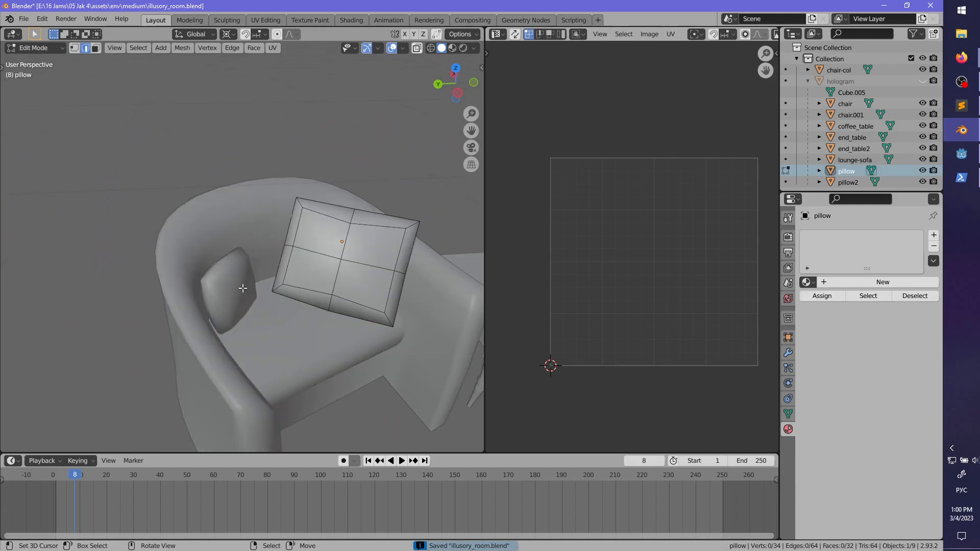
scroll(220, 112, "up", 2)
middle_click_drag(220, 113, 106, 108)
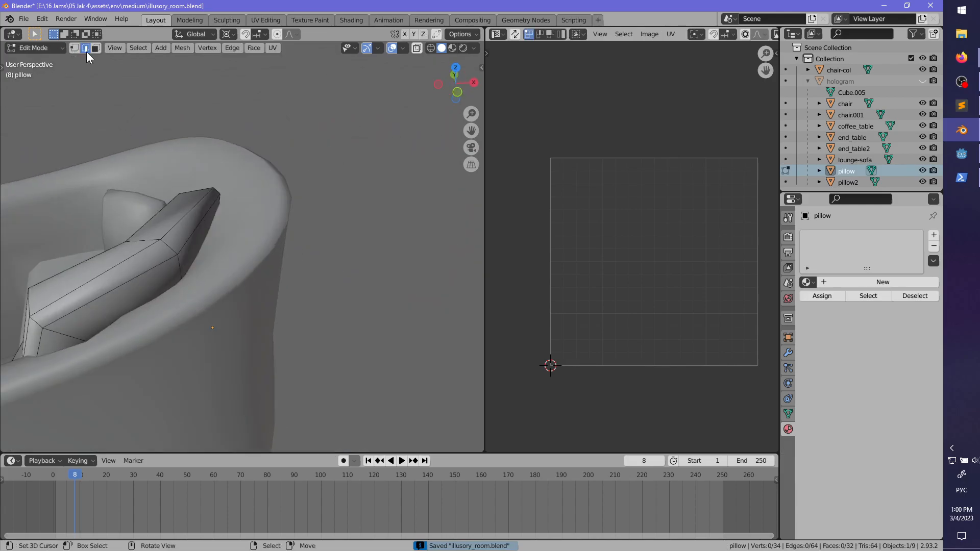
- Select the edge loop around the pillow's border and mark it as a seam
right_click(194, 232, "alt")
middle_click_drag(225, 288, 393, 315)
right_click(283, 261, "alt+shift")
key("ctrl+e")
left_click(284, 262)
scroll(292, 283, "down", 3)
scroll(277, 330, "up", 2)
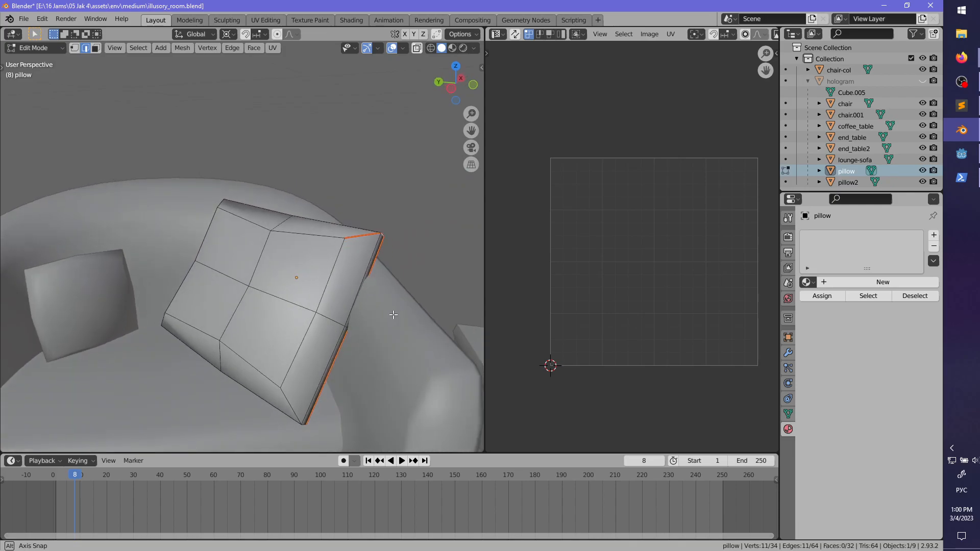
- Adjust the pillow's seams at the short edges around its corners
key("alt+a")
key("ctrl+l")
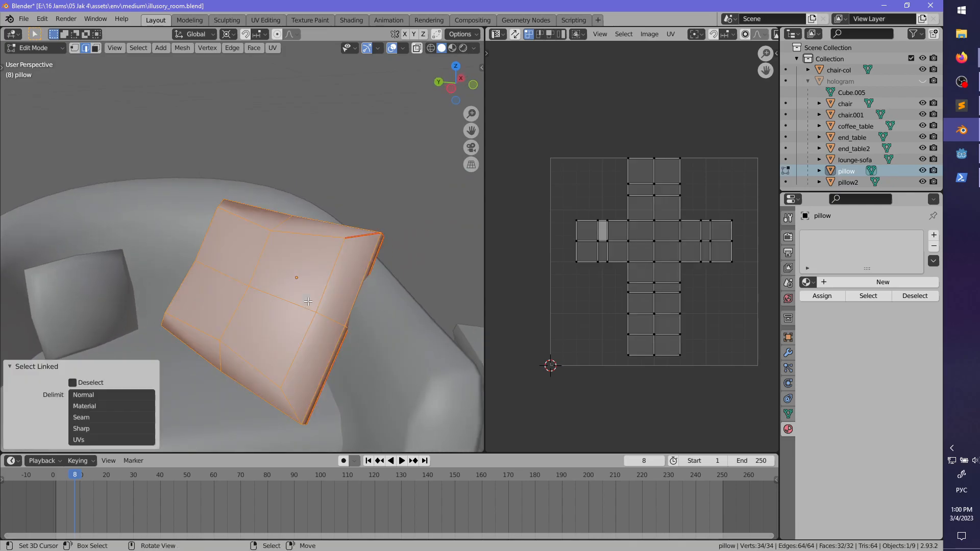
middle_click_drag(308, 301, 341, 265)
right_click(339, 295)
right_click(334, 280, "shift")
right_click(305, 274, "shift")
key("ctrl+e")
left_click(286, 286)
scroll(234, 296, "up", 1)
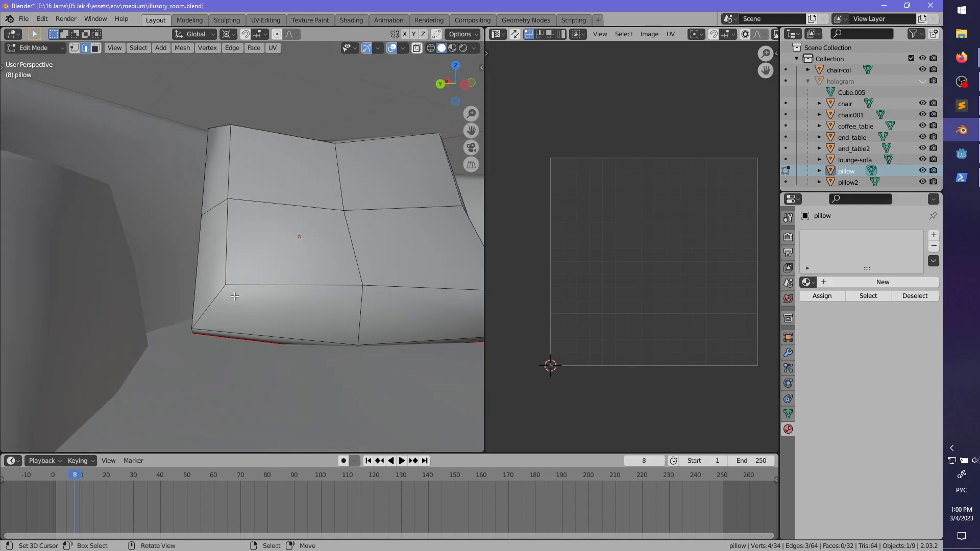
key("ctrl+e")
left_click(197, 293)
- Select the whole pillow mesh and unwrap it along its seams
middle_click_drag(197, 295, 266, 286)
key("alt+a")
key("a")
key("u")
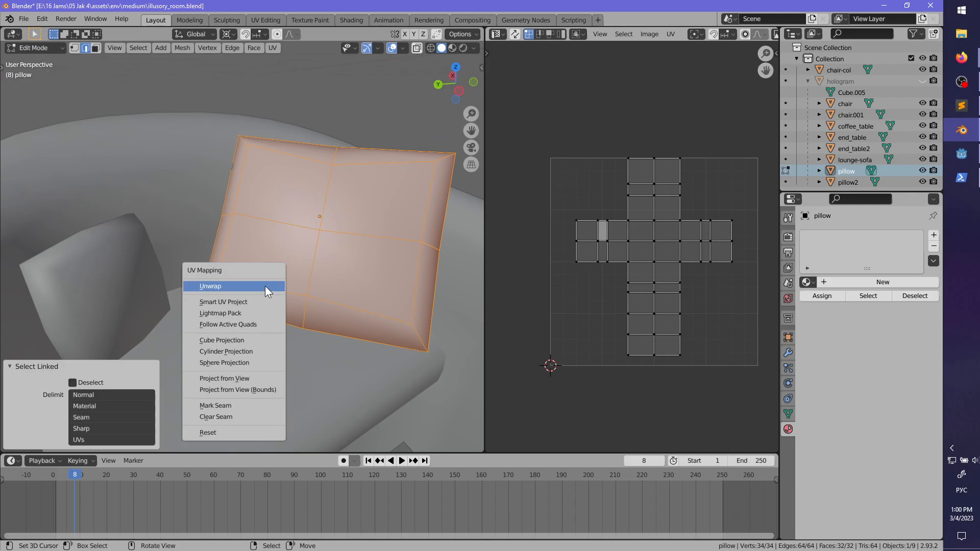
left_click(265, 286)
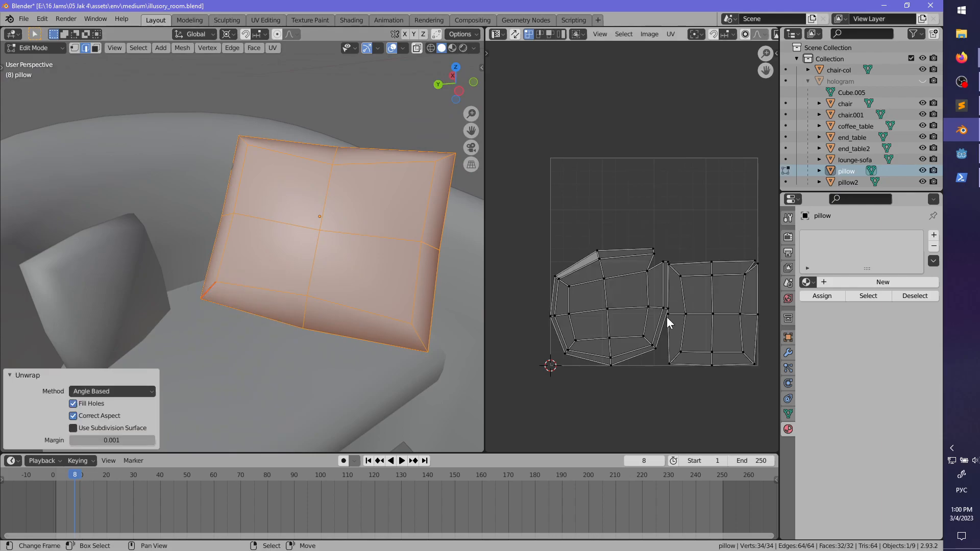
scroll(669, 327, "up", 1)
middle_click_drag(669, 338, 637, 277)
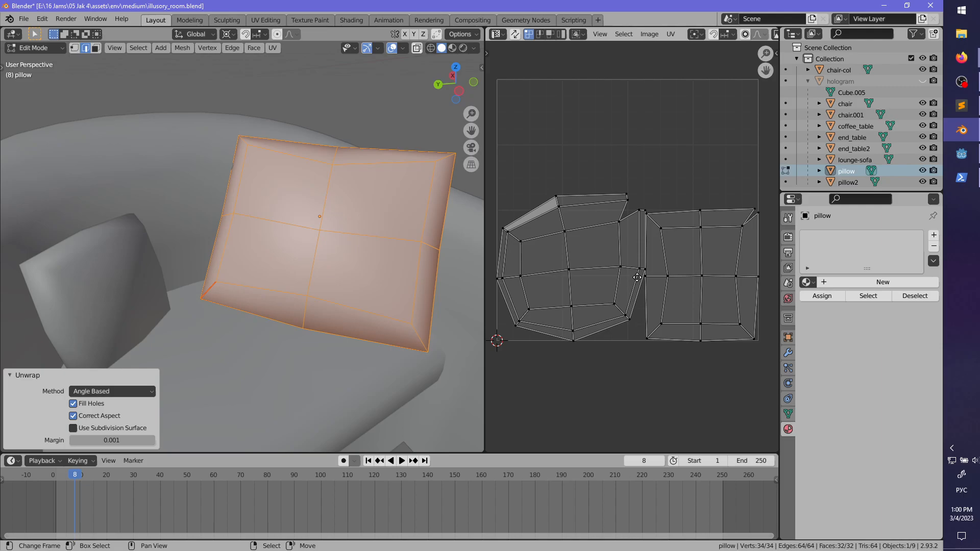
- Leave the large pillow and open the smaller pillow2 on the same armchair in Edit Mode
scroll(306, 280, "down", 2)
middle_click_drag(306, 280, 287, 299)
scroll(344, 330, "up", 2)
scroll(278, 315, "up", 1)
key("Tab")
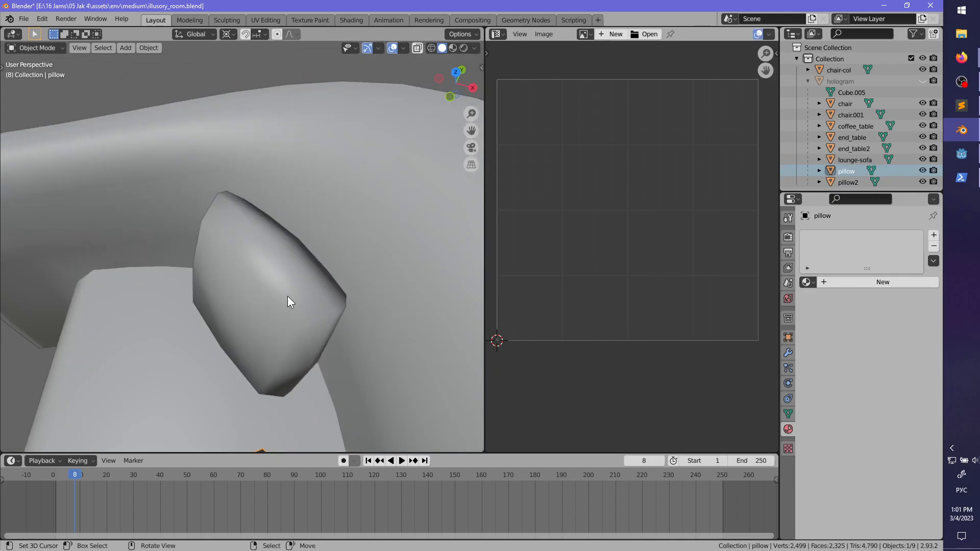
right_click(286, 298)
key("Tab")
key("Tab")
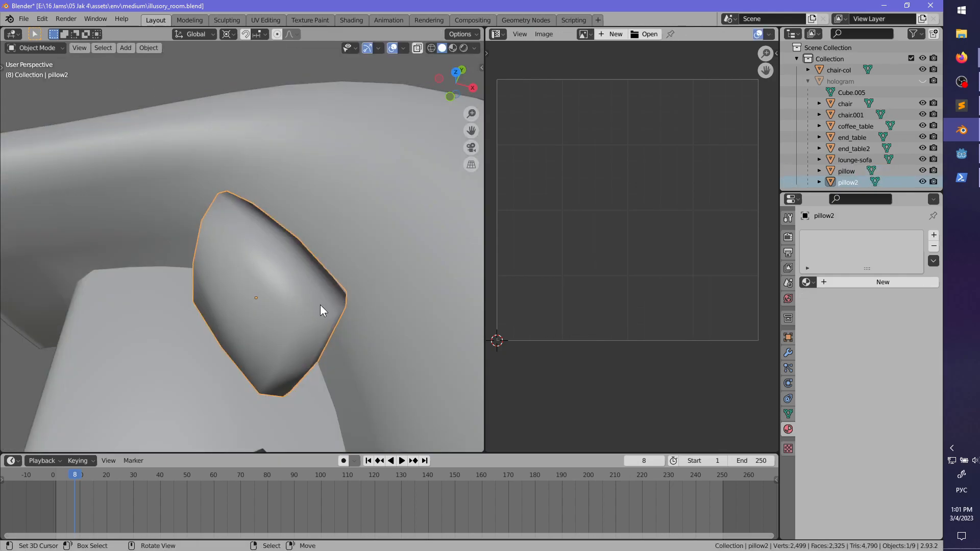
key("Tab")
- Mark the edge loop around pillow2's border as a seam and adjust the seam at its lower corner
right_click(305, 282, "alt")
middle_click_drag(337, 331, 247, 291)
key("ctrl+e")
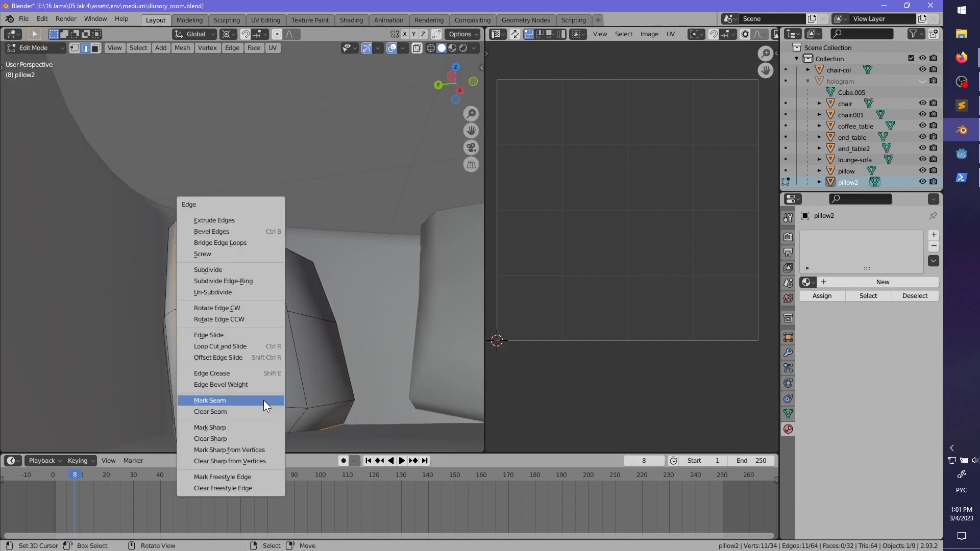
left_click(264, 400)
right_click(216, 417)
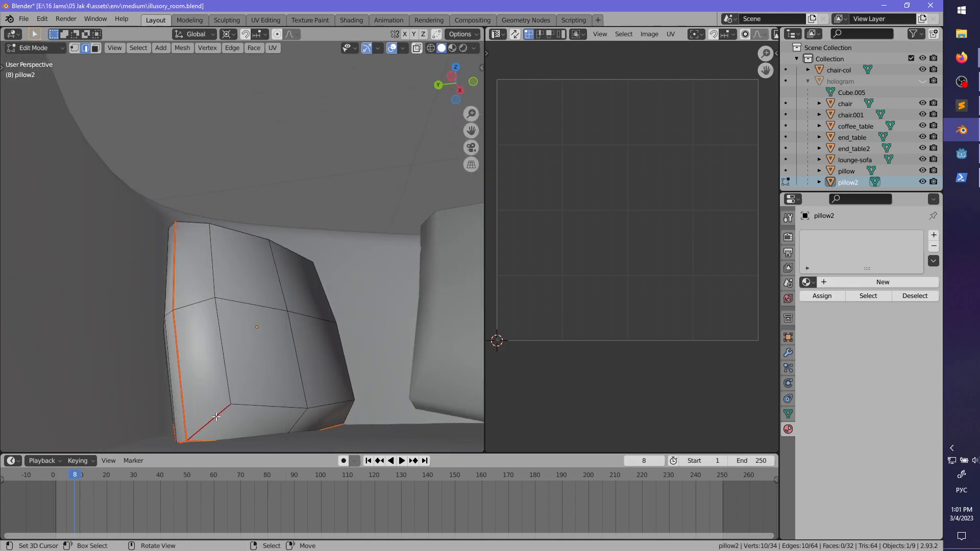
key("ctrl+e")
left_click(204, 422)
- Select all of pillow2's mesh and unwrap it along its seams
scroll(254, 394, "down", 3)
middle_click_drag(254, 393, 228, 314)
key("alt+a")
key("a")
key("u")
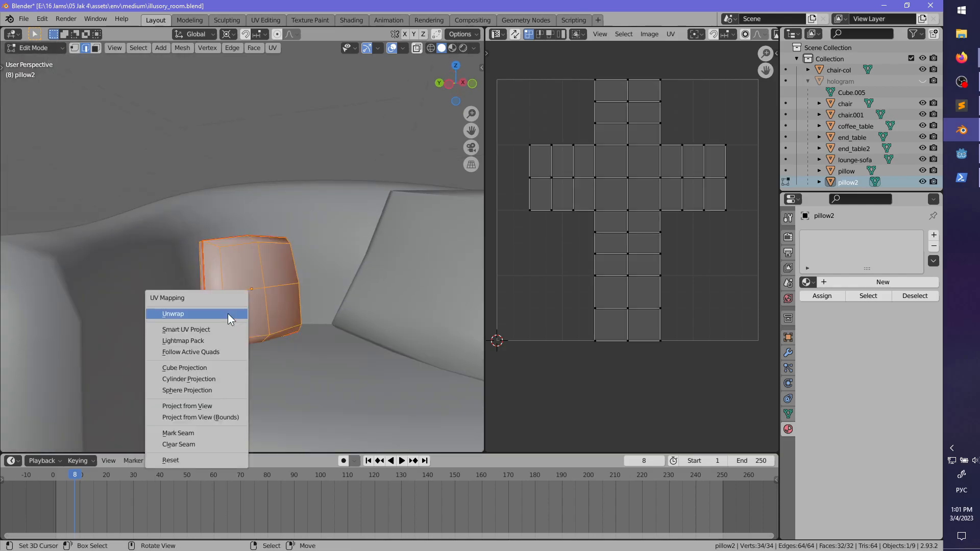
left_click(228, 313)
- Return to Object Mode and deselect pillow2
scroll(577, 317, "down", 2)
scroll(307, 306, "down", 2)
middle_click_drag(306, 306, 270, 310)
key("alt+a")
key("Tab")
scroll(214, 288, "down", 3)
key("alt+a")
scroll(341, 332, "down", 1)
mouse_move(341, 332)
middle_mouse_down("shift")
mouse_move(267, 335)
mouse_move(327, 332)
middle_mouse_up("shift")
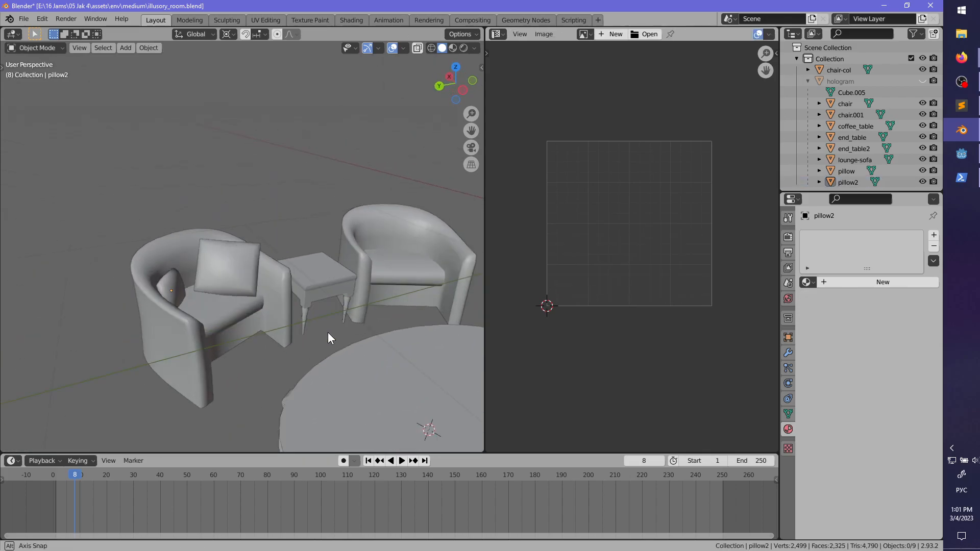
- Reopen pillow2's mesh with its UVs shown and move its left island to the UV square's upper left corner
scroll(328, 332, "up", 3)
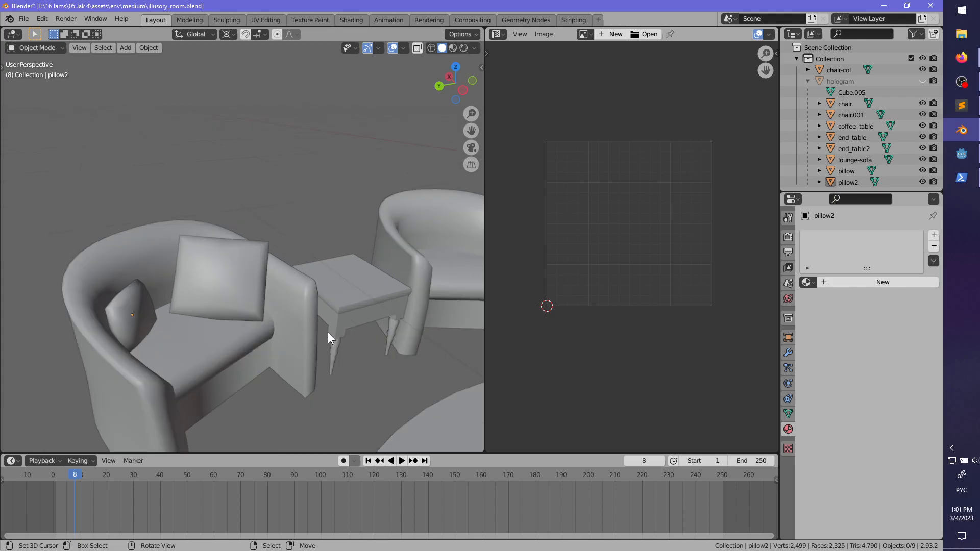
left_click(126, 306)
key("Tab")
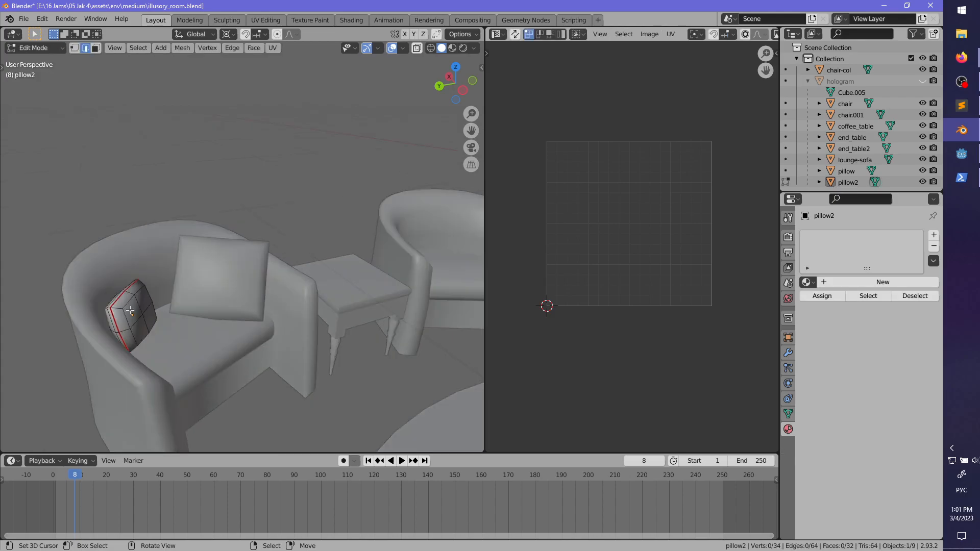
key("l")
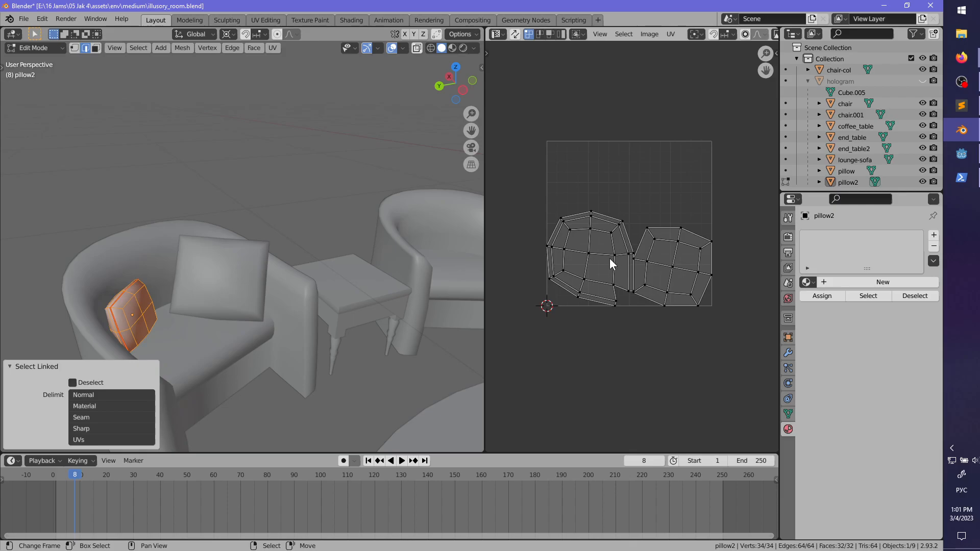
key("l")
key("g")
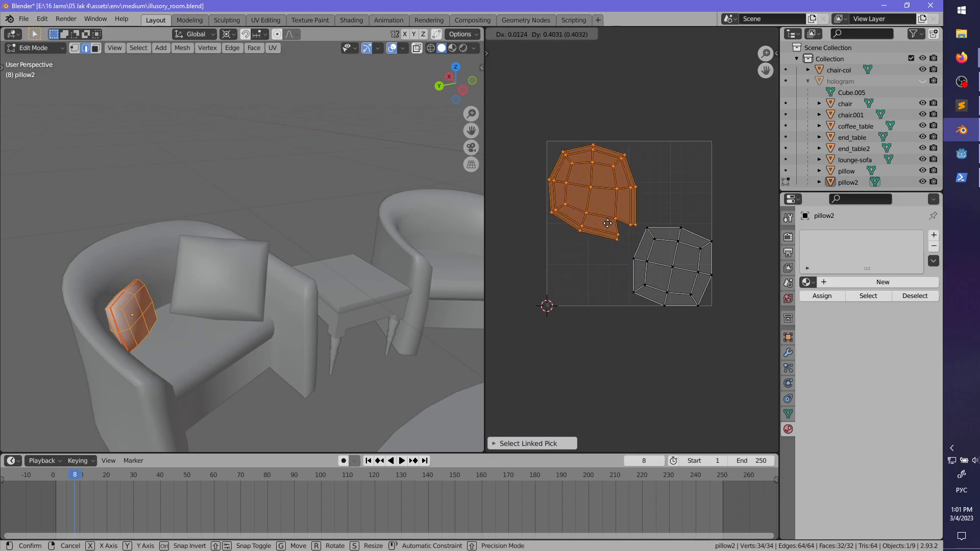
left_click(608, 224)
- Enlarge pillow2's lower right UV island slightly, move it inside the UV square and rotate it upright
key("alt+a")
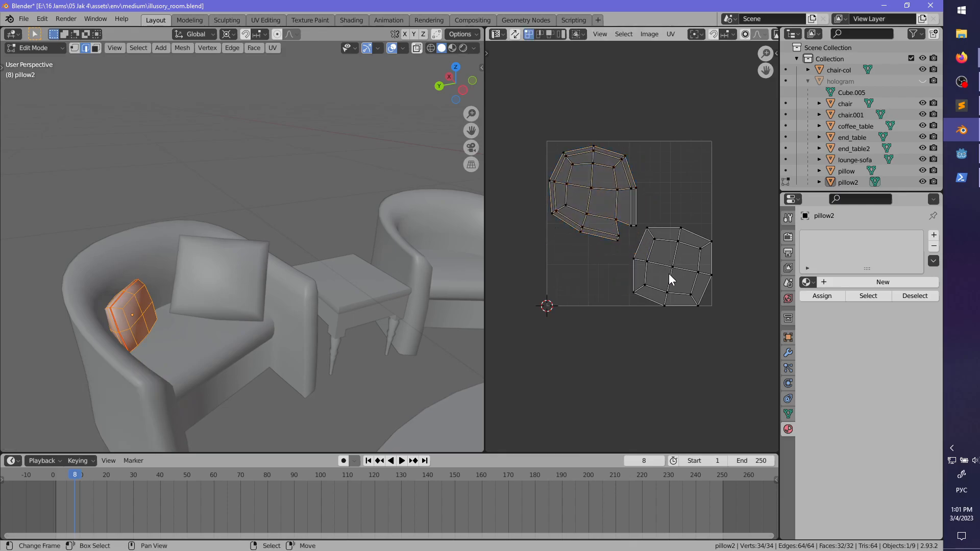
key("l")
key("s")
key("g")
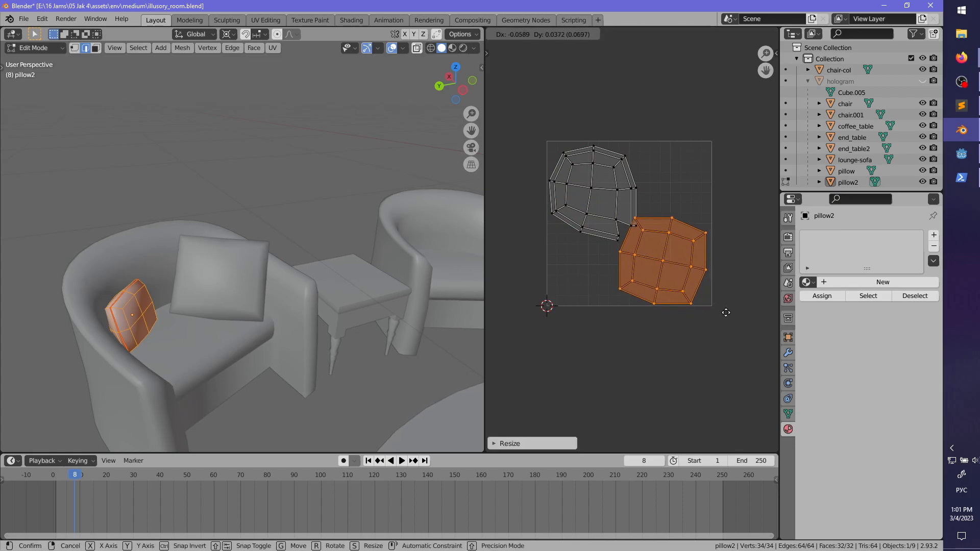
left_click(729, 309)
key("r")
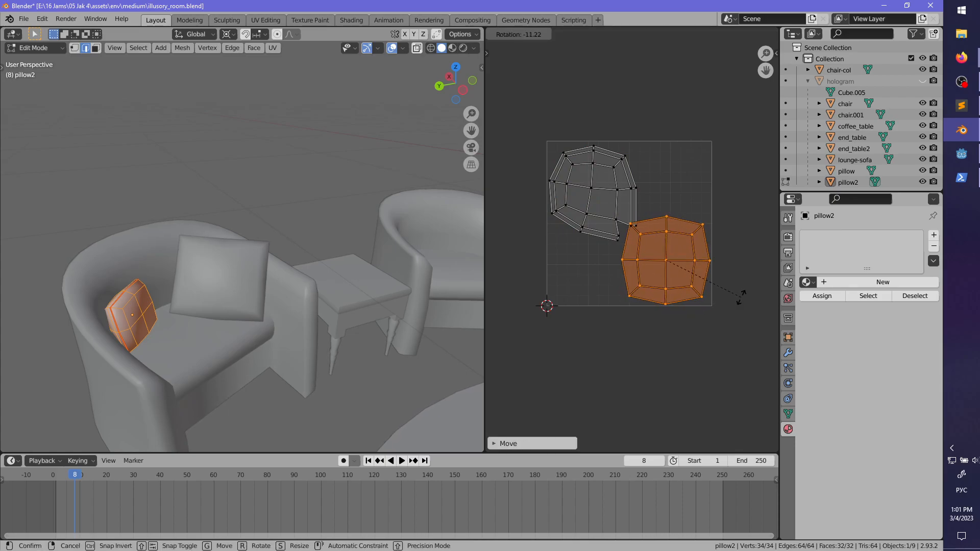
left_click(741, 297)
- Rotate pillow2's upper left UV island so its edge rows run straight and adjust its position
key("alt+a")
key("l")
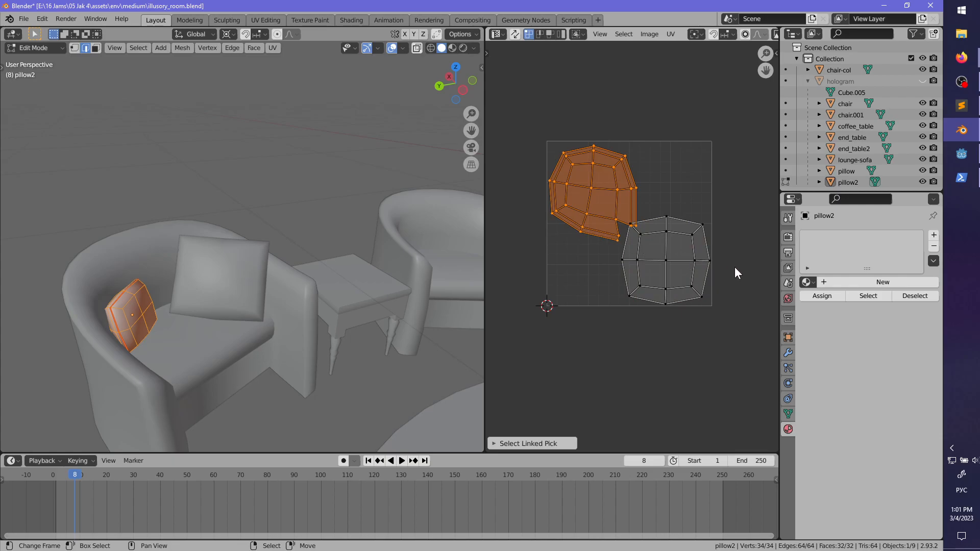
key("r")
left_click(741, 243)
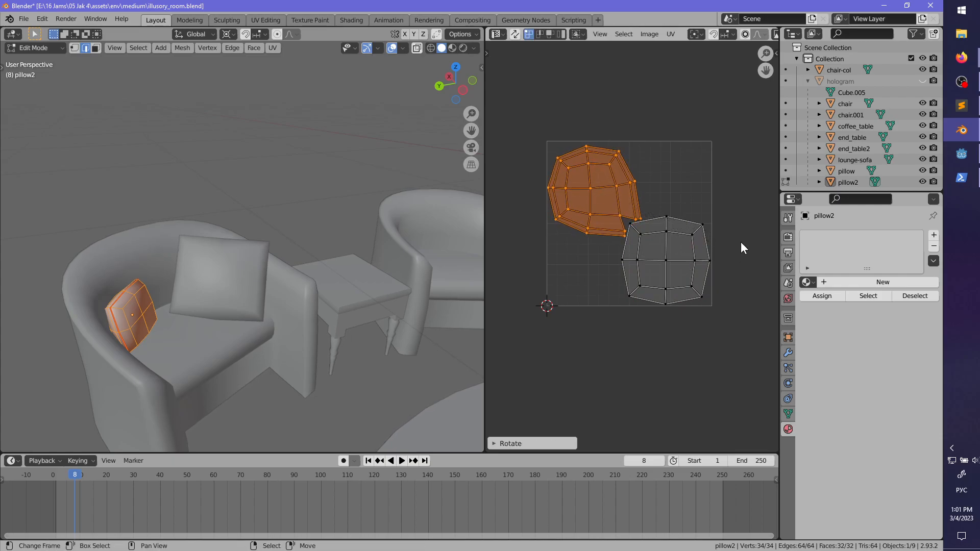
key("g")
left_click(740, 241)
- Shrink pillow2's upper left UV island and place it inside the corner of the UV square
middle_click_drag(179, 288, 153, 294)
scroll(153, 295, "up", 1)
key("s")
left_click(683, 226)
key("g")
left_click(672, 220)
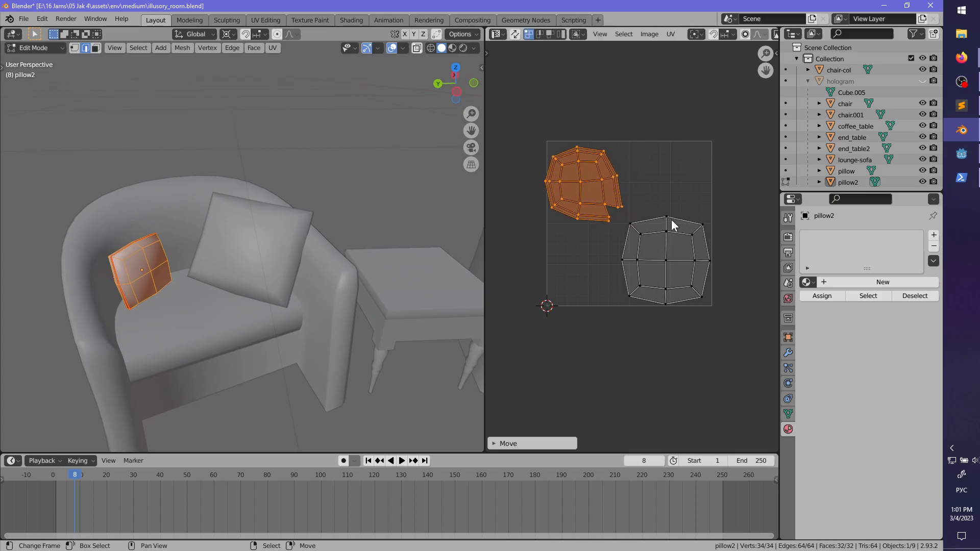
key("g")
left_click(653, 219)
- Enlarge pillow2's lower right UV island and shift it back within the UV square
key("alt+a")
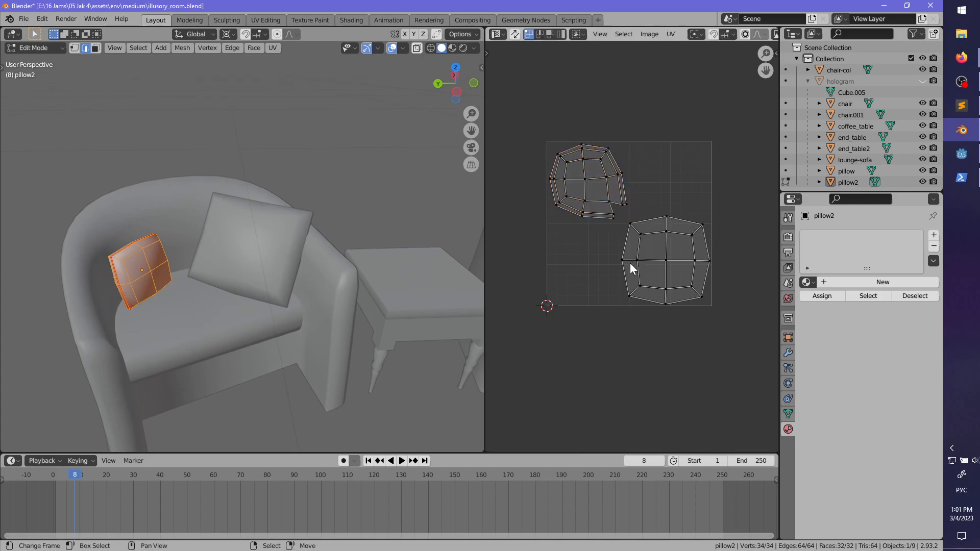
key("l")
key("s")
left_click(746, 336)
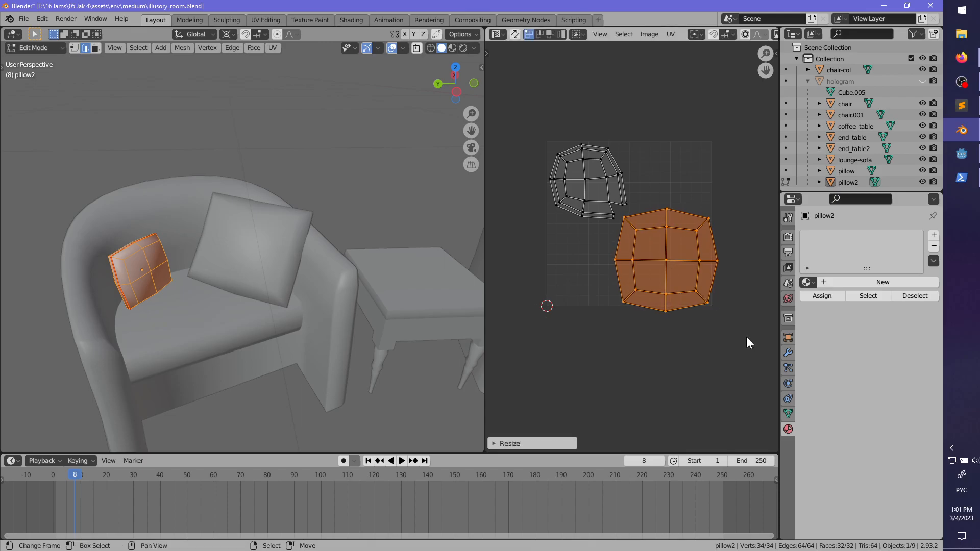
key("g")
left_click(738, 328)
- Rotate and shrink pillow2's upper left island slightly and nudge it into the corner, clear of the larger island
key("alt+a")
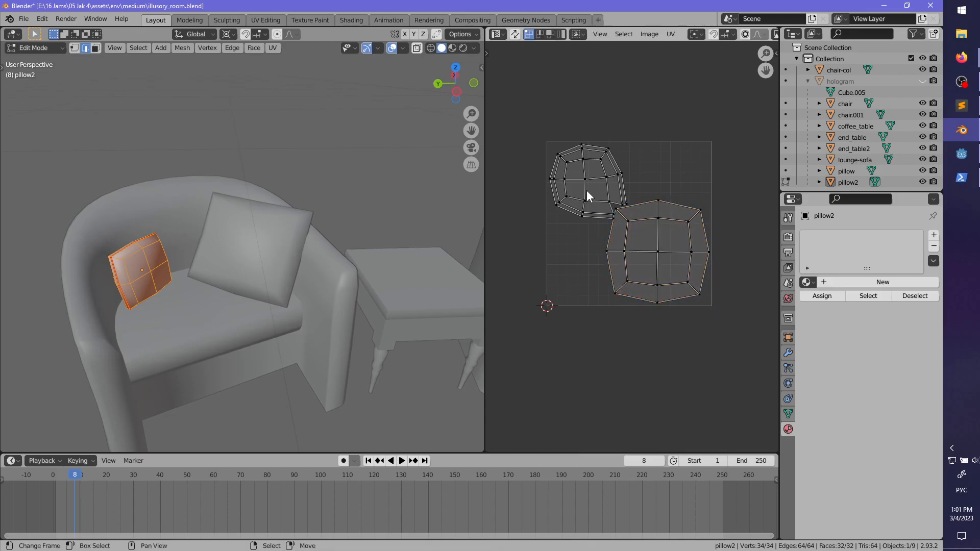
key("l")
key("r")
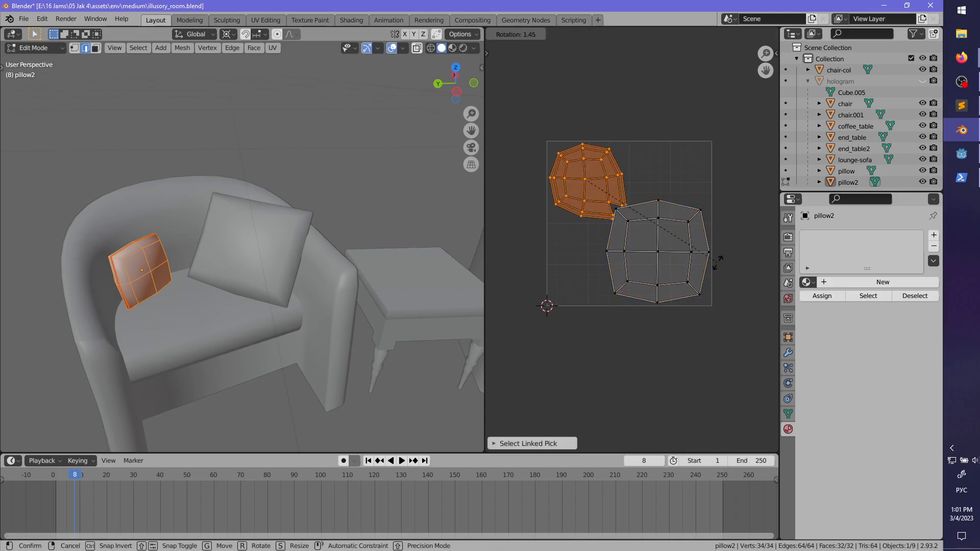
left_click(716, 264)
key("s")
left_click(711, 262)
key("r")
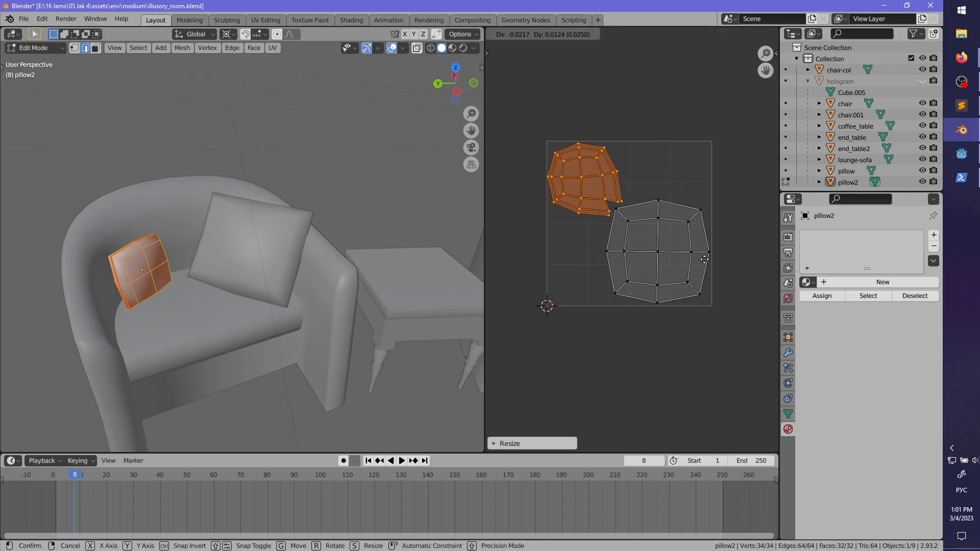
left_click(706, 256)
key("r")
left_click(700, 268)
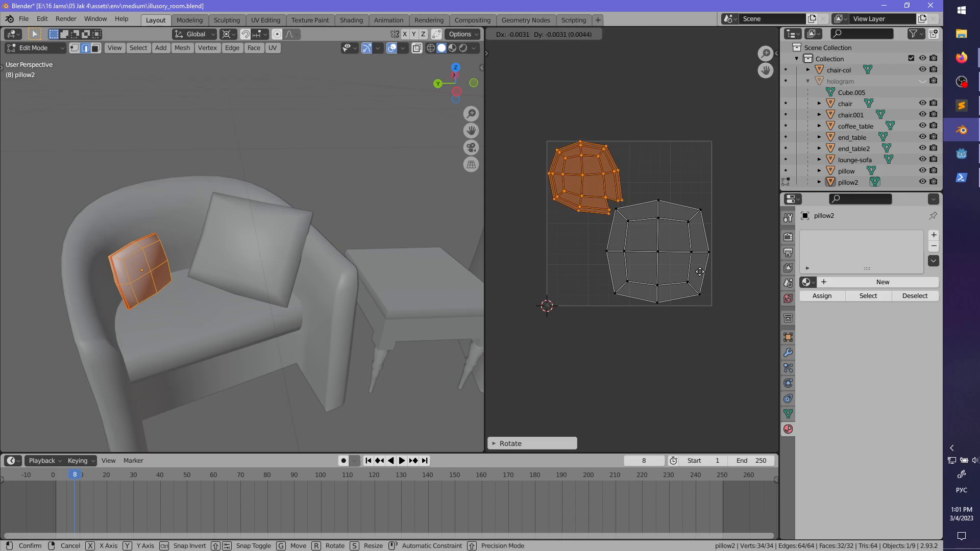
- Leave pillow2's mesh and open the larger pillow's mesh for editing
key("Tab")
scroll(243, 249, "up", 4)
left_click(243, 249)
key("Tab")
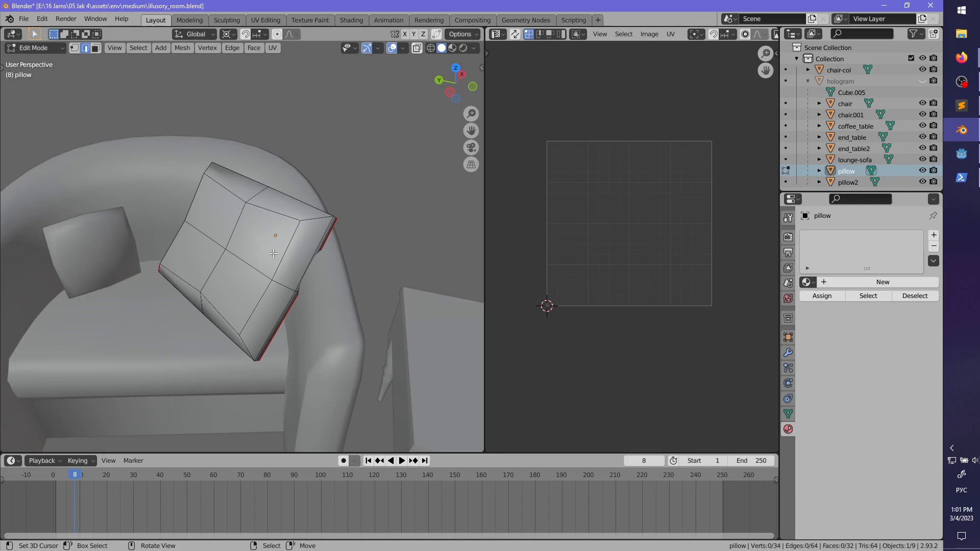
- Clear the seam from two single edges near the larger pillow's lower corner
middle_click_drag(243, 249, 214, 285)
right_click(178, 216, "alt")
right_click(160, 280)
key("ctrl+e")
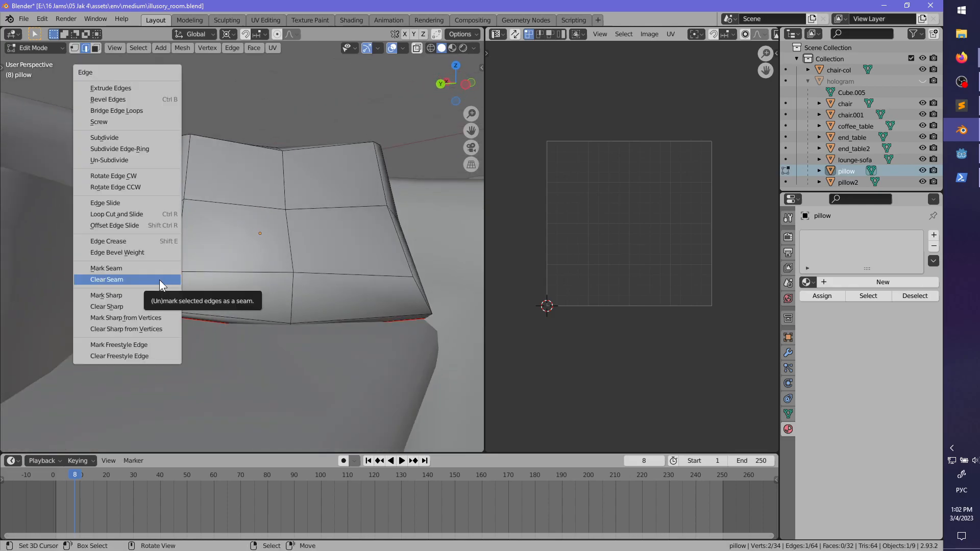
left_click(159, 280)
scroll(217, 292, "up", 3)
right_click(211, 292)
key("ctrl+e")
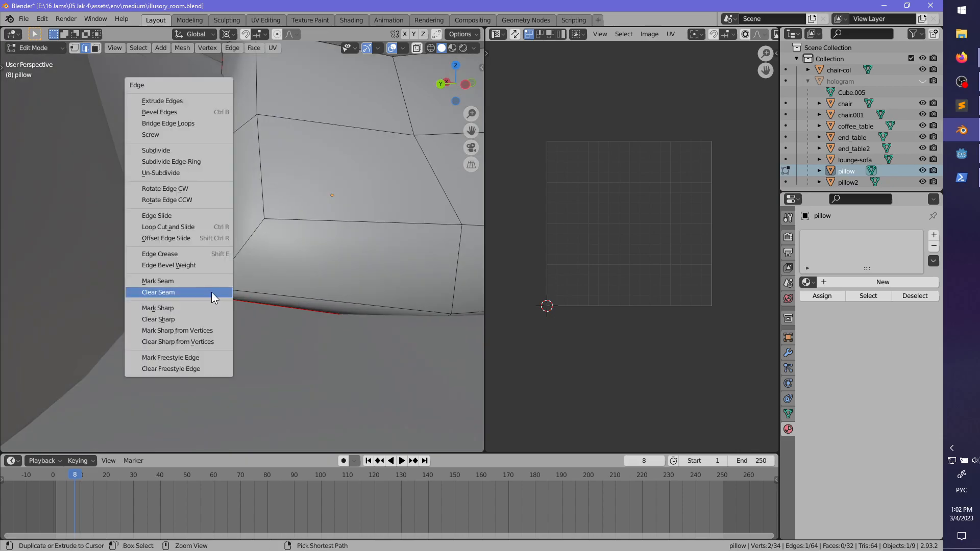
left_click(211, 292)
- Mark the edge loop around the pillow's front border as a seam and clear the seam from the parallel rear loop
scroll(211, 292, "down", 3)
middle_click_drag(319, 253, 255, 254)
key("alt+a")
left_click(255, 254, "alt")
key("ctrl+e")
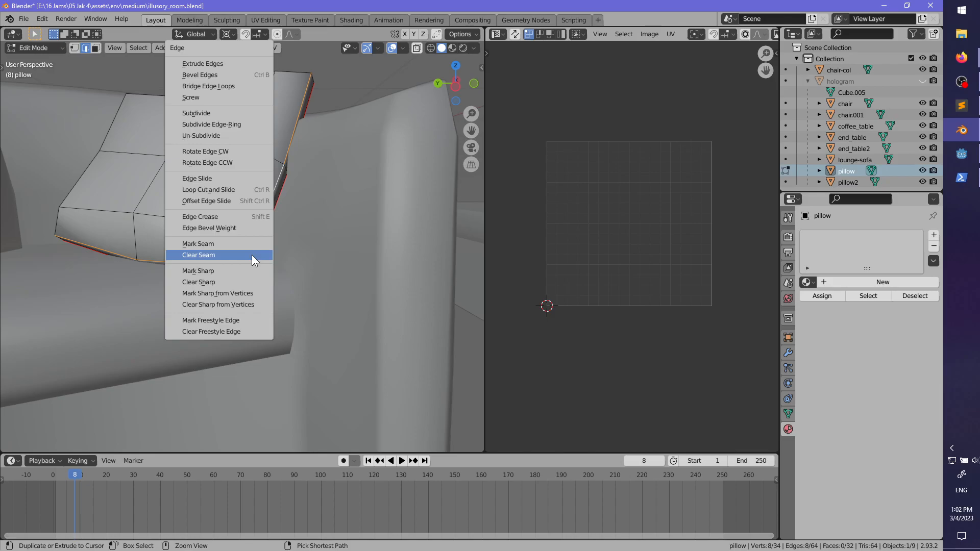
left_click(245, 247)
left_click(255, 254, "alt")
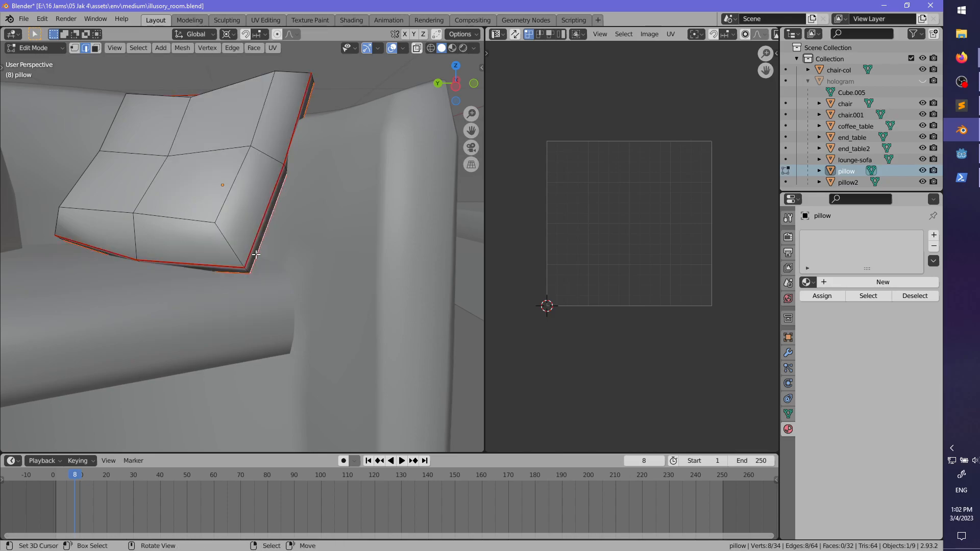
key("ctrl+e")
left_click(237, 266)
- Adjust the seam at the pillow's corner, select its whole mesh and unwrap it
middle_click_drag(138, 240, 306, 263)
key("ctrl+e")
left_click(221, 284)
key("ctrl+l")
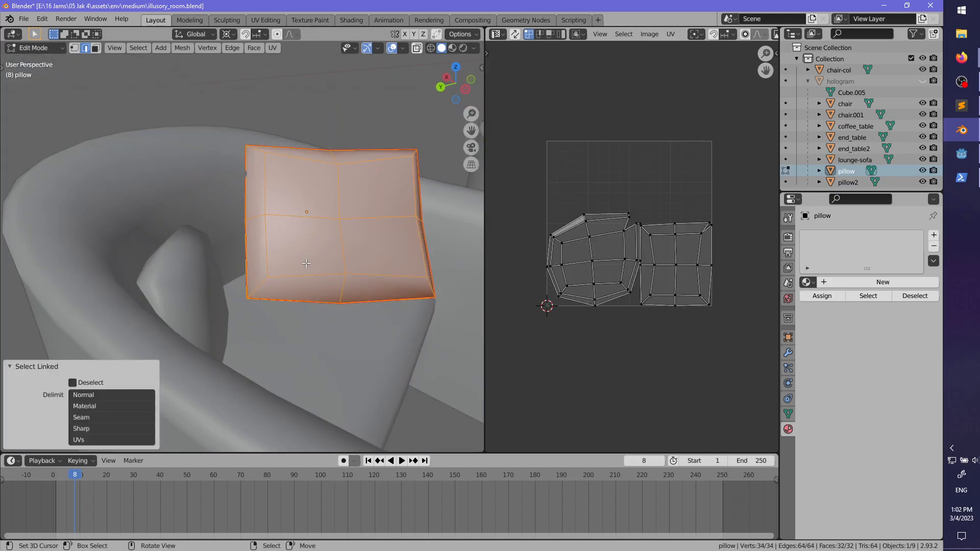
key("u")
left_click(305, 262)
- Rotate the pillow's left UV island upright, shrink it and move it to the UV square's upper left corner
middle_click_drag(591, 252, 544, 271)
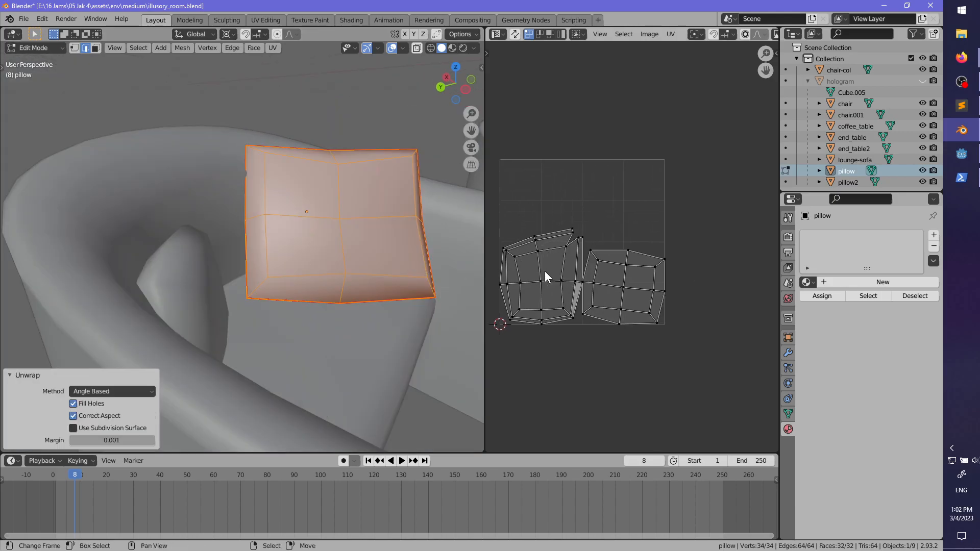
key("l")
key("r")
left_click(541, 397)
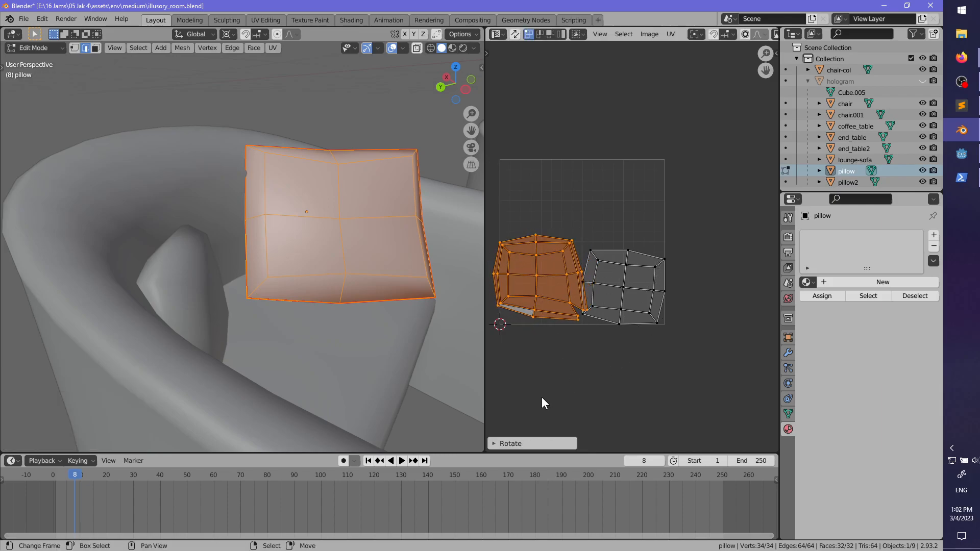
key("s")
left_click(600, 353)
key("g")
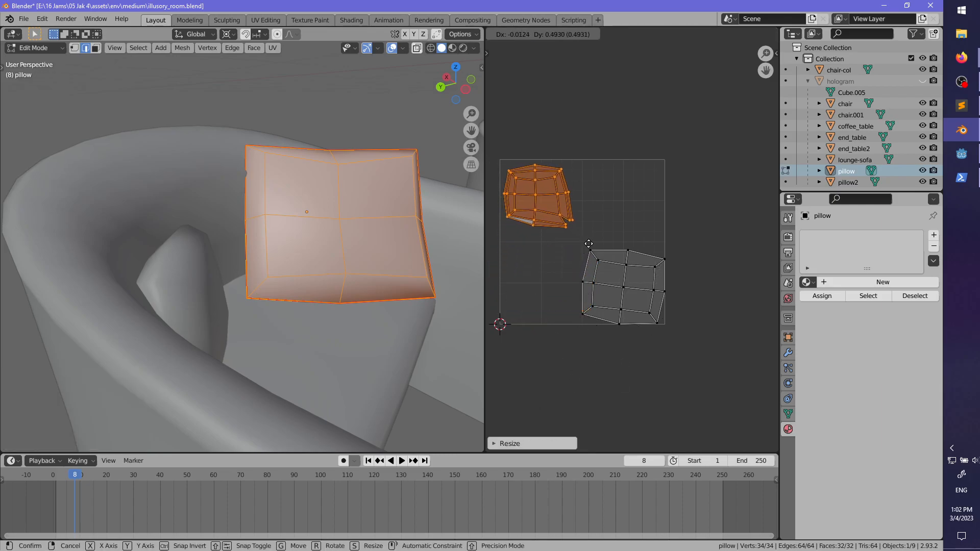
left_click(586, 244)
- Enlarge the pillow's lower right UV island and rotate it so its edges run straight
key("alt+a")
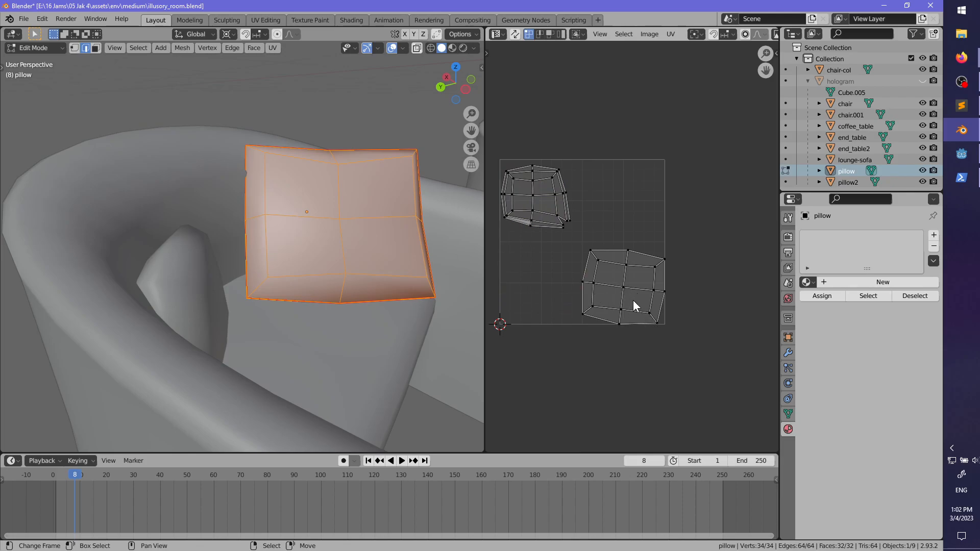
key("l")
key("s")
left_click(740, 378)
key("r")
left_click(731, 356)
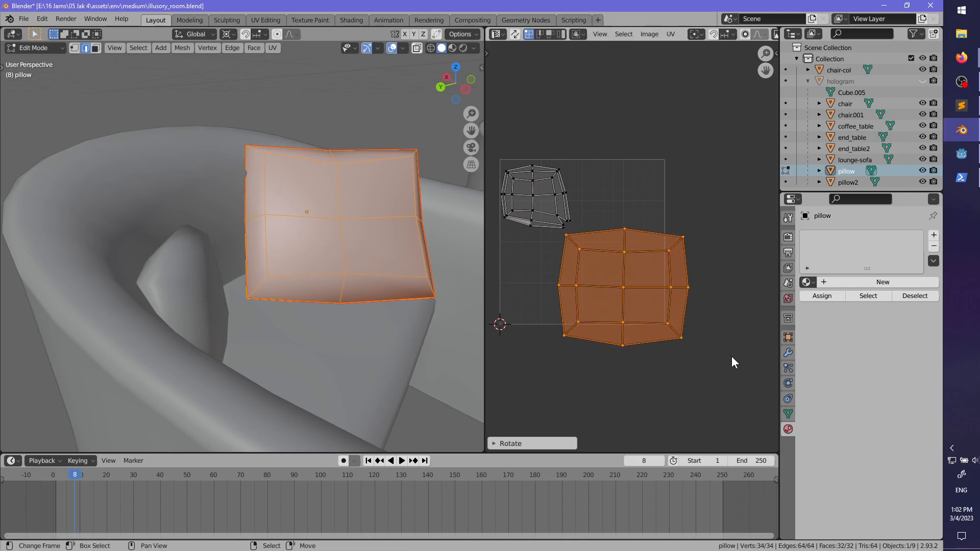
- Scale the enlarged island down to about 0.76 and position it in the lower right of the UV square
key("g")
left_click(703, 333)
key("s")
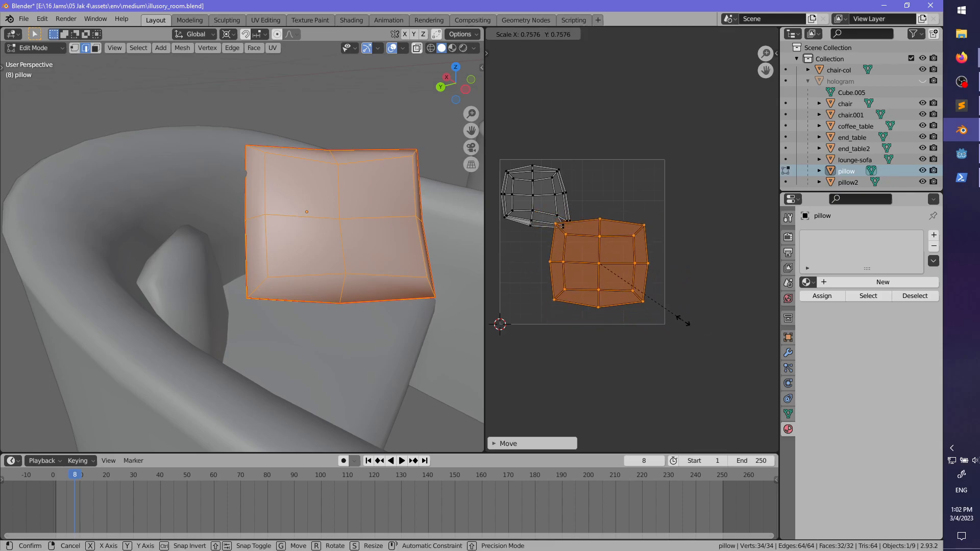
left_click(686, 324)
key("g")
left_click(696, 335)
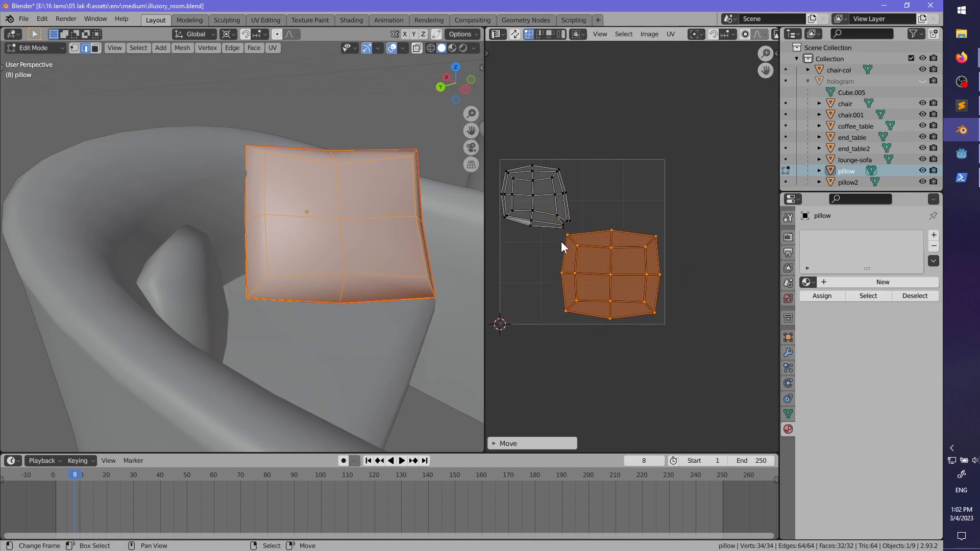
- Return the pillow to Object Mode, deselect everything and save the file
key("alt+a")
key("Tab")
key("alt+a")
middle_click_drag(391, 234, 252, 253)
key("ctrl+s")
key("ctrl+space")
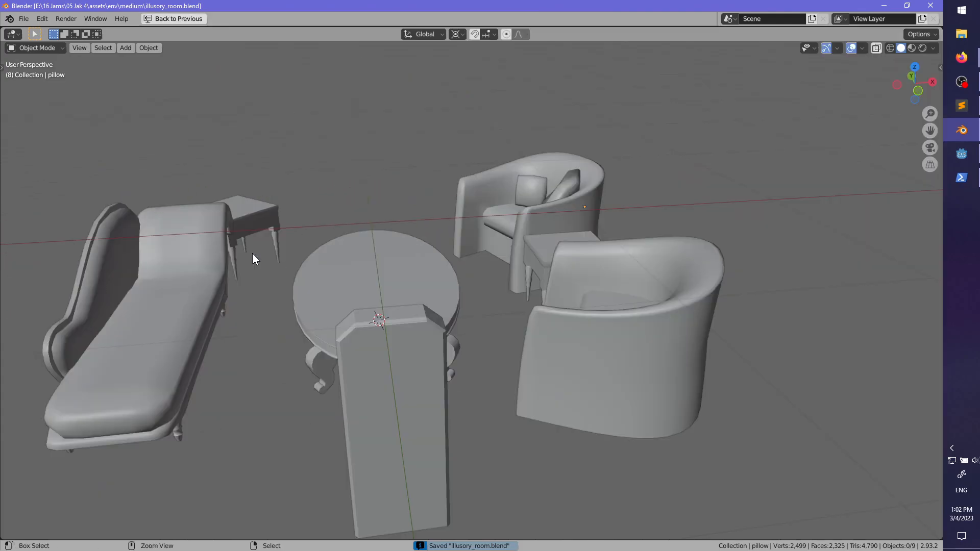
scroll(314, 272, "down", 2)
middle_click_drag(314, 272, 304, 301)
key("ctrl+space")
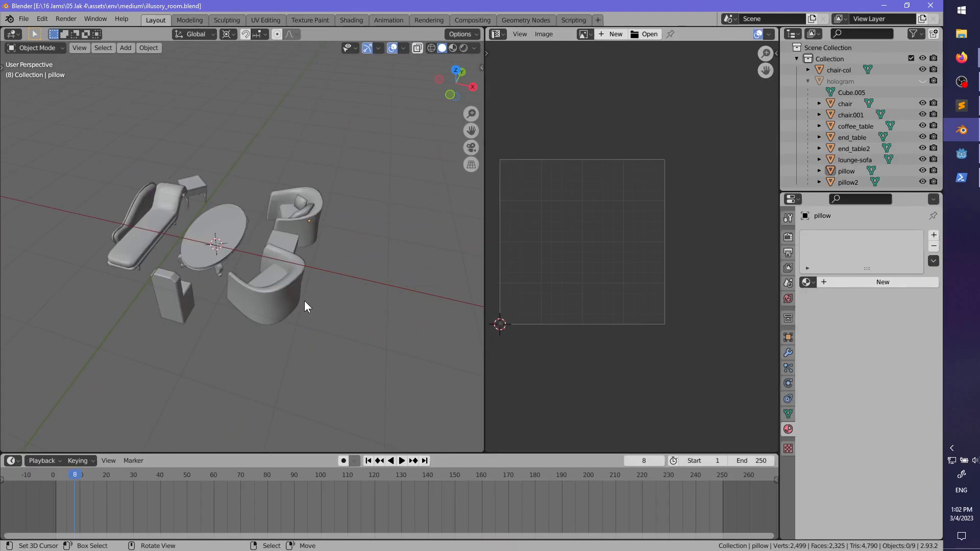
- Switch to PowerShell, change to the ..\assets\ directory and check its git status
left_click(962, 178)
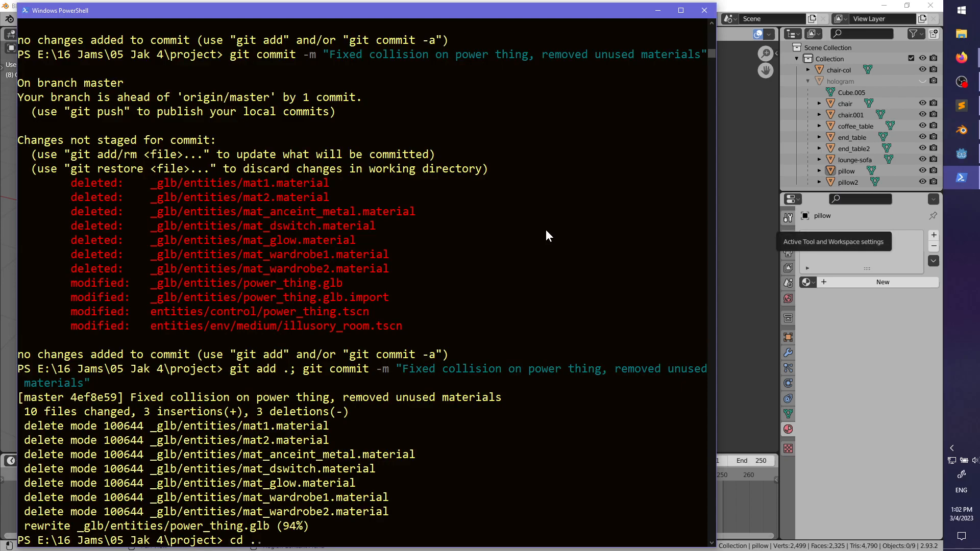
type("cd ..\\as")
key("Tab")
key("Return")
type("git status")
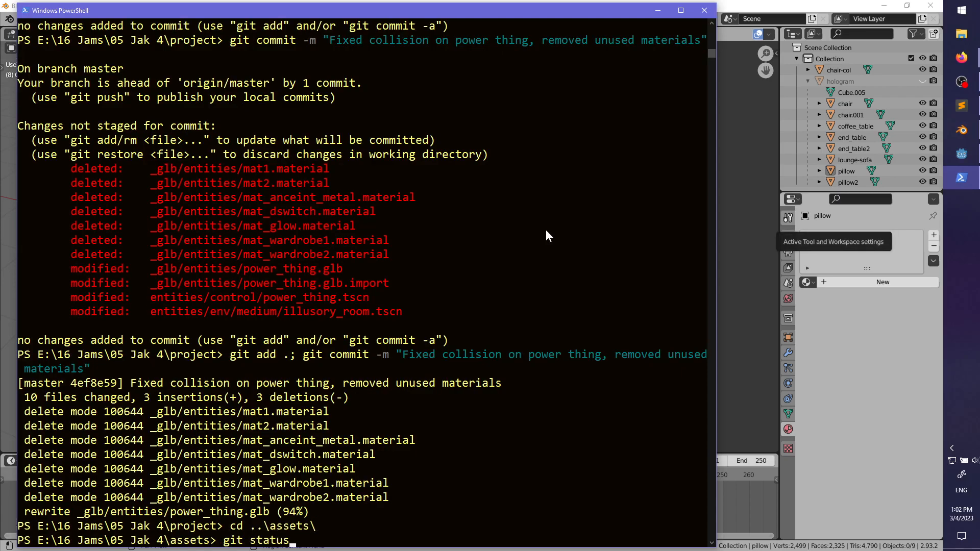
key("Return")
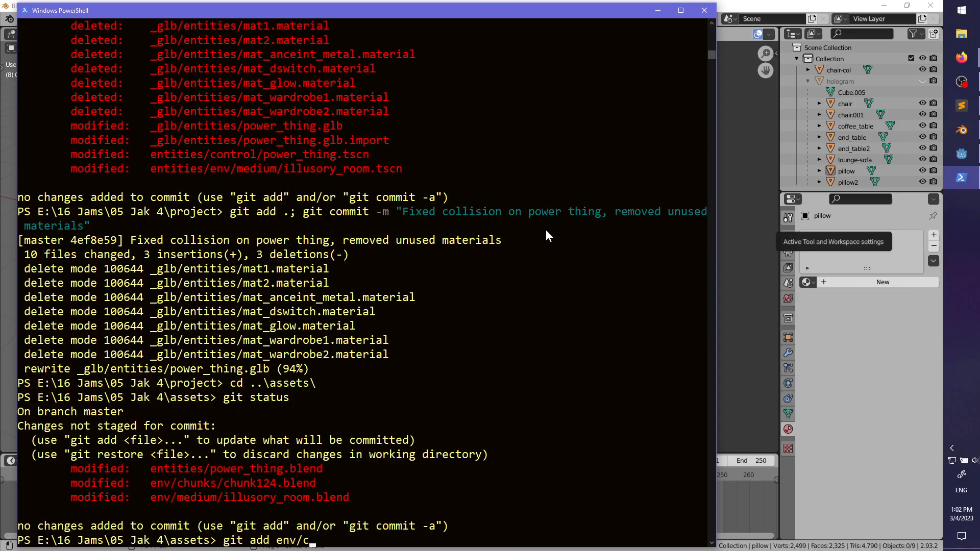
- Stage env/chunks and commit it with the message "Added doors"
type("git add env/chunks")
key("Return")
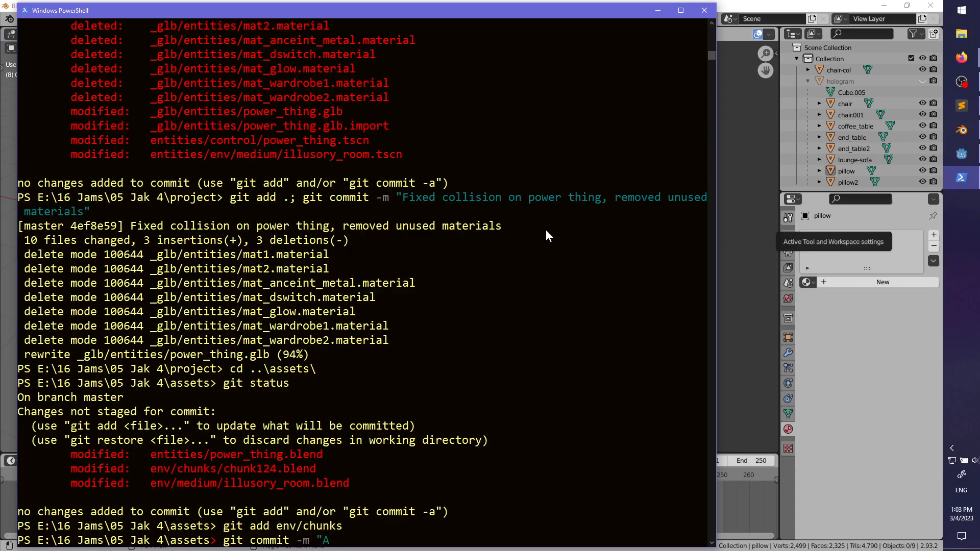
type("\"")
key("Return")
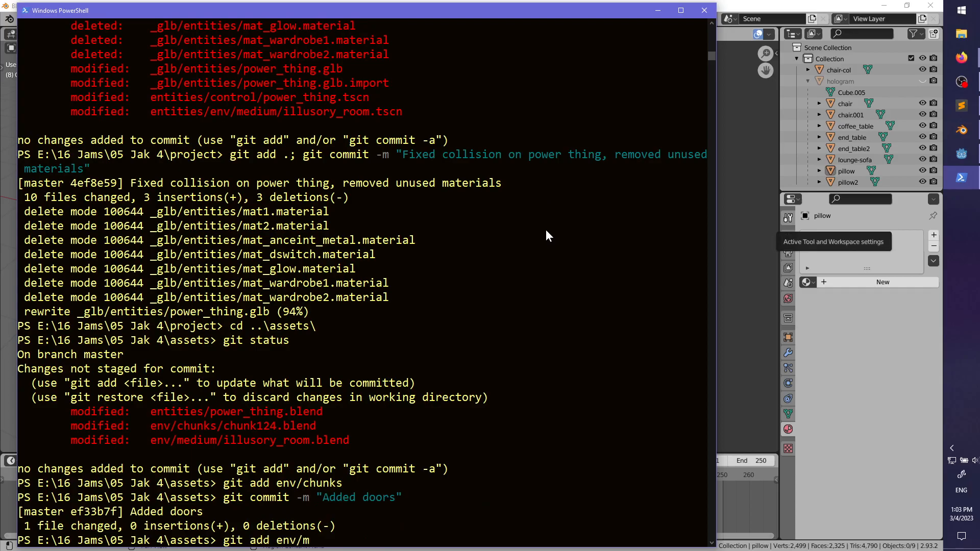
- Stage the entities folder and commit it with the message "Make power thing convex"
type("git add entities")
key("Return")
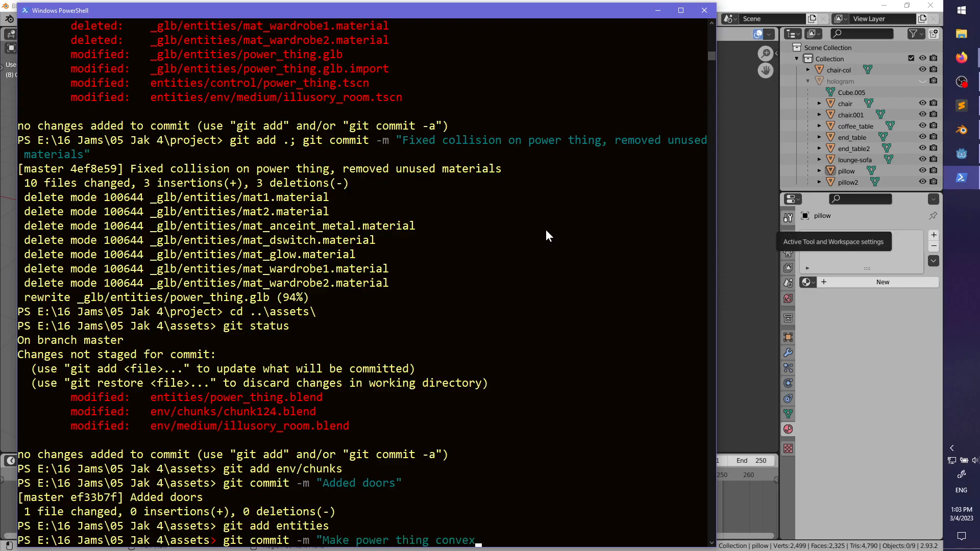
key("Return")
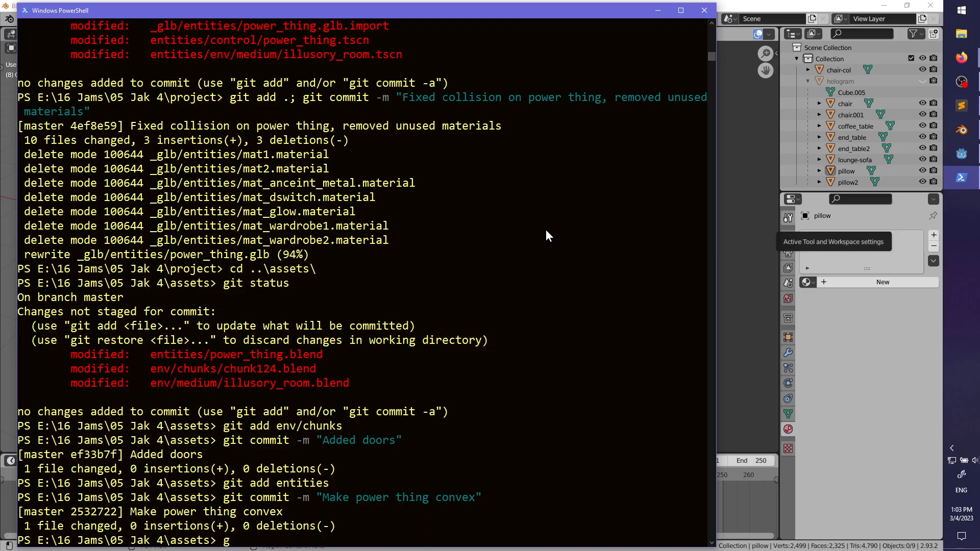
- Stage all remaining changes in the assets folder and try to commit them with the message "UV unwrapped objects"
type("git add .")
key("Return")
type("gut c")
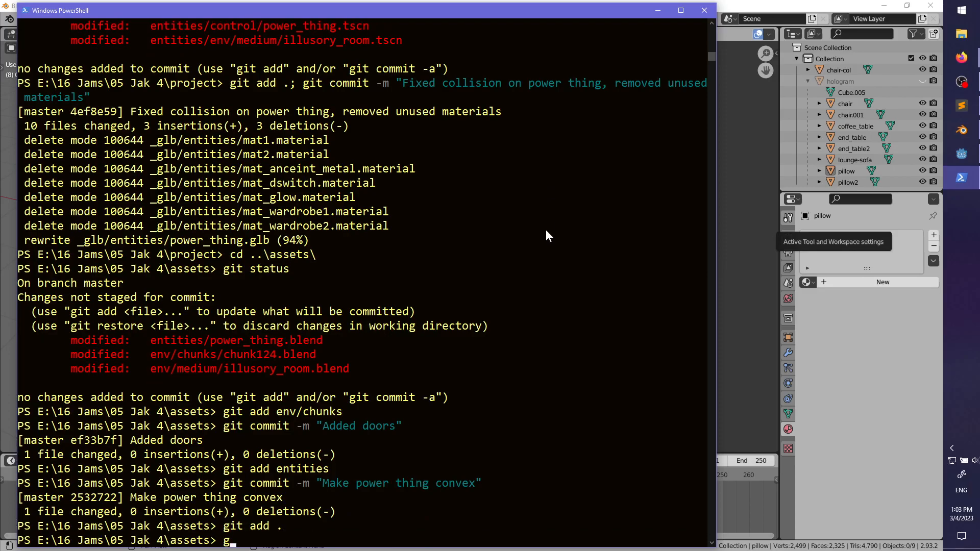
type("ommit -m \"UV un")
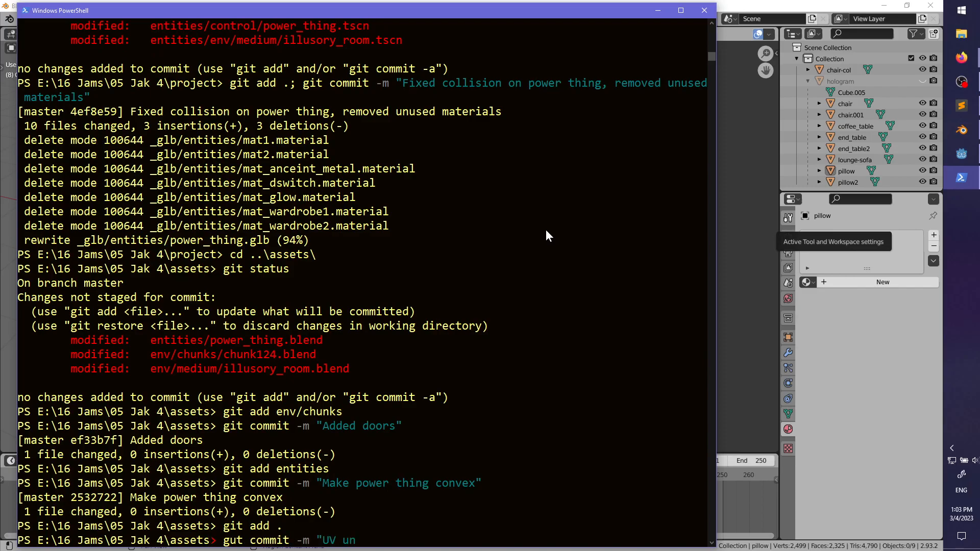
type("rapper ")
type("object")
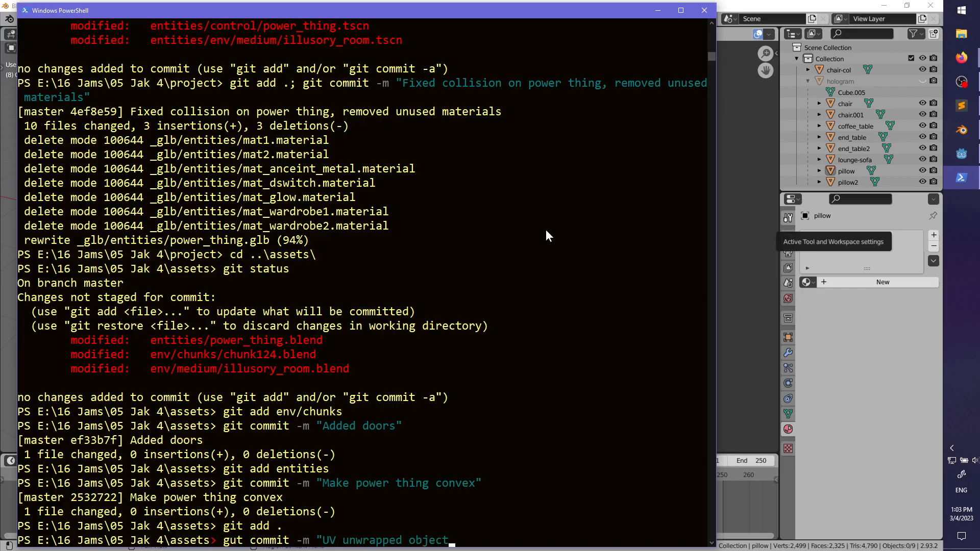
type("s\"")
key("Return")
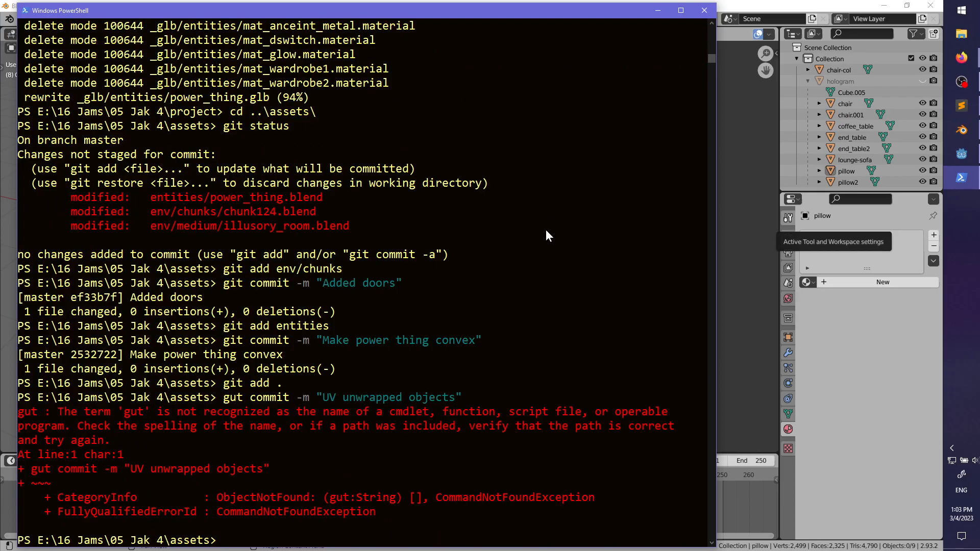
- Correct the misspelled command to git and rerun the commit with the message "UV unwrapped objects"
key("Up")
key("ctrl+Left")
key("ctrl+Left")
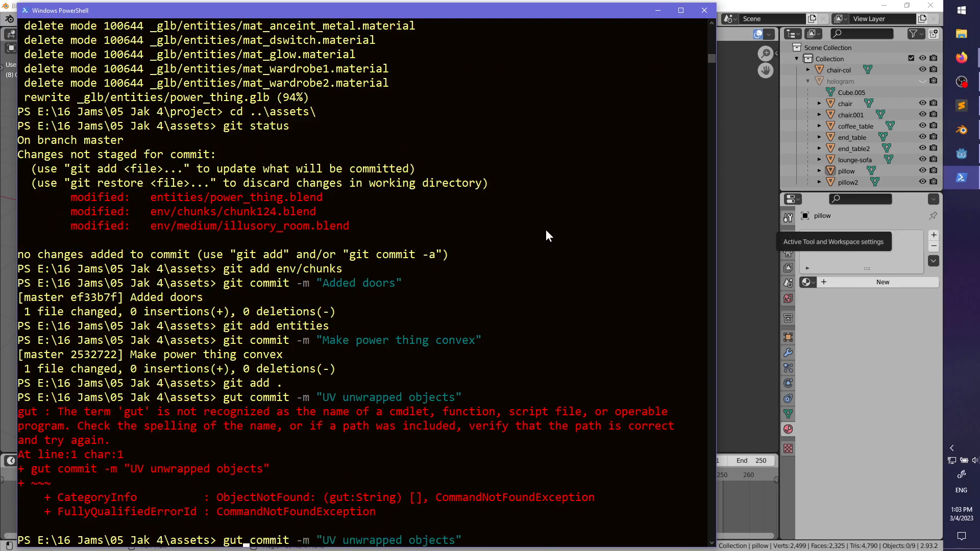
key("BackSpace")
type("i")
key("Return")
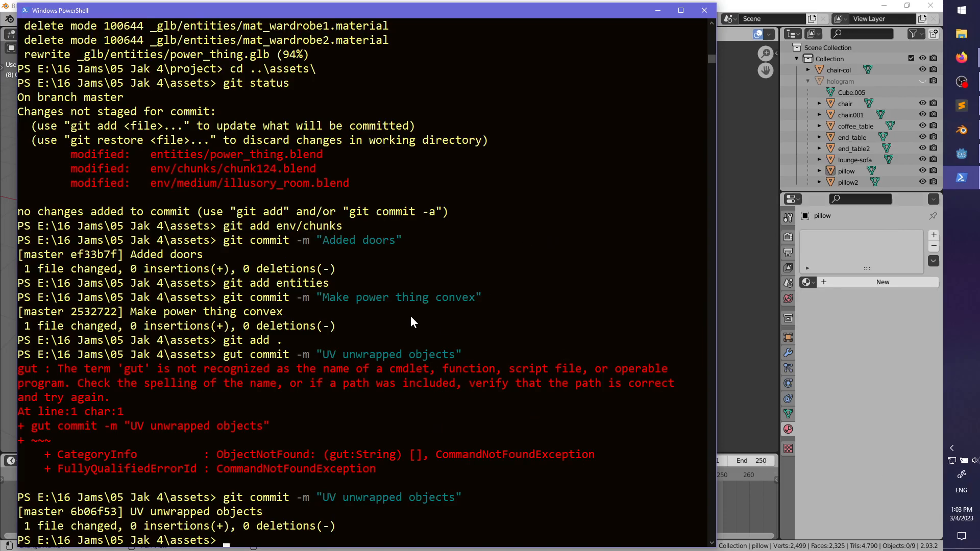
left_click(719, 3)
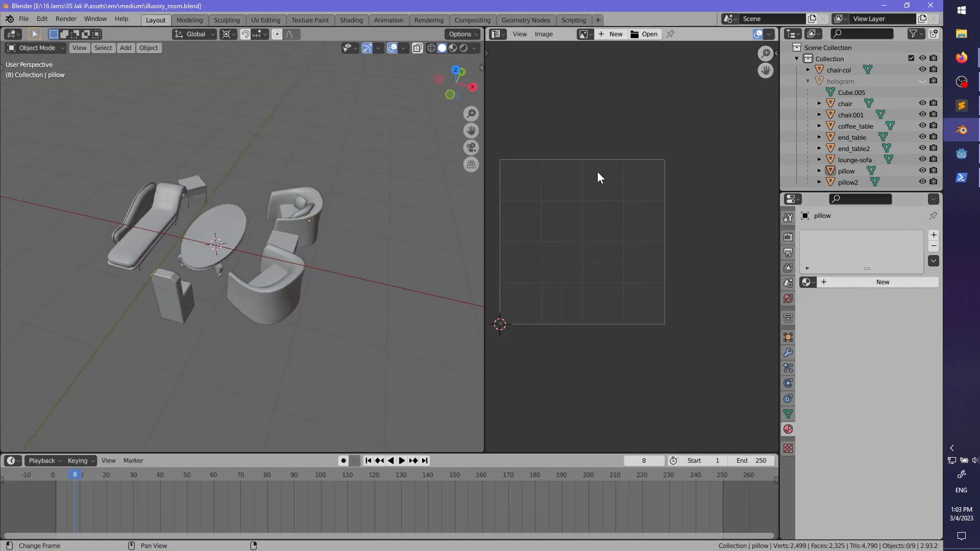
scroll(388, 238, "down", 2)
middle_click_drag(378, 240, 279, 273)
scroll(276, 274, "up", 2)
- Switch to Sublime Text, replace Saturday's placeholder materials item with "Simple textures for medium furniture (photo collage?)" and save ultimate_todo.md
left_click(961, 105)
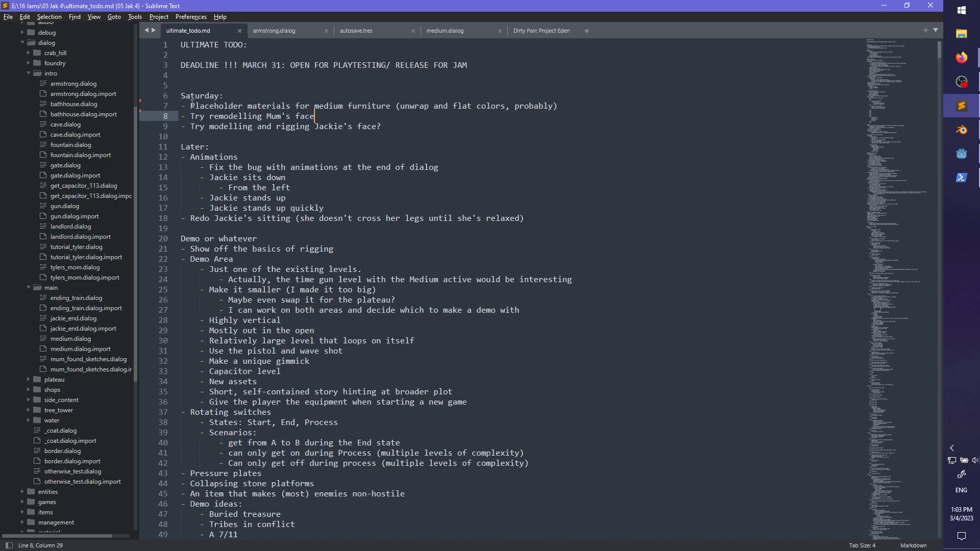
left_click(191, 106)
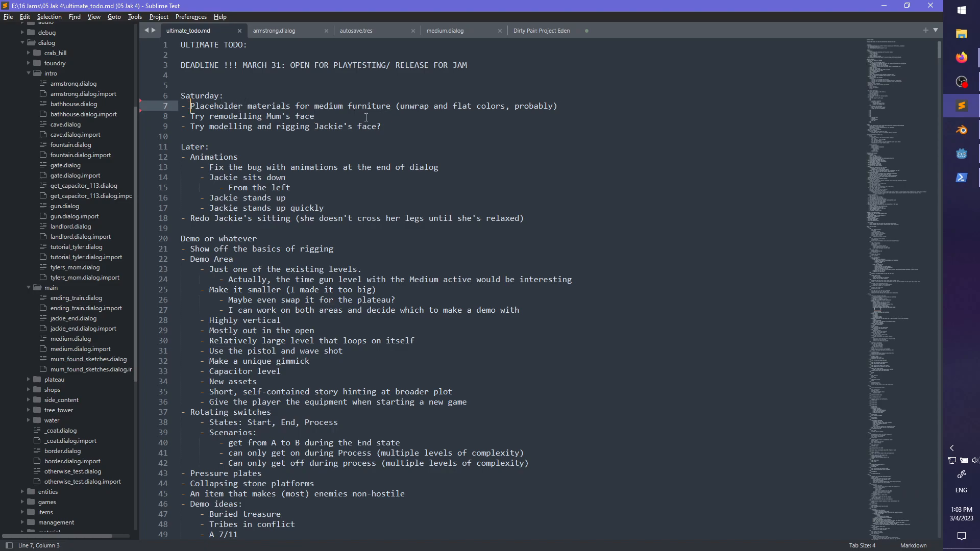
left_click(371, 117)
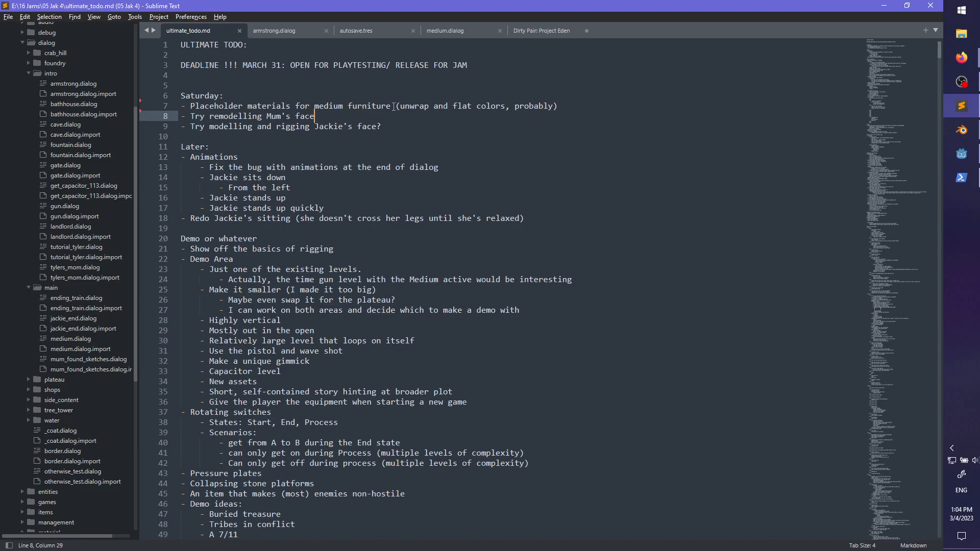
left_click(454, 105)
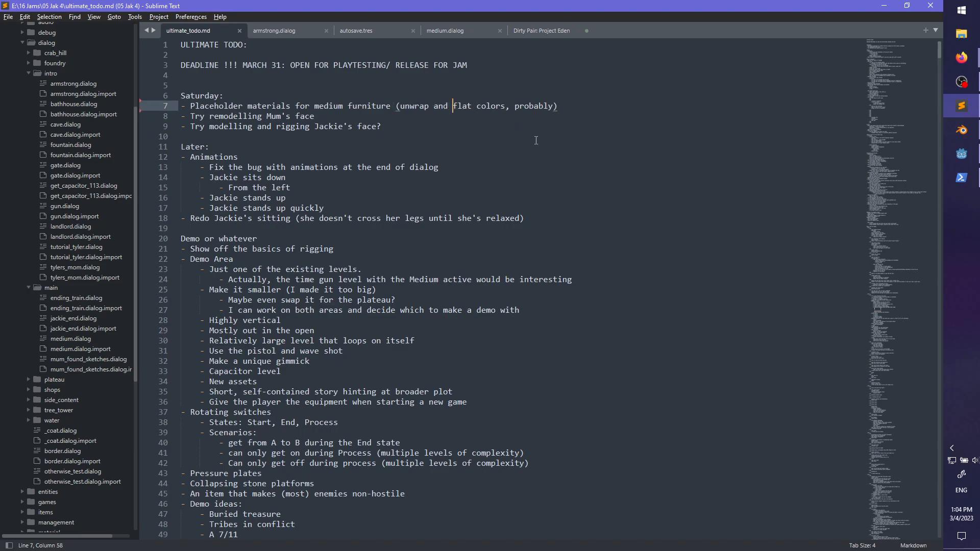
left_click_drag(583, 106, 190, 105)
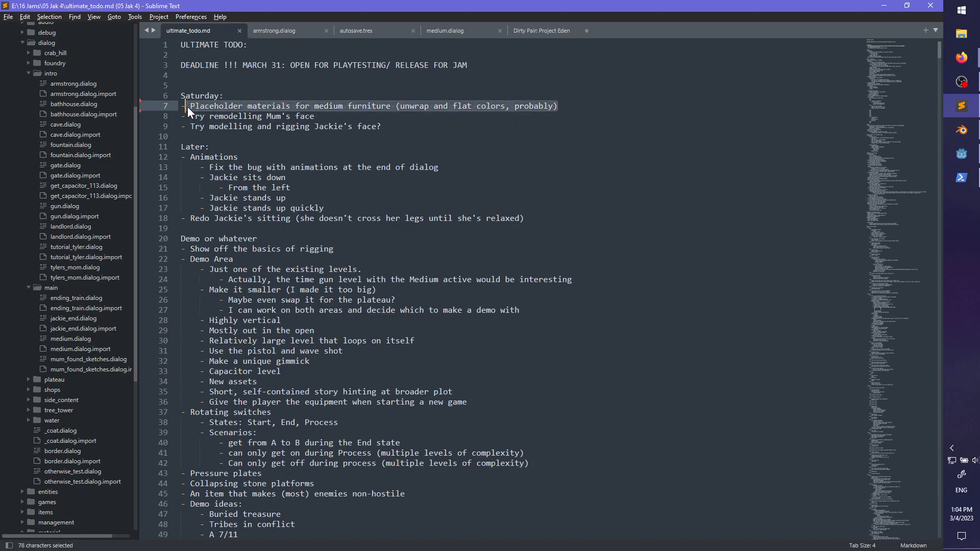
key("BackSpace")
type("Simple ")
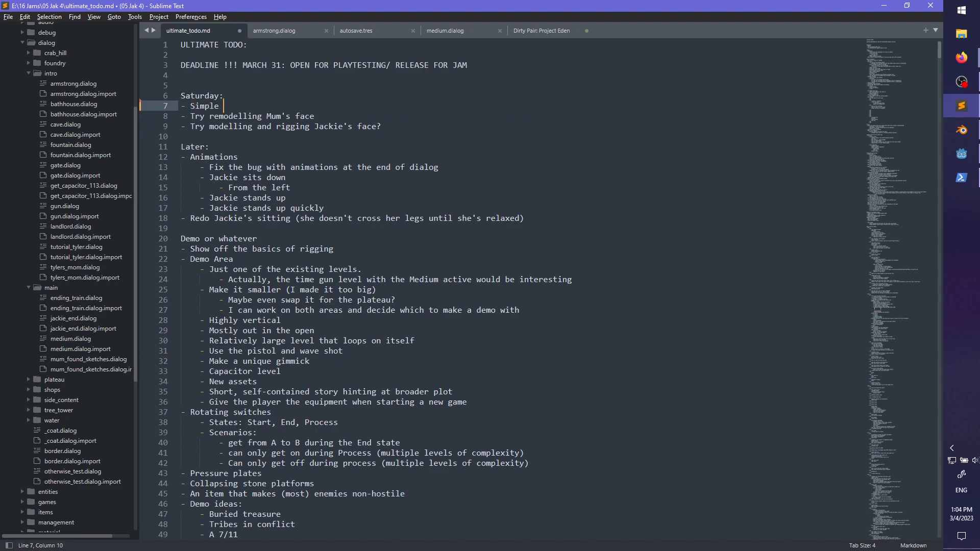
type("medium")
key("ctrl+BackSpace")
type("textures for medium furniture (")
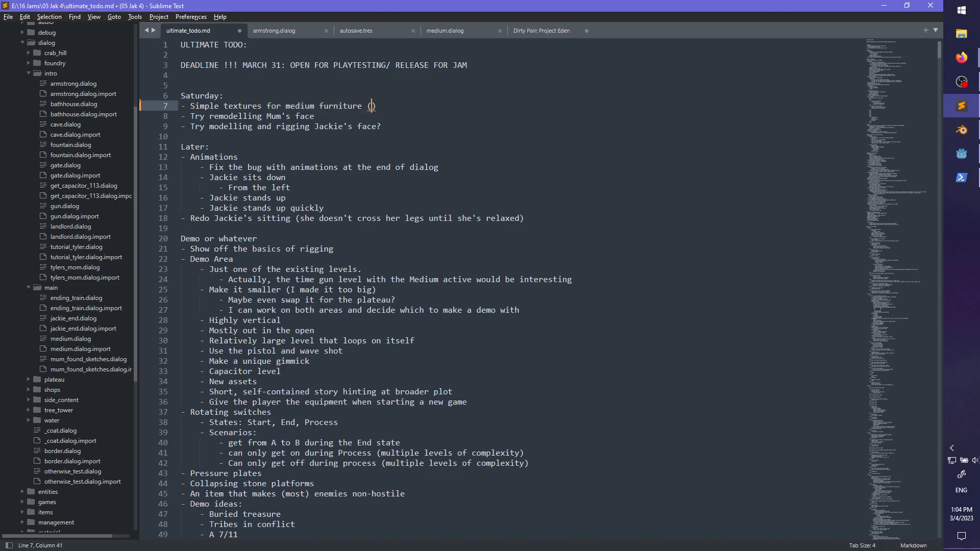
type("photo collage?")
key("ctrl+s")
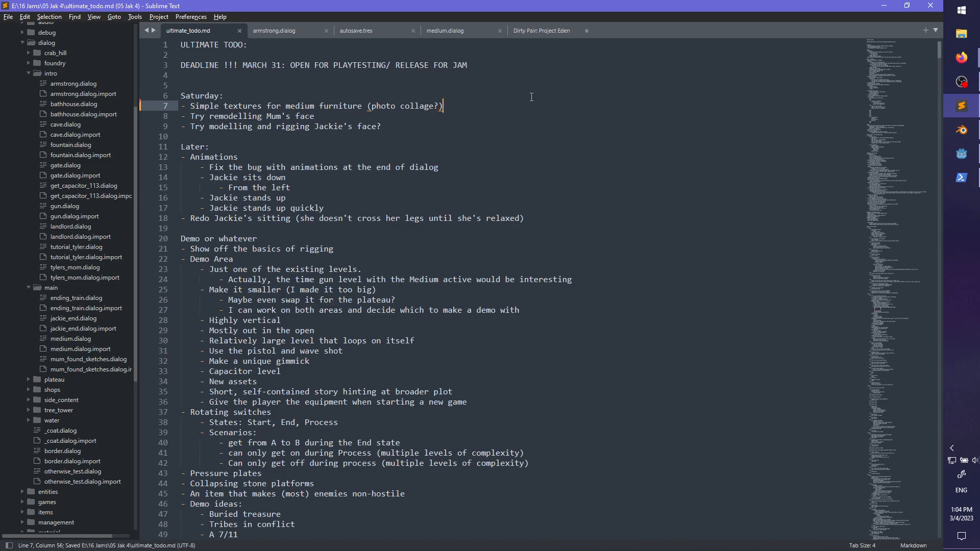
- Switch to Godot, let the changed assets reimport and save the power_thing scene
left_click(962, 153)
scroll(449, 228, "down", 3)
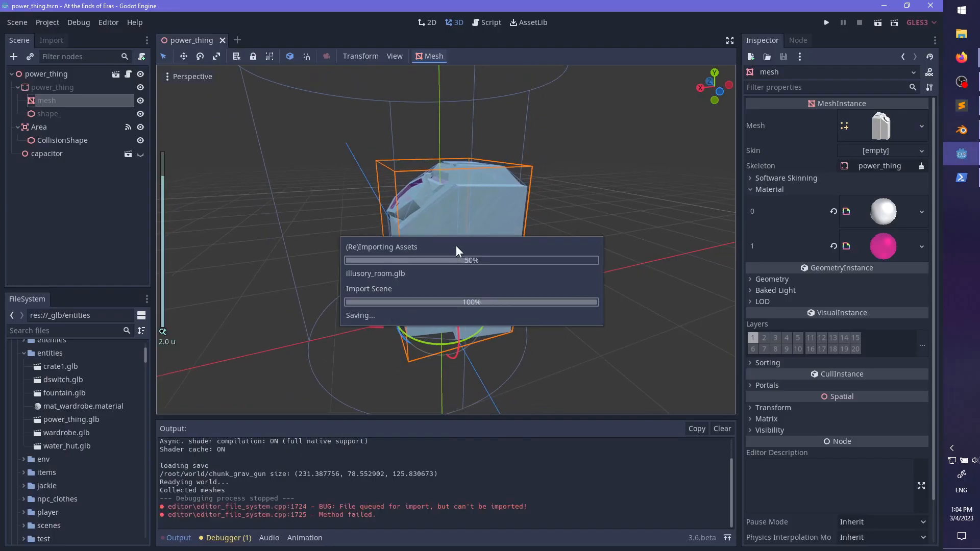
mouse_move(348, 226)
middle_mouse_down()
mouse_move(387, 223)
mouse_move(255, 243)
mouse_move(154, 237)
mouse_move(292, 240)
mouse_move(208, 247)
mouse_move(188, 277)
mouse_move(313, 274)
mouse_move(298, 247)
mouse_move(367, 219)
middle_mouse_up()
key("ctrl+s")
- Switch to Blender, unhide the hologram room object, save illusory_room.blend and look around the furnished room
left_click(957, 136)
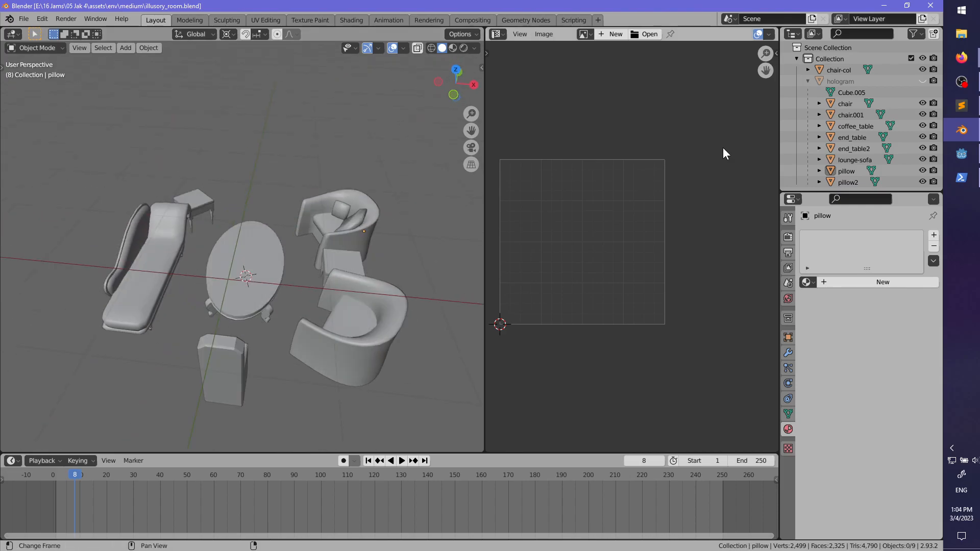
left_click(922, 82)
middle_click_drag(250, 203, 359, 216)
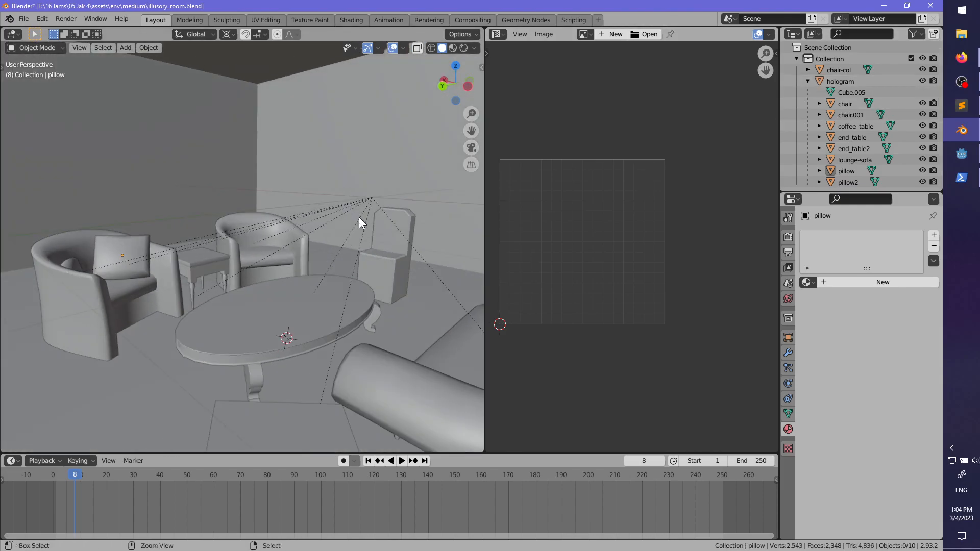
key("ctrl+s")
middle_click_drag(243, 243, 108, 229)
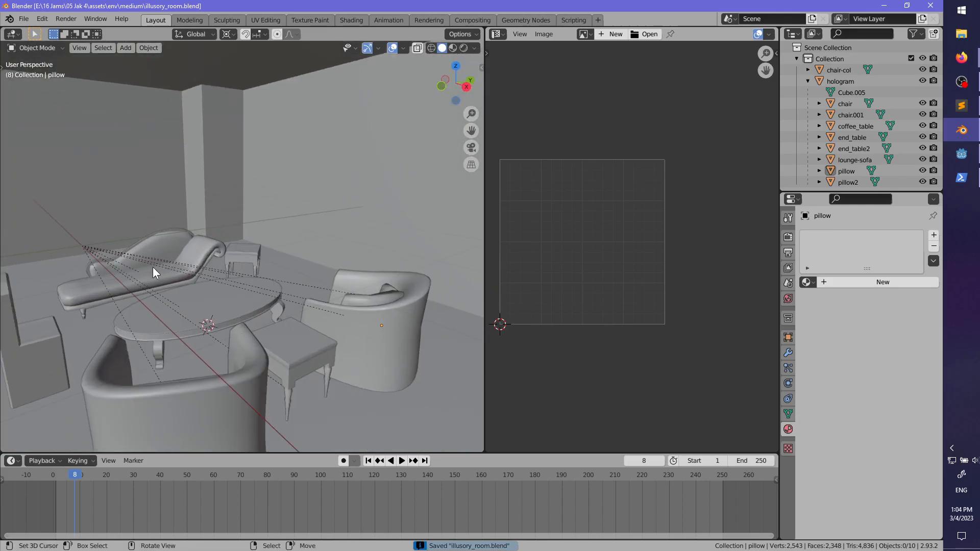
middle_click_drag(152, 268, 146, 159)
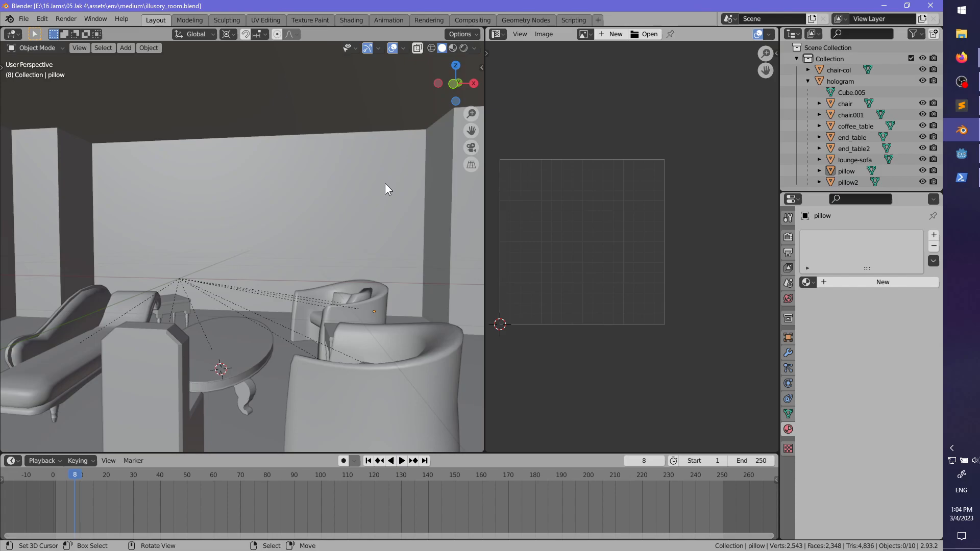
middle_click_drag(164, 273, 265, 280)
- Switch to Godot, search the project files for "illus" and open the illusory_room.tscn scene
left_click(960, 154)
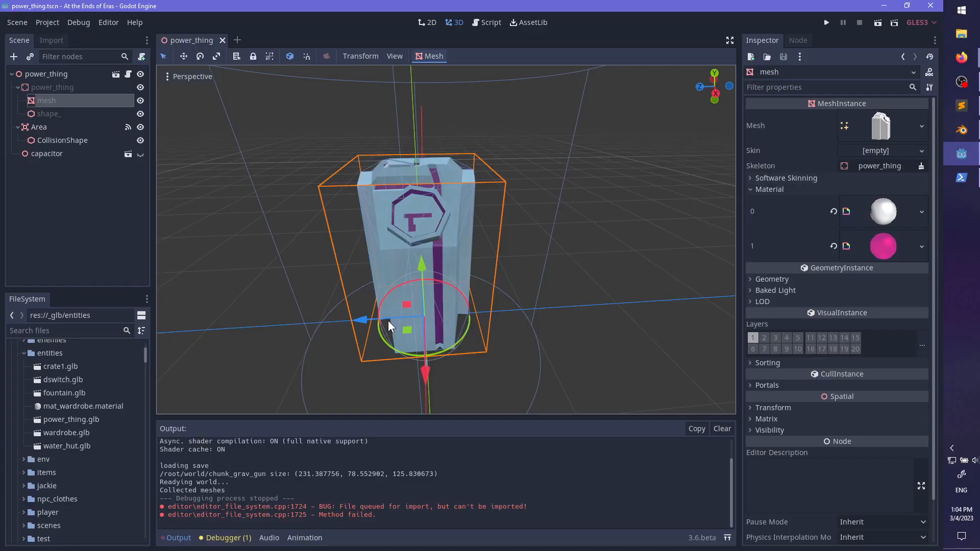
left_click(65, 329)
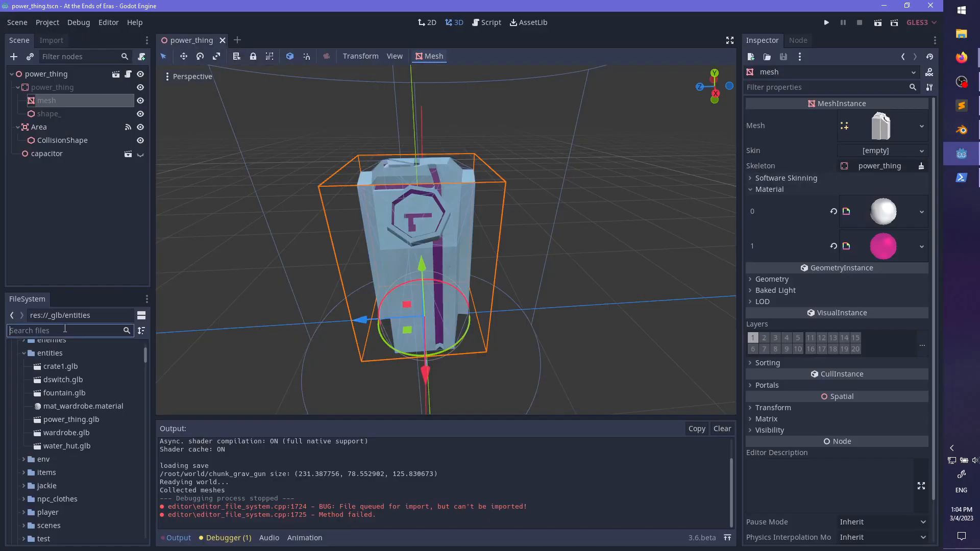
type("illus")
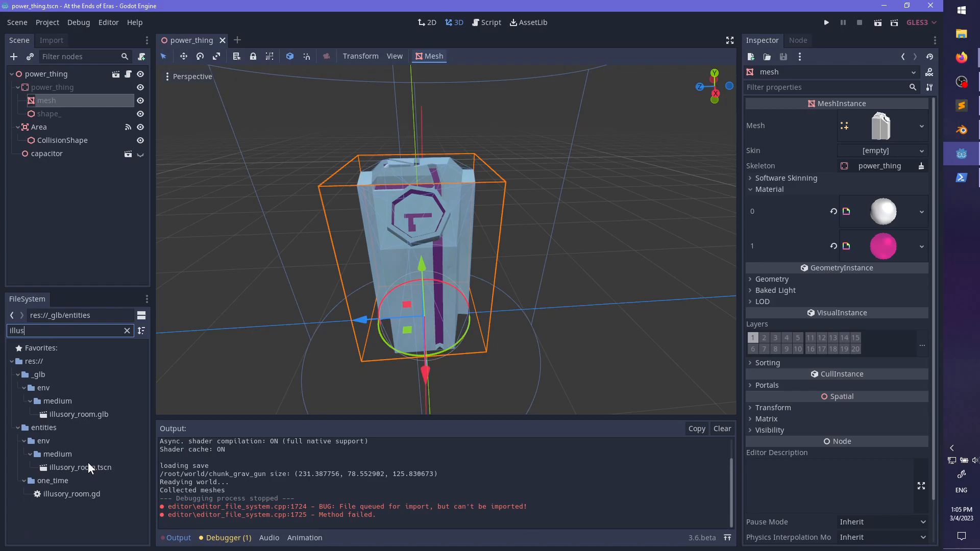
double_click(88, 466)
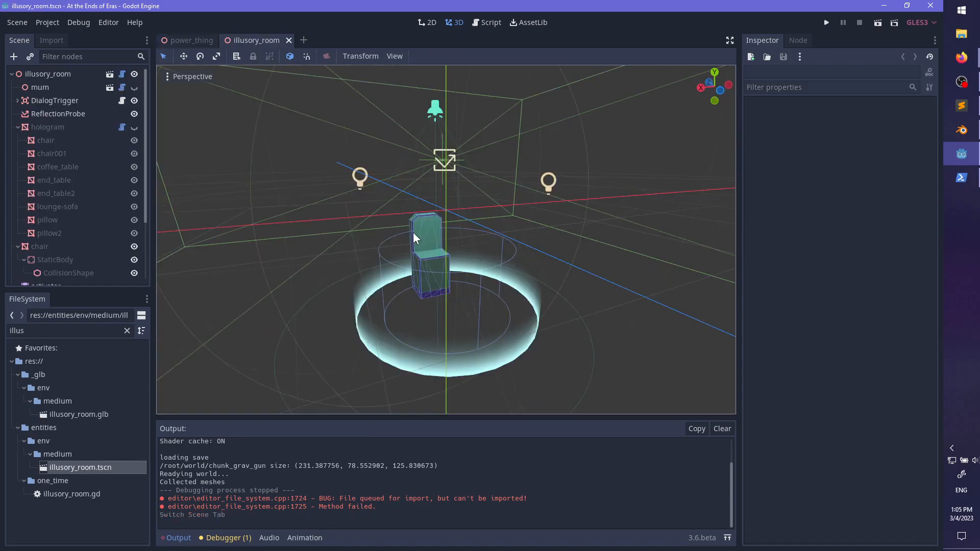
scroll(429, 235, "up", 4)
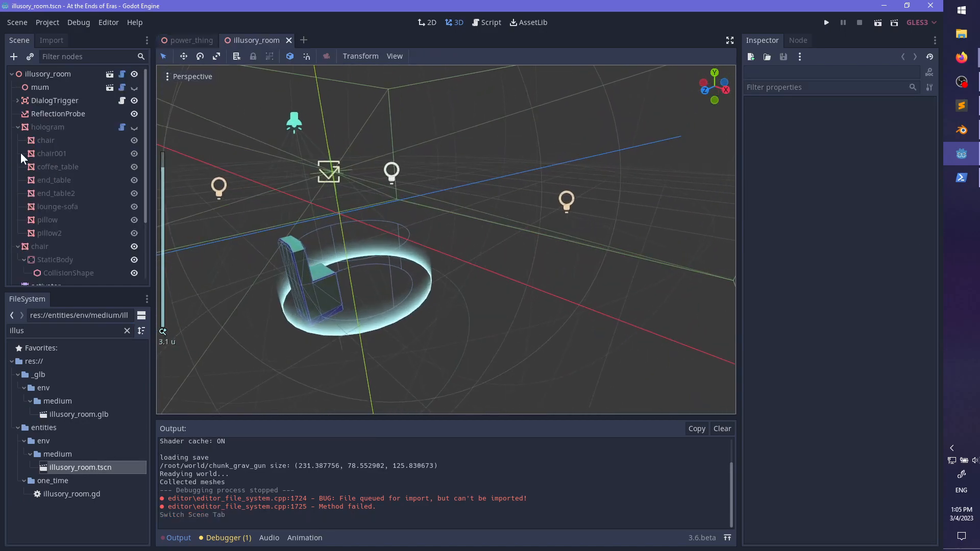
- Select the activator animation player, preview the Activate animation at 3 seconds and inspect the furnished room
left_click(41, 127)
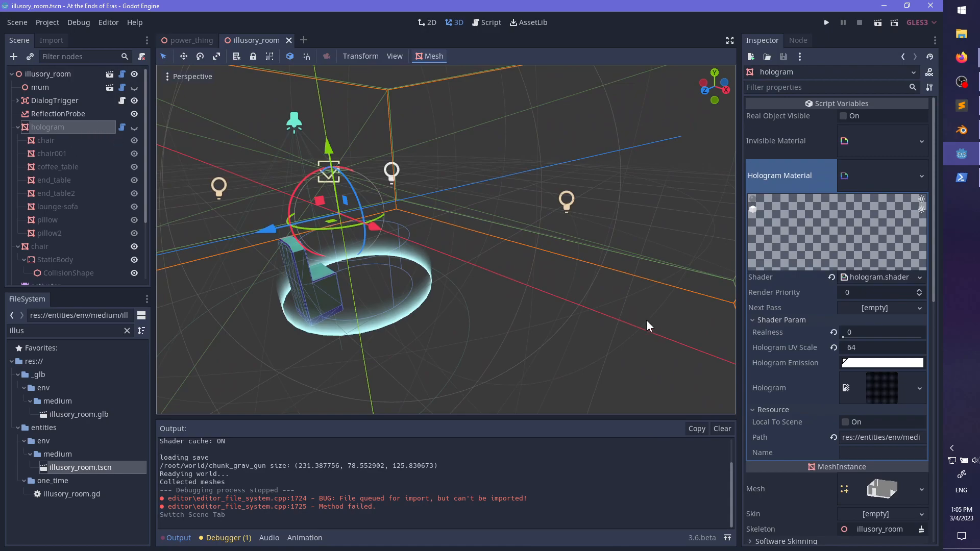
scroll(434, 311, "down", 4)
middle_click_drag(415, 310, 452, 308)
scroll(69, 235, "down", 3)
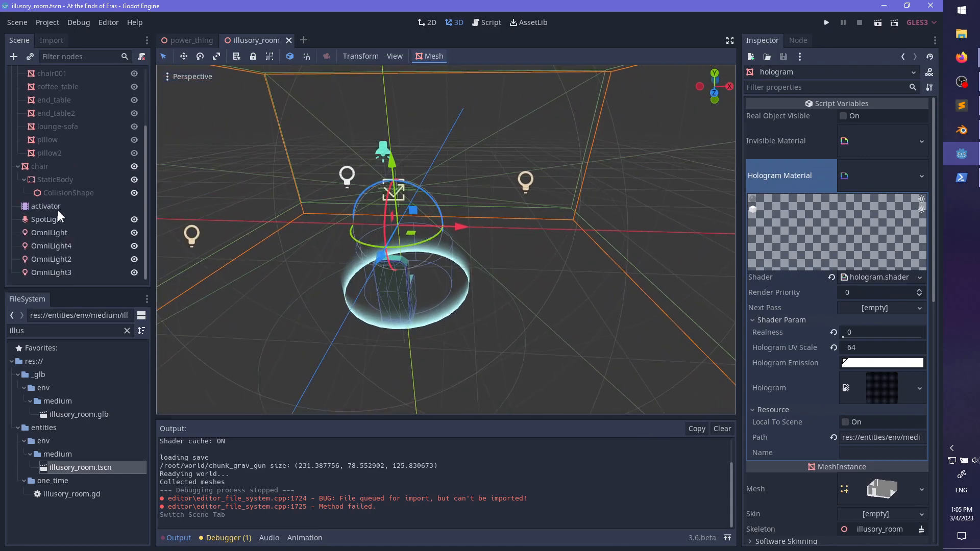
left_click(56, 206)
left_click_drag(323, 443, 393, 452)
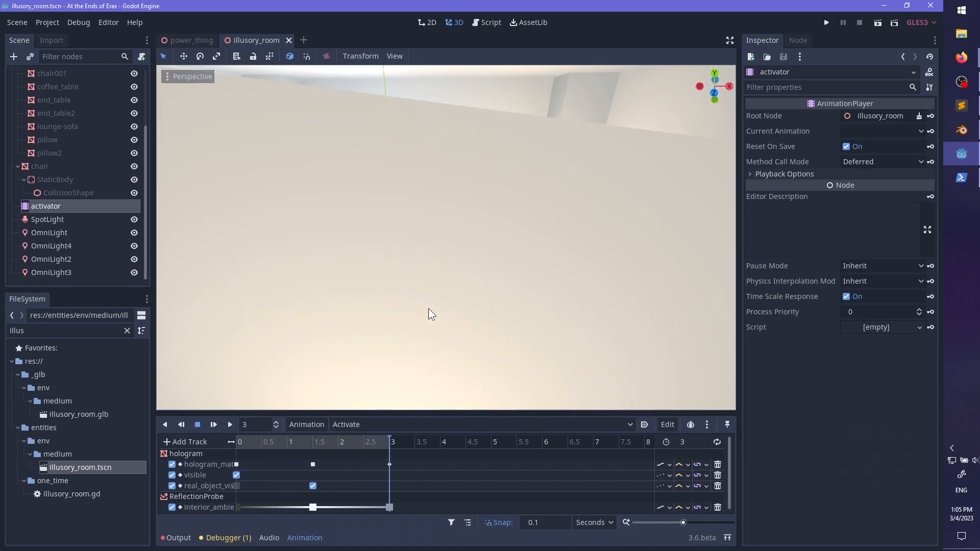
scroll(429, 315, "up", 2)
middle_click_drag(478, 276, 454, 274)
scroll(476, 264, "up", 2)
scroll(367, 265, "down", 5)
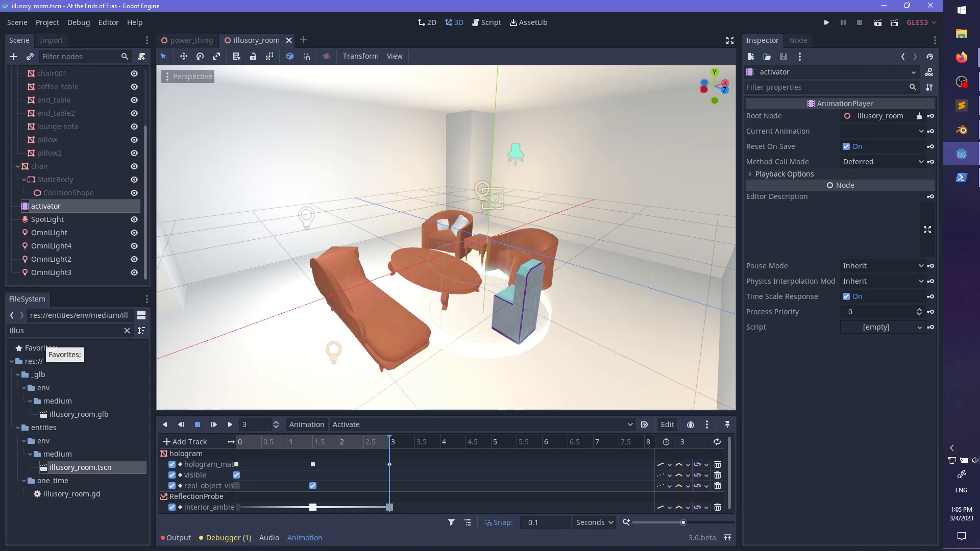
key("alt+Tab")
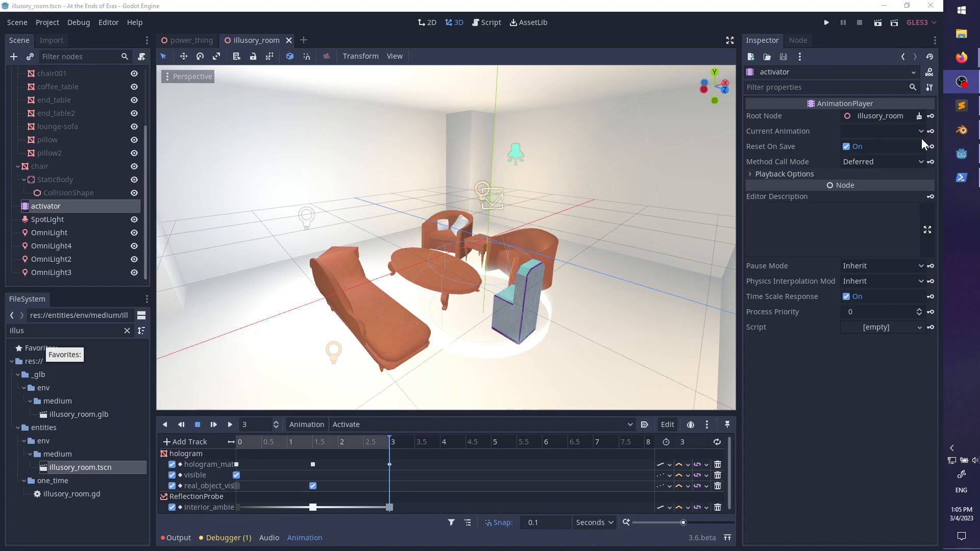